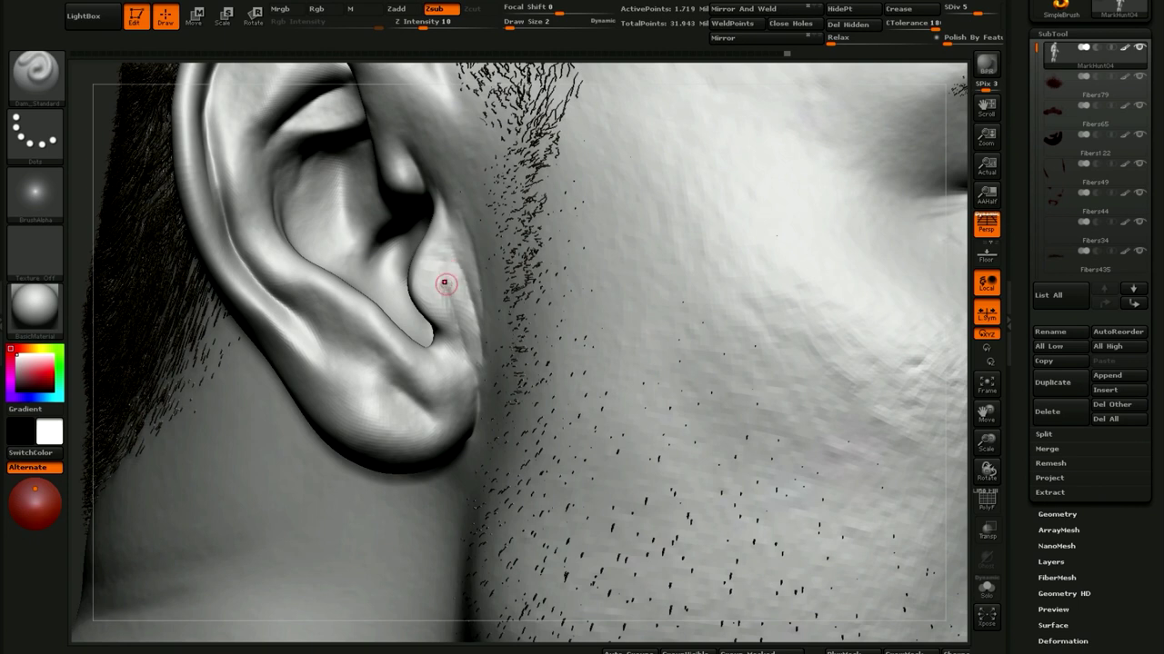
Alternate between Smooth and MaskPen brushes while turning the view around the ear
key("shift")
key("ctrl")
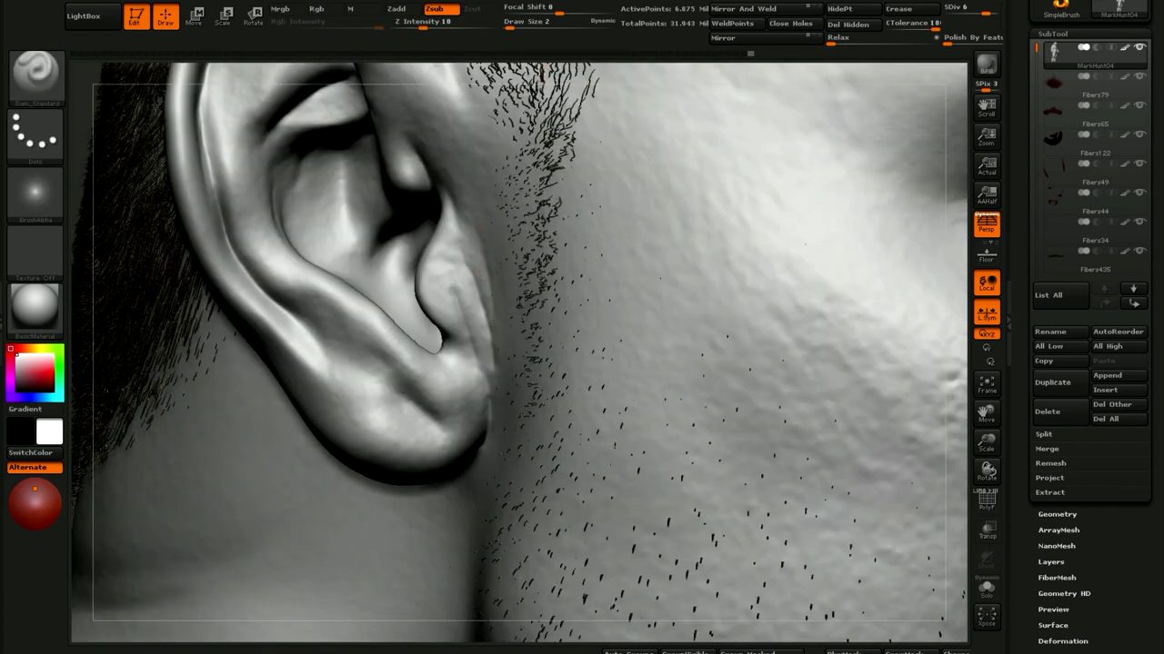
key("space")
key("space")
mouse_move(483, 252)
right_mouse_down()
mouse_move(113, 279)
mouse_move(442, 281)
right_mouse_up()
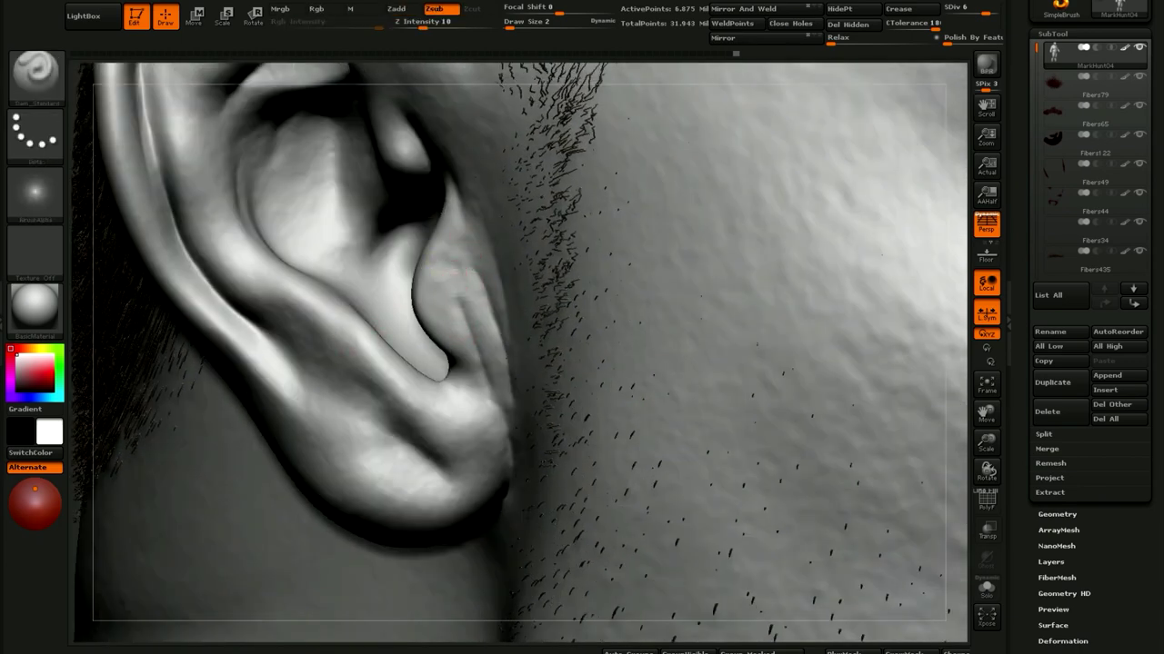
Resize the brush to draw size 5 and bring the cheek, eye and brow into view
key("bracketleft")
key("space")
key("space")
key("bracketright")
key("bracketright")
mouse_move(452, 300)
right_mouse_down()
mouse_move(121, 376)
mouse_move(287, 297)
right_mouse_up()
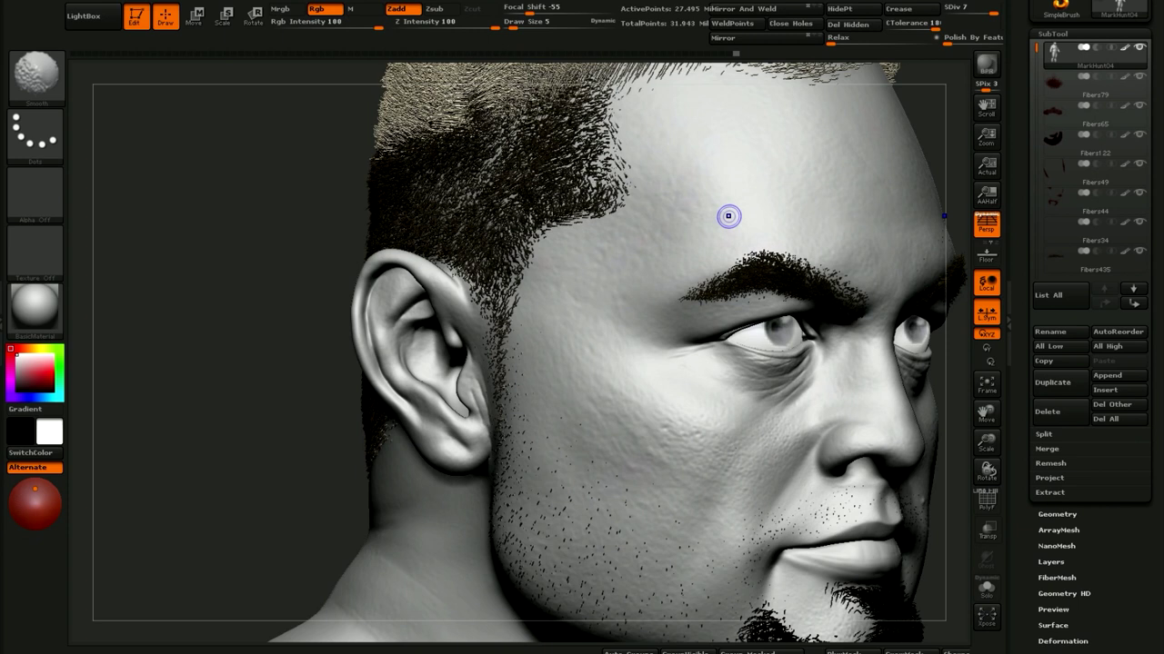
Select the Standard brush, drop the bust to SDiv 2, then return to SDiv 6
key("alt")
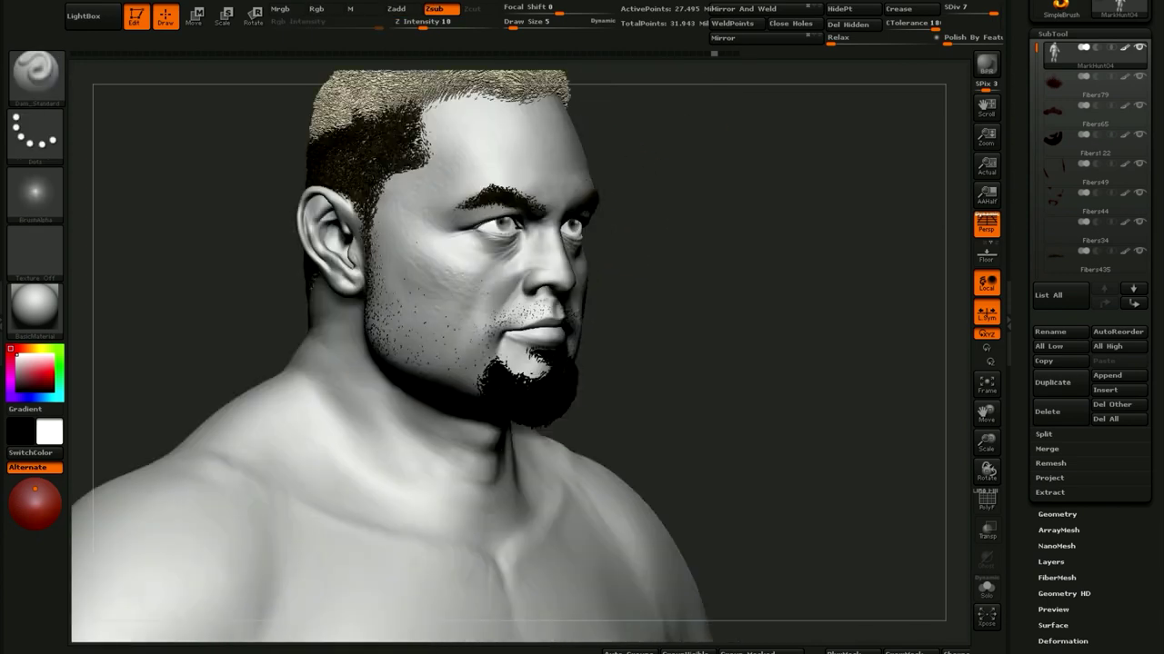
key("shift+d")
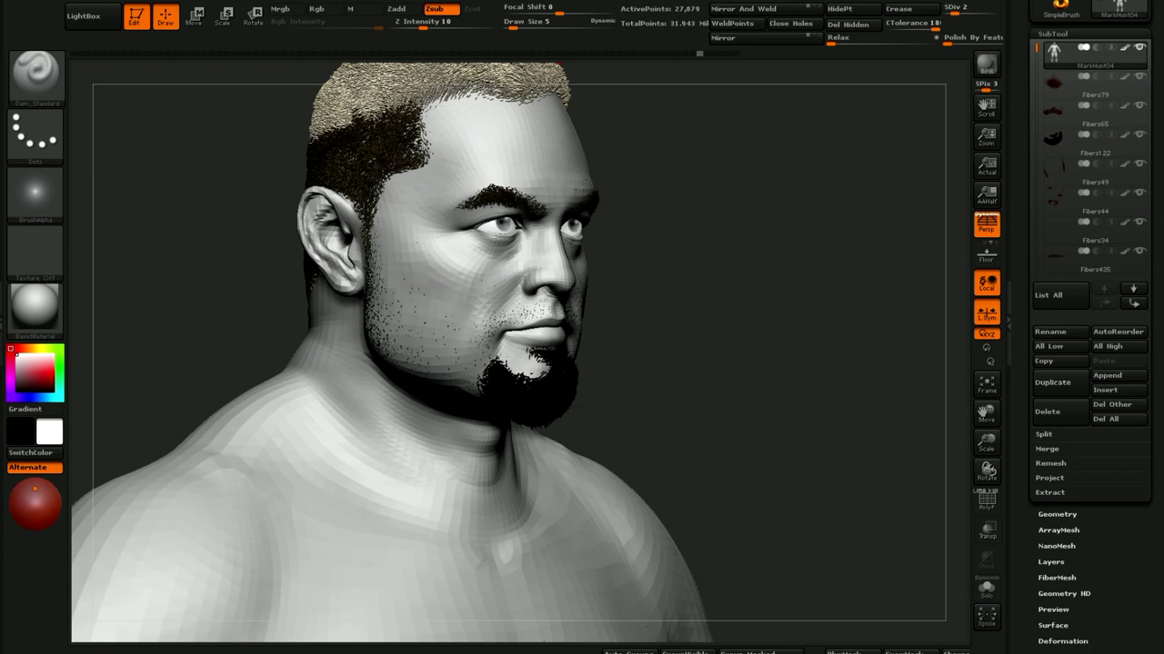
key("d")
key("d")
key("d")
key("d")
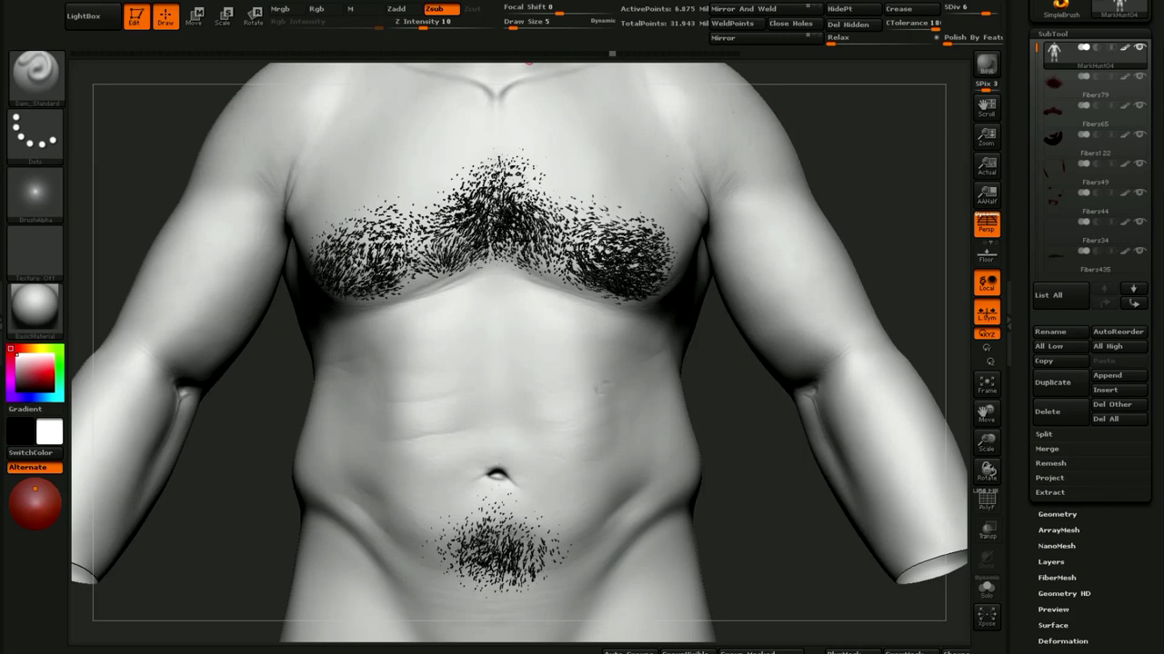
Step the abdomen from SDiv 6 to 5, back to 6, then down to 3
key("shift+d")
key("shift+d")
key("shift+d")
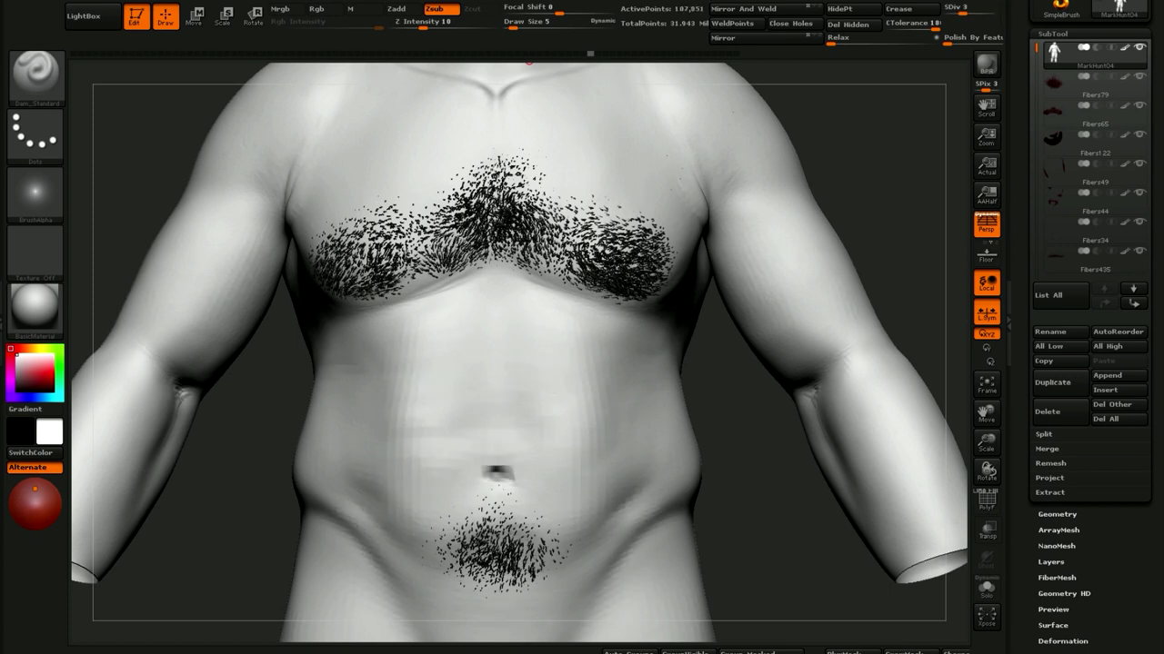
key("d")
key("d")
key("d")
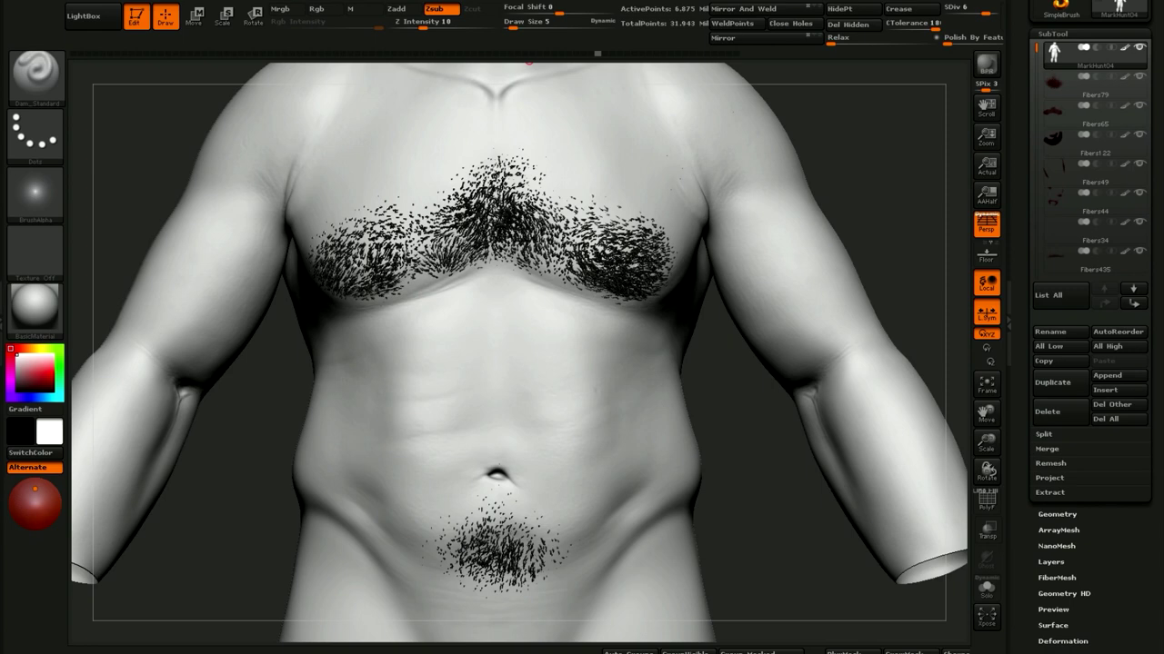
key("shift+d")
key("shift+d")
key("shift+d")
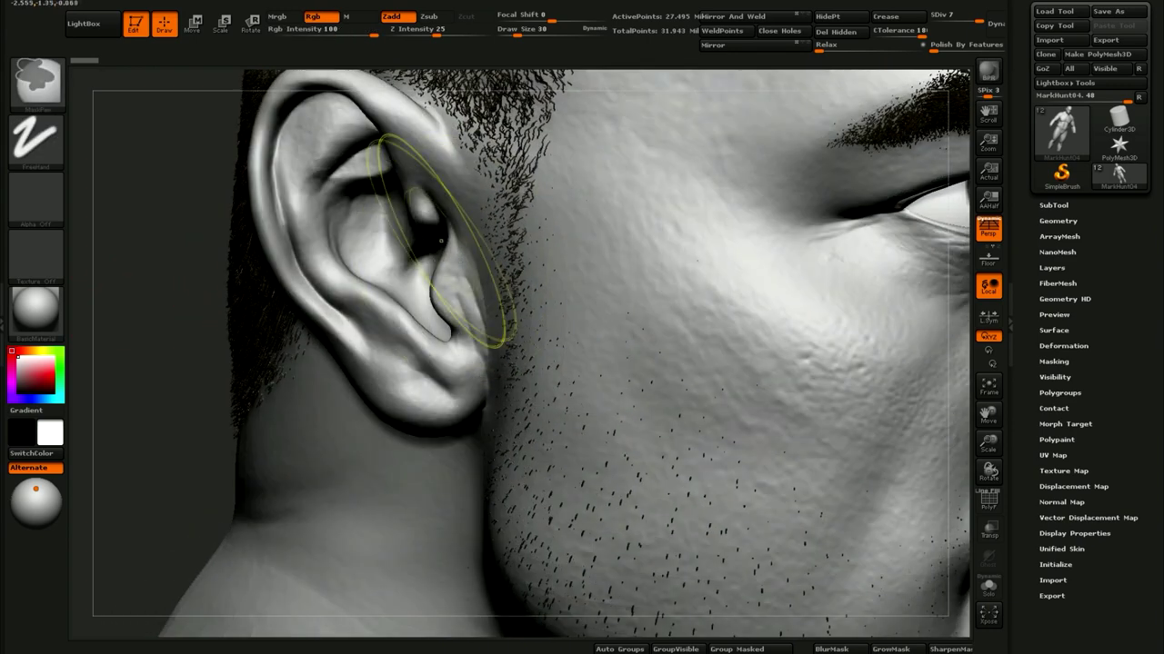
Select Dam_Standard, zoom in on the ear and set draw size 3
key("space")
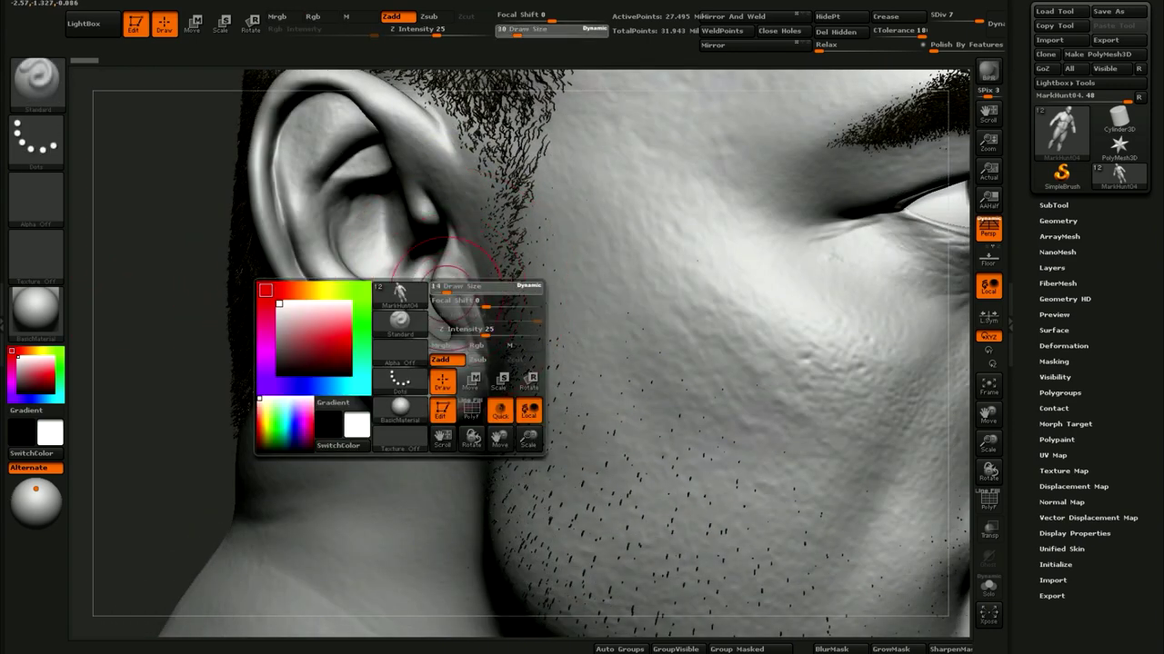
left_click_drag(445, 286, 442, 286)
key("b")
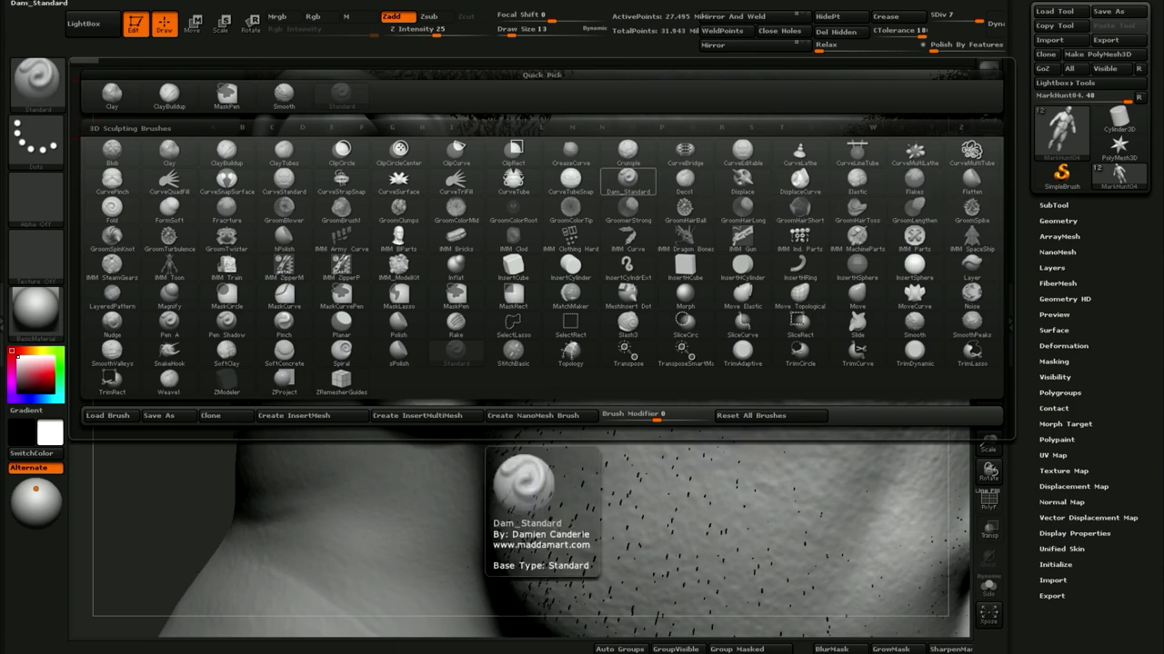
left_click(628, 181)
right_click_drag(151, 292, 155, 228, "ctrl")
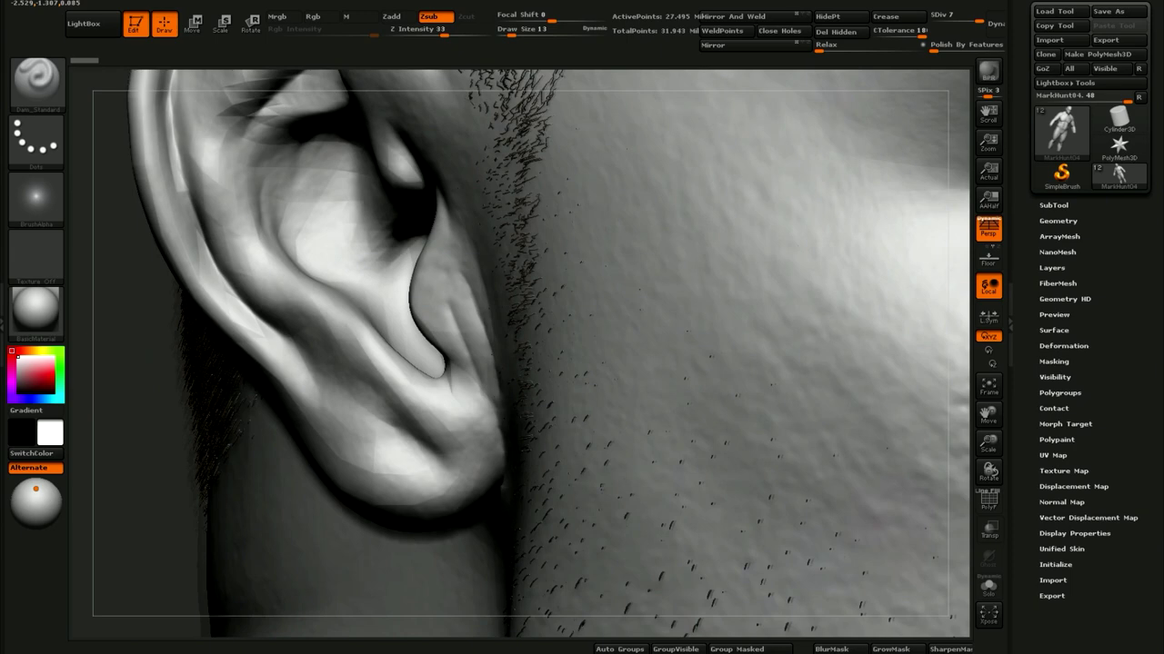
right_click_drag(455, 300, 454, 262, "ctrl")
key("space")
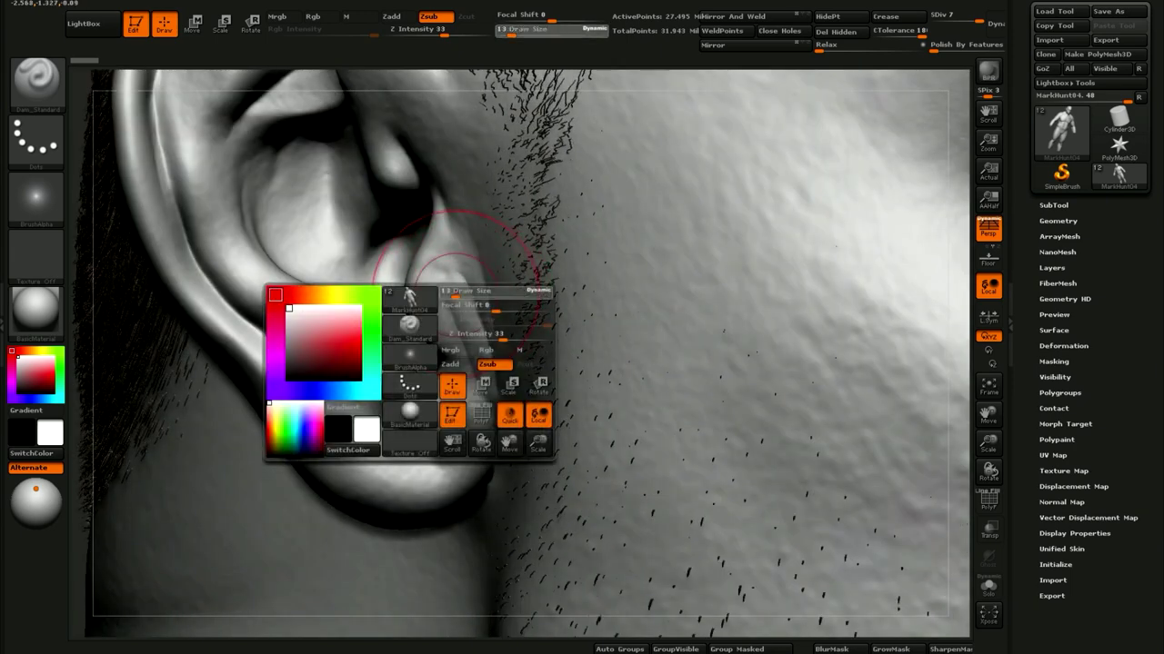
left_click_drag(455, 294, 444, 294)
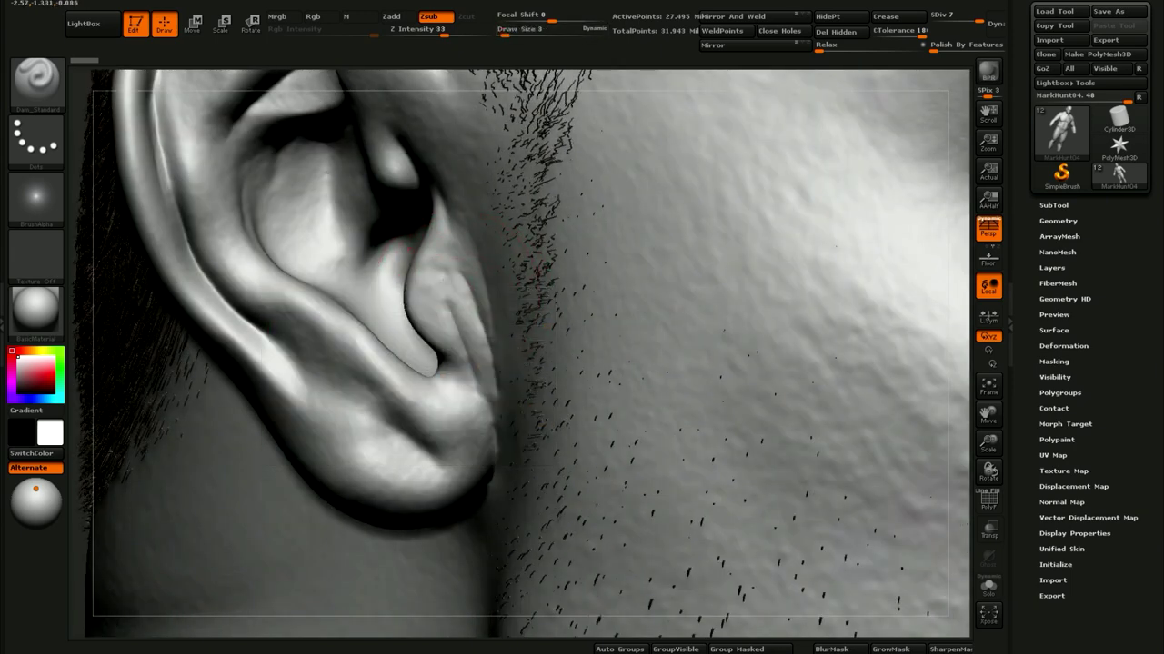
Carve small Dam_Standard strokes and dabs around the tragus
key("1")
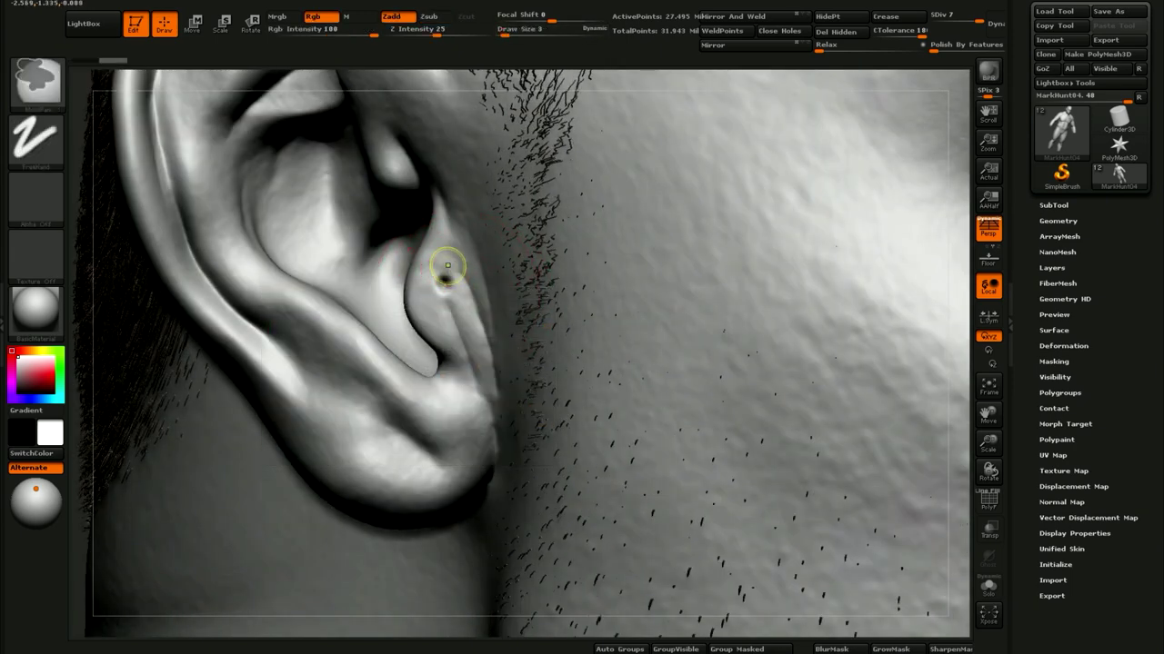
key("ctrl")
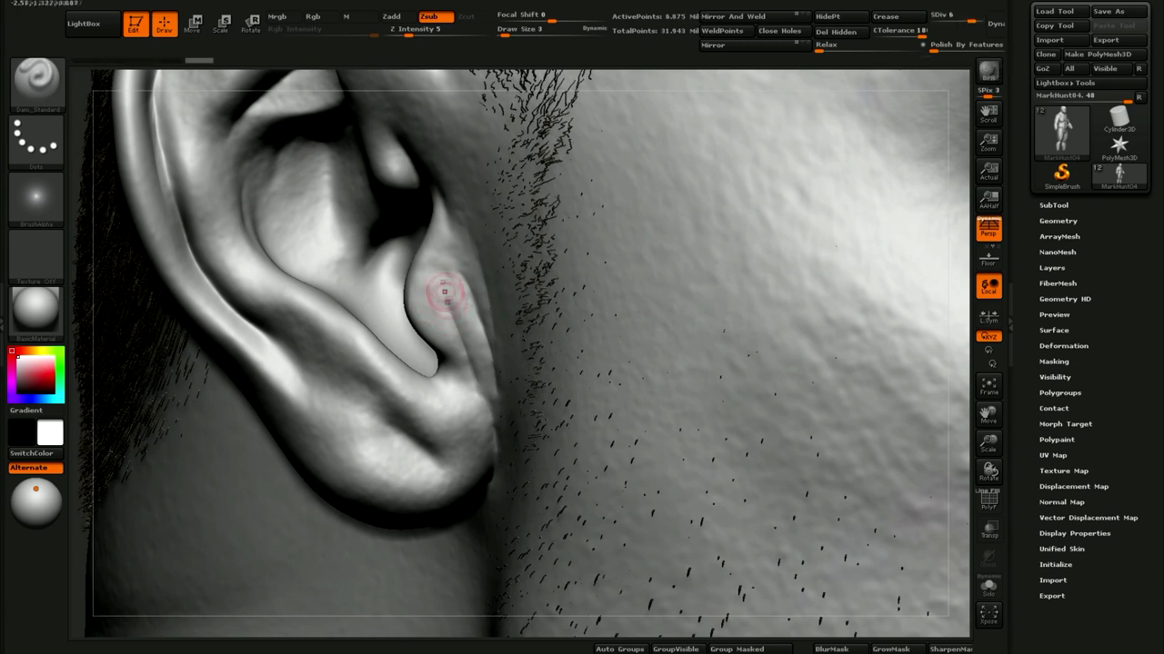
left_click_drag(439, 280, 464, 291)
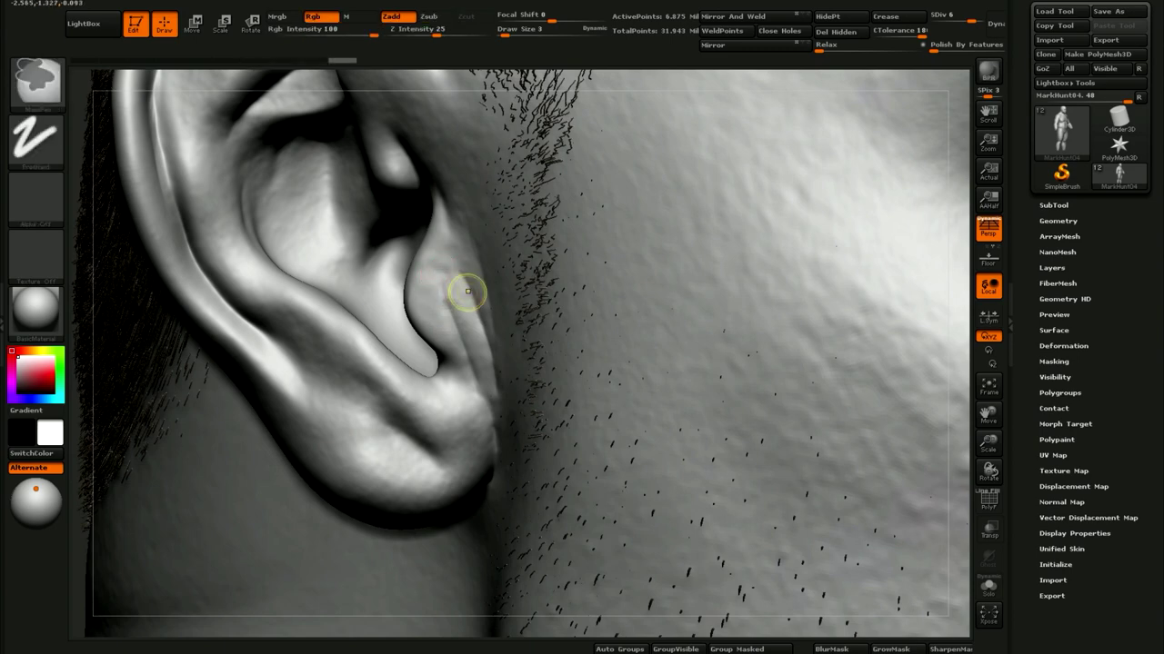
left_click_drag(80, 345, 164, 351, "shift")
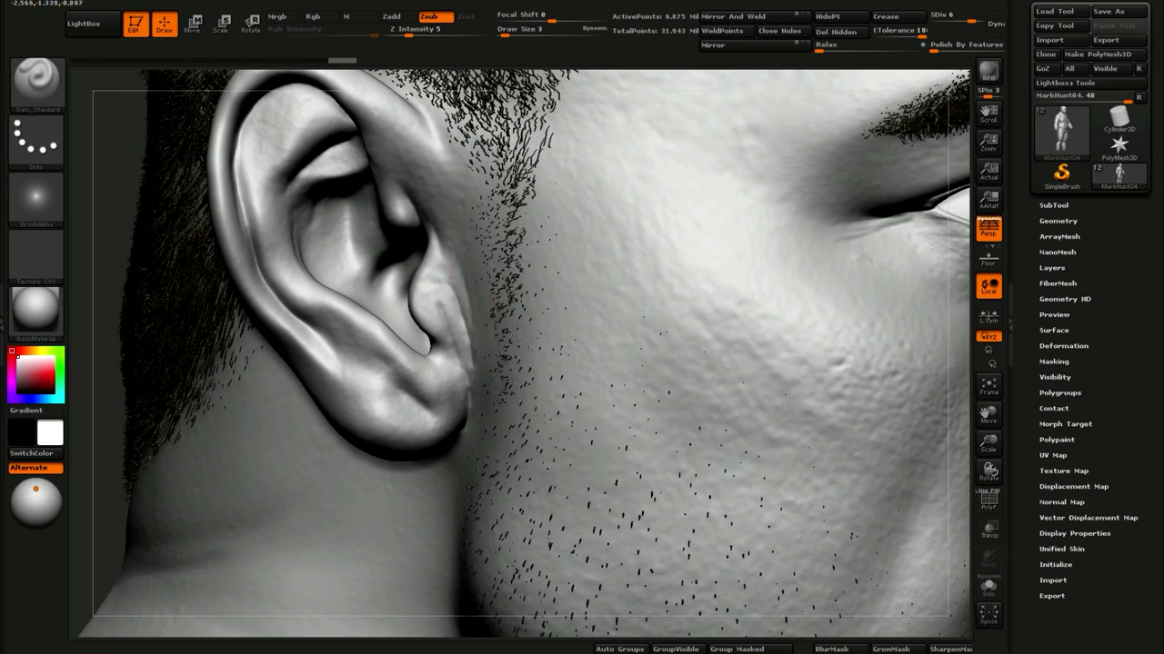
left_click(466, 321)
left_click(470, 343)
mouse_move(162, 343)
left_mouse_down()
mouse_move(107, 336)
mouse_move(483, 239)
left_mouse_up()
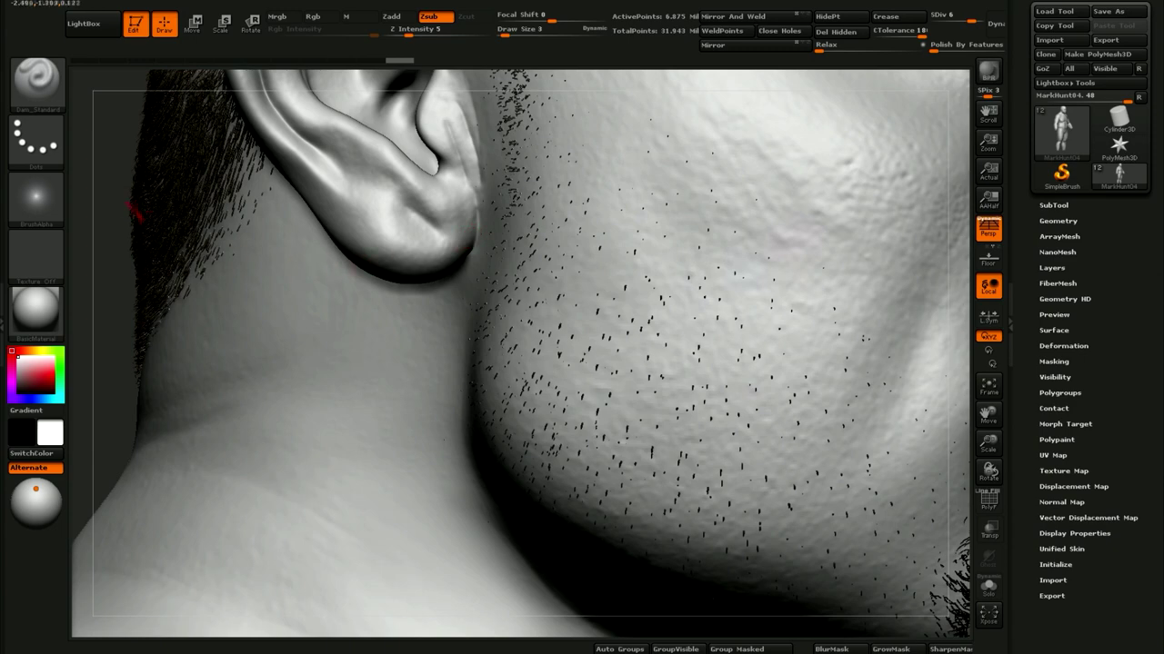
left_click_drag(136, 214, 127, 202)
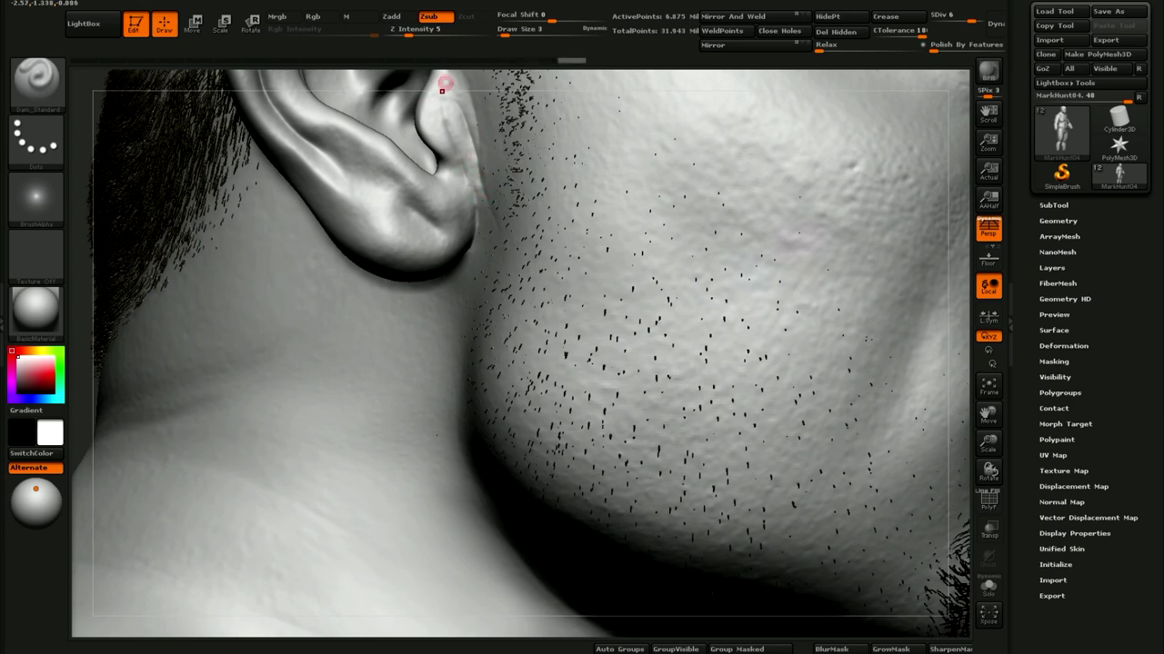
Inflate the ear's tragus with the Inflat brush at draw size 13
right_click_drag(442, 85, 445, 241, "ctrl")
left_click_drag(445, 242, 455, 242)
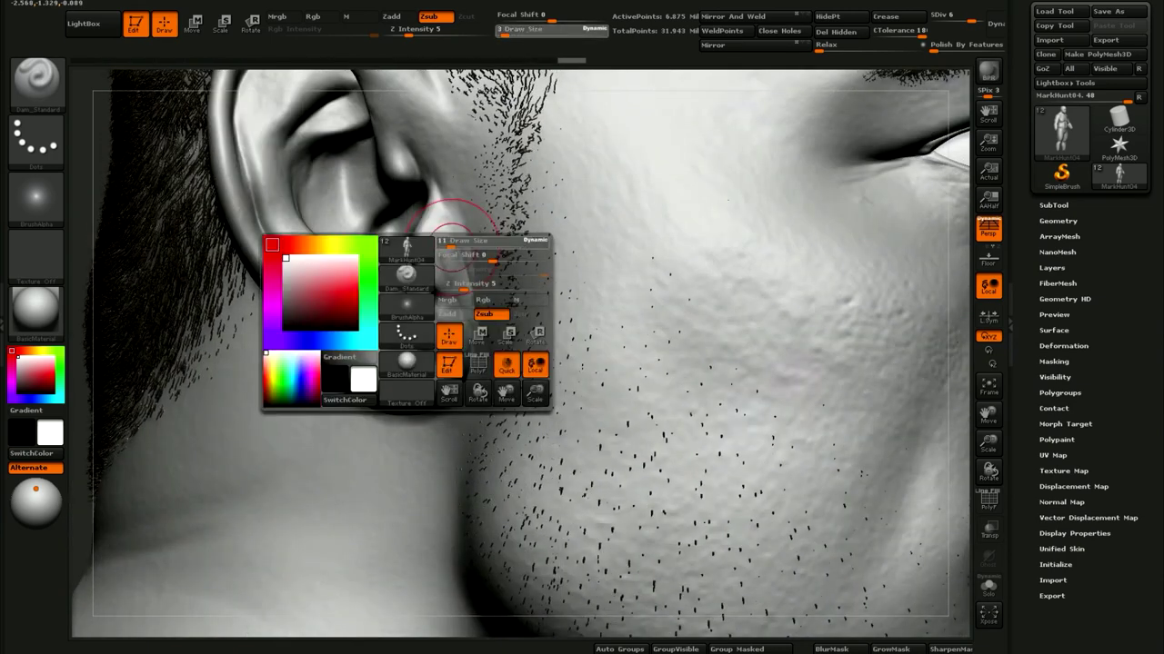
left_click_drag(384, 224, 449, 318)
key("space")
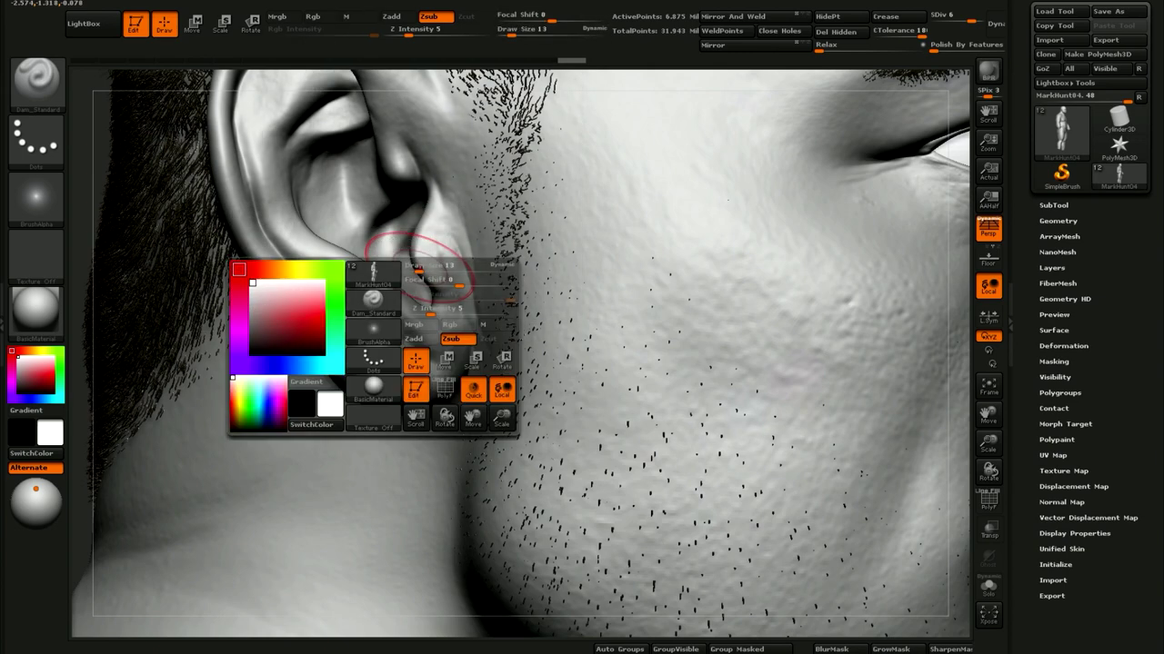
left_click(36, 80)
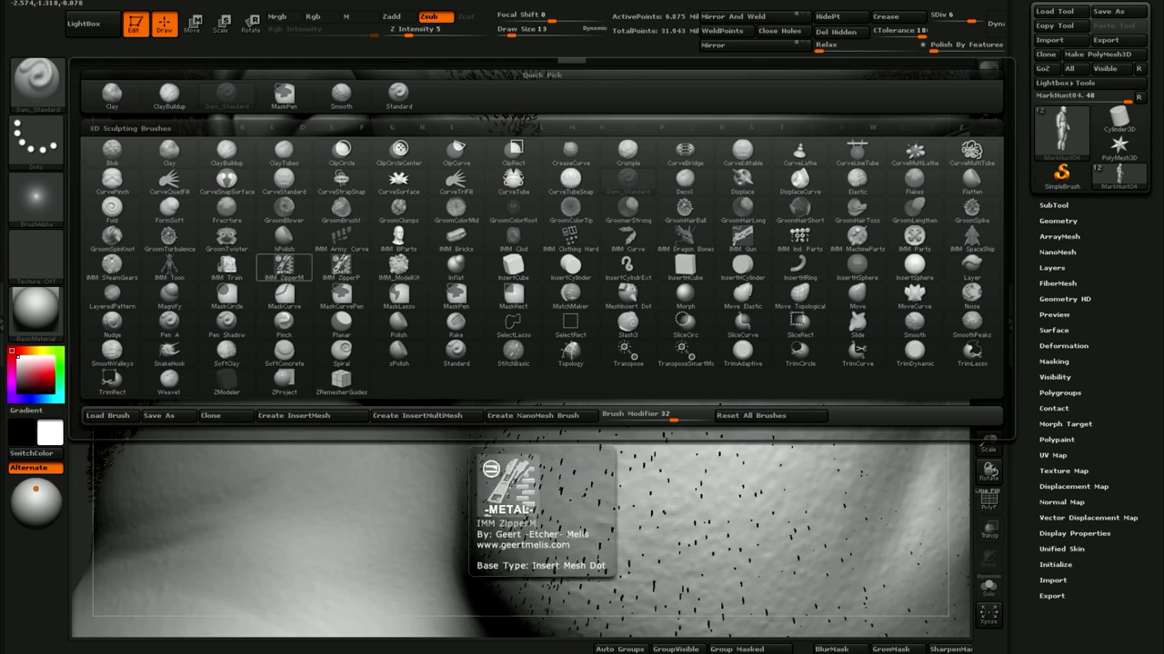
left_click(455, 263)
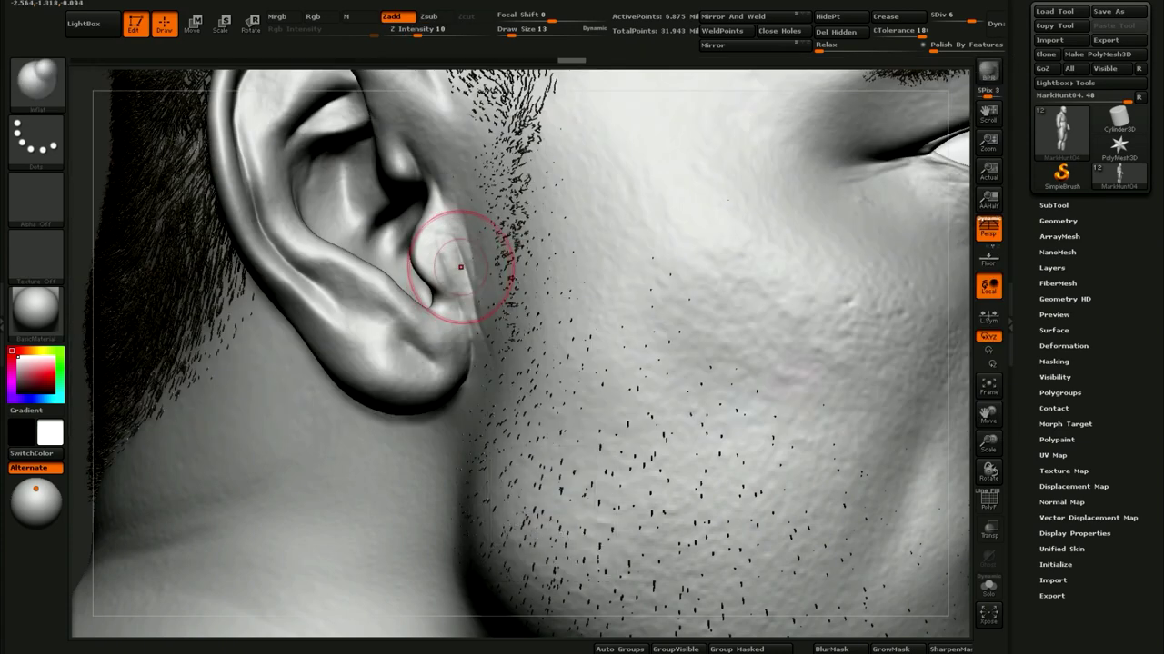
mouse_move(459, 236)
left_mouse_down()
mouse_move(442, 272)
mouse_move(454, 260)
left_mouse_up()
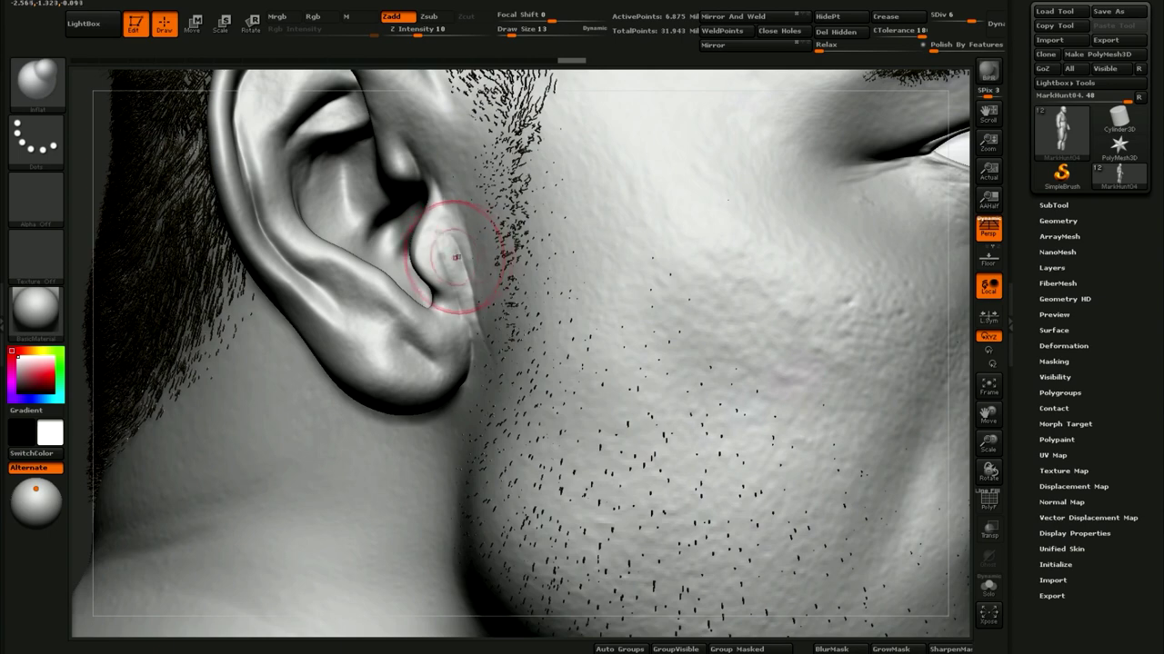
scroll(1091, 272, "down", 3)
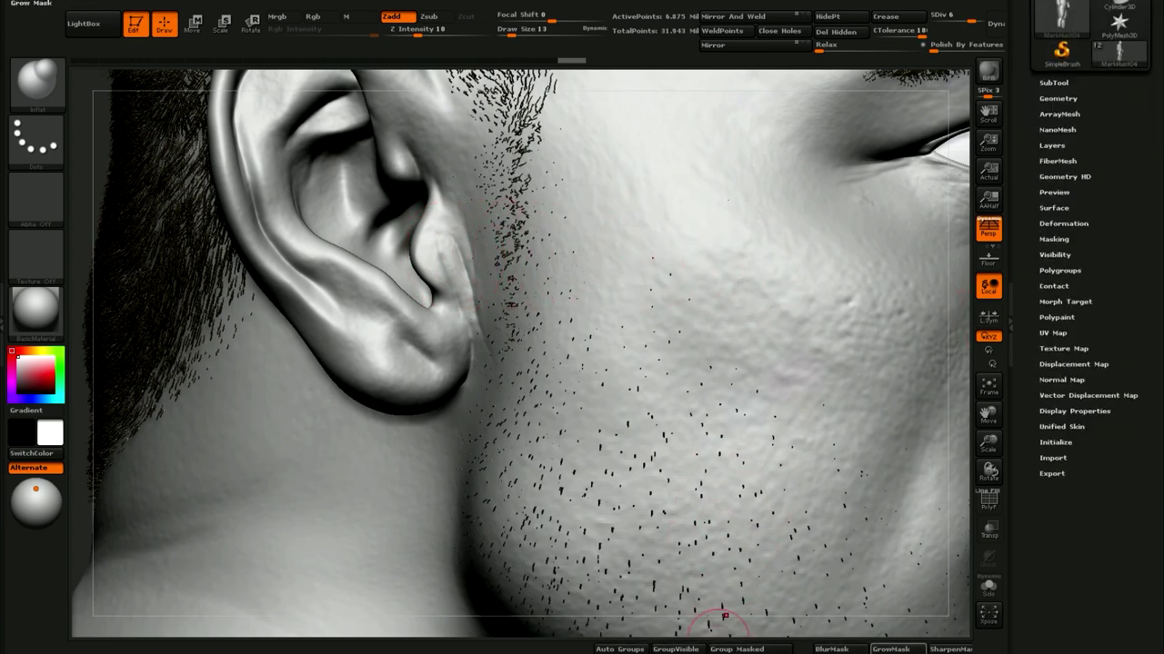
Expand Masking, show the Mask By Cavity settings and turn on ViewMask
left_click(1053, 239)
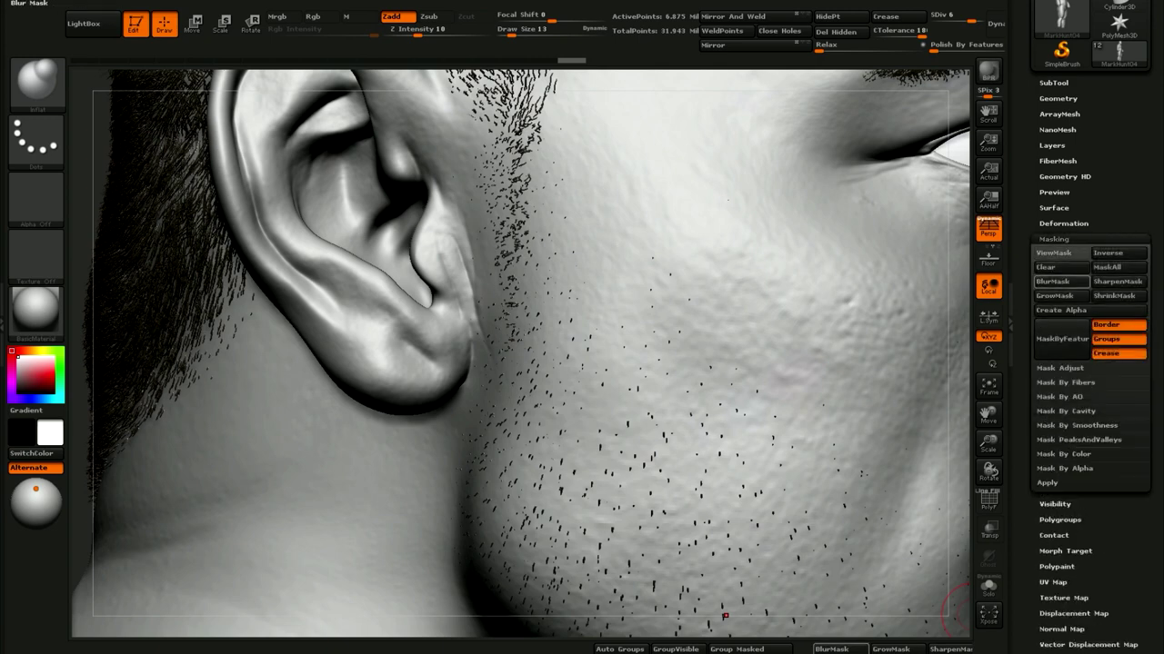
scroll(1091, 300, "down", 2)
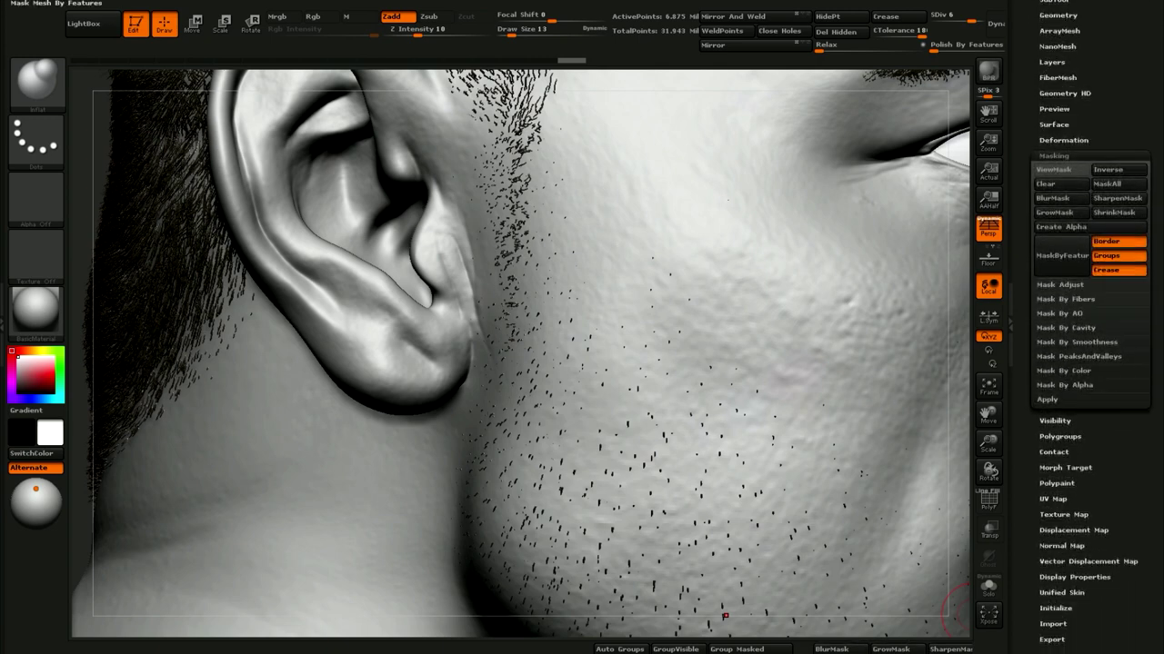
left_click(1066, 328)
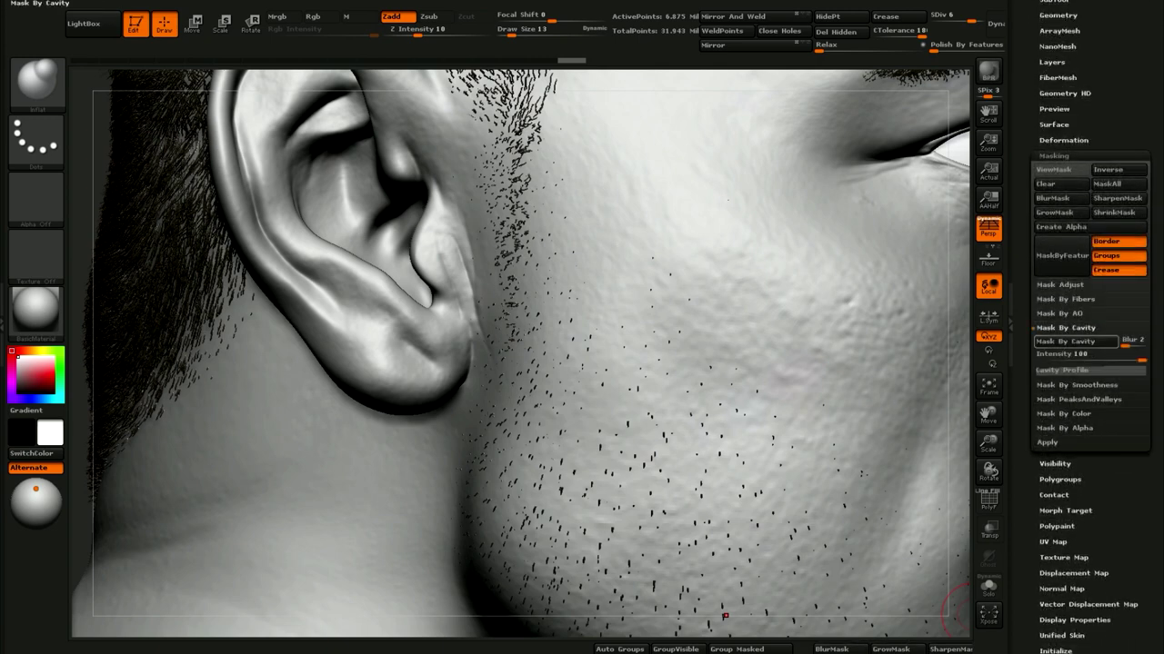
left_click(1053, 169)
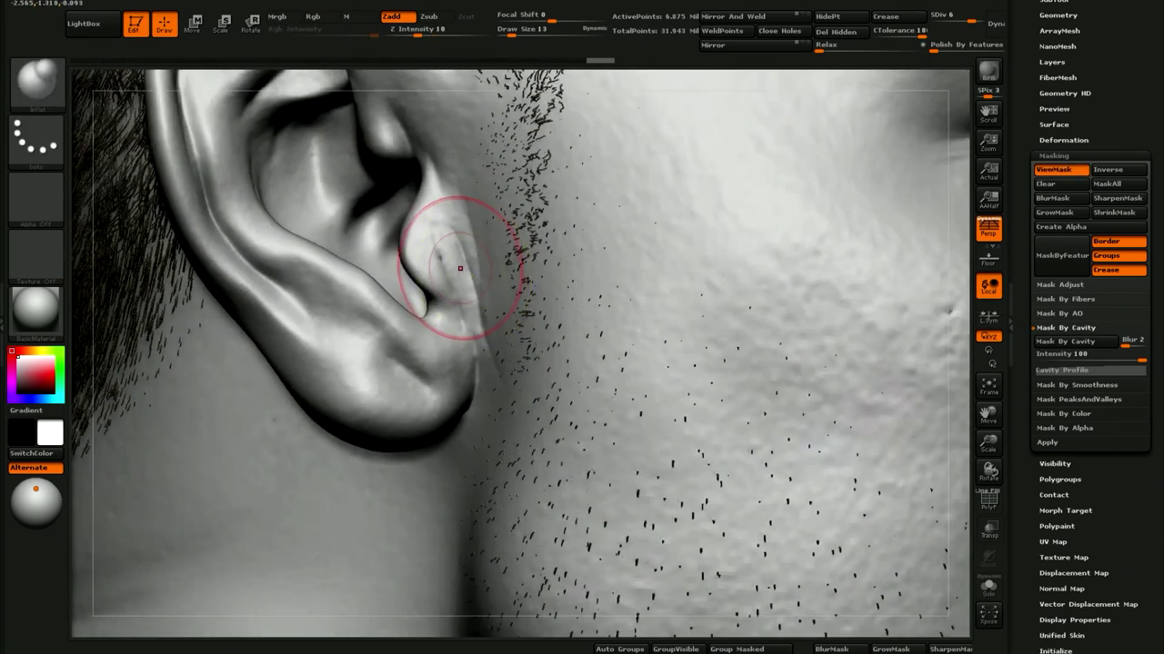
Lower the Inflat brush to draw size 7, then 5, toggling MaskPen in between
key("space")
left_click_drag(454, 244, 446, 255)
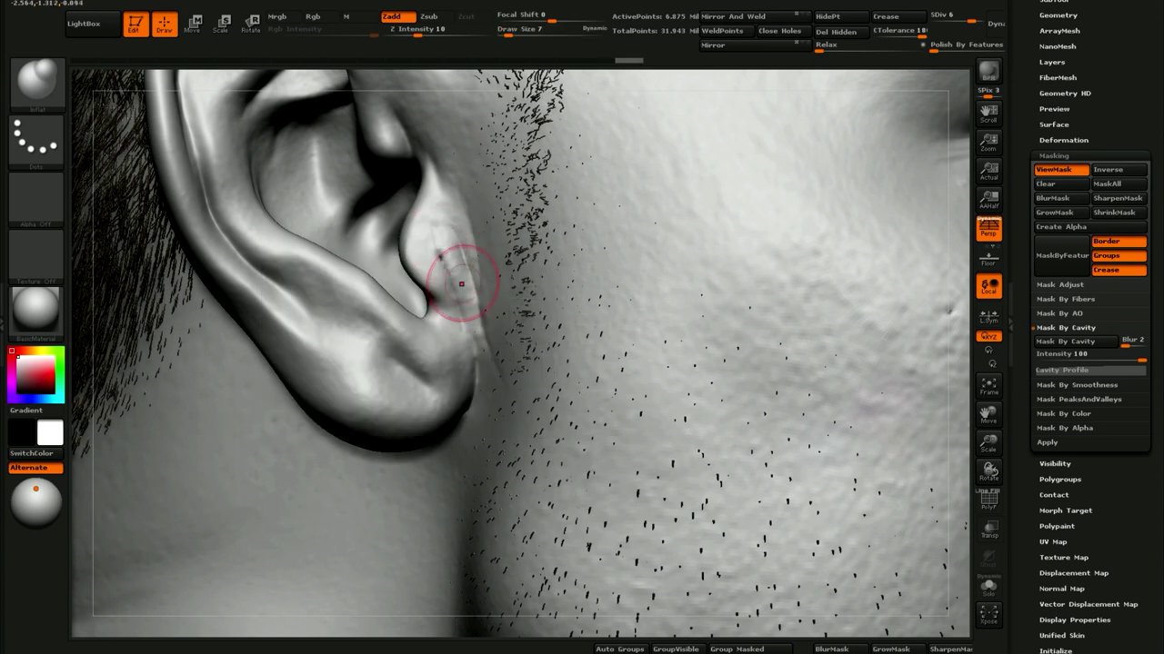
key("ctrl")
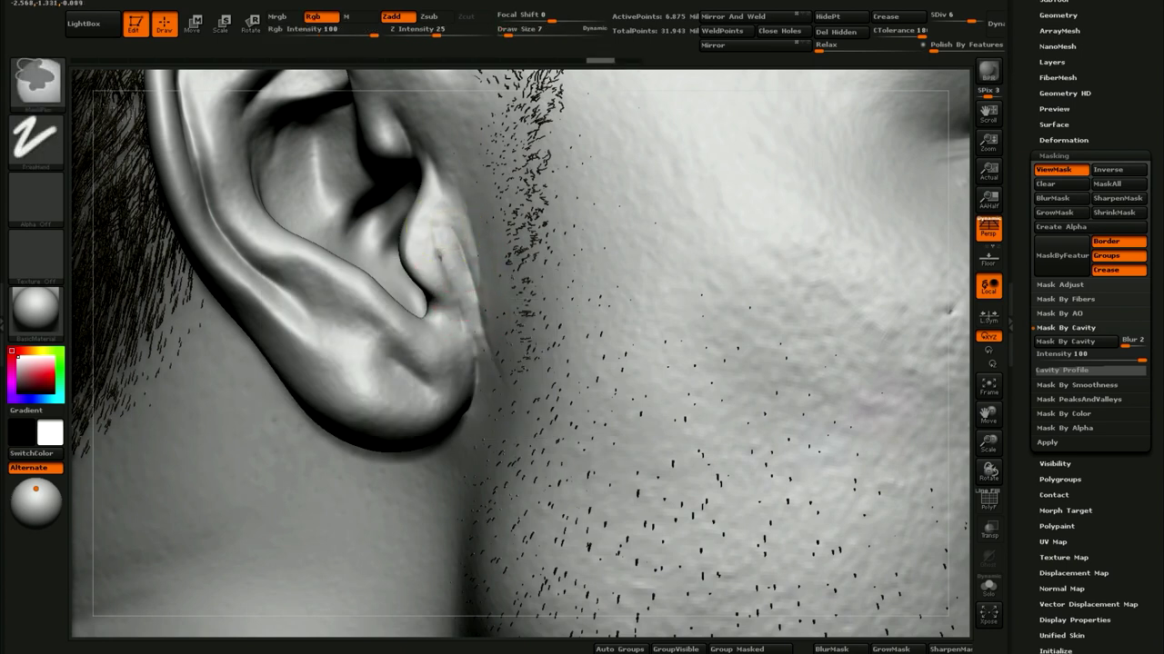
key("space")
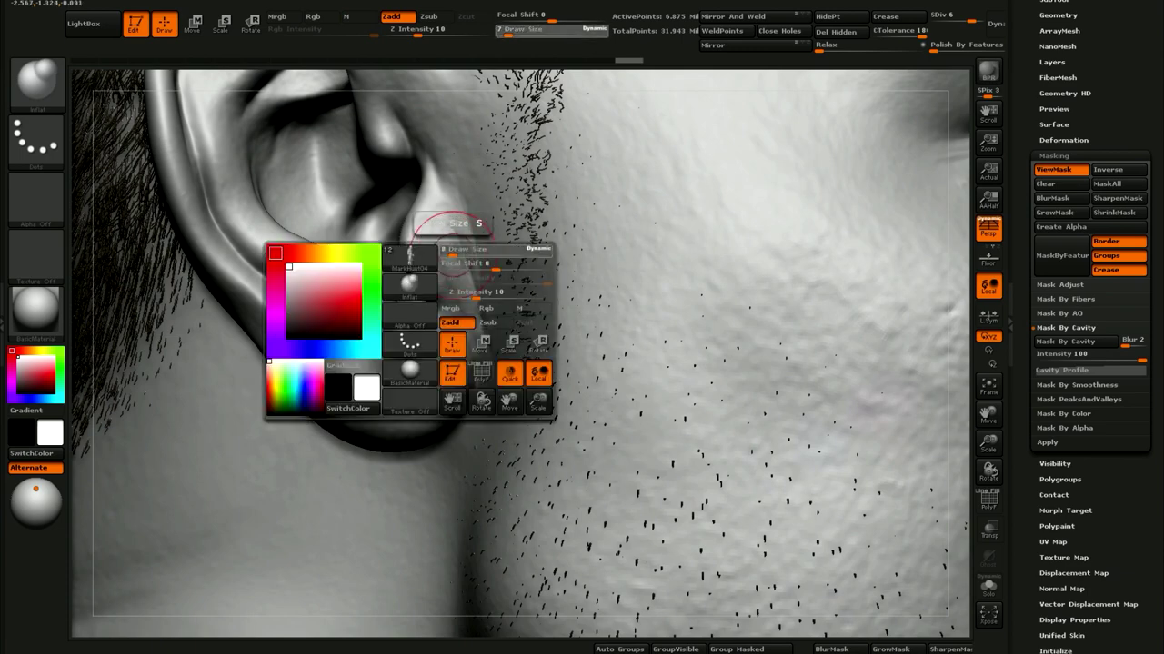
left_click_drag(452, 249, 429, 206)
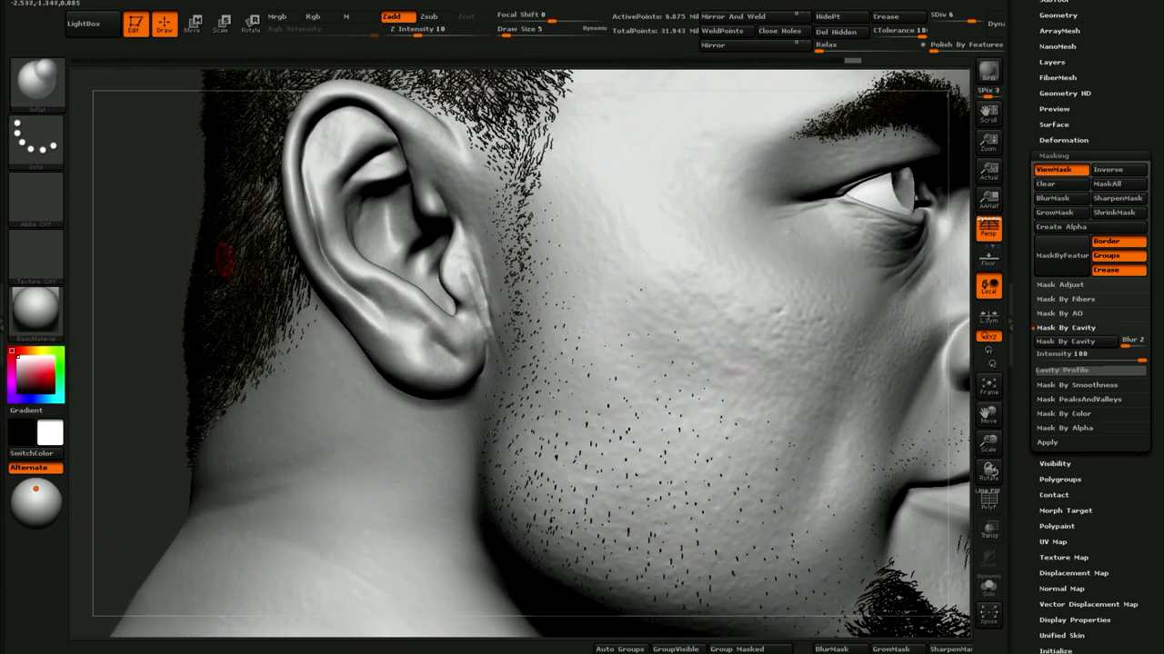
Smooth and pinch the earlobe with the Pinch brush in side profile
left_click_drag(223, 259, 432, 270)
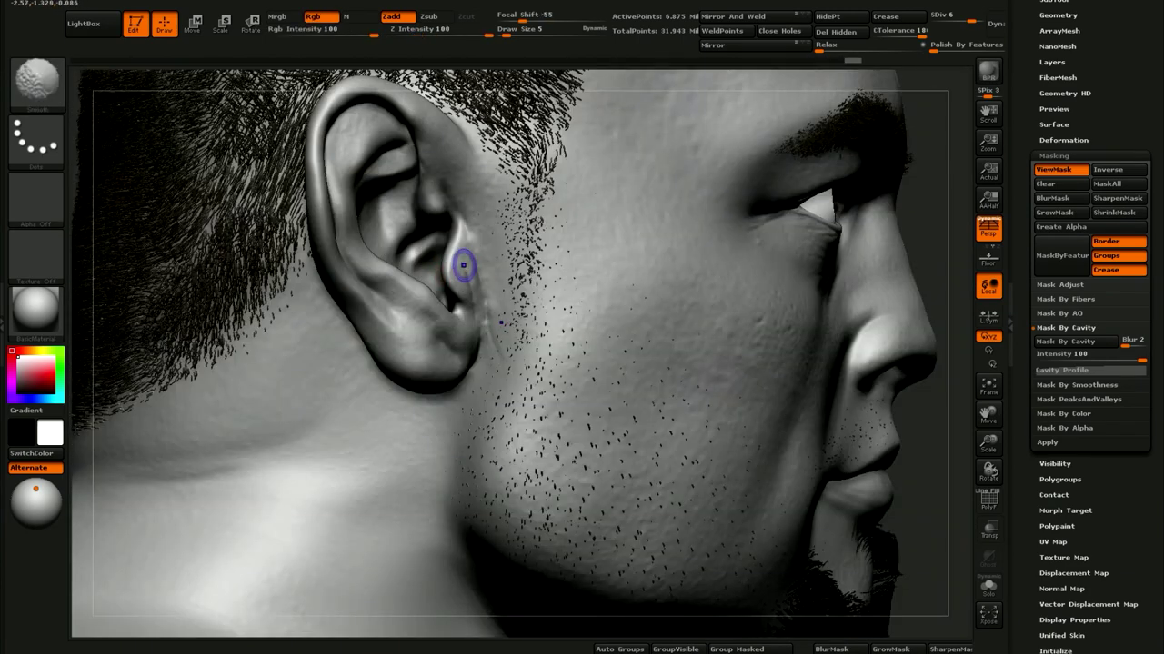
left_click_drag(948, 208, 955, 172)
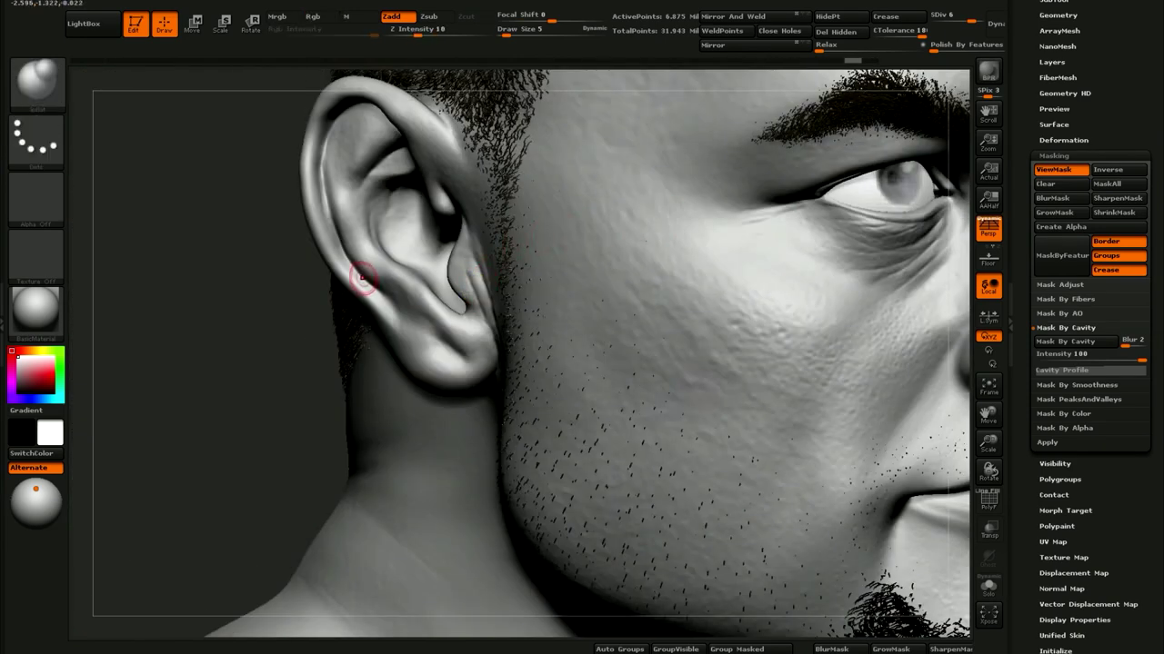
key("shift")
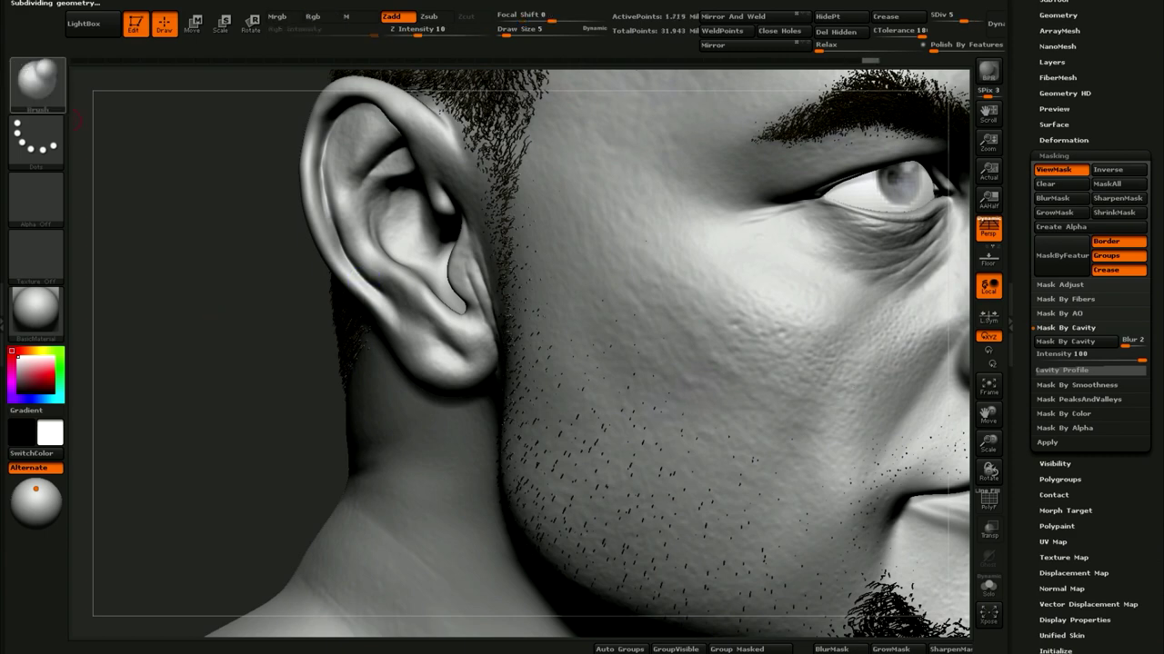
left_click(36, 80)
left_click(283, 325)
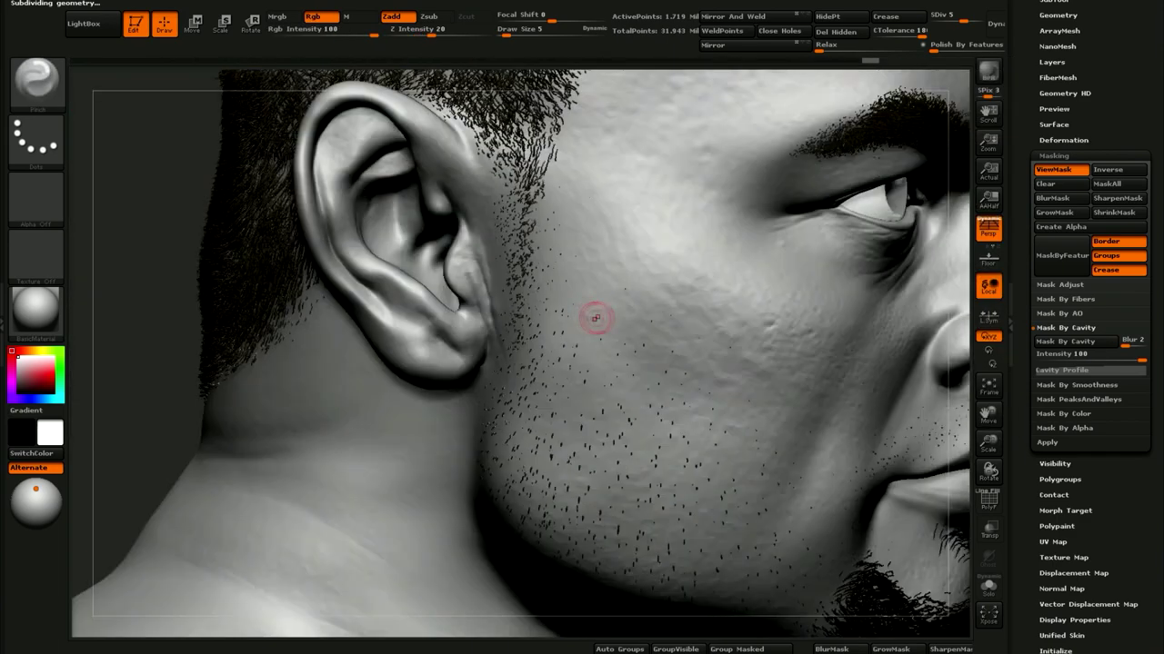
scroll(457, 267, "up", 5)
left_click_drag(457, 266, 451, 251)
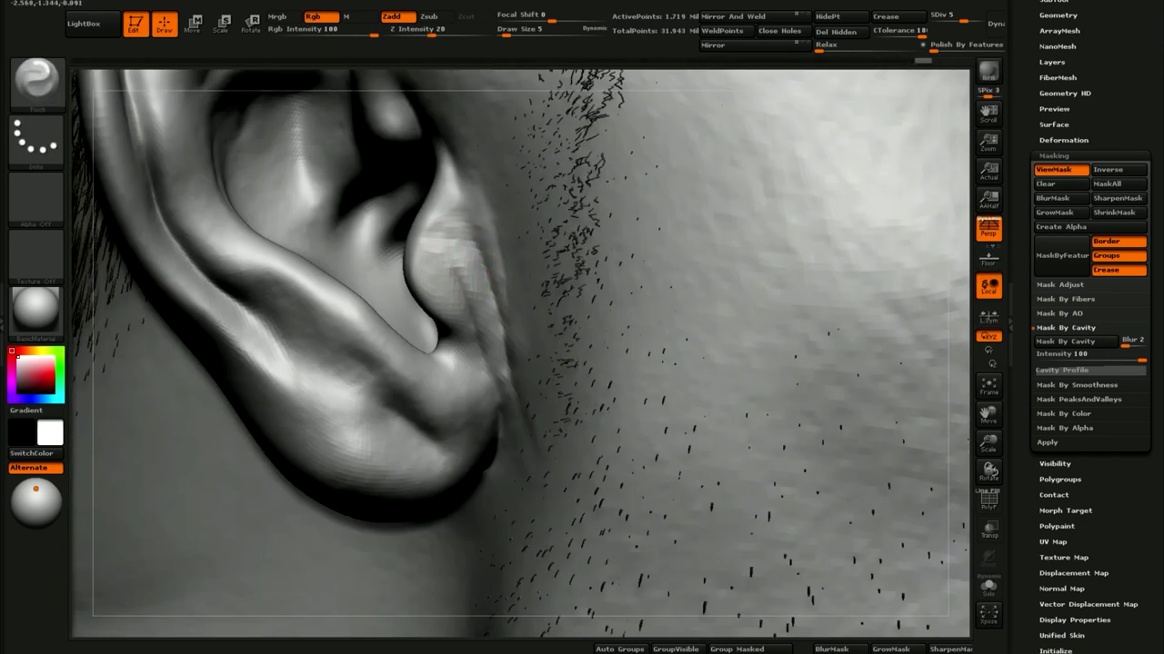
Switch to MaskPen and turn the head to a three-quarter view
key("b")
key("m")
key("t")
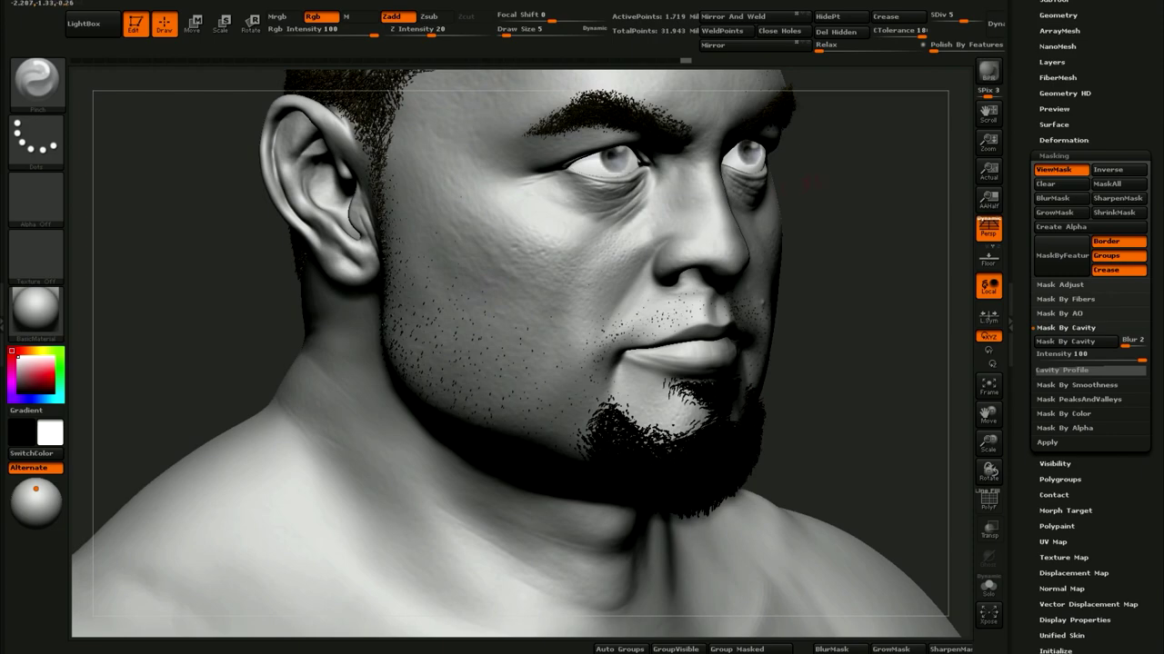
left_click_drag(807, 182, 852, 188)
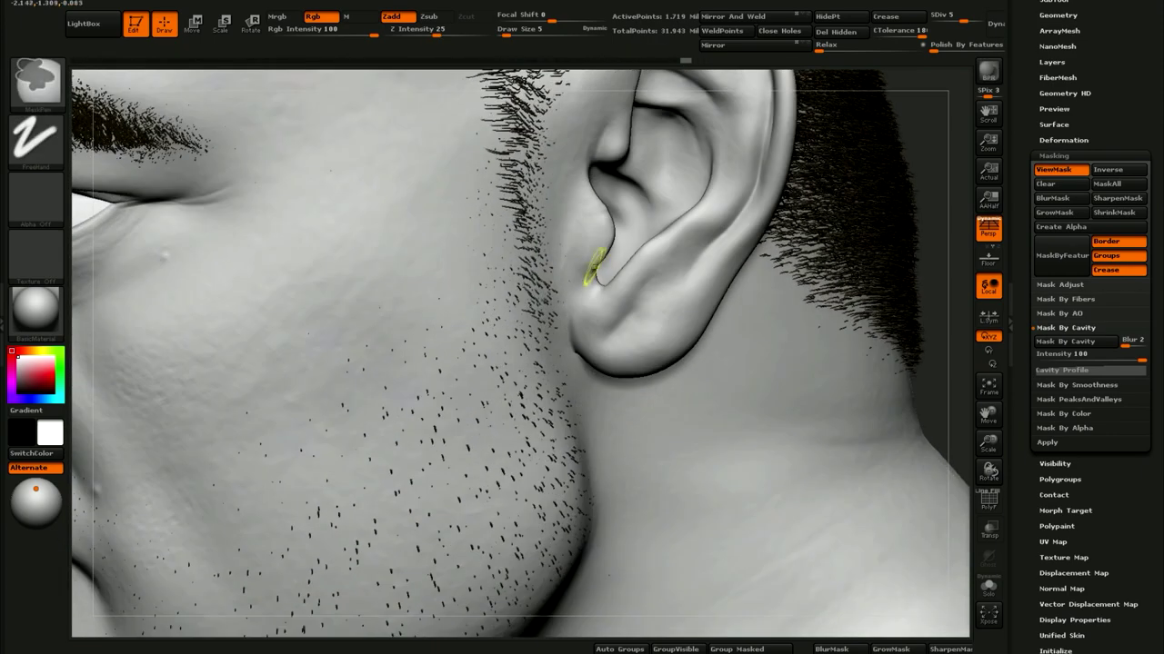
Pick Dam_Standard and raise the ear close-up to subdivision level 6
key("space")
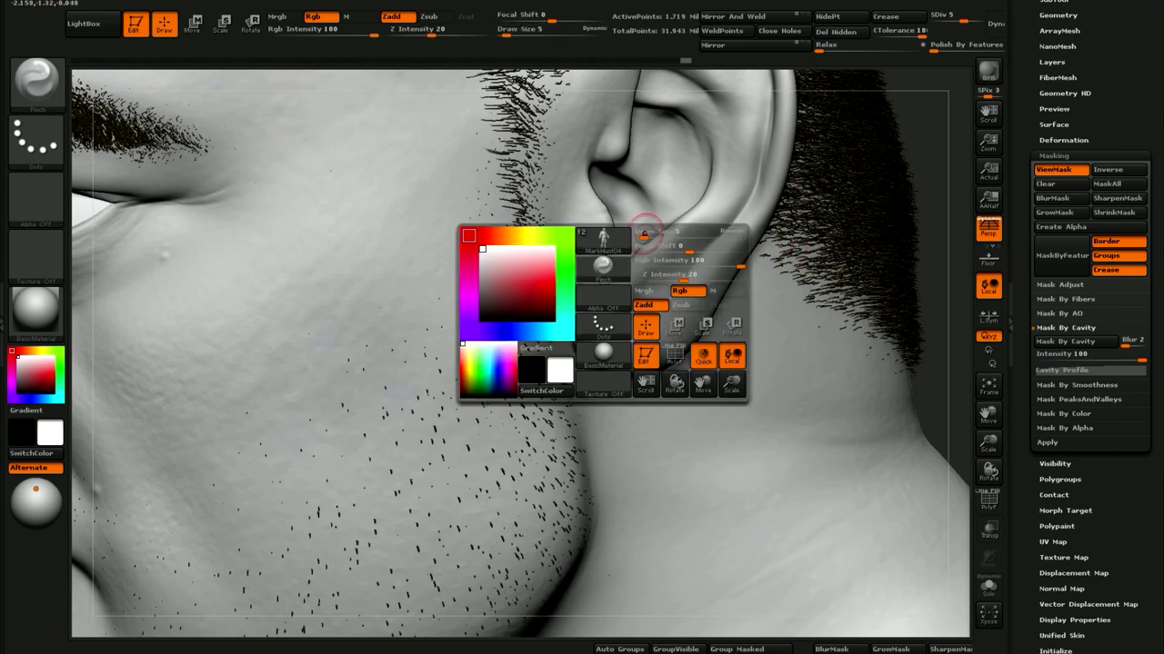
key("b")
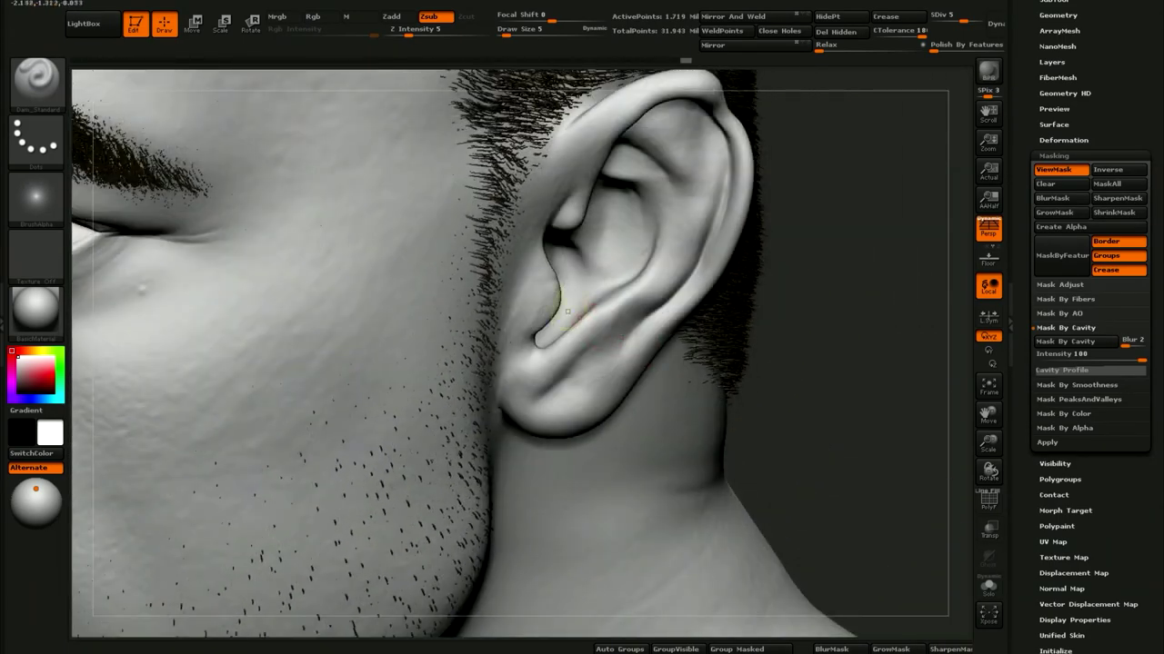
left_click_drag(545, 291, 556, 338, "alt")
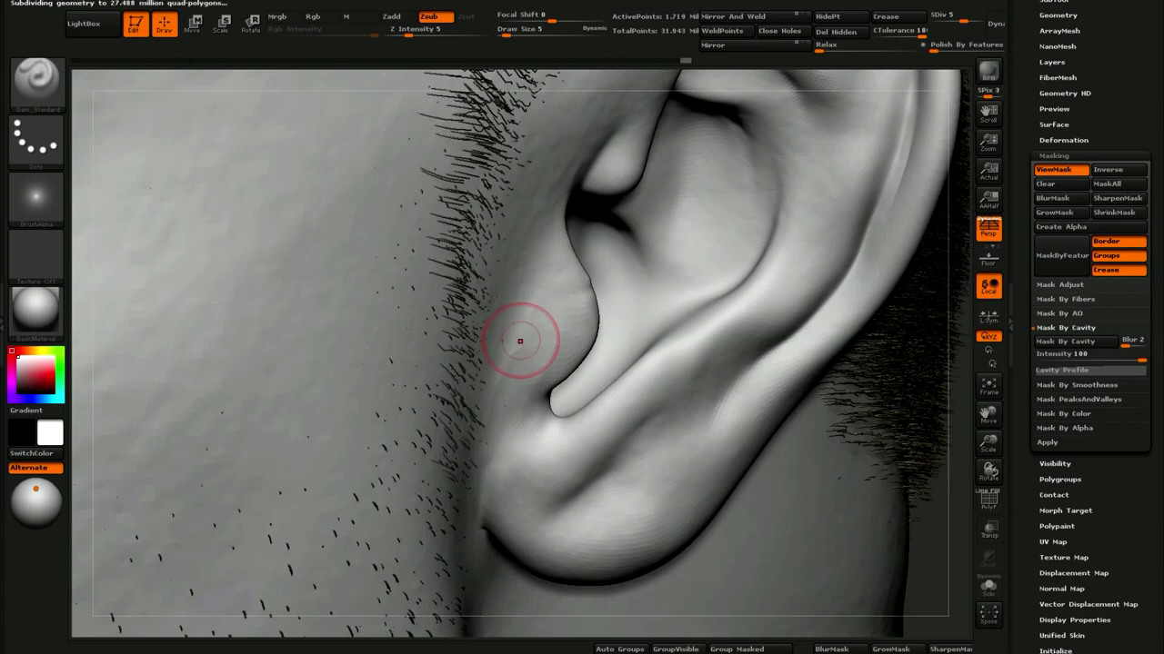
key("d")
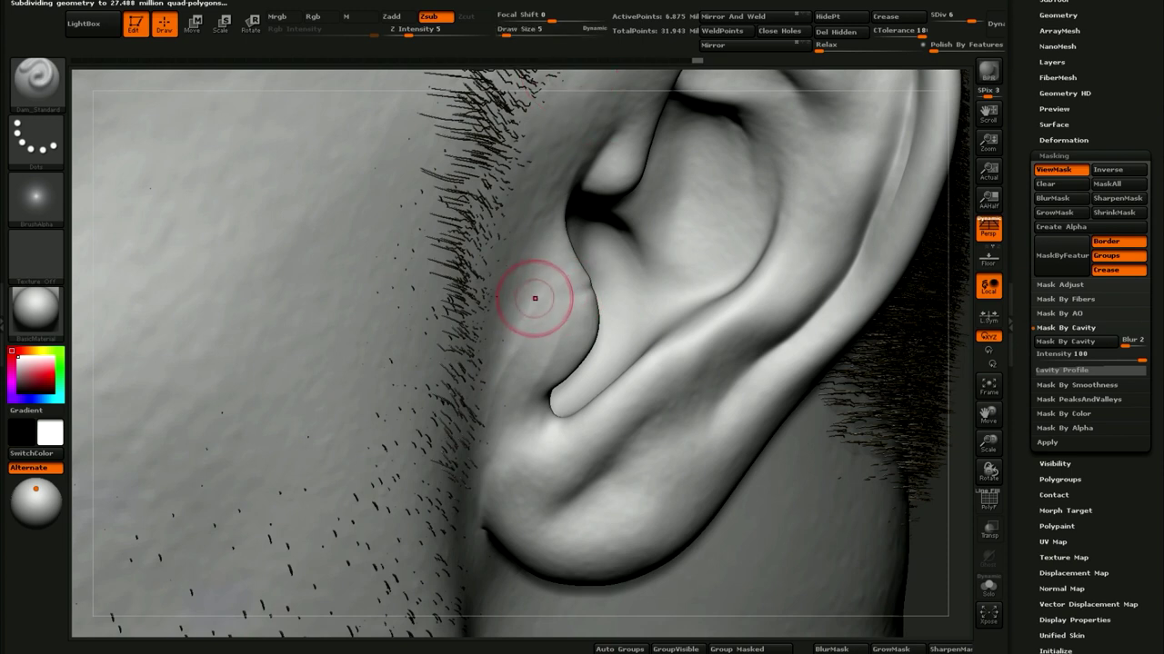
key("space")
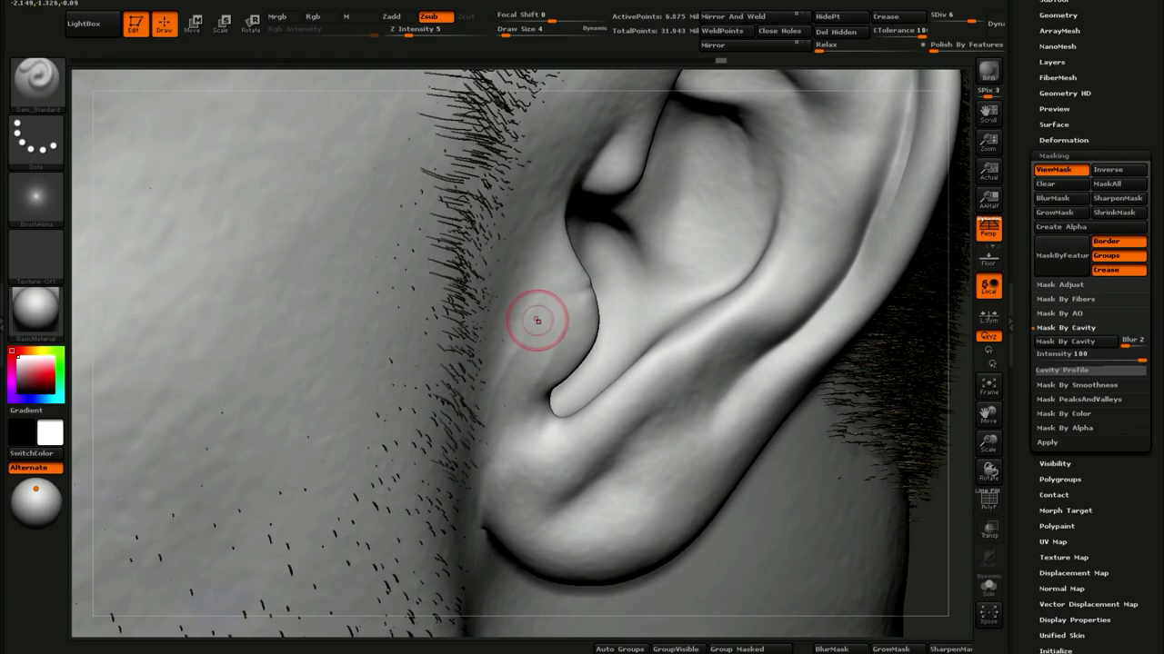
key("space")
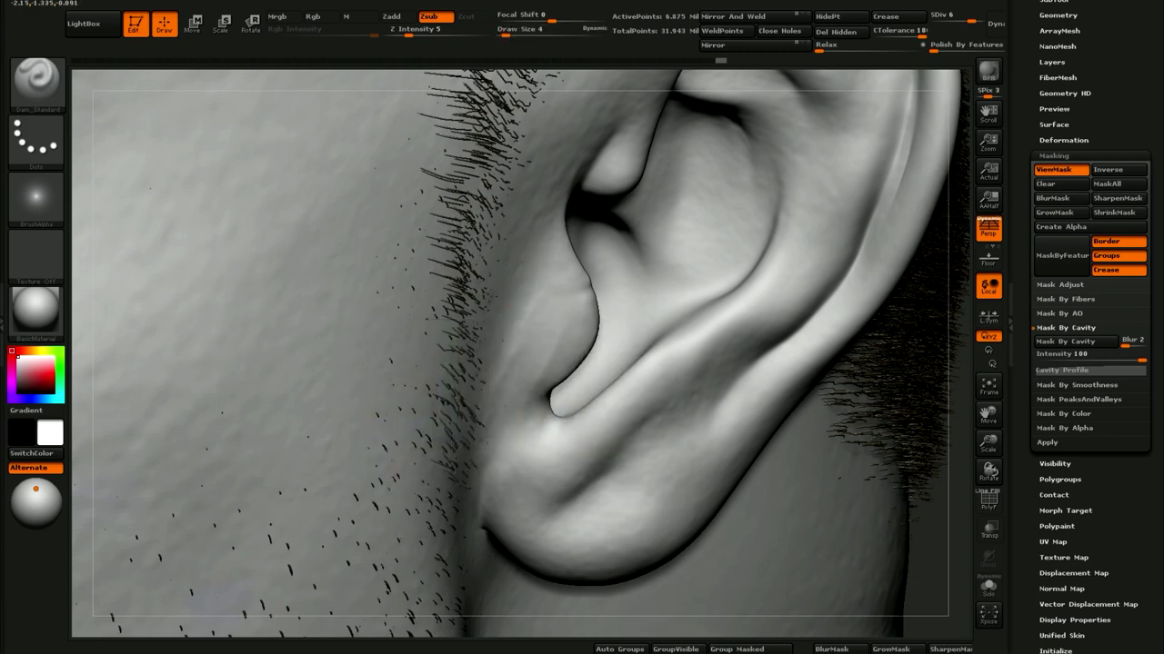
mouse_move(567, 311)
right_mouse_down()
mouse_move(860, 258)
mouse_move(552, 276)
right_mouse_up()
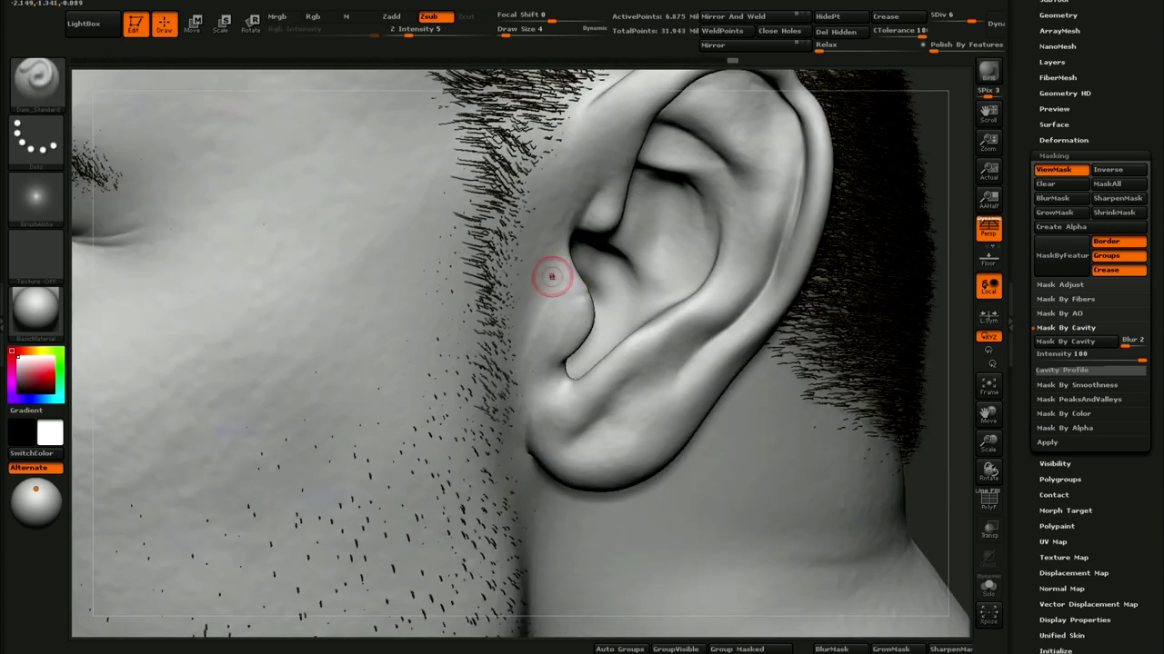
right_click_drag(598, 313, 880, 184)
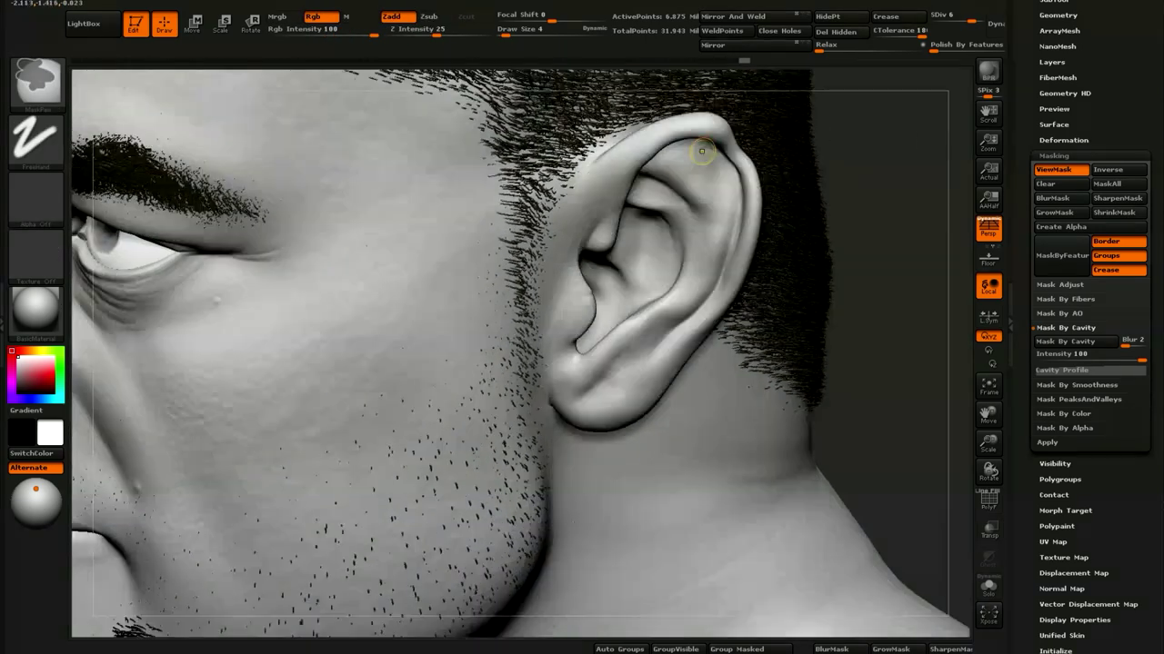
Hide the mask display, set Z Intensity 10 and stroke along the tragus crease
key("ctrl+h")
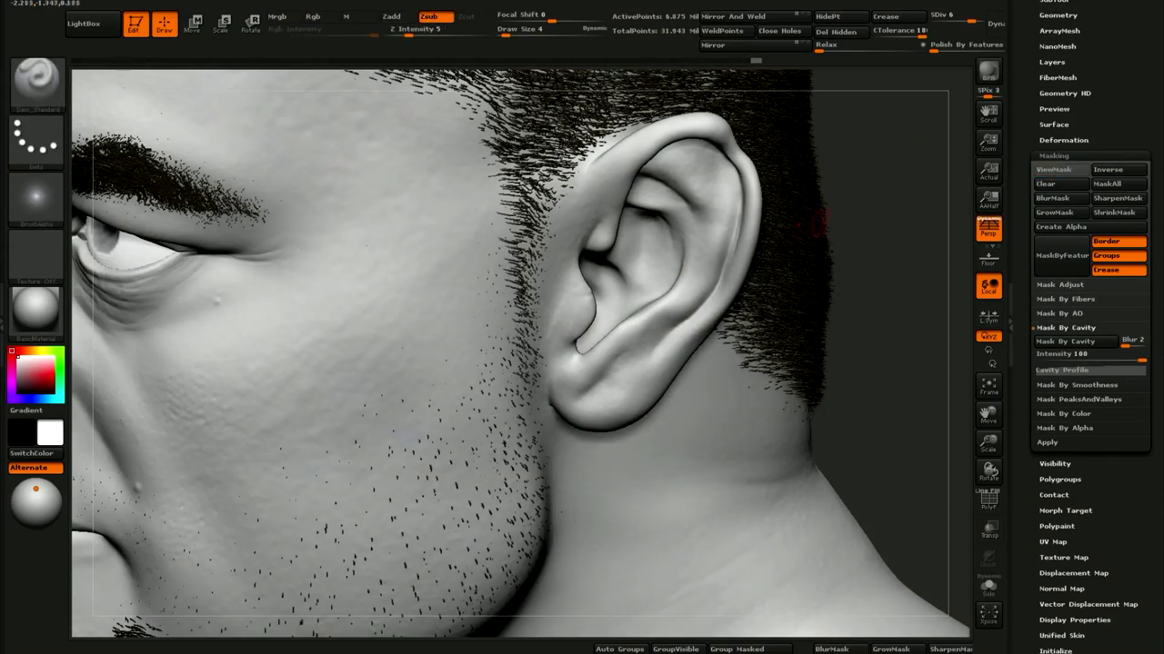
right_click_drag(543, 308, 570, 309, "alt")
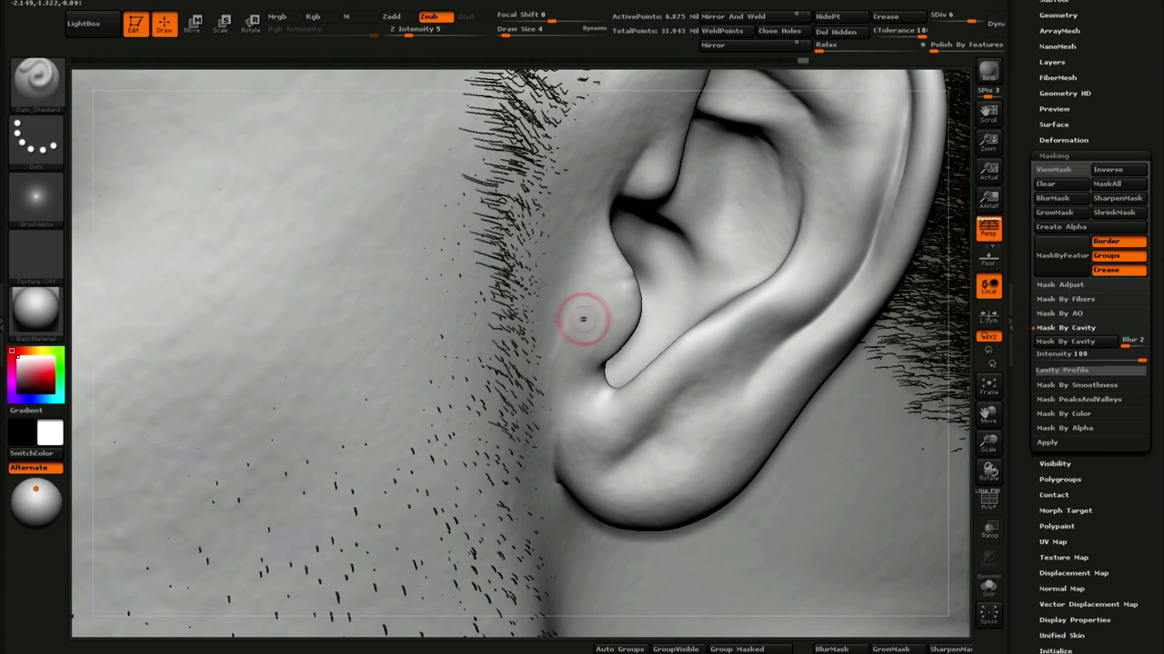
key("ctrl")
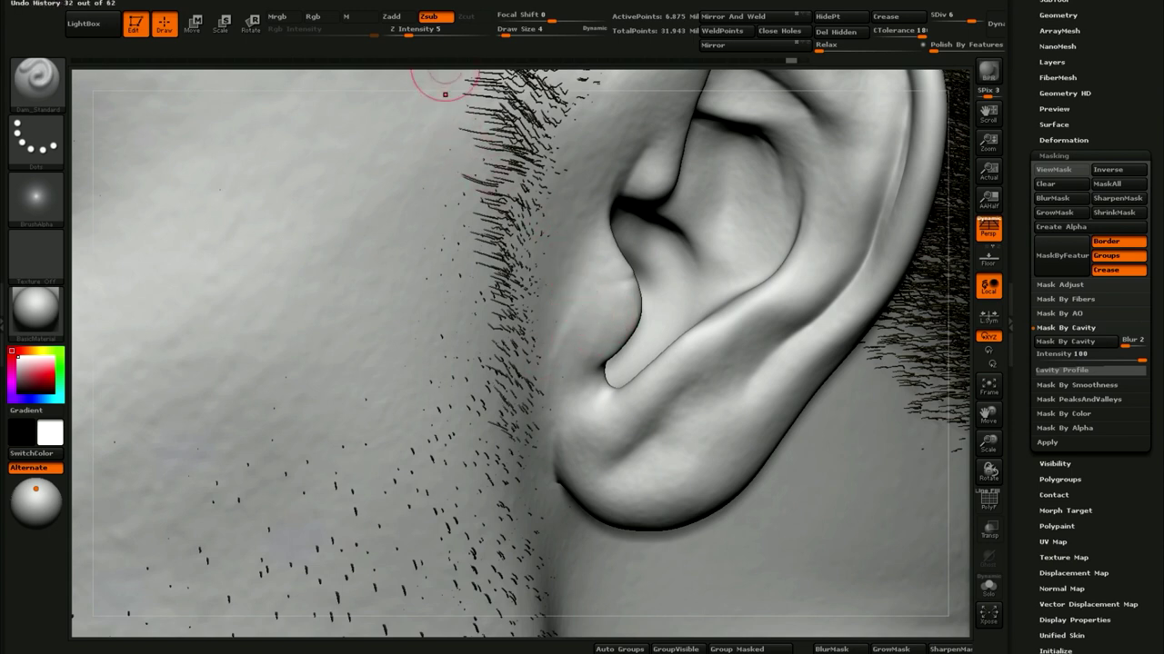
type("u")
type("10")
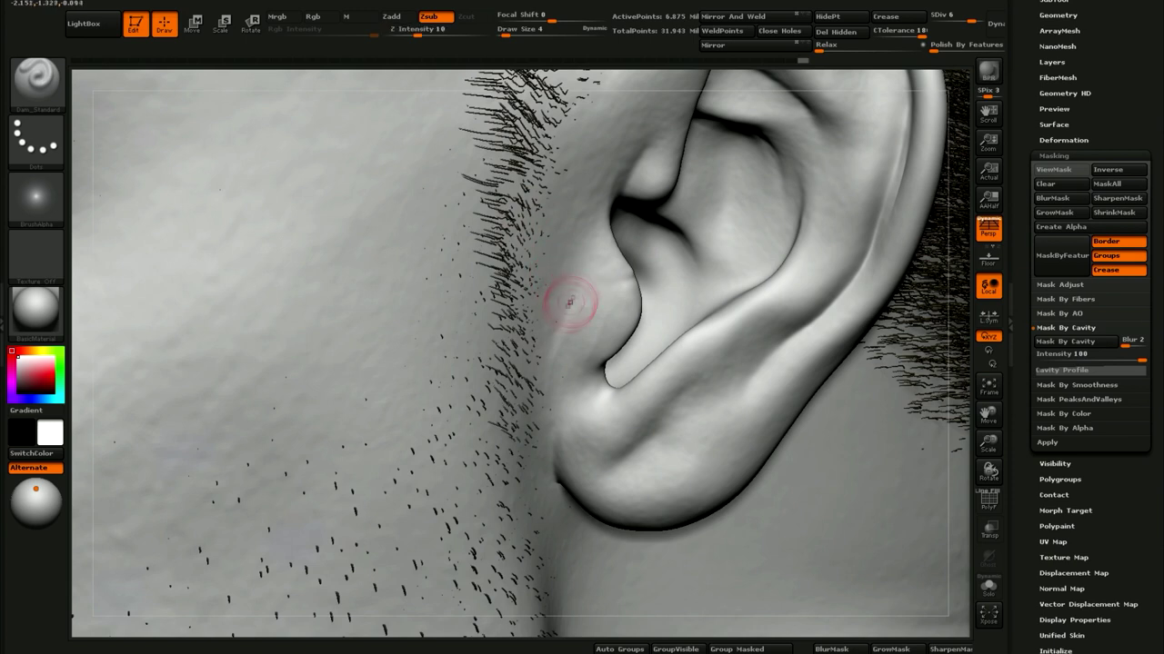
left_click(576, 306)
left_click(575, 276)
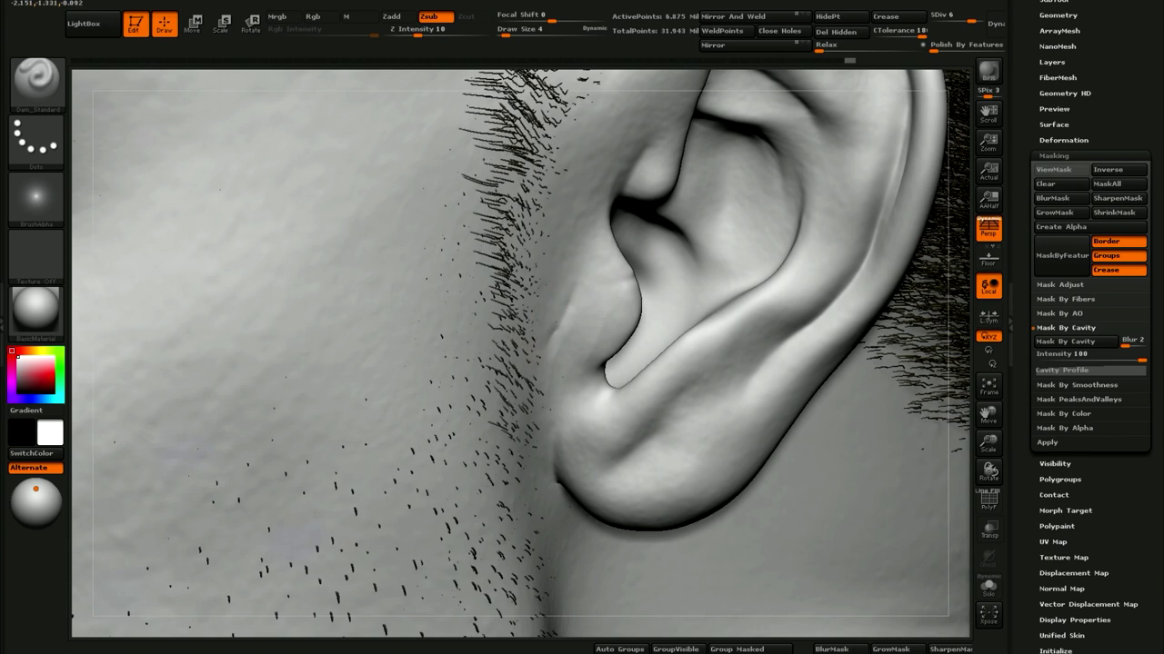
left_click(566, 409)
left_click(577, 403)
left_click_drag(950, 250, 587, 228)
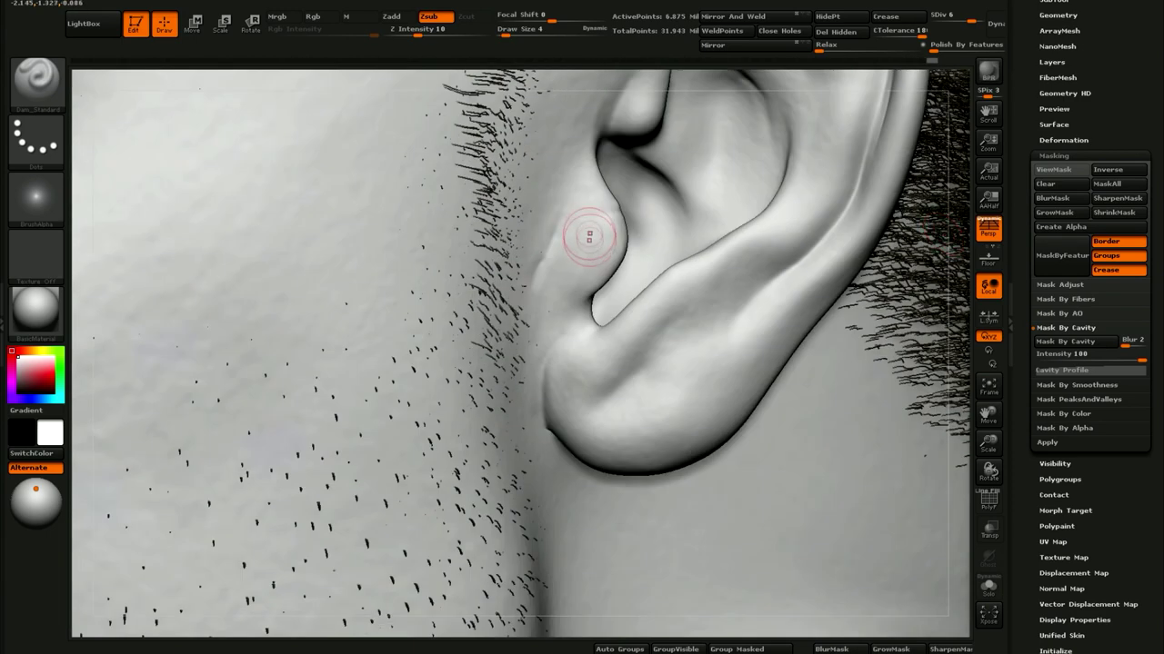
Carve a faint line below the tragus, adjusting draw size to 4 then 5
key("space")
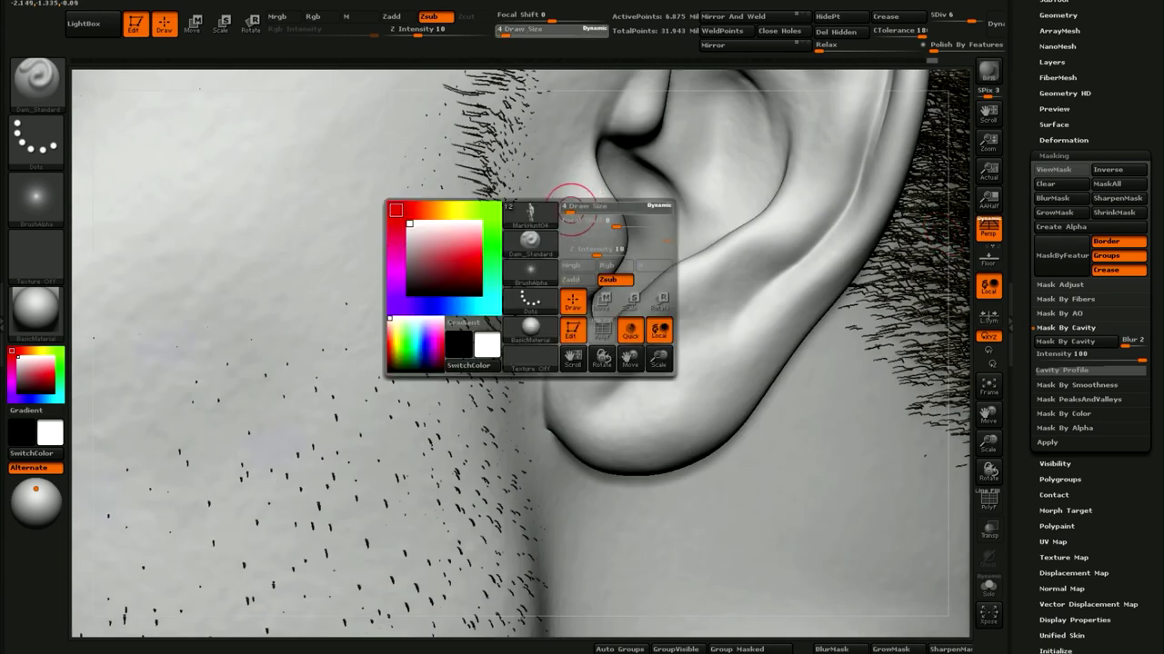
left_click_drag(545, 263, 563, 218)
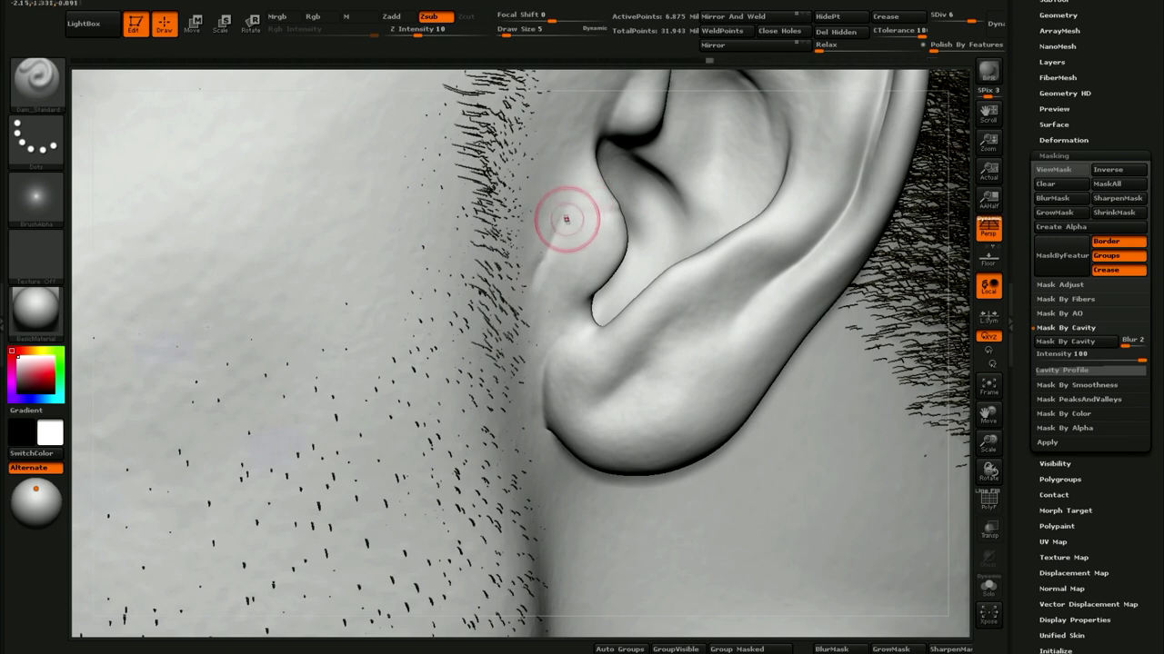
key("space")
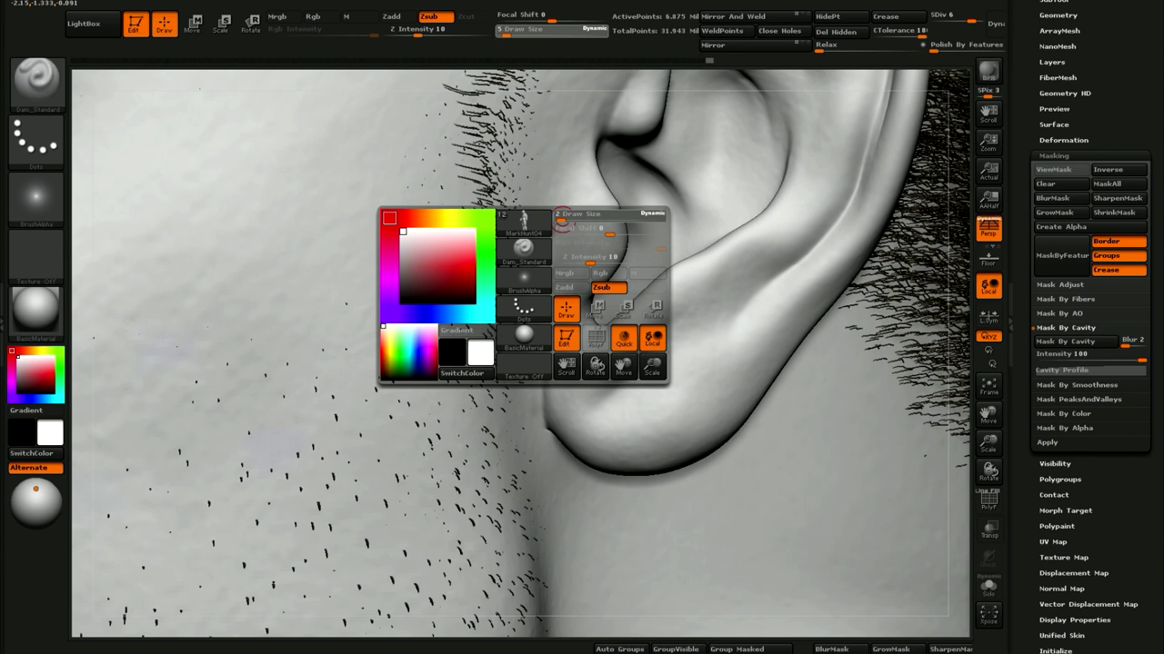
key("bracketright")
key("bracketright")
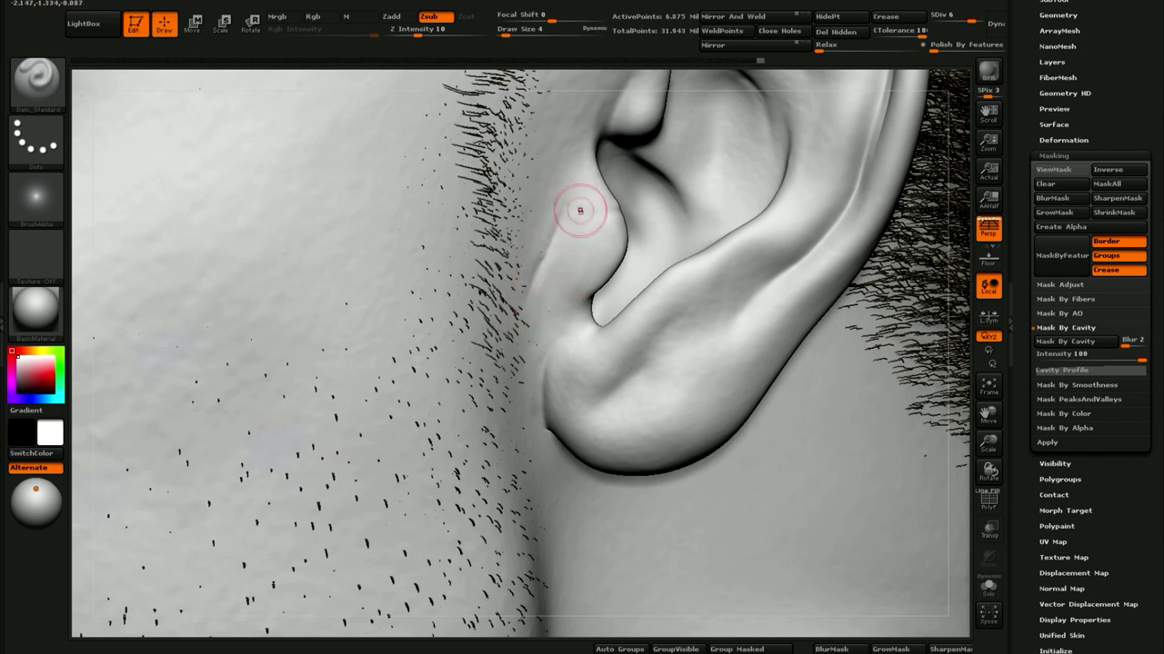
key("space")
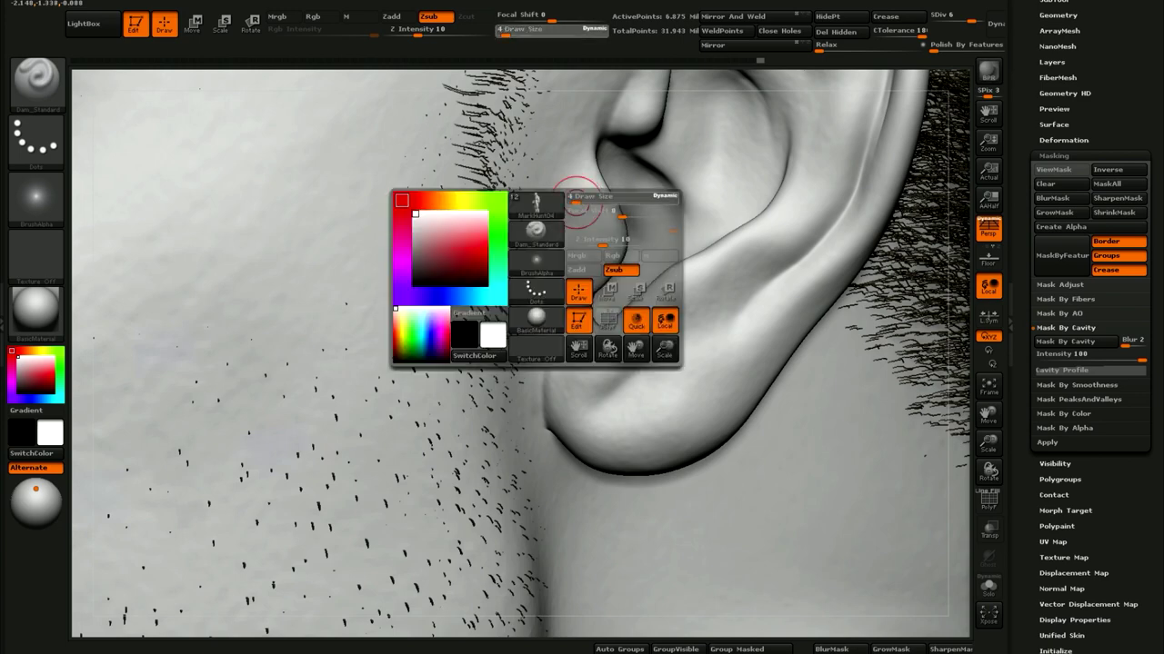
left_click_drag(578, 202, 583, 179)
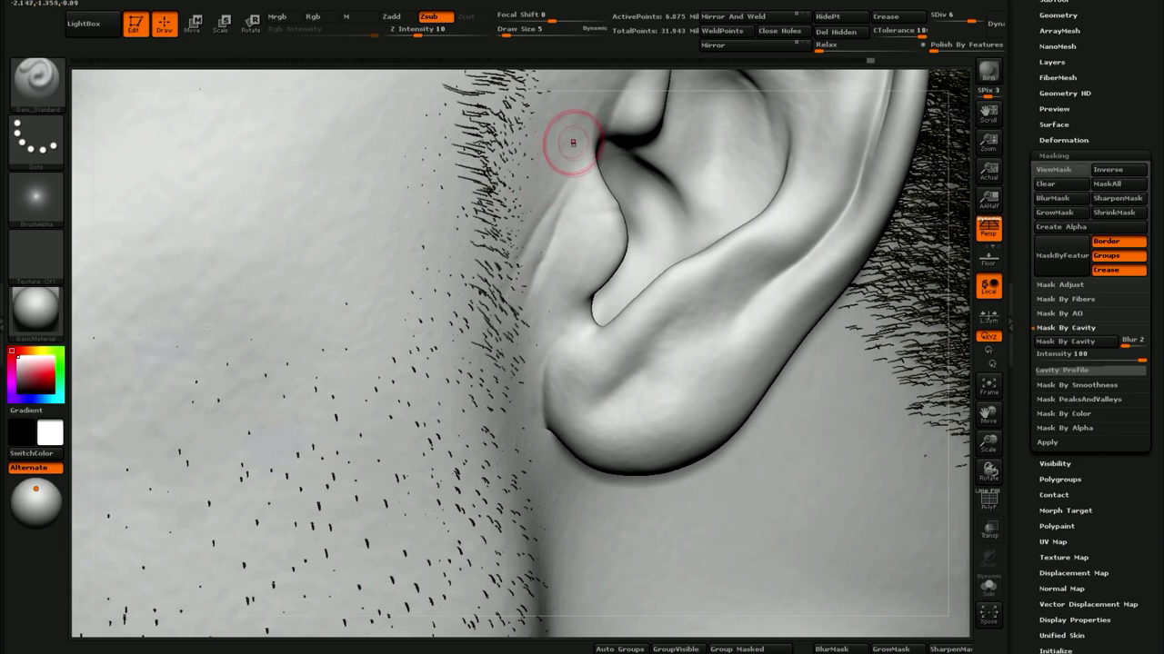
Set draw size 4 over the ear close-up and apply Mask By Cavity
right_click_drag(592, 83, 527, 200)
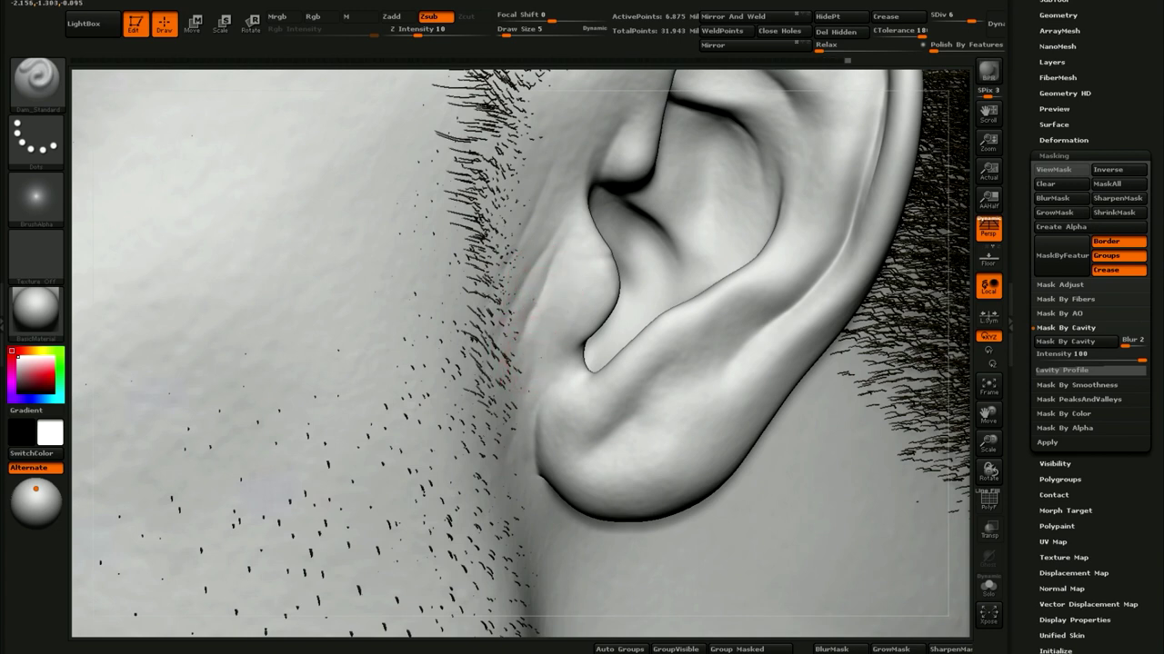
left_click_drag(480, 611, 523, 381, "alt")
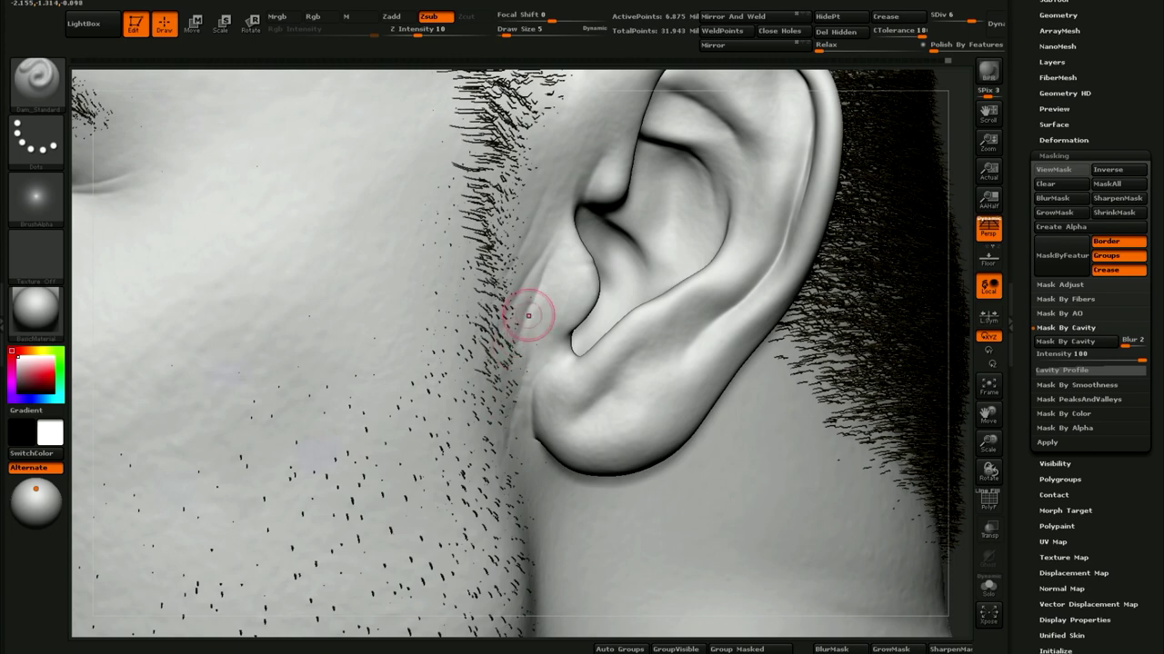
key("space")
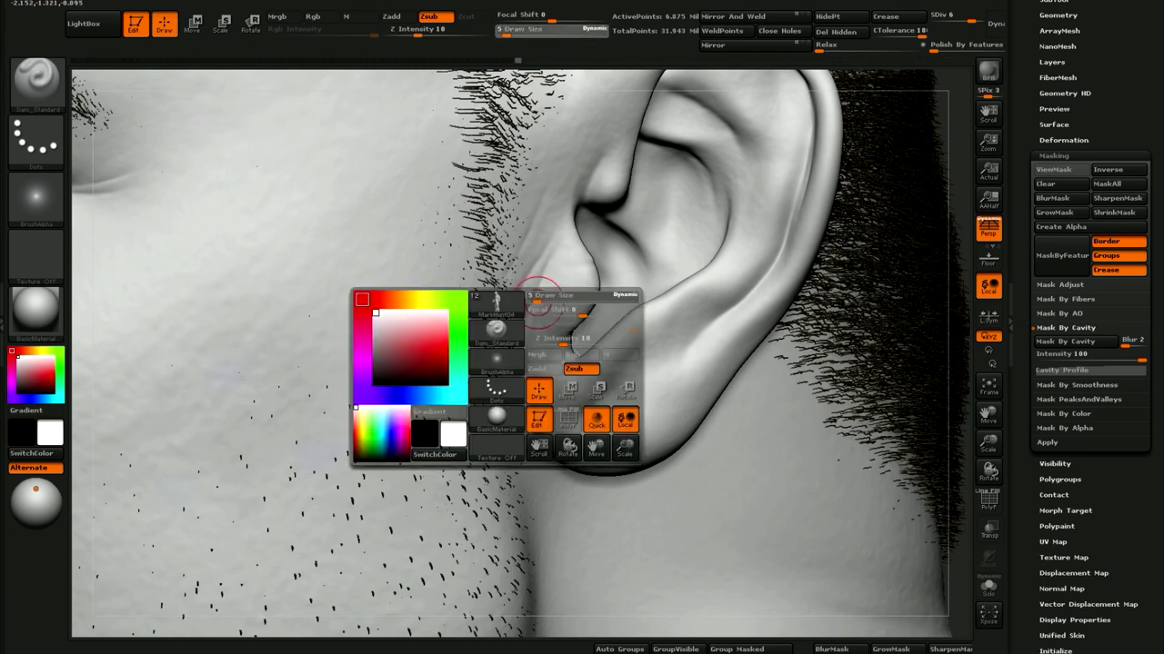
left_click_drag(539, 303, 526, 323)
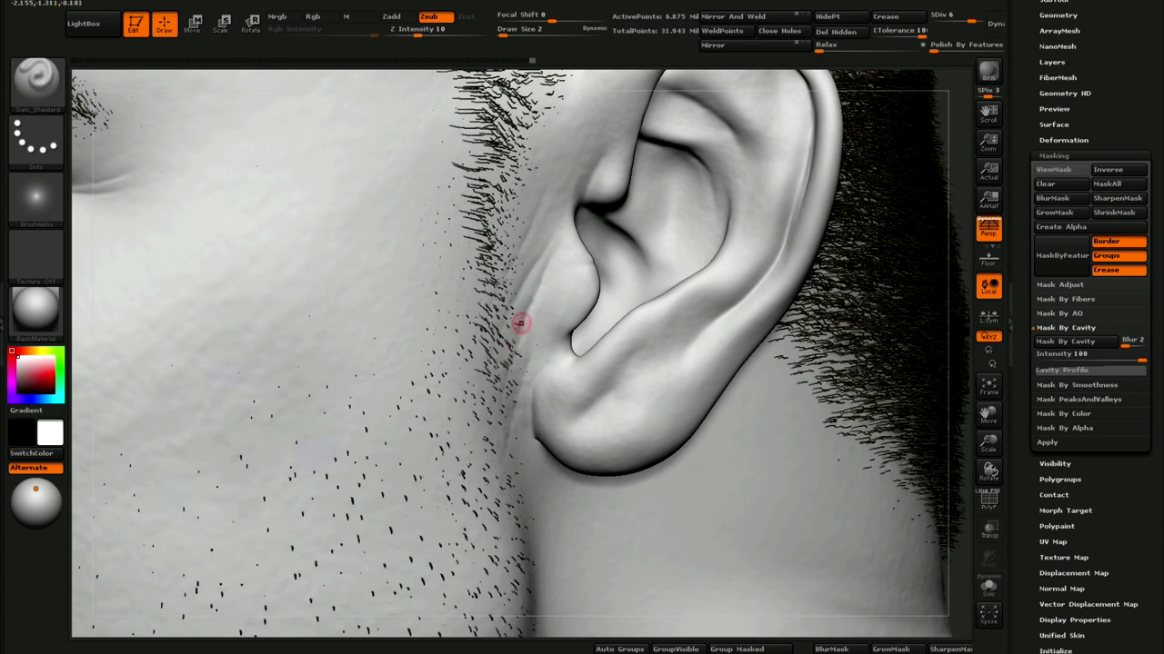
type("s86")
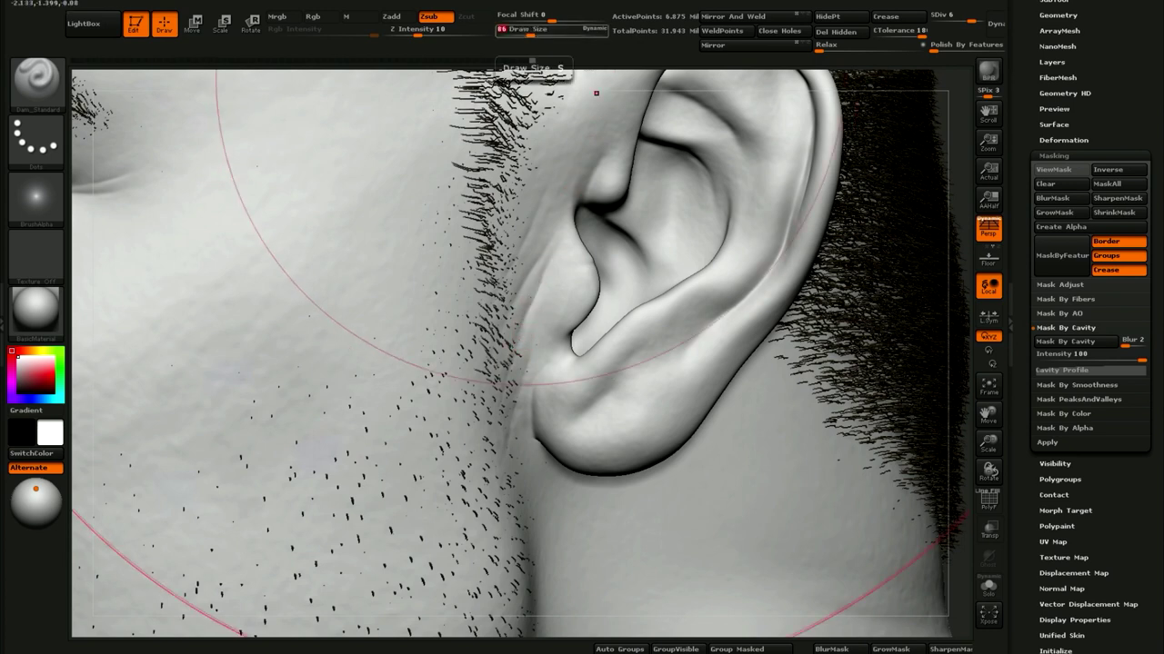
key("BackSpace")
key("BackSpace")
type("4")
key("Return")
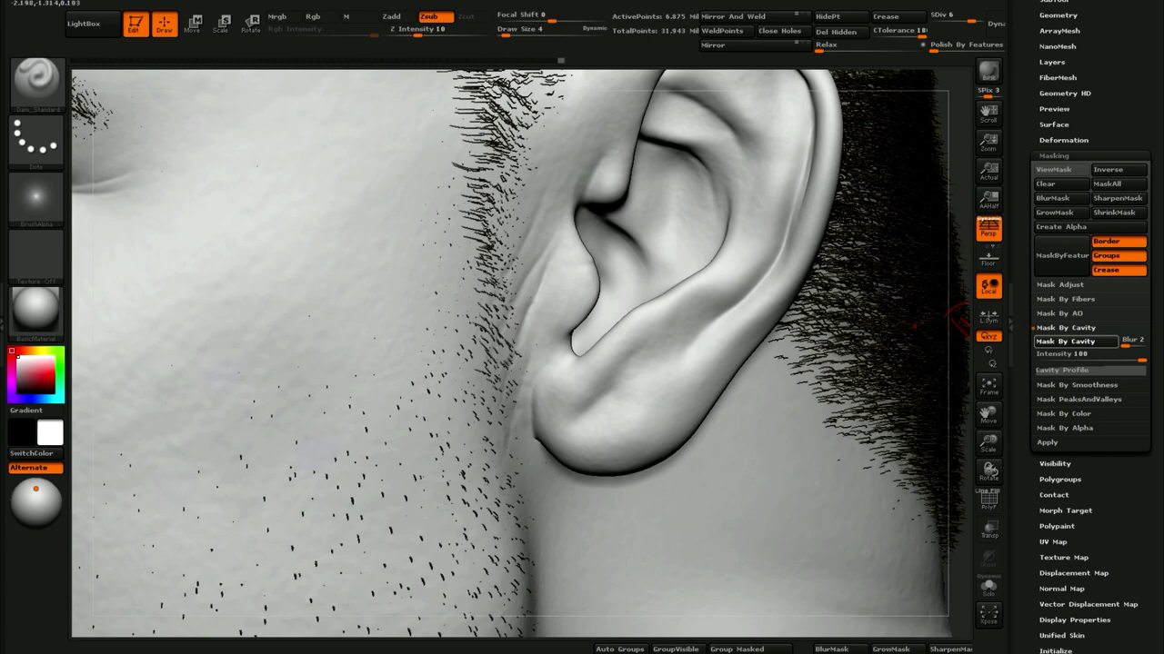
left_click(1073, 341)
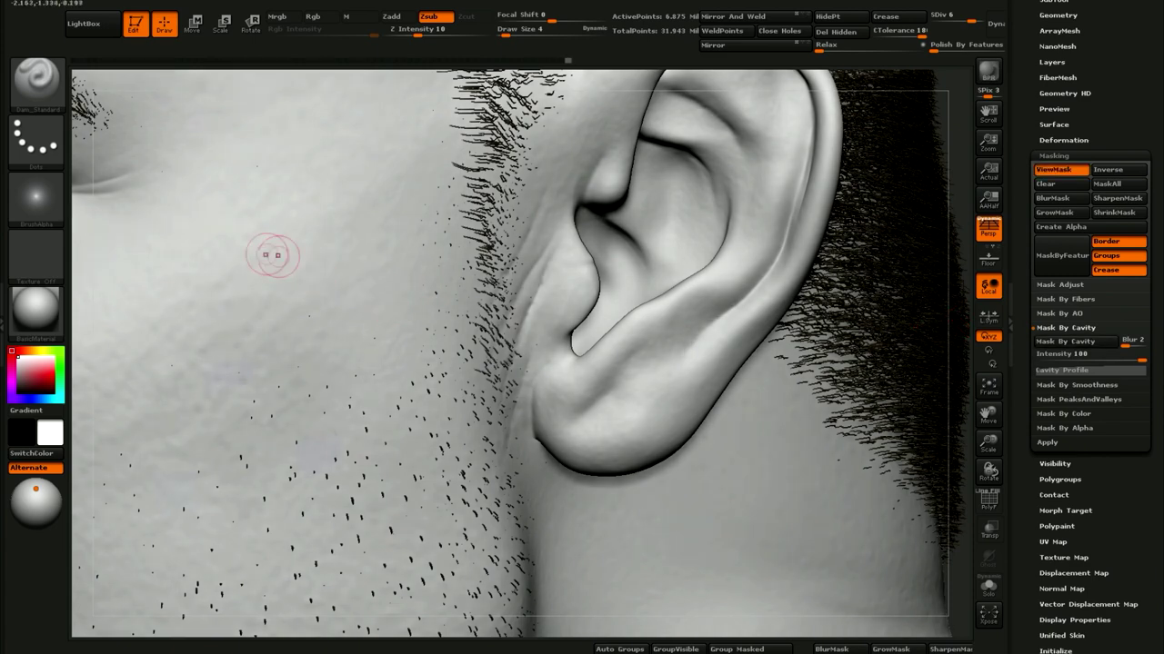
left_click(37, 80)
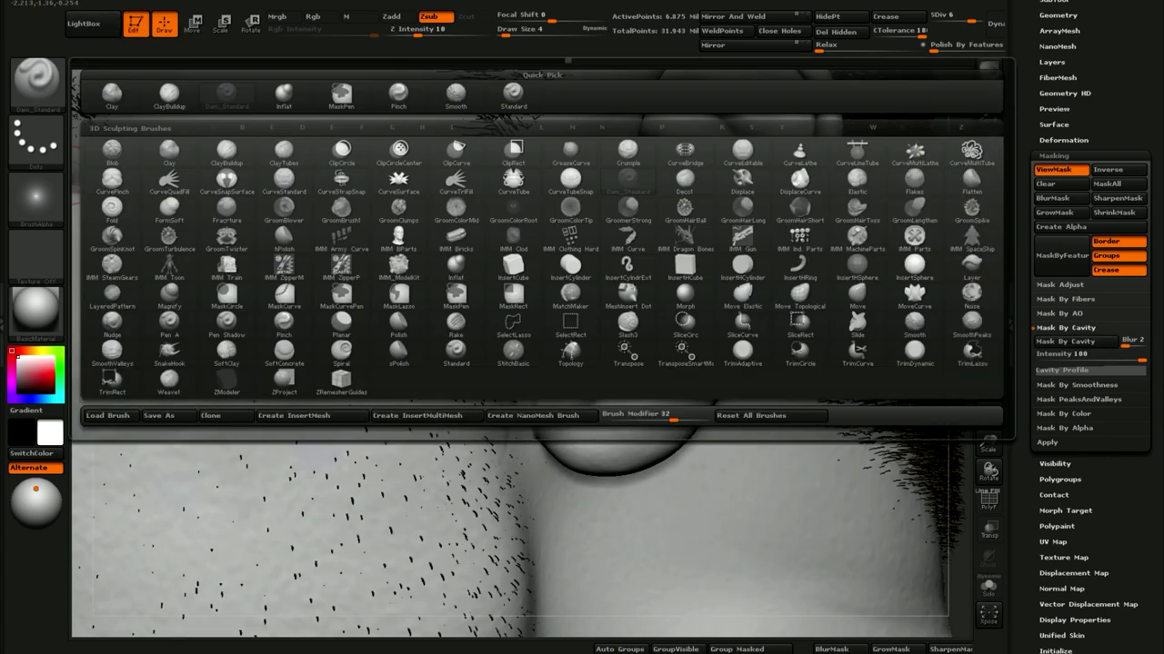
Inflate the crease in front of the ear with the Inflat brush at draw size 6
left_click(284, 95)
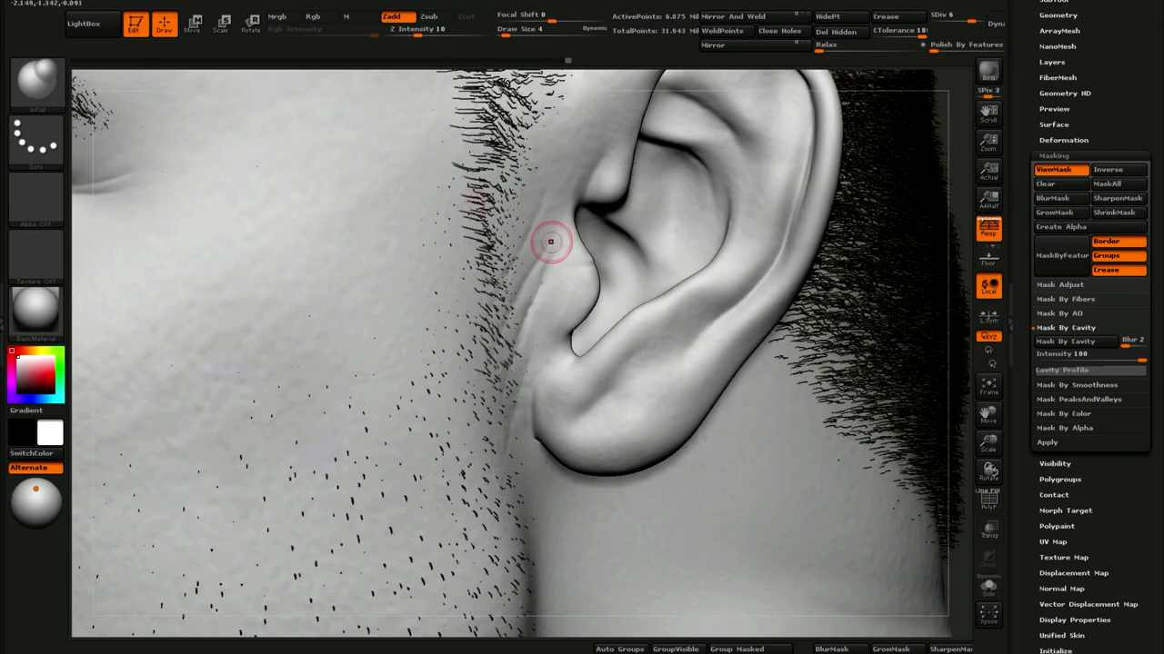
key("space")
left_click_drag(552, 244, 544, 243)
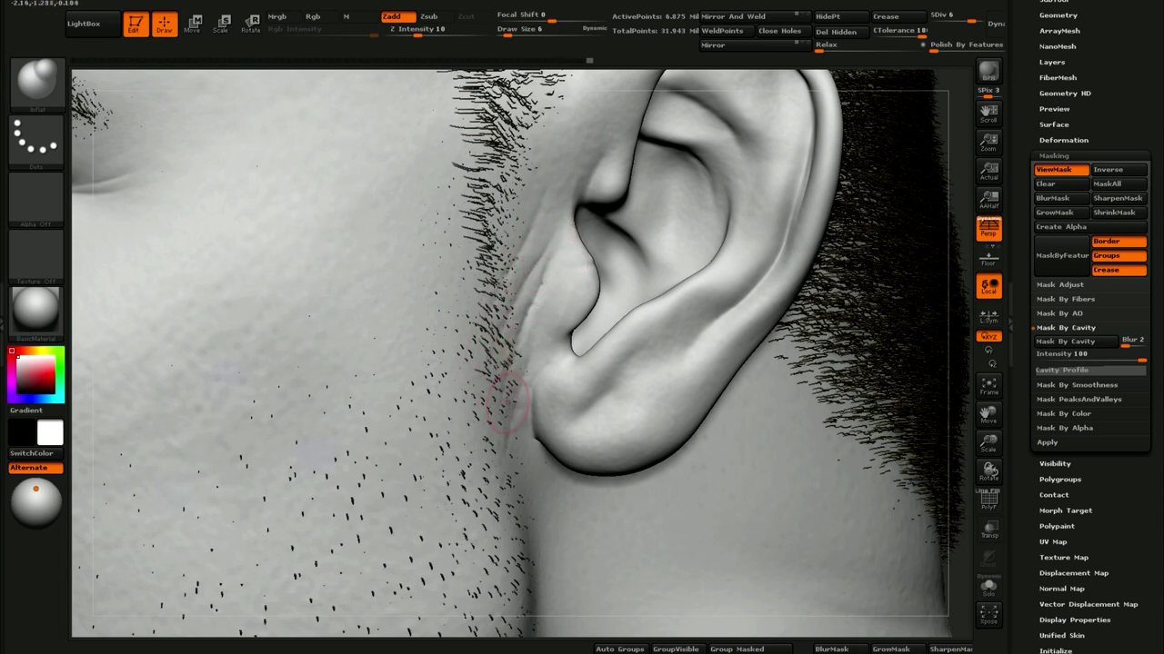
left_click_drag(545, 259, 522, 318, "shift")
key("space")
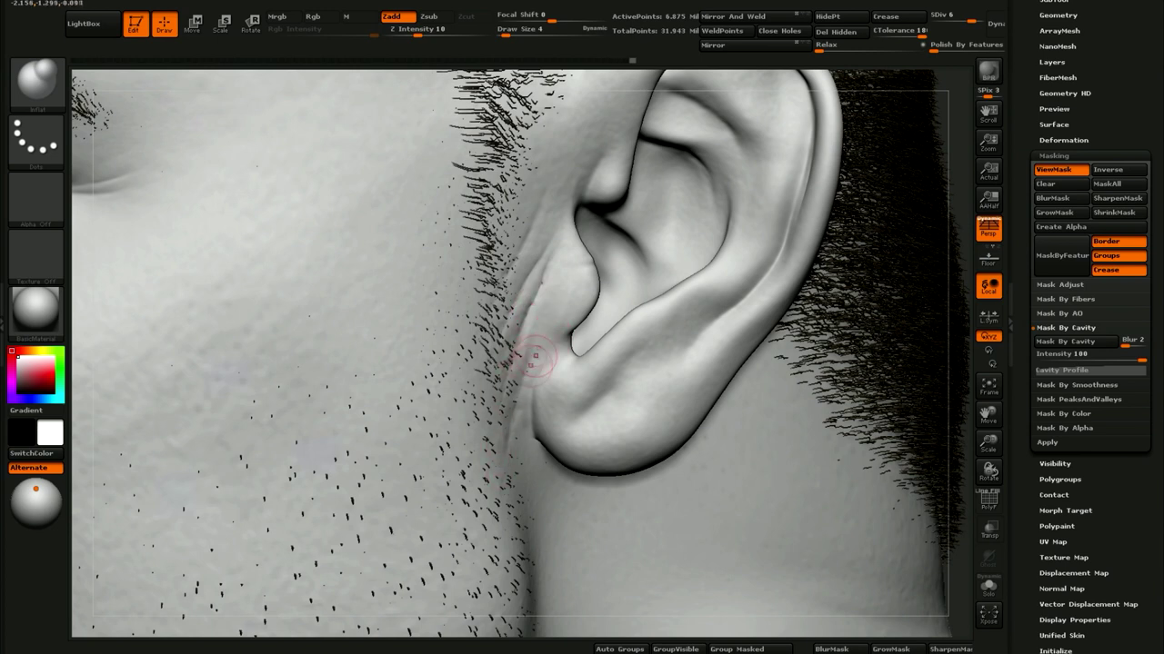
left_click_drag(546, 299, 537, 234)
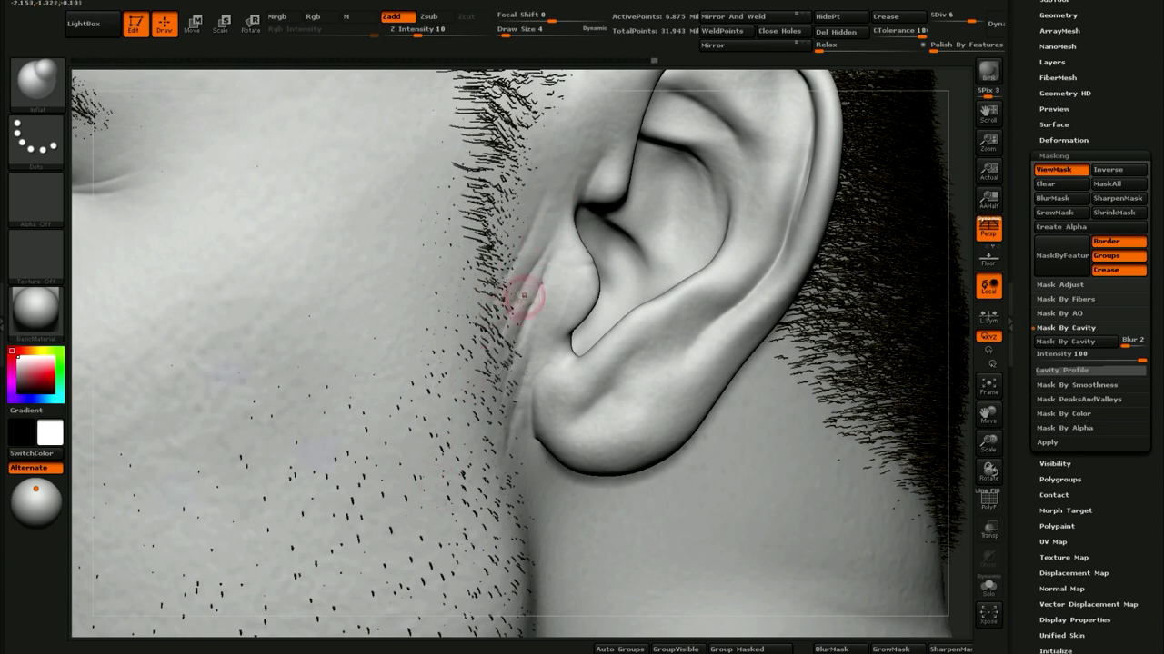
Smooth the crease, drop to SDiv 5 and turn off ViewMask
key("shift")
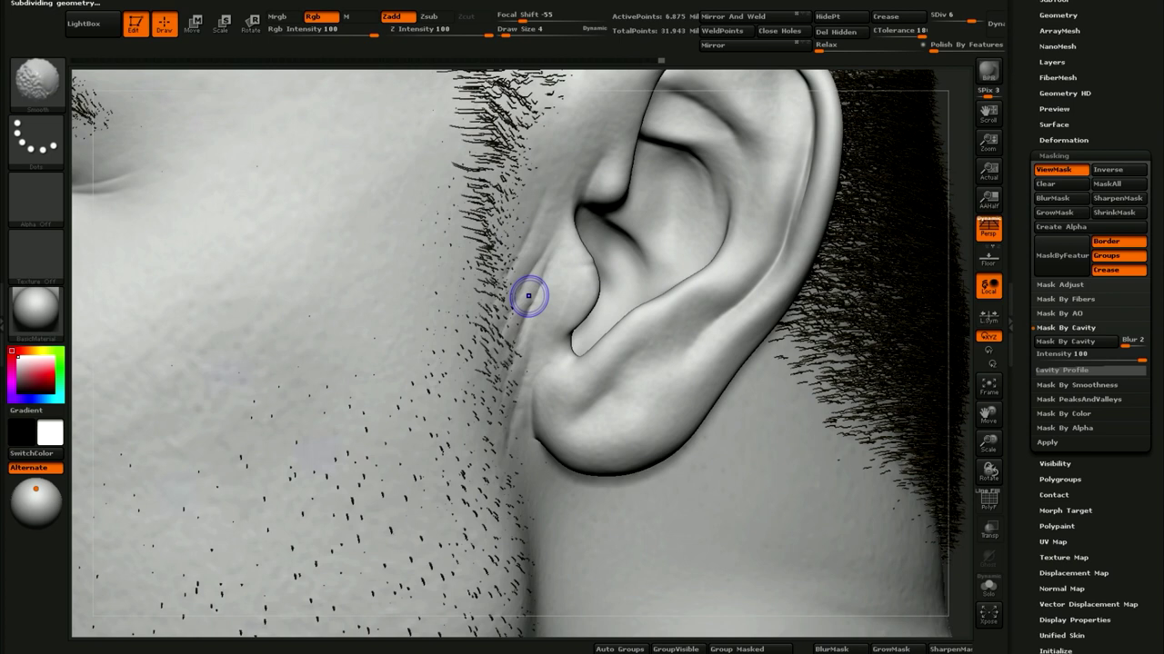
key("shift+d")
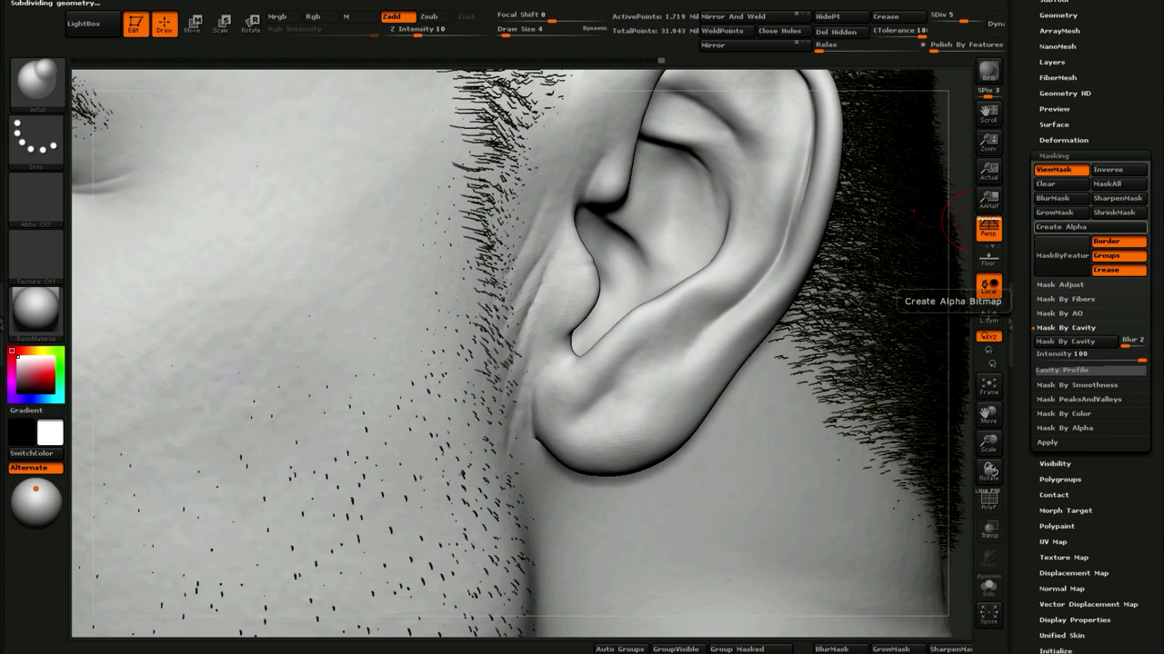
left_click(1053, 169)
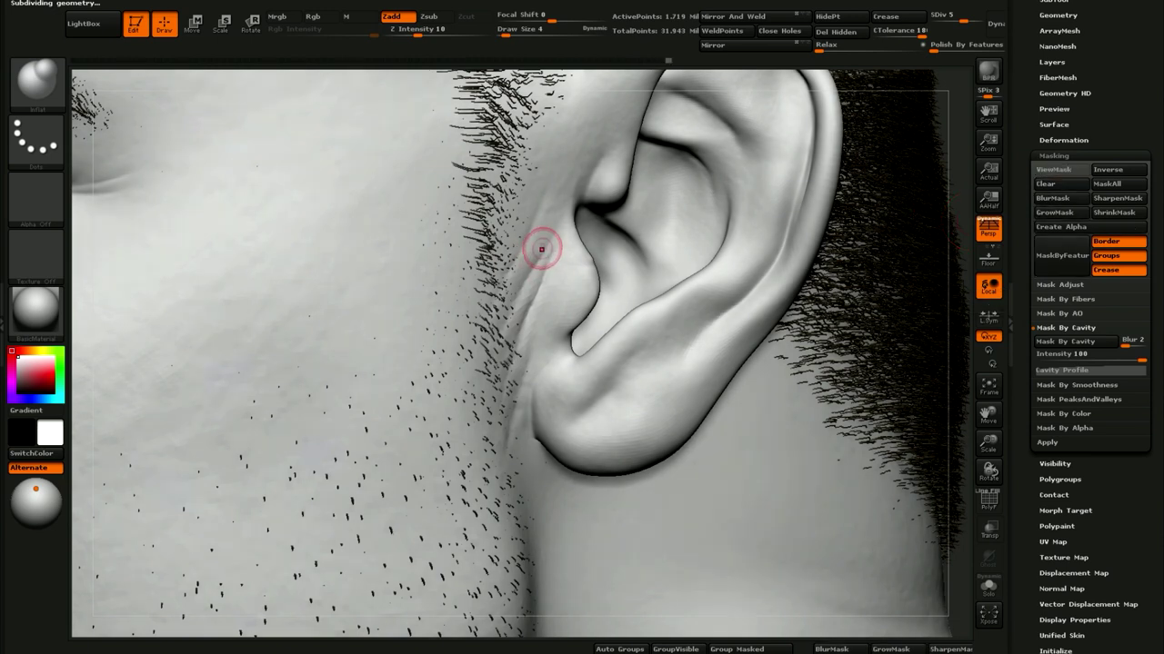
key("shift")
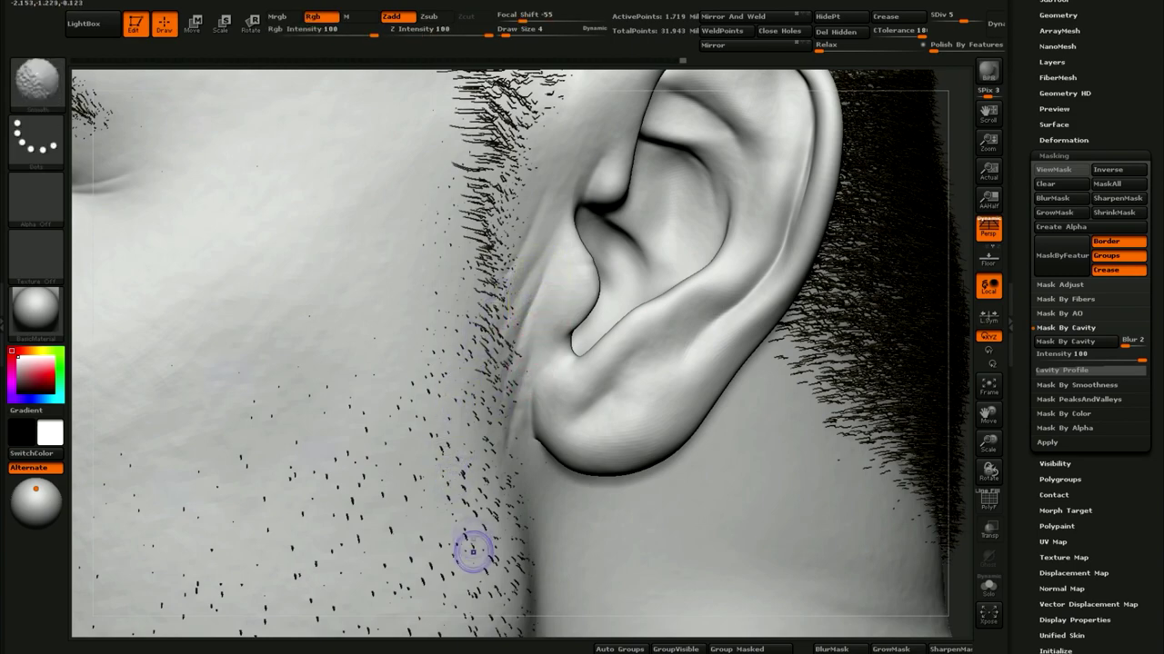
right_click_drag(482, 533, 750, 225, "ctrl")
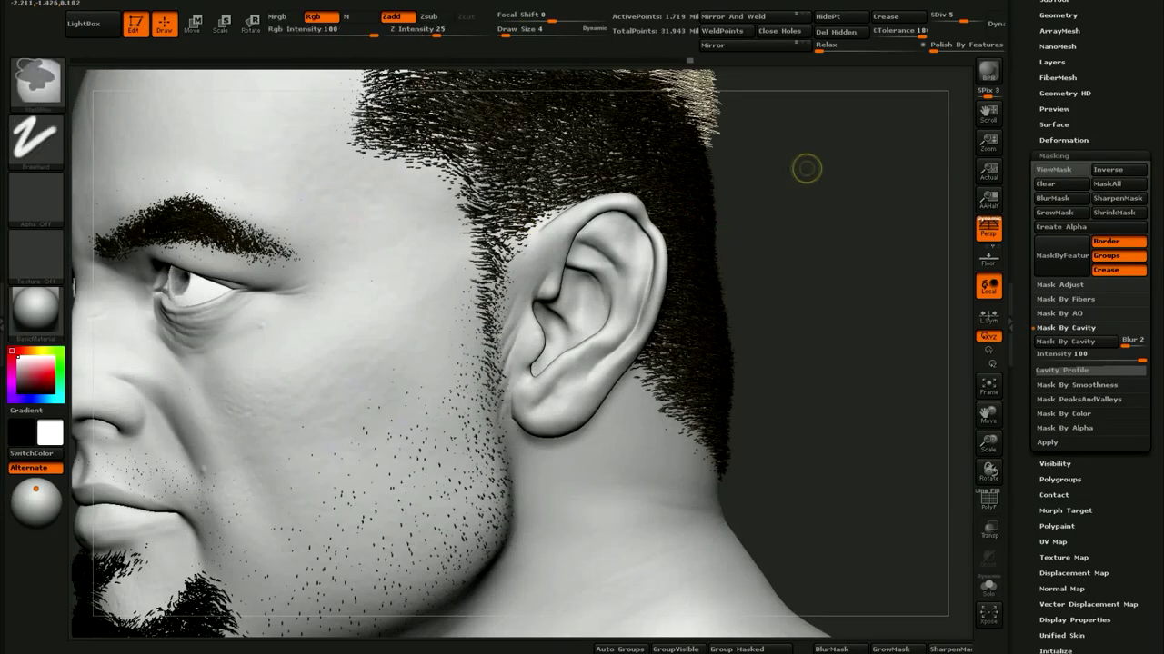
left_click_drag(745, 182, 814, 179)
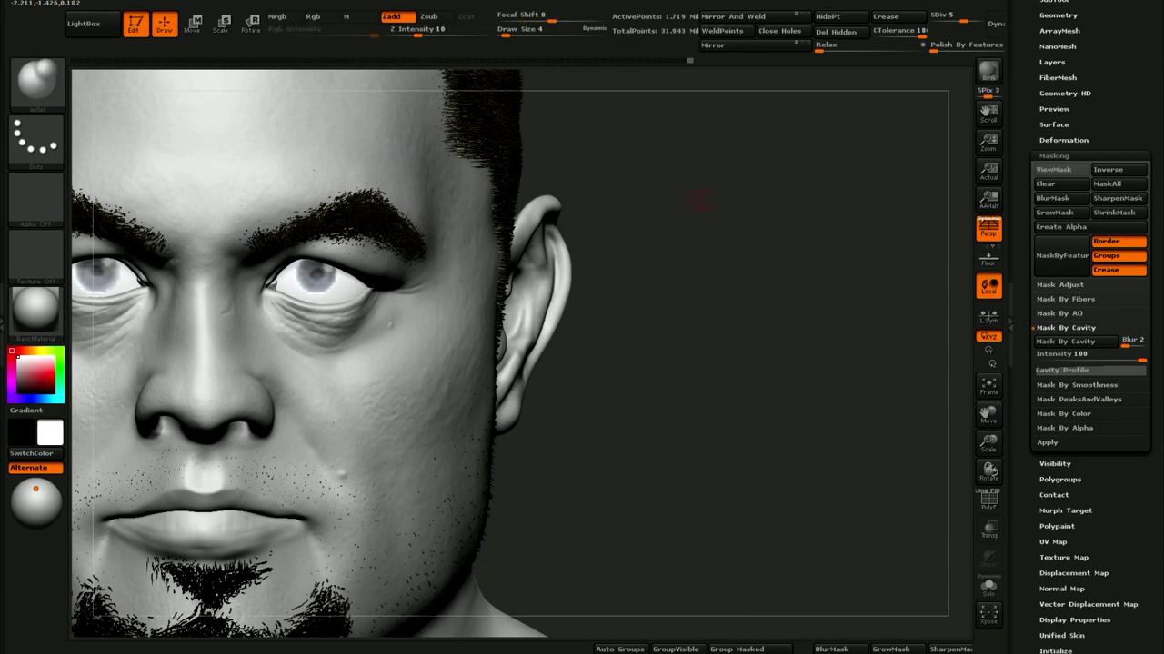
left_click_drag(700, 202, 701, 208)
key("ctrl")
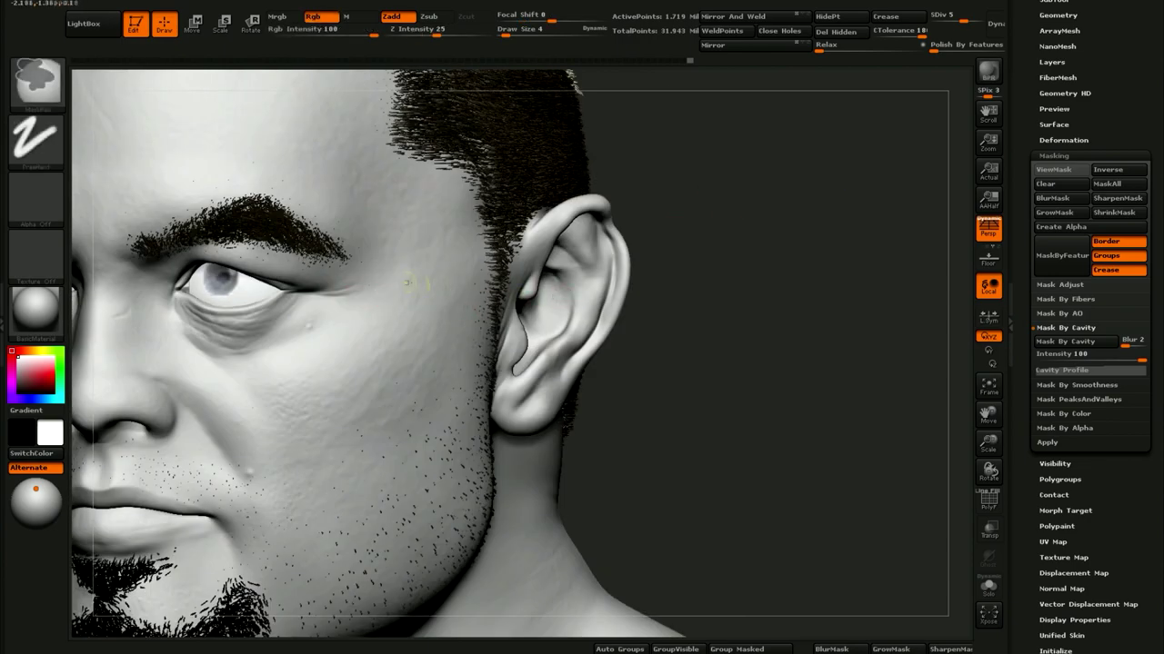
left_click_drag(407, 283, 482, 340, "alt")
Select Dam_Standard at Z Intensity 12 and return to the top subdivision level, framing the eye
key("b")
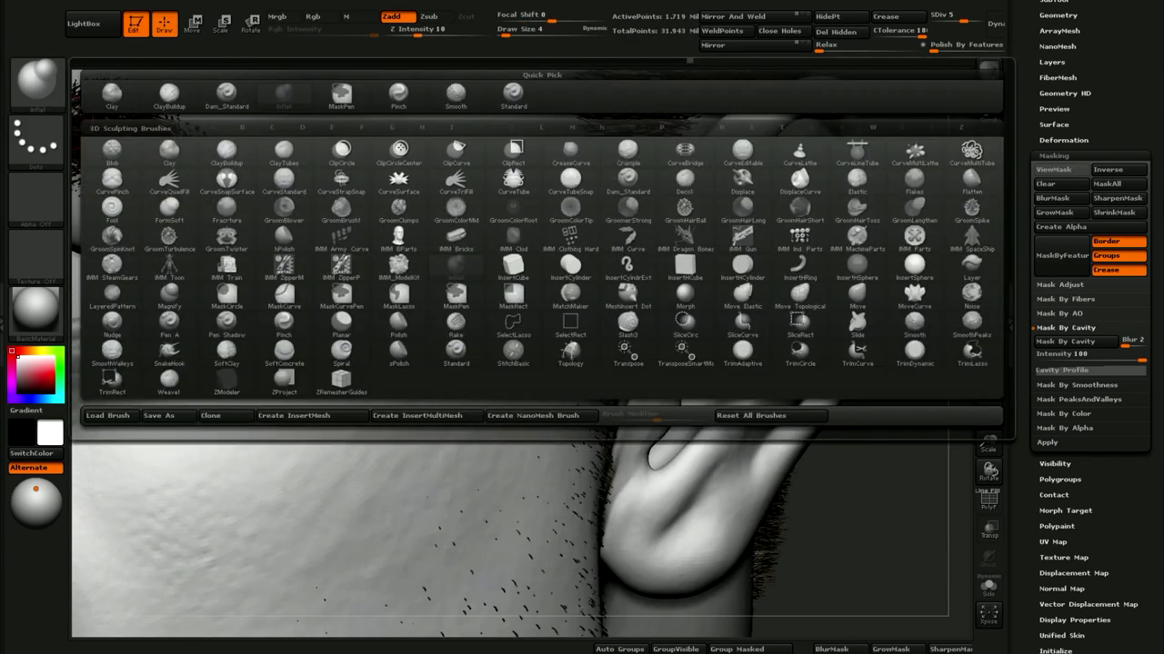
left_click(226, 94)
left_click_drag(264, 86, 385, 86)
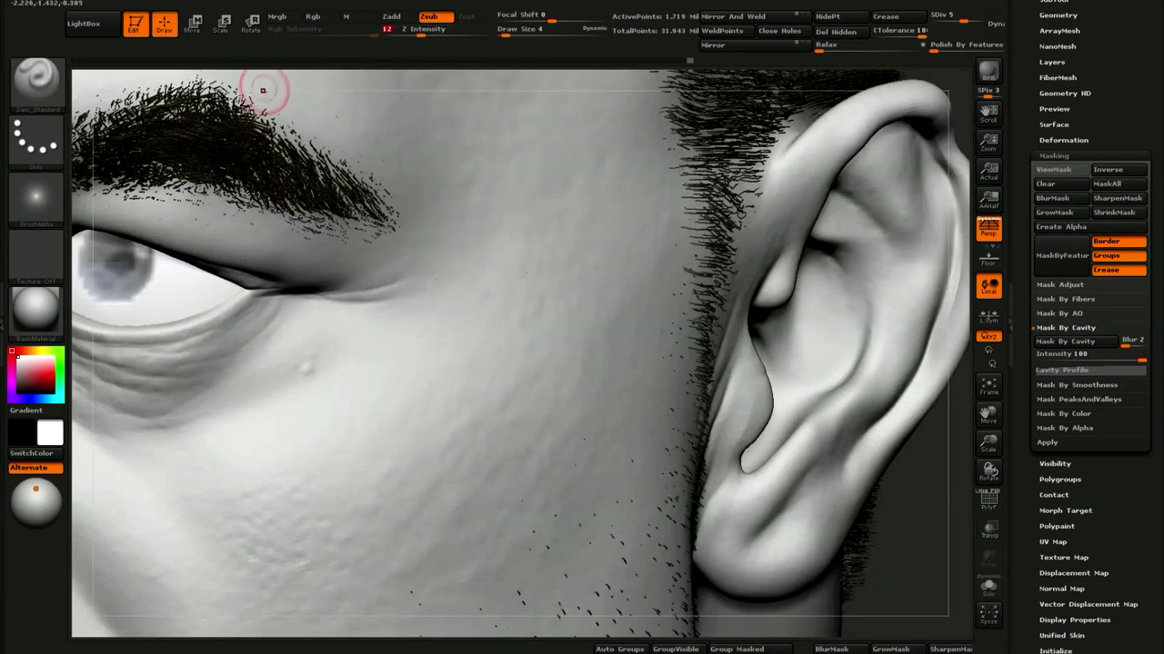
left_click_drag(264, 91, 273, 100)
left_click_drag(311, 481, 333, 318)
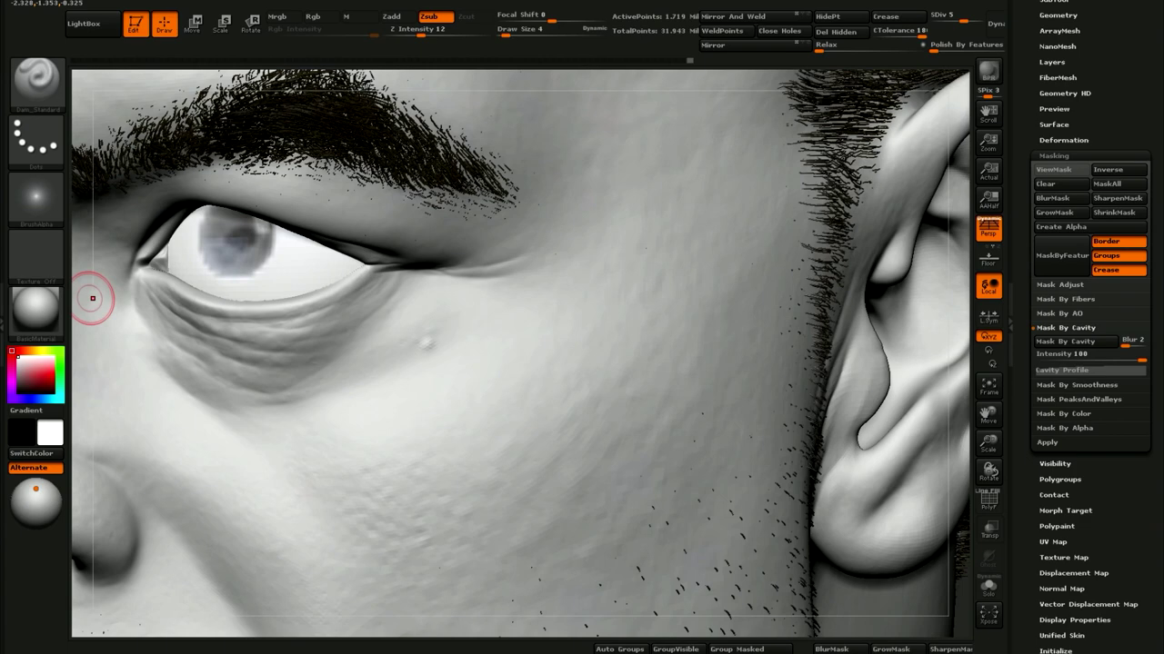
left_click_drag(91, 300, 100, 264, "alt")
key("d")
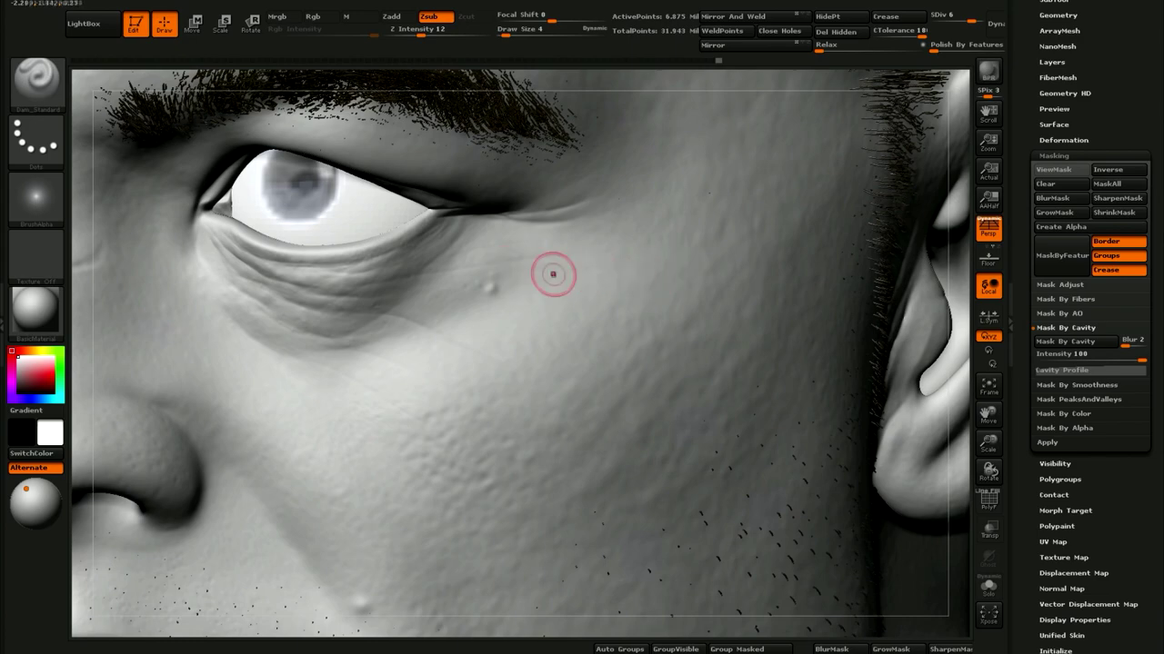
Reframe on the eye, cheek and nose, show the mask, and add a faint pore stroke below the eyelid
right_click_drag(431, 289, 382, 245)
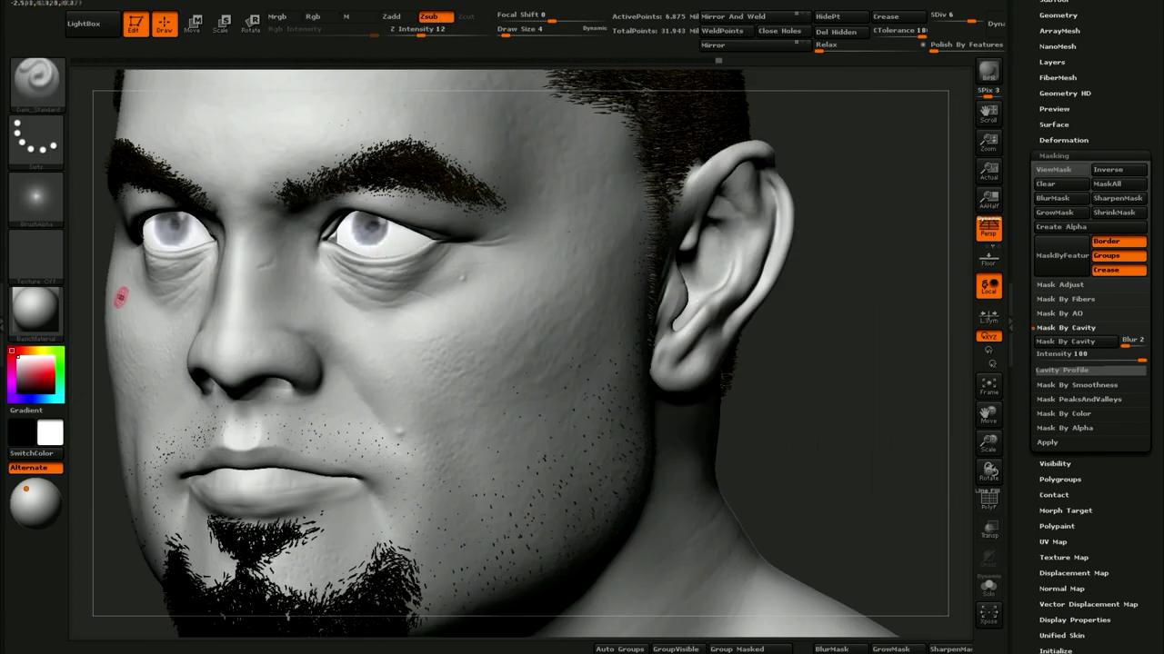
right_click_drag(120, 298, 386, 338)
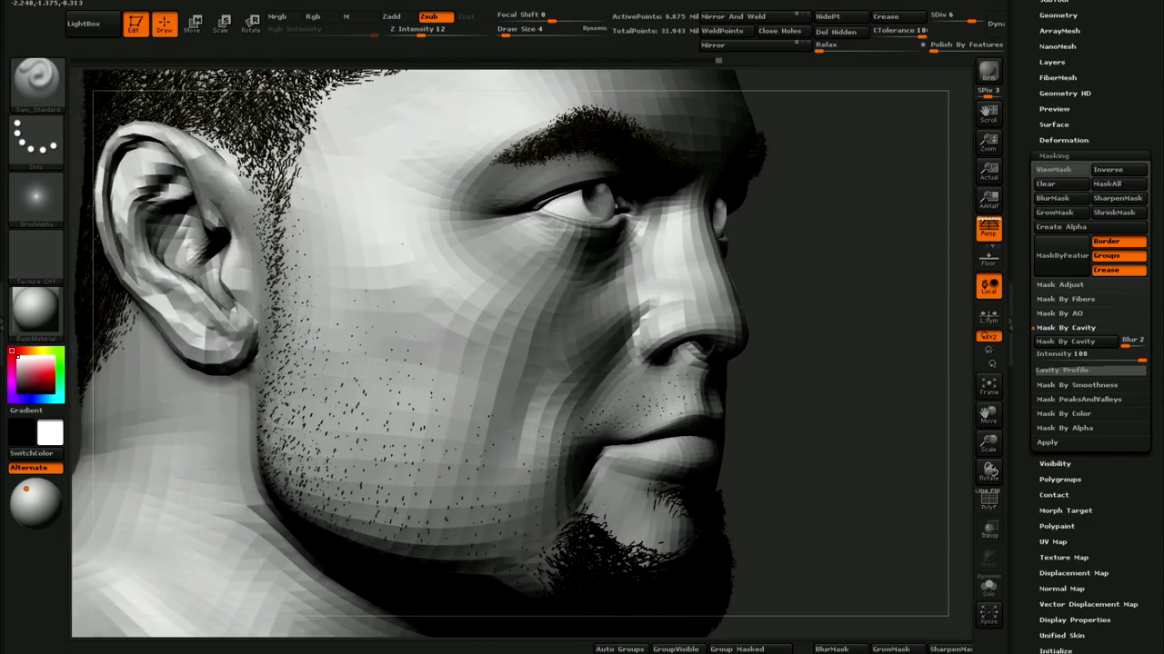
mouse_move(403, 242)
right_mouse_down()
mouse_move(857, 208)
mouse_move(785, 195)
mouse_move(501, 252)
mouse_move(416, 324)
mouse_move(403, 270)
right_mouse_up()
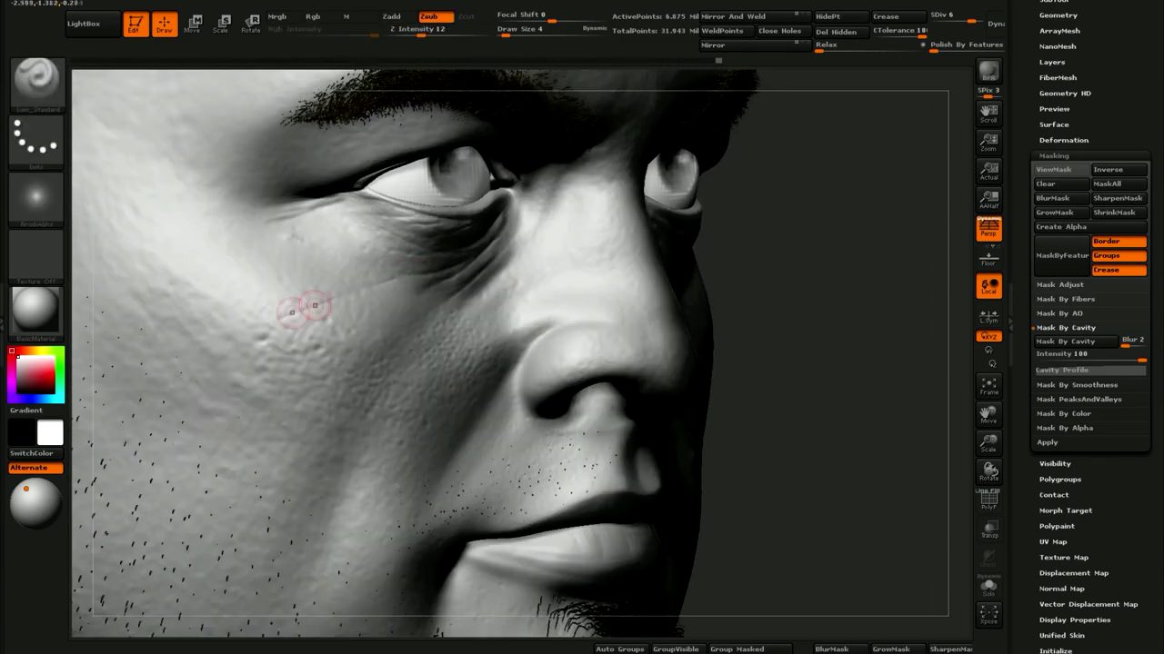
key("ctrl")
key("alt")
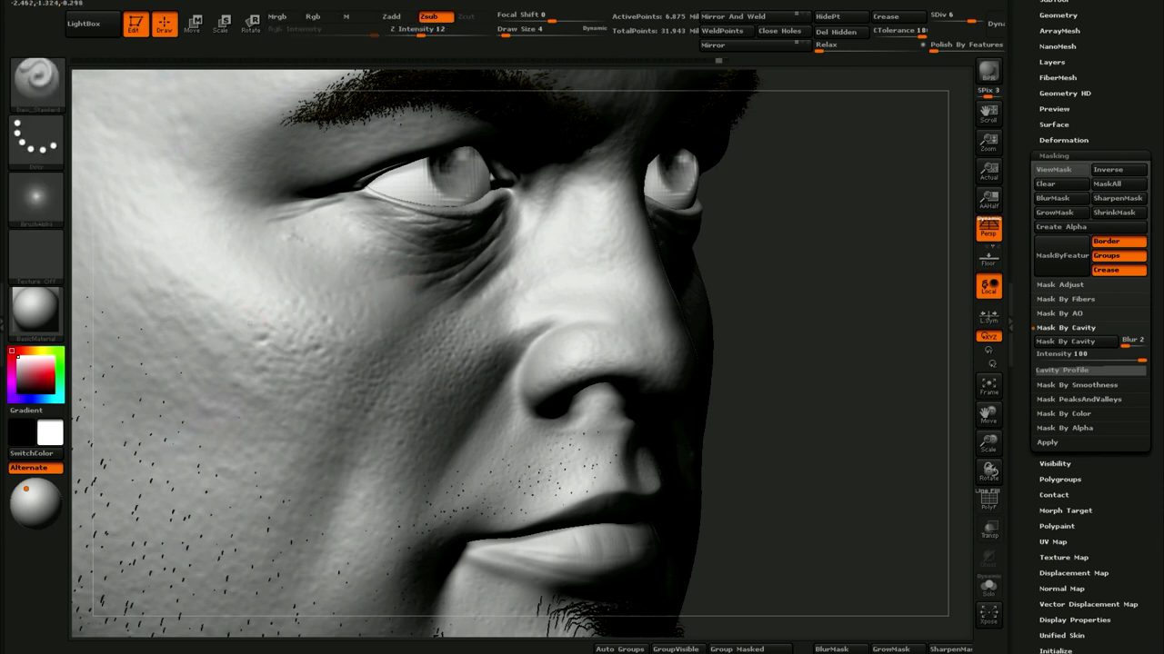
key("ctrl")
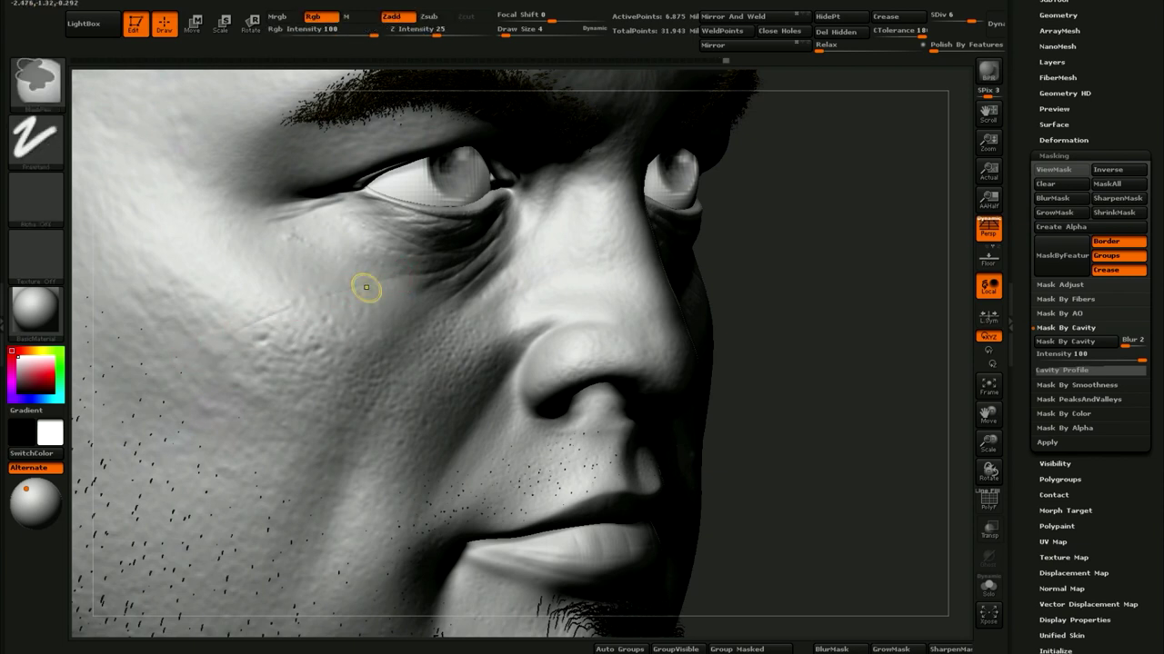
key("ctrl+h")
key("alt")
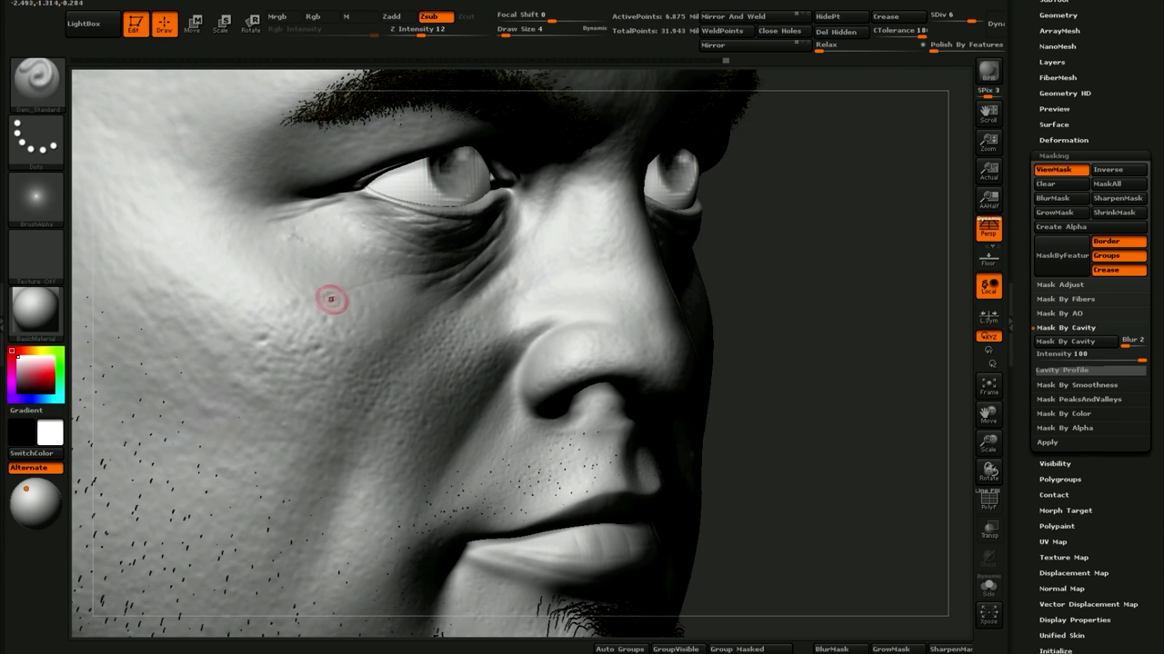
key("ctrl")
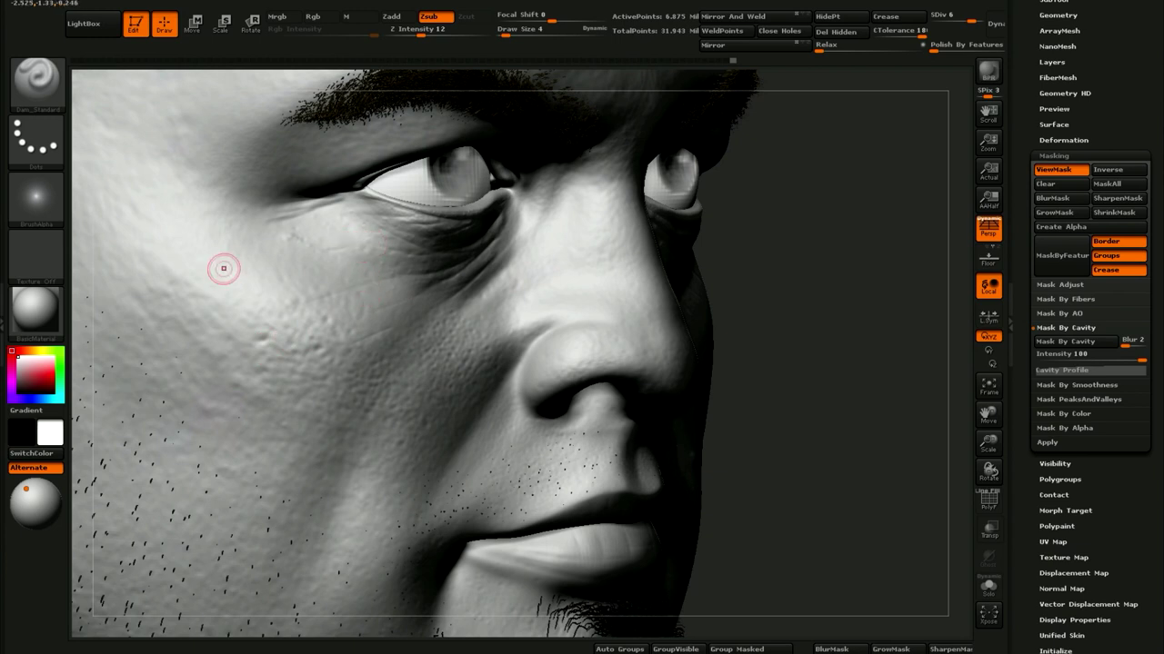
left_click_drag(320, 249, 332, 229)
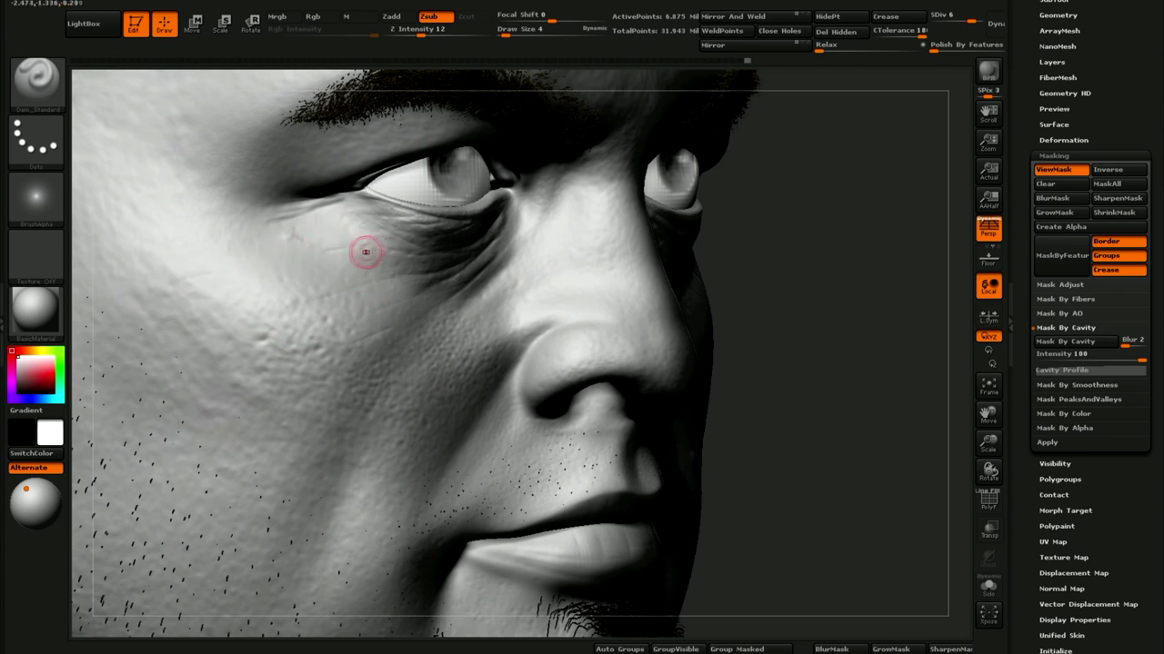
key("ctrl")
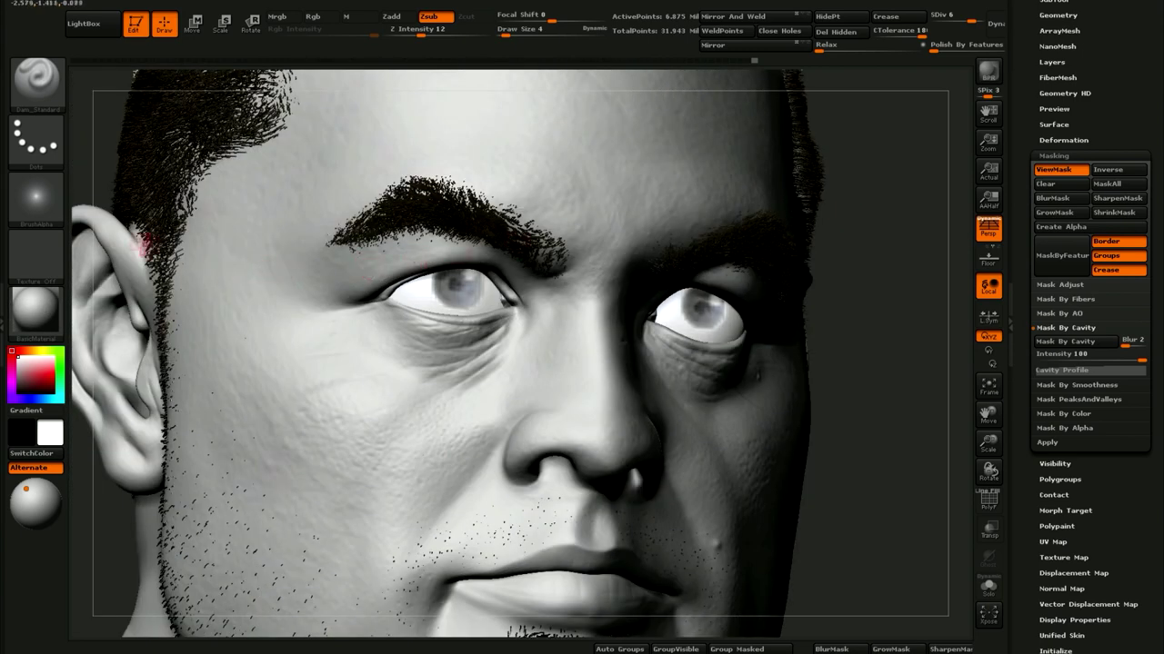
Choose the Standard brush with a Color Spray stroke and Alpha 47
left_click(36, 80)
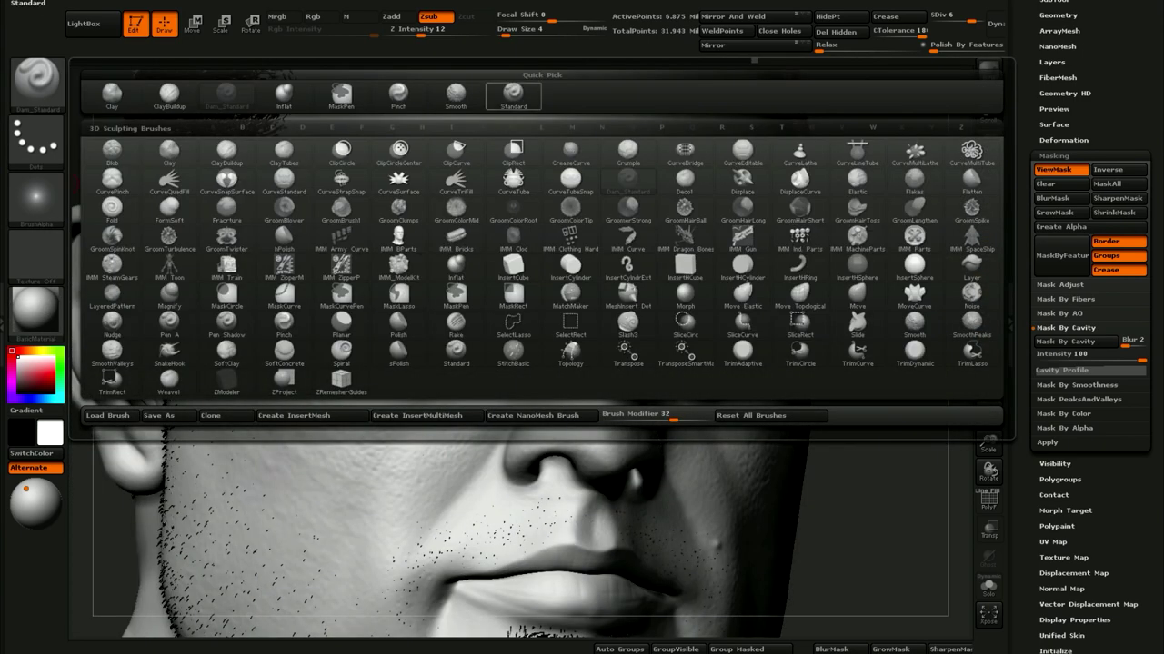
left_click(513, 91)
left_click(36, 141)
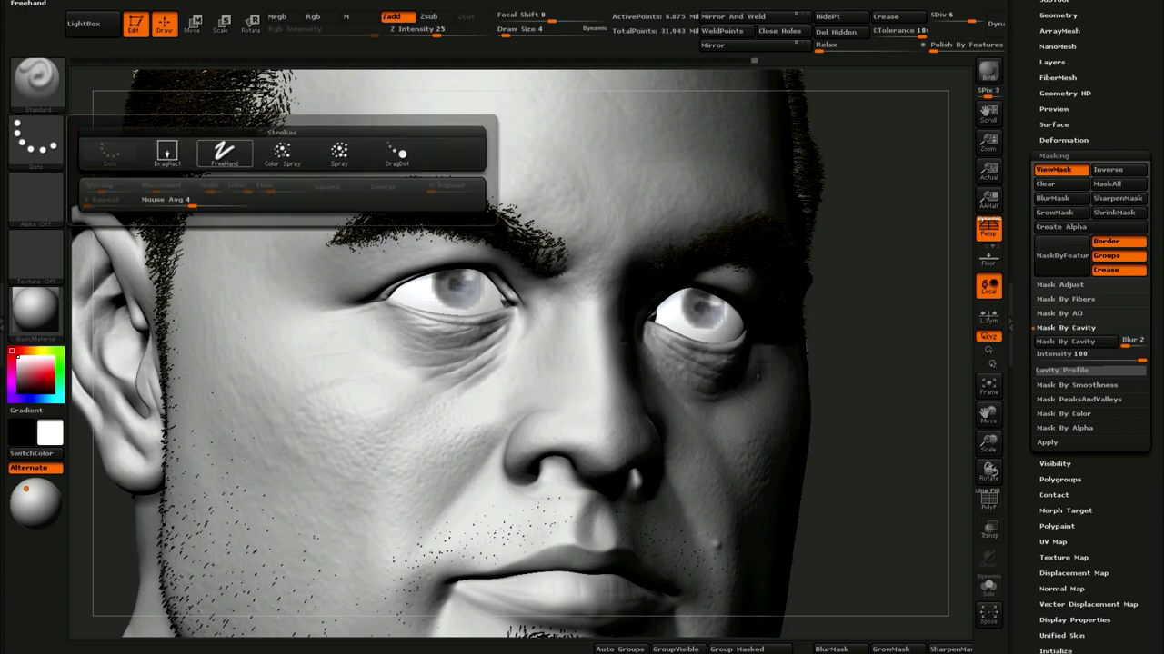
left_click(282, 152)
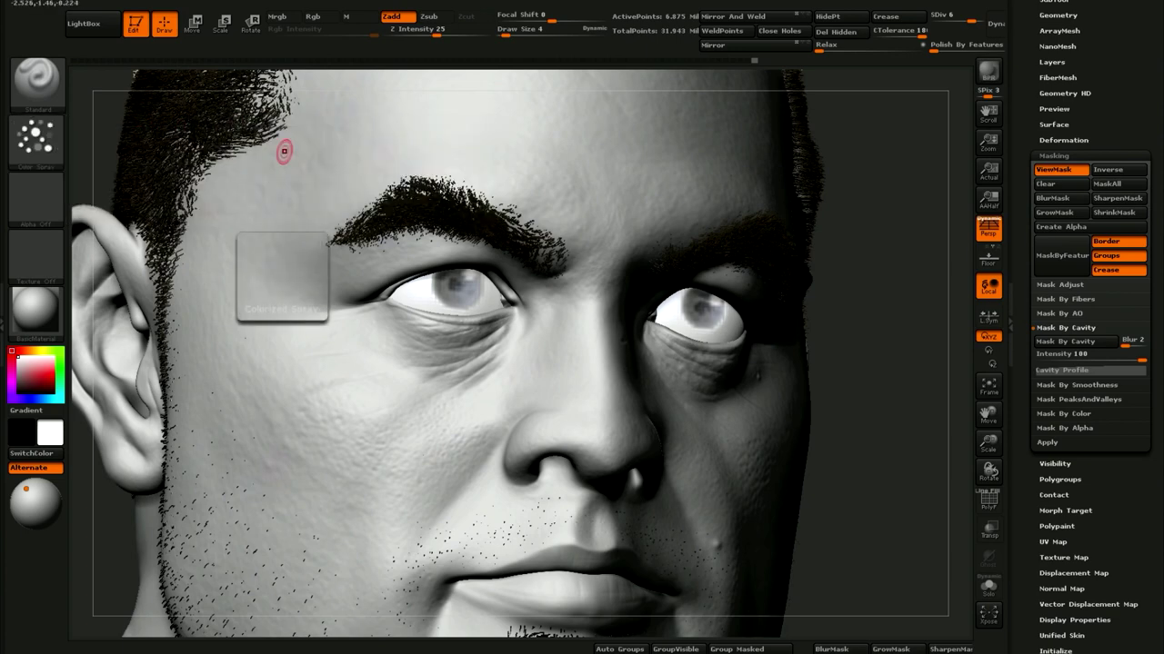
left_click(37, 200)
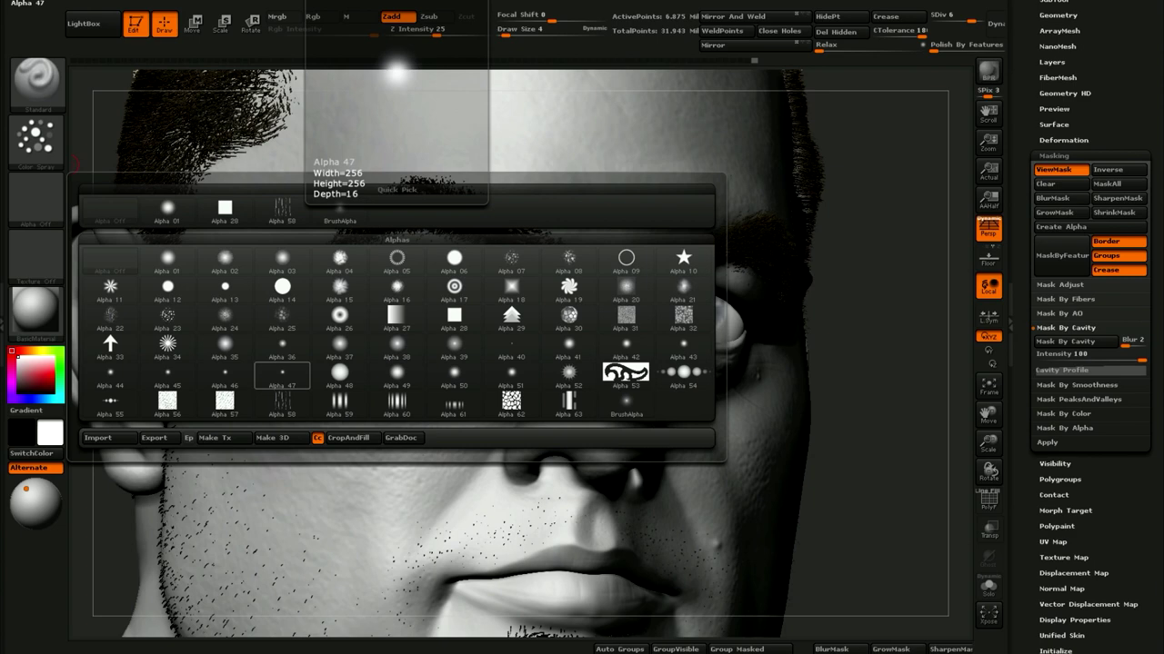
left_click(282, 375)
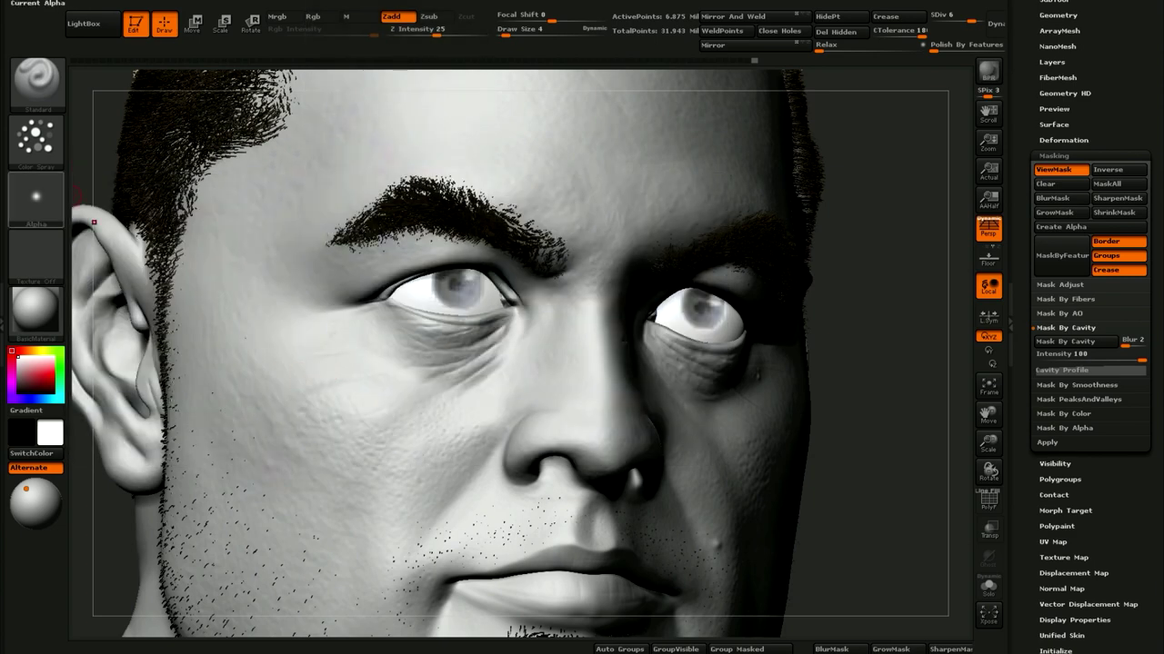
Switch the stroke to DragRect and turn the brush alpha off
left_click(37, 136)
left_click(166, 153)
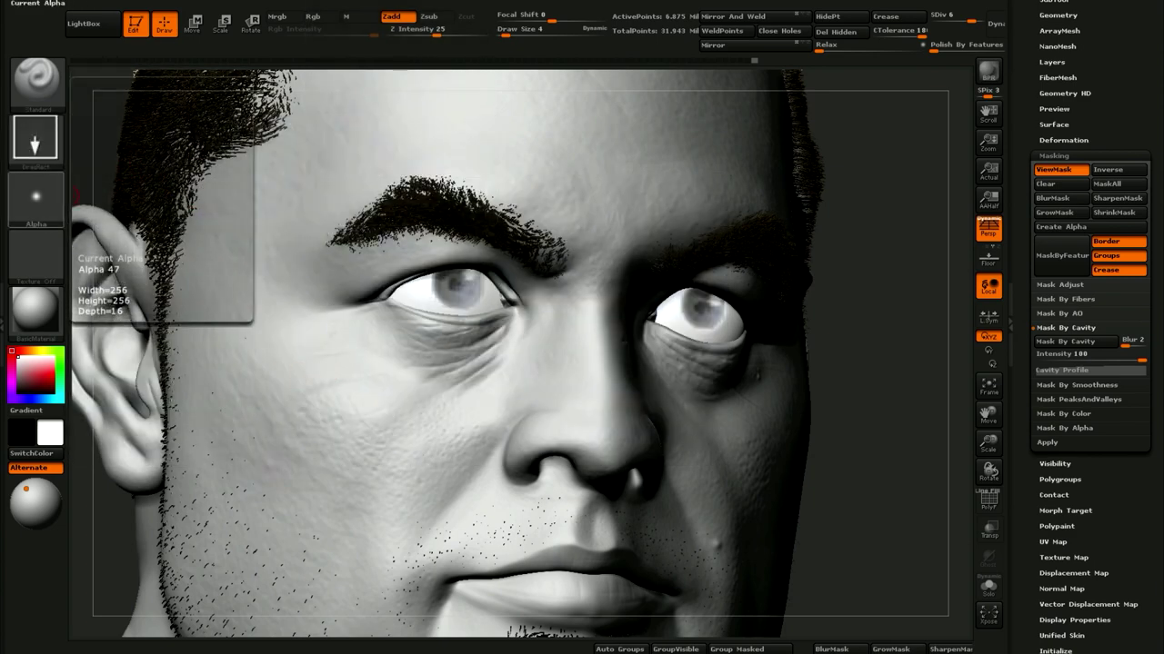
left_click(37, 195)
left_click(109, 212)
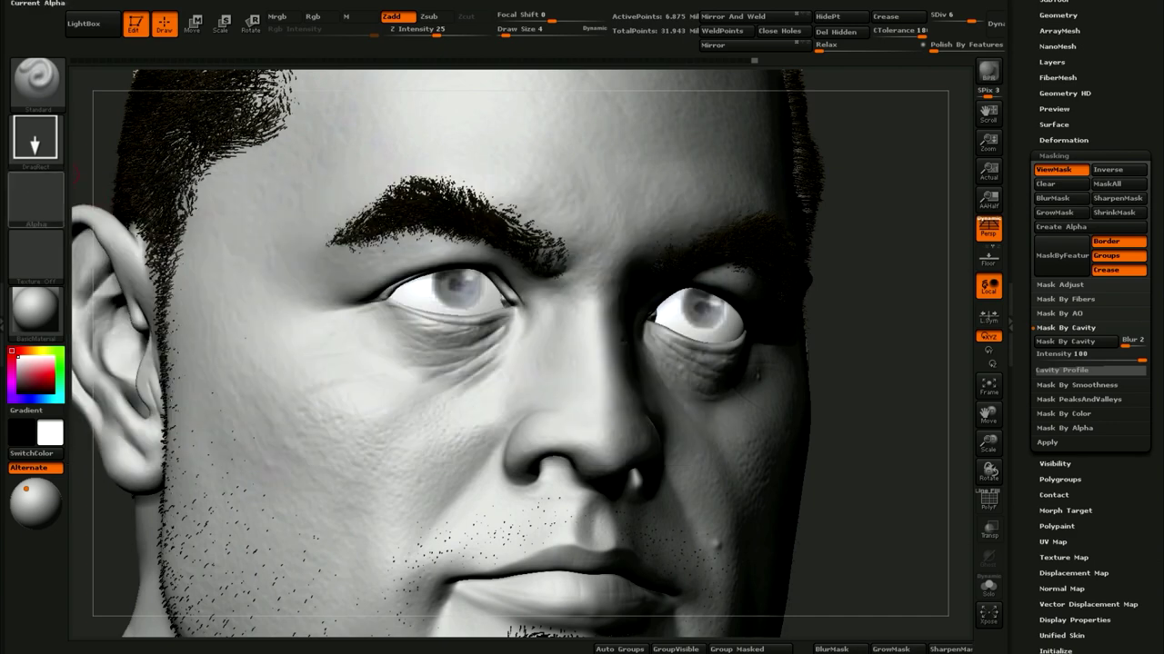
left_click(37, 196)
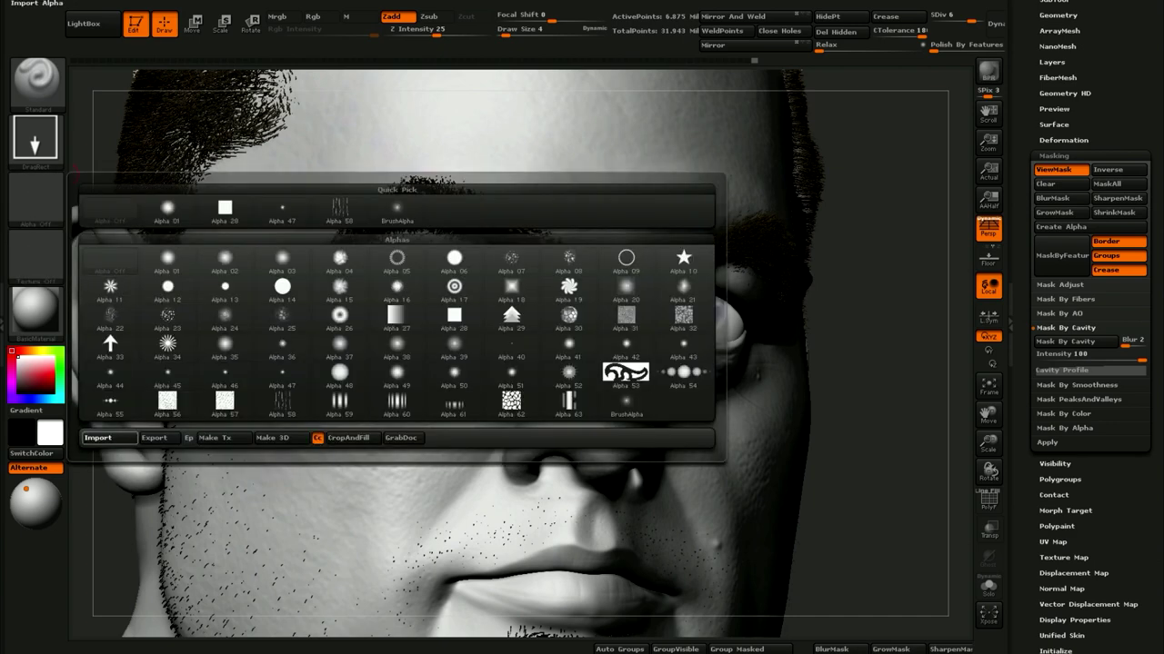
Start an alpha import and browse Dropbox through 0INTERCAMBIO to texturas/Alphas_Piel
left_click(97, 437)
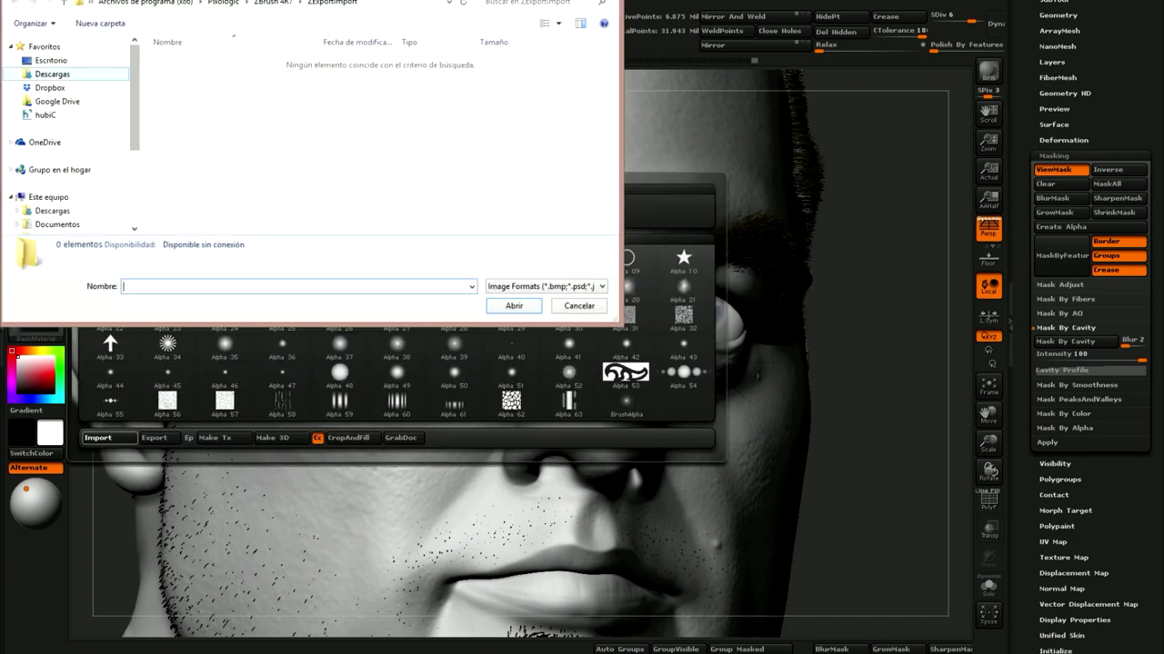
left_click(50, 87)
double_click(193, 61)
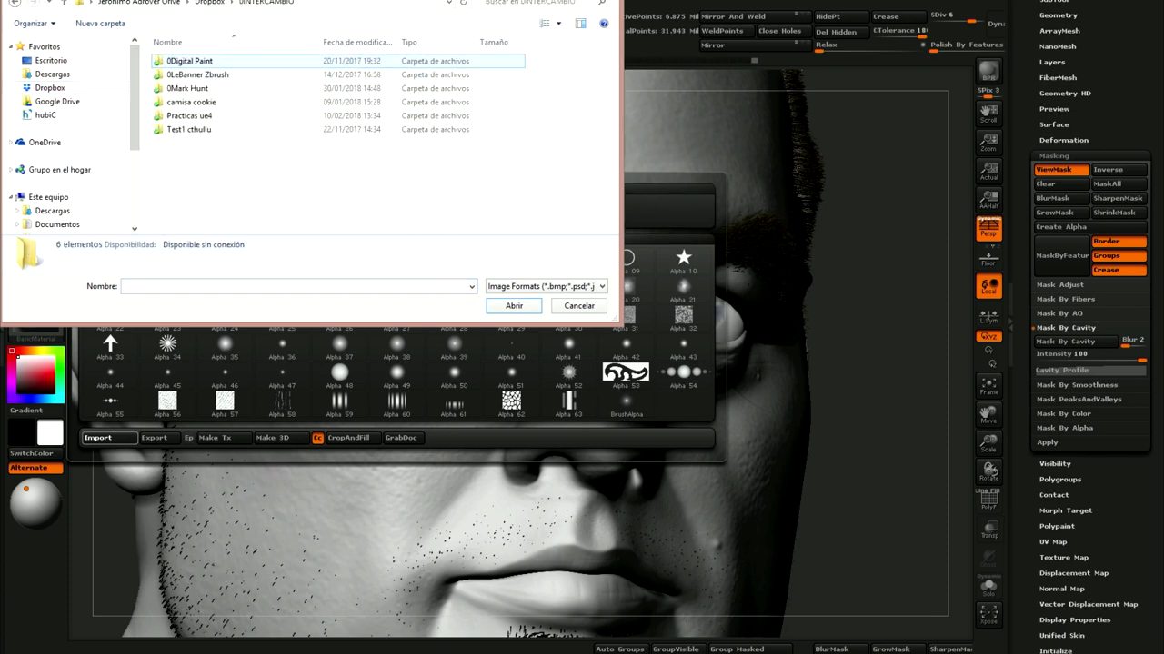
double_click(200, 88)
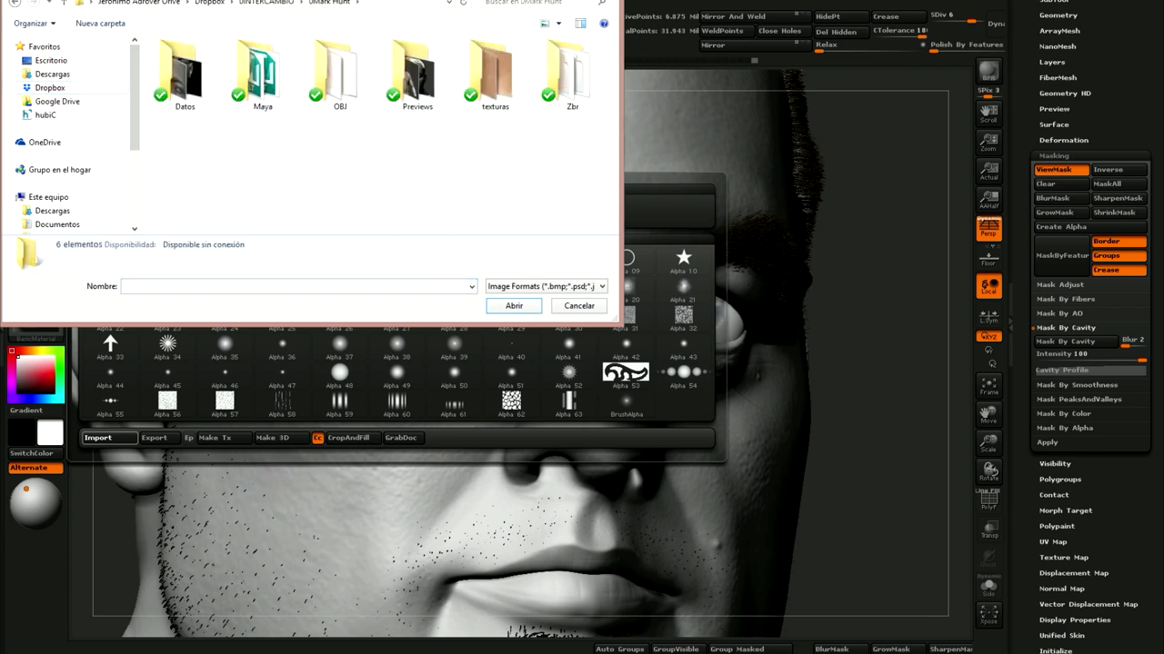
double_click(495, 77)
double_click(185, 77)
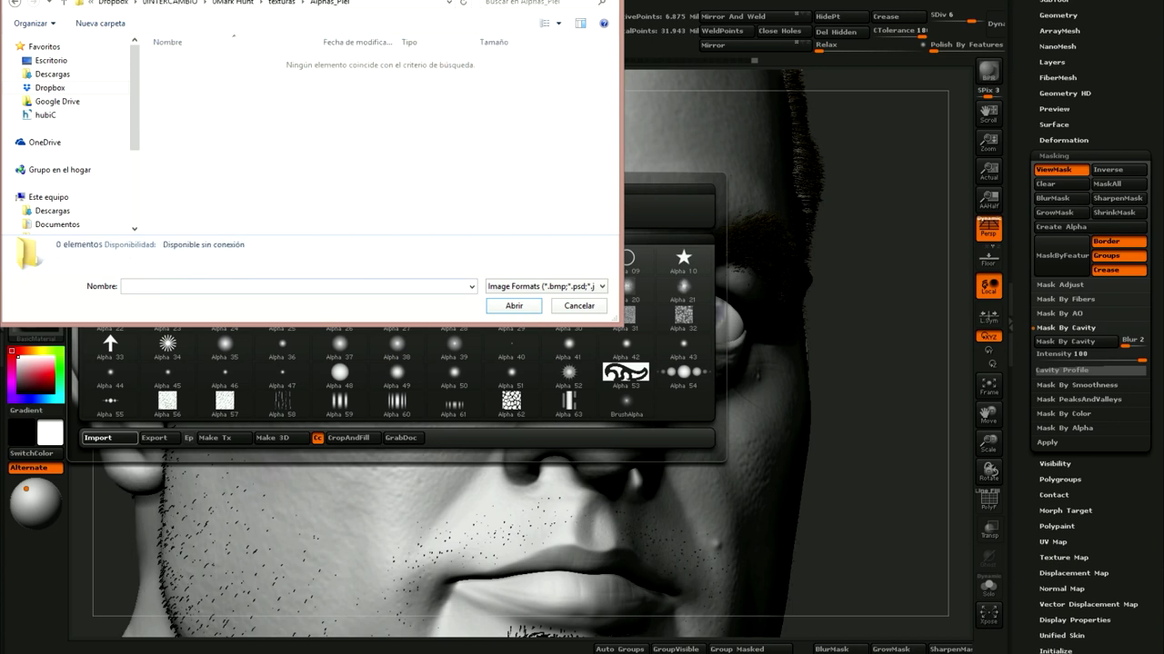
Filter the Alphas_Piel files by jpg, then psd, and reopen its subfolder
left_click(546, 286)
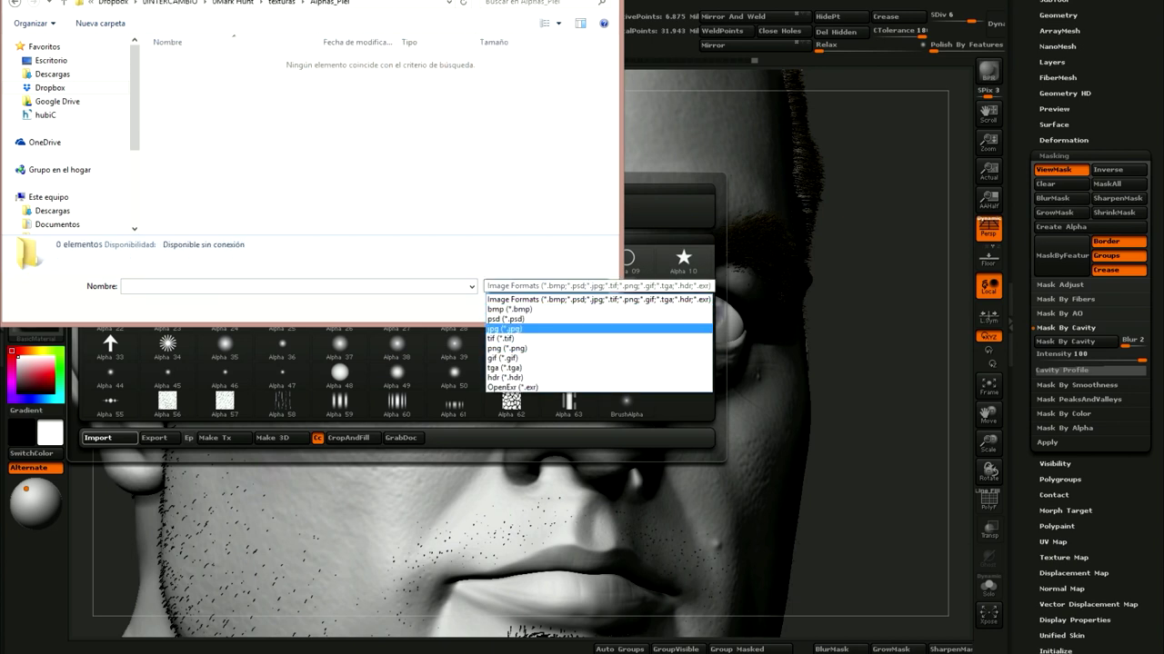
left_click(508, 328)
left_click(545, 286)
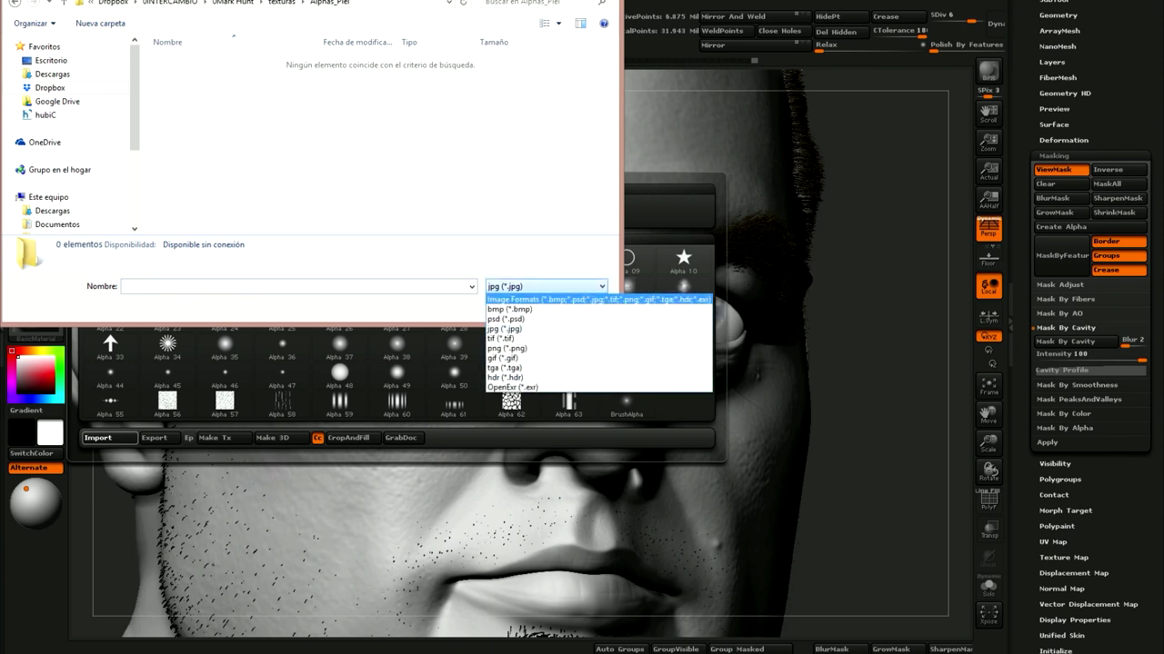
left_click(507, 319)
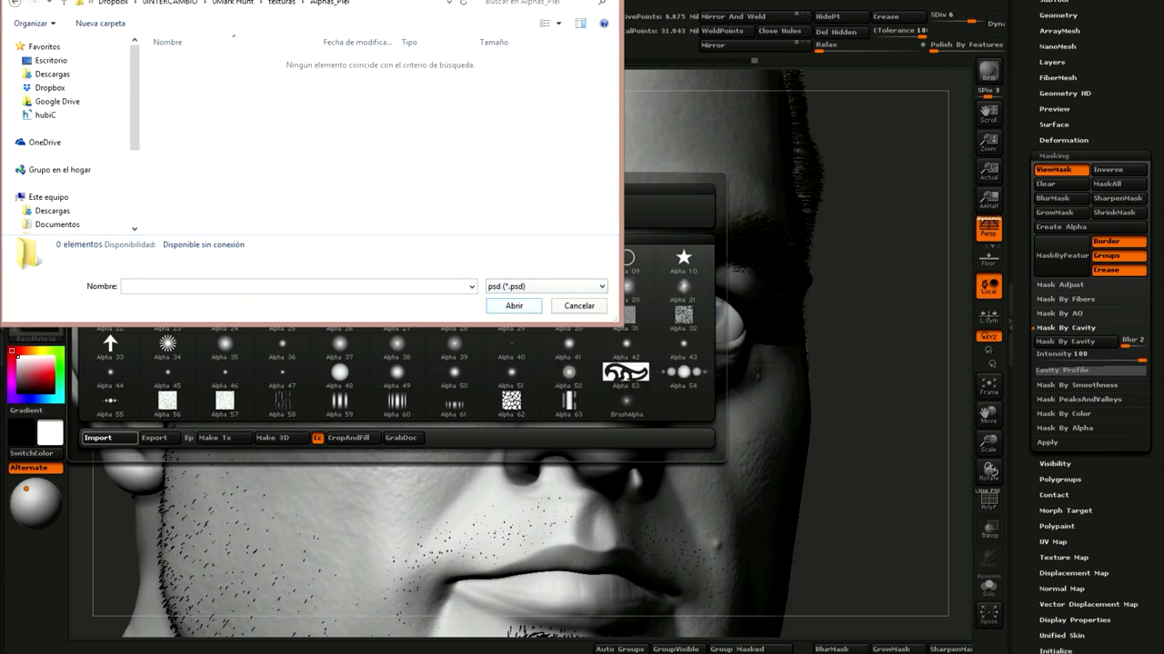
left_click(286, 3)
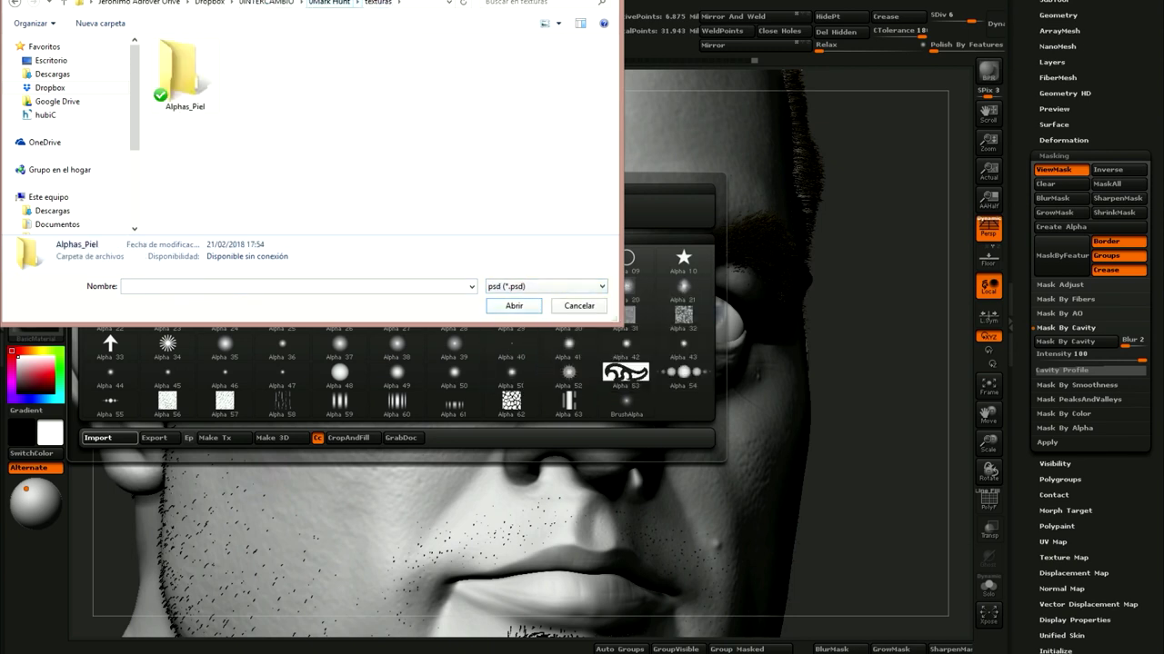
double_click(184, 73)
double_click(182, 72)
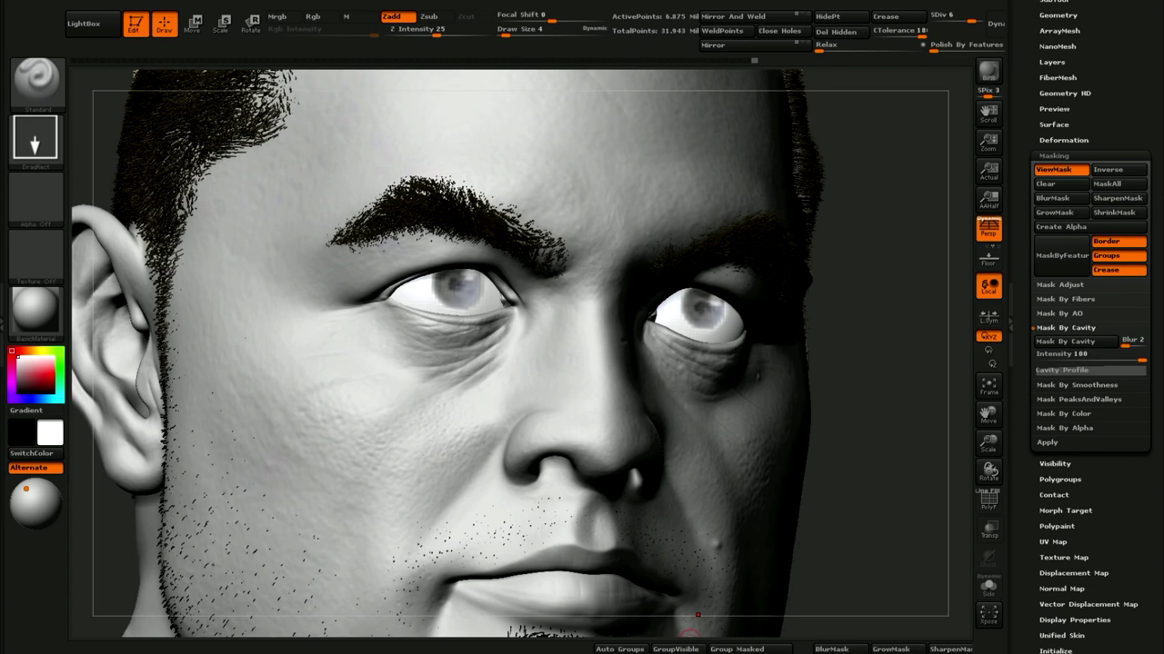
Start an alpha import and browse Dropbox > 03D > Zbrush Alphas Piel
left_click(36, 196)
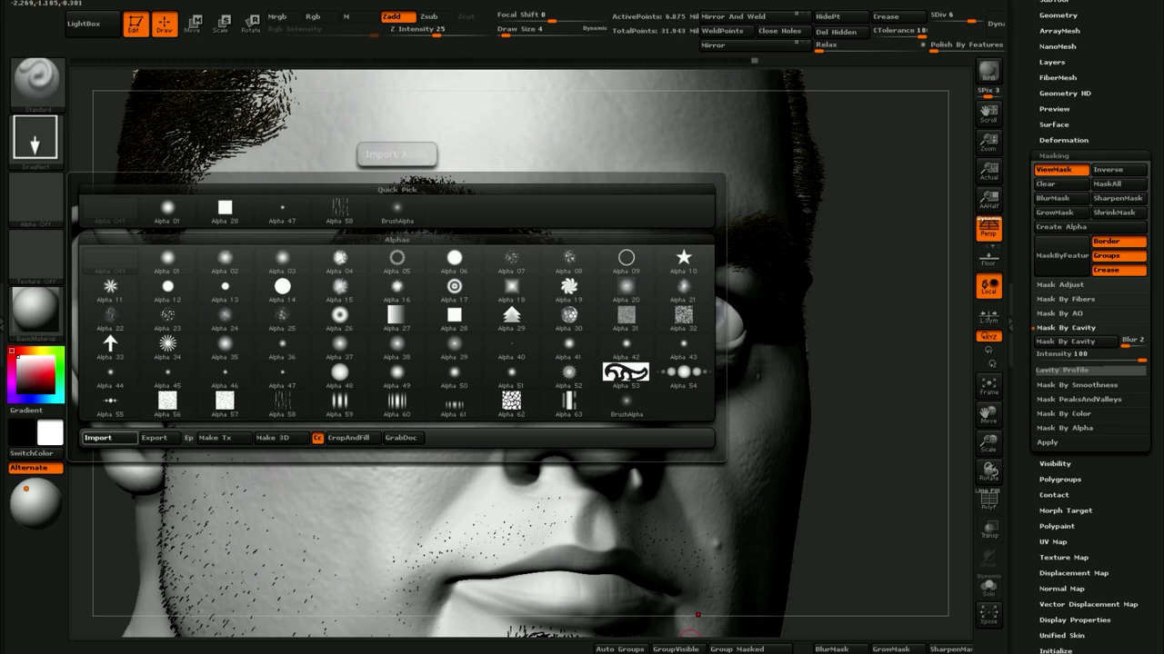
left_click(109, 437)
scroll(68, 137, "up", 3)
left_click(50, 88)
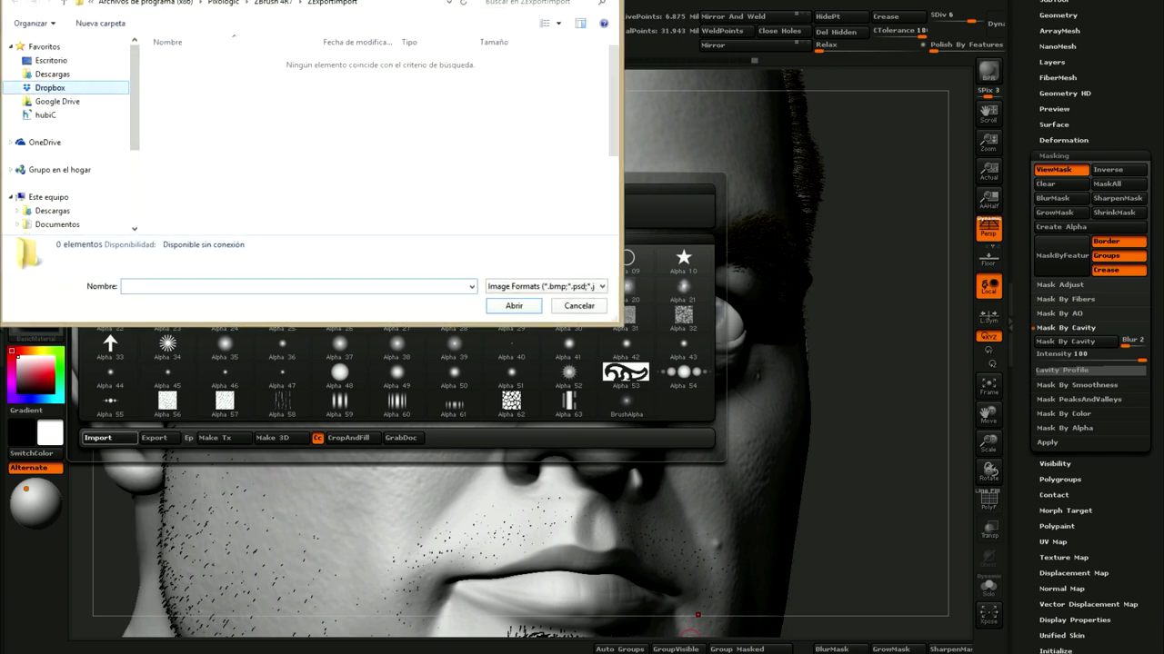
double_click(172, 129)
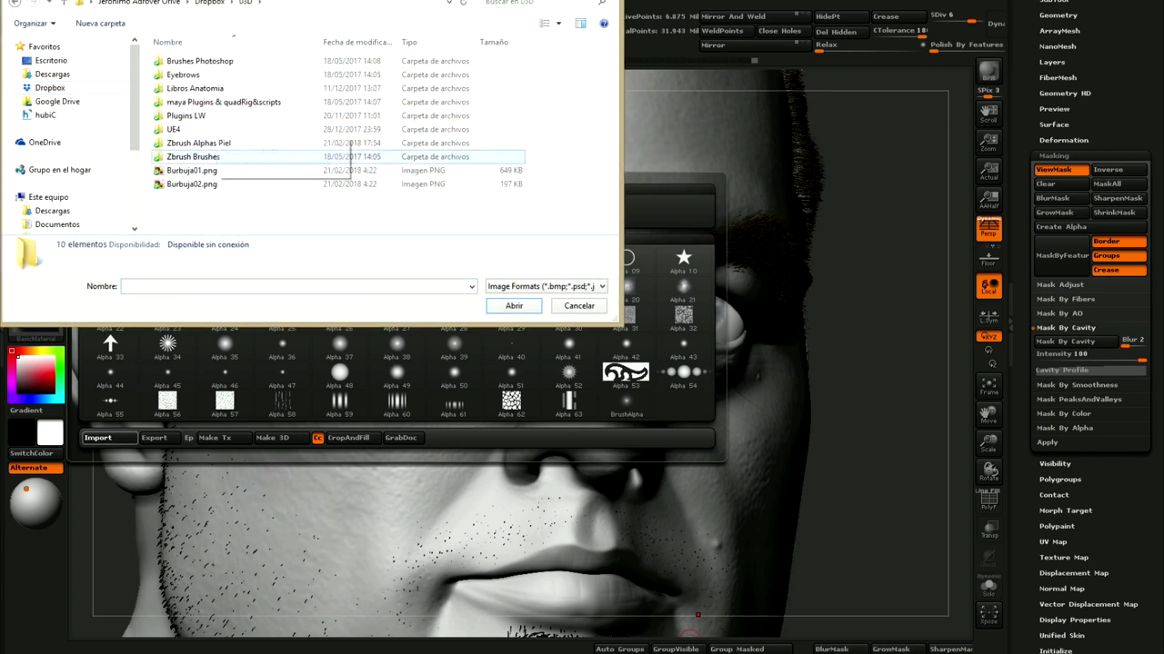
left_click(192, 156)
double_click(198, 143)
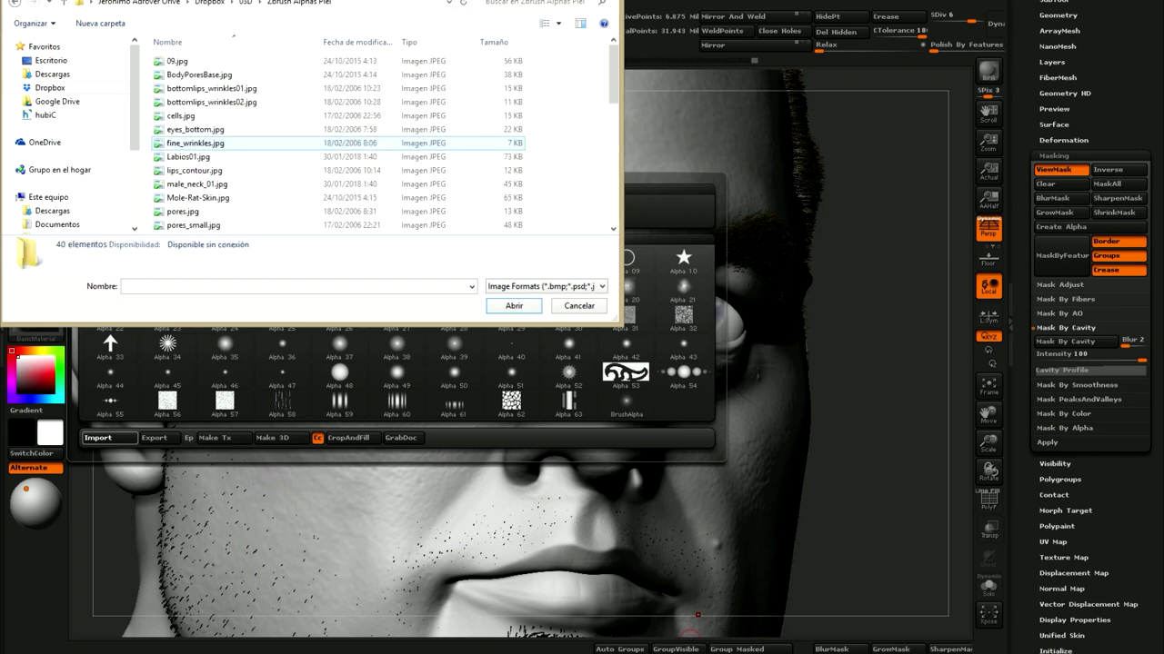
Show the files as large icons and import pores.jpg as the brush alpha
scroll(363, 136, "down", 6)
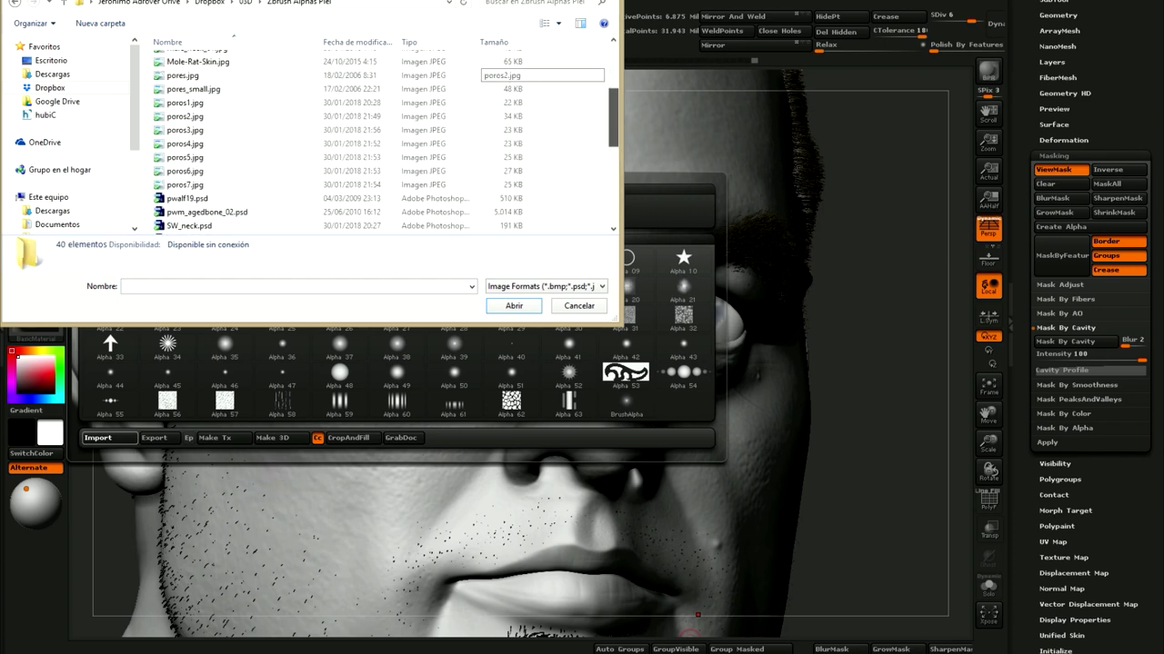
scroll(319, 136, "up", 6)
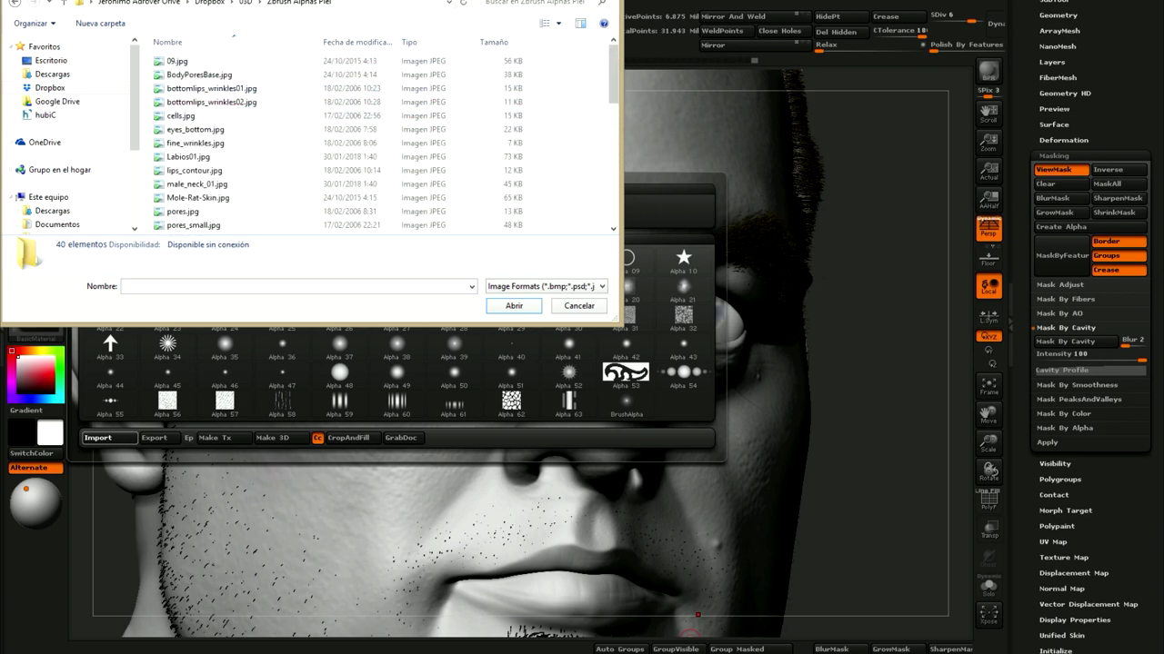
right_click(406, 82)
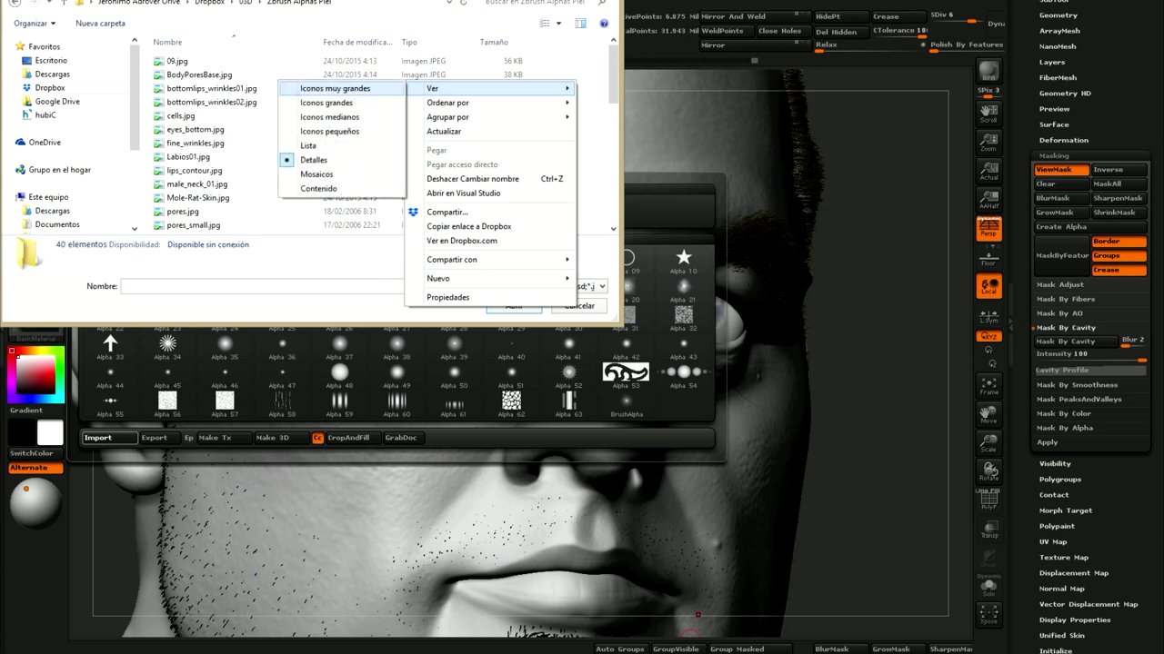
left_click(326, 103)
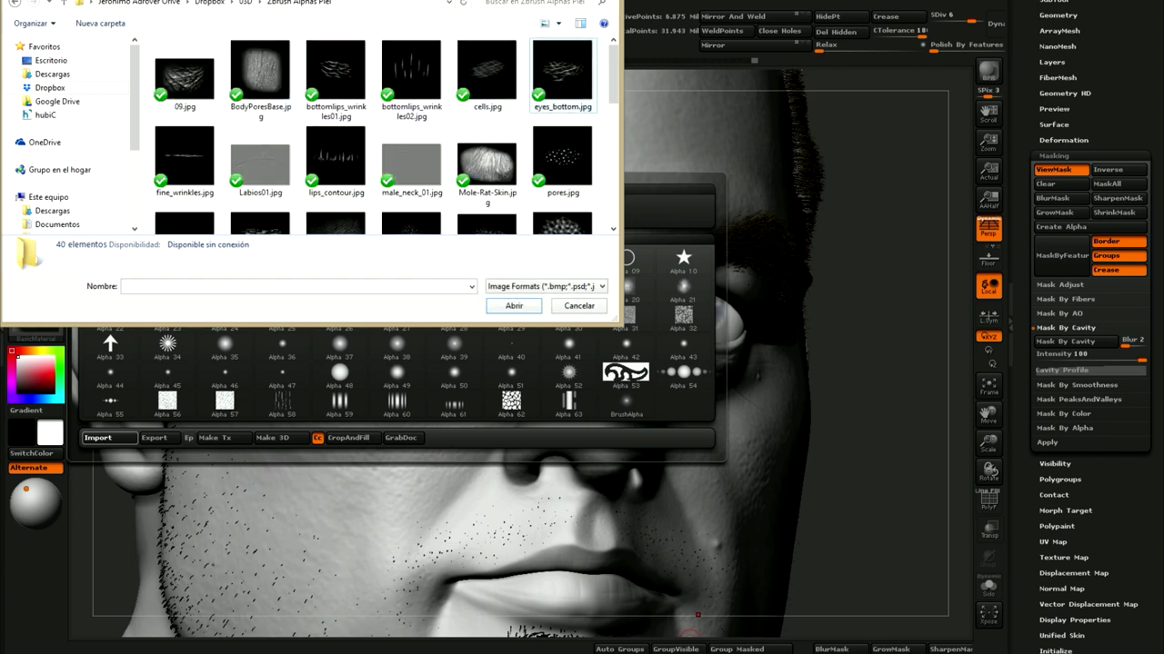
scroll(486, 73, "down", 1)
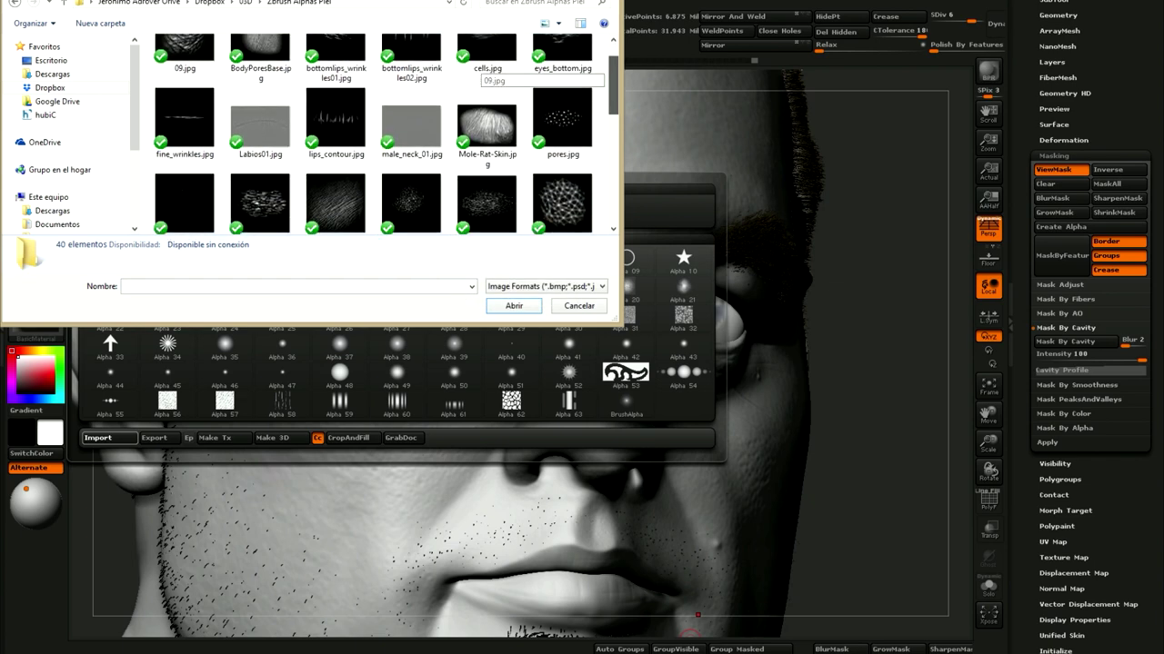
double_click(563, 118)
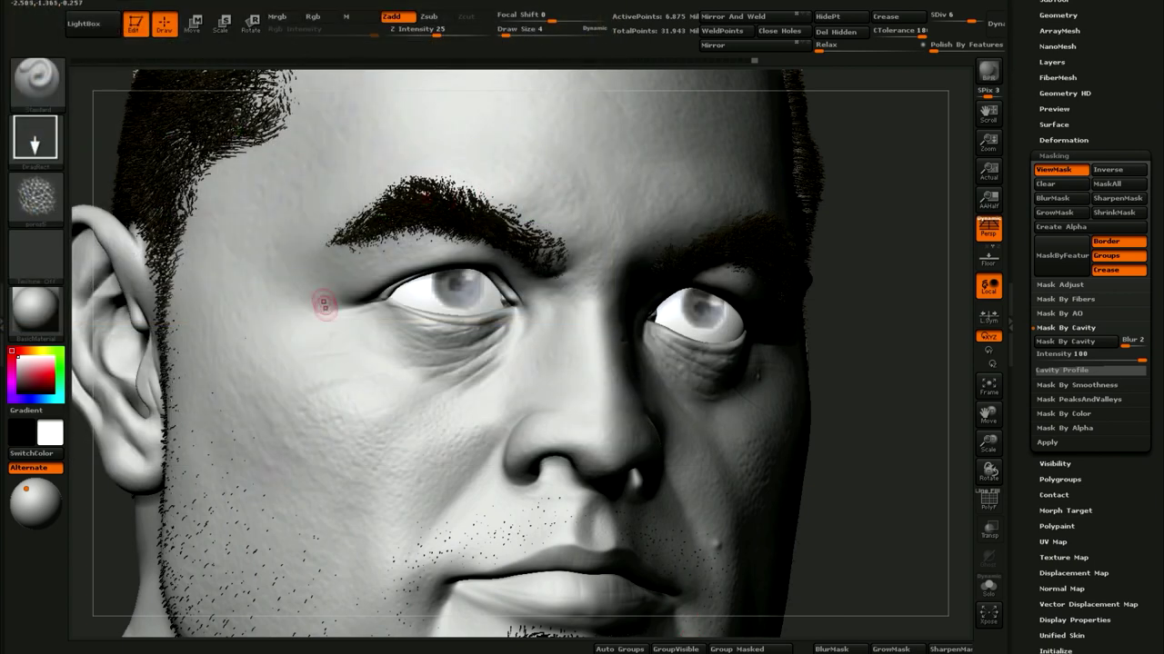
Undo the trial pores stamp on the cheek, then sculpt a stroke there at Z Intensity 13
left_click(402, 424)
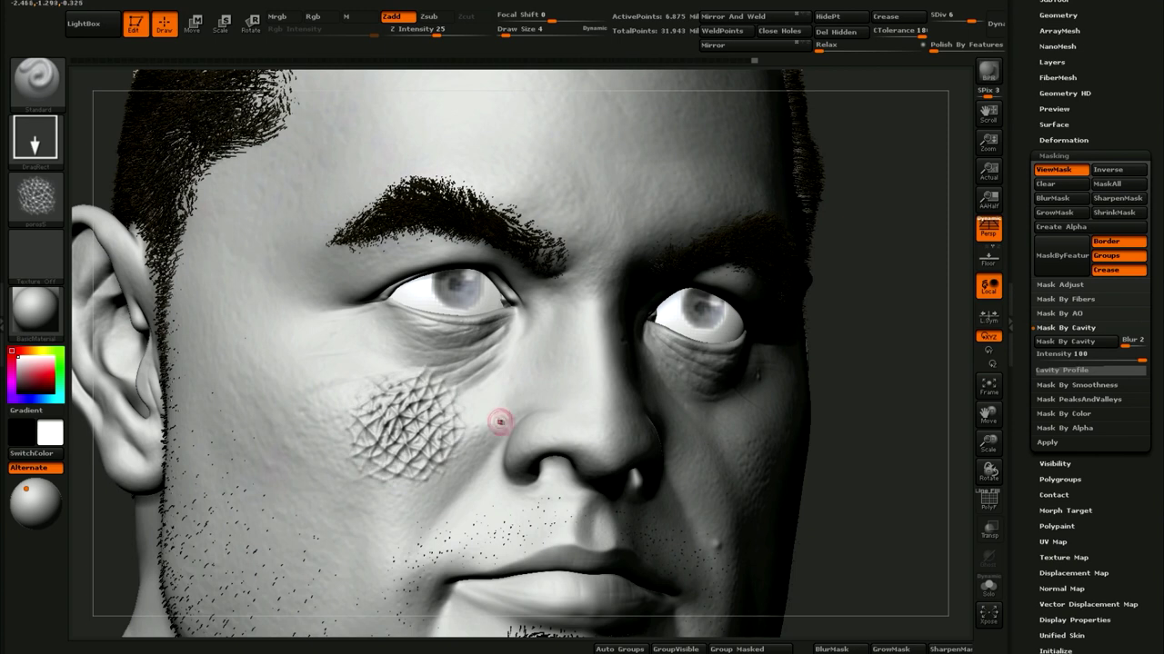
key("b")
key("m")
key("m")
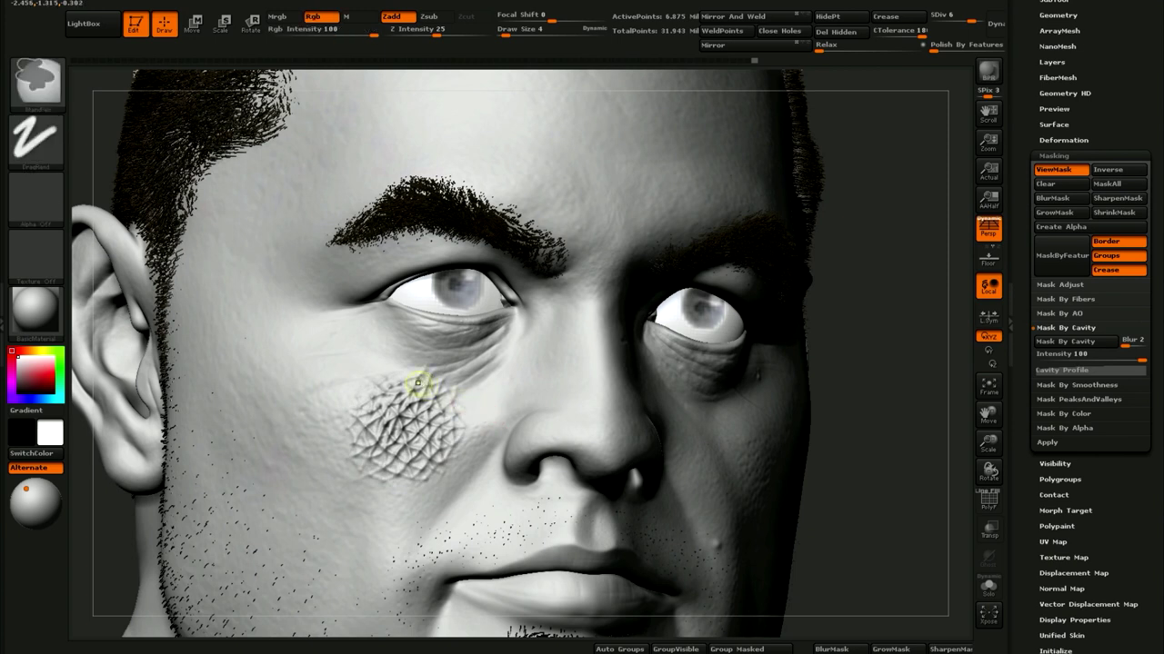
key("ctrl+z")
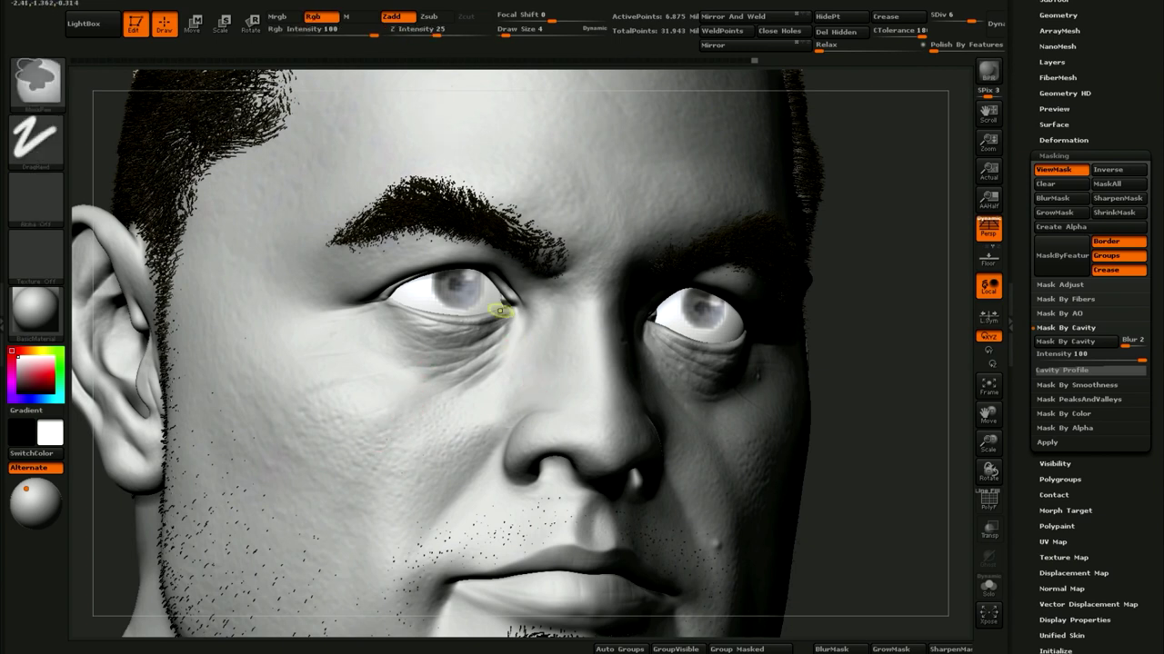
type("413")
key("Return")
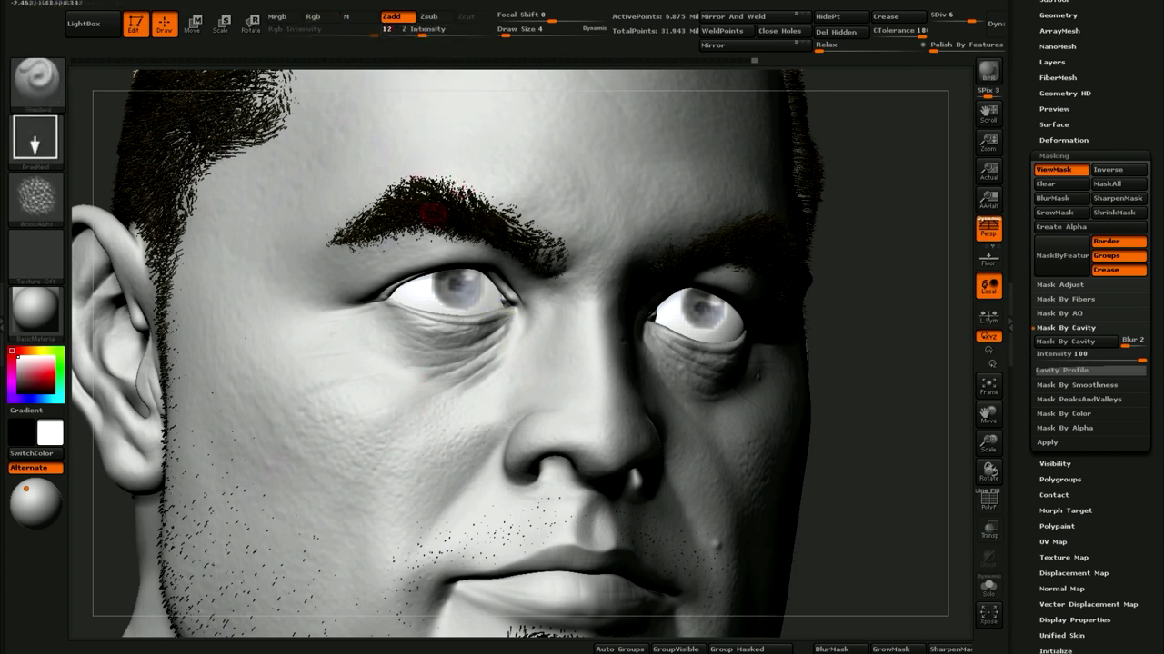
left_click_drag(385, 442, 378, 471)
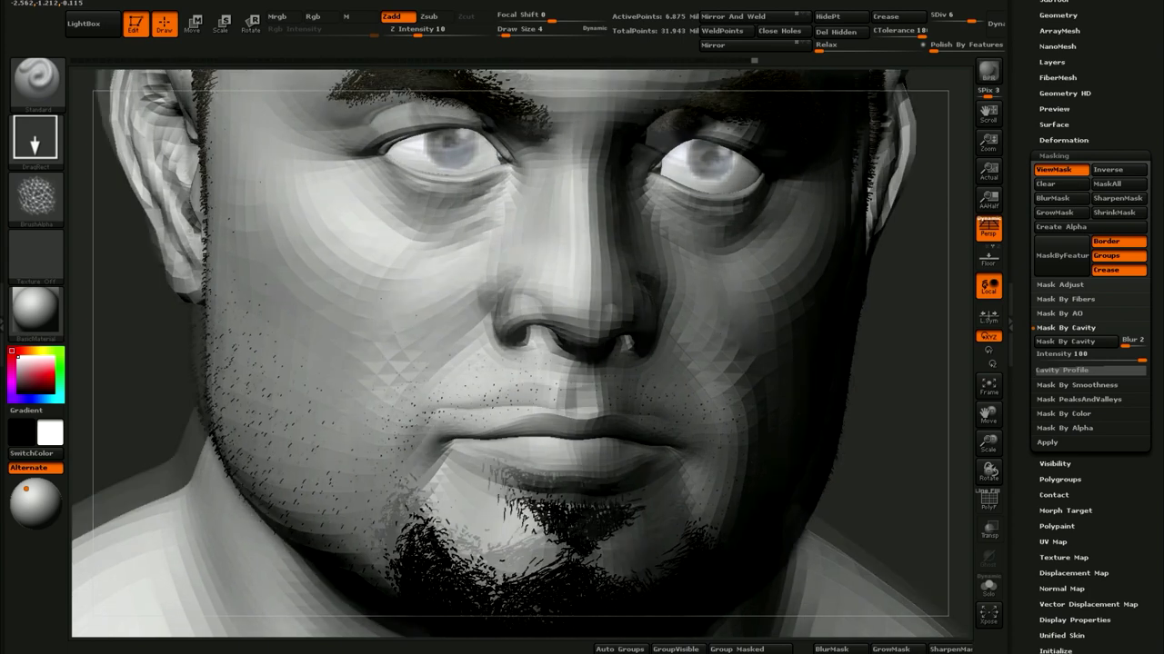
Lower Z Intensity from 10 to 5 and turn on local symmetry, viewing the mouth
left_click_drag(159, 401, 415, 342)
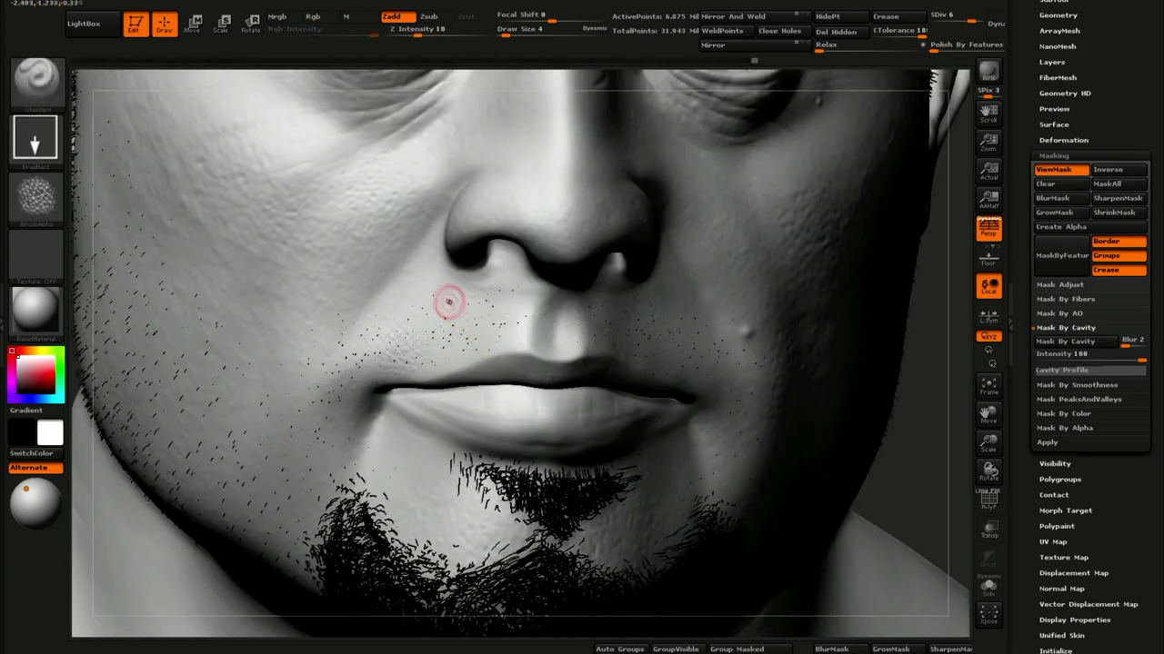
left_click_drag(417, 33, 408, 33)
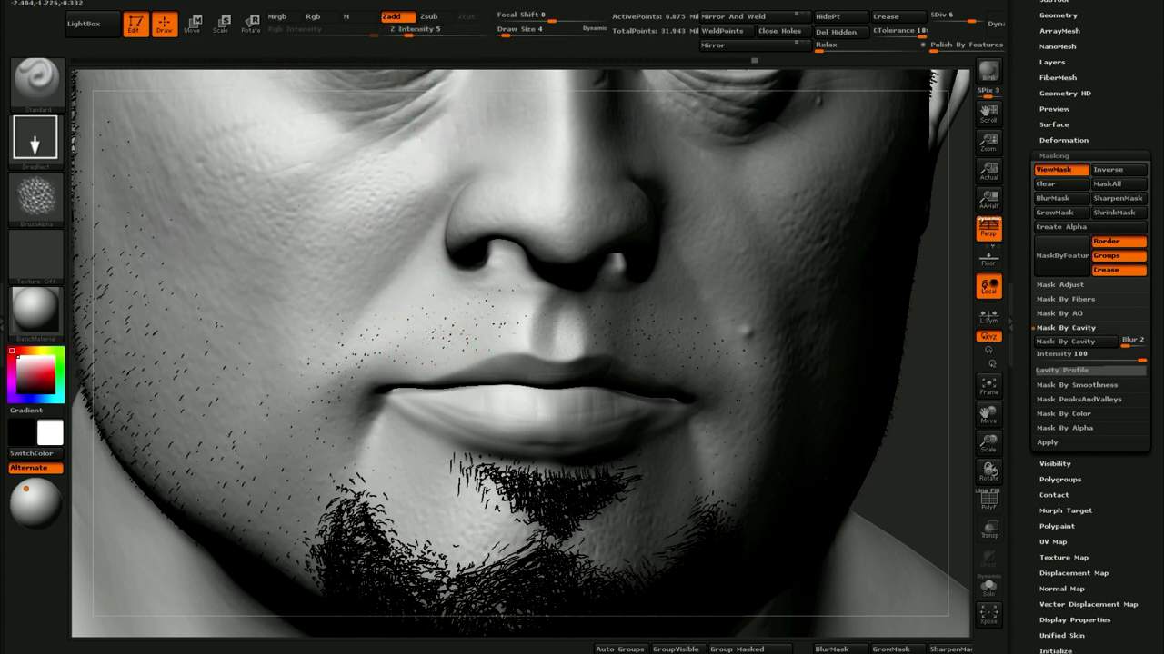
key("ctrl")
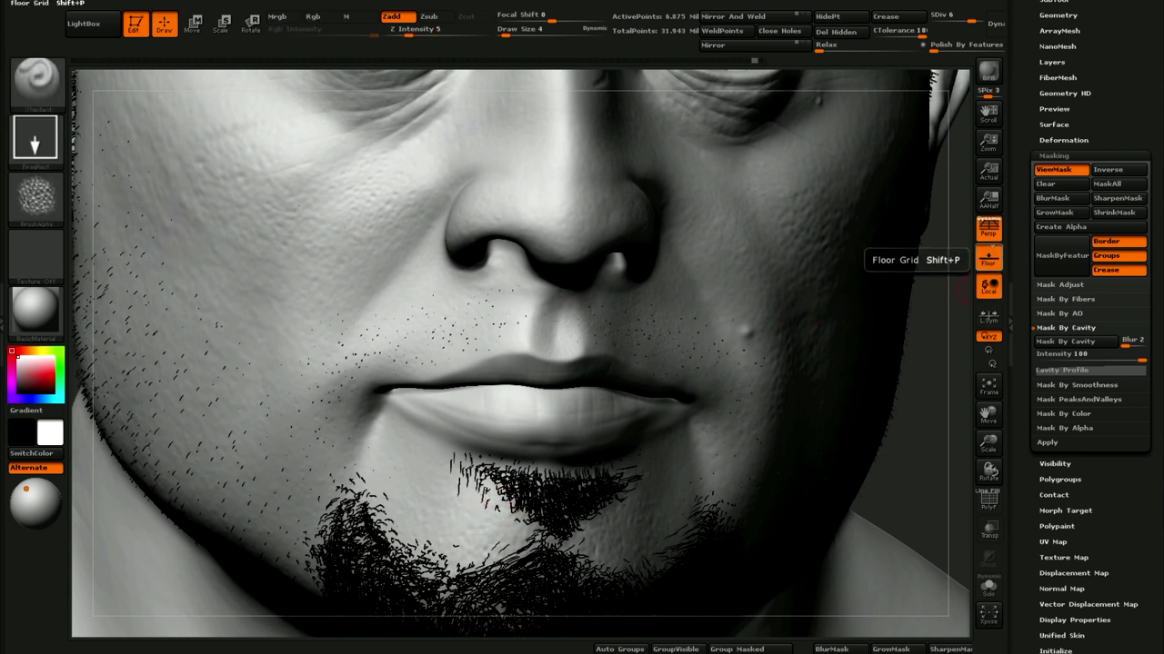
left_click(988, 315)
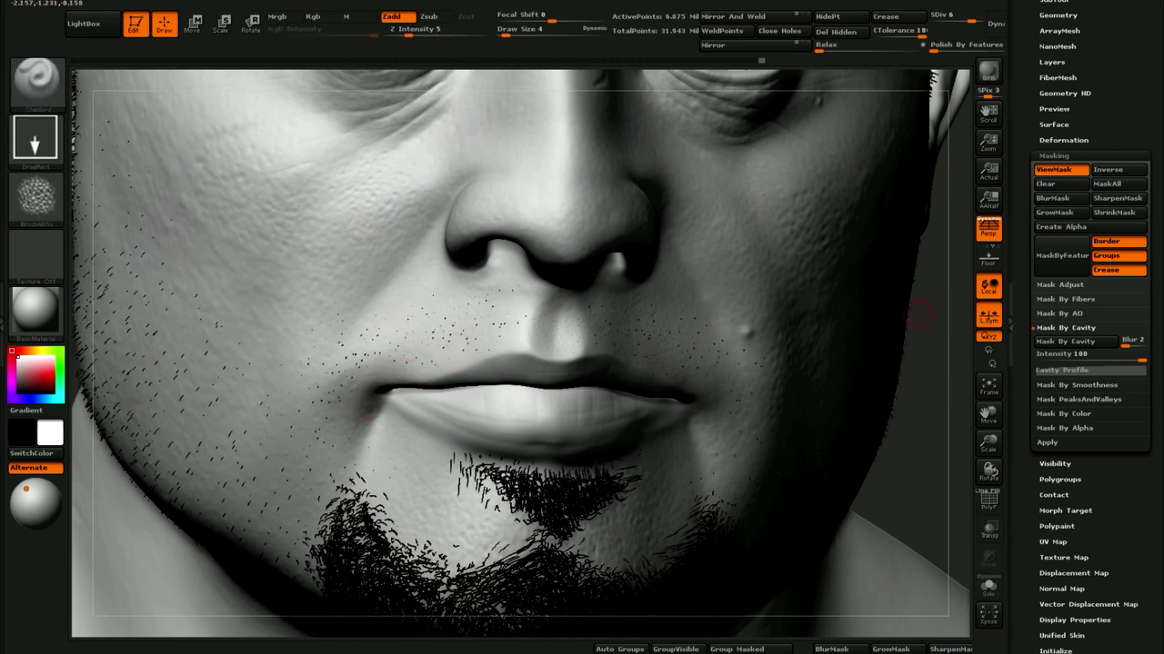
Turn the head toward the jaw and start importing a new alpha
right_click_drag(488, 337, 778, 294)
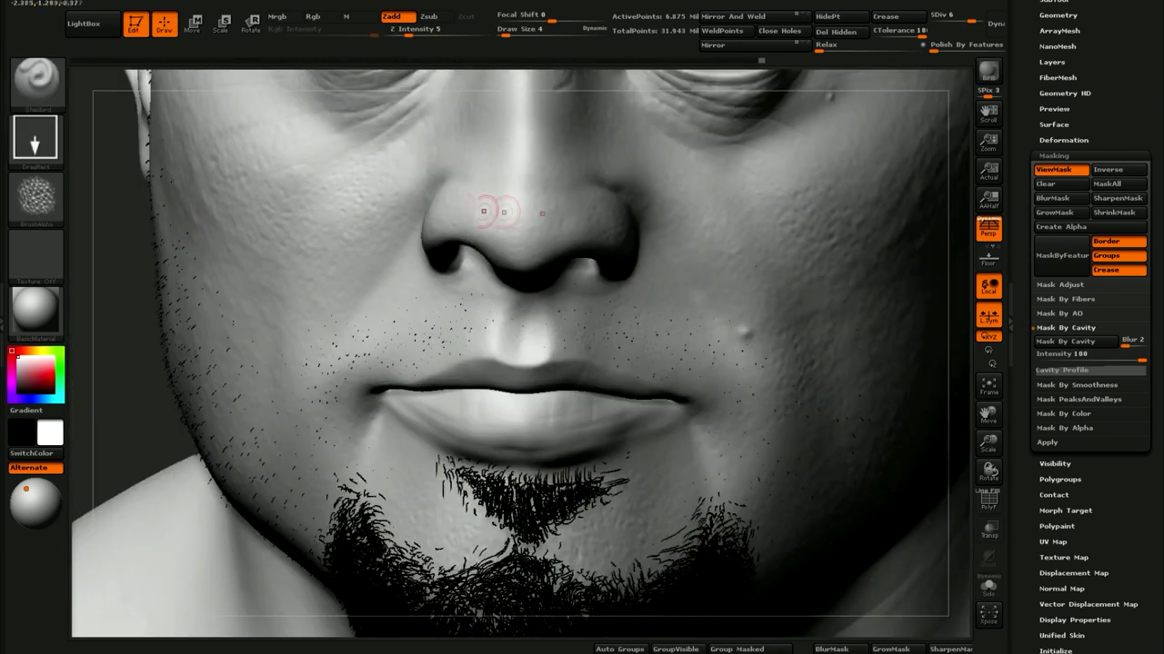
left_click(36, 194)
left_click(100, 437)
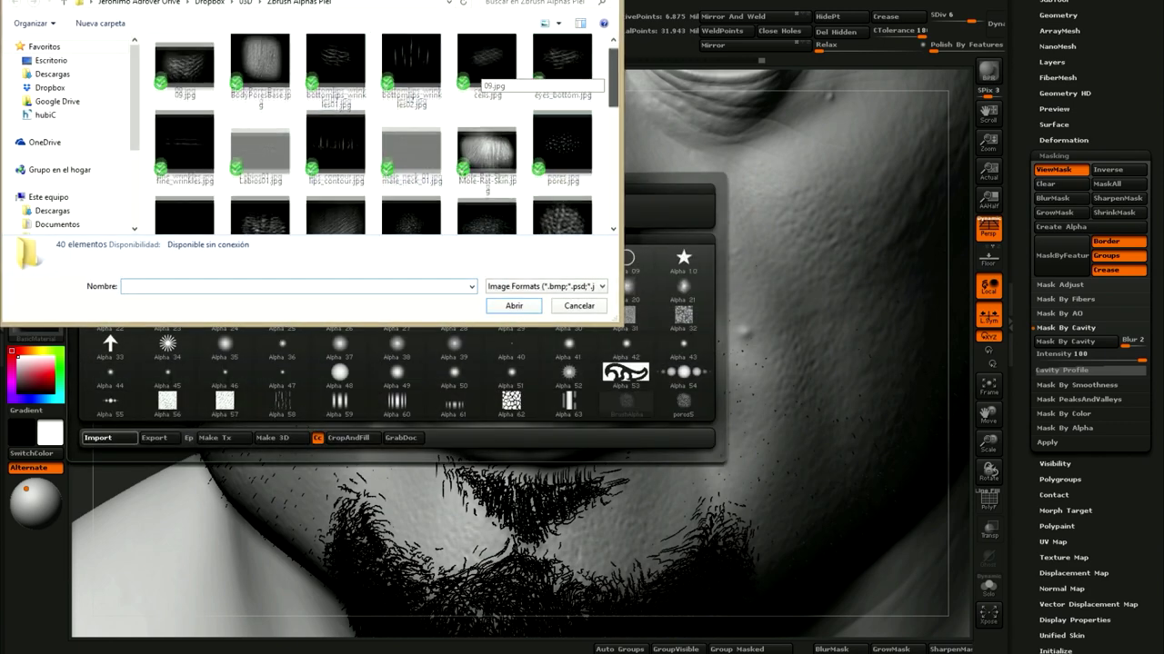
Load poros3.jpg as the brush alpha
scroll(382, 136, "down", 1)
left_click(486, 182)
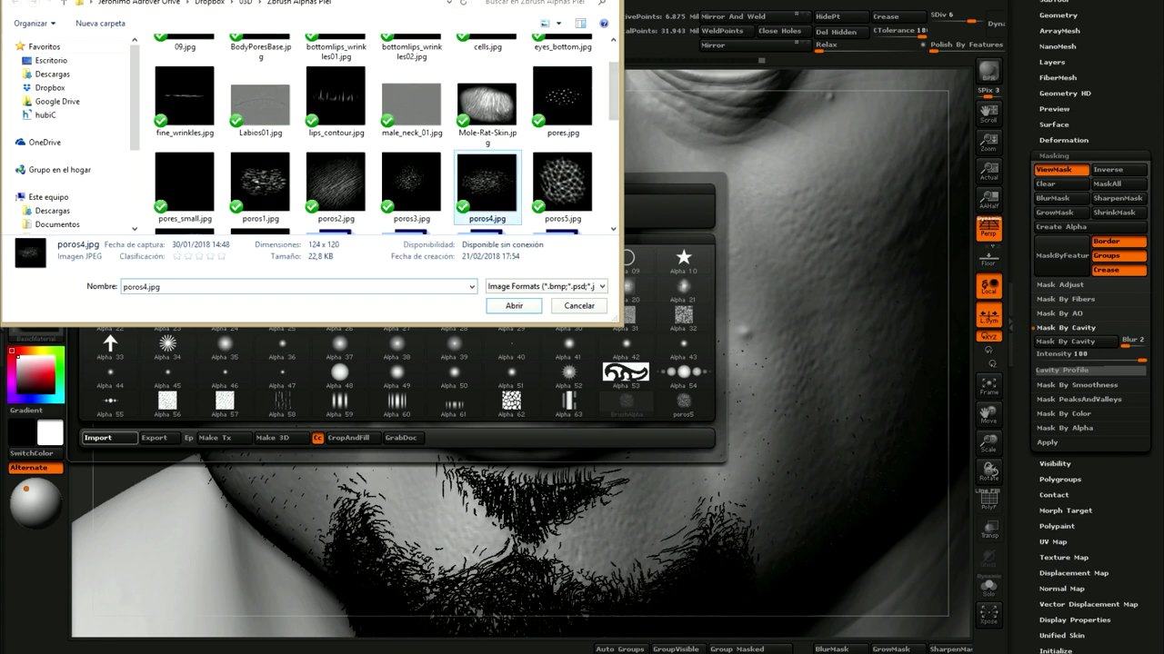
left_click(410, 182)
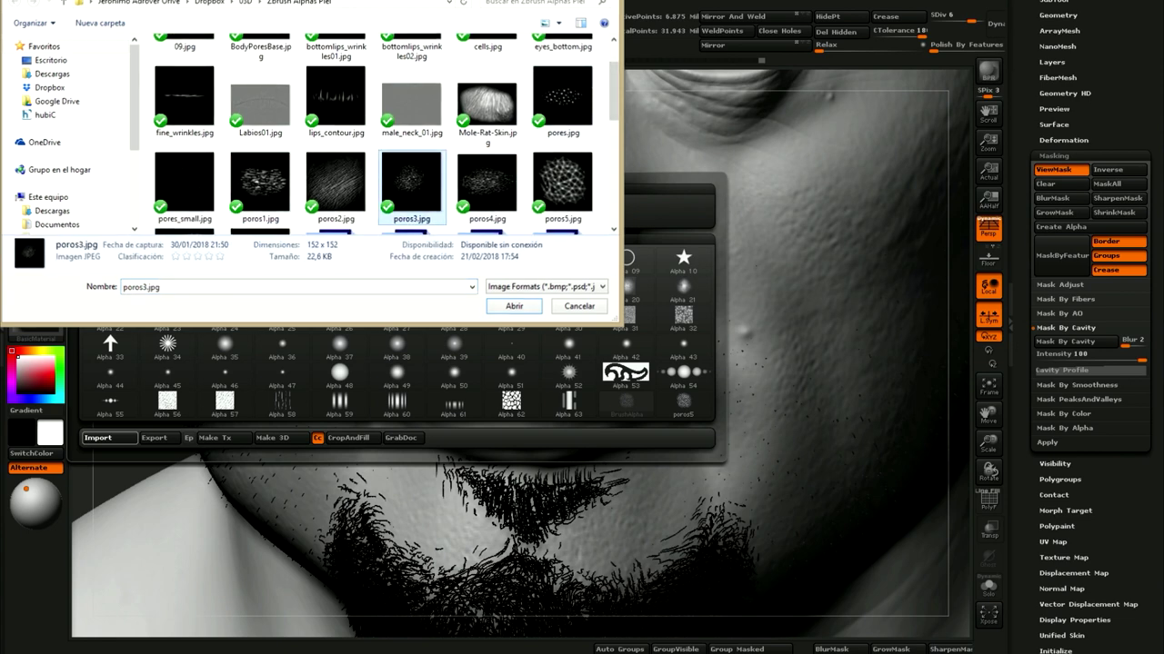
key("Return")
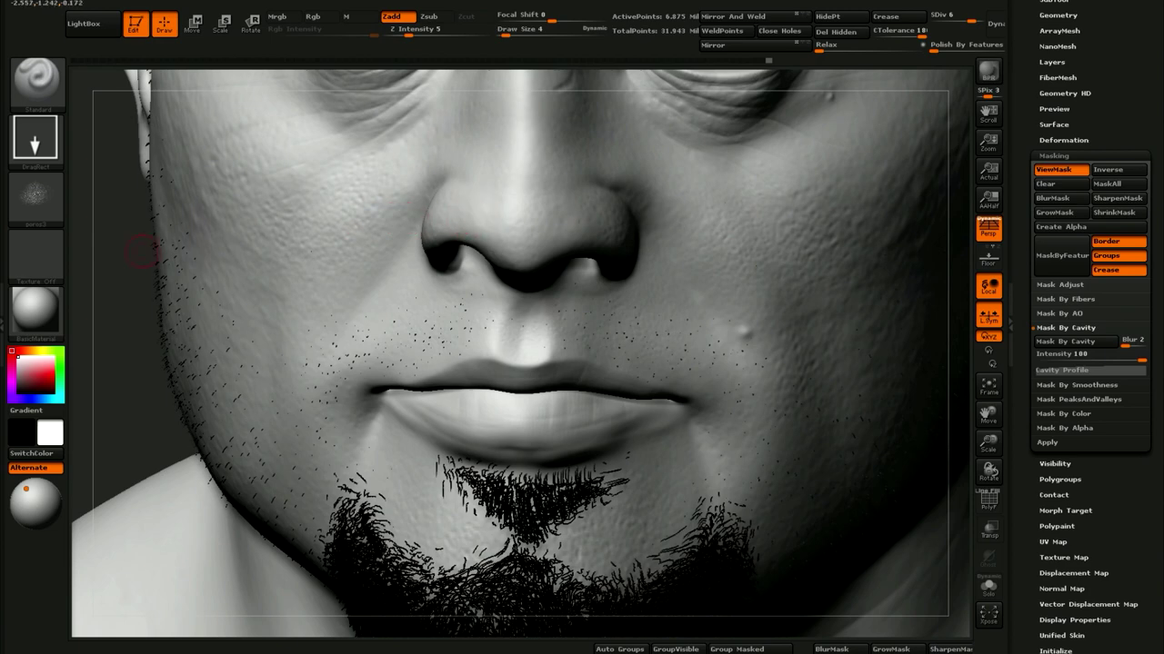
Sculpt pores over the nose and lips, adjusting Z Intensity between 3 and 5
left_click_drag(143, 251, 575, 235)
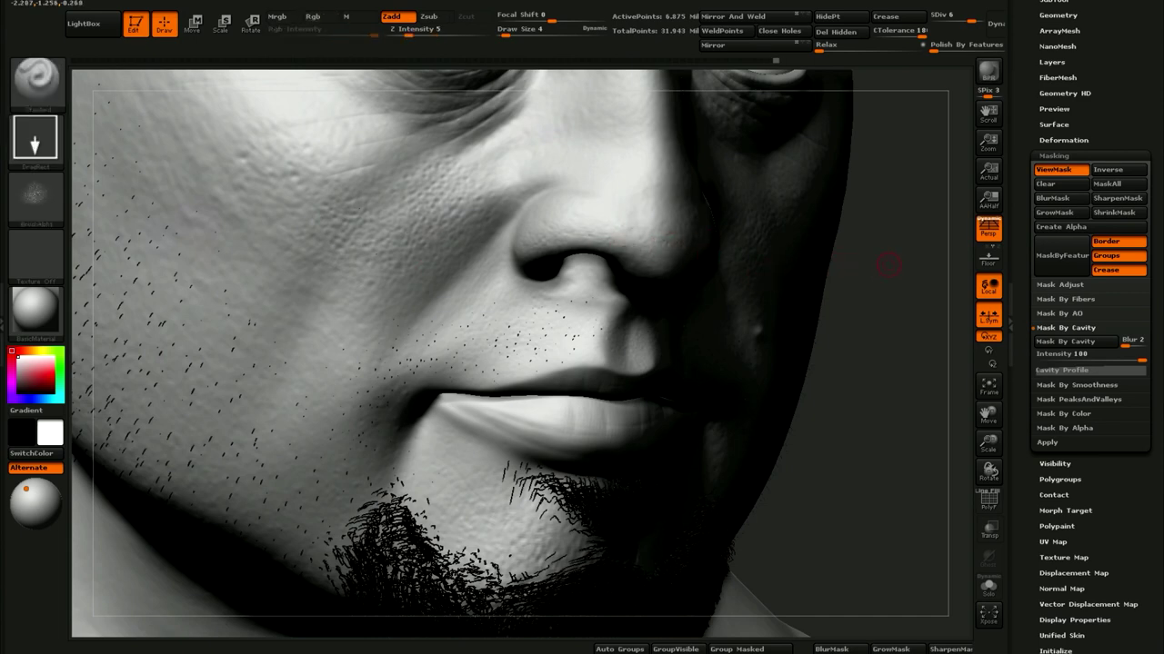
left_click_drag(888, 265, 689, 236)
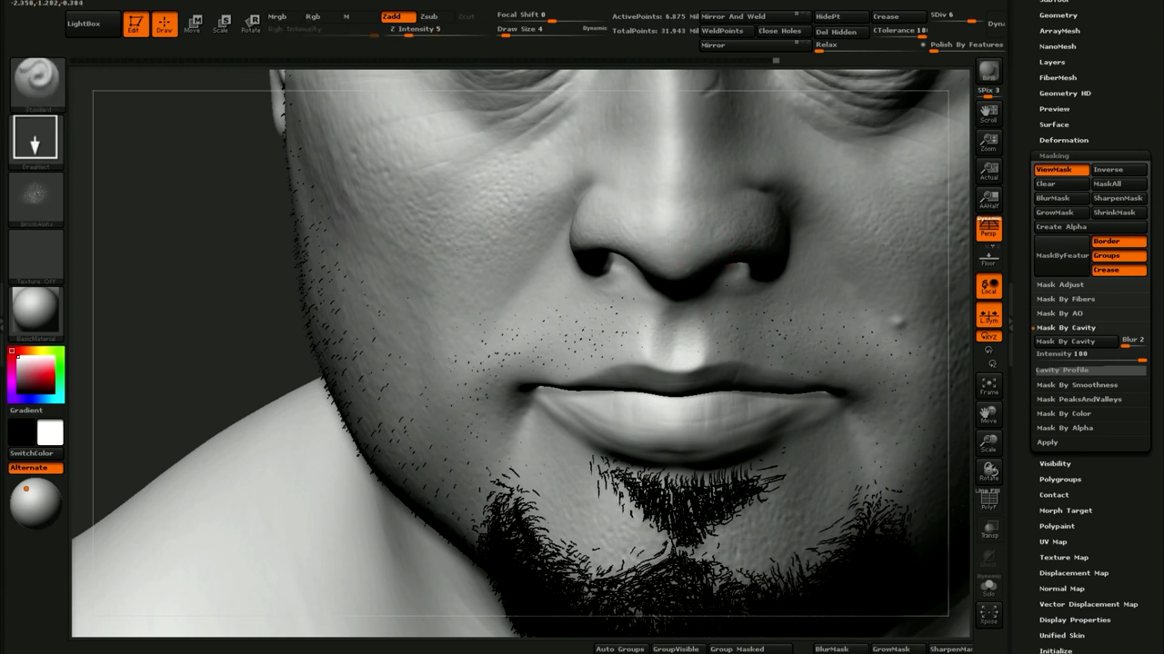
left_click_drag(408, 35, 404, 34)
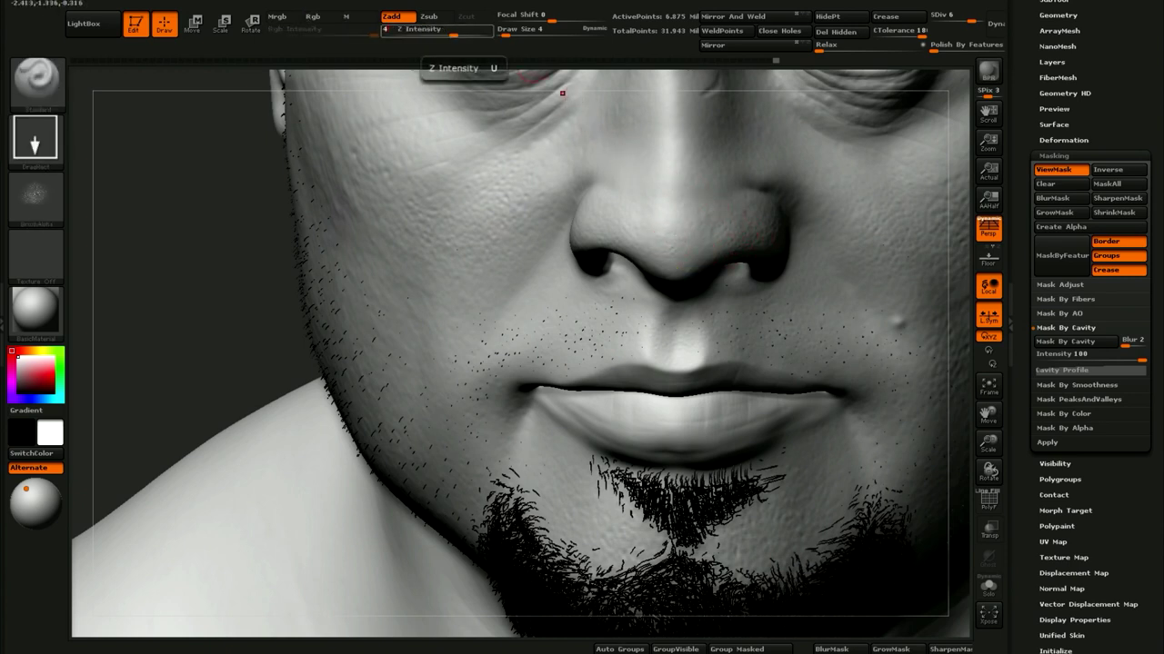
key("ctrl")
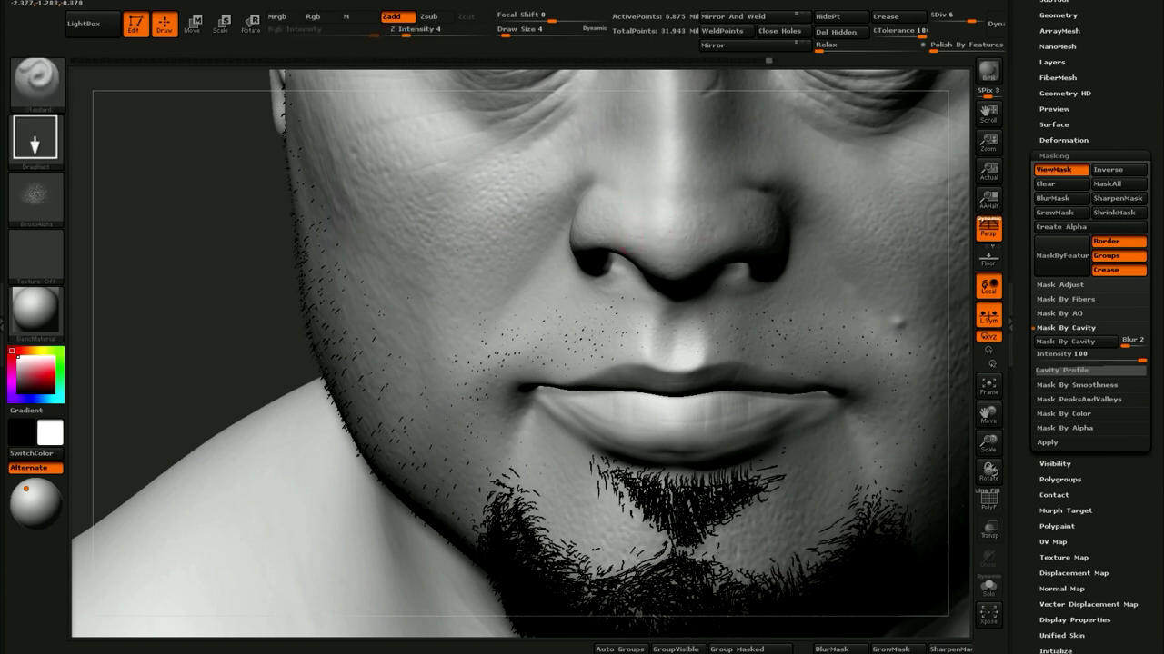
key("ctrl")
left_click(427, 29)
type("3")
left_click(427, 30)
type("4")
type("5")
Add cheek pores at Z Intensity 4, then reframe to show the forehead and front of the face
right_click_drag(363, 303, 540, 345)
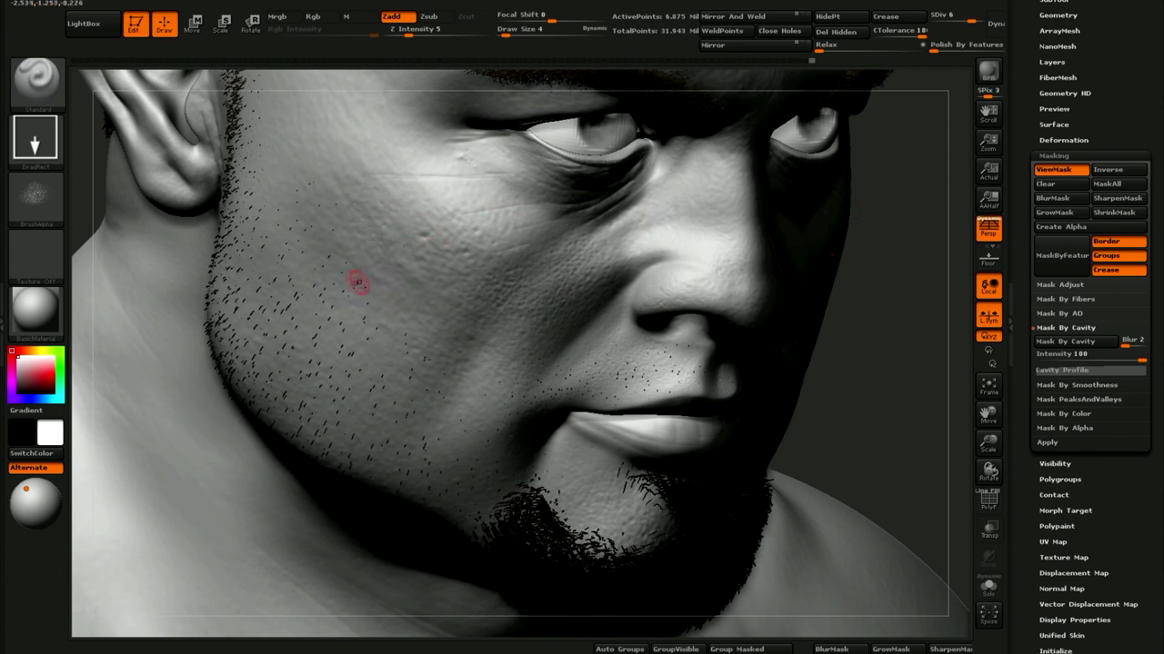
left_click(415, 28)
type("3")
key("BackSpace")
type("4")
mouse_move(552, 306)
left_mouse_down()
mouse_move(694, 389)
mouse_move(558, 220)
left_mouse_up()
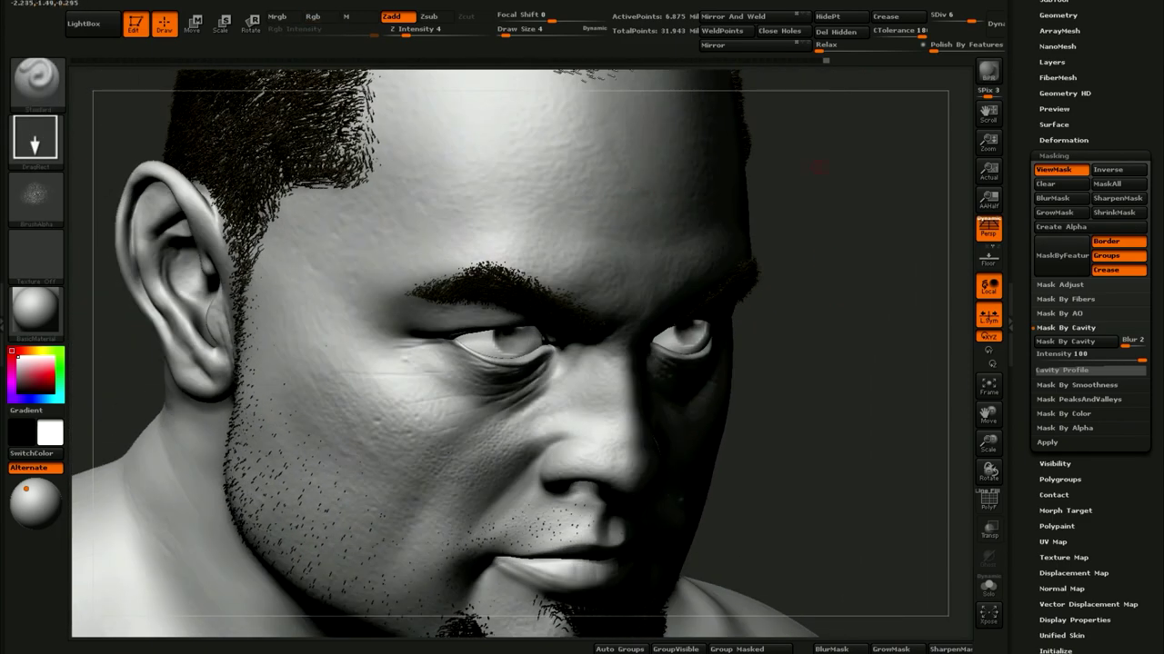
left_click_drag(797, 166, 348, 179)
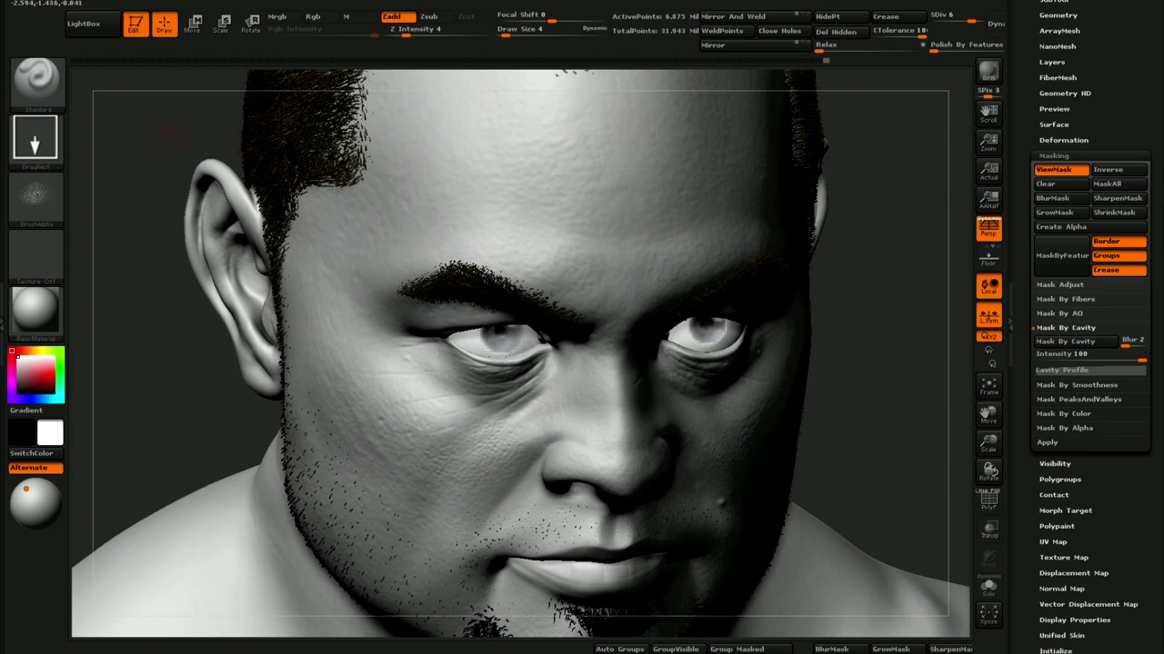
left_click(34, 195)
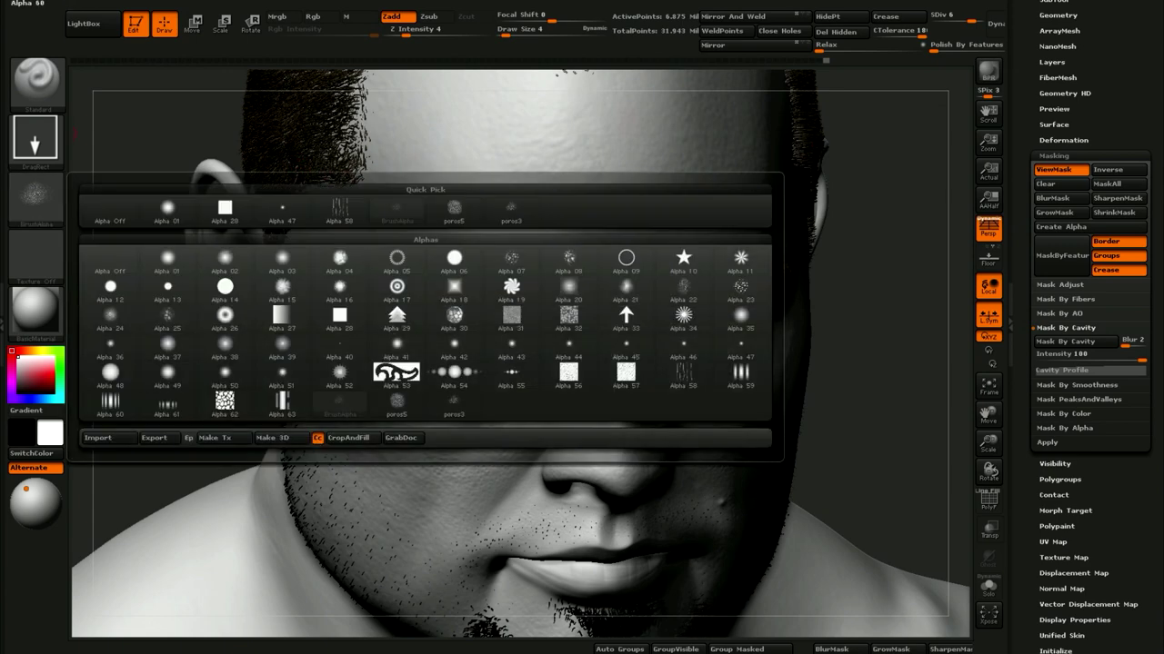
Find poros4.jpg in the alpha import browser and preview it from its context menu
left_click(99, 437)
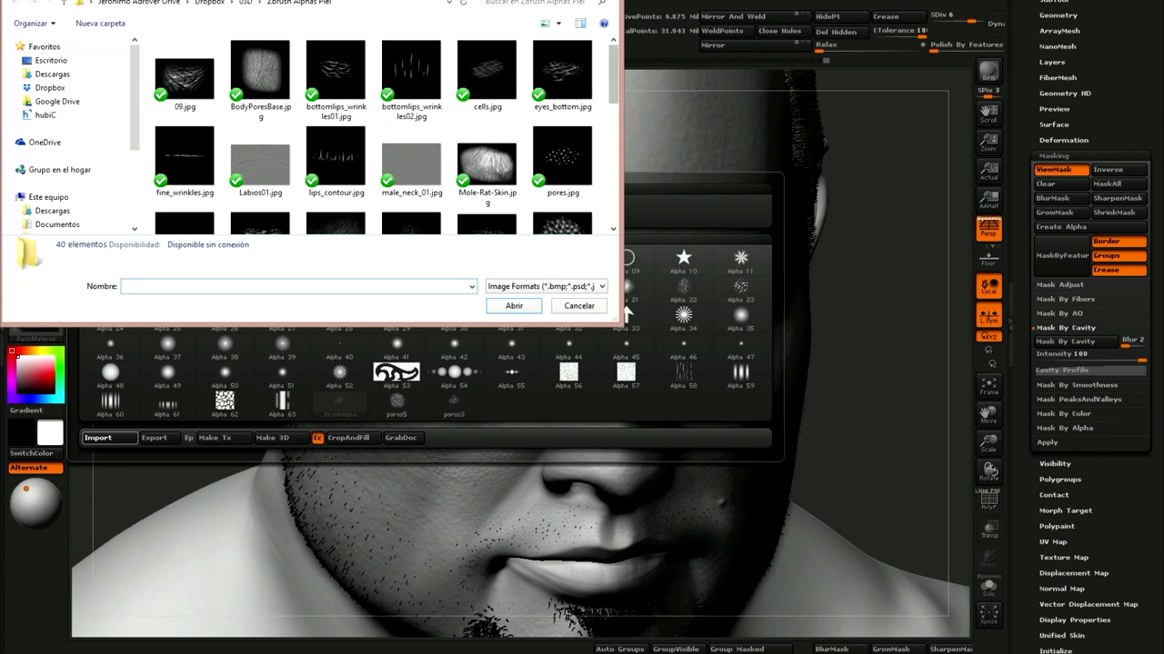
scroll(482, 77, "down", 2)
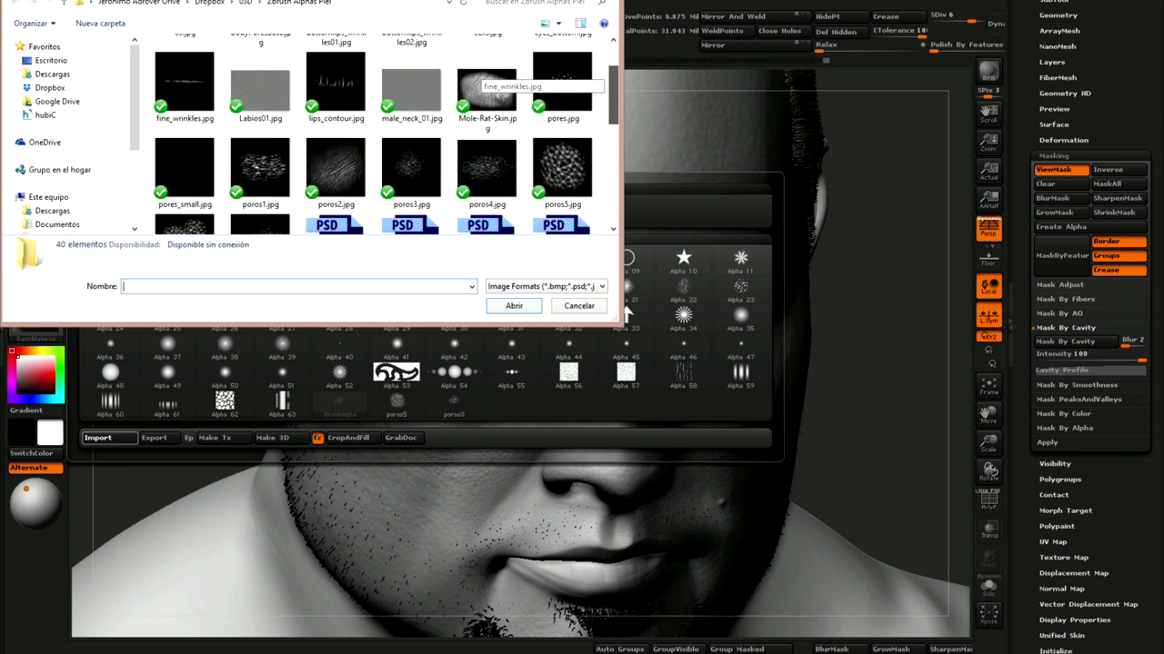
left_click(486, 168)
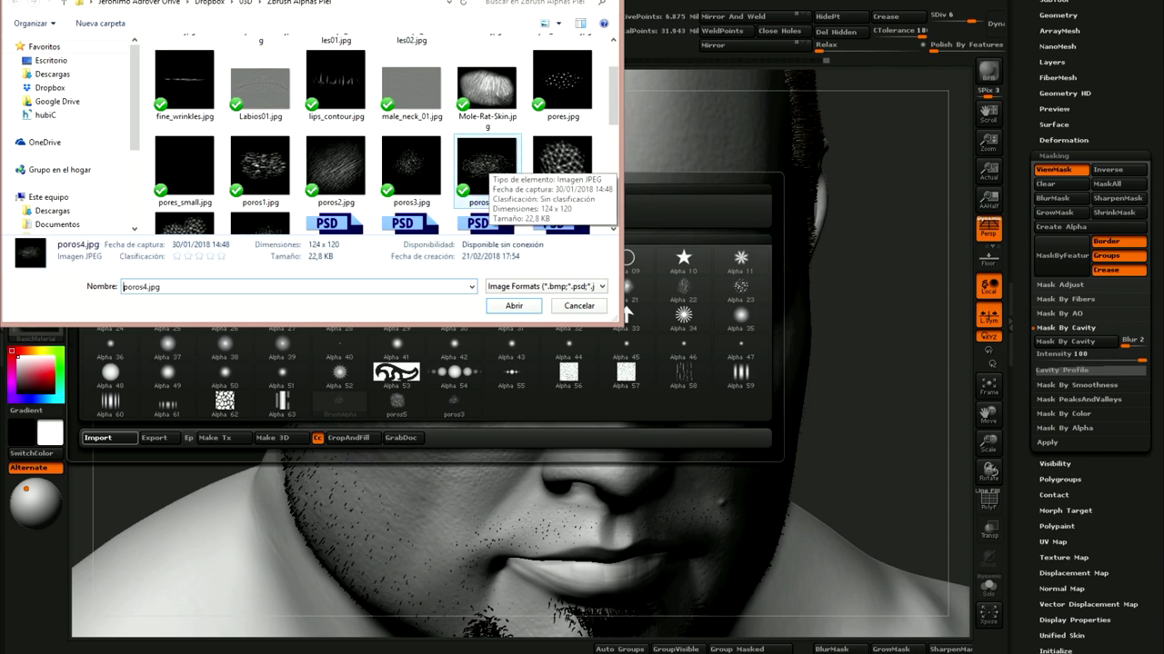
right_click(491, 163)
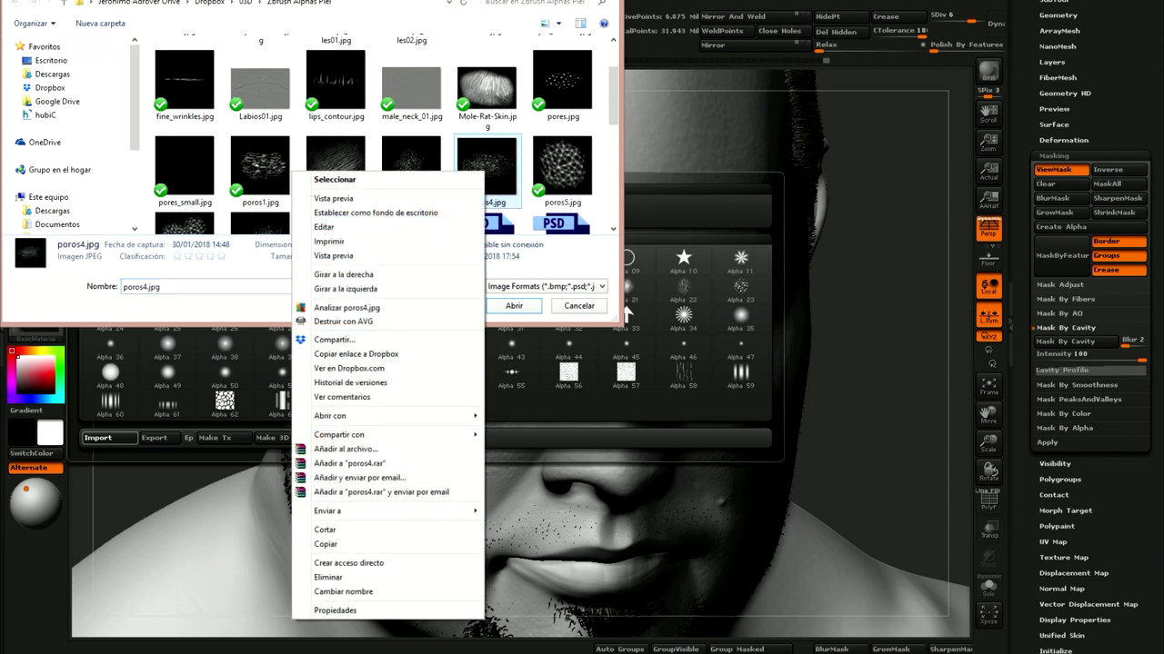
left_click(523, 192)
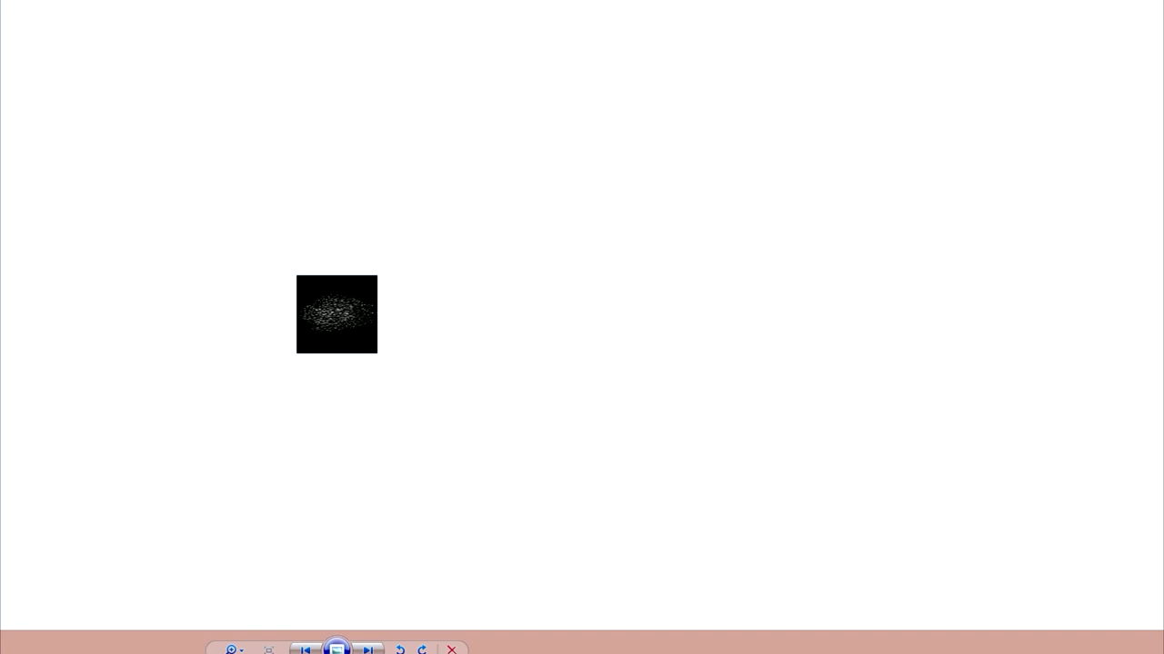
Zoom into poros4.jpg to inspect its pore dots, then close the viewer
left_click(231, 649)
left_click_drag(239, 628, 239, 604)
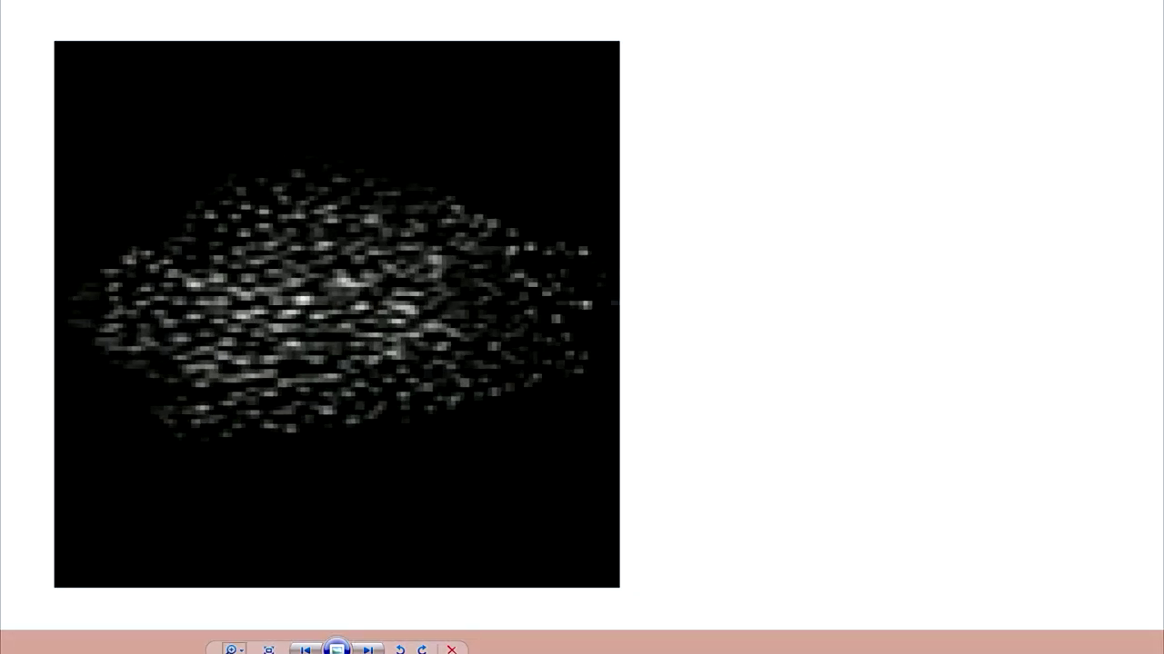
key("Escape")
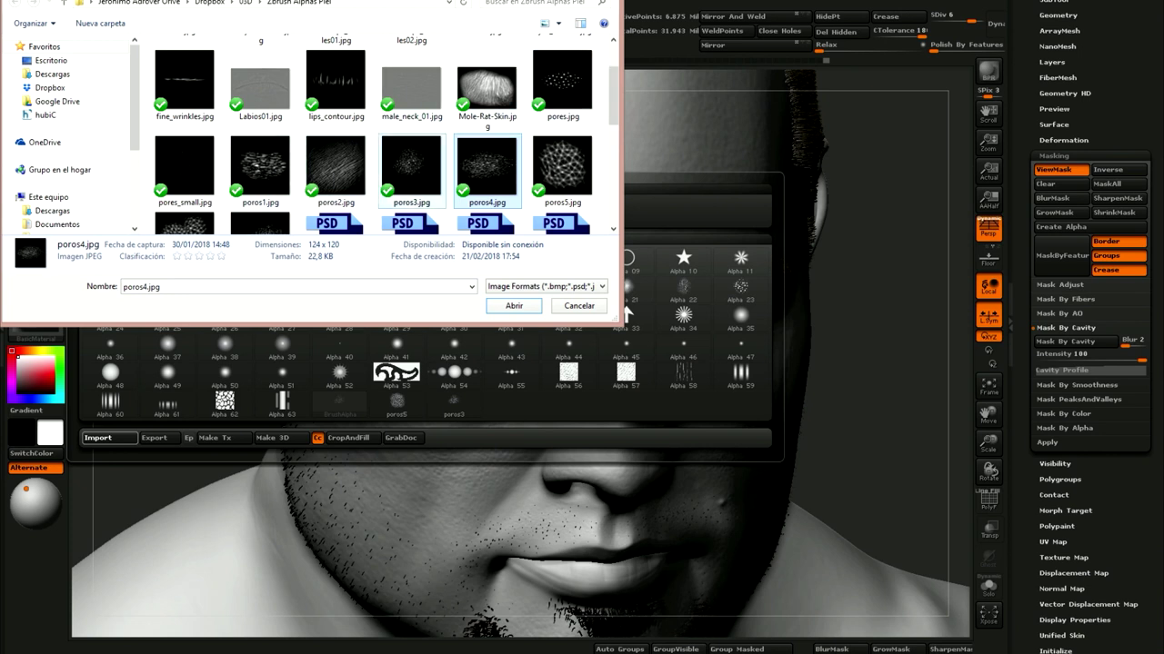
Select poros1.jpg alongside poros4.jpg and import both as alphas
left_click(260, 166, "ctrl")
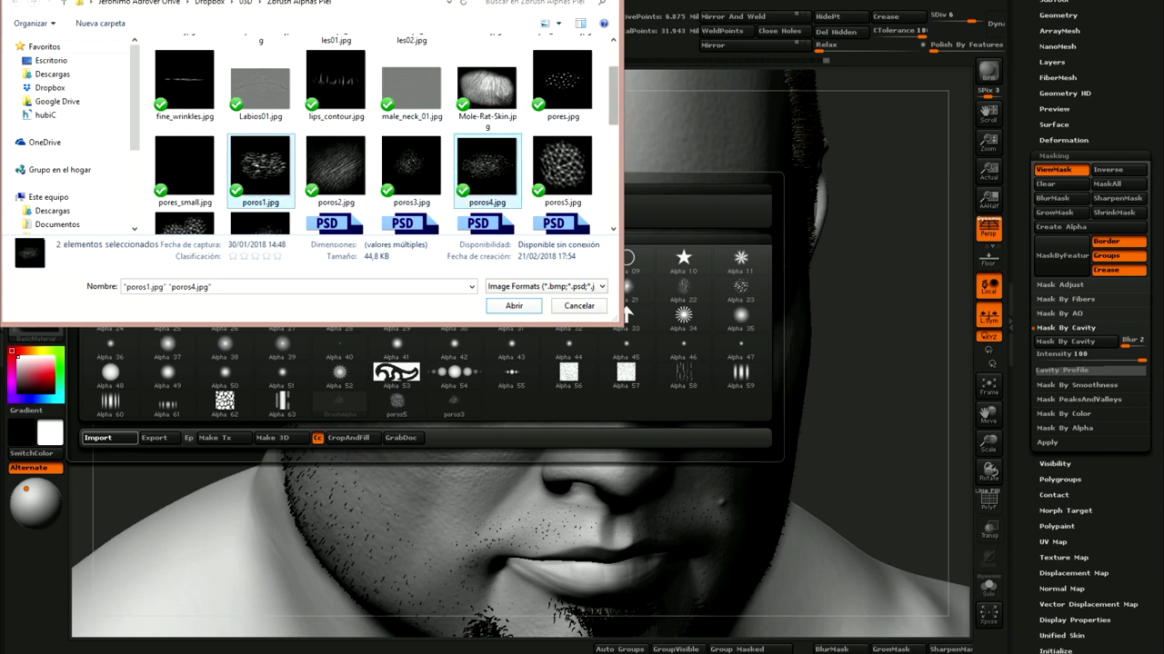
scroll(480, 95, "down", 1)
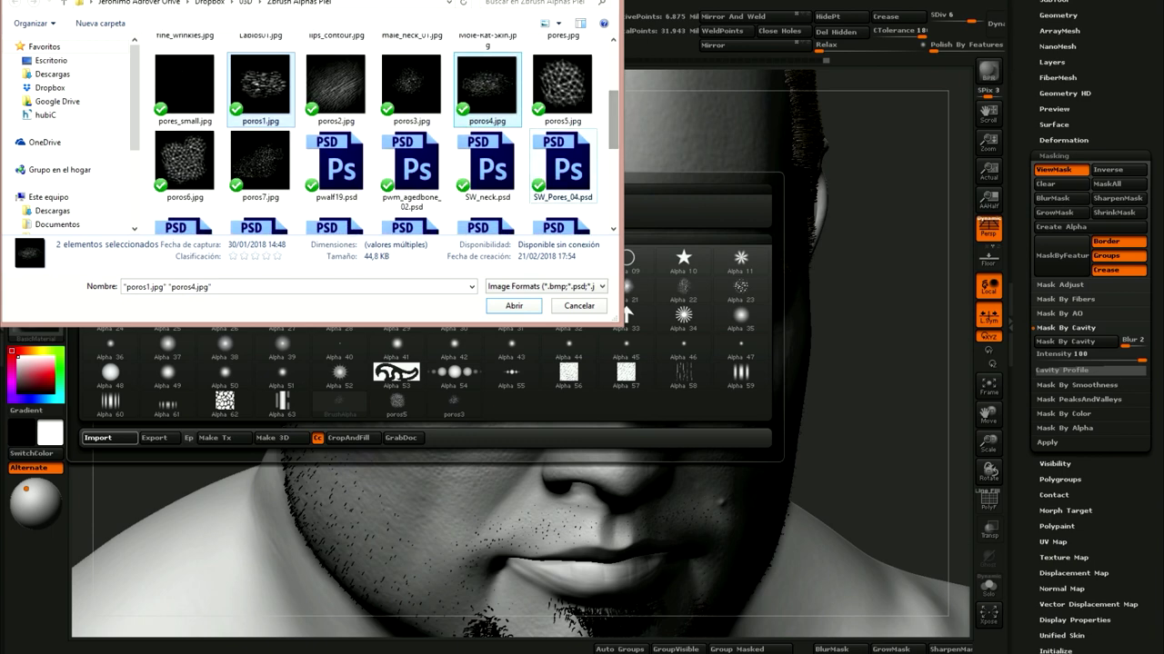
left_click(513, 306)
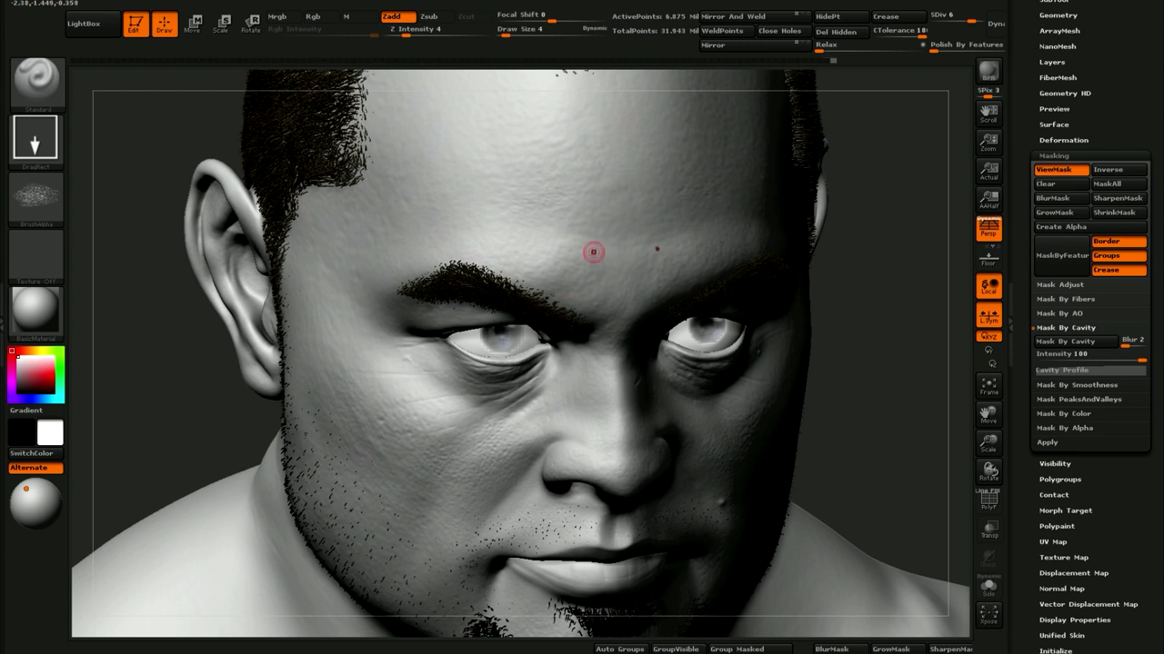
Frame the face in three-quarter view and set the Standard brush's Z Intensity
key("ctrl")
left_click_drag(822, 286, 627, 315)
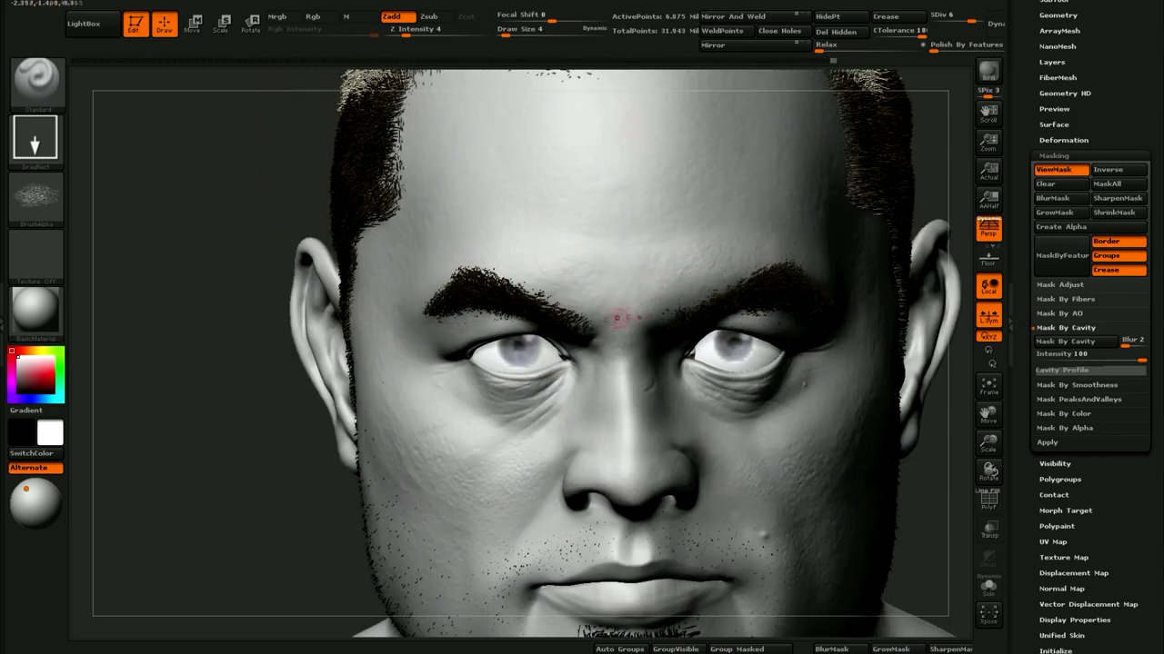
left_click_drag(233, 375, 554, 252)
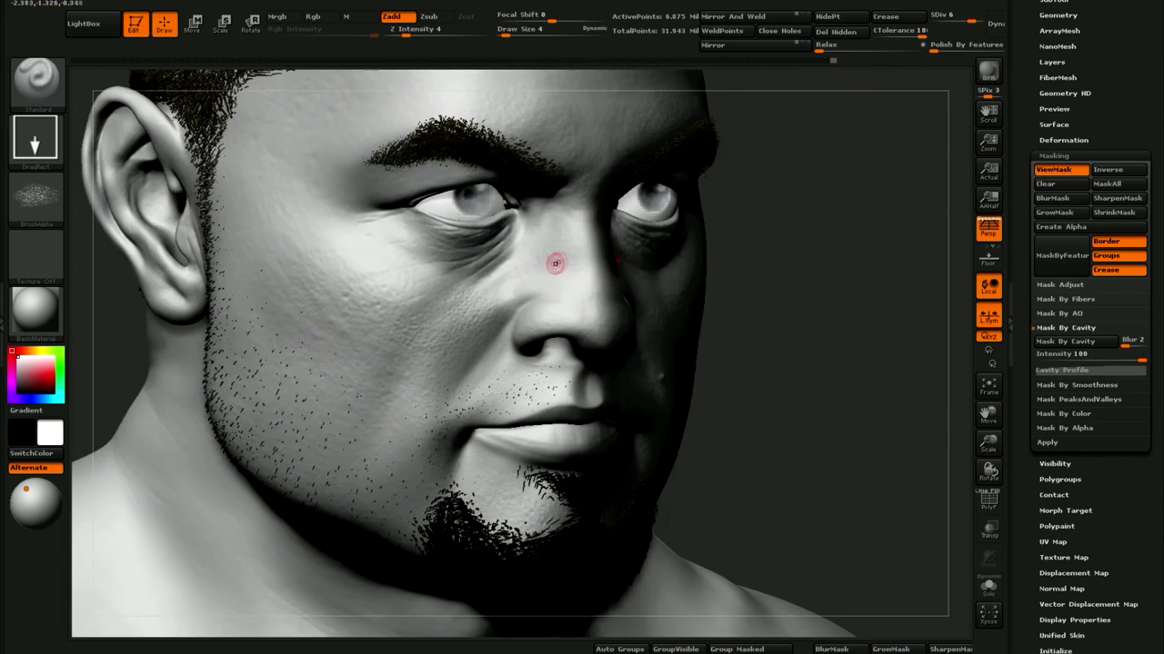
key("ctrl")
right_click_drag(578, 239, 554, 237, "ctrl")
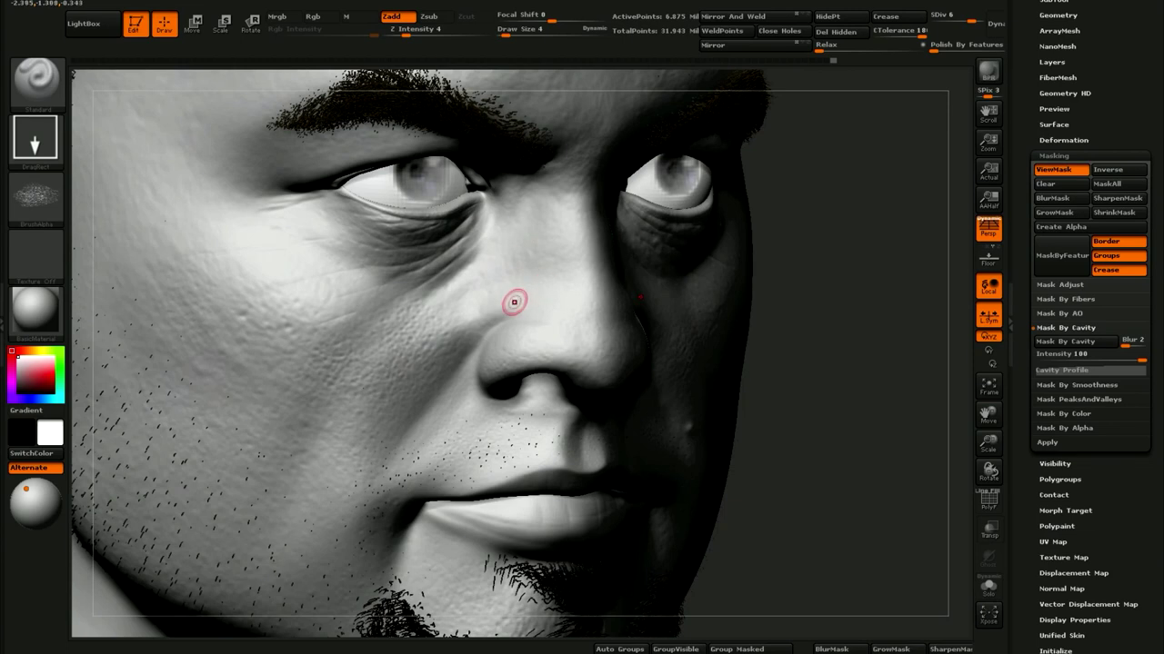
type("u17")
left_click_drag(852, 188, 515, 300)
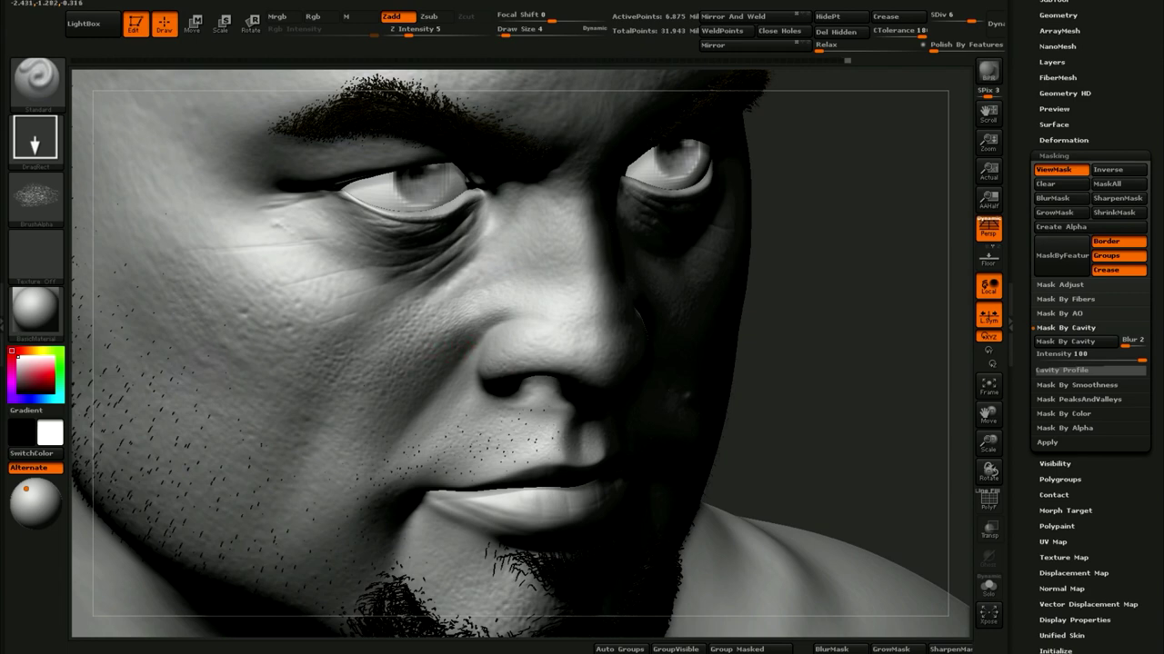
left_click_drag(825, 295, 577, 327)
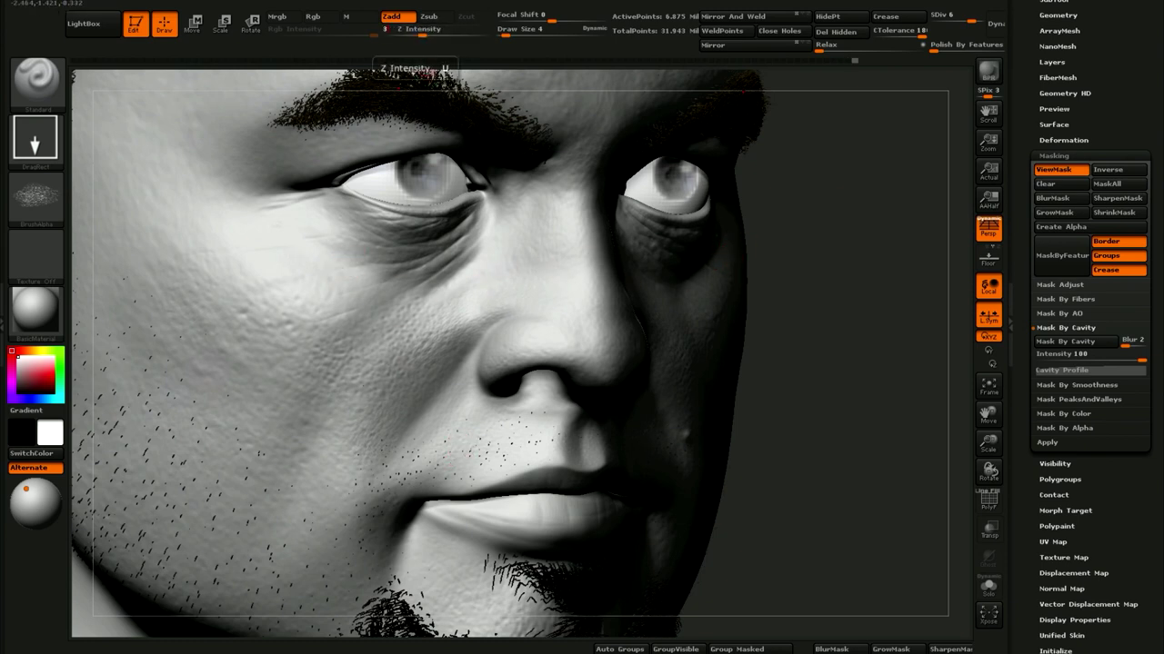
Stamp a test pore stroke on the cheek, undo it, and bring up the brush library
left_click_drag(309, 268, 343, 328)
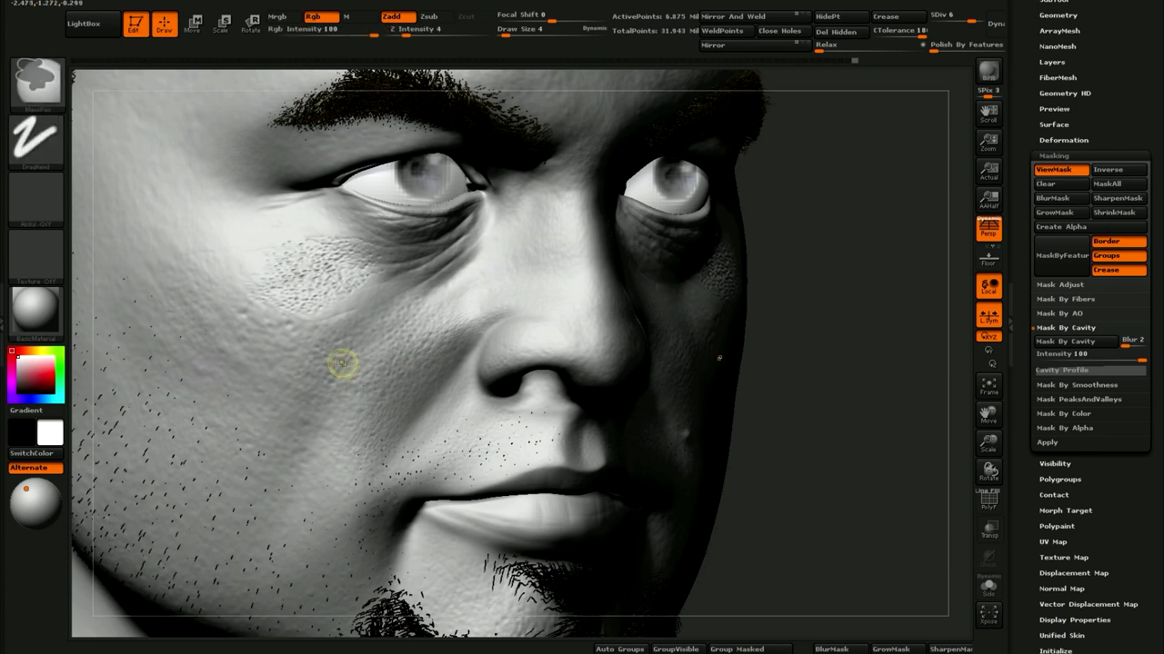
key("ctrl+z")
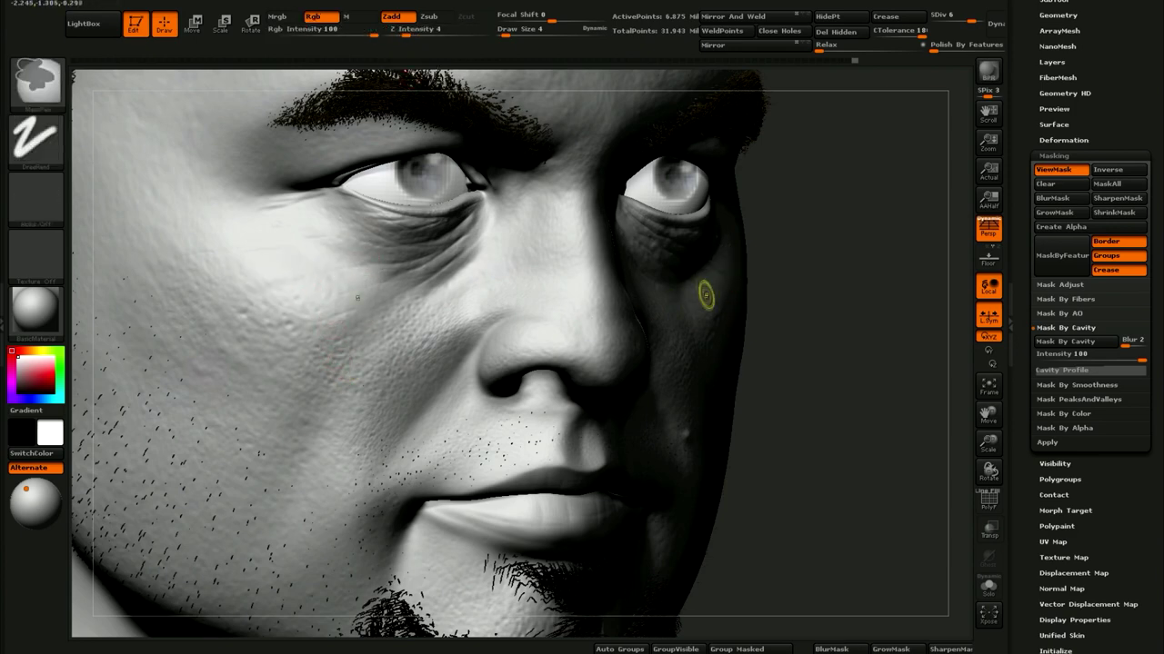
left_click_drag(872, 345, 430, 301)
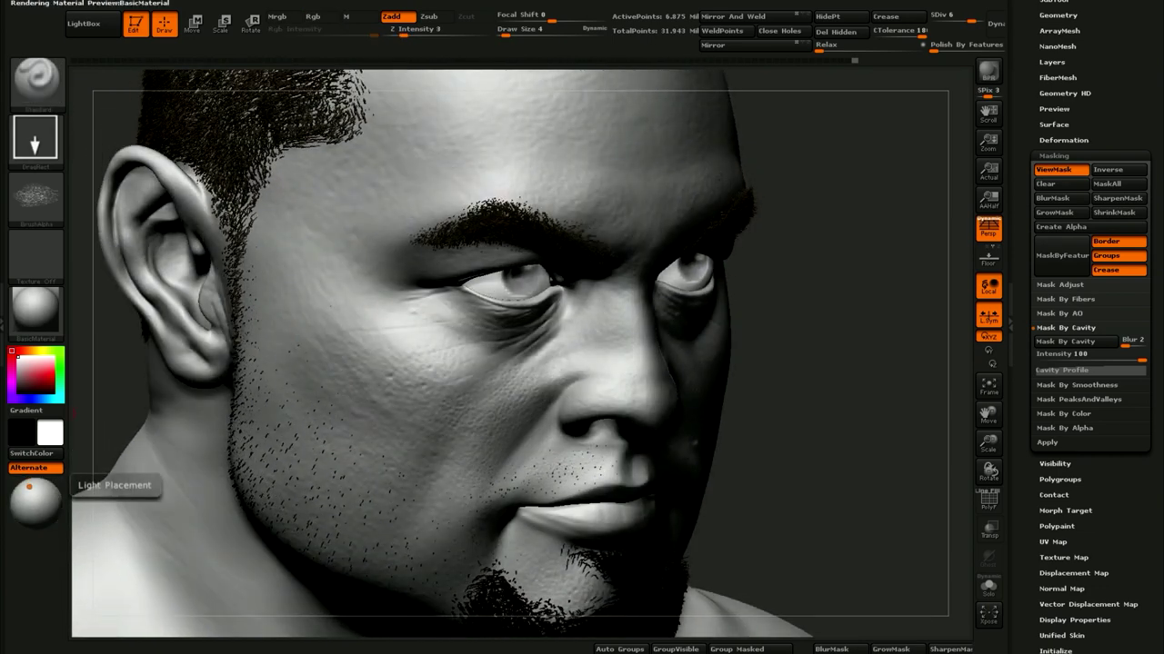
mouse_move(918, 182)
left_mouse_down()
mouse_move(876, 173)
mouse_move(836, 236)
left_mouse_up()
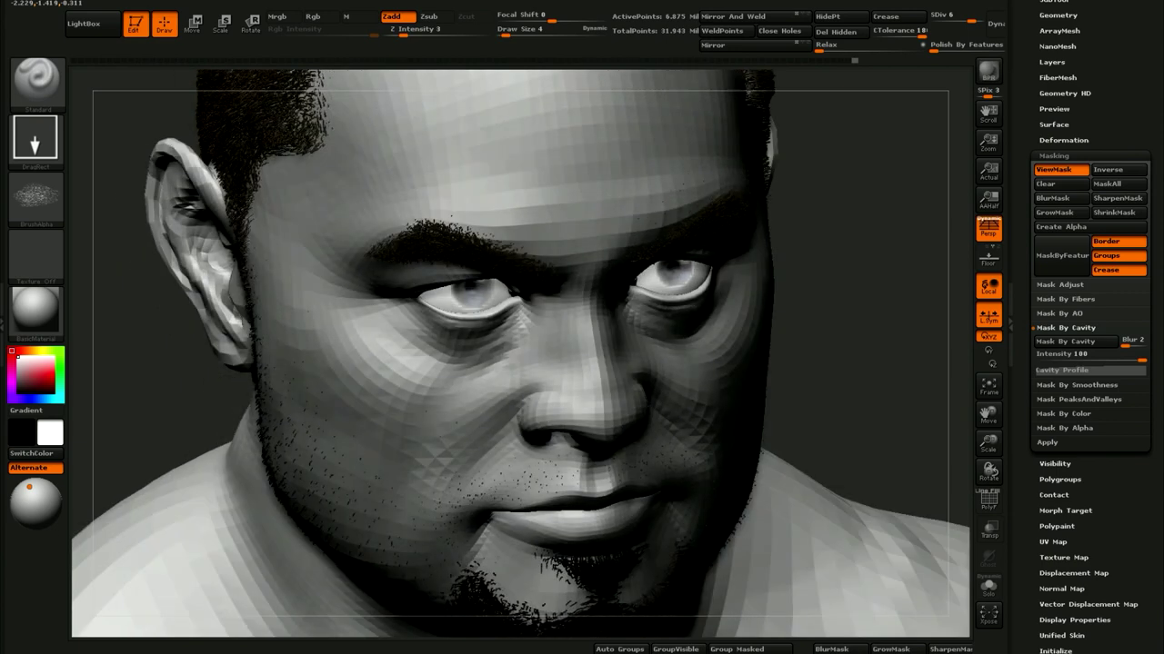
key("b")
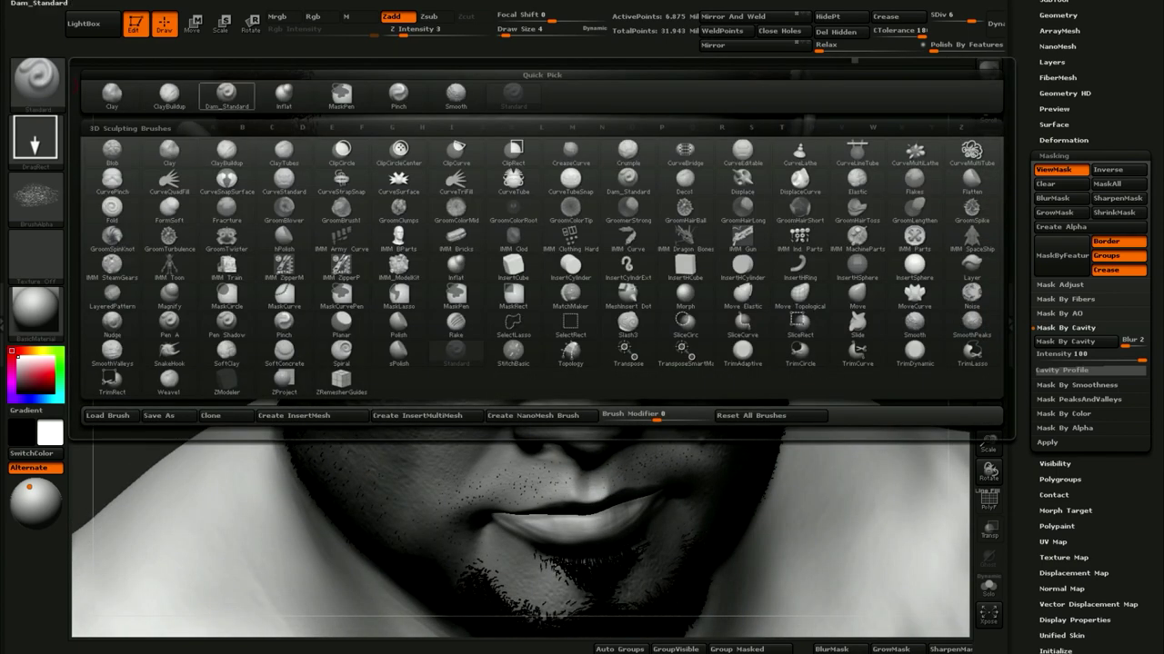
Carve a thin diagonal forehead wrinkle with Dam_Standard, deepening it with a second stroke
left_click(226, 92)
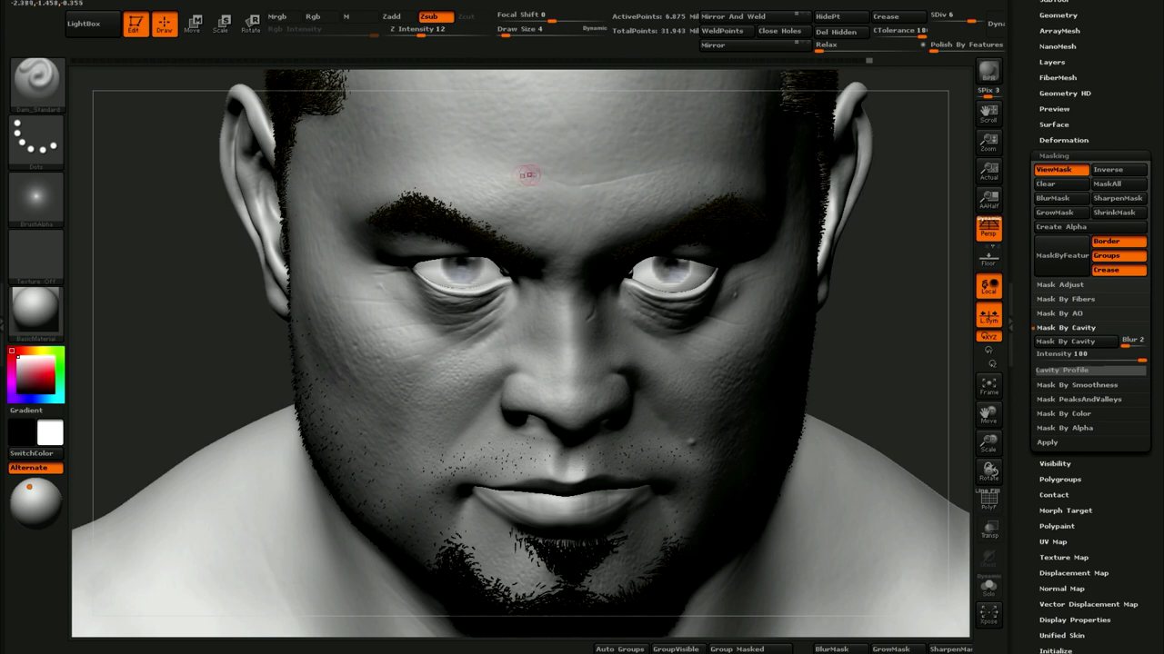
mouse_move(36, 309)
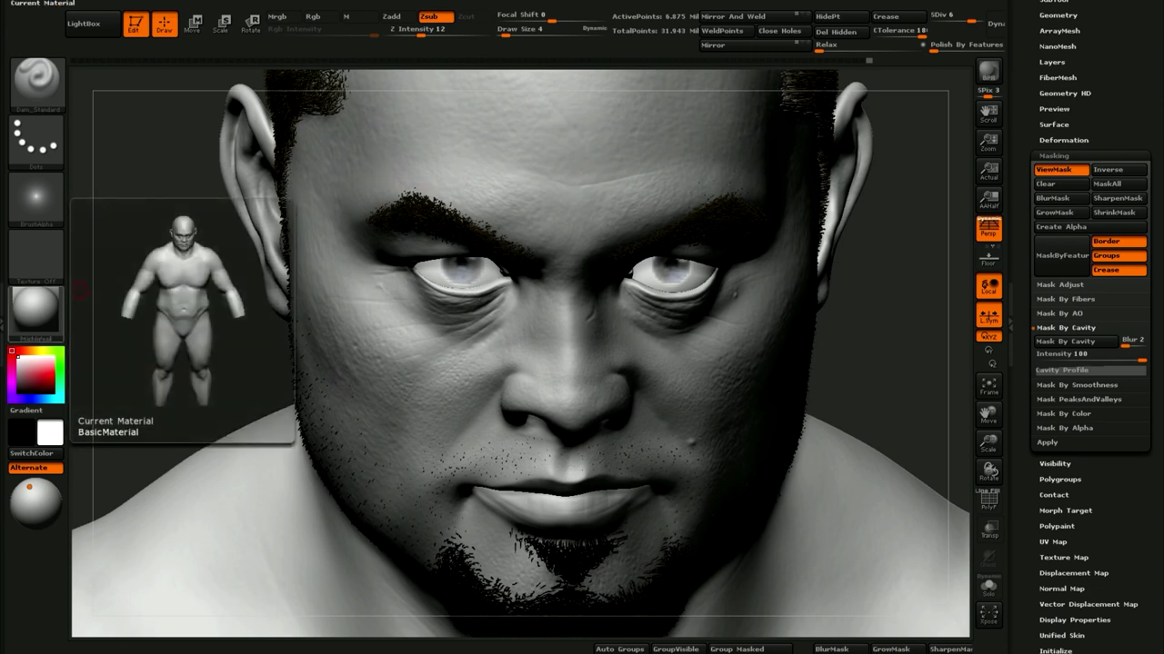
right_click_drag(545, 176, 470, 248)
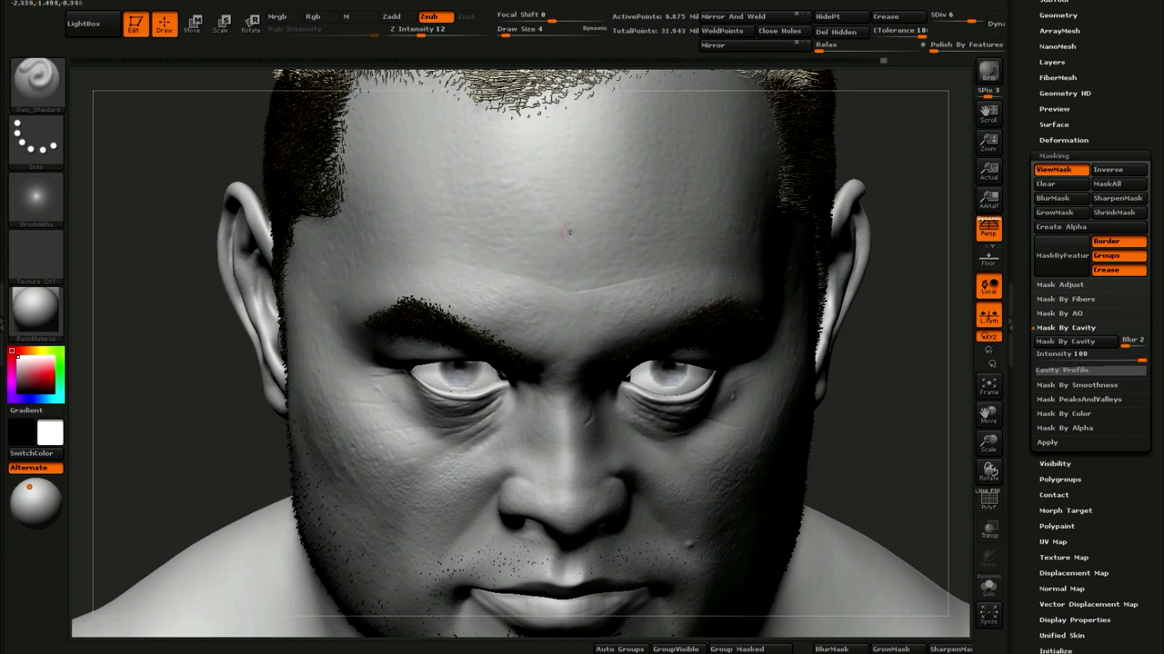
right_click_drag(592, 227, 592, 200, "alt")
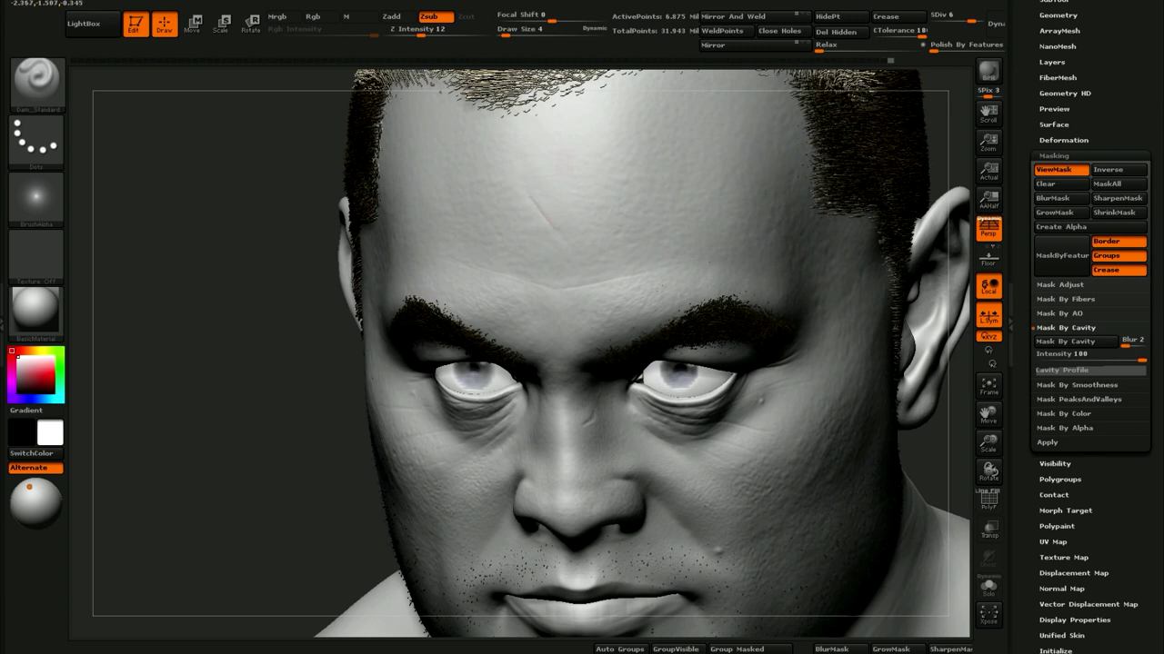
left_click_drag(557, 223, 574, 249)
left_click_drag(548, 208, 573, 244)
Puff the forehead crease's edges with the Inflat brush at draw size 4
key("b")
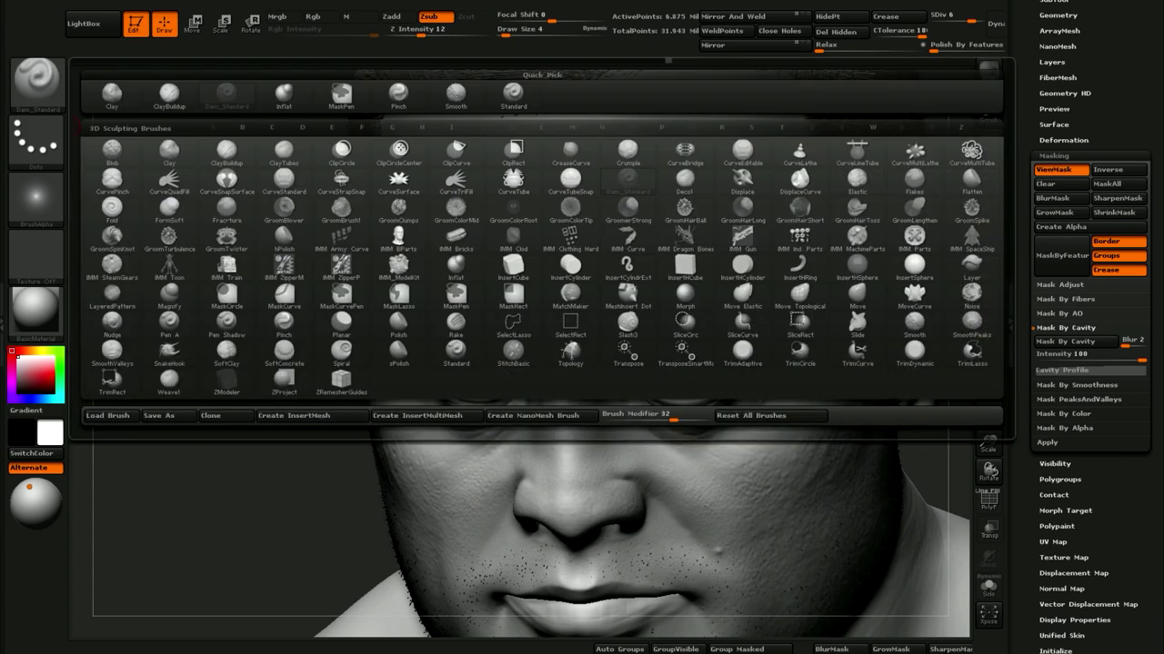
left_click(286, 95)
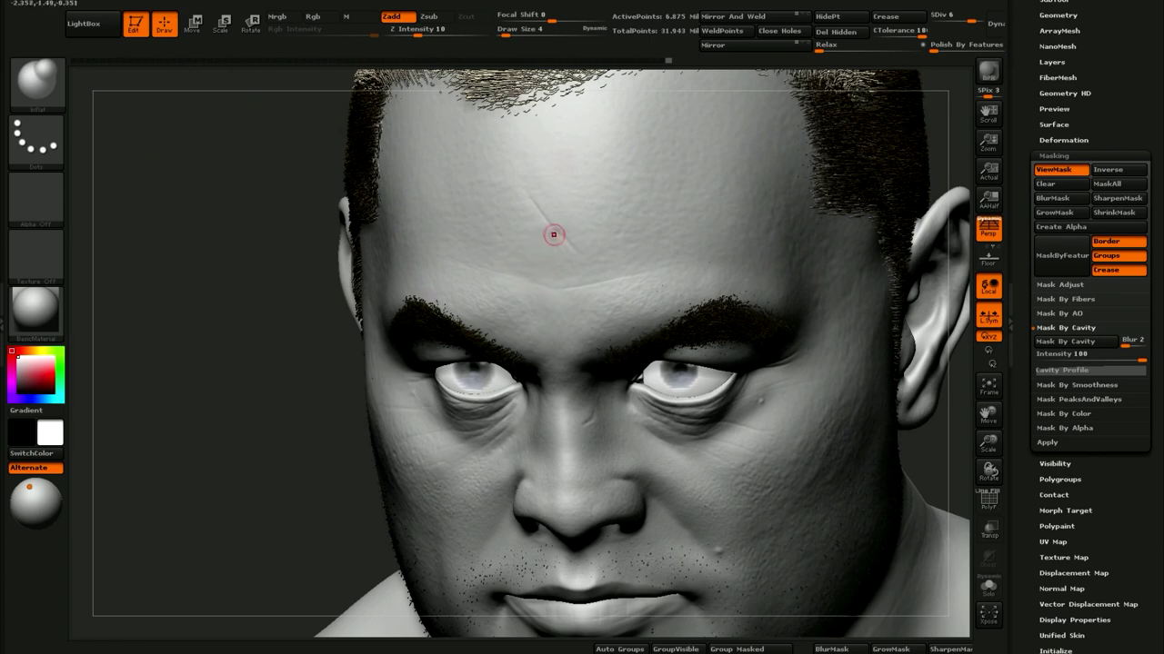
key("space")
left_click_drag(558, 229, 527, 199)
key("space")
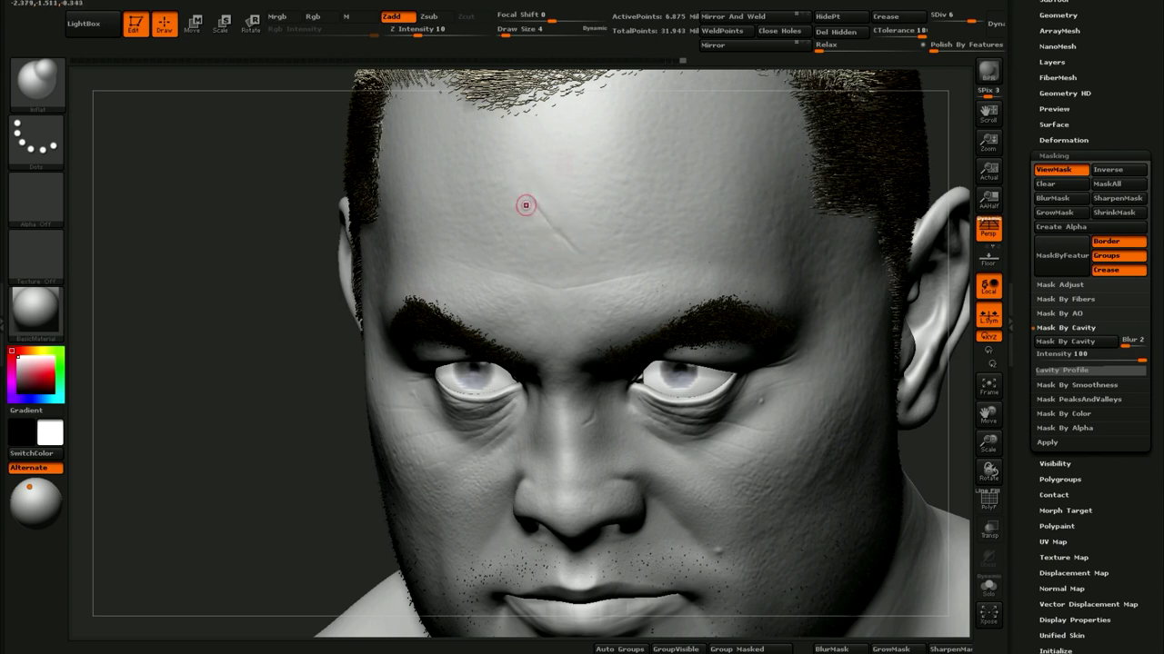
left_click_drag(587, 262, 533, 183)
scroll(1090, 273, "up", 5)
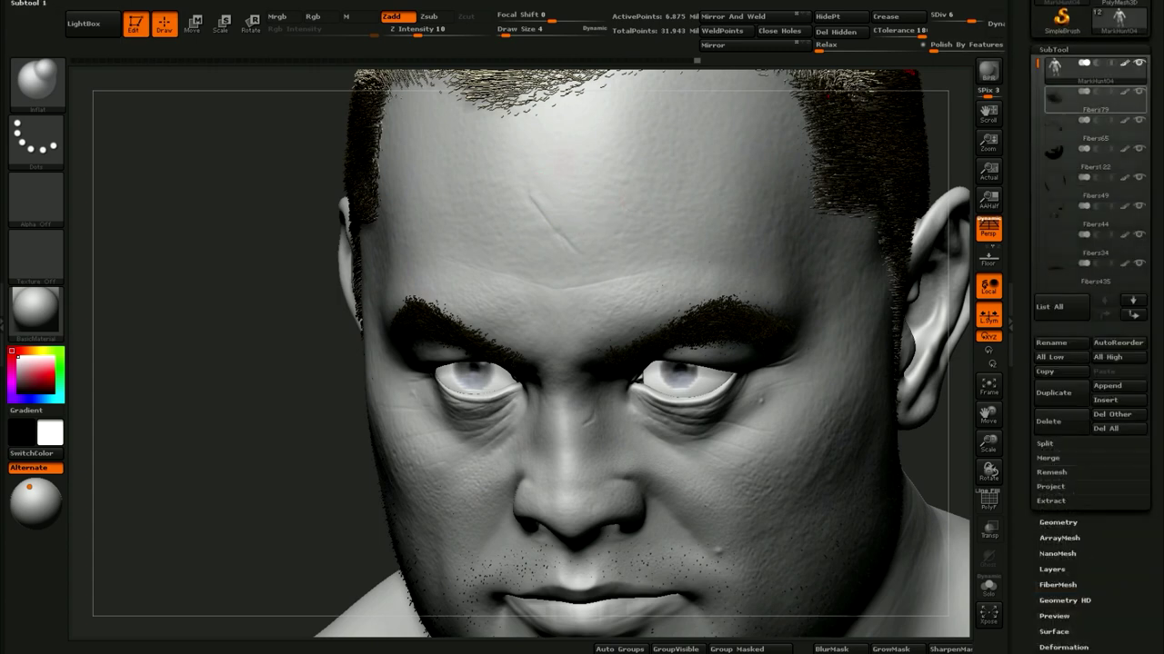
Hide and re-show the PM3D_Sphere3D1 eyeball subtool, then rotate to a frontal view
scroll(1090, 182, "down", 5)
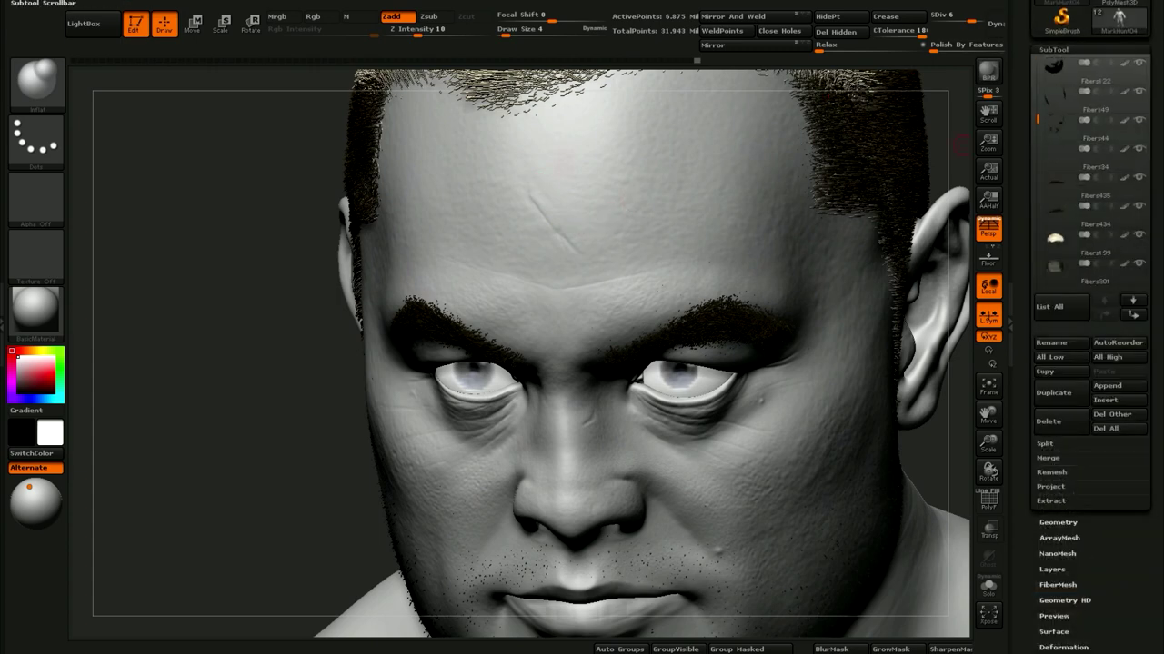
scroll(1090, 218, "down", 1)
left_click(1139, 205)
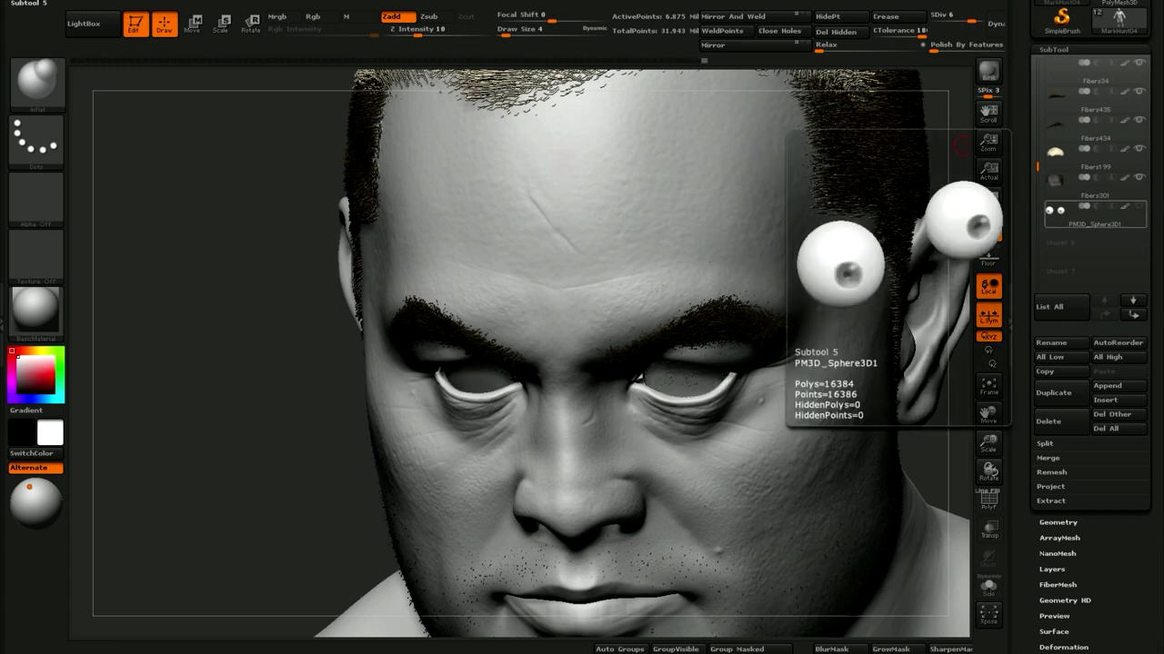
left_click(1139, 205)
scroll(1091, 163, "up", 5)
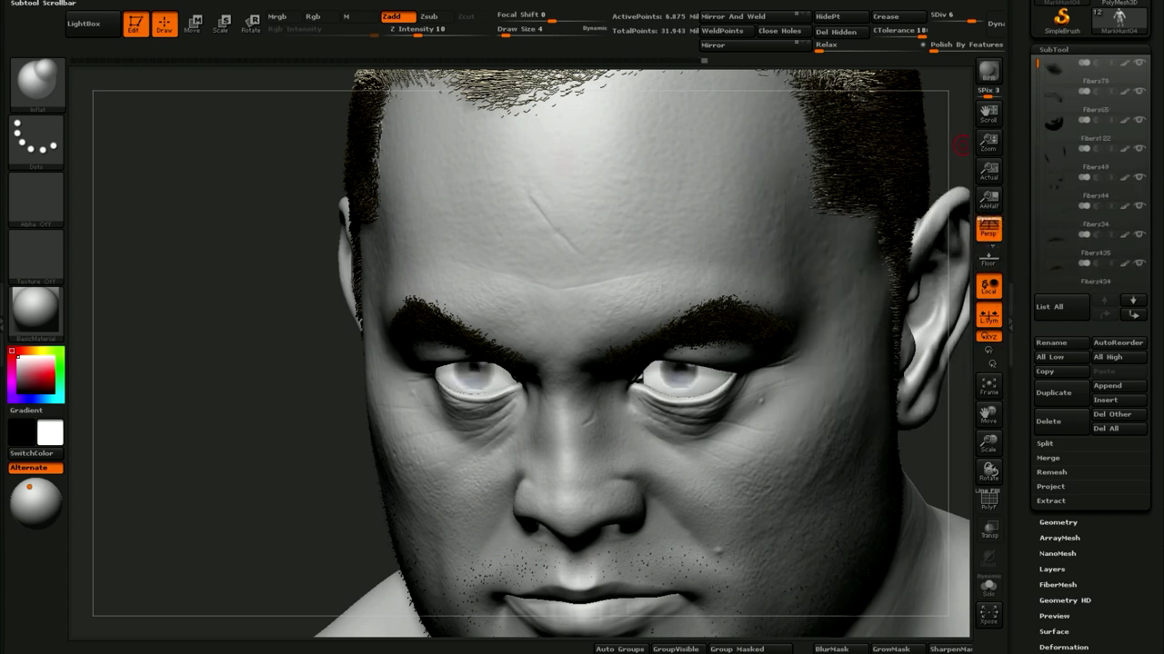
scroll(1091, 164, "up", 1)
left_click_drag(244, 177, 495, 177)
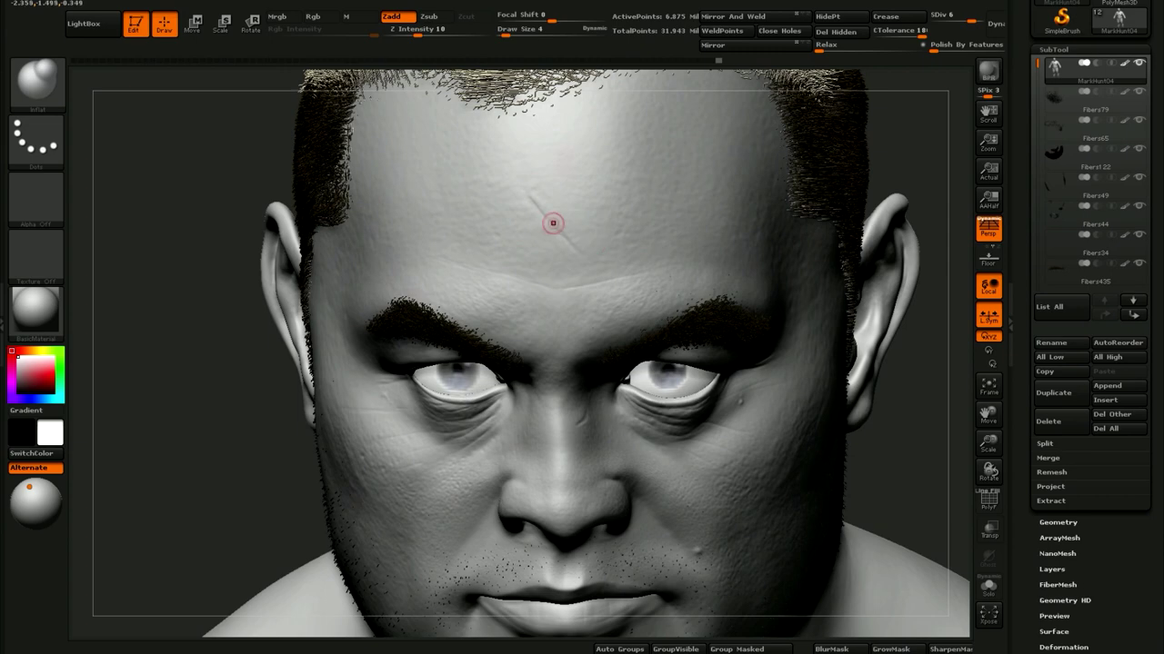
Try the Dam_Standard brush while orbiting around the chin, goatee and left ear
left_click(37, 80)
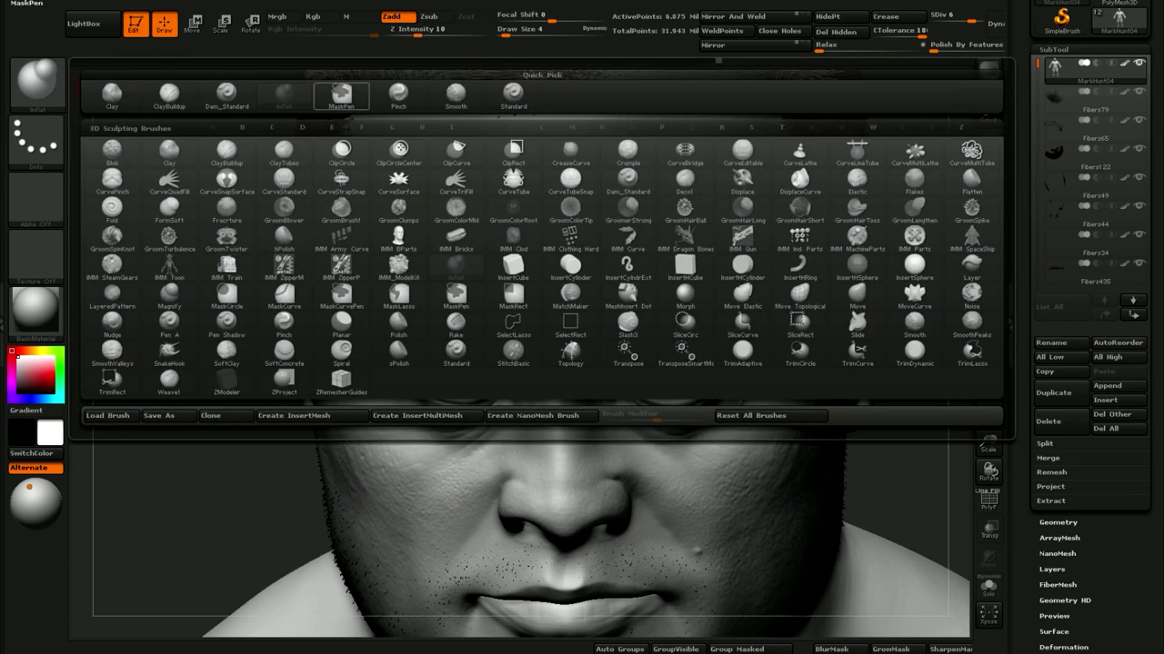
key("d")
key("s")
left_click_drag(211, 218, 682, 377)
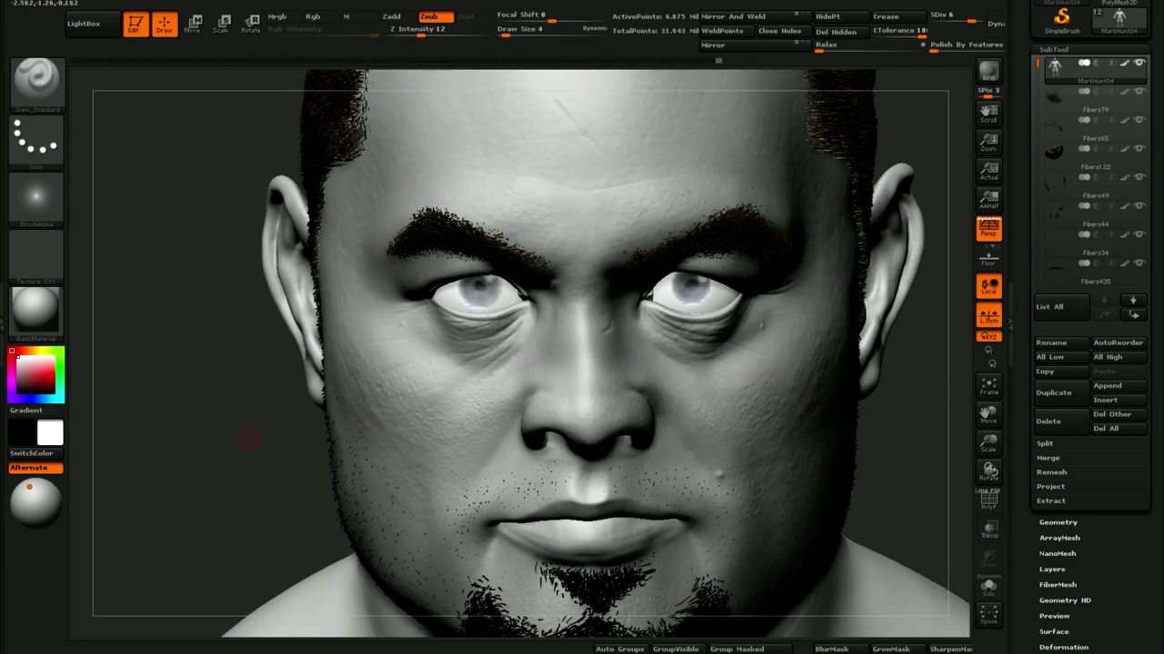
left_click_drag(250, 439, 575, 279)
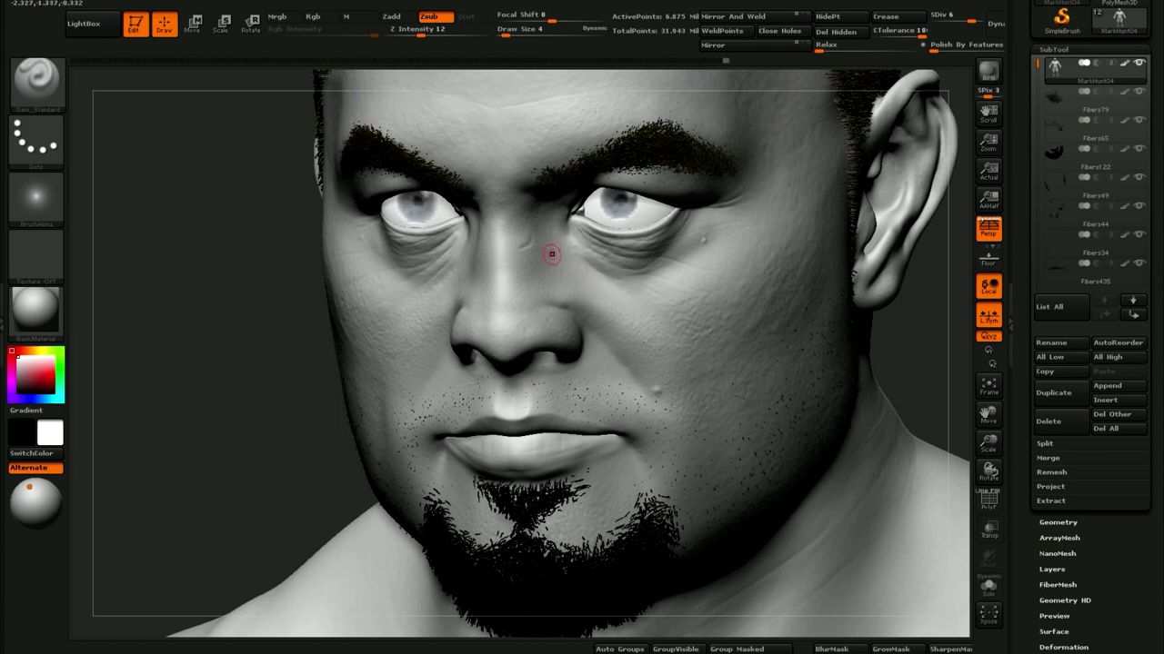
left_click_drag(292, 342, 489, 261)
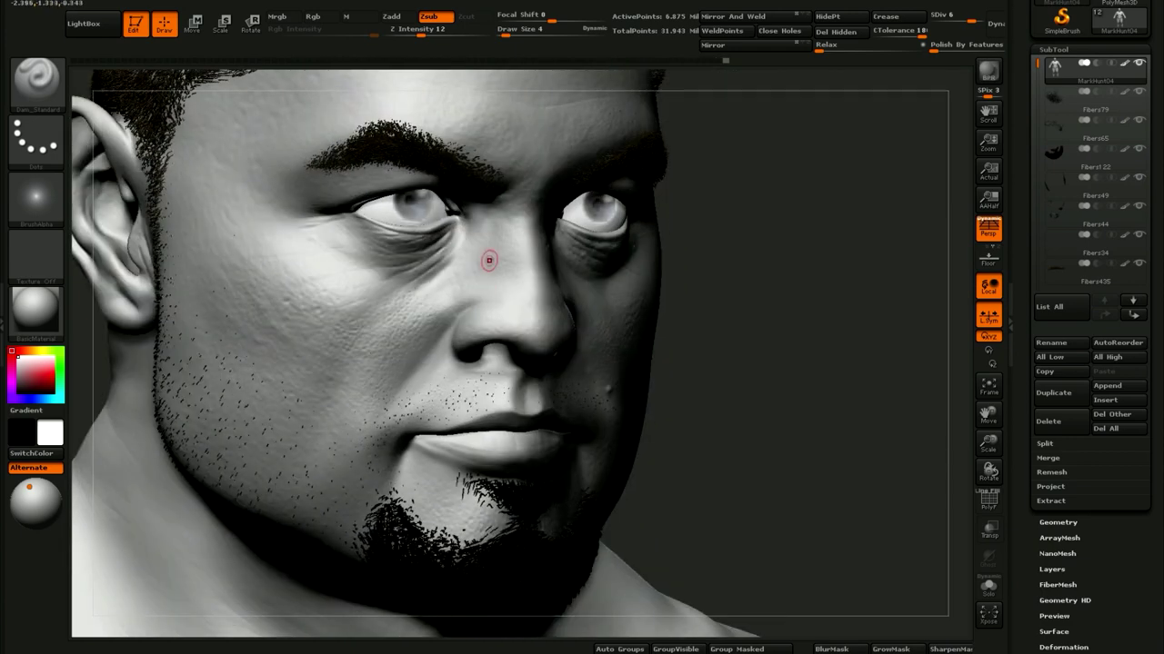
left_click_drag(909, 164, 805, 216)
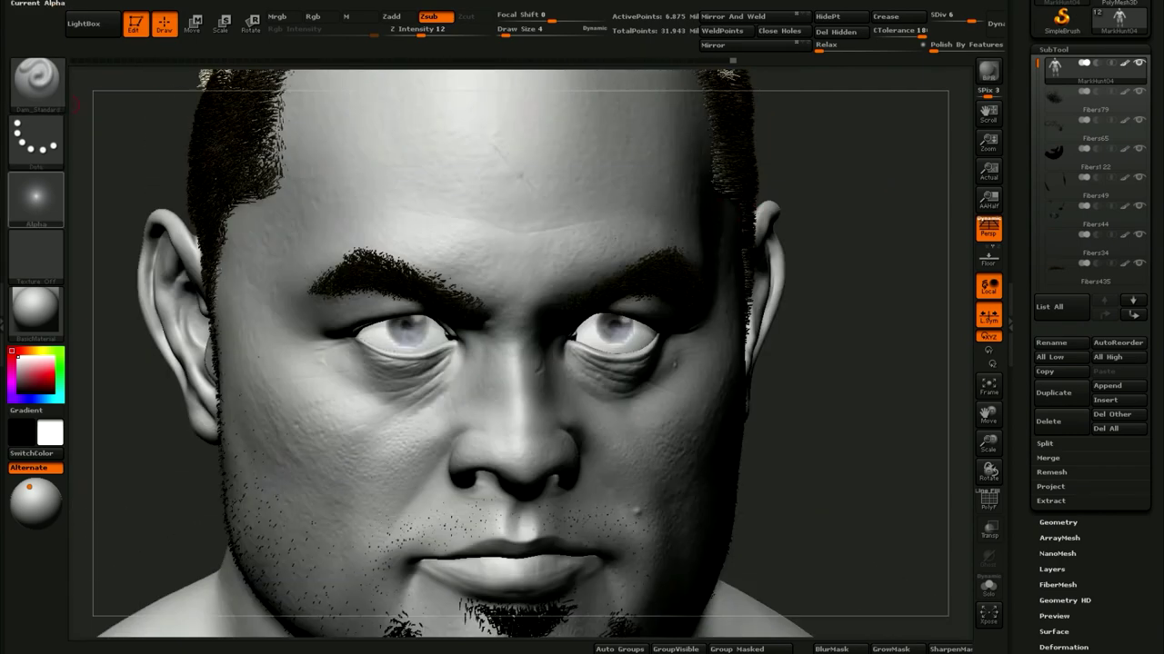
Select the Standard brush and load a porosity noise alpha
left_click(36, 82)
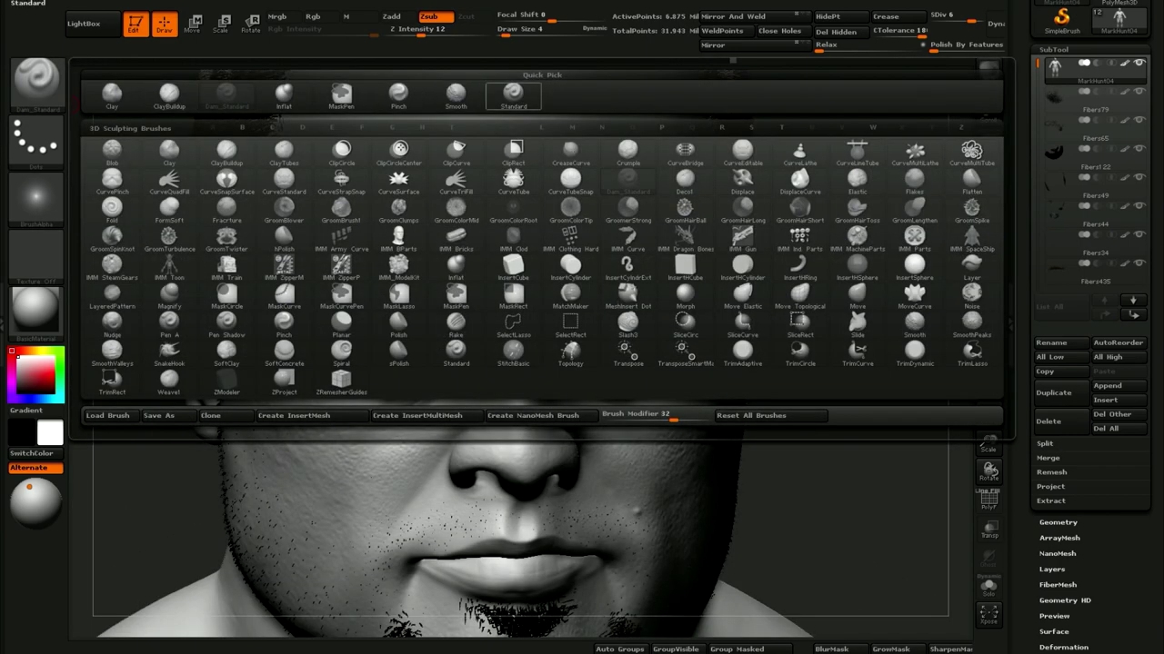
left_click(512, 94)
left_click(37, 200)
left_click(397, 371)
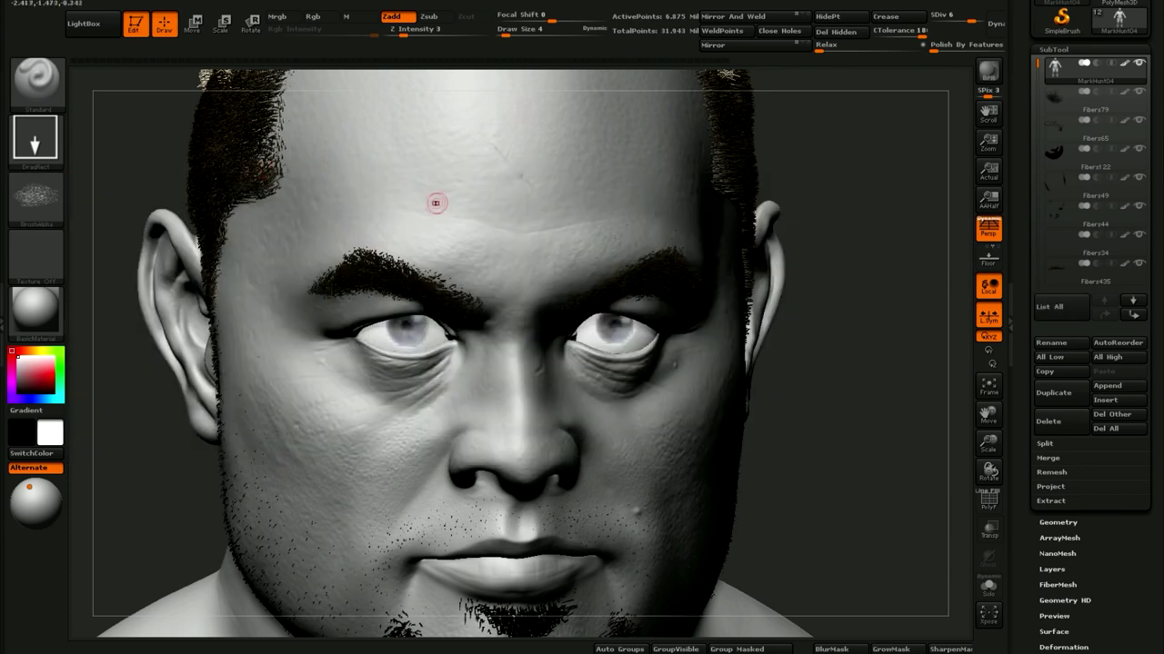
left_click(37, 200)
left_click(625, 208)
Inspect the forehead, lips and beard, then raise Z Intensity to 4
left_click_drag(847, 147, 845, 231, "alt")
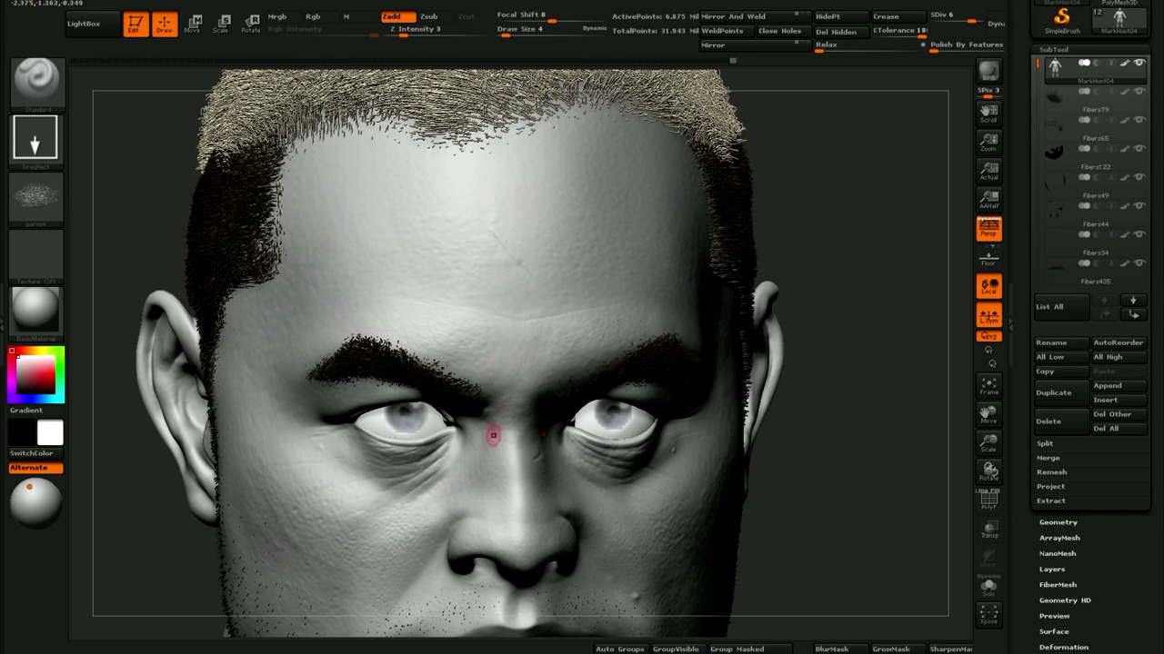
left_click_drag(818, 337, 472, 332)
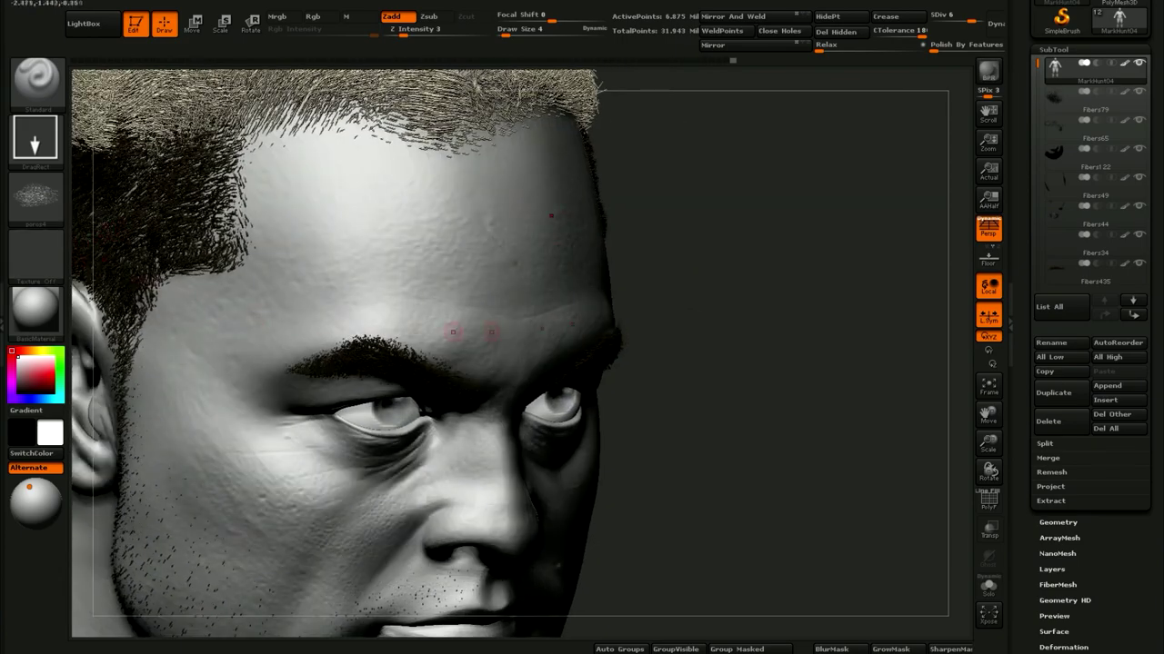
left_click_drag(737, 335, 845, 319)
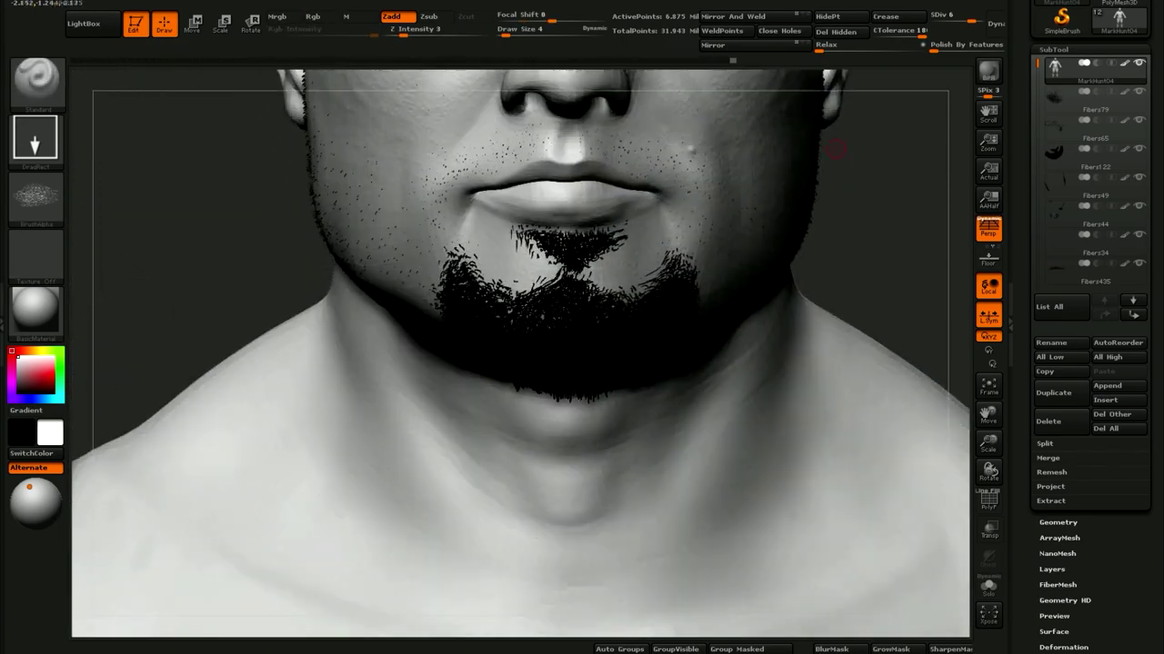
mouse_move(847, 323)
left_mouse_down("alt")
mouse_move(847, 182)
mouse_move(522, 255)
left_mouse_up("alt")
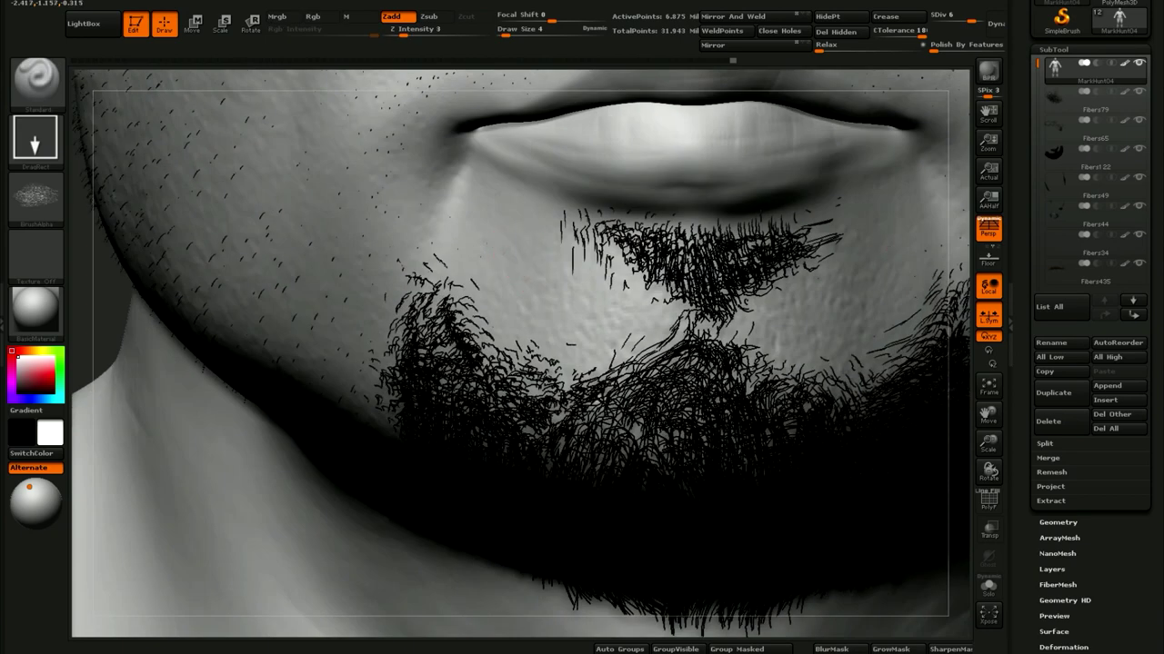
left_click_drag(558, 91, 576, 130)
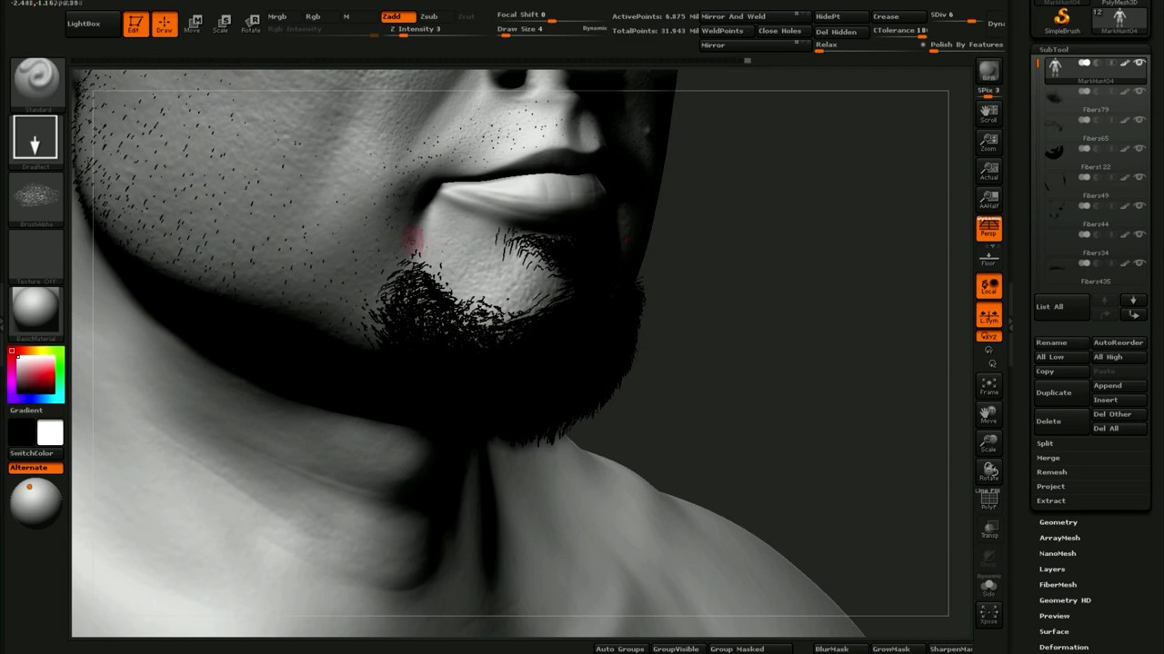
left_click_drag(770, 183, 464, 297)
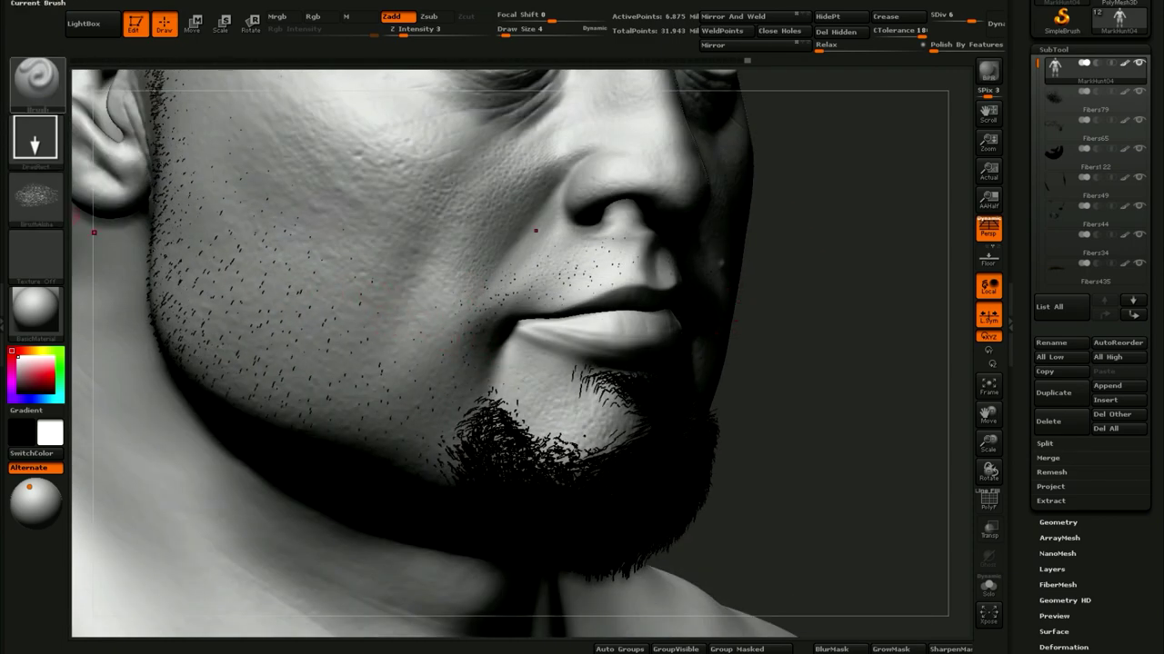
left_click_drag(402, 34, 407, 35)
left_click(35, 136)
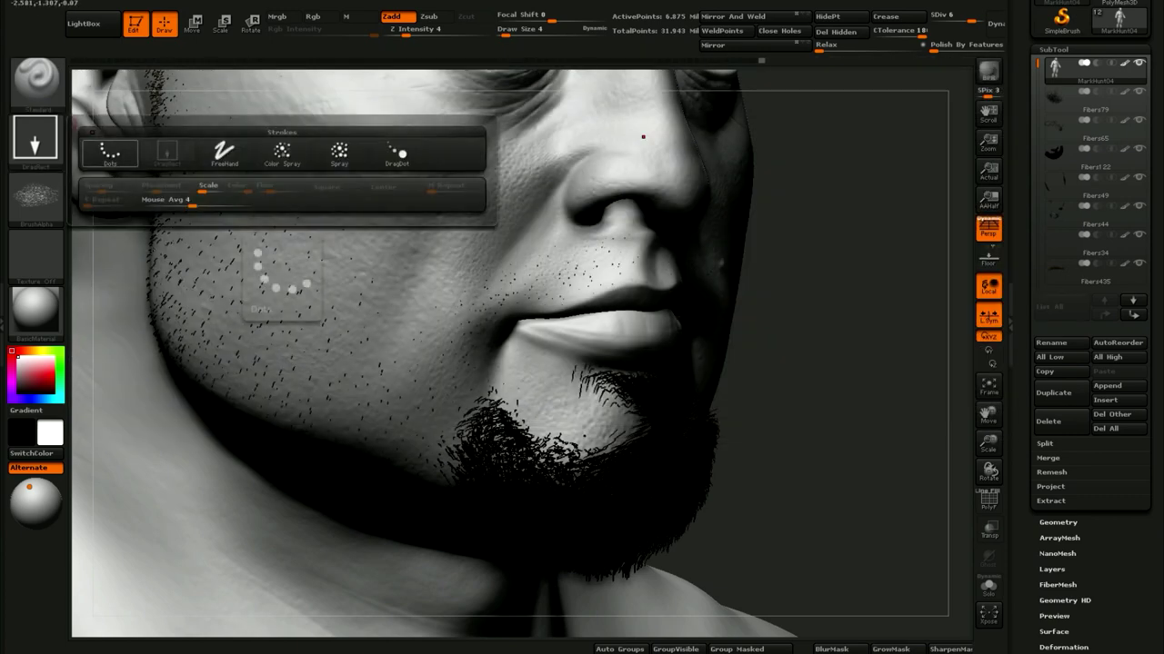
Set the brush stroke to Color Spray with the small-dot Alpha 47
left_click(110, 150)
left_click(35, 196)
left_click(100, 205)
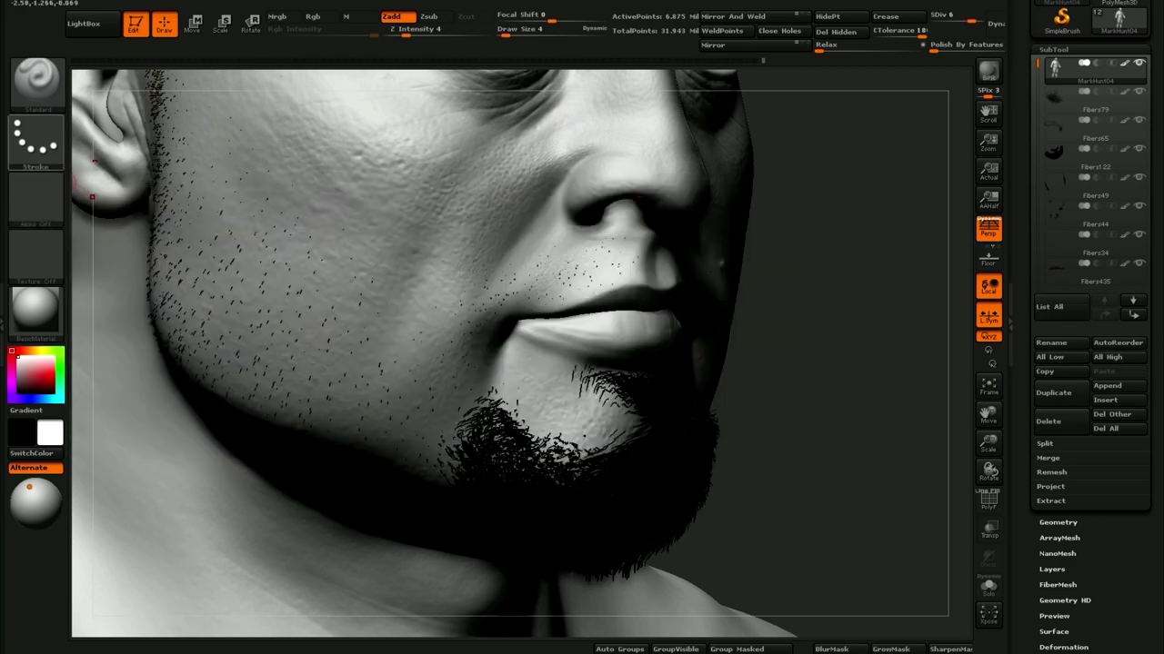
left_click(35, 136)
left_click(282, 152)
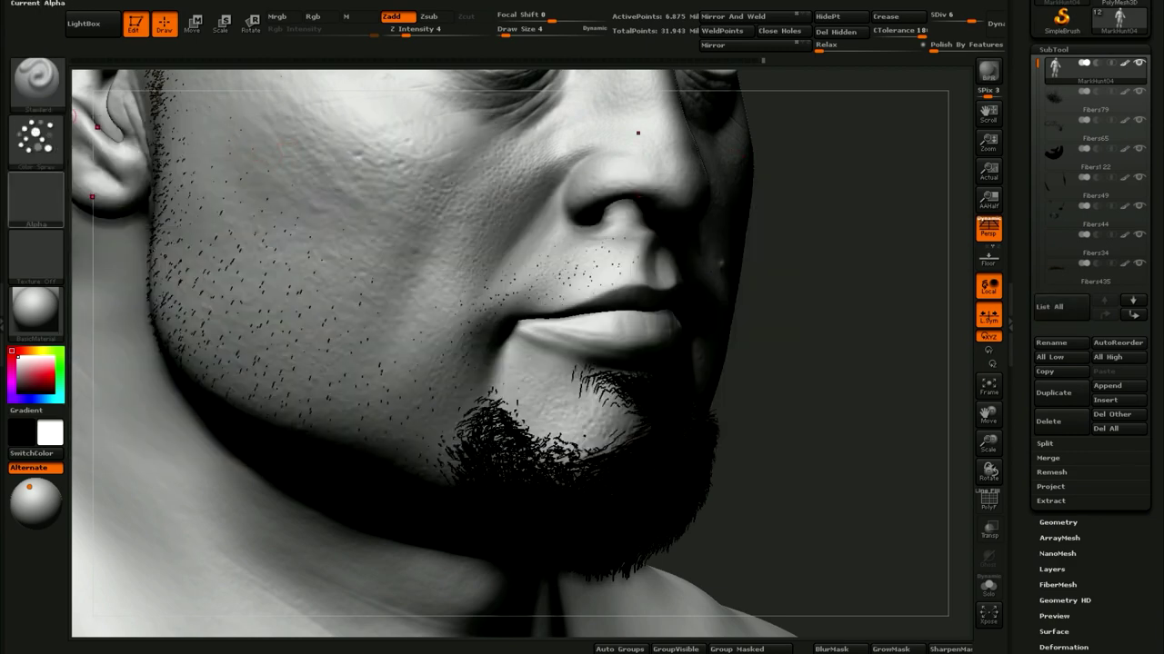
left_click(35, 195)
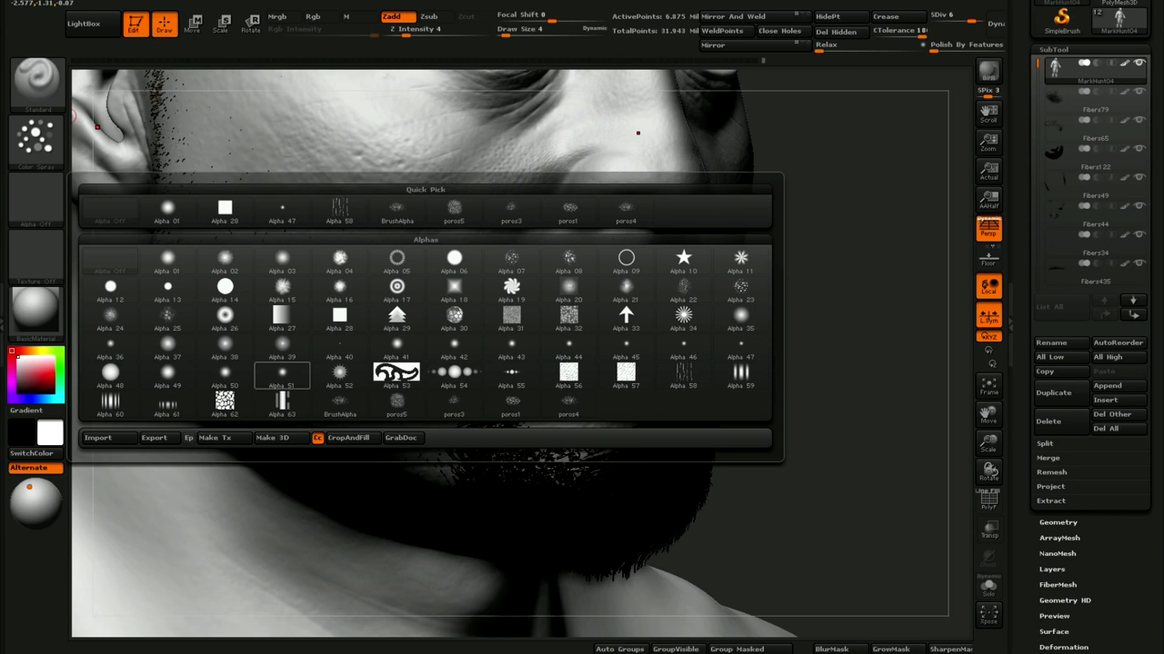
left_click(740, 345)
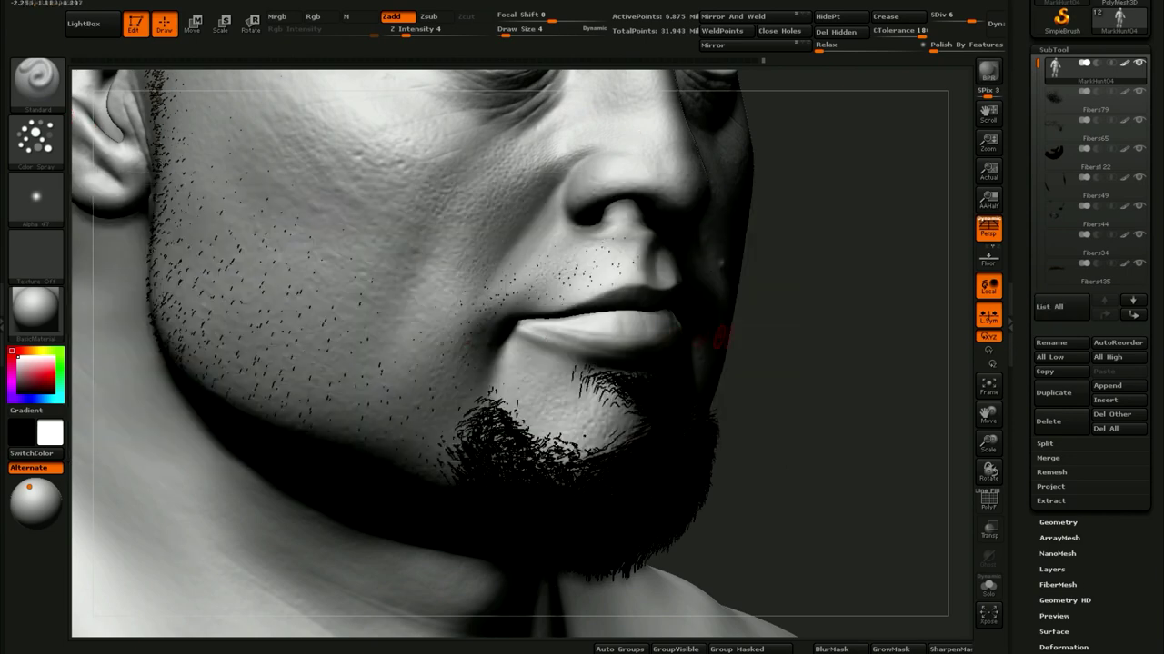
Set Draw Size 9 and Z Intensity 8, then orbit from cheek up to forehead
left_click_drag(835, 169, 382, 238)
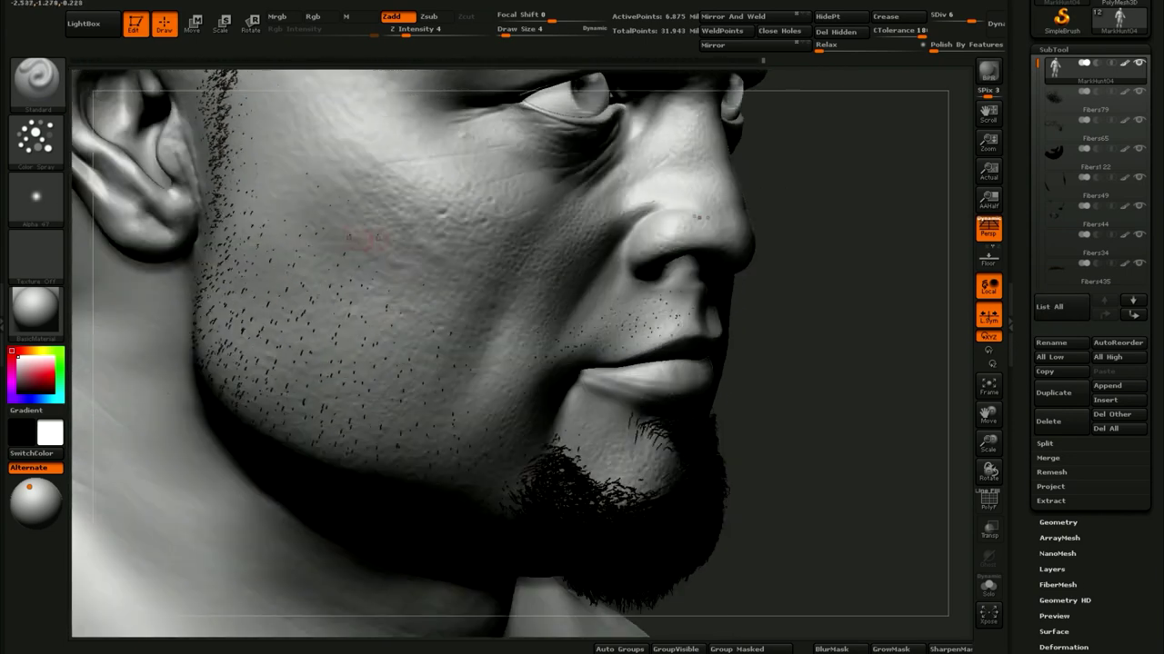
key("space")
left_click_drag(257, 243, 236, 243)
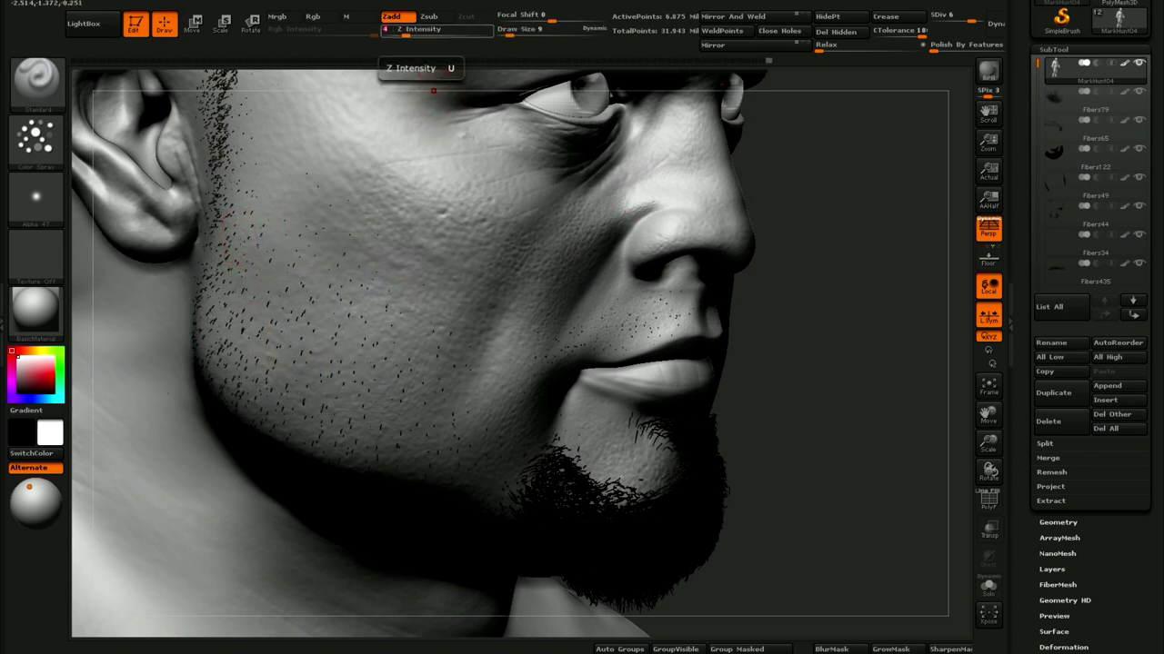
left_click_drag(405, 29, 410, 29)
key("u")
left_click_drag(419, 71, 445, 69)
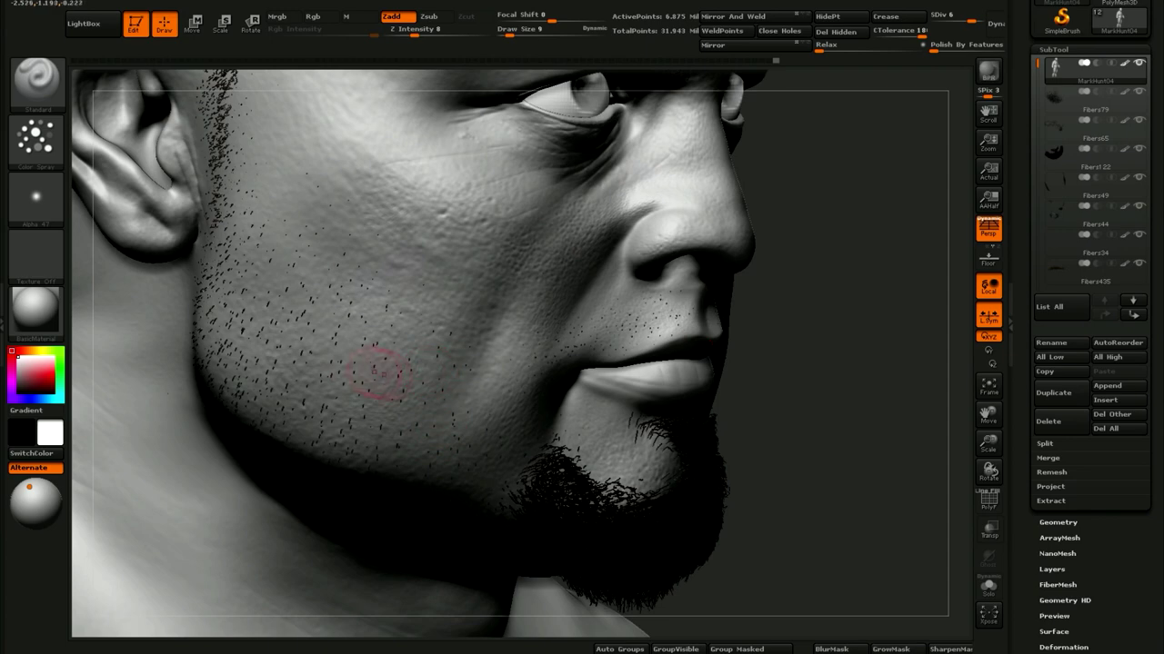
left_click_drag(845, 363, 482, 338)
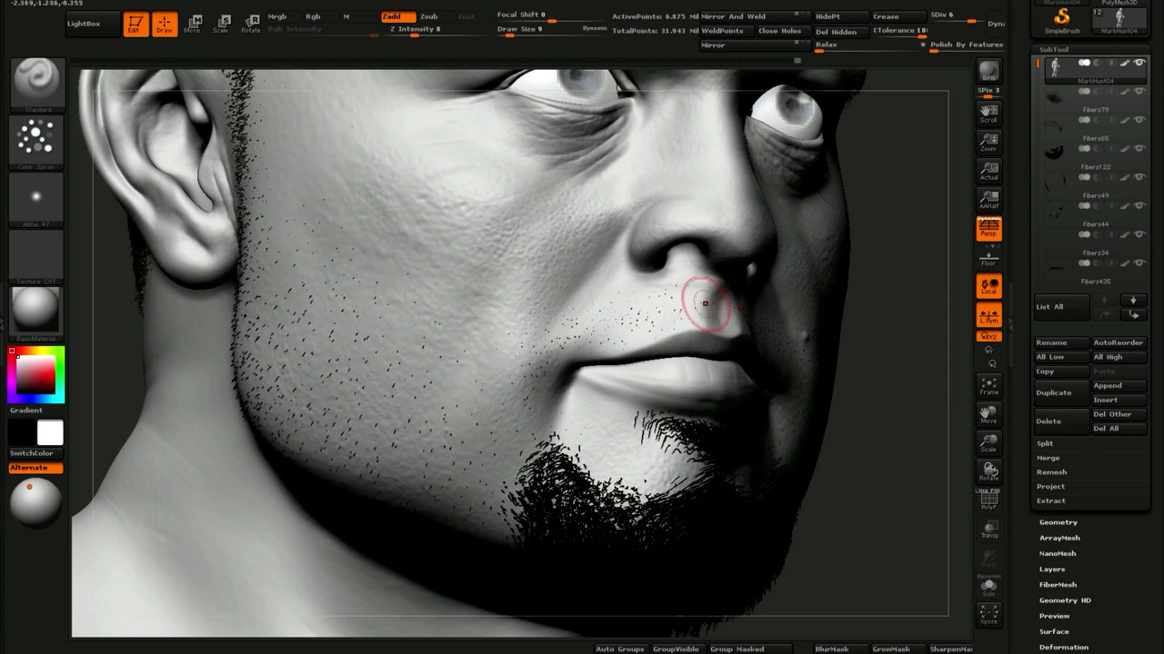
left_click_drag(896, 266, 700, 311)
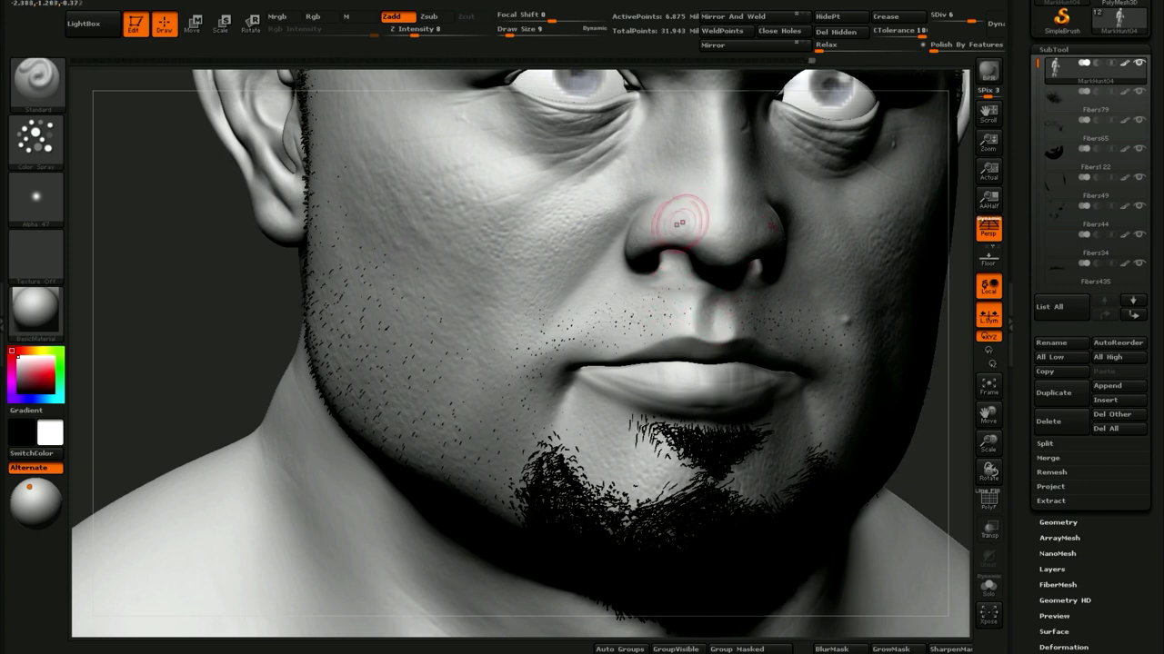
left_click_drag(945, 117, 855, 159)
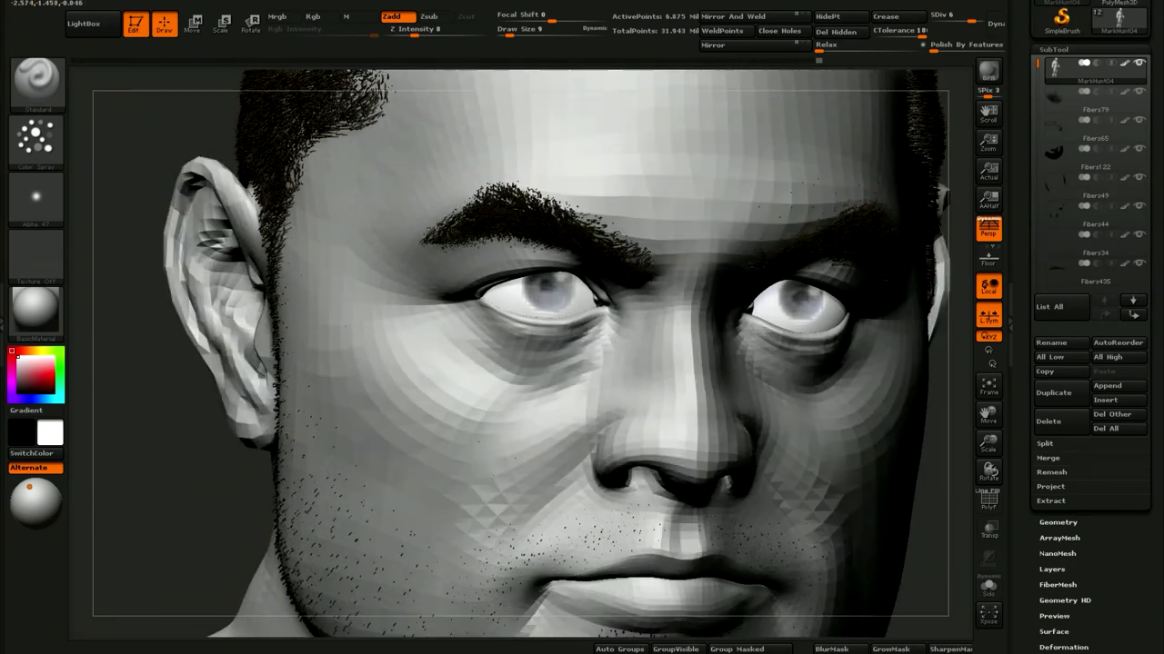
left_click_drag(305, 132, 305, 327)
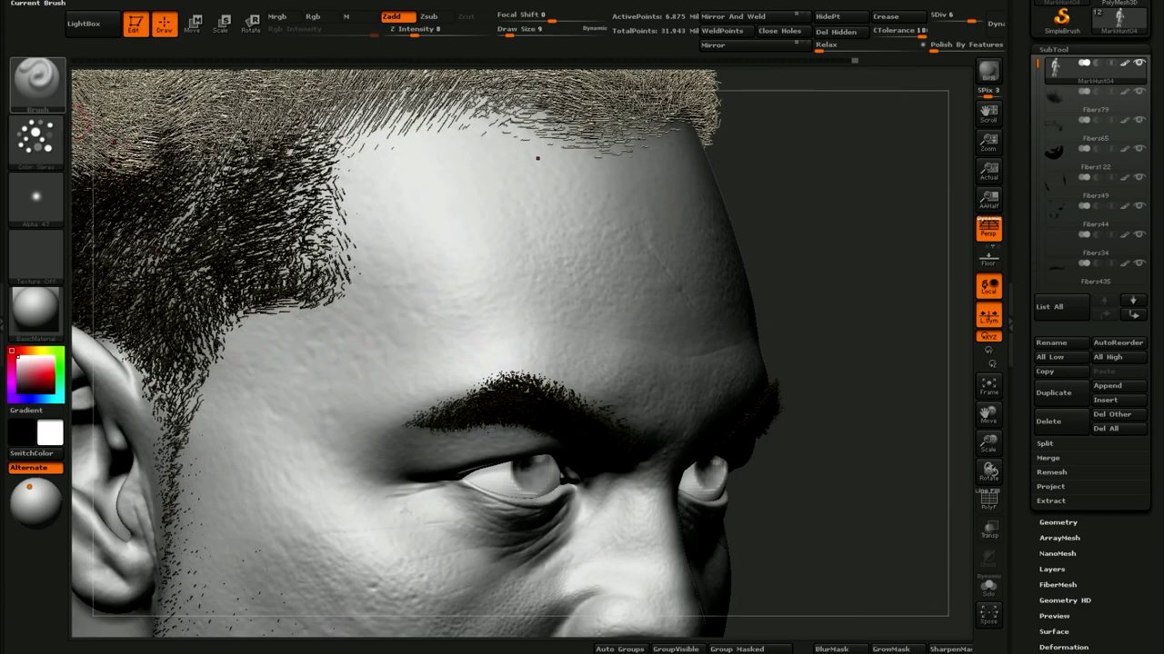
Give the Standard brush a DragRect stroke with the poros1 pore alpha
key("2")
key("Escape")
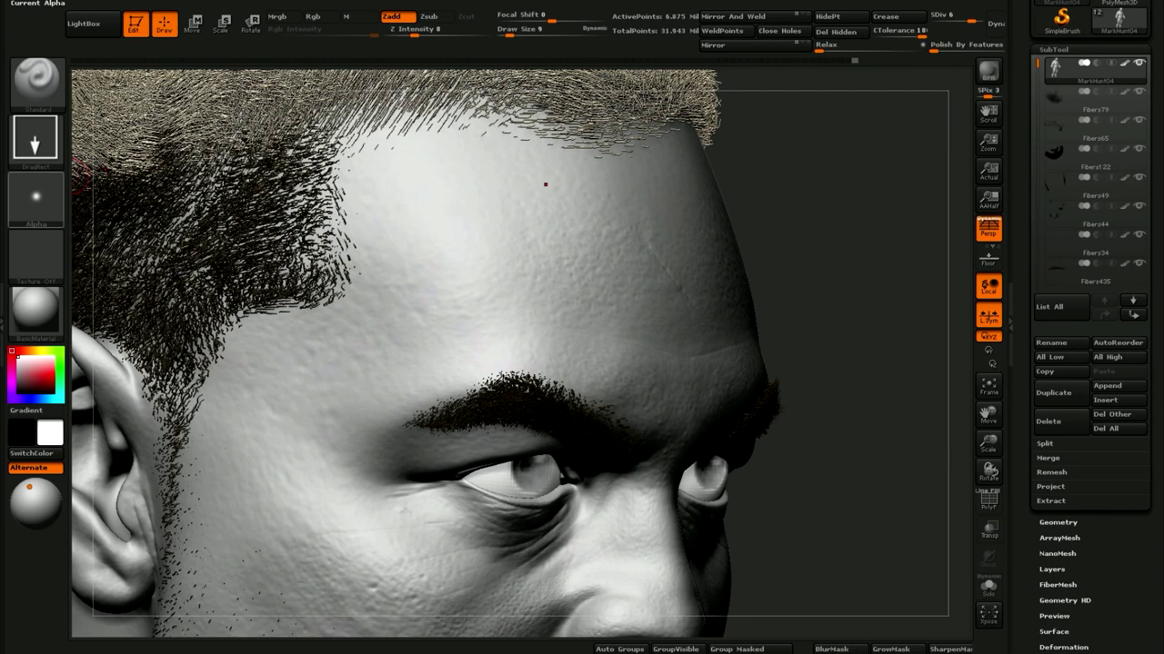
key("2")
key("d")
key("b")
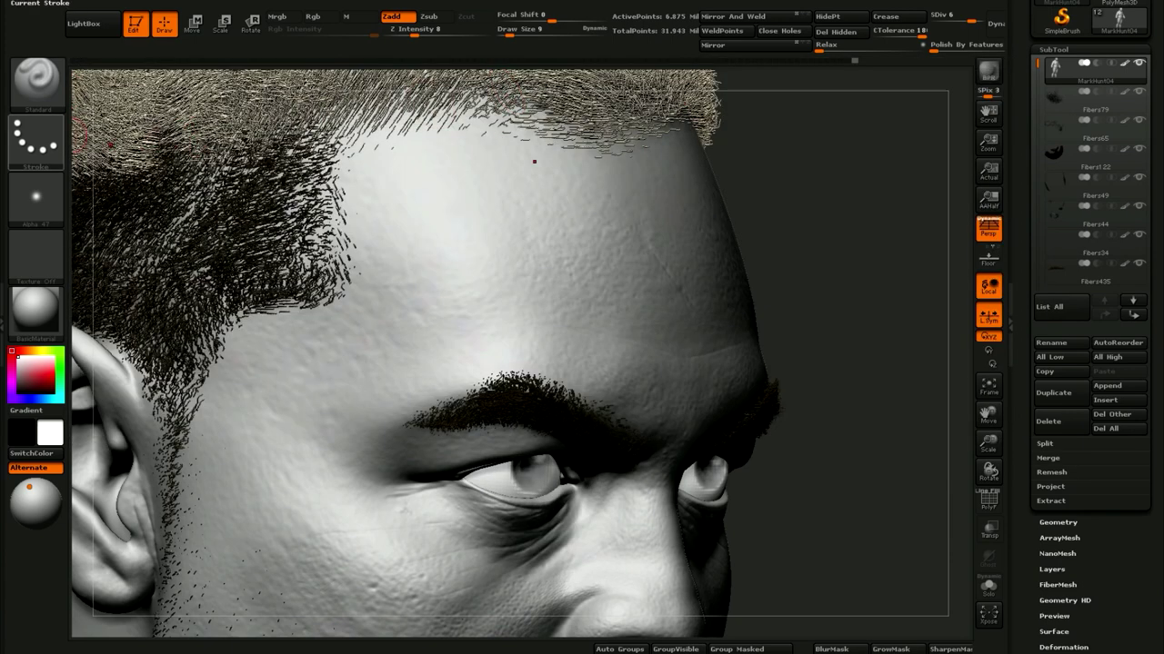
left_click(37, 195)
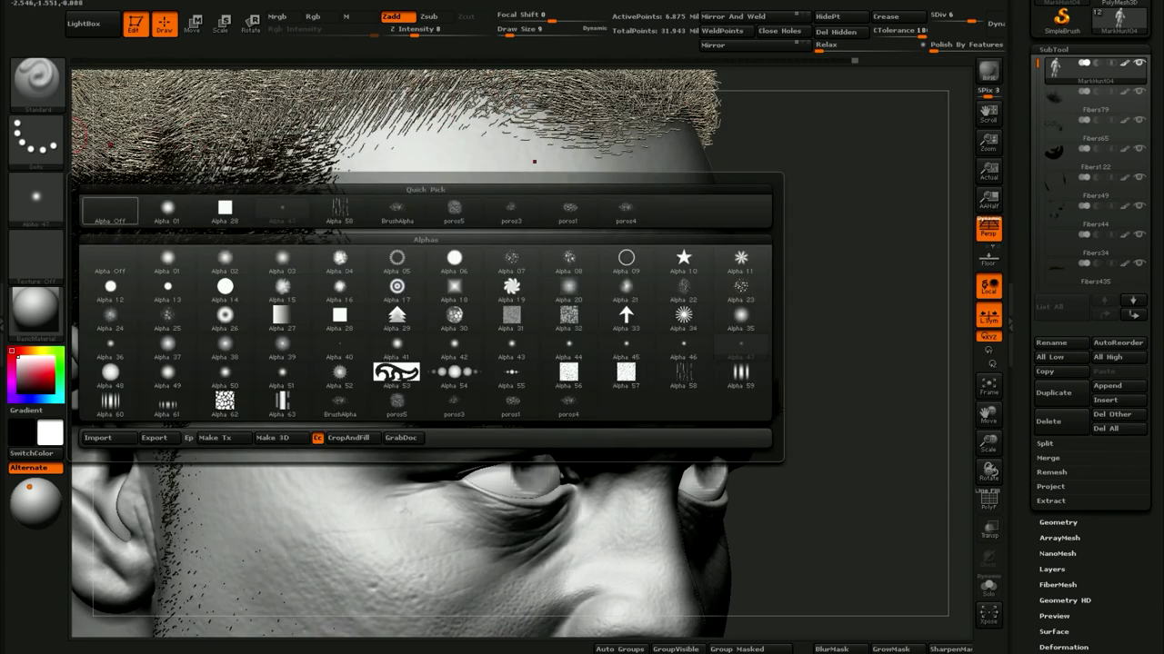
left_click(109, 211)
left_click(36, 136)
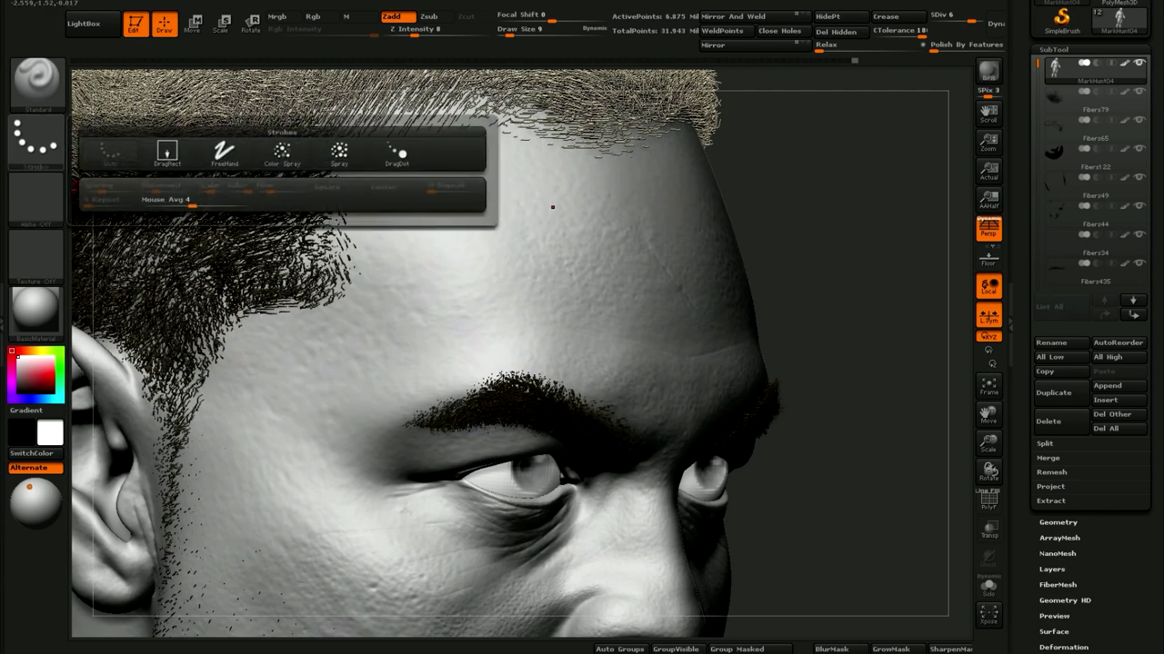
left_click(169, 151)
left_click(36, 195)
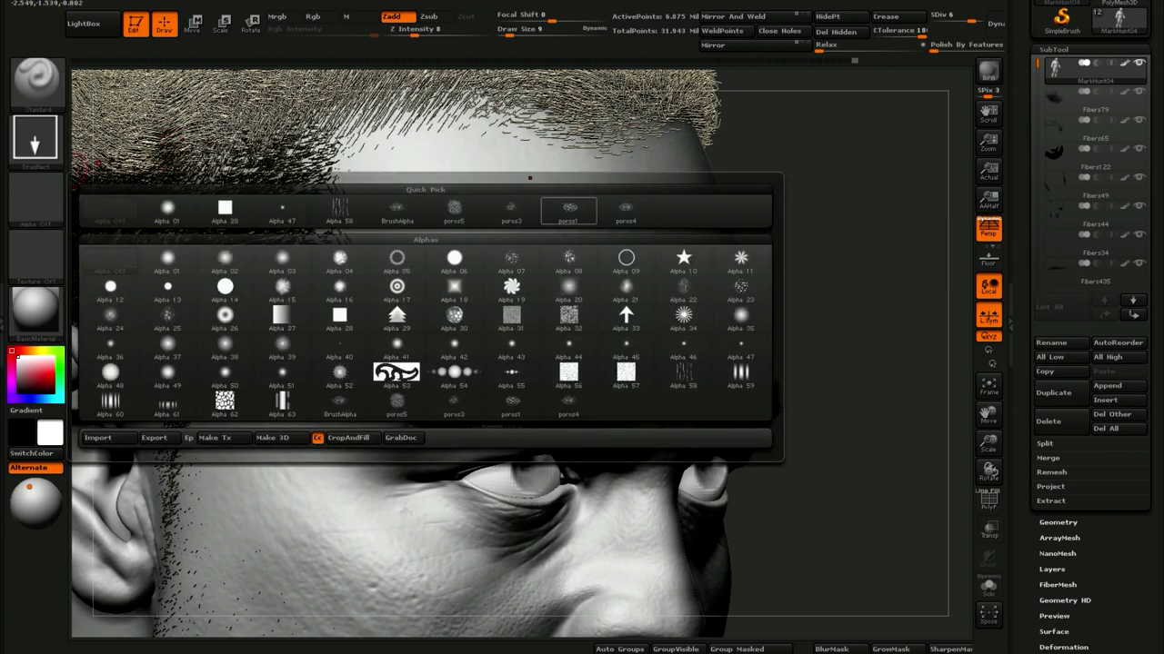
left_click(569, 208)
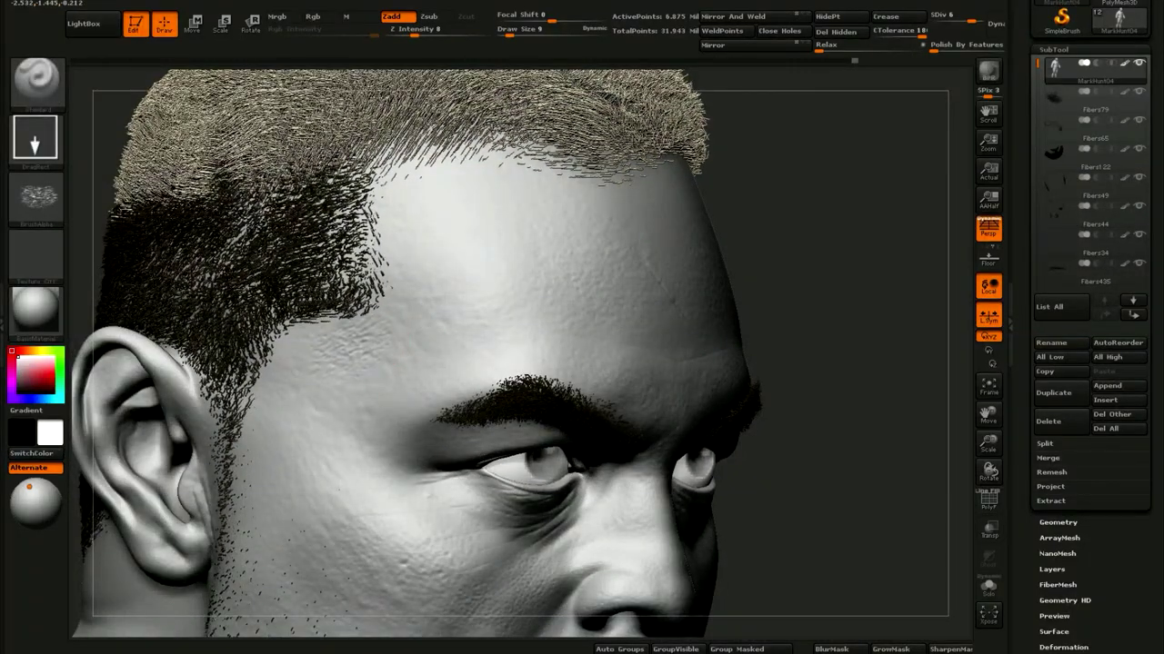
Enter Z Intensity 4, swap the alpha to poros3, and view the top of the head
key("ctrl")
left_click(404, 29)
type("4")
key("Return")
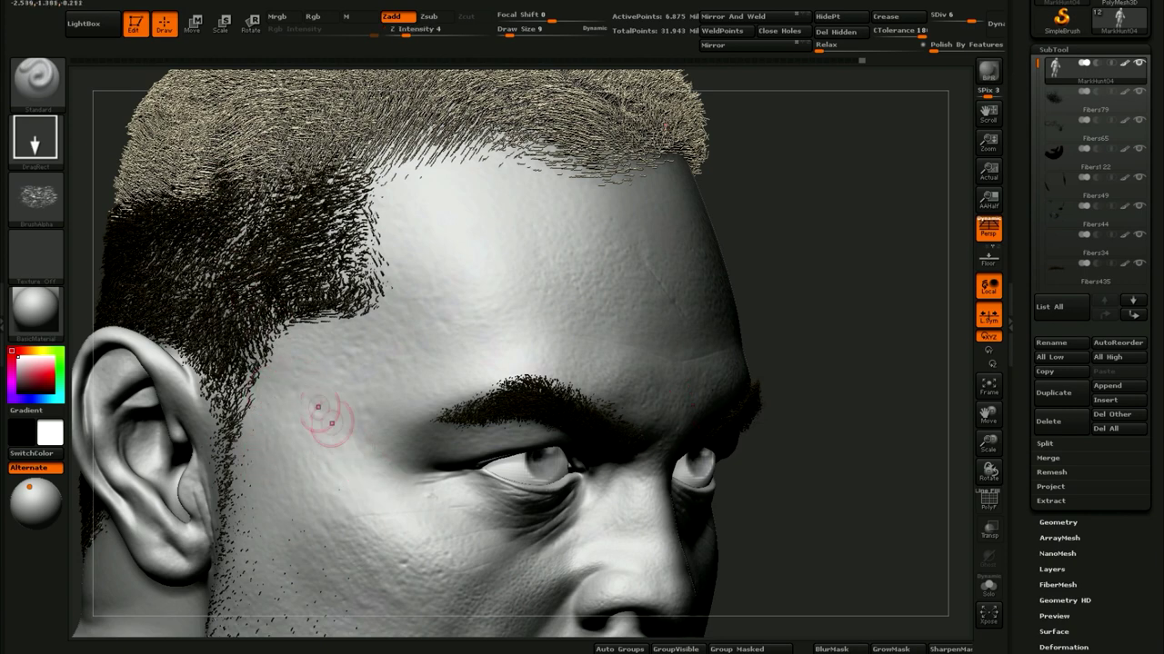
left_click(37, 196)
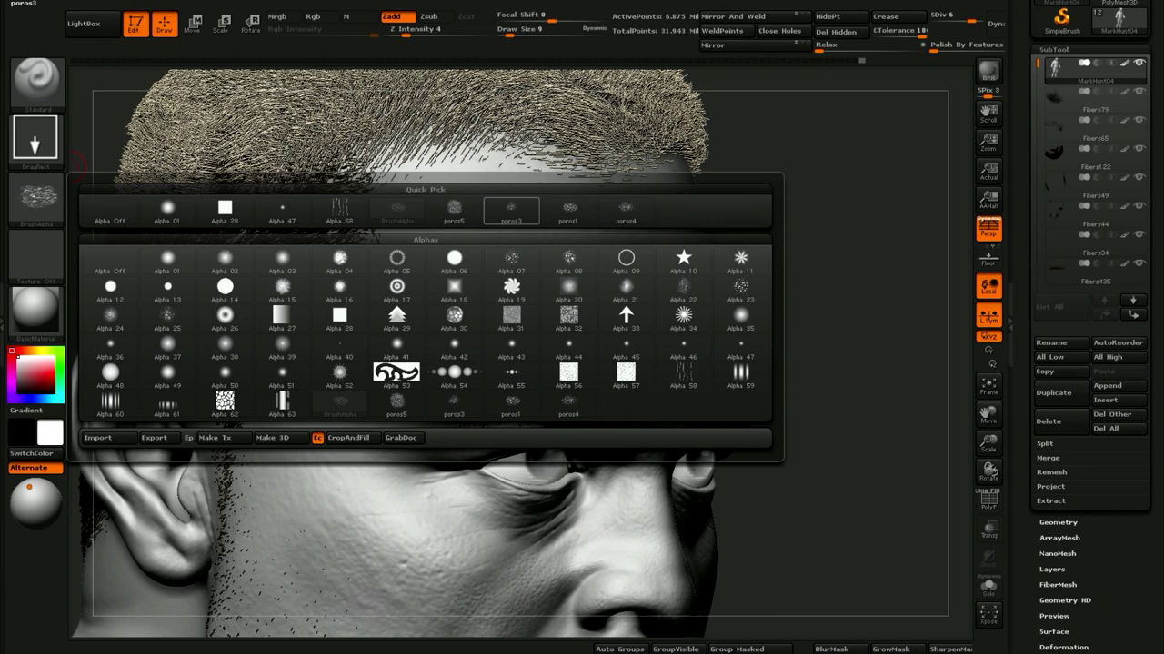
left_click(453, 403)
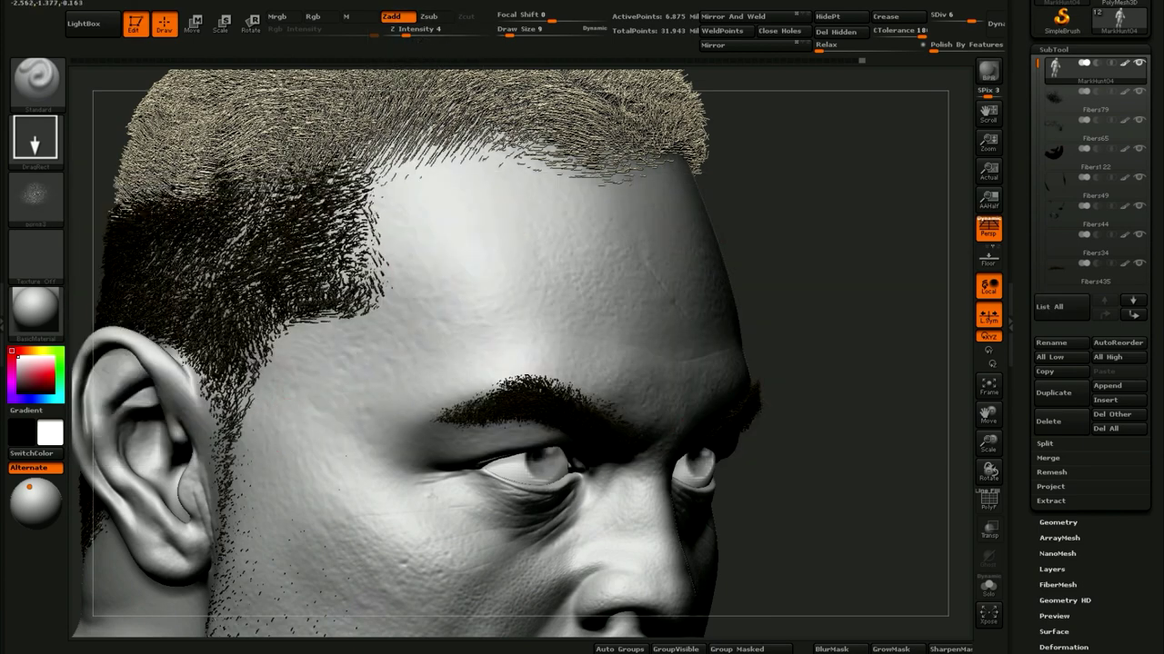
key("shift")
right_click_drag(398, 304, 481, 227)
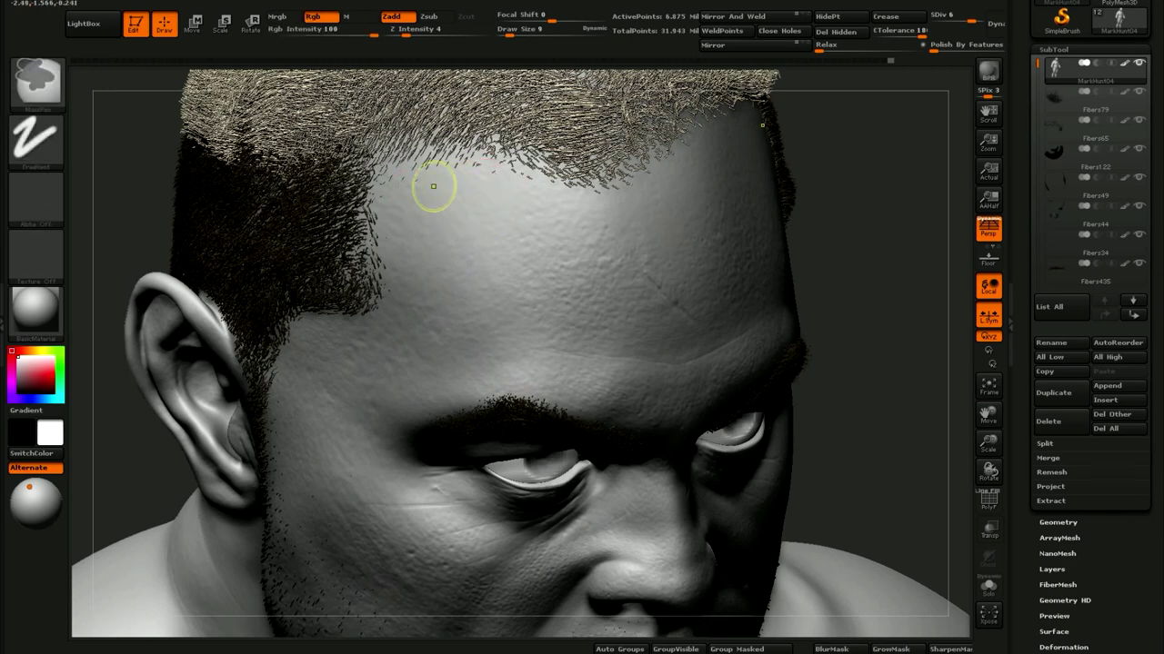
Switch the brush back to a Color Spray stroke with Alpha 47
left_click(35, 138)
left_click(109, 155)
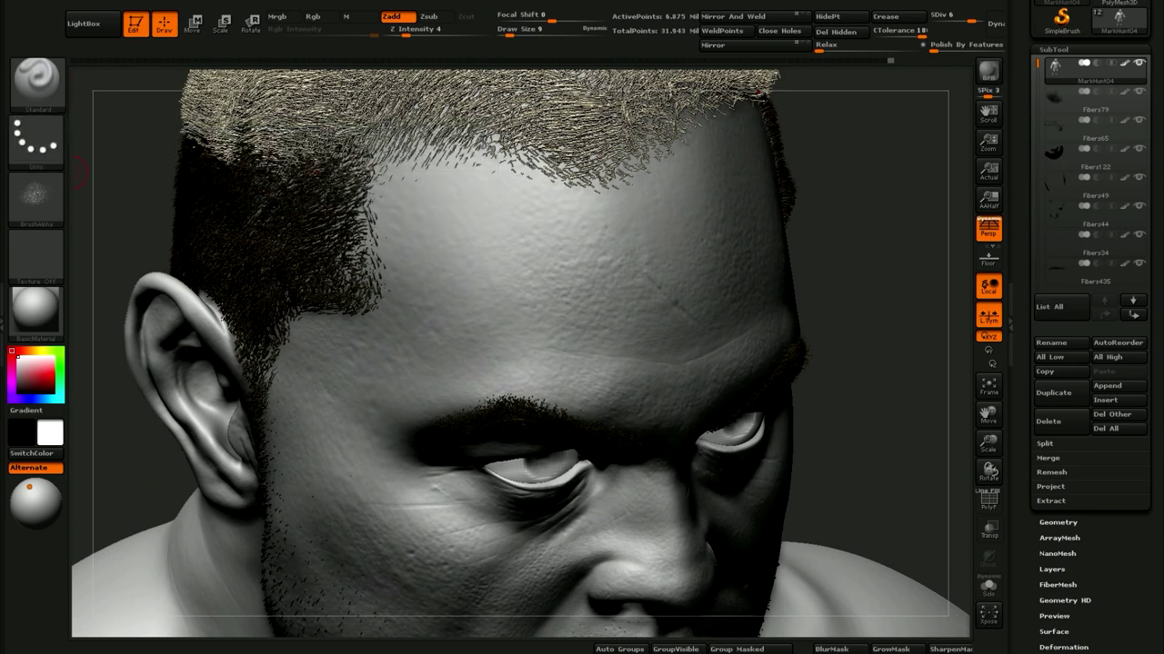
left_click(34, 199)
left_click(281, 209)
left_click(34, 139)
left_click(394, 151)
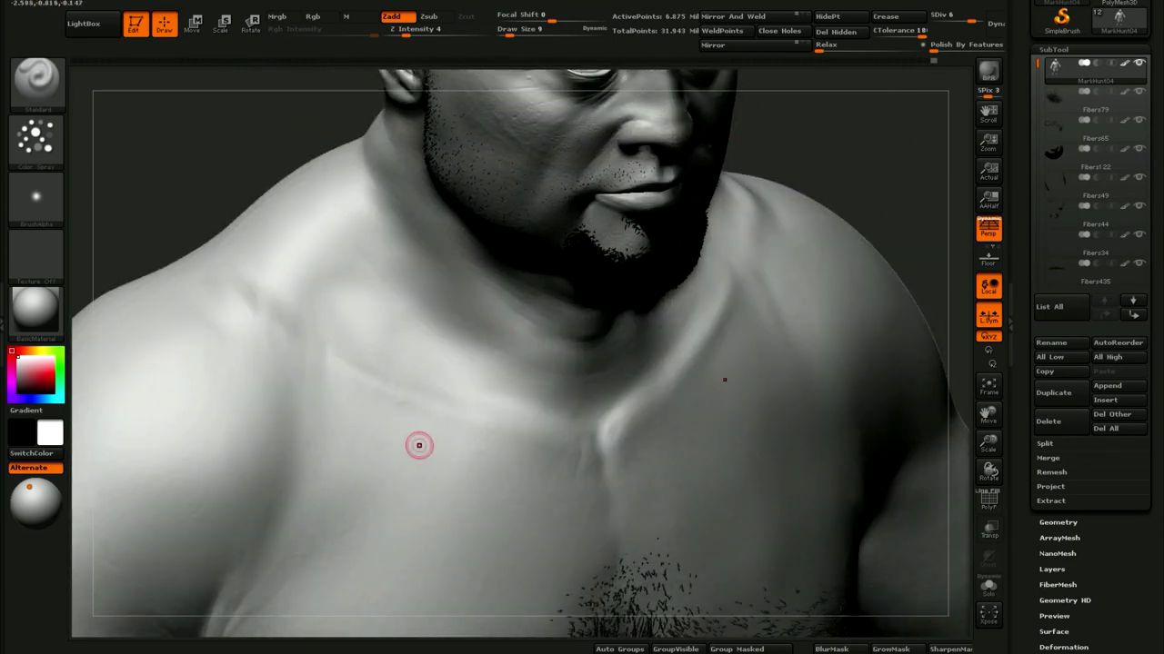
Raise Draw Size to 24, orbit over the chest, then lower it to 19
key("space")
left_click_drag(425, 446, 431, 446)
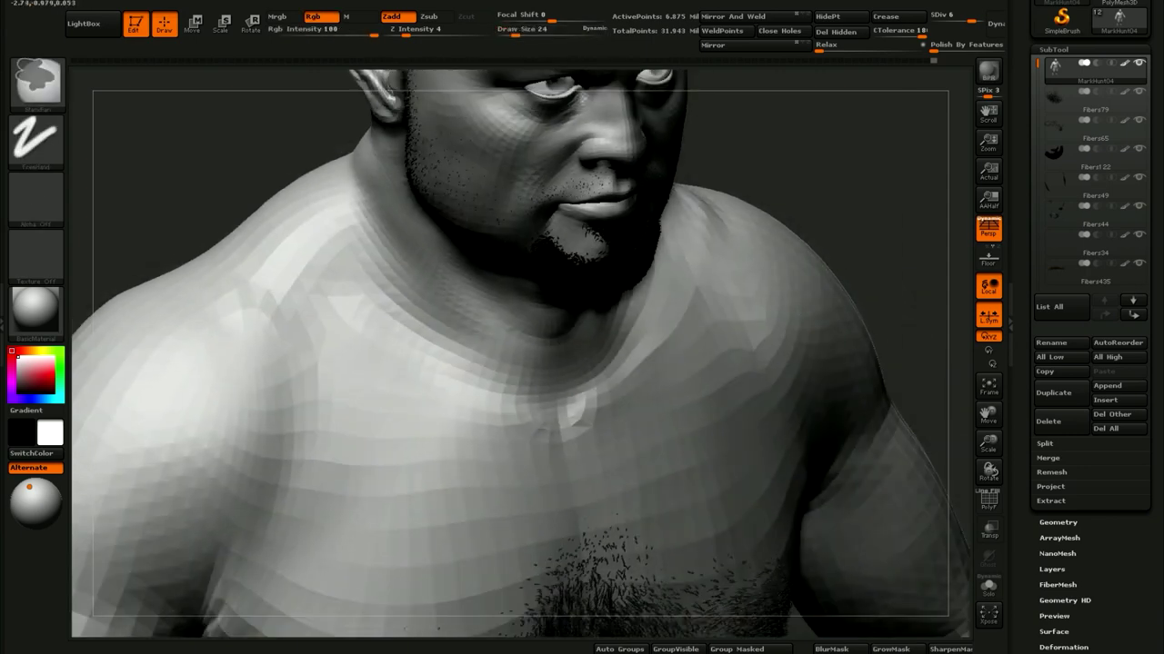
left_click_drag(136, 182, 346, 252)
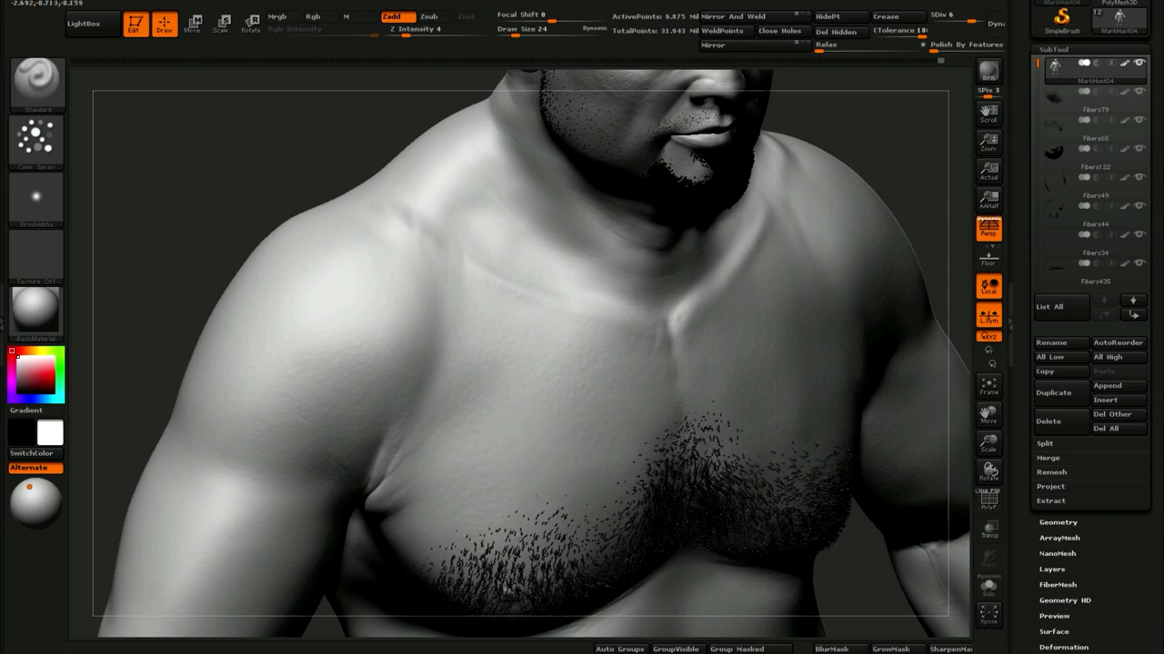
left_click_drag(954, 150, 852, 208)
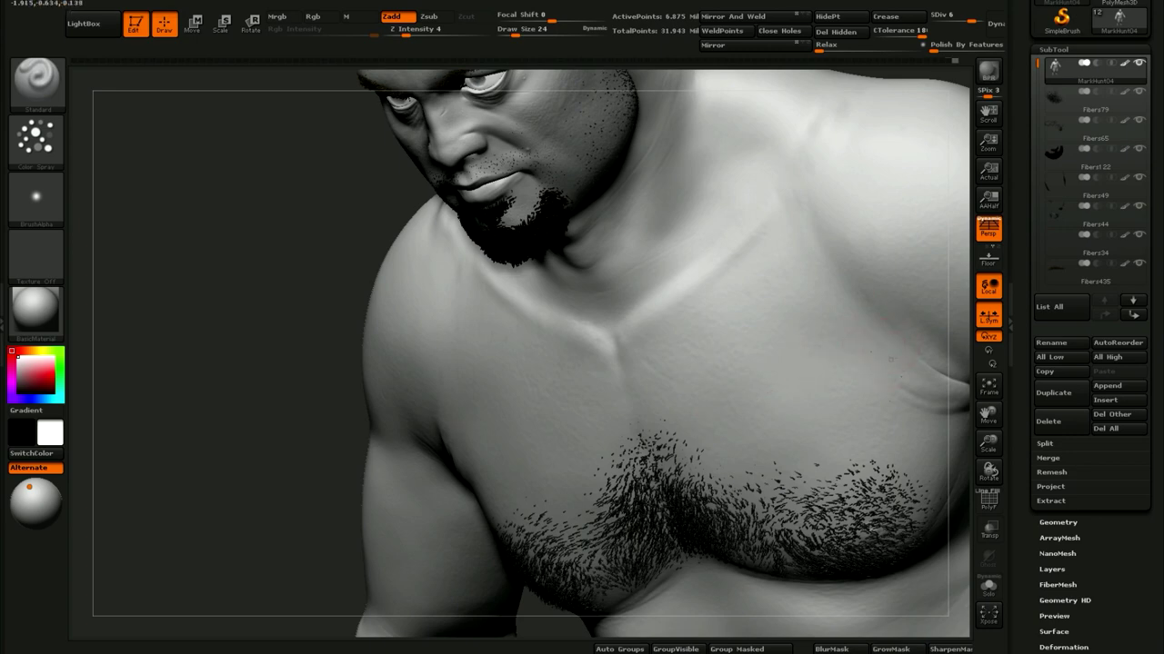
left_click_drag(691, 345, 553, 275)
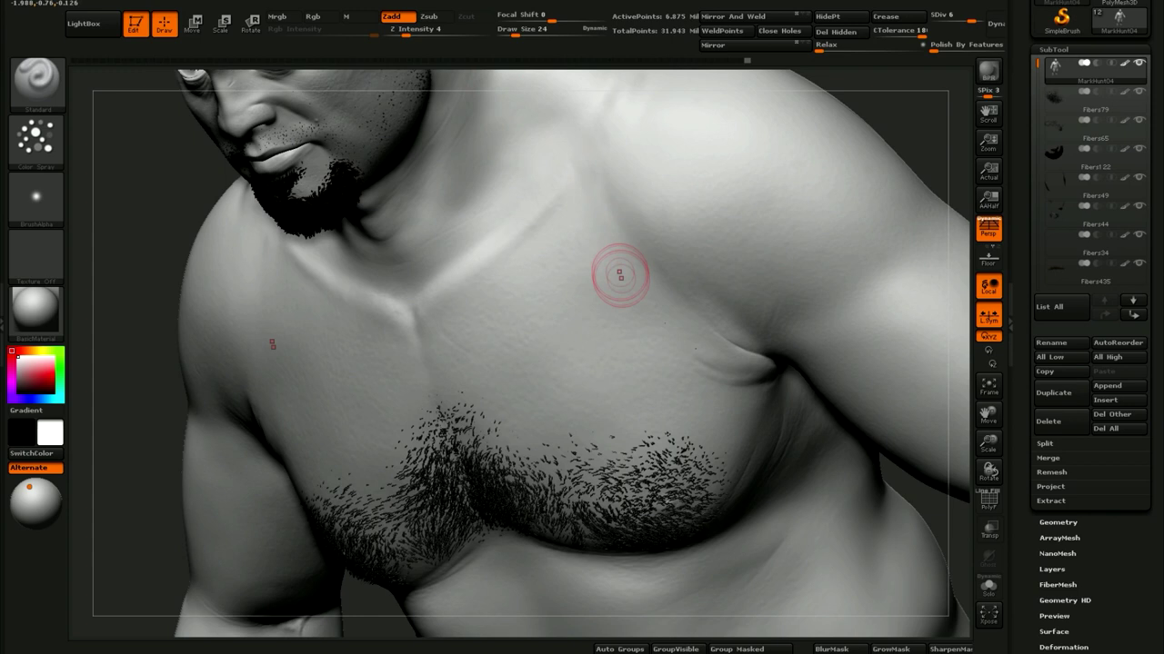
key("space")
left_click_drag(616, 291, 614, 302)
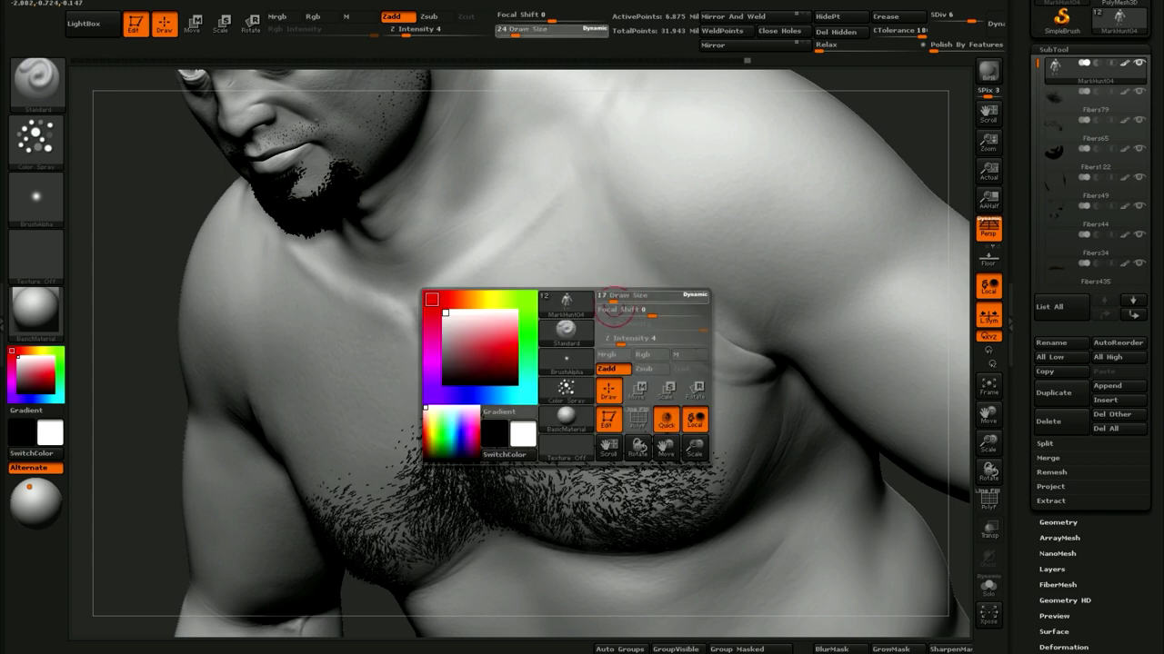
key("space")
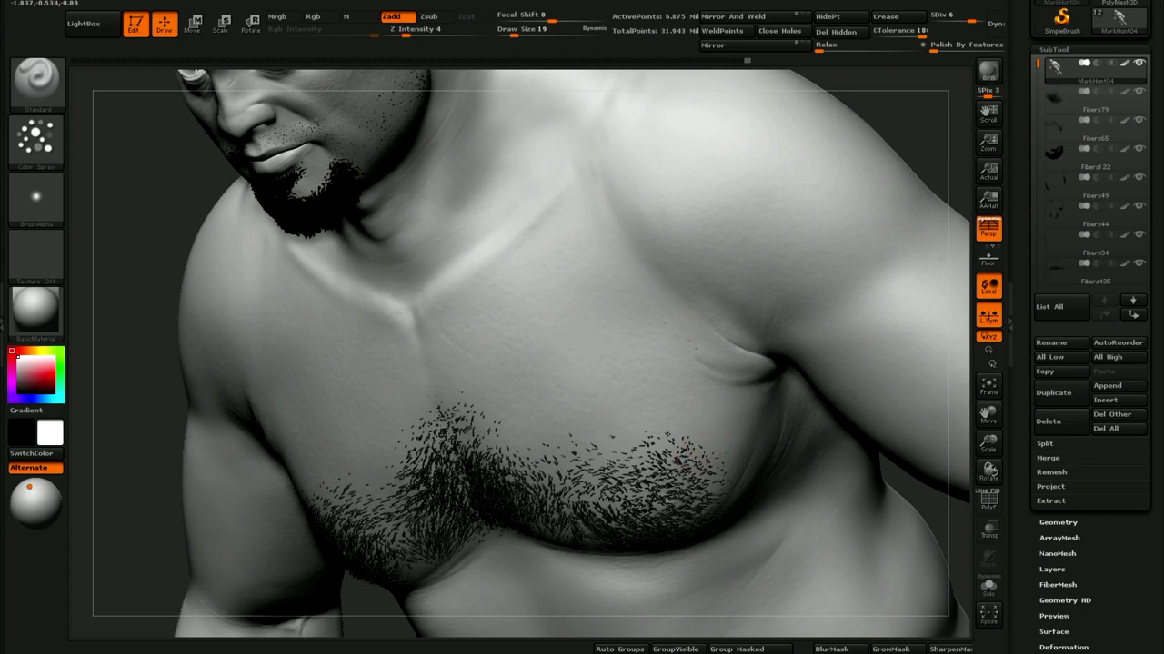
left_click_drag(837, 130, 438, 283)
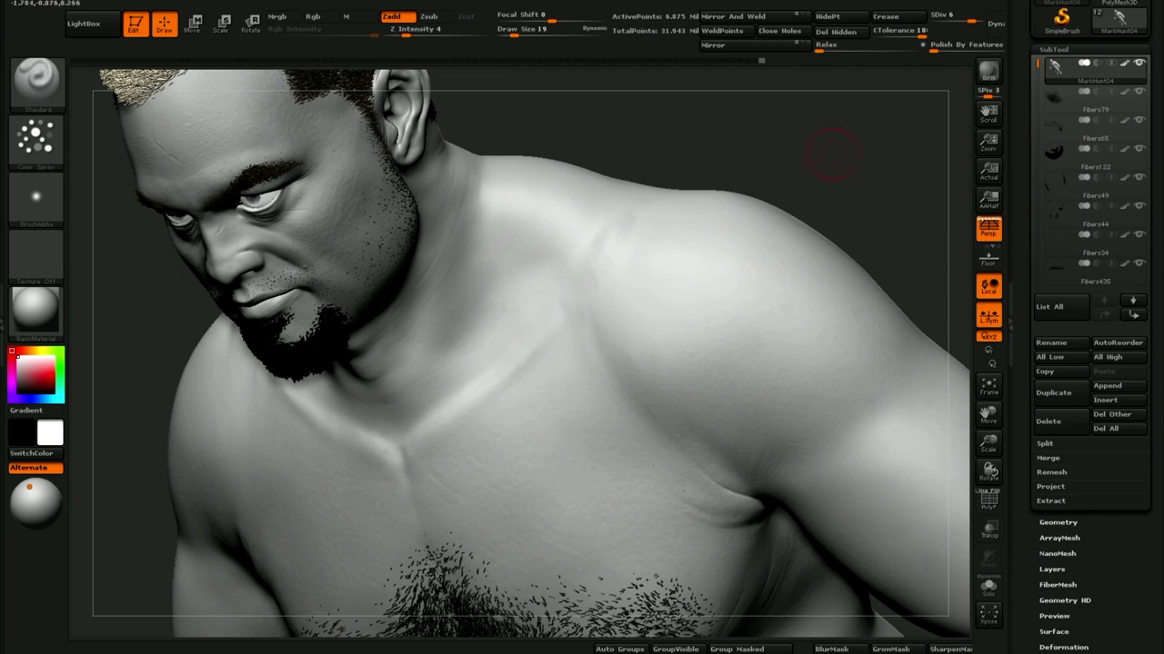
Orbit around the head, back and upper arm to the arm's open cut end
left_click_drag(826, 143, 681, 260)
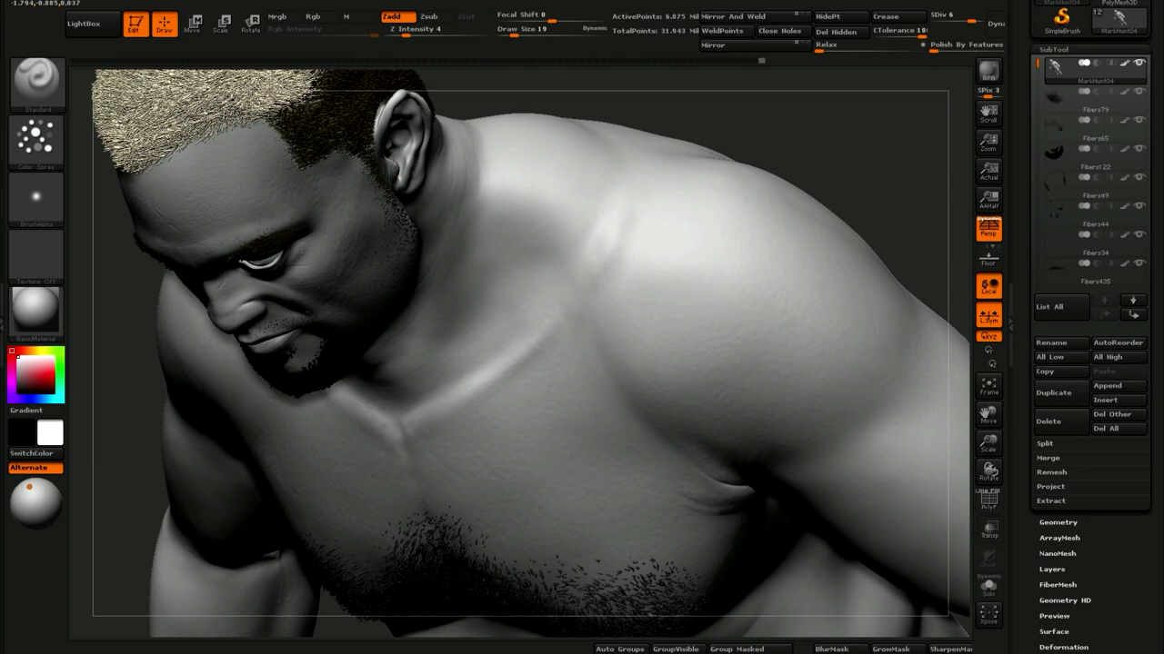
mouse_move(871, 151)
left_mouse_down()
mouse_move(774, 255)
mouse_move(405, 370)
left_mouse_up()
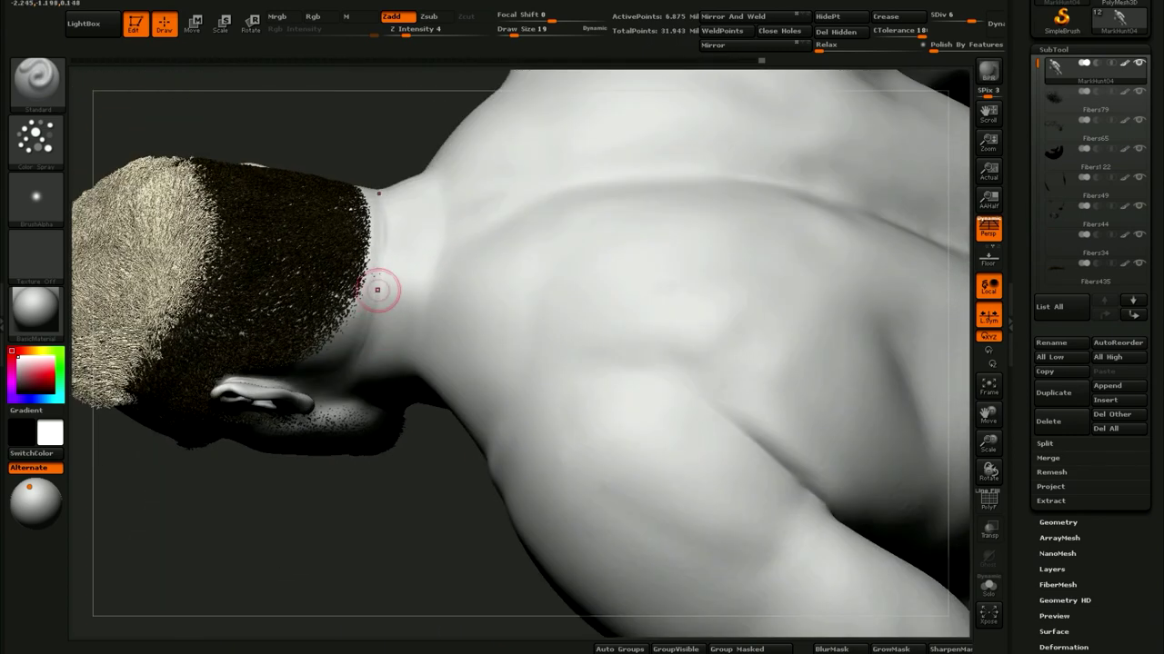
left_click_drag(373, 173, 444, 255)
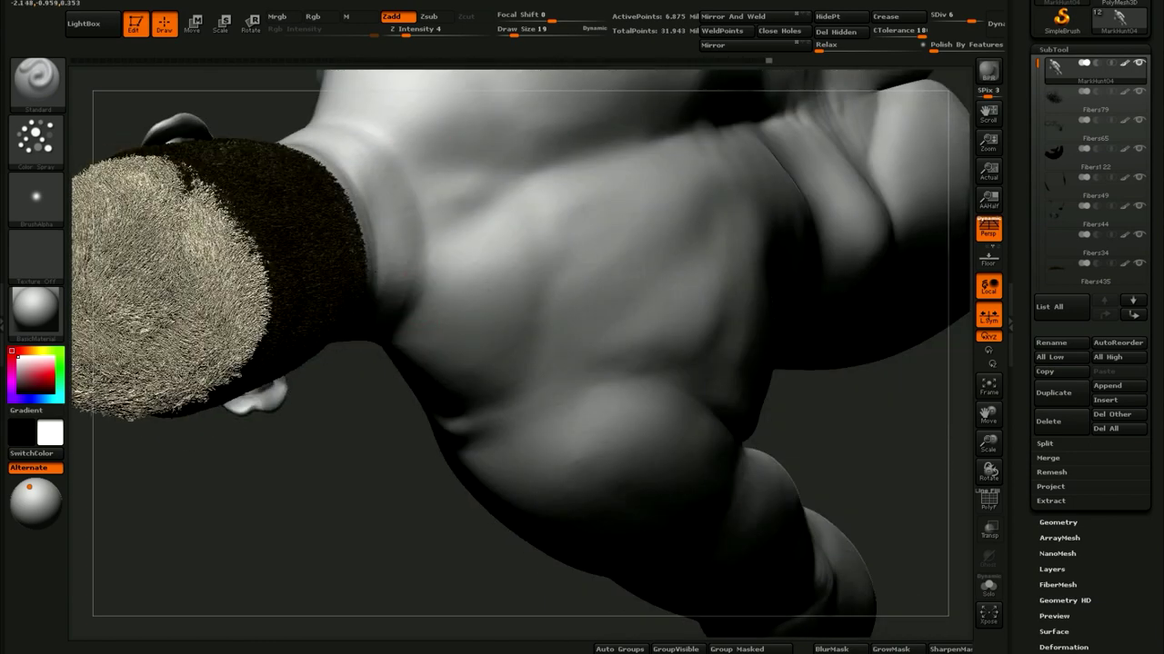
left_click_drag(436, 509, 507, 282)
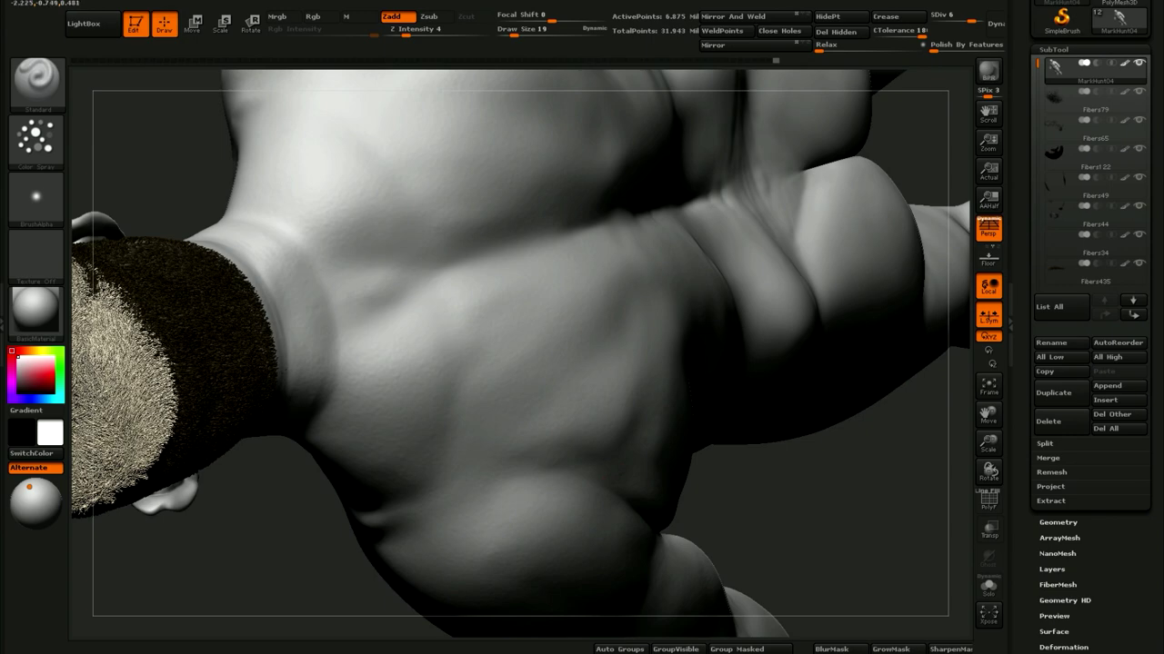
mouse_move(350, 482)
left_mouse_down()
mouse_move(299, 220)
mouse_move(464, 223)
left_mouse_up()
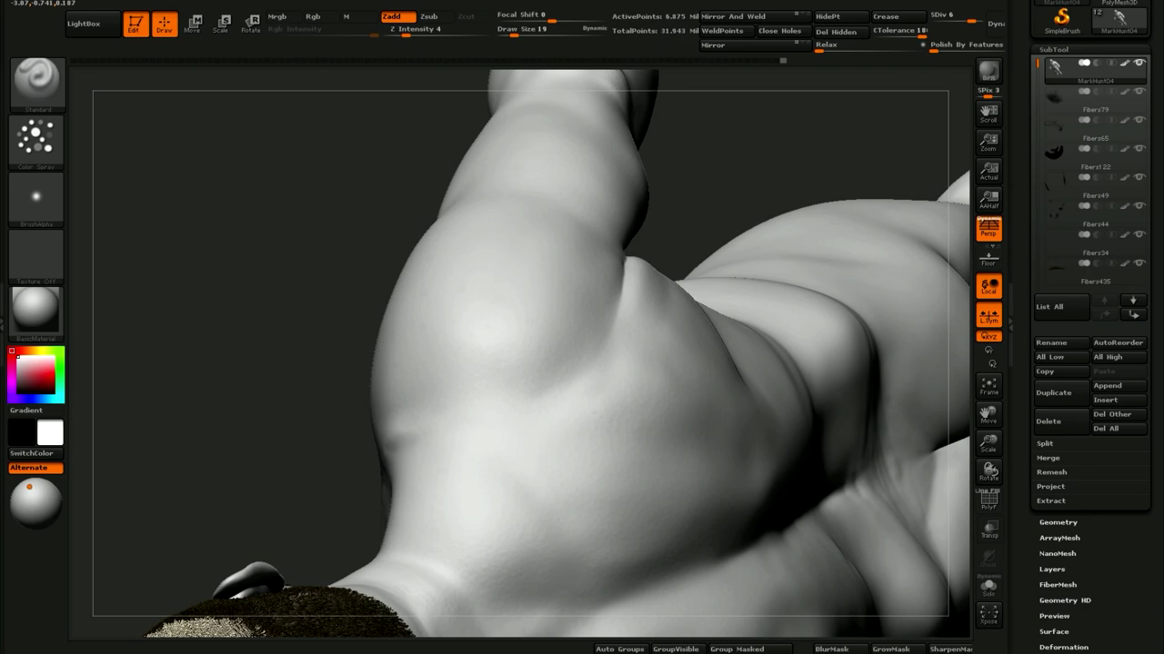
mouse_move(329, 267)
left_mouse_down()
mouse_move(649, 202)
mouse_move(593, 298)
left_mouse_up()
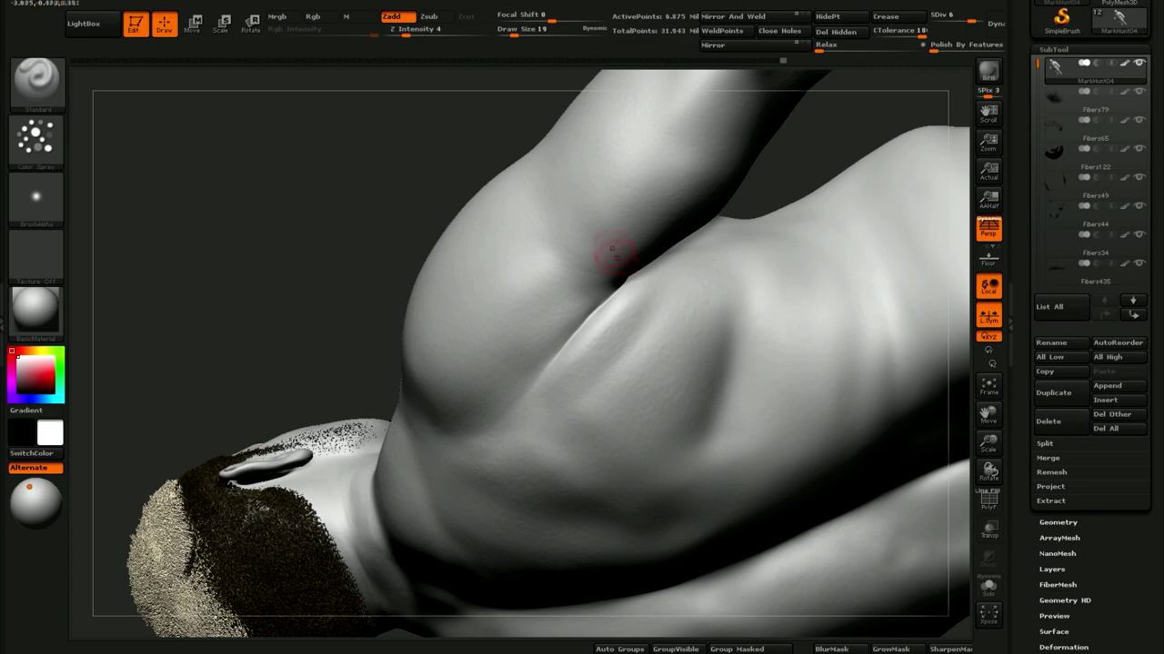
left_click_drag(614, 254, 607, 210)
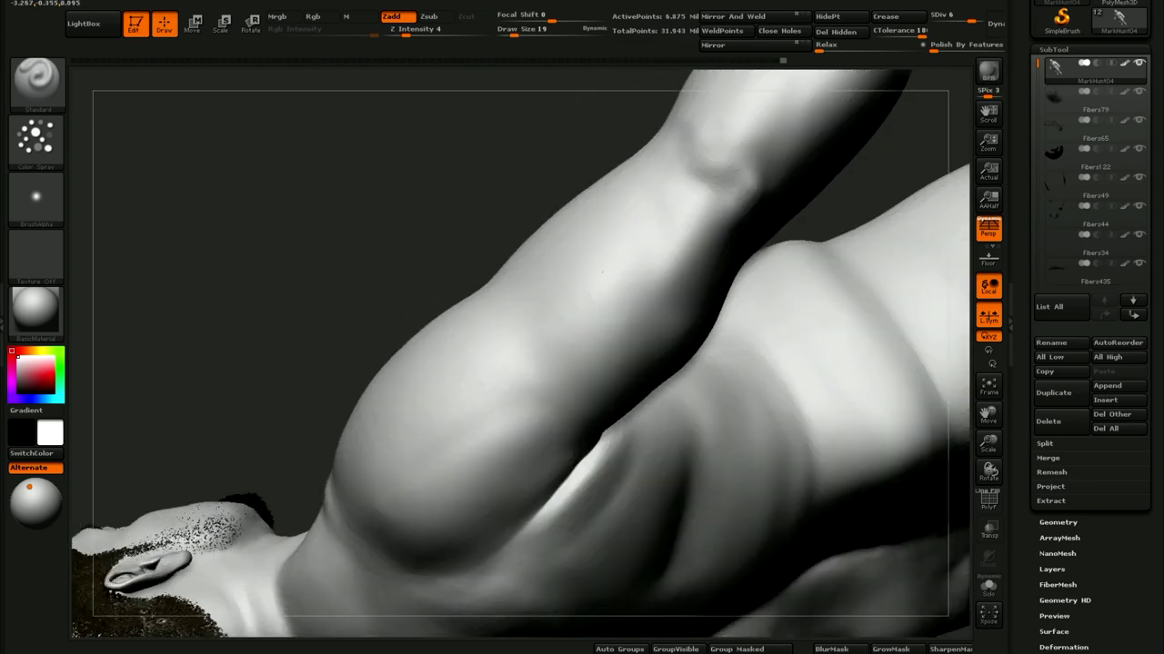
mouse_move(318, 255)
left_mouse_down()
mouse_move(354, 322)
mouse_move(499, 283)
left_mouse_up()
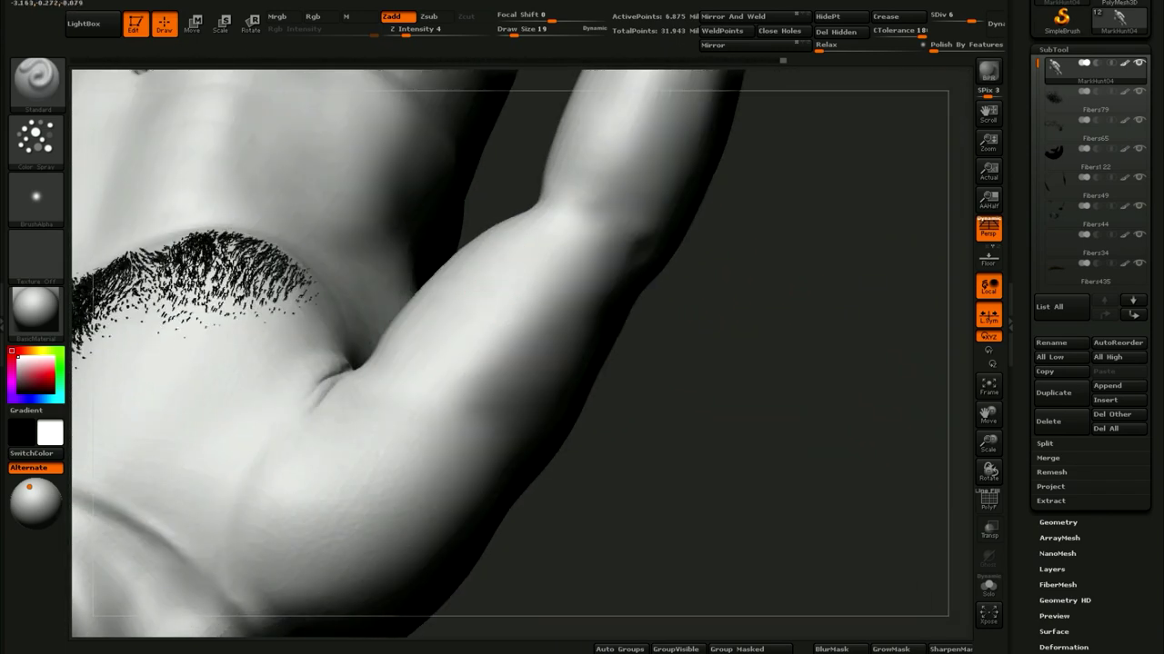
left_click_drag(775, 315, 588, 328)
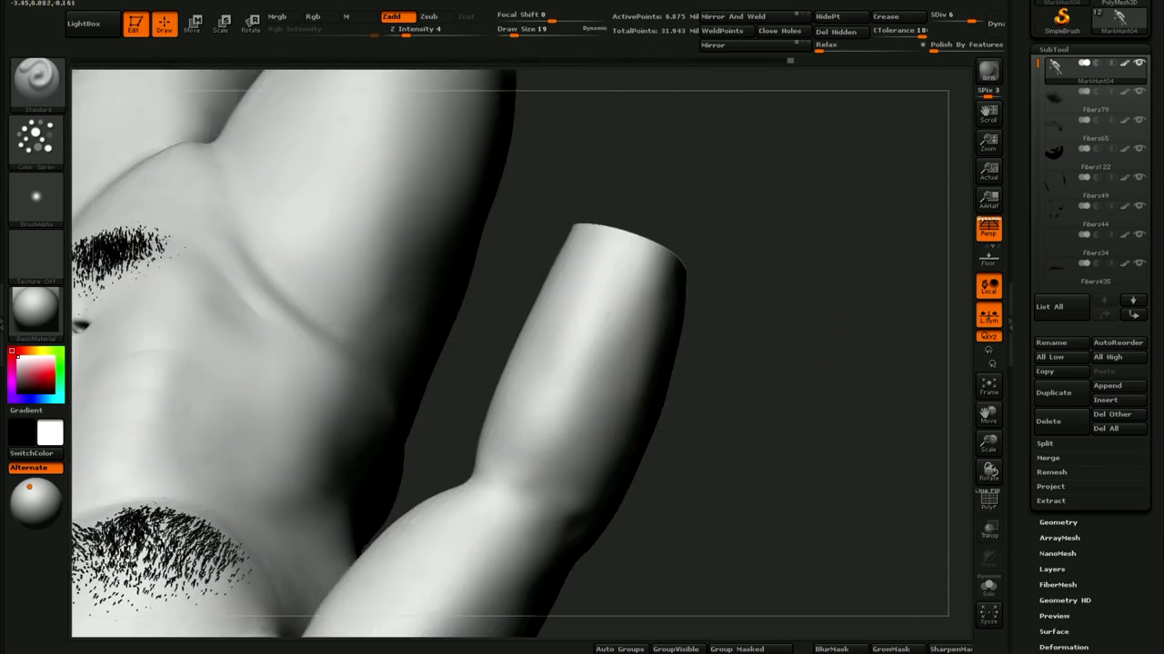
left_click_drag(773, 409, 637, 358)
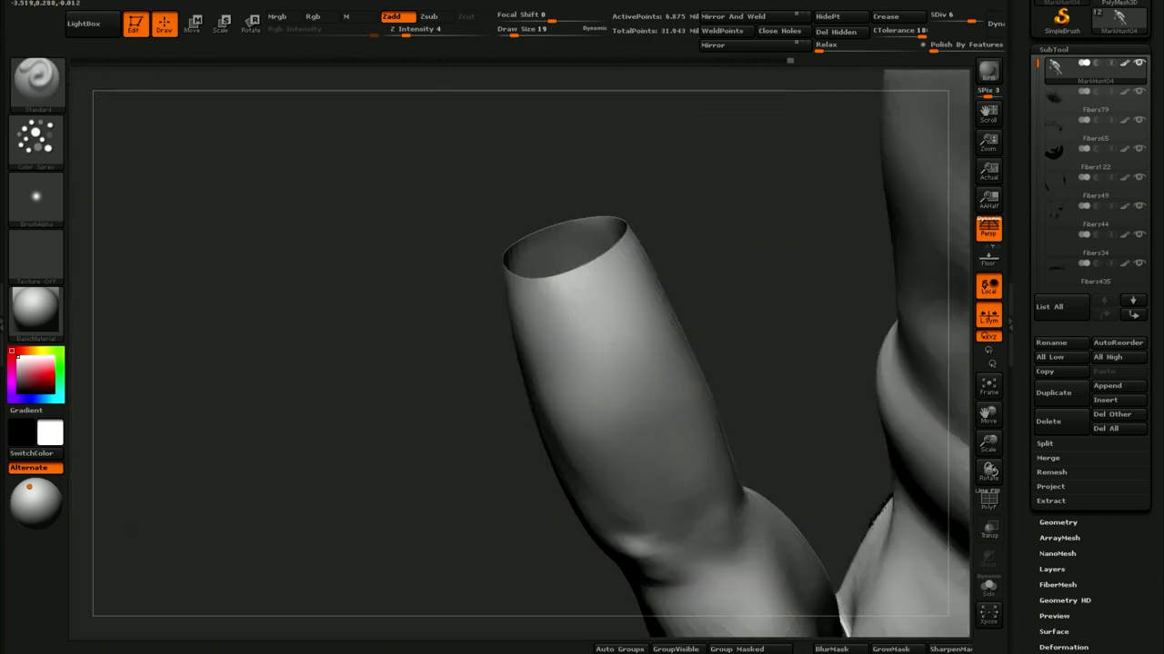
mouse_move(744, 301)
left_mouse_down()
mouse_move(758, 364)
mouse_move(753, 324)
mouse_move(735, 374)
mouse_move(706, 307)
mouse_move(300, 363)
left_mouse_up()
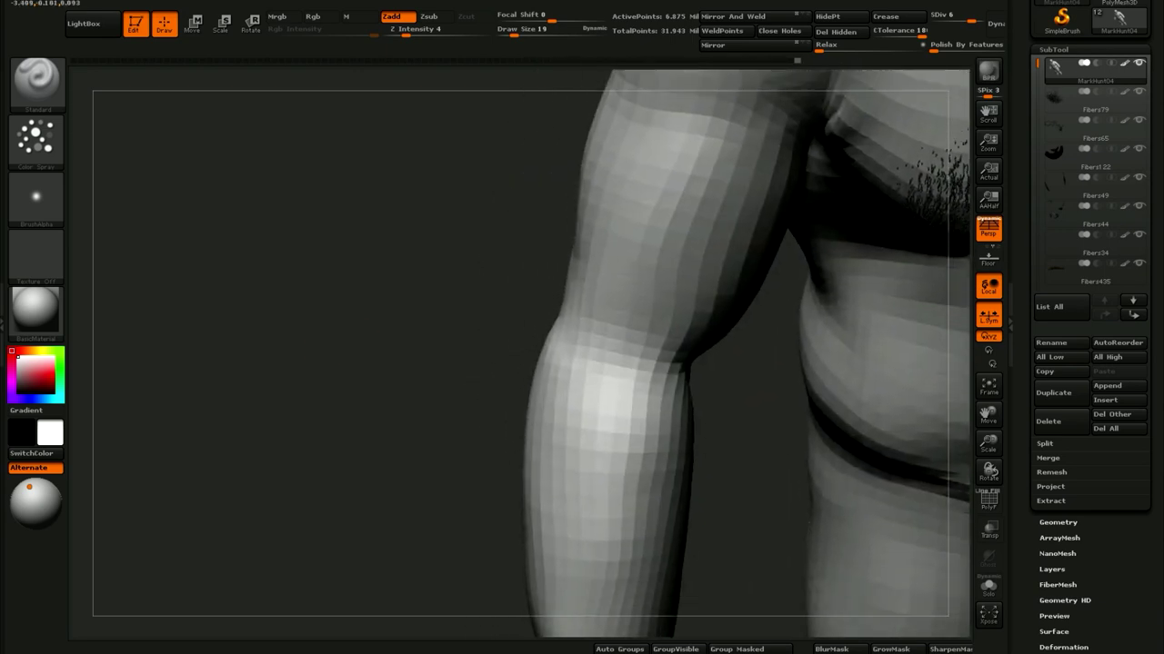
Pick the Standard brush with a DragRect stroke and bring up the pore alphas
left_click(36, 80)
left_click(36, 136)
left_click(169, 148)
left_click(37, 195)
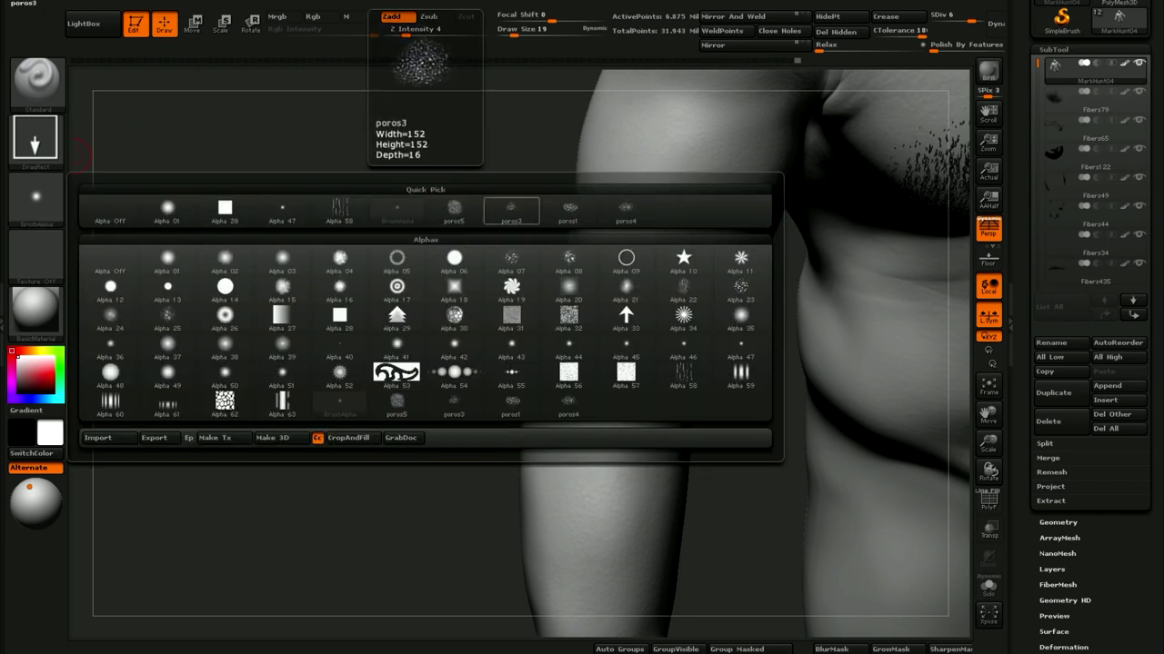
Load the poros4 pore alpha and zoom in on the forearm and elbow
left_click(511, 209)
mouse_move(511, 209)
left_mouse_down()
mouse_move(568, 394)
mouse_move(637, 246)
left_mouse_up()
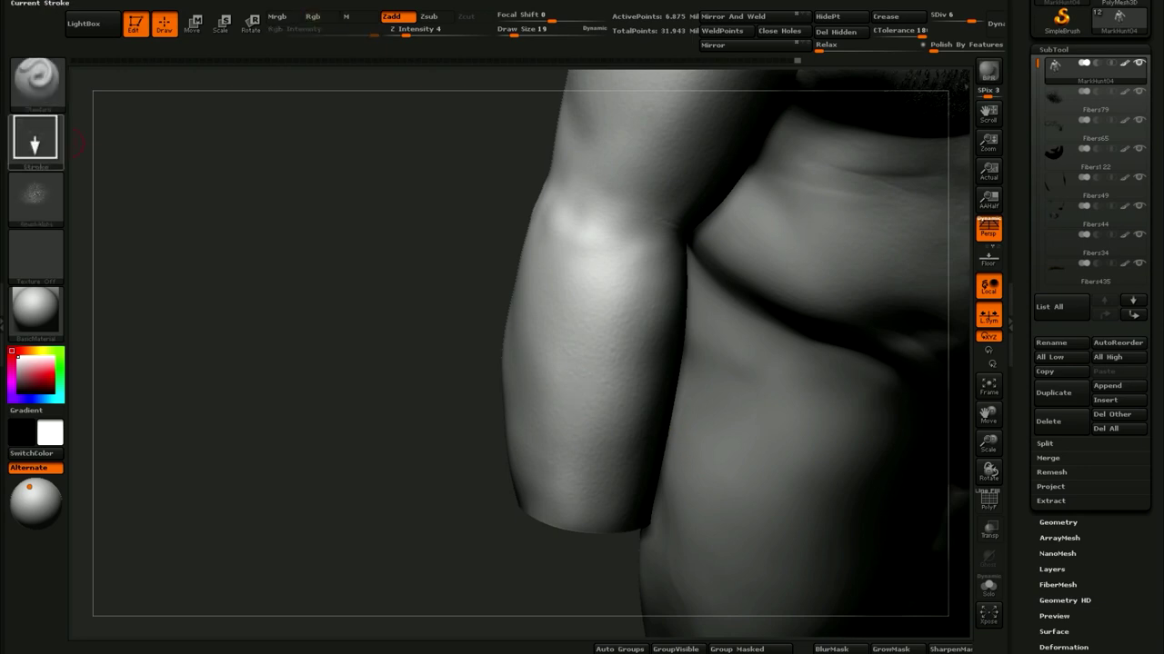
left_click(34, 195)
left_click(625, 209)
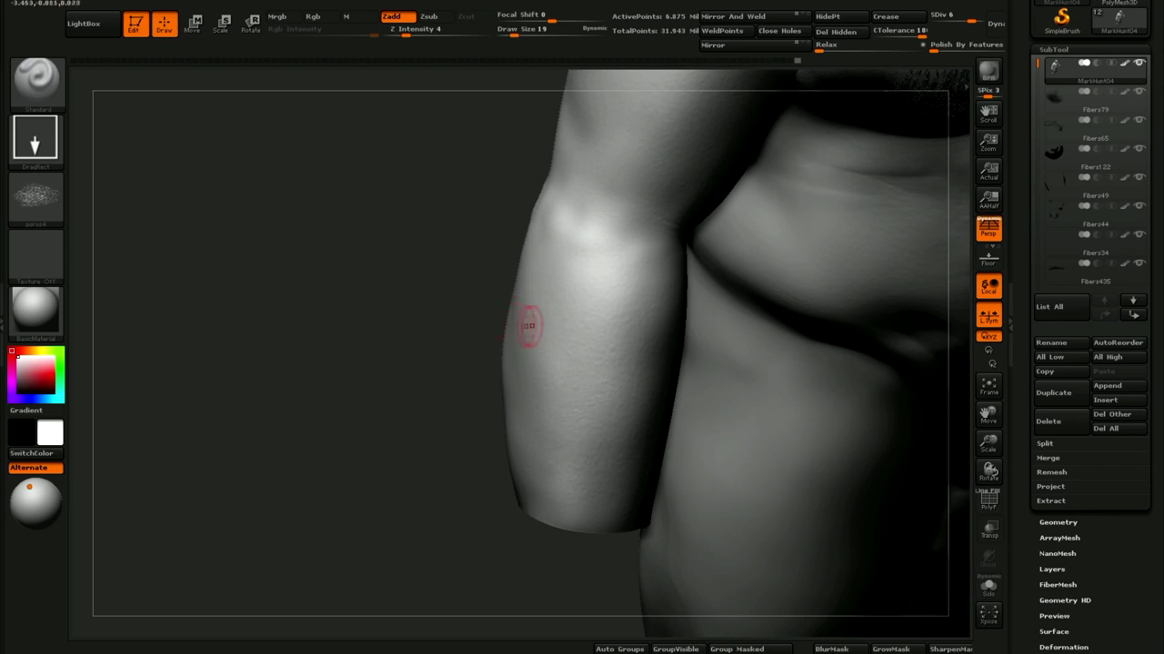
left_click_drag(434, 237, 427, 282)
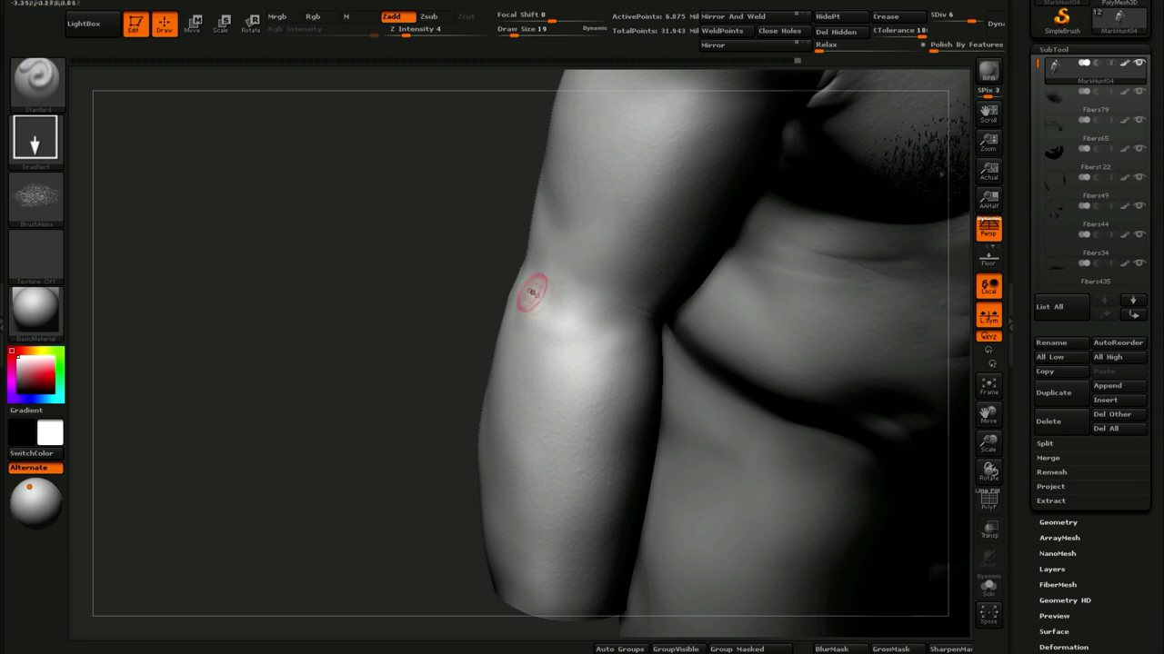
mouse_move(533, 291)
left_mouse_down()
mouse_move(545, 294)
mouse_move(481, 278)
left_mouse_up()
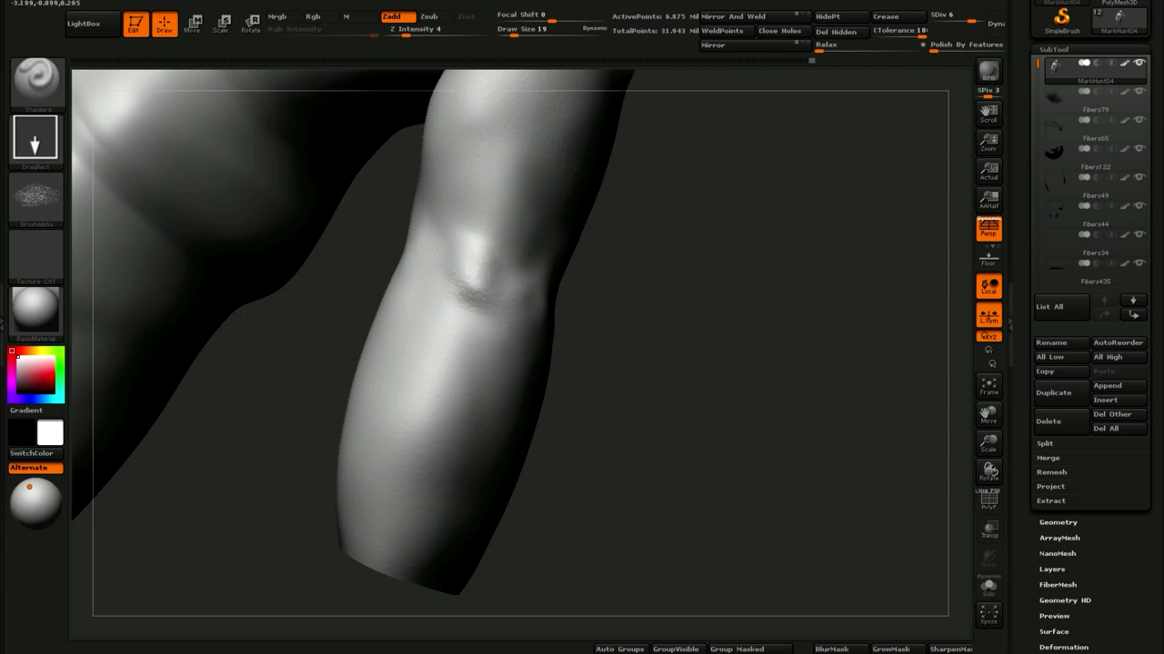
left_click_drag(691, 256, 488, 324)
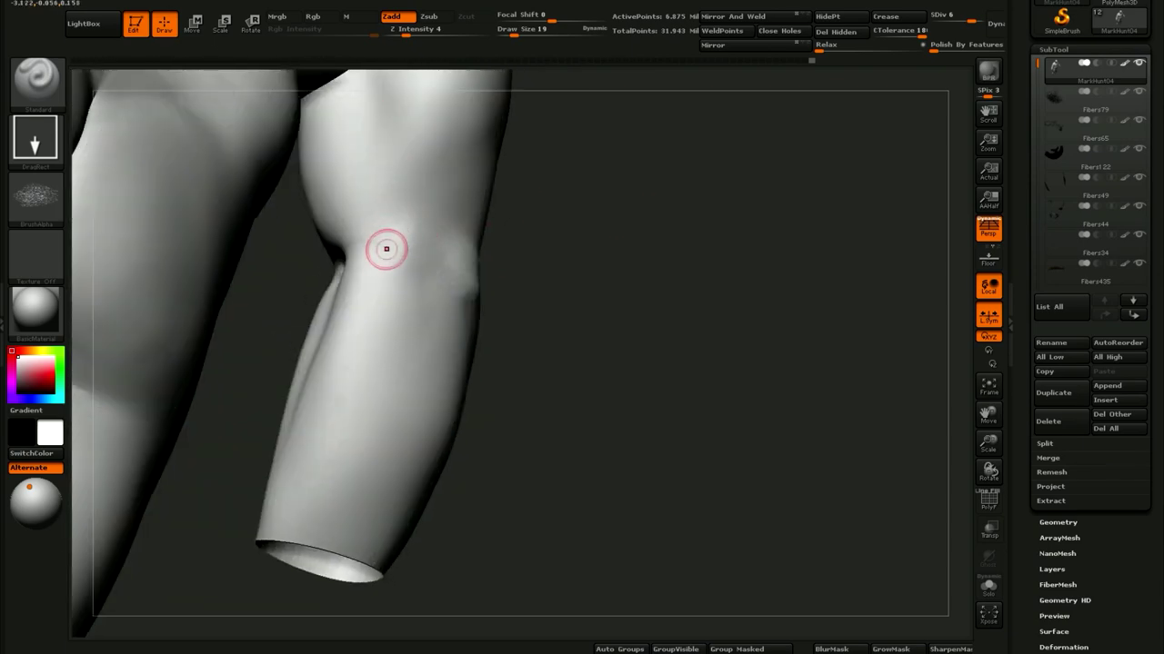
key("b")
key("m")
key("v")
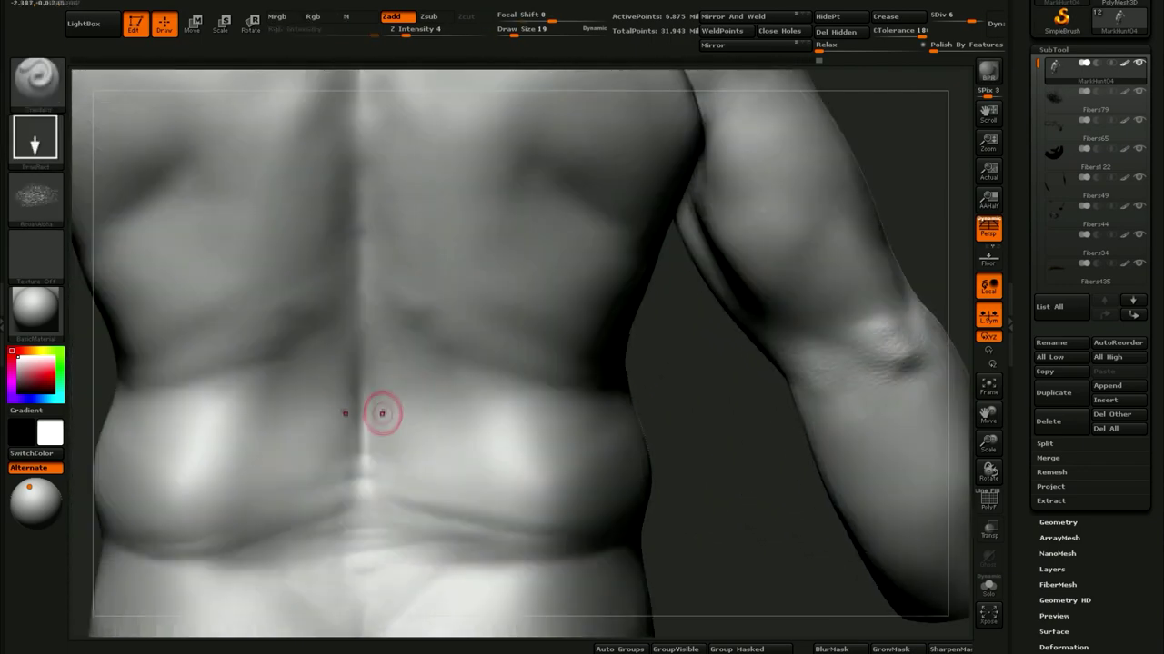
left_click_drag(382, 414, 406, 452)
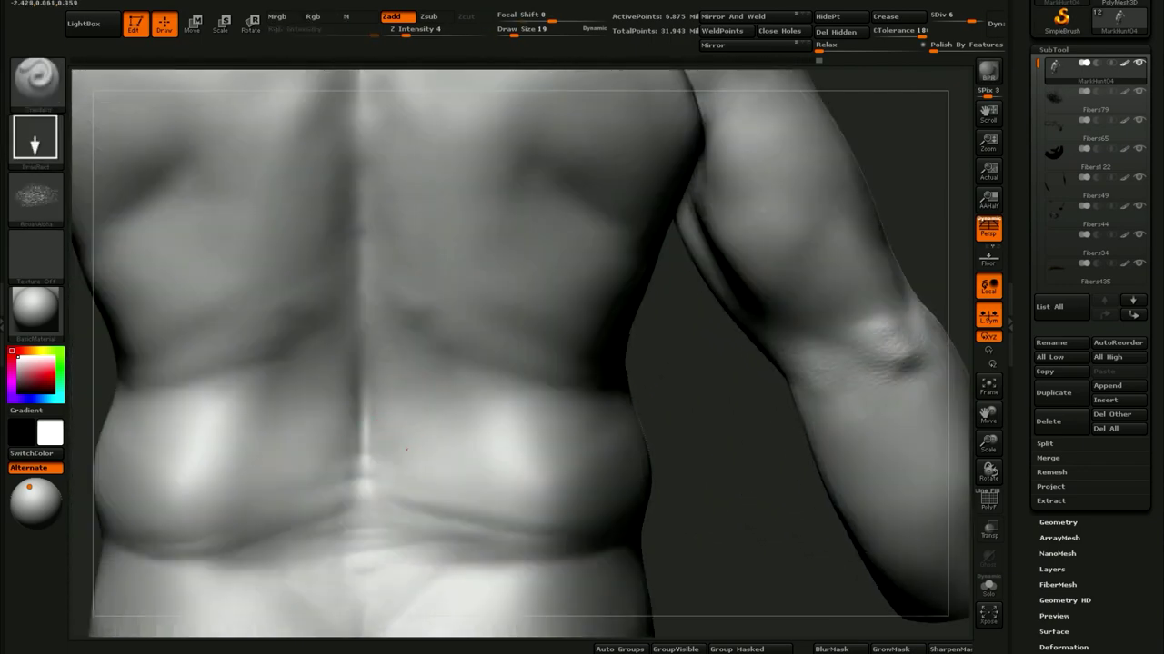
key("b")
key("c")
key("b")
key("b")
key("s")
key("t")
mouse_move(670, 343)
left_mouse_down()
mouse_move(173, 364)
mouse_move(273, 363)
left_mouse_up()
mouse_move(109, 509)
left_mouse_down()
mouse_move(183, 486)
mouse_move(202, 402)
left_mouse_up()
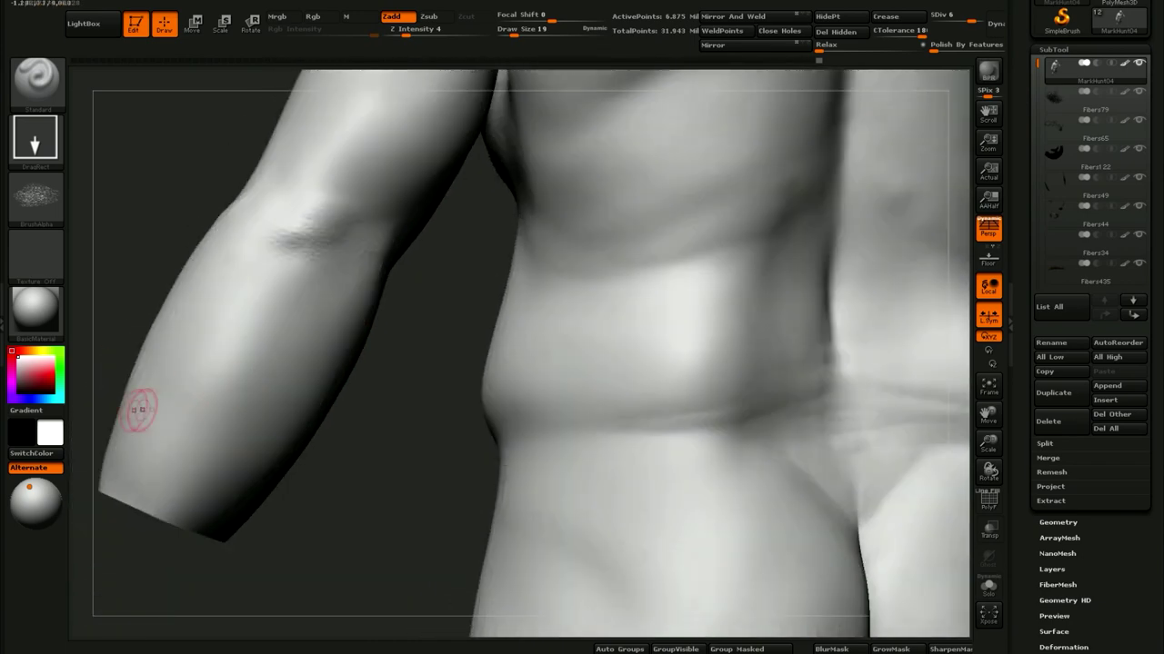
mouse_move(292, 376)
left_mouse_down()
mouse_move(179, 410)
mouse_move(362, 398)
mouse_move(334, 416)
left_mouse_up()
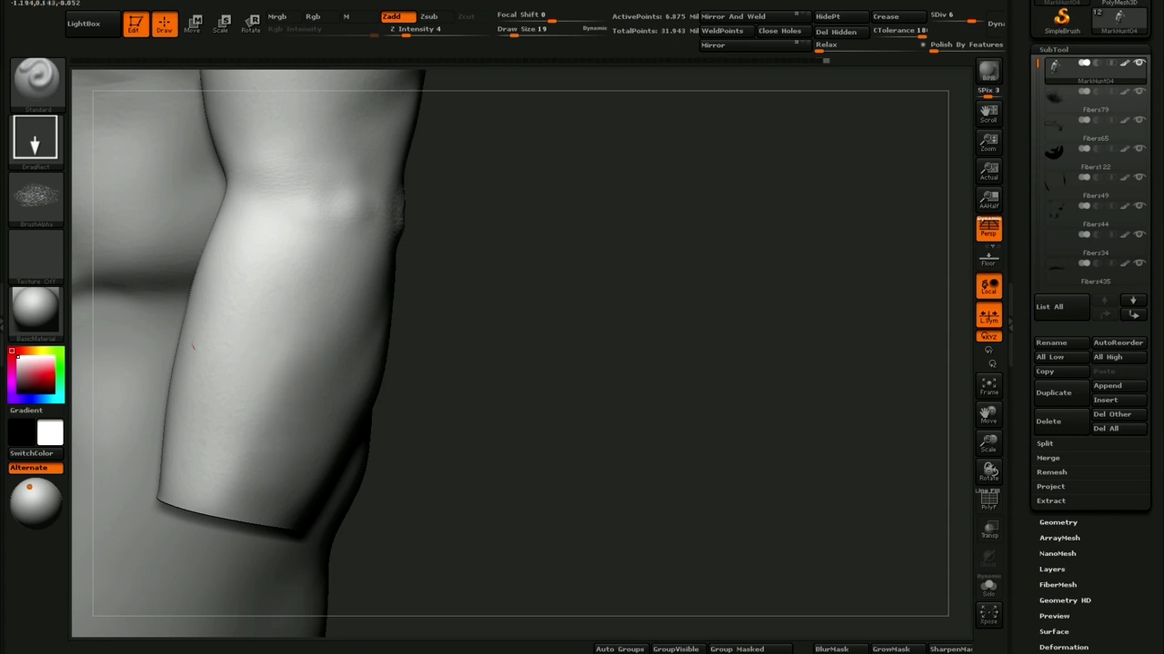
key("ctrl")
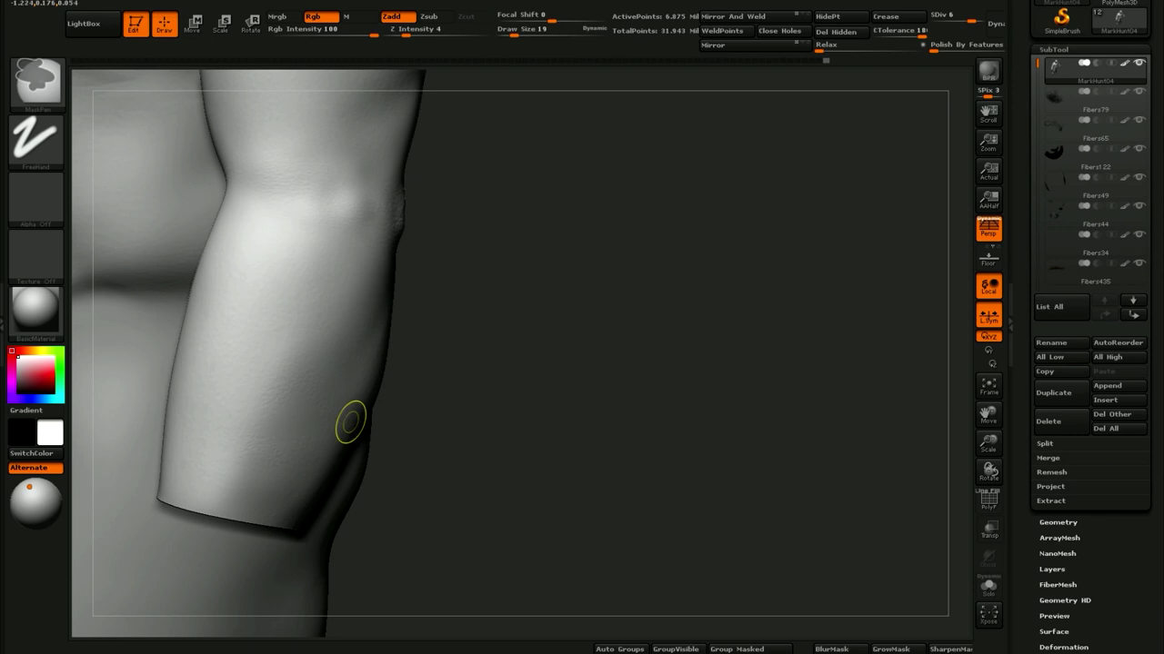
Return to the Standard brush, set poros5 as the brush alpha, and start an alpha import
key("ctrl")
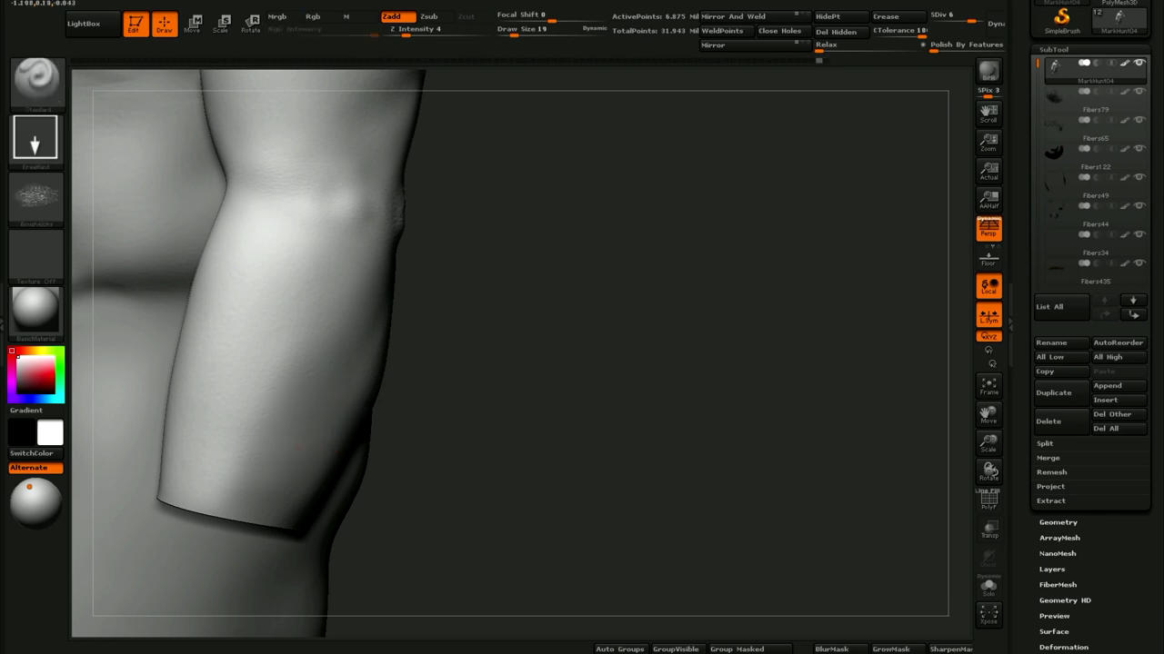
key("ctrl")
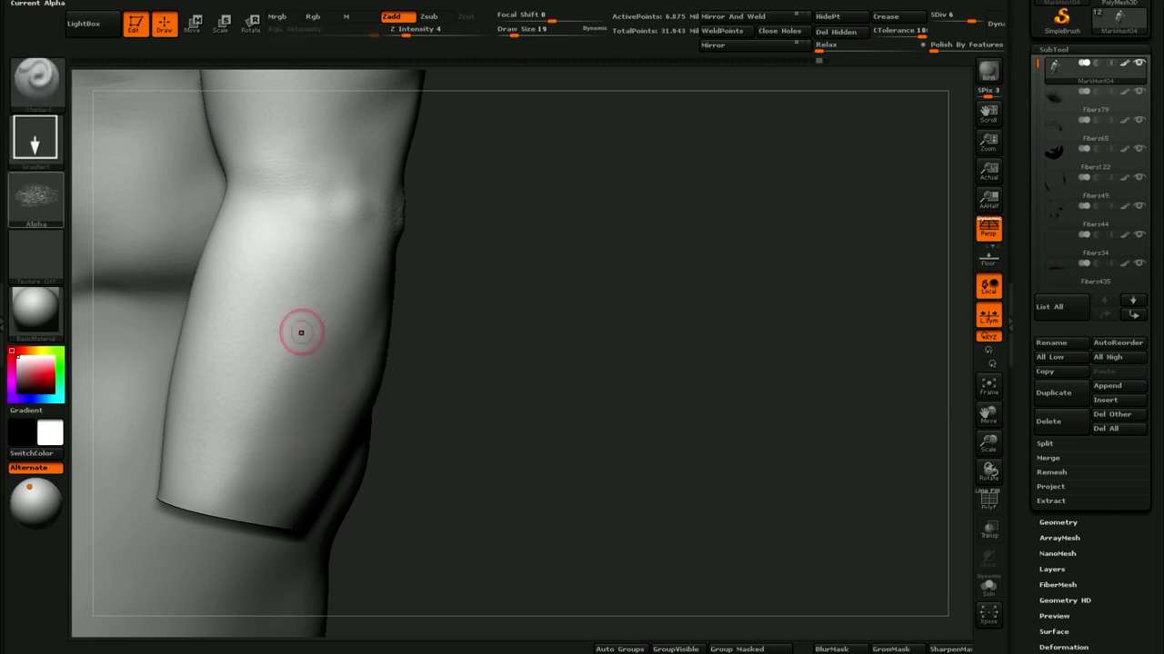
left_click(36, 196)
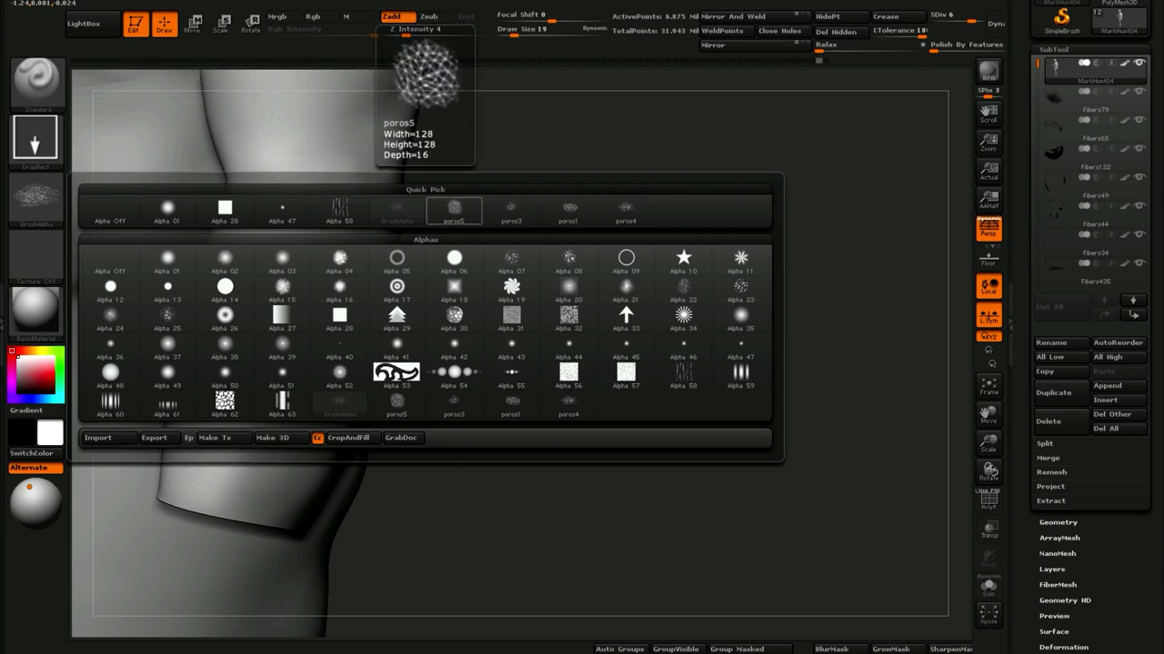
left_click(453, 208)
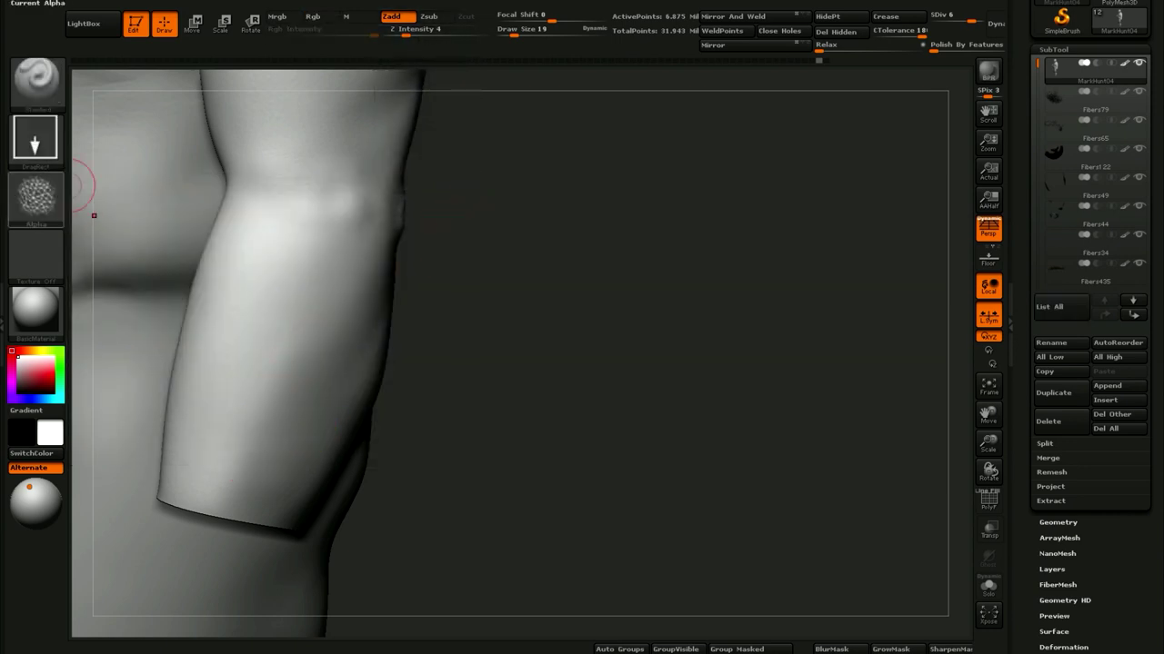
left_click(46, 195)
left_click(98, 438)
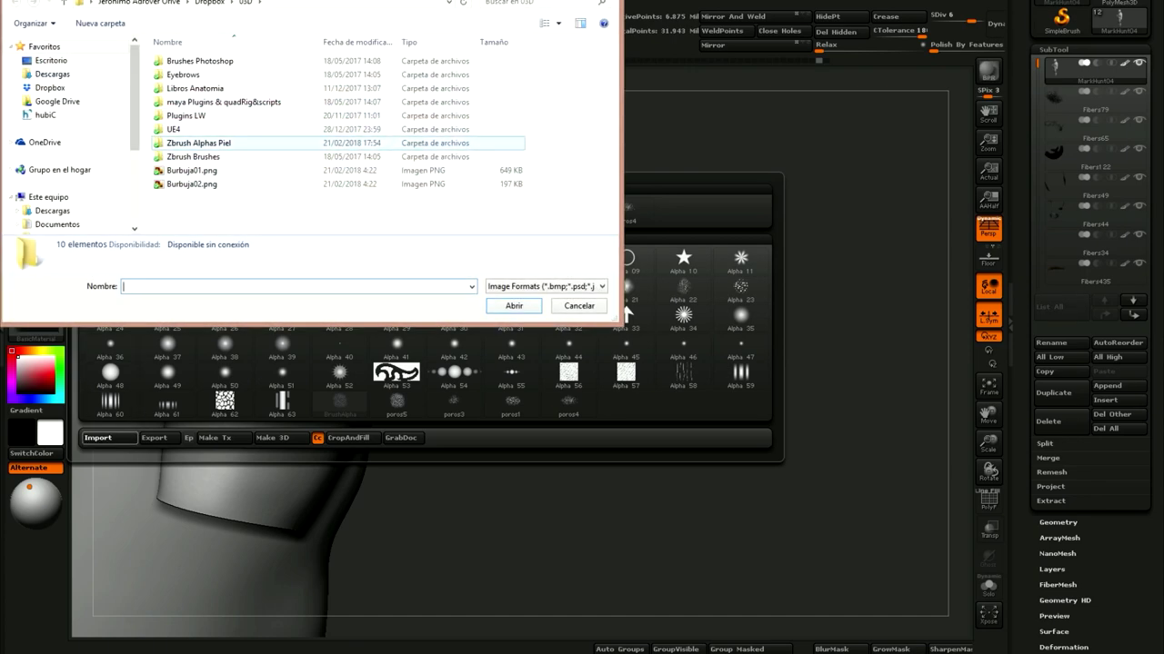
Import poros6.jpg from the Zbrush Alphas Piel folder as a brush alpha
left_click(198, 142)
double_click(198, 143)
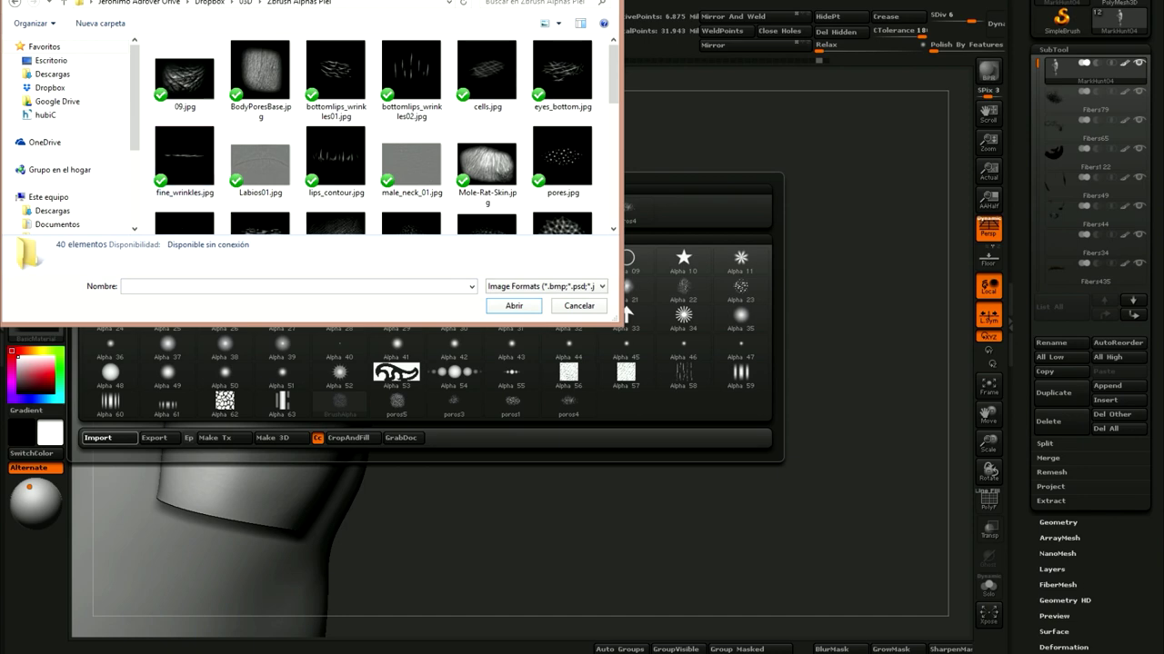
scroll(562, 101, "down", 1)
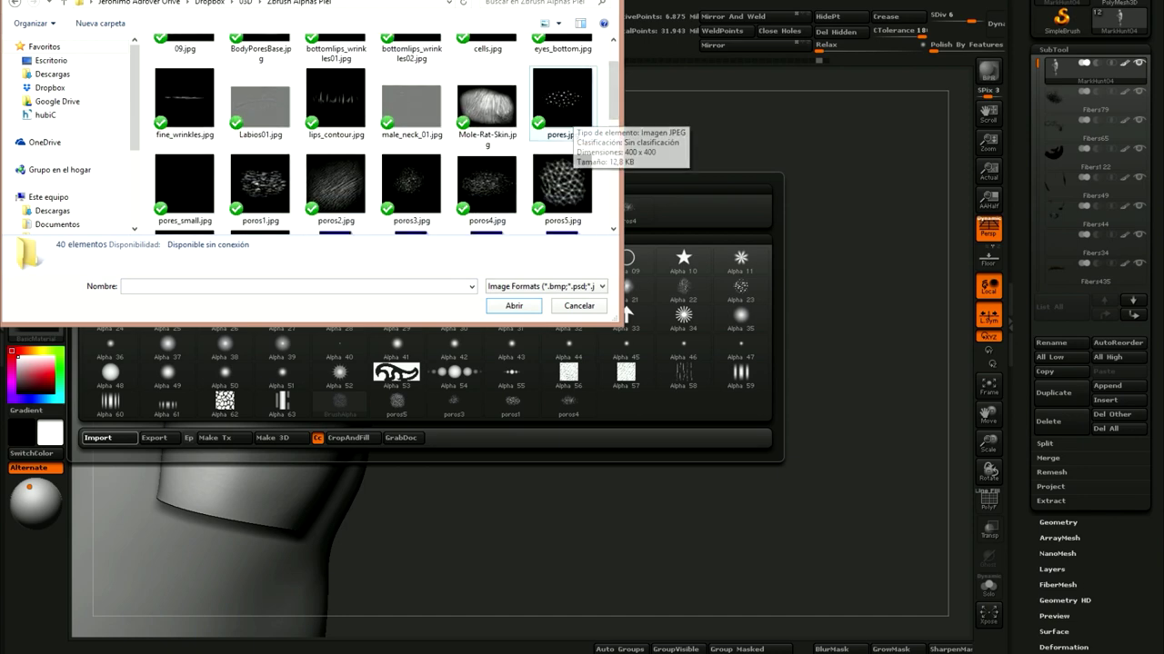
scroll(486, 159, "down", 1)
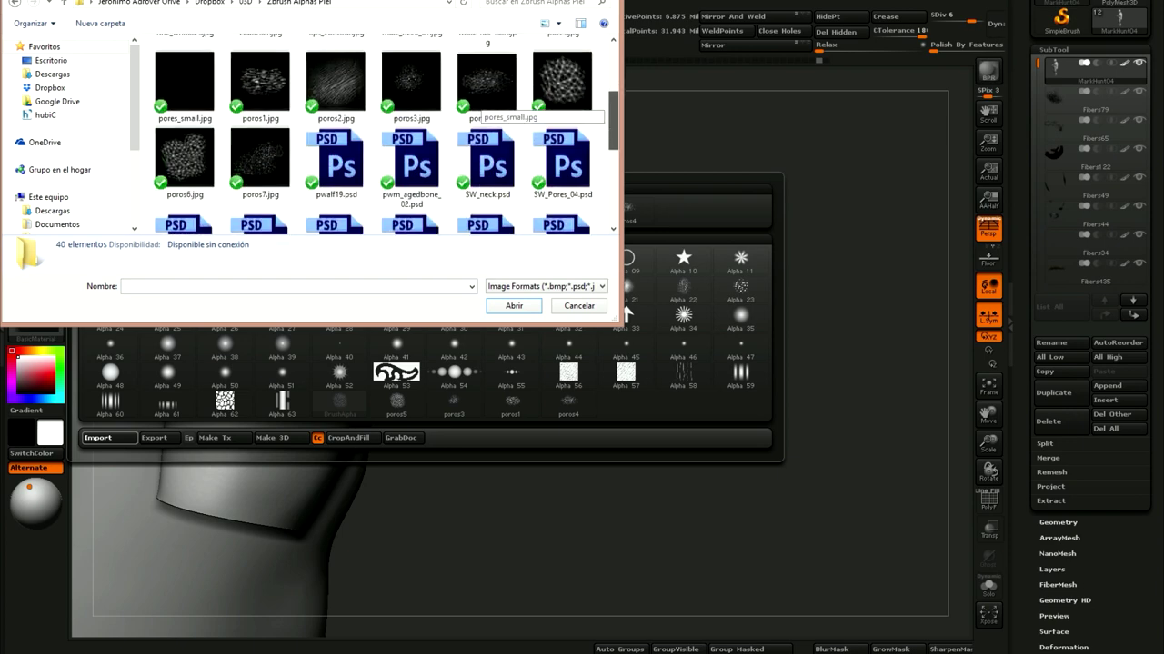
double_click(184, 154)
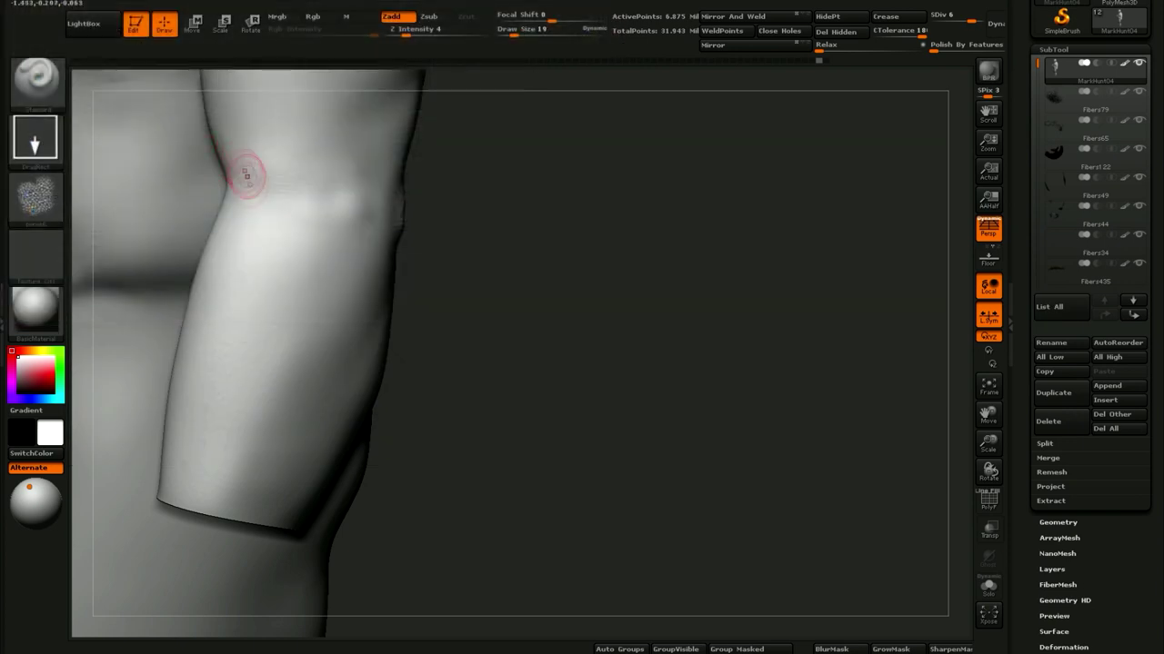
left_click(37, 196)
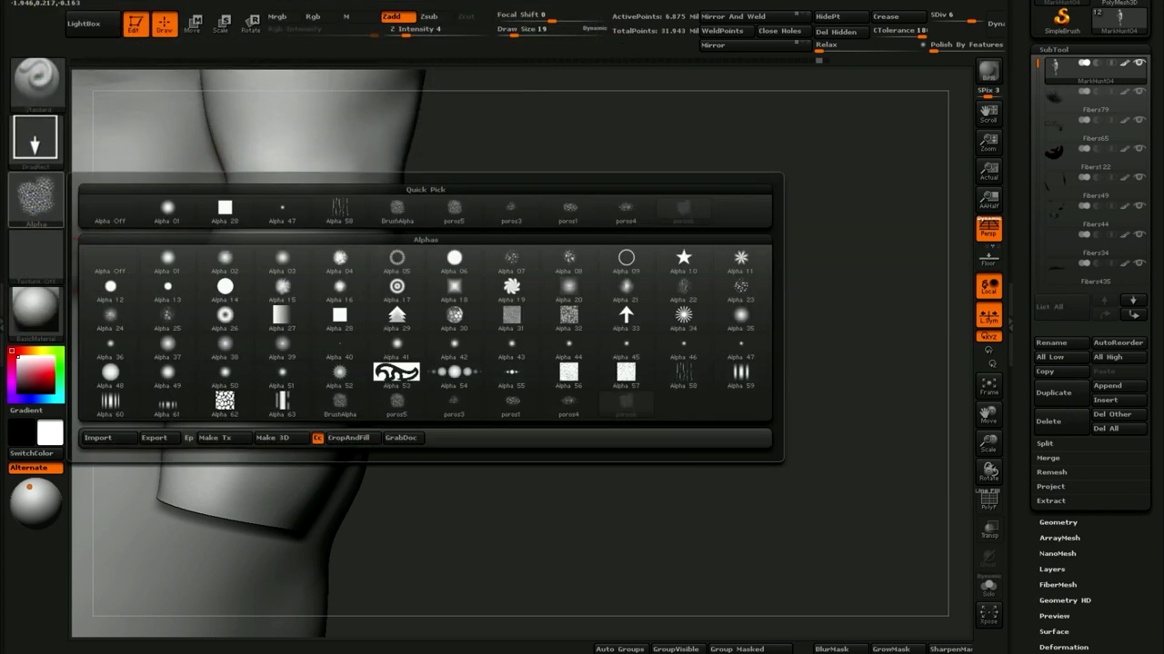
left_click(111, 403)
Import poros7.jpg as well, leaving it as the active brush alpha
left_click(36, 195)
left_click(98, 437)
scroll(382, 136, "down", 3)
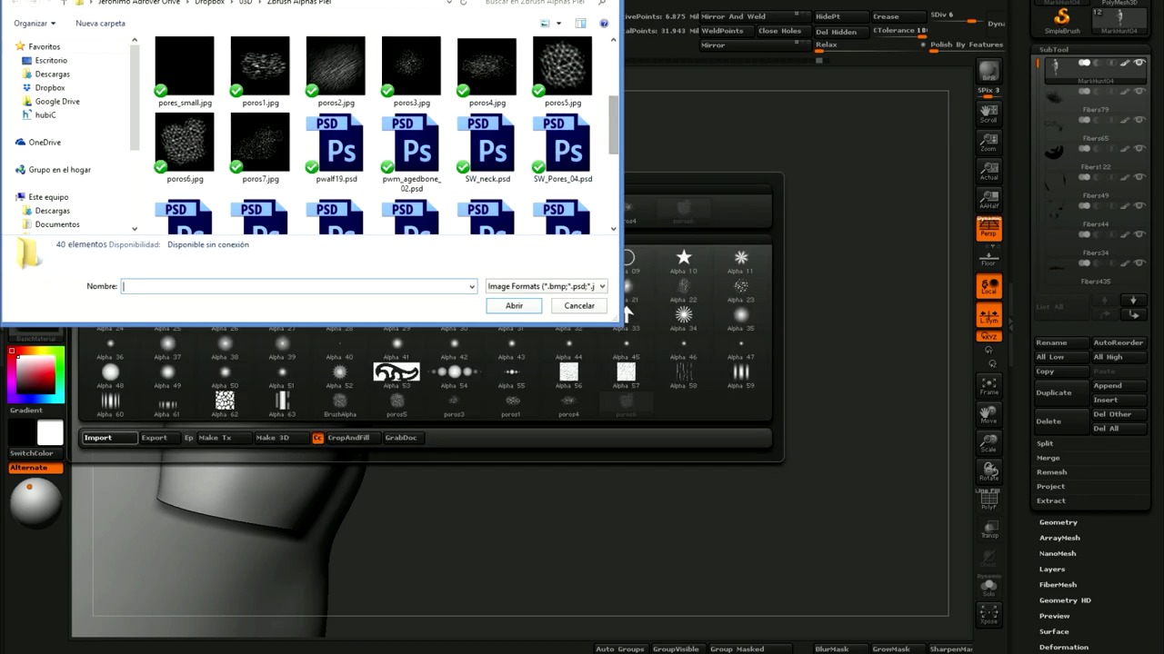
left_click(261, 145)
left_click(513, 305)
left_click(36, 195)
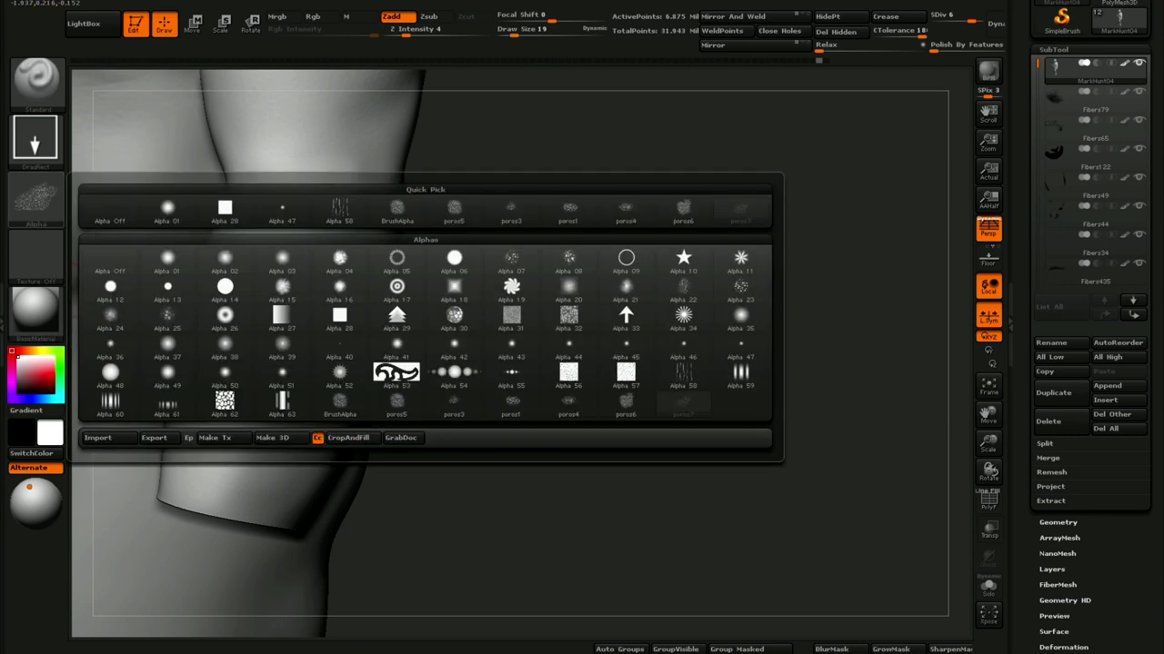
left_click(367, 261)
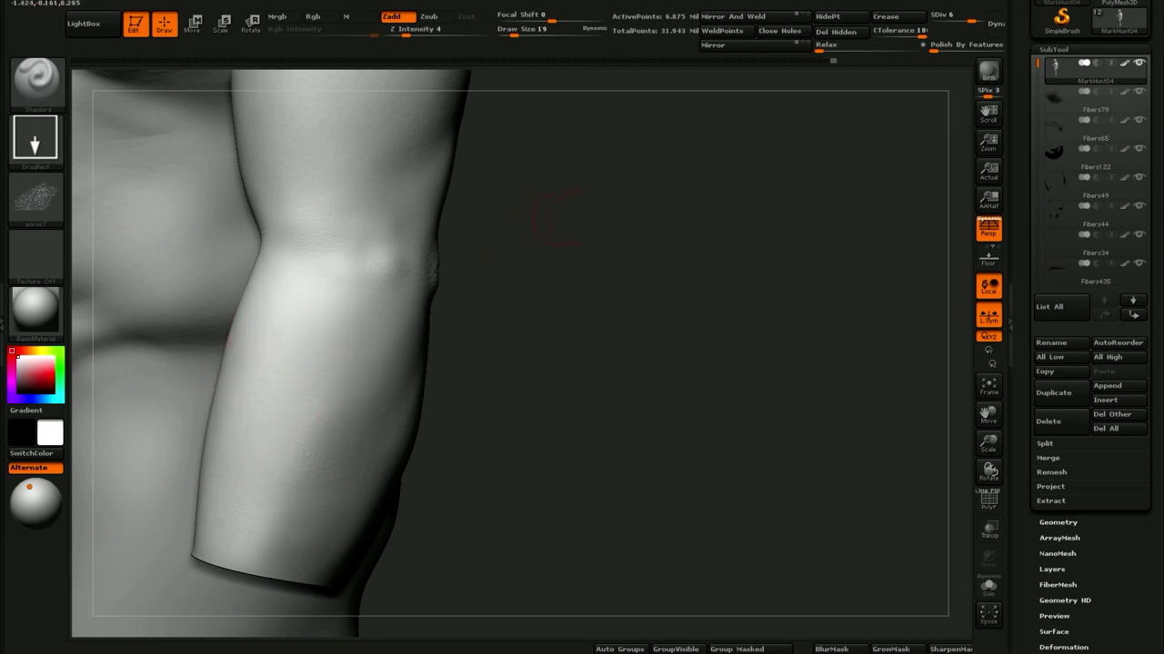
left_click_drag(511, 218, 495, 314)
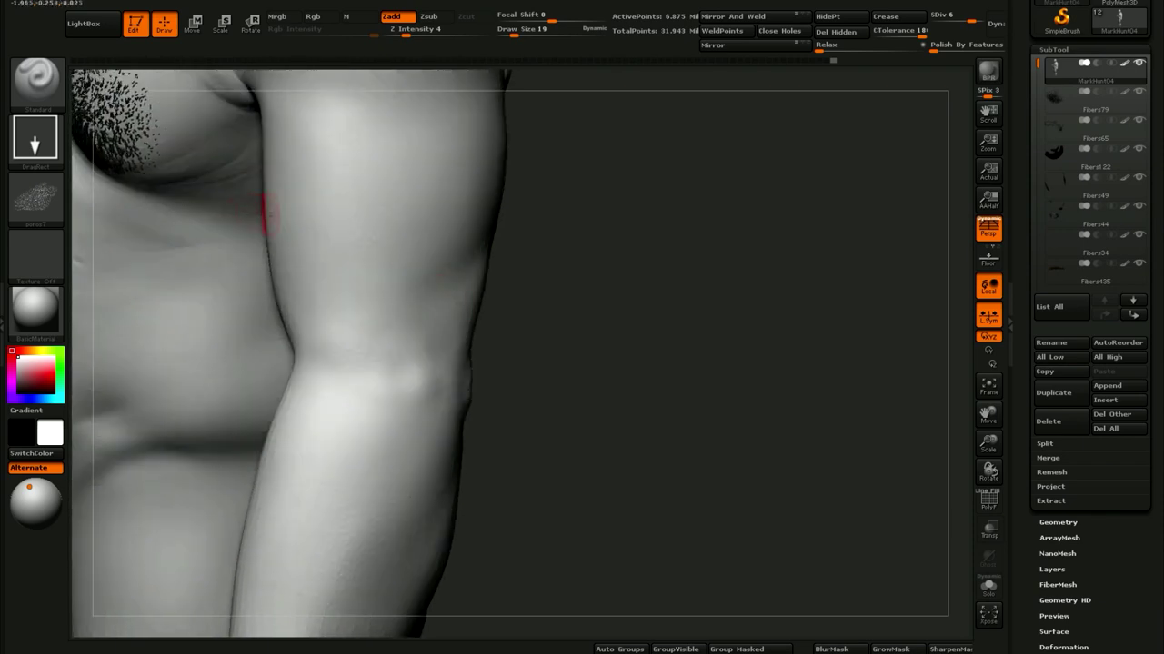
mouse_move(284, 214)
left_mouse_down()
mouse_move(390, 267)
mouse_move(309, 309)
left_mouse_up()
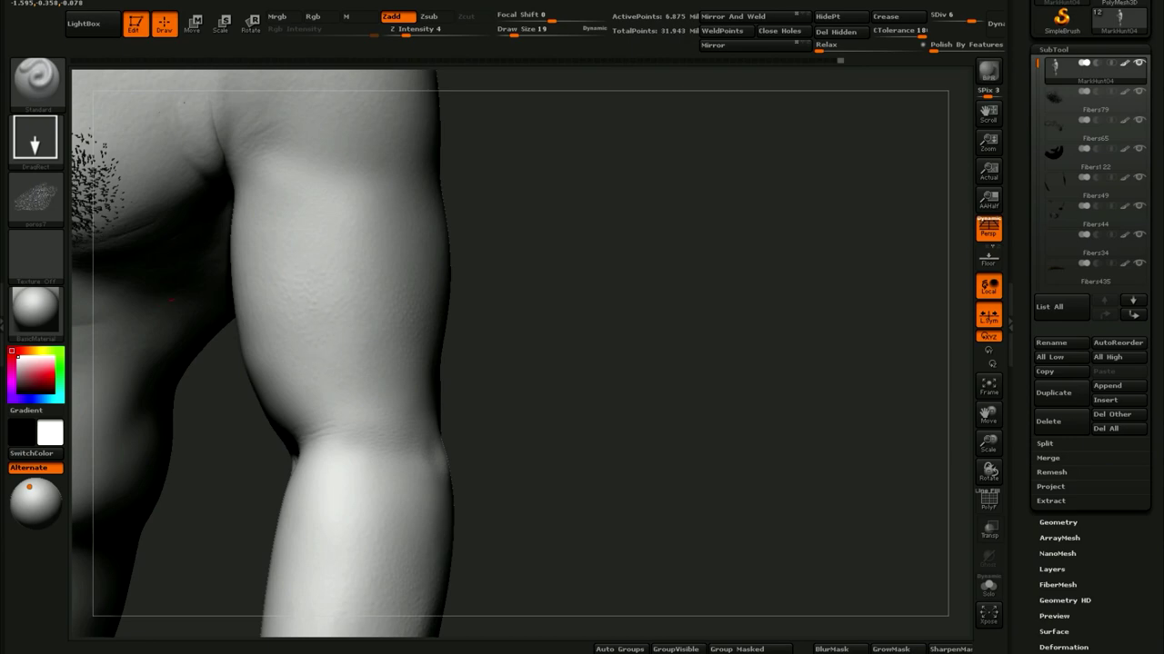
left_click_drag(394, 304, 442, 306)
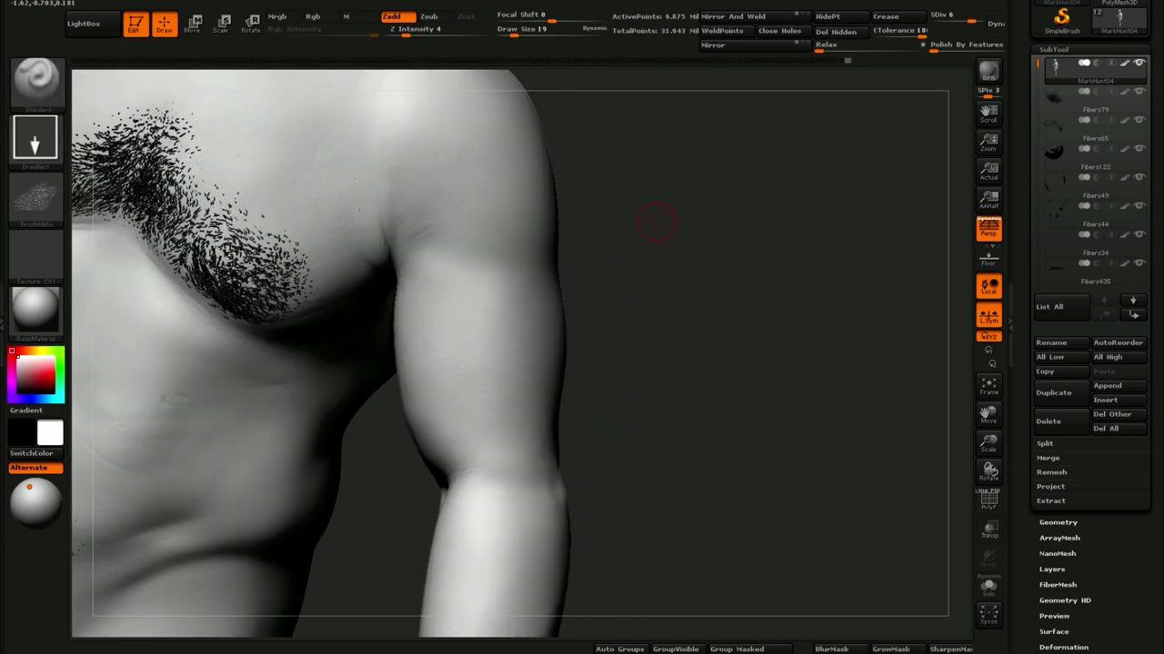
left_click_drag(663, 221, 592, 239)
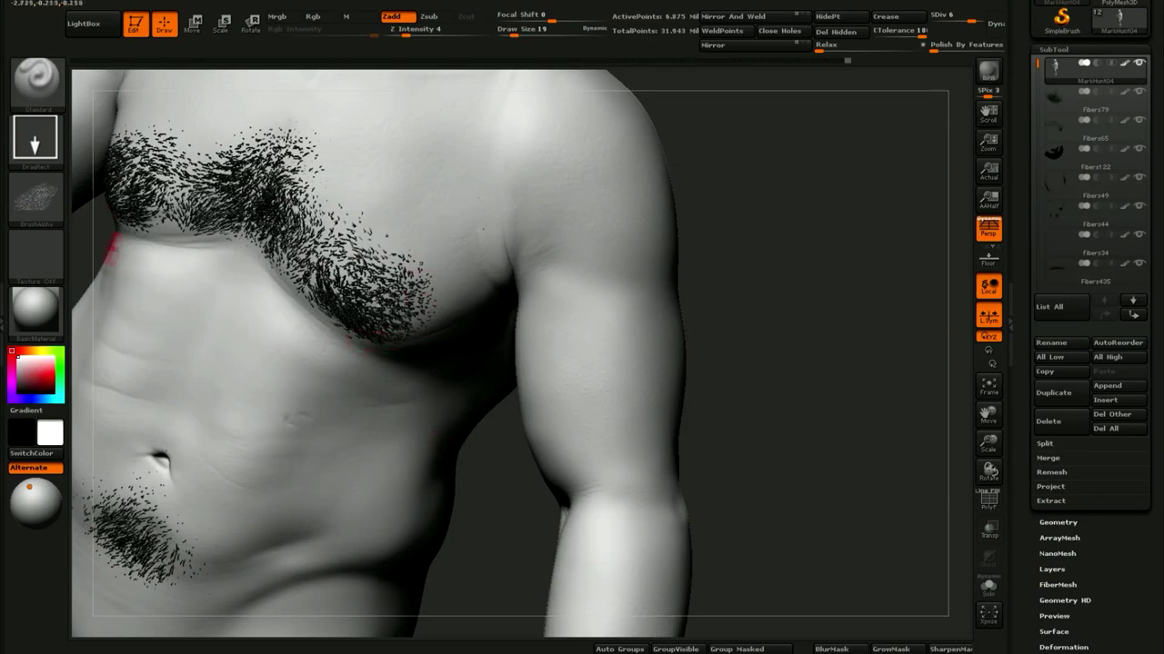
left_click_drag(111, 250, 364, 340)
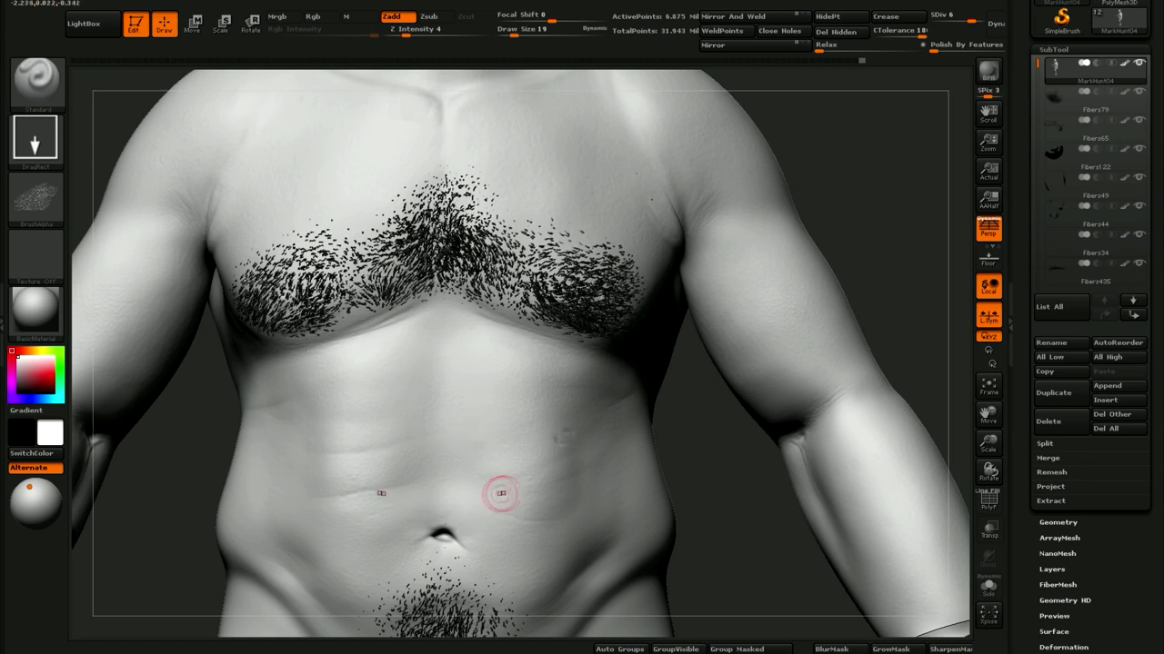
right_click_drag(618, 465, 502, 499)
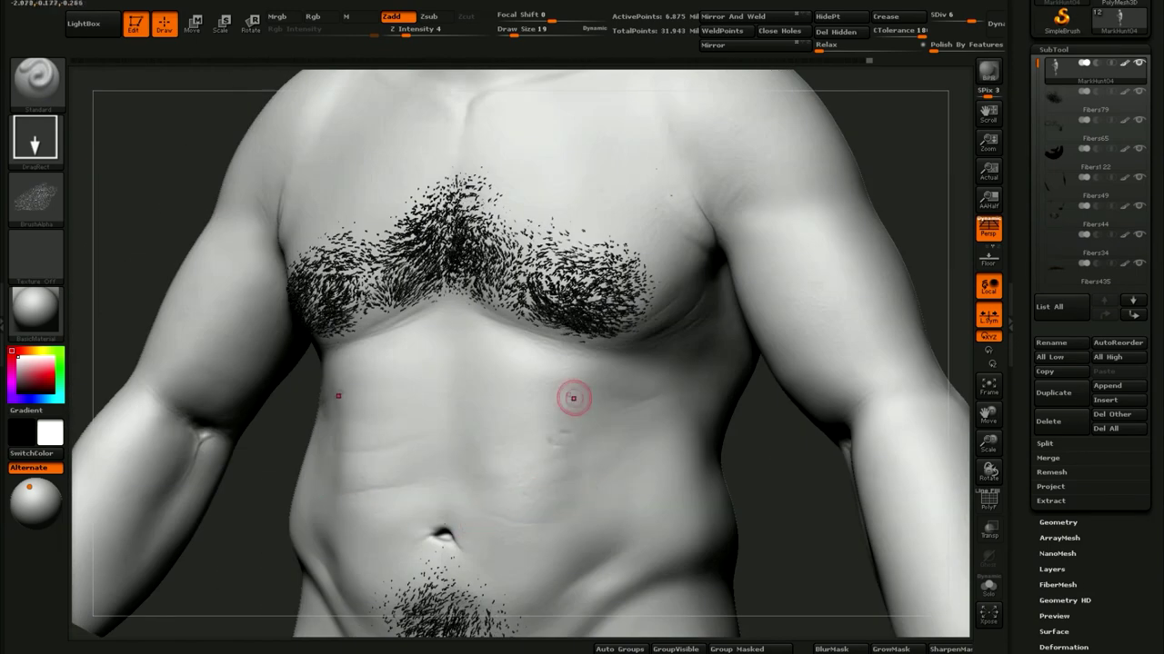
right_click_drag(157, 134, 211, 488)
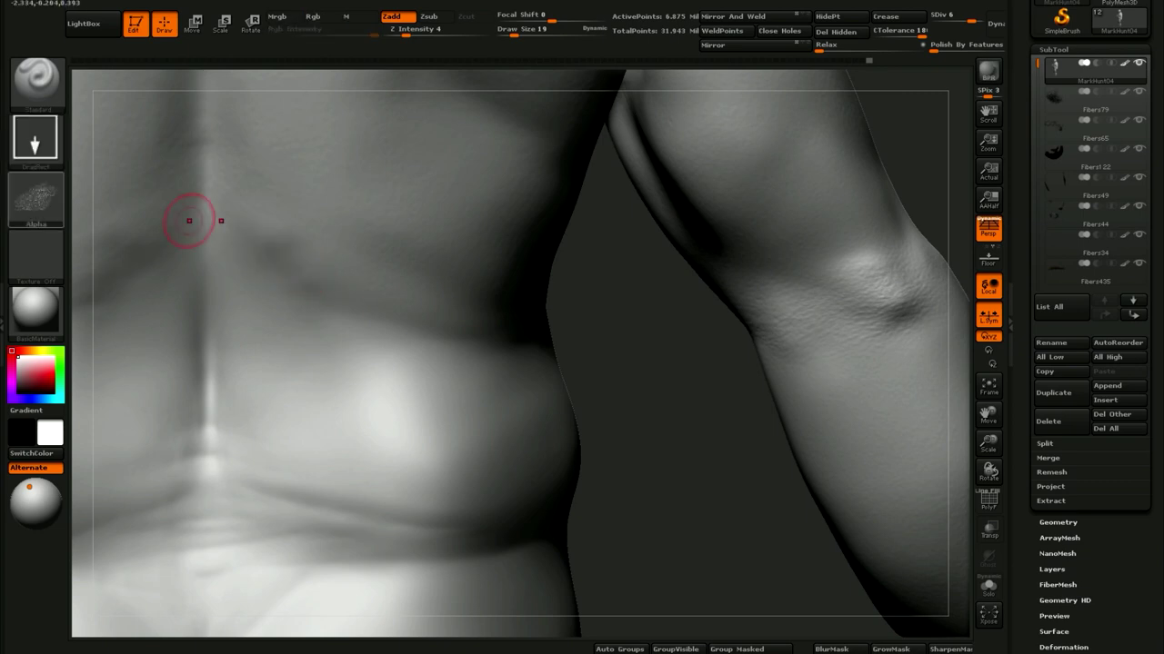
Give the brush Alpha 47, a Color Spray stroke and draw size 15
left_click(35, 197)
left_click(35, 197)
left_click(281, 208)
left_click(36, 138)
left_click(282, 153)
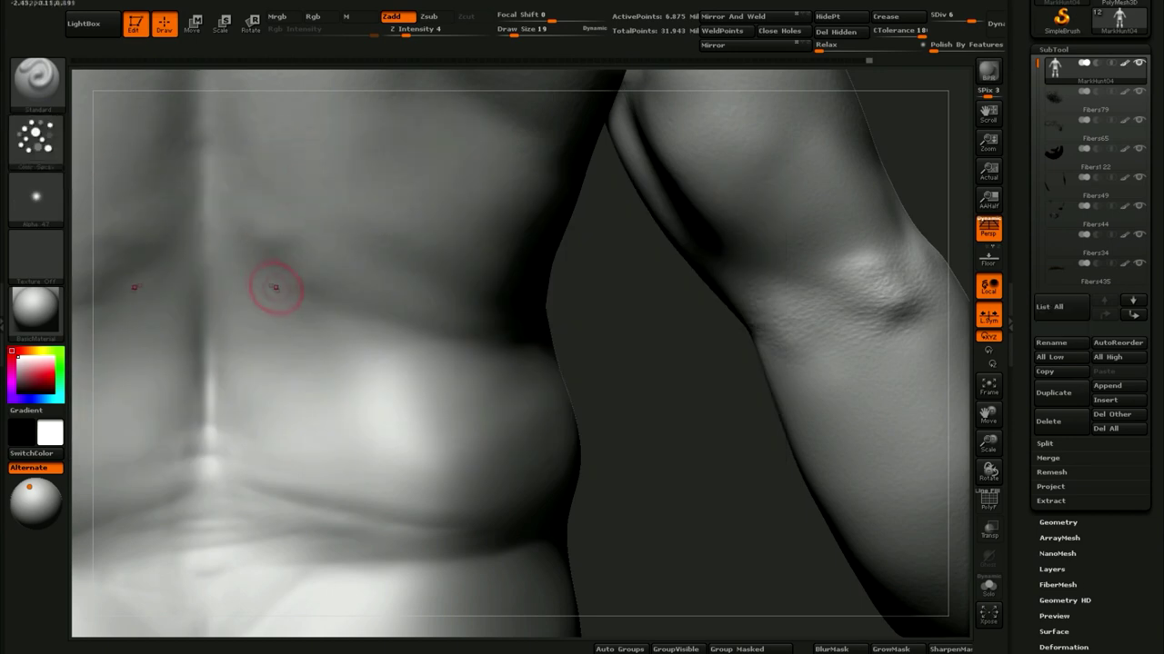
right_click_drag(401, 92, 553, 96)
type("15")
key("Return")
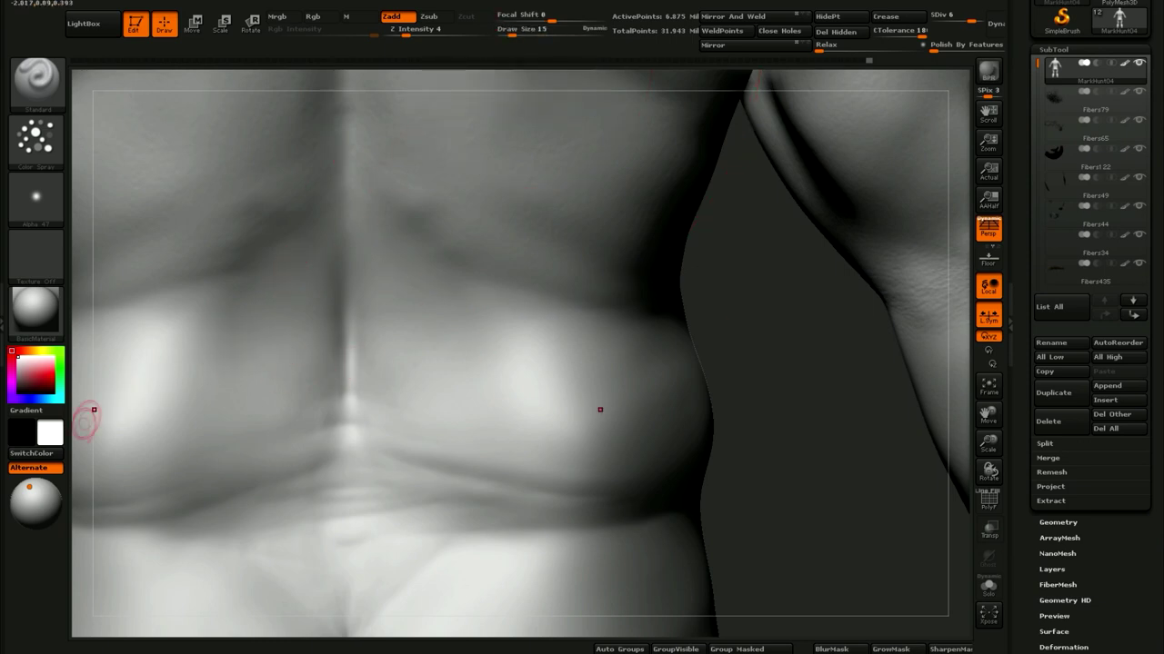
Nudge the Light Placement dot sideways and rotate the torso to show more arm
mouse_move(29, 487)
left_mouse_down()
mouse_move(59, 489)
mouse_move(50, 500)
mouse_move(45, 487)
left_mouse_up()
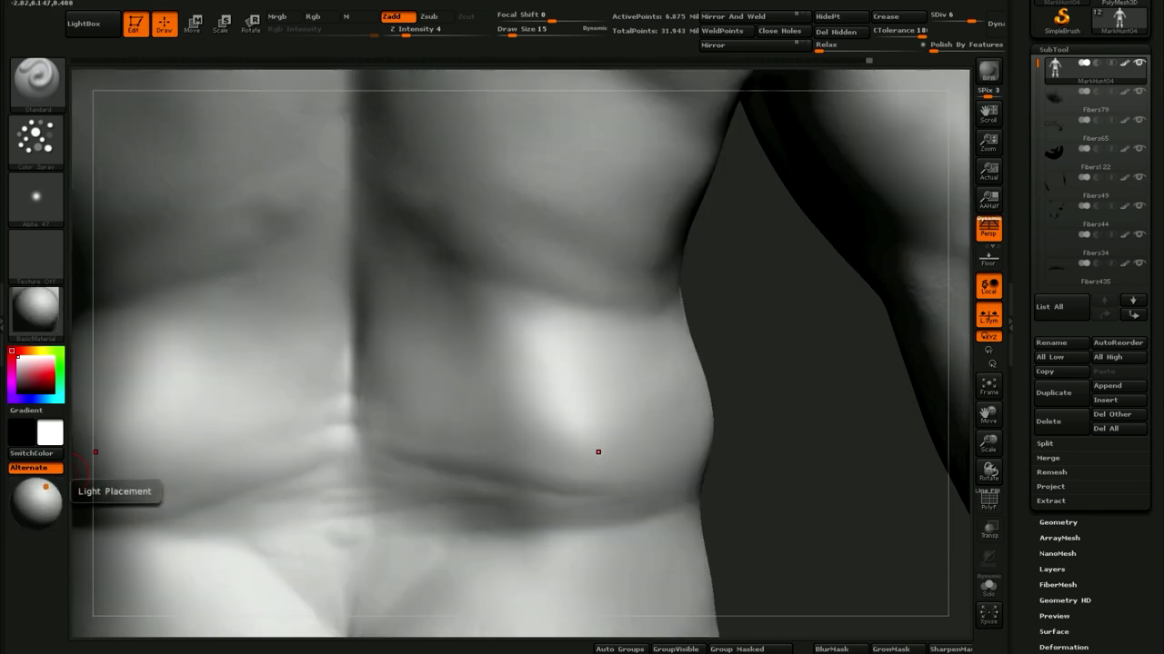
left_click_drag(45, 487, 49, 487)
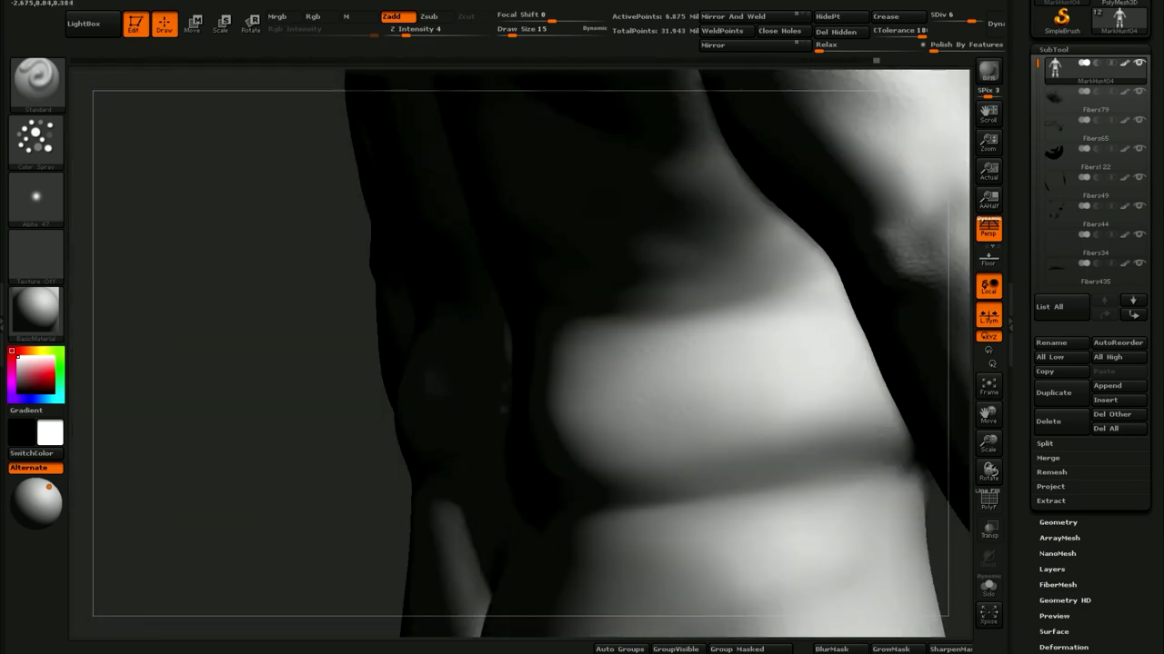
left_click_drag(800, 364, 670, 355)
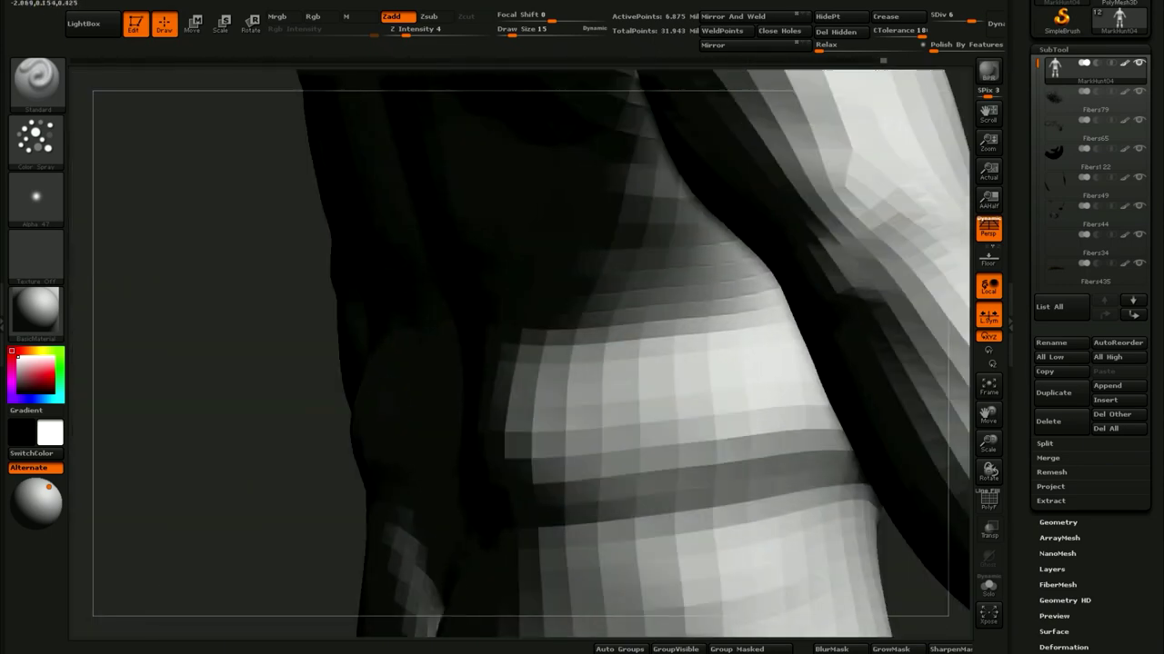
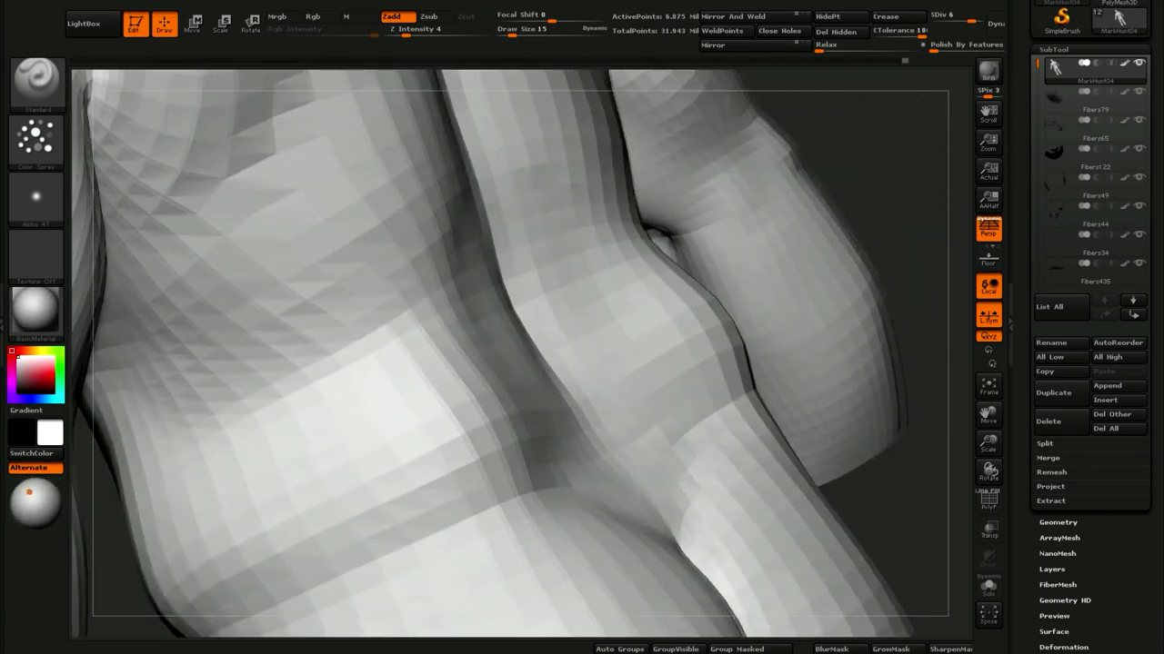
Turn on WaxPreview and raise the material's Wax Modifiers Strength
left_click(281, 20)
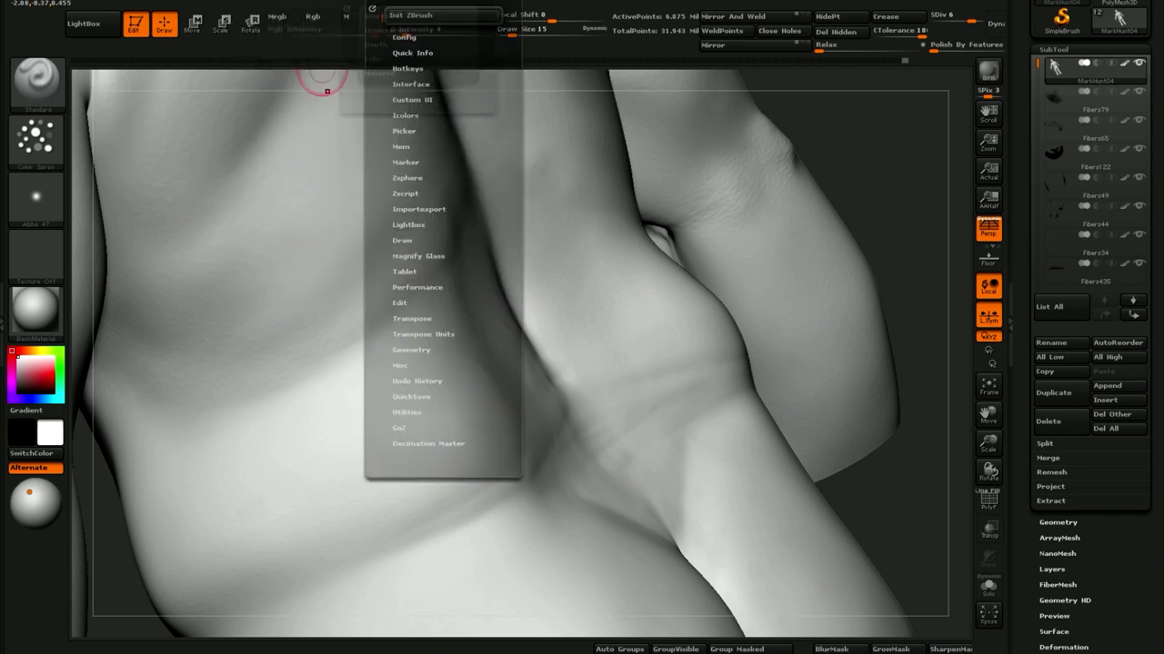
left_click(473, 95)
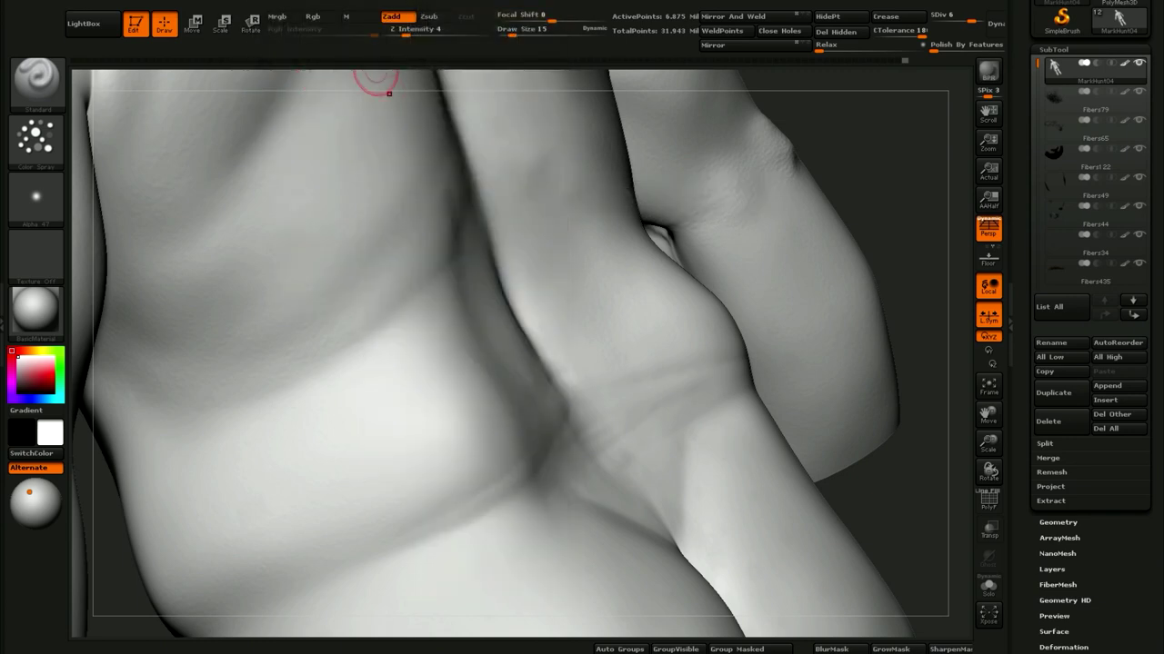
left_click(363, 2)
left_click(336, 209)
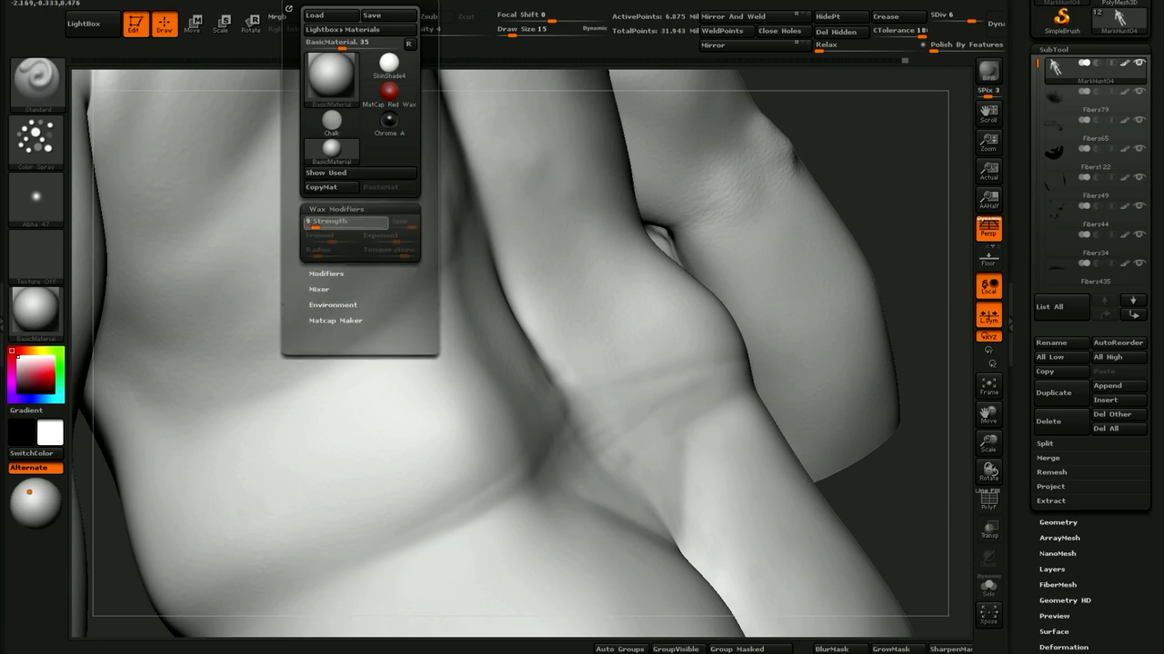
left_click_drag(309, 221, 345, 221)
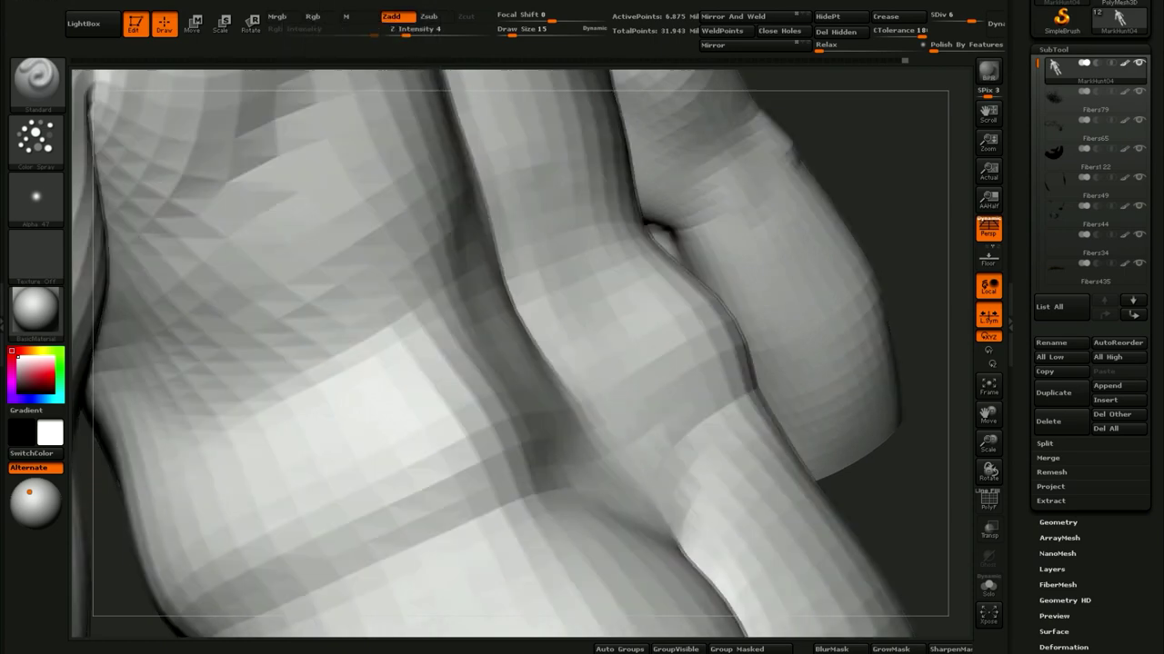
right_click_drag(300, 381, 308, 406)
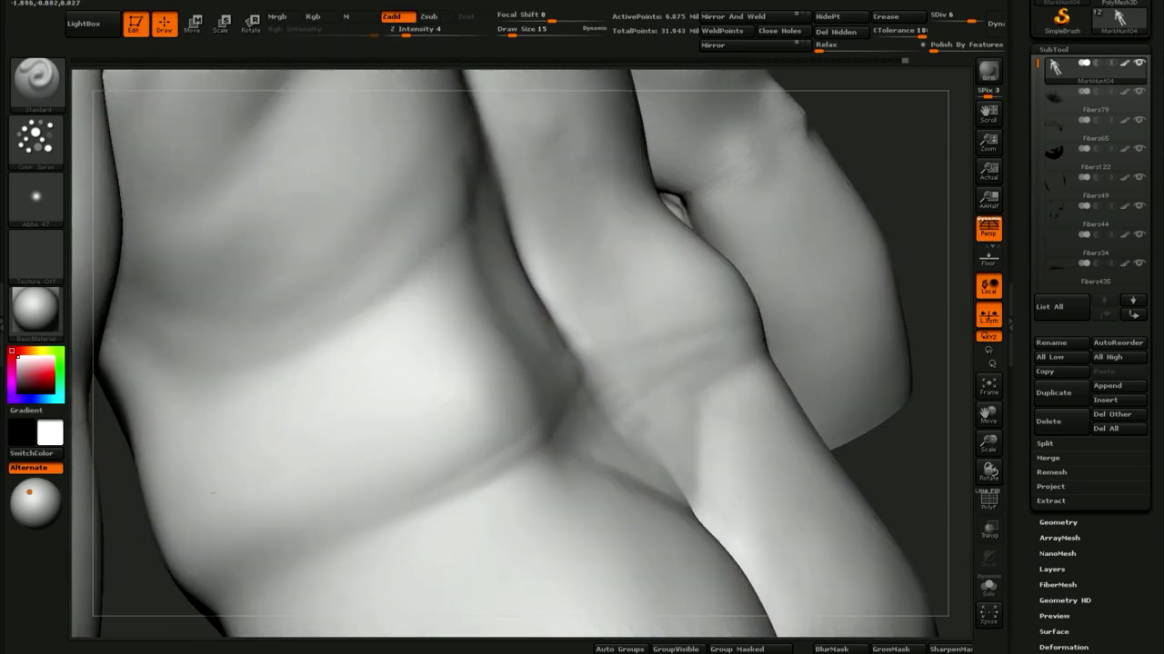
Reorient the torso and pick Dam_Standard with Dots stroke, Zsub, Z Intensity 12
mouse_move(677, 505)
right_mouse_down()
mouse_move(301, 447)
mouse_move(455, 291)
right_mouse_up()
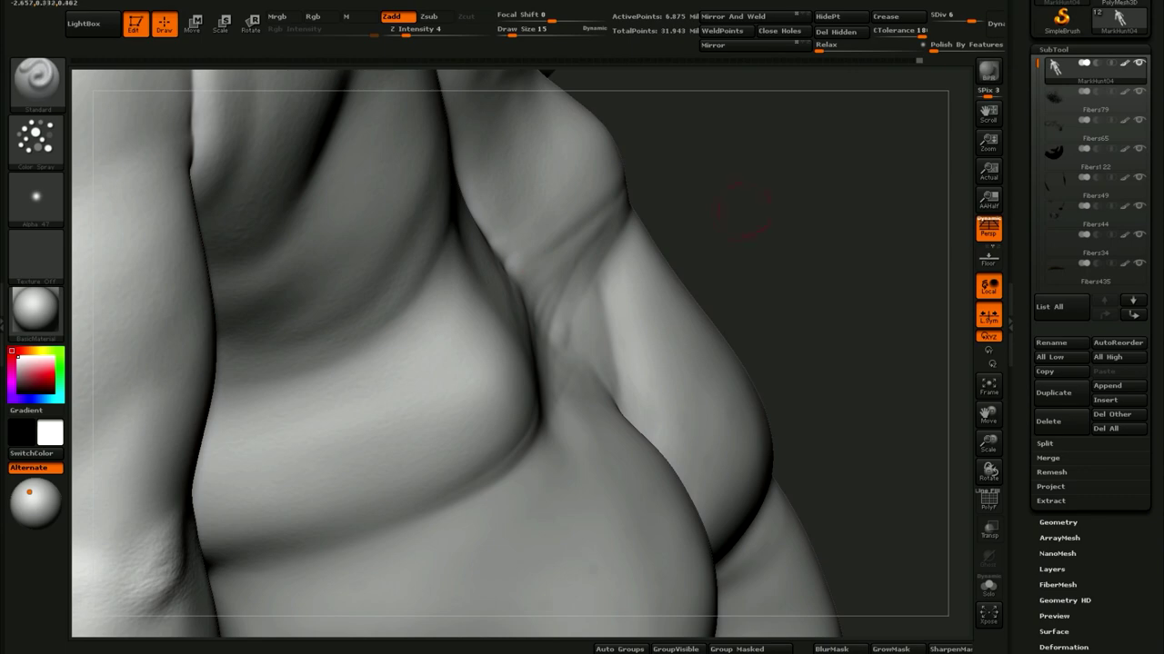
right_click_drag(727, 218, 572, 226)
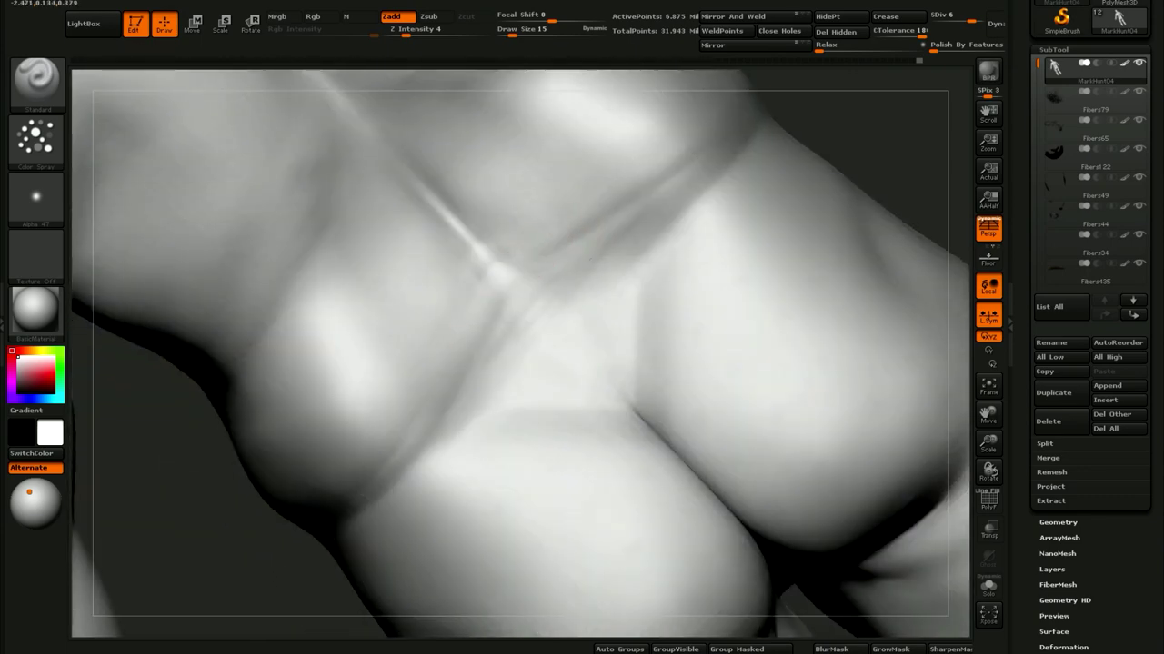
right_click_drag(214, 498, 242, 423)
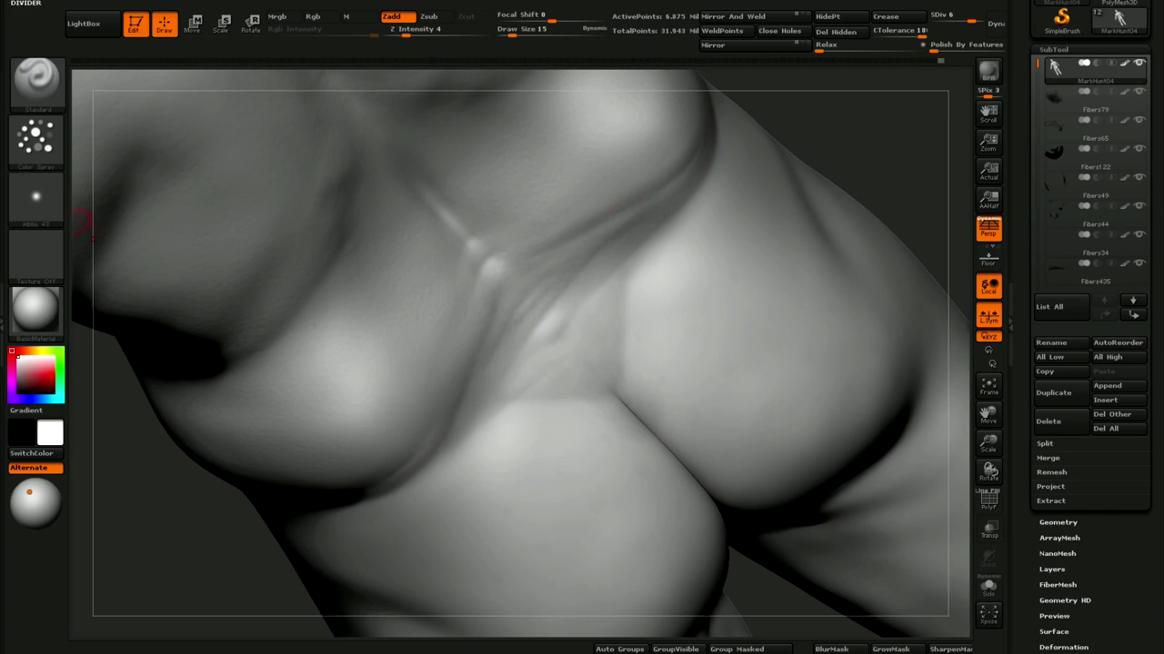
left_click(37, 82)
left_click(230, 98)
mouse_move(229, 98)
right_mouse_down()
mouse_move(211, 390)
mouse_move(155, 338)
right_mouse_up()
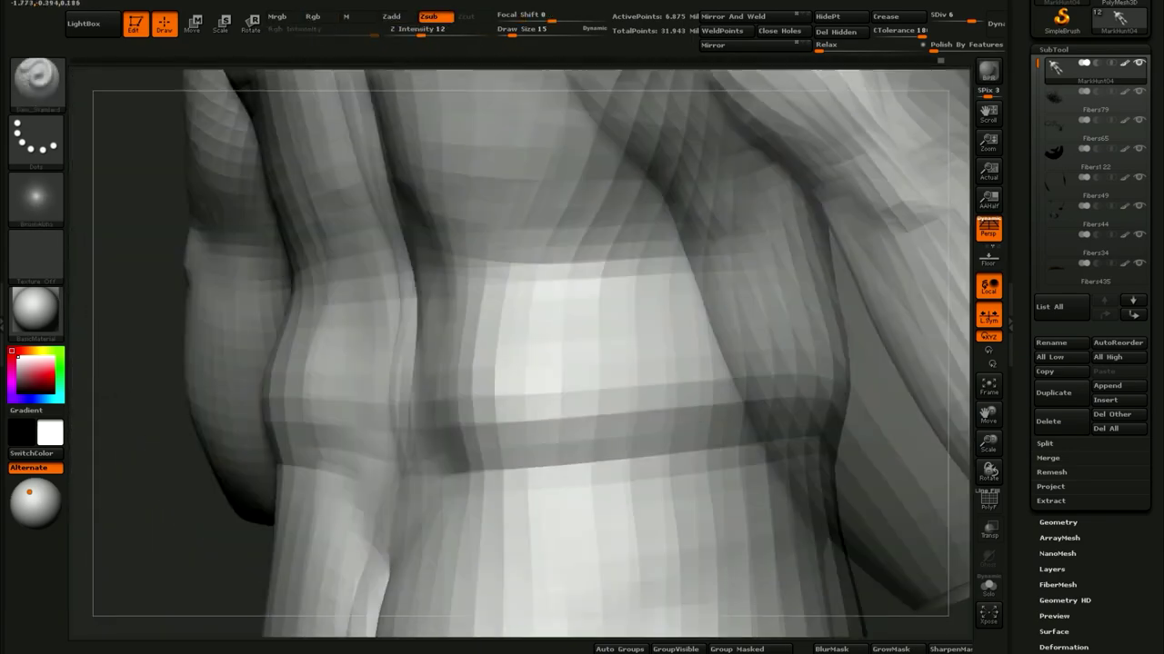
Lower the Dam_Standard brush's Z Intensity to 5, at draw size 15
right_click_drag(155, 337, 727, 263)
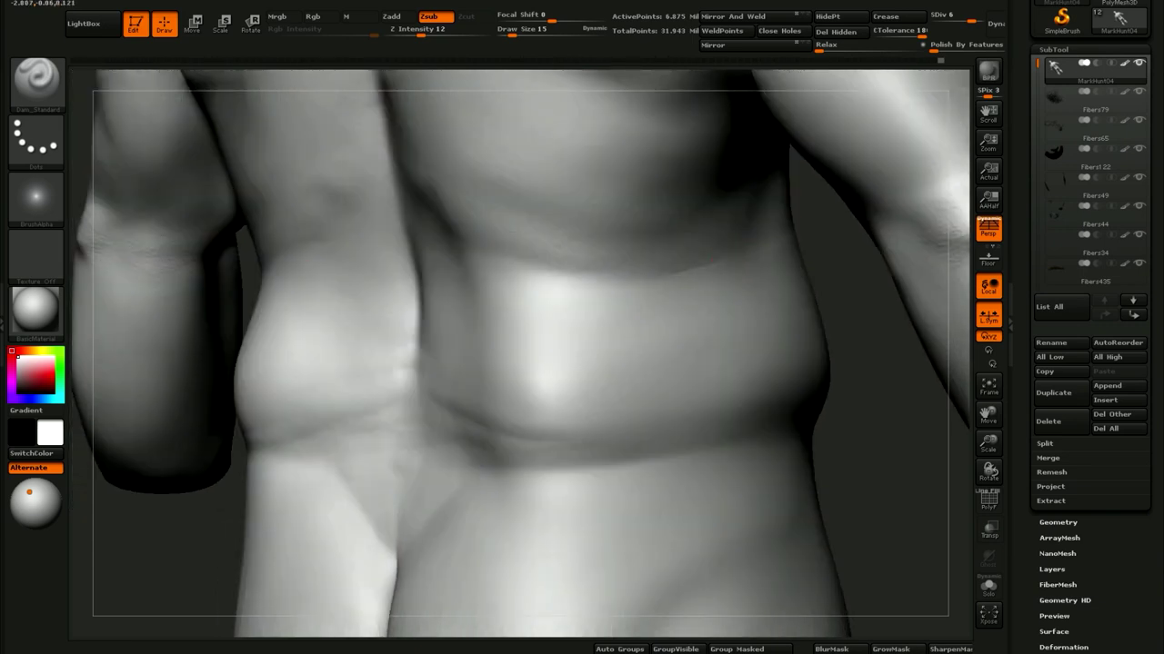
left_click_drag(681, 267, 675, 260, "shift")
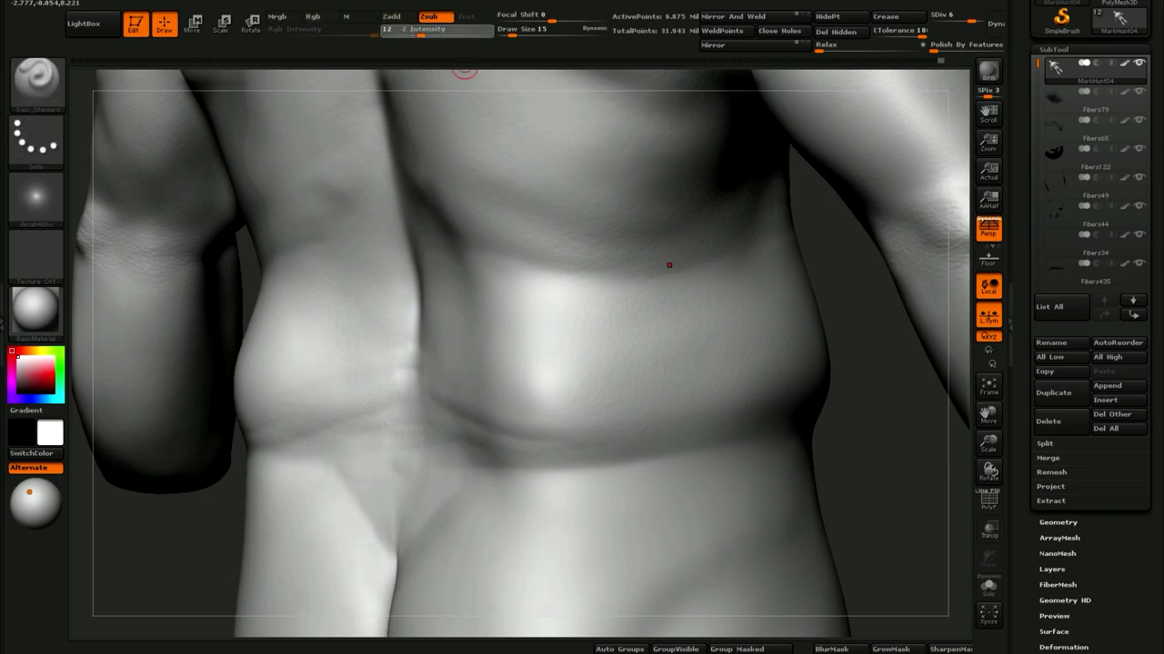
key("u")
key("s")
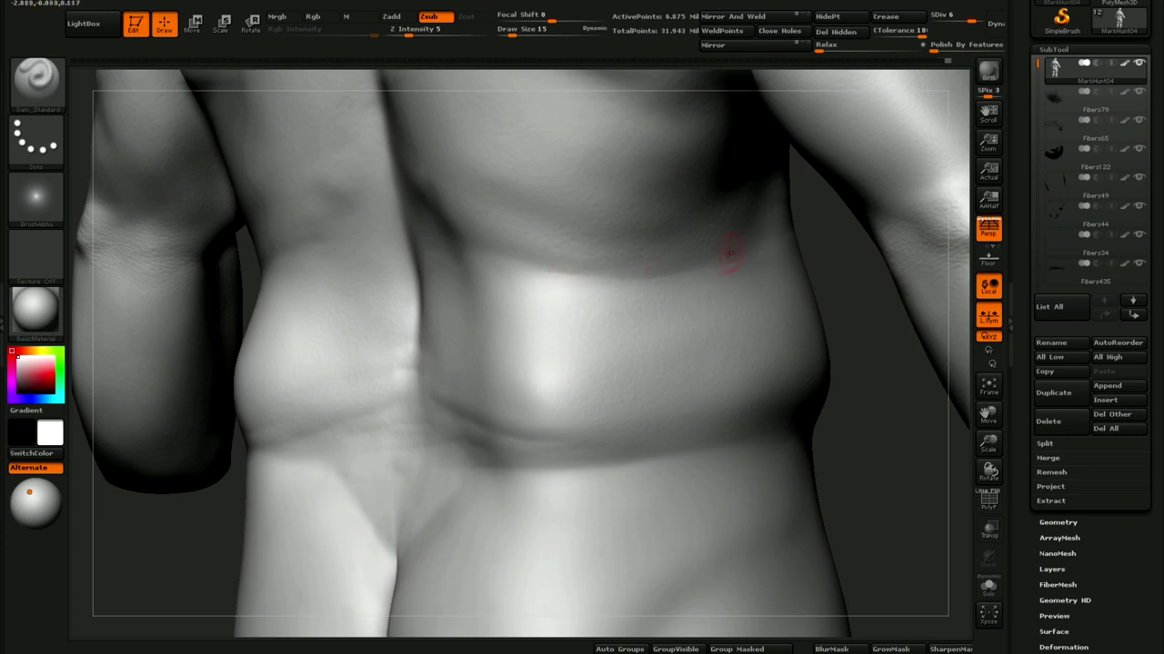
Orbit around the torso to look over its back and sides
left_click_drag(738, 274, 615, 249)
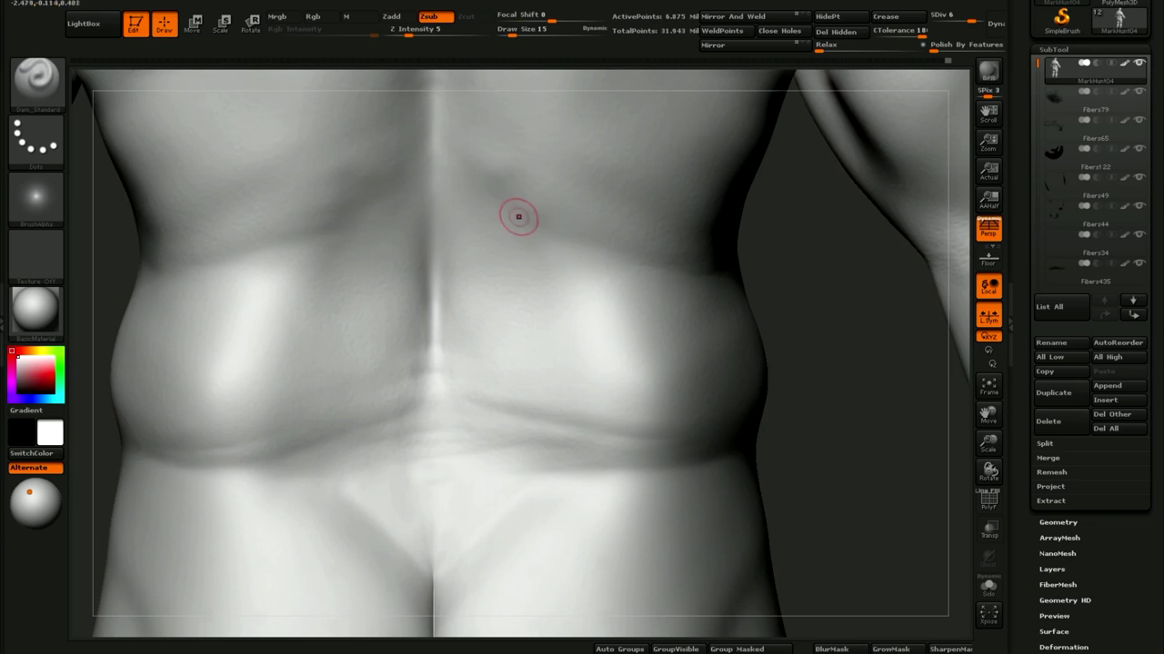
left_click_drag(700, 263, 594, 241)
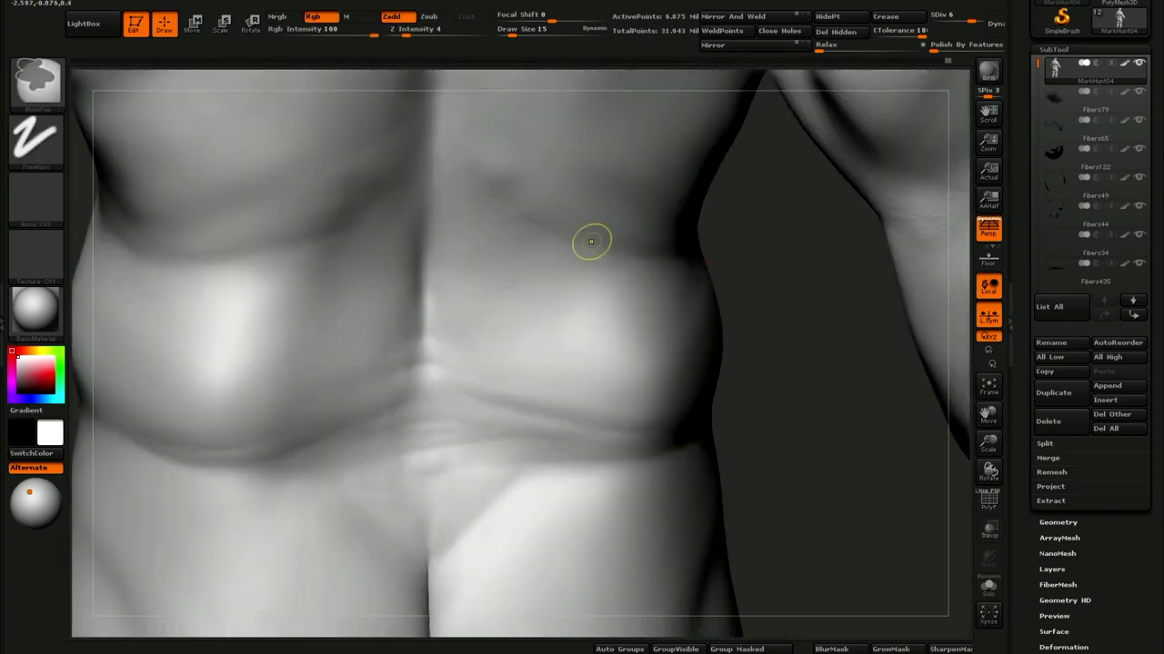
left_click_drag(714, 259, 659, 255)
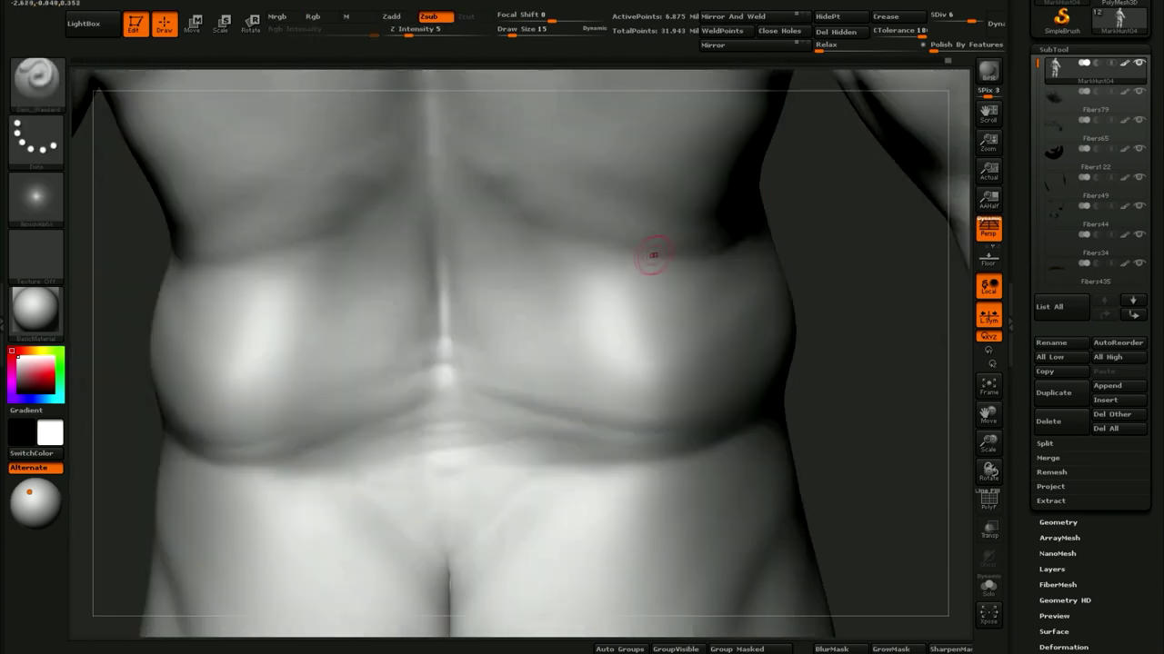
key("shift")
left_click_drag(857, 200, 761, 187)
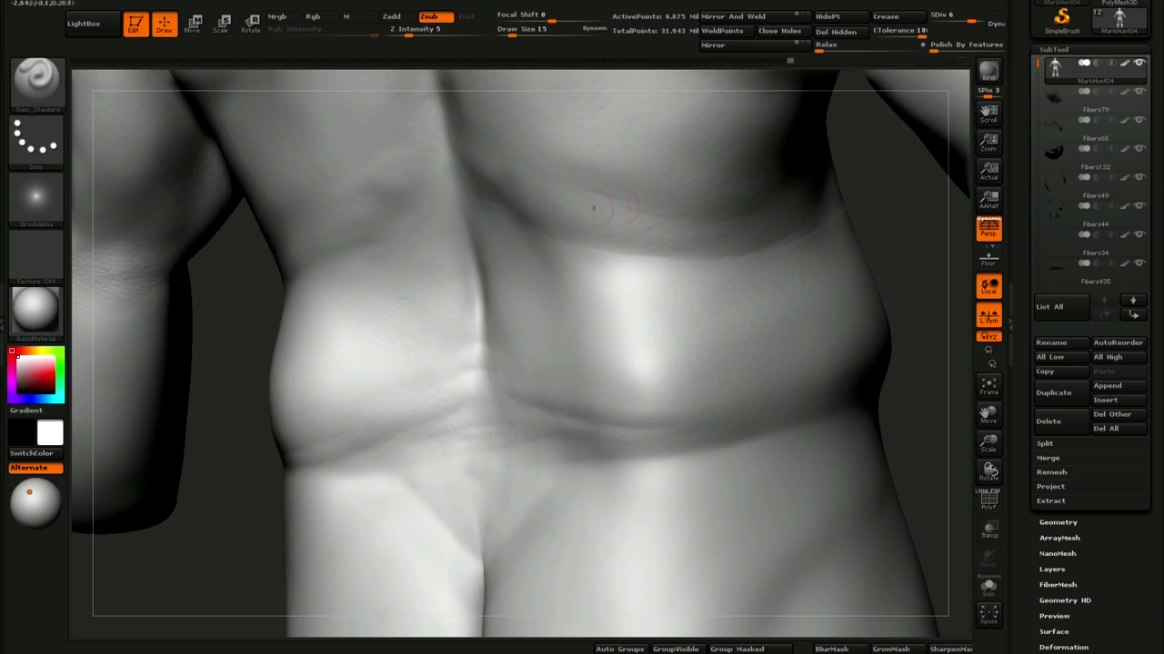
left_click_drag(264, 264, 391, 207)
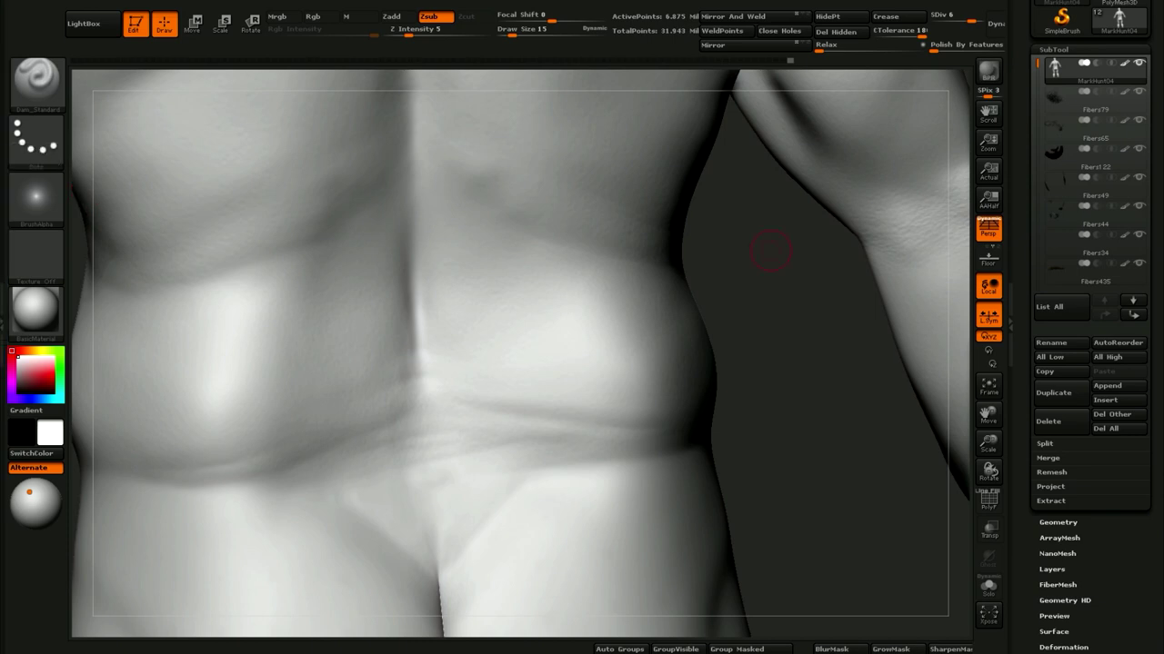
left_click_drag(732, 244, 287, 230)
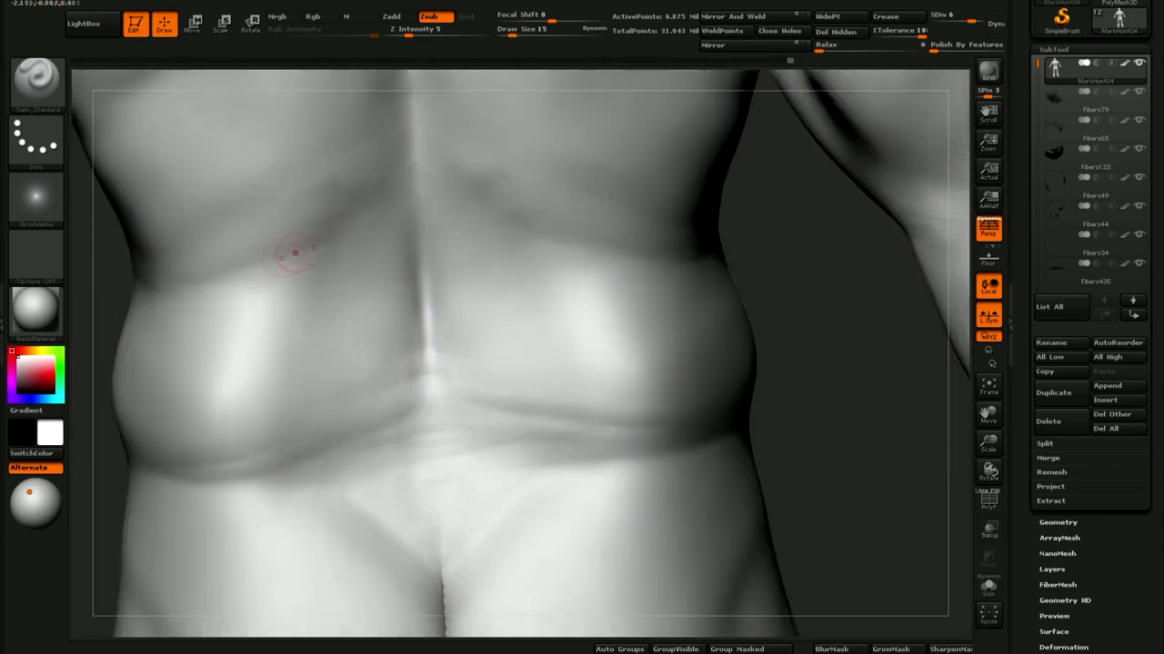
Move the light for darker shading and frame the abdomen from the front
left_click_drag(151, 271, 233, 251)
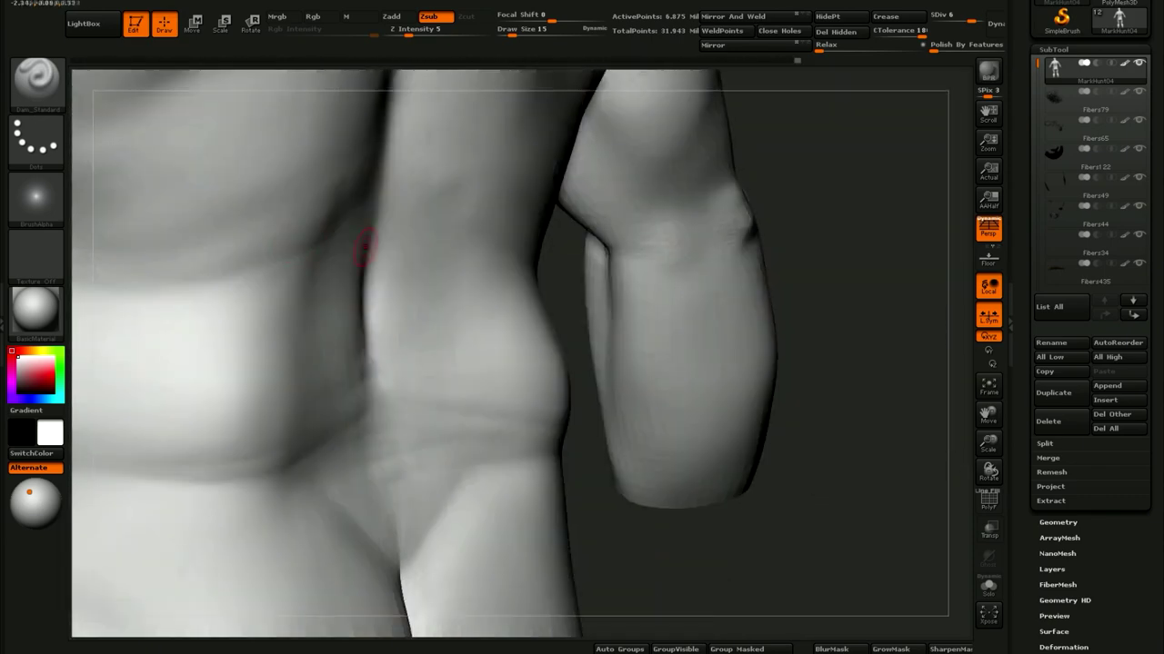
mouse_move(145, 282)
left_mouse_down("alt")
mouse_move(82, 464)
mouse_move(80, 366)
left_mouse_up("alt")
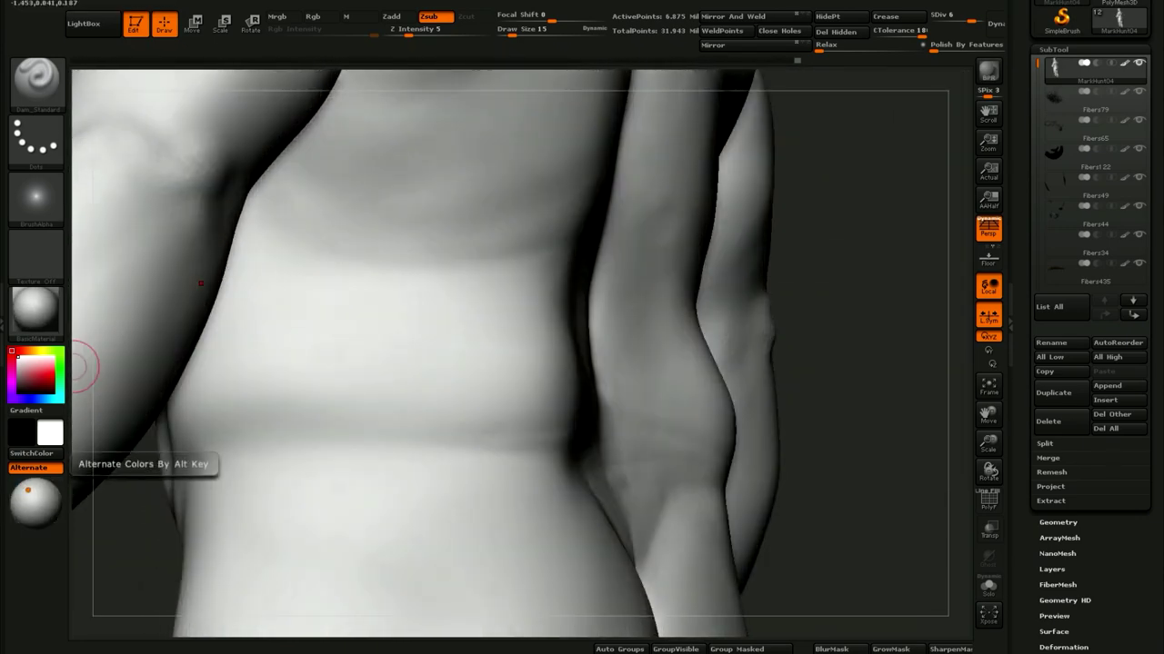
left_click(28, 490)
left_click(31, 486)
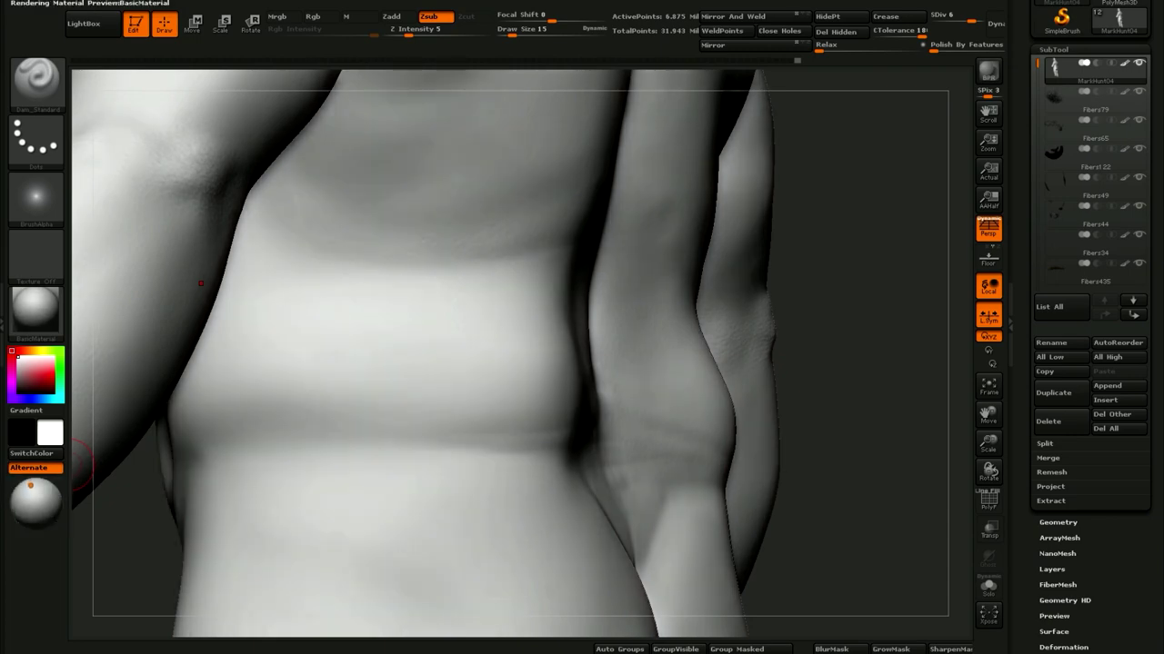
left_click_drag(865, 201, 512, 263)
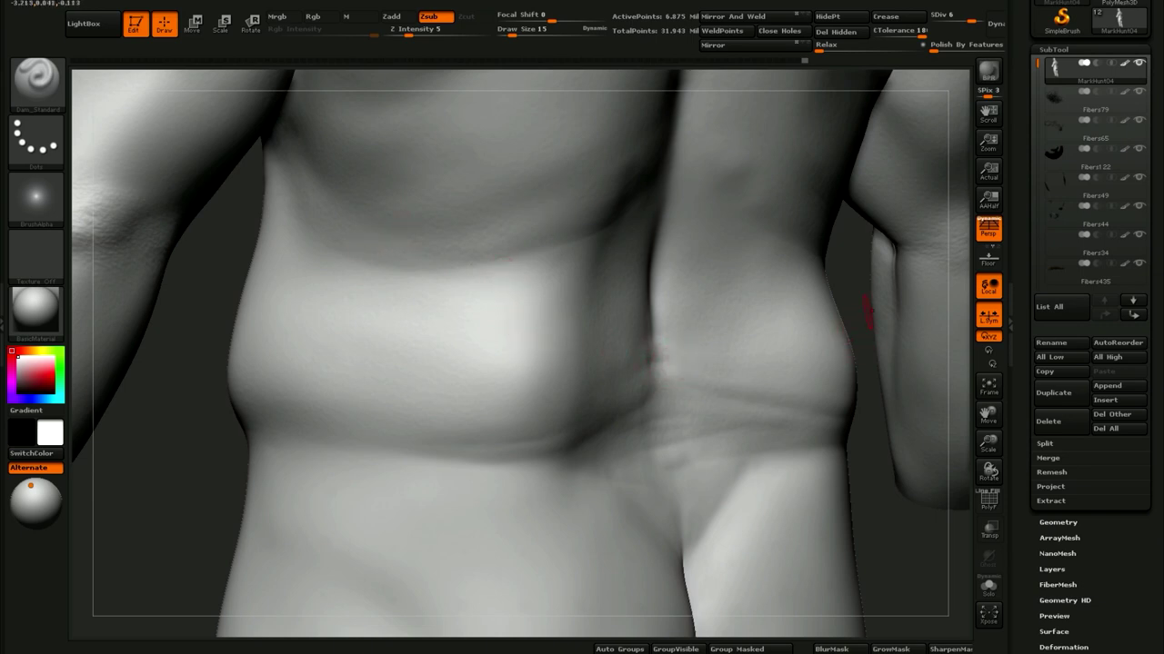
left_click_drag(866, 312, 698, 371)
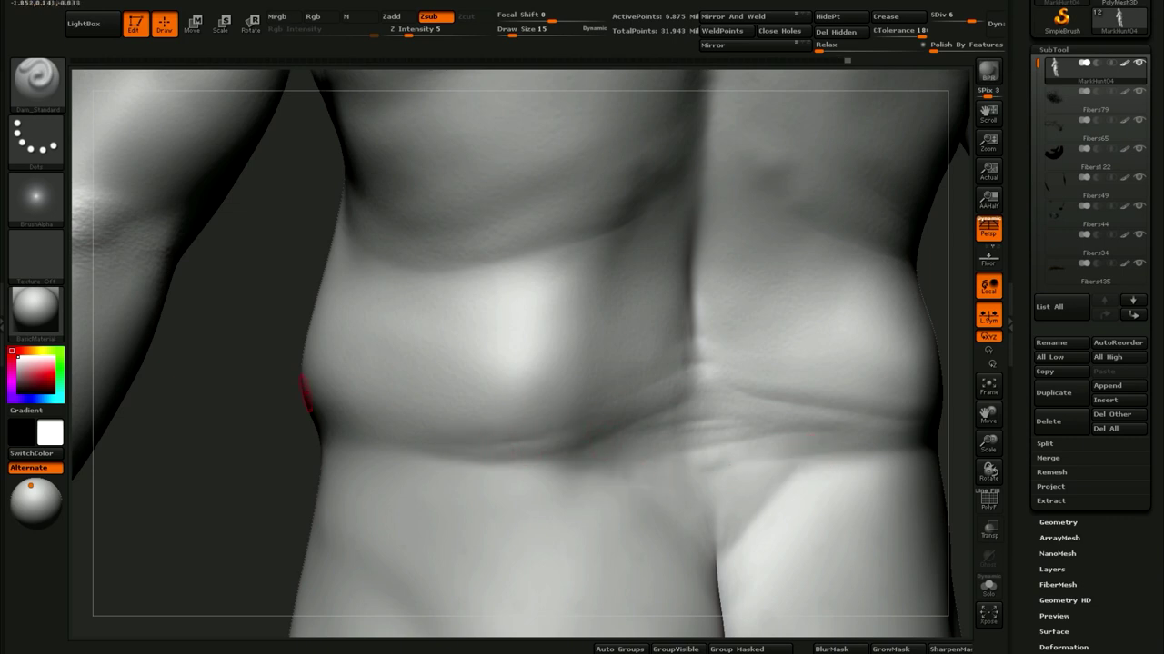
left_click_drag(316, 389, 437, 397)
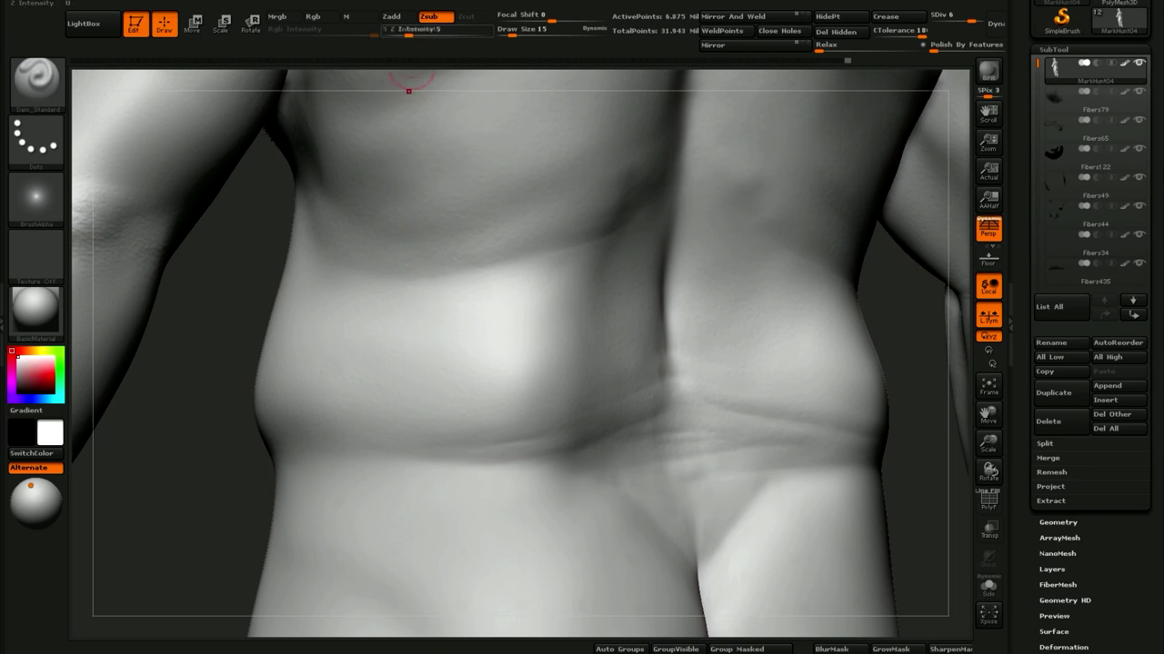
Set brush intensity to 7 and shrink draw size to 12 for the hair patch
key("u")
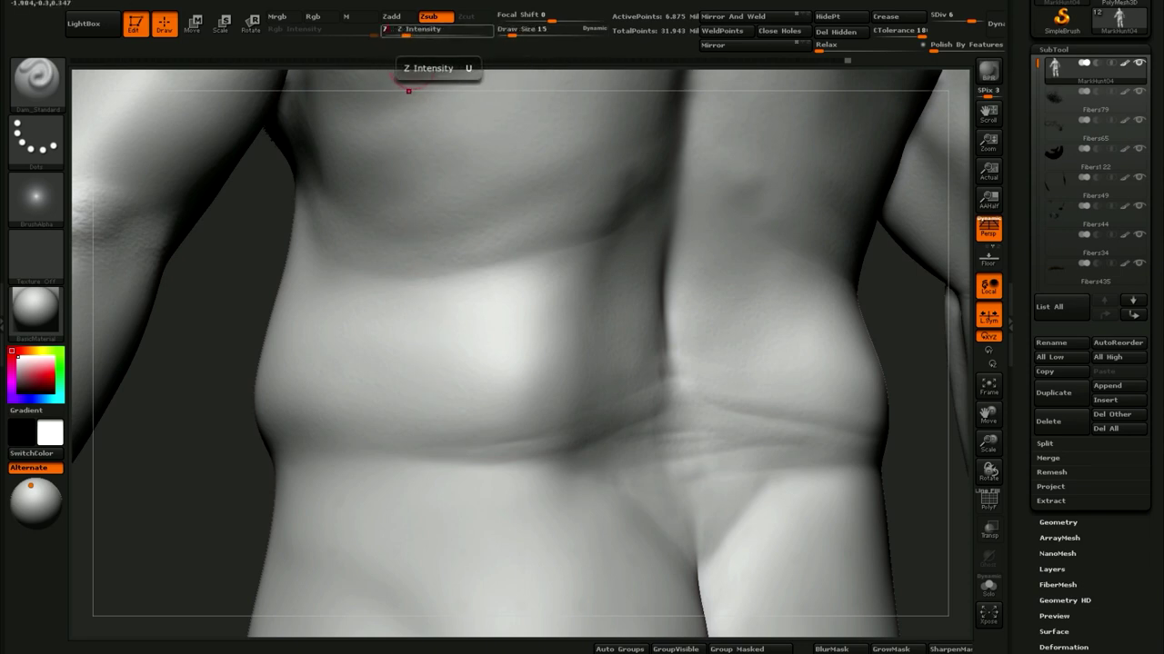
type("s23")
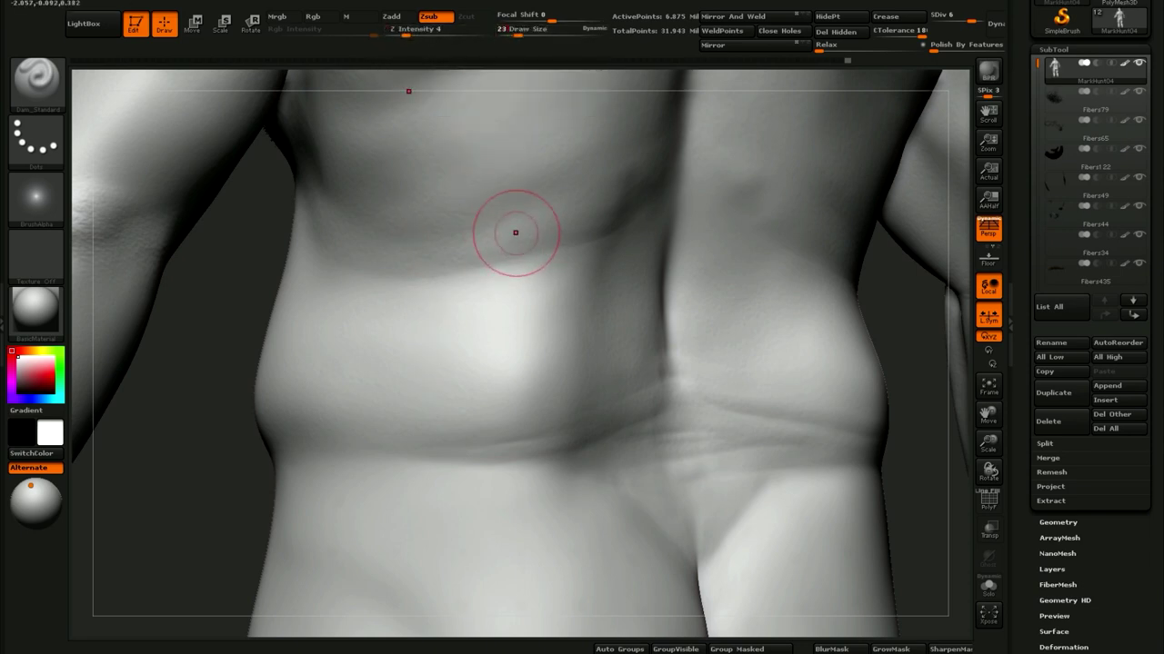
type("u7")
key("Return")
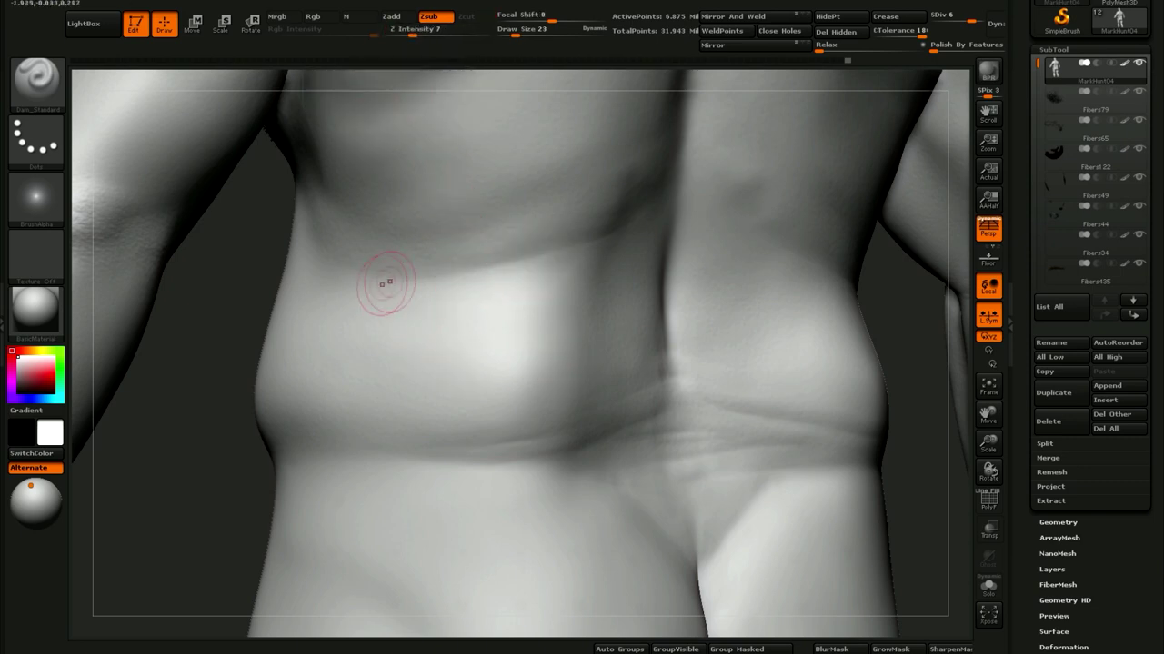
key("ctrl")
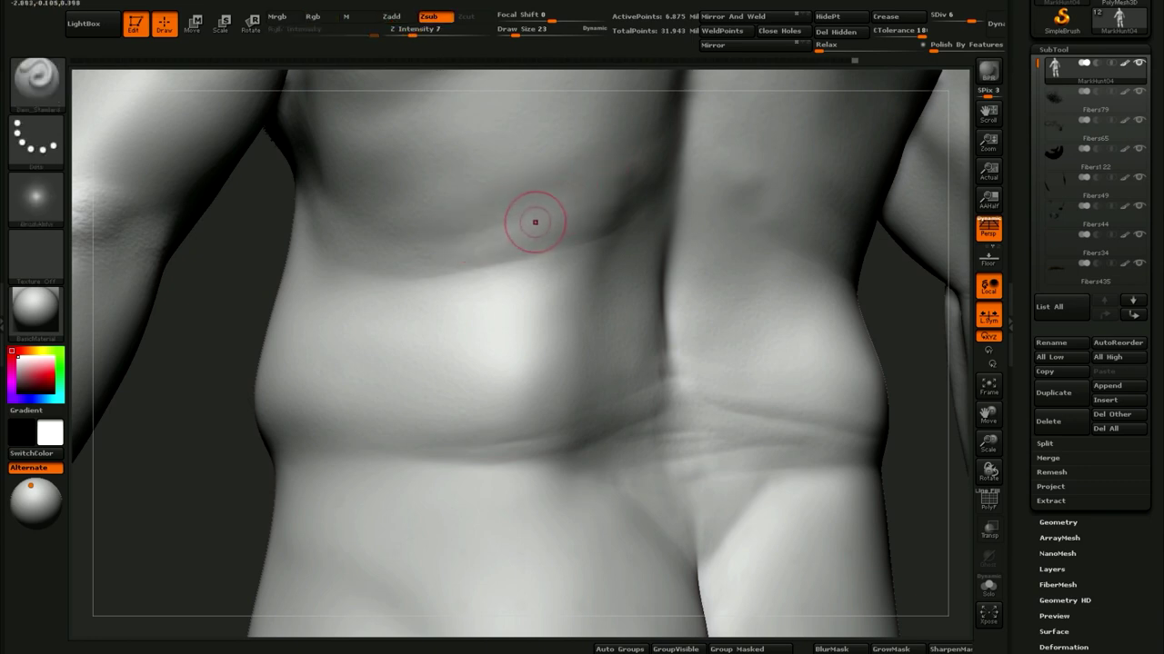
key("s")
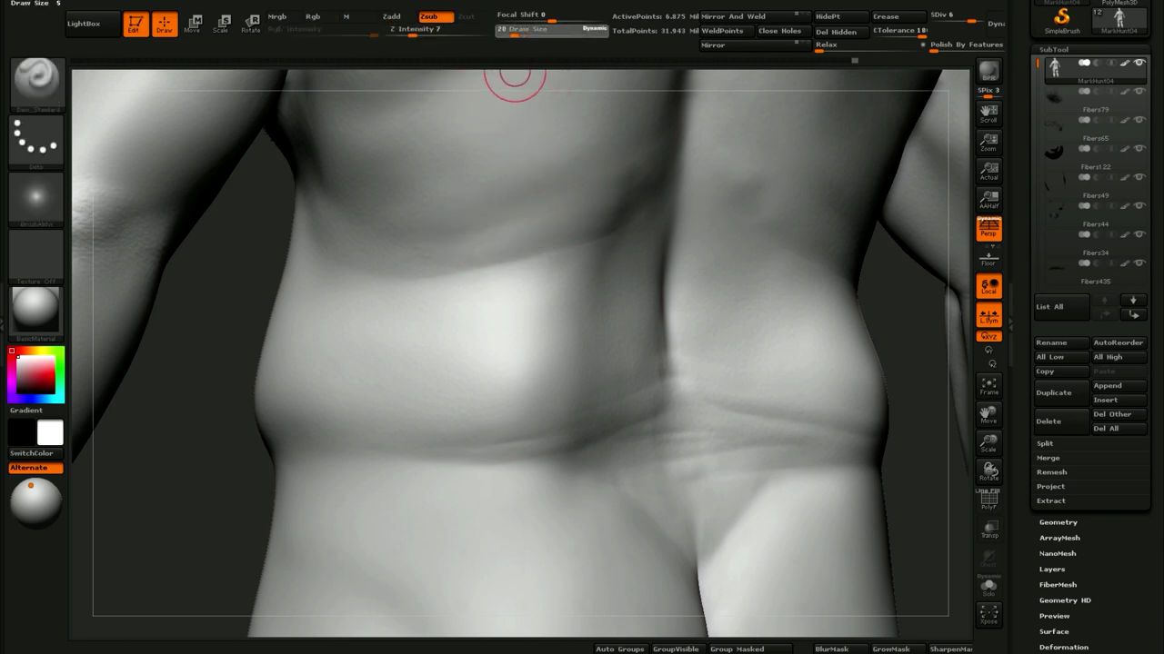
left_click_drag(545, 29, 507, 29)
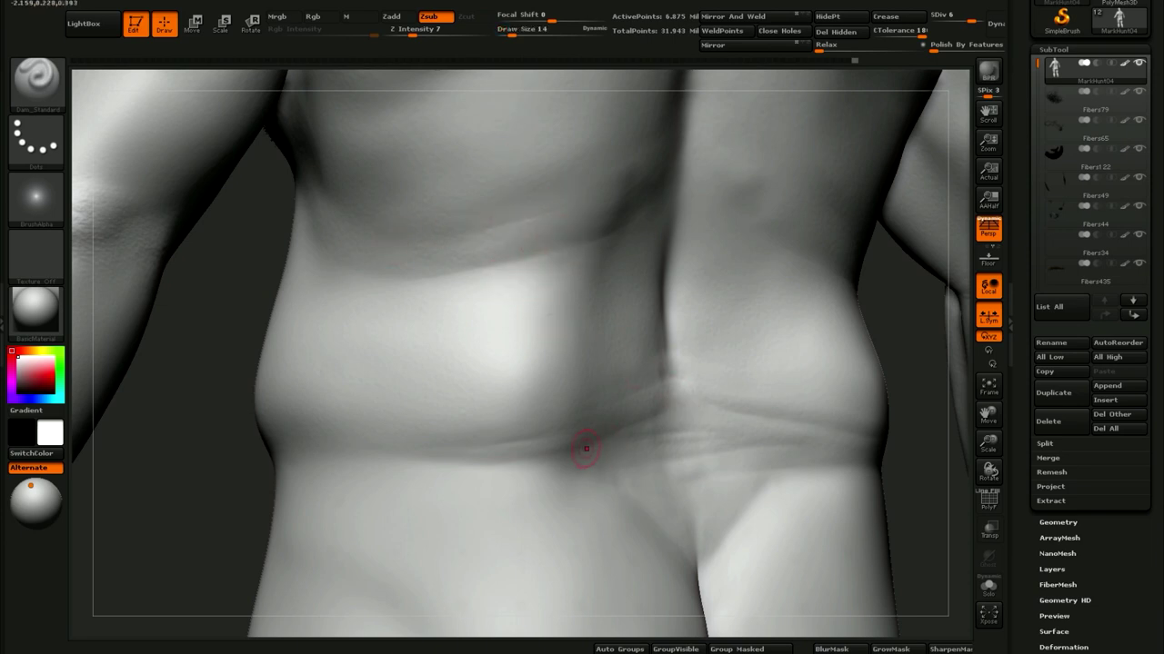
key("[")
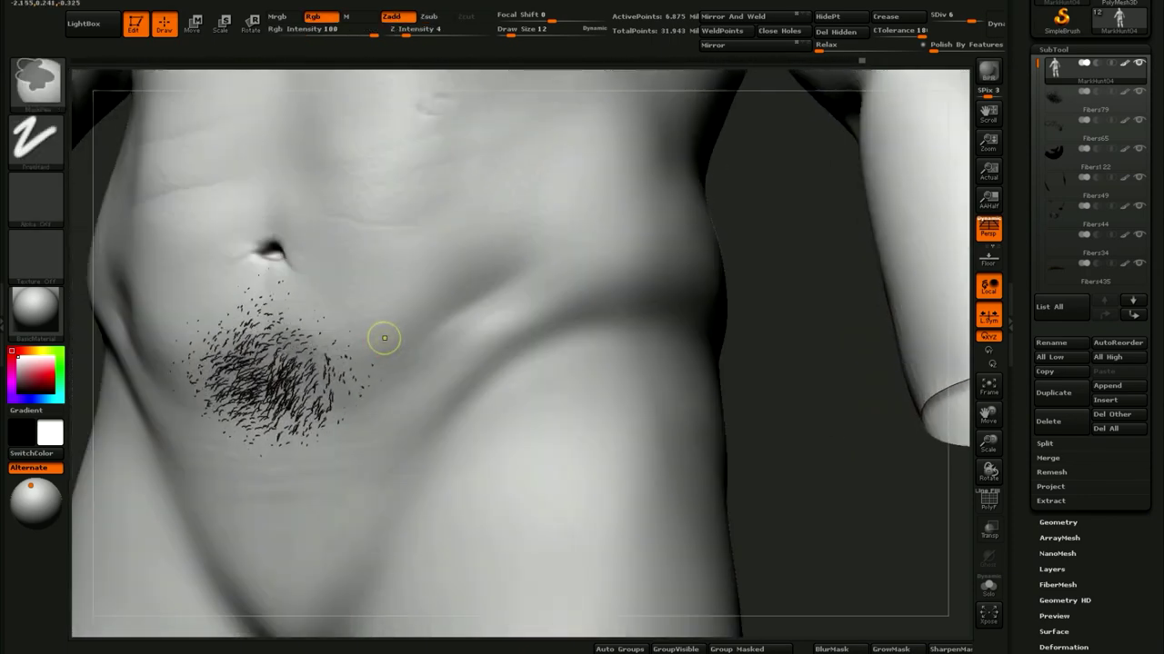
Add hair strands below the navel and set draw size to 10
left_click(386, 370)
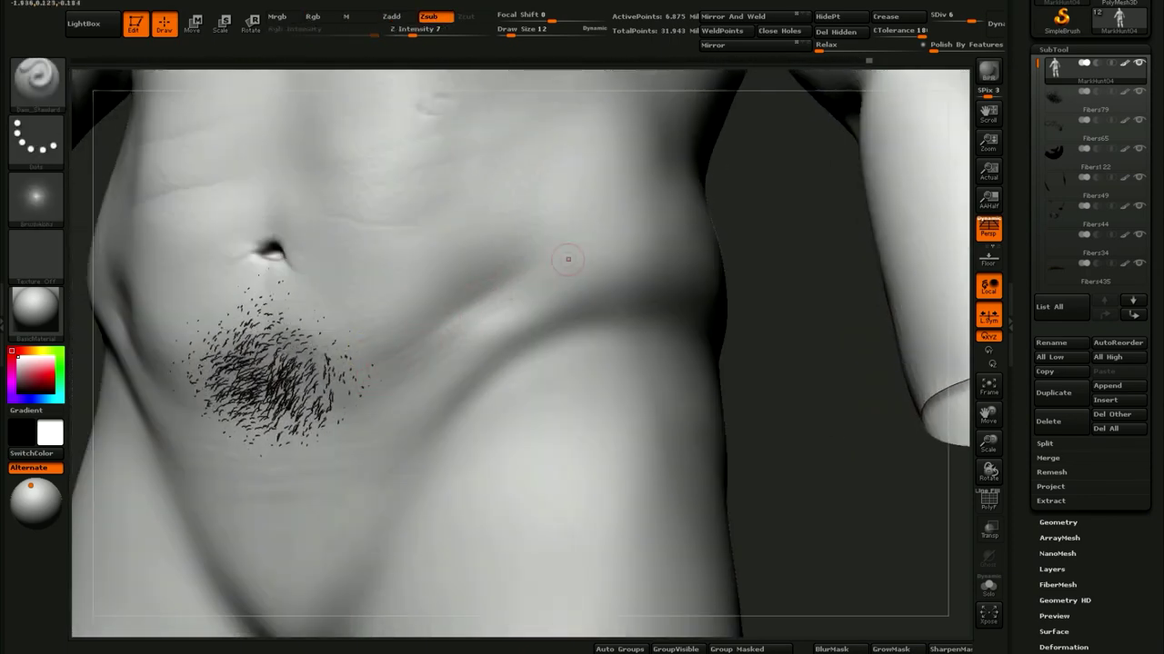
right_click_drag(446, 324, 485, 94)
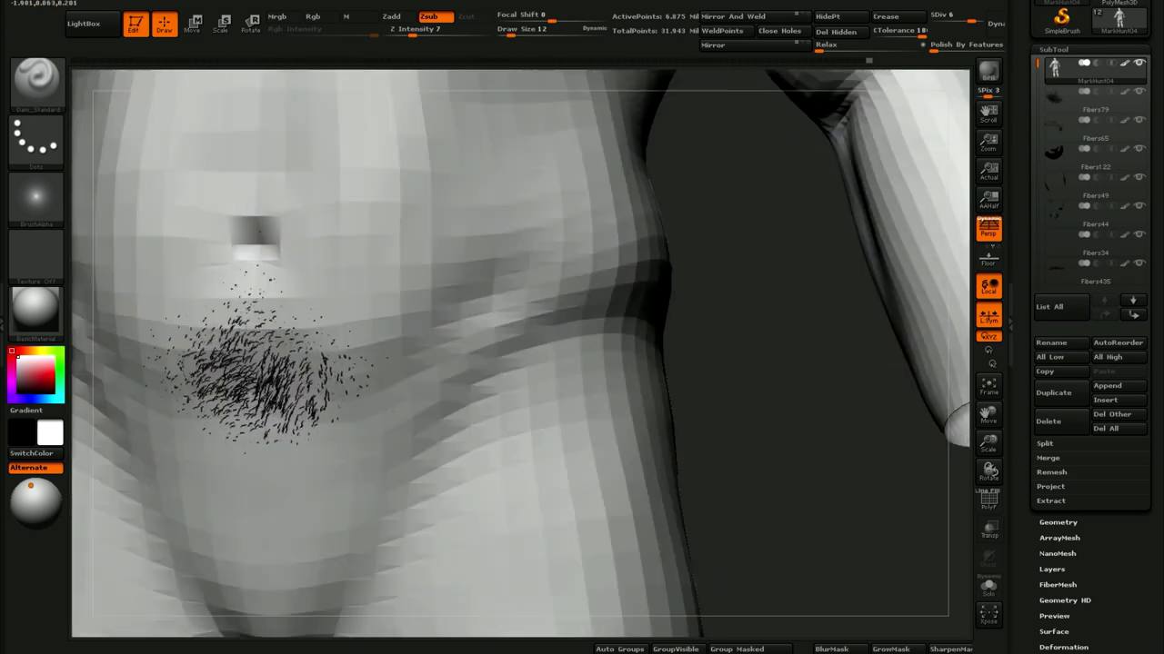
key("s")
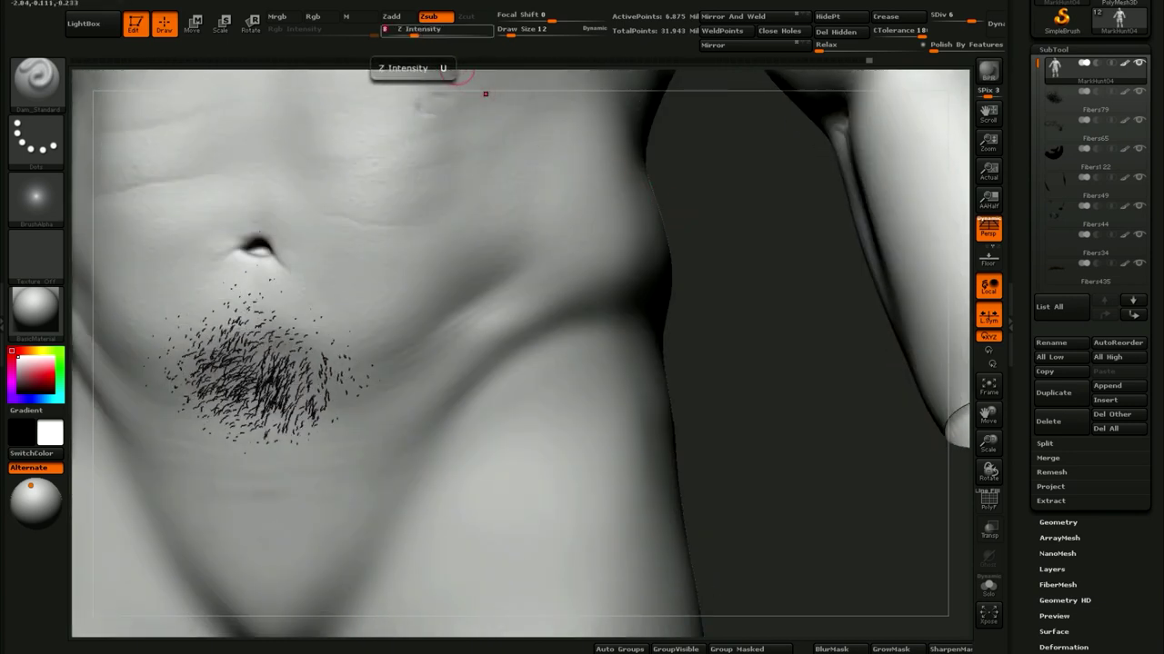
type("u10")
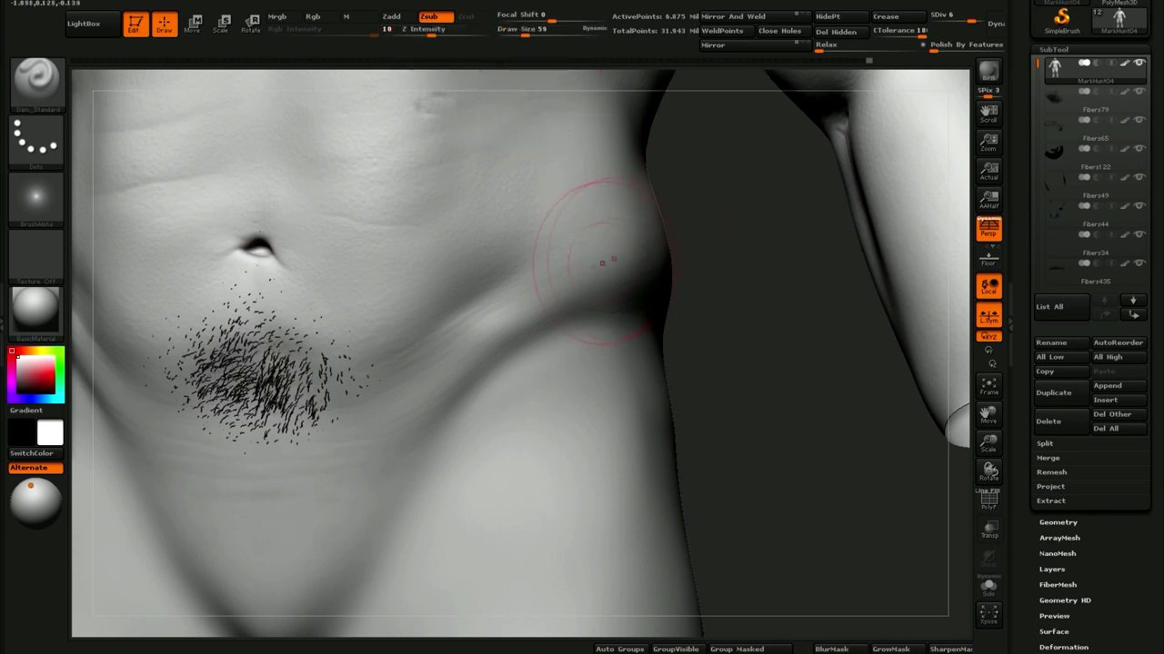
type("s5")
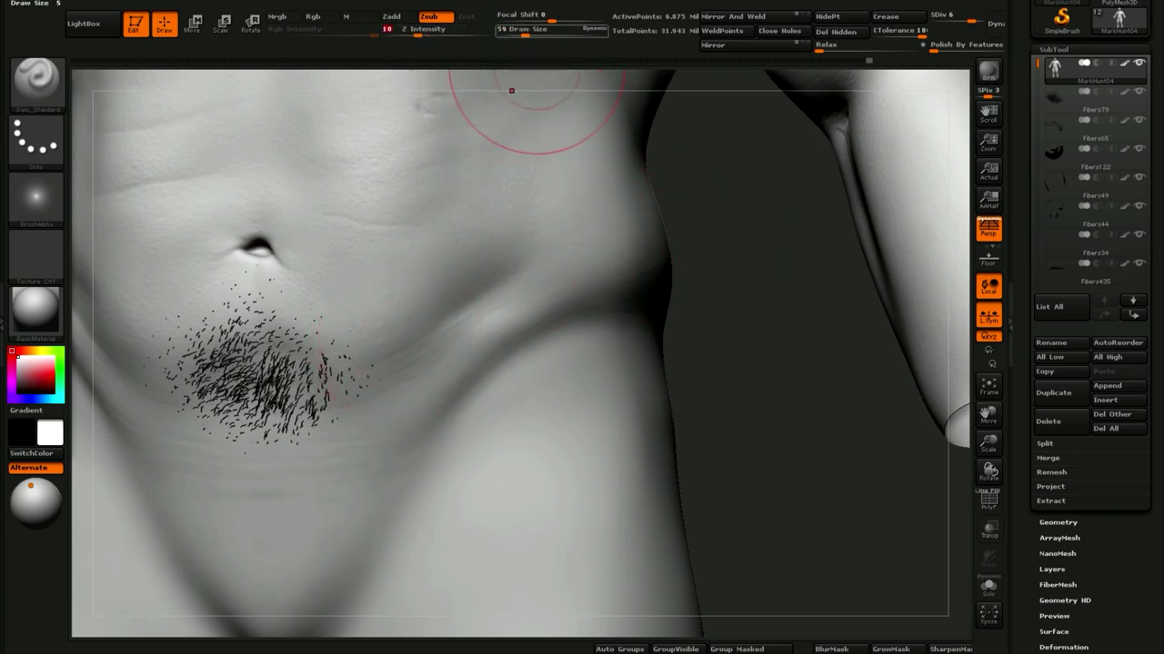
type("113")
type("10")
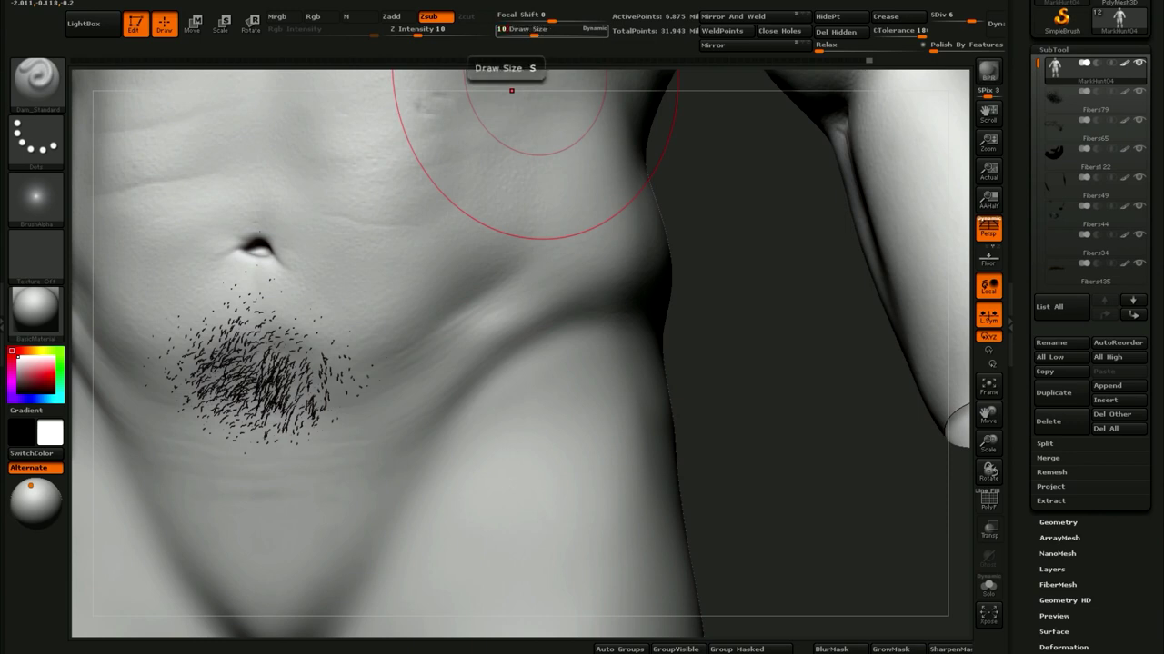
key("Return")
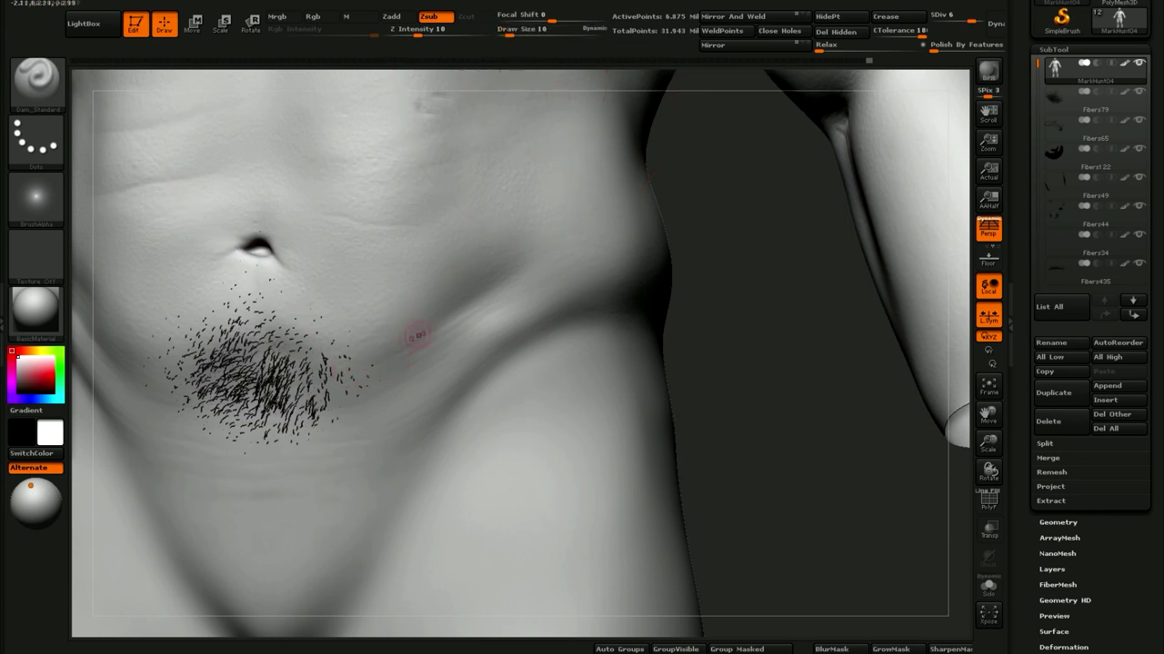
Paint more strands below the navel, toggling masking on and off with Ctrl
key("b")
key("m")
key("r")
key("ctrl")
left_click_drag(735, 260, 734, 237, "alt")
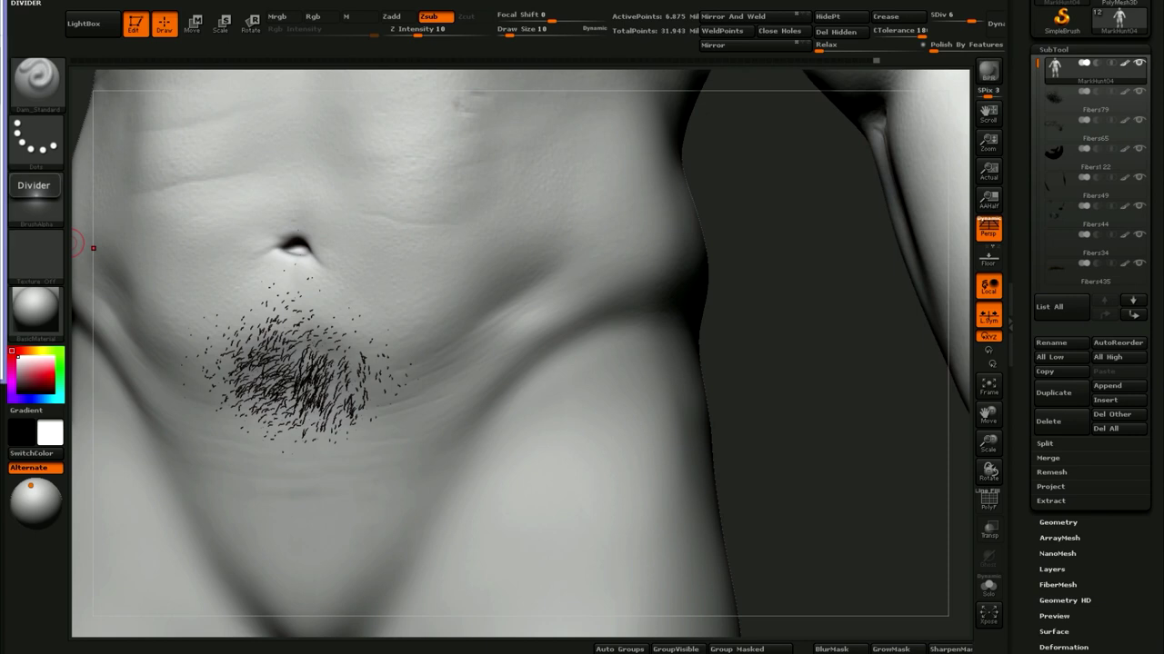
key("alt+Tab")
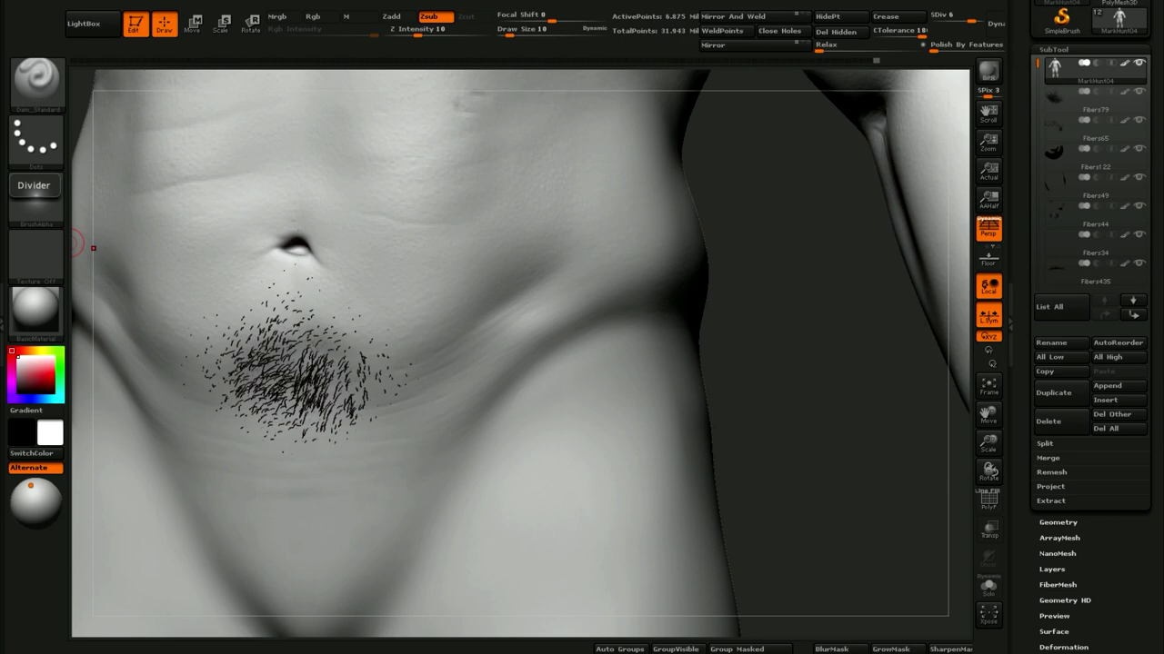
mouse_move(92, 247)
left_mouse_down()
mouse_move(732, 288)
mouse_move(358, 281)
left_mouse_up()
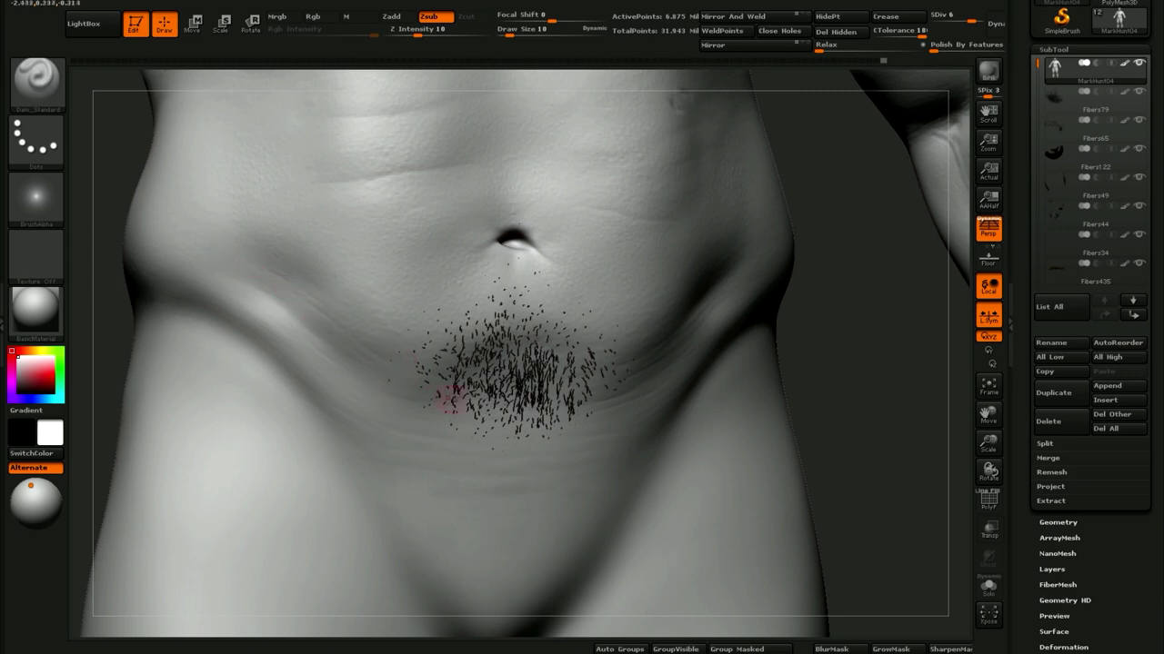
key("ctrl")
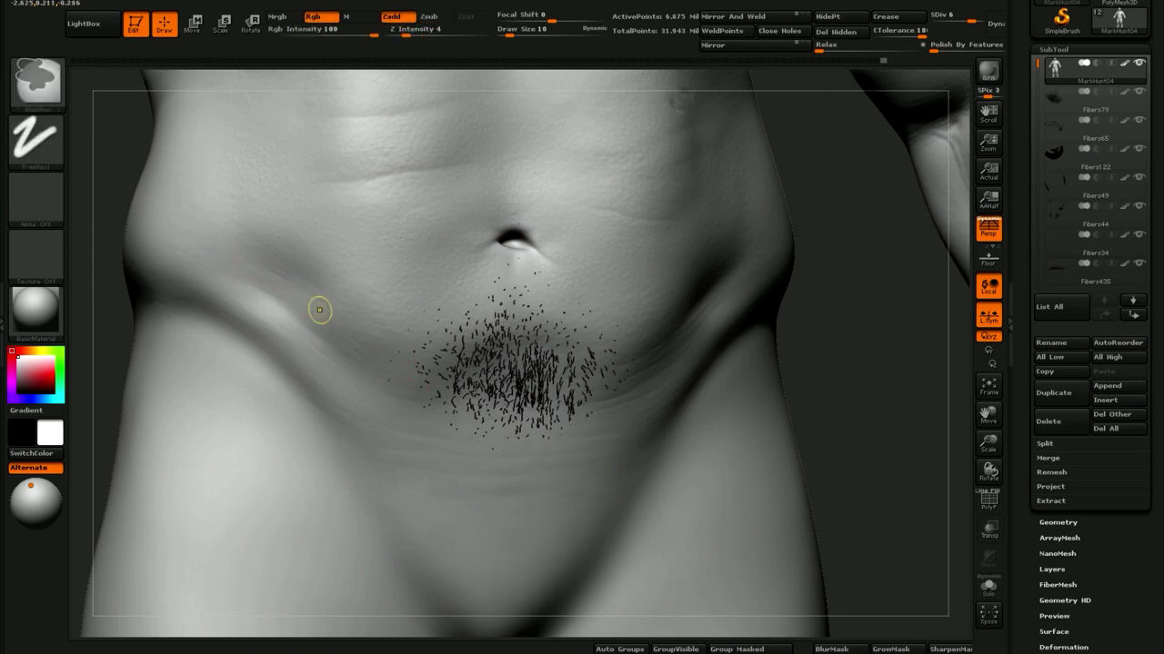
key("ctrl")
key("ctrl")
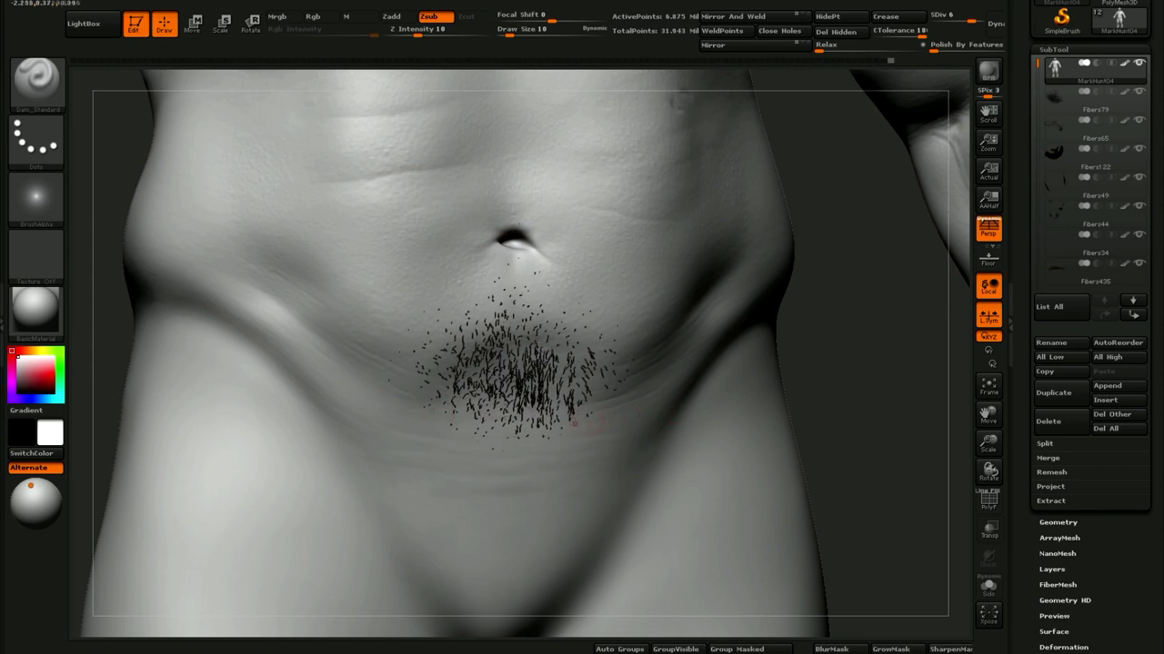
key("ctrl")
key("ctrl")
key("ctrl")
key("ctrl")
key("ctrl")
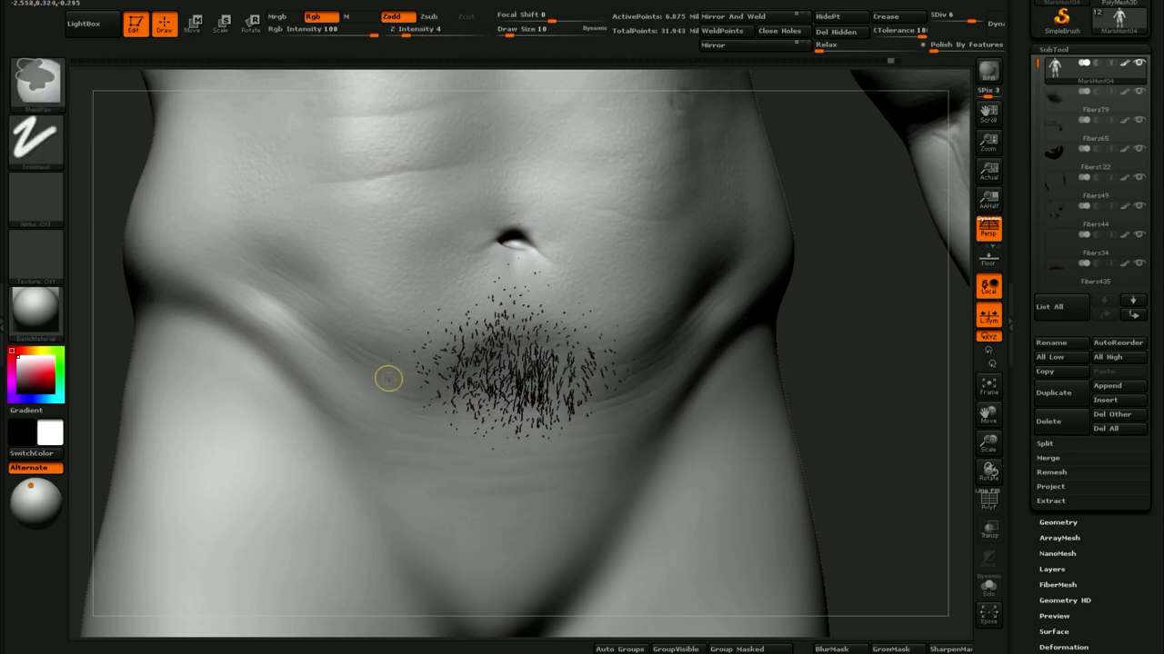
key("alt")
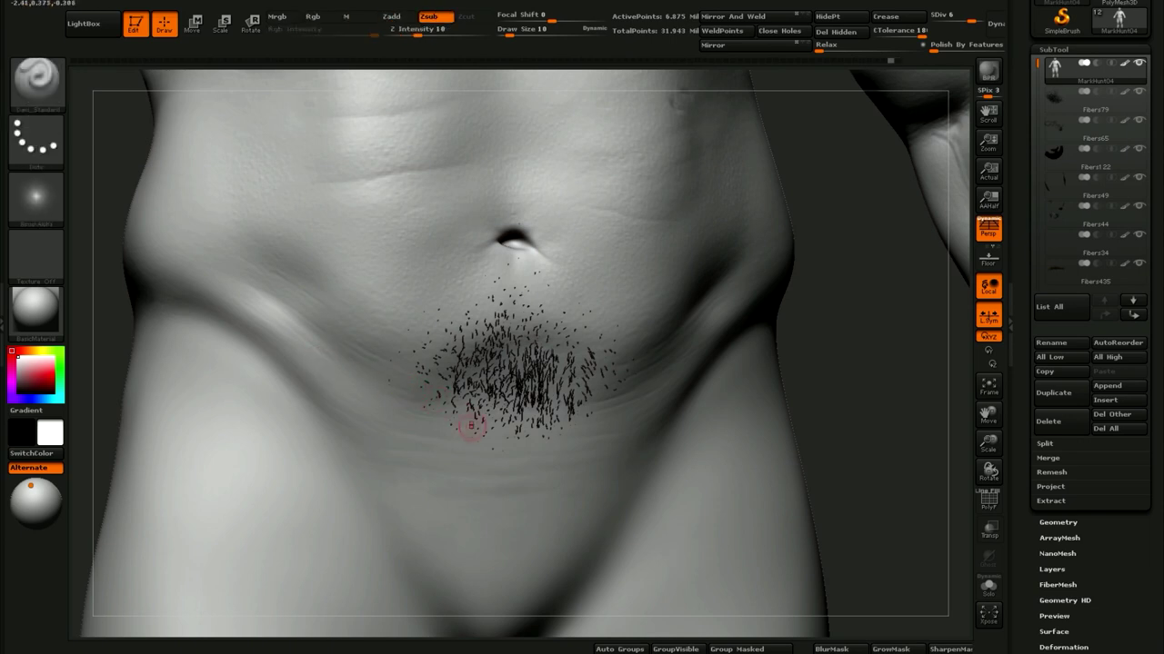
key("ctrl")
mouse_move(109, 201)
left_mouse_down()
mouse_move(122, 182)
mouse_move(135, 371)
left_mouse_up()
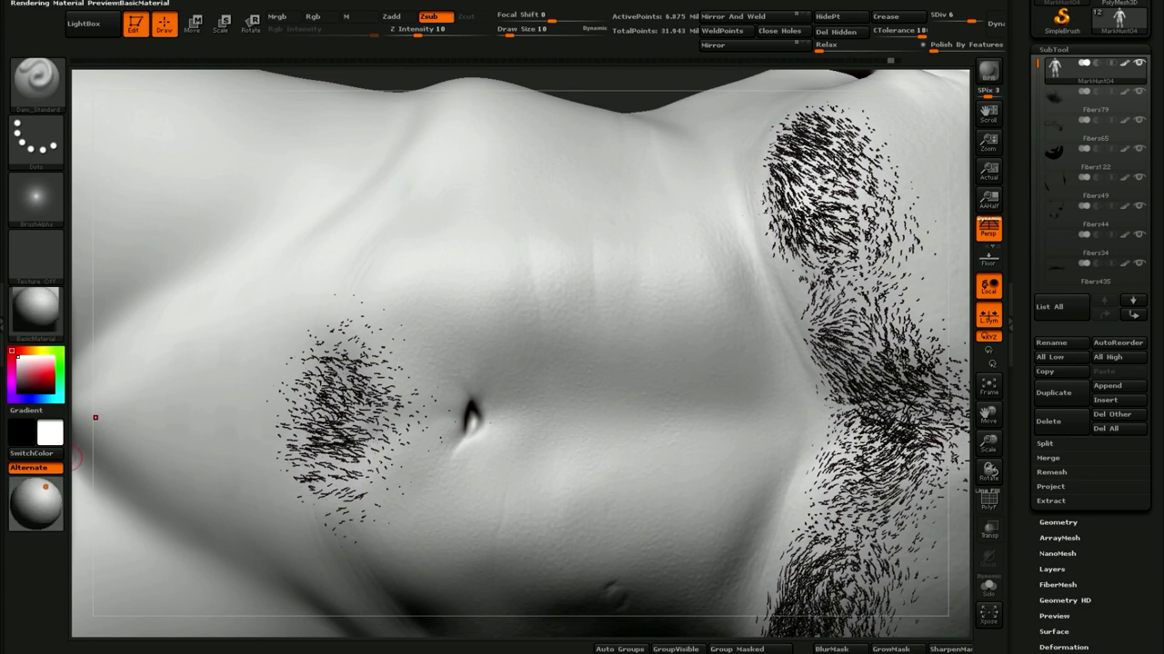
Move the light down and right and lower Z intensity to about 6
left_click(47, 488)
left_click(50, 496)
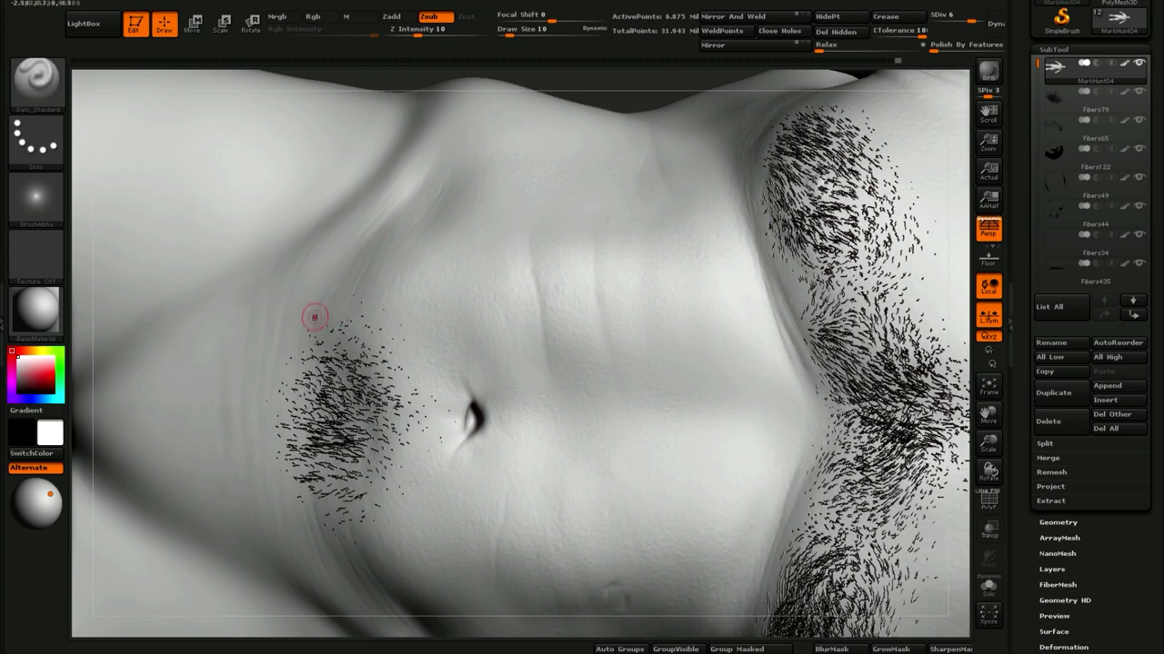
left_click_drag(91, 436, 449, 403)
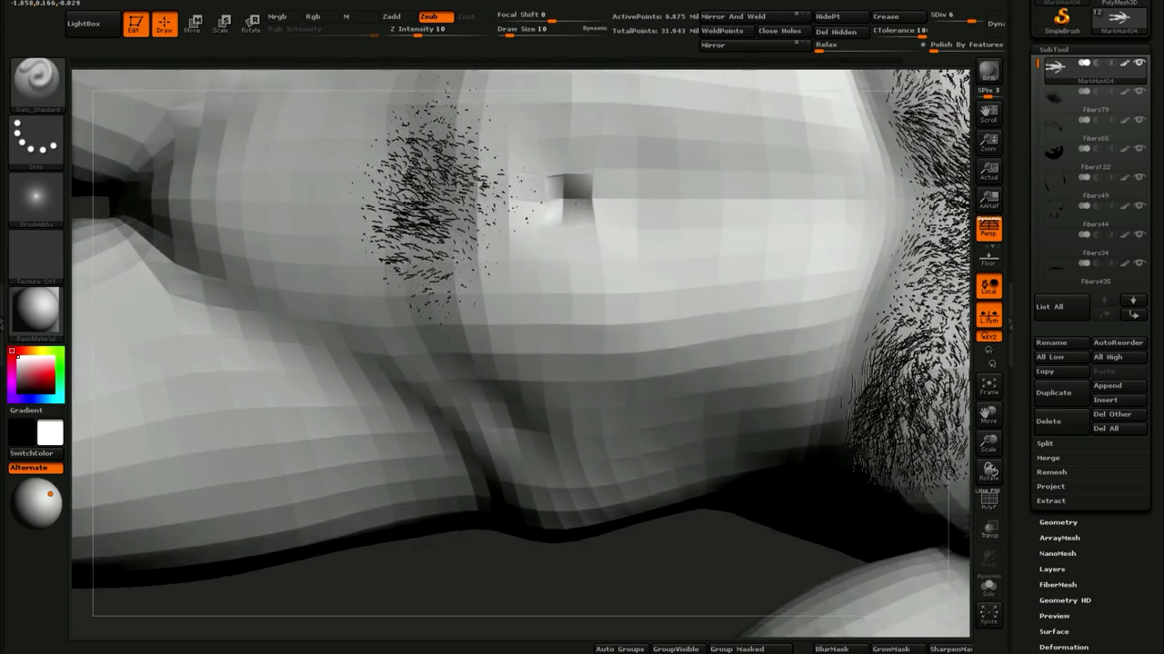
left_click_drag(496, 540, 380, 234)
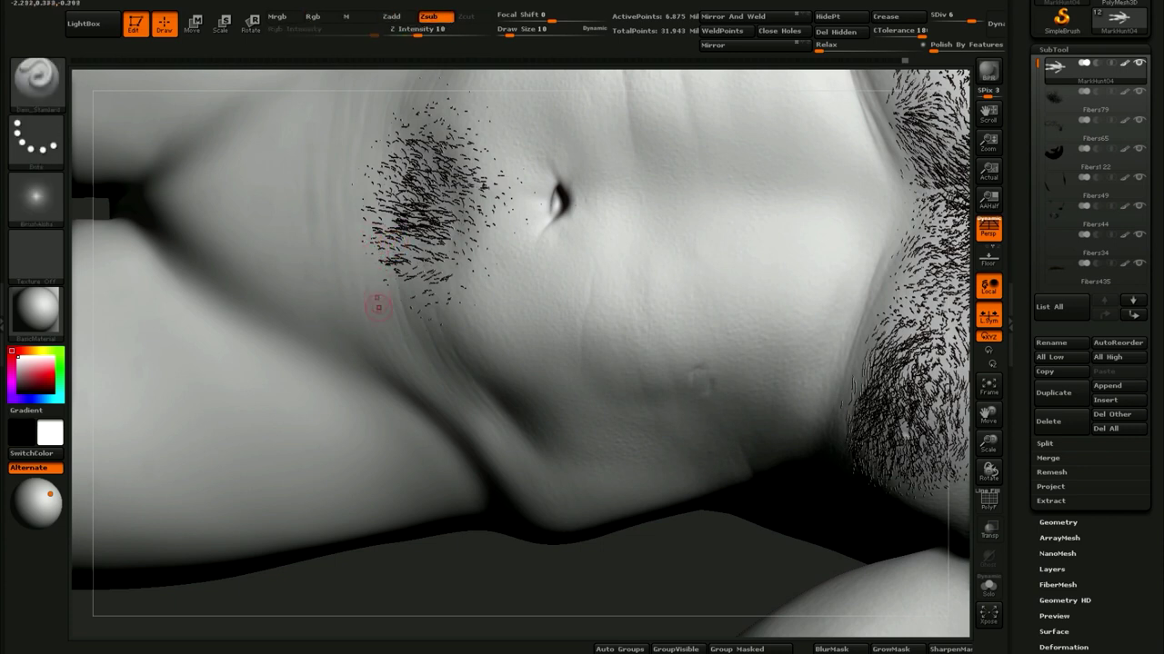
left_click_drag(417, 33, 410, 34)
right_click_drag(412, 272, 411, 182, "ctrl")
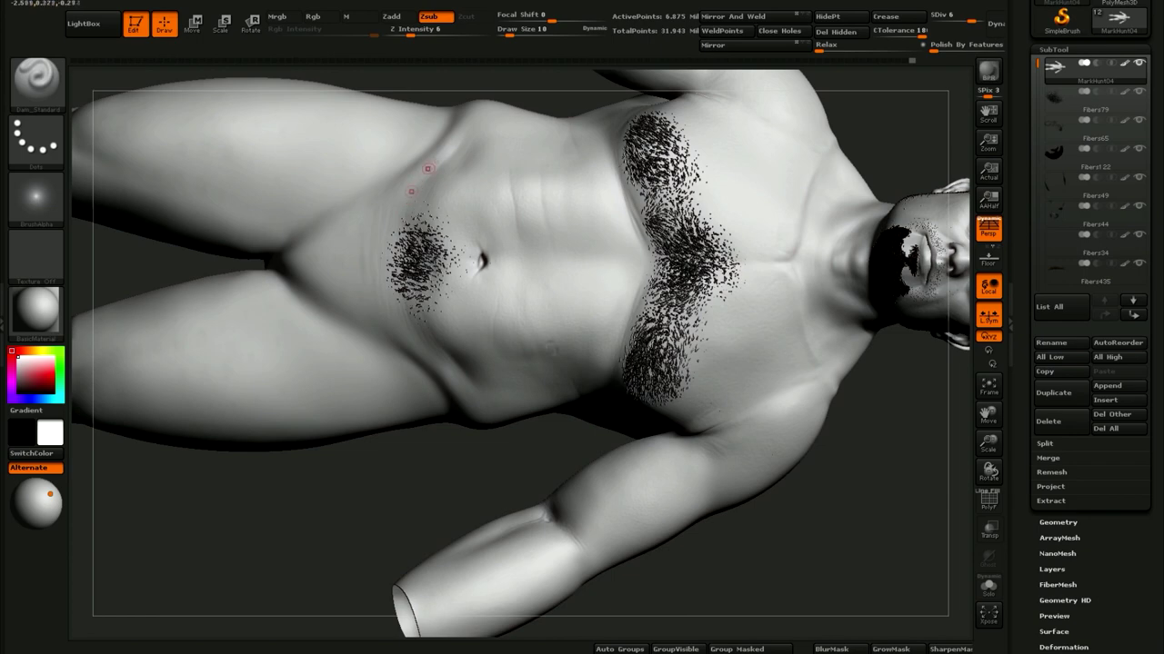
mouse_move(464, 439)
right_mouse_down()
mouse_move(397, 390)
mouse_move(428, 382)
mouse_move(418, 345)
right_mouse_up()
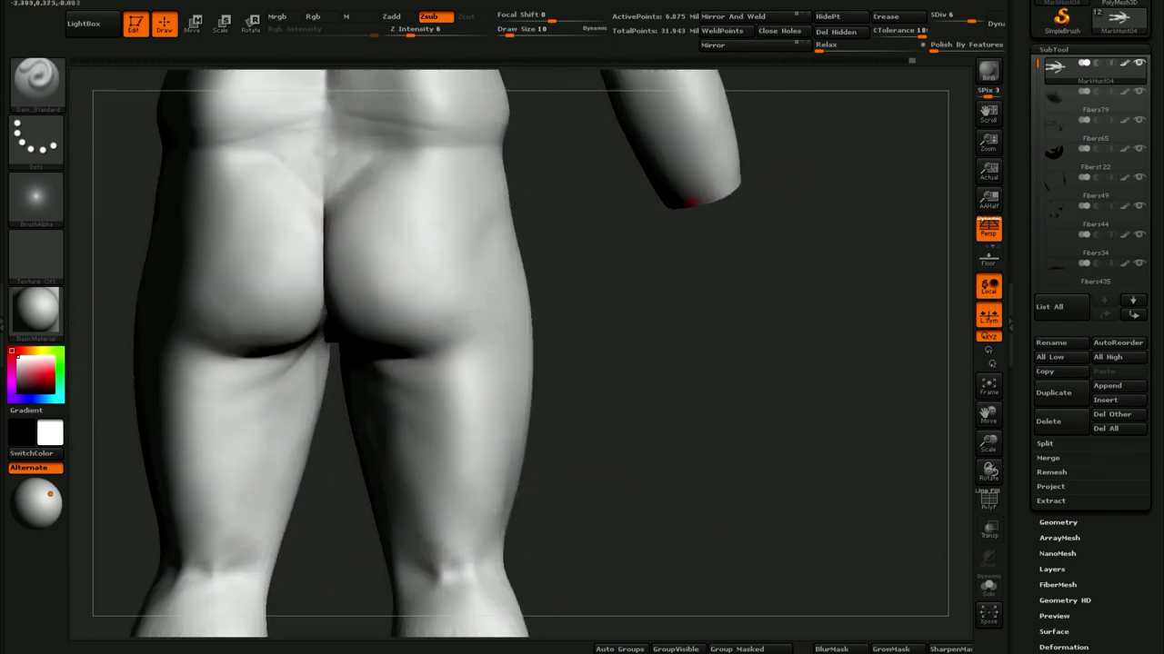
Raise the Zsub brush's Z intensity to 11 and reframe the buttocks and lower back
right_click_drag(418, 273, 418, 215, "ctrl")
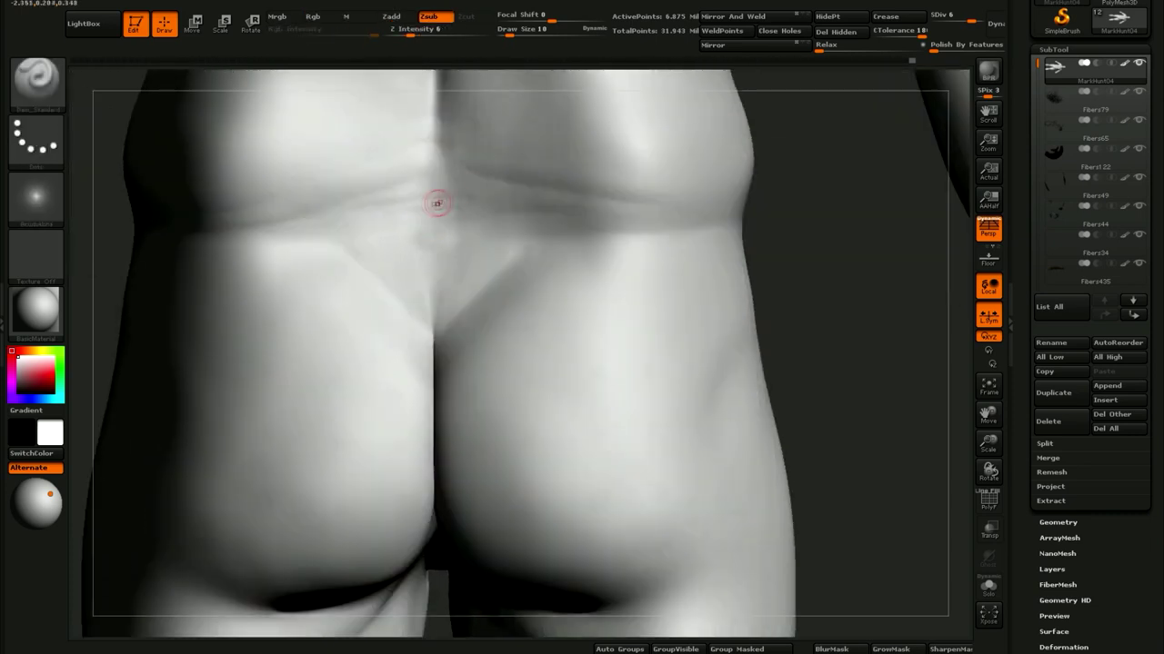
key("u")
left_click(401, 77)
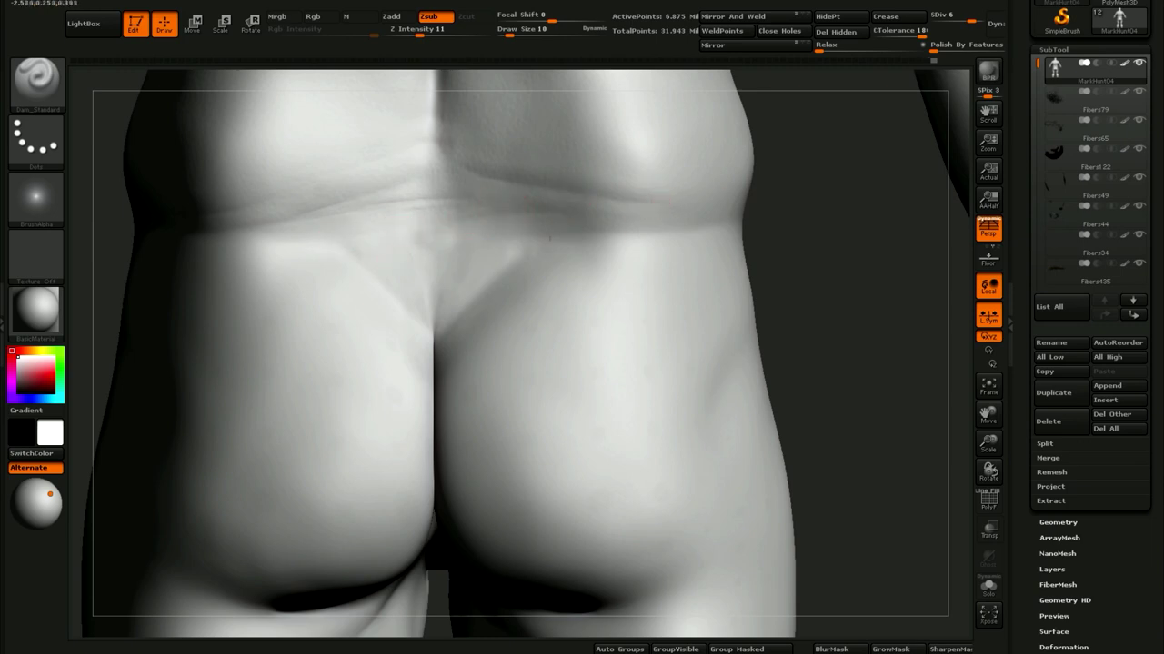
left_click_drag(436, 264, 499, 264)
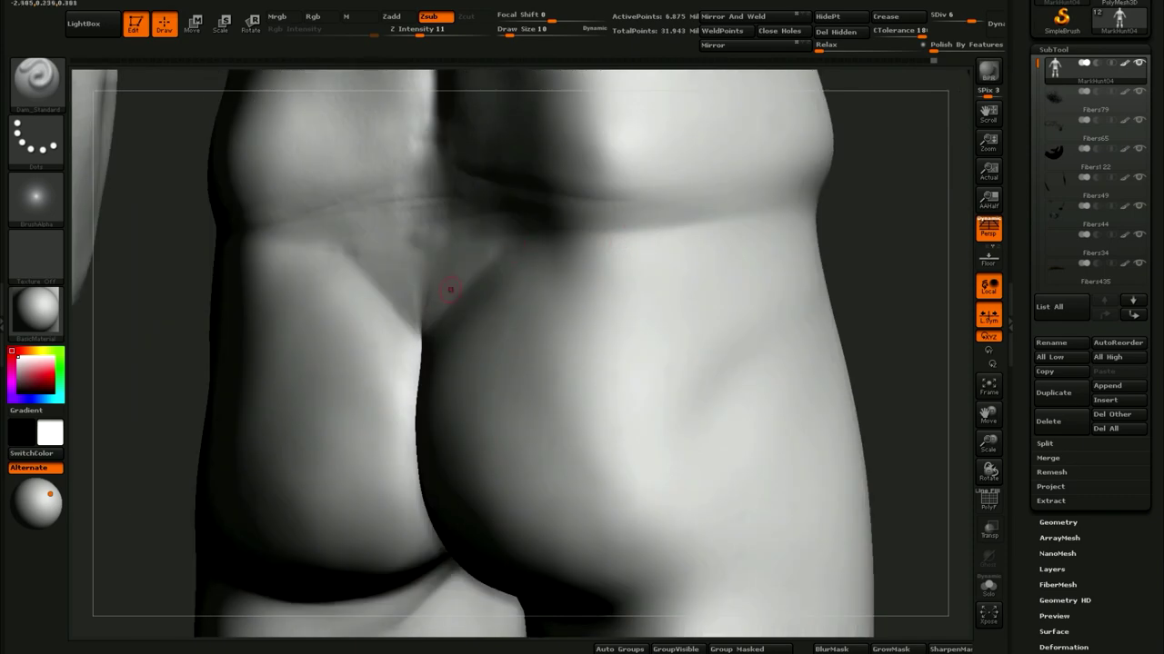
left_click_drag(184, 325, 318, 264)
mouse_move(561, 215)
left_mouse_down()
mouse_move(704, 215)
mouse_move(688, 224)
left_mouse_up()
mouse_move(608, 308)
left_mouse_down()
mouse_move(701, 273)
mouse_move(767, 296)
left_mouse_up()
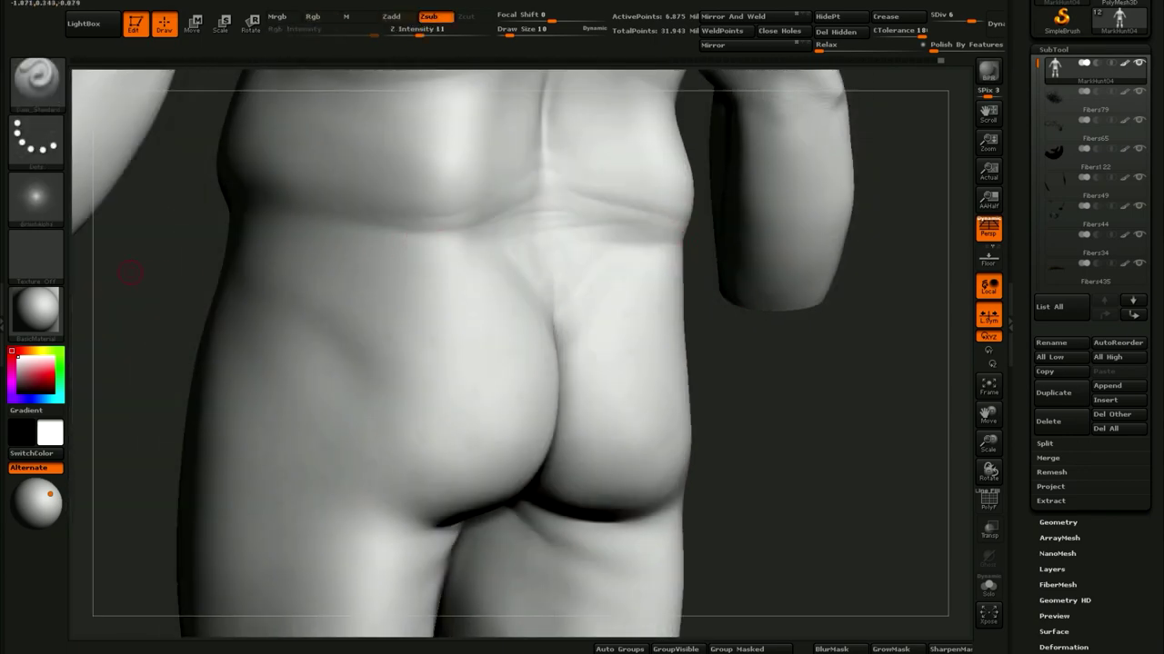
left_click_drag(130, 260, 511, 197)
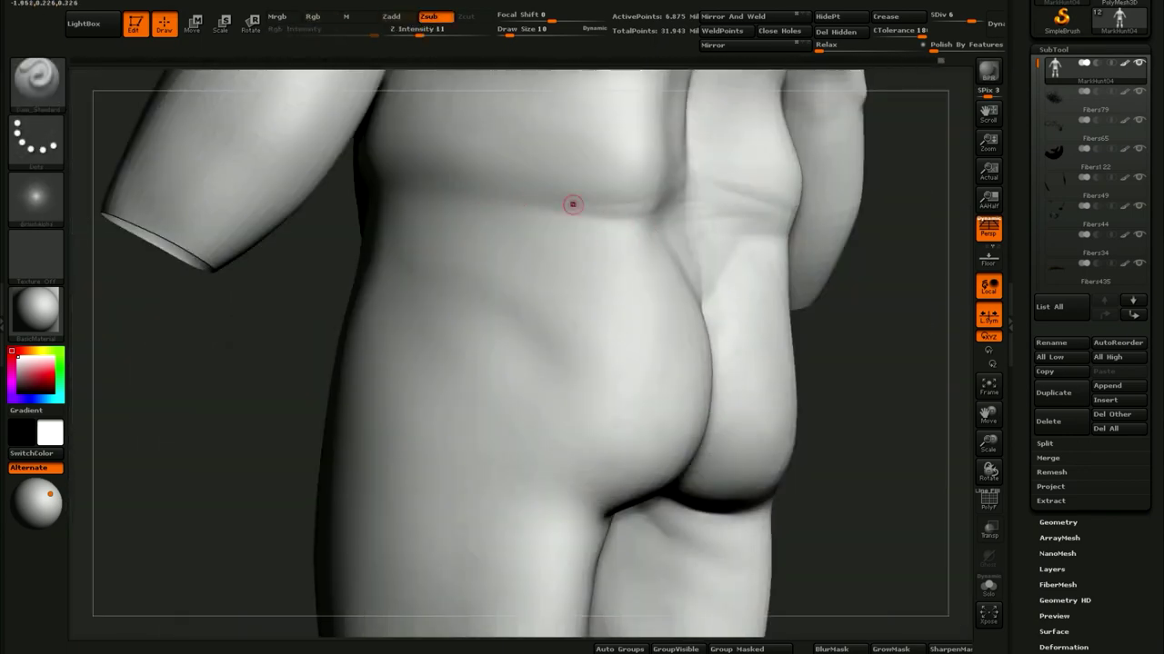
Set up the dotted Dam_Standard Zsub brush and frame the thighs and knees from the front
key("shift")
left_click_drag(839, 256, 805, 185)
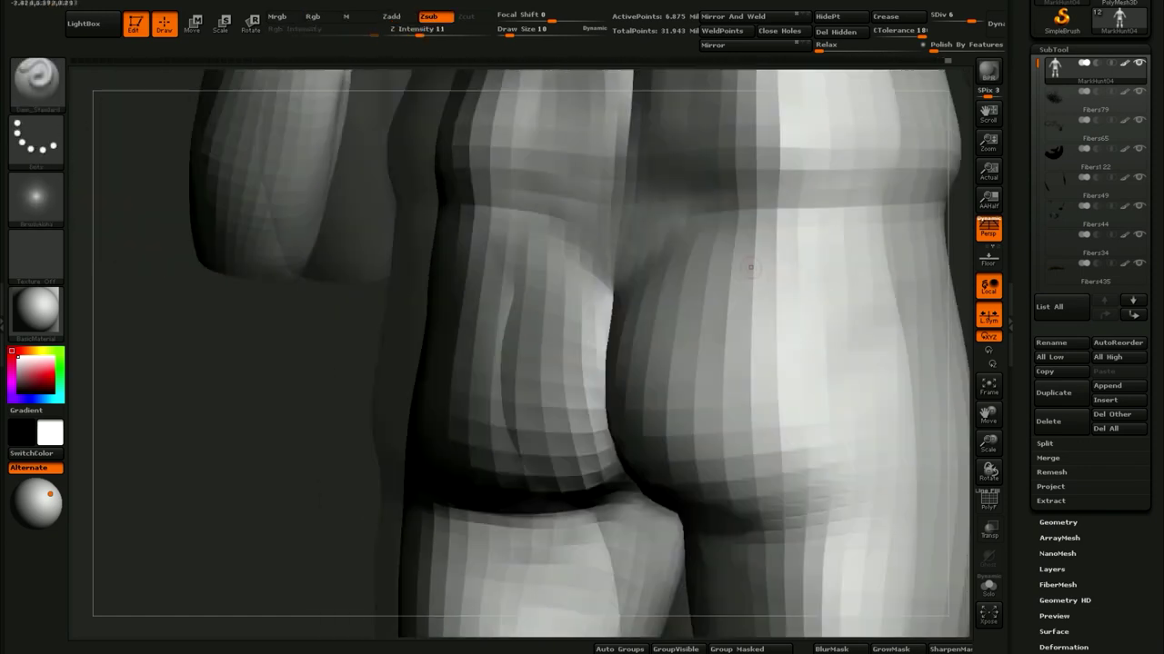
left_click_drag(920, 204, 815, 198)
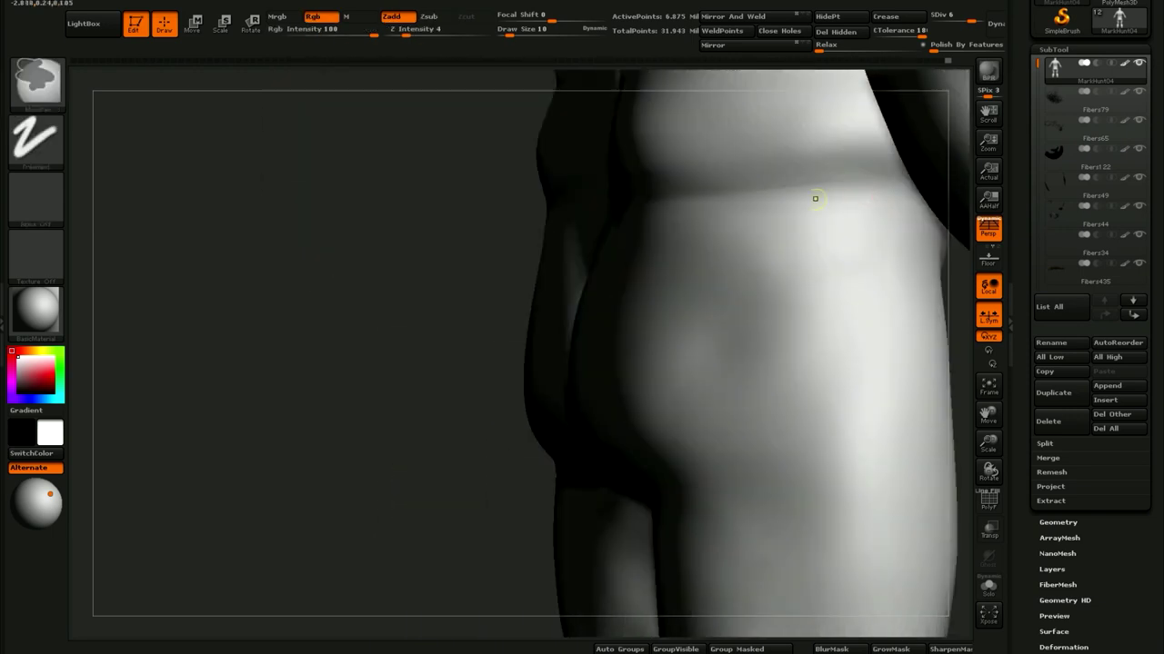
key("shift")
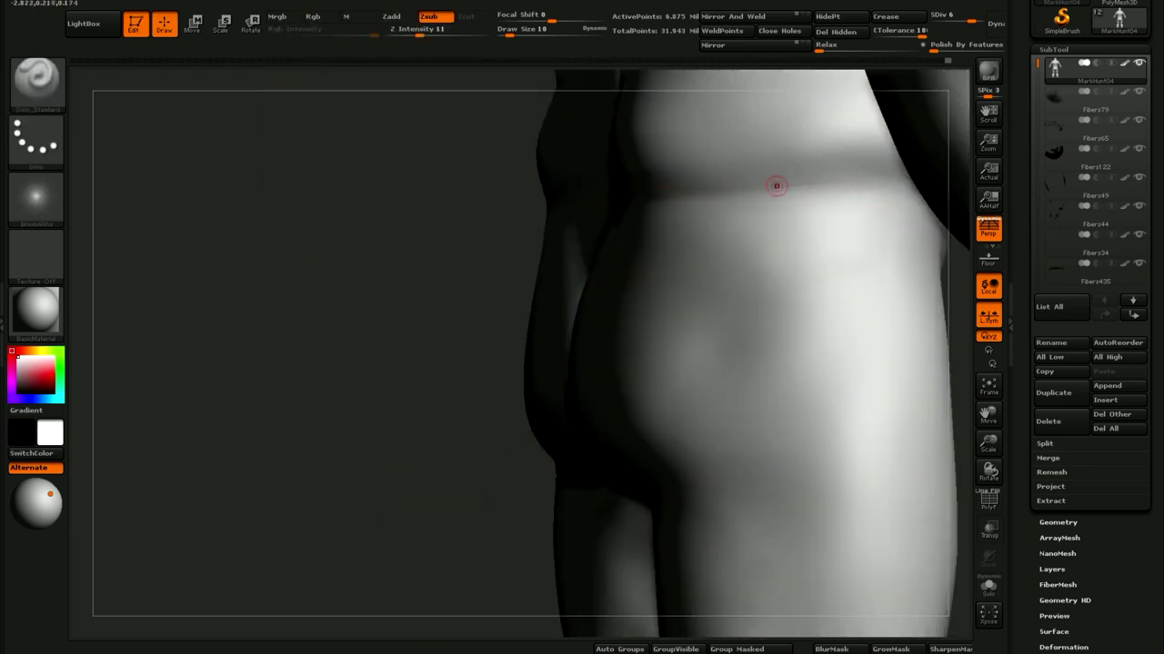
mouse_move(472, 239)
left_mouse_down()
mouse_move(493, 246)
mouse_move(281, 267)
mouse_move(692, 295)
left_mouse_up()
mouse_move(684, 336)
left_mouse_down("alt")
mouse_move(697, 256)
mouse_move(479, 262)
left_mouse_up("alt")
key("b")
key("i")
key("n")
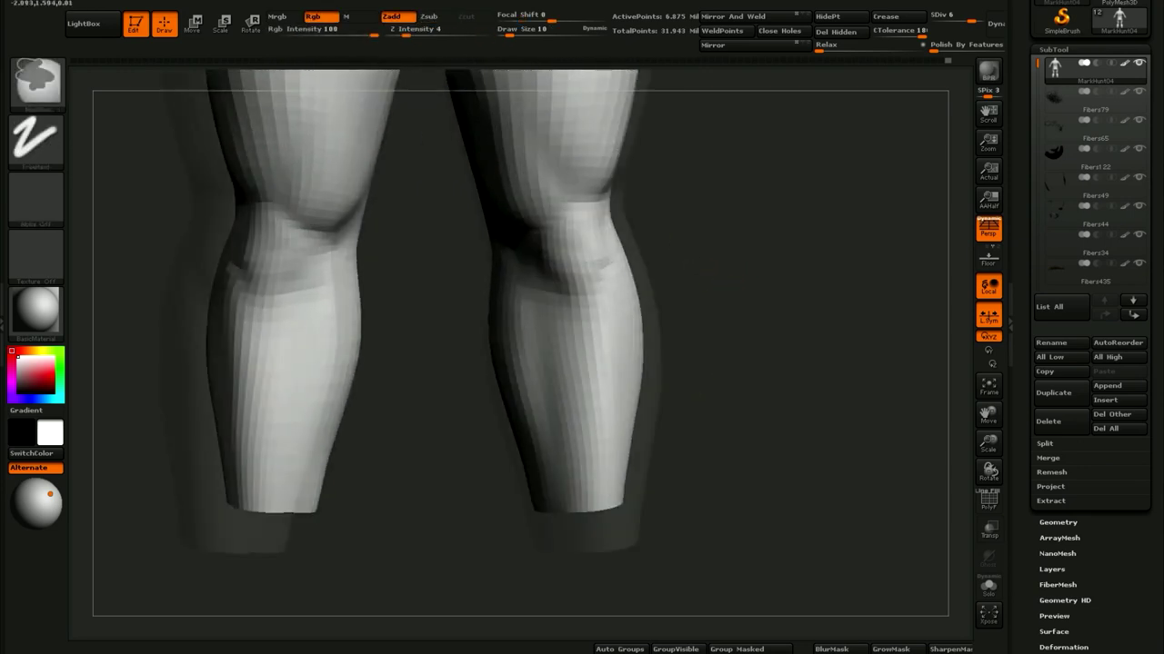
Go through Dam_Standard to Standard, keeping Color Spray stroke, Zadd and Z Intensity 4
key("b")
key("c")
key("l")
key("b")
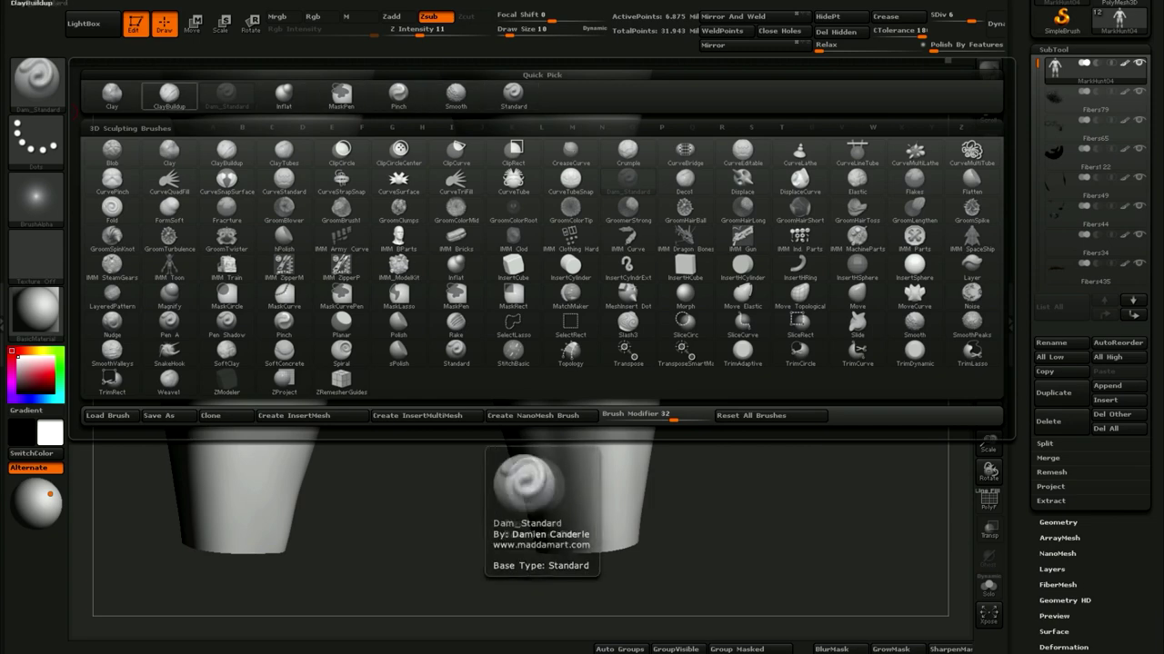
left_click(226, 92)
left_click(36, 80)
left_click(513, 92)
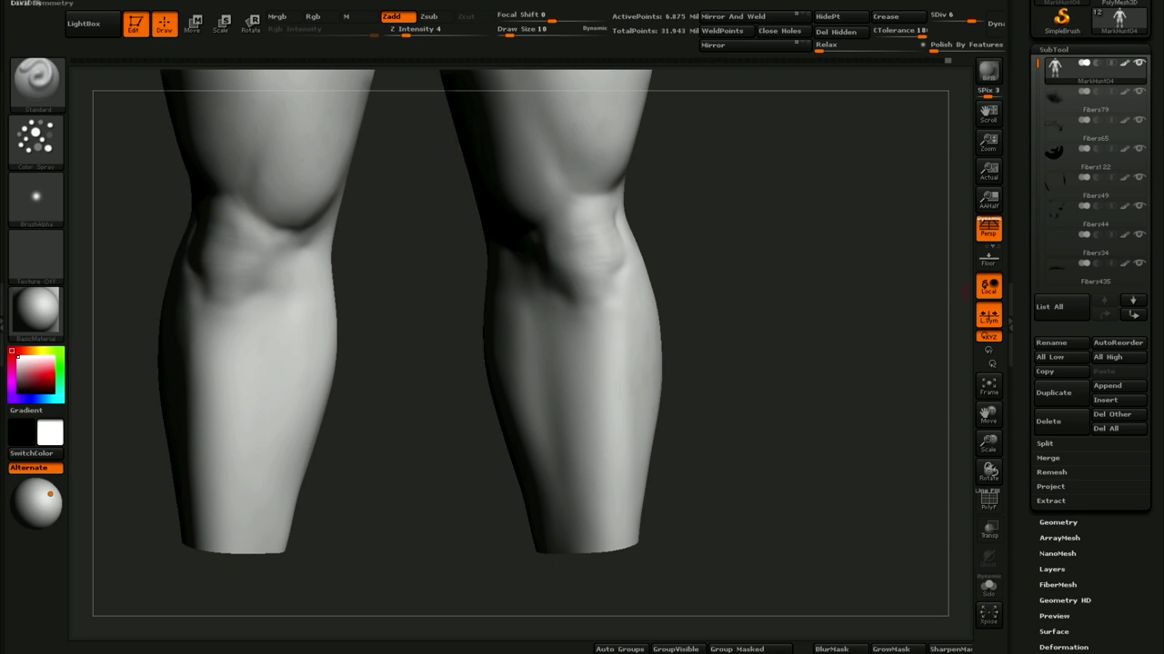
Set the spray brush to draw size 14 and adjust its intensity
left_click_drag(839, 325, 593, 320)
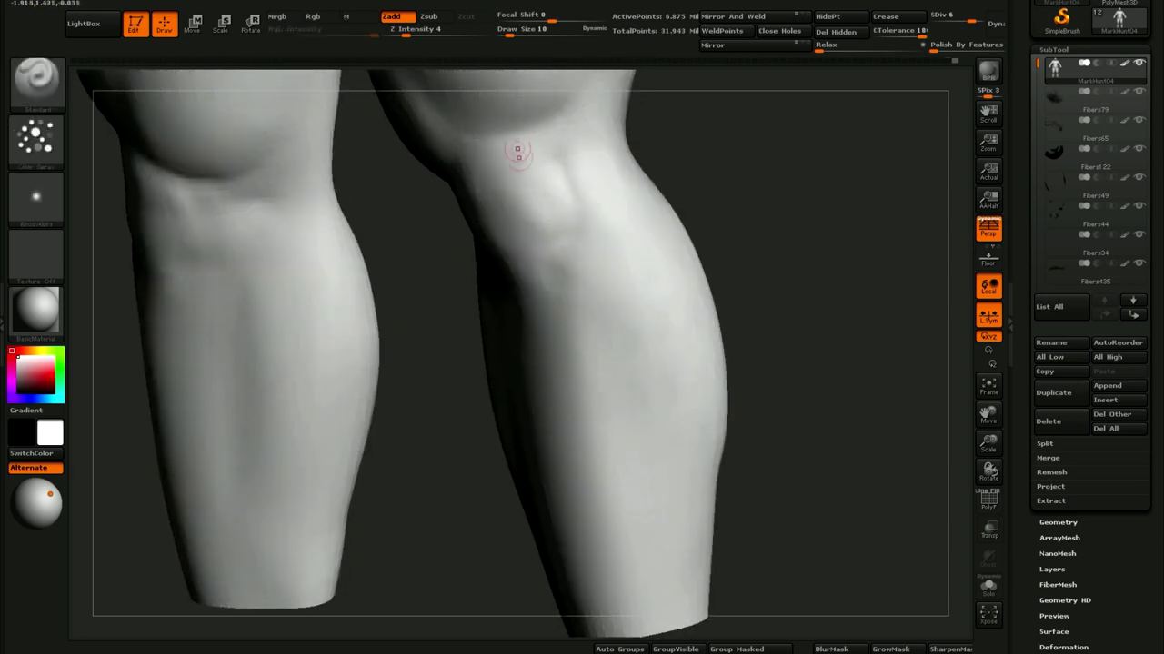
key("u")
key("s")
mouse_move(818, 364)
left_mouse_down()
mouse_move(631, 79)
mouse_move(547, 90)
left_mouse_up()
type("14")
key("Return")
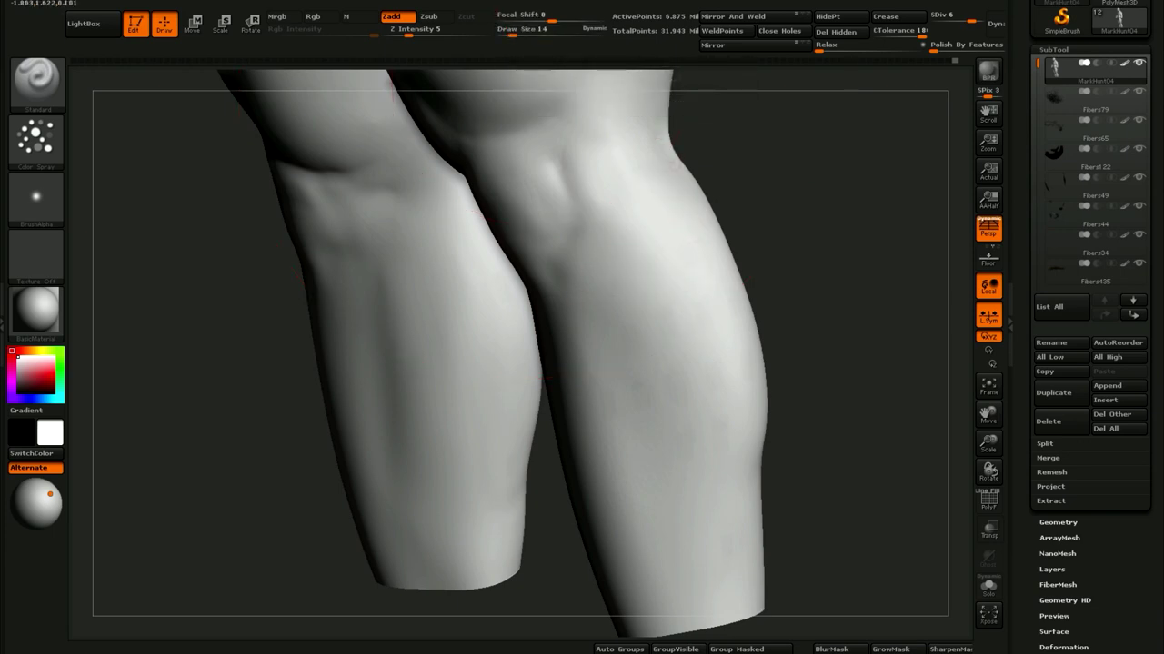
Spray bumpy skin texture over both calves while rotating around the legs
mouse_move(719, 486)
left_mouse_down()
mouse_move(751, 278)
mouse_move(357, 268)
mouse_move(407, 293)
mouse_move(403, 247)
left_mouse_up()
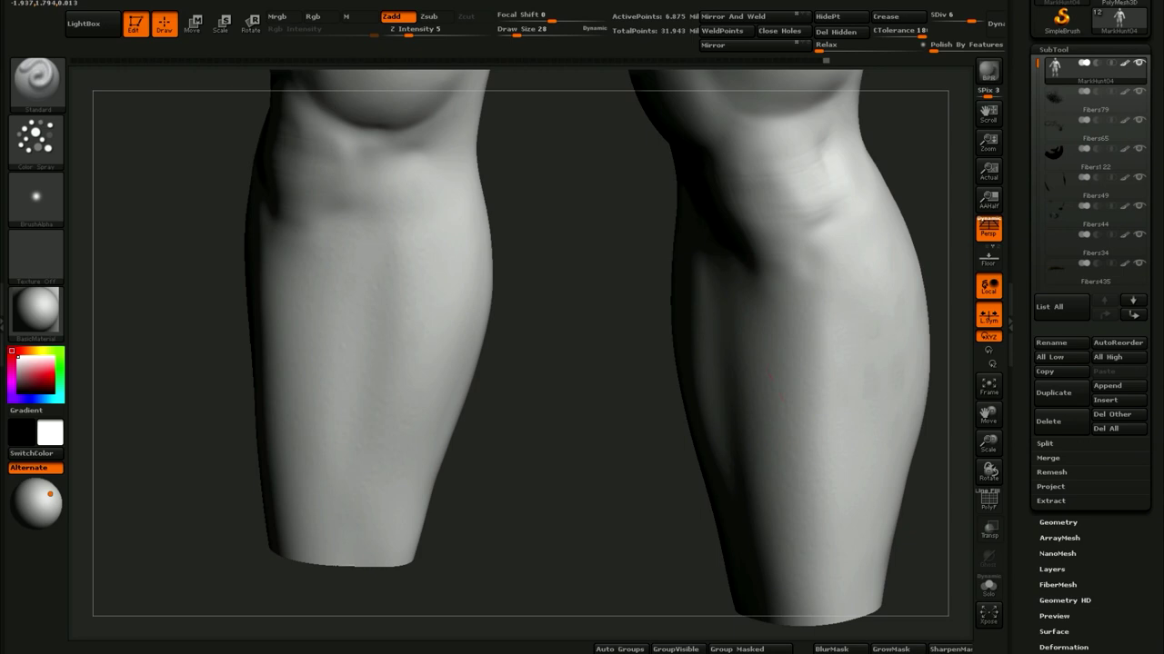
left_click_drag(591, 384, 749, 264)
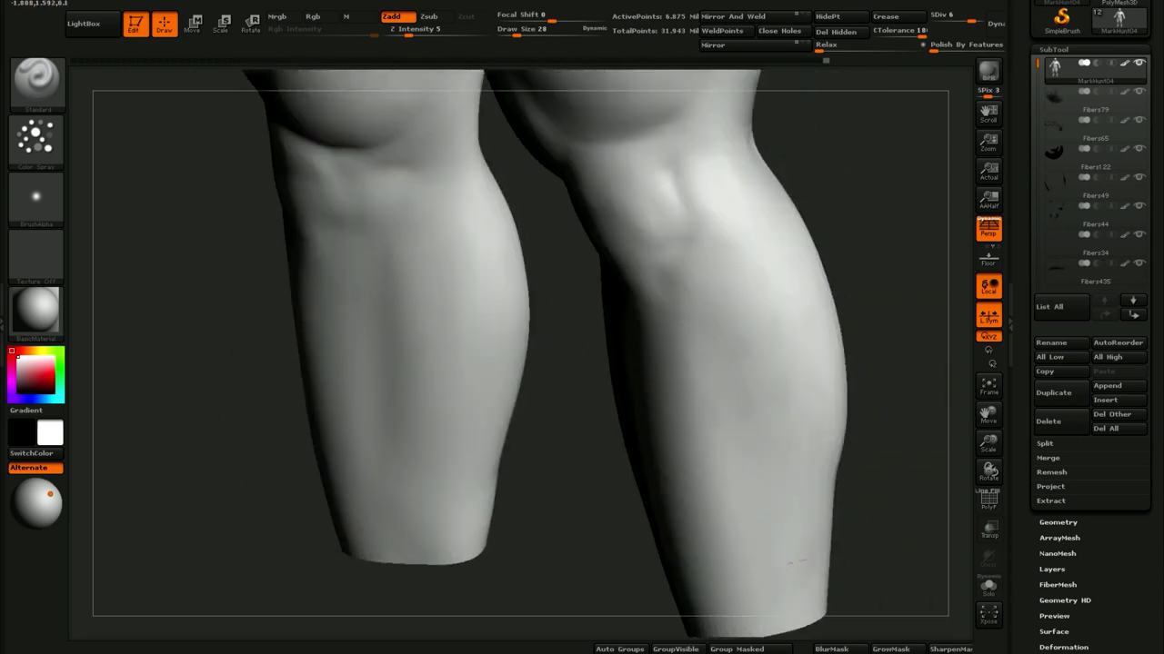
left_click_drag(527, 400, 389, 317)
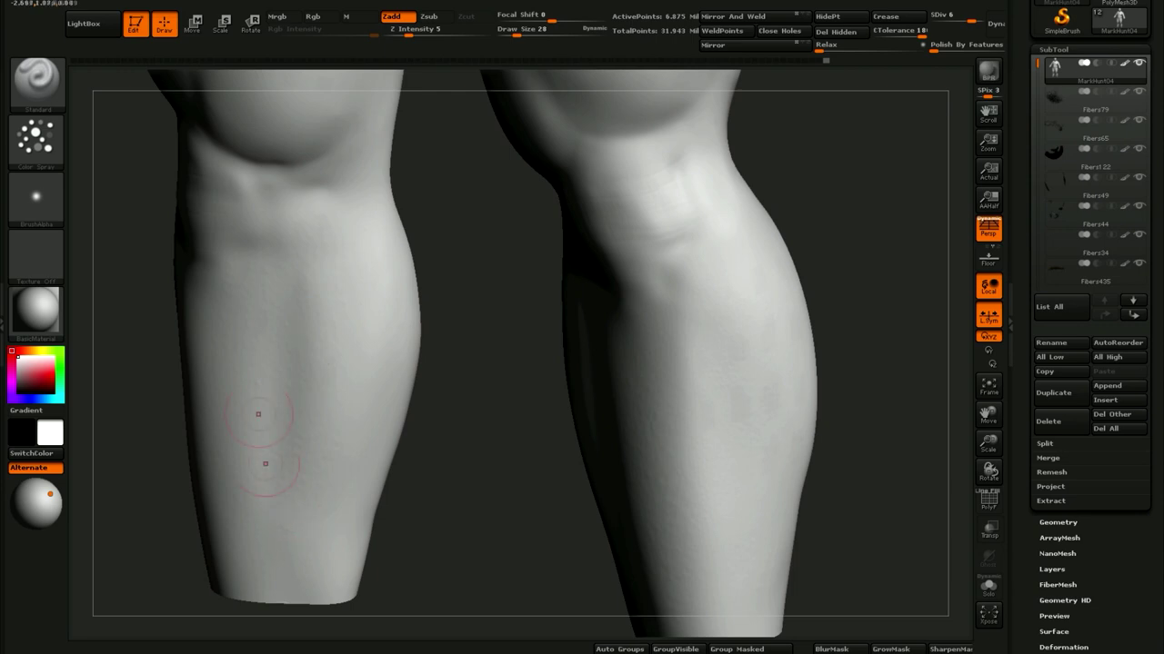
left_click_drag(471, 341, 730, 337)
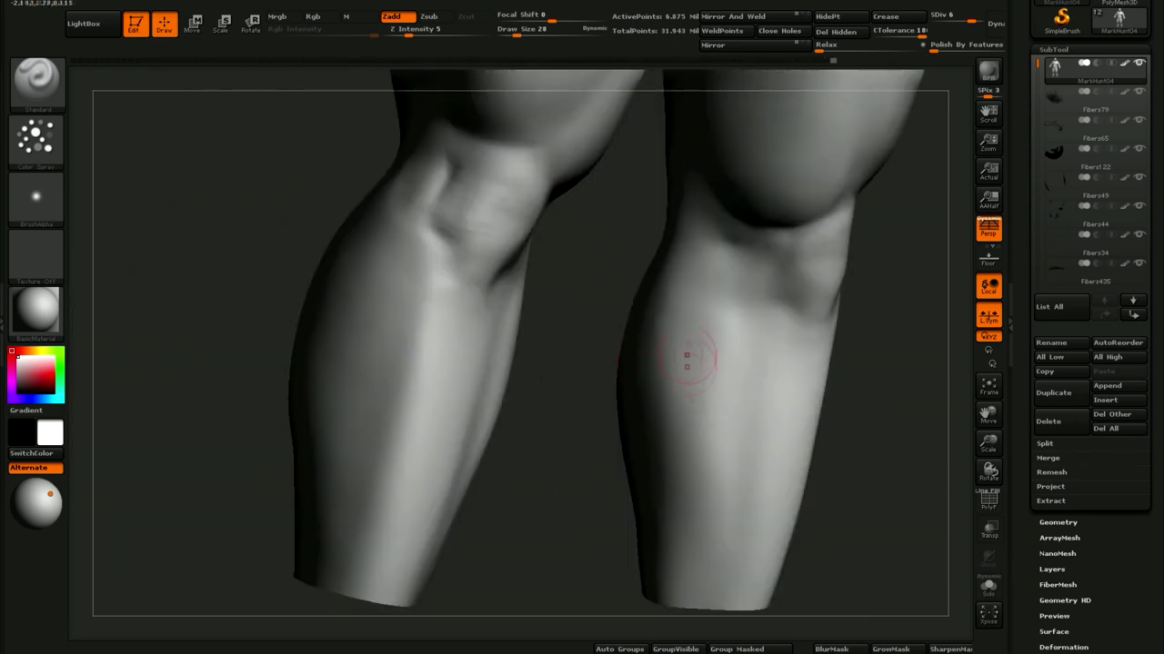
mouse_move(519, 428)
left_mouse_down()
mouse_move(519, 364)
mouse_move(544, 308)
left_mouse_up()
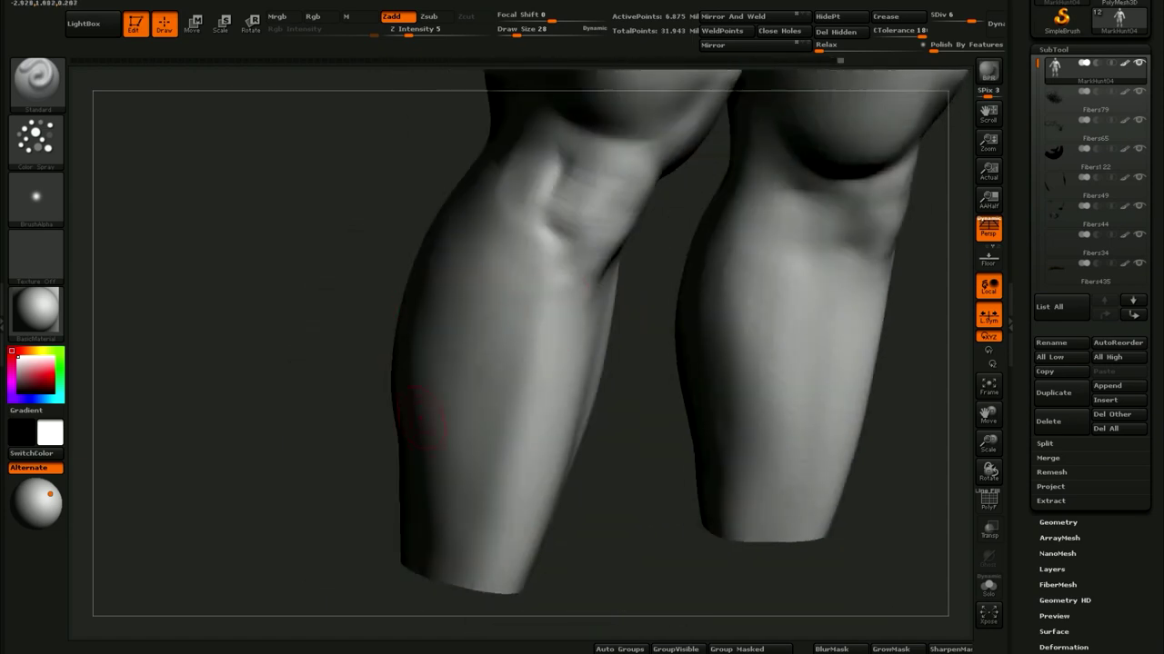
Move the light to the upper left and inspect the calves and knees under it
left_click(27, 491)
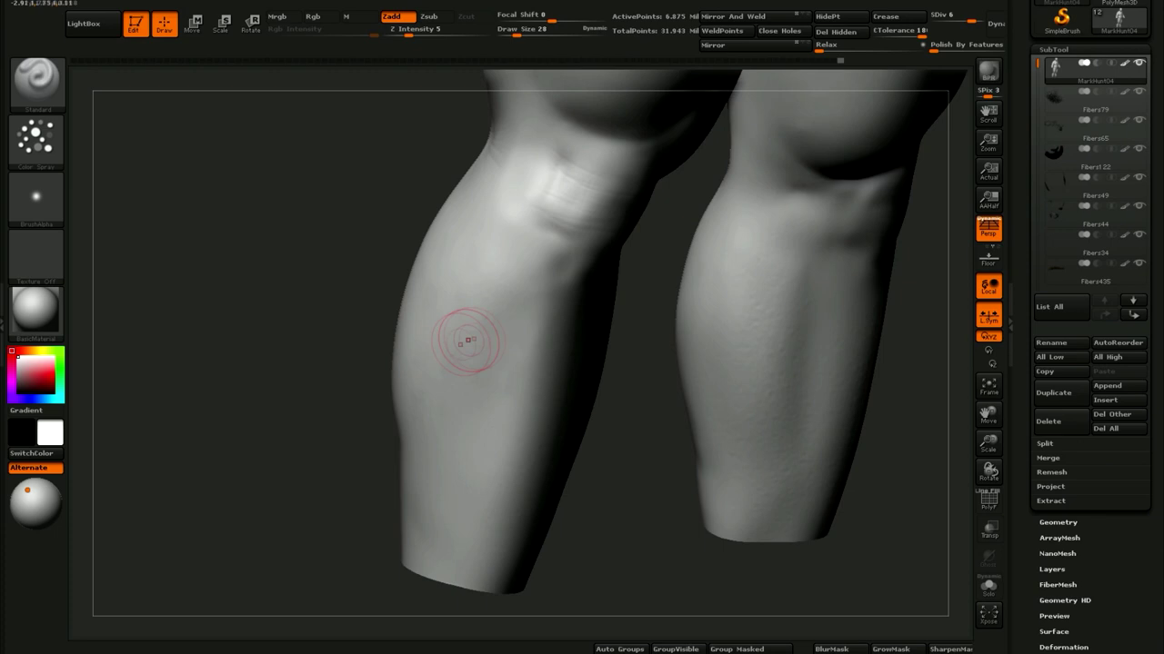
left_click_drag(475, 337, 512, 294)
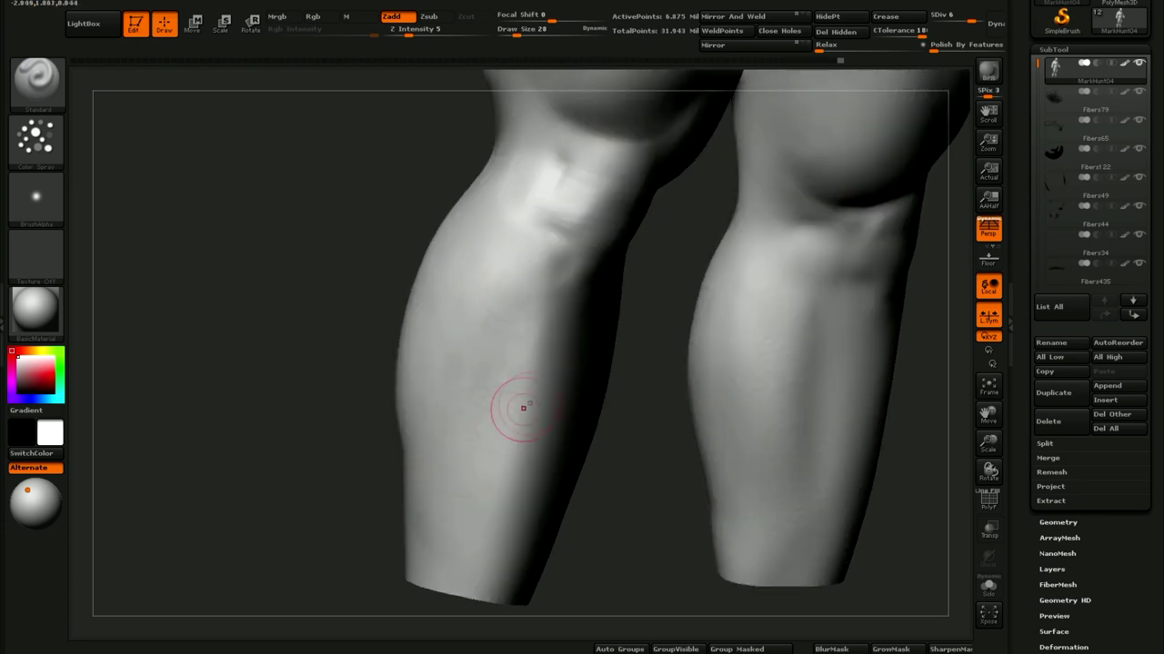
left_click_drag(294, 431, 602, 337)
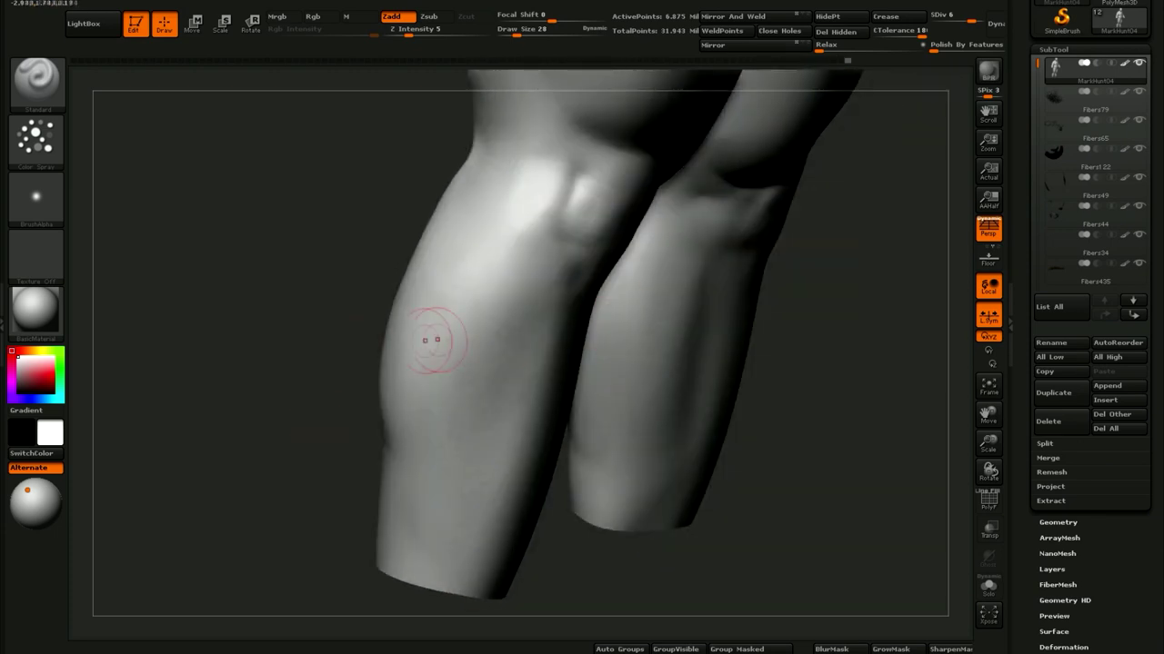
left_click_drag(377, 285, 500, 233)
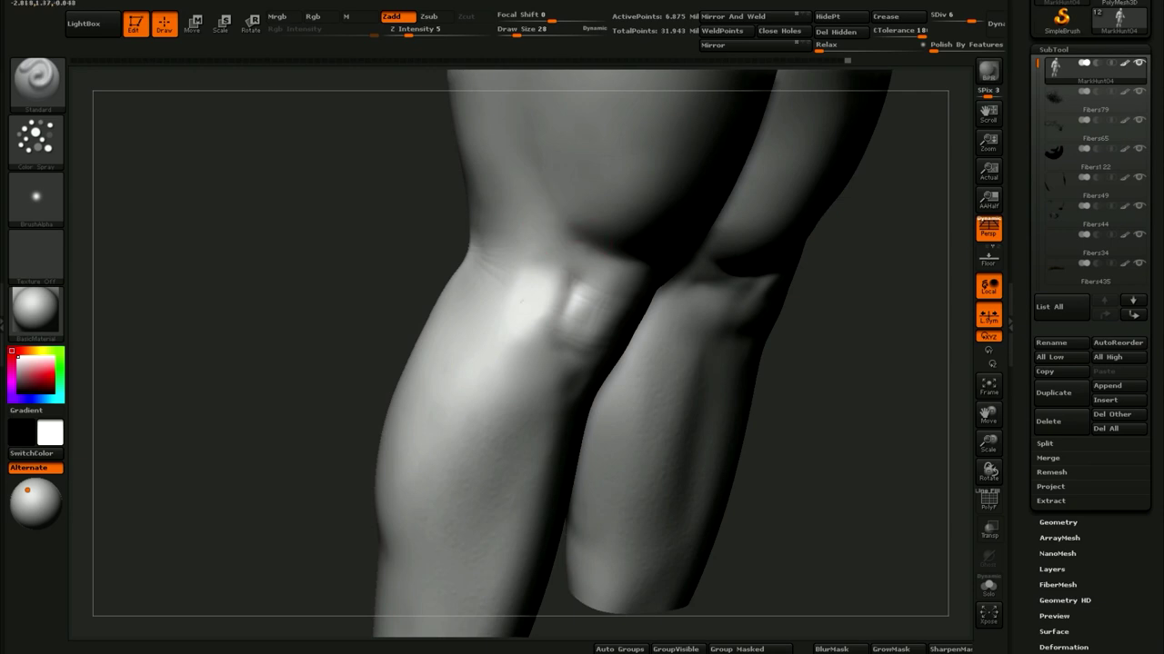
left_click_drag(350, 323, 537, 235)
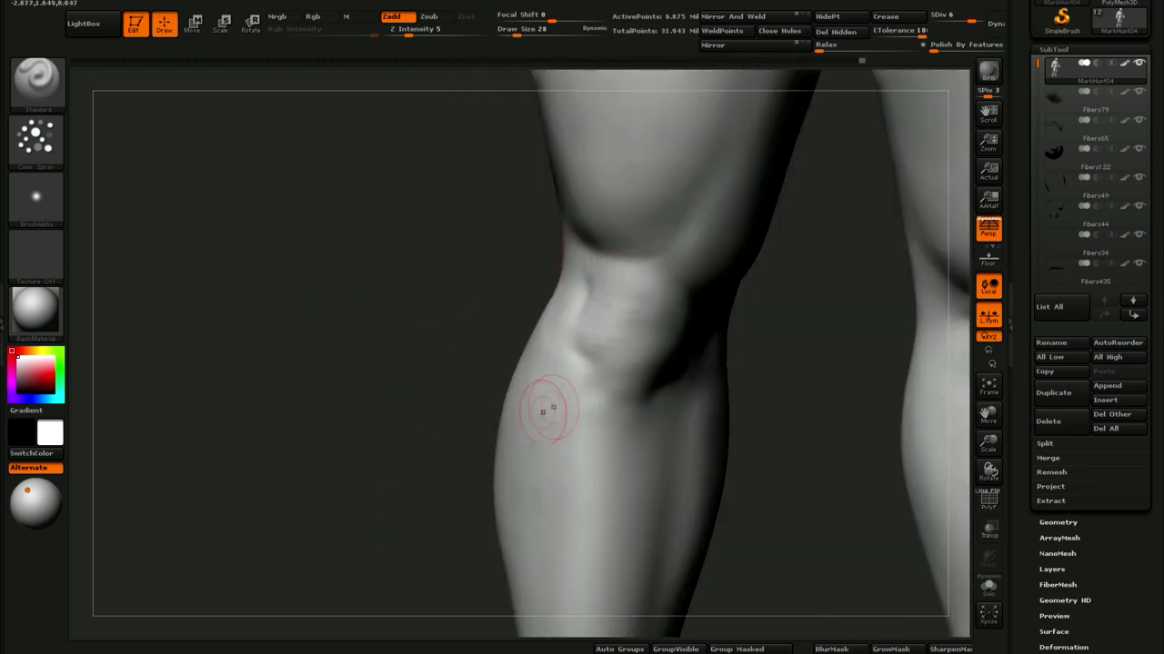
mouse_move(582, 400)
left_mouse_down()
mouse_move(591, 304)
mouse_move(546, 260)
left_mouse_up()
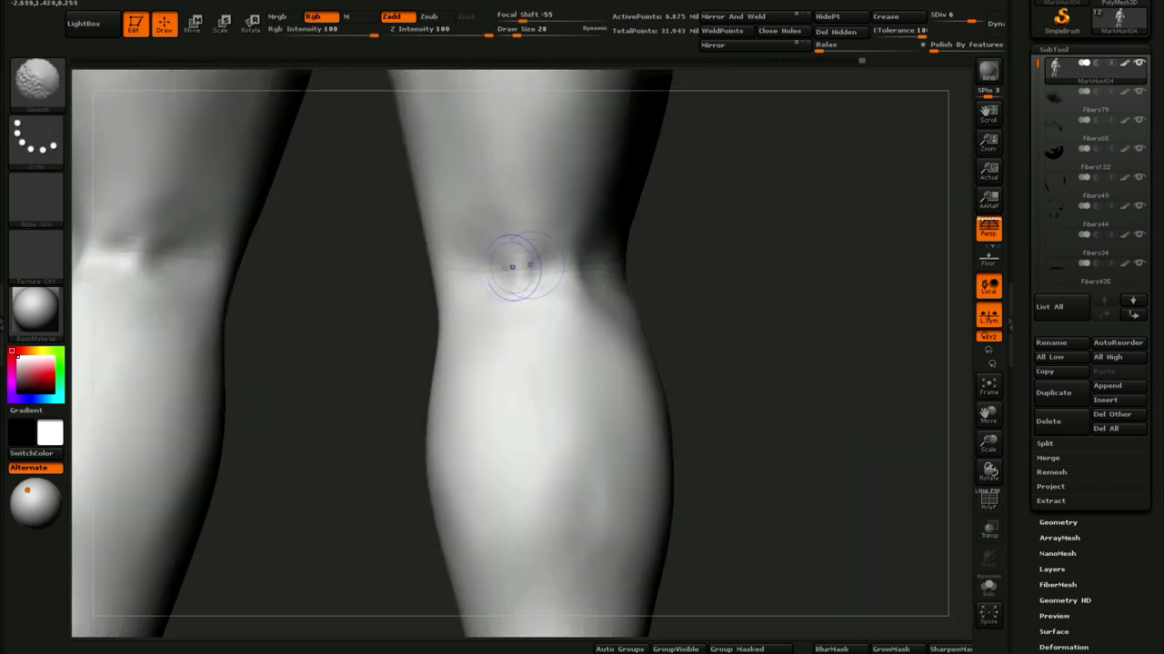
Spray more texture on the calves and shins, enlarging the brush to draw size 35
key("ctrl")
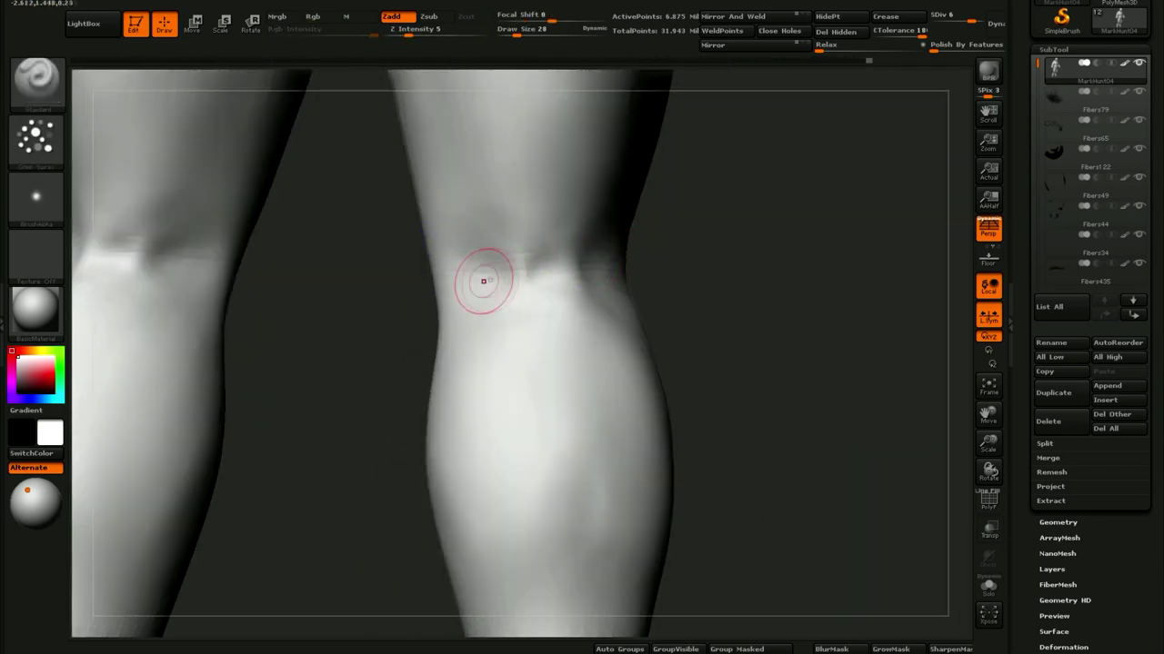
mouse_move(587, 327)
left_mouse_down()
mouse_move(794, 348)
mouse_move(631, 239)
left_mouse_up()
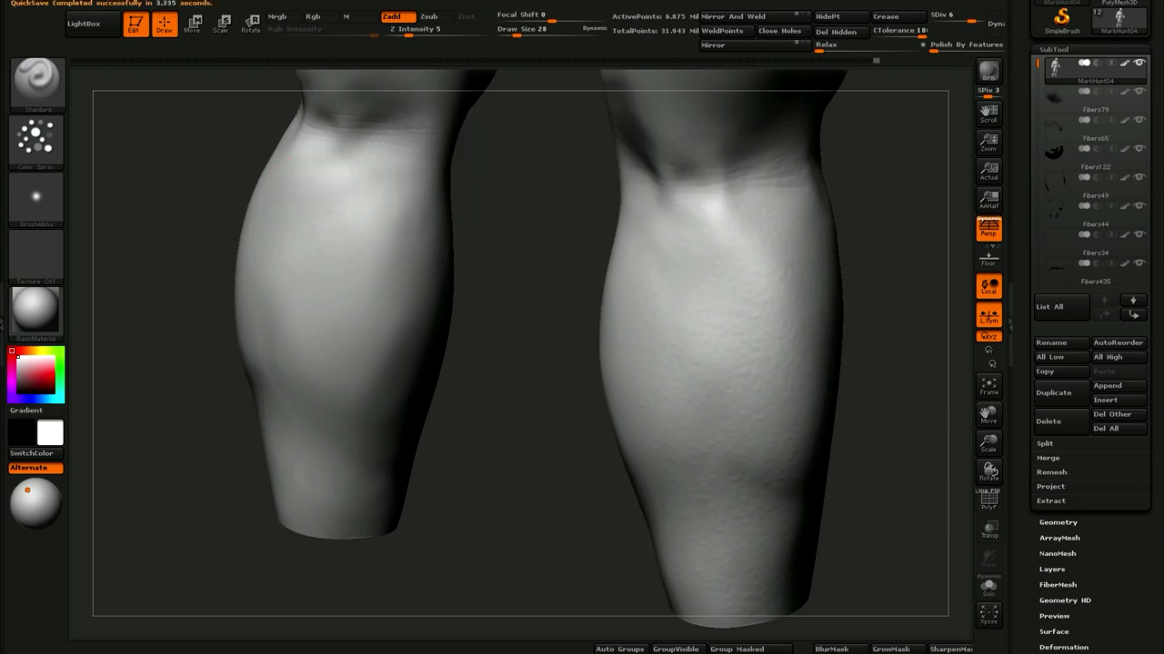
mouse_move(539, 283)
left_mouse_down()
mouse_move(475, 273)
mouse_move(315, 205)
left_mouse_up()
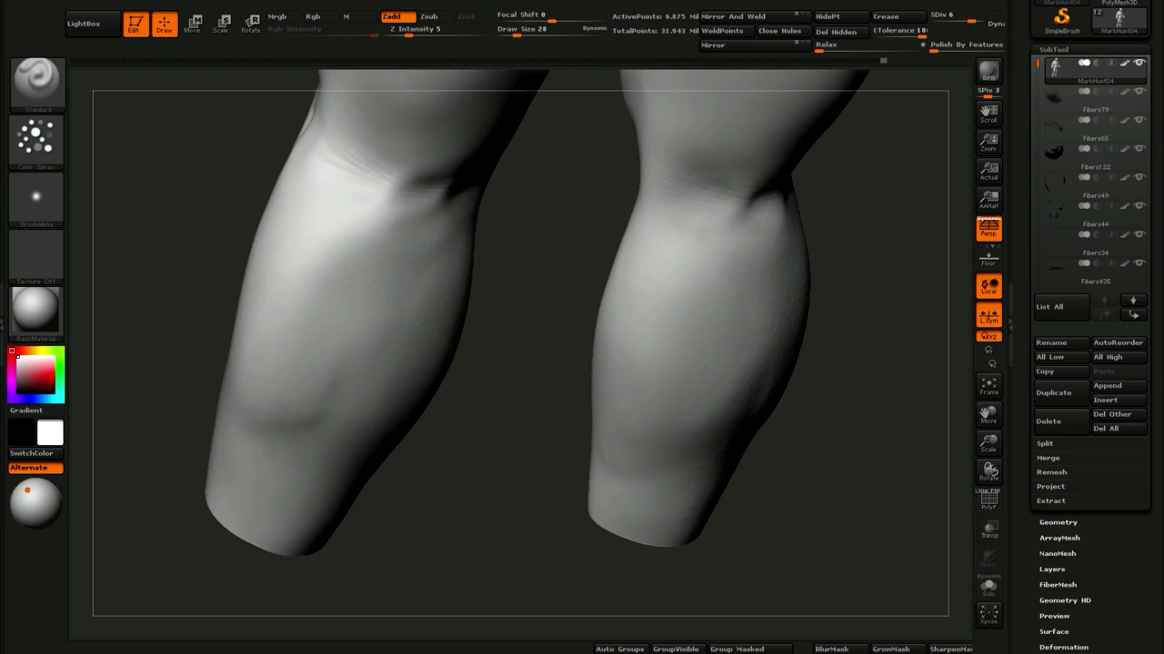
left_click_drag(163, 363, 294, 306)
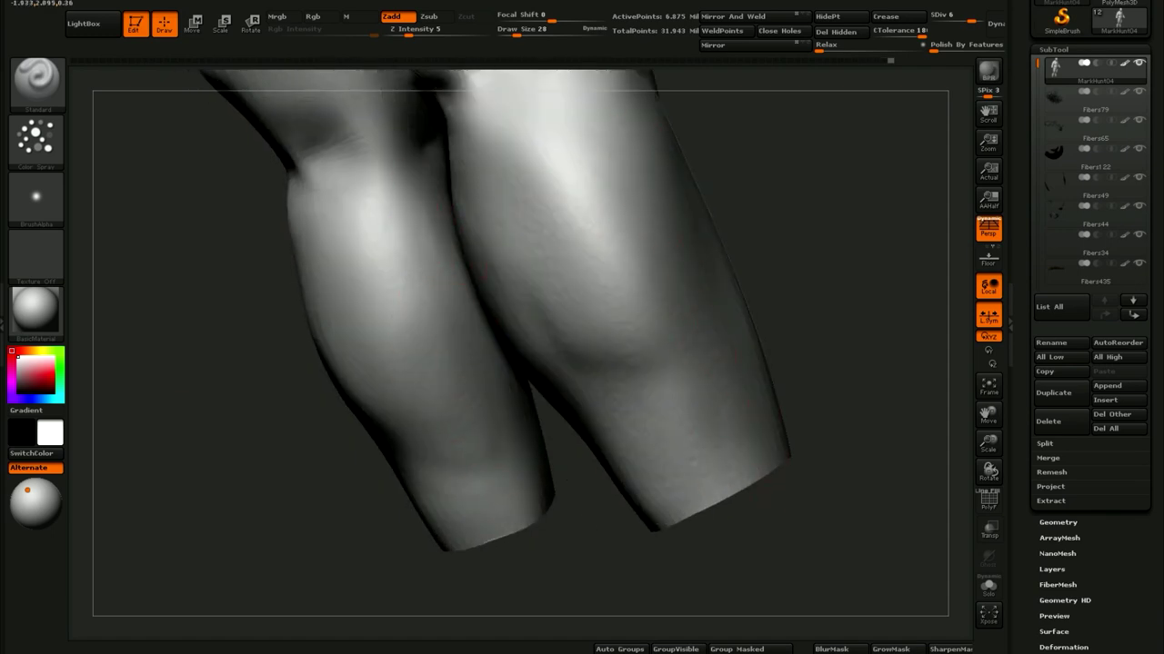
left_click_drag(179, 414, 475, 174)
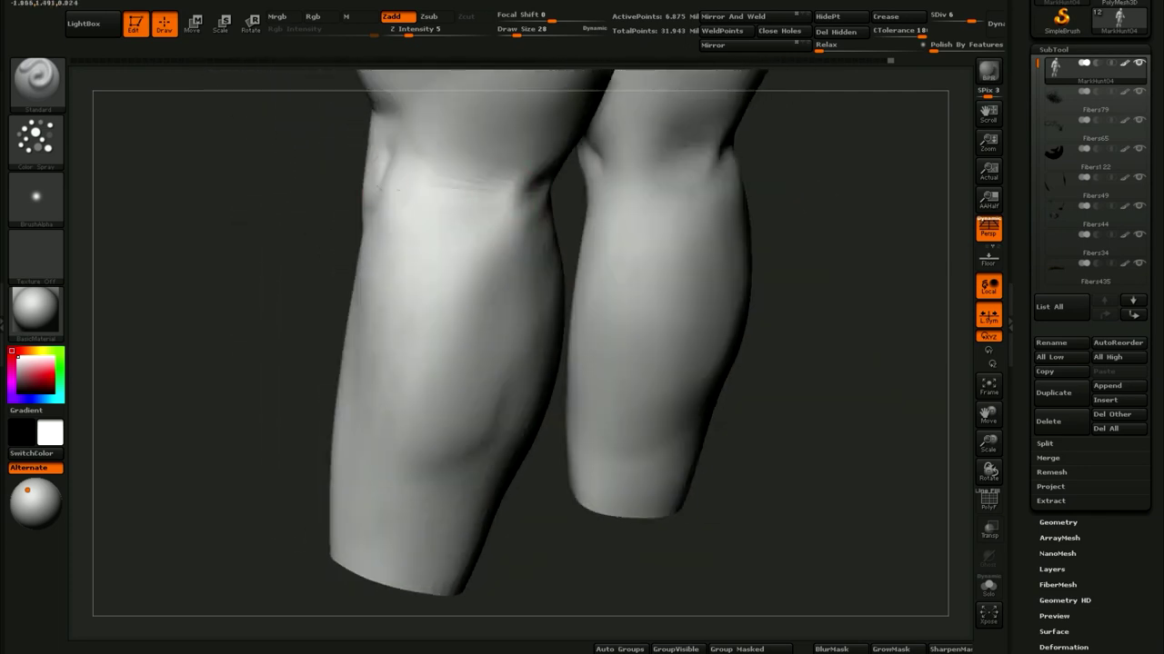
mouse_move(182, 409)
left_mouse_down()
mouse_move(296, 300)
mouse_move(293, 260)
mouse_move(478, 203)
mouse_move(428, 194)
left_mouse_up()
key("space")
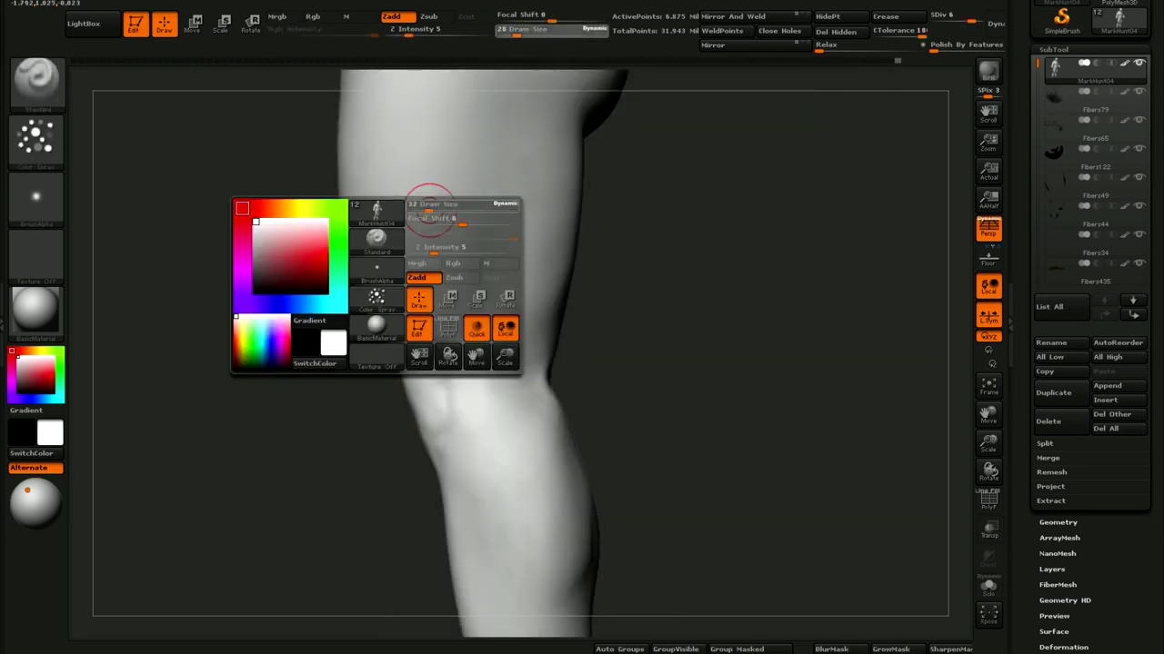
key("shift")
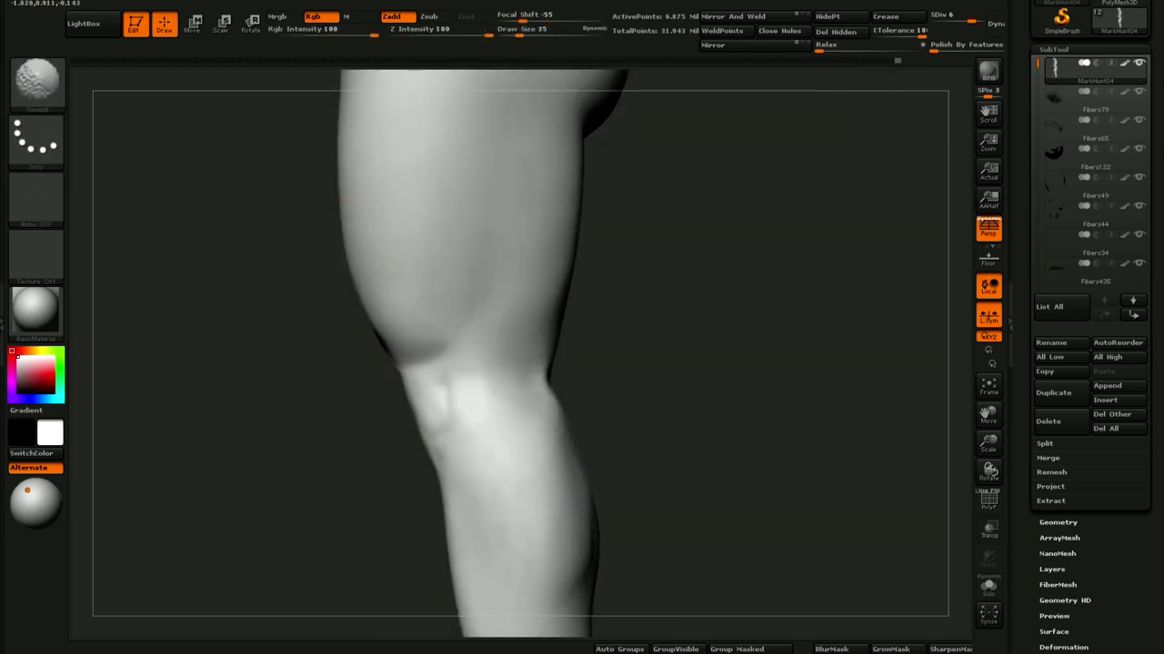
key("ctrl")
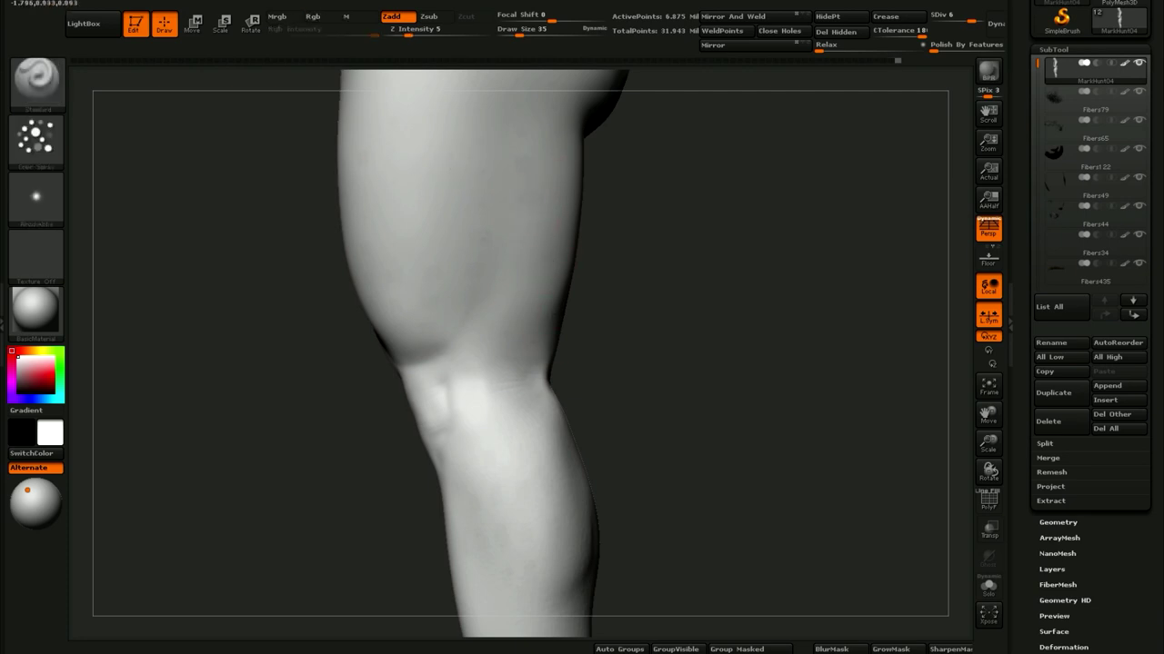
left_click_drag(772, 182, 609, 159)
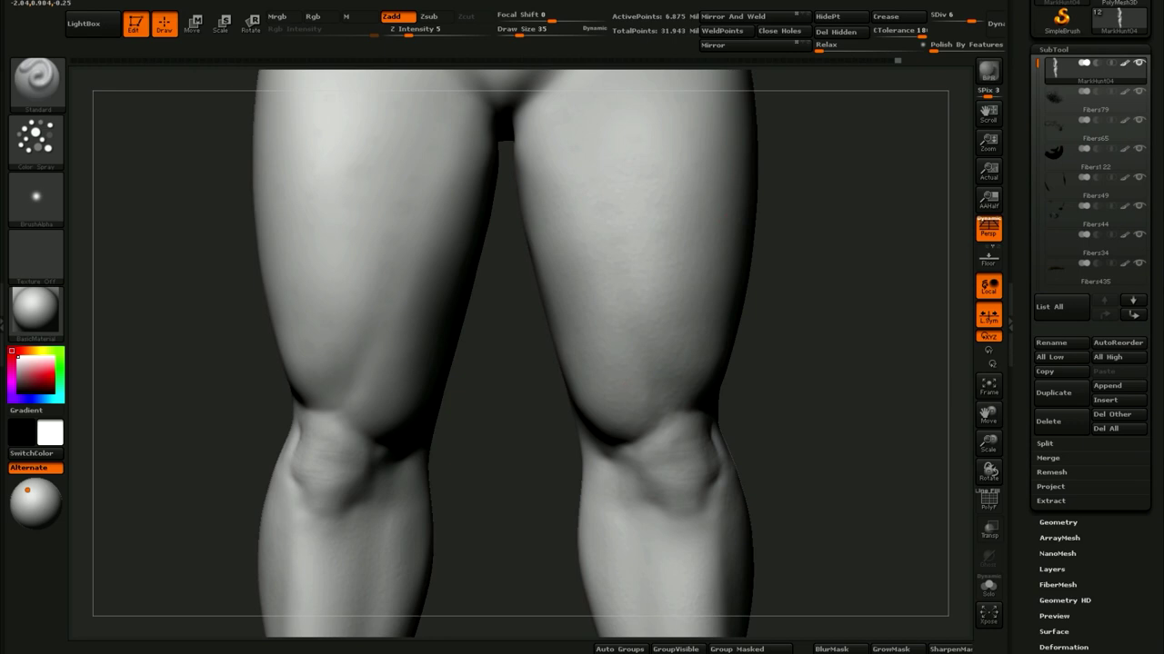
Briefly toggle smoothing and resize the brush to draw size 25
left_click_drag(799, 272, 391, 154)
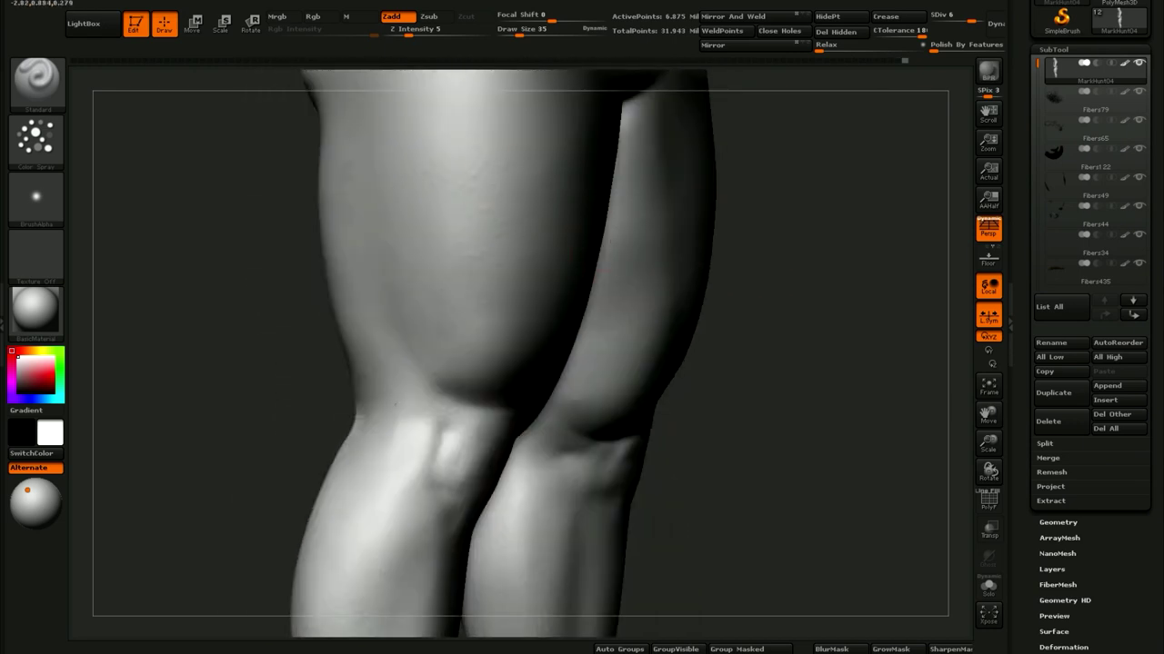
key("shift")
key("shift")
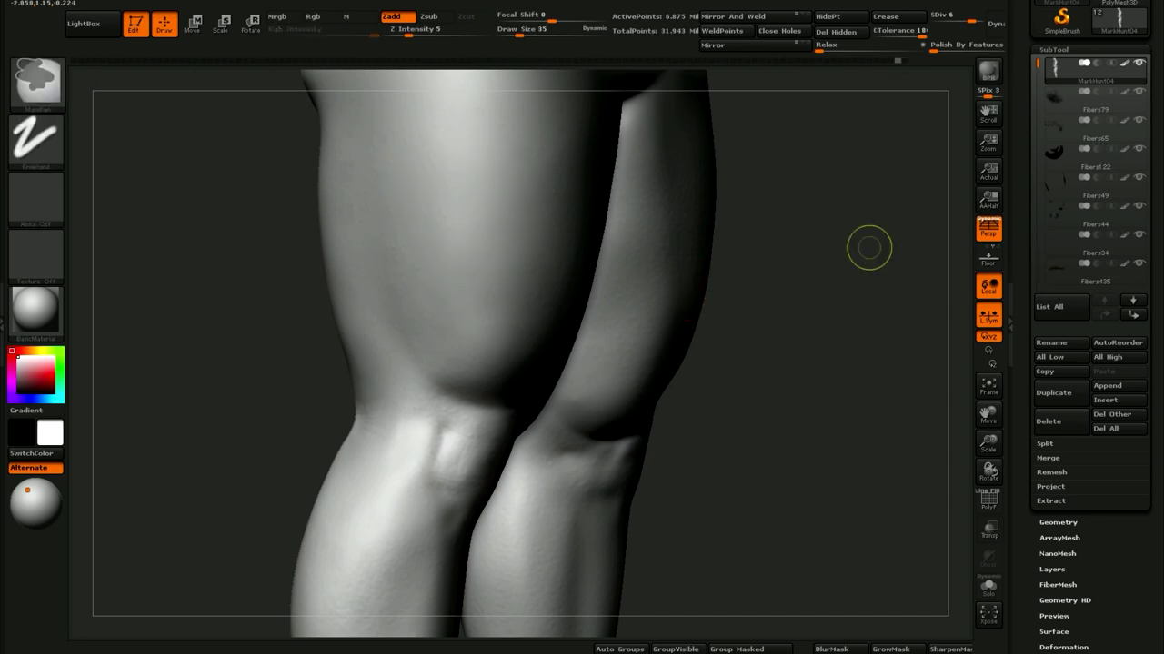
left_click_drag(869, 248, 818, 233, "shift")
key("bracketright")
key("bracketright")
key("bracketright")
key("bracketleft")
key("bracketleft")
key("bracketleft")
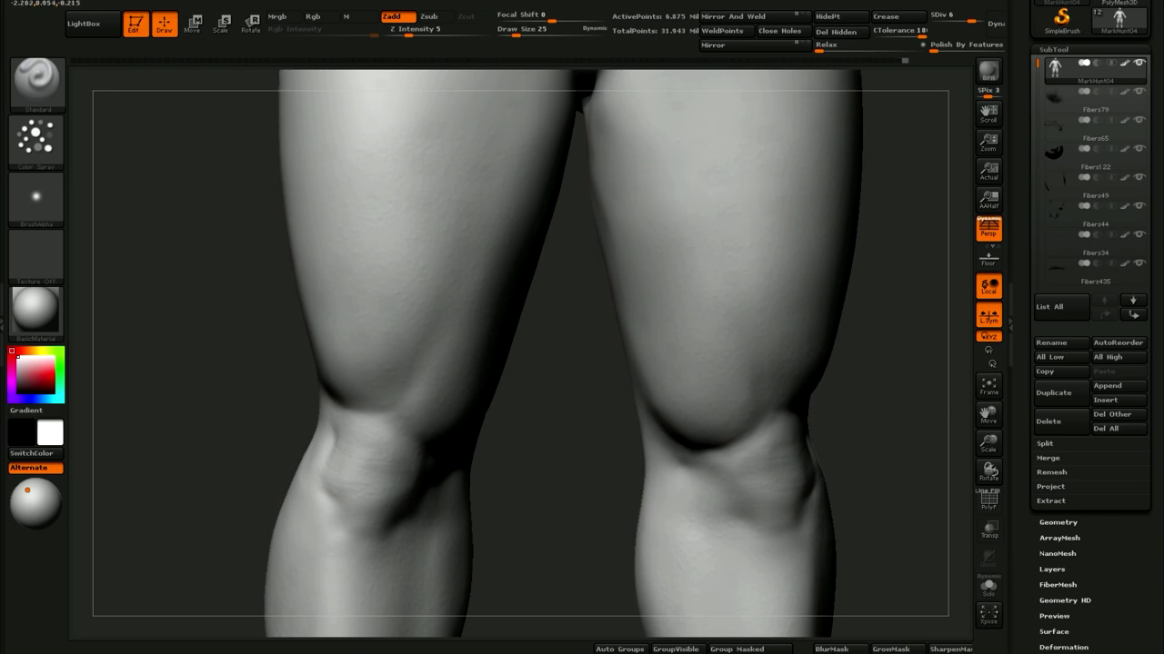
Orbit around the legs to check them from the sides, back and front
left_click_drag(209, 237, 642, 236)
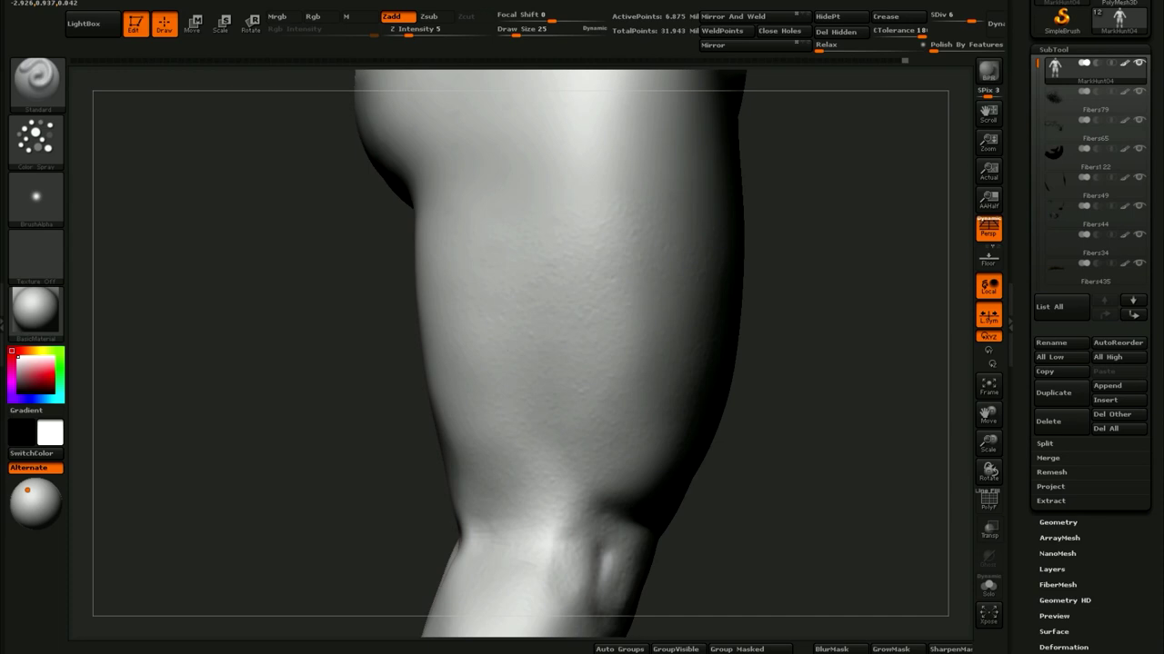
mouse_move(227, 345)
left_mouse_down()
mouse_move(546, 346)
mouse_move(493, 187)
left_mouse_up()
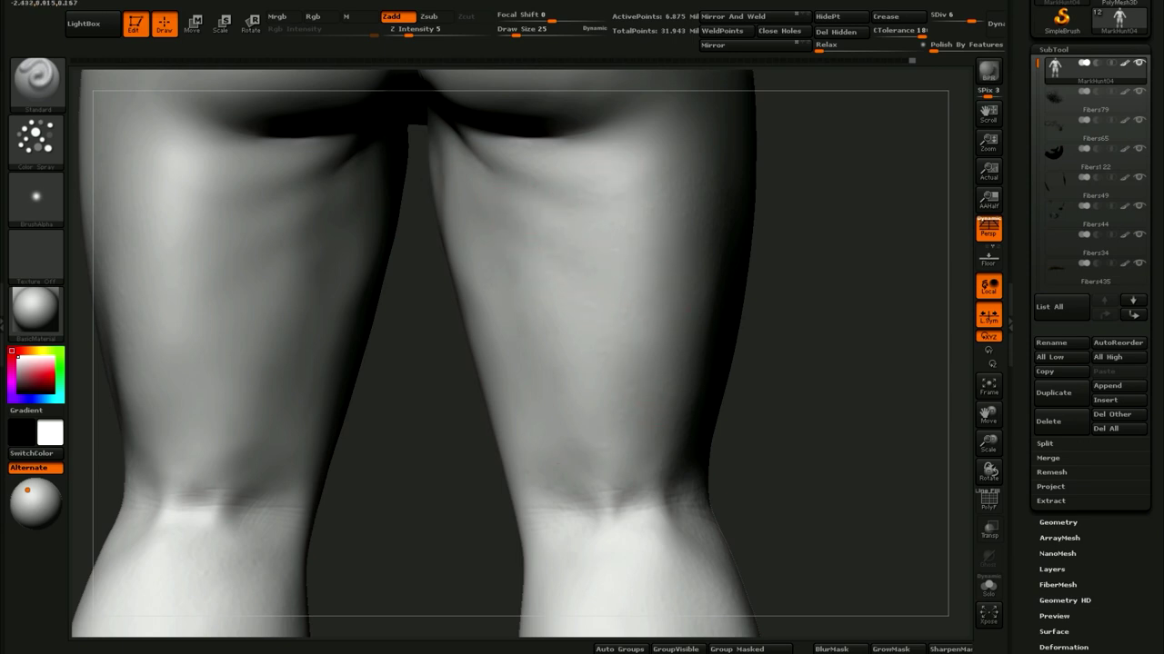
left_click_drag(403, 415, 472, 275)
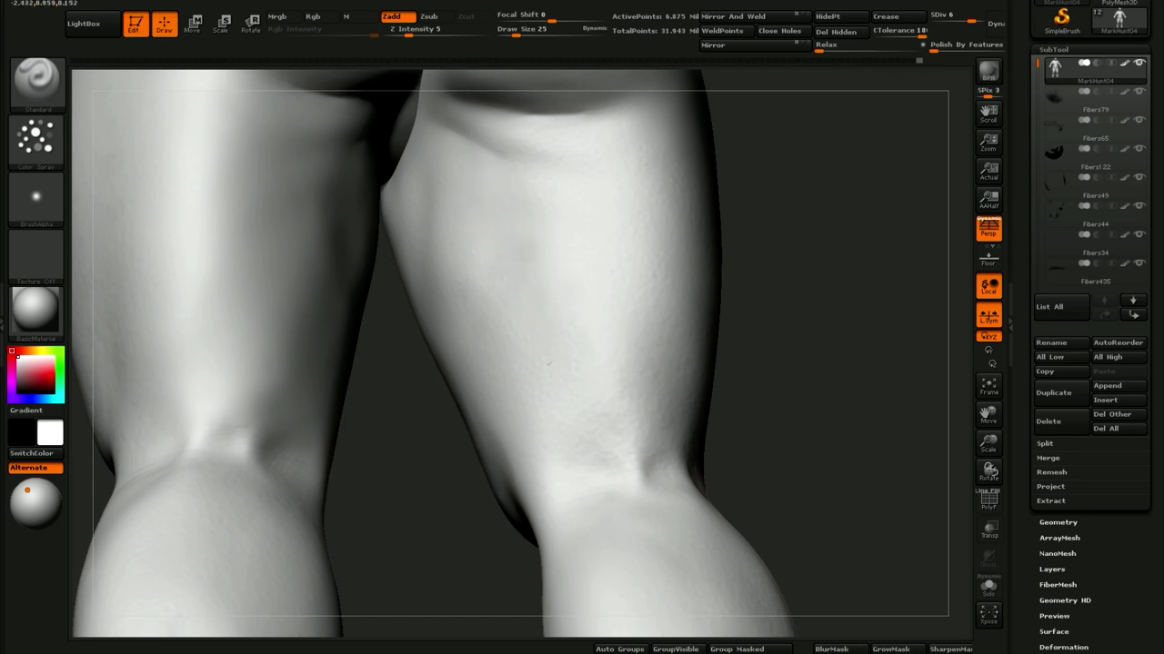
mouse_move(806, 376)
left_mouse_down()
mouse_move(700, 313)
mouse_move(739, 233)
mouse_move(530, 309)
left_mouse_up()
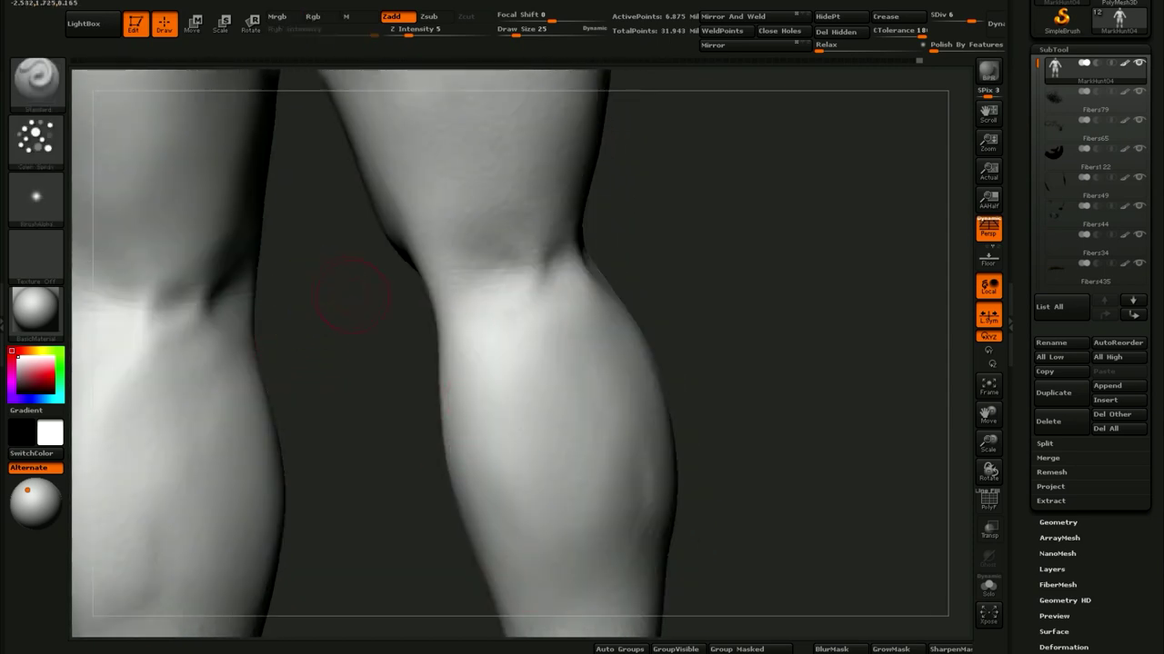
left_click_drag(297, 346, 331, 207)
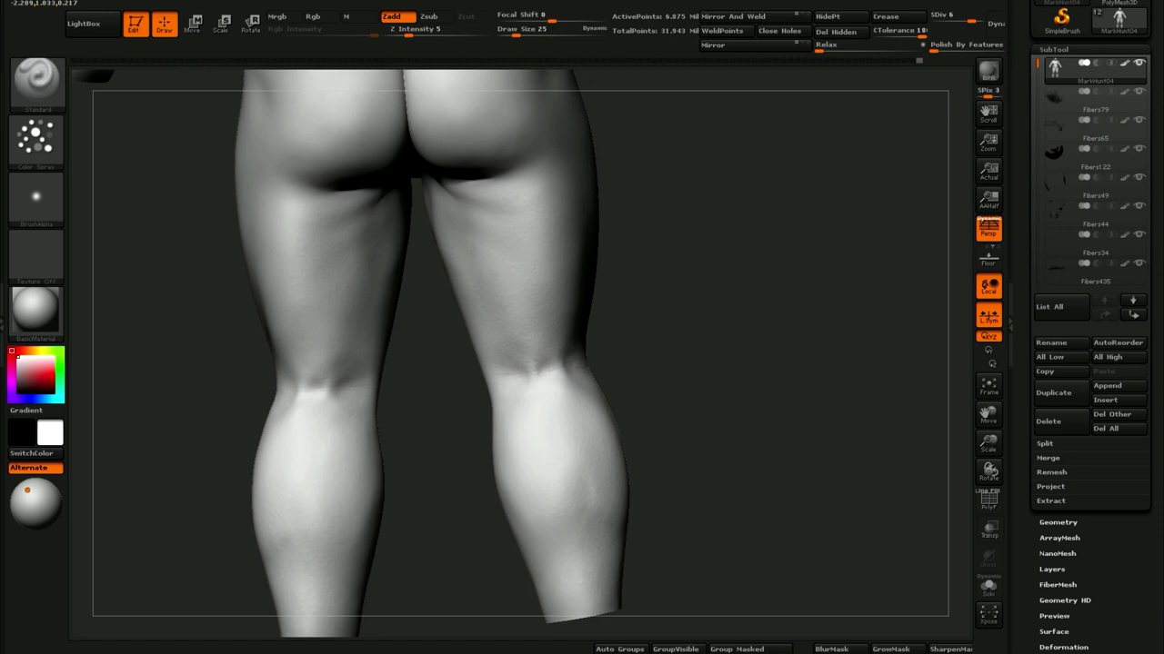
left_click_drag(331, 207, 321, 232)
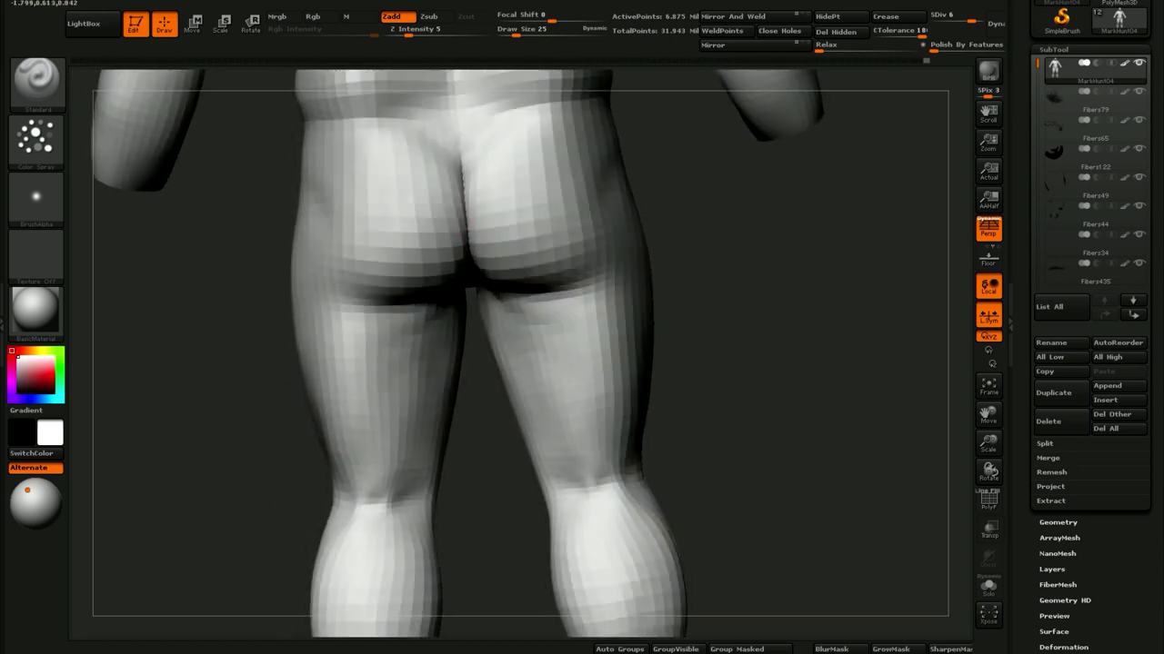
left_click_drag(512, 209, 341, 314)
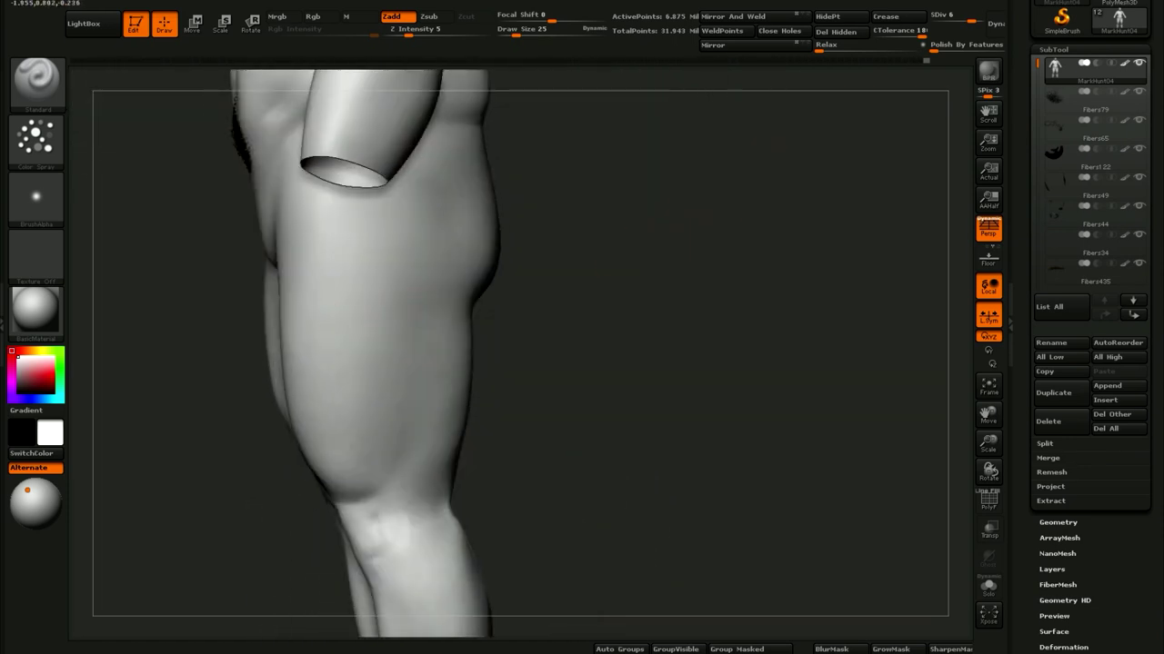
left_click_drag(509, 309, 565, 288)
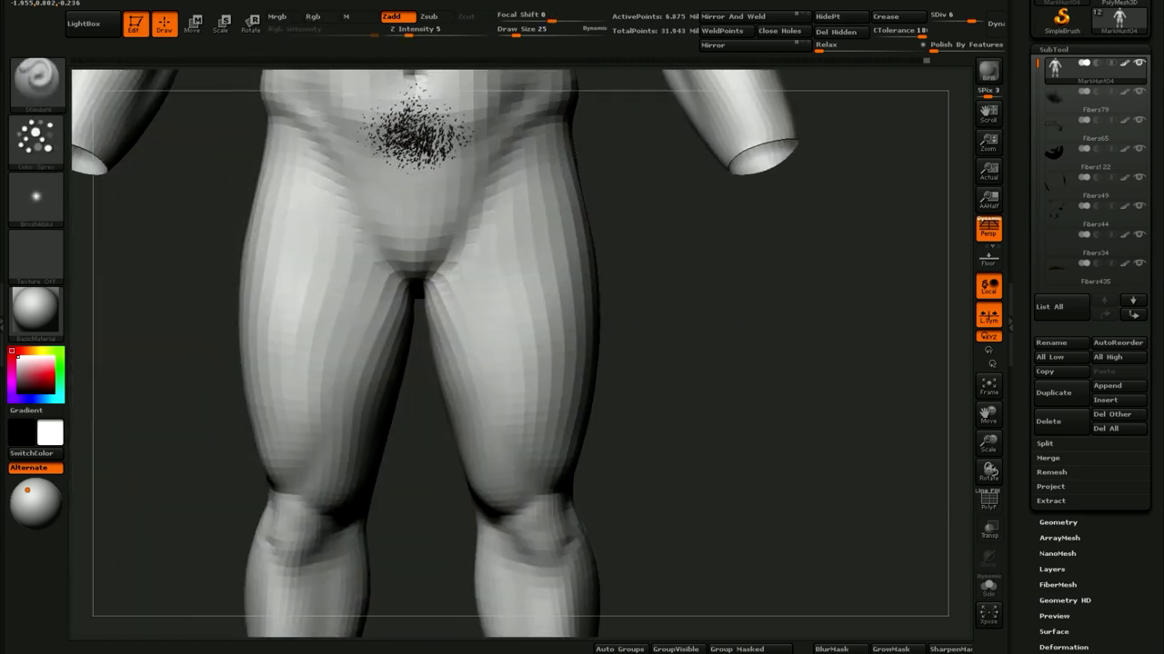
mouse_move(522, 384)
left_mouse_down()
mouse_move(489, 330)
mouse_move(607, 291)
left_mouse_up()
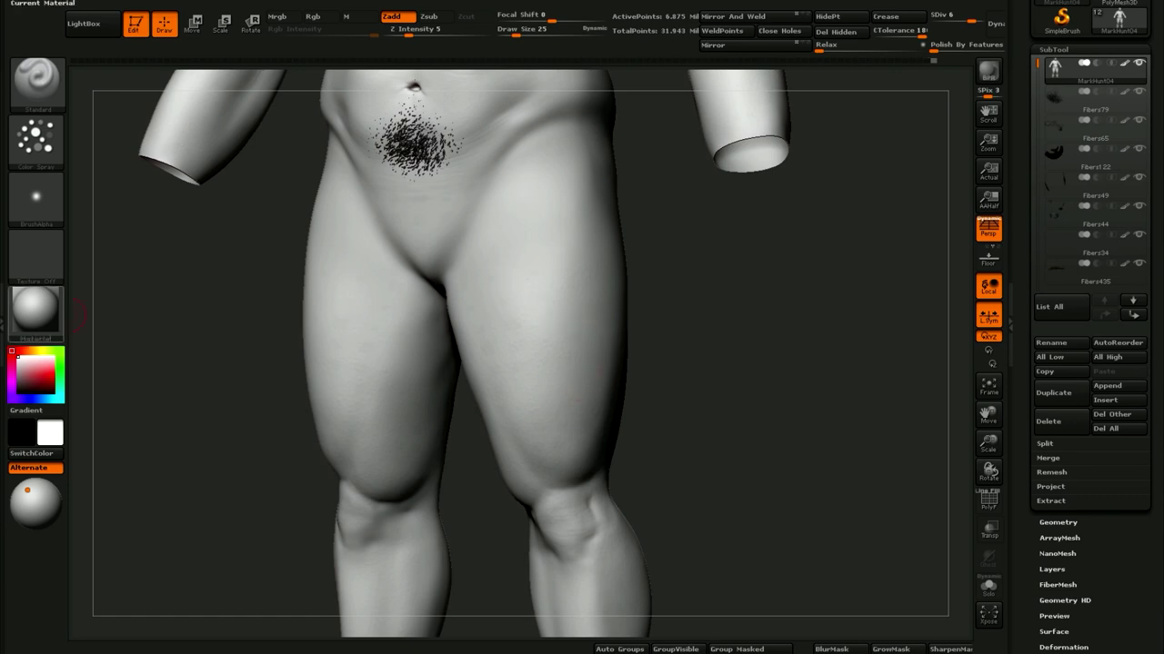
Switch the stroke to DragRect and choose the poros7 pore alpha
left_click(37, 141)
left_click(96, 159)
left_click(36, 193)
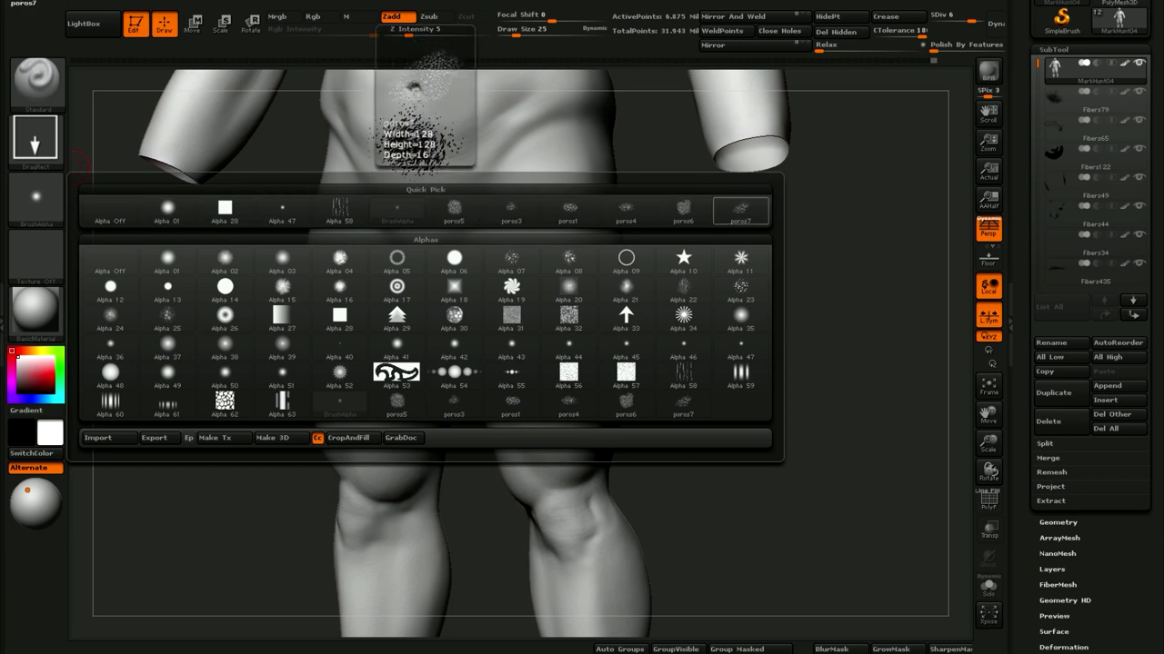
left_click(741, 210)
Frame the buttocks and thighs from behind and switch to the Dam_Standard brush
left_click_drag(735, 208, 686, 221)
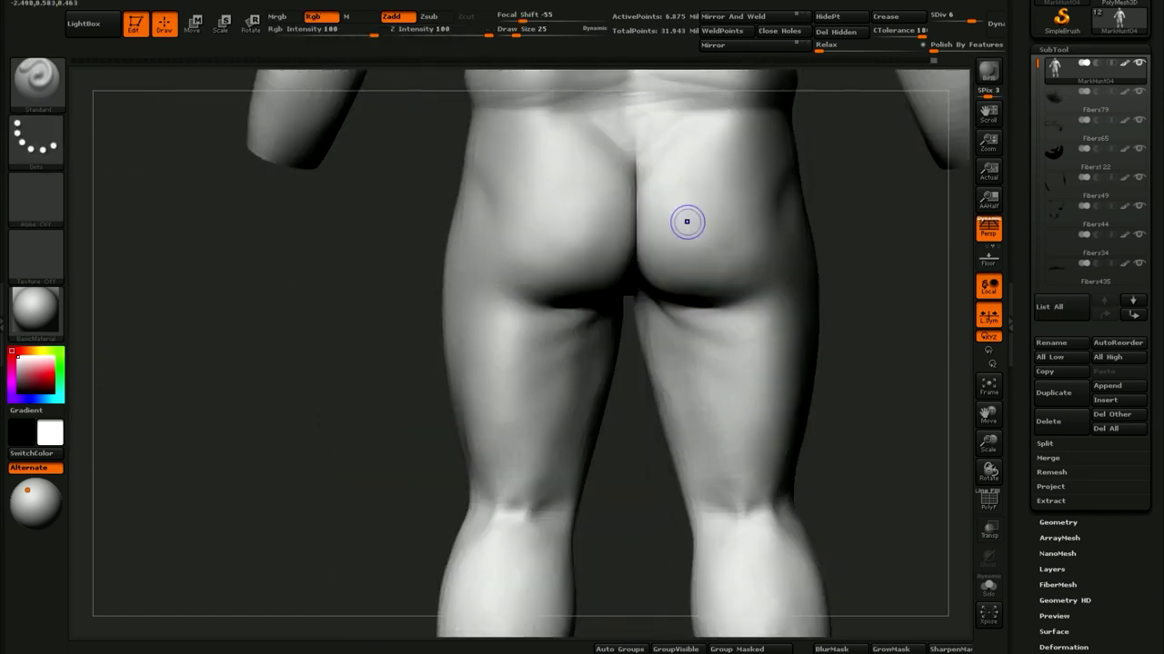
left_click_drag(362, 298, 621, 364, "alt")
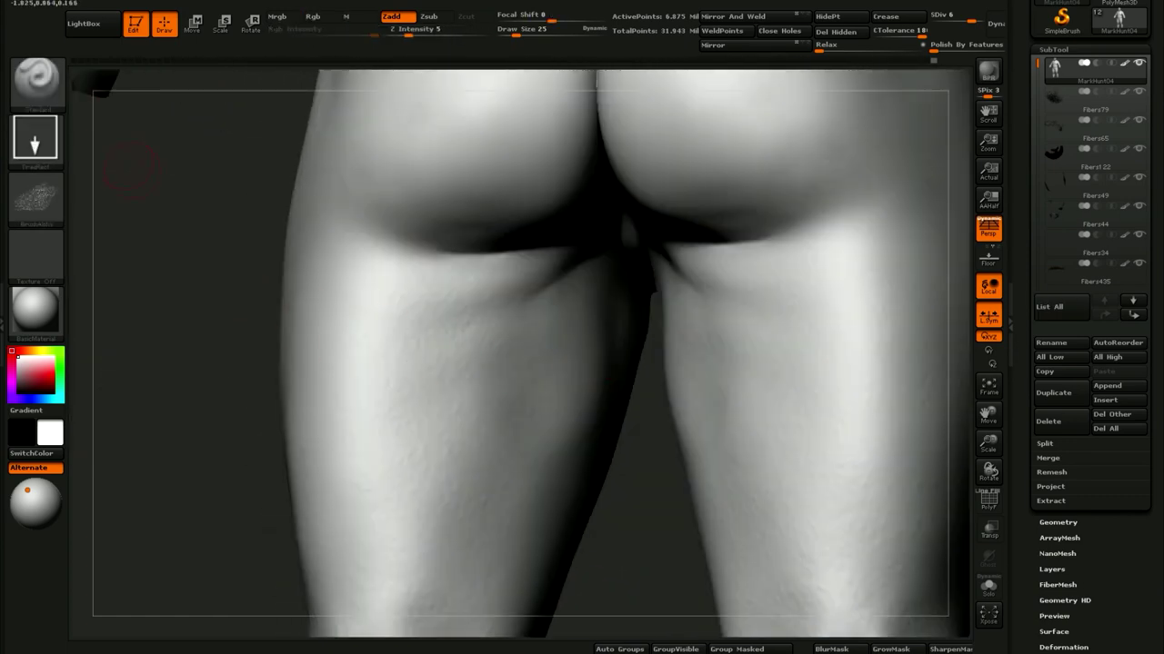
left_click(36, 80)
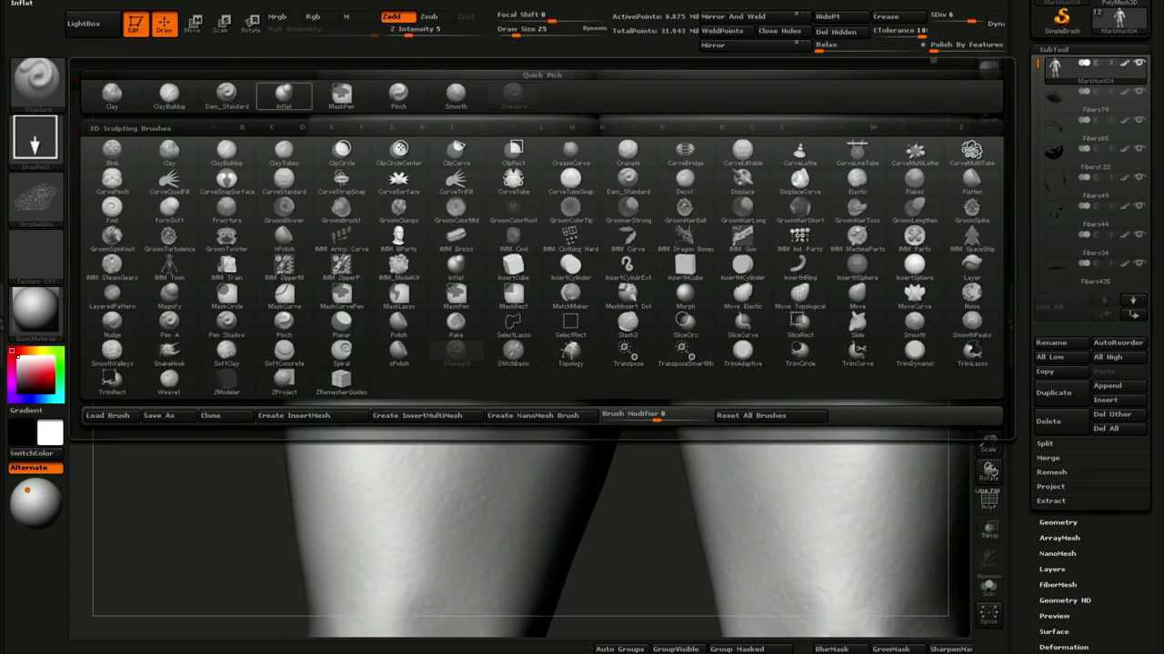
left_click(226, 94)
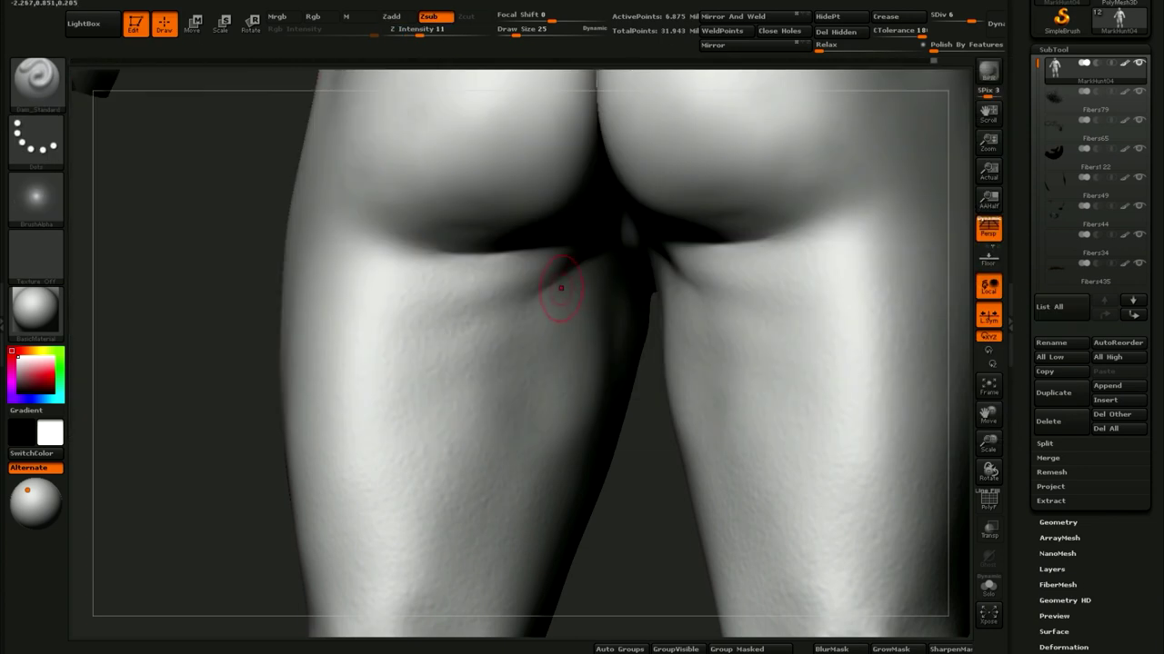
Set Dam_Standard to Z Intensity 6 and Draw Size 15, then reopen the brush library
key("b")
key("d")
key("s")
type("u6")
key("Return")
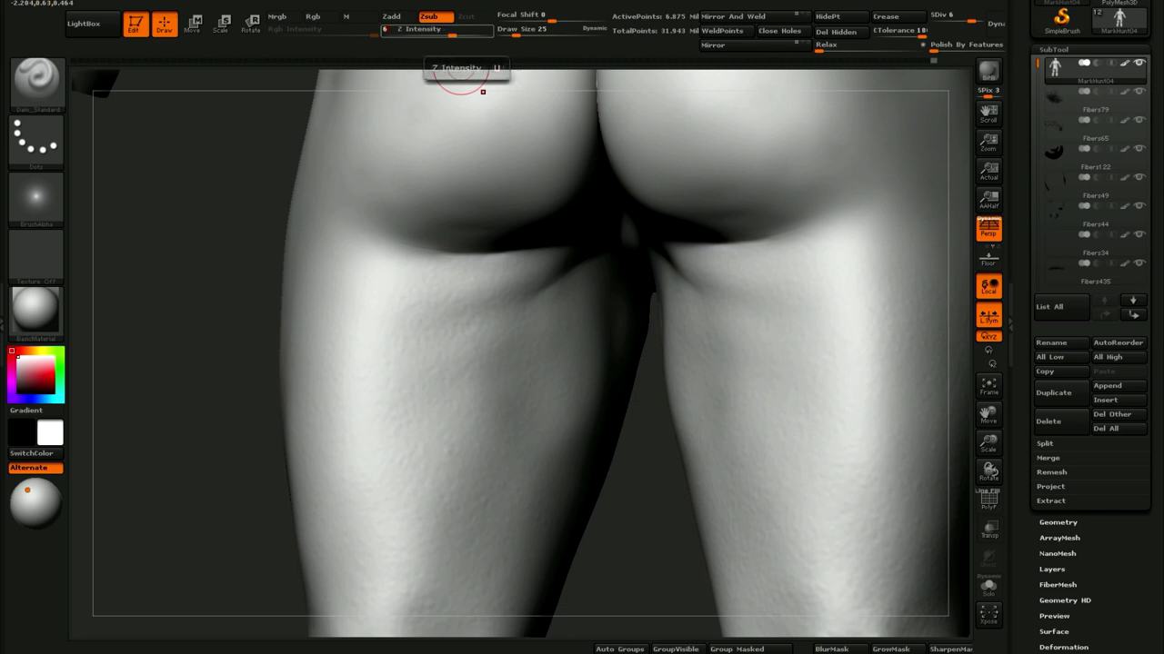
key("s")
type("15")
key("Return")
key("o")
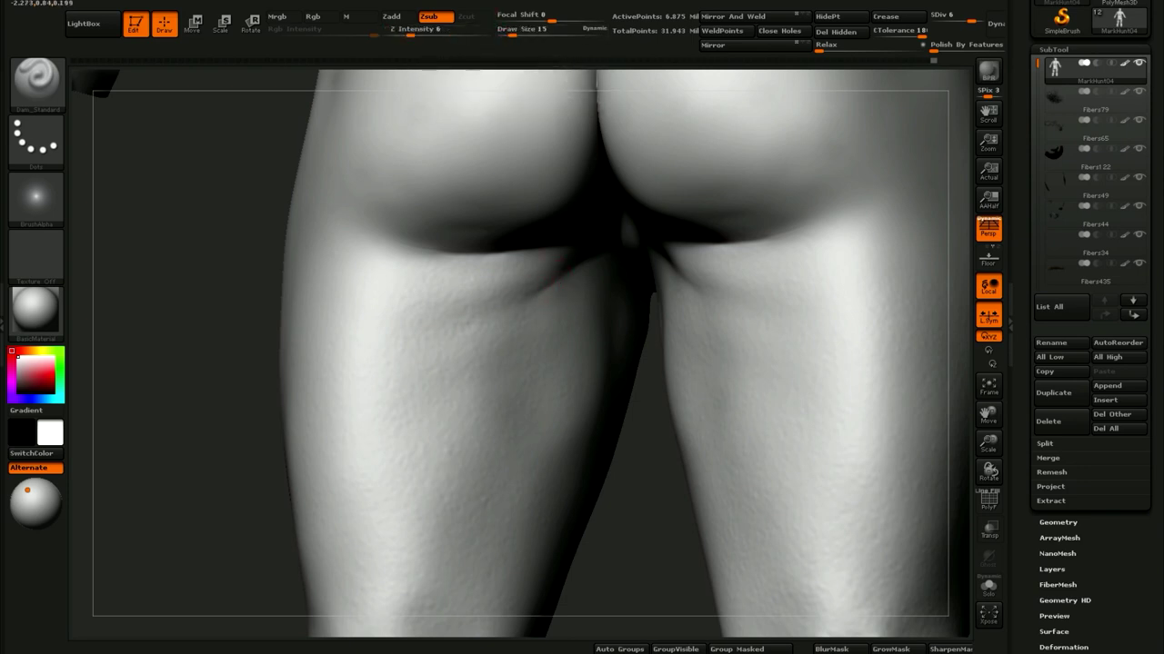
key("u")
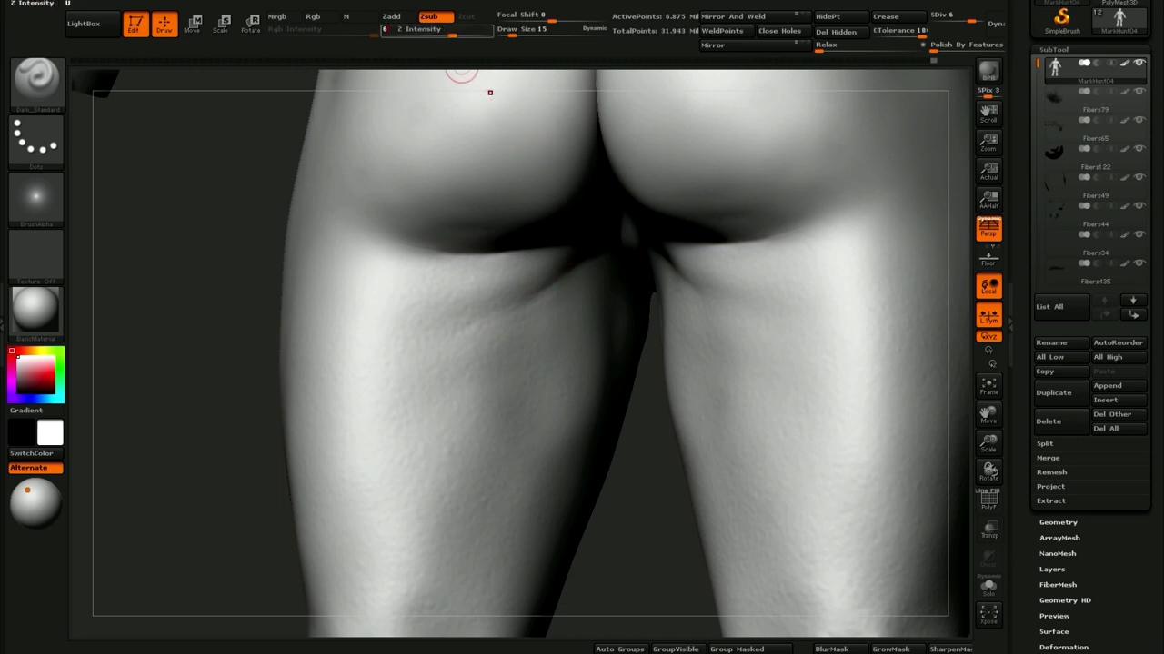
key("Return")
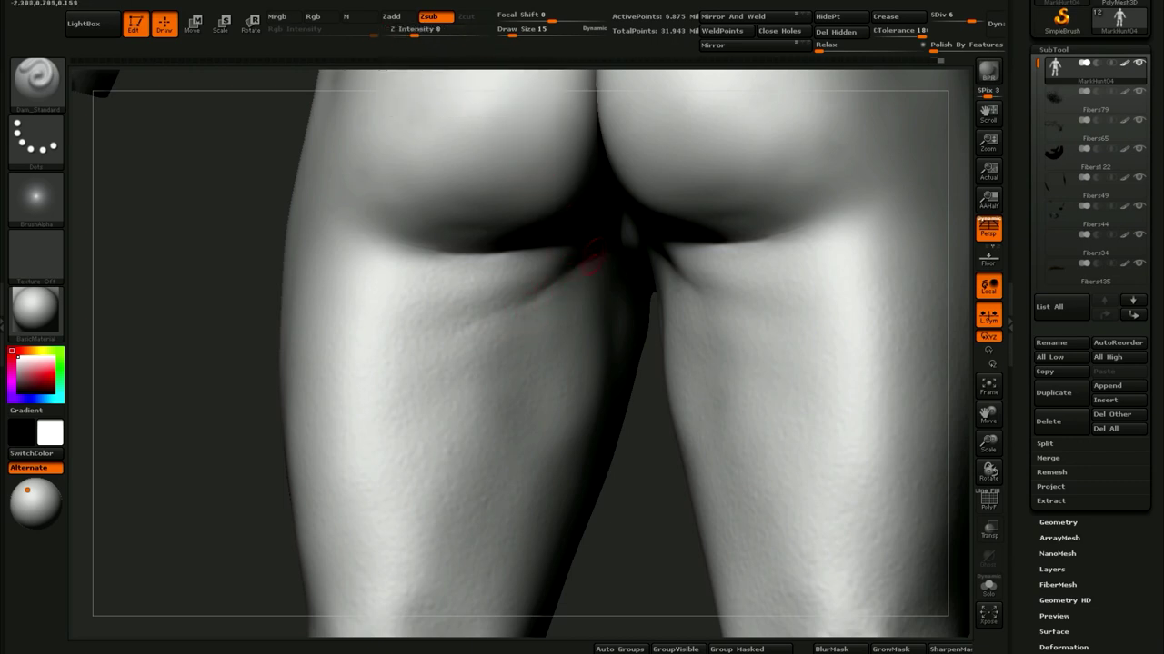
left_click_drag(650, 472, 696, 303)
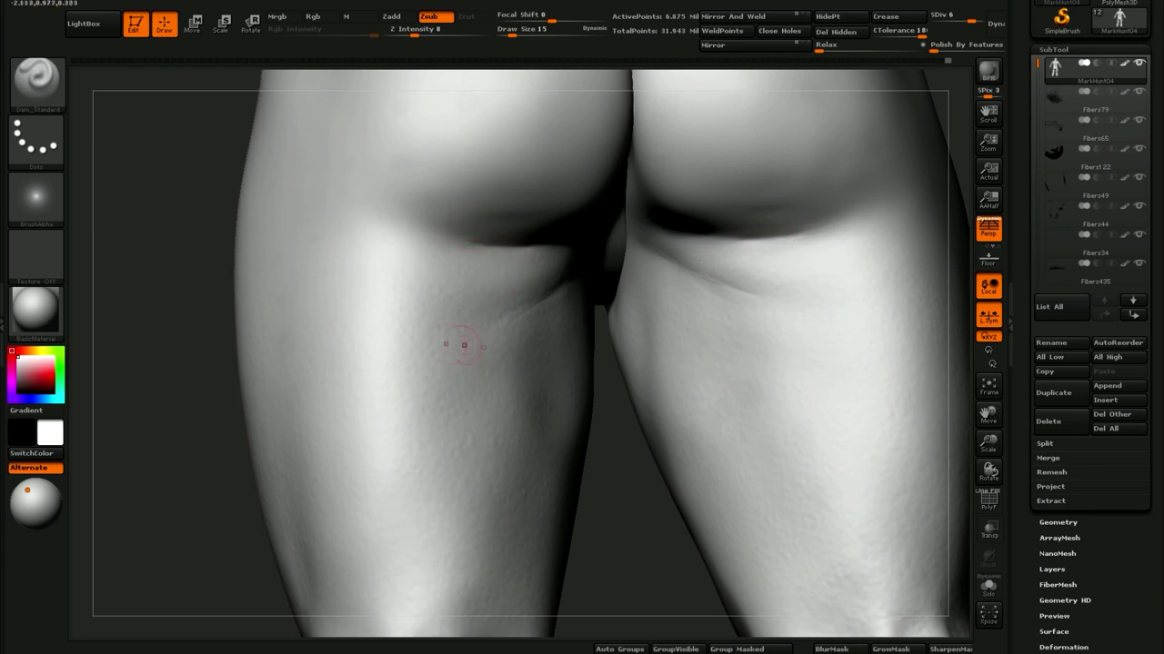
left_click(37, 81)
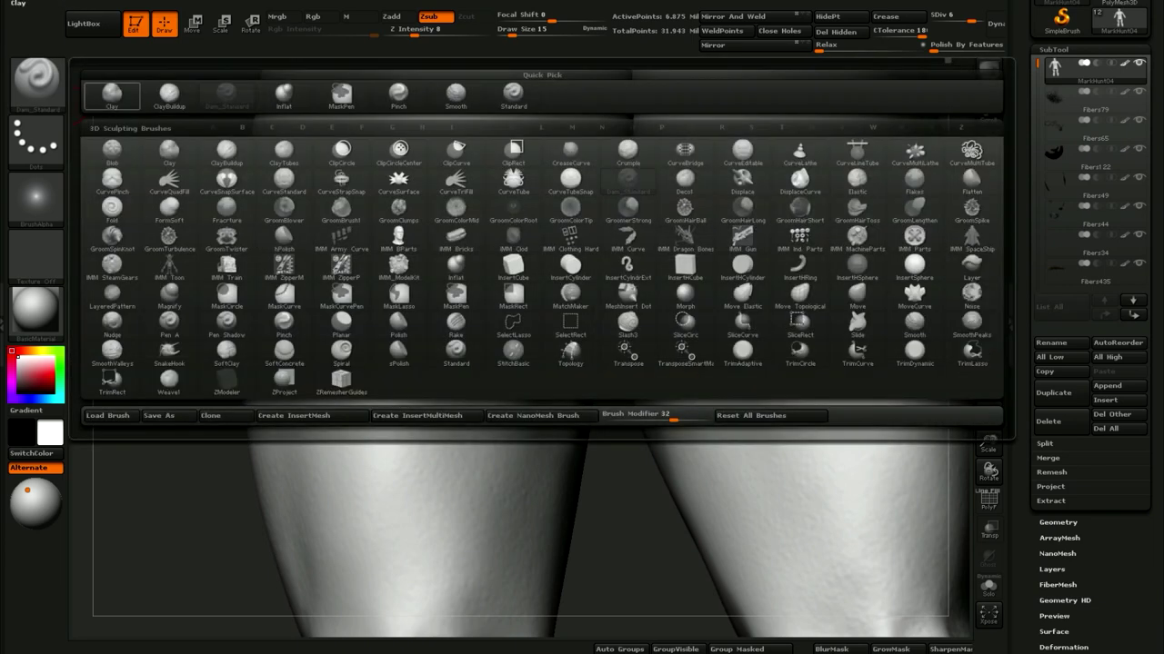
Return to the Standard brush, zoom out on the legs, then choose hPolish from the library
left_click(513, 96)
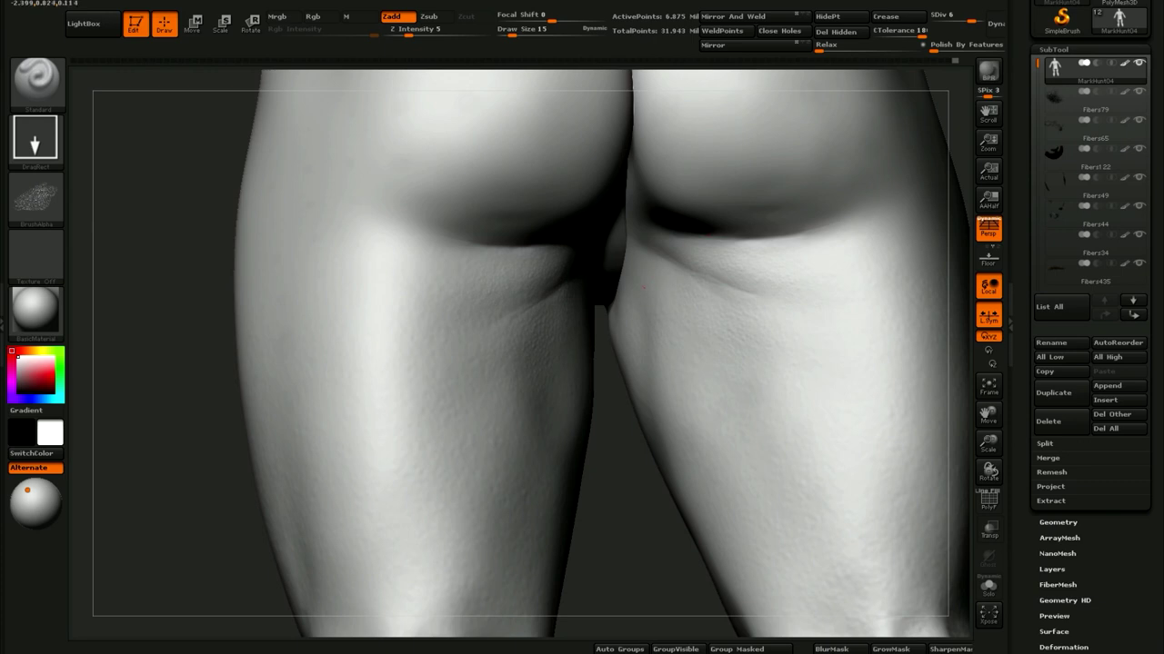
right_click_drag(630, 293, 691, 223, "ctrl")
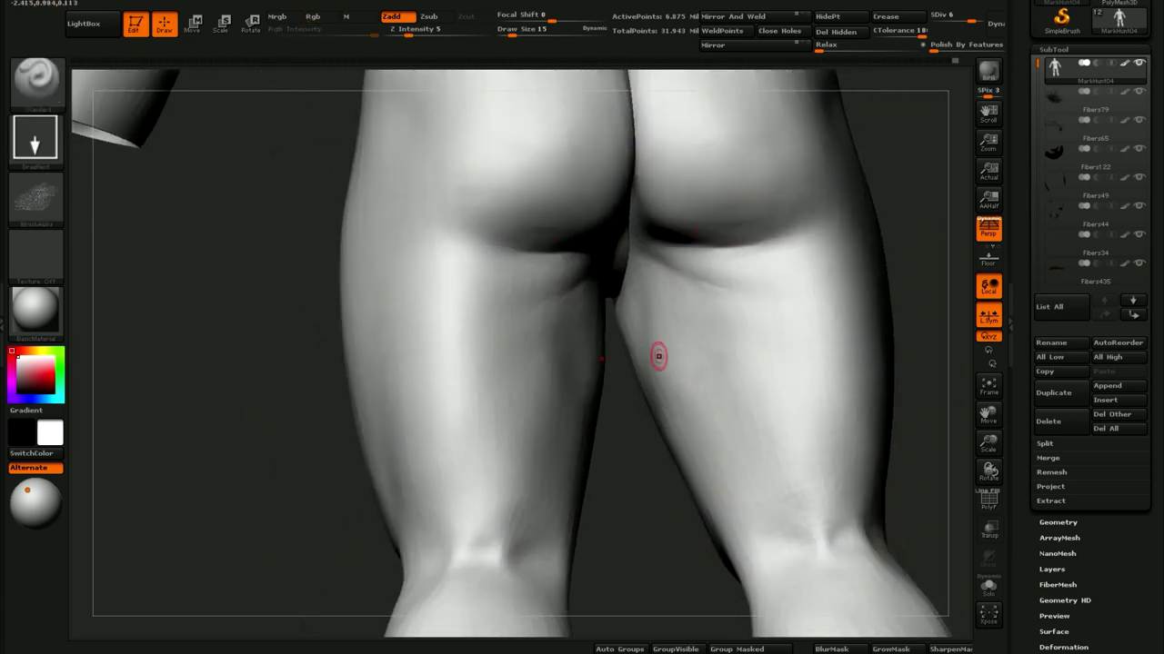
left_click(36, 82)
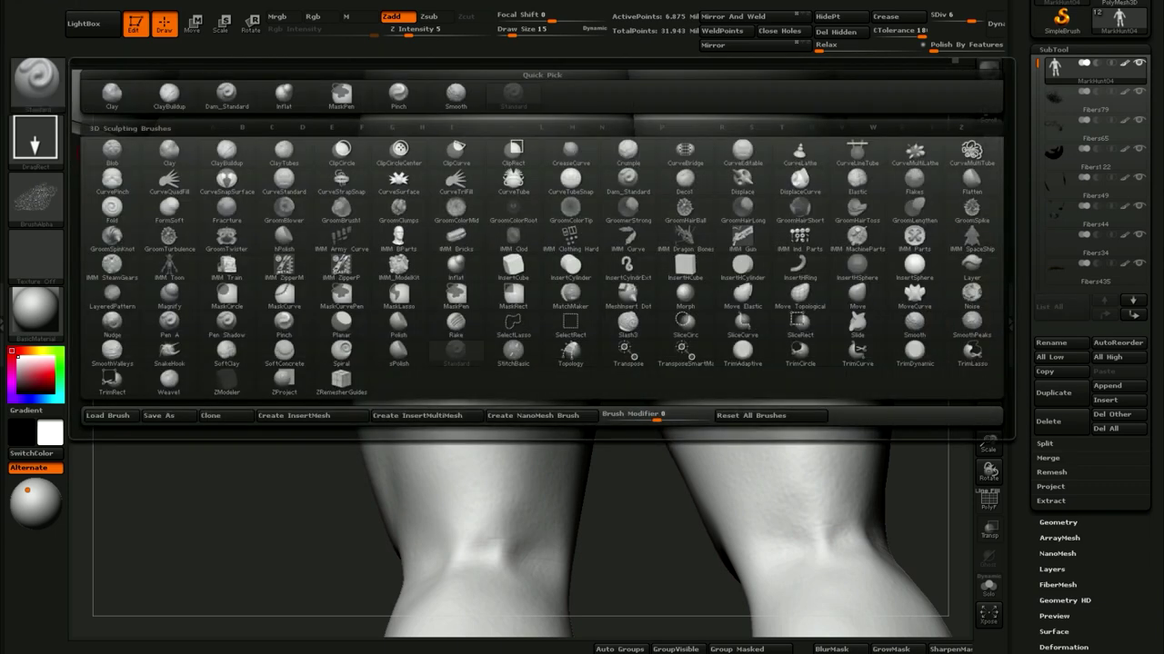
mouse_move(227, 211)
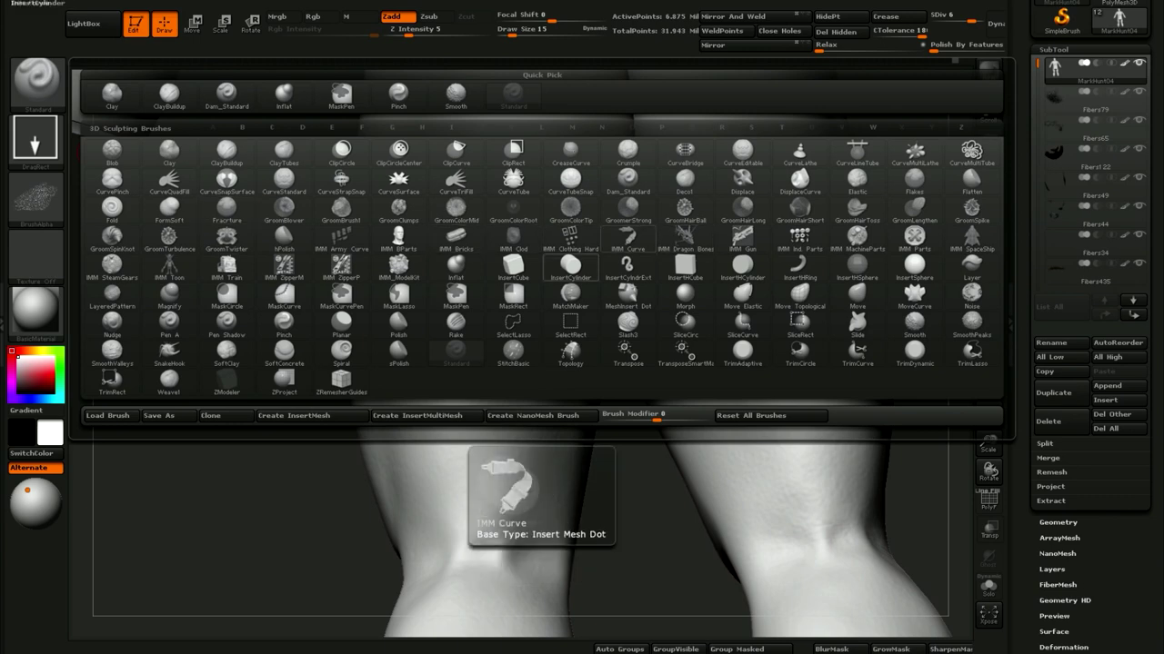
left_click(284, 238)
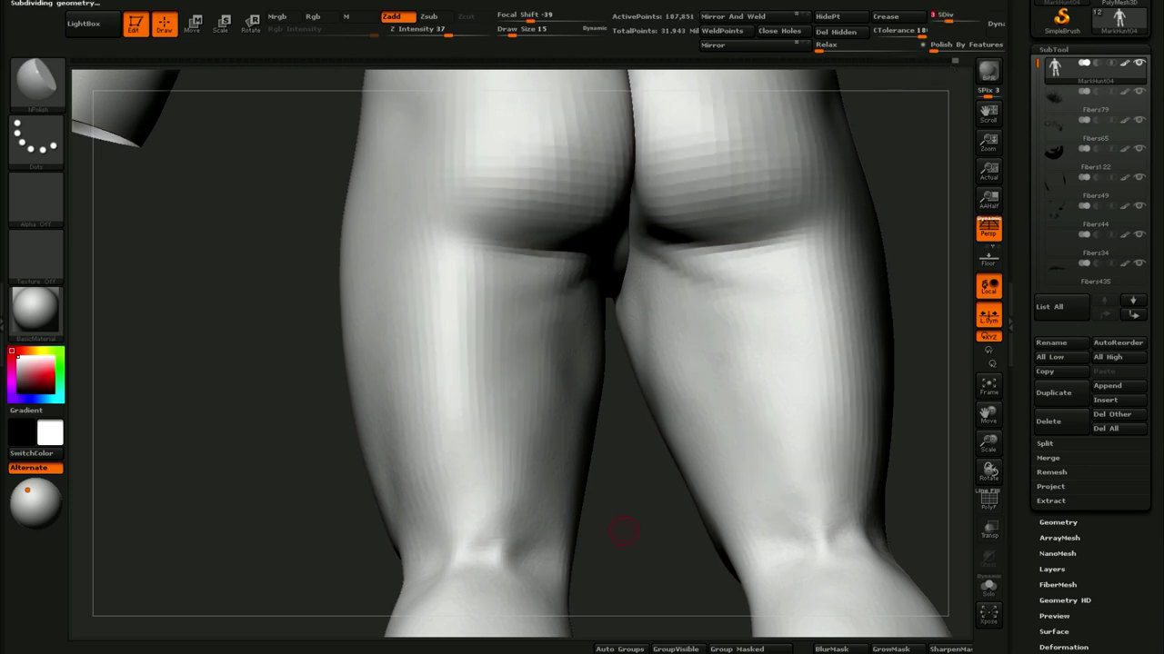
Raise the draw size to 20 and orbit so the knees fill the view
left_click_drag(624, 532, 525, 371, "alt")
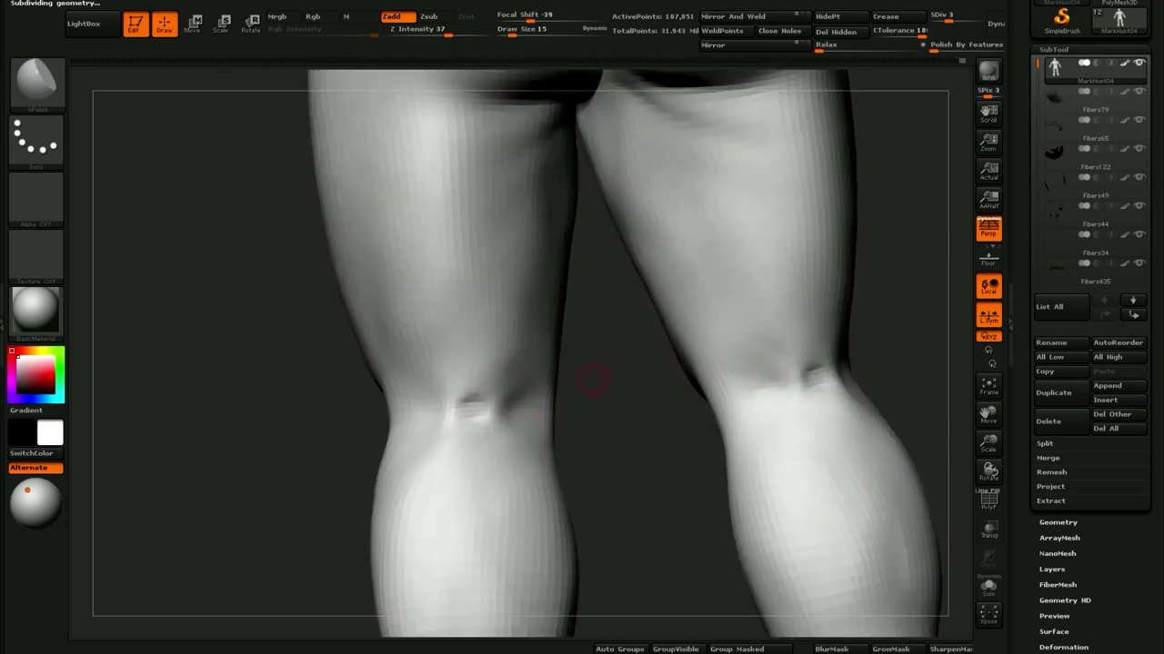
key("space")
left_click_drag(468, 374, 486, 374)
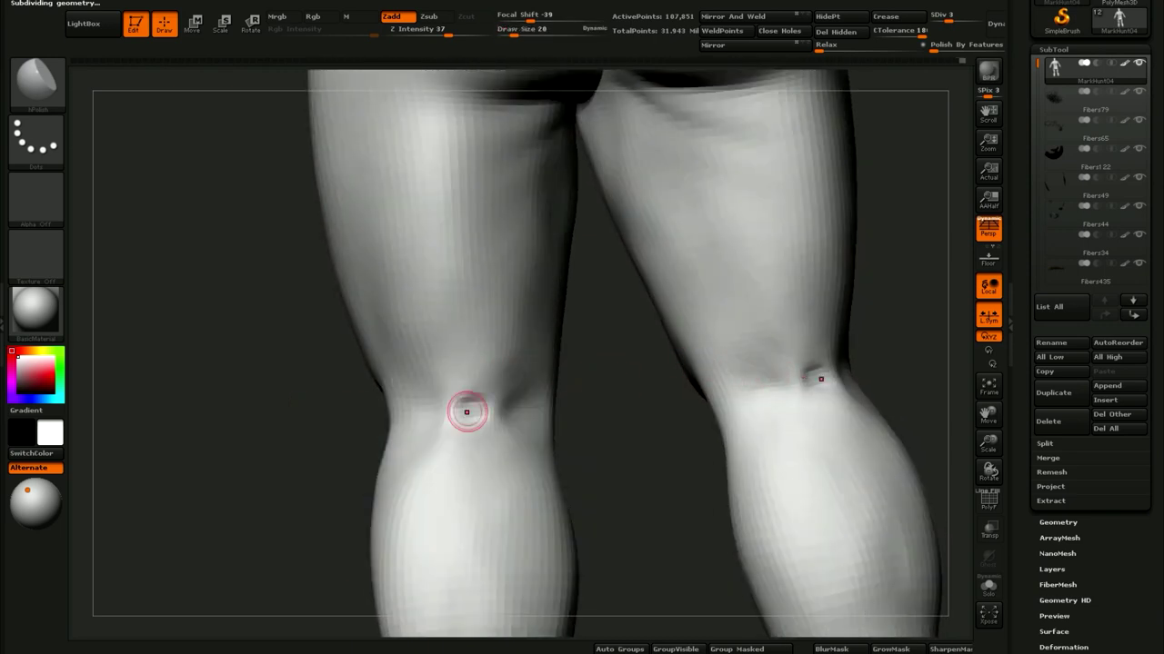
left_click_drag(645, 403, 514, 410)
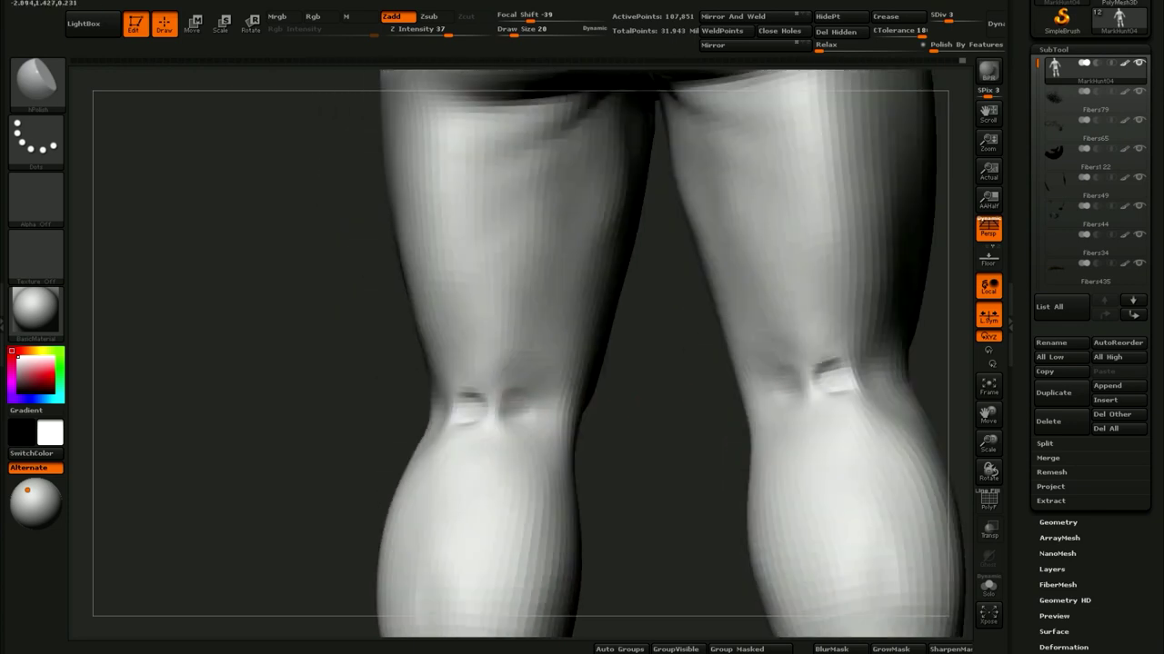
left_click_drag(323, 412, 444, 409)
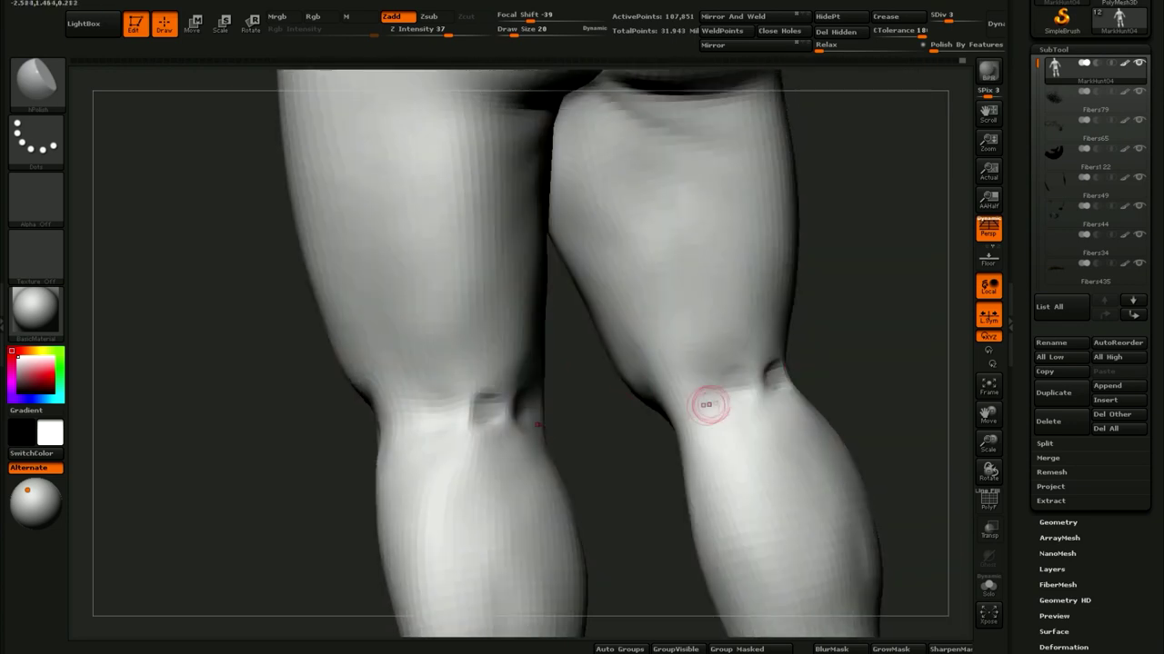
left_click_drag(735, 395, 818, 371)
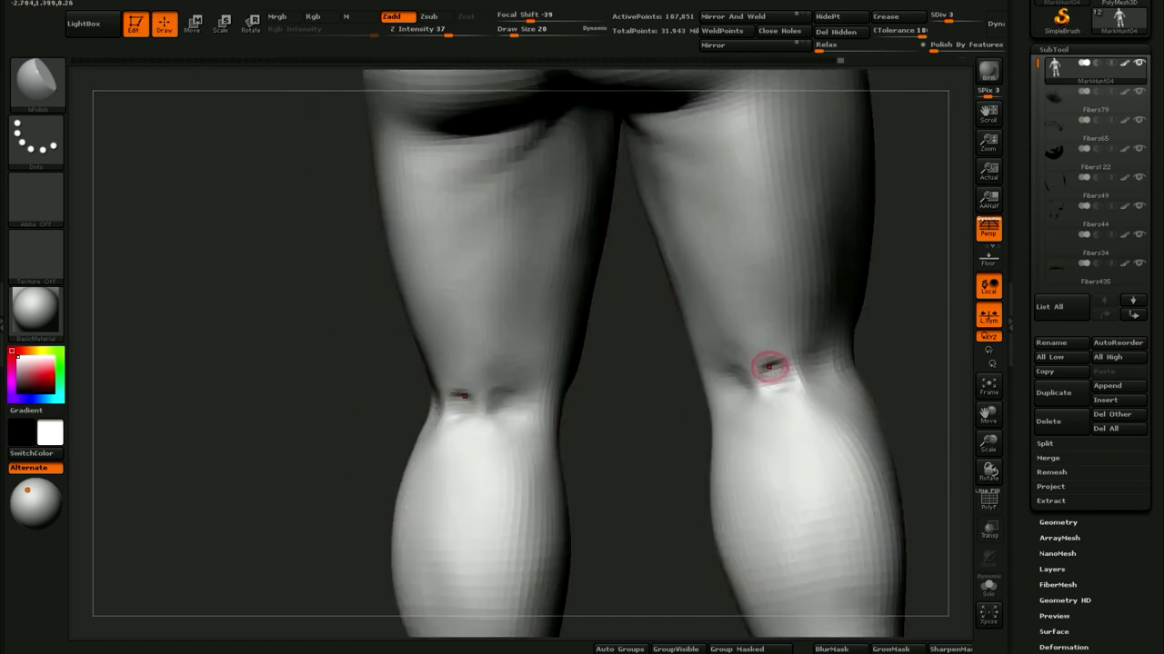
Switch to the Move brush at draw size 35, facing the right knee
key("space")
left_click(702, 386)
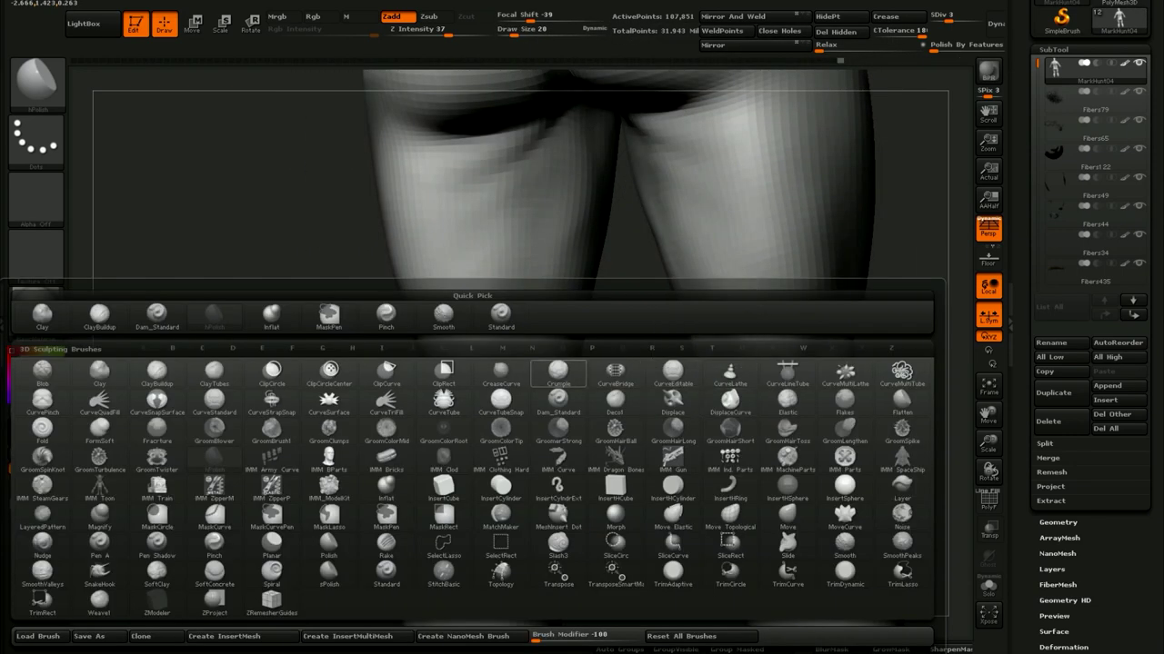
left_click(787, 513)
key("space")
left_click_drag(748, 383, 751, 383)
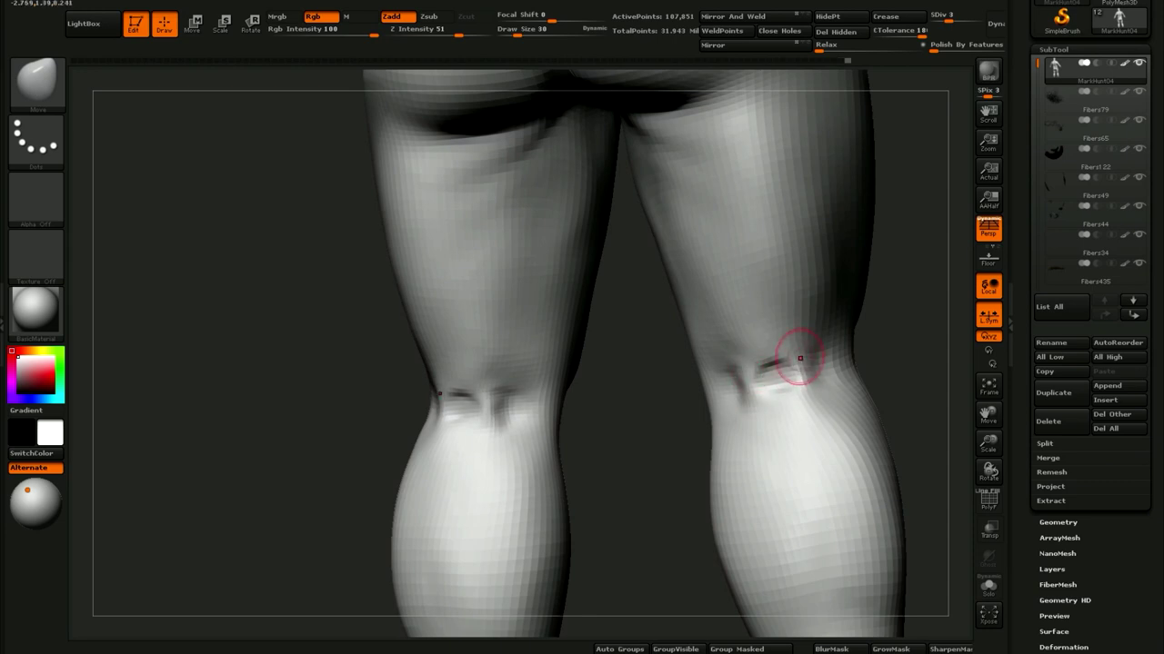
left_click_drag(631, 408, 719, 387)
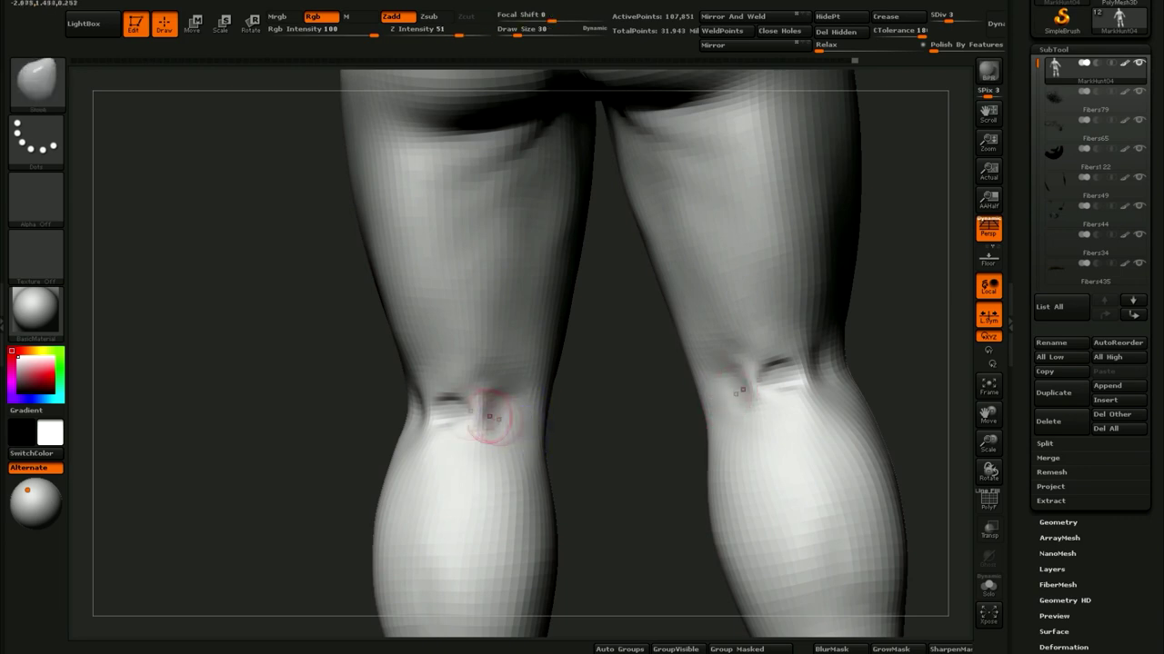
With a crease brush, deepen and reshape the creases behind both knees to close gaps
left_click(37, 81)
left_click(342, 148)
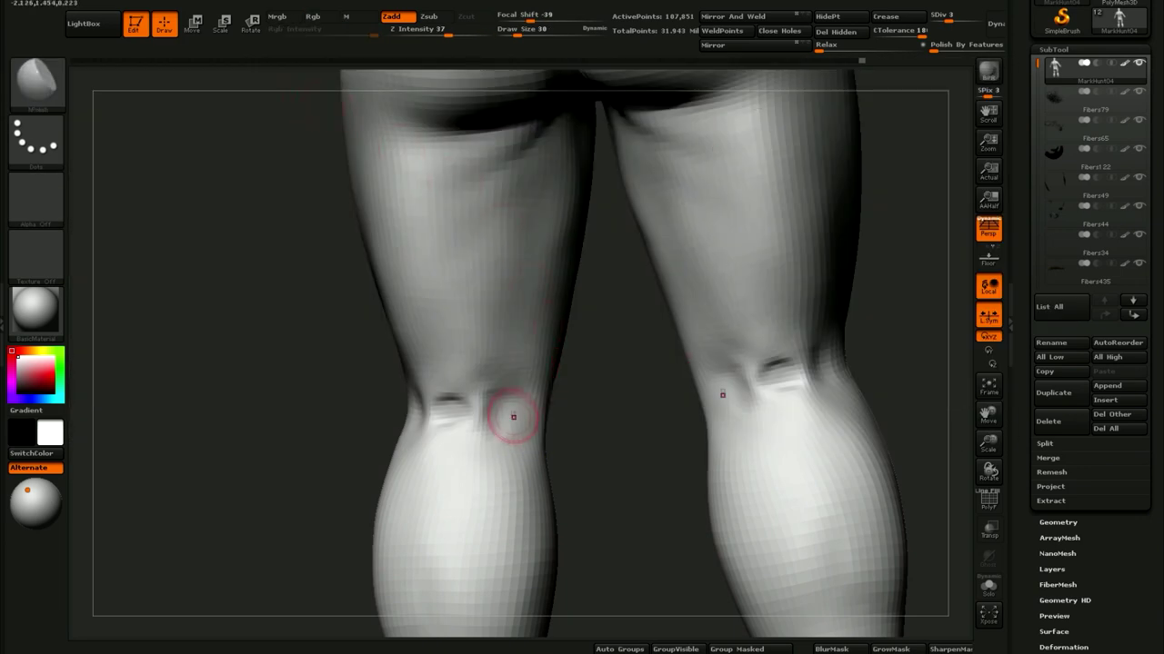
left_click_drag(511, 406, 465, 387)
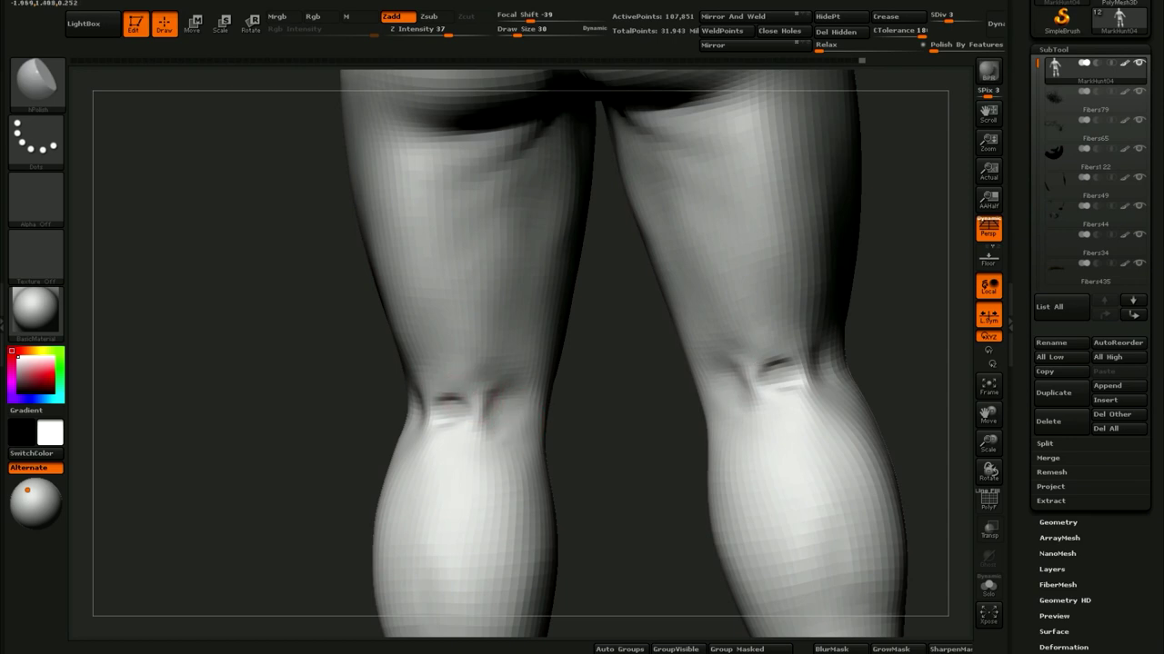
left_click_drag(608, 385, 467, 403)
key("space")
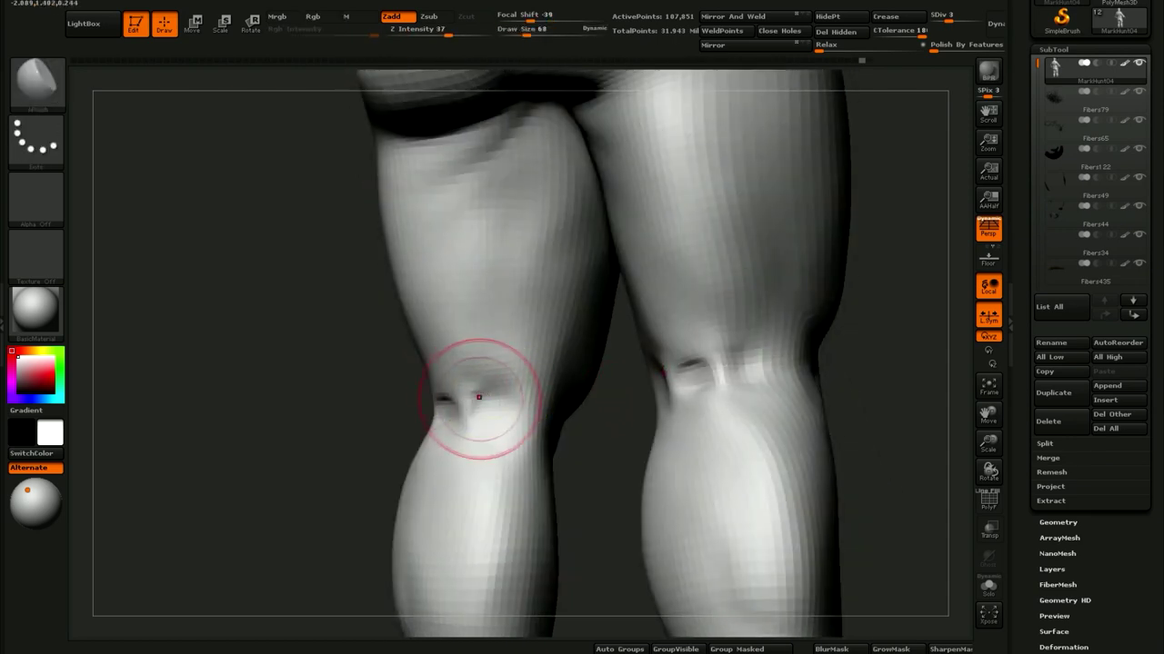
left_click_drag(384, 389, 403, 363)
left_click_drag(504, 386, 480, 403)
key("ctrl")
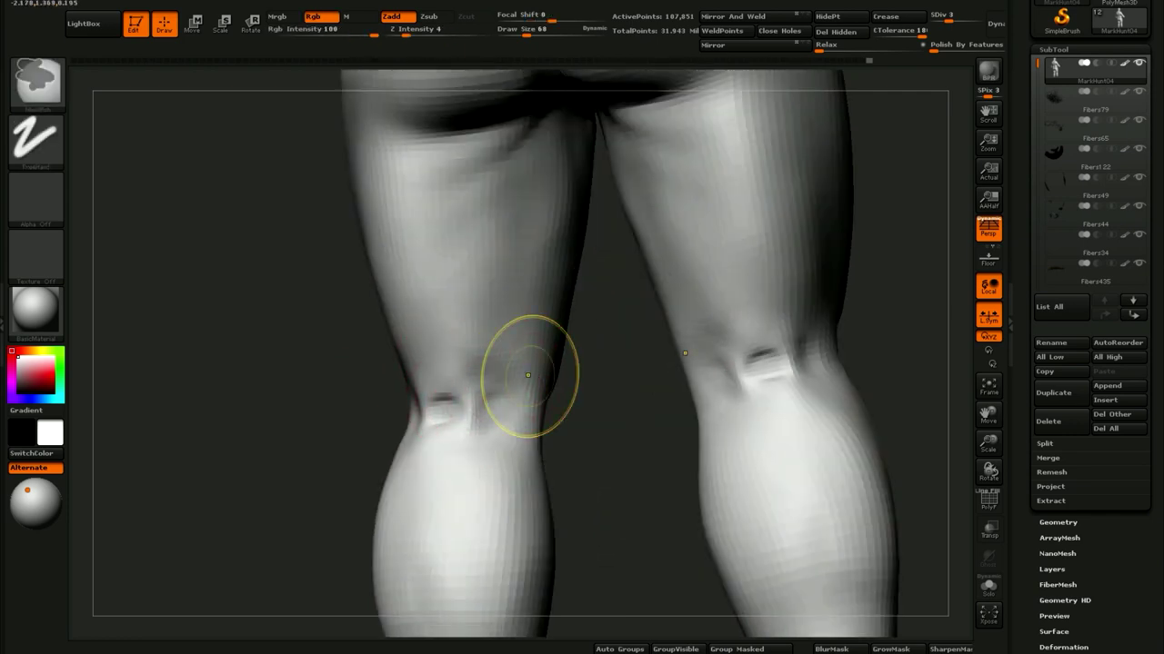
left_click_drag(740, 379, 750, 385)
Switch to hPolish and turn the legs to a rear view toward the left knee
key("b")
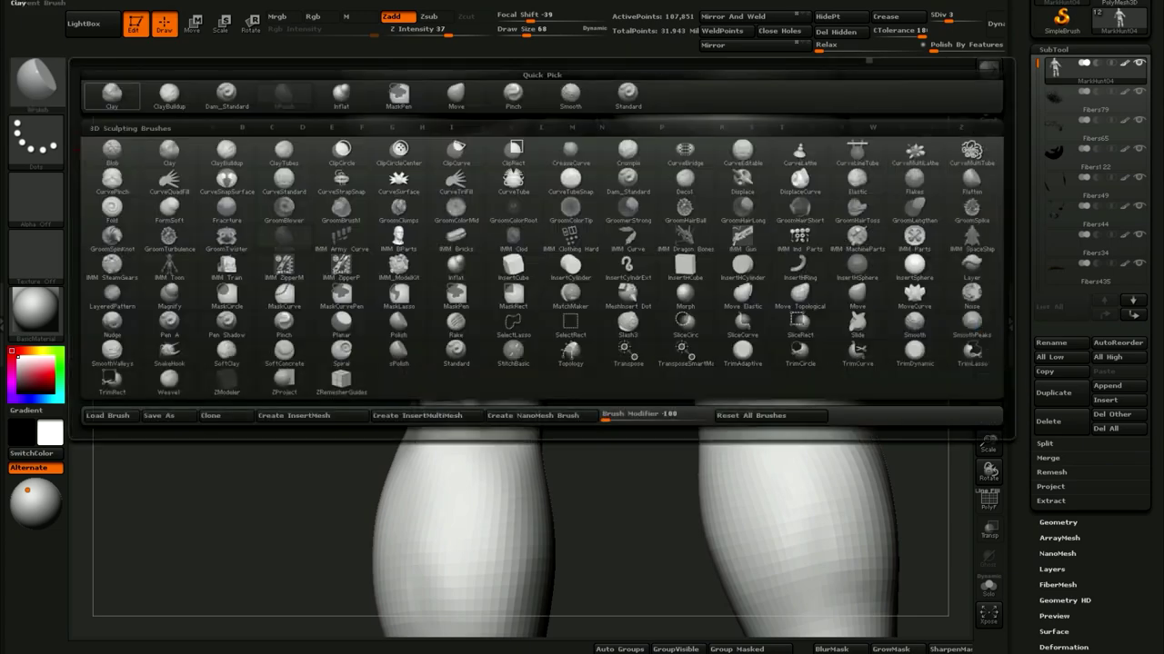
key("h")
key("p")
mouse_move(264, 461)
left_mouse_down()
mouse_move(299, 415)
mouse_move(385, 225)
left_mouse_up()
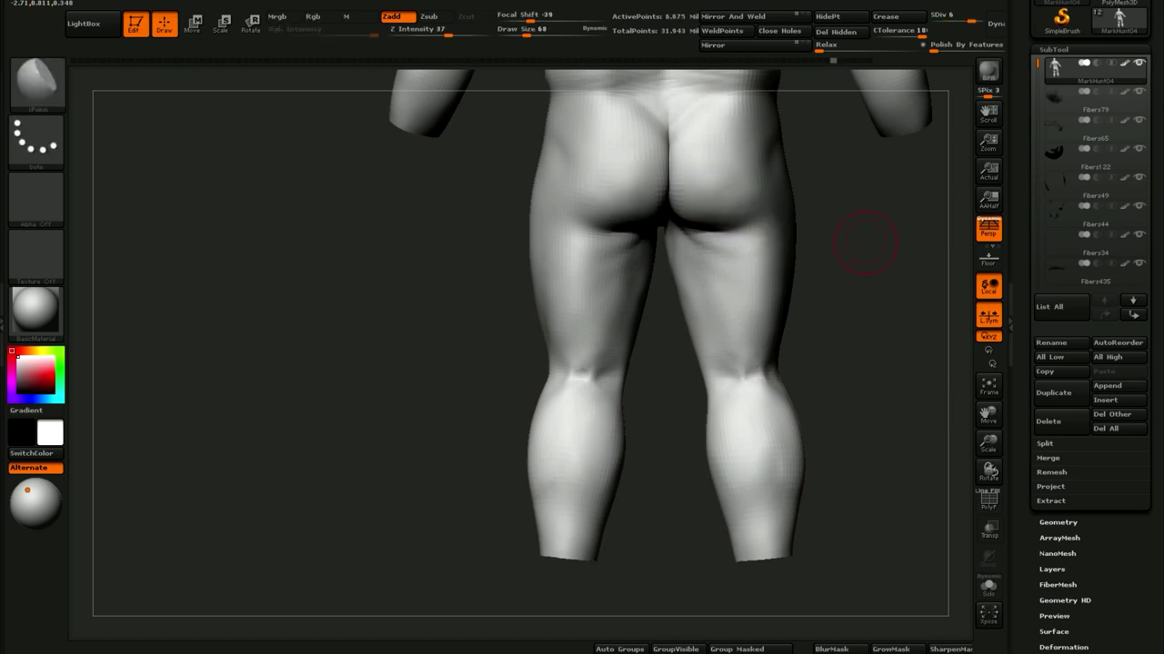
left_click_drag(854, 273, 782, 364)
Polish the back of the left knee, accepting the undo-history discard warnings
left_click_drag(595, 373, 598, 375)
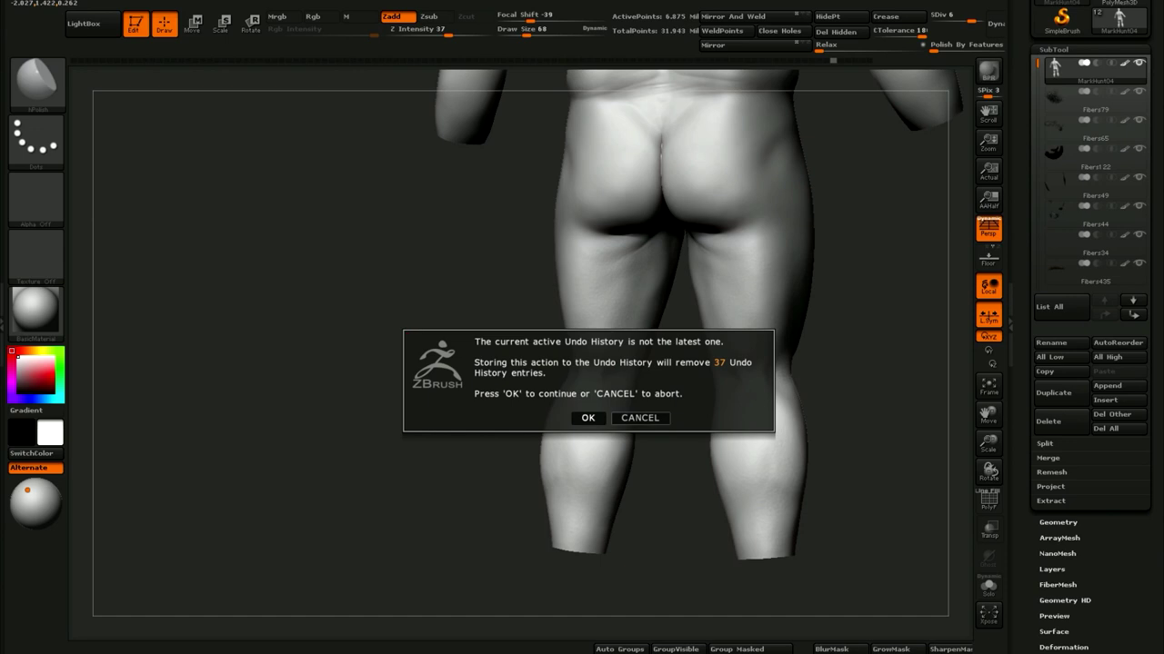
left_click(589, 418)
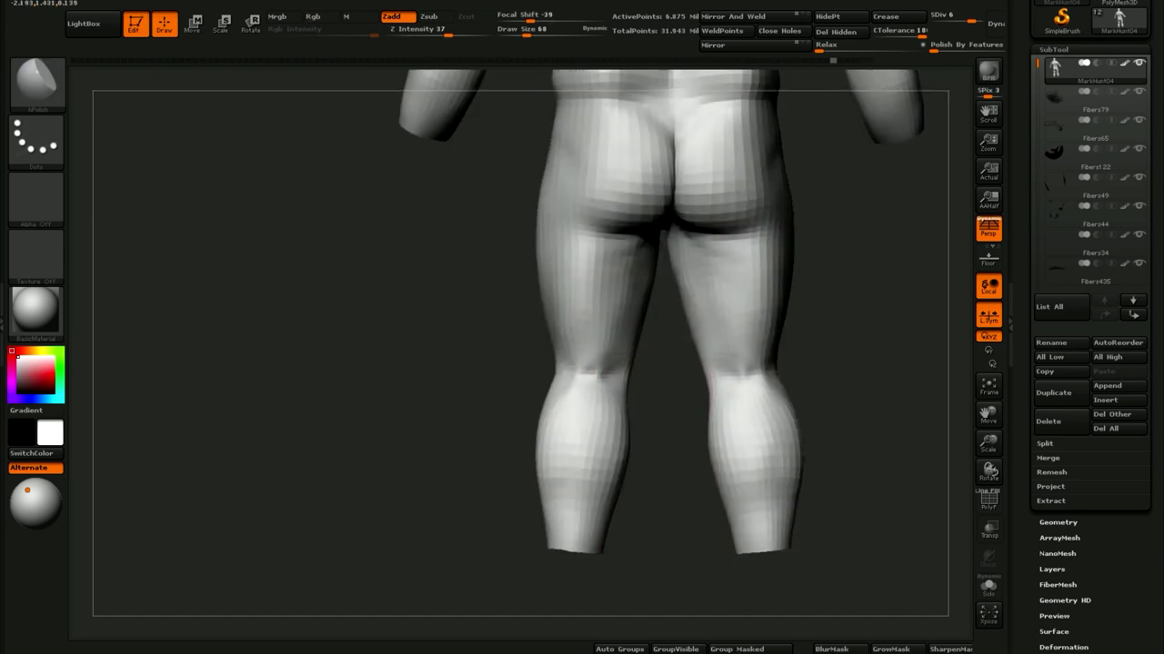
left_click(587, 383)
left_click(577, 422)
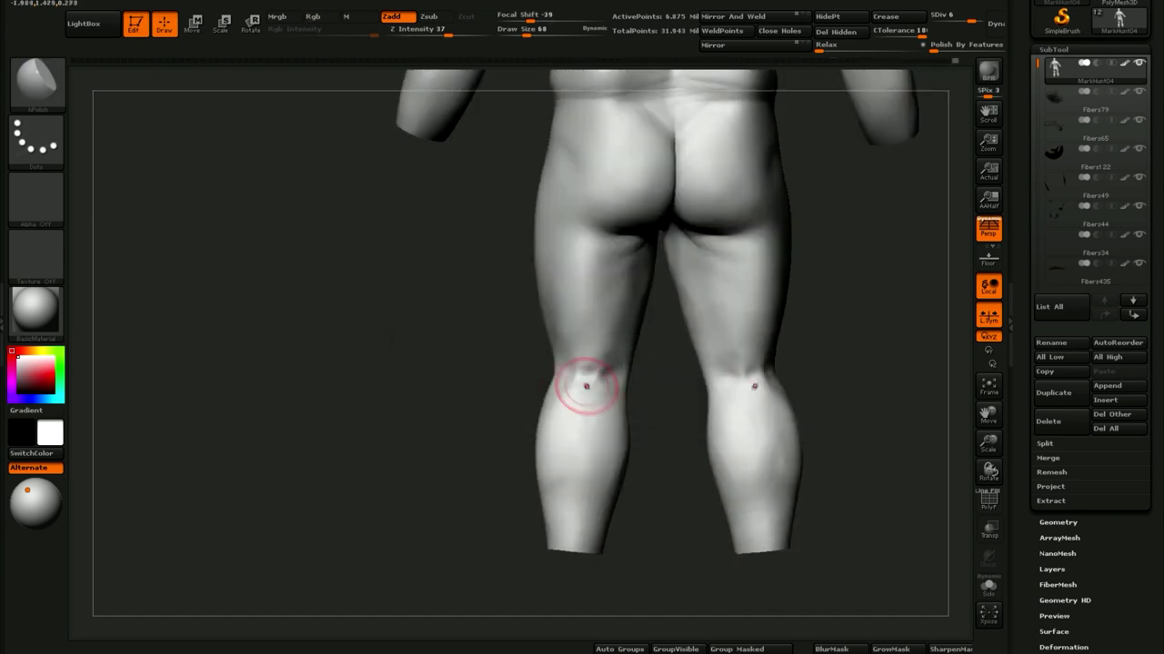
left_click_drag(591, 385, 566, 379)
key("ctrl+z")
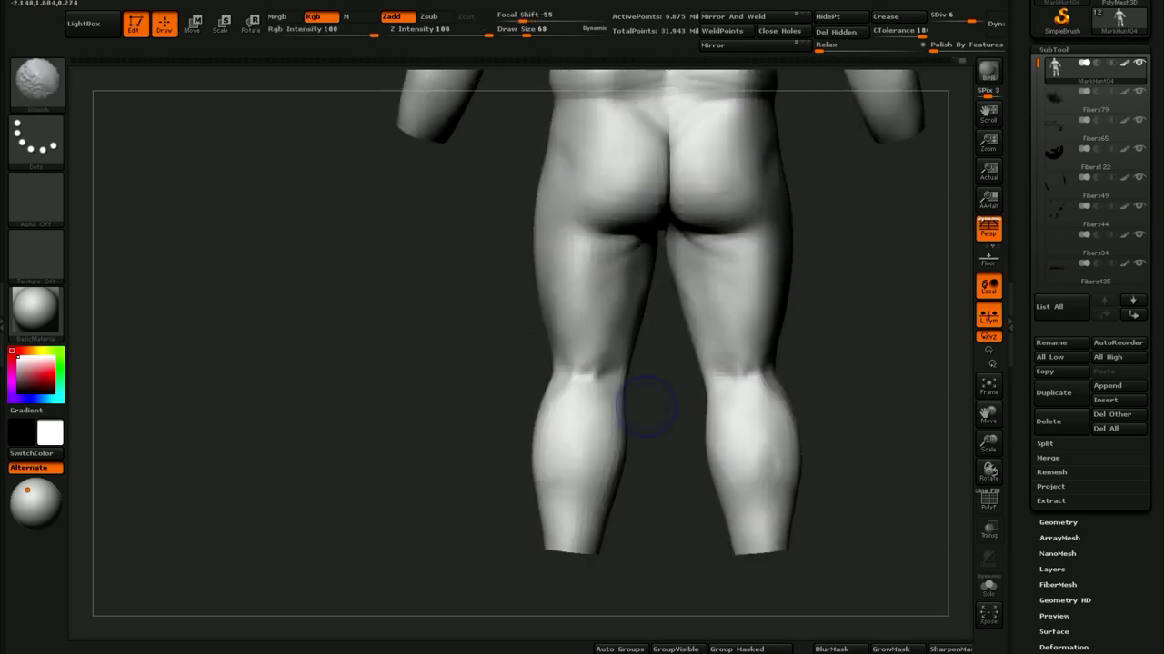
Switch to the Standard brush and orbit to the front of the knees
left_click(37, 82)
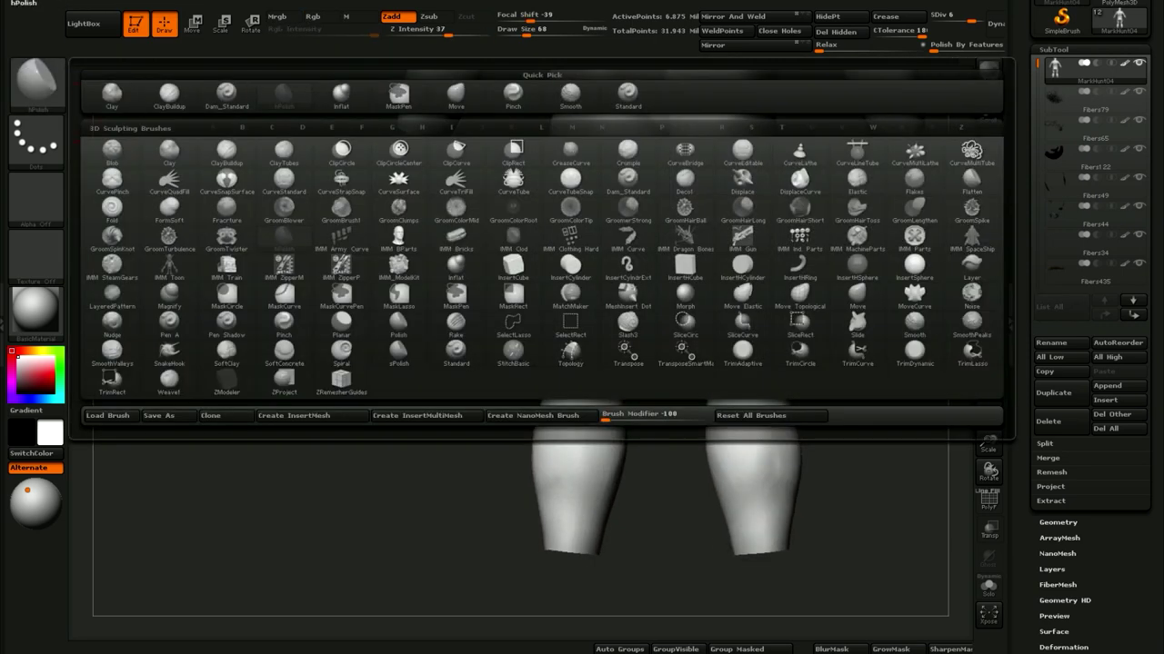
left_click(628, 91)
mouse_move(382, 264)
left_mouse_down()
mouse_move(324, 260)
mouse_move(382, 264)
left_mouse_up()
left_click_drag(324, 330, 618, 327)
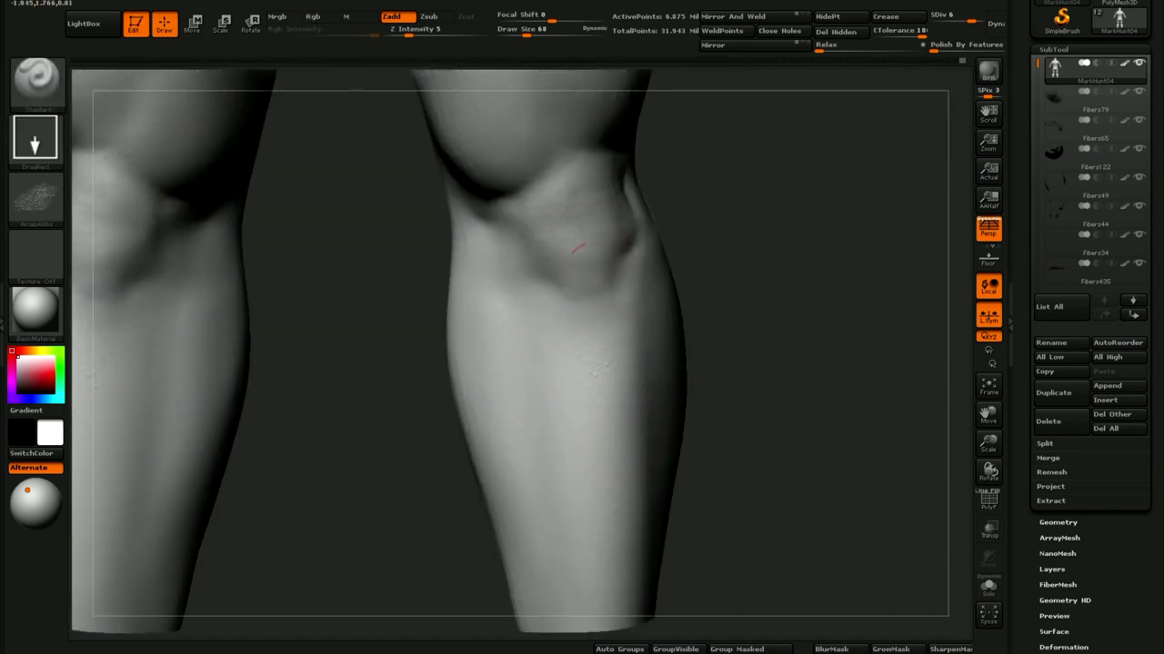
left_click_drag(644, 351, 593, 361, "shift")
mouse_move(573, 267)
left_mouse_down("shift")
mouse_move(558, 281)
mouse_move(594, 385)
mouse_move(589, 367)
left_mouse_up("shift")
mouse_move(782, 155)
left_mouse_down()
mouse_move(779, 299)
mouse_move(585, 247)
left_mouse_up()
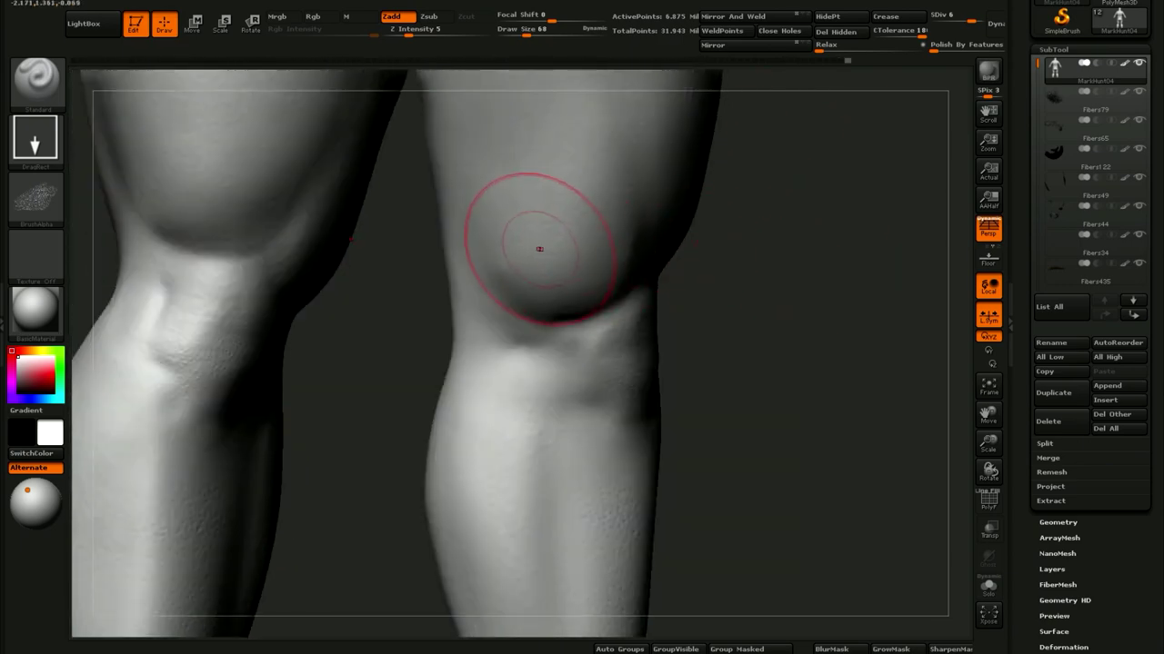
left_click_drag(701, 130, 500, 189)
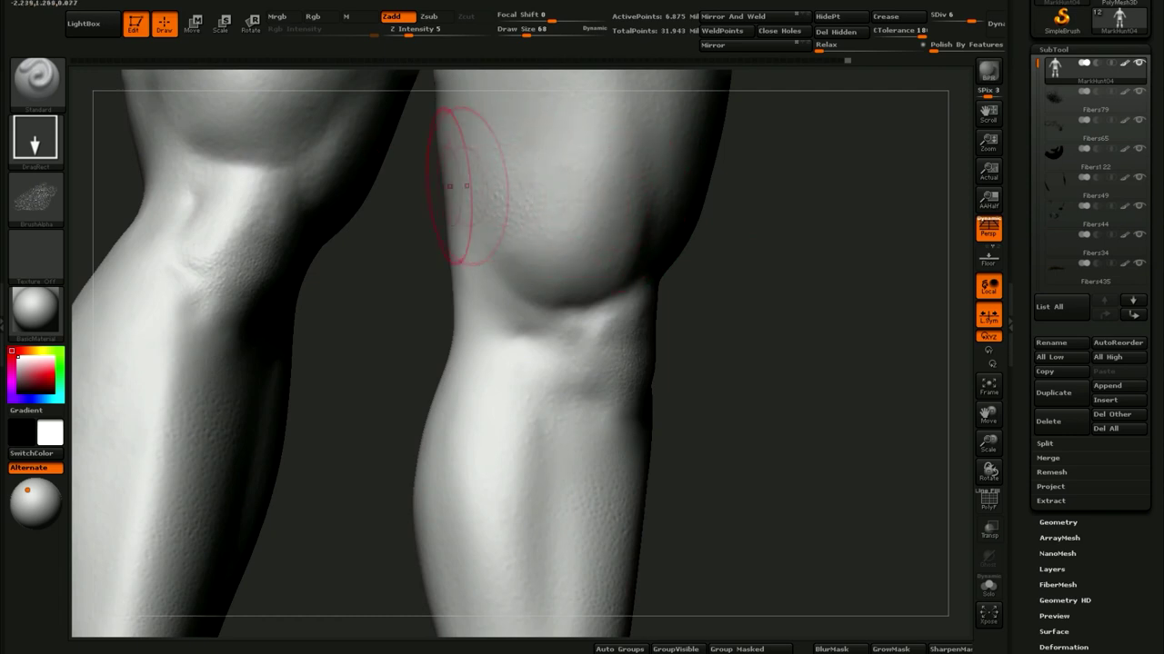
left_click(37, 80)
left_click(34, 137)
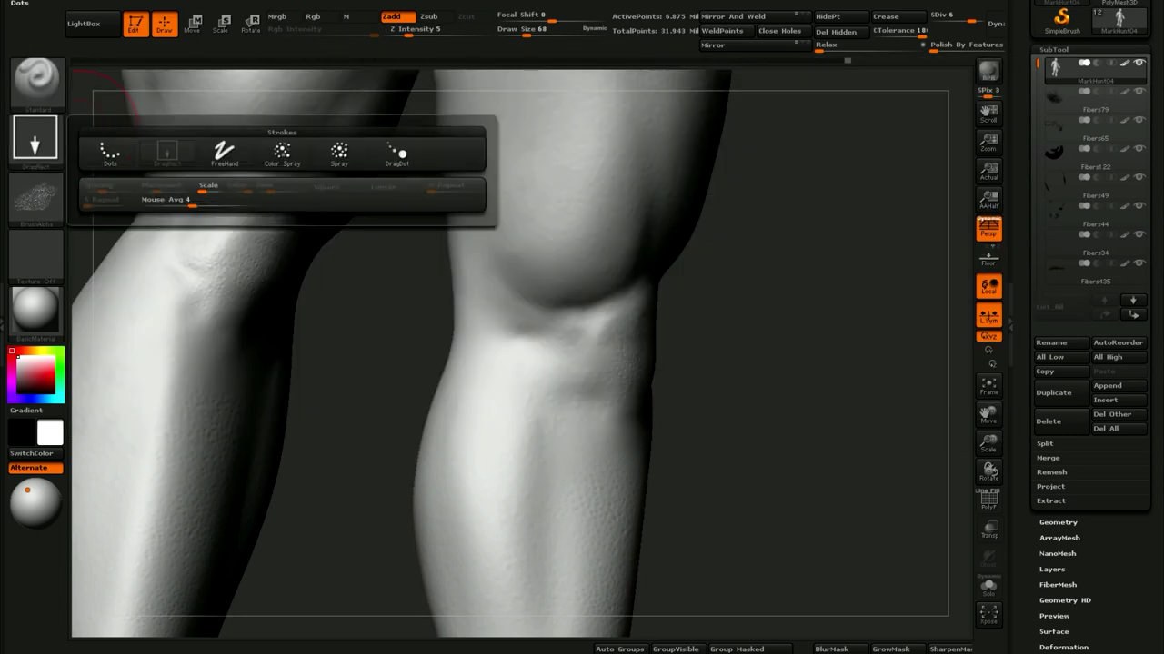
left_click(281, 153)
left_click(35, 196)
left_click(281, 209)
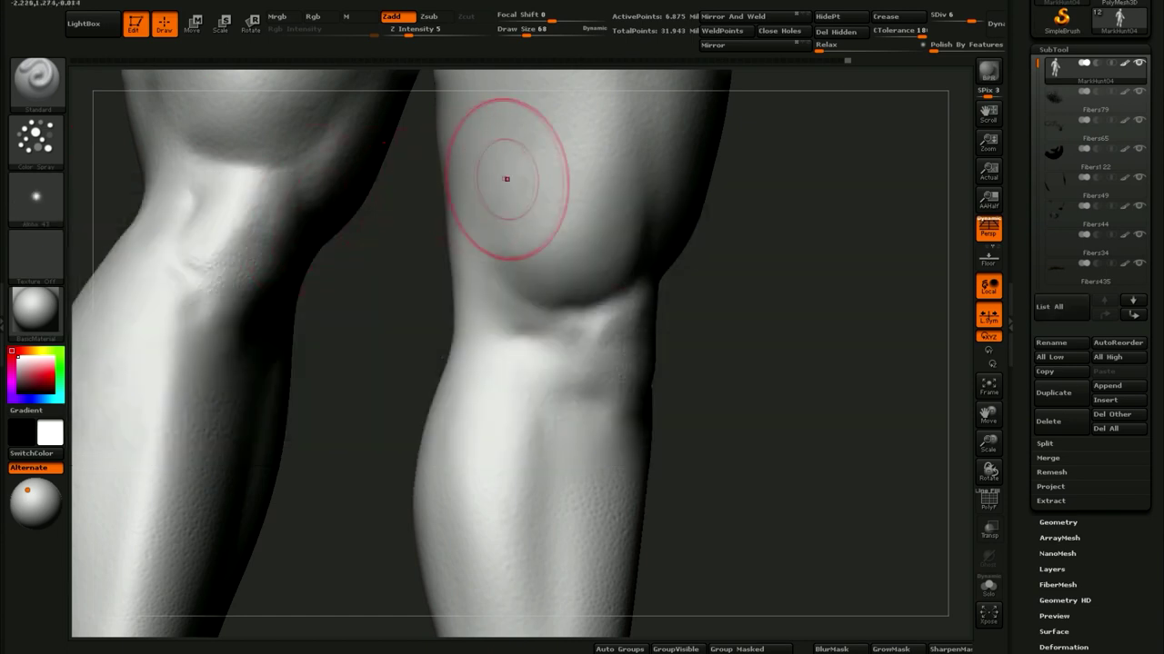
type("s12")
key("Return")
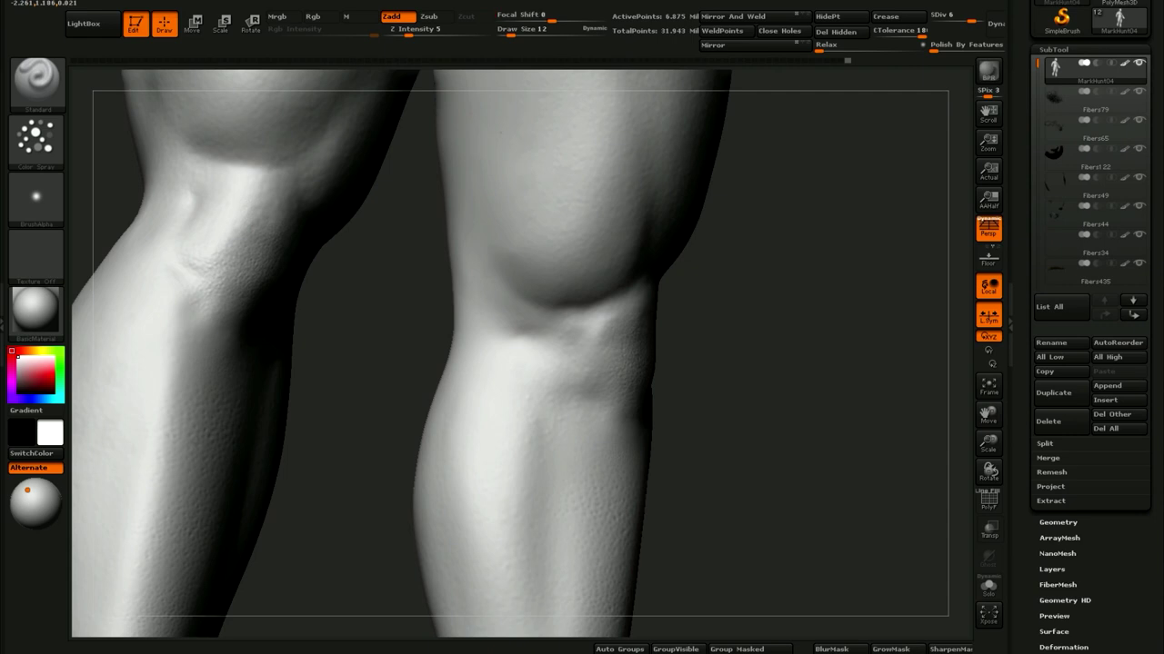
left_click_drag(432, 72, 446, 265, "alt")
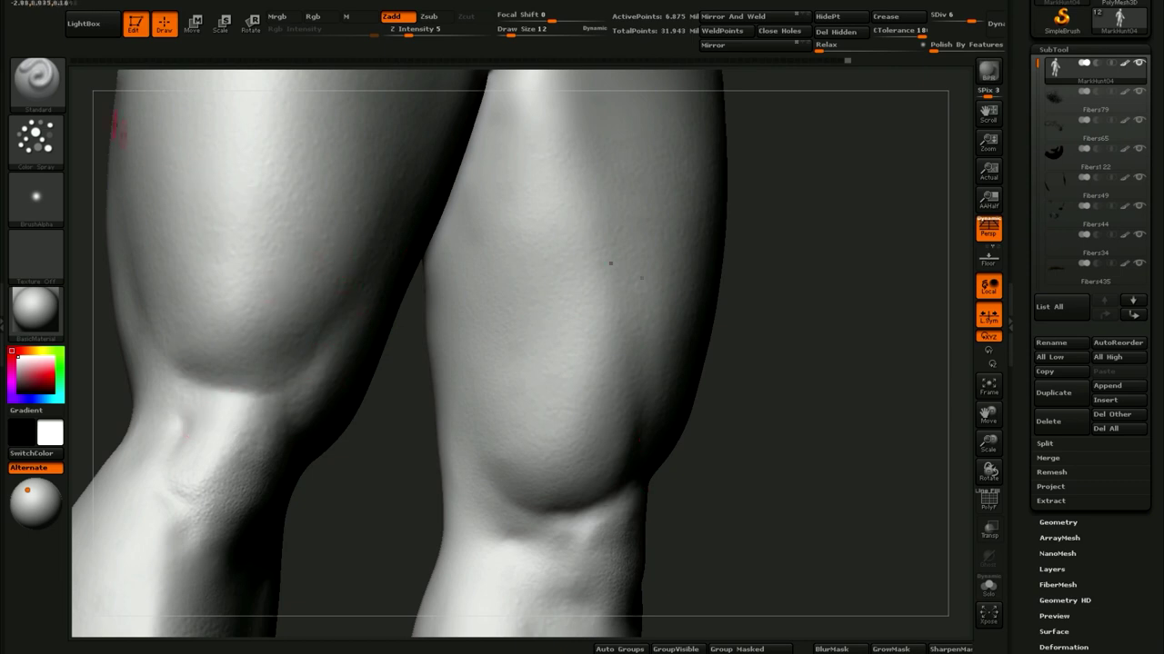
left_click(35, 141)
left_click(169, 150)
left_click(35, 195)
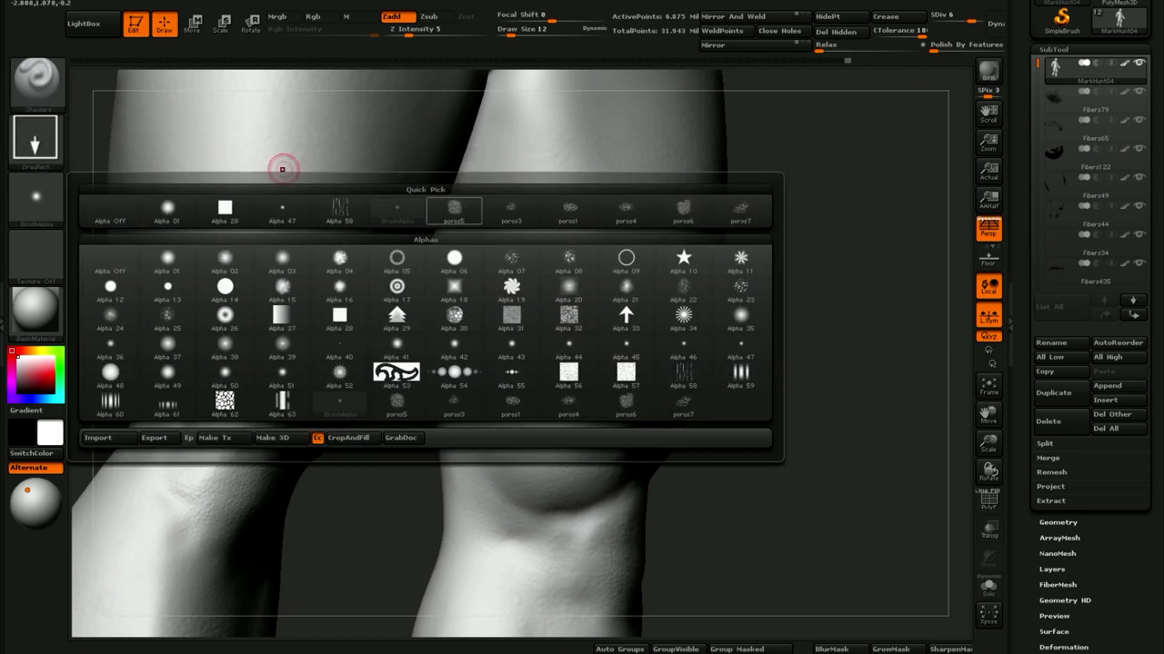
left_click(511, 210)
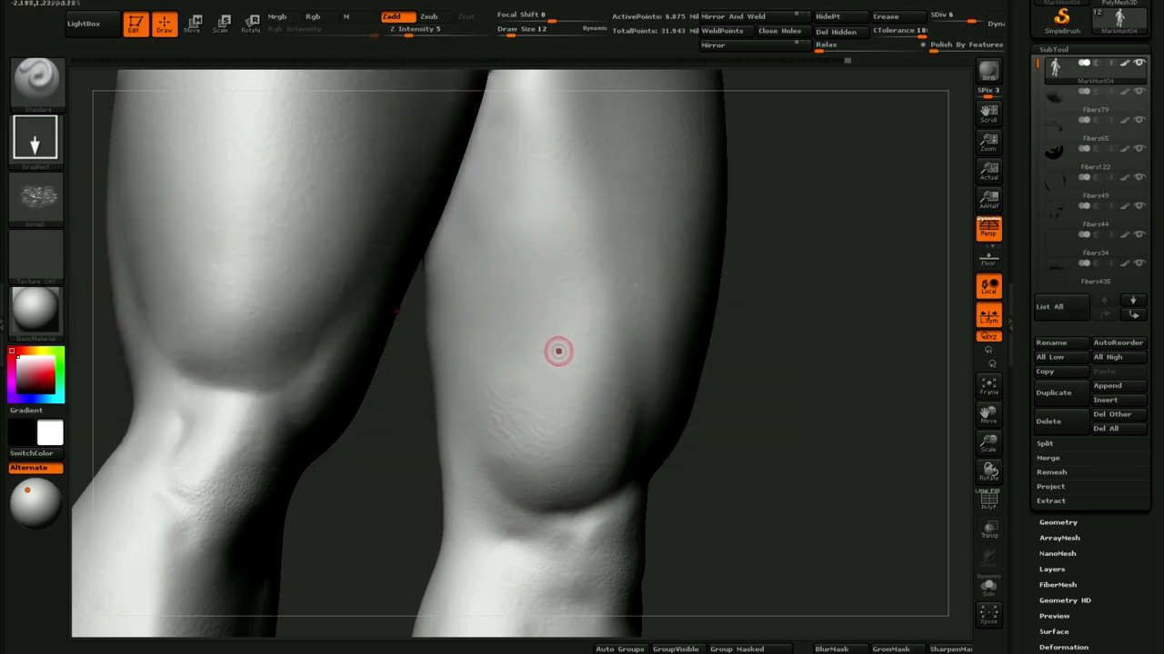
key("s")
key("u")
type("2")
left_click_drag(818, 364, 692, 310)
mouse_move(797, 241)
left_mouse_down()
mouse_move(735, 264)
mouse_move(363, 240)
left_mouse_up()
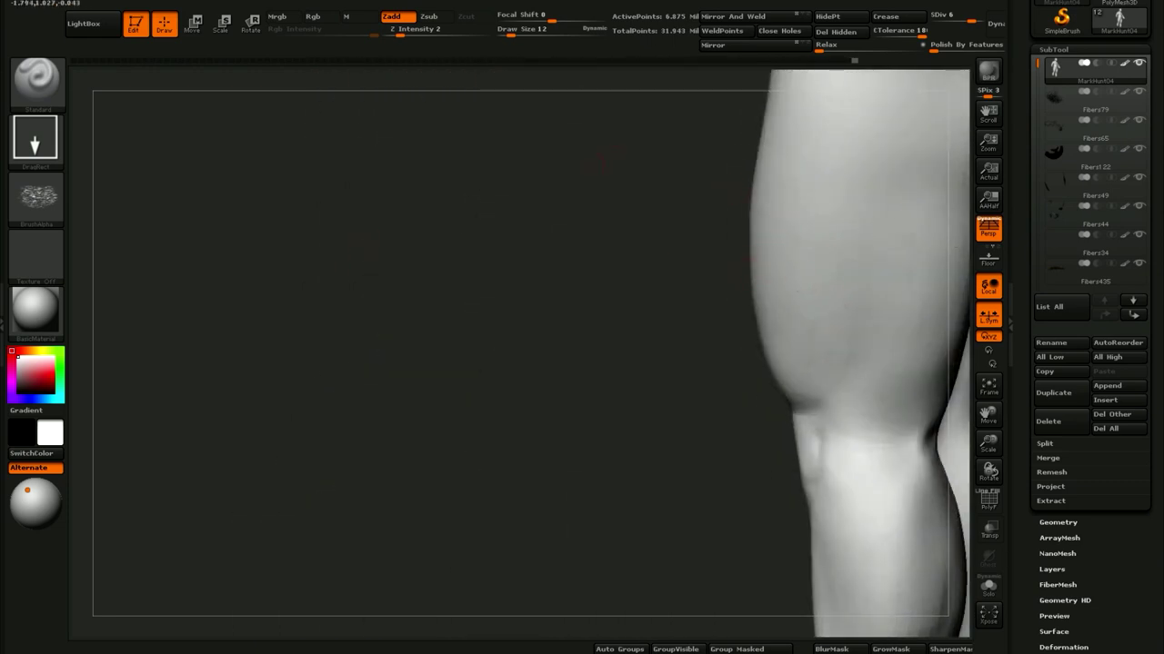
left_click_drag(799, 269, 452, 362)
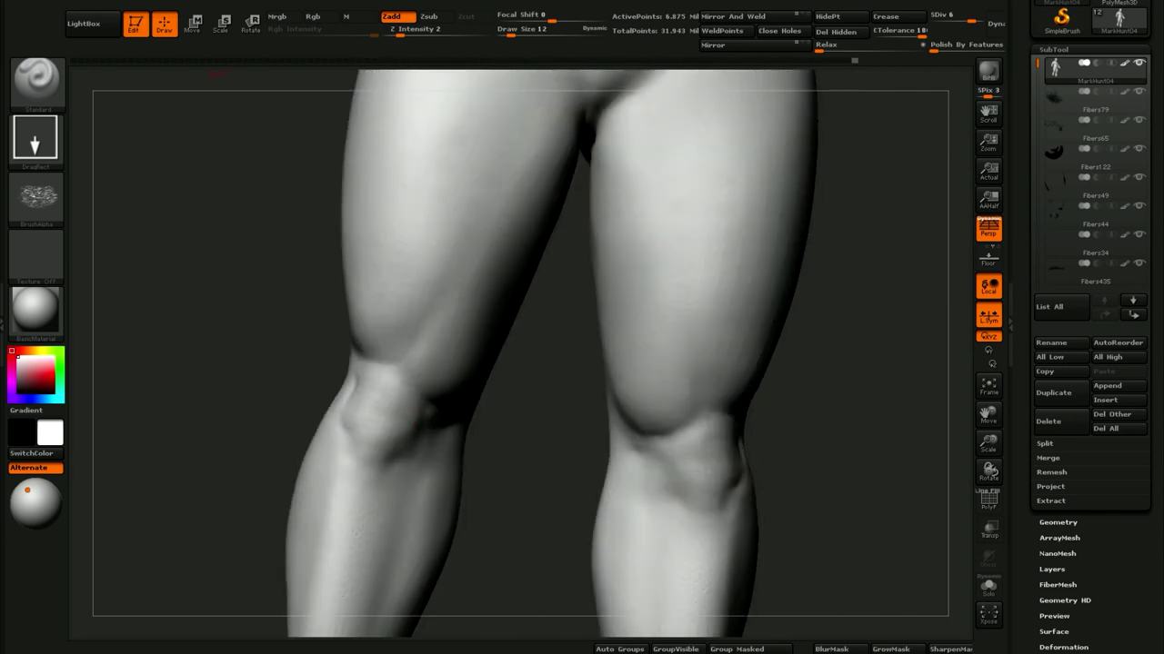
left_click(37, 195)
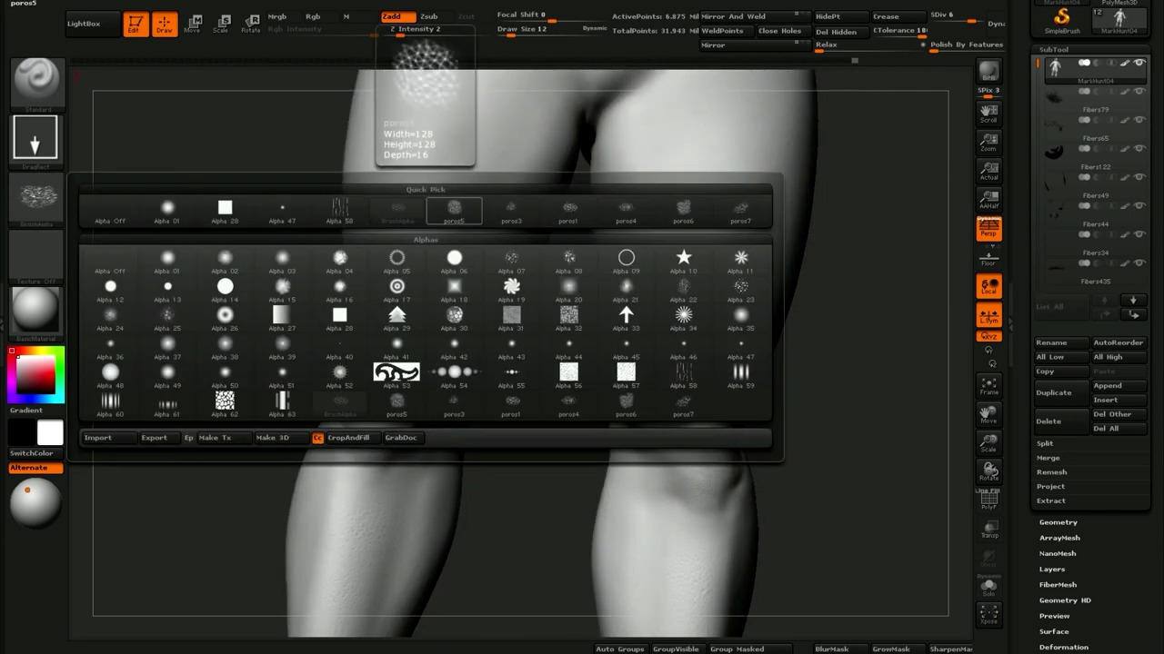
left_click(741, 210)
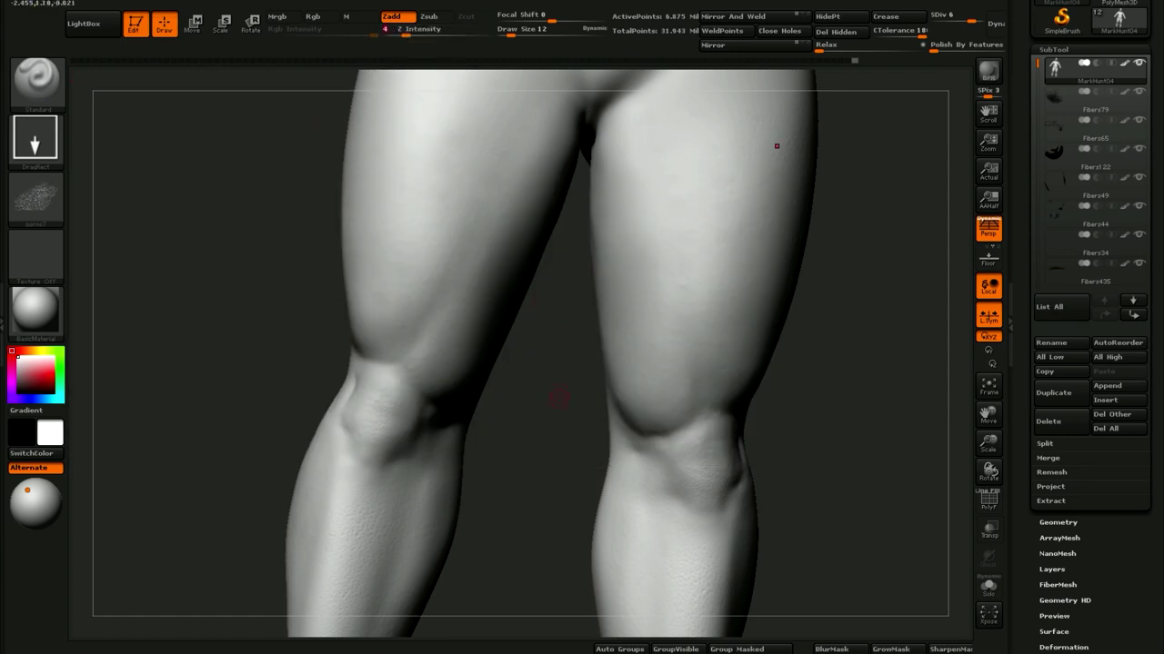
left_click_drag(553, 385, 554, 227, "alt")
left_click_drag(377, 351, 376, 278, "alt")
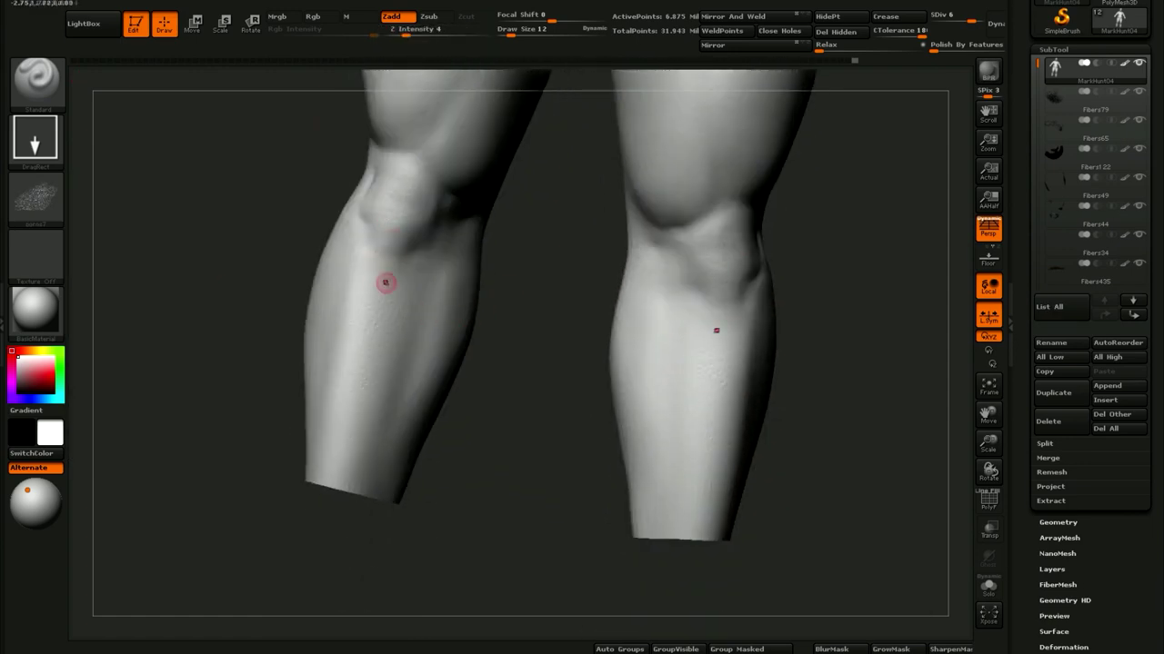
left_click_drag(390, 294, 335, 381)
key("ctrl+z")
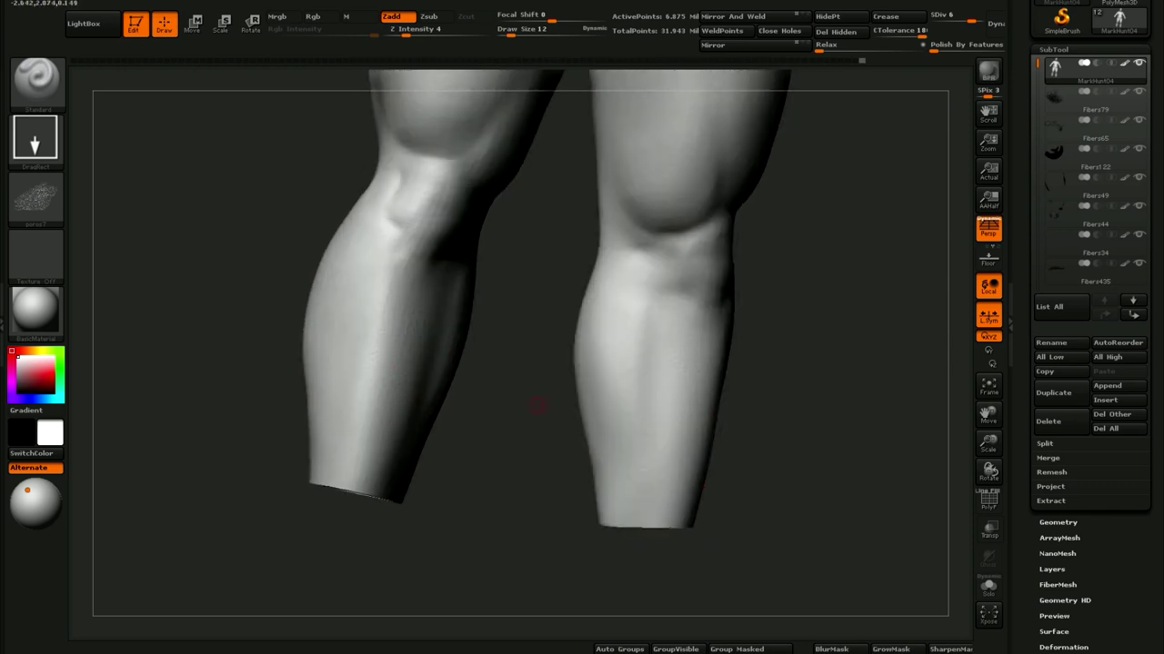
left_click_drag(537, 406, 585, 392)
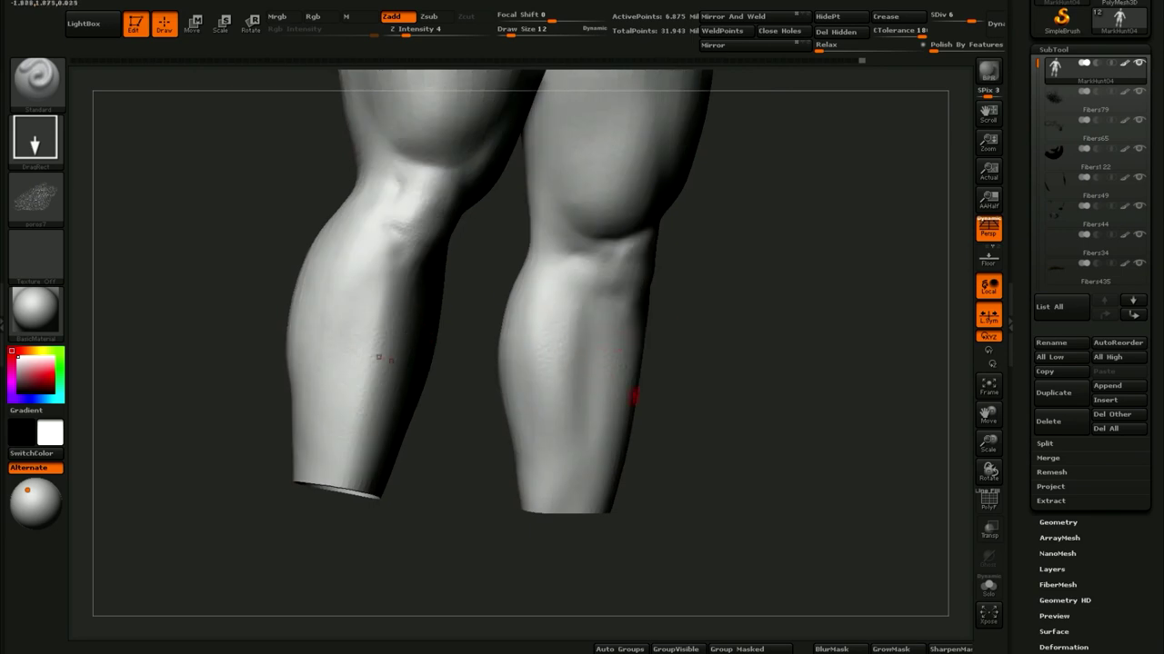
left_click_drag(556, 272, 558, 390, "alt")
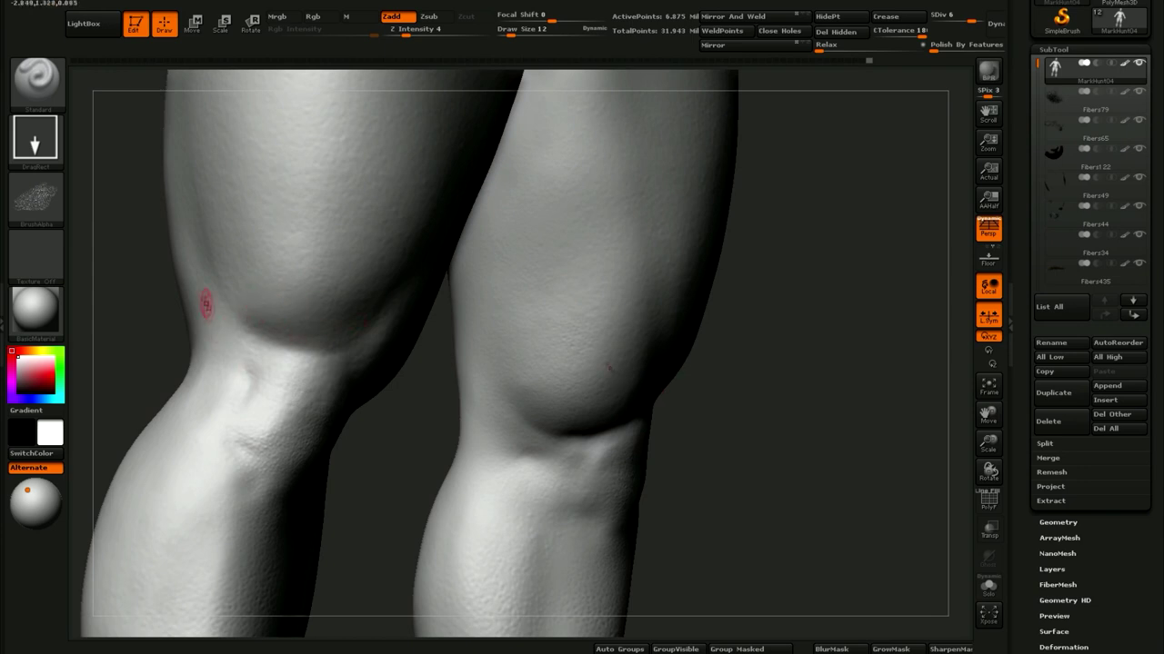
Give the brush the poros1 pore alpha, inspect the knees, and reopen the alpha list
key("shift+d")
left_click(34, 196)
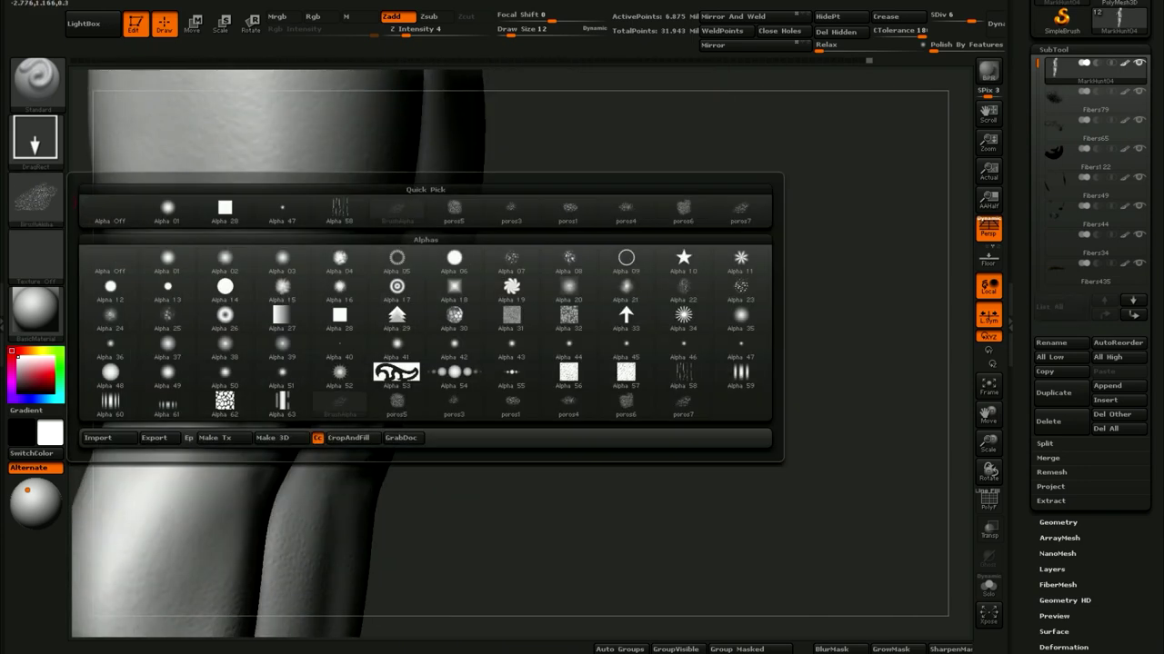
left_click(568, 208)
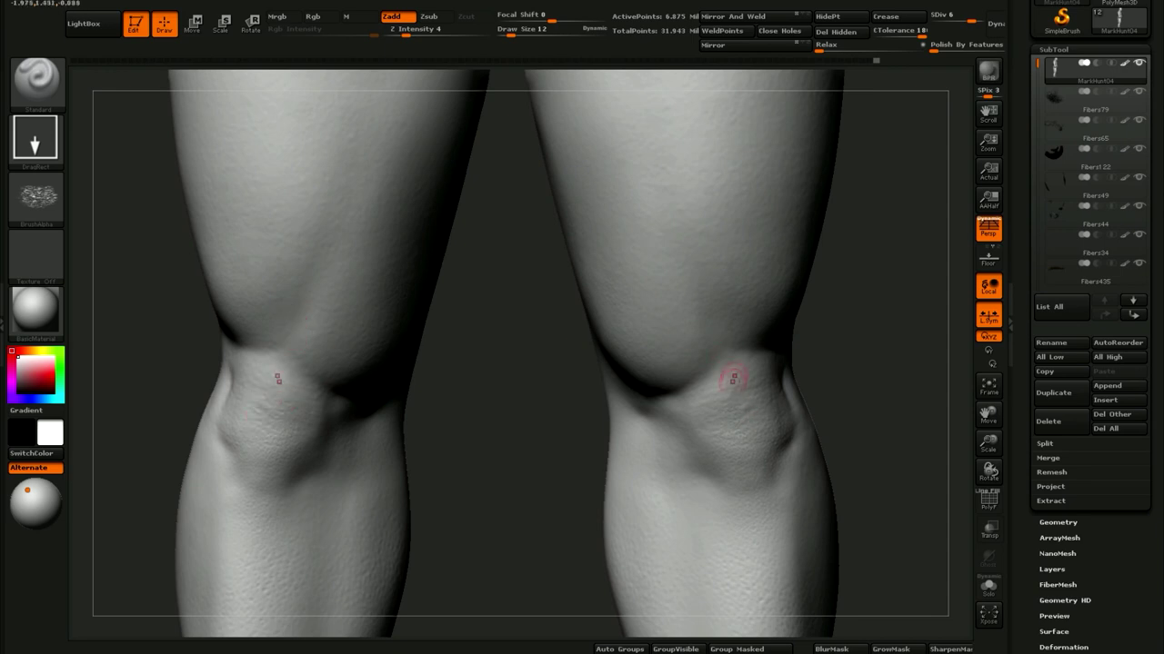
left_click_drag(509, 364, 748, 398)
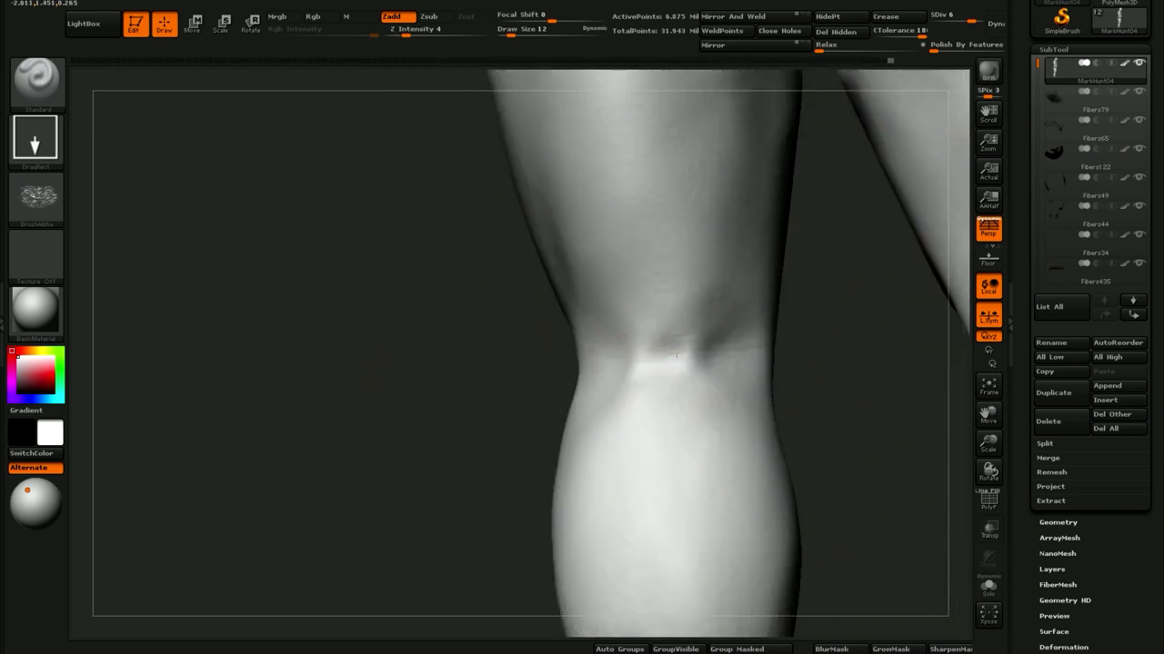
left_click_drag(845, 317, 629, 326)
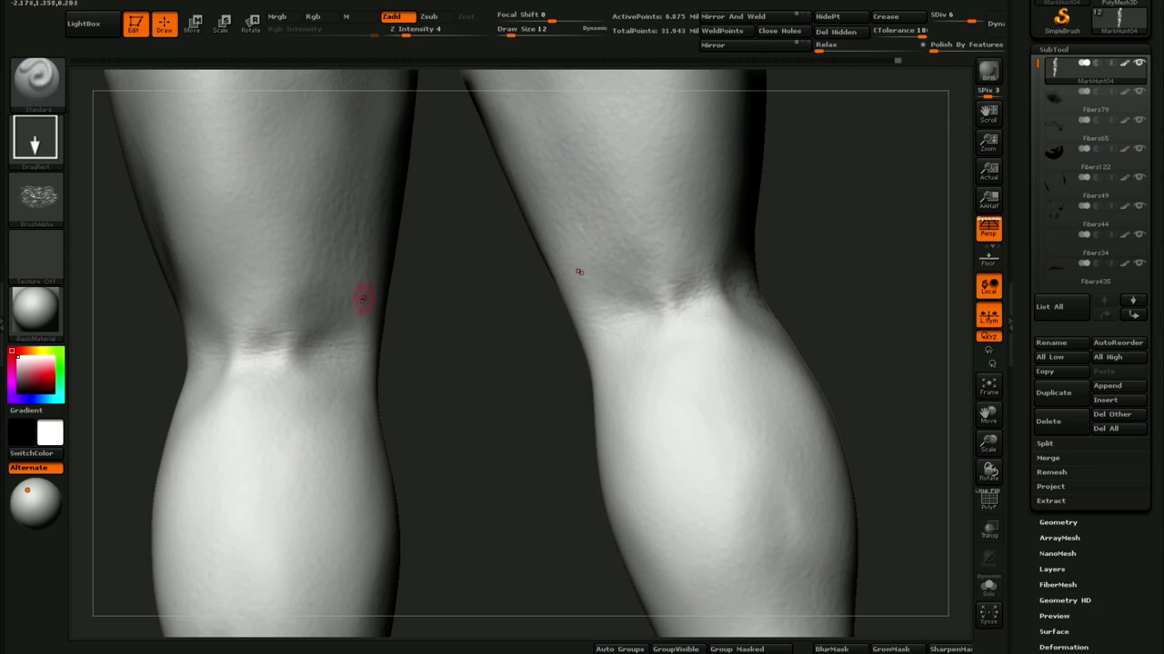
mouse_move(423, 330)
left_mouse_down()
mouse_move(427, 272)
mouse_move(603, 228)
mouse_move(670, 262)
mouse_move(338, 202)
left_mouse_up()
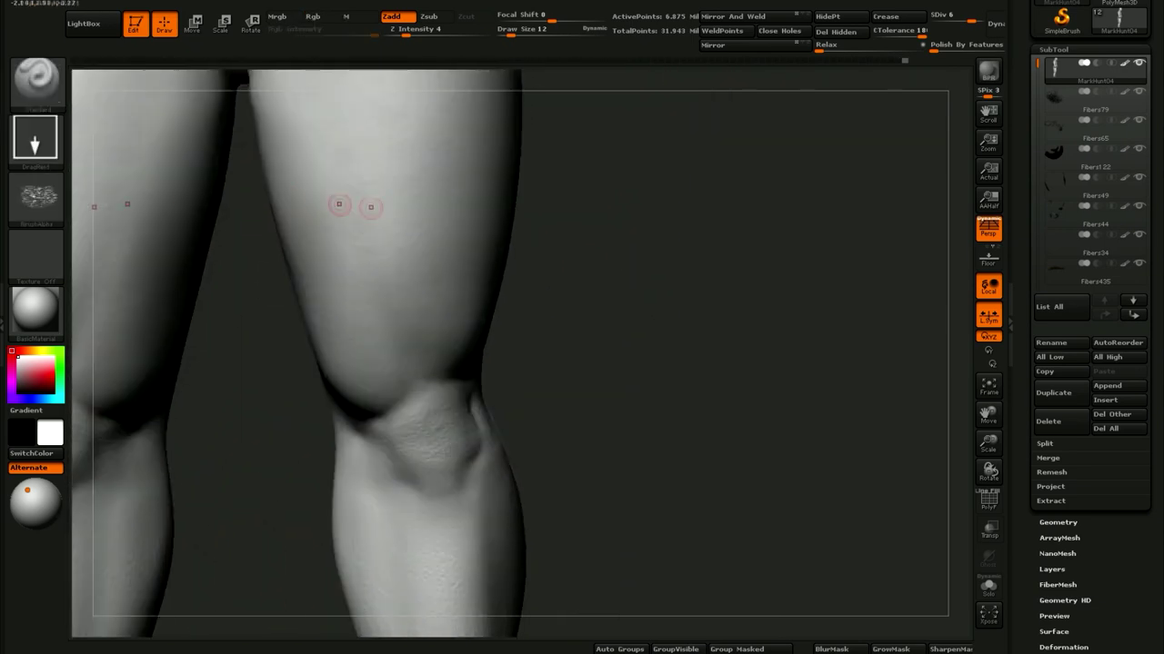
left_click(74, 193)
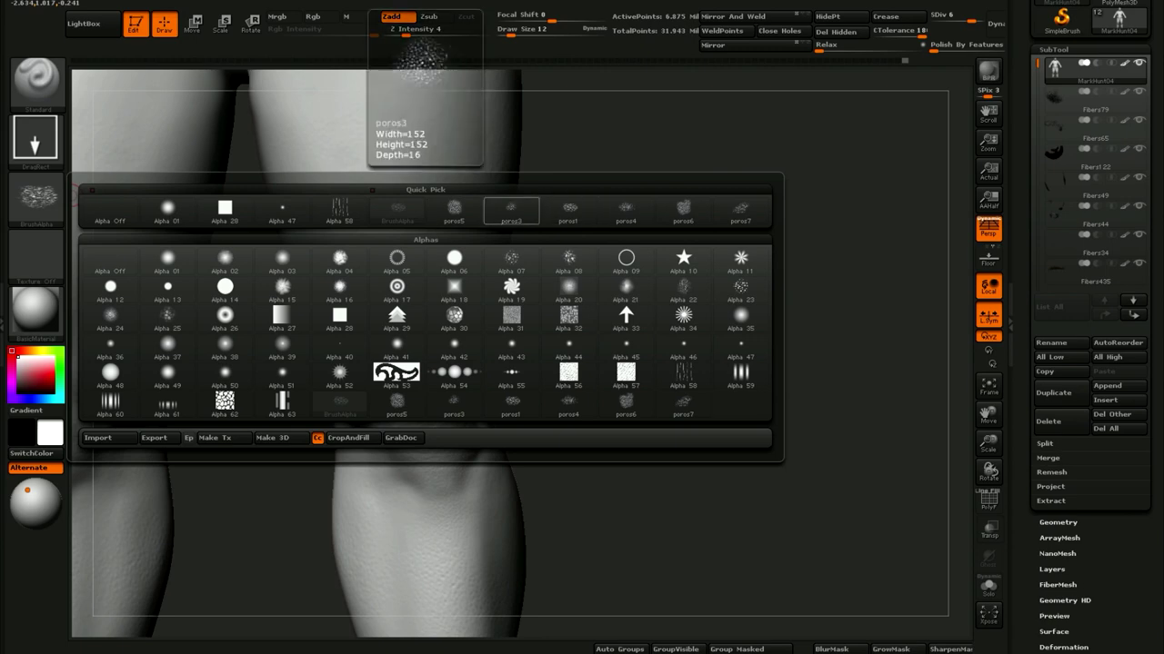
Pick another poros alpha and stamp fine pores over the backs of thighs, knees and calves
left_click(509, 211)
left_click_drag(74, 193, 395, 273)
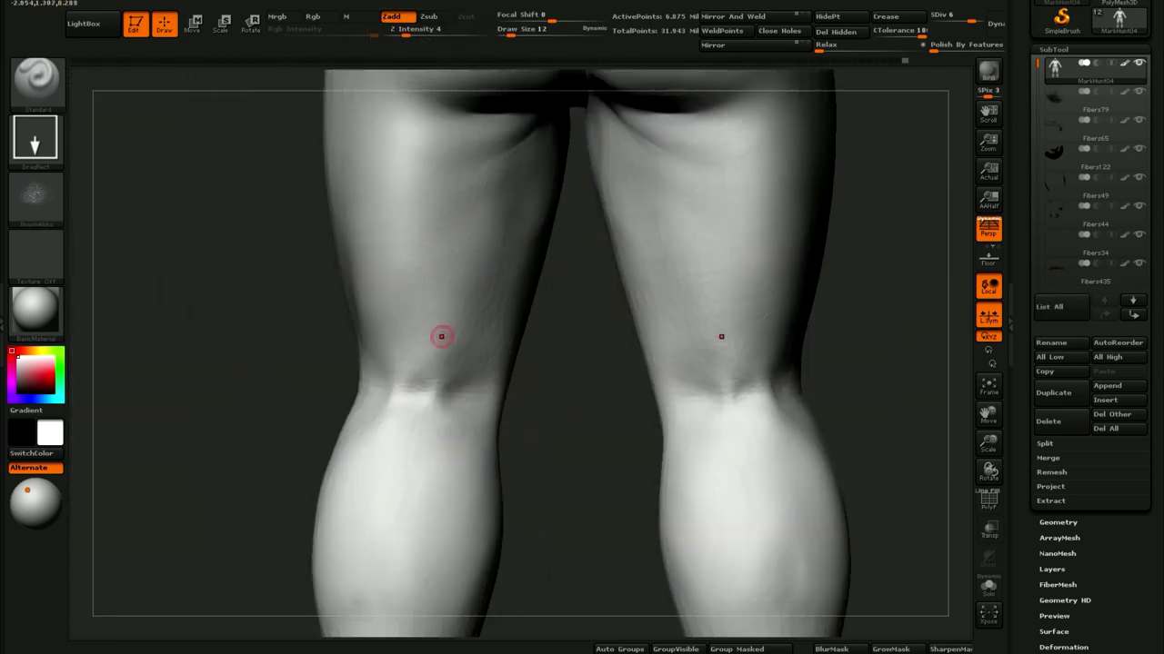
left_click_drag(441, 336, 636, 509)
mouse_move(404, 389)
left_mouse_down()
mouse_move(339, 396)
mouse_move(306, 445)
left_mouse_up()
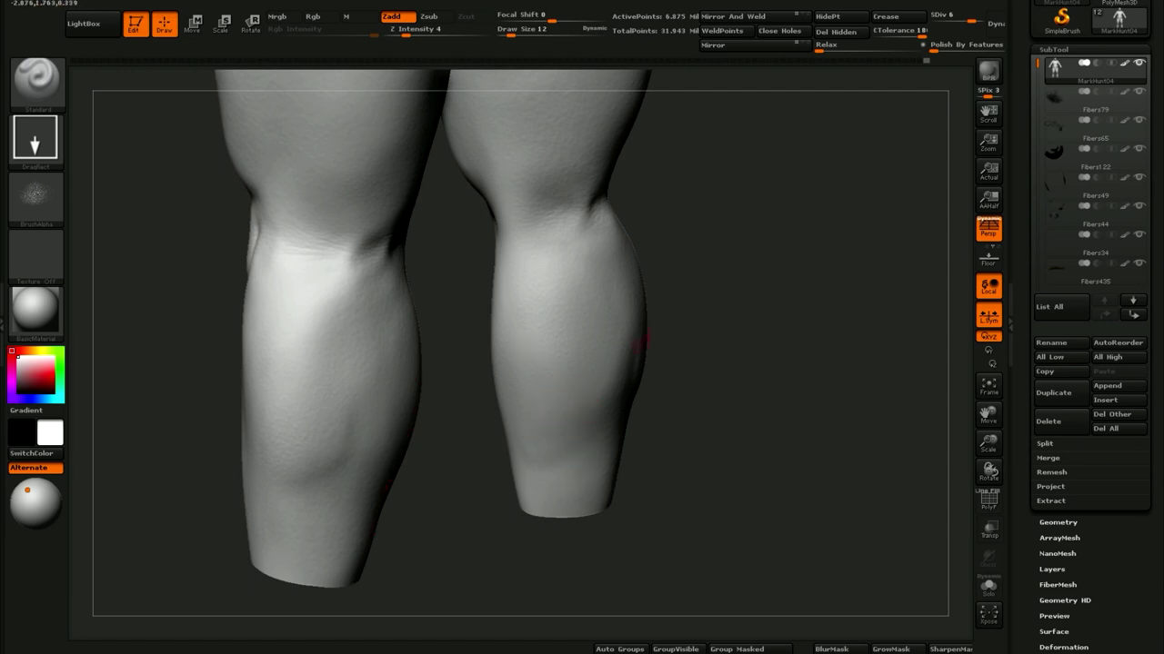
left_click_drag(718, 327, 680, 322)
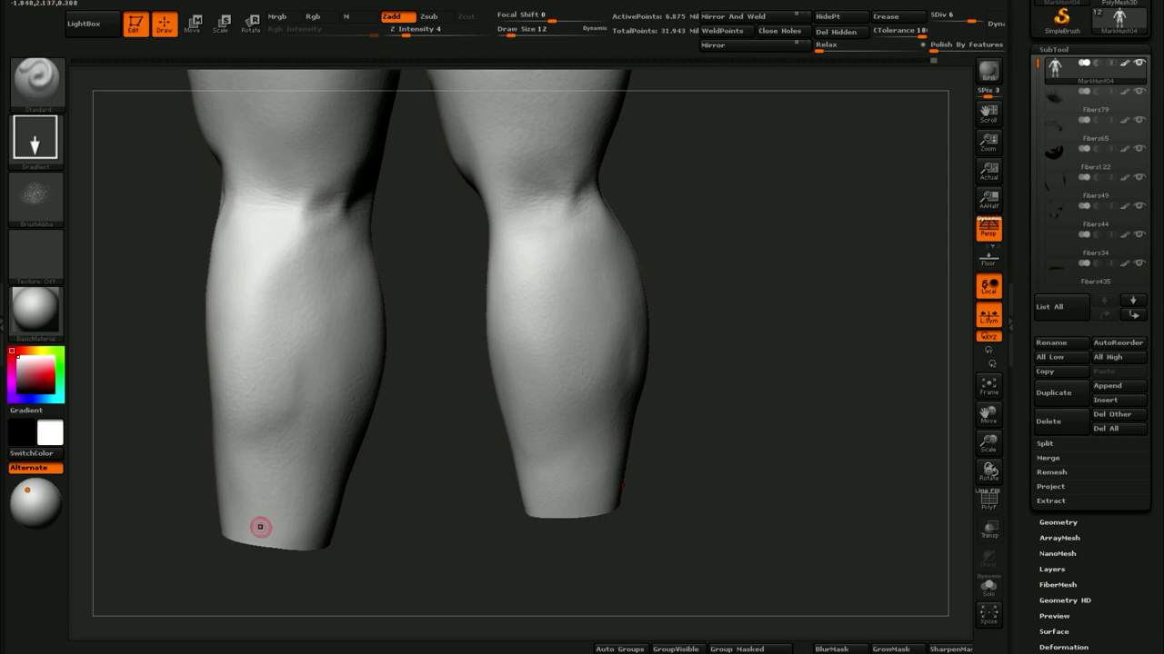
key("alt+Tab")
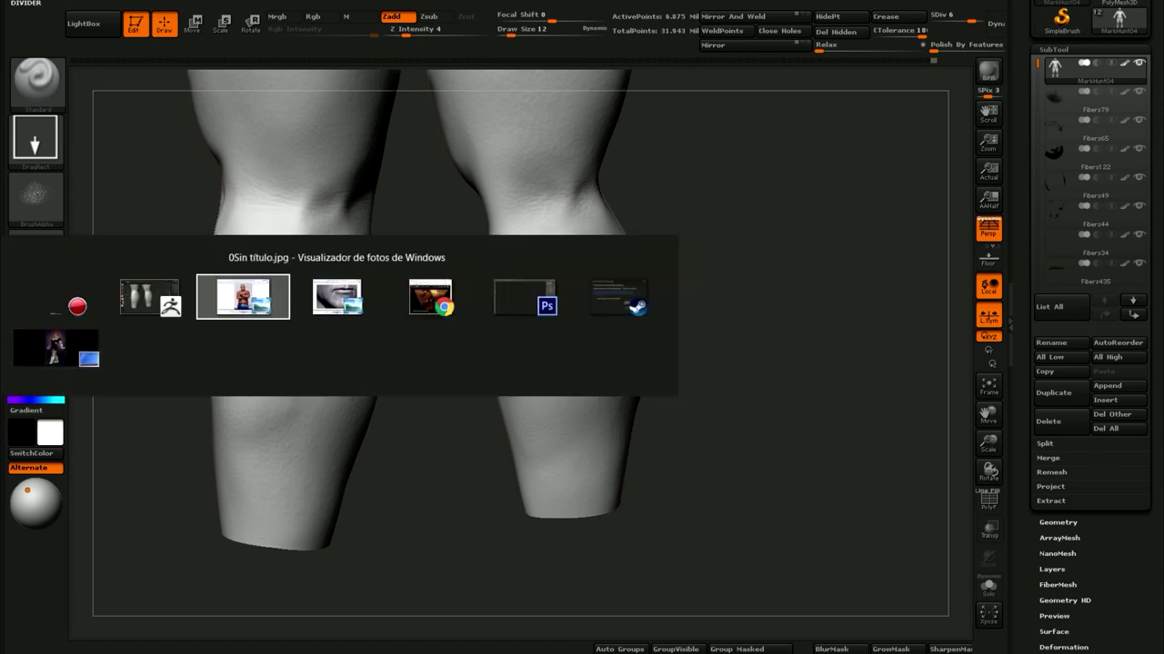
key("Escape")
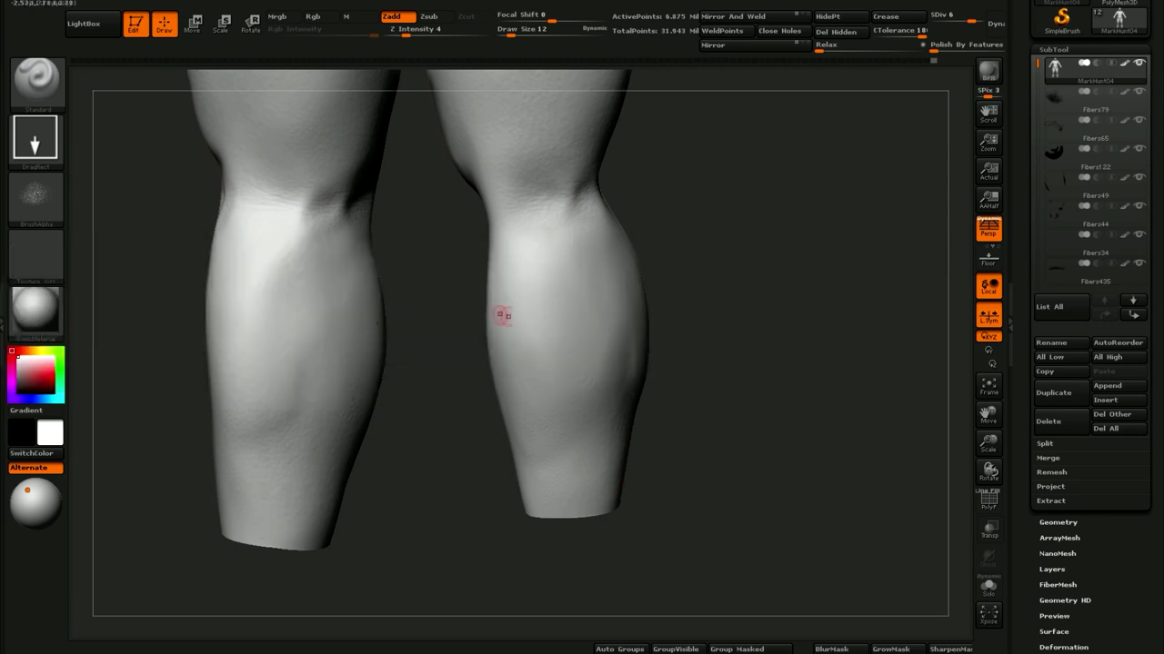
left_click_drag(418, 323, 329, 334)
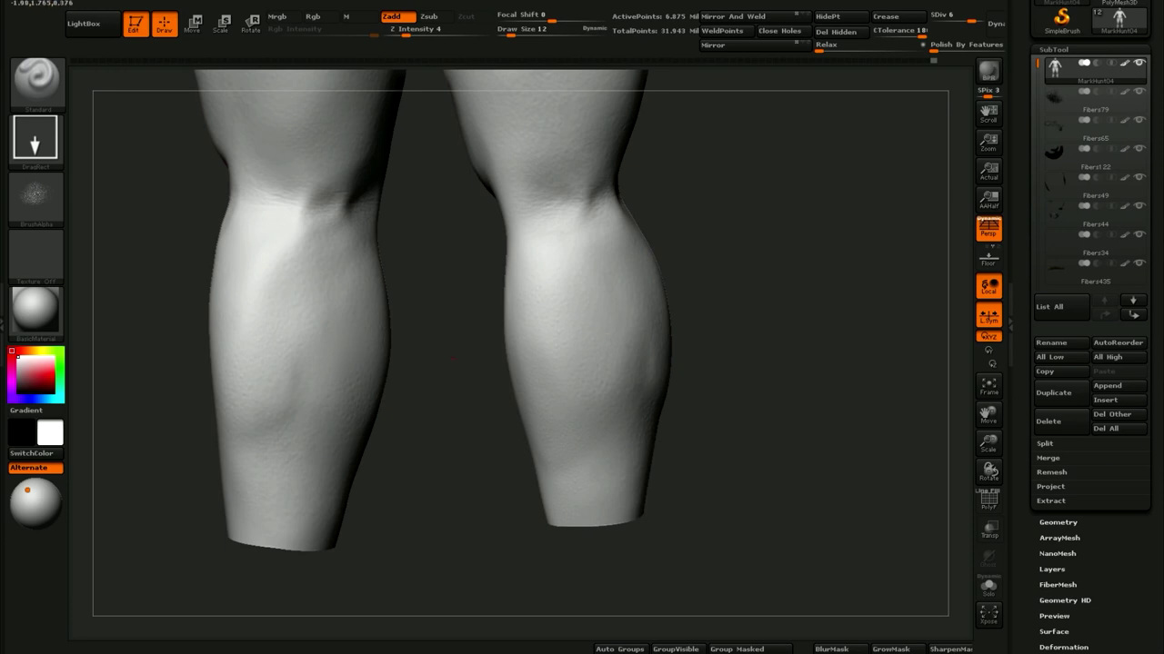
left_click_drag(437, 315, 367, 321)
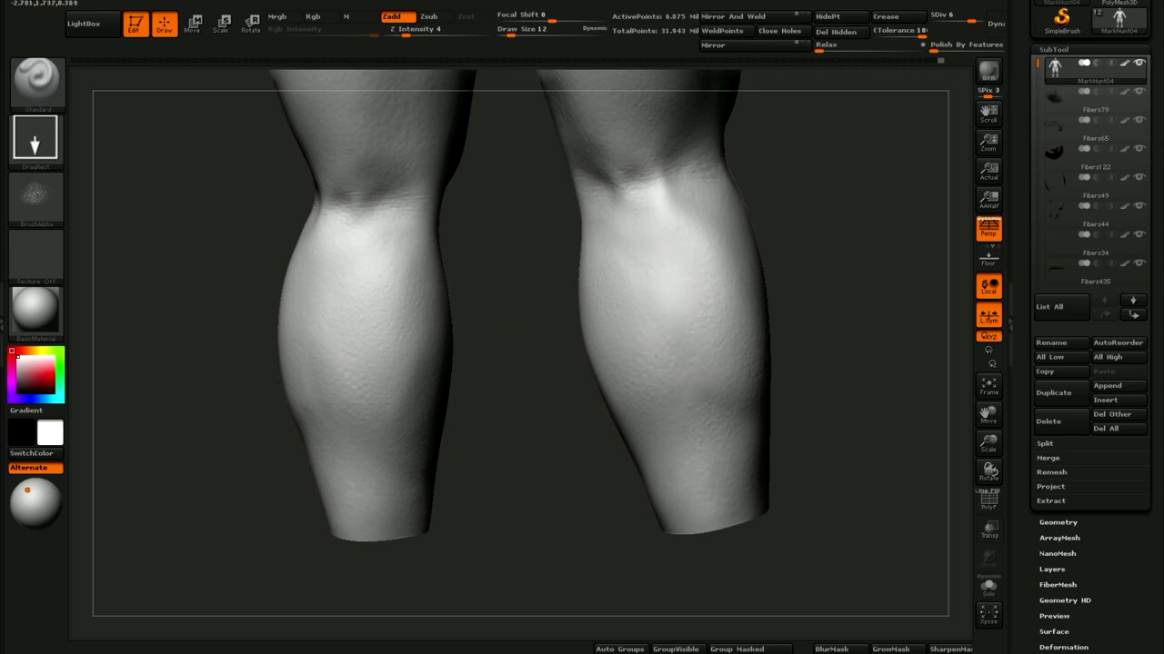
mouse_move(718, 394)
left_mouse_down("alt")
mouse_move(816, 282)
mouse_move(647, 309)
left_mouse_up("alt")
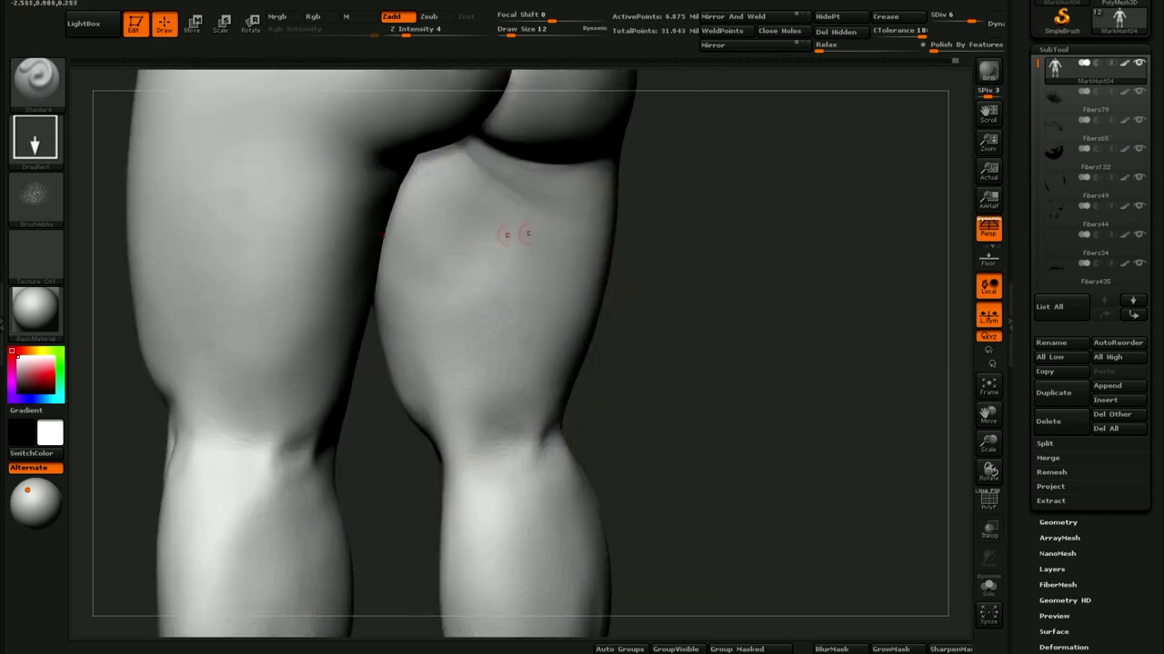
Choose a noise-like pore alpha and stamp subtle pores at Z Intensity 3 on the outer thigh
left_click_drag(512, 231, 80, 162)
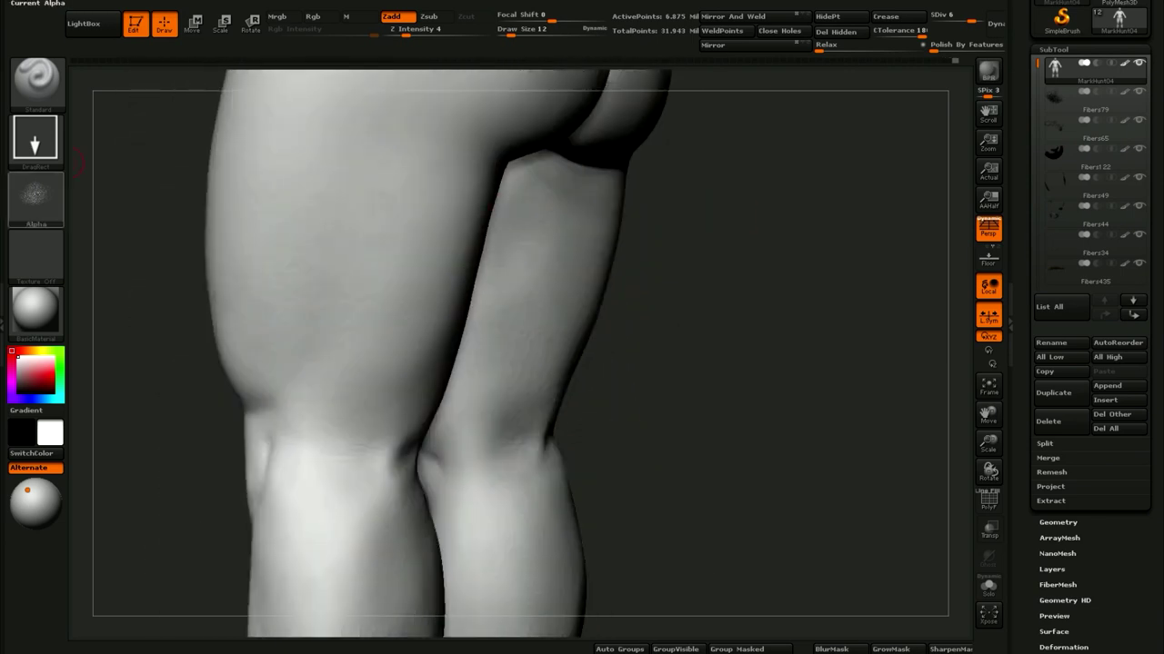
left_click(36, 198)
left_click(683, 209)
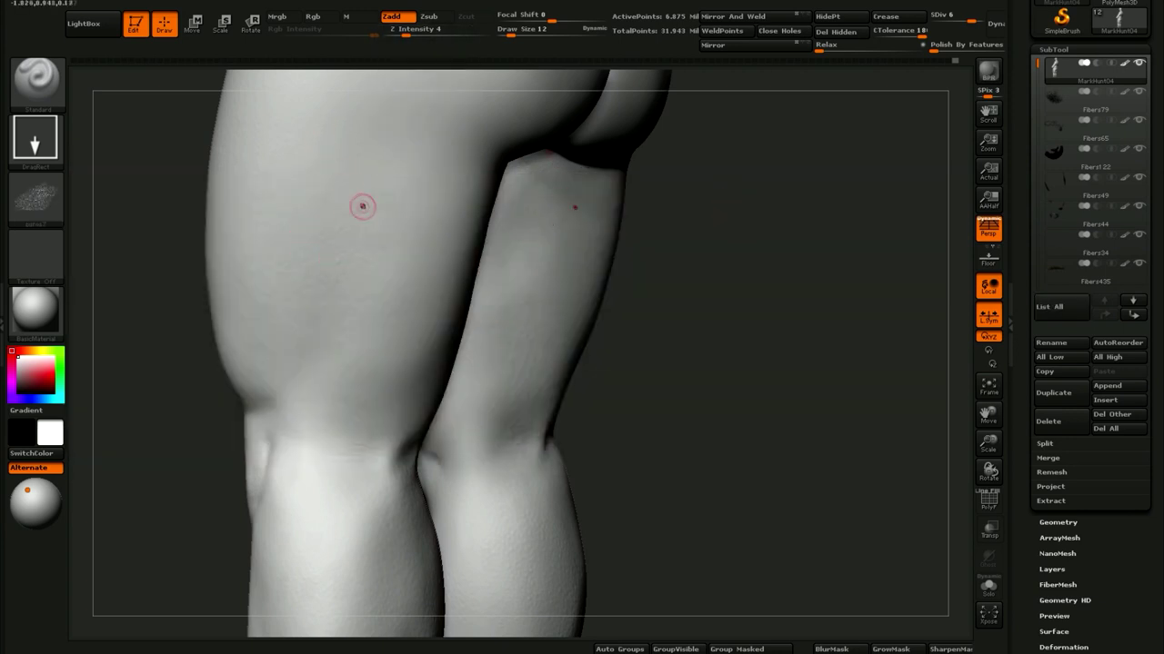
key("ctrl")
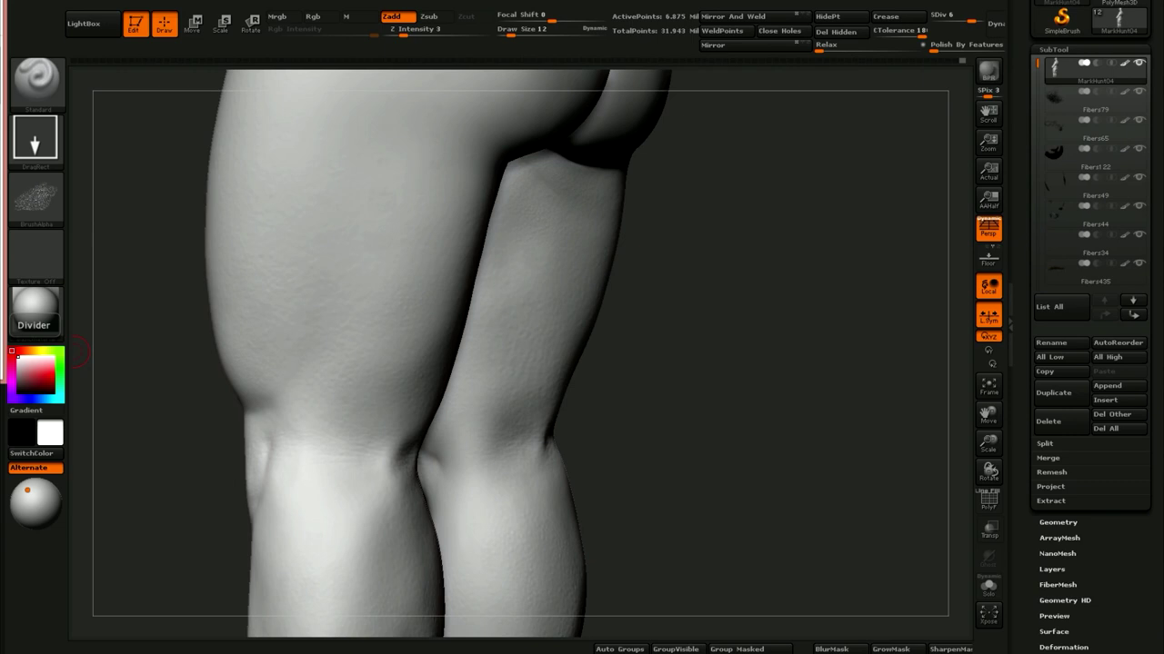
scroll(1091, 273, "up", 3)
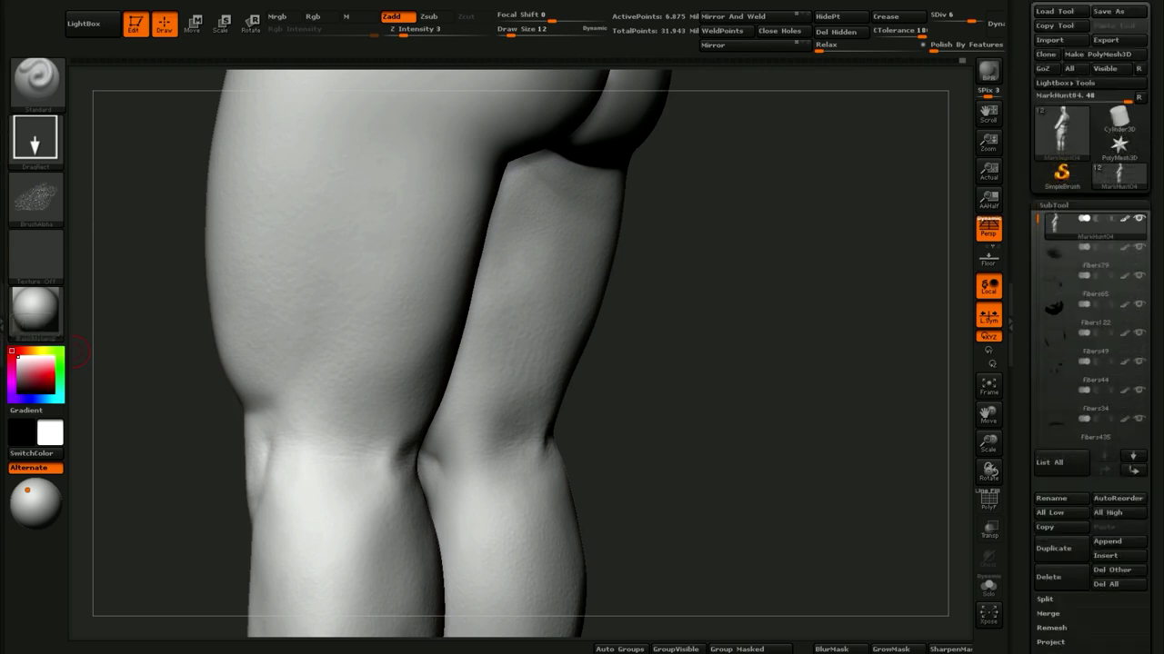
Save the sculpt over MarkHunt04.ZTL in the Escritorio folder
left_click(1118, 11)
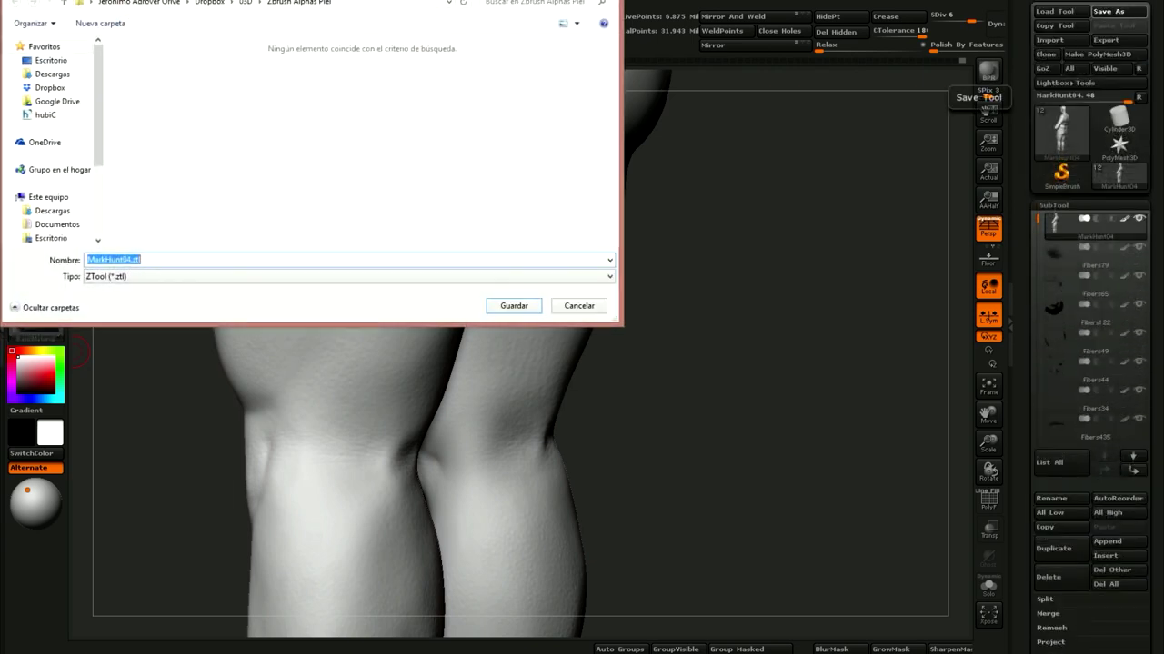
left_click(50, 87)
double_click(150, 61)
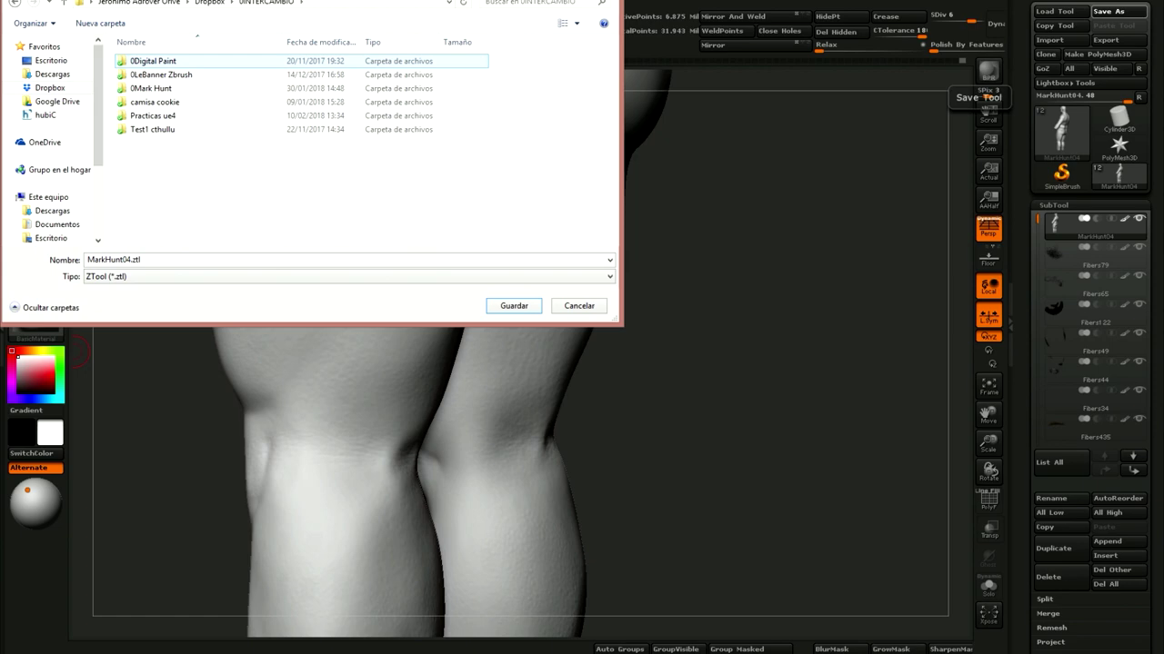
left_click(51, 60)
scroll(354, 136, "down", 3)
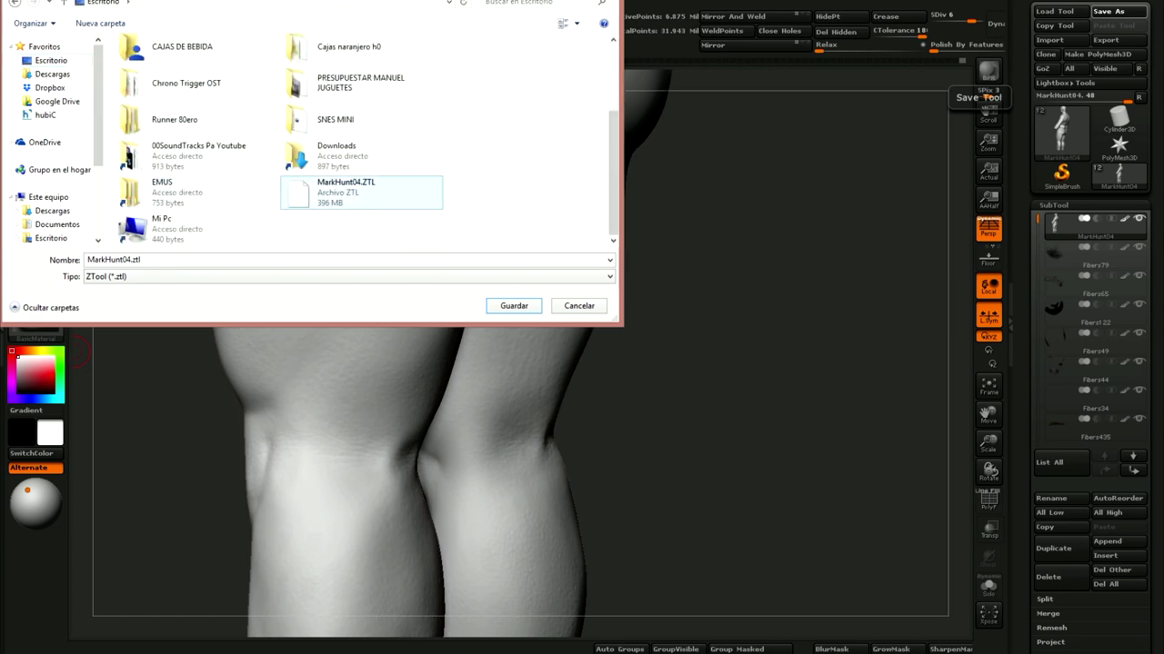
double_click(345, 186)
key("s")
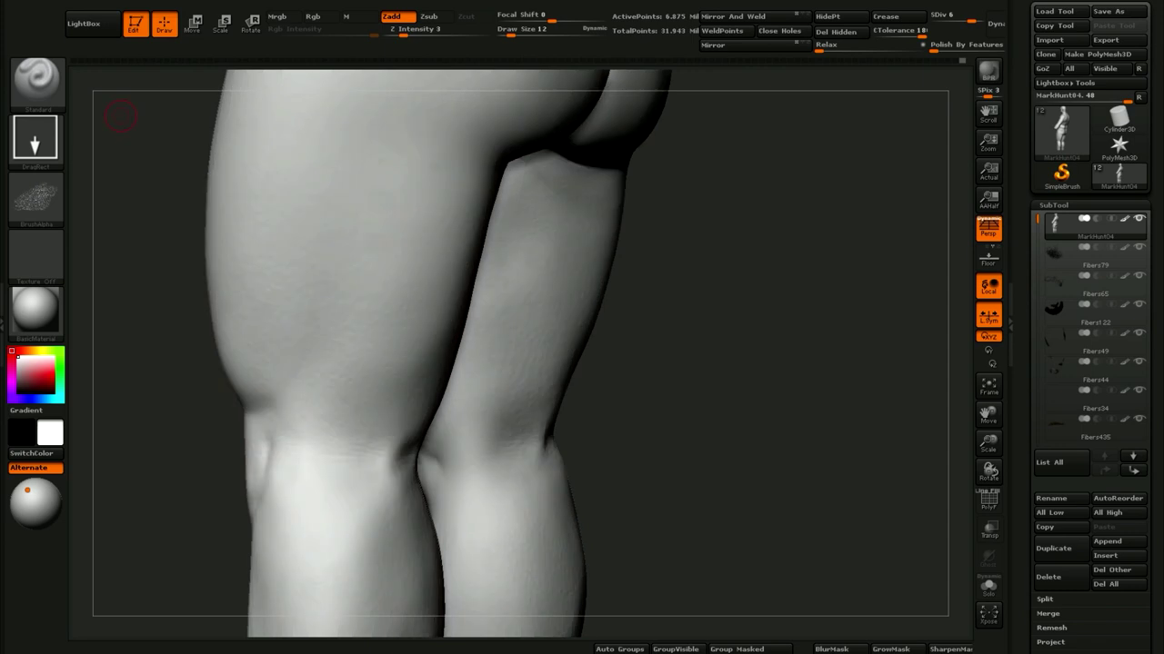
Use the poros1 alpha at Z Intensity 4 to add pores across the knees and shins
left_click_drag(120, 115, 576, 226)
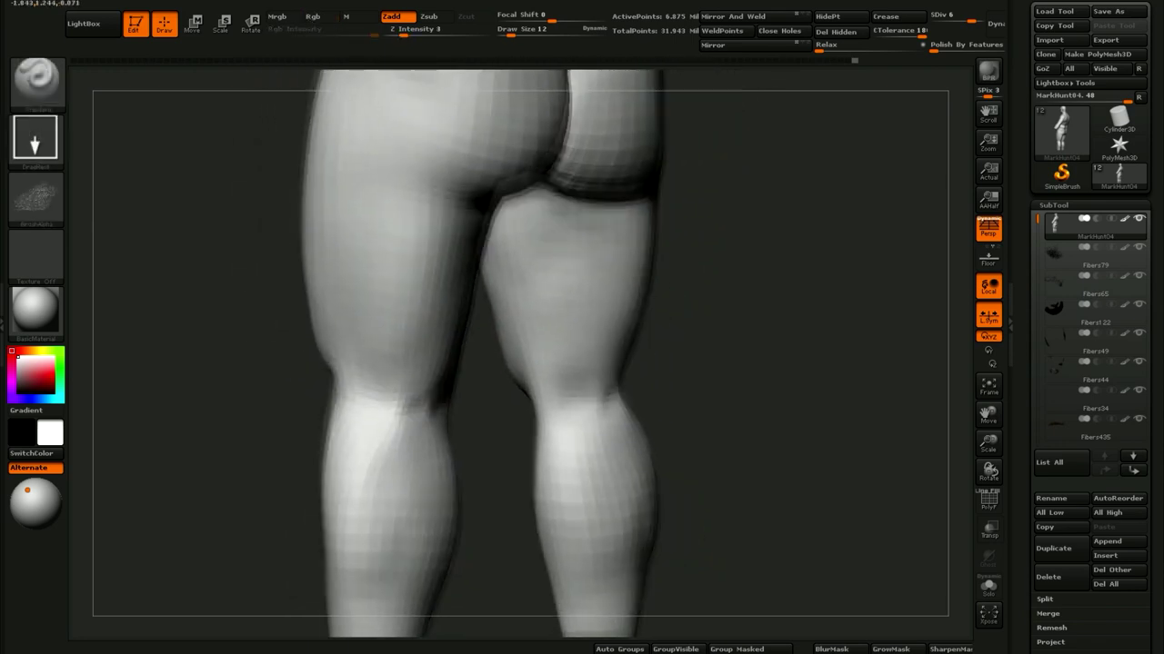
left_click_drag(772, 364, 200, 318)
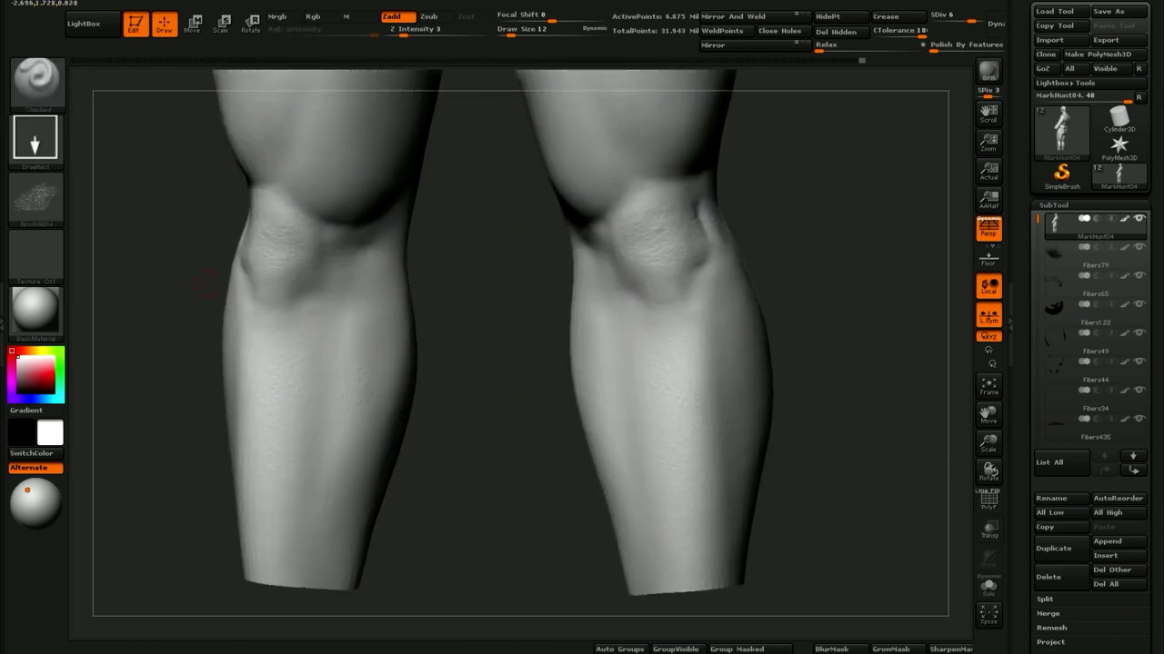
left_click(36, 199)
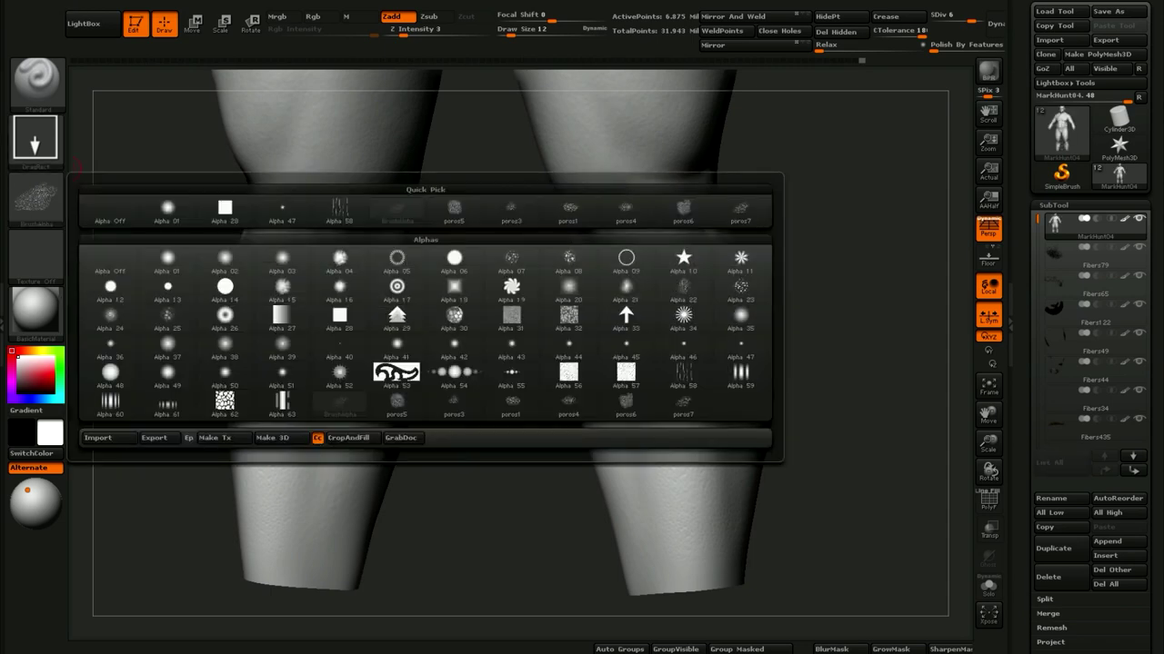
left_click(568, 209)
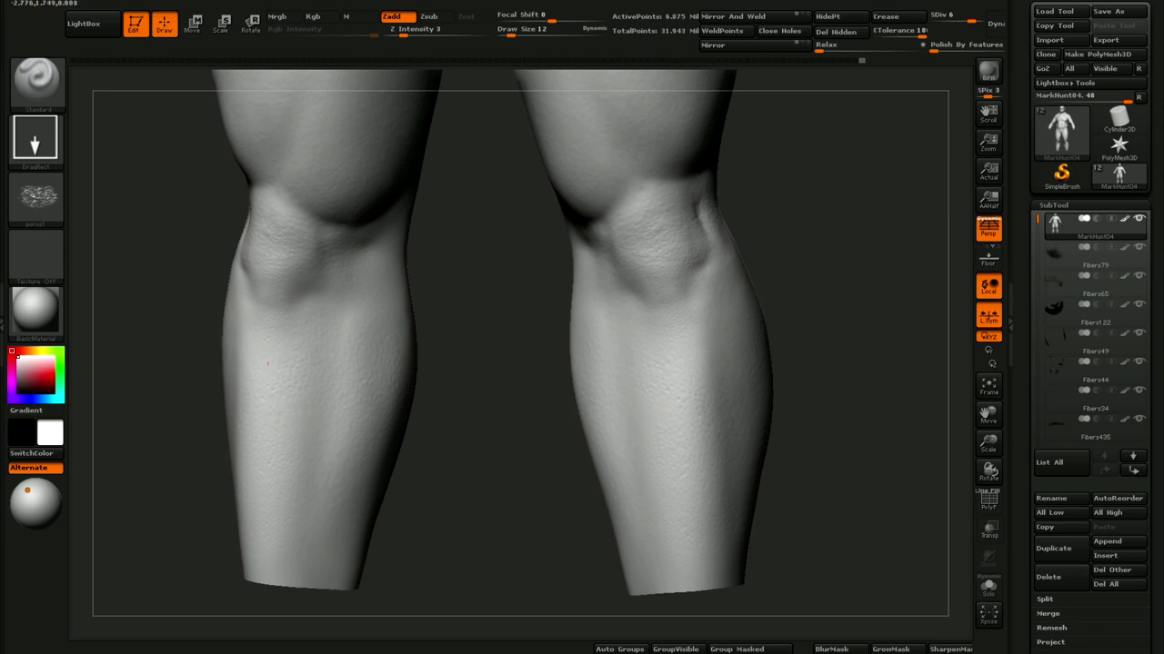
type("4")
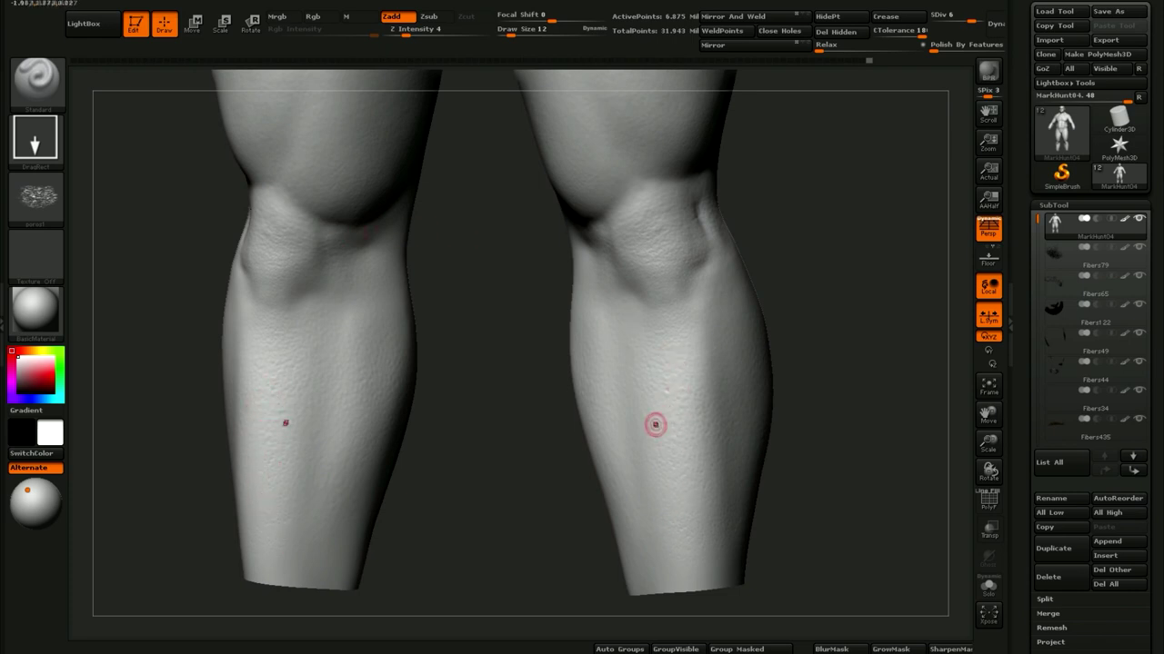
left_click_drag(681, 243, 756, 306, "alt")
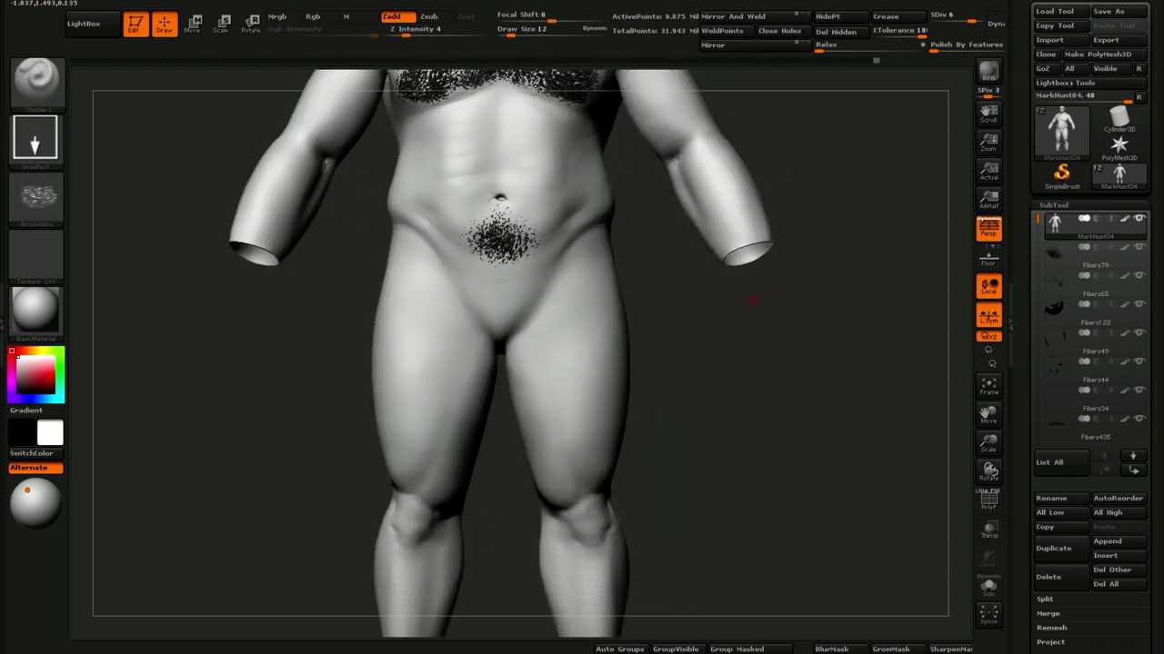
Inspect the torso and back, smoothing away two test dents on the upper back
left_click_drag(755, 306, 708, 355, "alt")
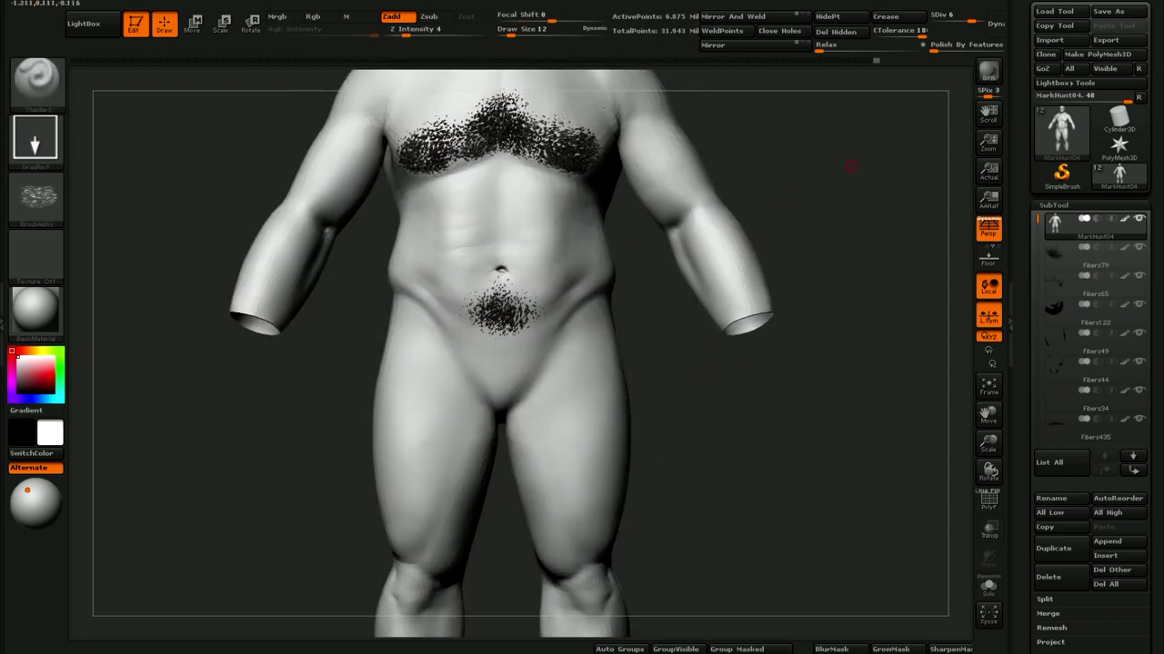
left_click_drag(845, 198, 789, 428, "alt")
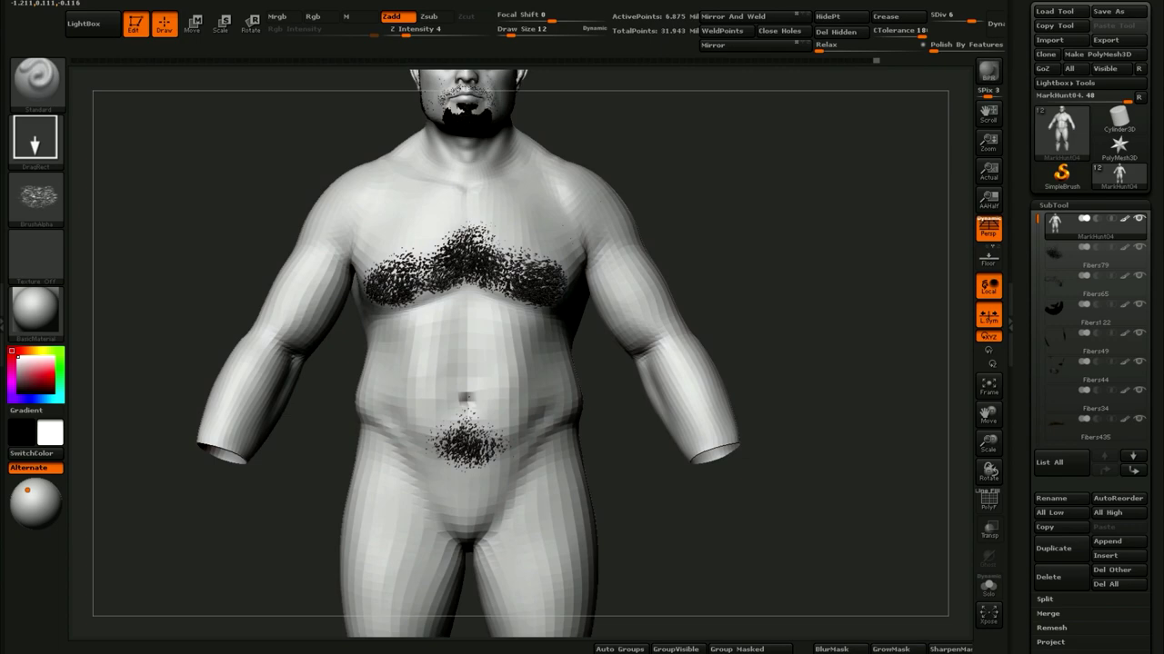
left_click_drag(848, 141, 857, 162, "alt")
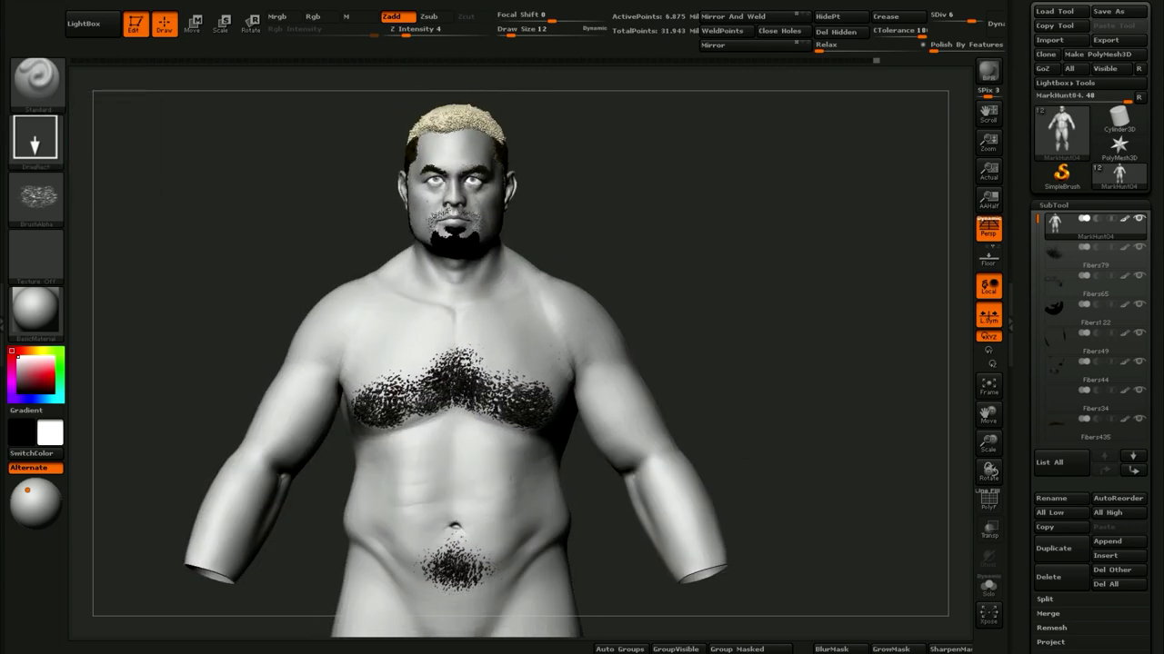
left_click_drag(127, 218, 360, 217)
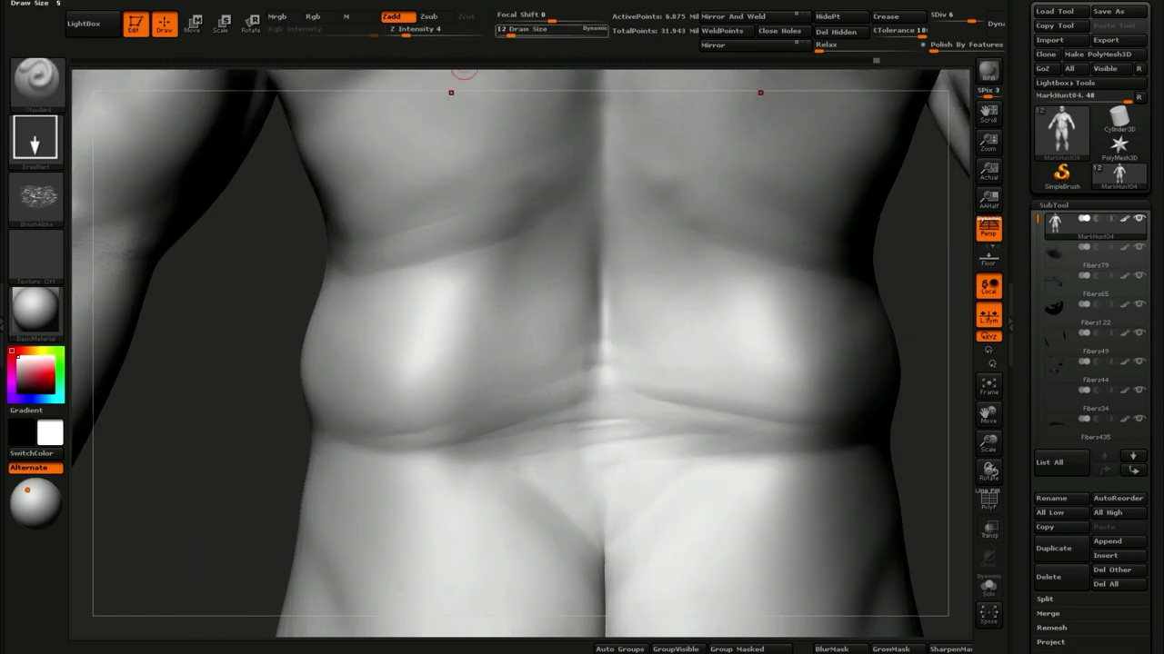
key("u")
left_click_drag(459, 73, 446, 73)
left_click_drag(496, 295, 480, 273)
left_click_drag(443, 70, 410, 70)
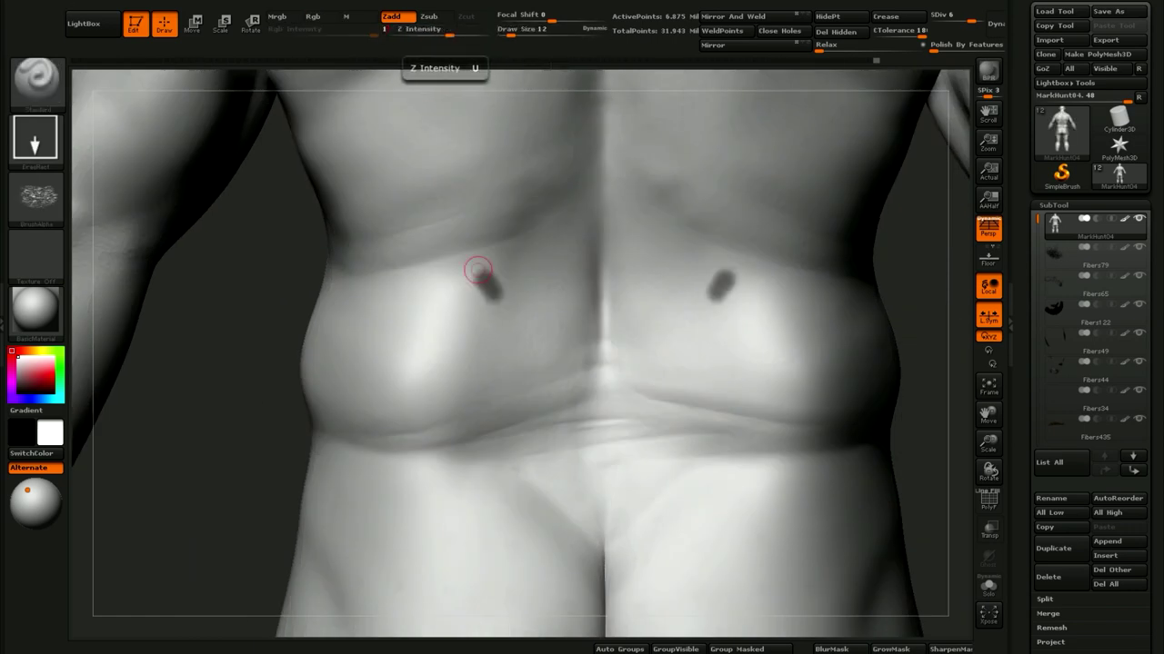
left_click_drag(486, 289, 473, 340, "shift")
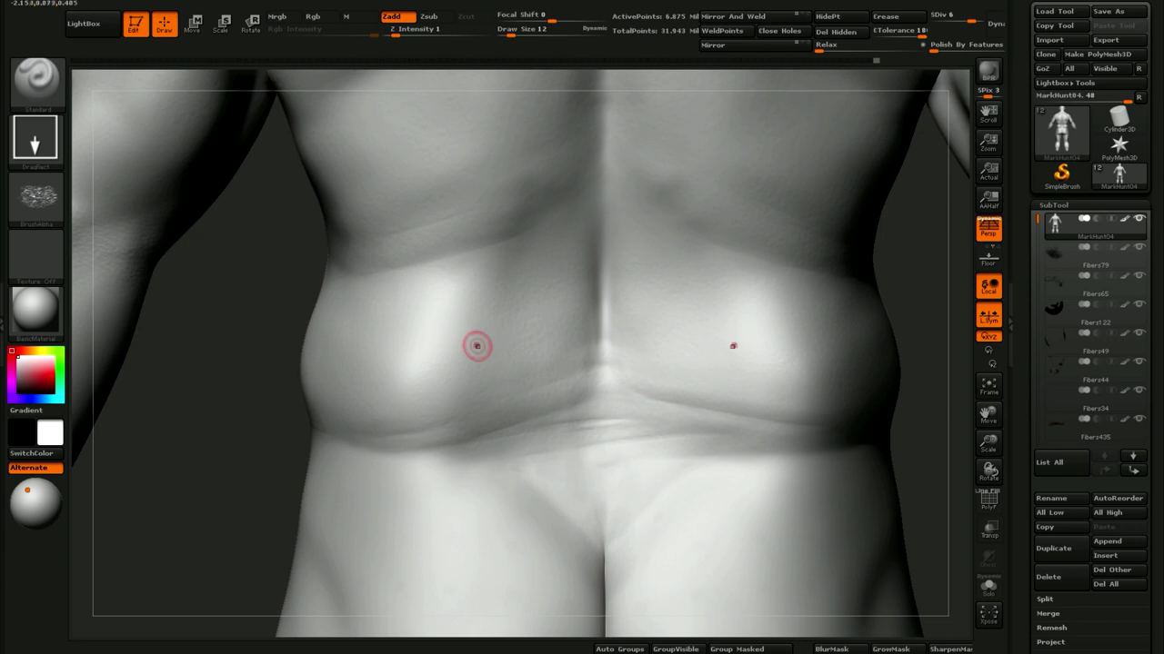
Set Z Intensity to 2, orbit to the front torso, and switch the brush to no alpha
key("u")
left_click(454, 91)
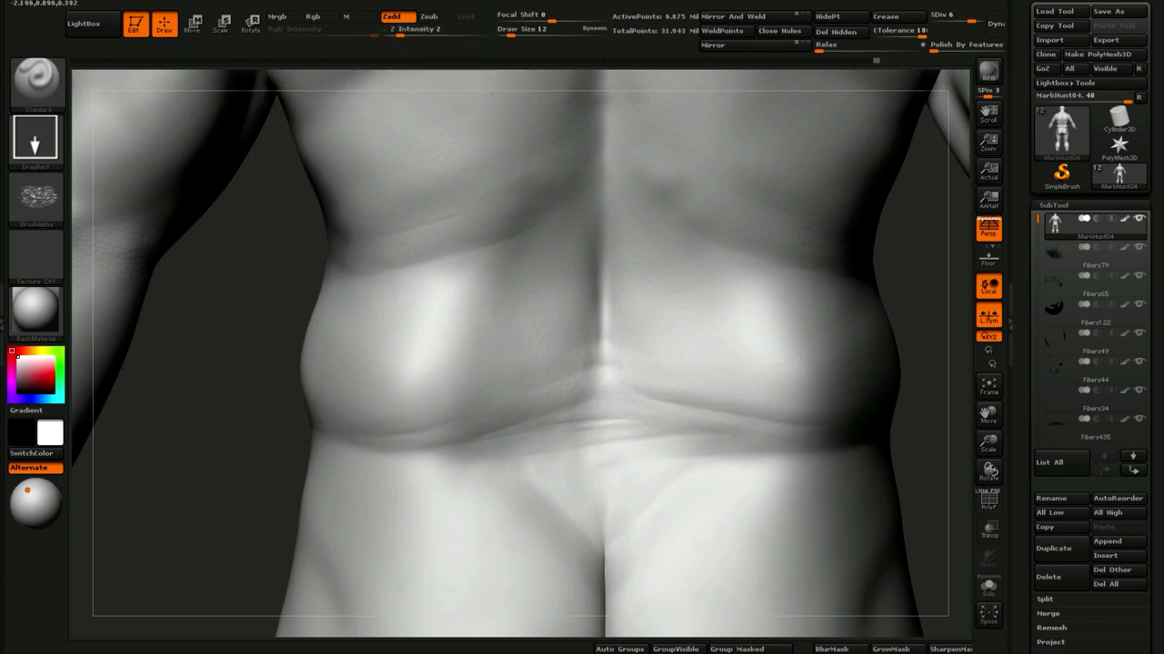
right_click_drag(511, 333, 491, 224, "ctrl")
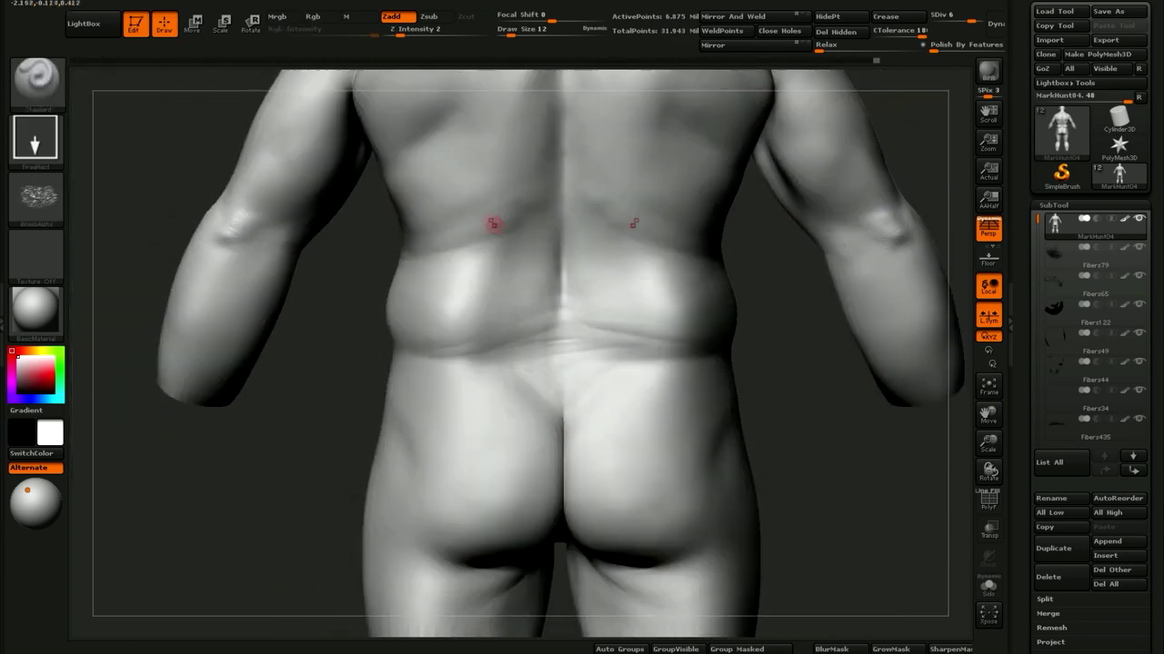
mouse_move(360, 300)
left_mouse_down()
mouse_move(196, 299)
mouse_move(245, 177)
left_mouse_up()
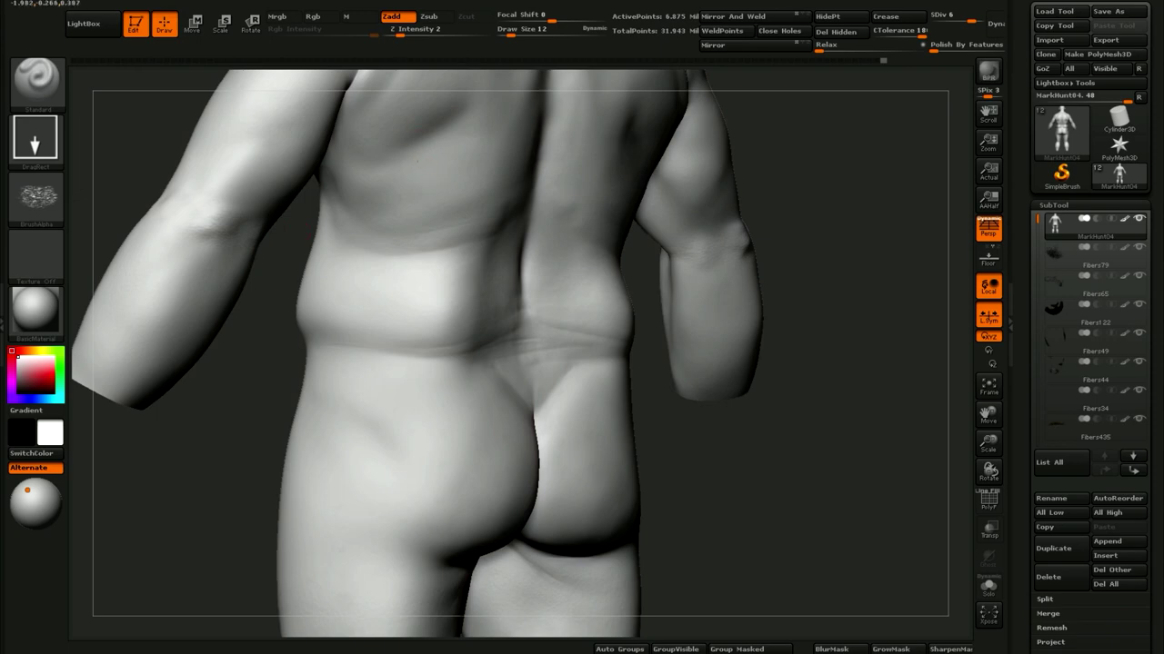
left_click_drag(795, 152, 824, 125, "shift")
right_click_drag(823, 124, 591, 221, "ctrl")
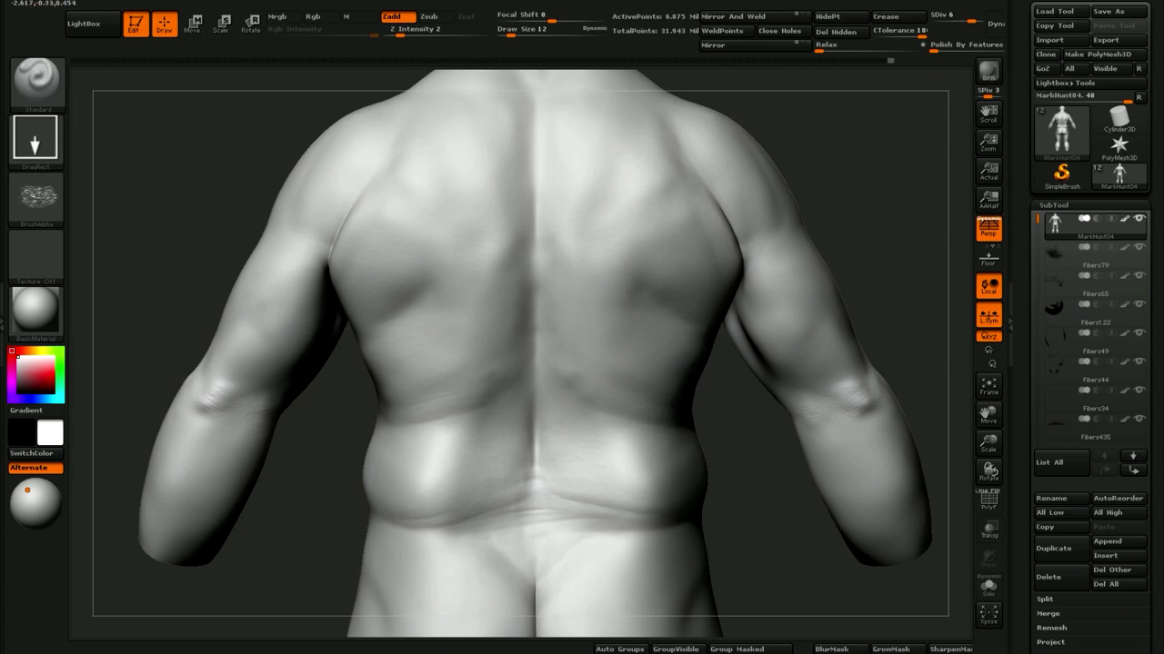
mouse_move(733, 179)
right_mouse_down()
mouse_move(628, 169)
mouse_move(472, 373)
right_mouse_up()
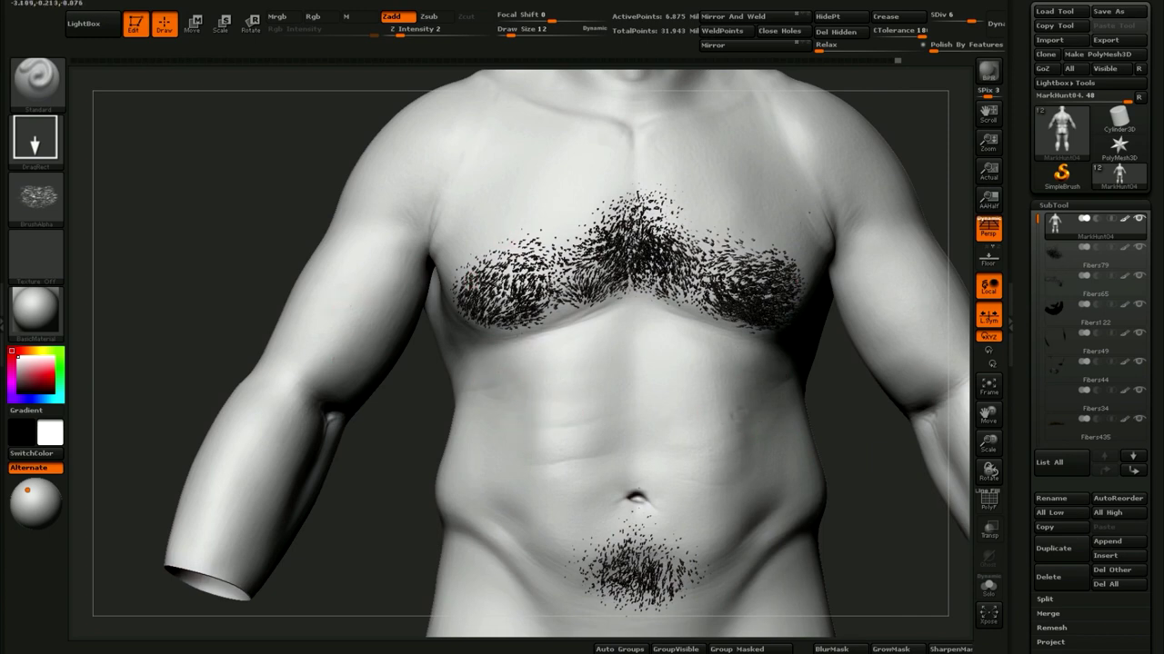
left_click(36, 195)
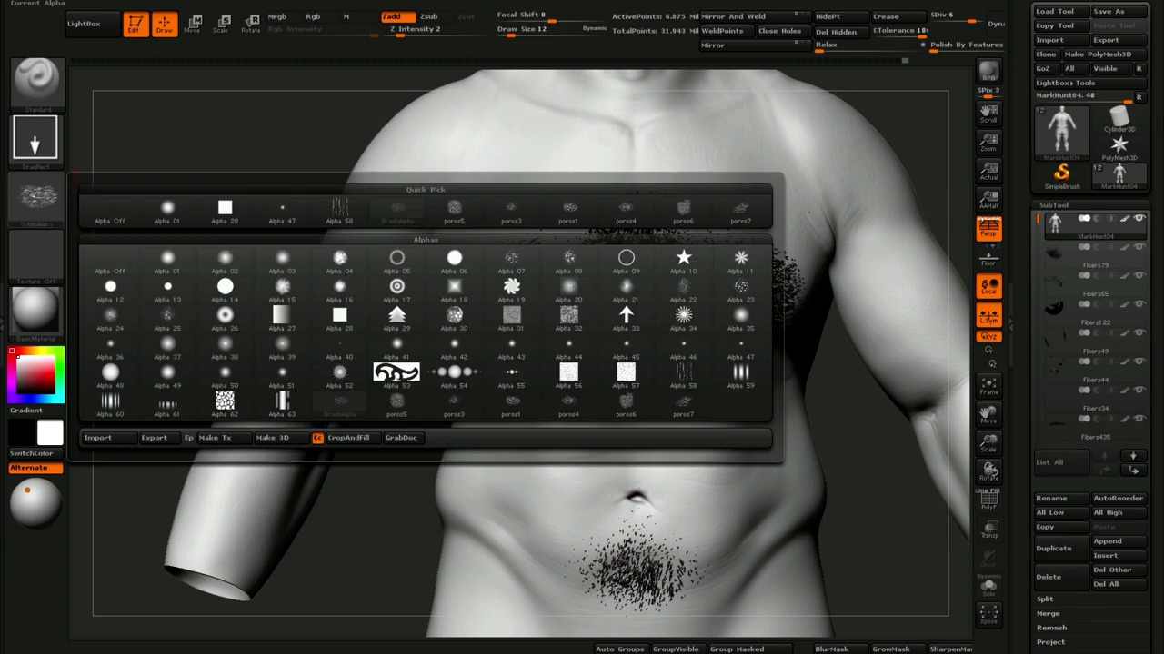
left_click(102, 202)
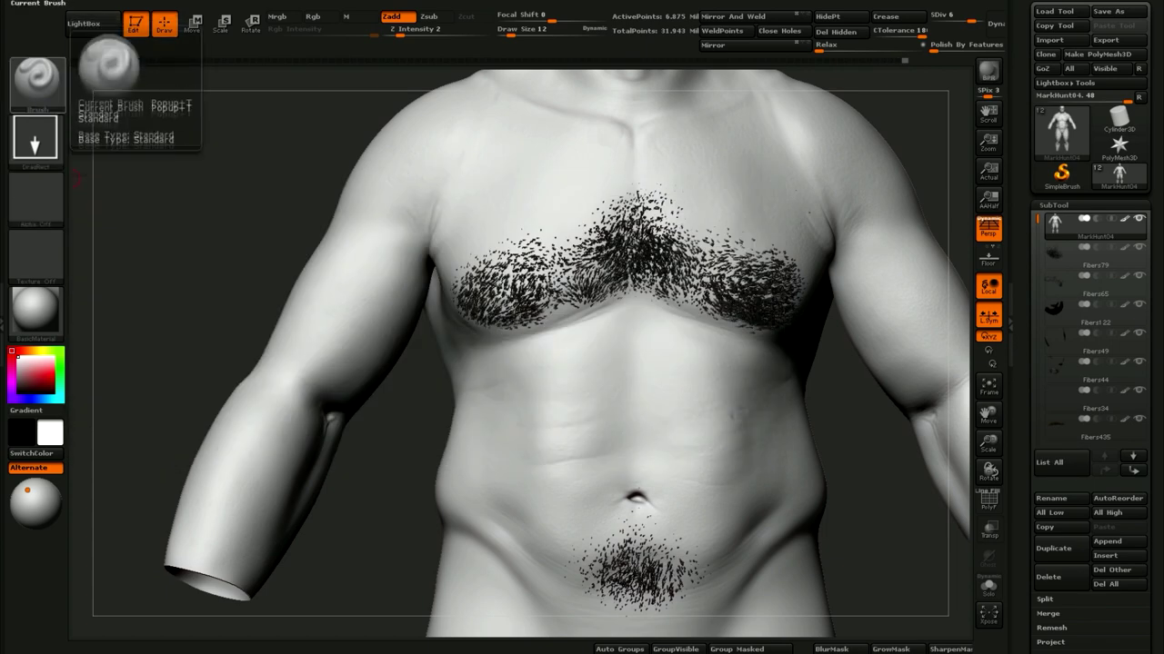
Switch the Standard brush to the Dots stroke and frame the chest with the bearded face
left_click(37, 138)
left_click(129, 160)
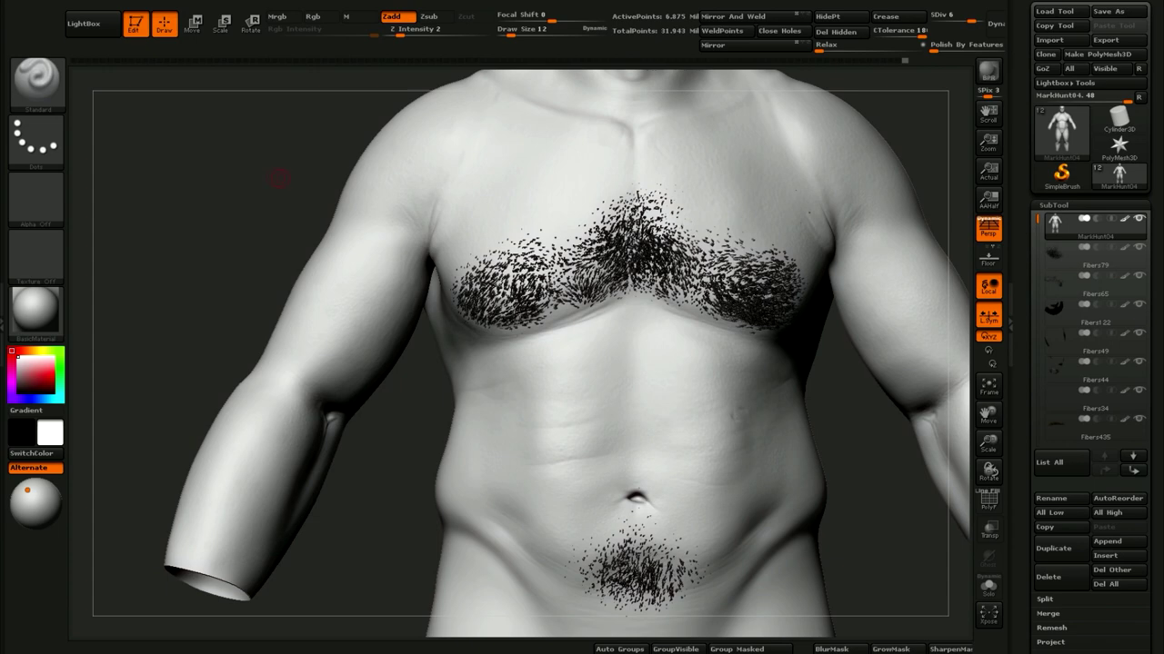
left_click_drag(209, 291, 161, 277)
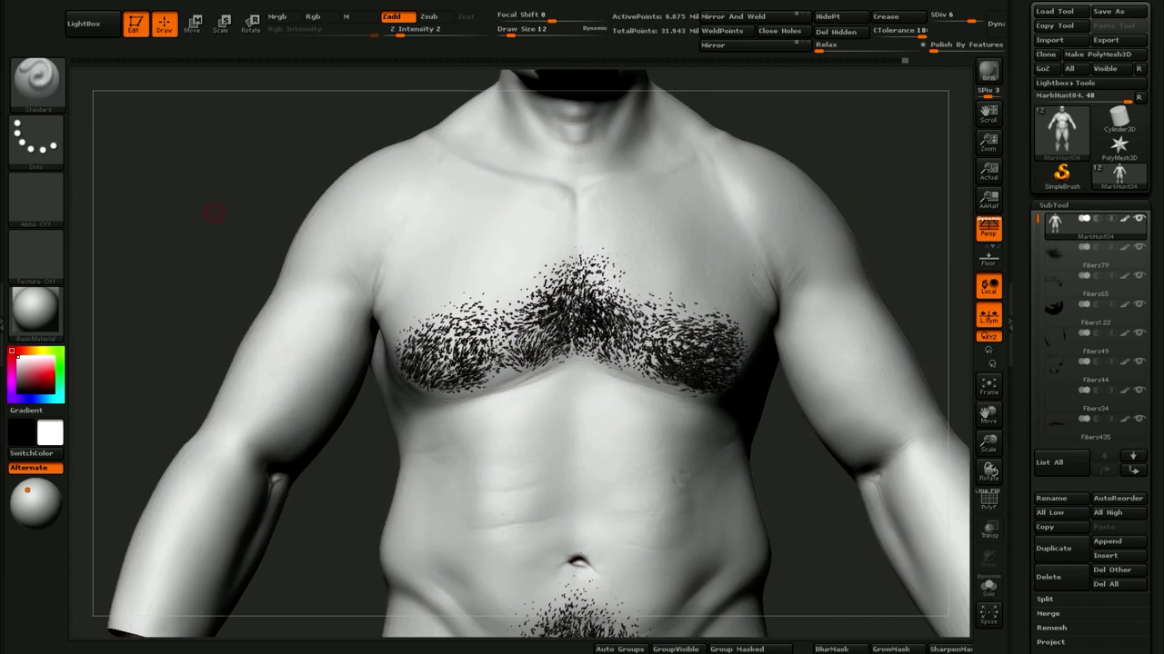
left_click_drag(209, 216, 208, 230, "alt")
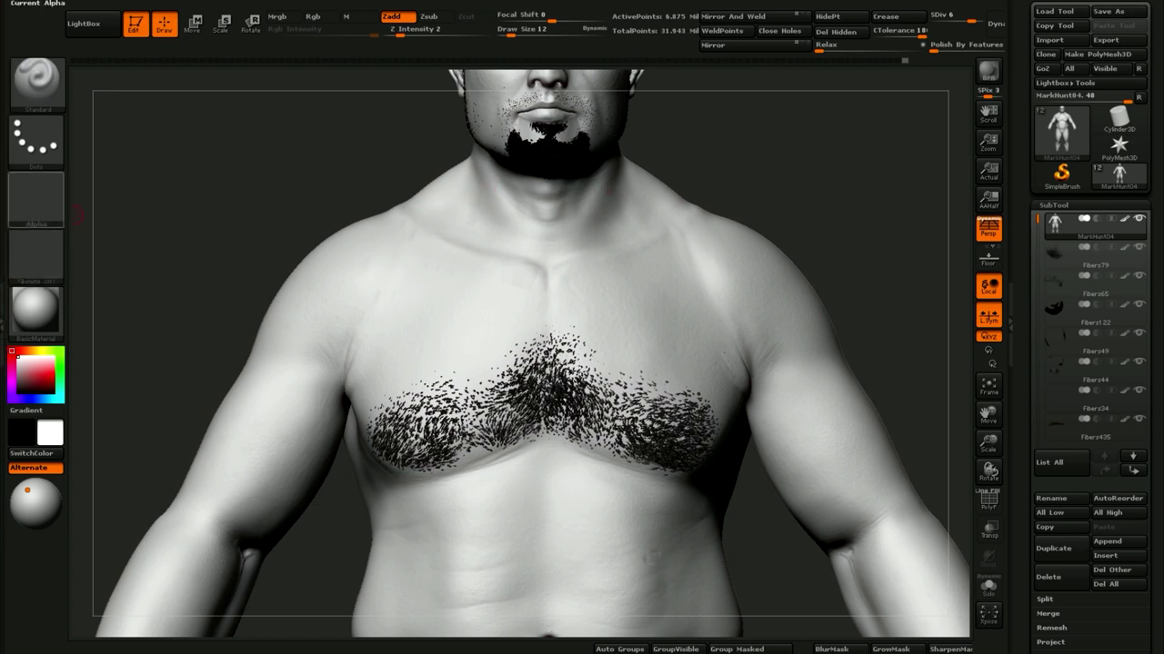
Set the brush to paint Rgb colour only, with Zadd turned off
left_click(312, 16)
left_click(392, 16)
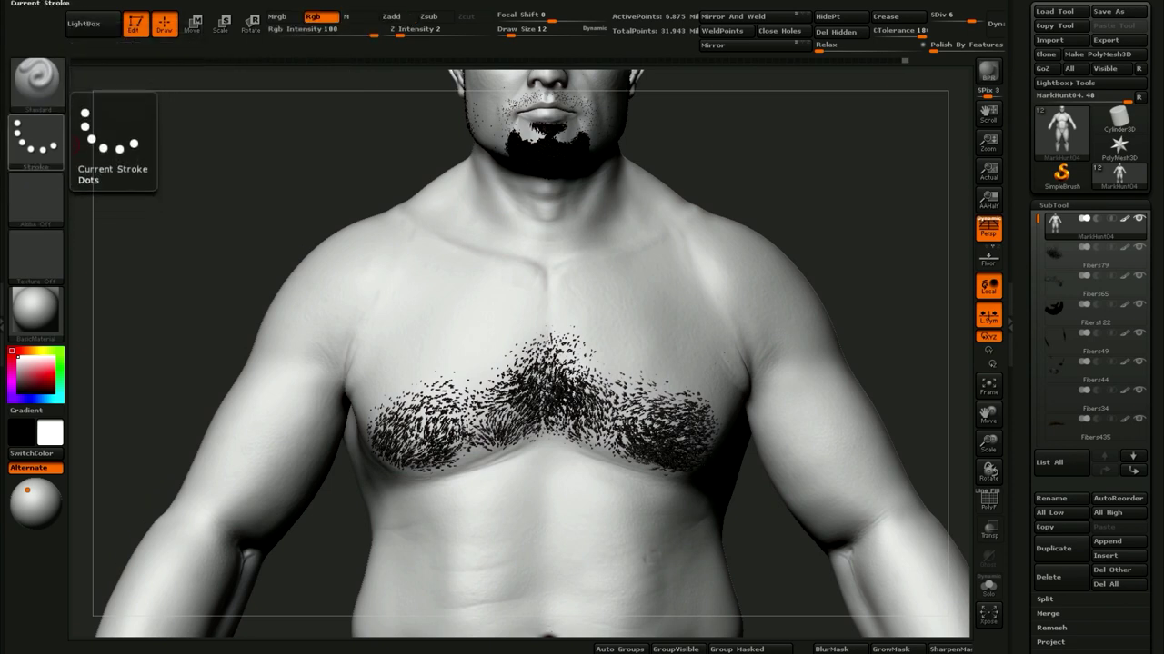
left_click(36, 200)
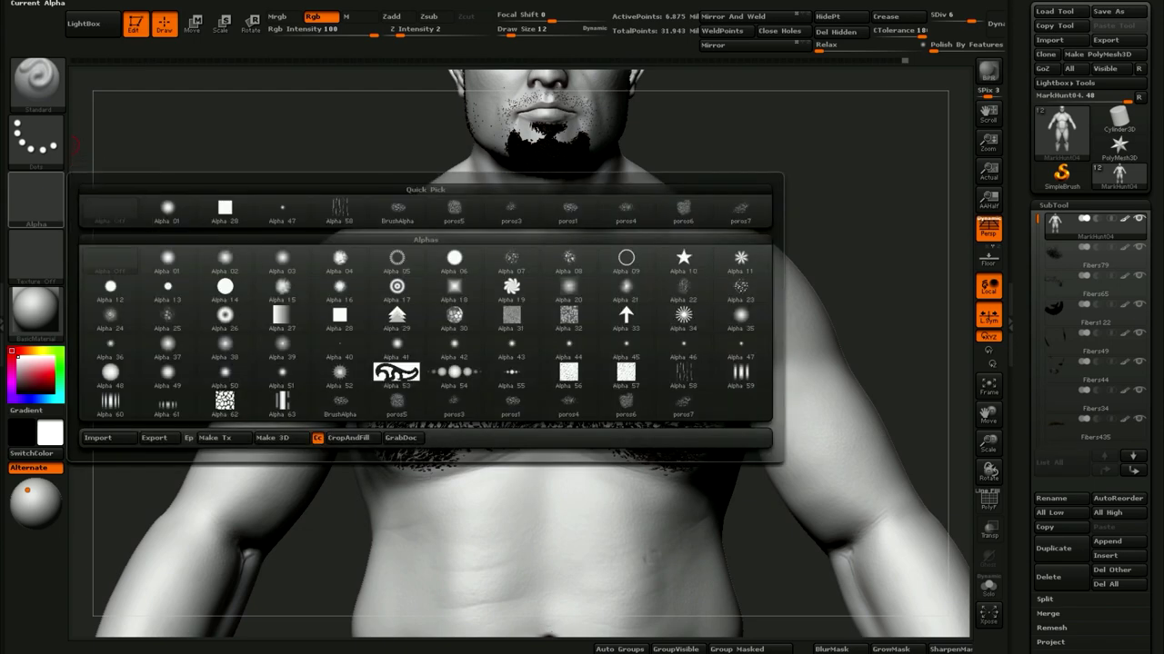
Import the four skin texture JPGs from the texturas folder
left_click(37, 254)
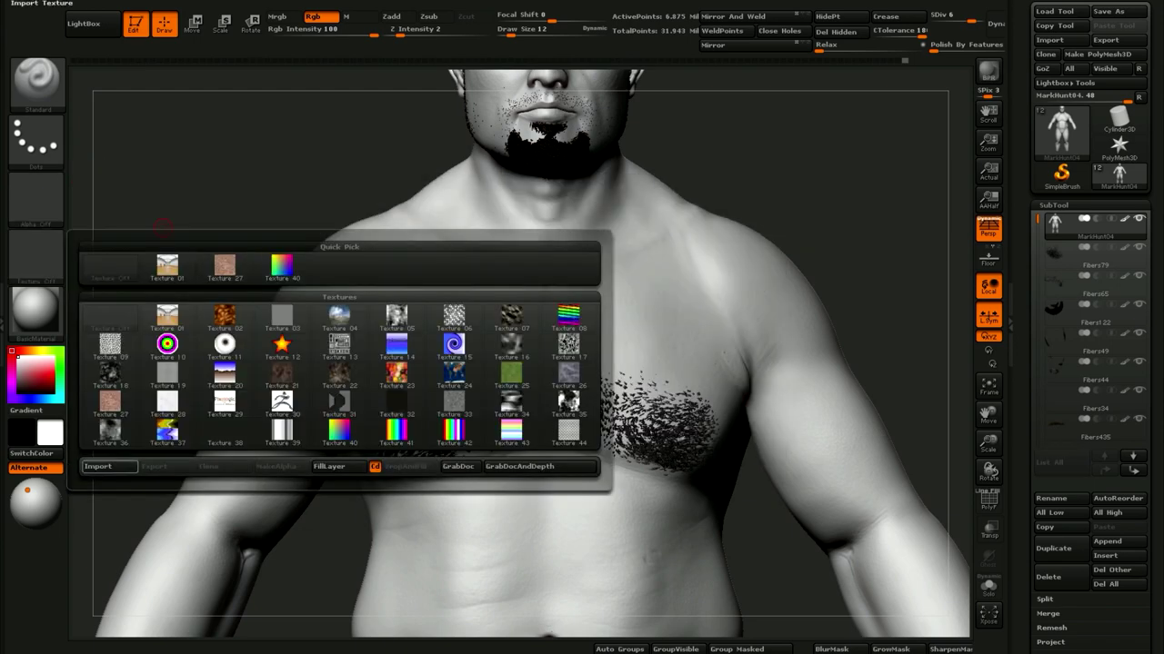
left_click(110, 466)
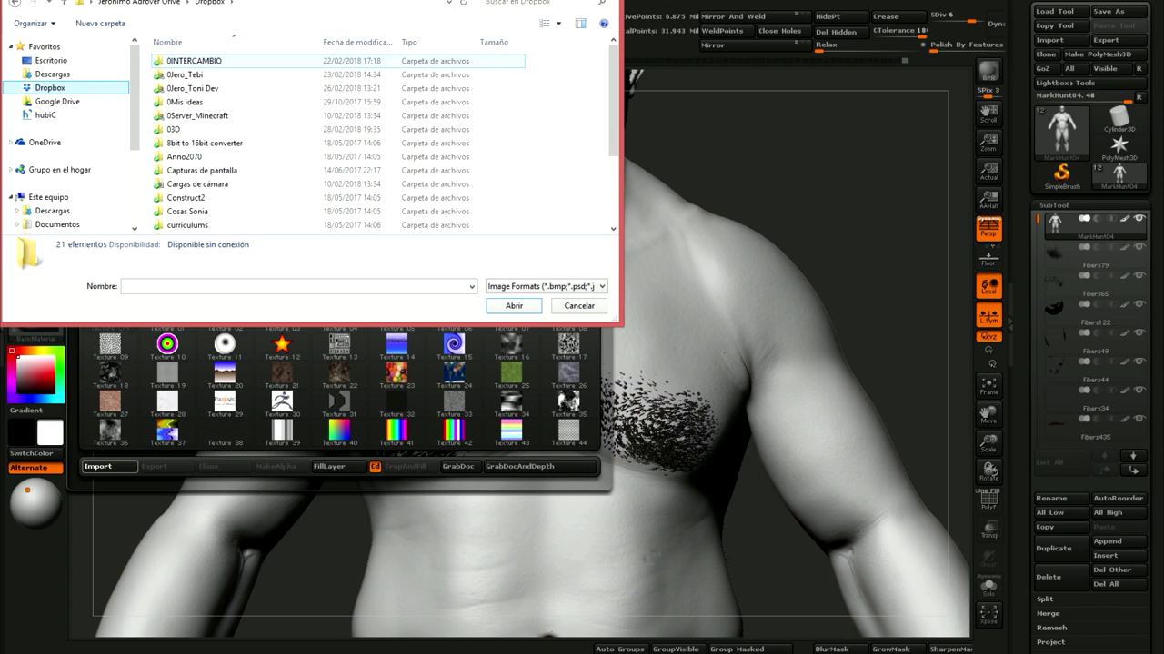
double_click(193, 61)
double_click(209, 88)
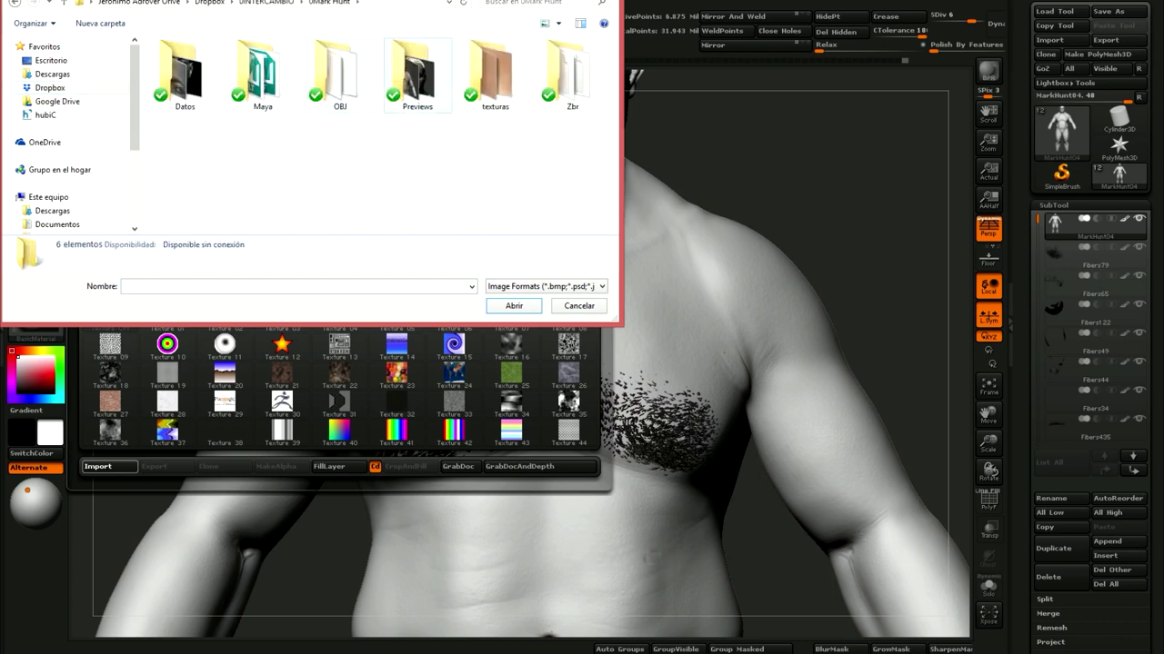
double_click(491, 77)
left_click_drag(487, 178, 153, 39)
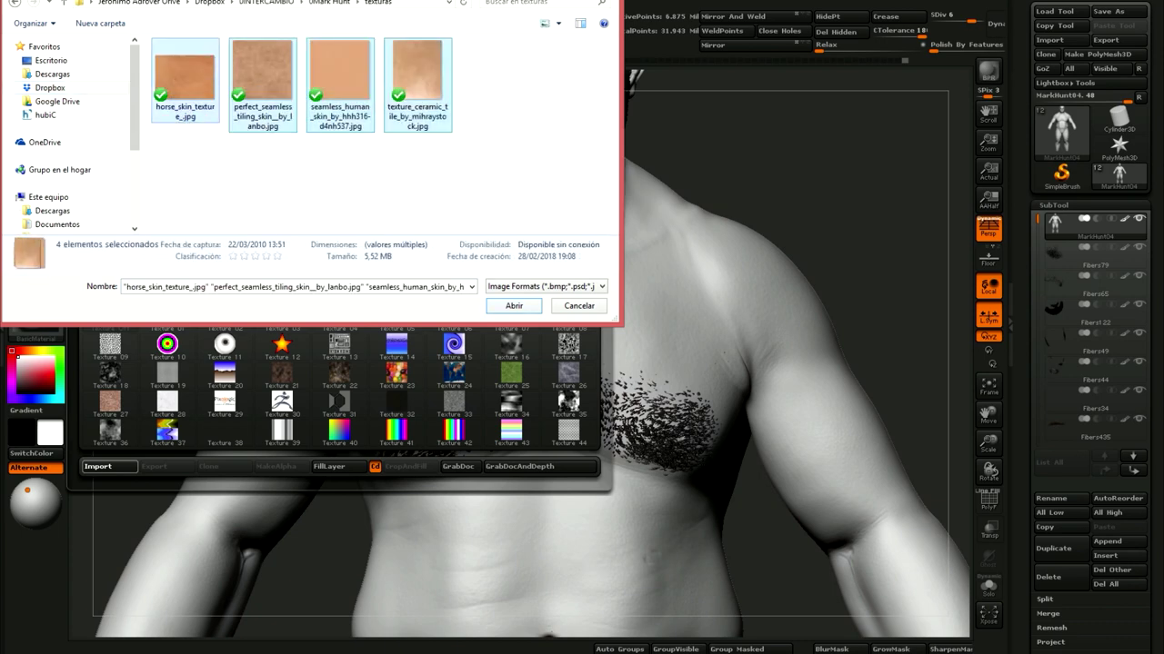
key("Return")
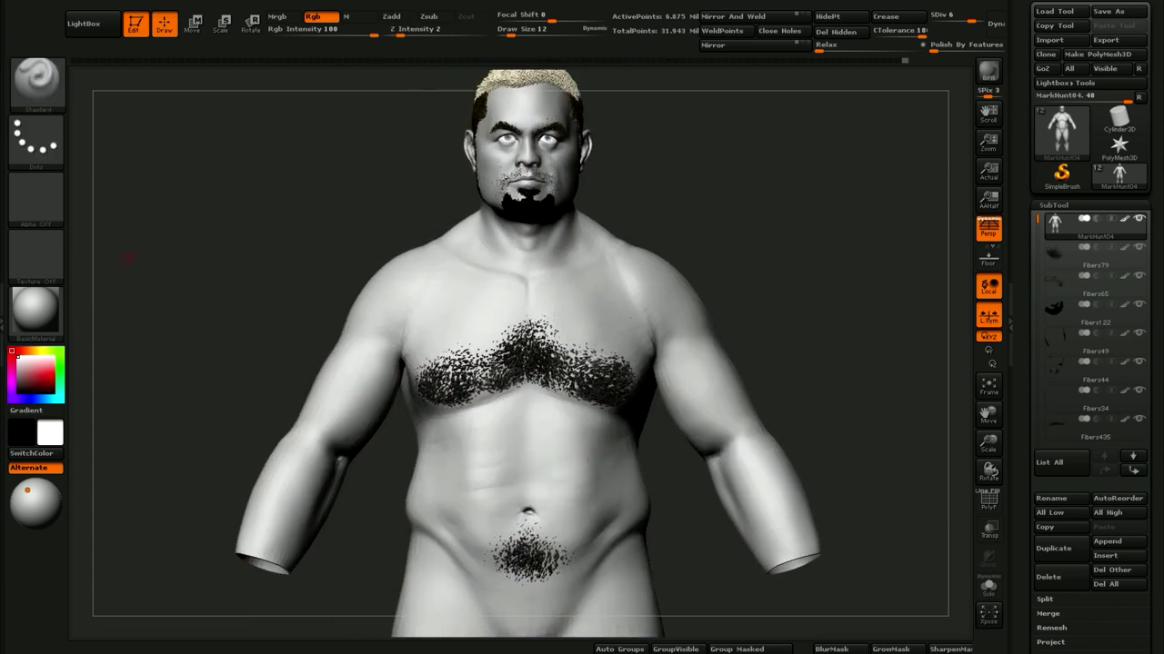
Set the paint colour to a deep dark red, around R77 G31 B31
left_click(31, 381)
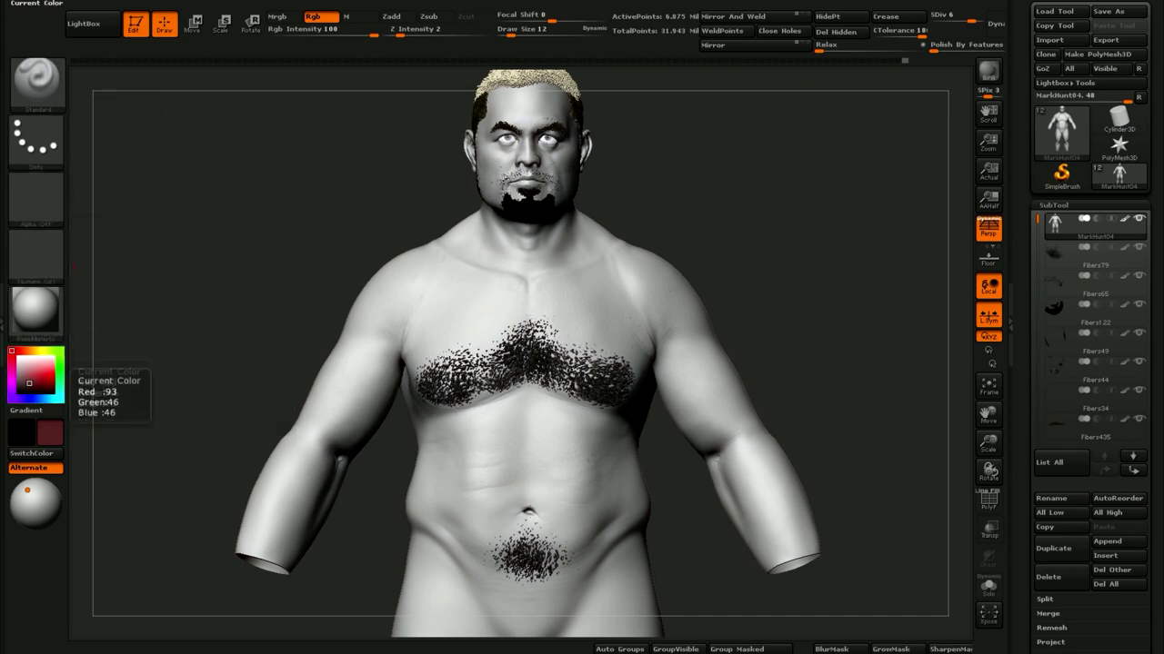
left_click(50, 433)
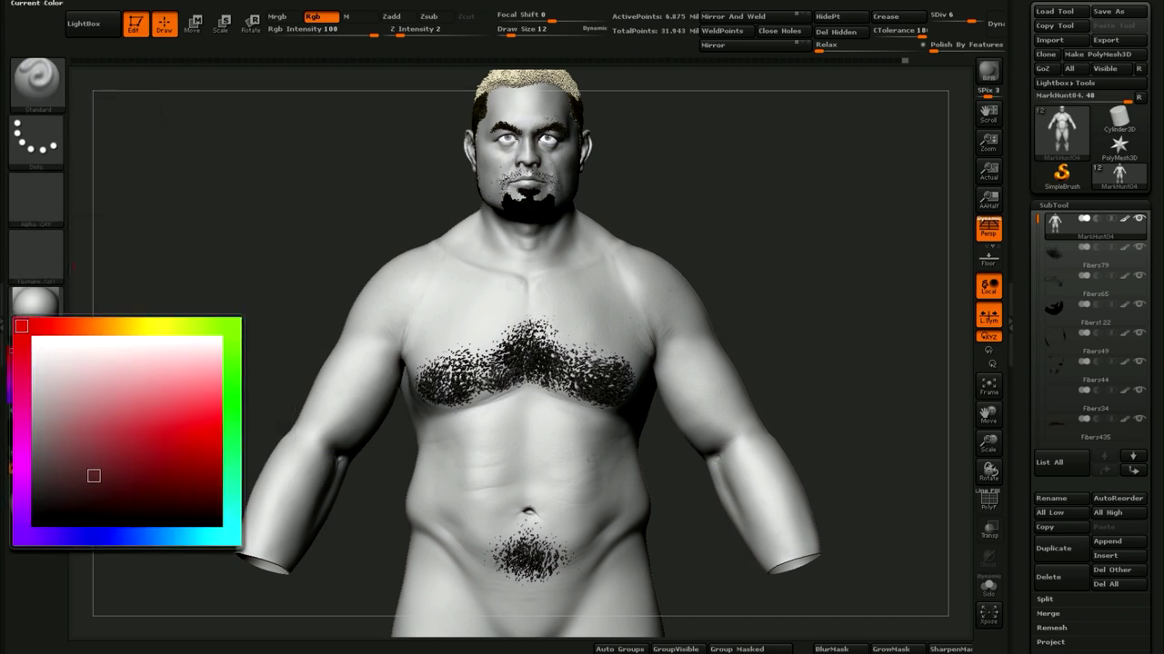
left_click_drag(50, 433, 111, 443)
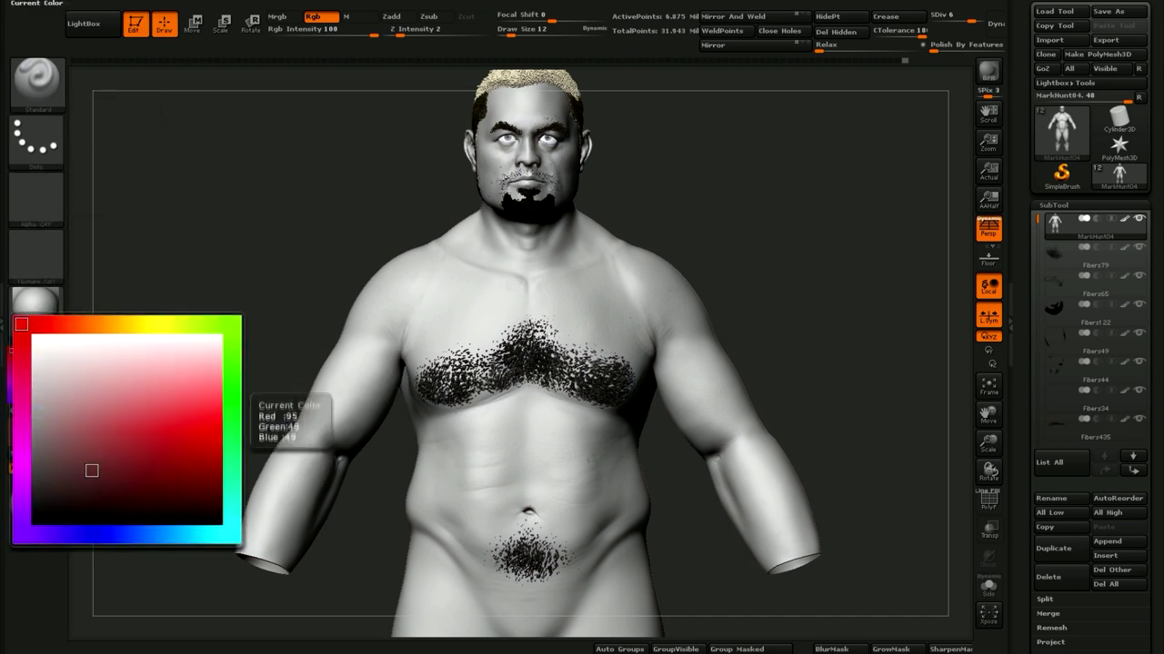
left_click_drag(22, 433, 109, 442)
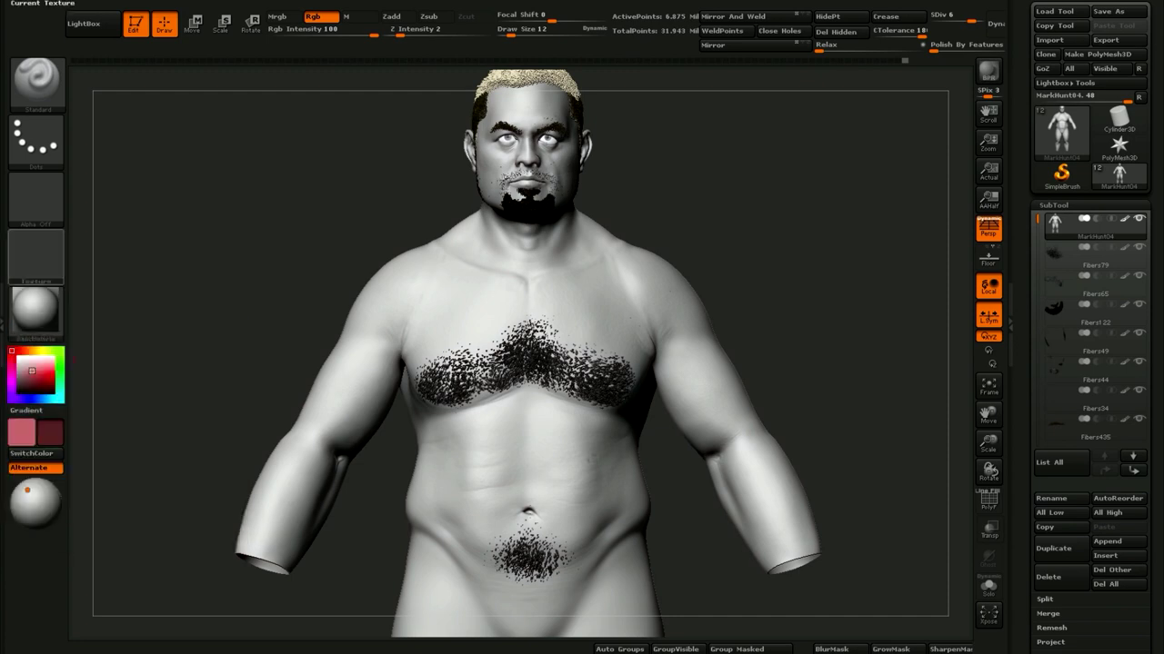
left_click(32, 372)
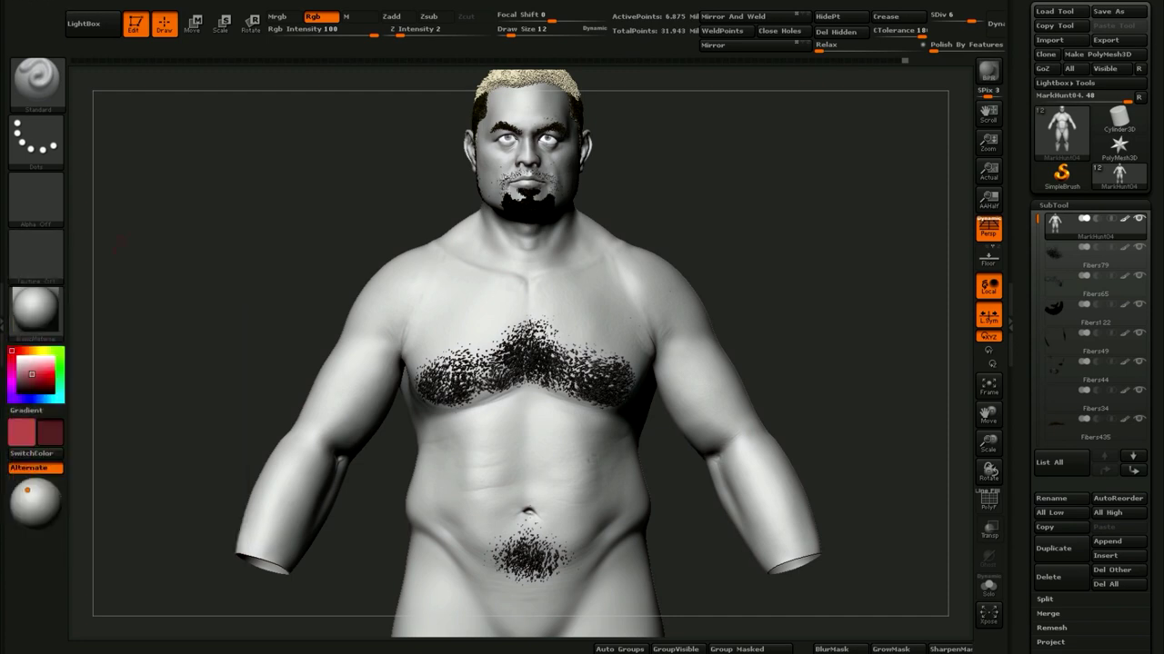
left_click_drag(32, 373, 112, 488)
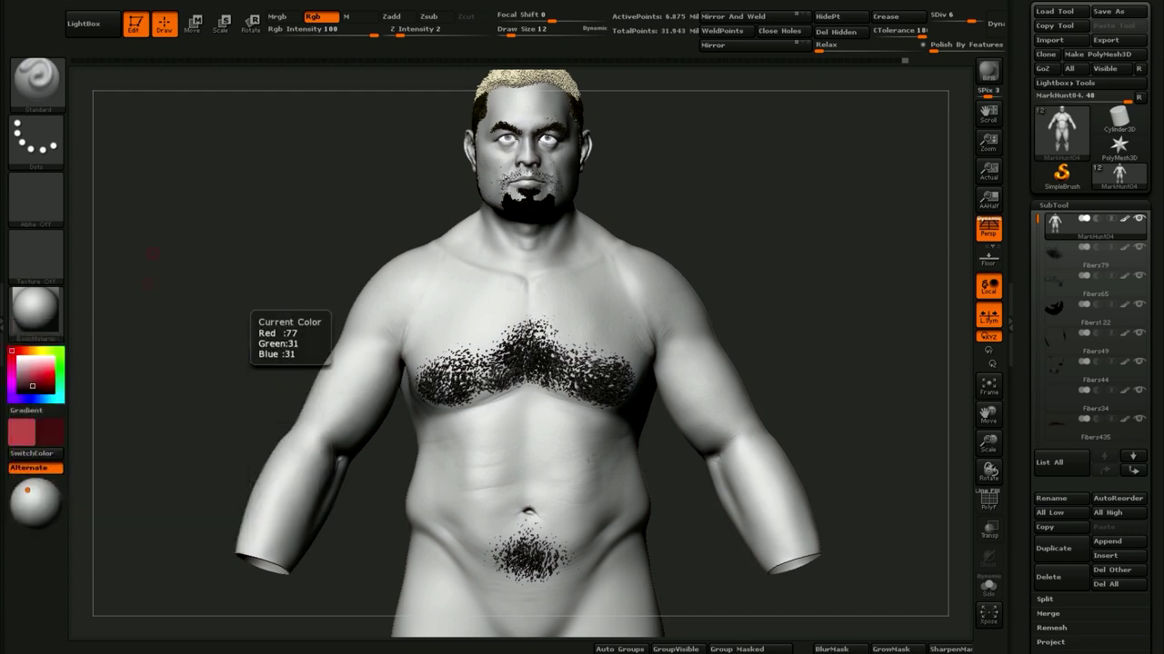
left_click(112, 488)
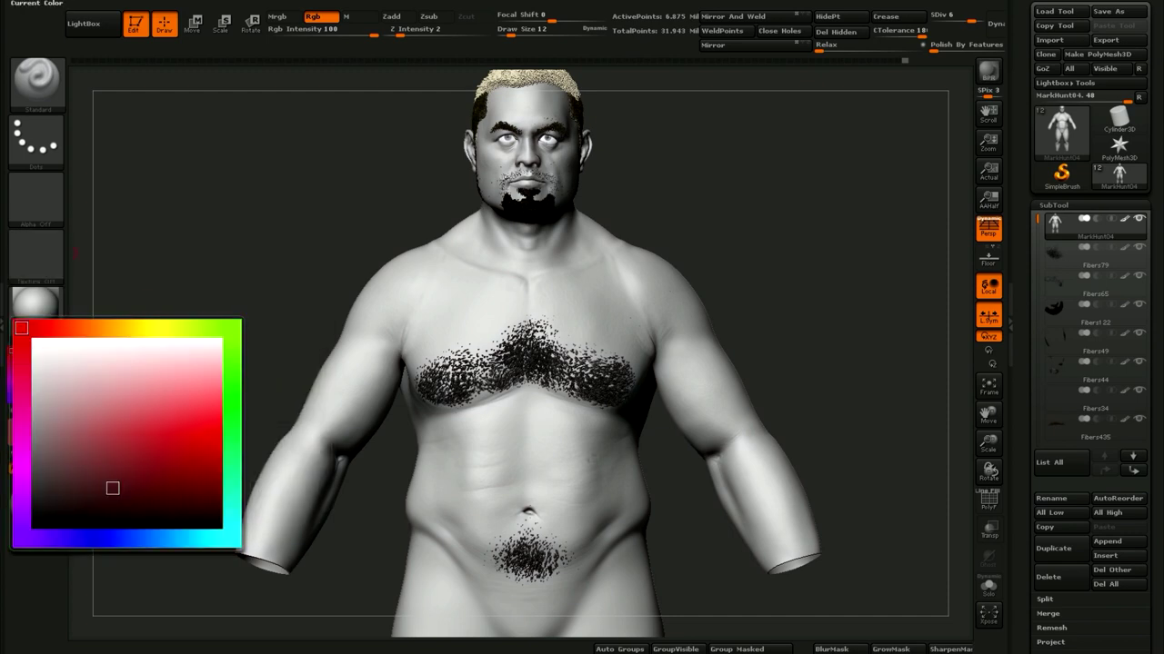
left_click_drag(112, 488, 109, 481)
Switch the brush stroke to Color Spray
left_click(37, 195)
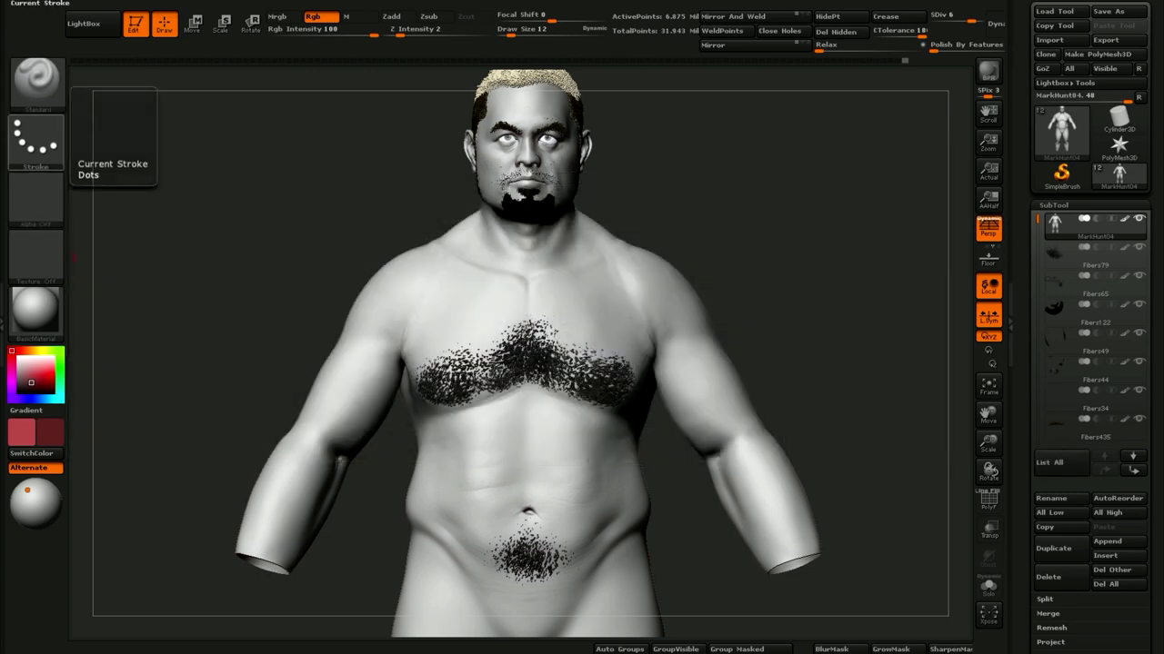
left_click(36, 141)
left_click(282, 153)
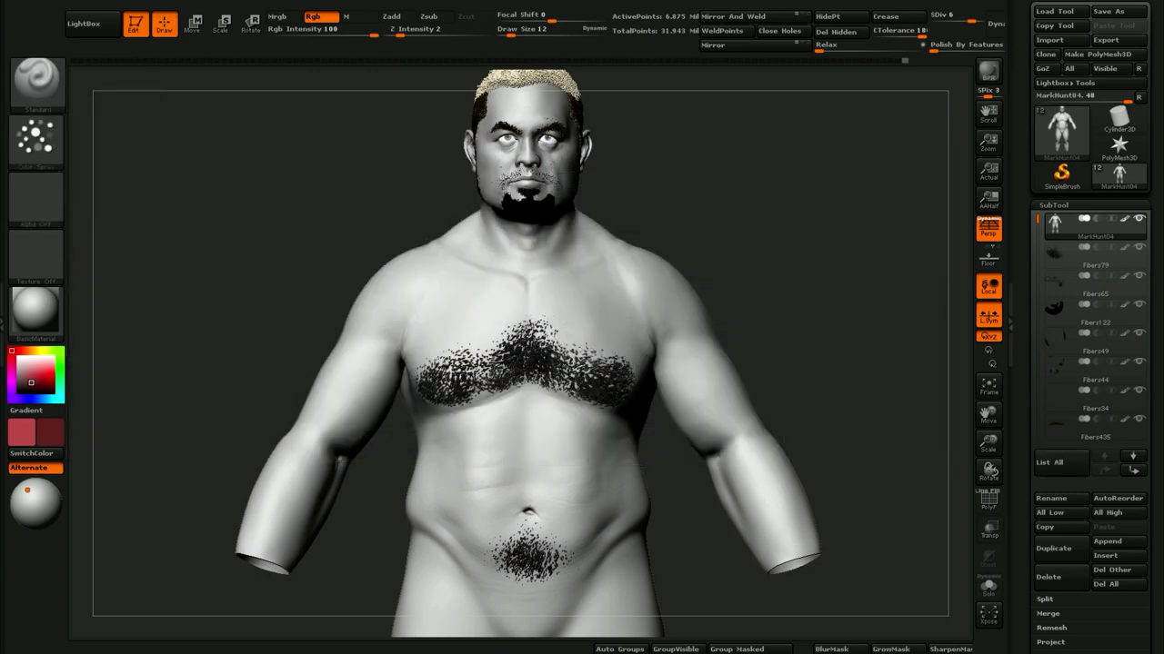
Give the brush Alpha 22 and raise its Draw Size to 59 for mottled spraying
left_click(36, 195)
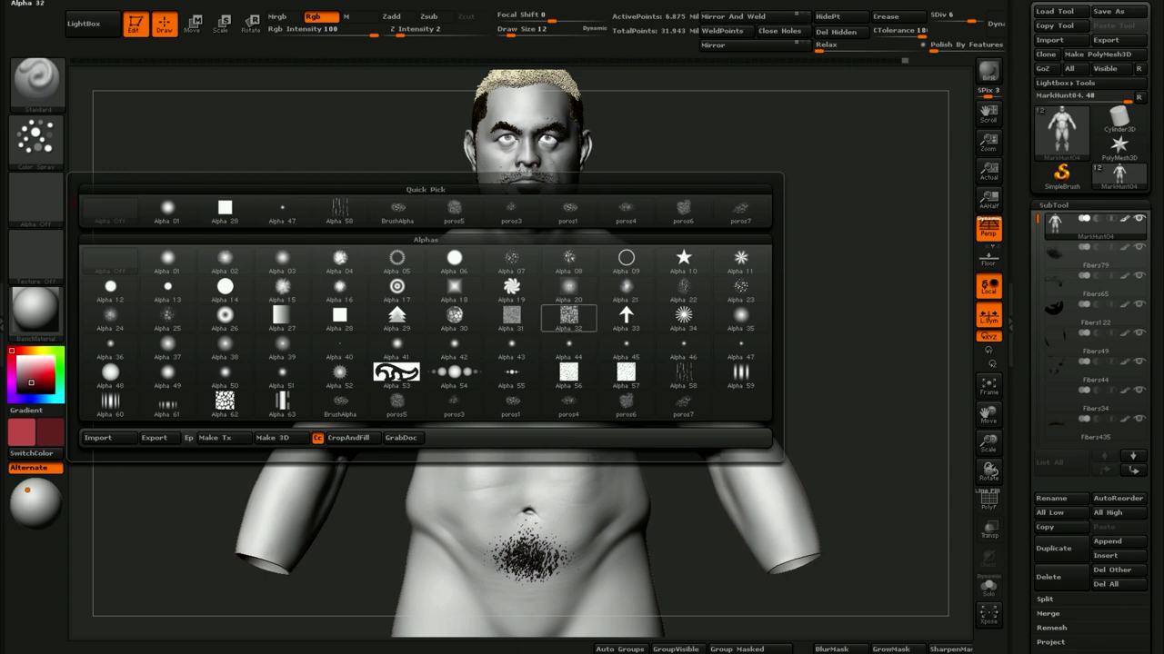
left_click(683, 288)
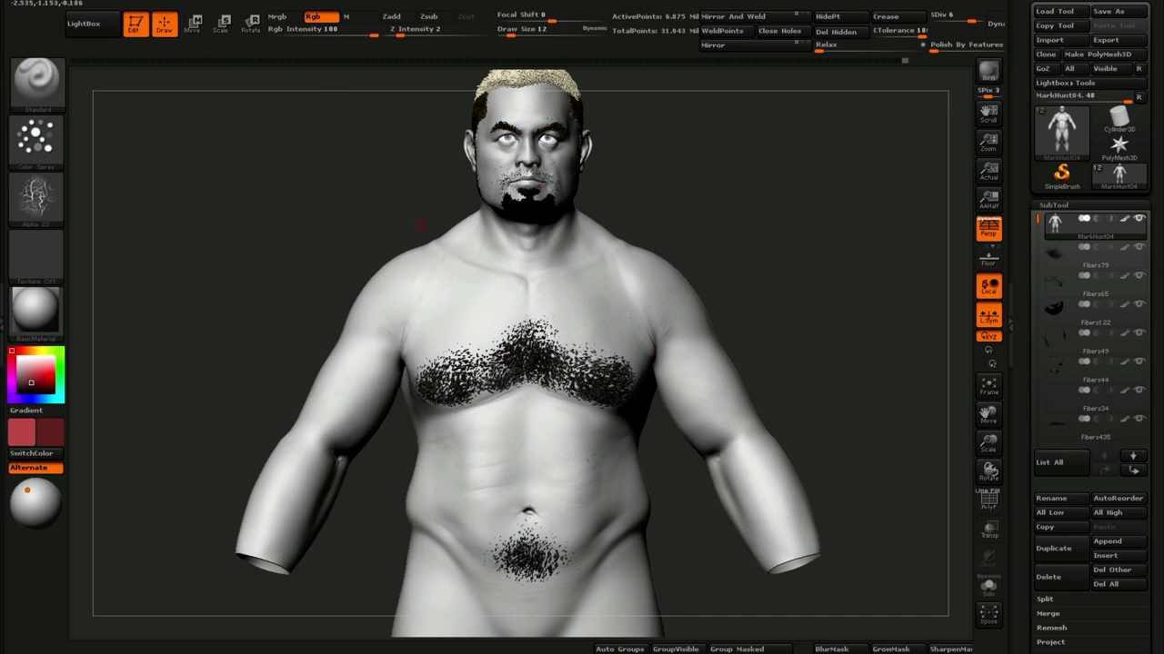
key("space")
mouse_move(455, 290)
left_mouse_down()
mouse_move(500, 291)
mouse_move(482, 268)
mouse_move(509, 291)
mouse_move(509, 314)
mouse_move(468, 300)
mouse_move(537, 278)
left_mouse_up()
key("space")
mouse_move(464, 241)
left_mouse_down()
mouse_move(478, 264)
mouse_move(391, 300)
mouse_move(345, 400)
mouse_move(282, 491)
mouse_move(271, 545)
mouse_move(263, 509)
mouse_move(305, 427)
mouse_move(332, 491)
mouse_move(404, 341)
mouse_move(472, 363)
mouse_move(428, 300)
mouse_move(491, 236)
mouse_move(518, 241)
mouse_move(528, 114)
mouse_move(546, 104)
mouse_move(482, 132)
mouse_move(546, 100)
mouse_move(527, 100)
mouse_move(565, 145)
mouse_move(489, 137)
mouse_move(559, 159)
mouse_move(491, 168)
mouse_move(550, 182)
mouse_move(496, 186)
mouse_move(518, 191)
left_mouse_up()
left_click(34, 196)
Using Alpha 01 and the Spray stroke, darken the shoulders, neck and chest
left_click(104, 279)
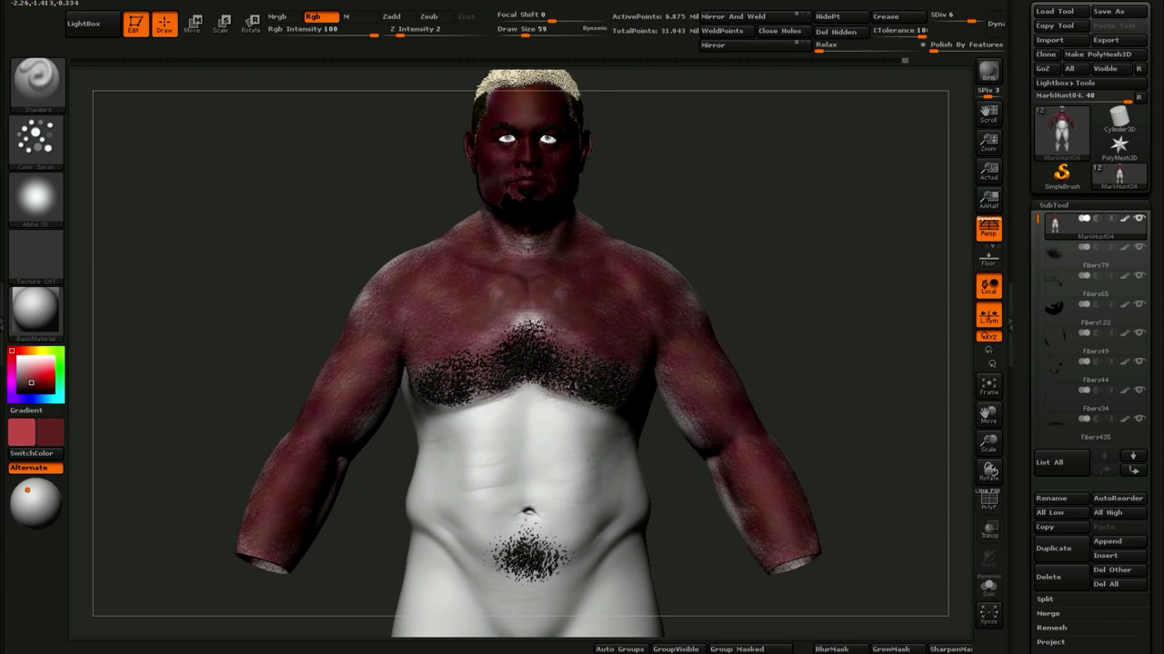
mouse_move(496, 214)
left_mouse_down()
mouse_move(382, 281)
mouse_move(355, 355)
mouse_move(273, 472)
left_mouse_up()
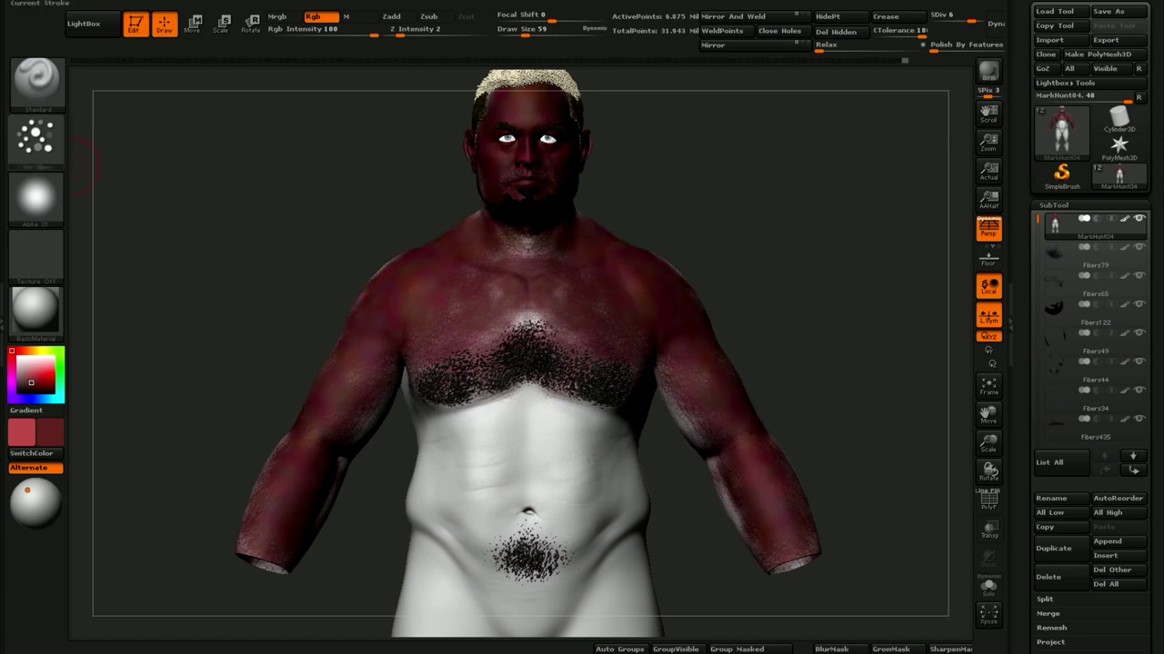
left_click(34, 136)
left_click(340, 154)
left_click_drag(482, 268, 546, 223)
mouse_move(409, 291)
left_mouse_down()
mouse_move(328, 382)
mouse_move(289, 464)
left_mouse_up()
mouse_move(427, 328)
left_mouse_down()
mouse_move(496, 309)
mouse_move(427, 436)
left_mouse_up()
Paint the belly, flanks, inner arms and throat dark red
left_click(34, 254)
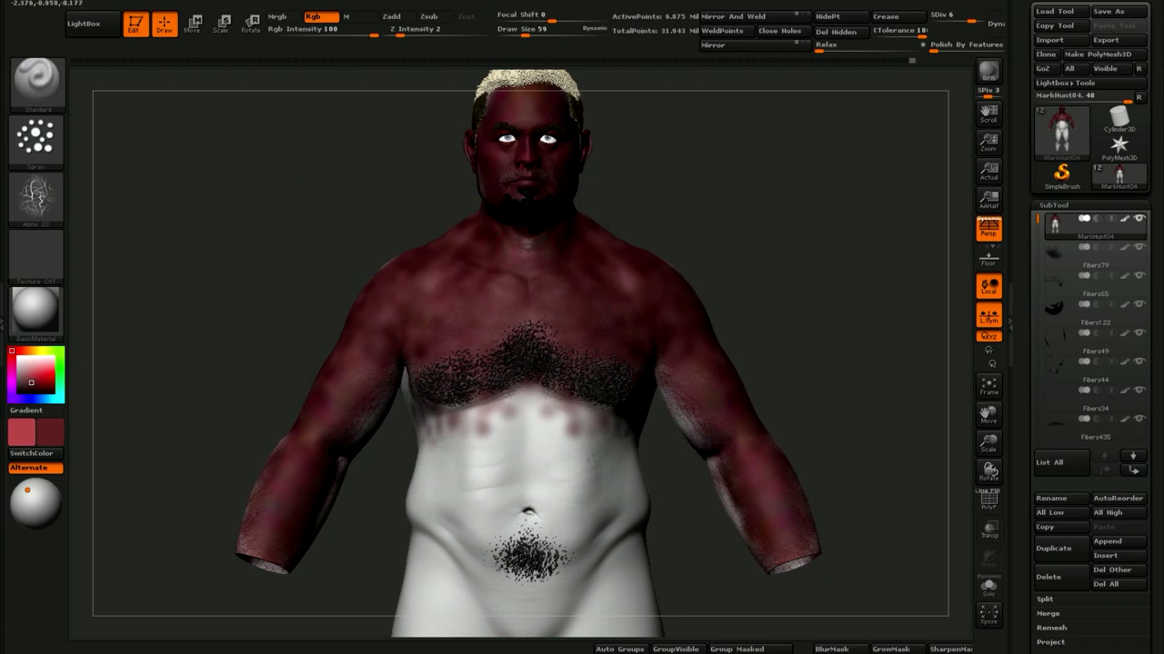
mouse_move(509, 391)
left_mouse_down()
mouse_move(527, 445)
mouse_move(527, 573)
left_mouse_up()
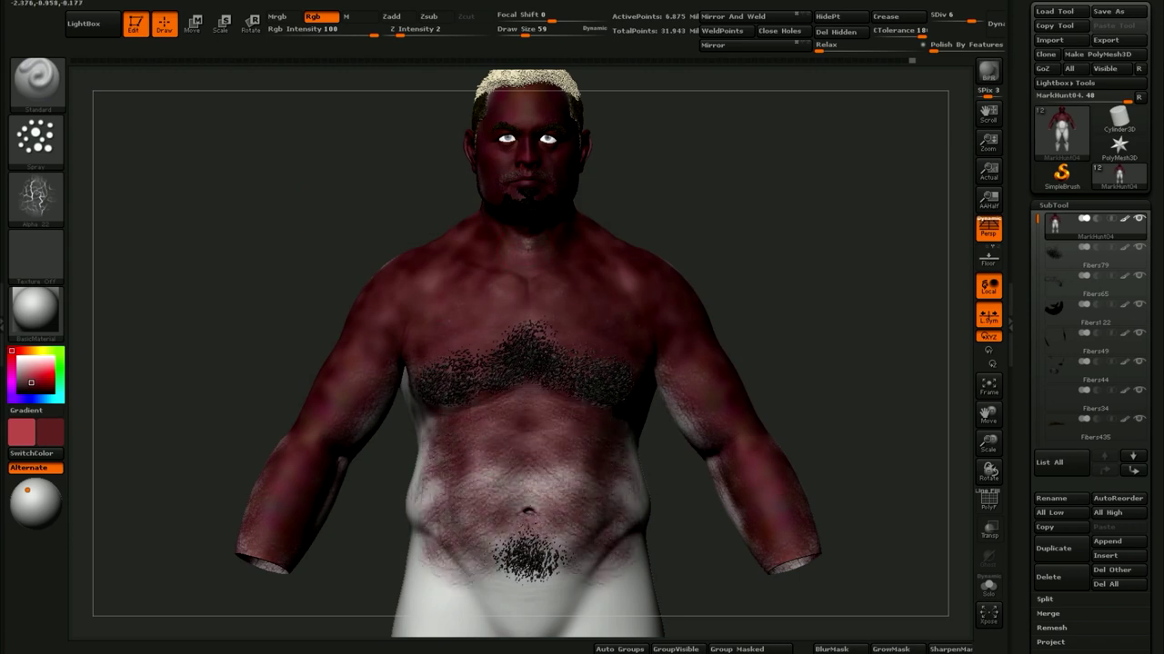
left_click_drag(428, 581, 627, 454)
left_click_drag(473, 554, 582, 445)
left_click_drag(545, 491, 427, 482)
mouse_move(423, 545)
left_mouse_down()
mouse_move(636, 473)
mouse_move(414, 373)
mouse_move(407, 422)
left_mouse_up()
left_click_drag(659, 373, 691, 435)
left_click_drag(364, 418, 373, 437)
mouse_move(663, 386)
left_mouse_down()
mouse_move(714, 446)
mouse_move(690, 441)
left_mouse_up()
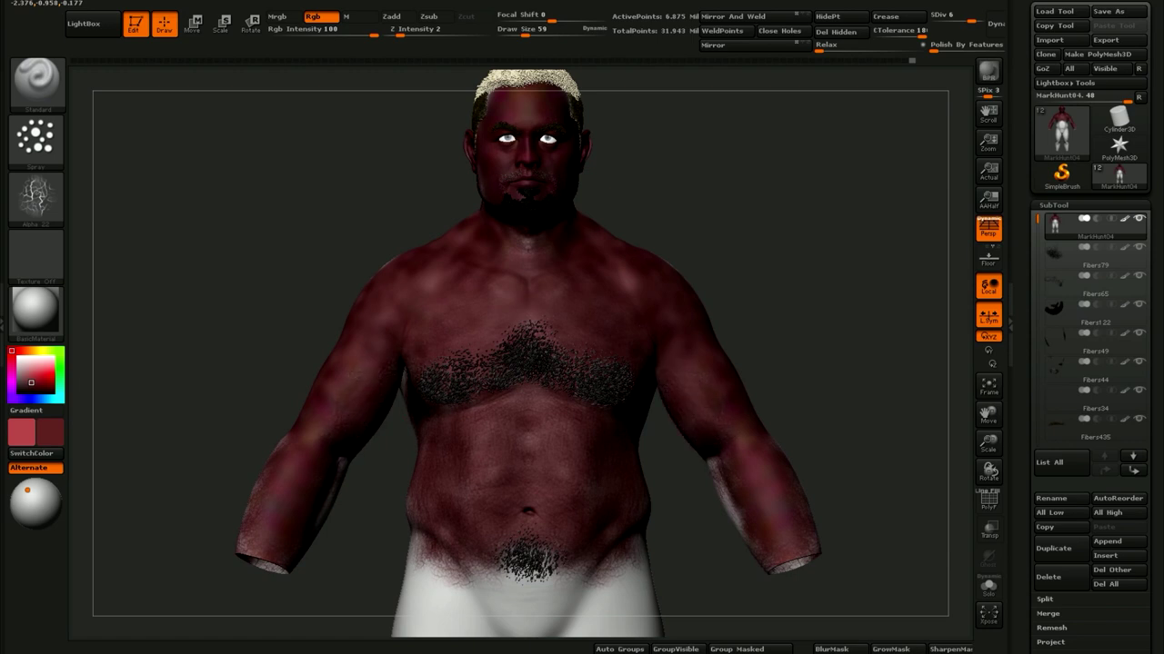
left_click_drag(425, 258, 430, 272)
left_click_drag(528, 287, 528, 238)
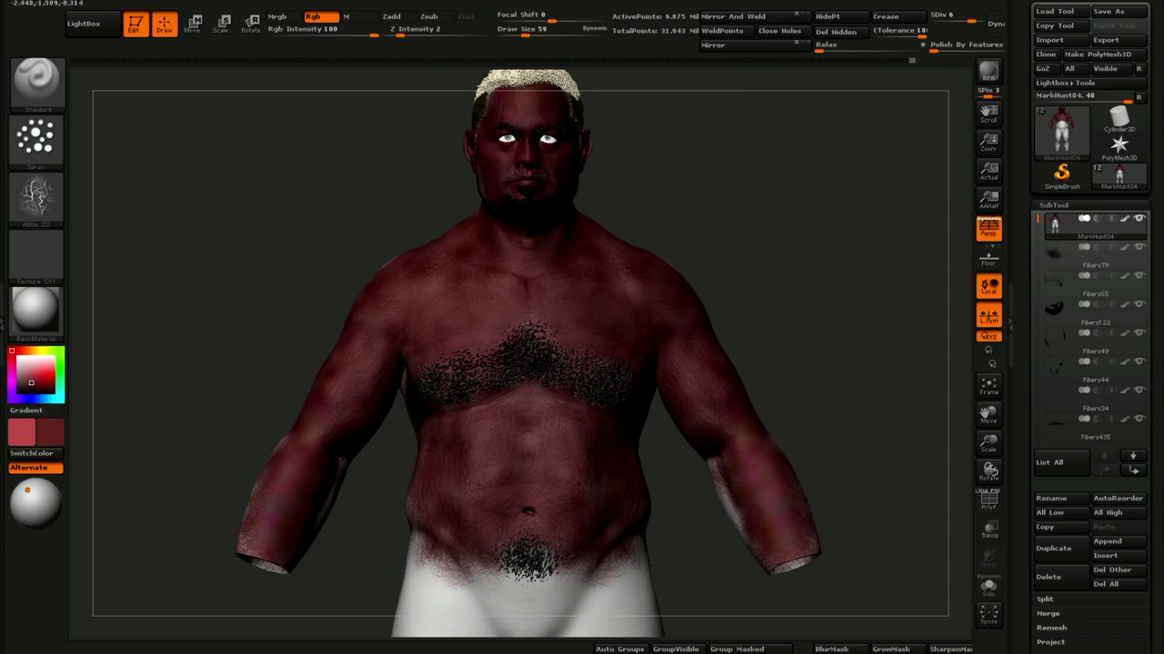
left_click_drag(391, 181, 617, 90)
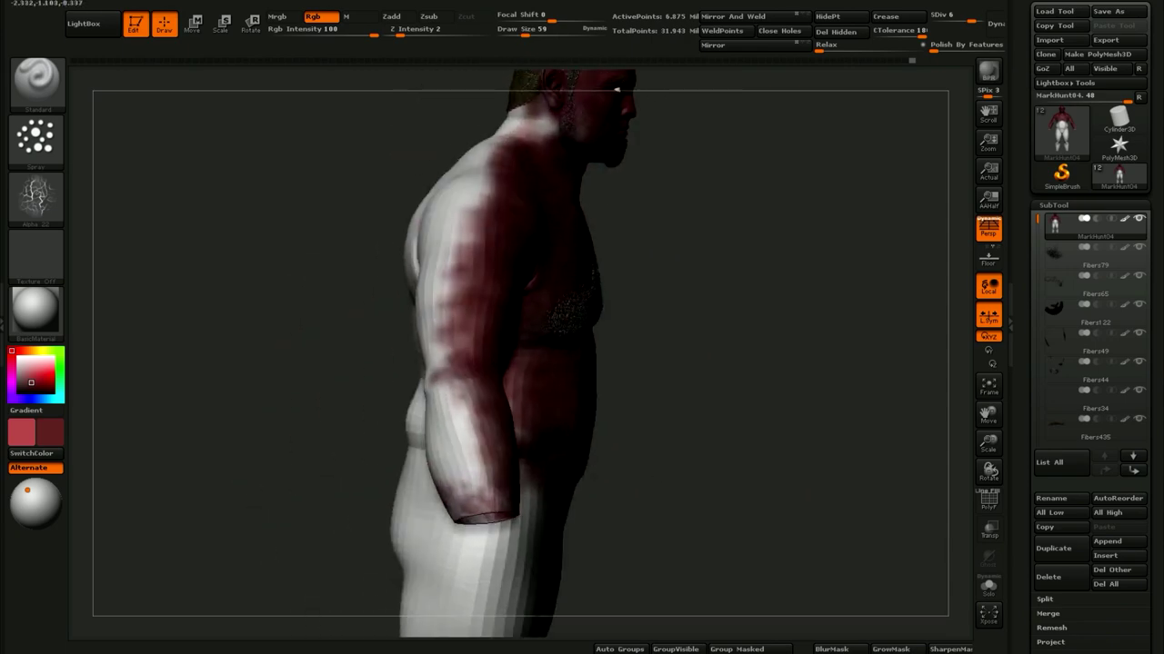
With Color Spray at Draw Size 126, paint the back, buttocks, thighs and upper arms red
left_click_drag(706, 160, 584, 173)
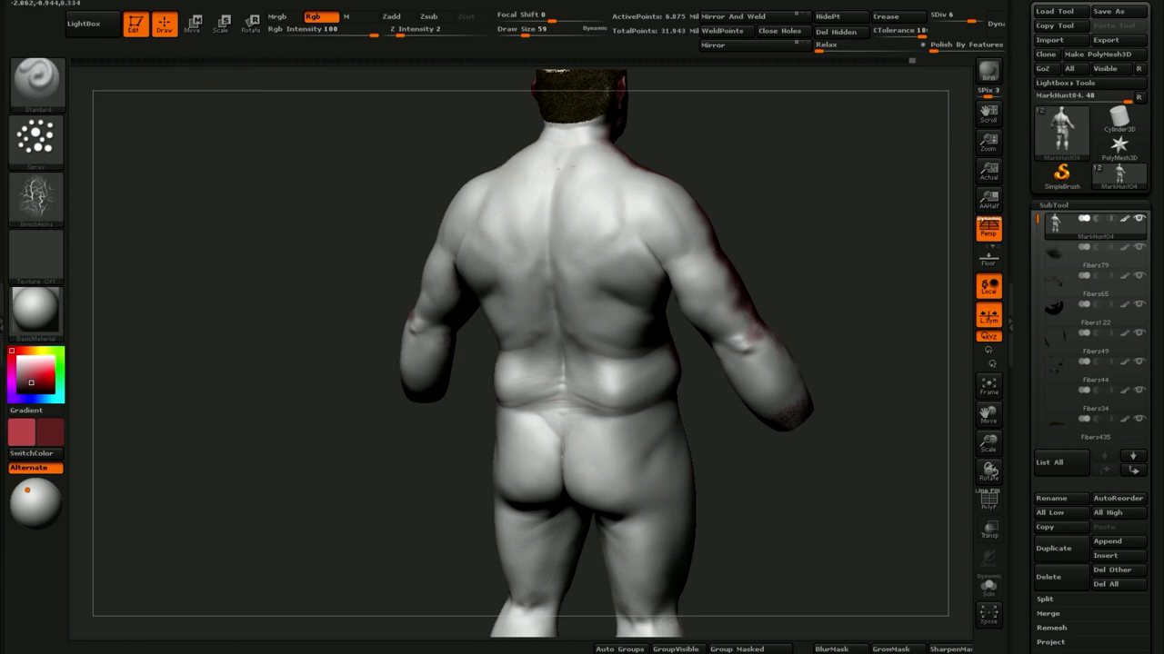
mouse_move(547, 193)
left_mouse_down()
mouse_move(565, 138)
mouse_move(600, 128)
left_mouse_up()
left_click(35, 138)
left_click(281, 153)
mouse_move(618, 182)
left_mouse_down()
mouse_move(663, 209)
mouse_move(636, 232)
mouse_move(673, 221)
left_mouse_up()
key("space")
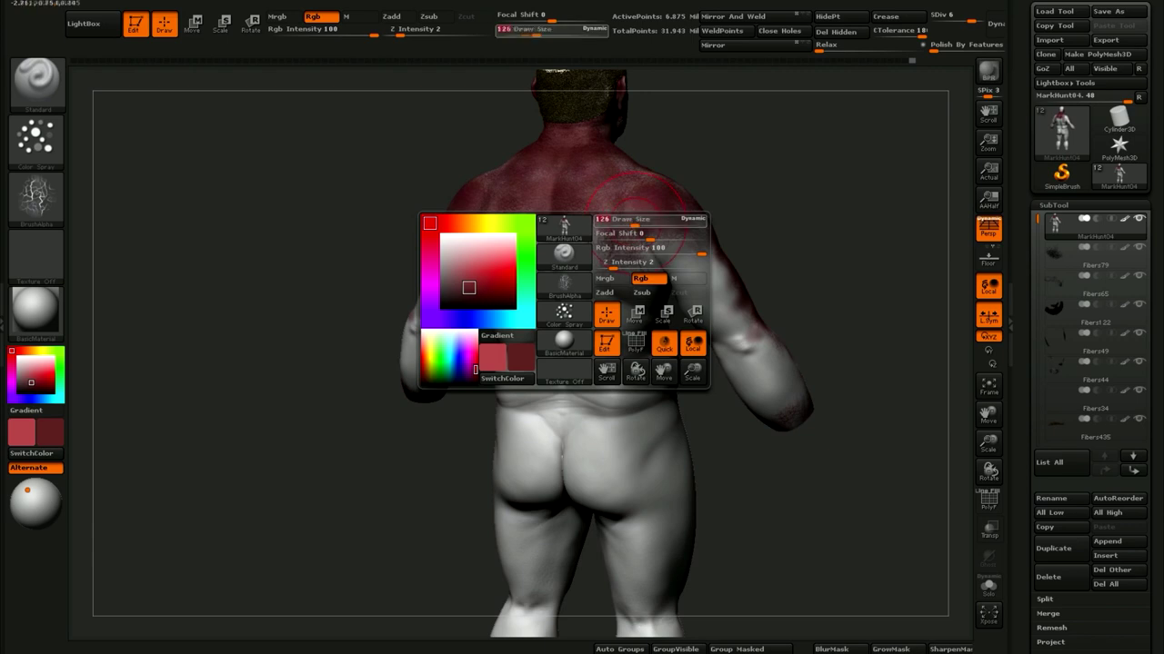
left_click_drag(473, 254, 627, 273)
mouse_move(558, 261)
left_mouse_down()
mouse_move(591, 500)
mouse_move(673, 300)
mouse_move(746, 391)
mouse_move(663, 236)
mouse_move(555, 172)
left_mouse_up()
mouse_move(651, 307)
left_mouse_down()
mouse_move(624, 320)
mouse_move(637, 373)
mouse_move(709, 259)
mouse_move(772, 400)
mouse_move(755, 359)
left_mouse_up()
mouse_move(622, 165)
left_mouse_down()
mouse_move(648, 174)
mouse_move(613, 248)
left_mouse_up()
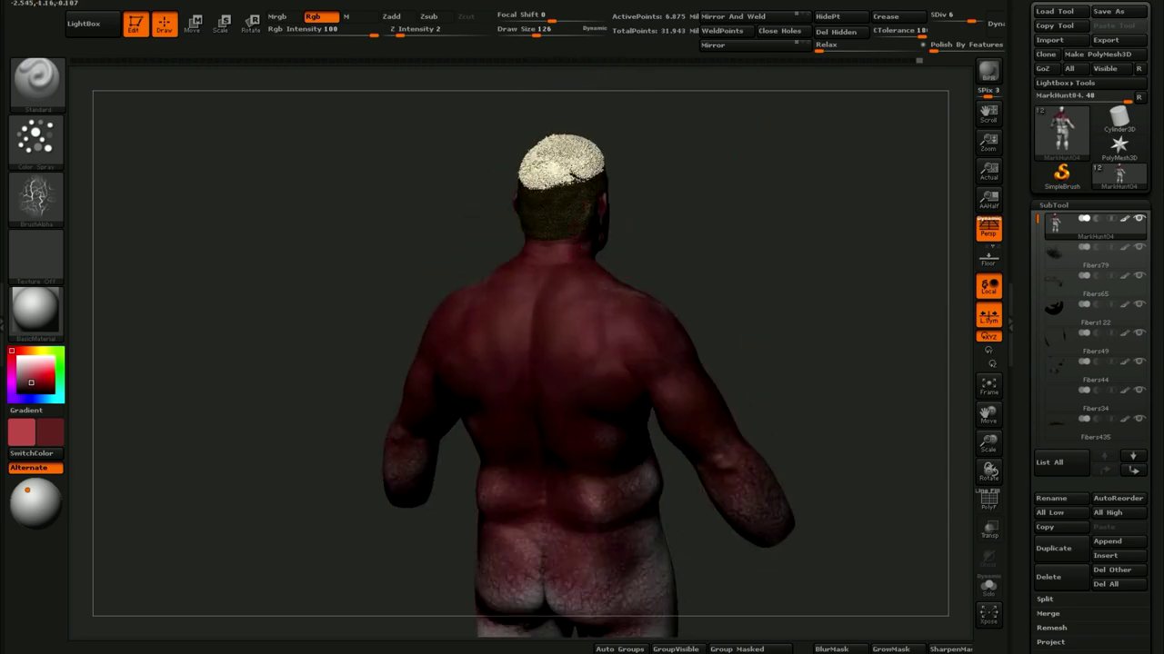
At Draw Size 53, darken the shoulder, then the hips, upper thighs and groin
left_click_drag(273, 363, 382, 364)
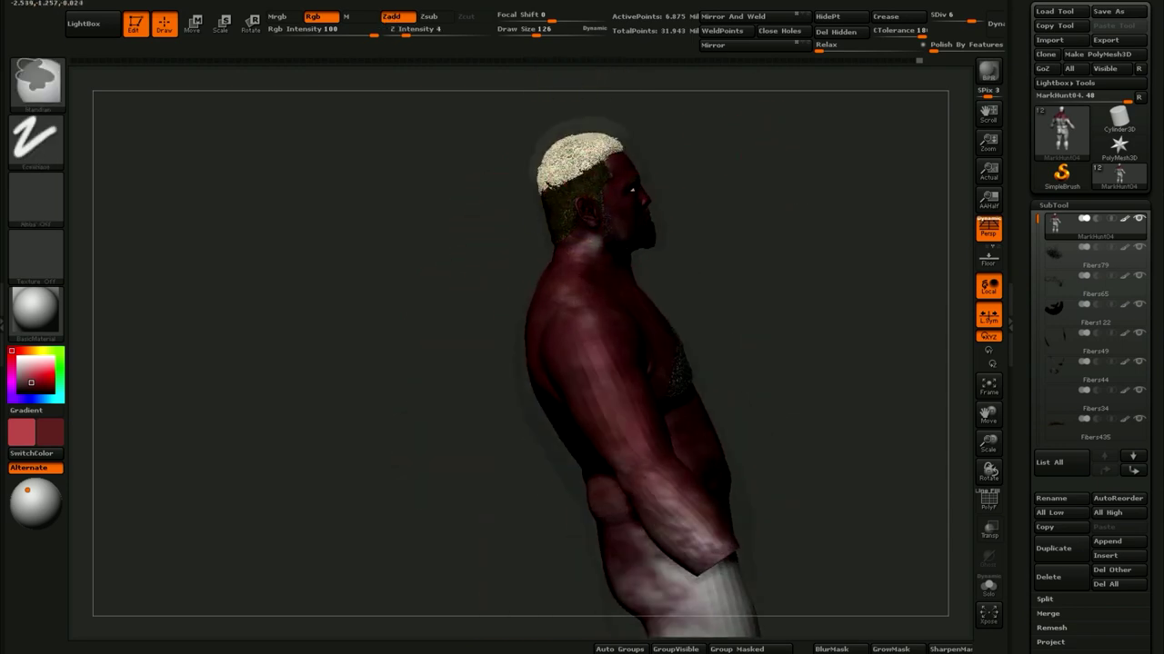
right_click_drag(590, 345, 597, 258, "ctrl")
key("space")
left_click_drag(597, 258, 582, 259)
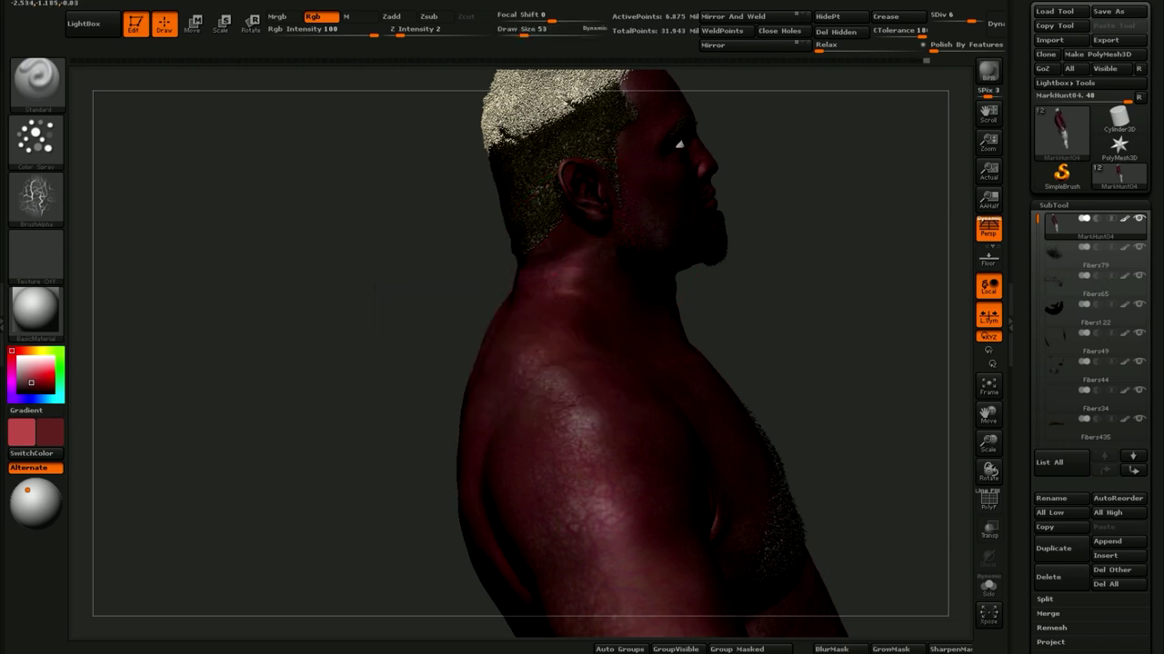
mouse_move(535, 365)
left_mouse_down()
mouse_move(586, 432)
mouse_move(592, 514)
left_mouse_up()
key("ctrl")
left_click_drag(863, 364, 691, 363)
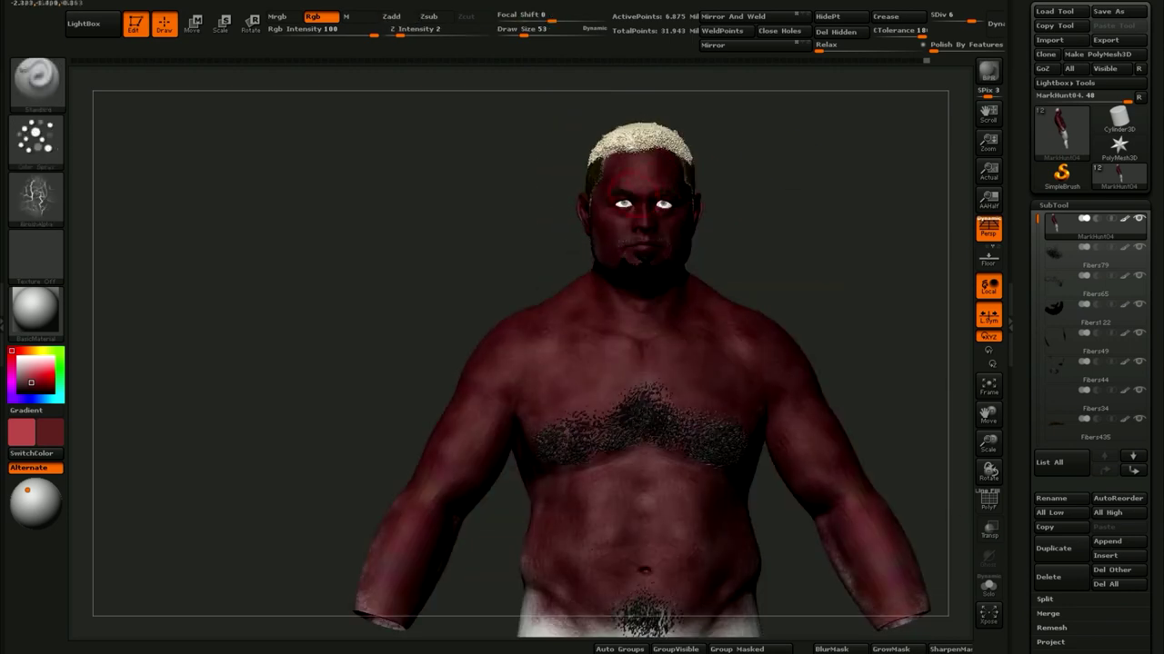
mouse_move(818, 545)
left_mouse_down("alt")
mouse_move(728, 346)
mouse_move(726, 382)
left_mouse_up("alt")
mouse_move(485, 386)
left_mouse_down()
mouse_move(459, 477)
mouse_move(482, 528)
mouse_move(509, 500)
left_mouse_up()
mouse_move(509, 454)
left_mouse_down()
mouse_move(591, 491)
mouse_move(627, 545)
left_mouse_up()
At Draw Size 97, cover pale patches on the hip, buttocks, forearms and lower back
left_click_drag(864, 364, 727, 364)
left_click_drag(368, 400, 382, 459)
left_click_drag(727, 364, 591, 363)
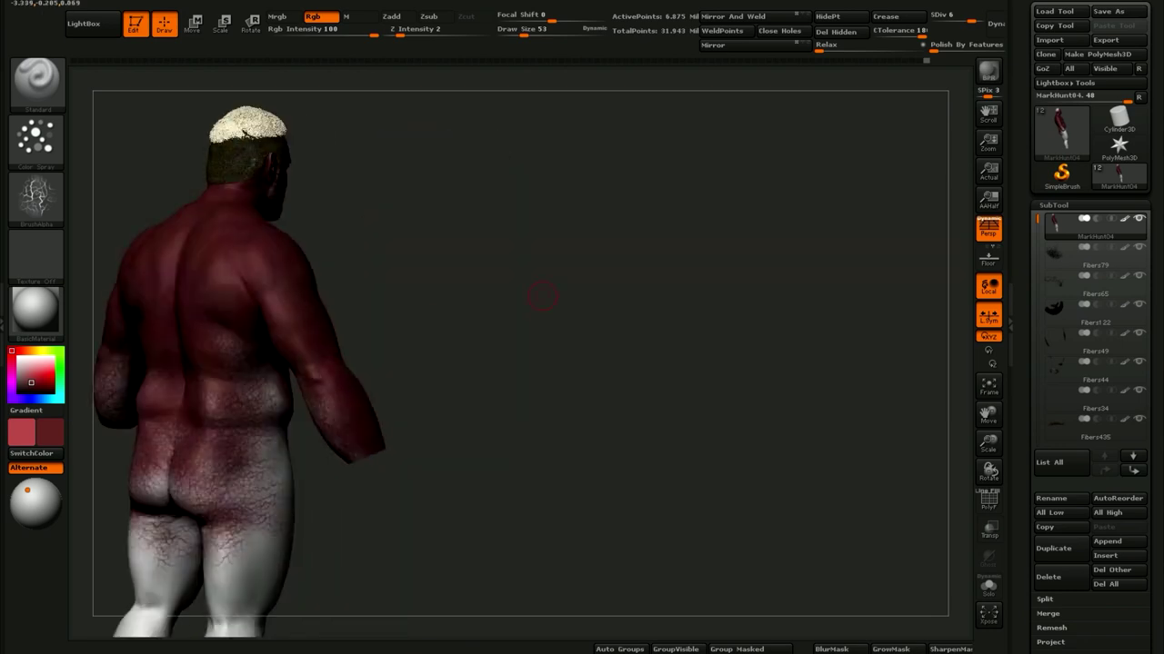
left_click_drag(542, 297, 678, 124, "alt")
mouse_move(364, 263)
left_mouse_down()
mouse_move(400, 263)
mouse_move(300, 436)
mouse_move(354, 528)
mouse_move(263, 509)
mouse_move(359, 536)
mouse_move(355, 436)
mouse_move(291, 363)
mouse_move(303, 398)
left_mouse_up()
mouse_move(272, 313)
left_mouse_down()
mouse_move(341, 264)
mouse_move(327, 317)
left_mouse_up()
left_click_drag(238, 240, 244, 192)
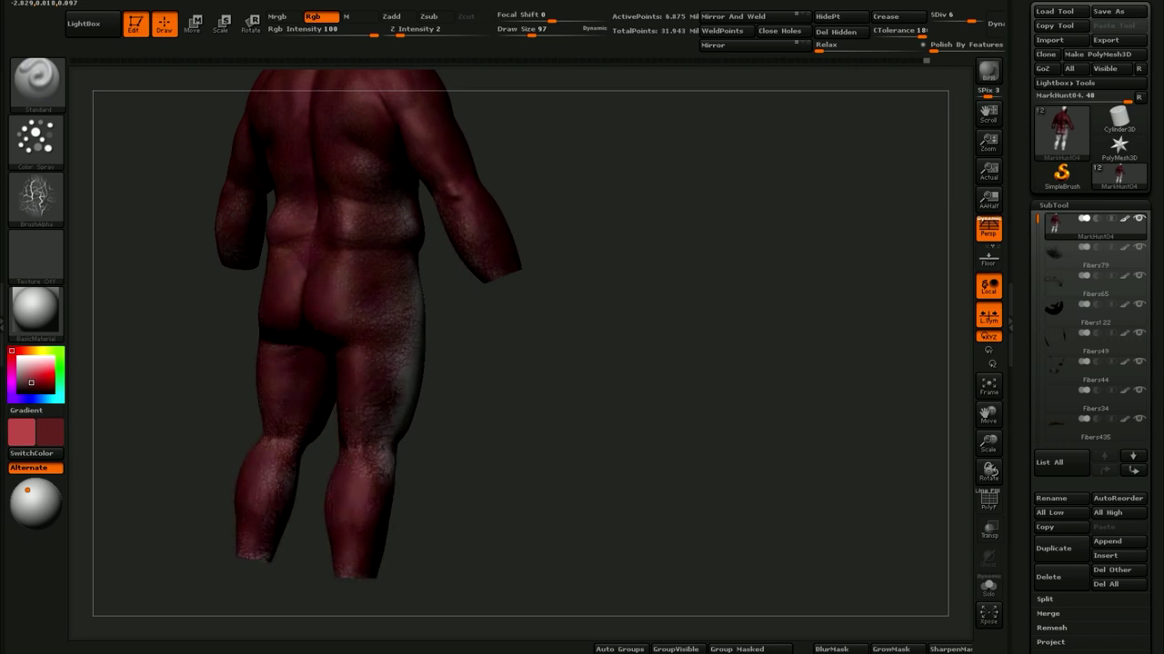
mouse_move(348, 224)
left_mouse_down()
mouse_move(381, 215)
mouse_move(408, 262)
mouse_move(409, 377)
mouse_move(382, 477)
left_mouse_up()
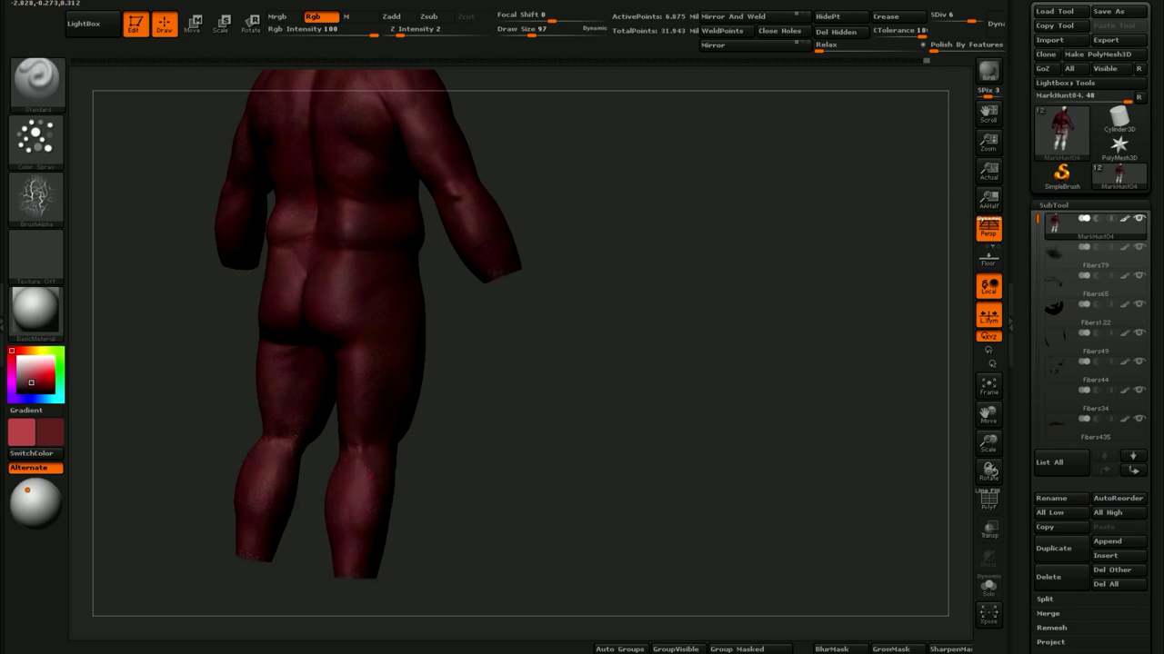
Paint the upper thighs, groin, knees and shins dark red from the front
left_click_drag(573, 196, 800, 205)
mouse_move(368, 264)
left_mouse_down()
mouse_move(377, 318)
mouse_move(427, 336)
mouse_move(390, 382)
mouse_move(382, 432)
mouse_move(422, 350)
left_mouse_up()
left_click_drag(386, 426, 372, 538)
mouse_move(368, 495)
left_mouse_down()
mouse_move(363, 556)
mouse_move(362, 505)
left_mouse_up()
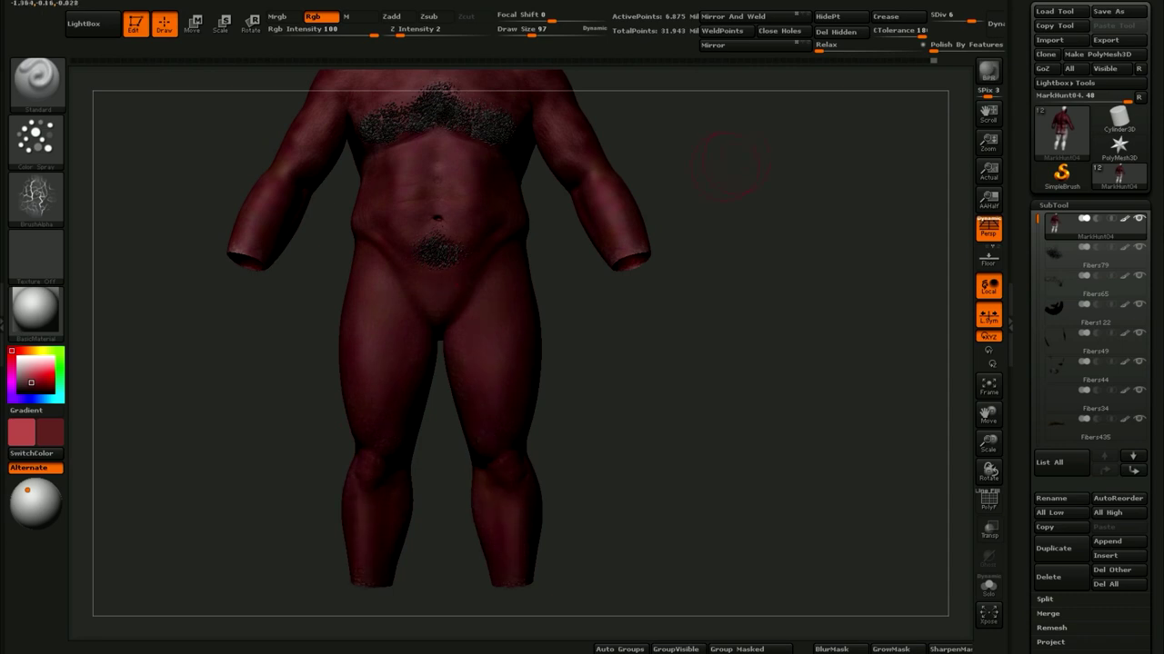
Pan and orbit around the head and torso to review the finished paint
left_click_drag(727, 163, 743, 273, "alt")
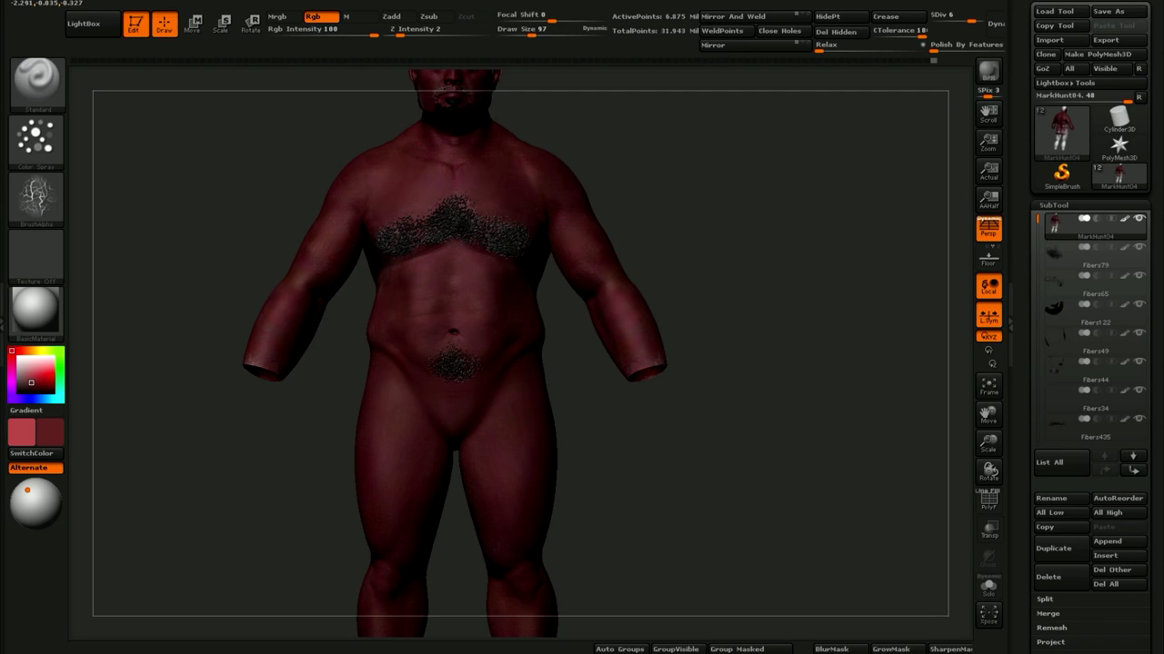
left_click_drag(746, 212, 648, 323, "alt")
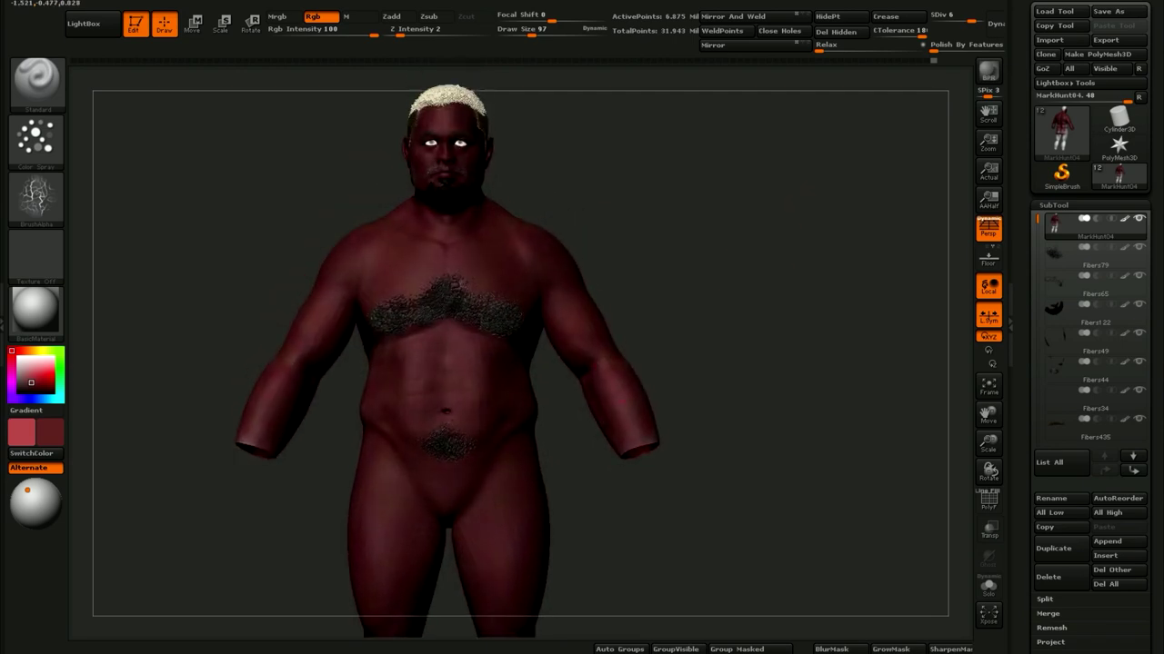
mouse_move(809, 327)
left_mouse_down()
mouse_move(818, 364)
mouse_move(763, 418)
left_mouse_up()
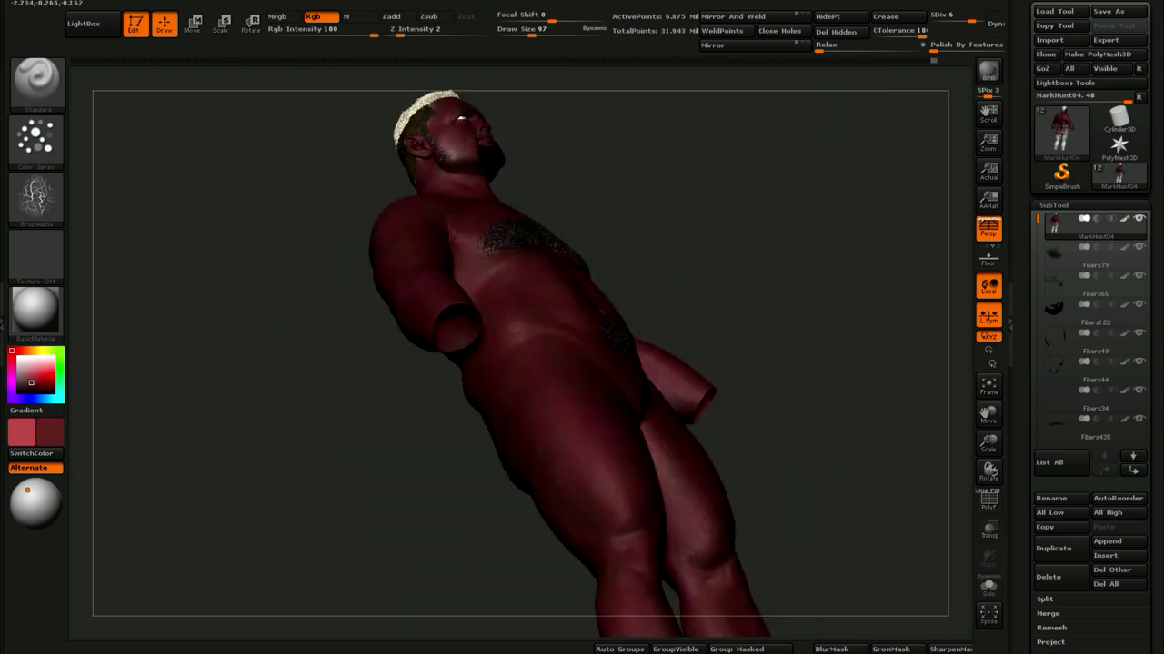
left_click_drag(764, 418, 745, 436)
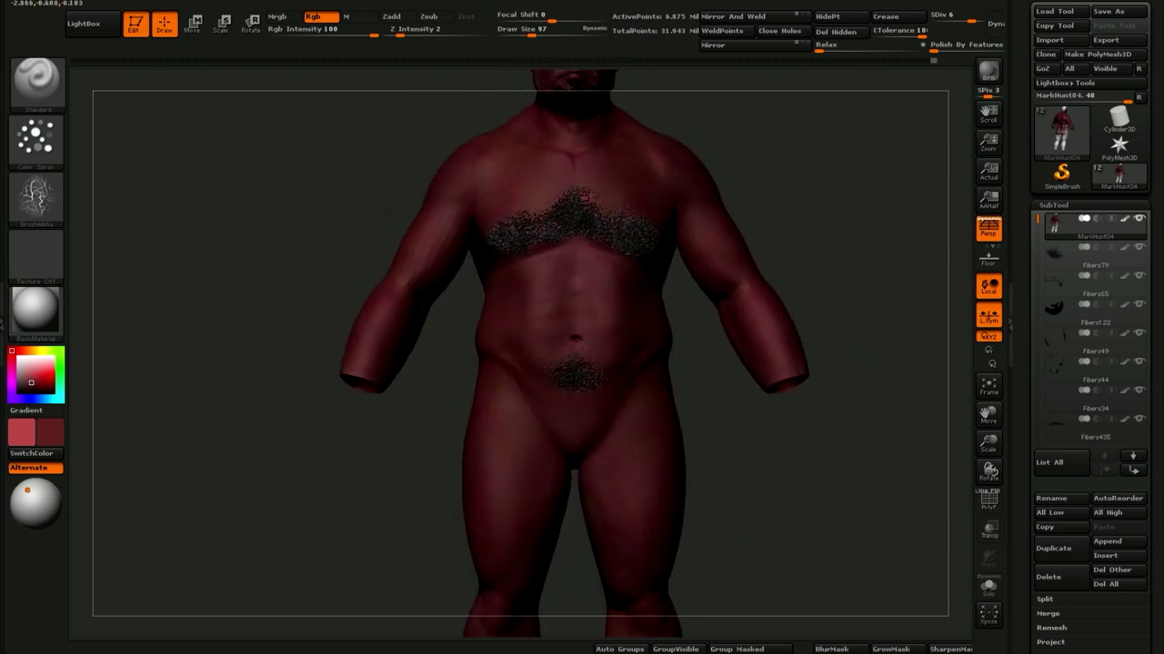
left_click_drag(654, 100, 623, 214, "alt")
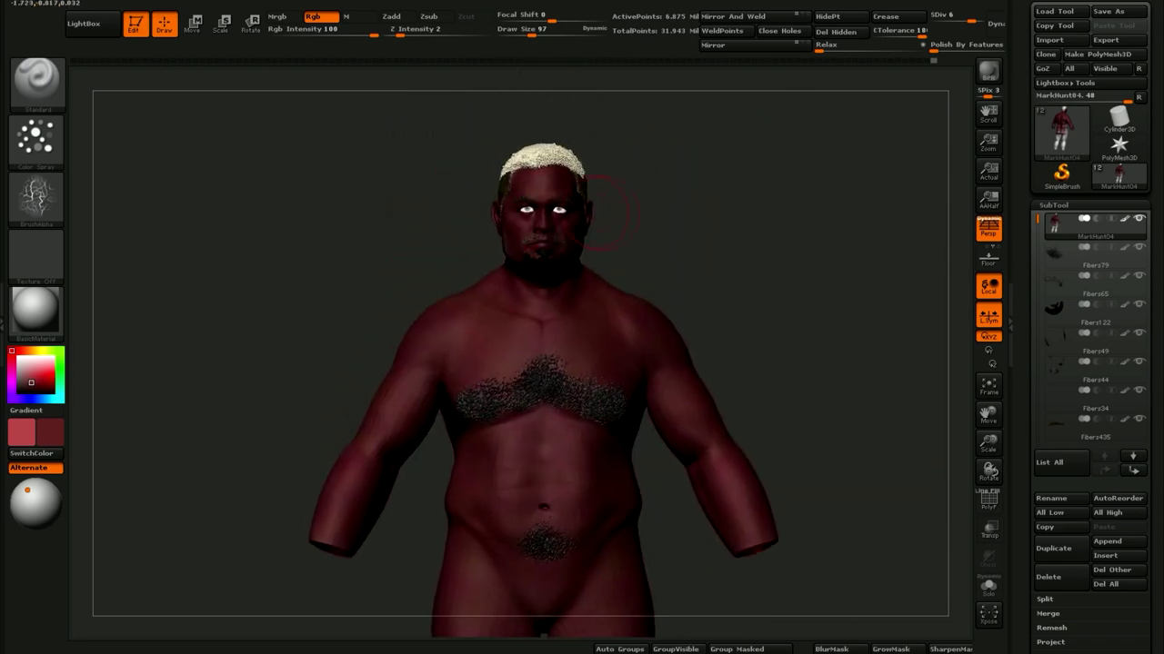
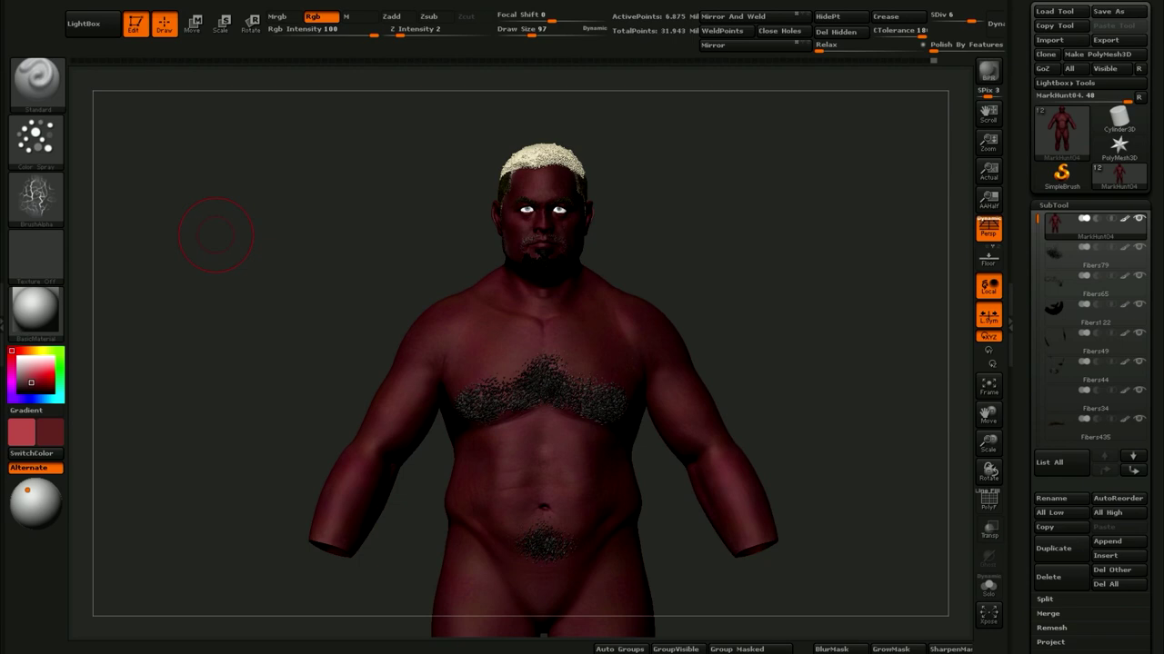
Hide the blond top-hair and dark side-hair Fibers subtools to bare the scalp
mouse_move(215, 235)
left_mouse_down()
mouse_move(300, 232)
mouse_move(286, 226)
left_mouse_up()
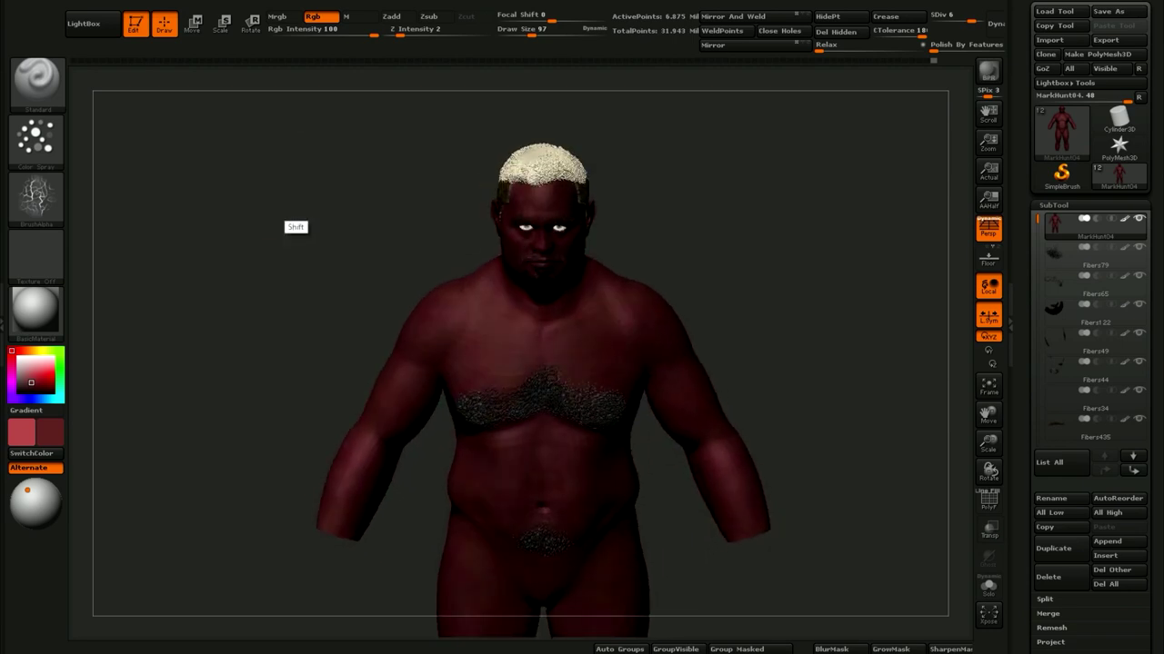
mouse_move(753, 161)
left_mouse_down()
mouse_move(818, 165)
mouse_move(696, 143)
left_mouse_up()
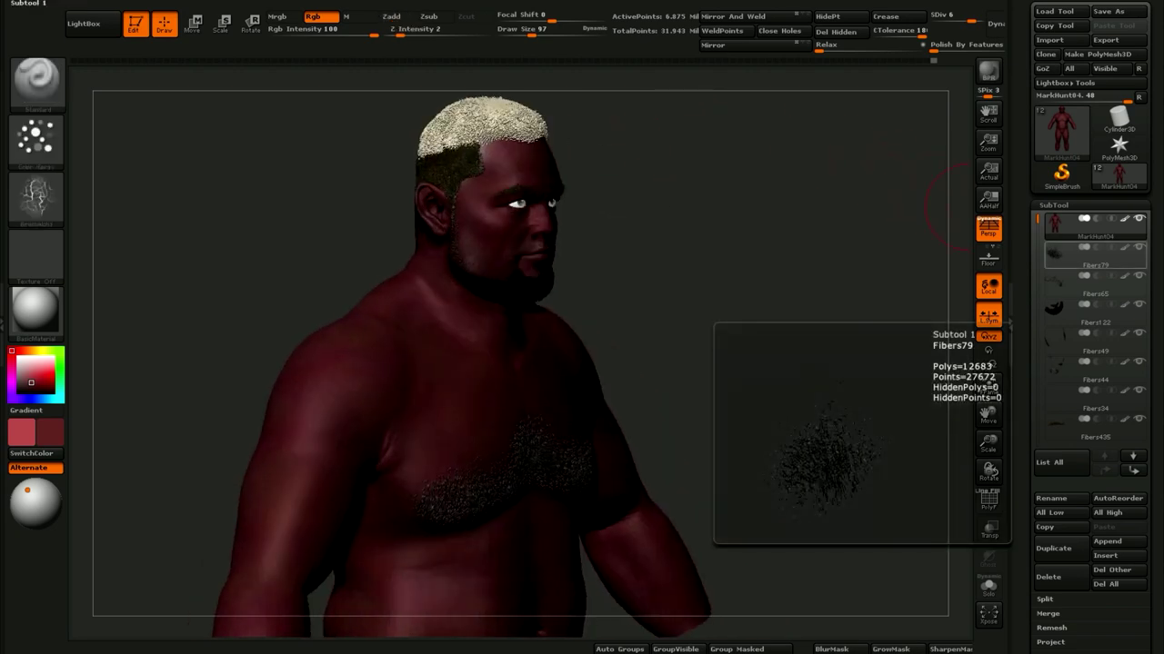
mouse_move(1094, 400)
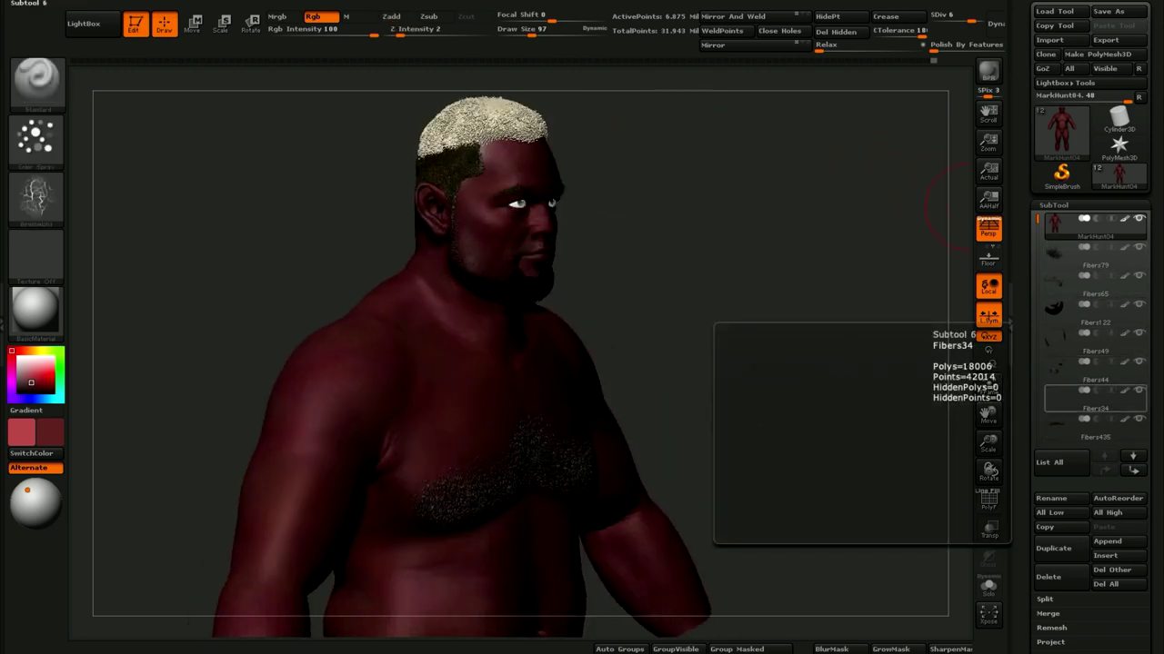
scroll(1037, 433, "down", 1)
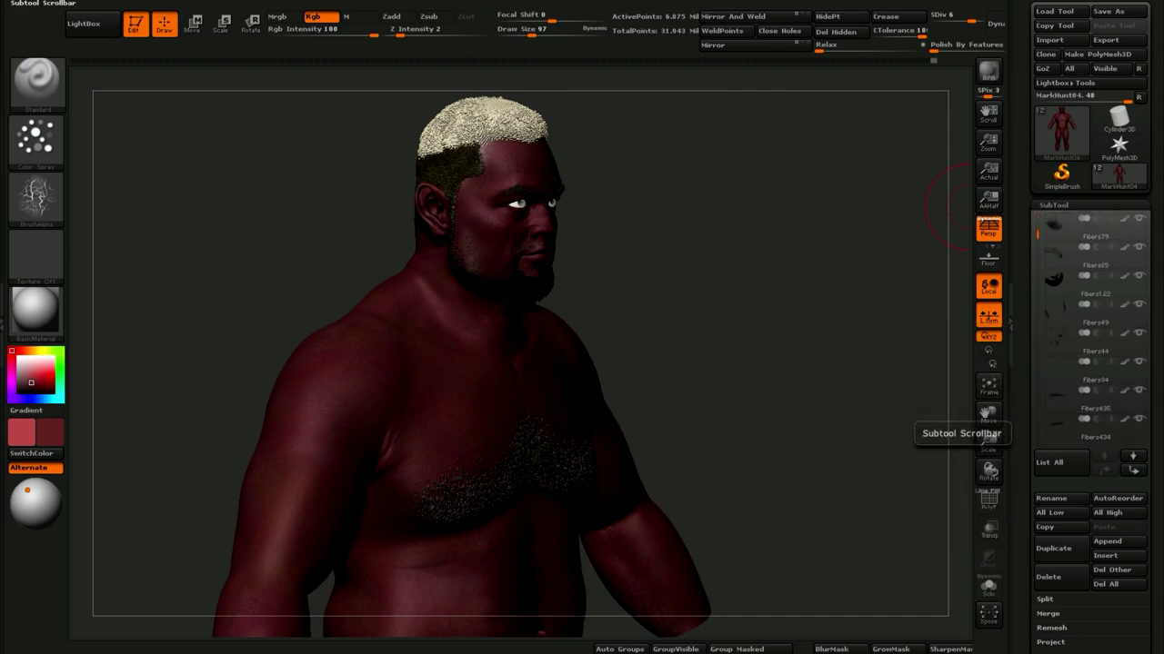
scroll(1037, 427, "down", 1)
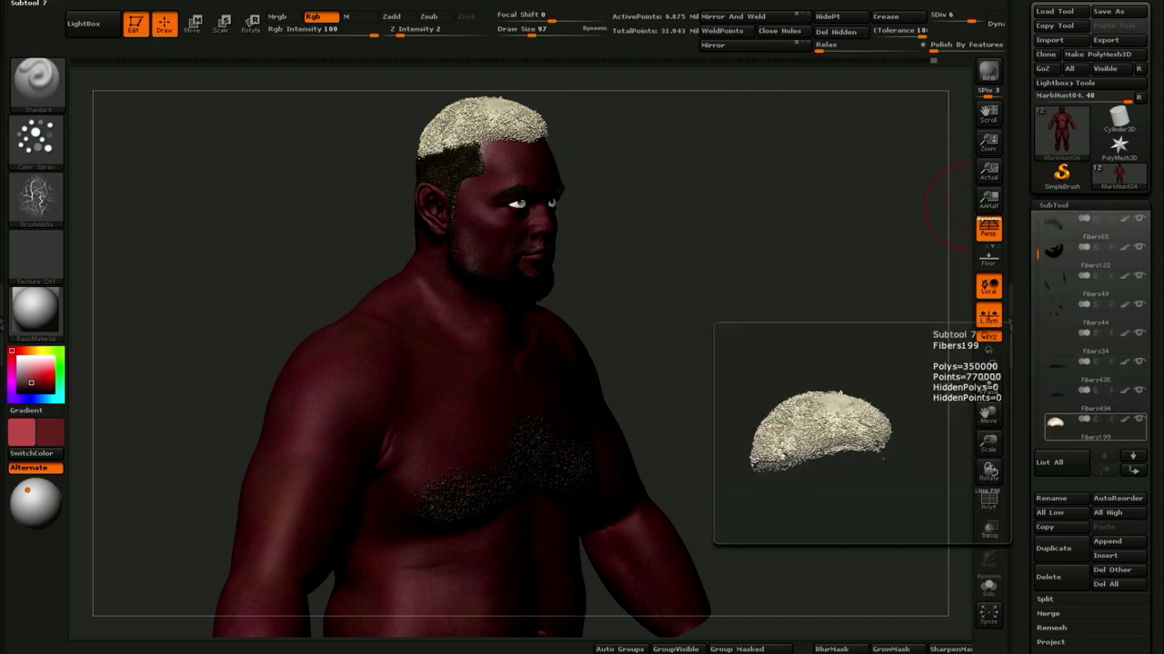
left_click(1139, 419)
mouse_move(873, 236)
left_mouse_down()
mouse_move(762, 232)
mouse_move(909, 246)
left_mouse_up()
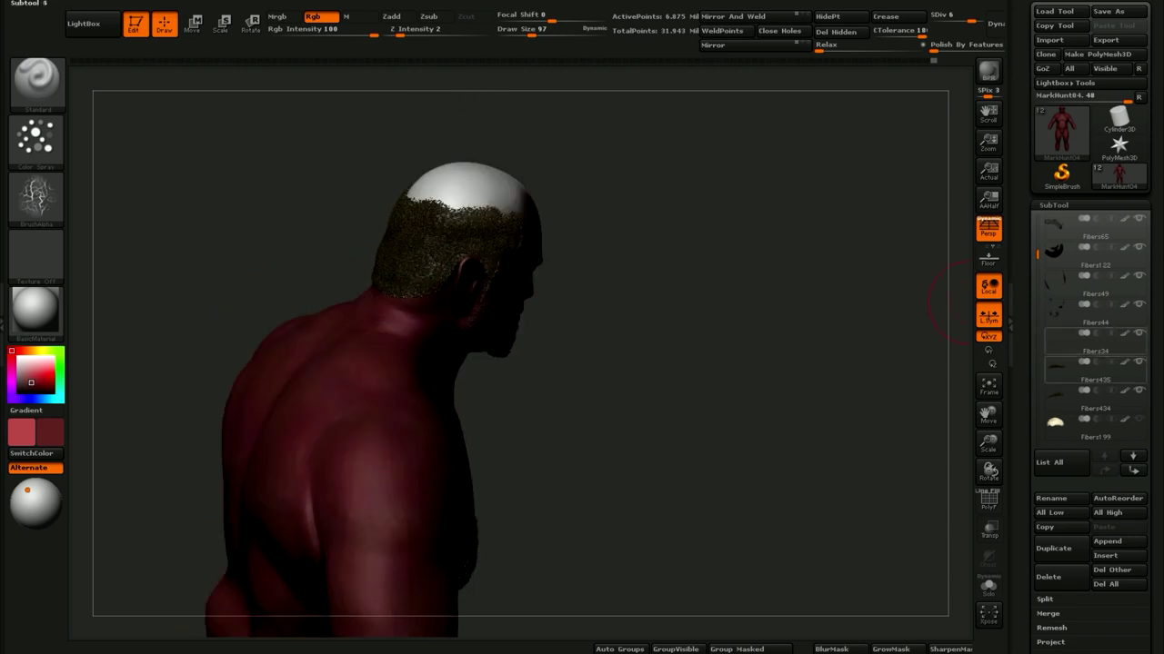
scroll(1037, 270, "down", 1)
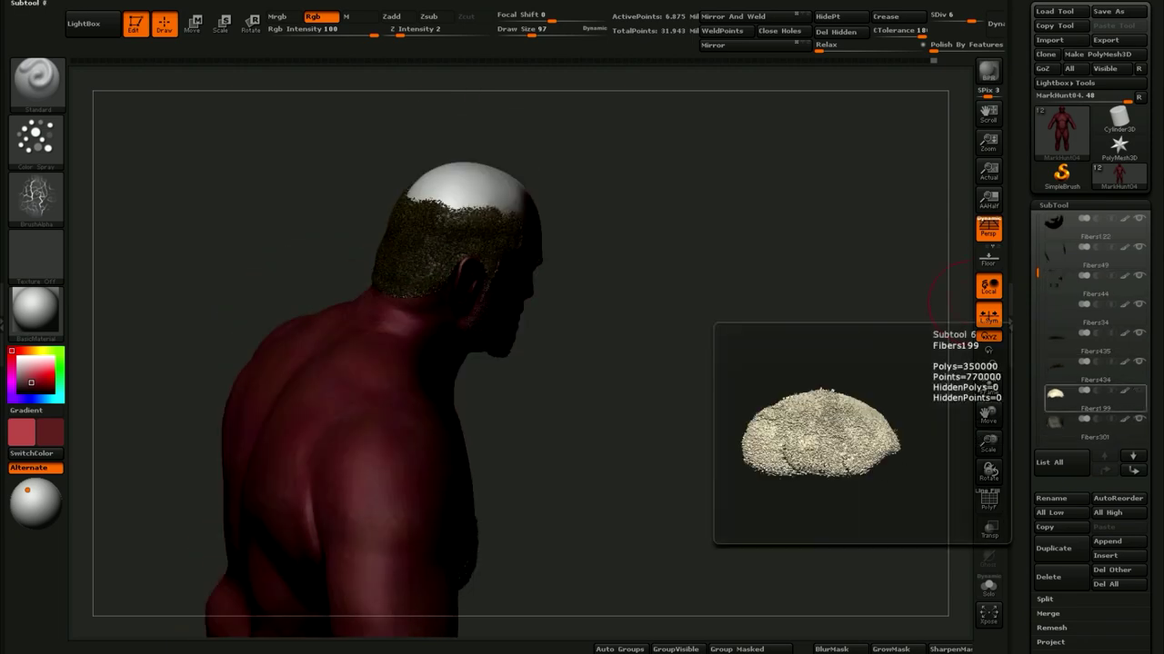
left_click(1139, 419)
Hide the chin-beard and chest-hair Fibers subtools
mouse_move(467, 203)
left_mouse_down()
mouse_move(436, 214)
mouse_move(464, 208)
mouse_move(400, 272)
mouse_move(415, 281)
left_mouse_up()
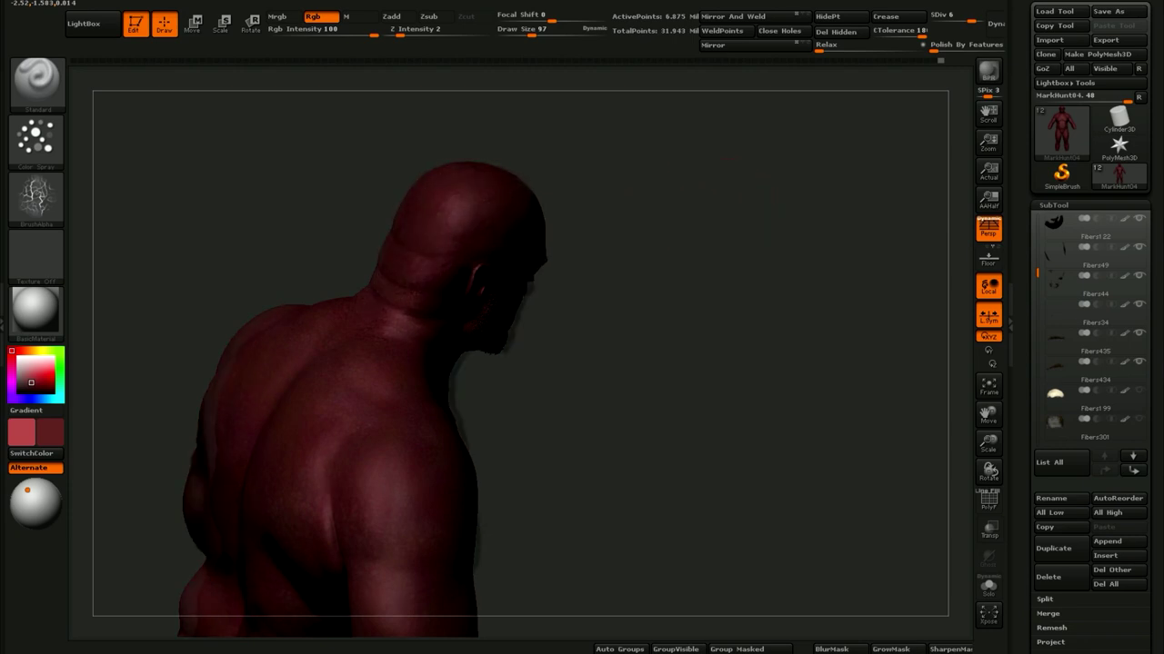
left_click_drag(691, 278, 570, 278)
left_click_drag(693, 211, 636, 211)
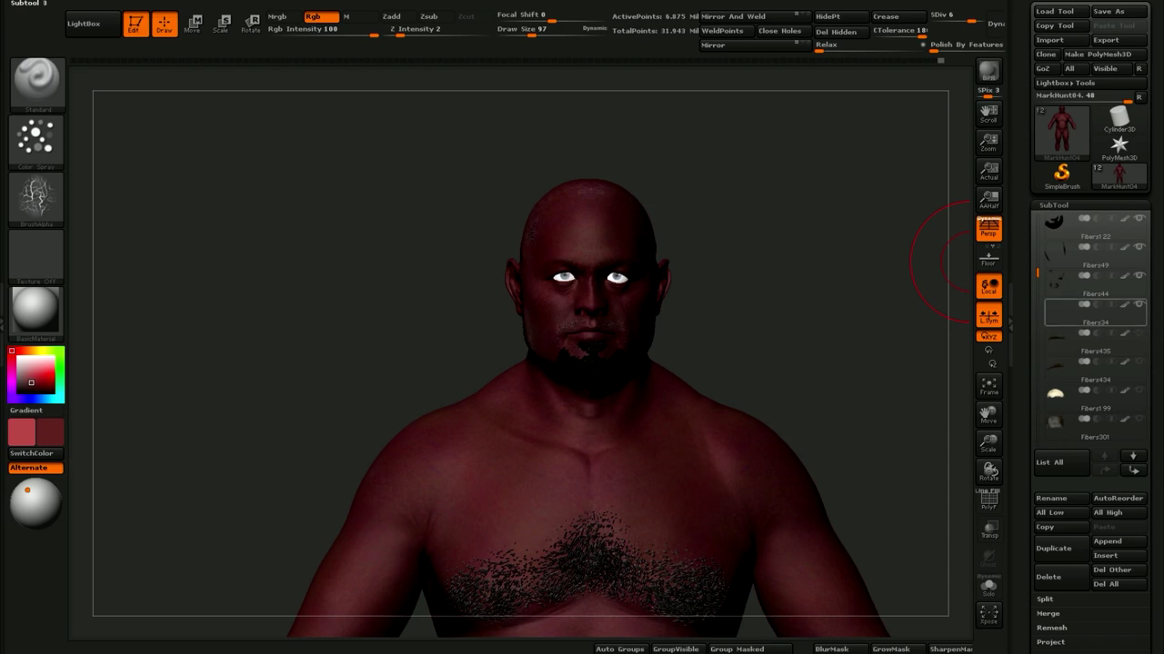
left_click(1139, 218)
left_click_drag(1037, 259, 1037, 221)
left_click(1139, 218)
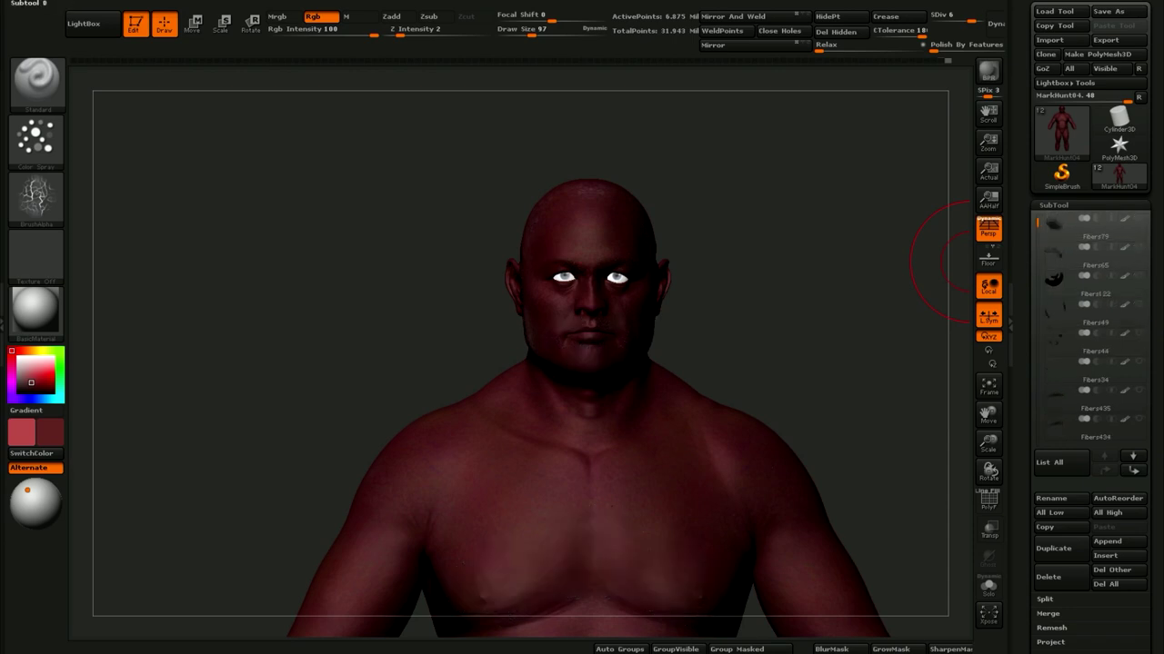
Reduce the brush Draw Size to 30 with the head facing right
left_click_drag(836, 190, 900, 196)
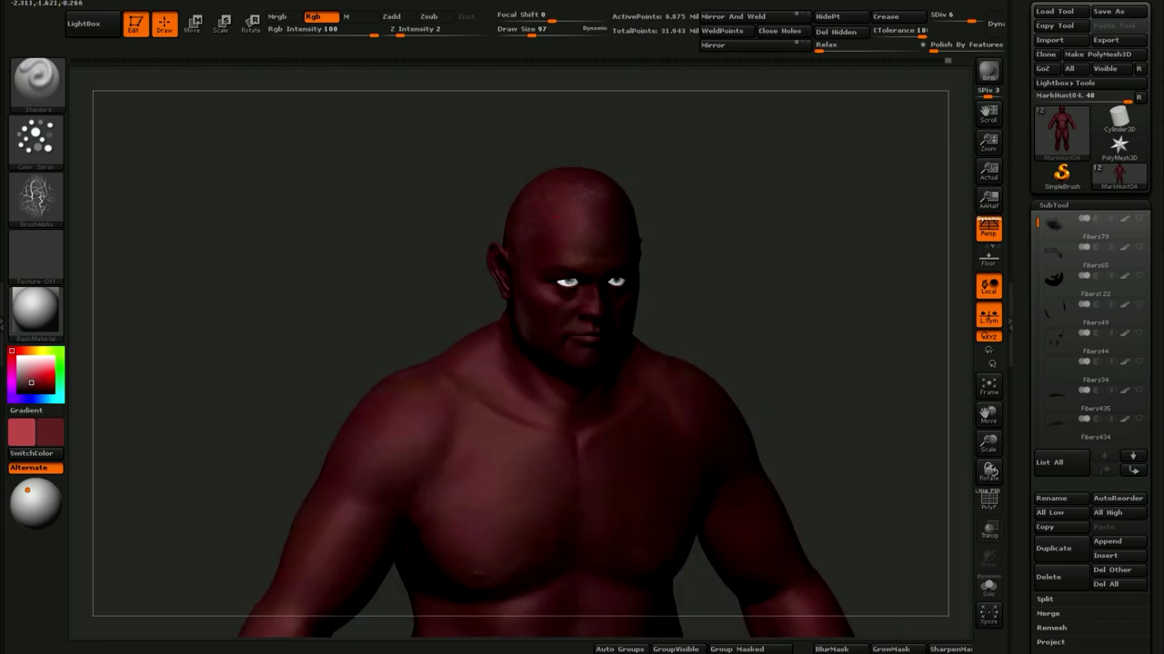
scroll(582, 200, "up", 5)
key("space")
left_click_drag(636, 211, 591, 211)
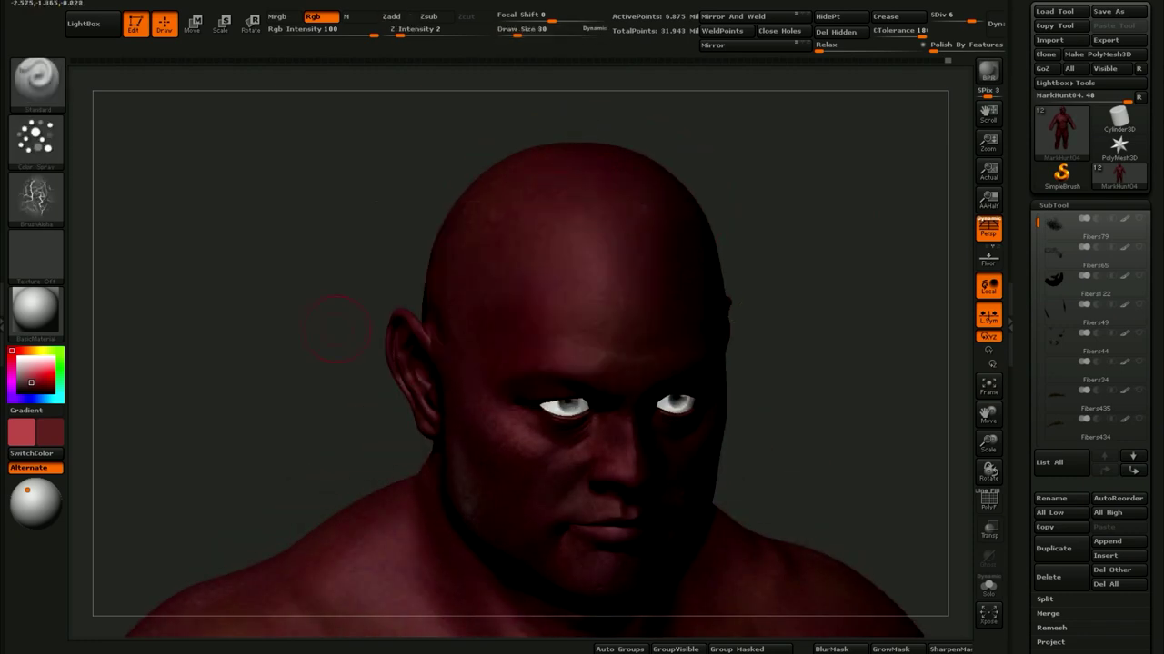
left_click_drag(345, 327, 370, 409)
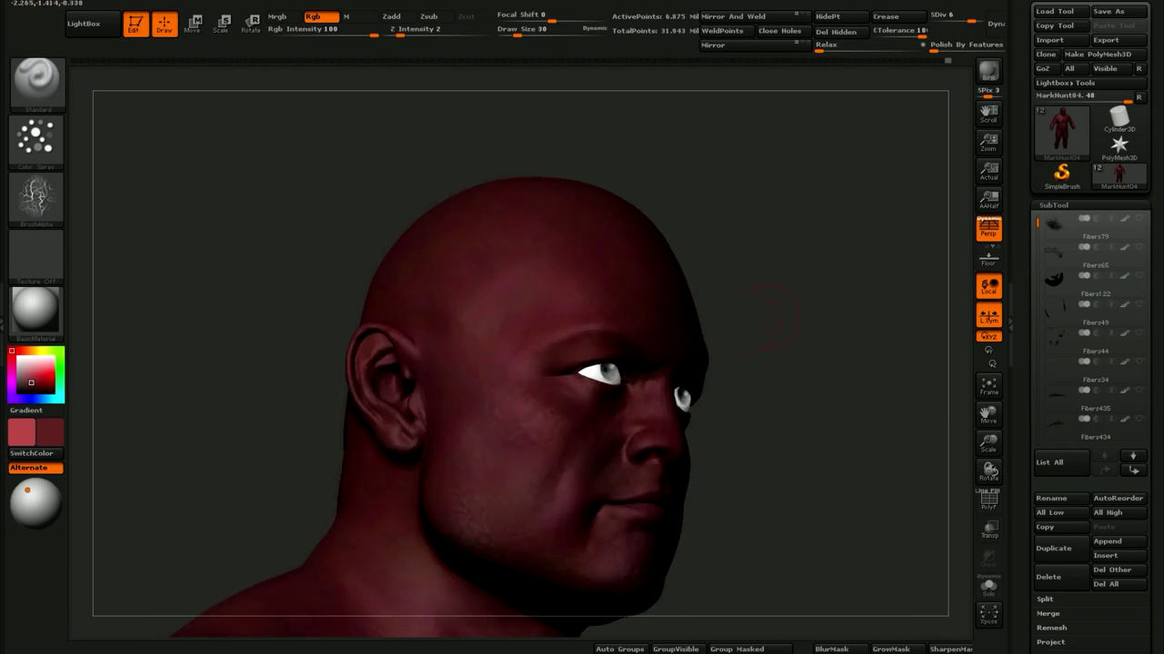
Pick a dark blue-violet paint colour, then a deep red swatch
left_click(36, 372)
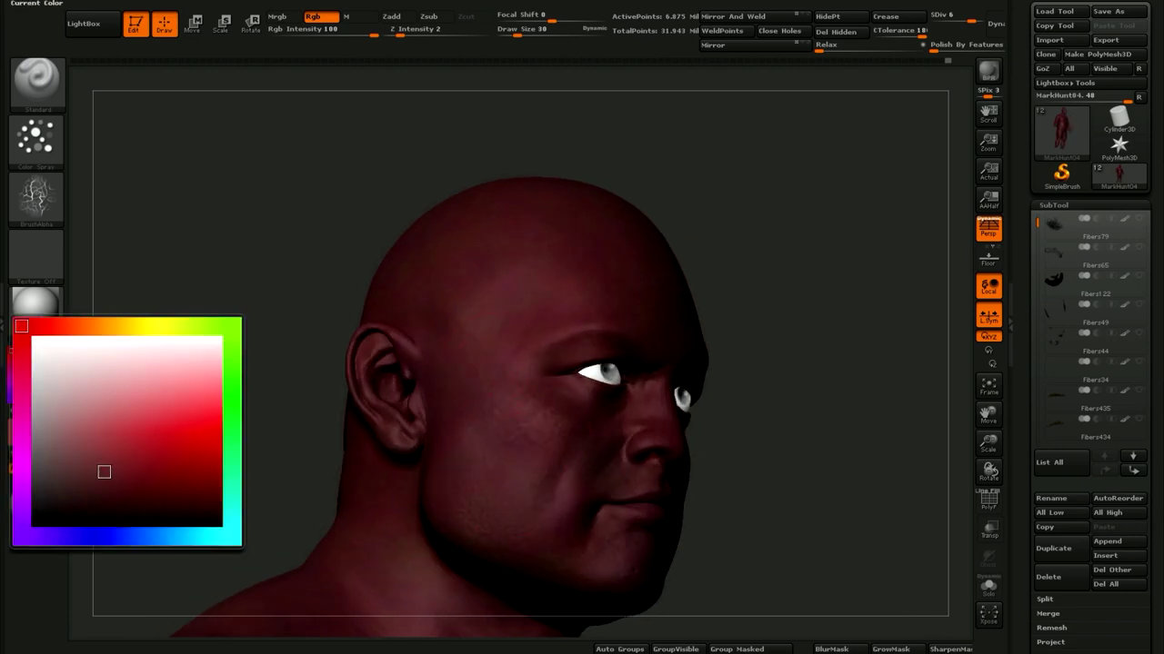
left_click(116, 537)
left_click_drag(116, 536, 21, 494)
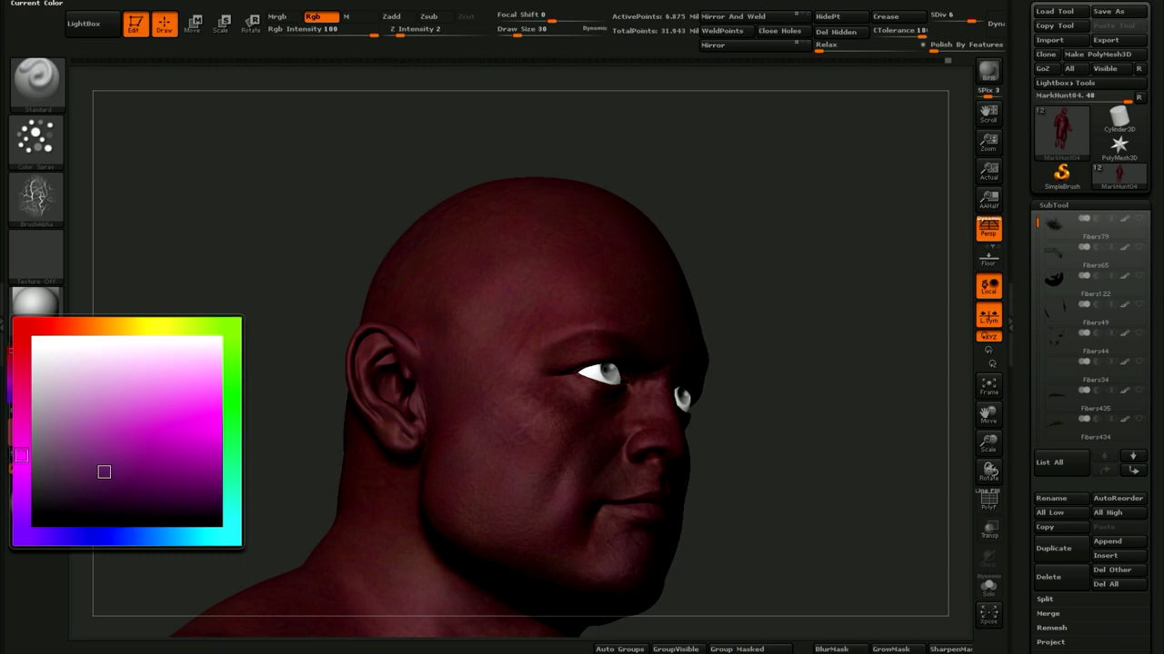
left_click_drag(167, 505, 181, 502)
mouse_move(21, 492)
left_mouse_down()
mouse_move(22, 537)
mouse_move(52, 536)
left_mouse_up()
left_click_drag(192, 503, 188, 502)
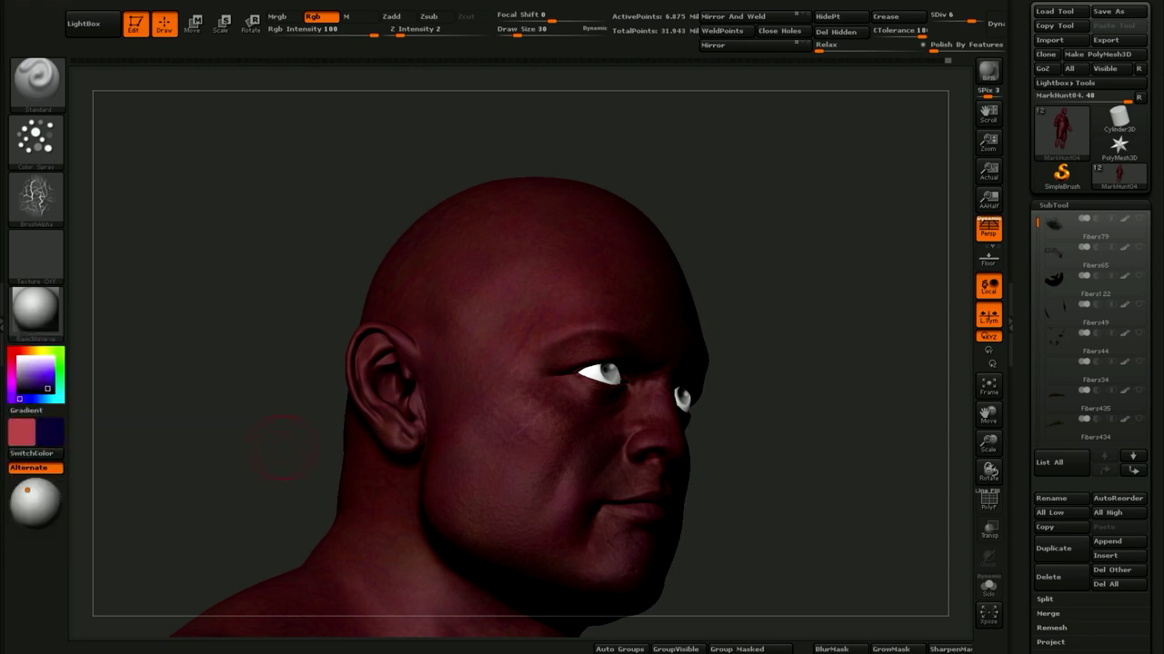
left_click(109, 431)
mouse_move(109, 431)
left_mouse_down()
mouse_move(137, 497)
mouse_move(151, 495)
left_mouse_up()
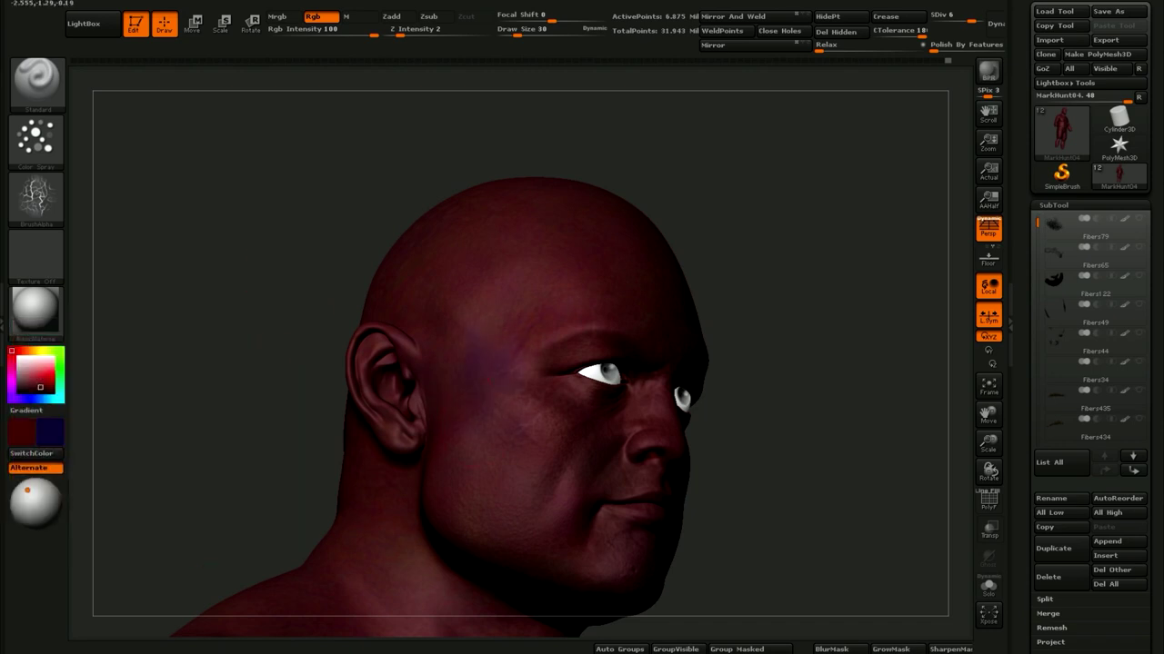
Try the BMA brush, return to the BST painting brush, and shift the hue to blue
key("b")
key("m")
key("a")
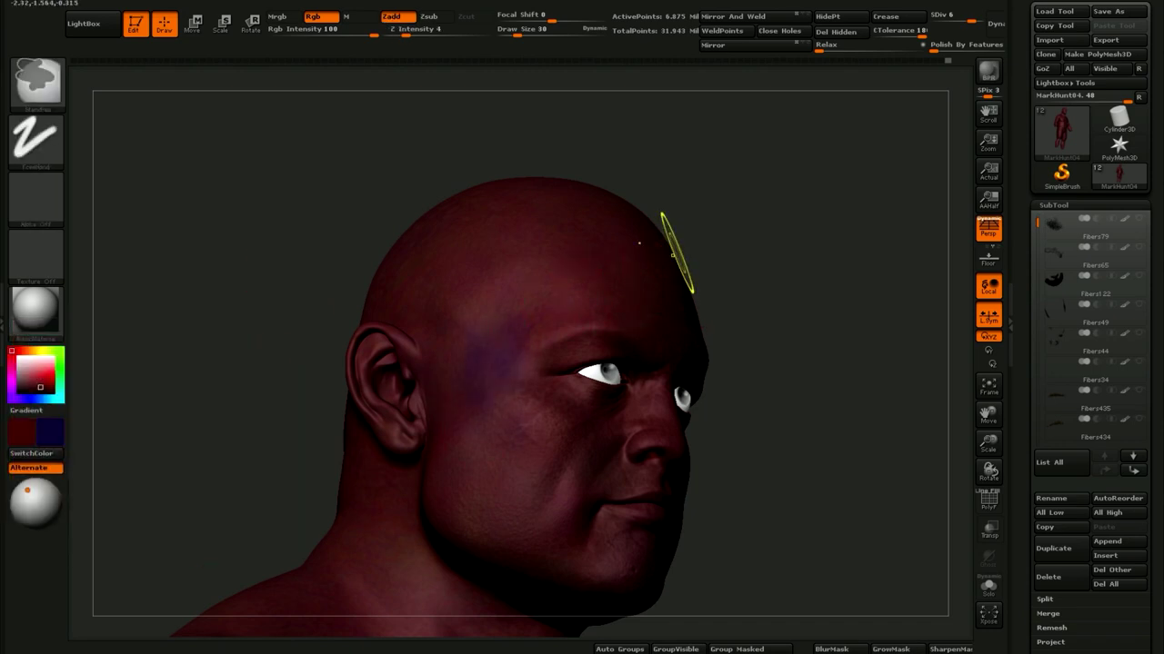
key("b")
key("s")
key("t")
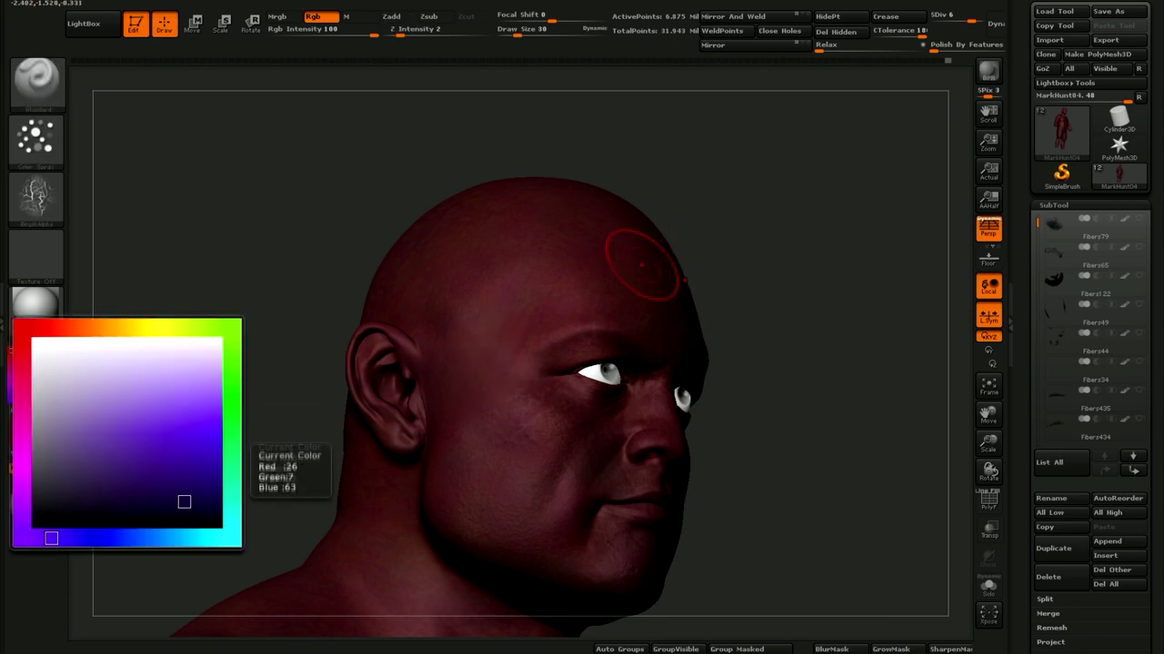
mouse_move(51, 539)
left_mouse_down()
mouse_move(78, 538)
mouse_move(47, 538)
left_mouse_up()
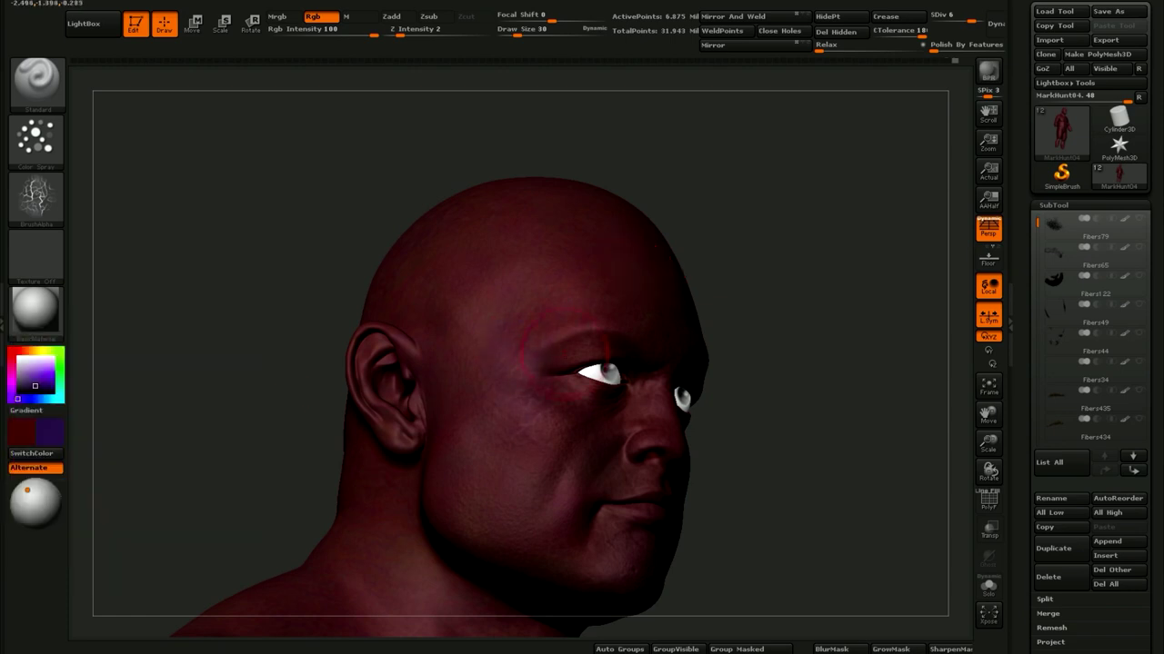
Frame the head in three-quarter view and begin editing the Z Intensity value
left_click_drag(863, 363, 799, 363)
mouse_move(782, 295)
left_mouse_down()
mouse_move(836, 300)
mouse_move(818, 227)
left_mouse_up()
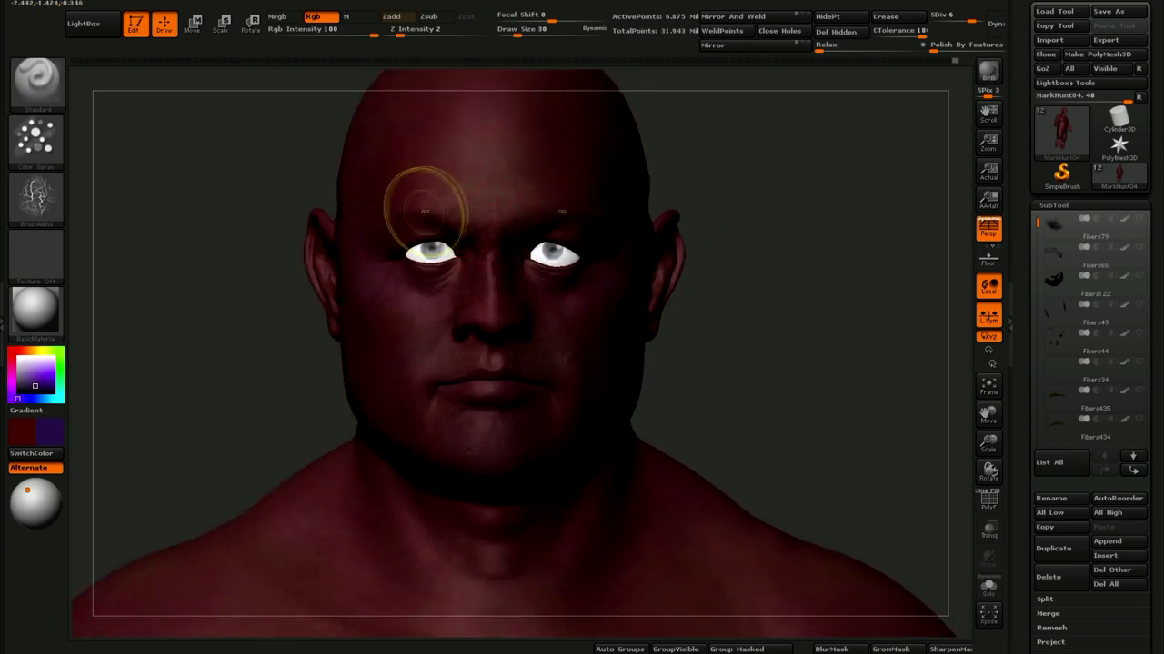
left_click_drag(424, 211, 425, 164, "alt")
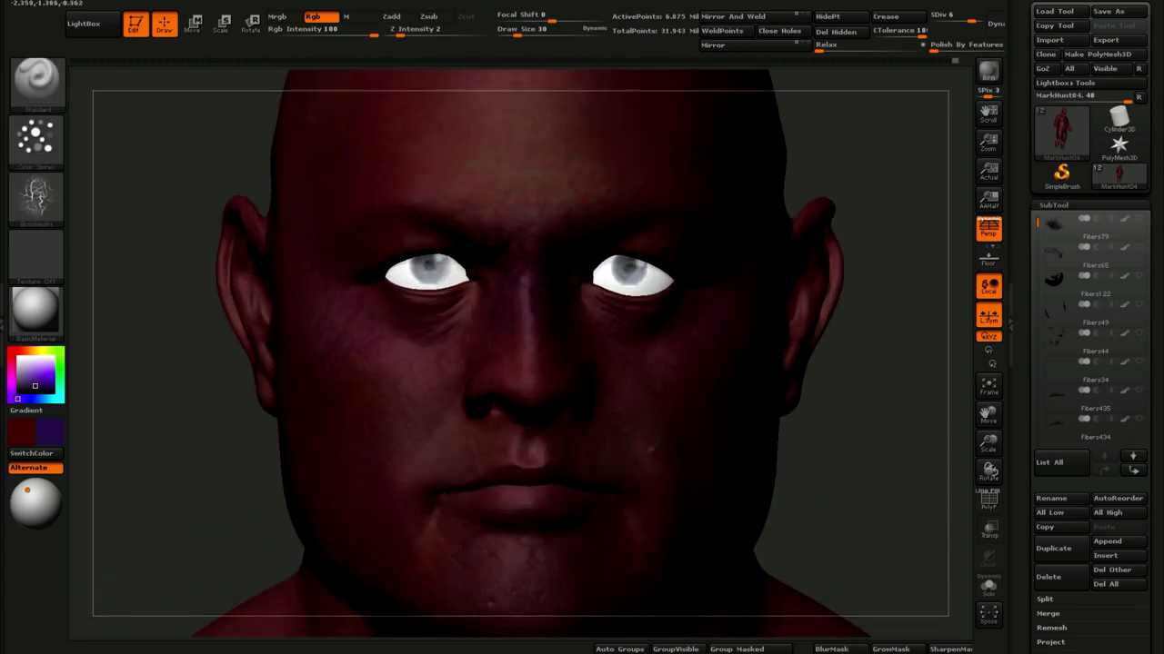
left_click_drag(168, 391, 286, 413)
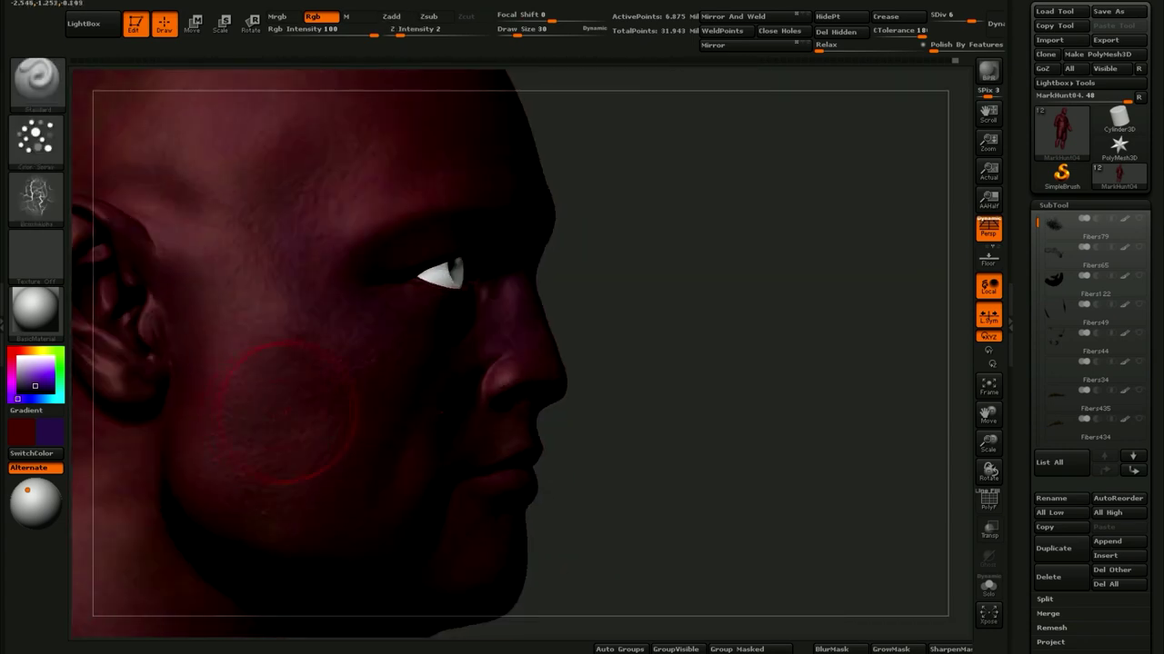
left_click_drag(503, 364, 464, 215, "alt")
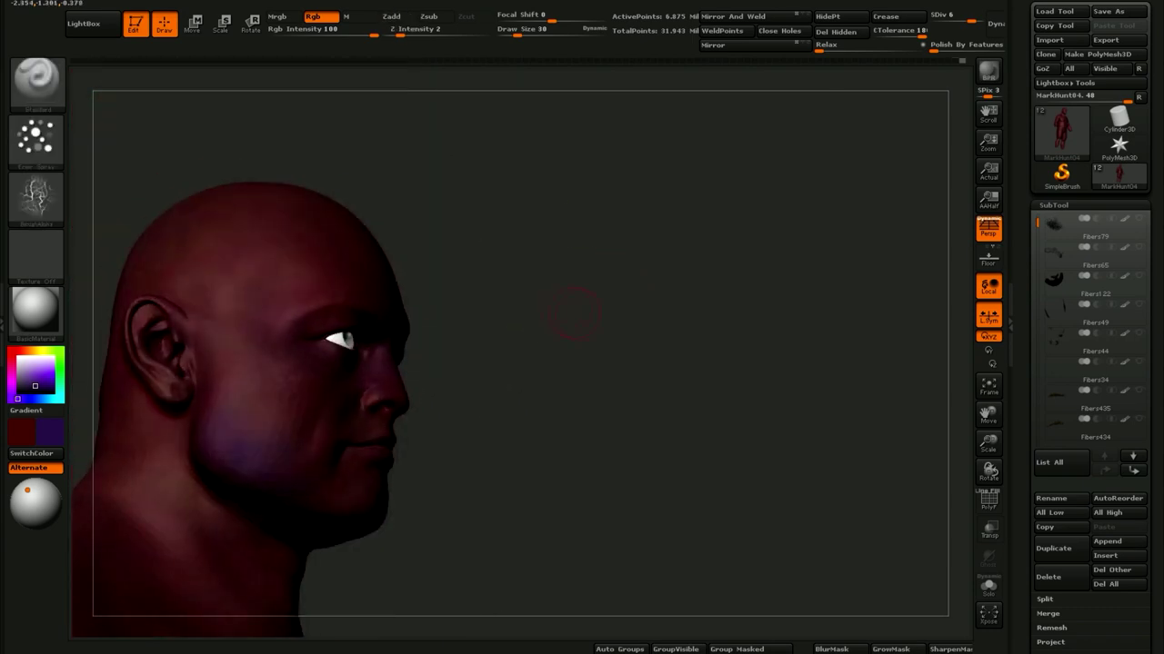
left_click_drag(245, 267, 331, 325)
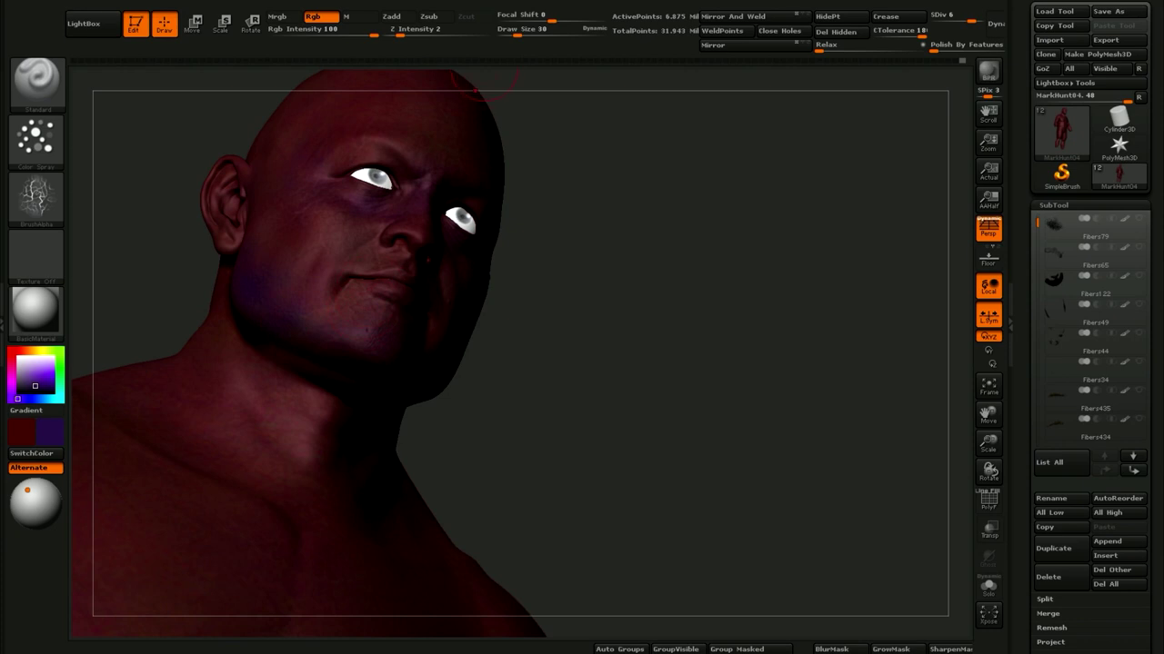
left_click(419, 29)
Set Z Intensity 2, Rgb Intensity 38 and Draw Size 42
key("Return")
left_click(309, 29)
type("38")
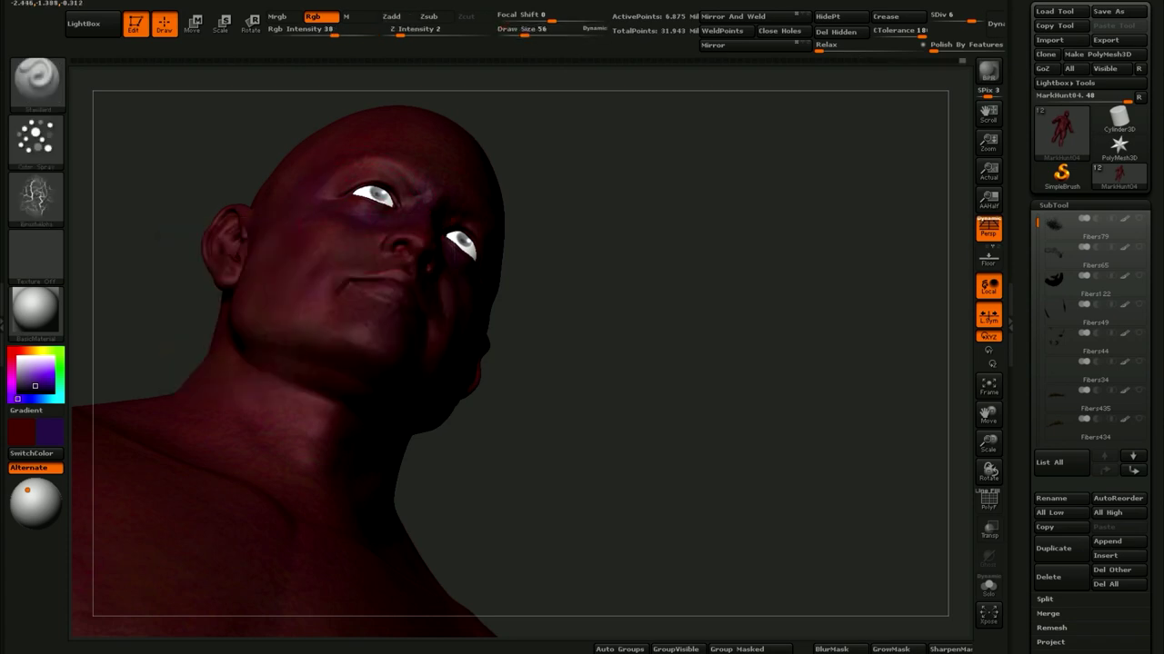
key("space")
left_click_drag(428, 176, 411, 175)
Turn the head upward, switch the stroke to DragRect, and start an alpha import
left_click_drag(594, 148, 520, 194)
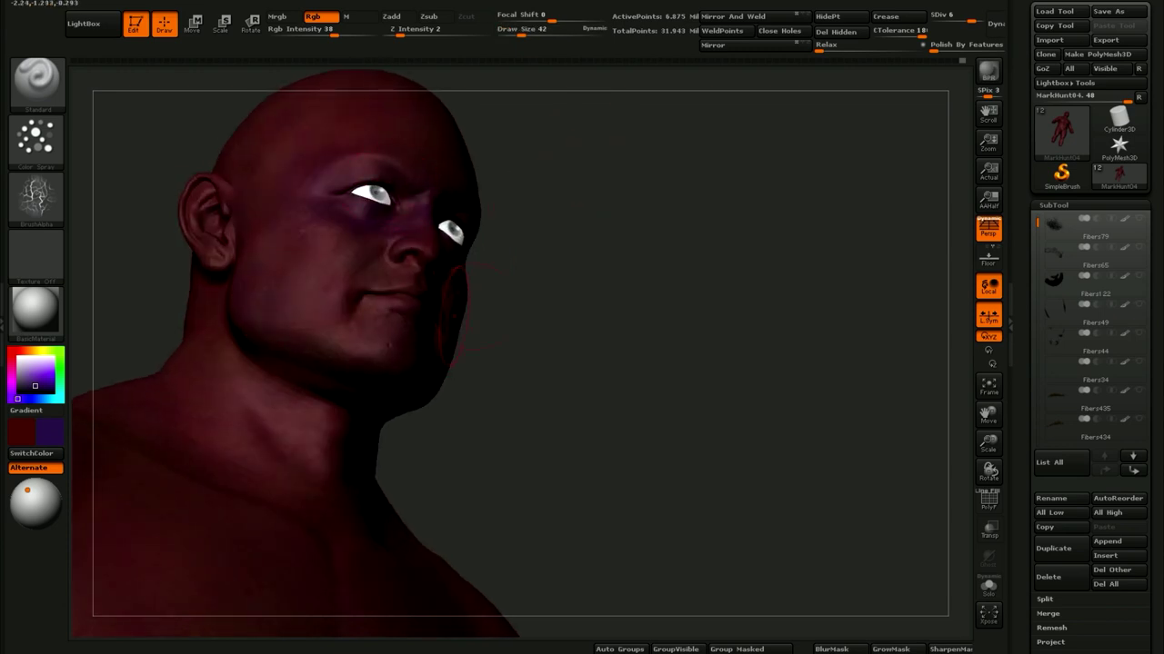
left_click_drag(459, 309, 429, 264)
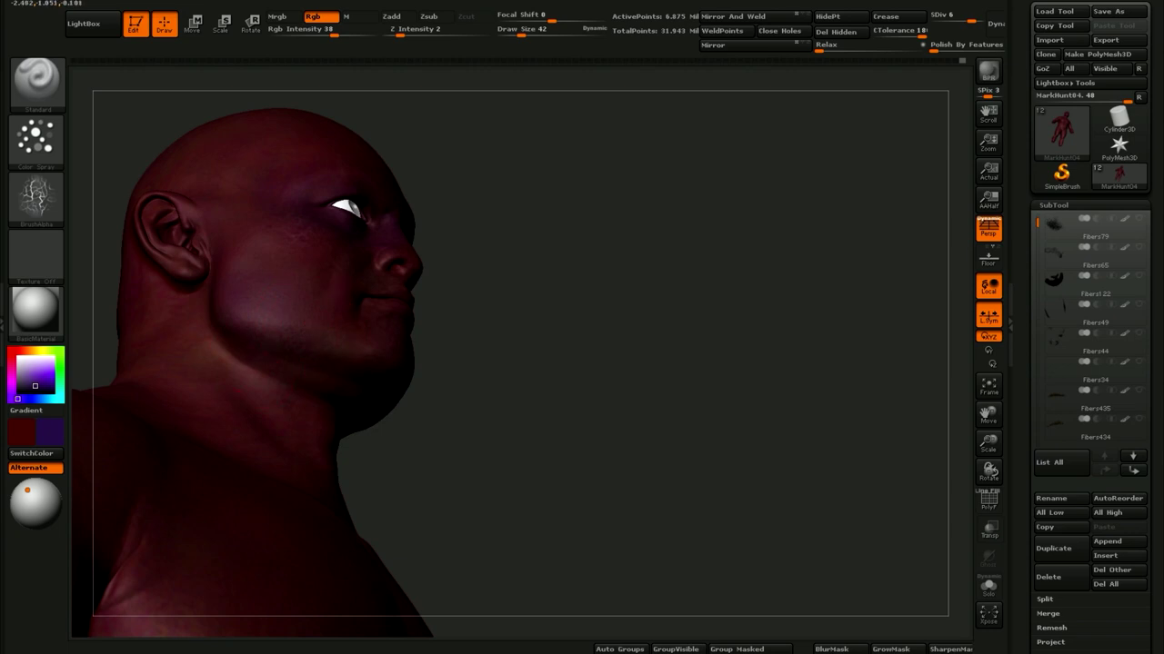
mouse_move(505, 314)
left_mouse_down()
mouse_move(386, 352)
mouse_move(429, 384)
left_mouse_up()
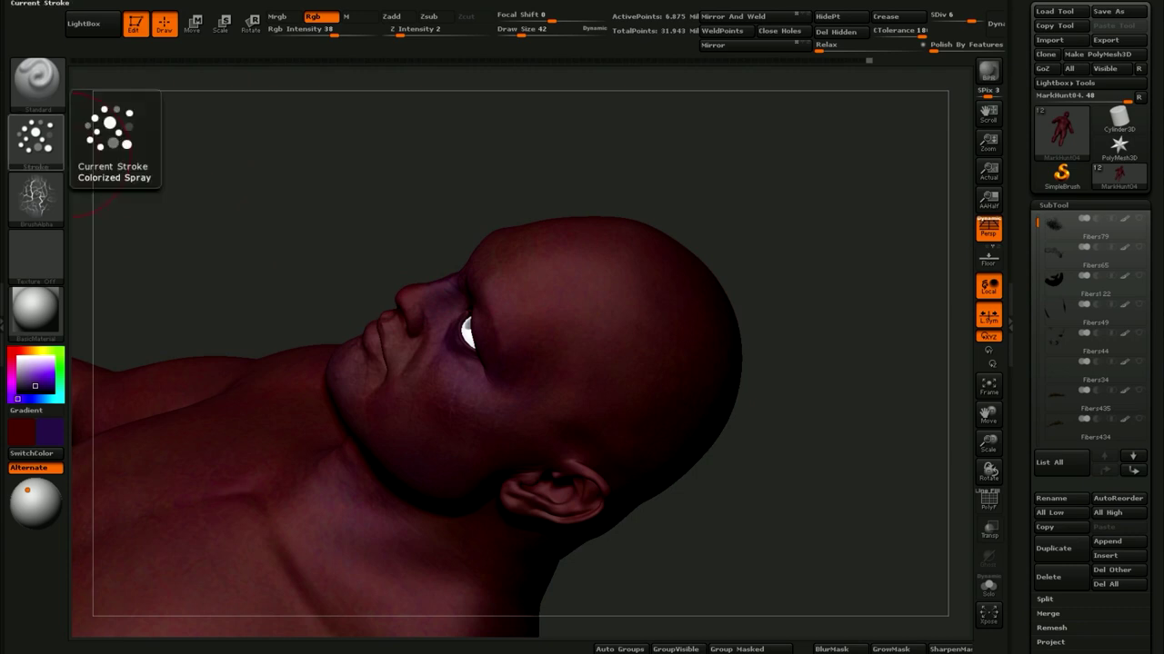
left_click(34, 136)
left_click(167, 153)
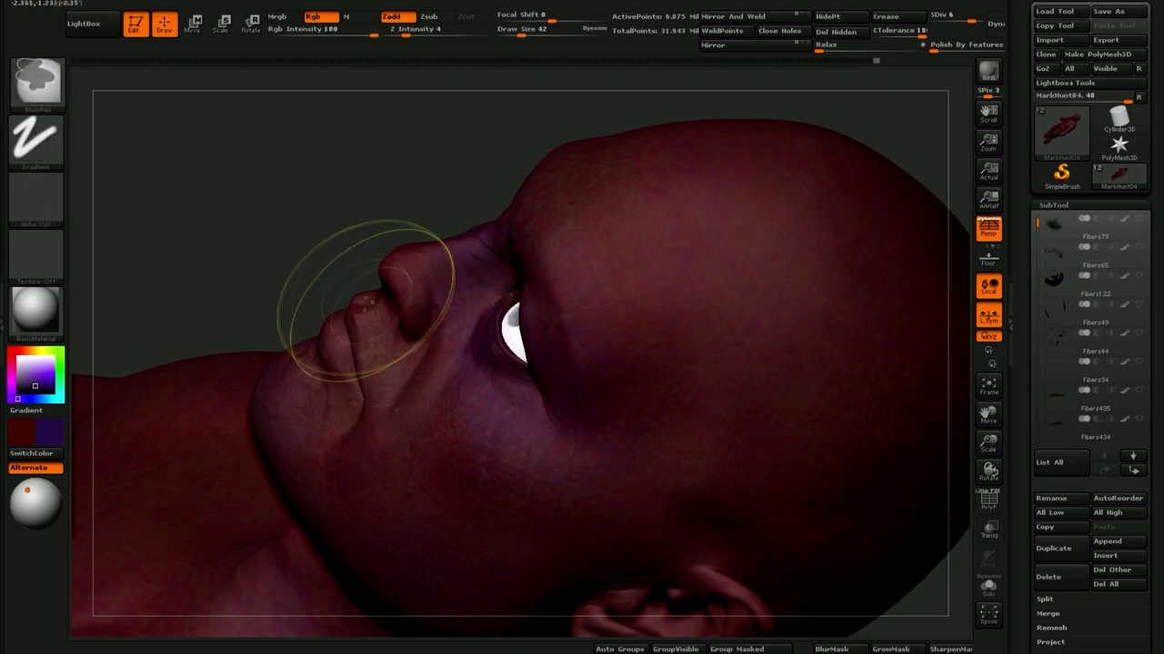
left_click(34, 196)
left_click(98, 466)
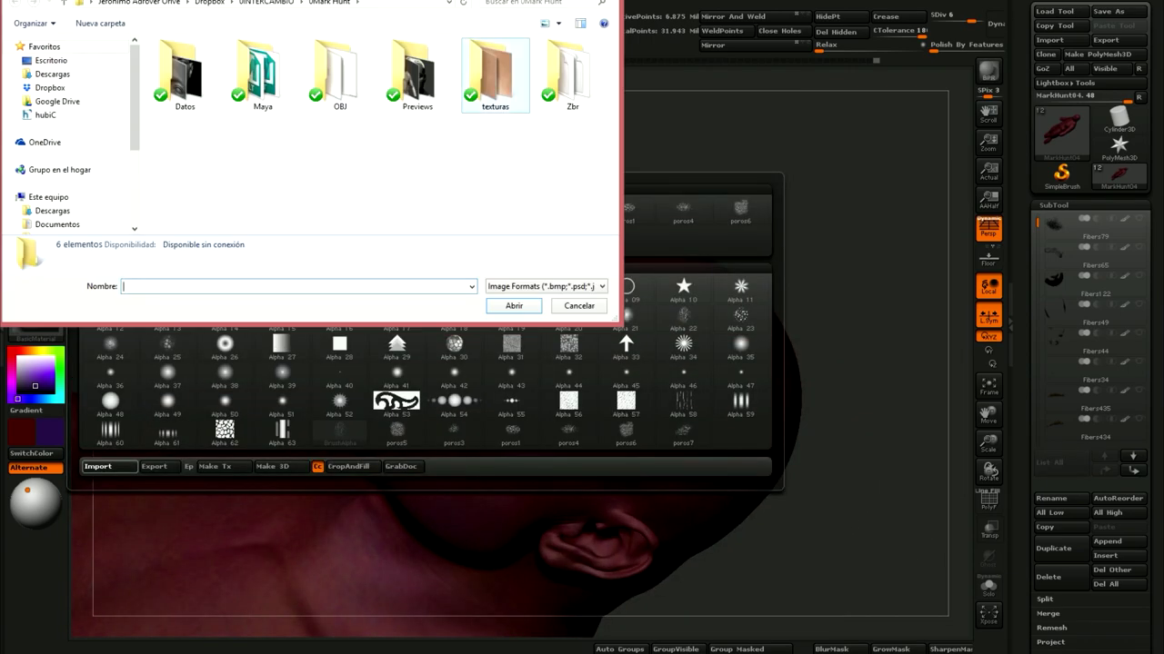
Browse Dropbox > 03D > Zbrush Alphas Piel and load fine_wrinkles.jpg as the alpha
left_click(50, 88)
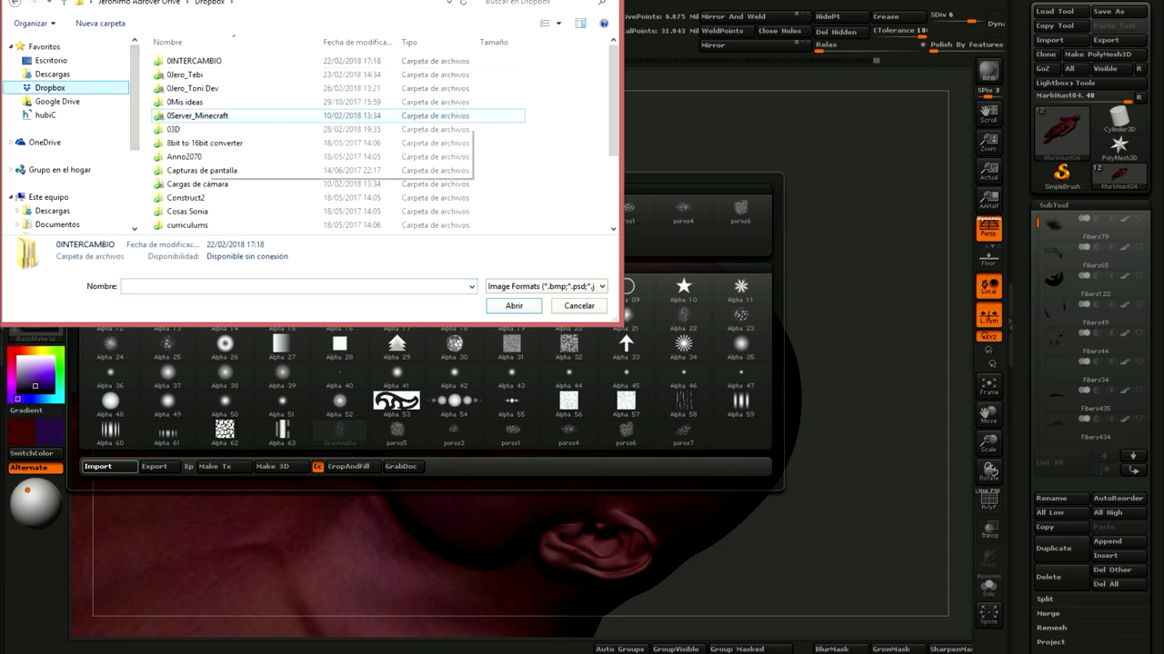
double_click(172, 129)
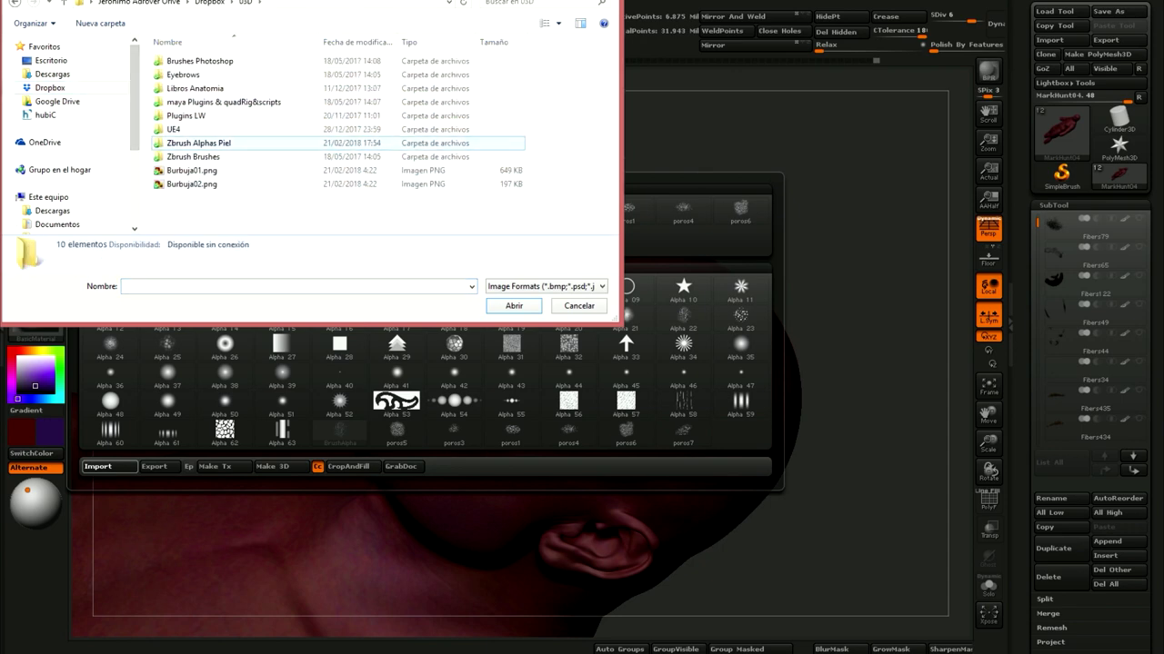
double_click(195, 143)
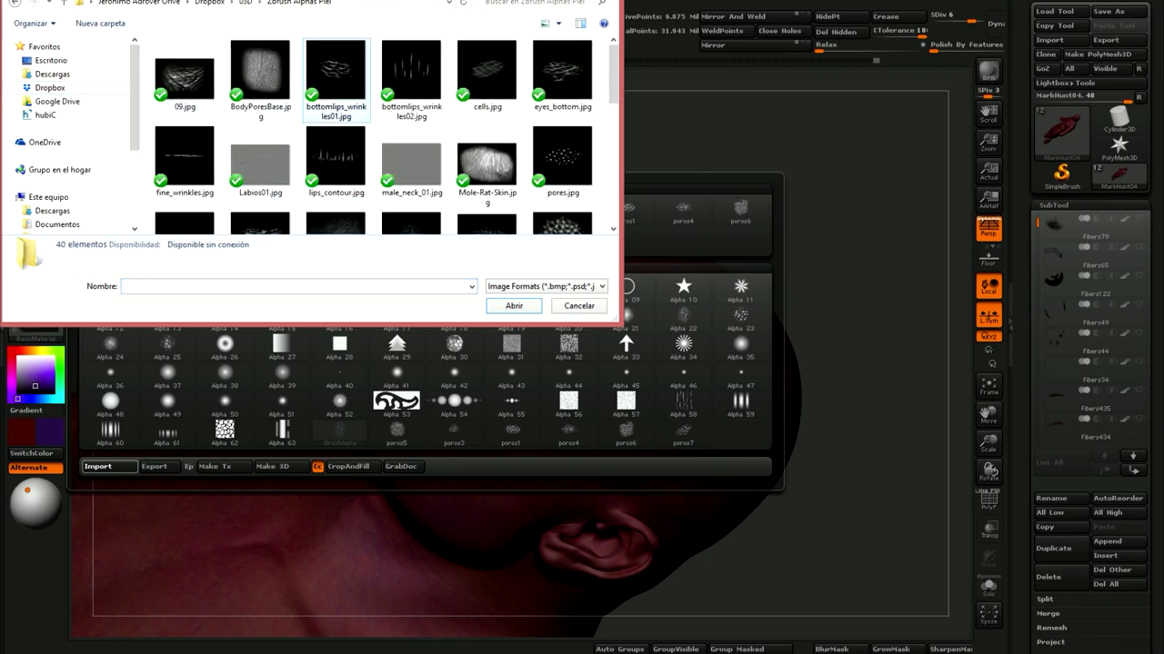
scroll(382, 136, "down", 3)
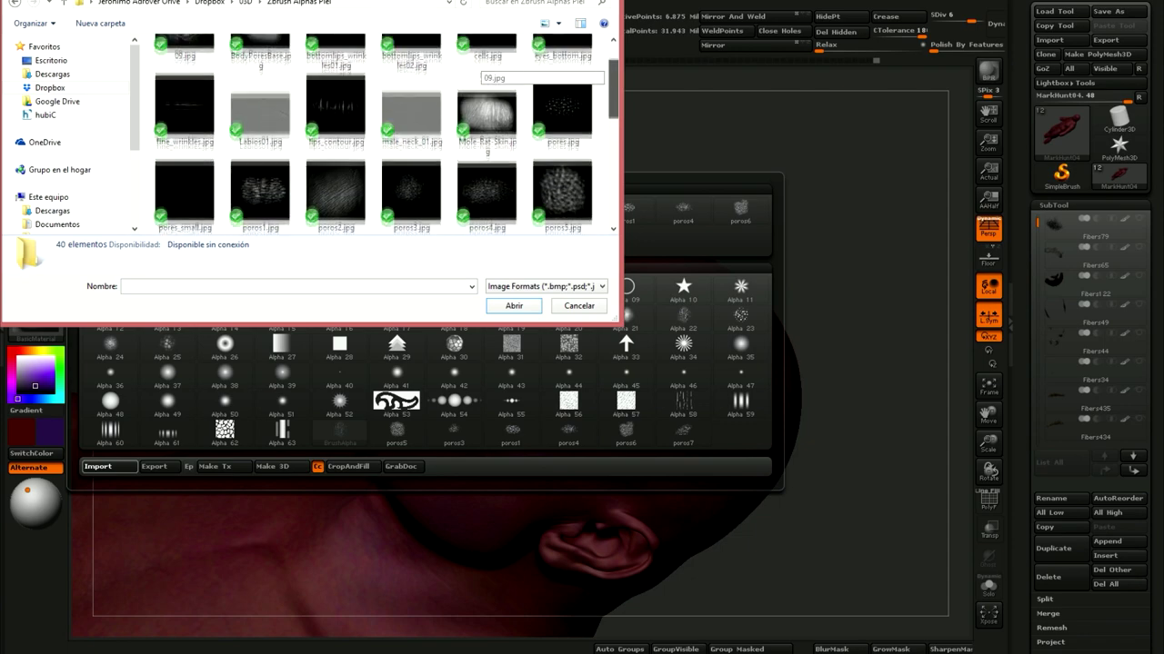
scroll(382, 136, "down", 2)
scroll(382, 137, "down", 2)
scroll(382, 136, "down", 2)
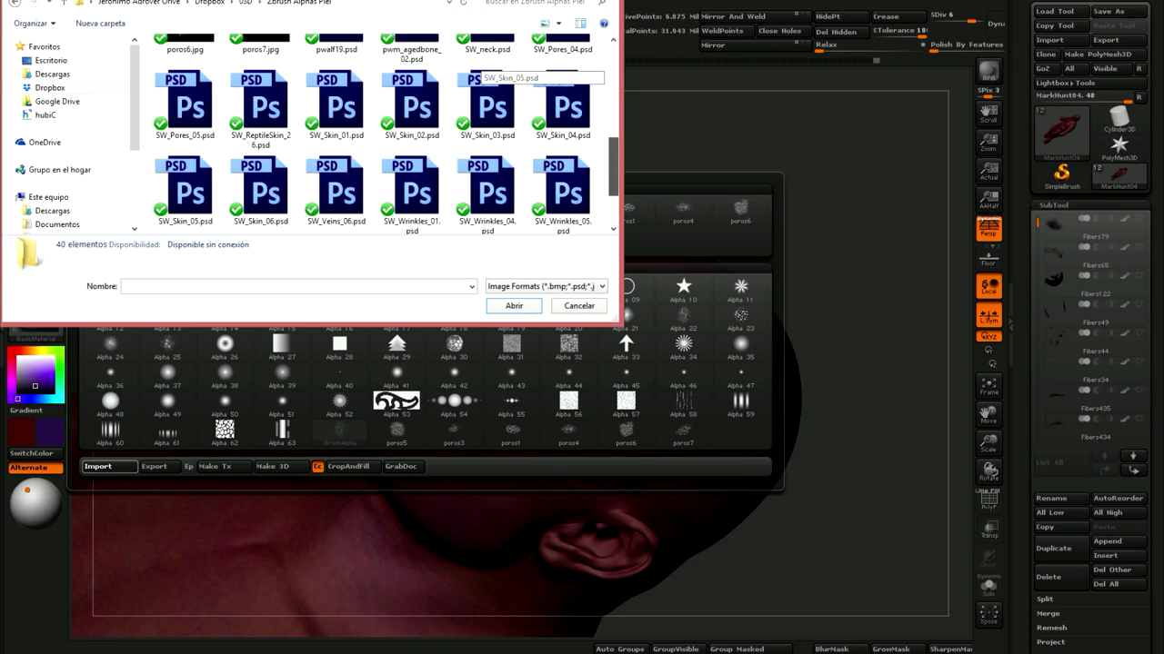
scroll(480, 62, "up", 2)
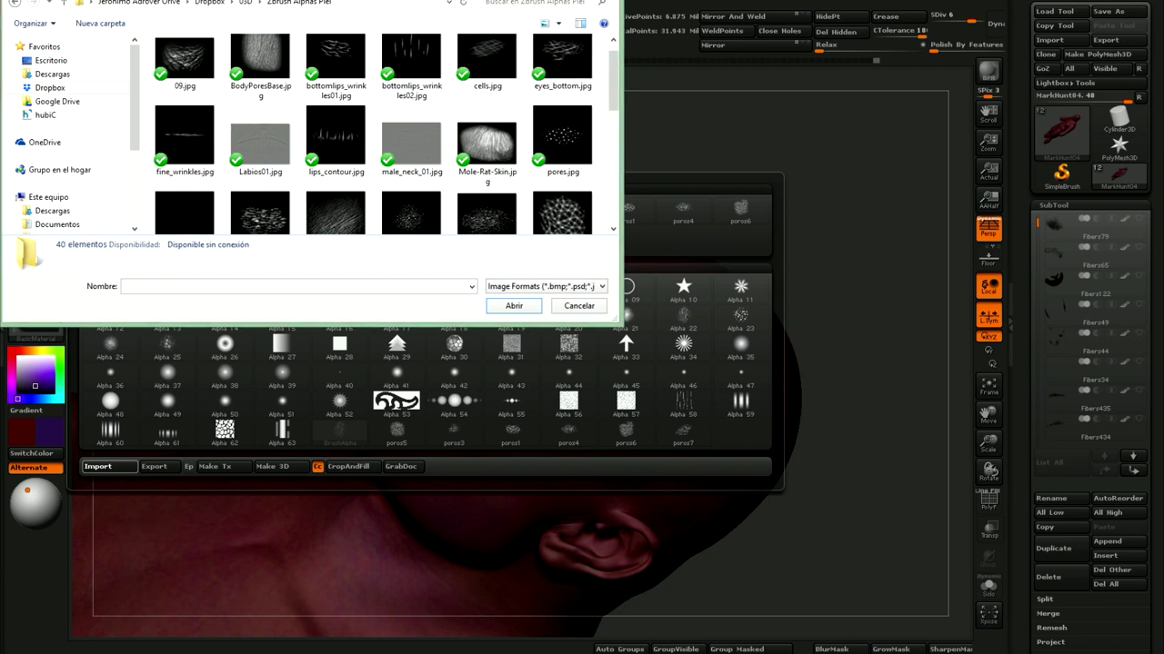
scroll(480, 87, "up", 1)
double_click(184, 157)
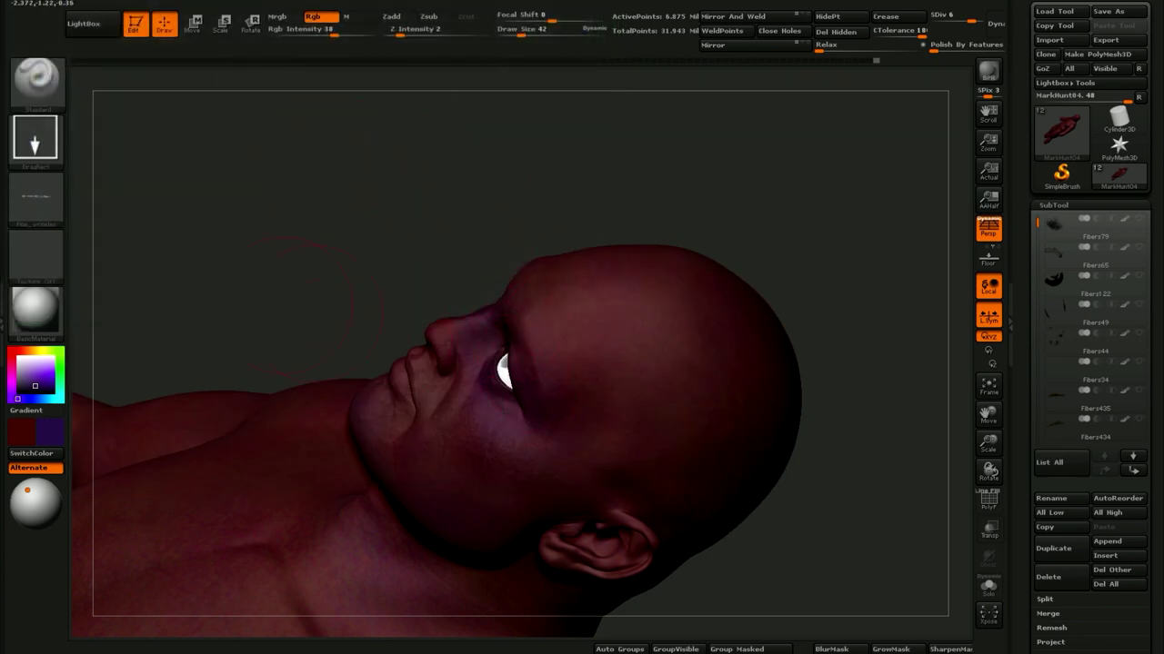
Choose Alpha 22 instead of poros4 and set the stroke to Color Spray
left_click(36, 198)
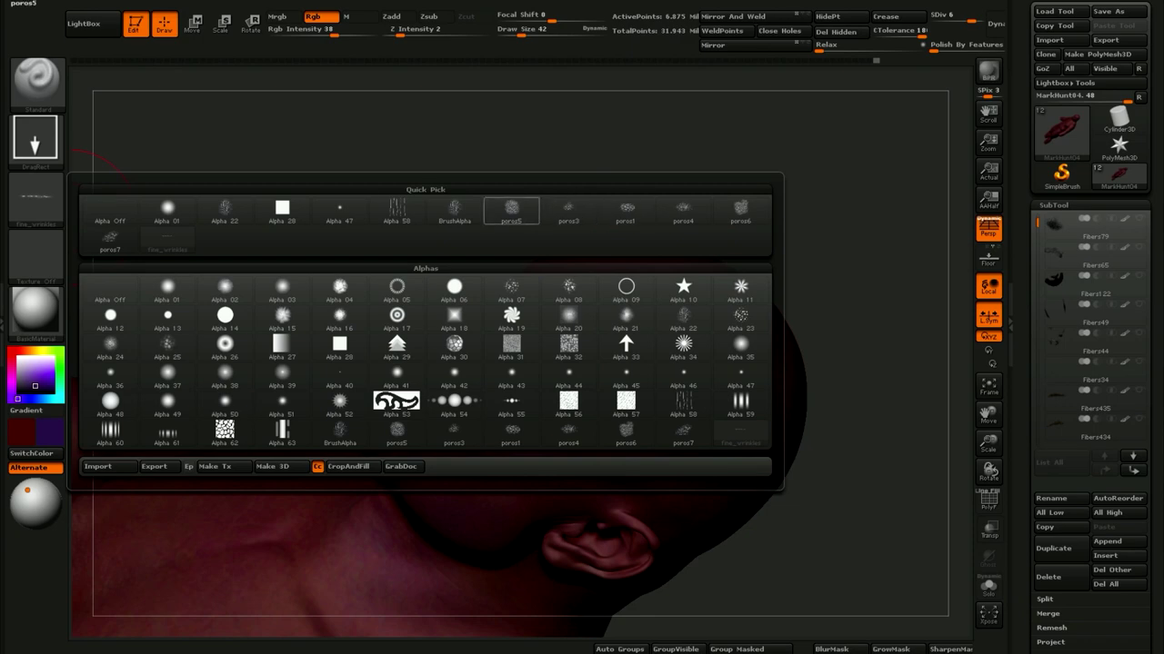
left_click(568, 437)
left_click(37, 198)
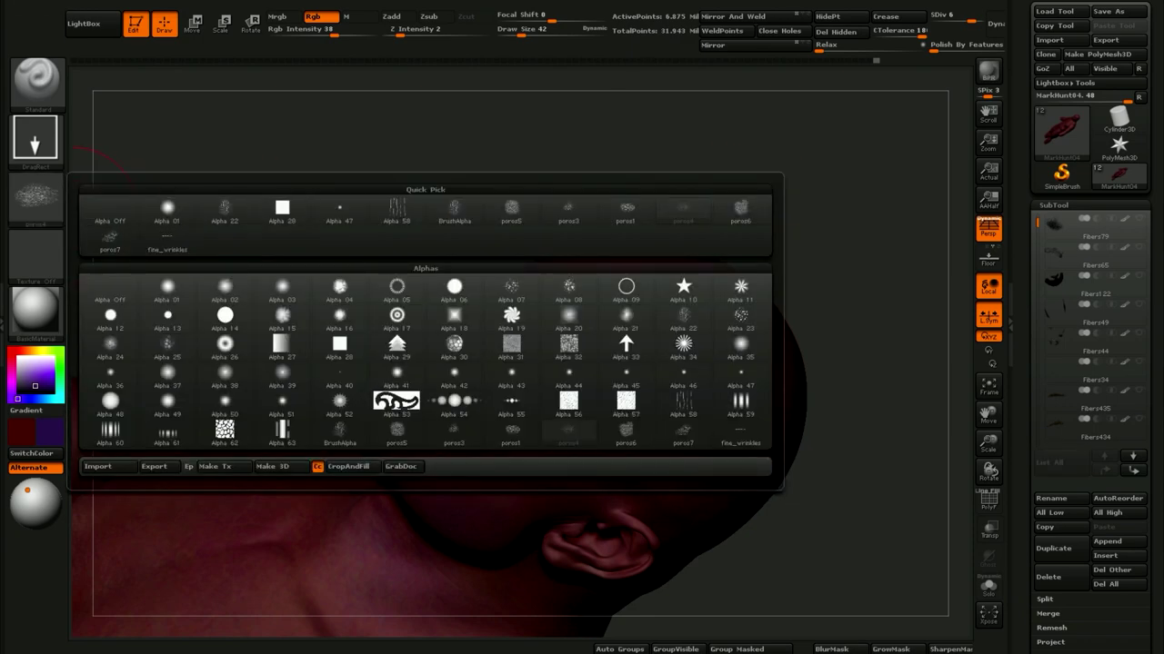
left_click(224, 209)
left_click_drag(404, 289, 380, 187, "alt")
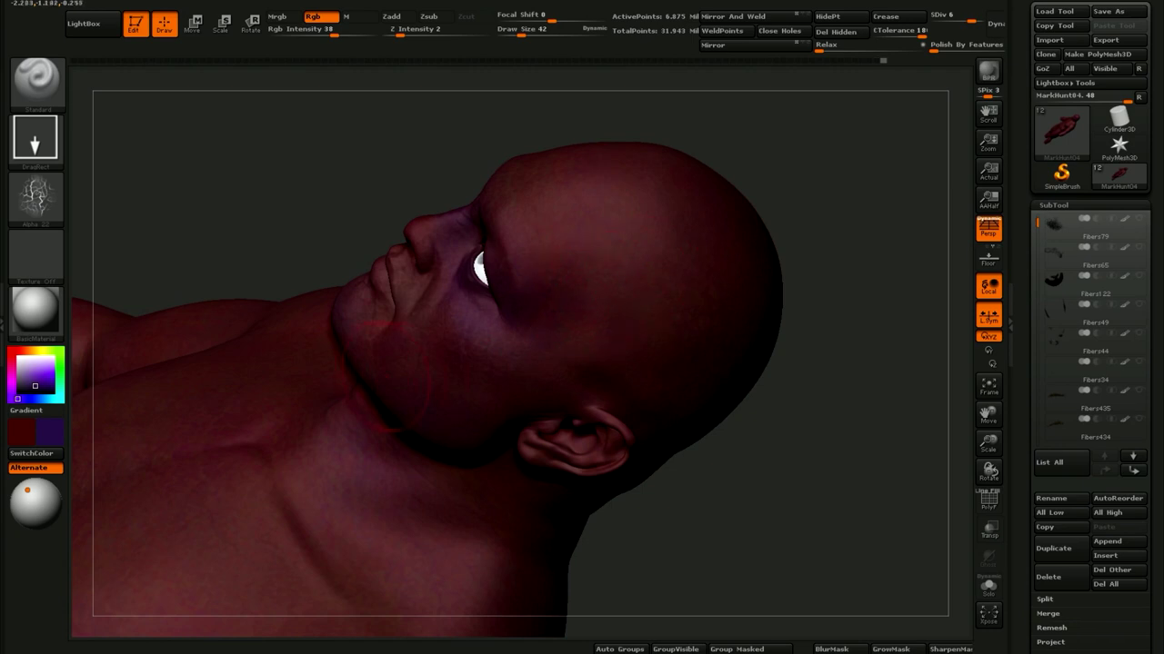
left_click_drag(377, 374, 194, 372)
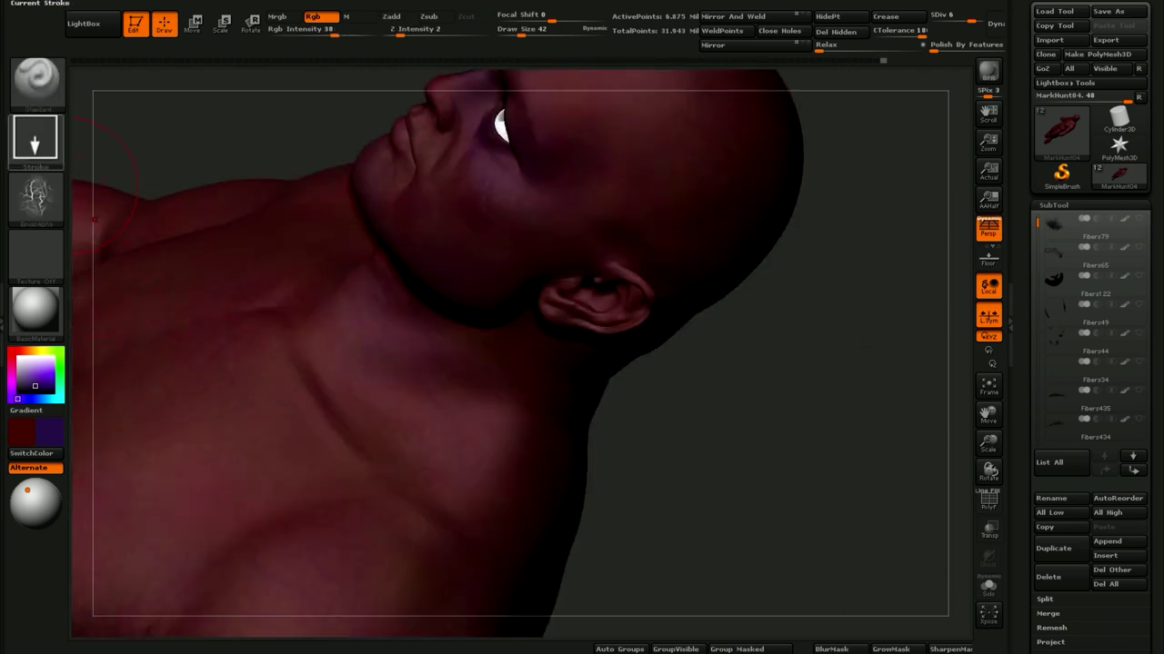
left_click(35, 138)
left_click(337, 151)
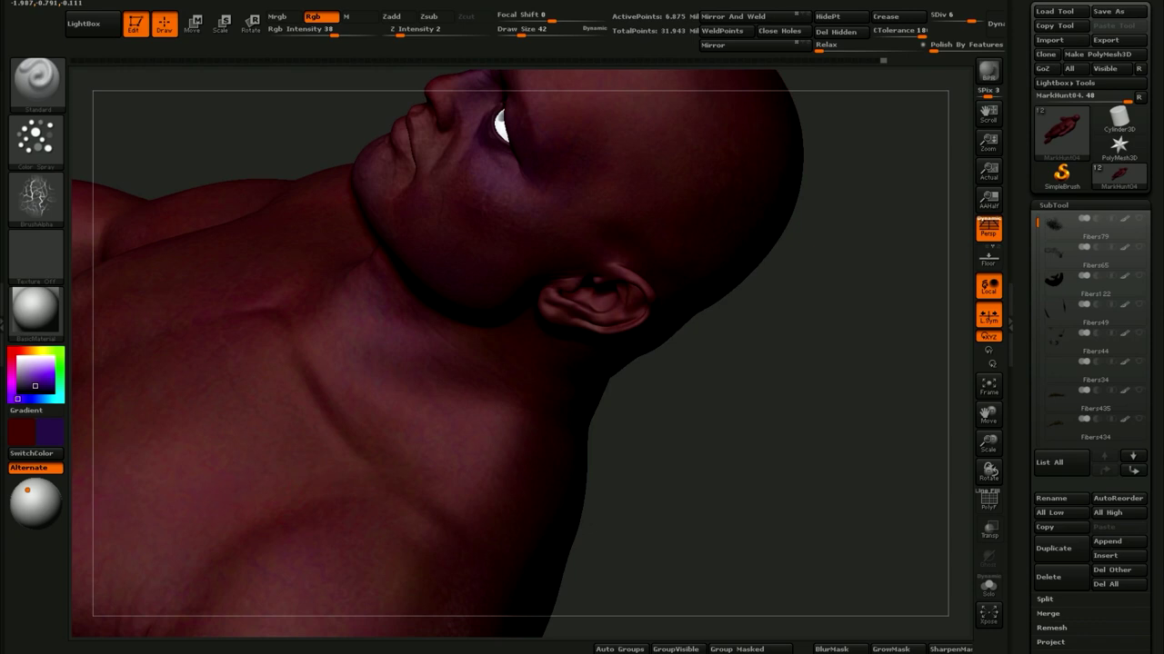
Raise Draw Size from 42 to 232 and frame the head and torso from the front
left_click_drag(417, 395, 442, 312, "alt")
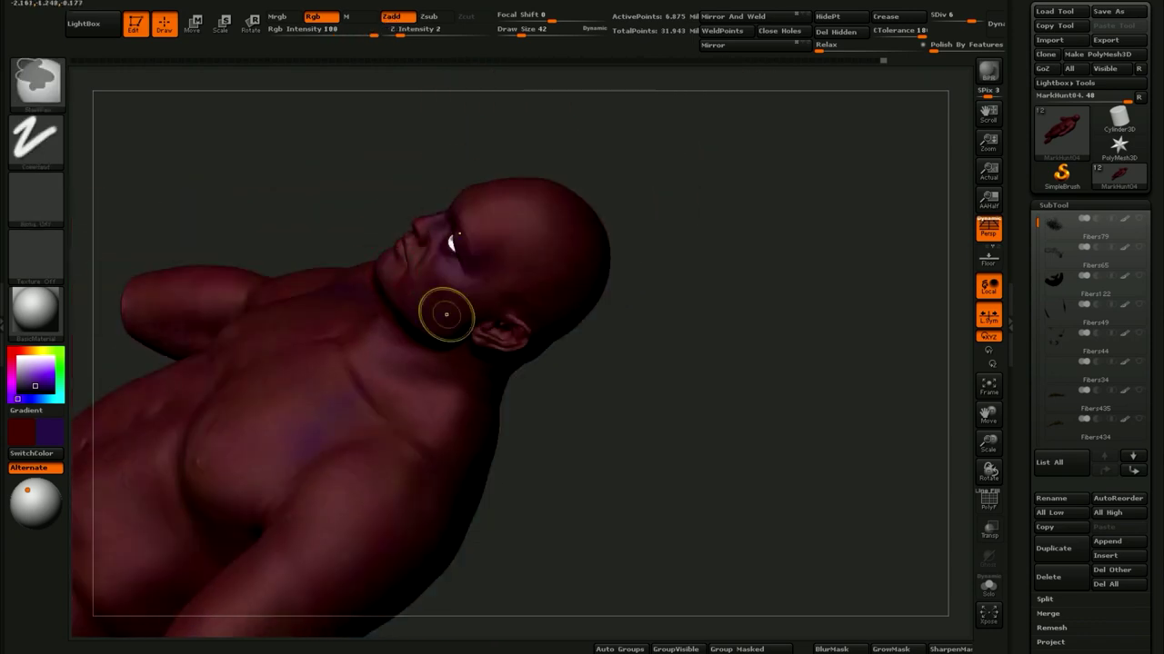
key("space")
left_click_drag(318, 429, 350, 429)
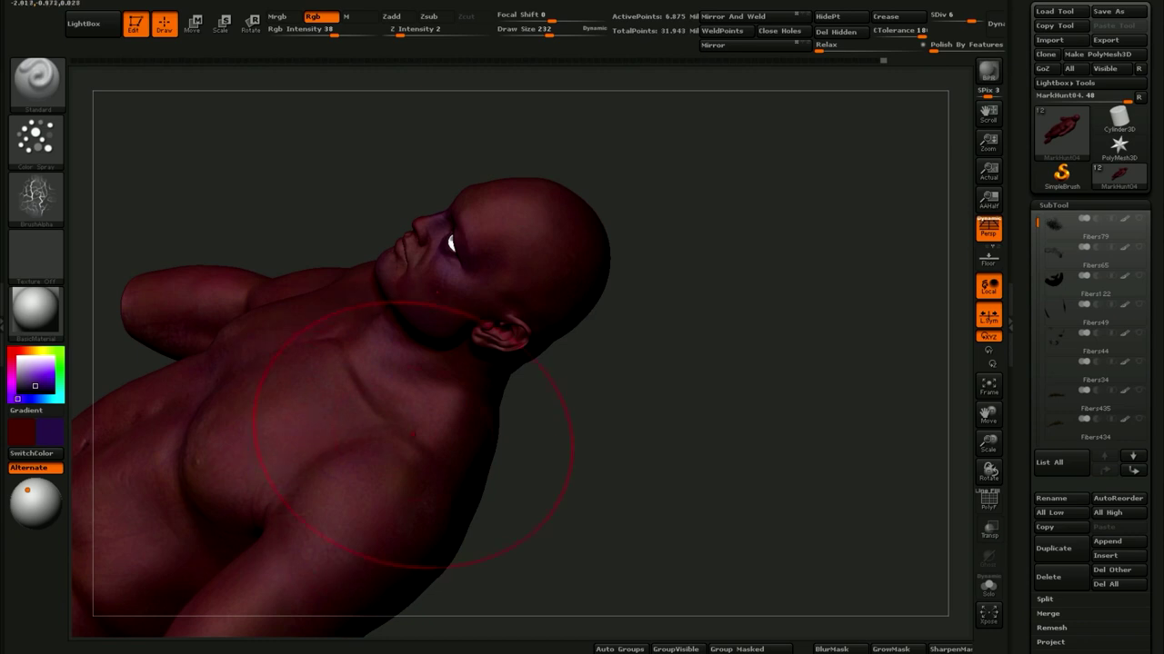
left_click_drag(414, 438, 596, 371, "shift")
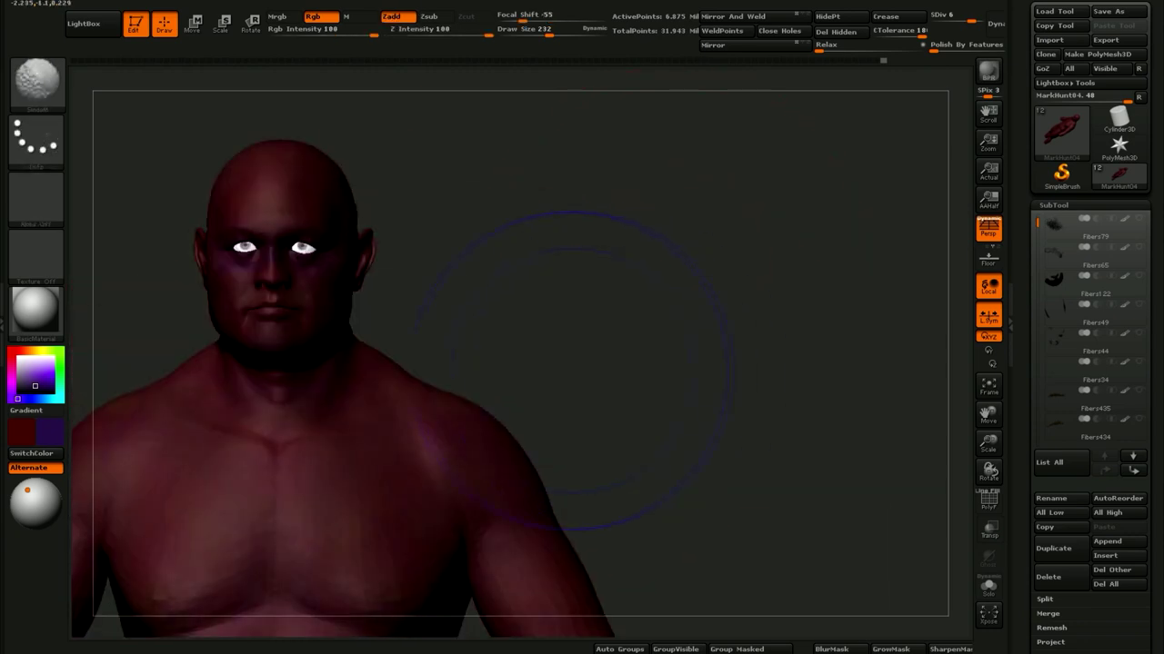
left_click_drag(561, 333, 677, 215, "alt")
left_click_drag(715, 311, 727, 182, "shift")
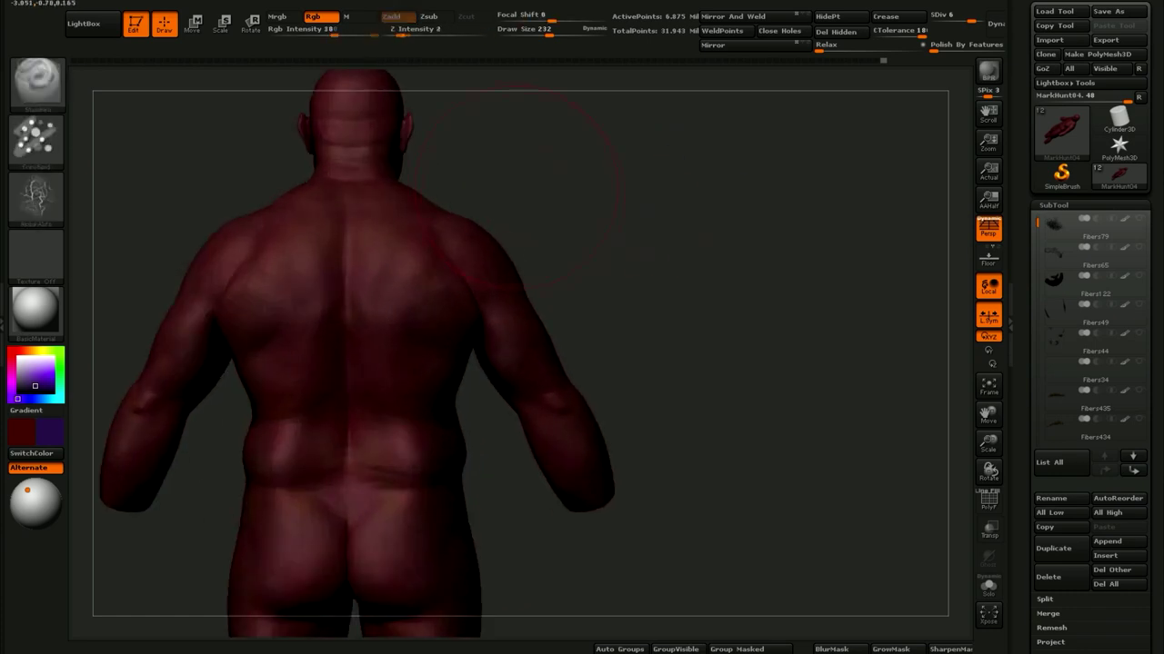
left_click_drag(636, 273, 818, 282)
left_click_drag(773, 364, 754, 364)
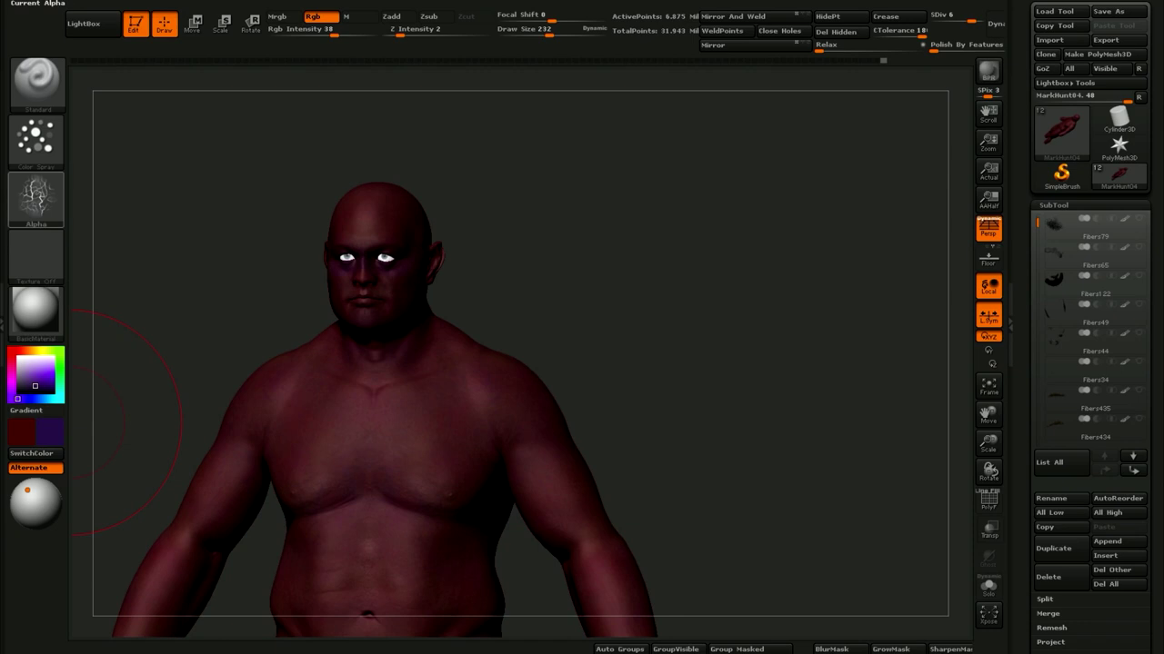
Clear the current alpha and import SW_Skin_03.psd as the brush alpha
left_click(37, 195)
left_click(110, 211)
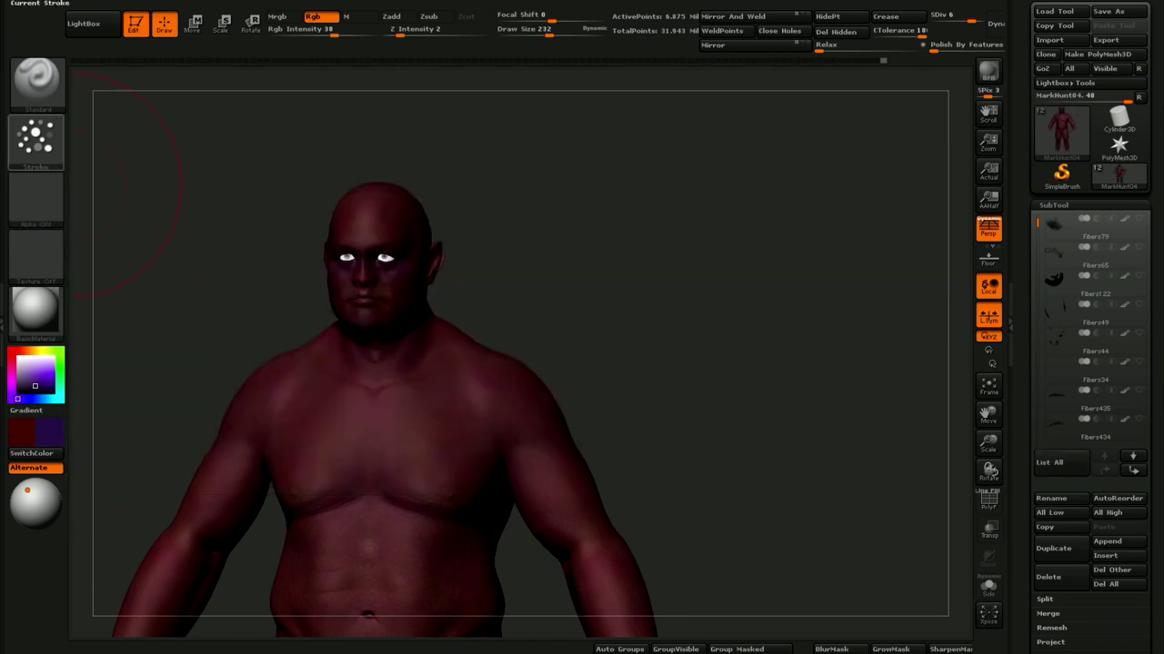
left_click(36, 195)
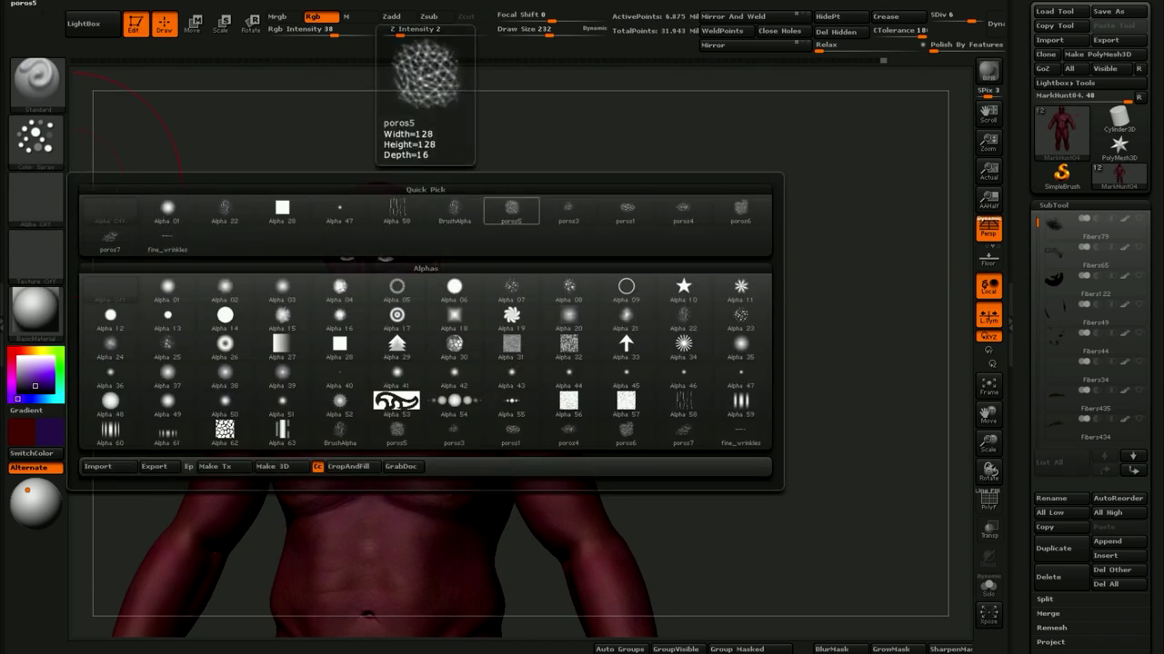
left_click(98, 466)
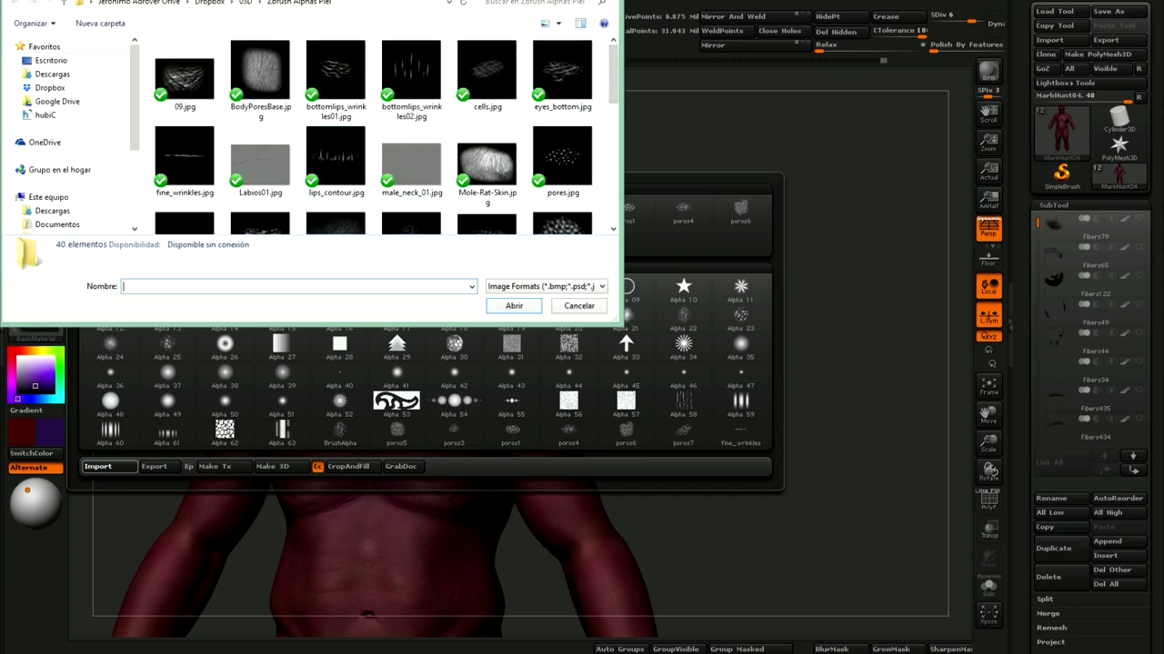
scroll(482, 73, "down", 3)
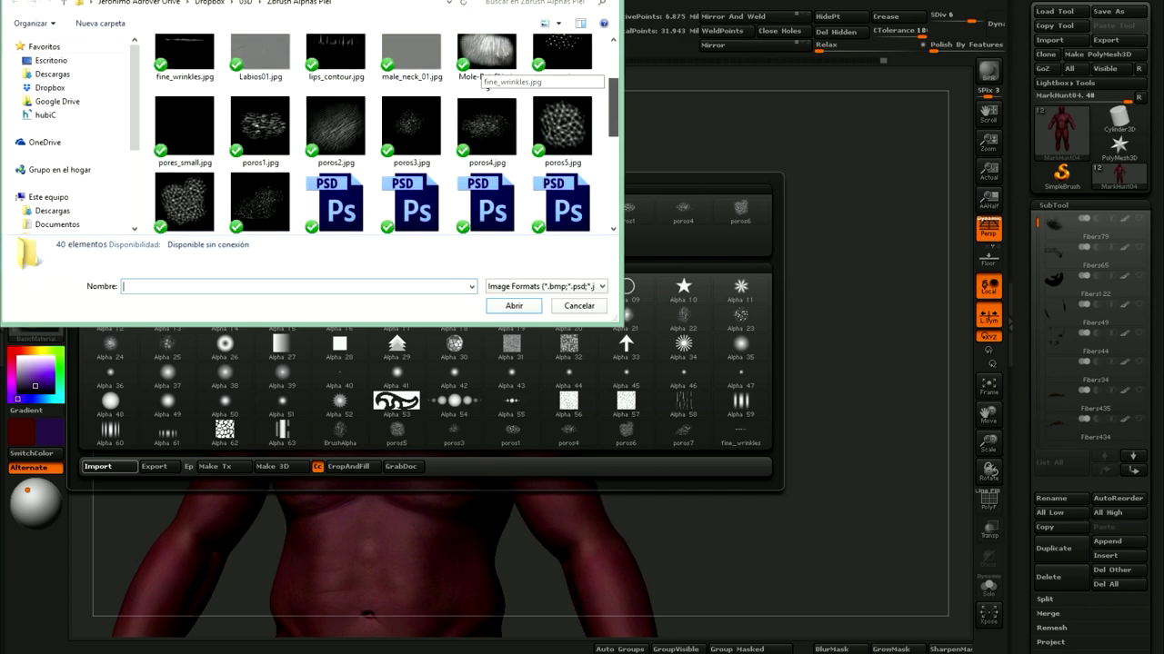
scroll(482, 73, "down", 2)
left_click(487, 150)
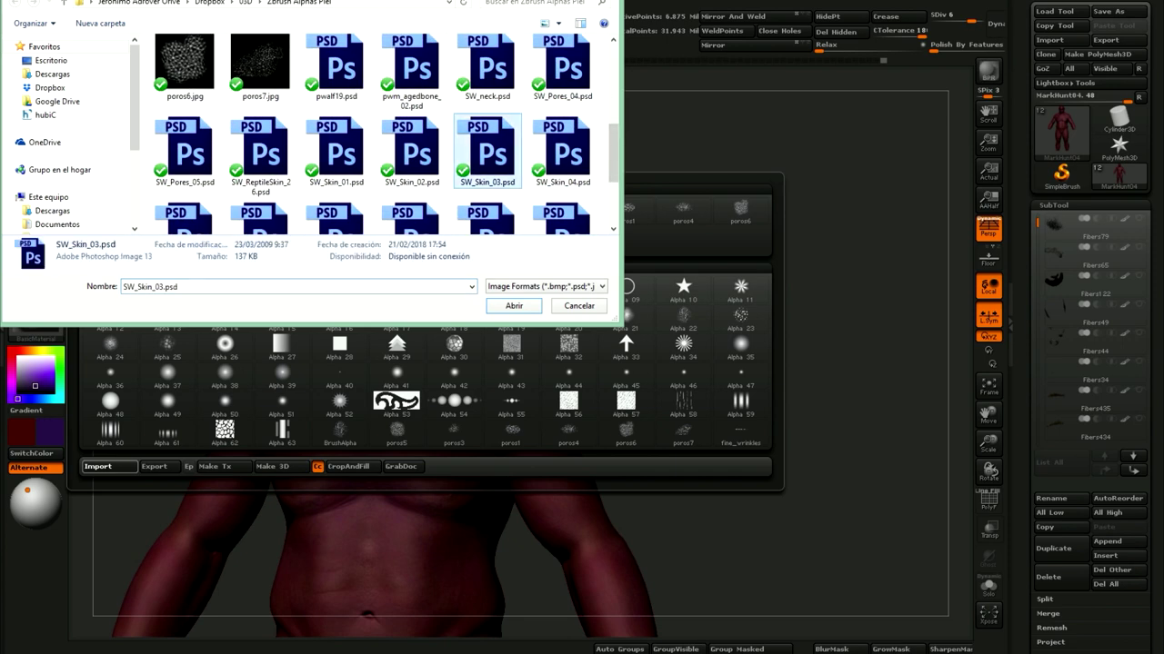
double_click(491, 150)
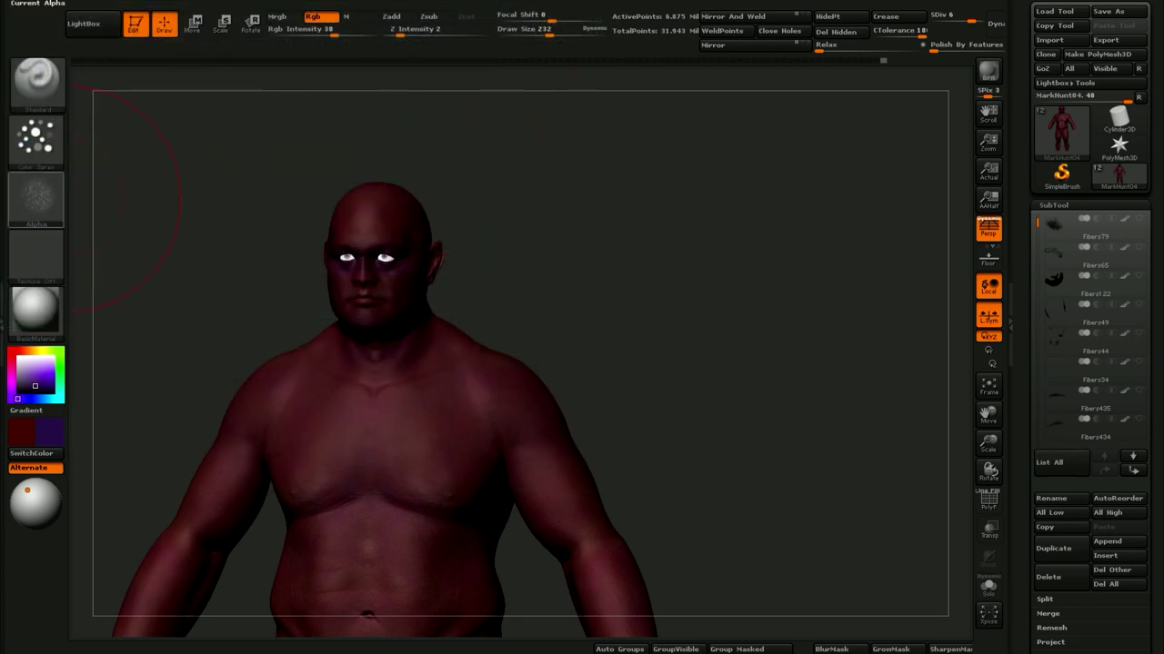
Import SW_Wrinkles_01.psd as the brush alpha
left_click(37, 196)
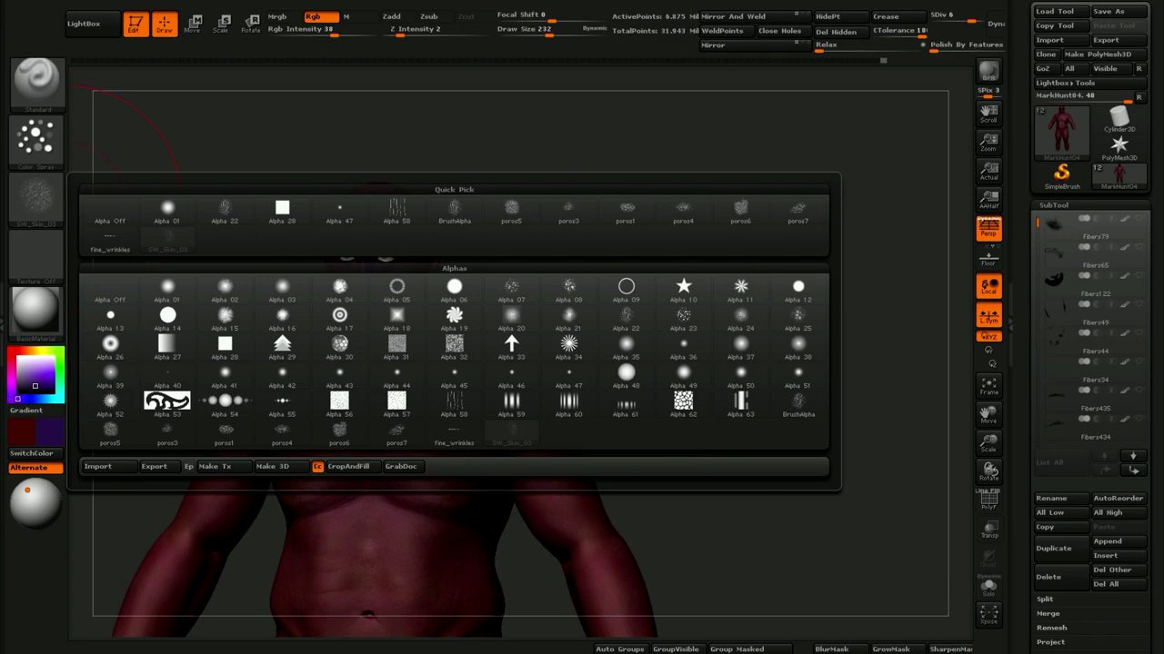
left_click(98, 466)
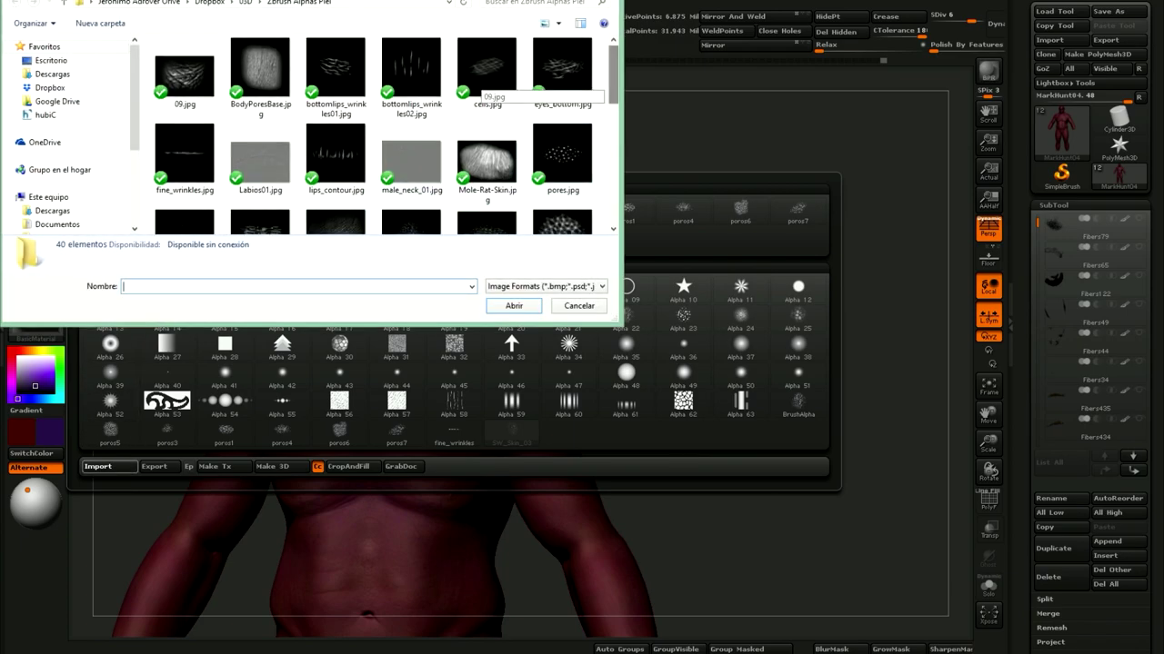
scroll(480, 84, "down", 3)
scroll(480, 83, "down", 2)
scroll(480, 84, "down", 2)
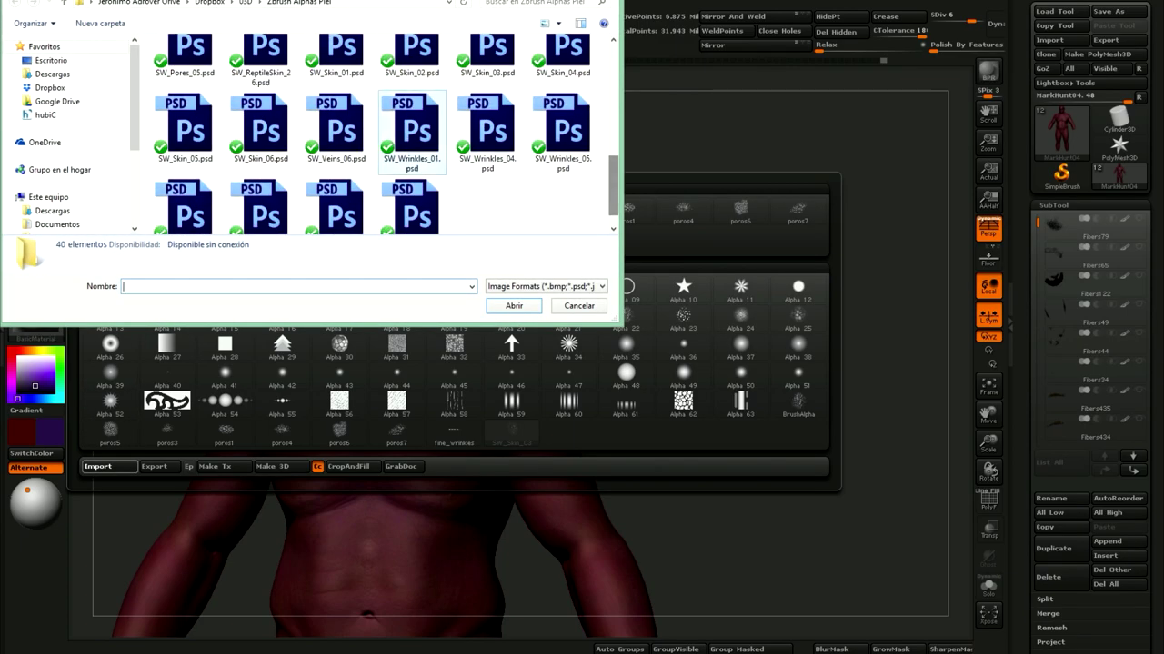
double_click(412, 123)
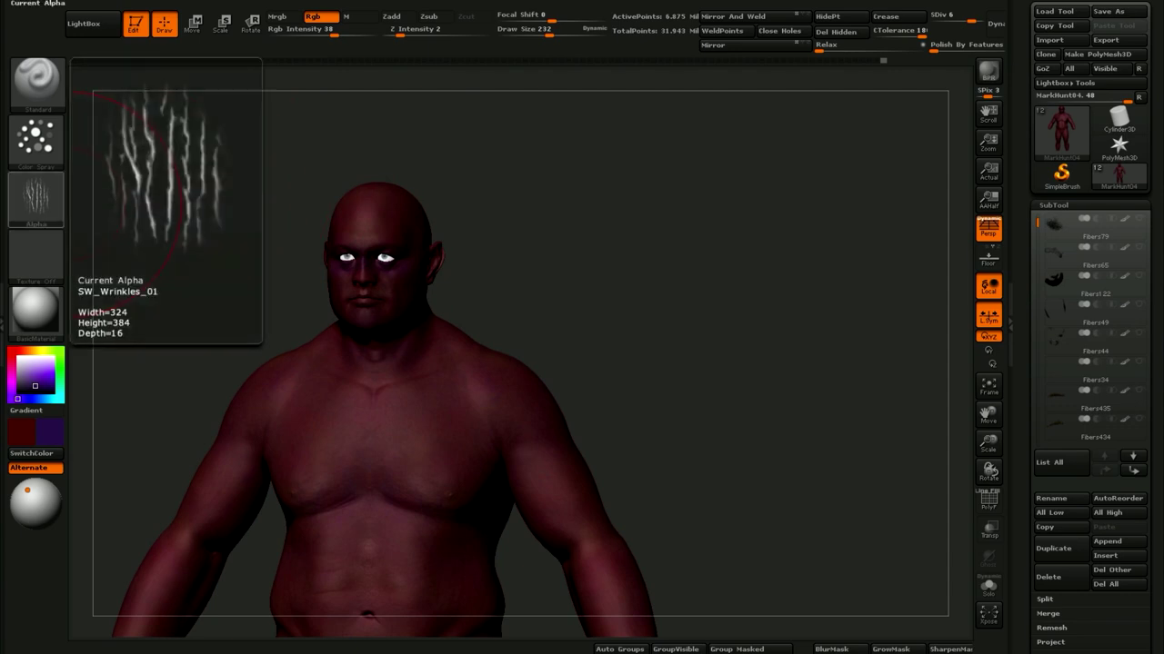
Import SW_ReptileSkin_26.psd as the brush alpha
left_click(37, 195)
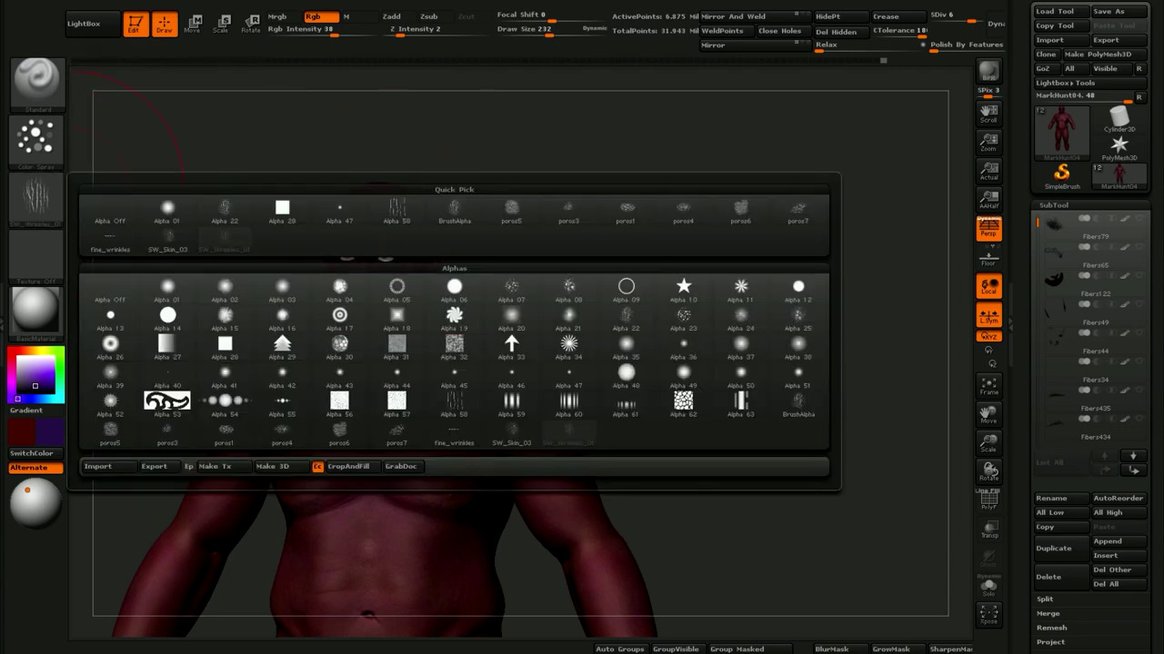
left_click(97, 466)
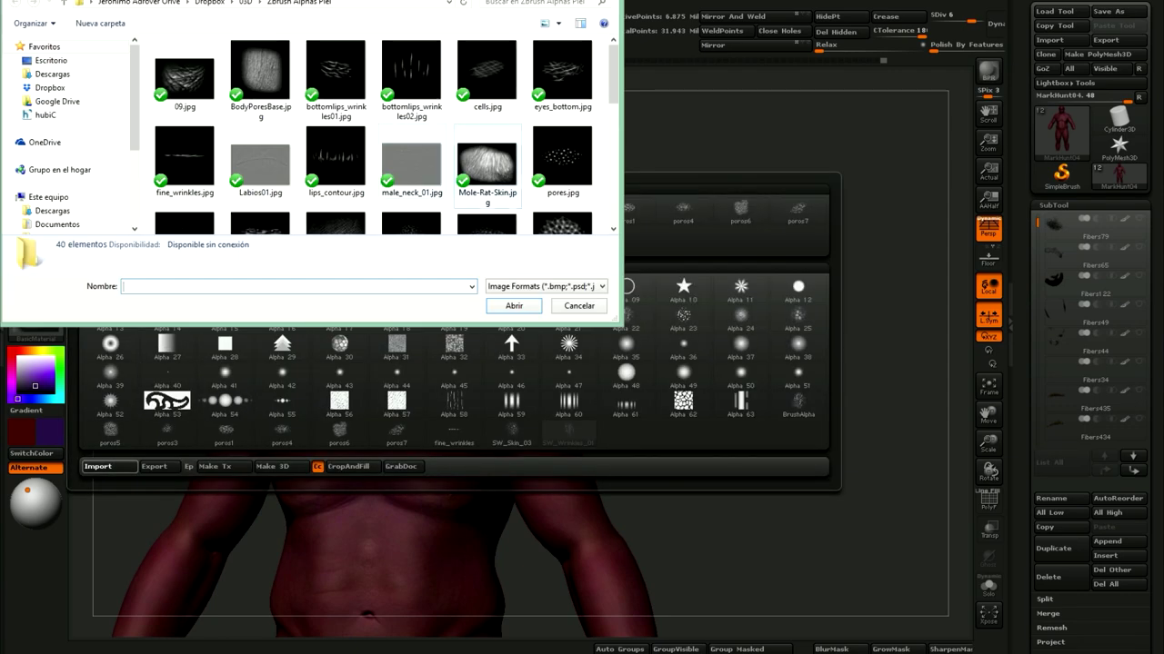
scroll(412, 159, "down", 2)
scroll(411, 159, "down", 3)
scroll(411, 159, "down", 3)
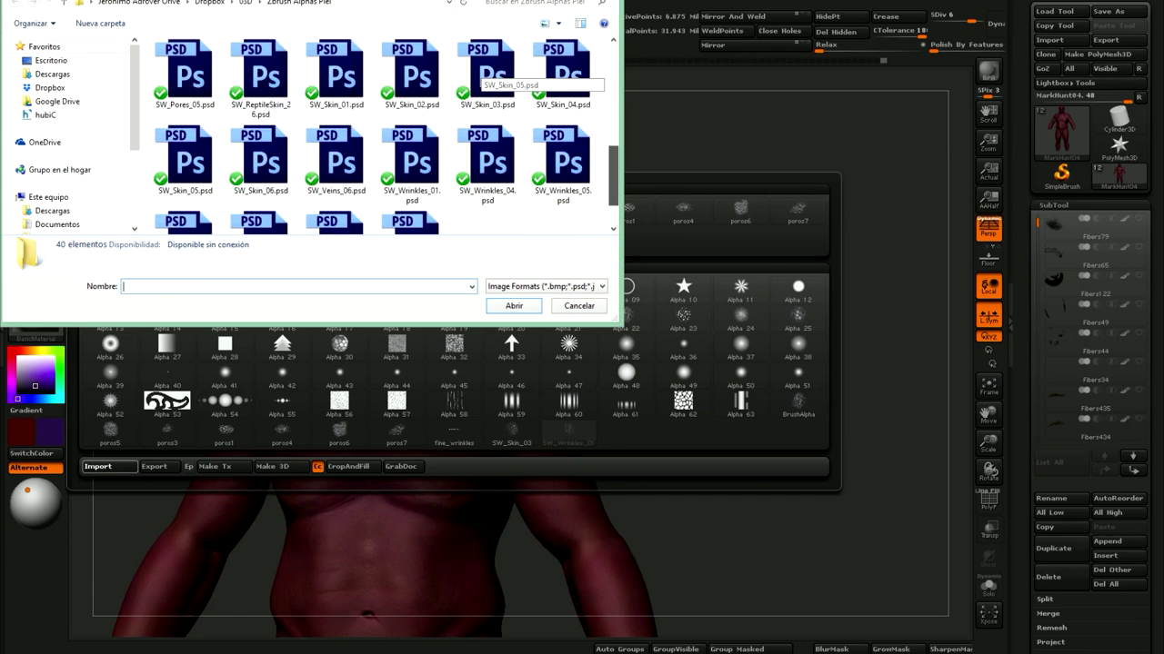
double_click(272, 127)
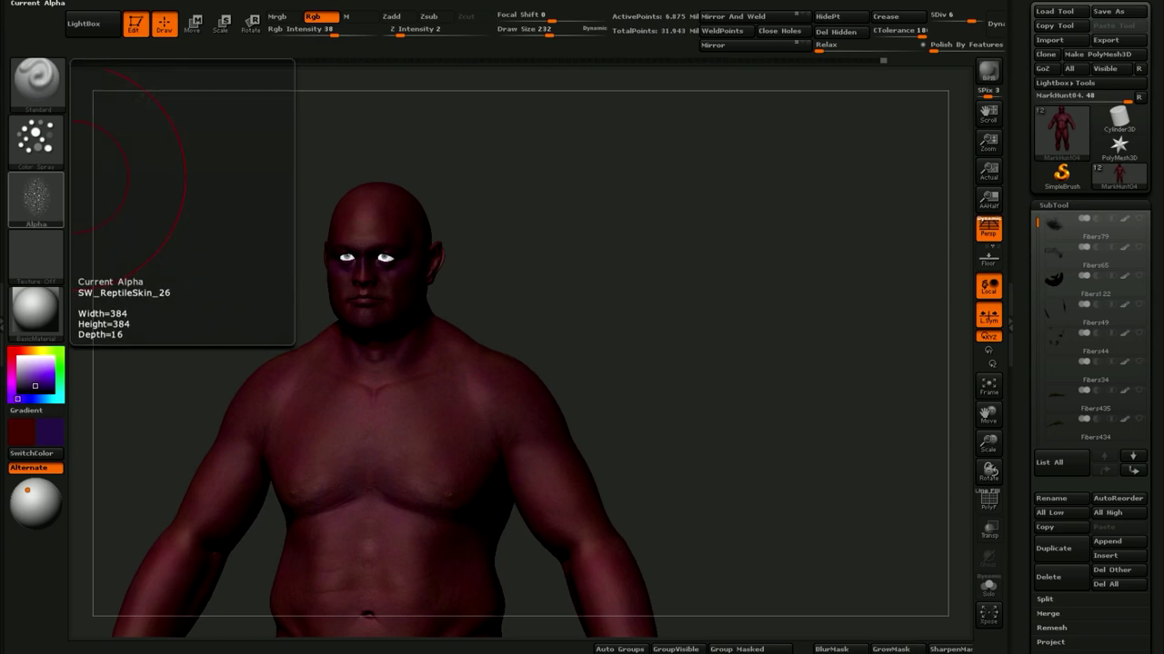
Import pwalf19.psd as the brush alpha
left_click(35, 198)
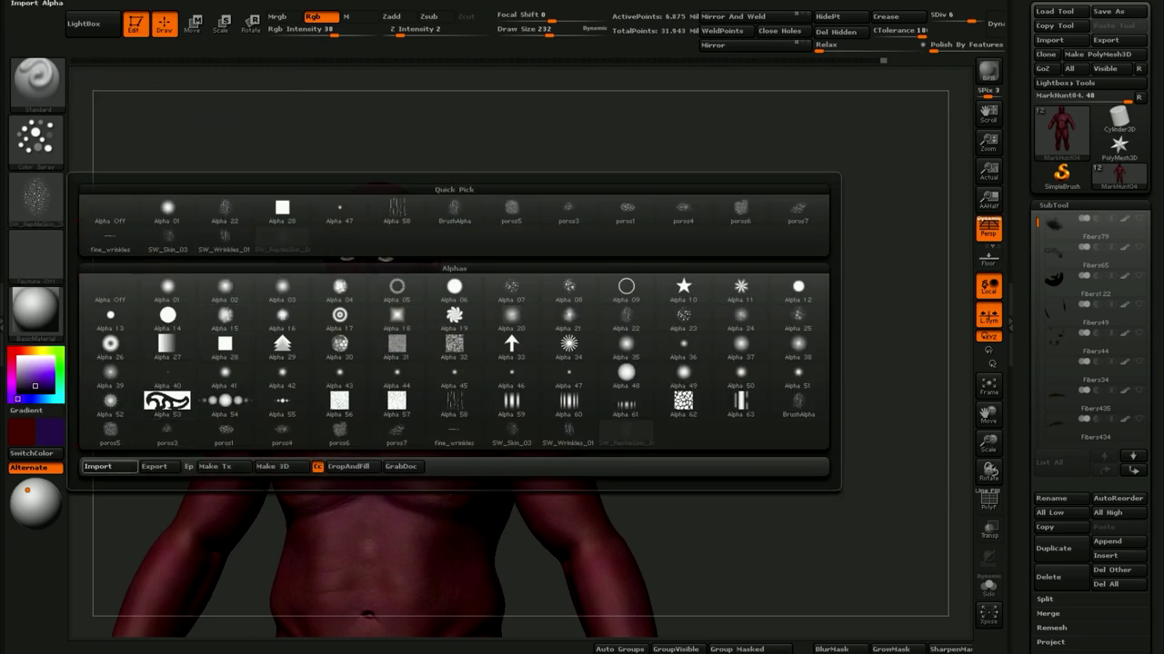
left_click(98, 467)
scroll(373, 136, "down", 2)
scroll(372, 137, "down", 1)
scroll(372, 137, "down", 1)
scroll(372, 137, "down", 1)
left_click(336, 72)
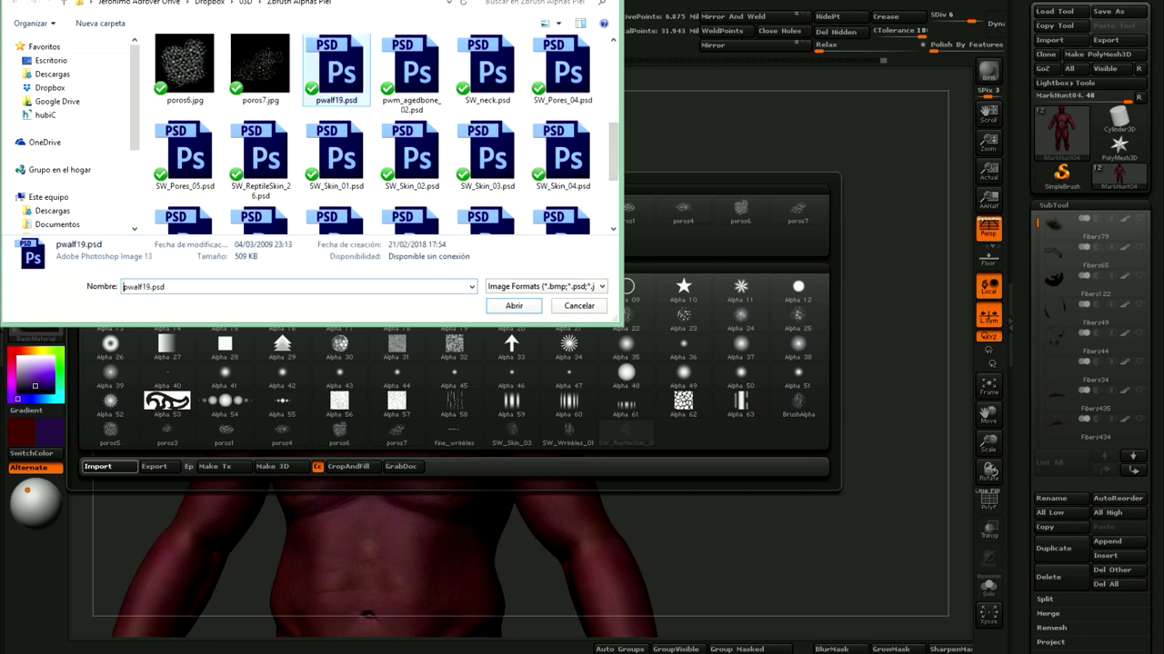
double_click(336, 73)
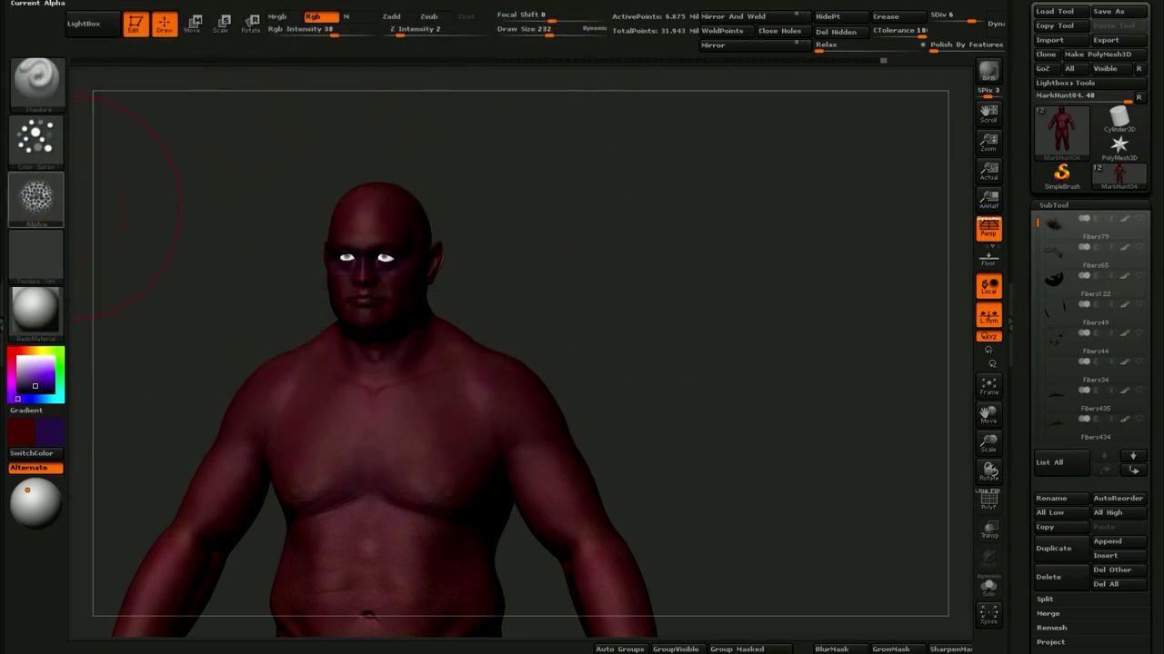
Re-import the SW_Skin_03 skin texture as the alpha
left_click(36, 195)
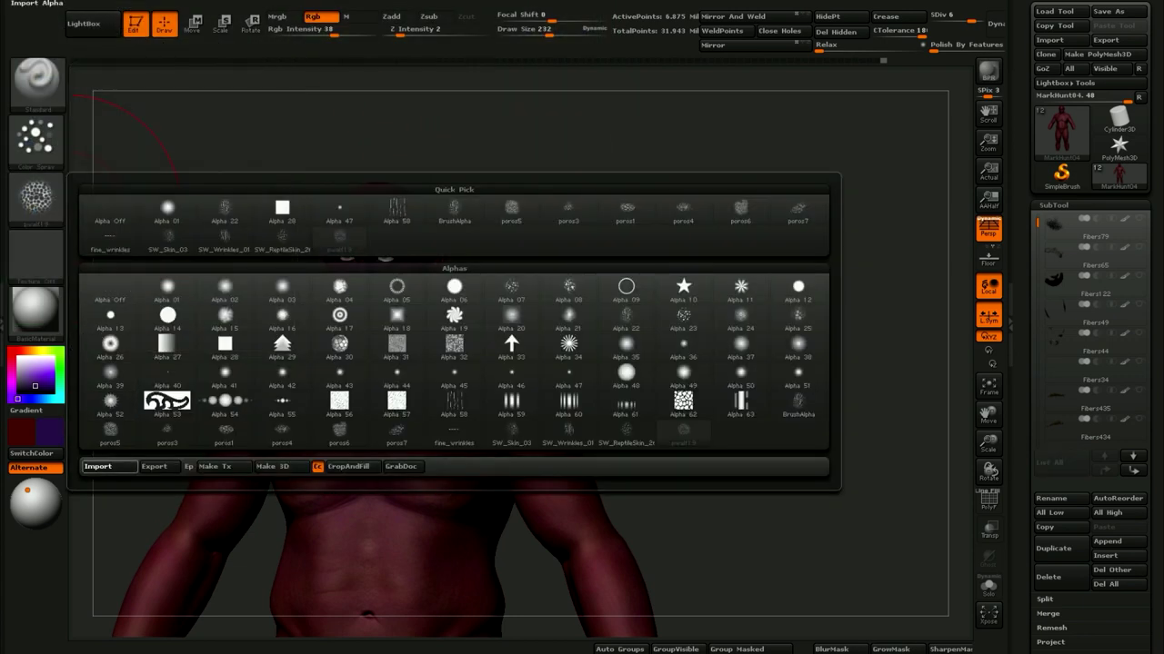
left_click(98, 466)
scroll(482, 86, "down", 3)
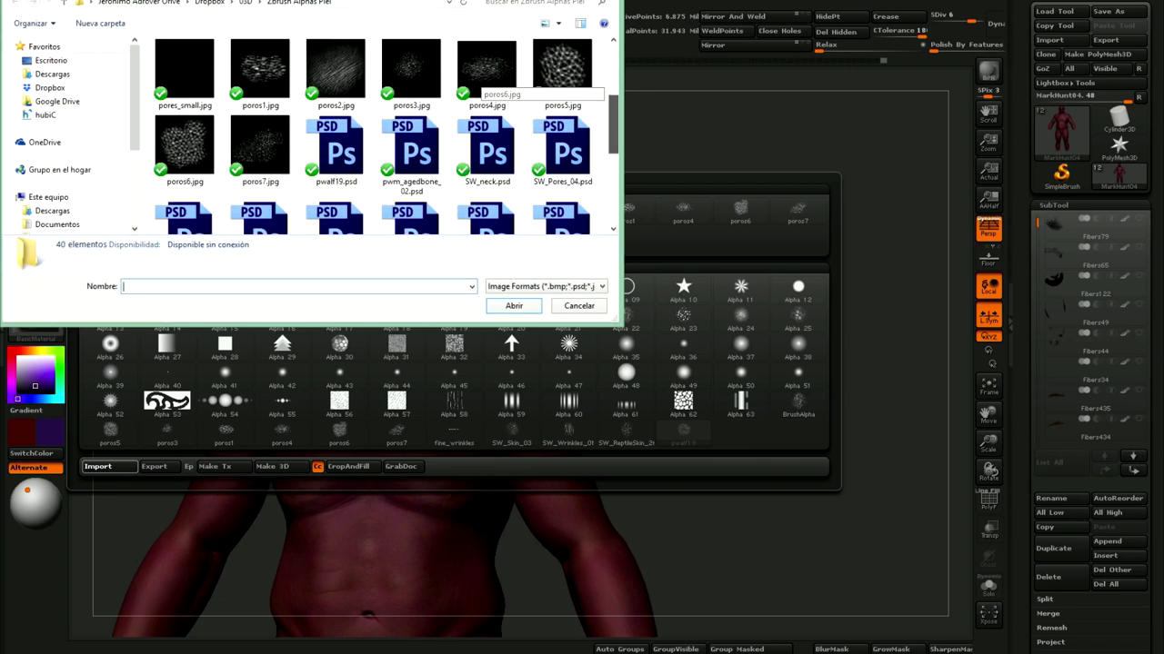
scroll(482, 87, "down", 3)
scroll(482, 87, "down", 3)
scroll(482, 86, "down", 1)
scroll(445, 83, "down", 1)
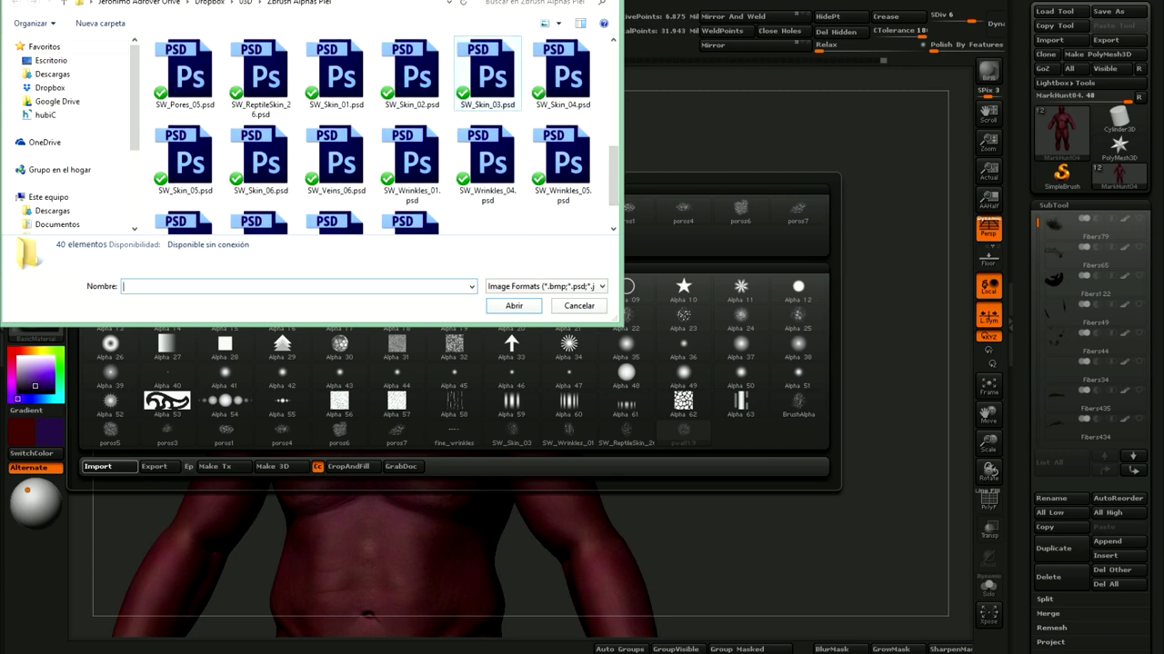
double_click(488, 73)
Load the SW_Skin_06 skin texture as the alpha
left_click(36, 196)
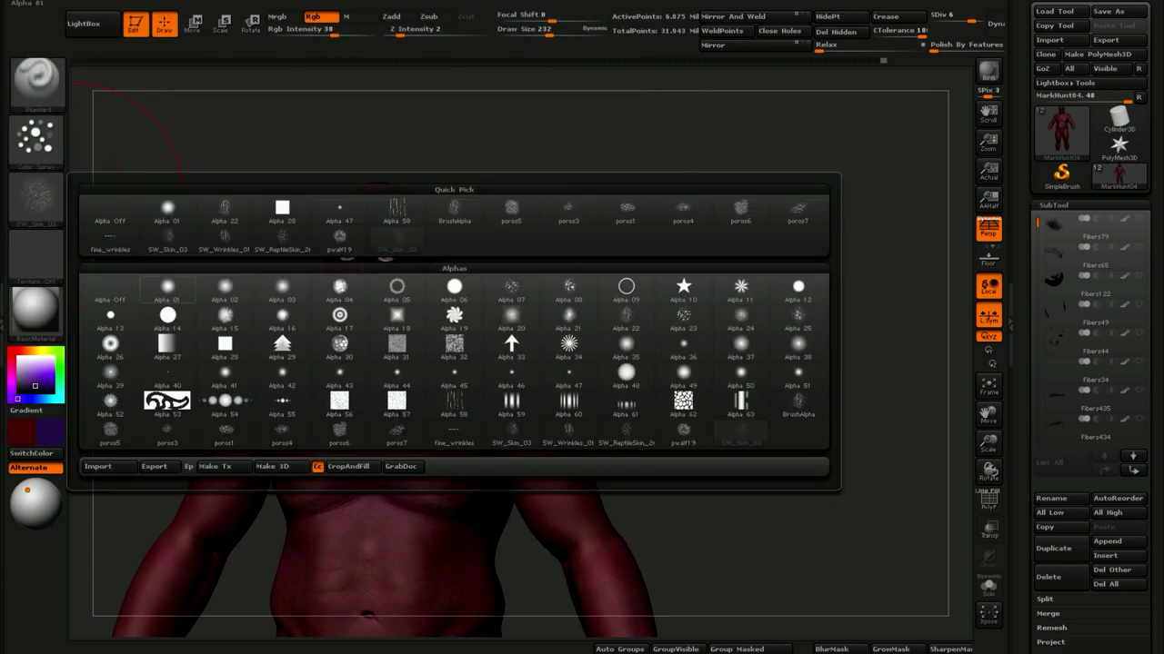
left_click(100, 467)
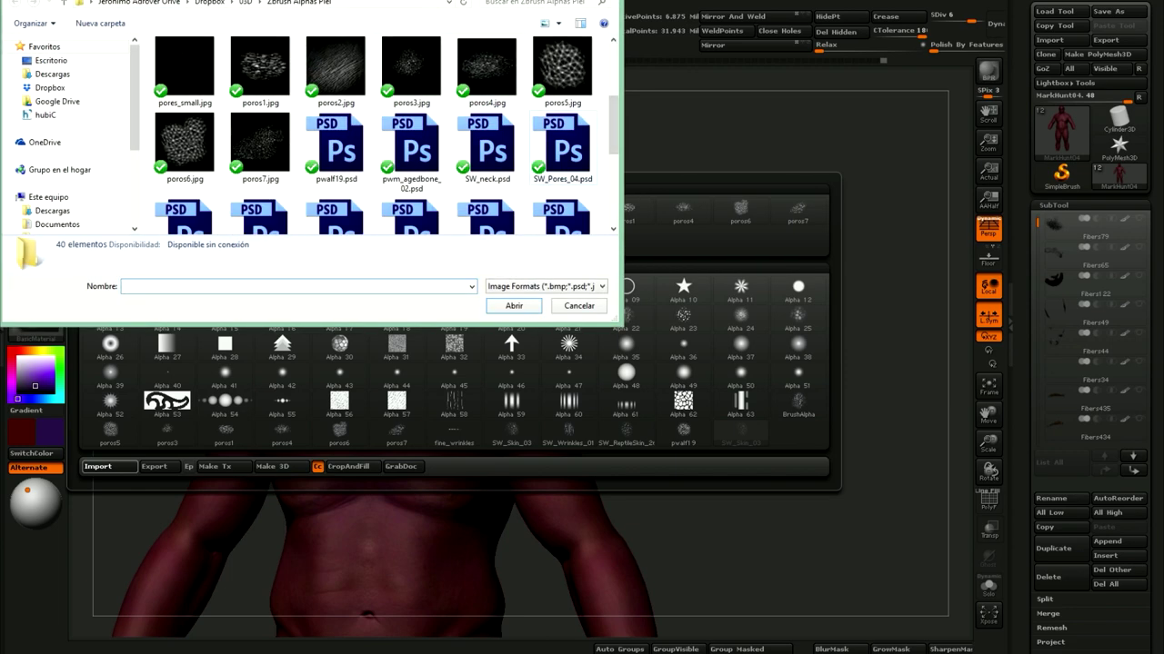
scroll(490, 155, "down", 3)
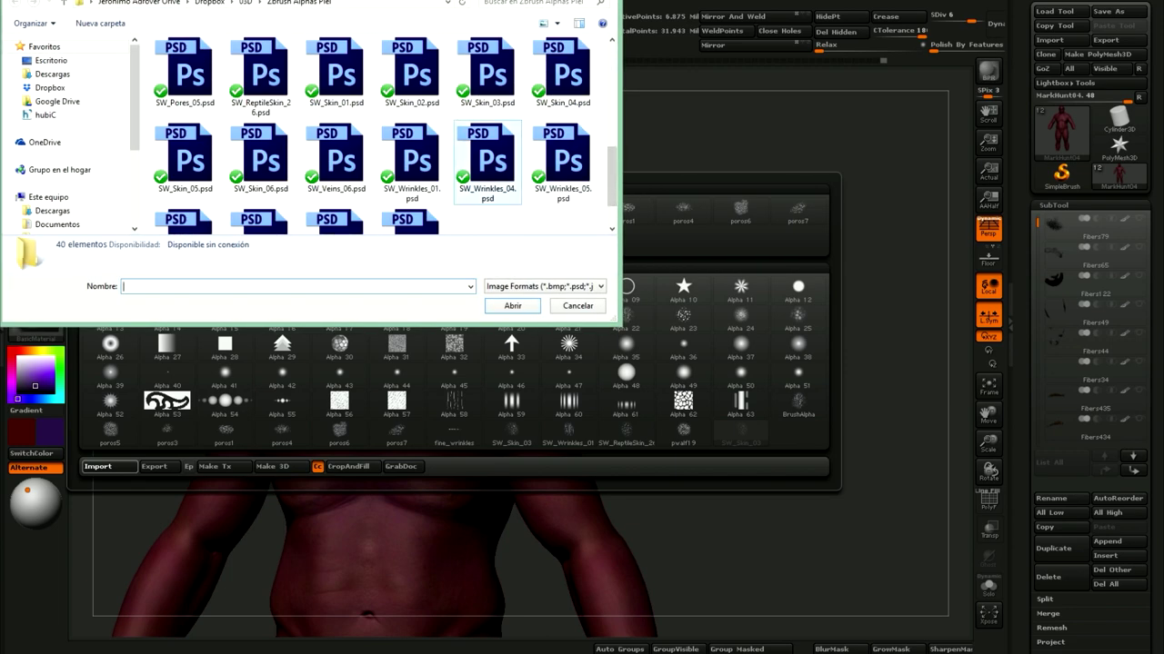
left_click(263, 155)
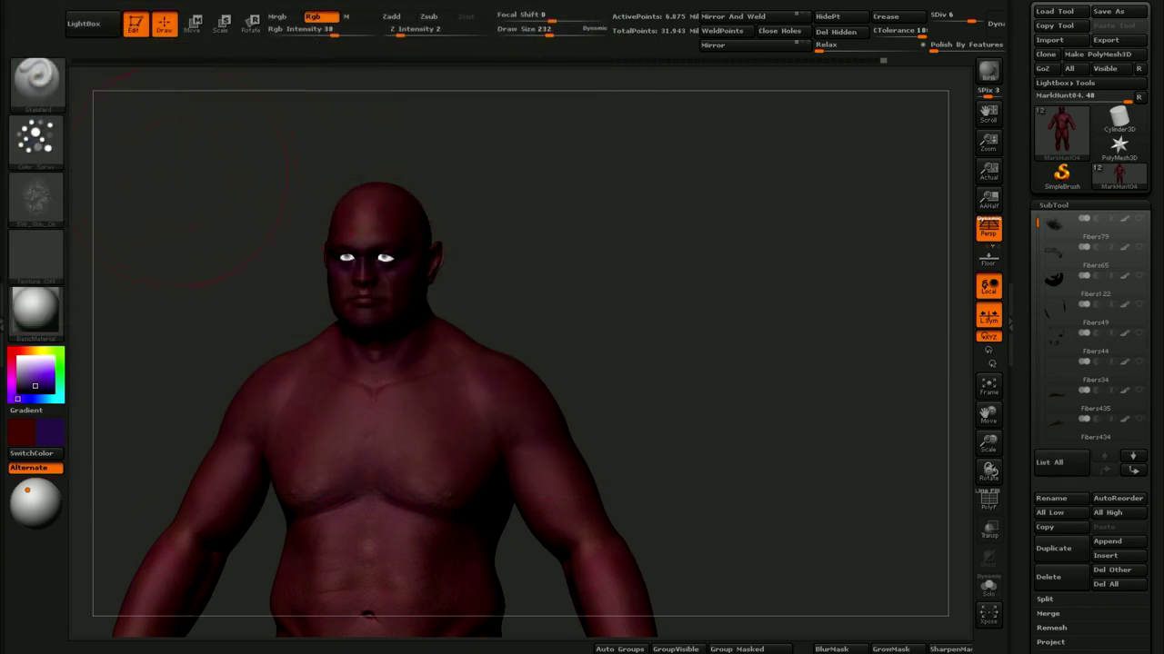
left_click(36, 196)
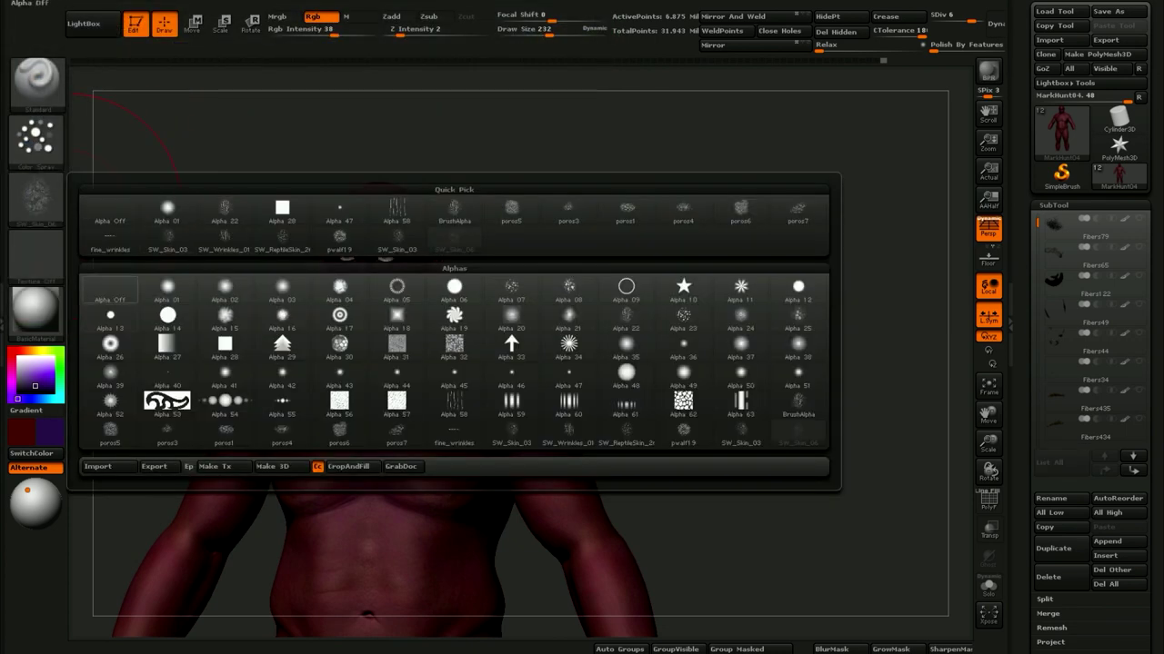
Import the SW_Skin_05 skin texture as a further alpha
left_click(36, 195)
left_click(109, 466)
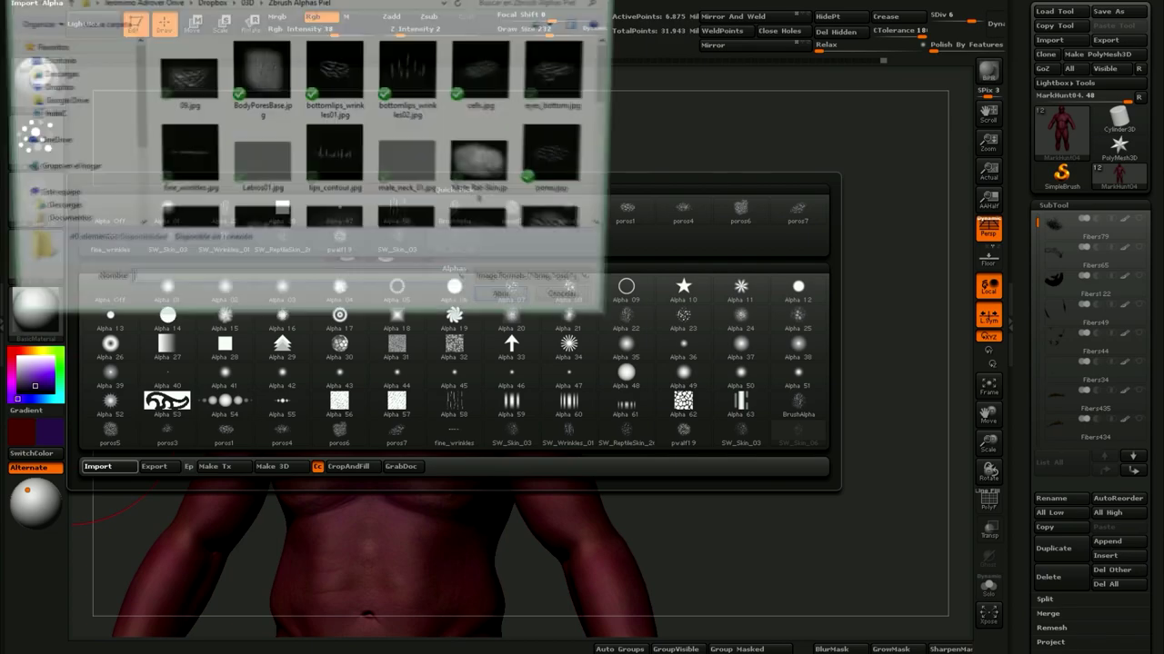
scroll(477, 91, "down", 1)
scroll(477, 91, "down", 3)
scroll(477, 91, "down", 2)
scroll(478, 90, "down", 1)
scroll(477, 90, "down", 1)
scroll(477, 91, "down", 1)
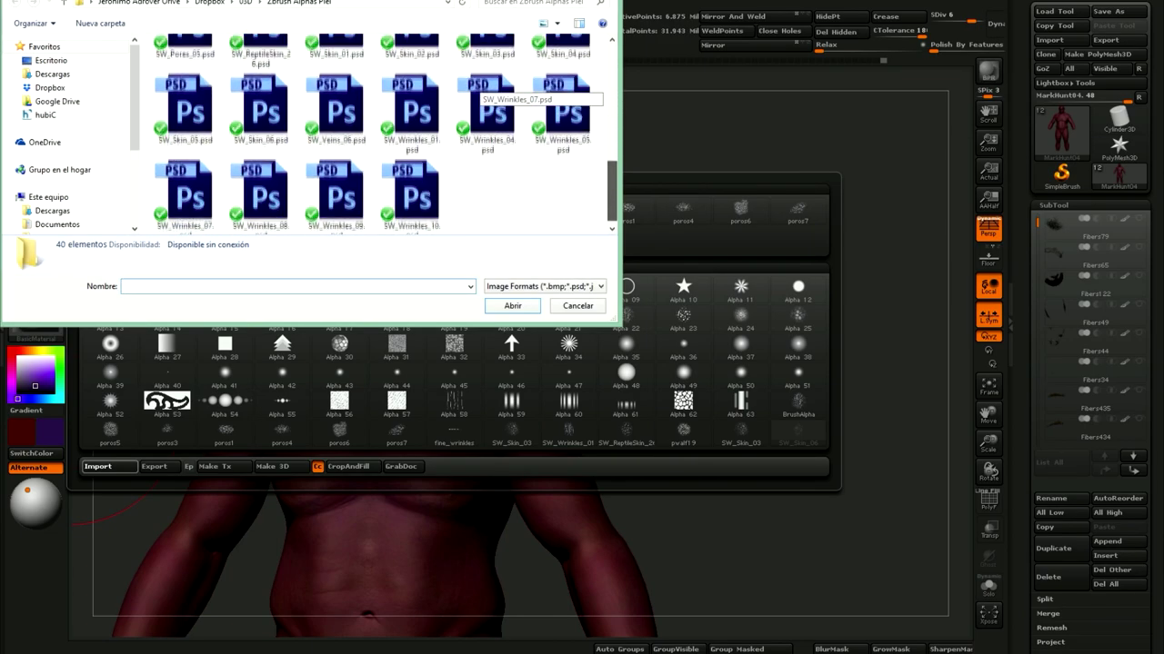
scroll(477, 91, "down", 1)
double_click(187, 100)
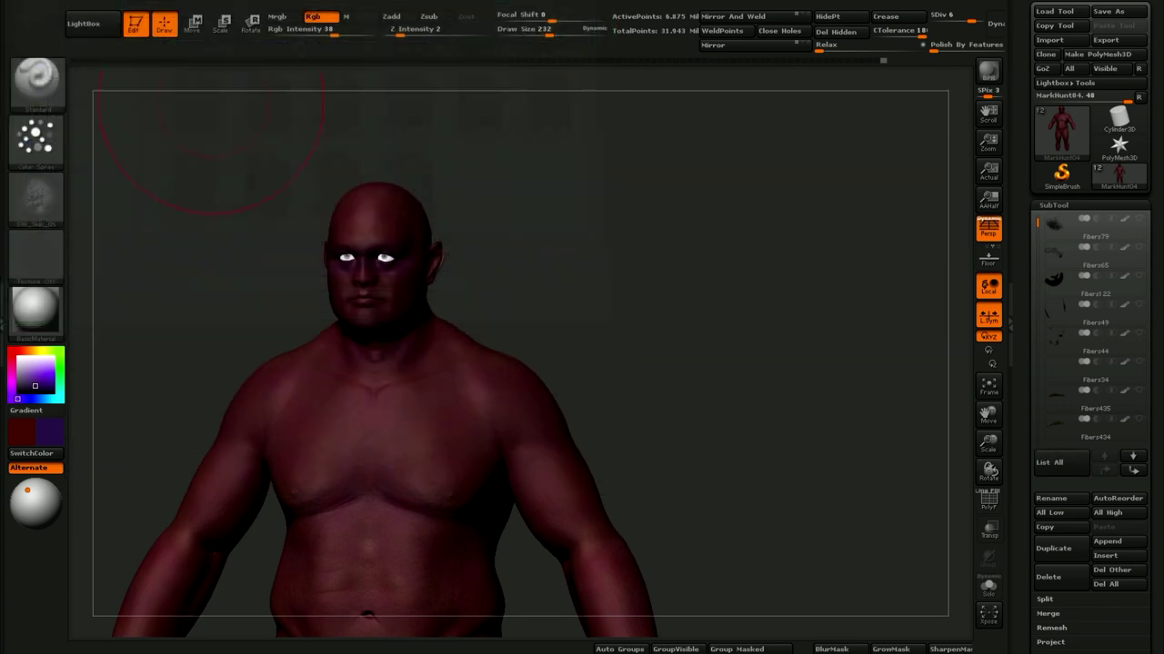
Switch to the Alpha 15 soft spray alpha and pick a dark orange-red skin paint colour
left_click(36, 195)
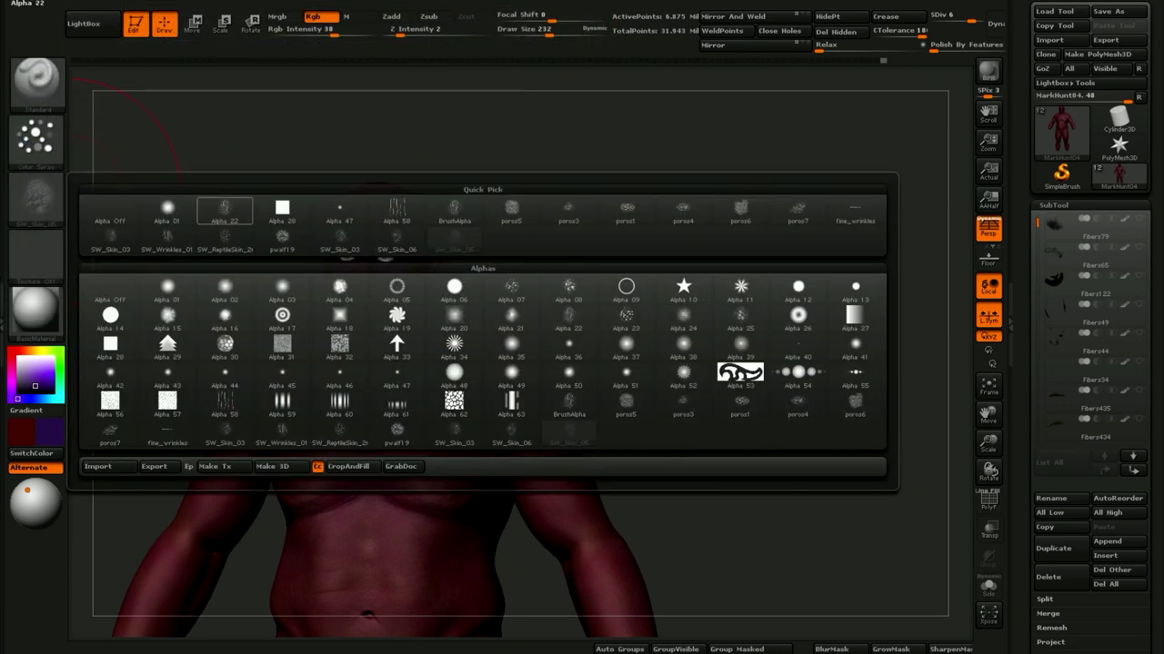
mouse_move(167, 316)
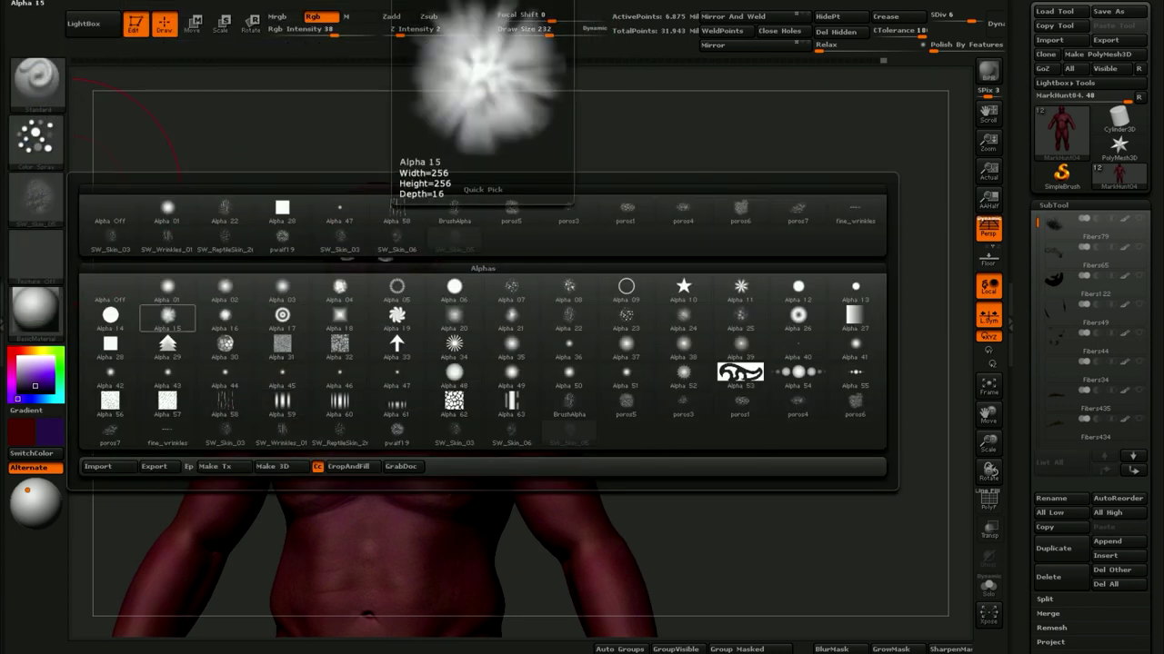
left_click(168, 316)
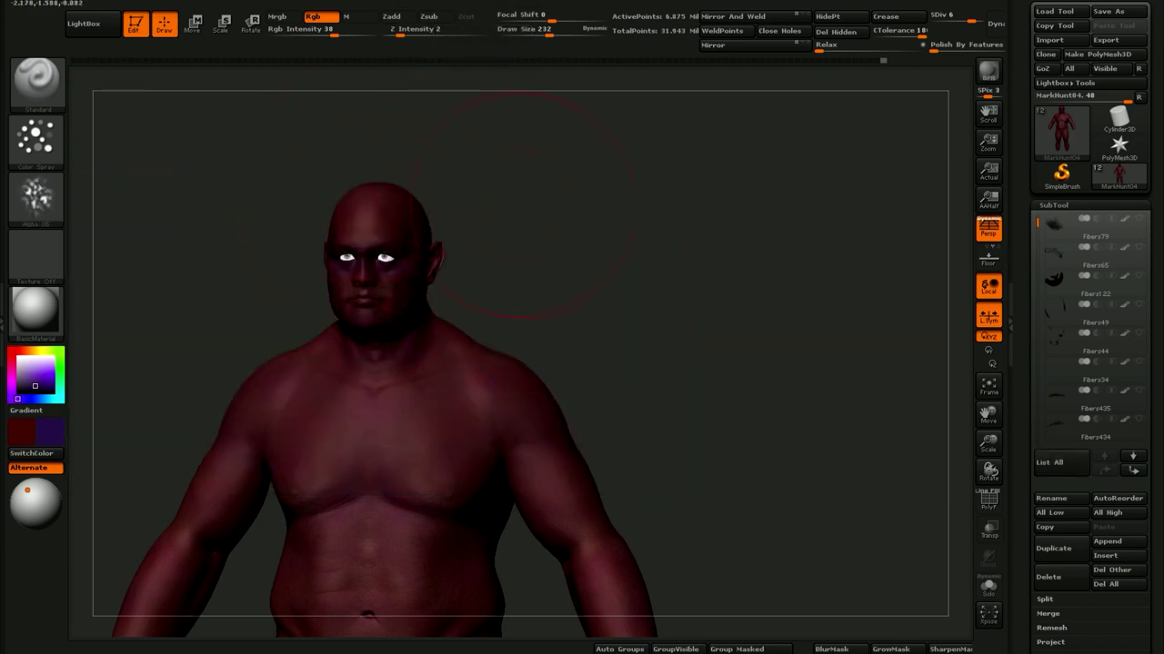
left_click_drag(527, 205, 145, 386)
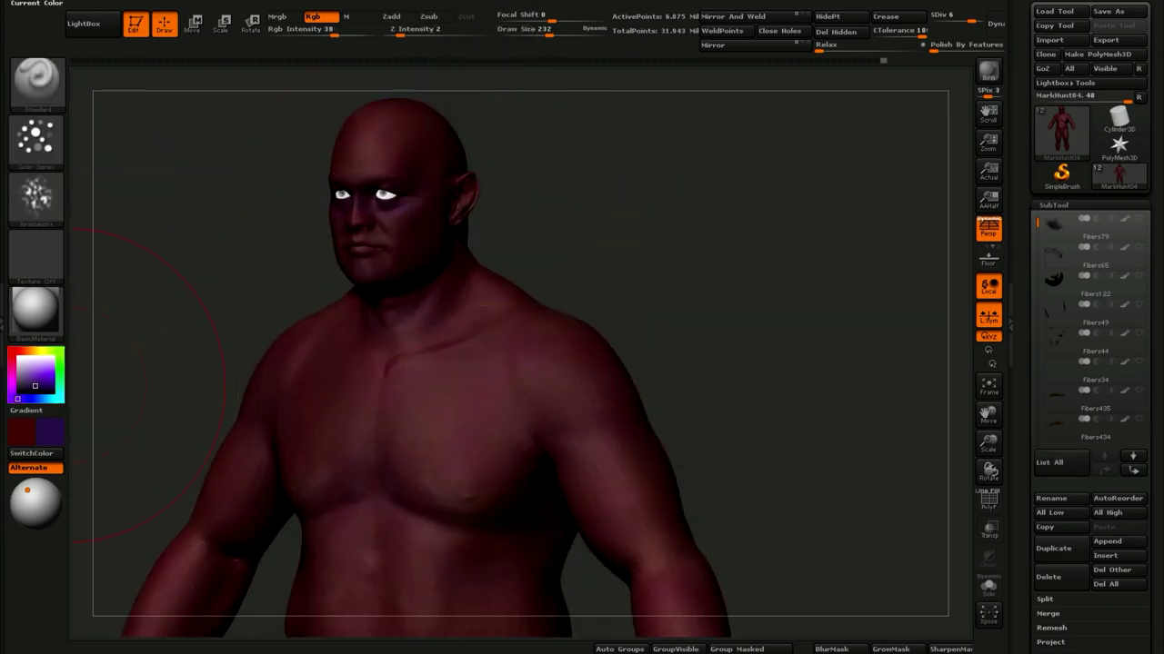
left_click(27, 399)
left_click_drag(126, 490, 263, 327)
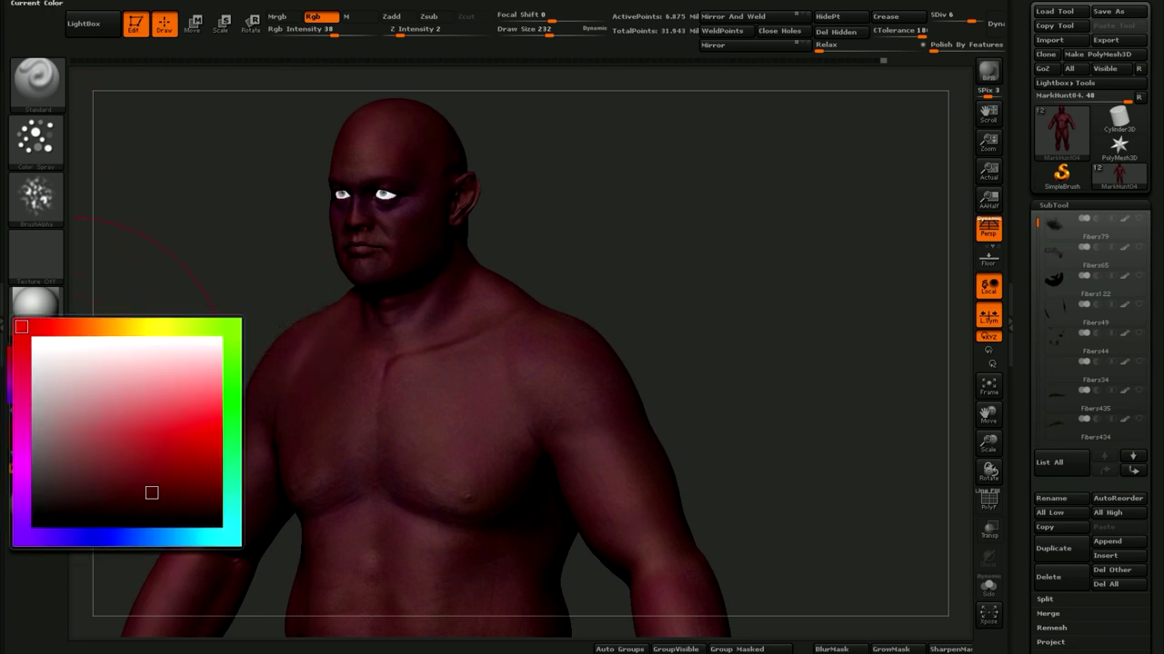
left_click(94, 326)
left_click(38, 380)
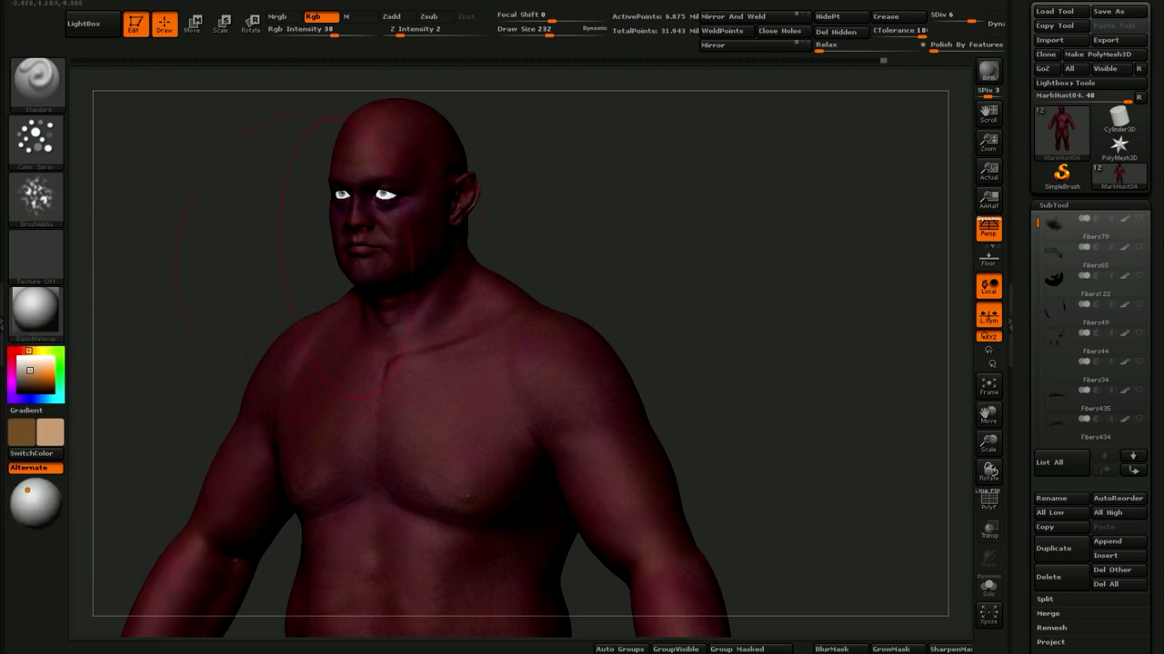
mouse_move(37, 373)
left_click(104, 433)
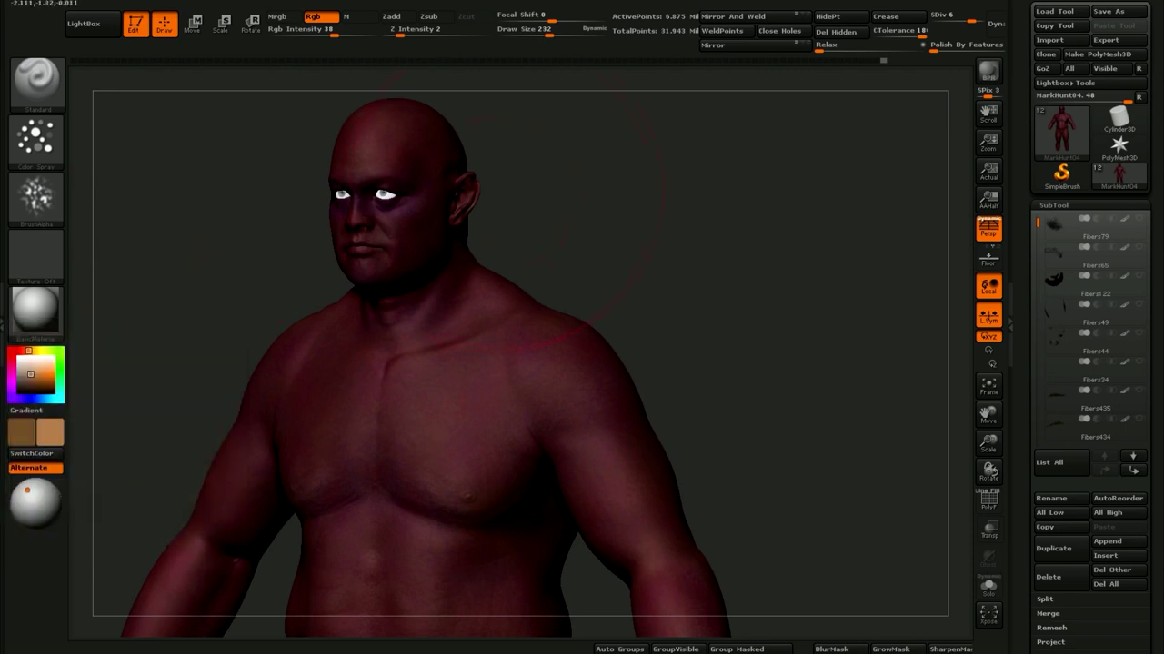
left_click_drag(273, 227, 409, 193)
Set Draw Size to 62, paint a lighter tone on the forehead, then shrink the brush to 22
right_click(376, 136)
left_click_drag(409, 176, 354, 176)
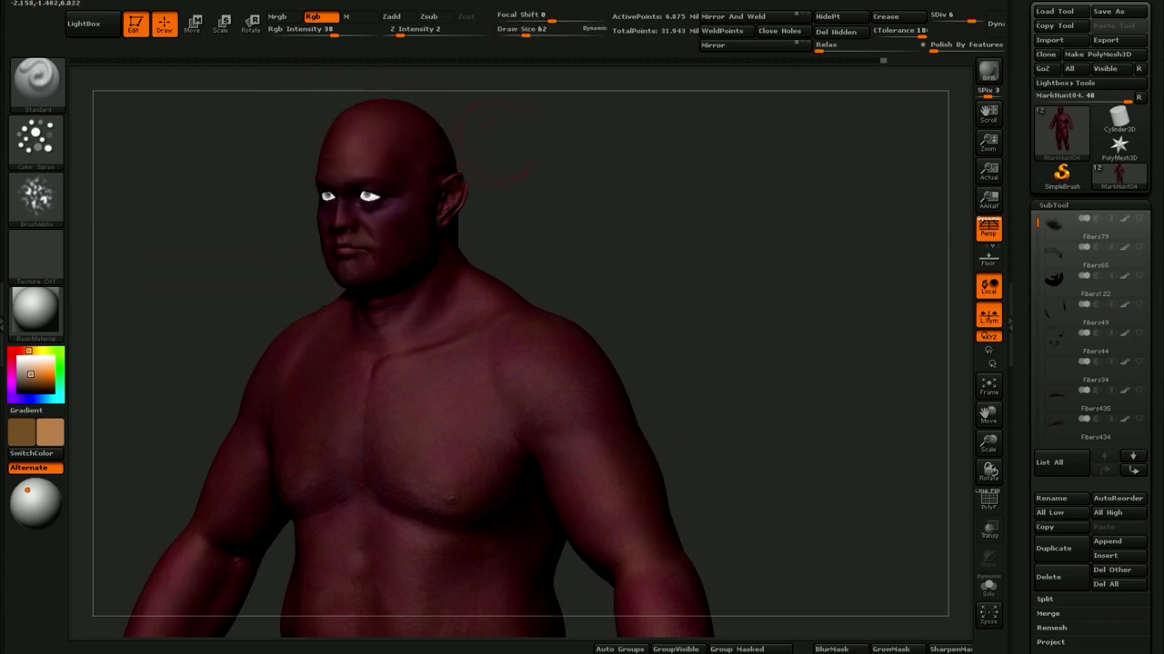
right_click_drag(455, 156, 428, 260, "alt")
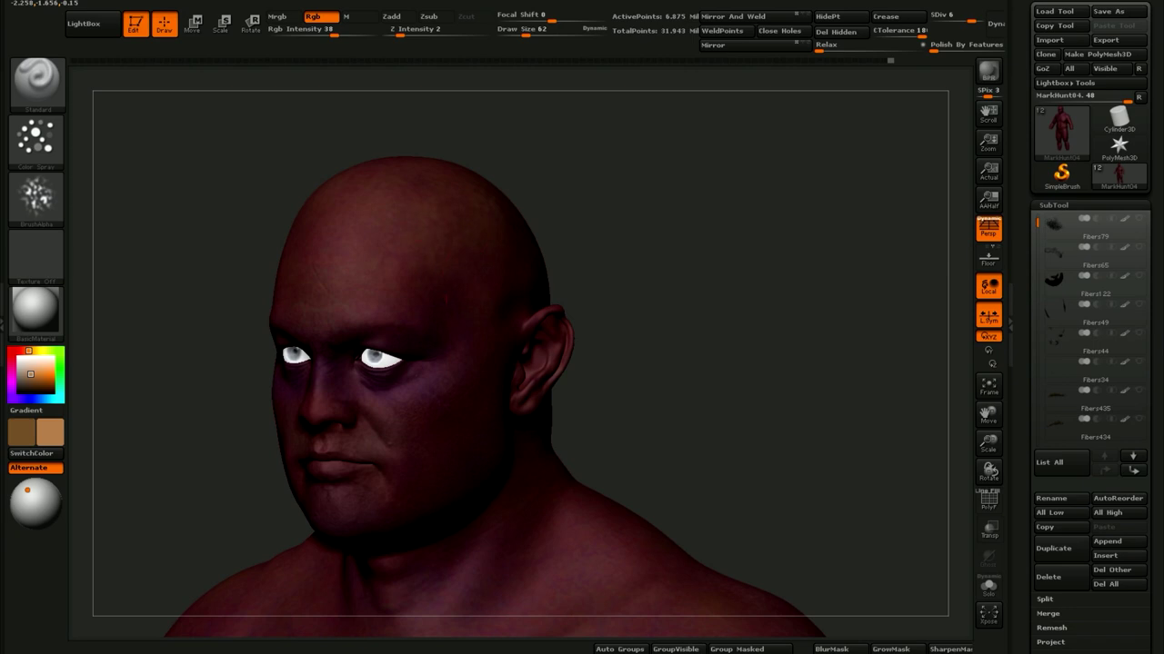
left_click_drag(359, 243, 314, 227)
right_click(372, 256)
left_click_drag(382, 261, 364, 262)
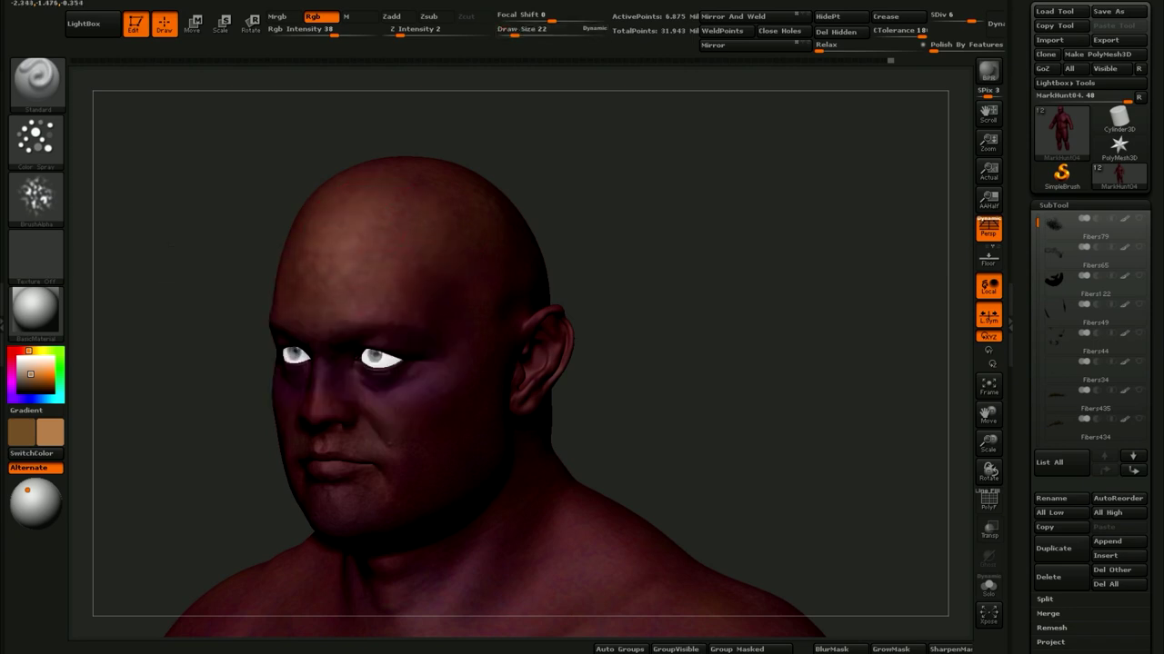
Resize the brush to 62 and then 53 while orbiting the head round to a right profile
right_click_drag(681, 409, 591, 382)
right_click(363, 255)
left_click_drag(509, 243, 546, 243)
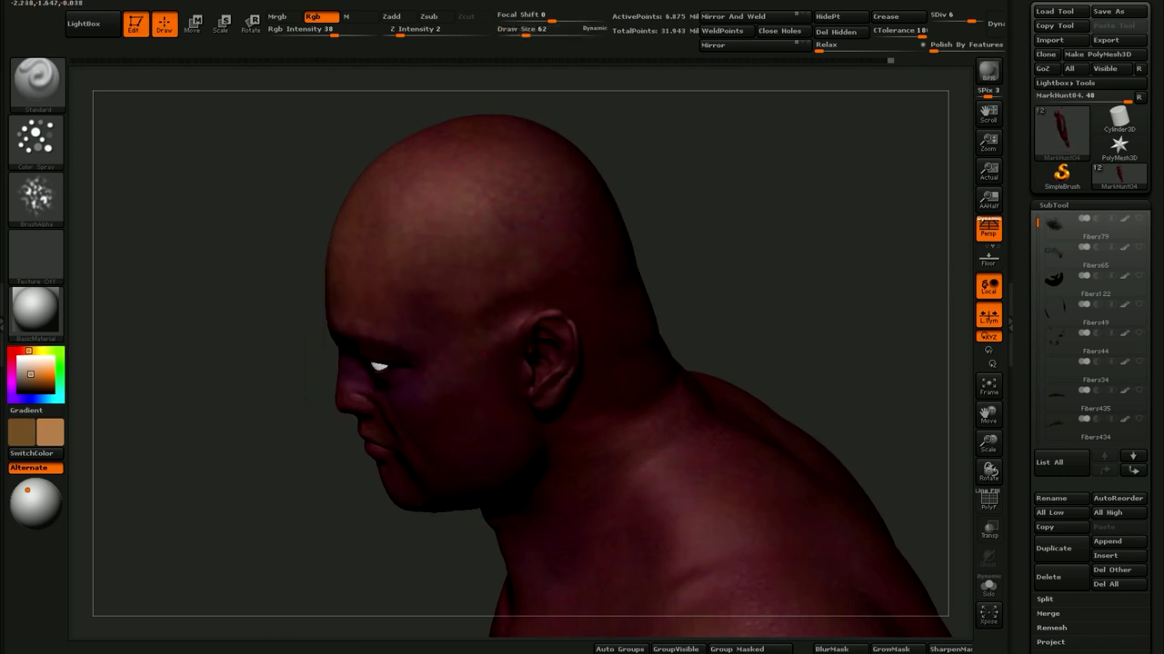
right_click_drag(418, 364, 463, 370)
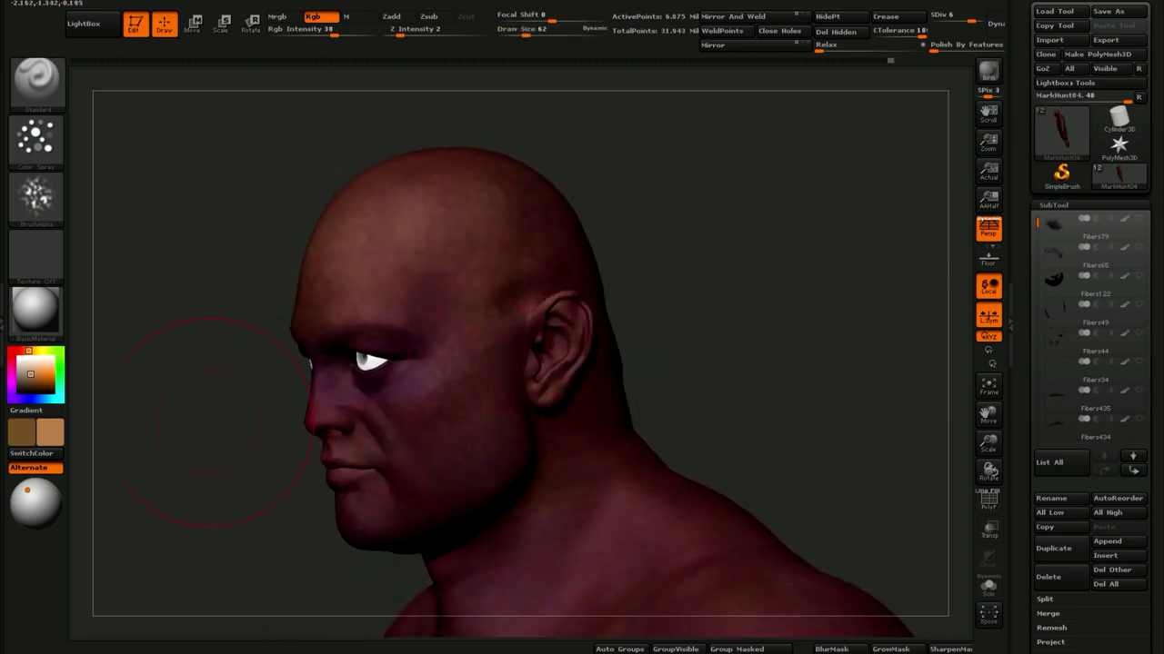
right_click_drag(213, 422, 300, 423)
right_click(273, 454)
left_click_drag(373, 400, 359, 400)
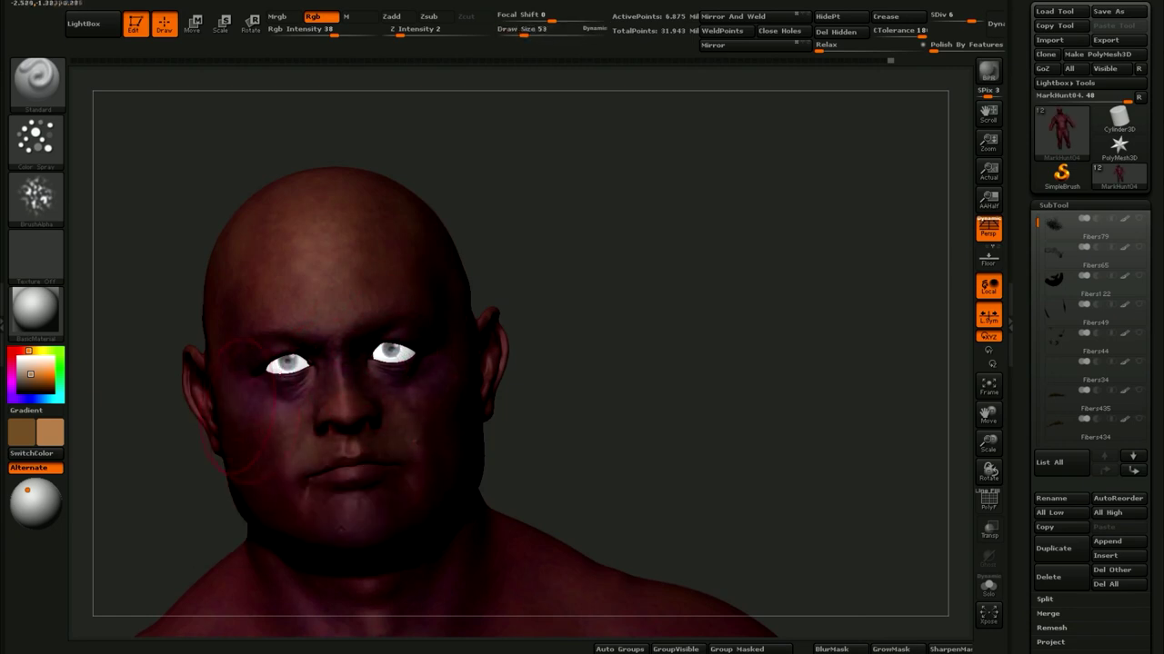
right_click_drag(236, 413, 327, 480)
left_click_drag(462, 244, 721, 145, "alt")
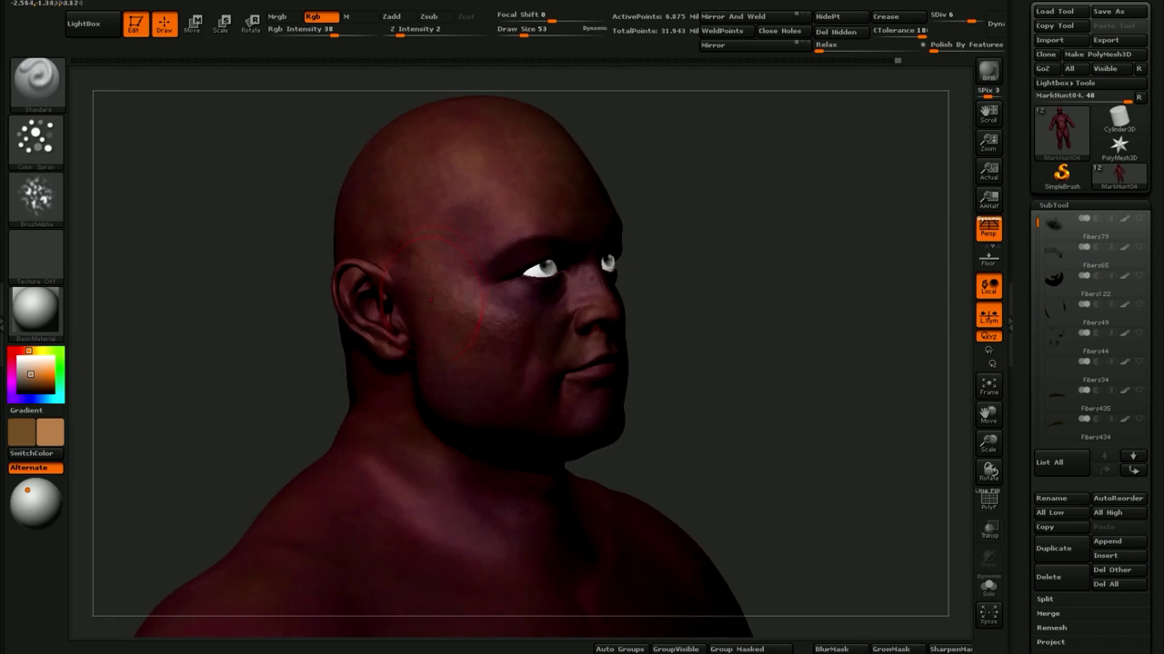
left_click_drag(772, 364, 882, 364)
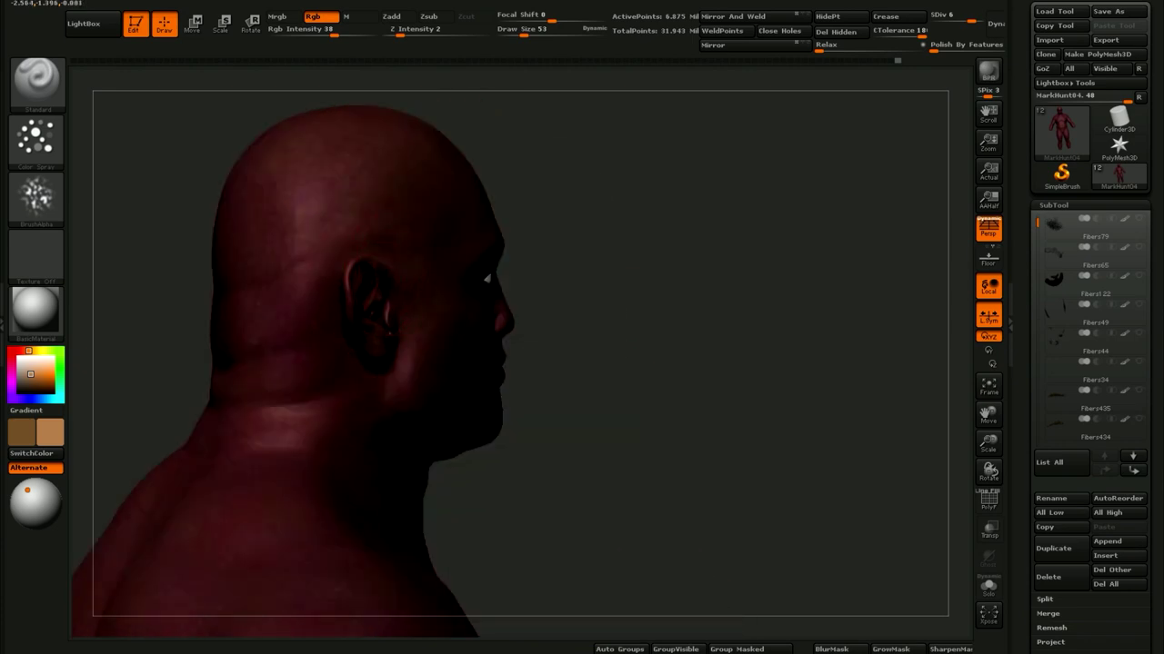
left_click_drag(641, 236, 627, 63, "alt")
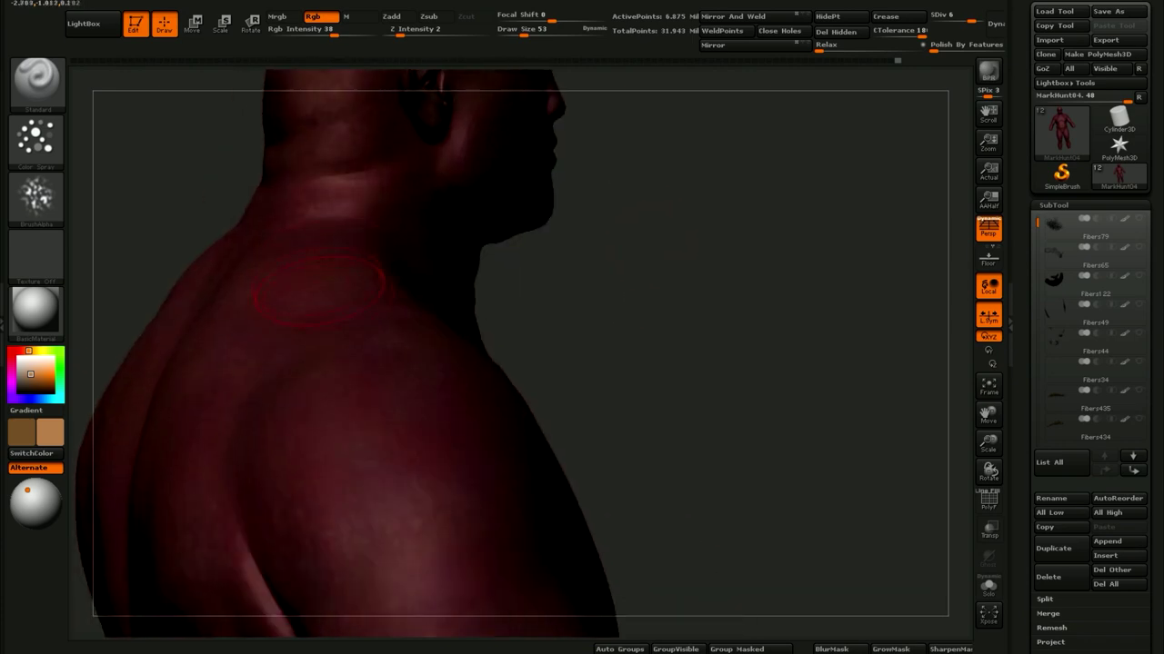
Switch brushes with the B, M, T hotkeys and rotate the model to face the chest
key("b")
key("m")
key("t")
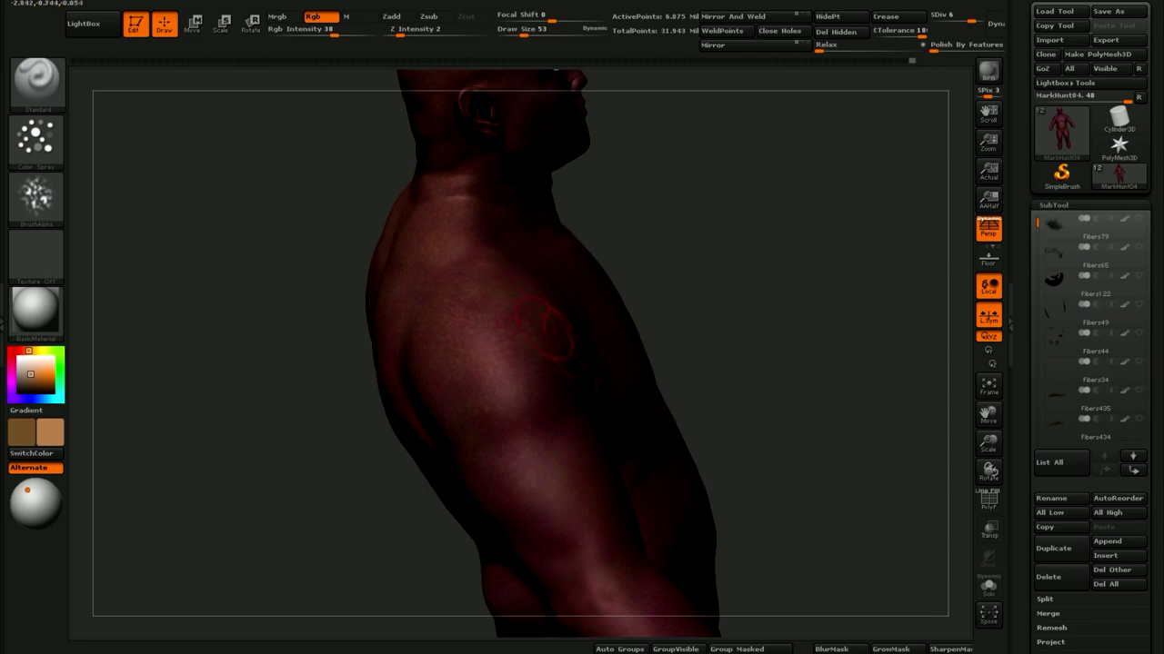
left_click_drag(735, 262, 621, 243)
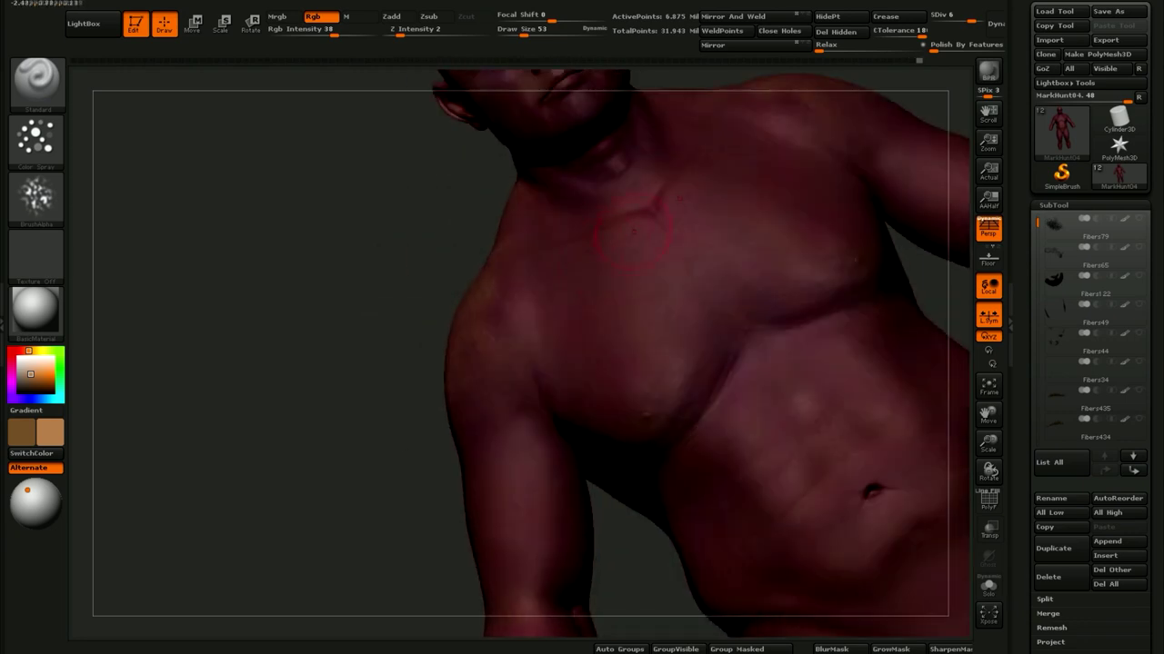
Set Rgb Intensity to 25 and turn the head to profile to show the arm
left_click_drag(334, 35, 324, 35)
type("25")
key("Return")
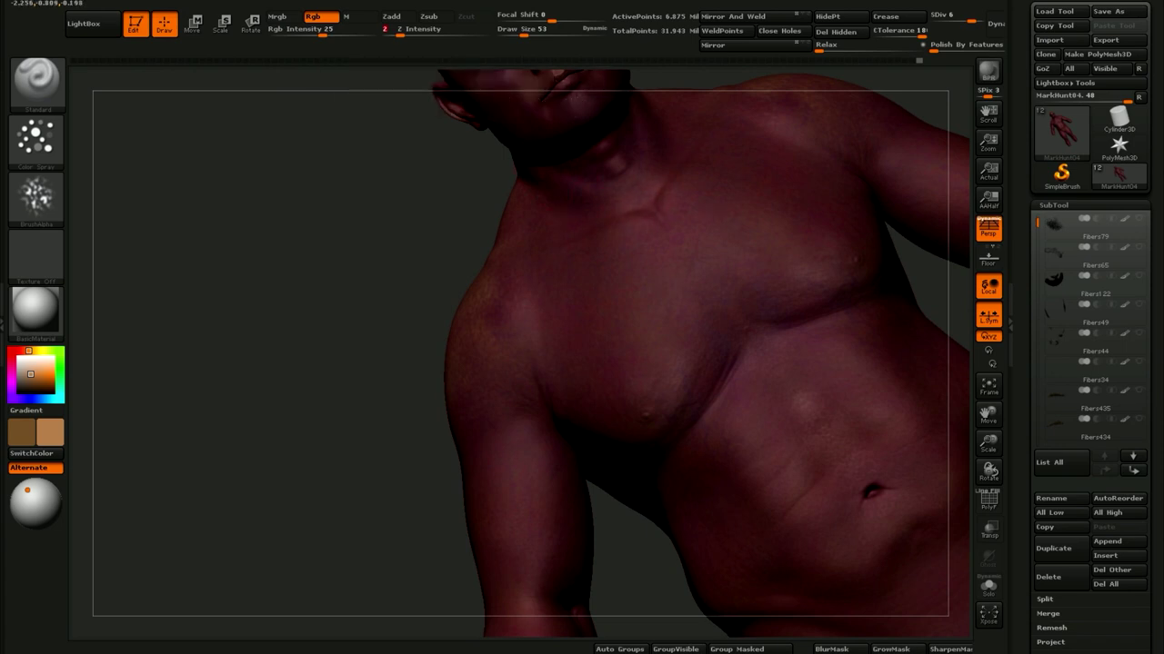
left_click_drag(273, 409, 272, 318)
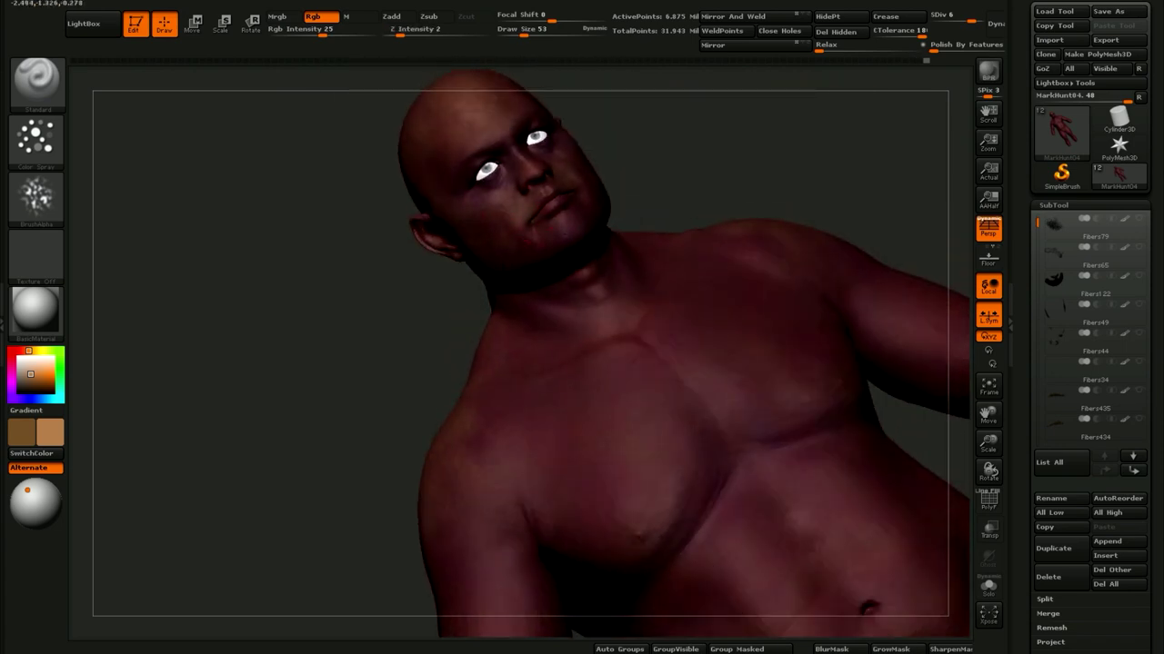
mouse_move(272, 318)
left_mouse_down()
mouse_move(214, 259)
mouse_move(196, 268)
left_mouse_up()
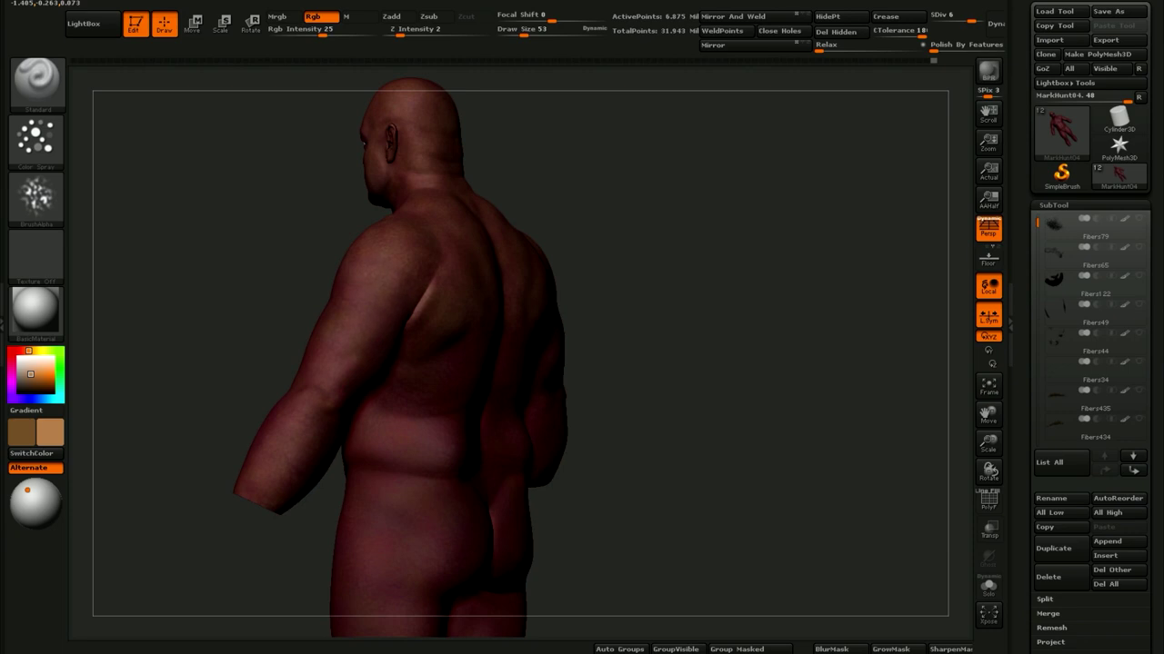
Lighten a skin patch on the upper left arm, then turn the figure to see its back
mouse_move(247, 325)
left_mouse_down()
mouse_move(376, 286)
mouse_move(546, 291)
left_mouse_up()
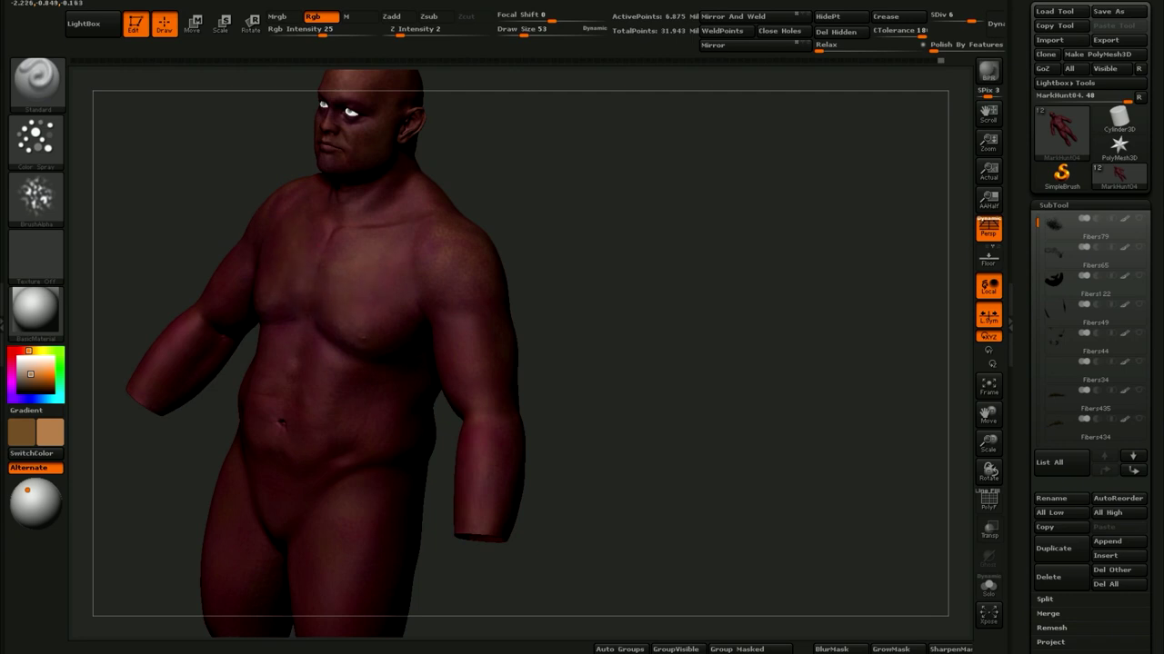
left_click_drag(636, 300, 746, 300)
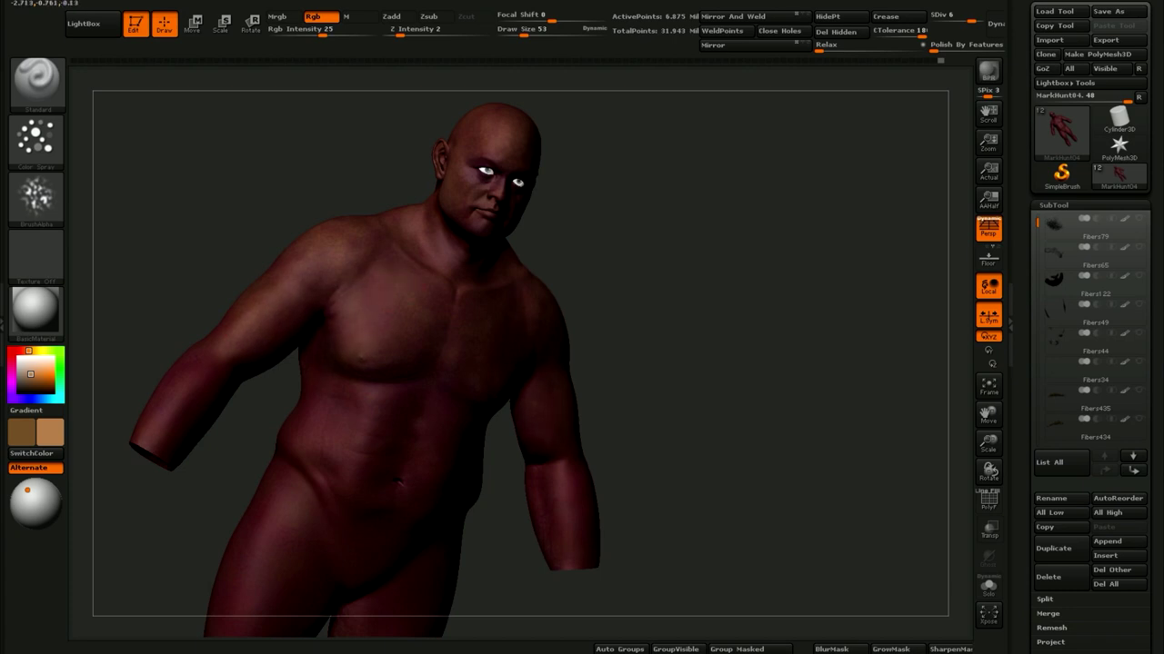
left_click_drag(187, 380, 166, 395)
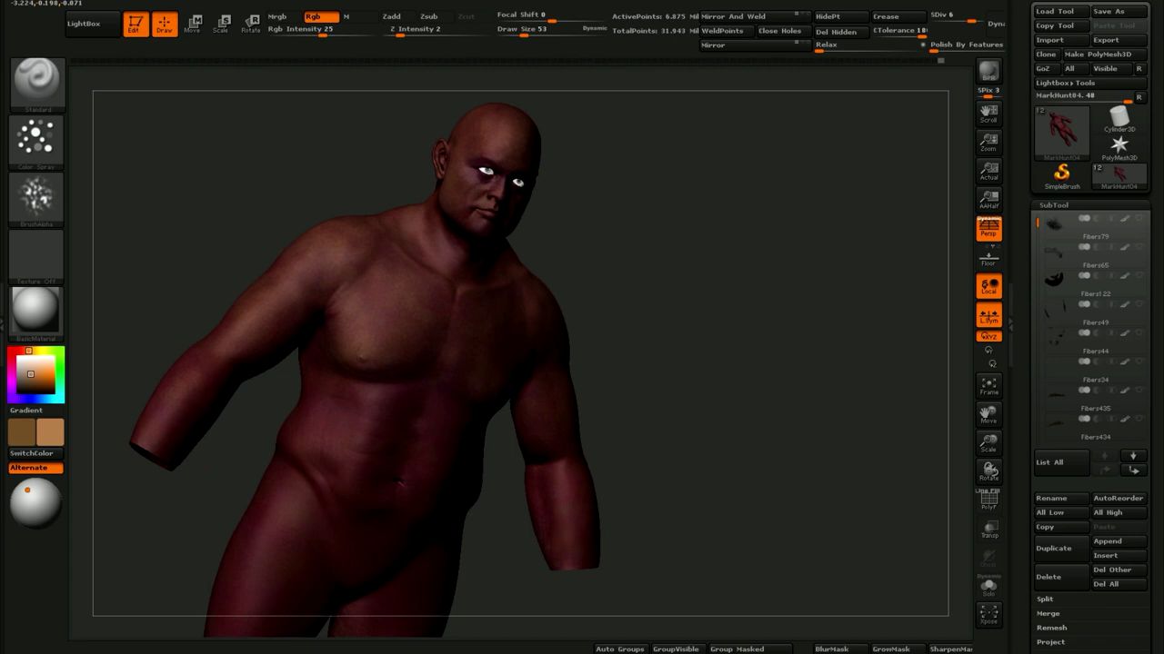
left_click_drag(709, 382, 845, 428)
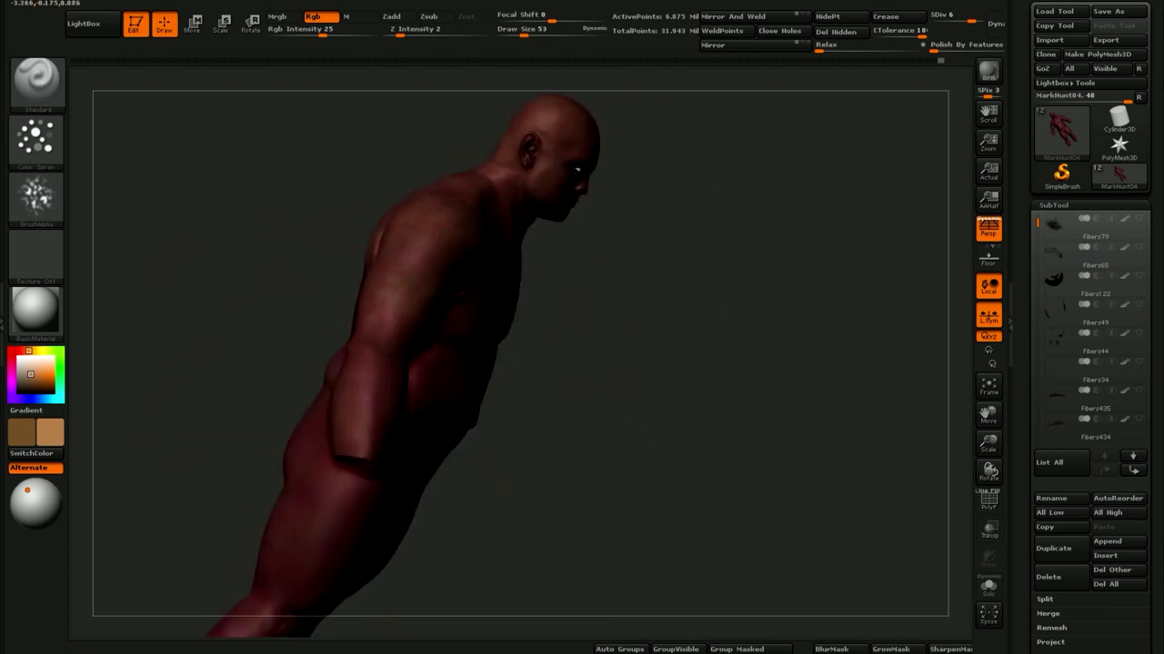
left_click_drag(709, 382, 627, 373)
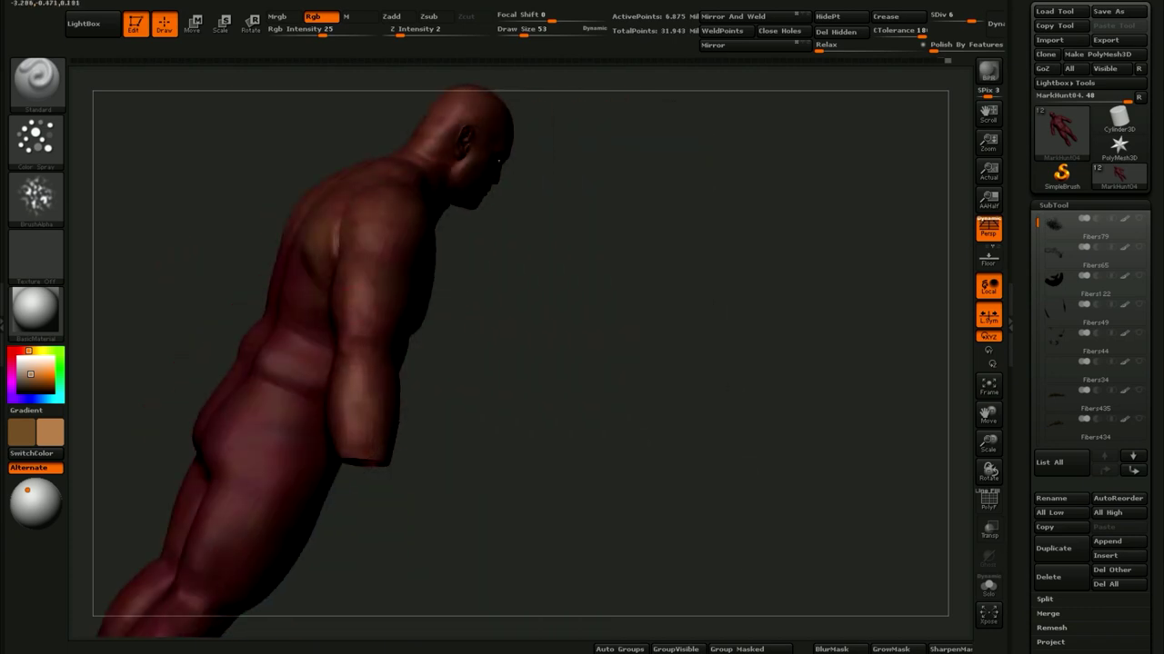
left_click_drag(709, 382, 563, 364)
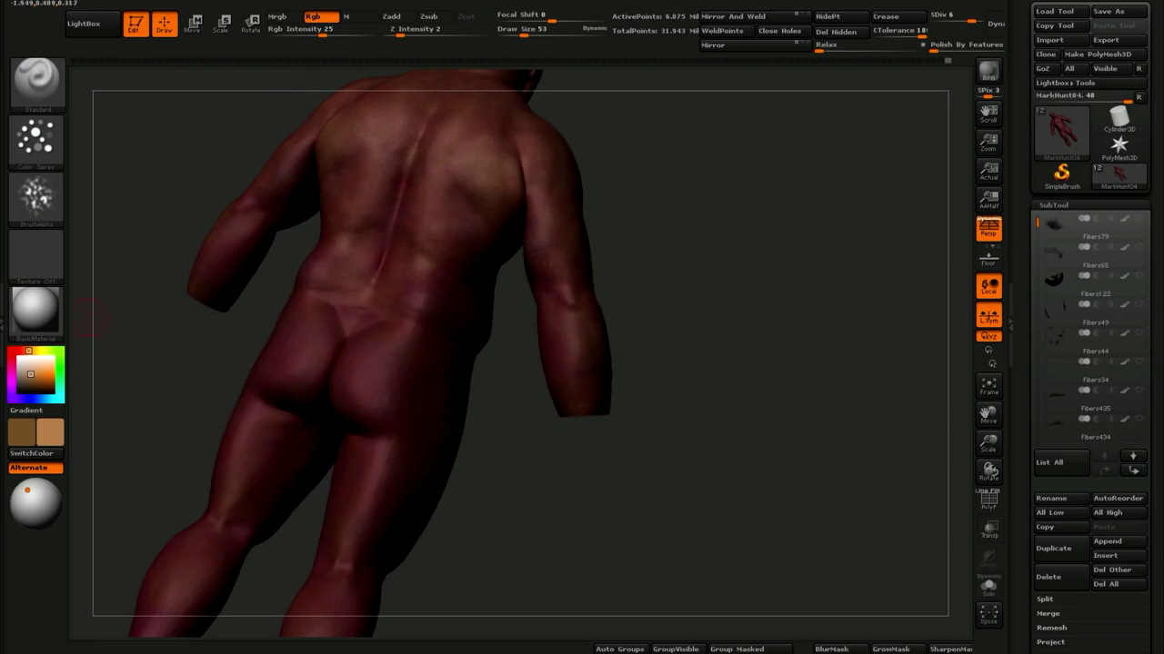
Switch the model's display material and zoom in on a straight-on back view
left_click(34, 309)
left_click(91, 320)
mouse_move(91, 320)
left_mouse_down()
mouse_move(300, 356)
mouse_move(334, 134)
left_mouse_up()
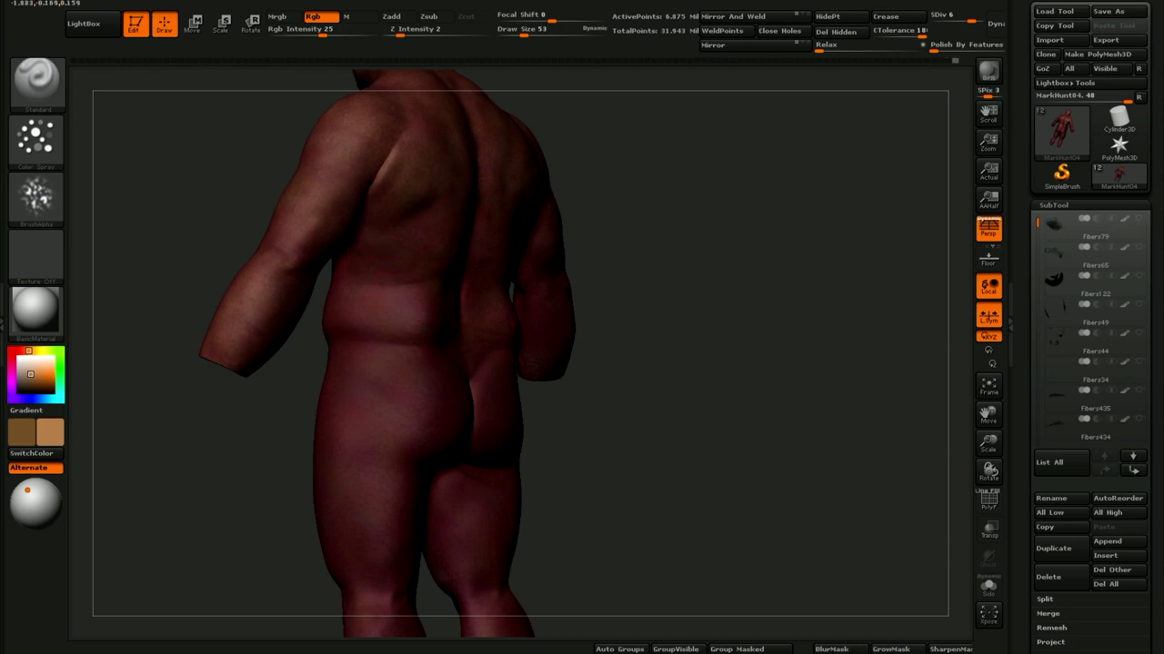
left_click_drag(315, 364, 316, 389, "alt")
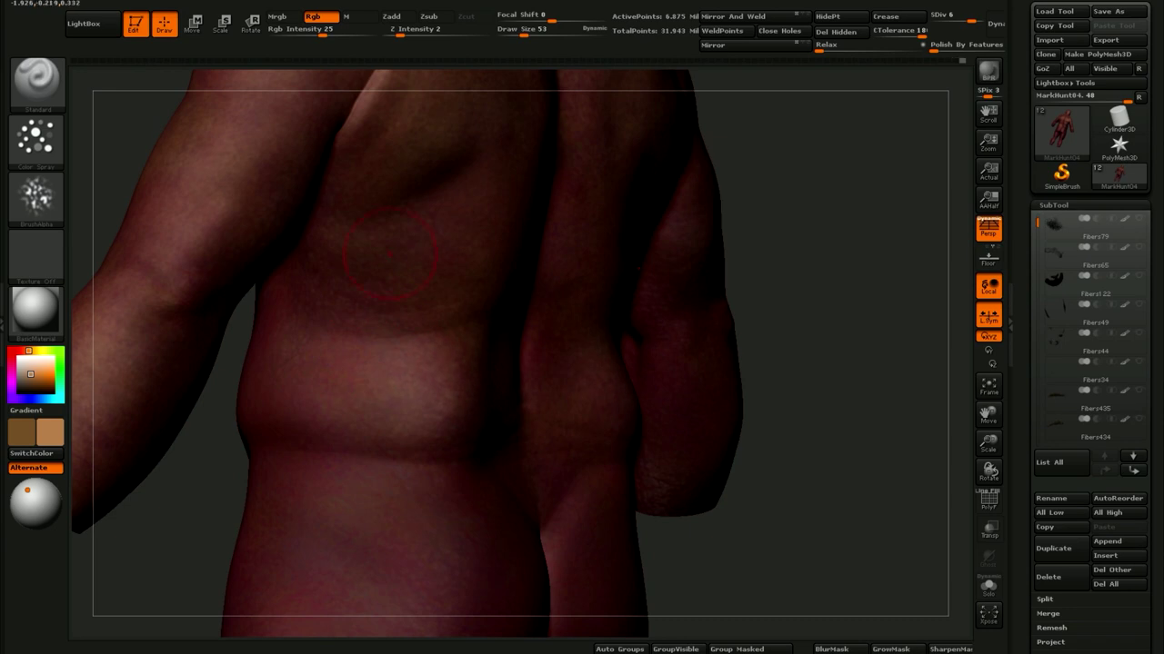
key("space")
Shrink the brush to 22, enlarge it to 45, and paint lighter pink over both buttocks
left_click_drag(314, 158, 289, 158)
key("space")
left_click_drag(356, 179, 378, 179)
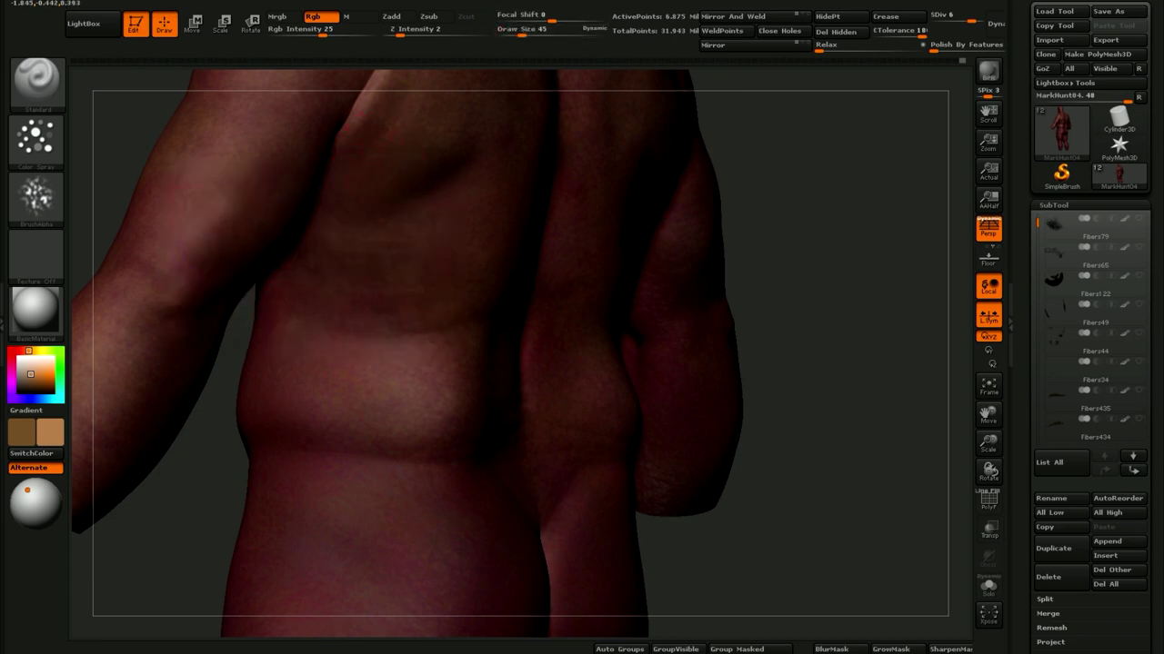
mouse_move(800, 173)
left_mouse_down()
mouse_move(725, 167)
mouse_move(505, 193)
left_mouse_up()
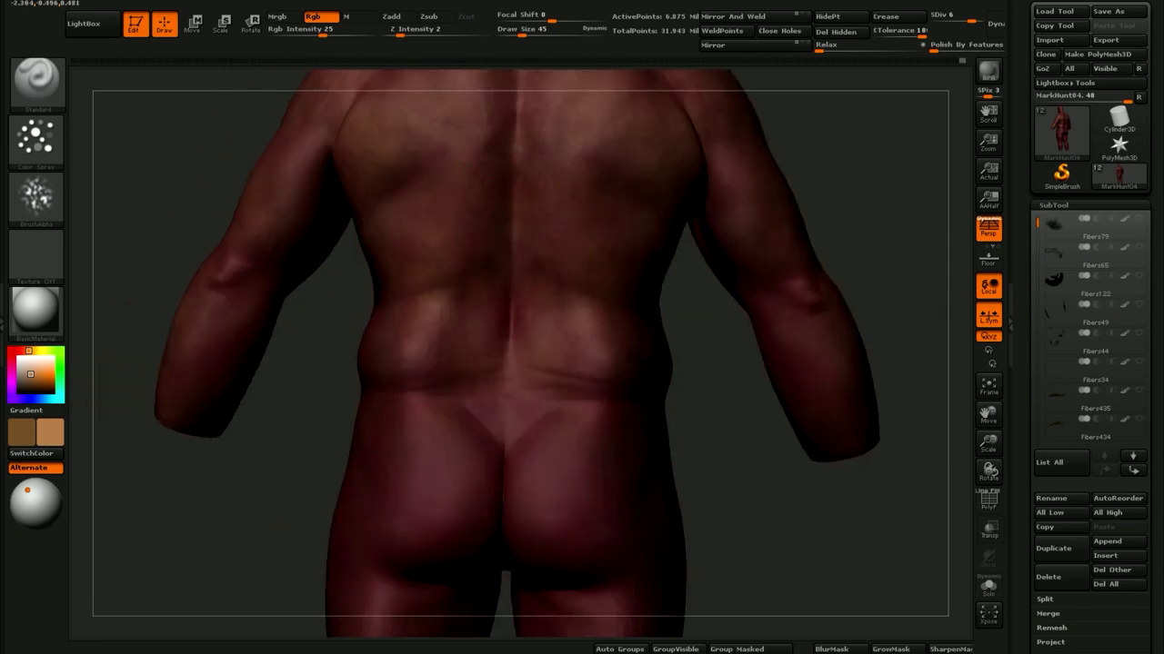
left_click_drag(416, 422, 448, 512)
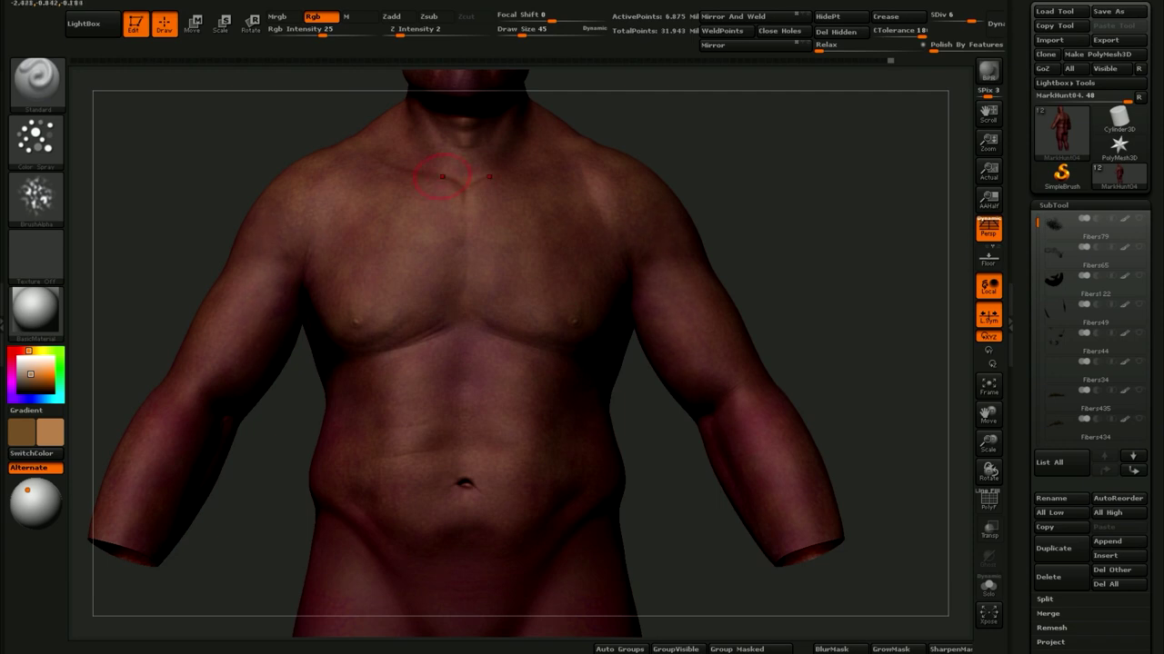
Nudge the light-sphere marker slightly right and down, then orbit the figure to check the shading
mouse_move(826, 135)
left_mouse_down()
mouse_move(772, 128)
mouse_move(594, 257)
left_mouse_up()
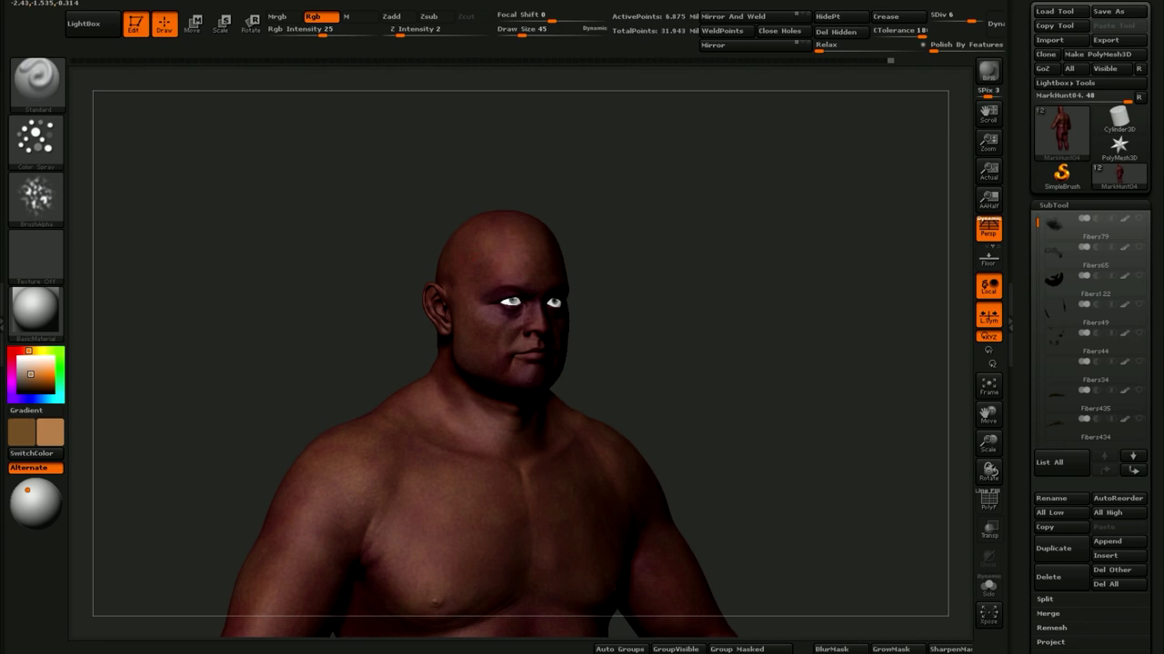
left_click_drag(594, 257, 636, 272, "shift")
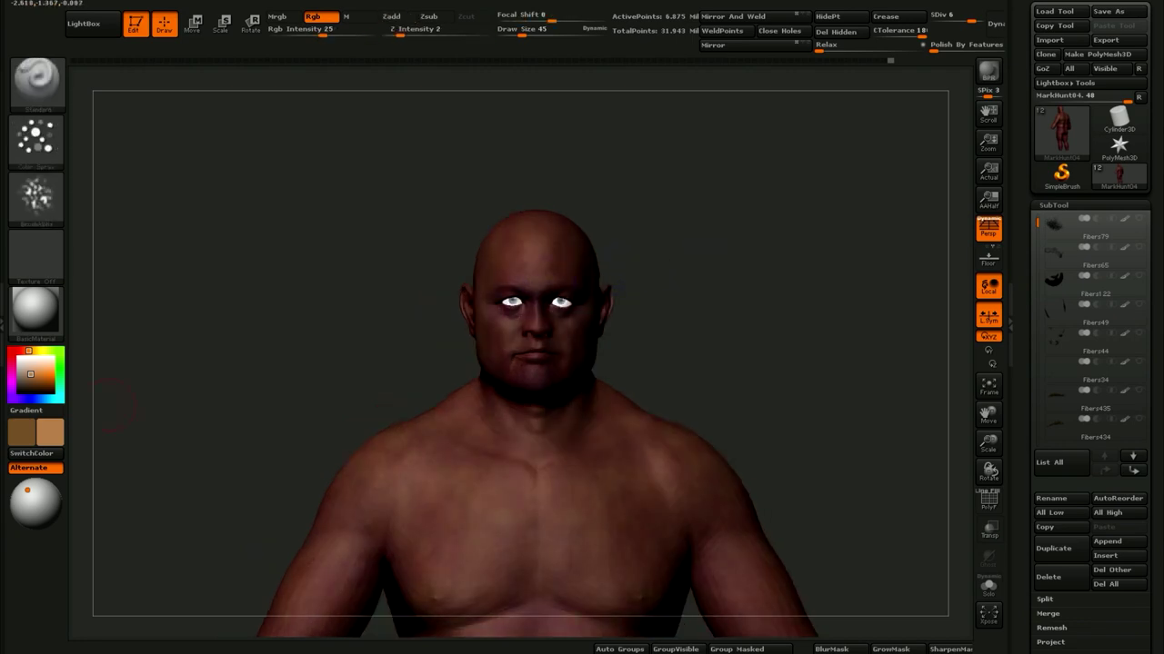
left_click_drag(25, 490, 30, 495)
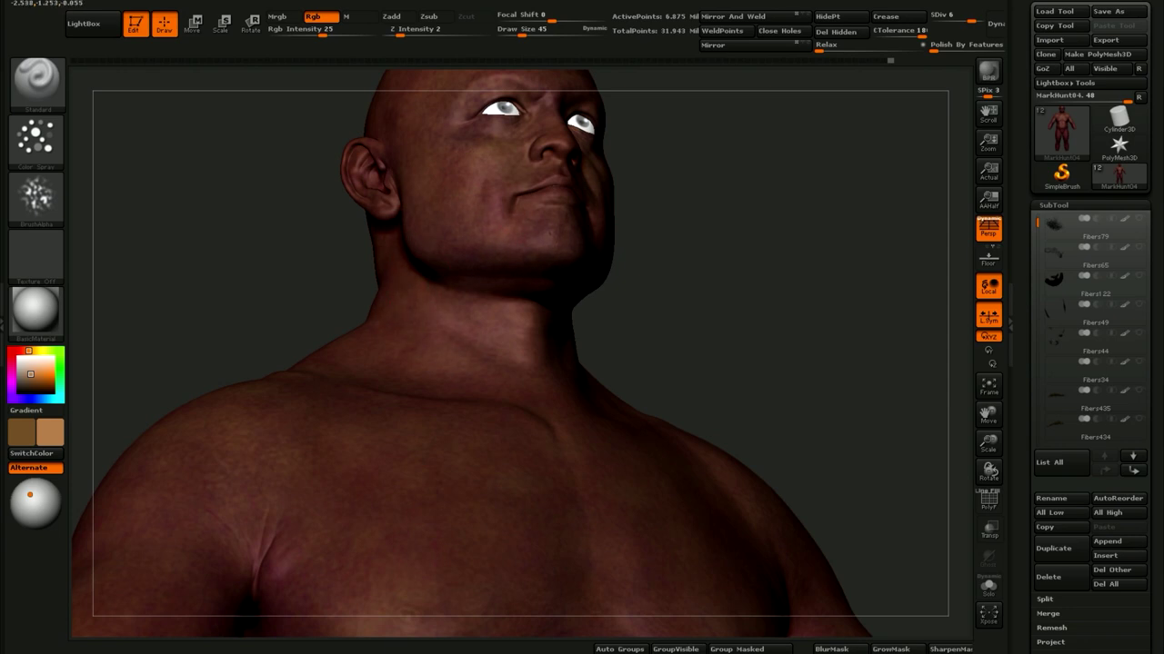
left_click_drag(584, 177, 737, 291)
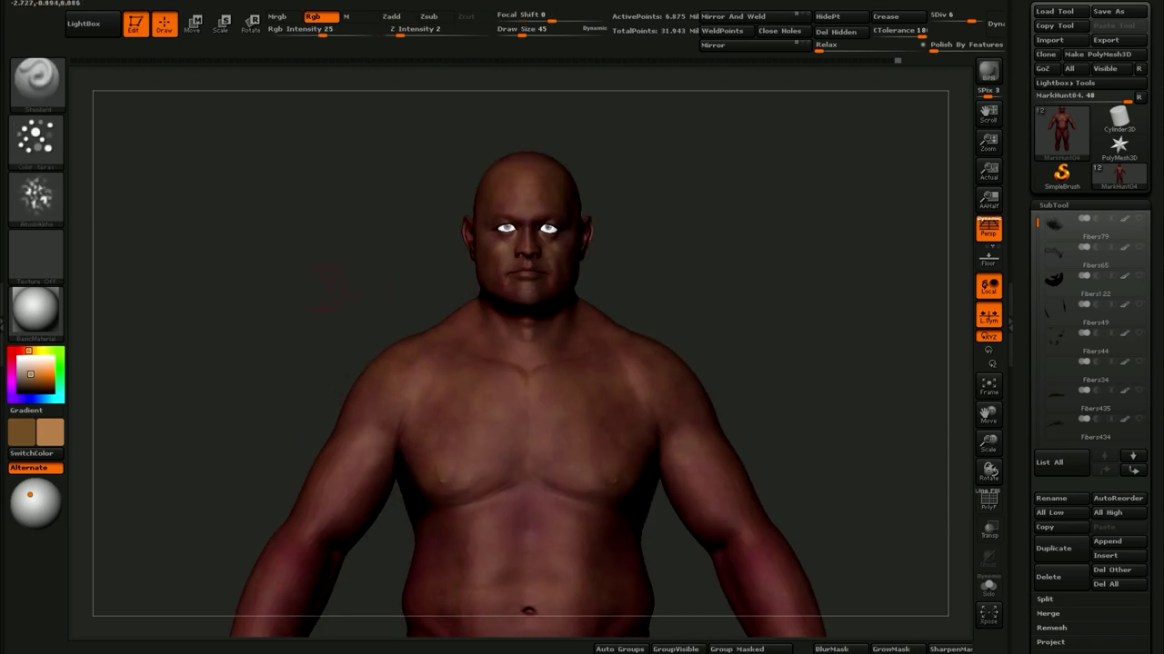
left_click_drag(449, 408, 406, 269, "alt")
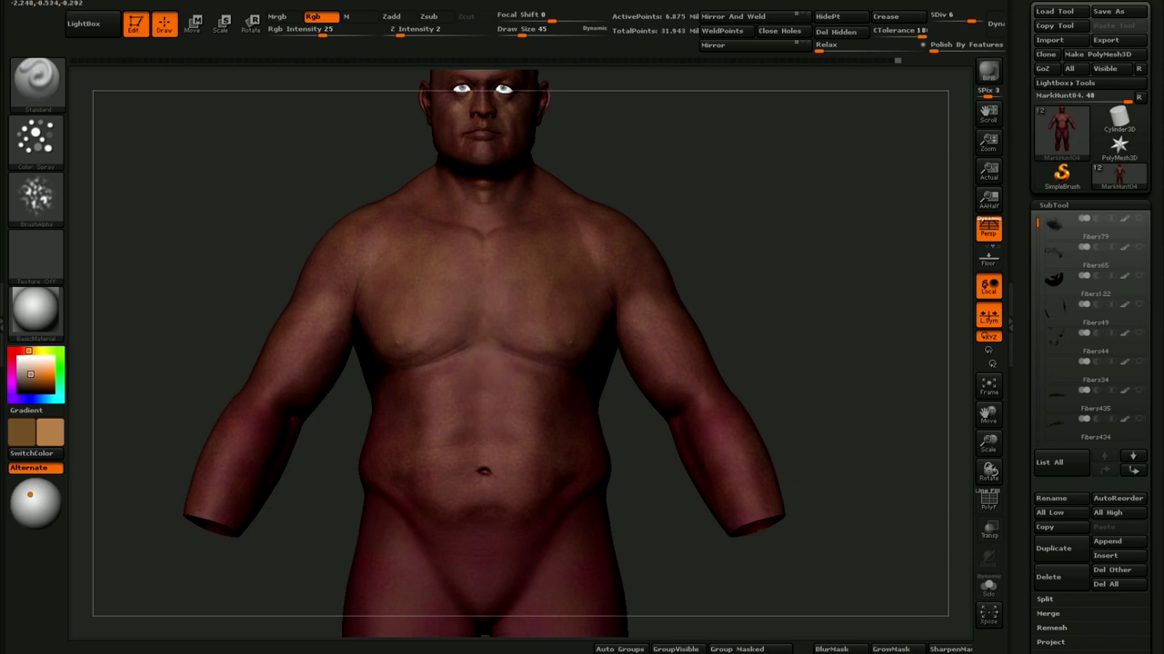
left_click_drag(818, 364, 927, 364)
left_click_drag(772, 318, 772, 382)
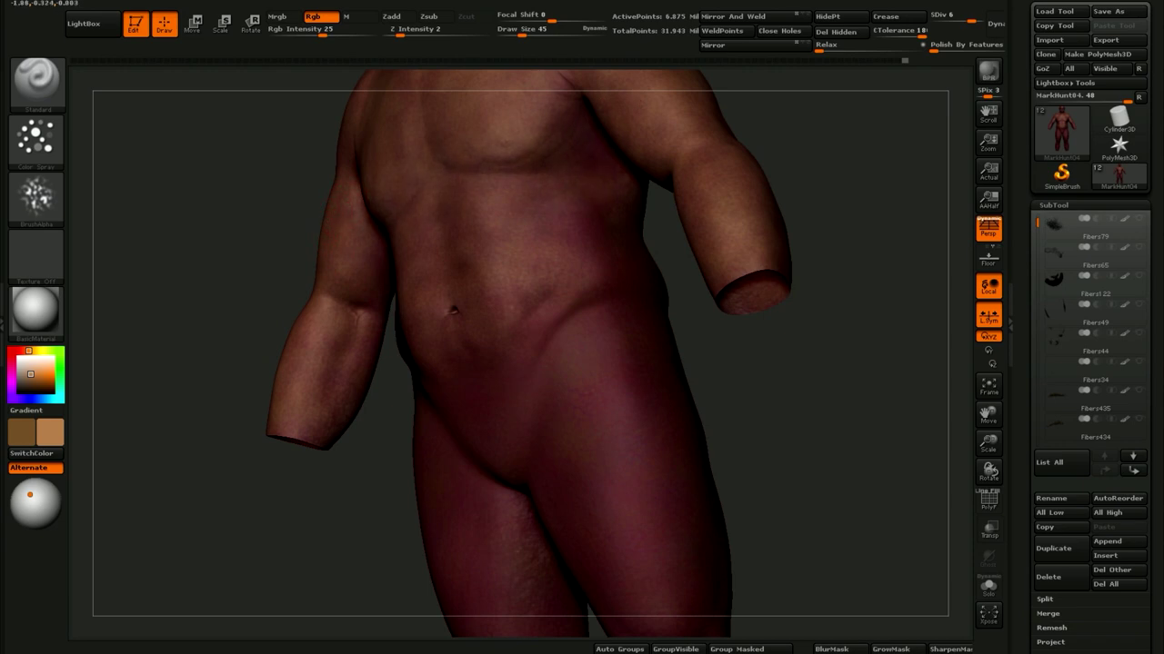
Brighten a small patch on the upper chest, then orbit round to a straight back view
left_click_drag(598, 164, 609, 236)
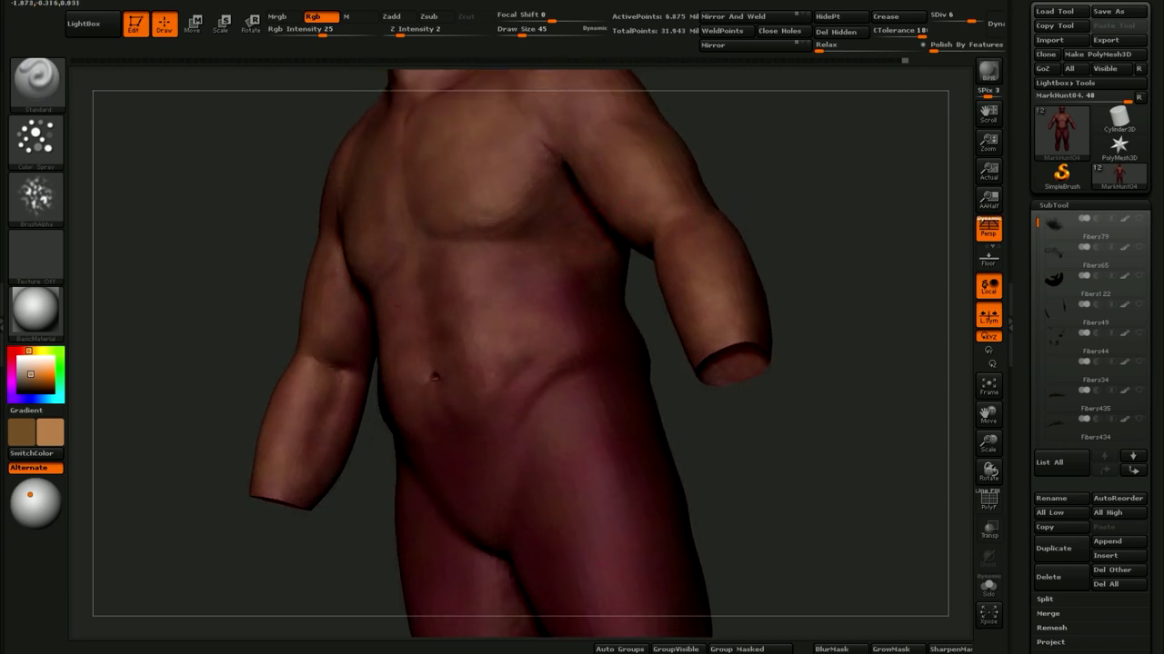
left_click_drag(818, 291, 818, 200)
left_click_drag(544, 294, 582, 320)
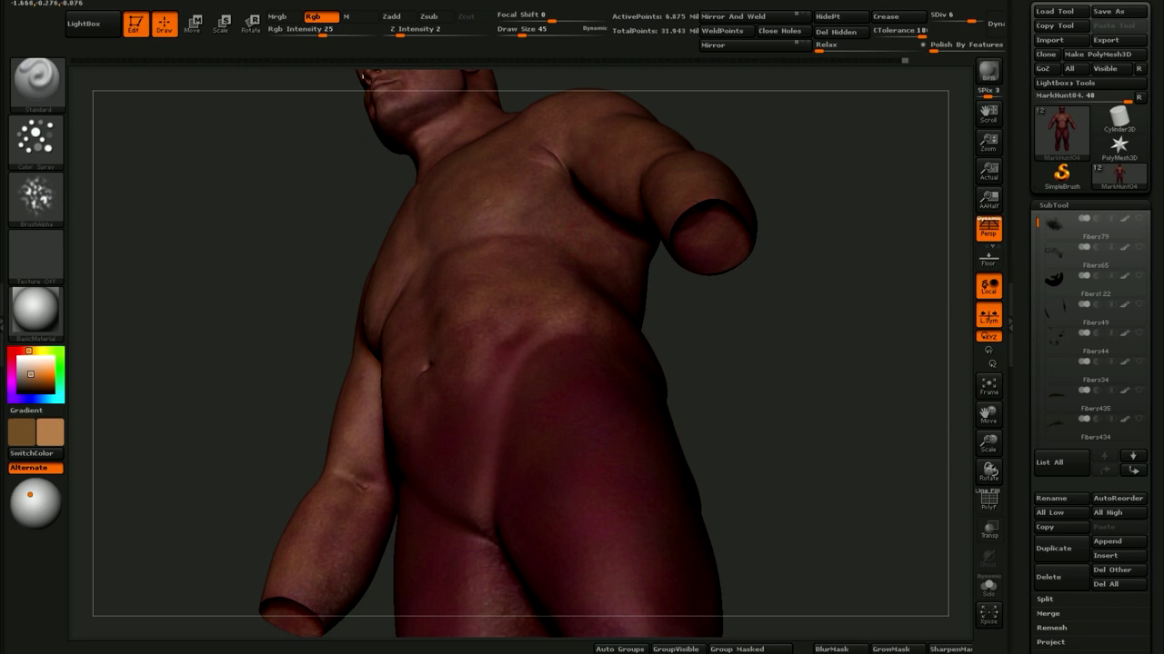
left_click_drag(362, 76, 465, 95)
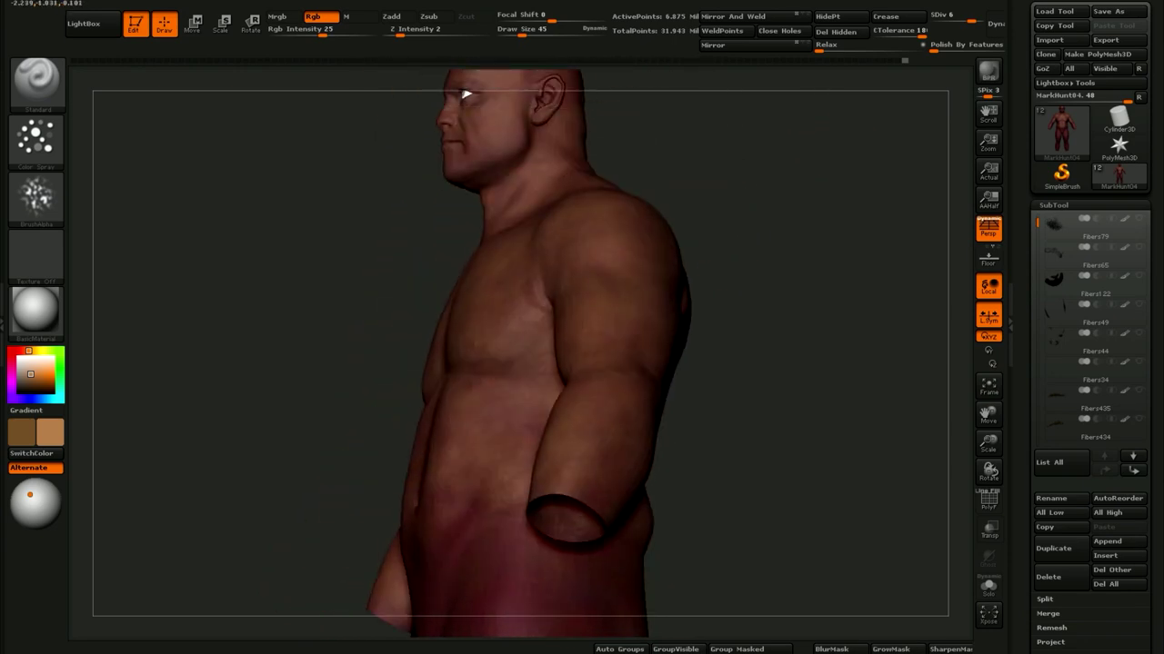
mouse_move(473, 98)
left_mouse_down()
mouse_move(509, 190)
mouse_move(479, 191)
left_mouse_up()
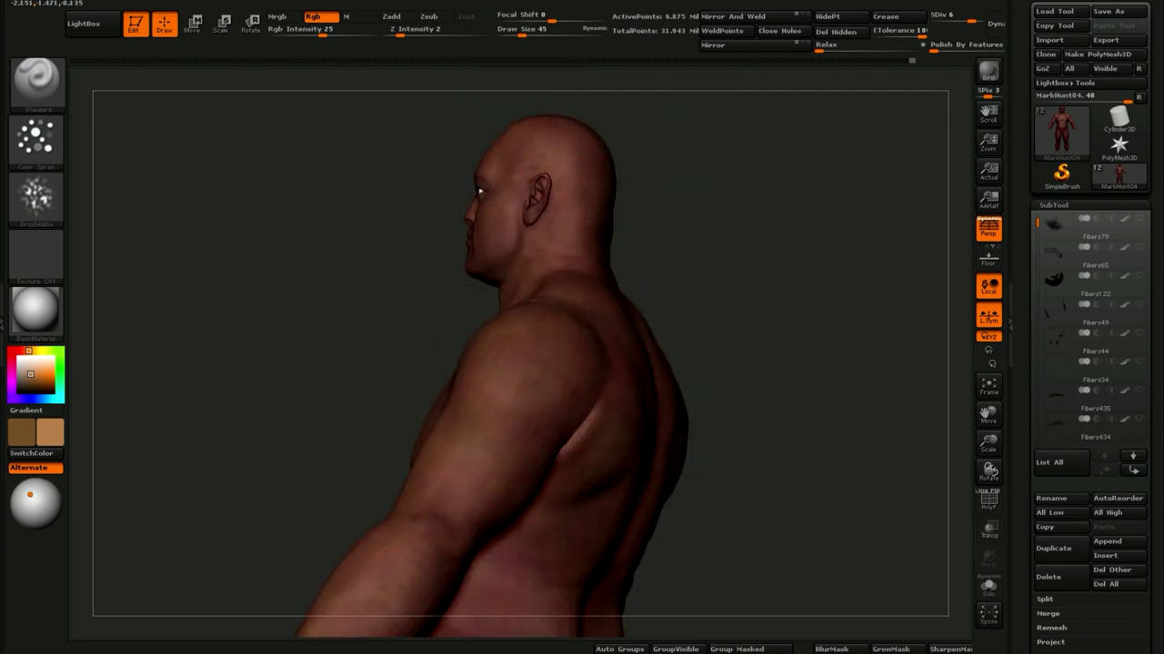
left_click_drag(479, 191, 524, 169)
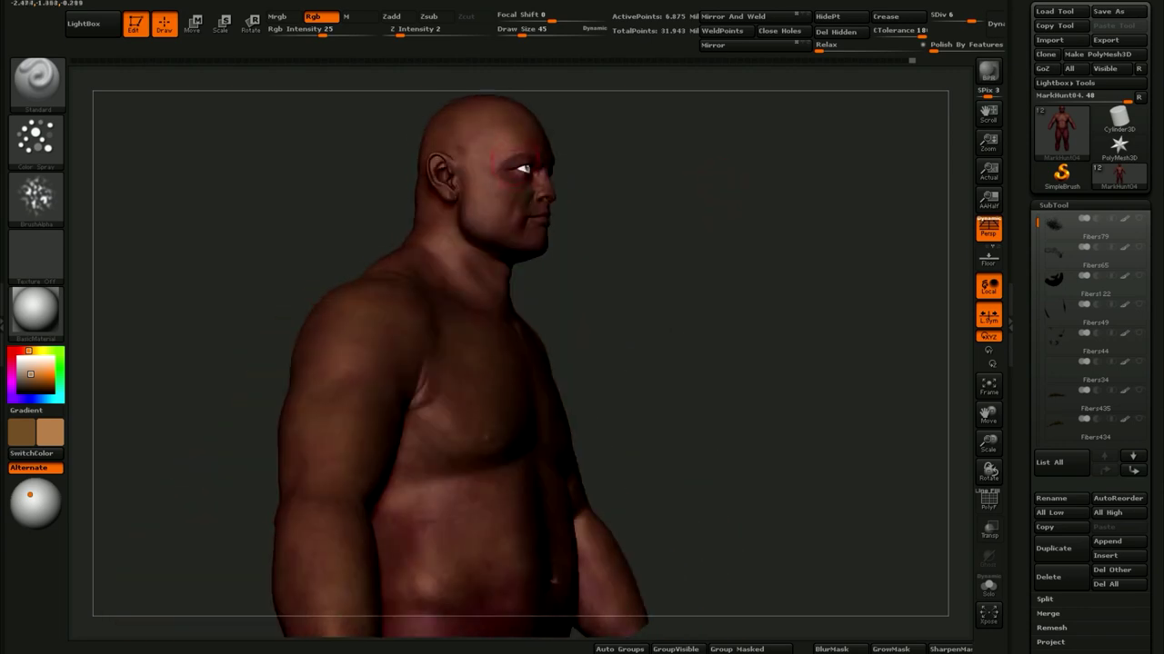
left_click_drag(524, 169, 459, 291)
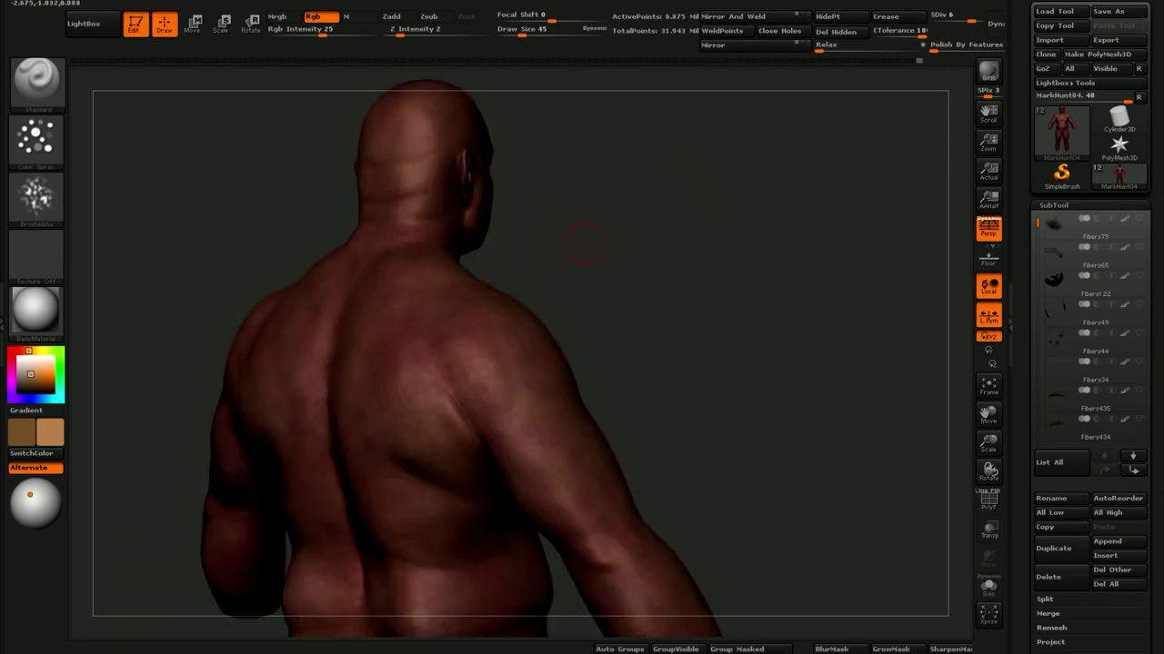
left_click_drag(585, 244, 545, 246)
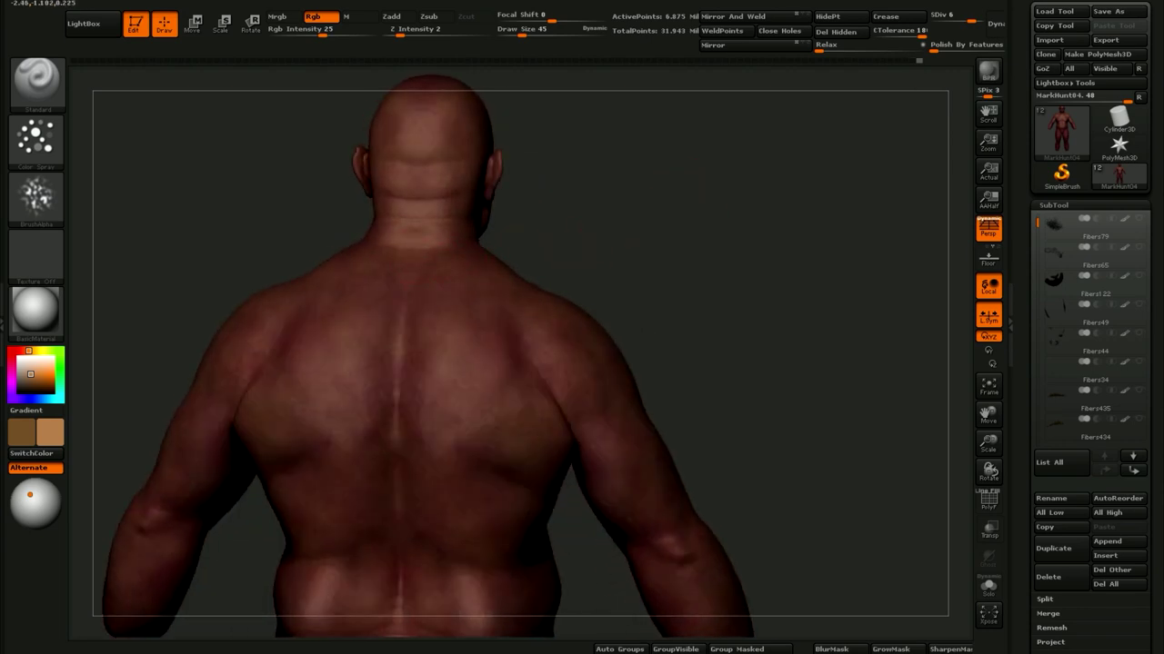
Lighten both sides of the spine and the lower back, then turn the model to the front
left_click_drag(435, 269, 430, 480)
left_click_drag(300, 508, 339, 517)
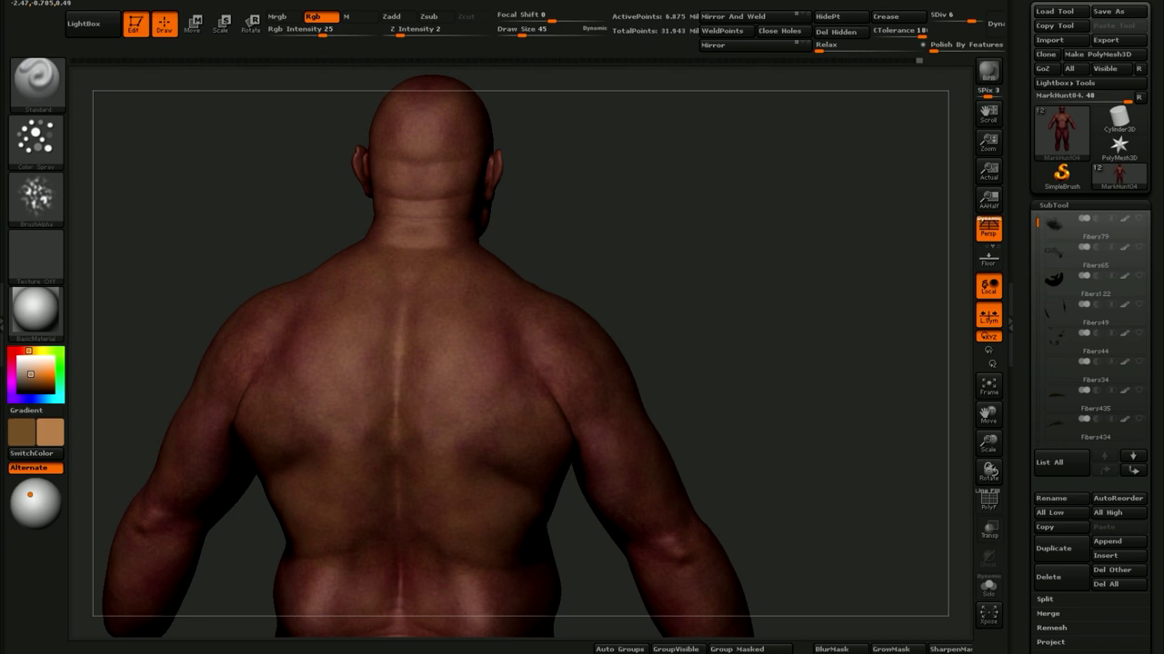
left_click_drag(800, 364, 909, 355)
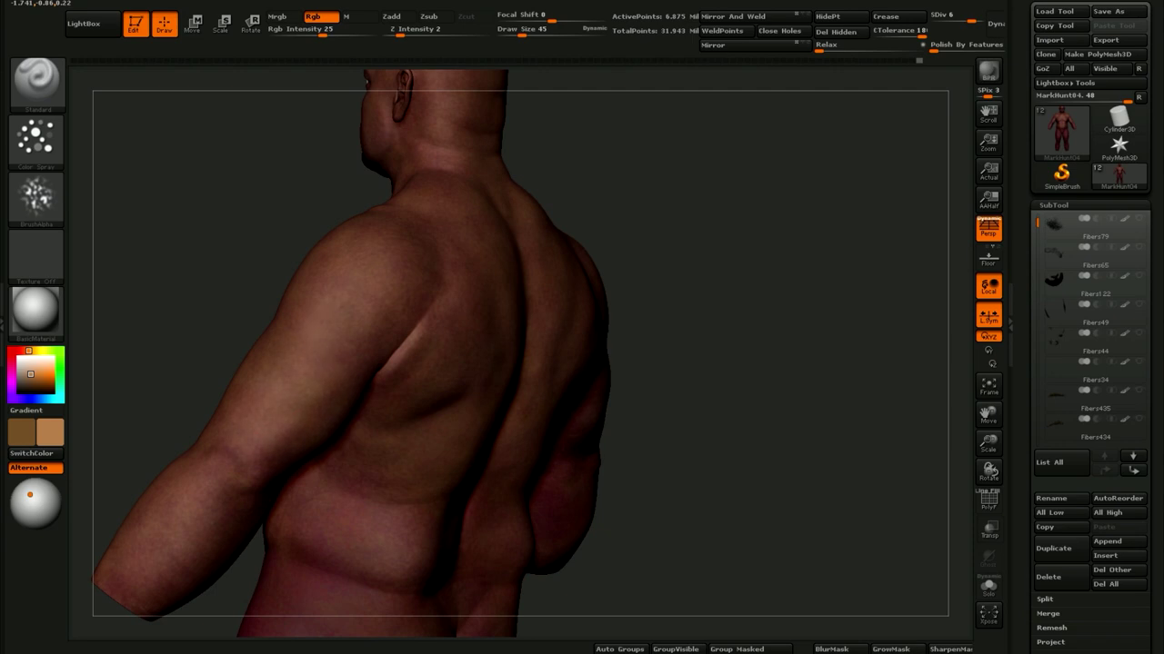
left_click_drag(818, 364, 873, 362)
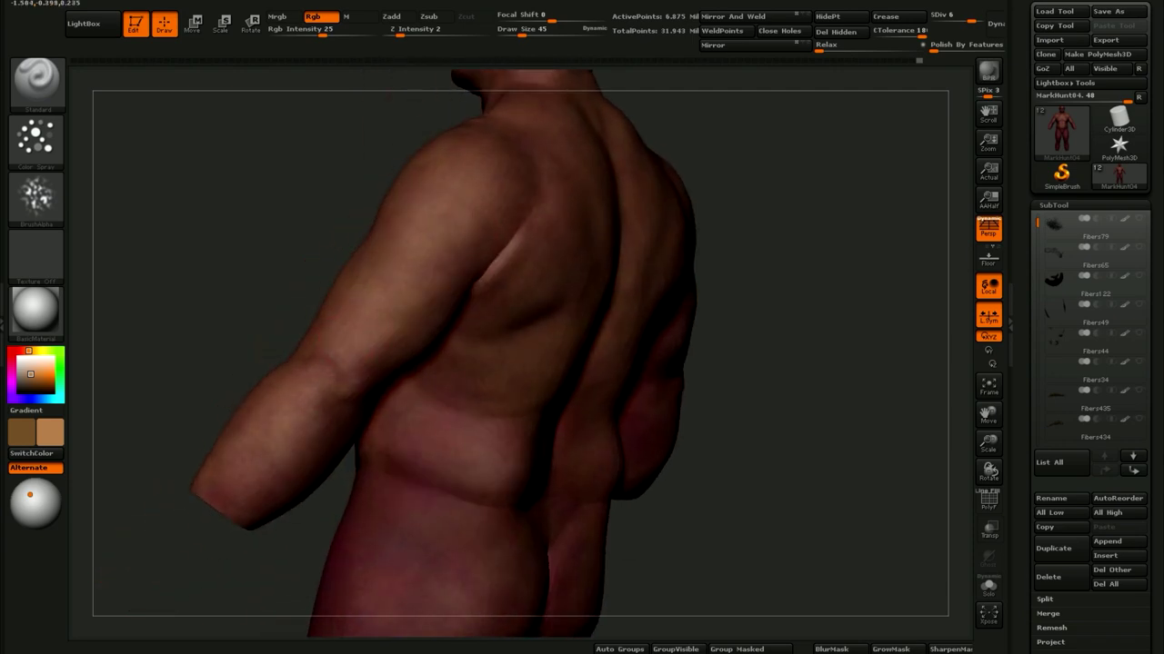
left_click_drag(387, 432, 468, 441)
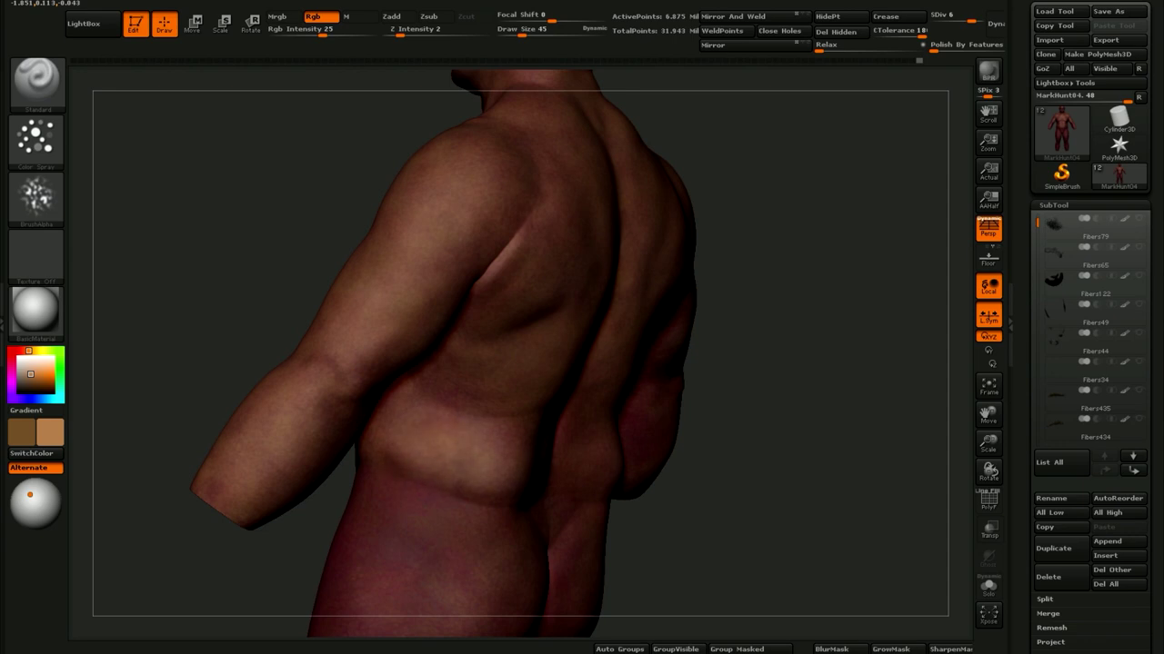
left_click_drag(818, 182, 748, 203)
key("b")
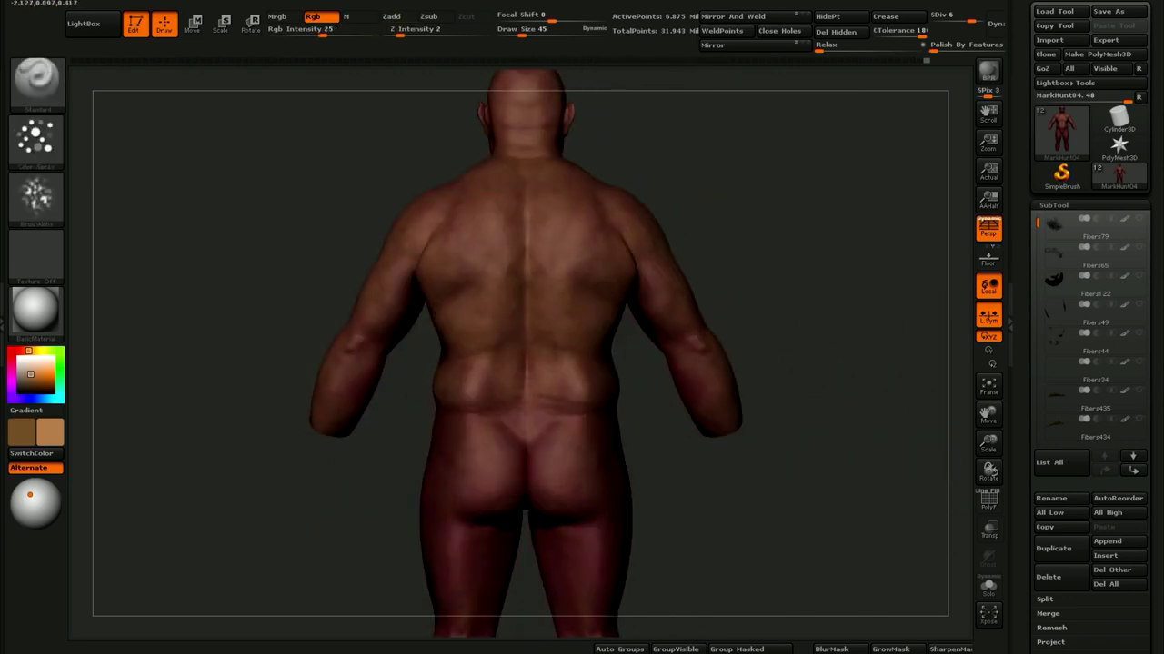
left_click_drag(818, 364, 545, 363)
left_click_drag(818, 363, 809, 368)
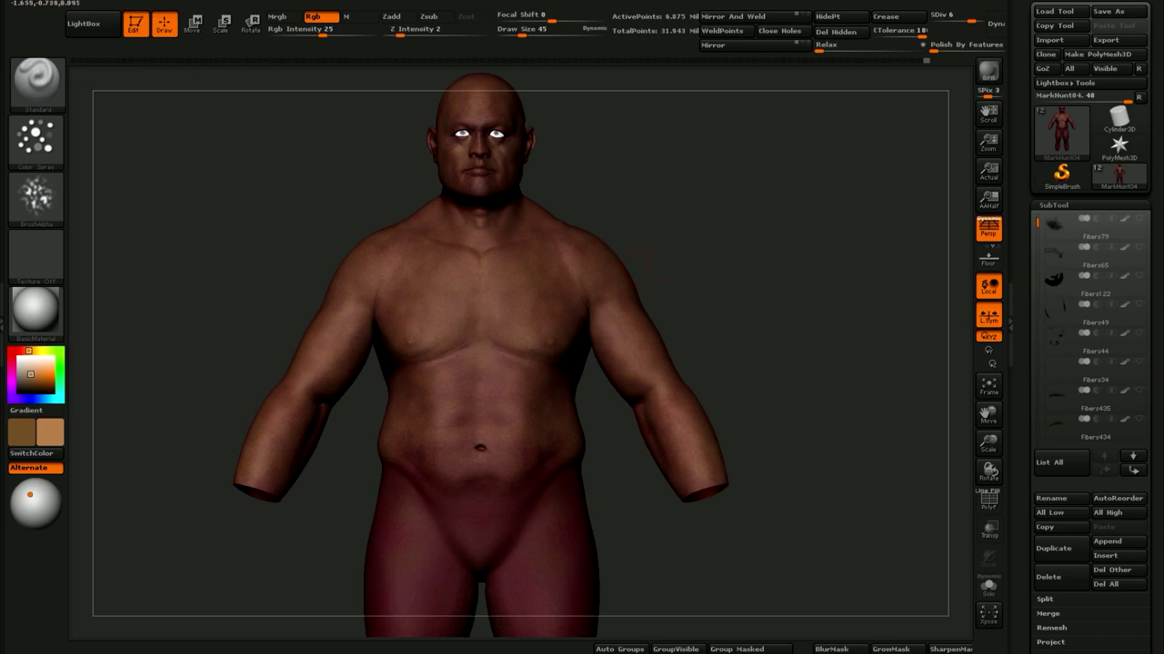
left_click_drag(795, 296, 758, 173, "alt")
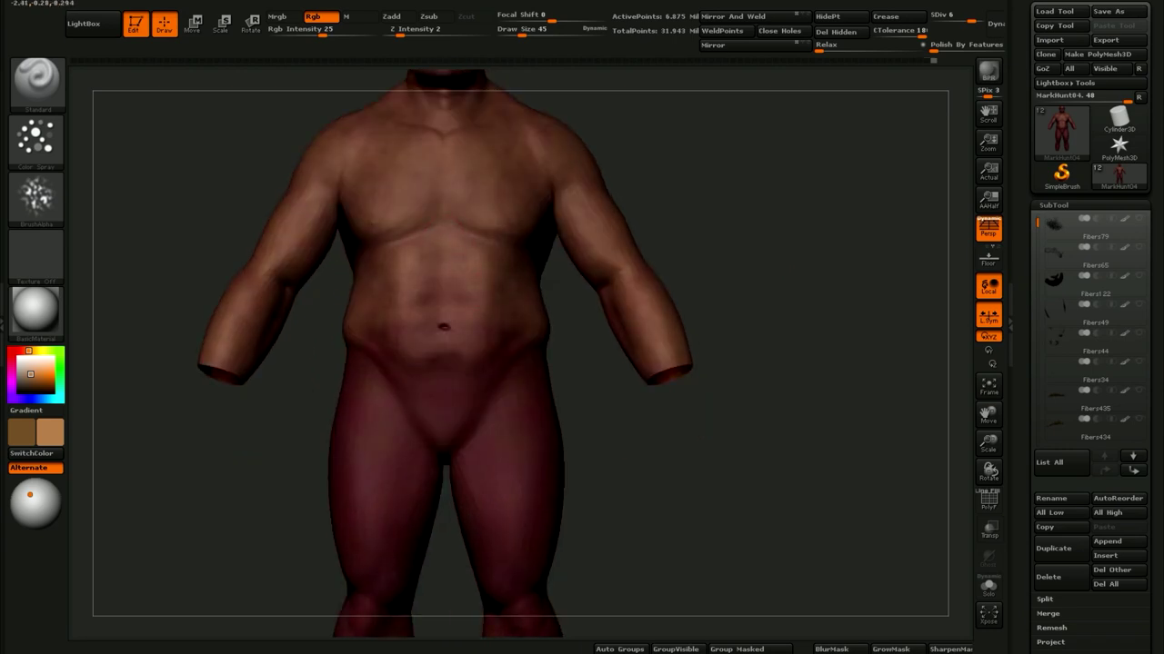
Lighten the skin below the navel and spray mottled colour onto both thighs
mouse_move(429, 369)
left_mouse_down()
mouse_move(456, 376)
mouse_move(471, 420)
left_mouse_up()
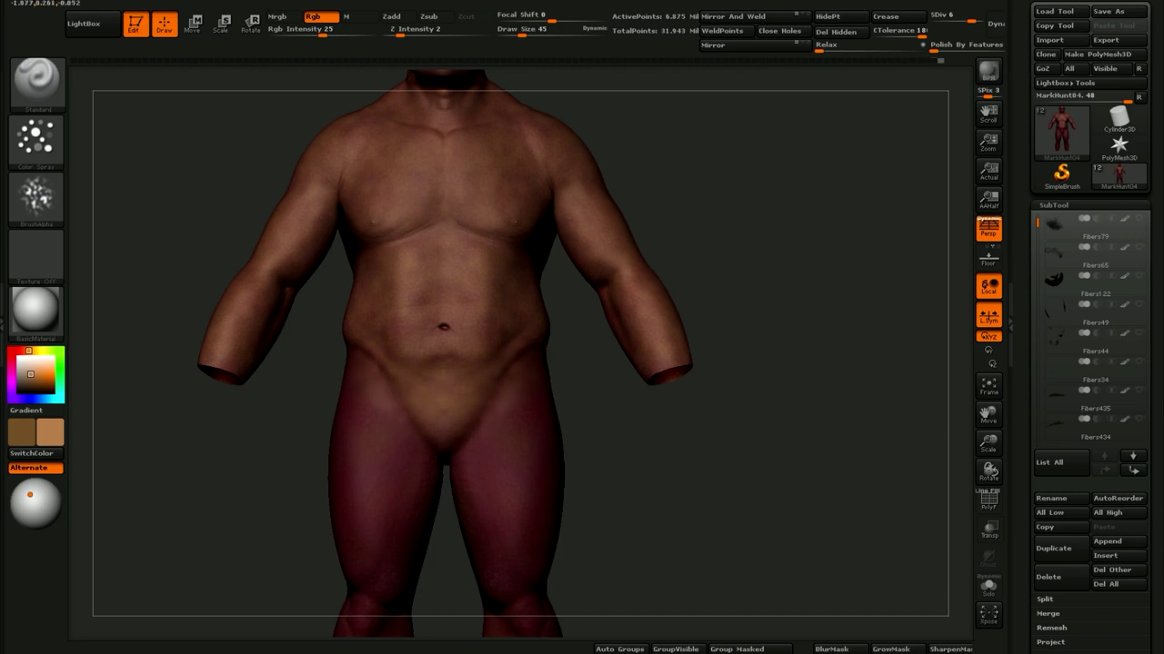
left_click_drag(773, 364, 718, 207, "alt")
mouse_move(355, 316)
left_mouse_down()
mouse_move(314, 409)
mouse_move(352, 271)
mouse_move(317, 284)
mouse_move(315, 373)
left_mouse_up()
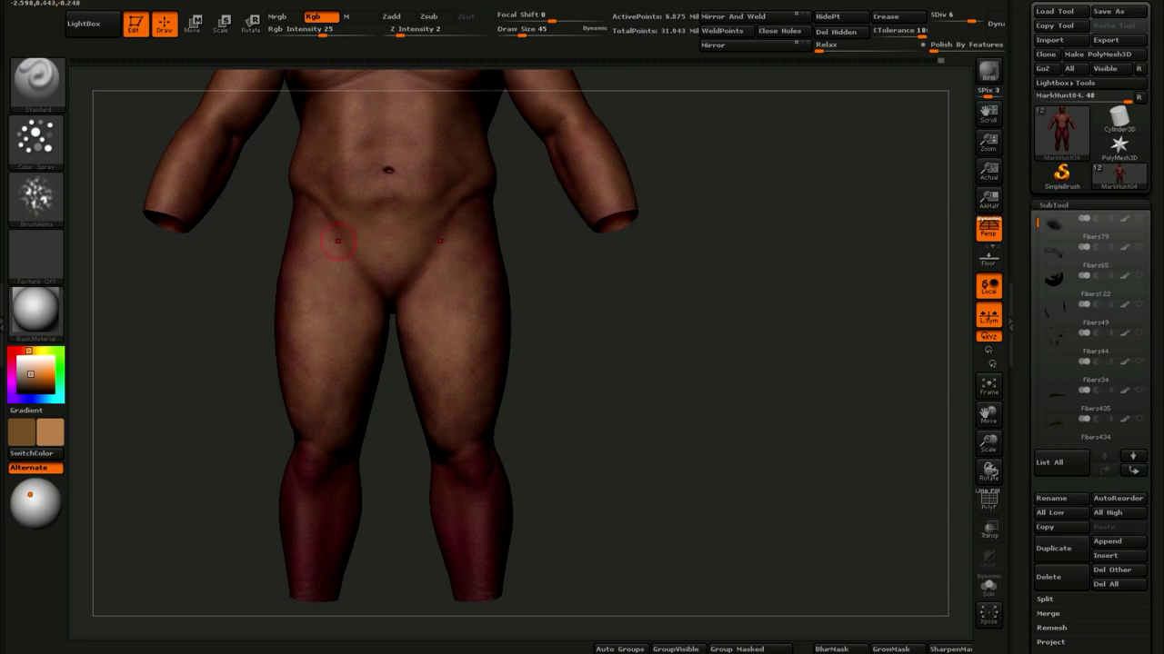
Paint a lighter skin tone over the hip, buttocks and upper thighs from the side and back
left_click_drag(727, 345, 872, 346)
mouse_move(240, 194)
left_mouse_down()
mouse_move(290, 292)
mouse_move(302, 366)
mouse_move(294, 453)
left_mouse_up()
left_click_drag(637, 364, 746, 364)
left_click_drag(546, 364, 786, 364, "alt")
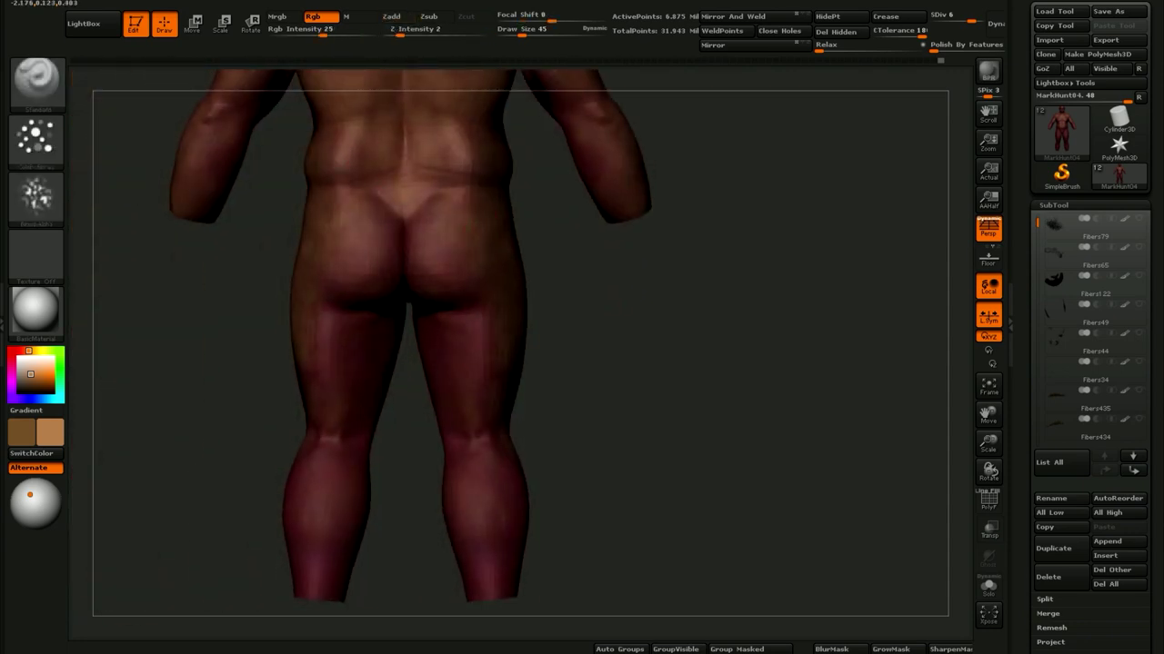
mouse_move(449, 191)
left_mouse_down()
mouse_move(448, 206)
mouse_move(363, 236)
mouse_move(455, 273)
mouse_move(345, 287)
left_mouse_up()
left_click_drag(466, 318, 458, 442)
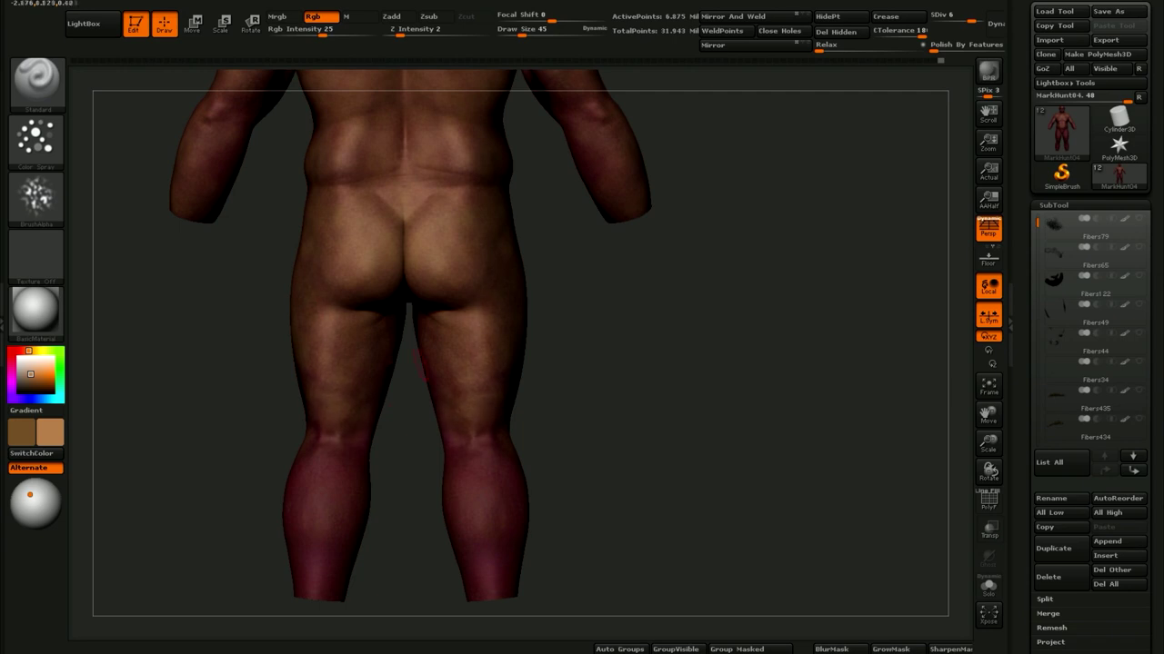
left_click_drag(709, 300, 385, 275)
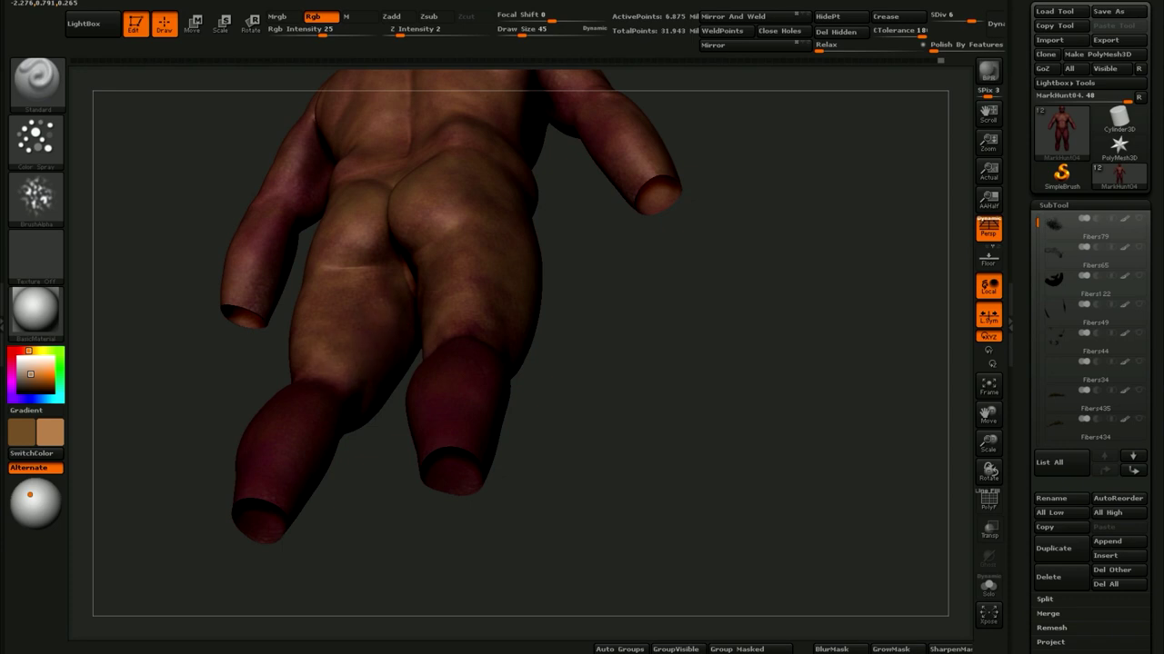
Orbit around the back to check the hips and legs, then dab faint reddish paint near the wrist
left_click_drag(663, 252, 260, 204)
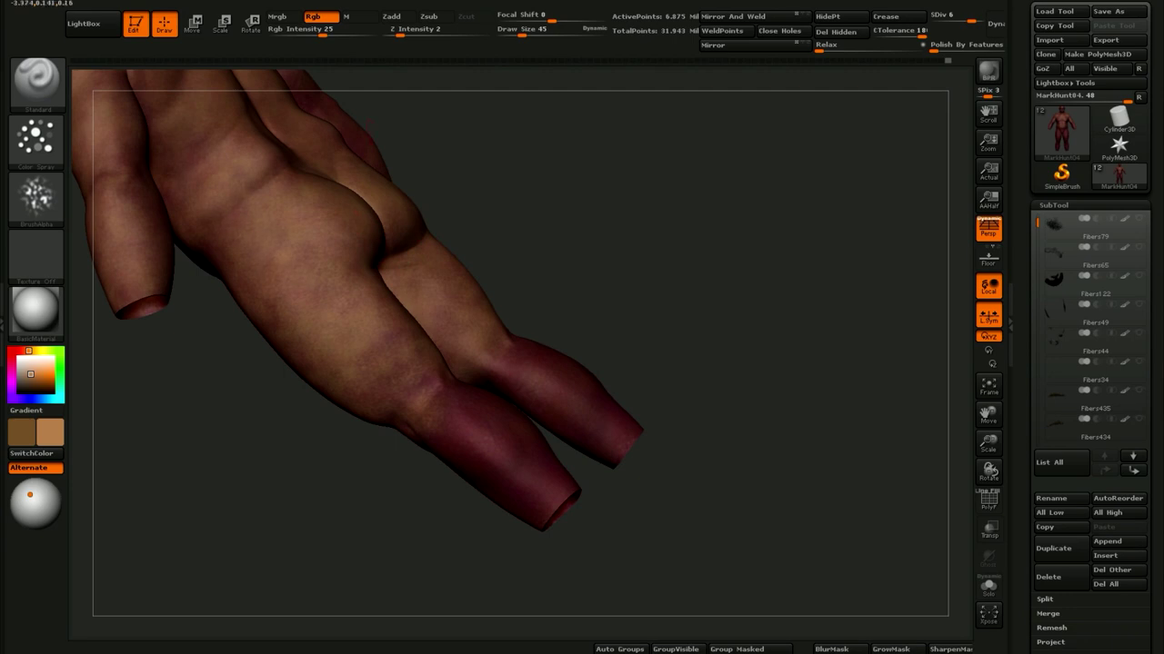
left_click_drag(637, 227, 221, 160)
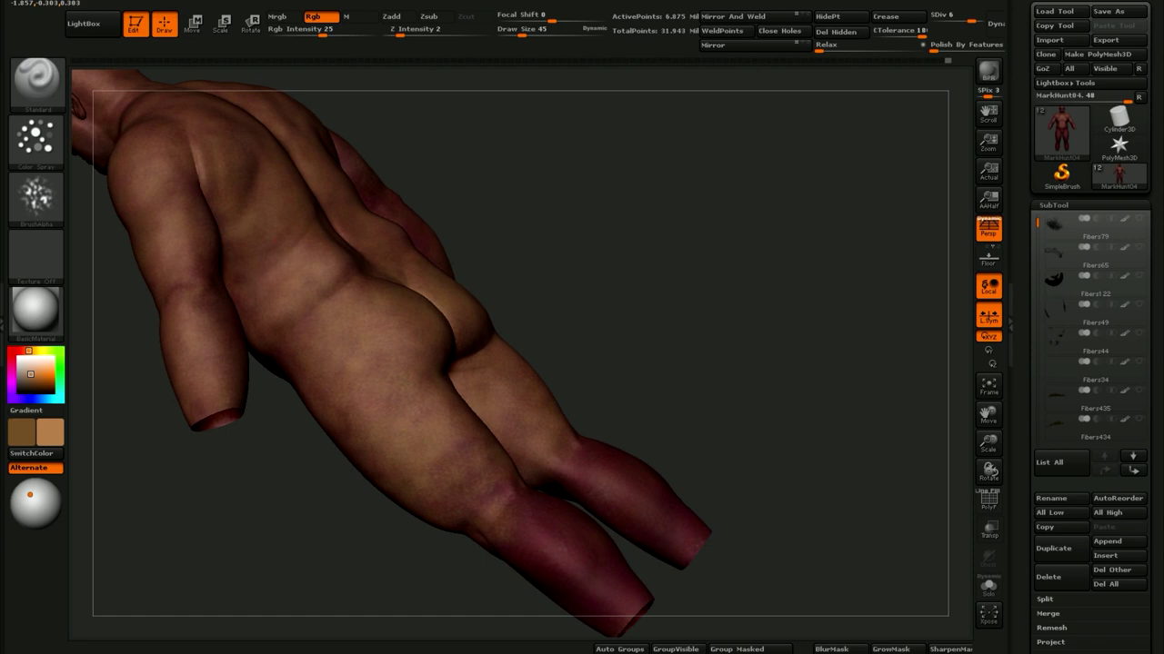
left_click_drag(299, 481, 239, 219)
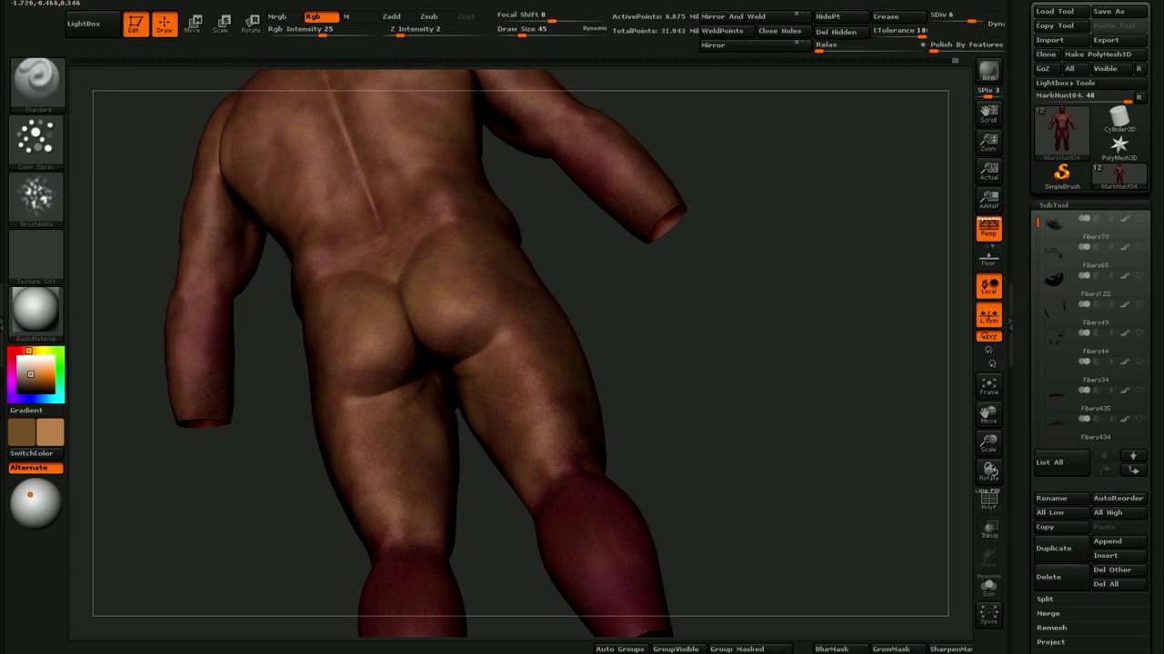
left_click_drag(781, 409, 728, 413)
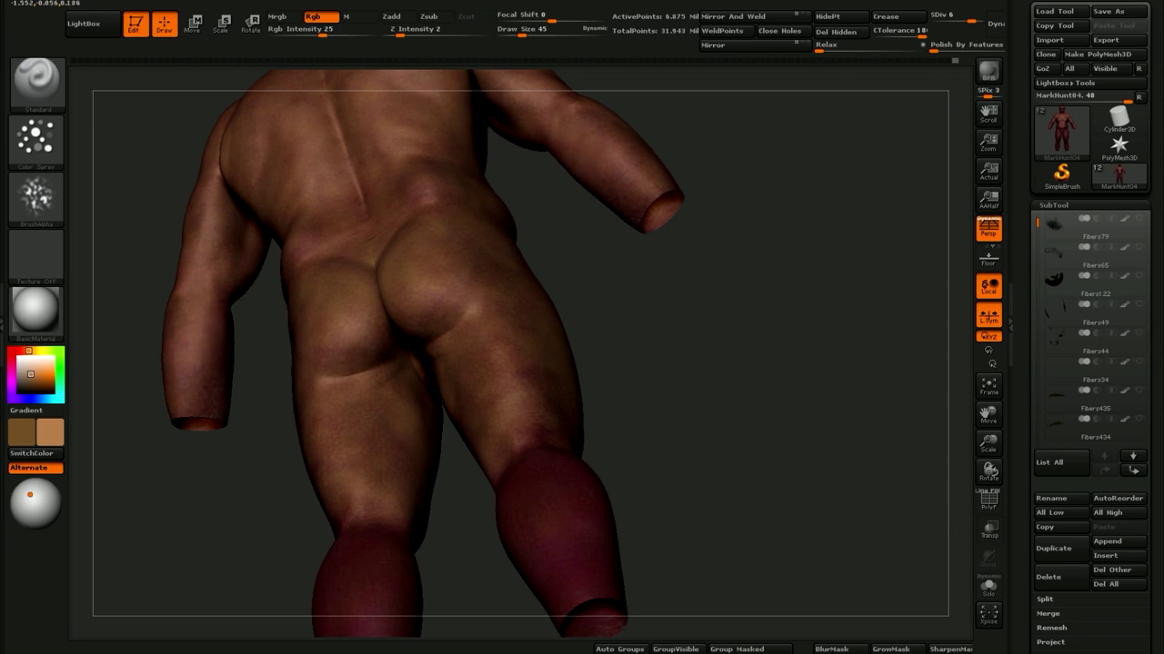
left_click_drag(186, 364, 214, 400)
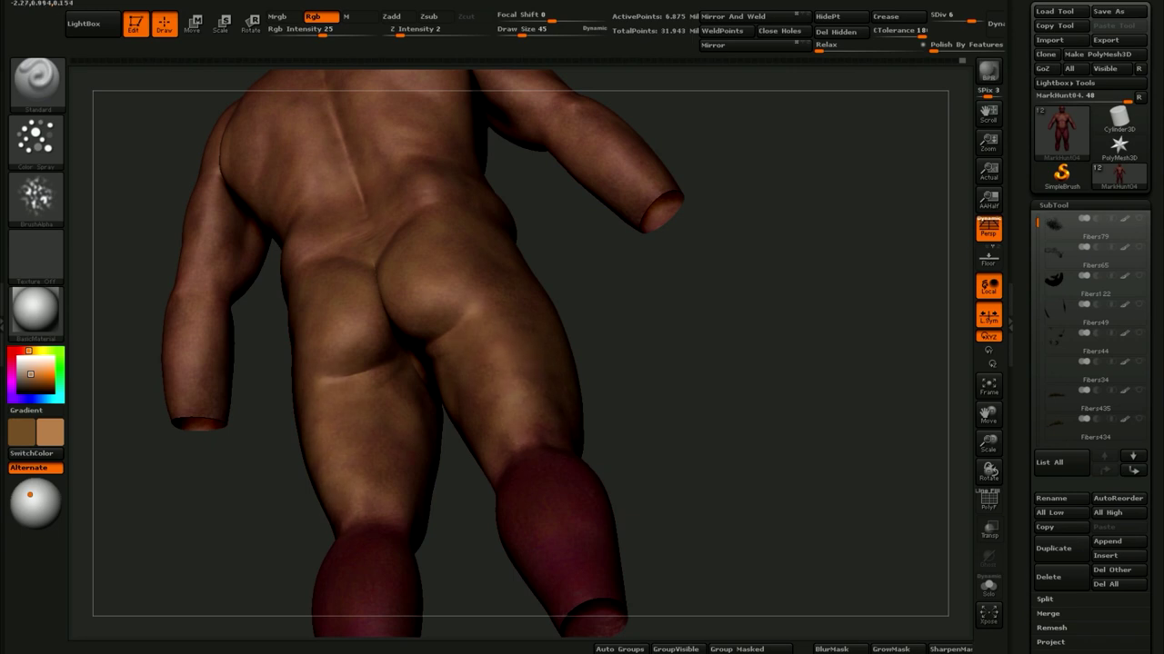
left_click_drag(819, 454, 863, 546)
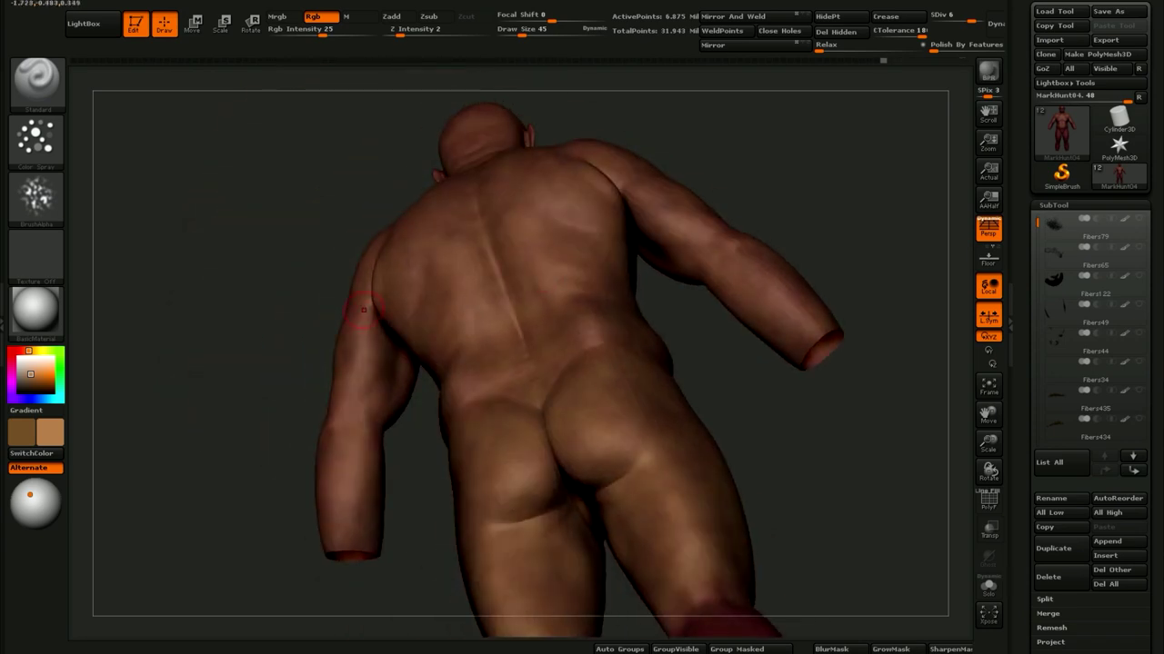
left_click_drag(351, 291, 322, 194)
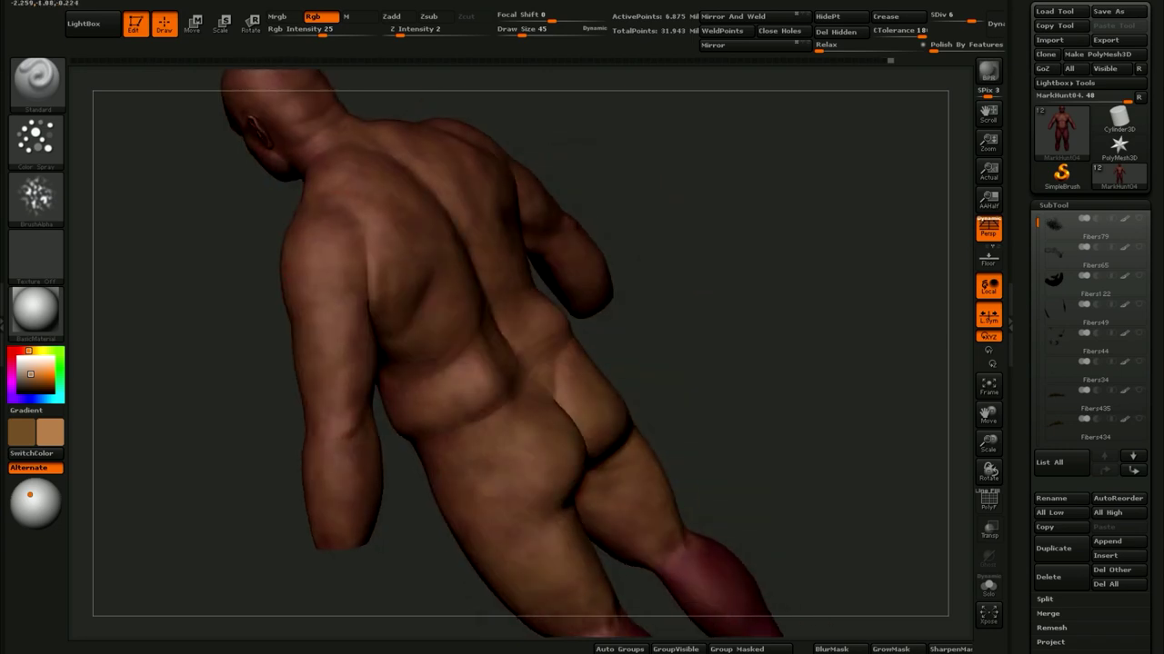
left_click_drag(382, 427, 423, 391)
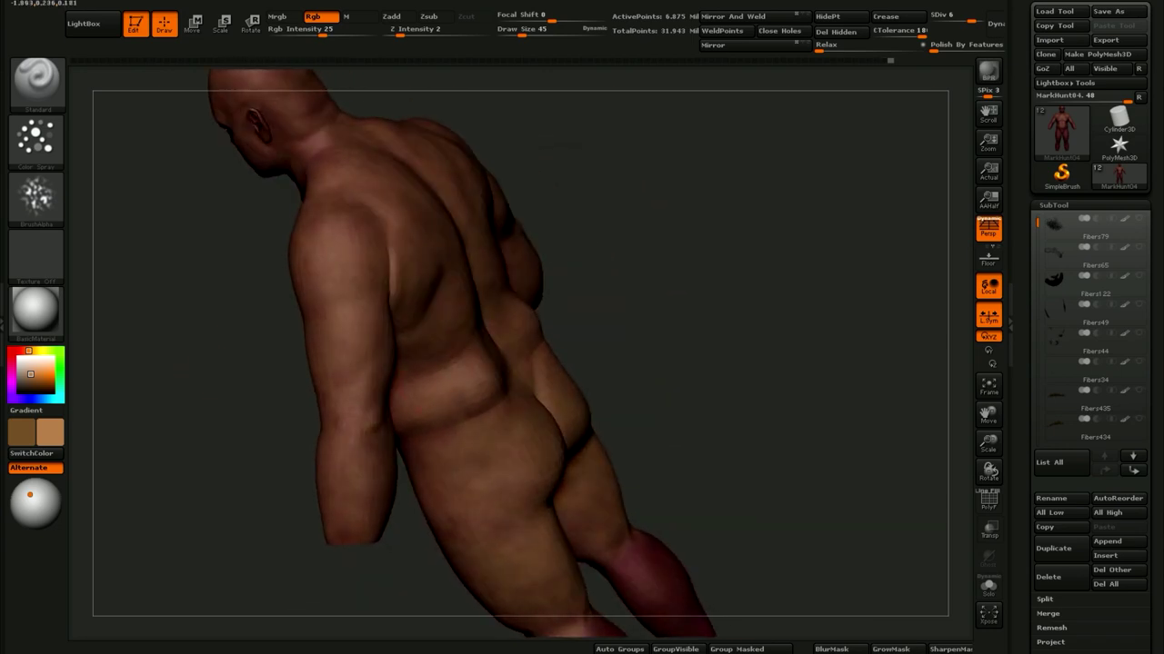
mouse_move(746, 364)
left_mouse_down()
mouse_move(691, 355)
mouse_move(636, 309)
left_mouse_up()
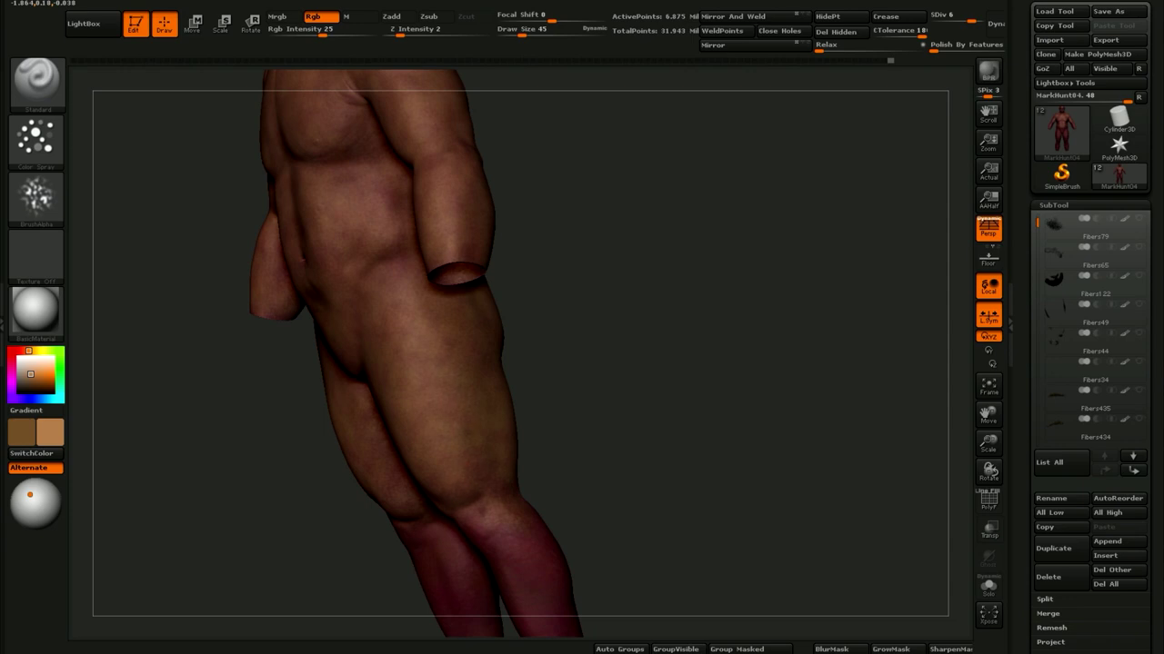
left_click_drag(745, 364, 836, 360)
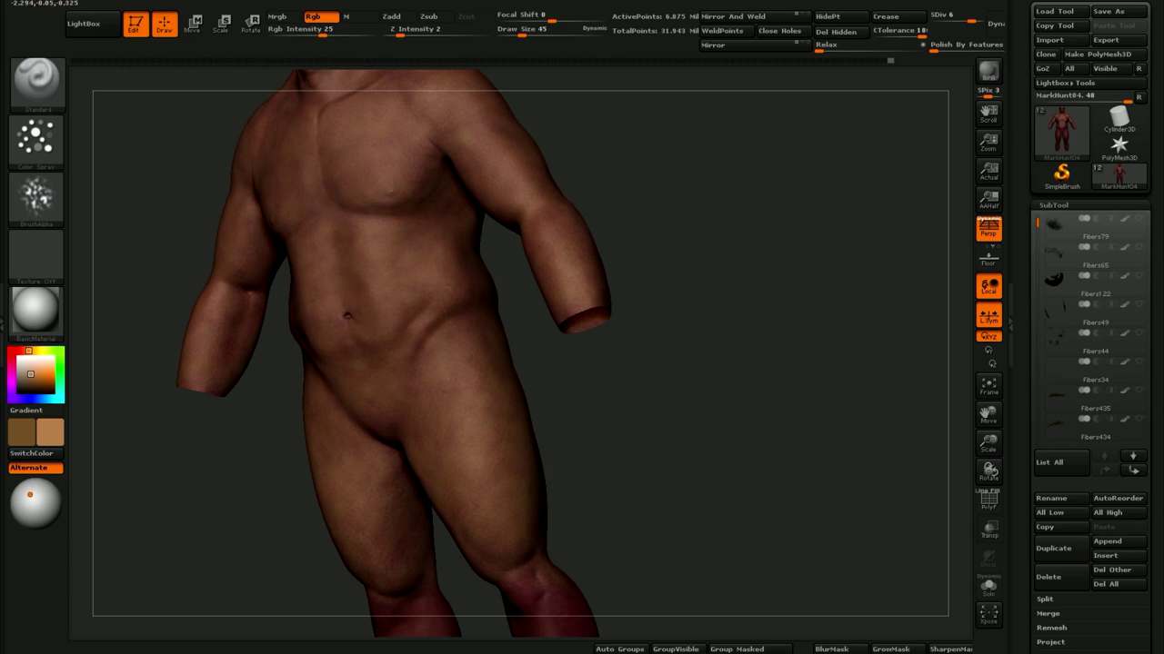
left_click_drag(218, 236, 194, 247)
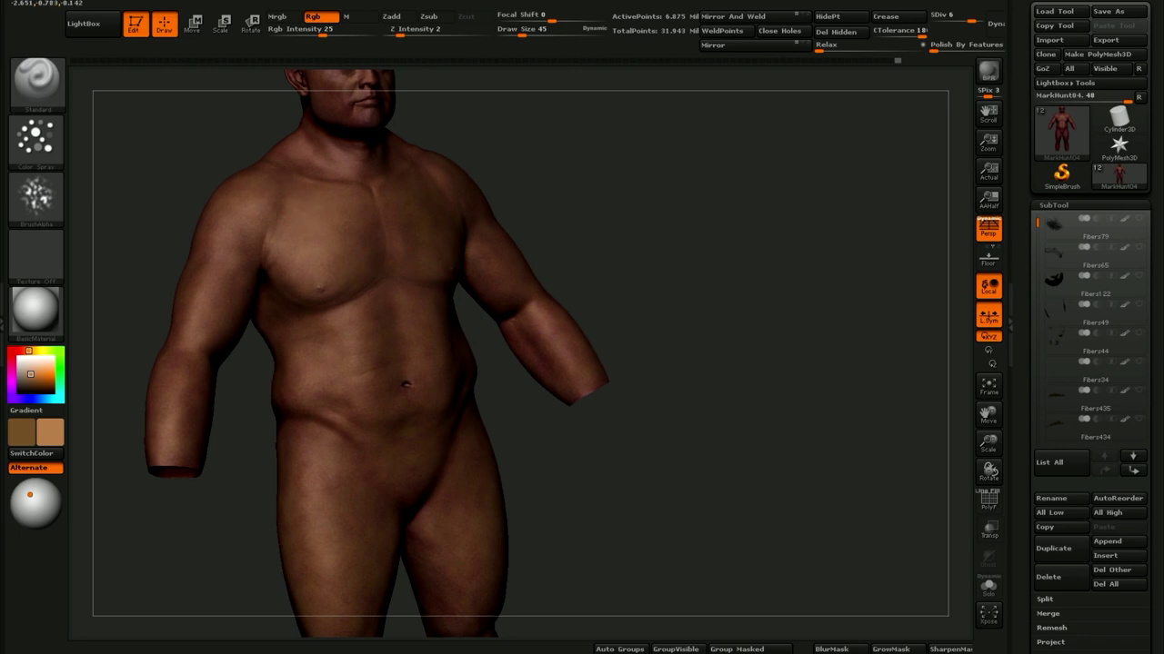
mouse_move(618, 161)
left_mouse_down()
mouse_move(621, 208)
mouse_move(496, 151)
mouse_move(502, 178)
mouse_move(545, 209)
left_mouse_up()
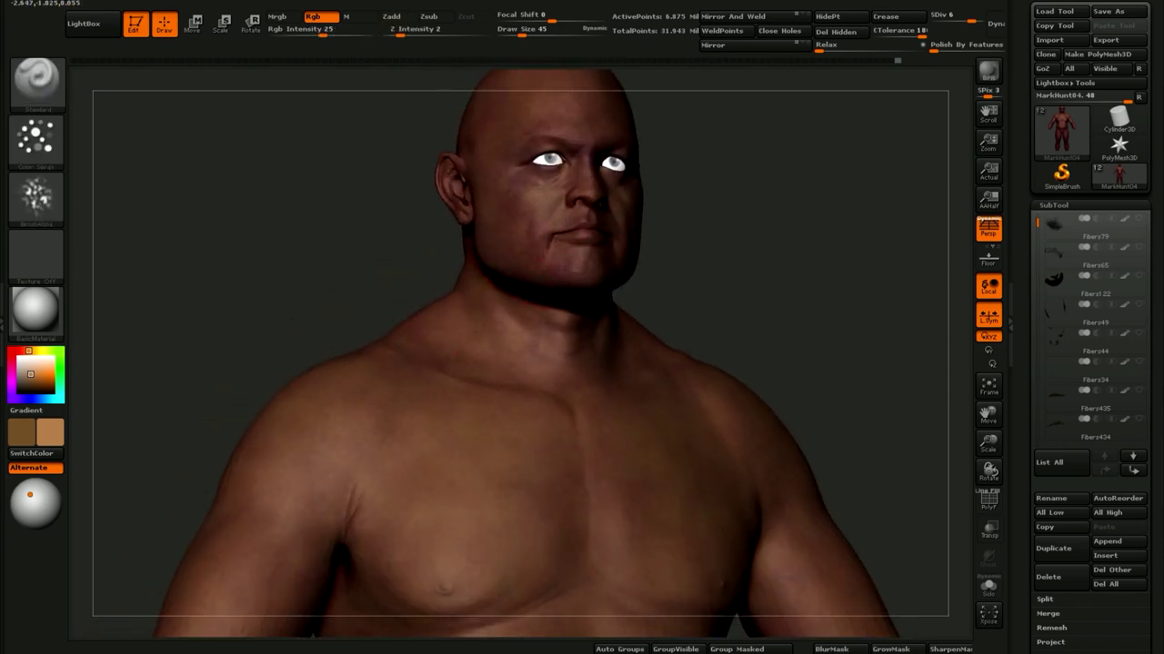
left_click_drag(819, 363, 818, 273)
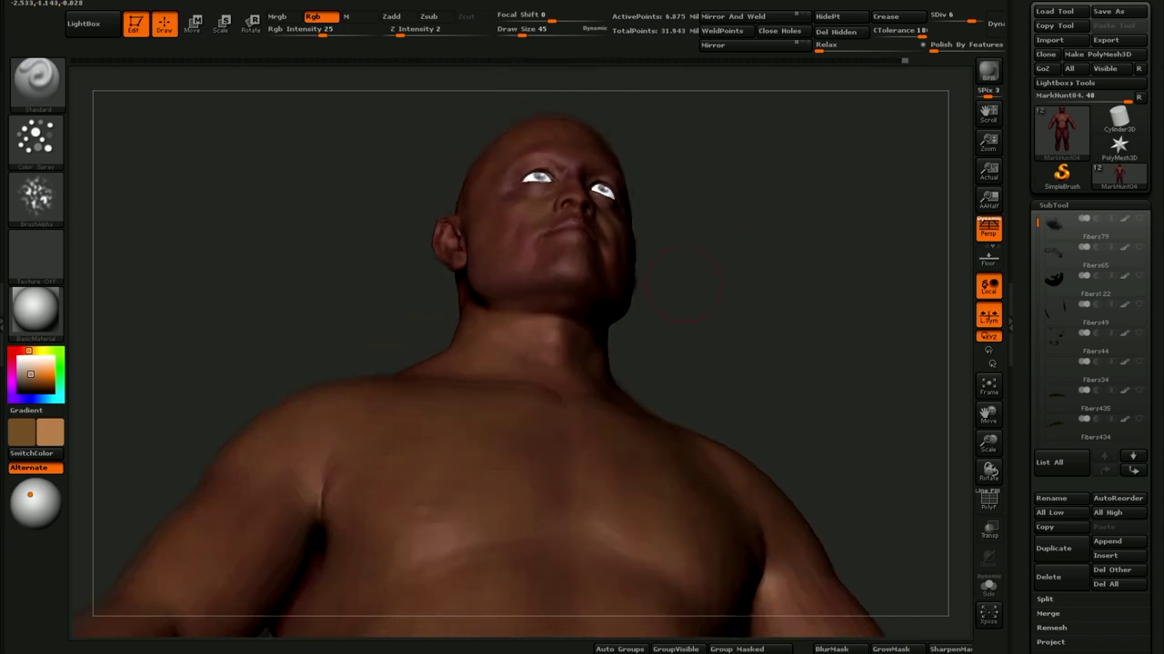
mouse_move(782, 273)
left_mouse_down()
mouse_move(800, 273)
mouse_move(791, 300)
left_mouse_up()
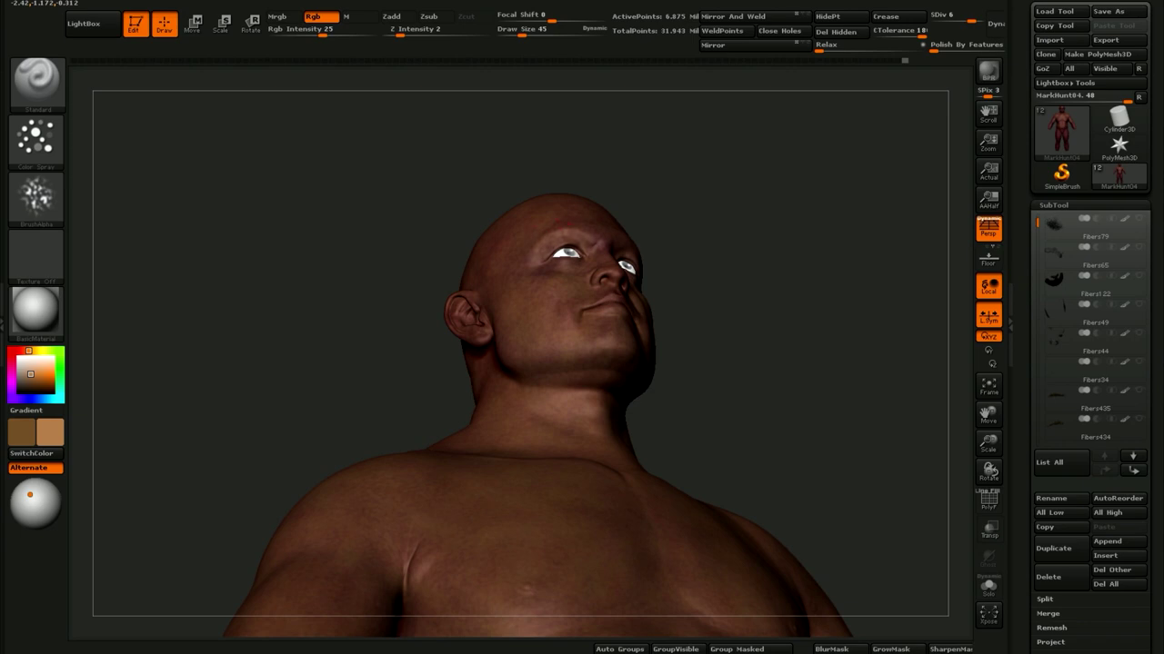
left_click_drag(800, 273, 873, 291)
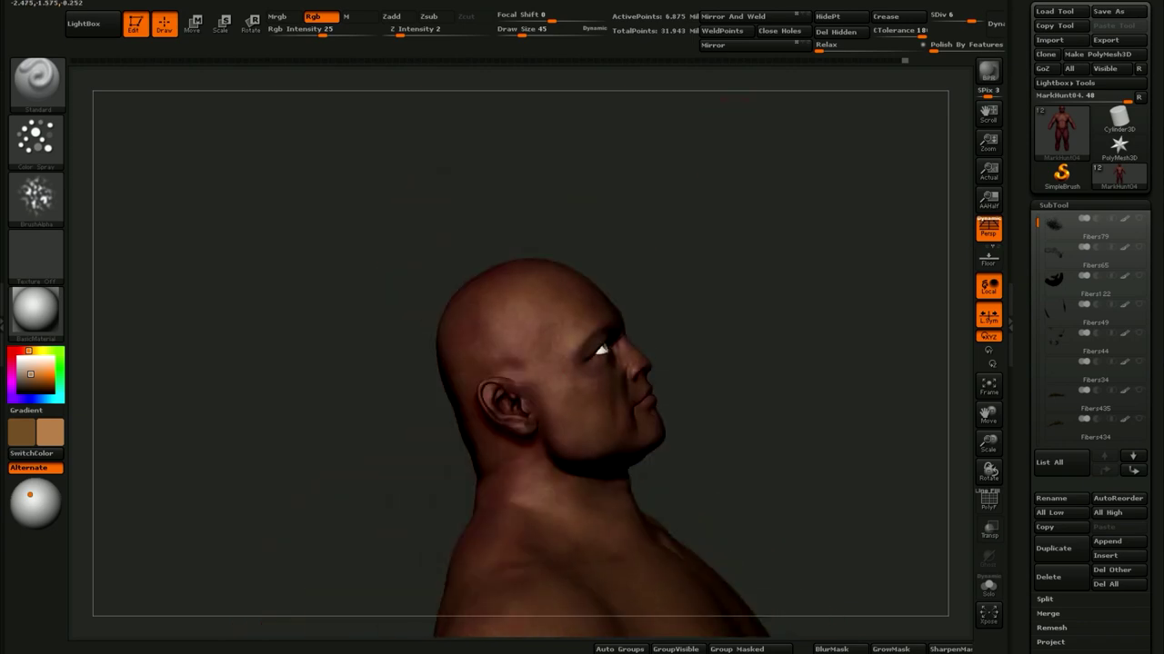
left_click_drag(601, 293, 663, 221)
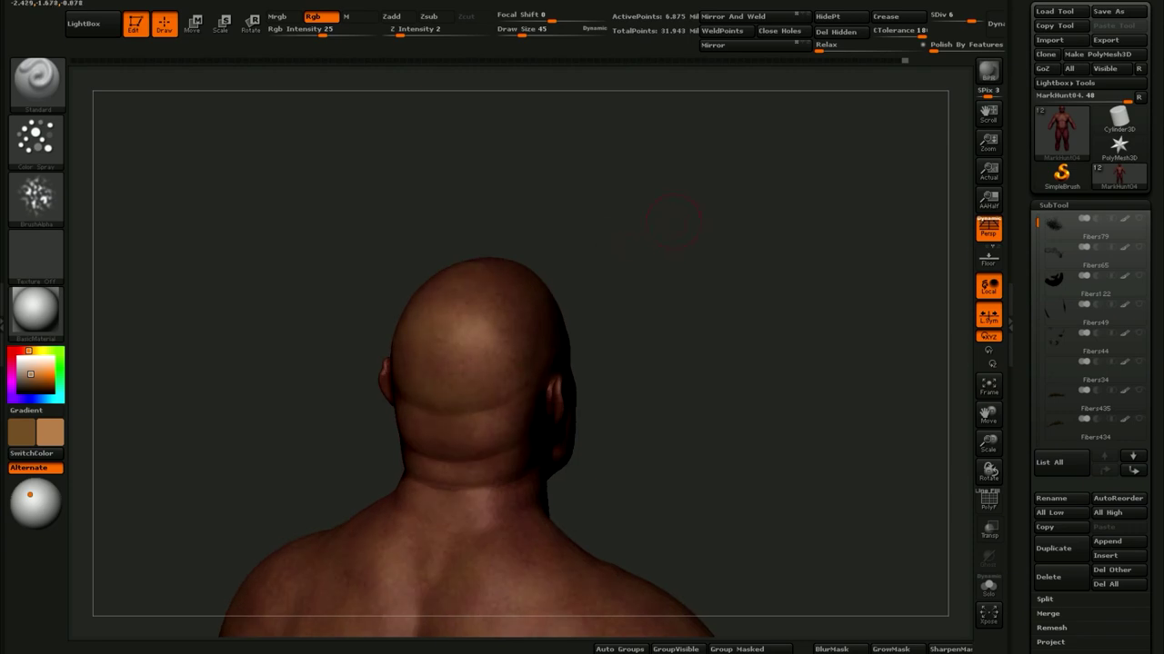
left_click_drag(745, 272, 718, 309)
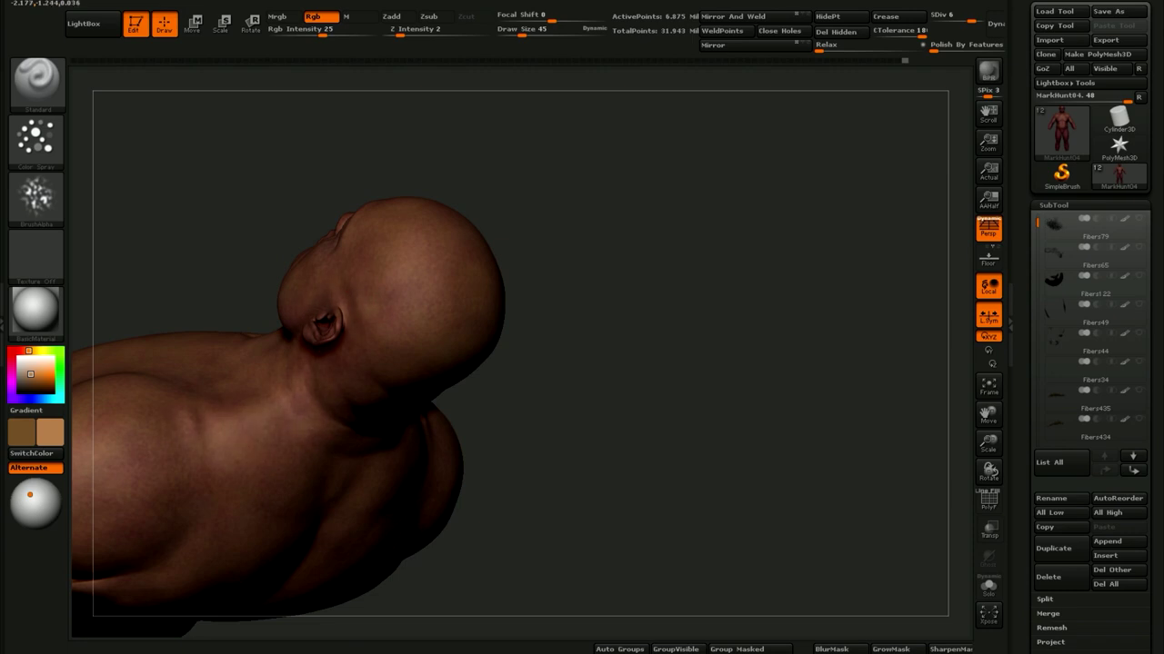
left_click_drag(727, 364, 800, 328)
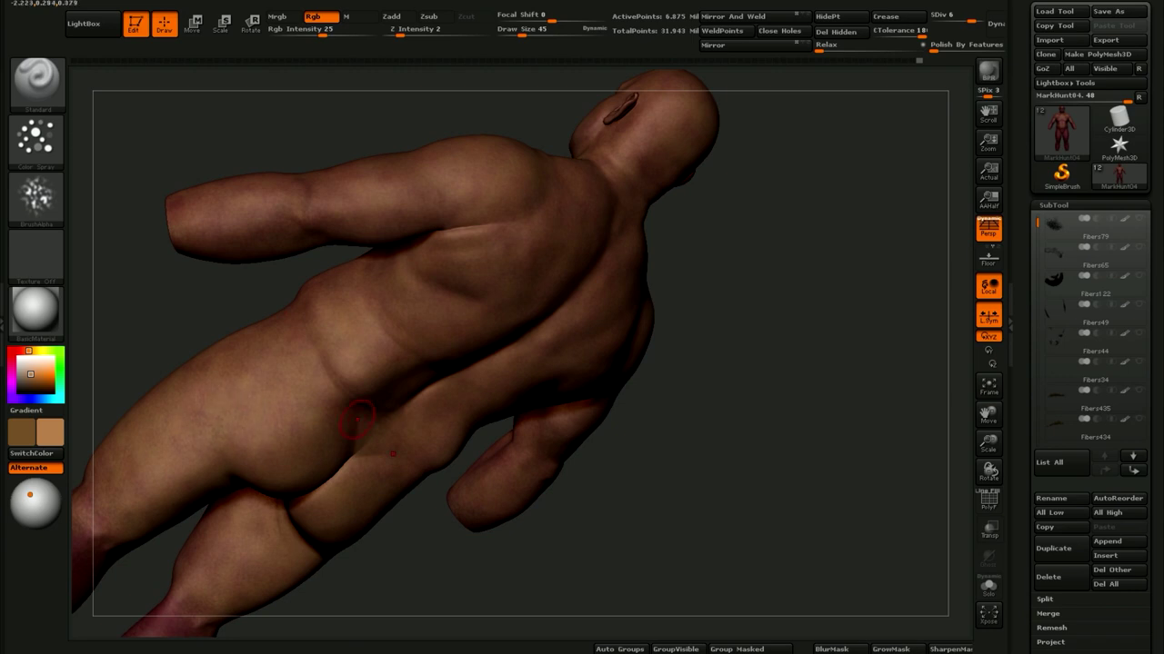
Change Draw Size to 17 and then to 68 in the quick brush settings
mouse_move(357, 418)
left_mouse_down()
mouse_move(182, 287)
mouse_move(428, 187)
mouse_move(505, 246)
mouse_move(573, 222)
left_mouse_up()
key("space")
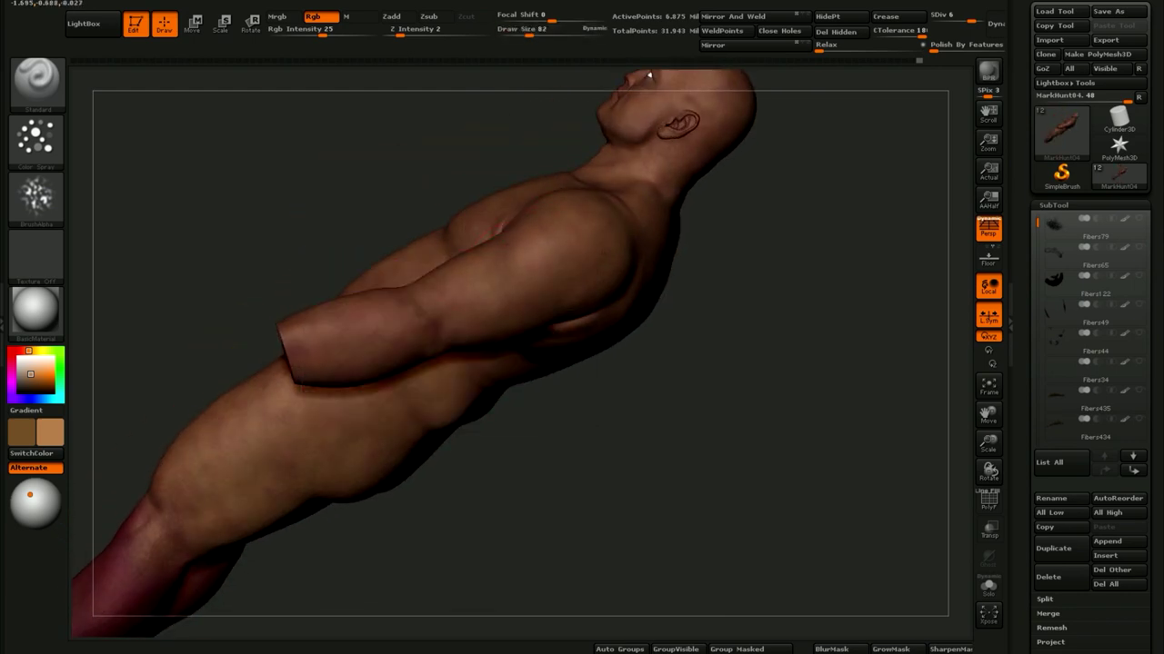
key("space")
left_click_drag(427, 306, 377, 305)
key("space")
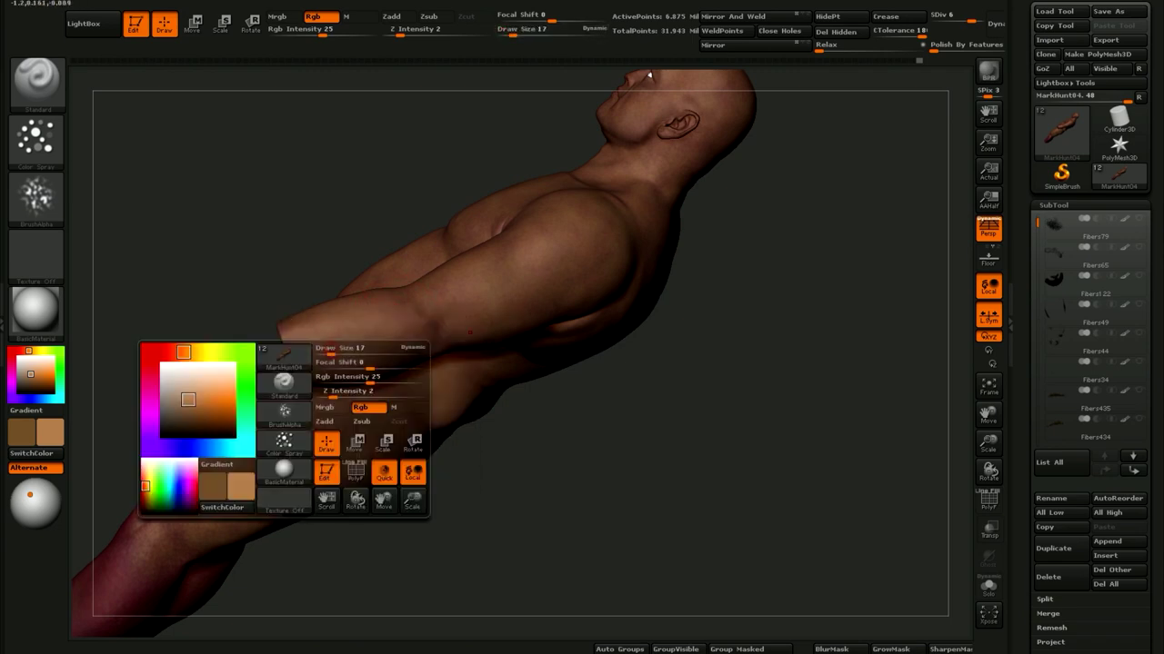
left_click_drag(336, 351, 400, 351)
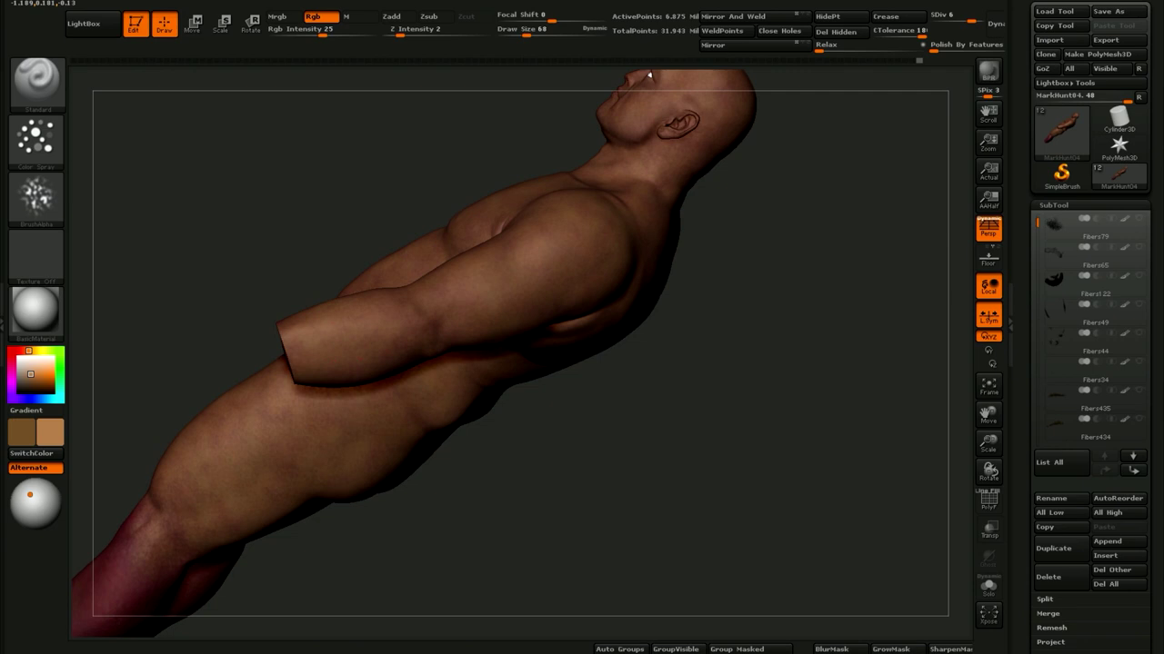
Smooth the crotch area from a low front view, then rotate to a side profile to check
mouse_move(654, 273)
left_mouse_down()
mouse_move(605, 234)
mouse_move(546, 227)
mouse_move(581, 246)
left_mouse_up()
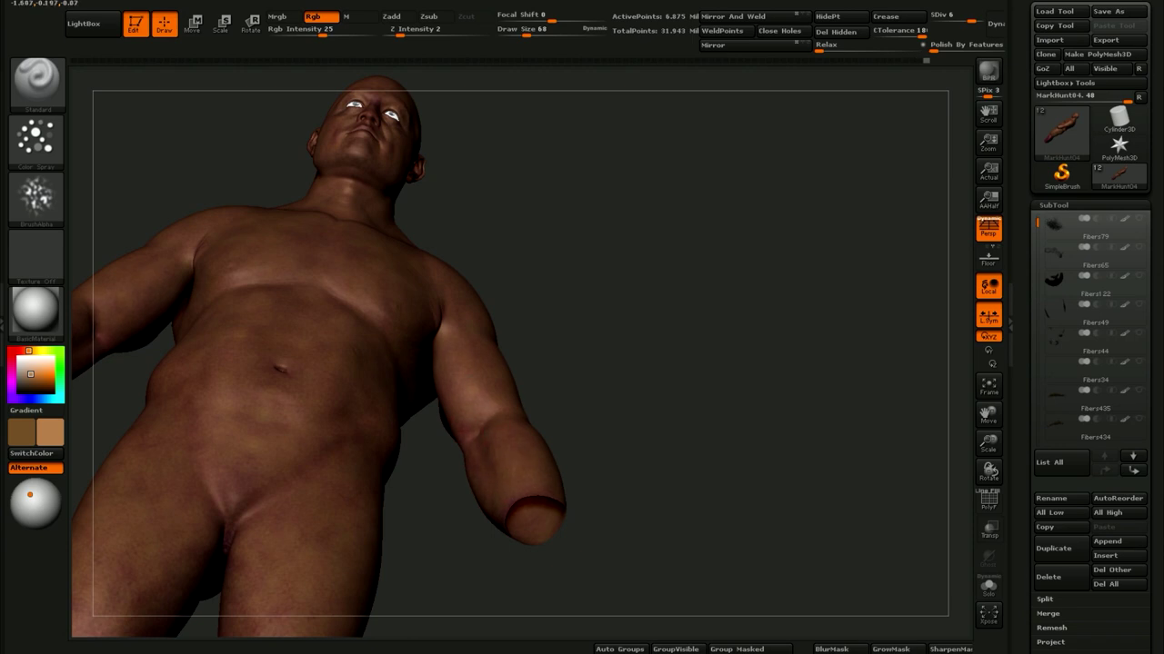
left_click_drag(745, 319, 800, 327)
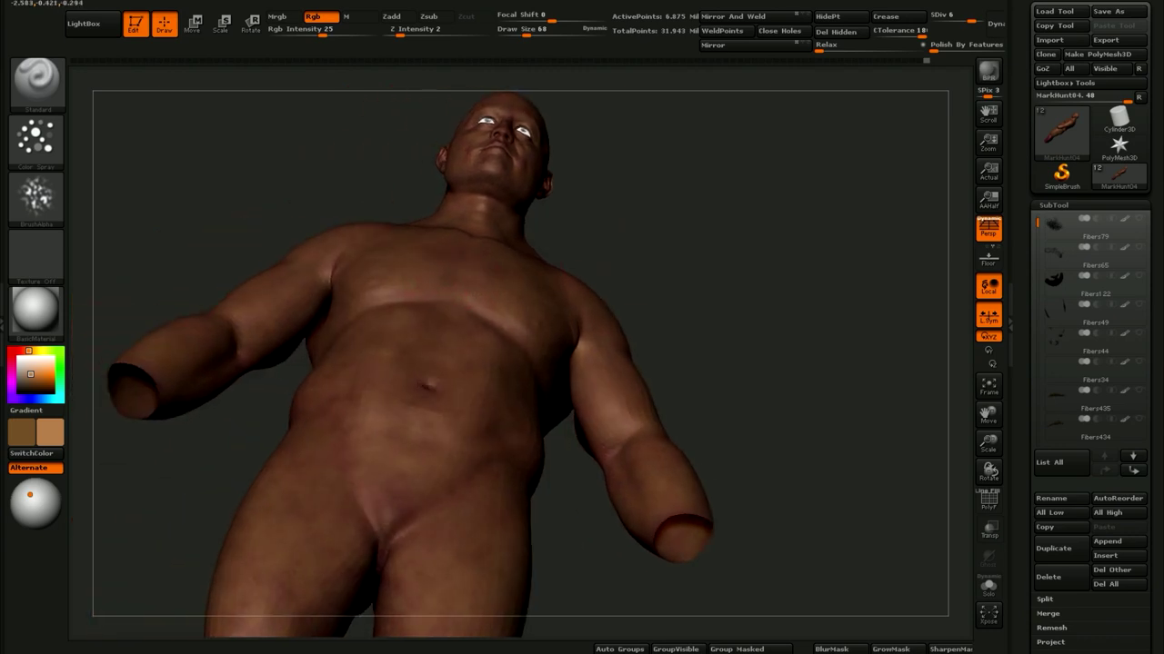
left_click_drag(374, 492, 400, 517)
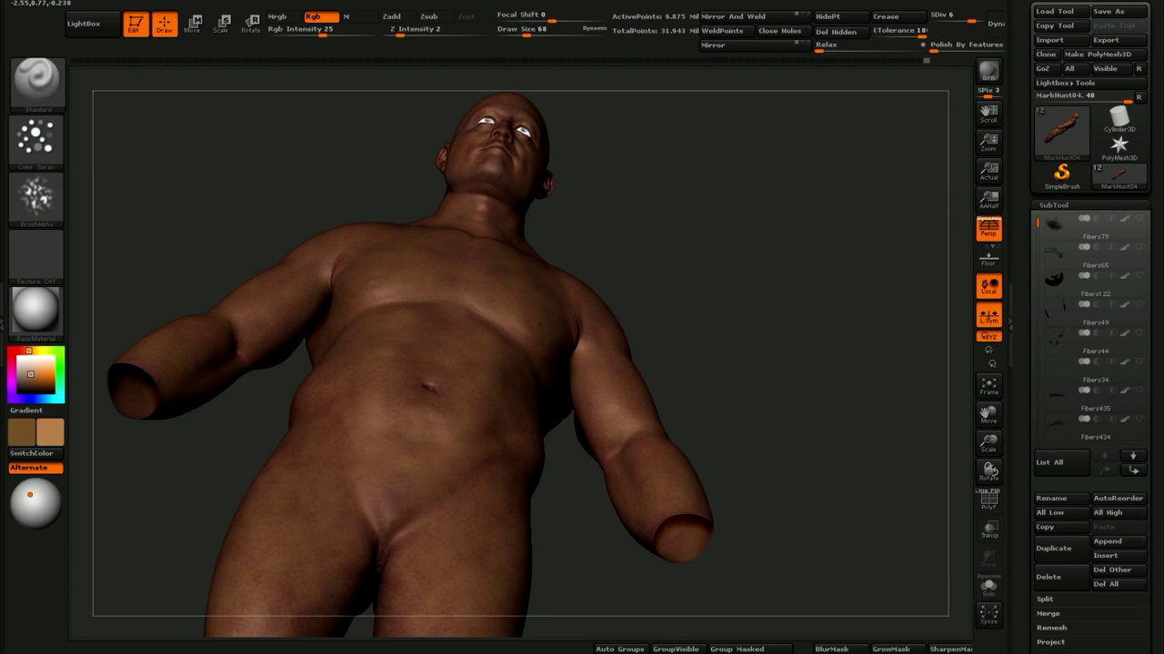
left_click_drag(800, 272, 872, 282)
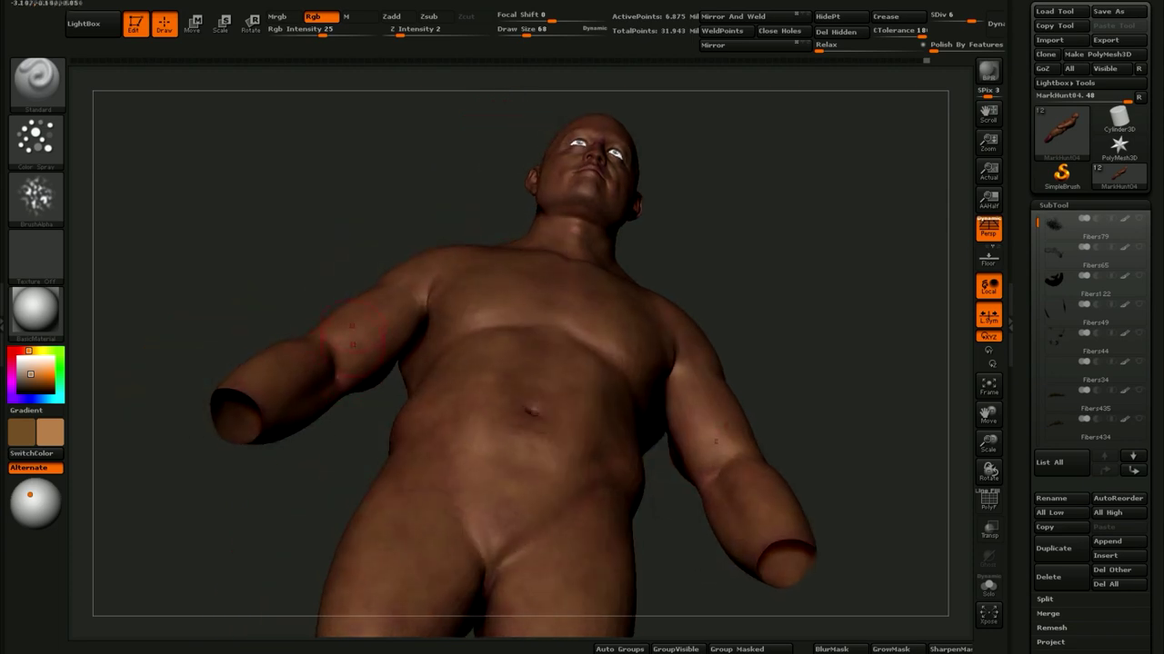
left_click_drag(864, 363, 873, 300)
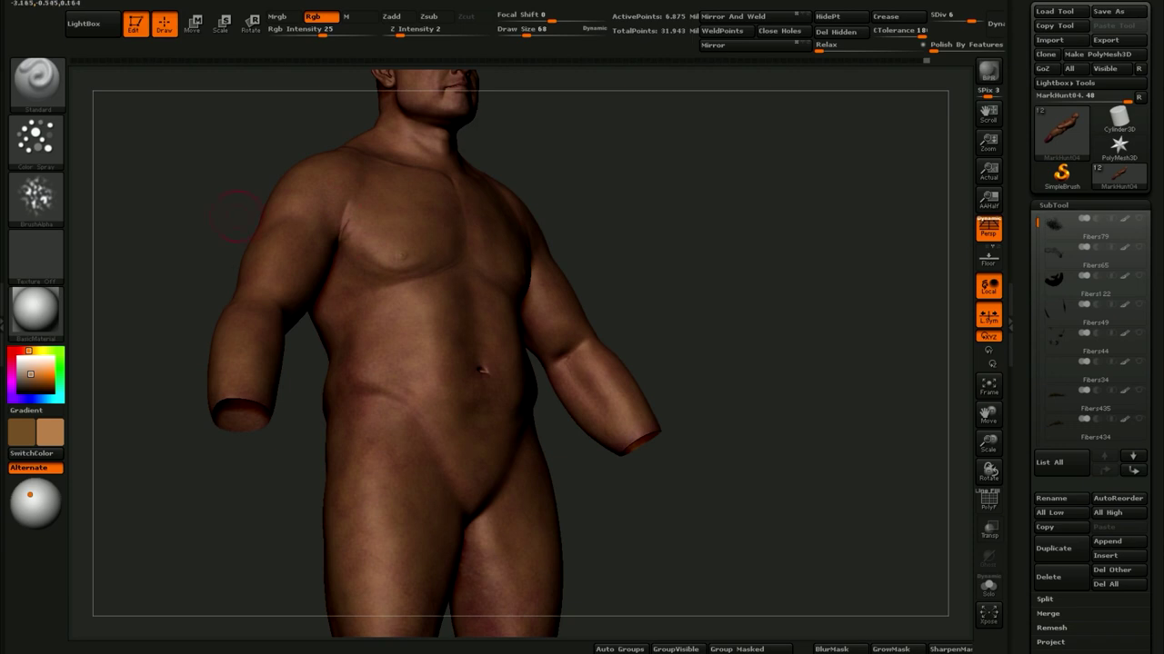
left_click_drag(727, 318, 348, 283)
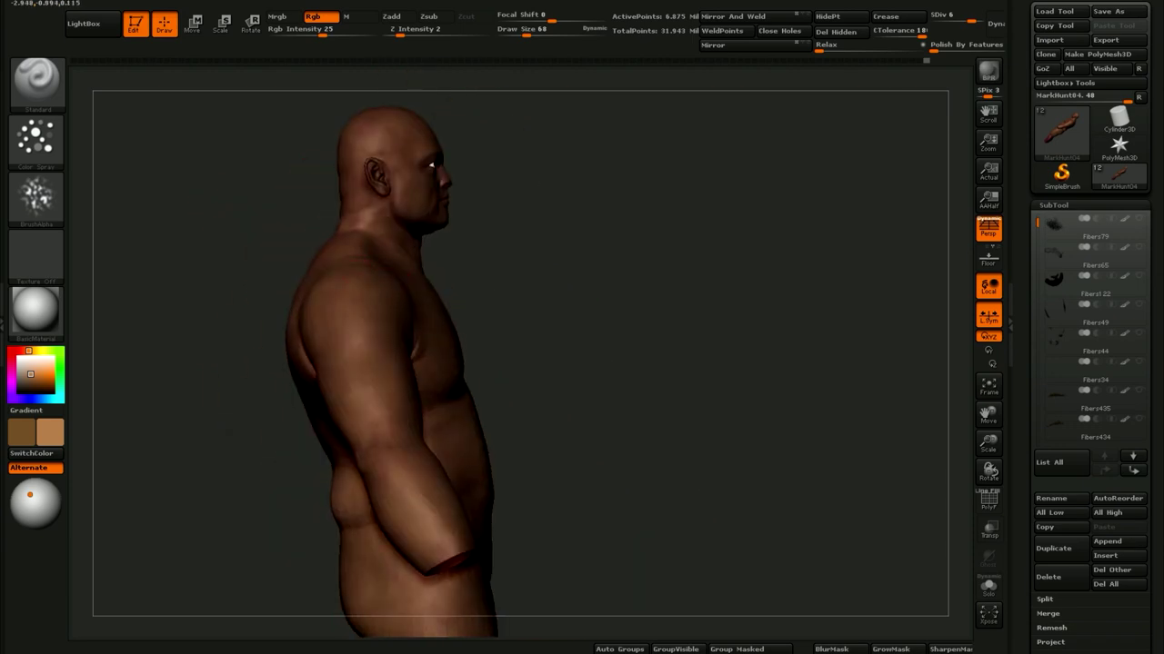
Repaint the dark red calves in the skin colour with symmetric Color Spray strokes
mouse_move(519, 117)
left_mouse_down()
mouse_move(618, 180)
mouse_move(605, 177)
left_mouse_up()
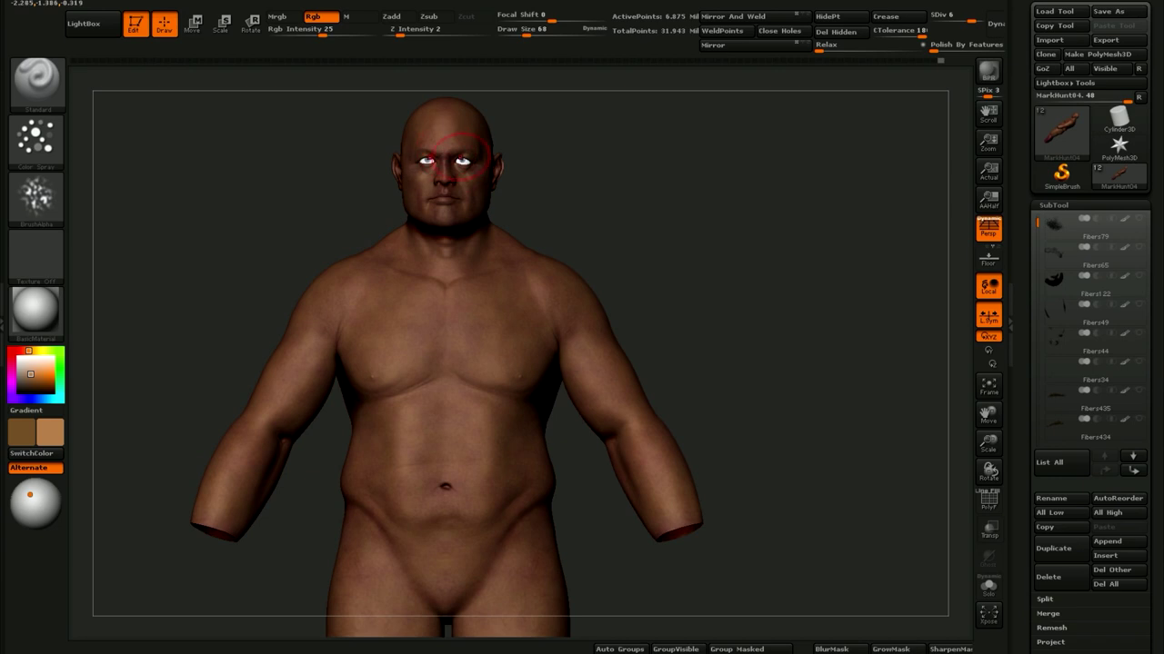
left_click_drag(535, 168, 568, 173)
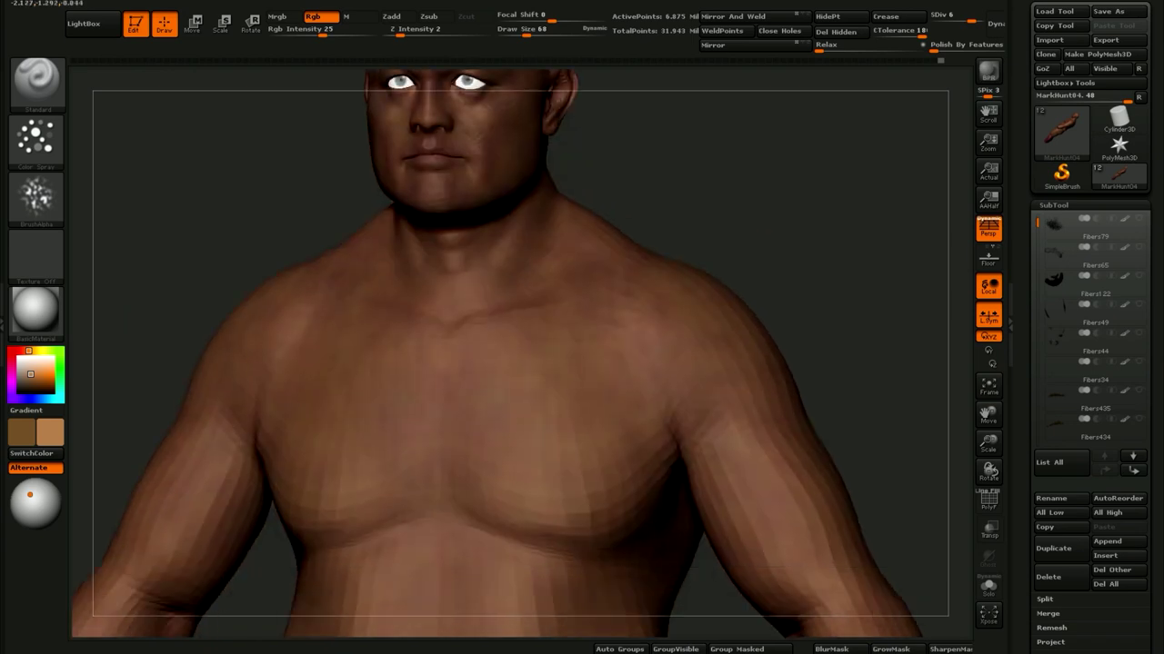
mouse_move(420, 213)
left_mouse_down("alt")
mouse_move(805, 341)
mouse_move(624, 332)
left_mouse_up("alt")
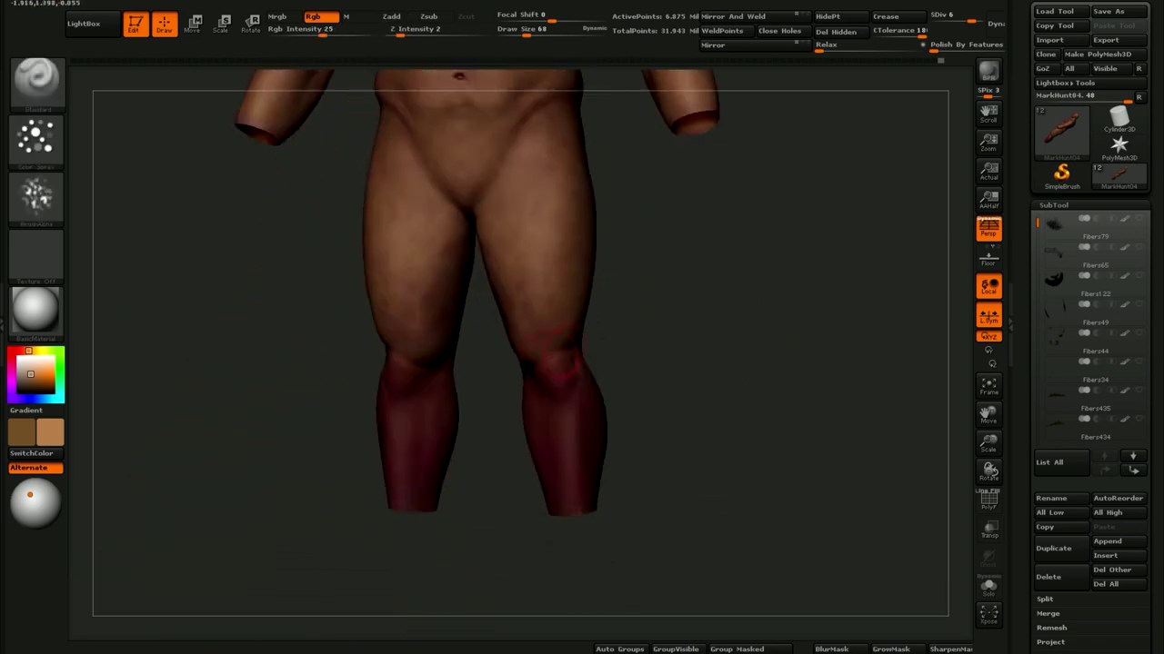
left_click_drag(555, 377, 568, 486)
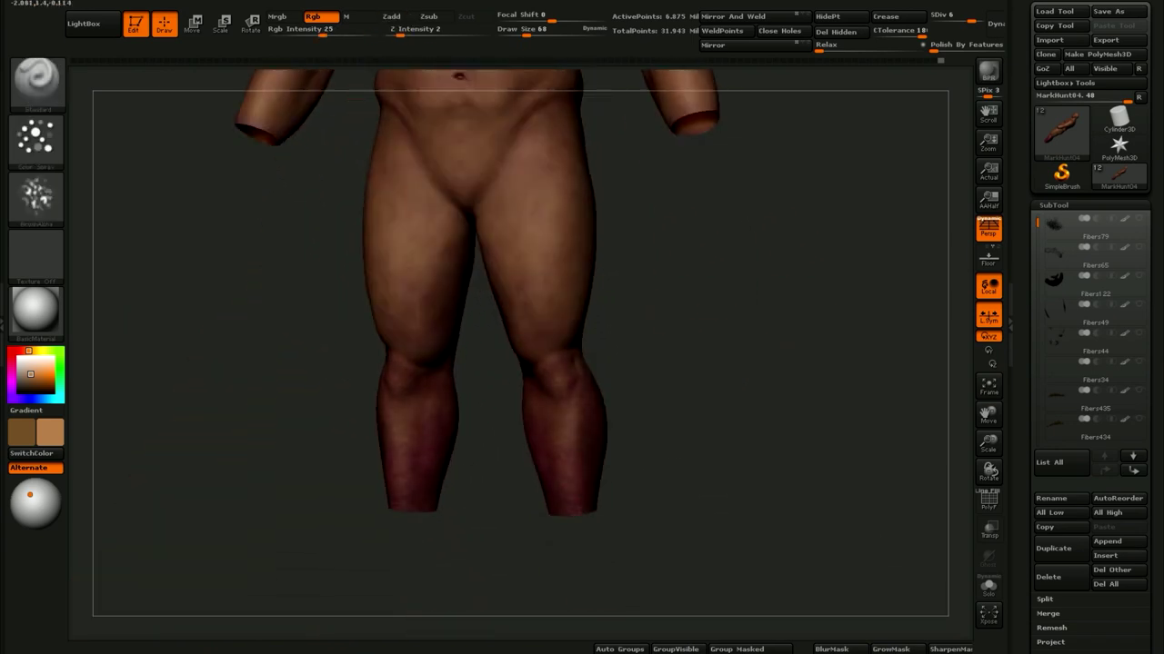
left_click_drag(773, 364, 864, 364)
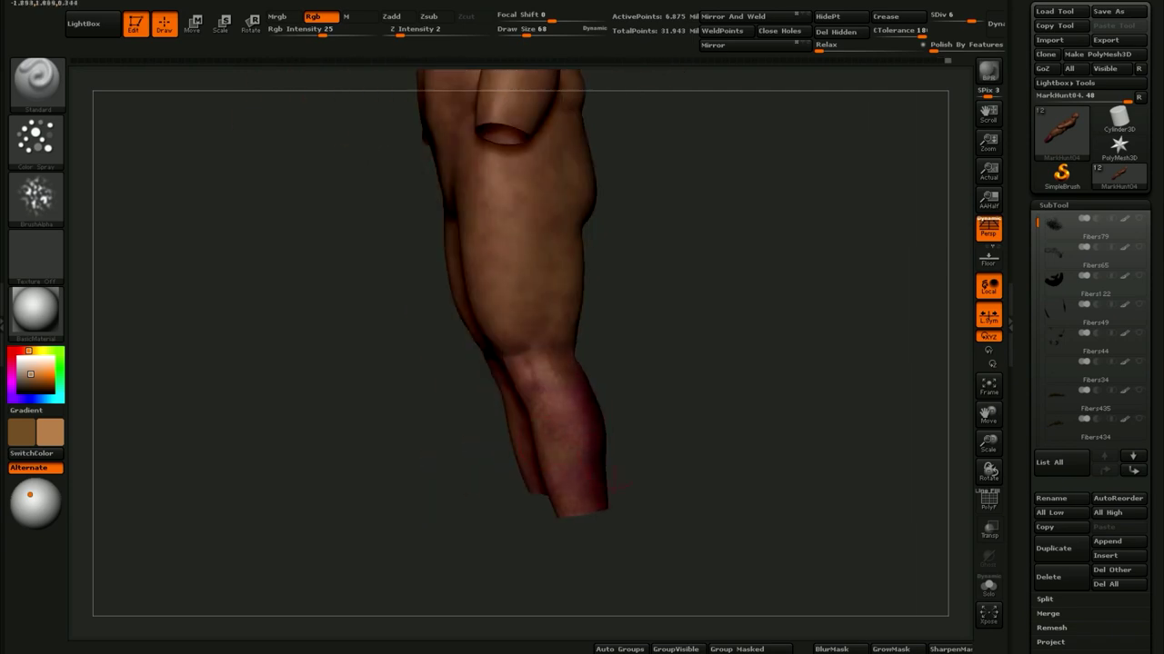
left_click_drag(773, 364, 863, 364)
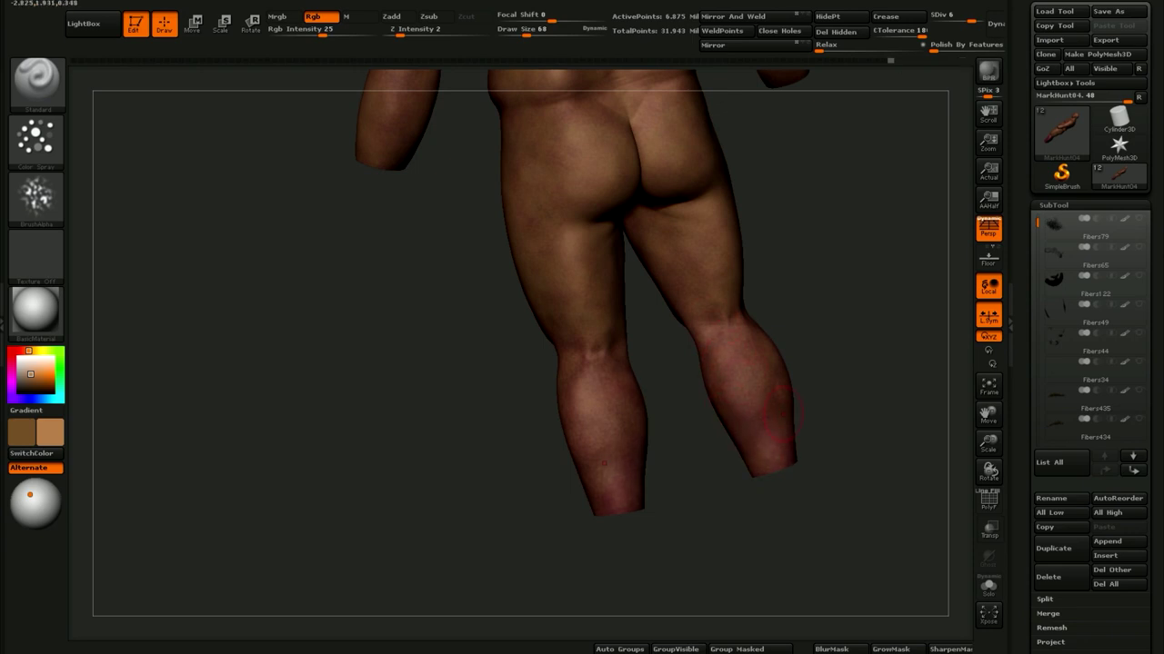
Orbit around the whole figure (back, sides, front and legs) to inspect the paint
left_click_drag(688, 467, 718, 472)
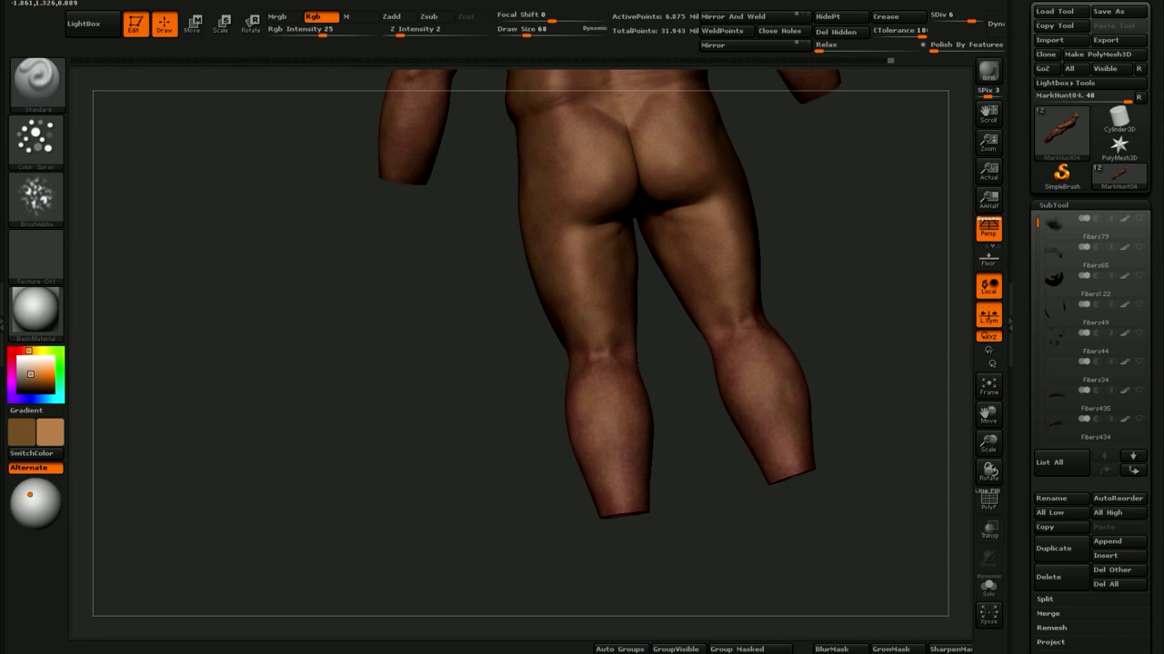
left_click_drag(800, 272, 625, 266)
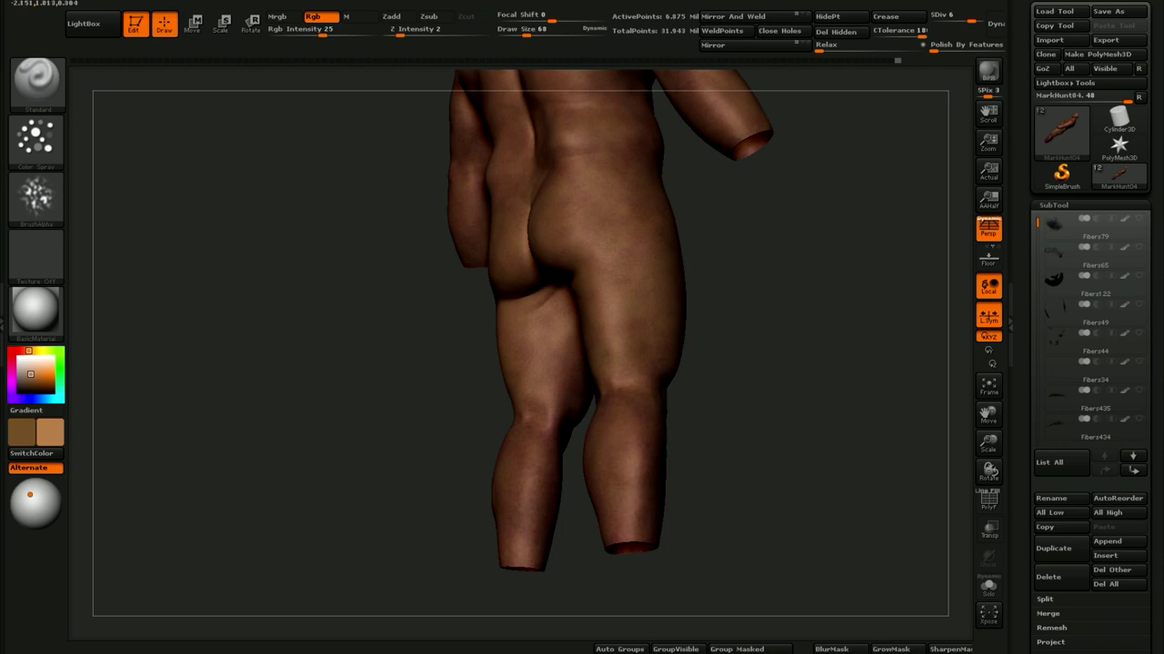
mouse_move(427, 414)
left_mouse_down()
mouse_move(502, 414)
mouse_move(512, 284)
mouse_move(725, 142)
mouse_move(767, 139)
left_mouse_up()
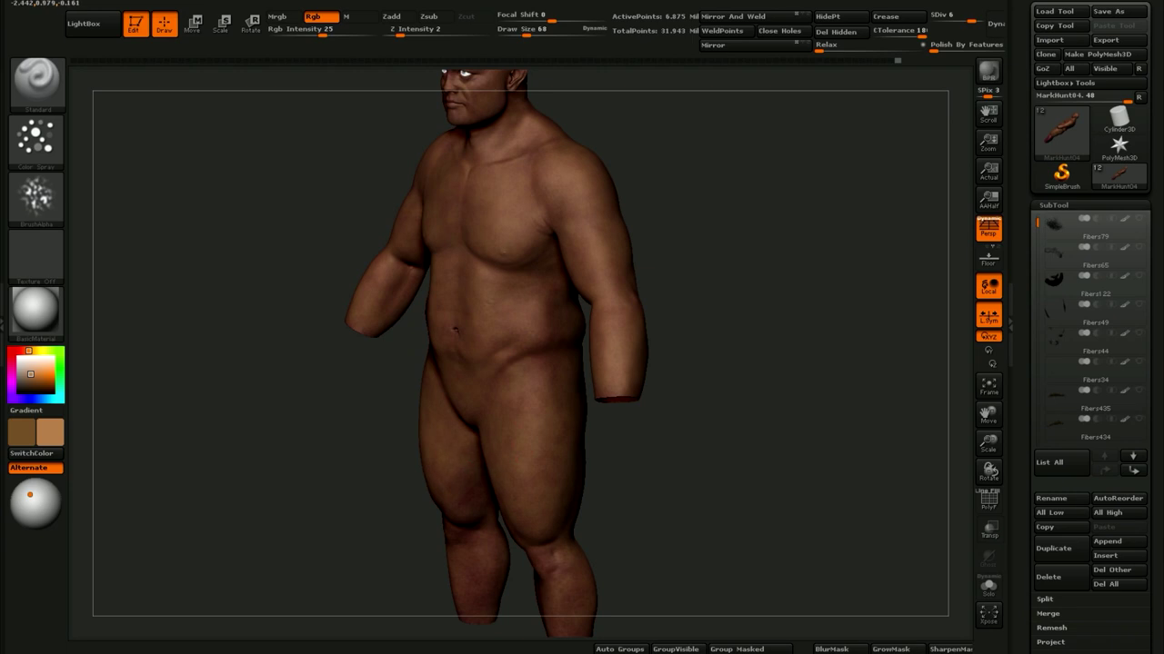
mouse_move(768, 139)
left_mouse_down()
mouse_move(718, 144)
mouse_move(722, 213)
mouse_move(455, 325)
left_mouse_up()
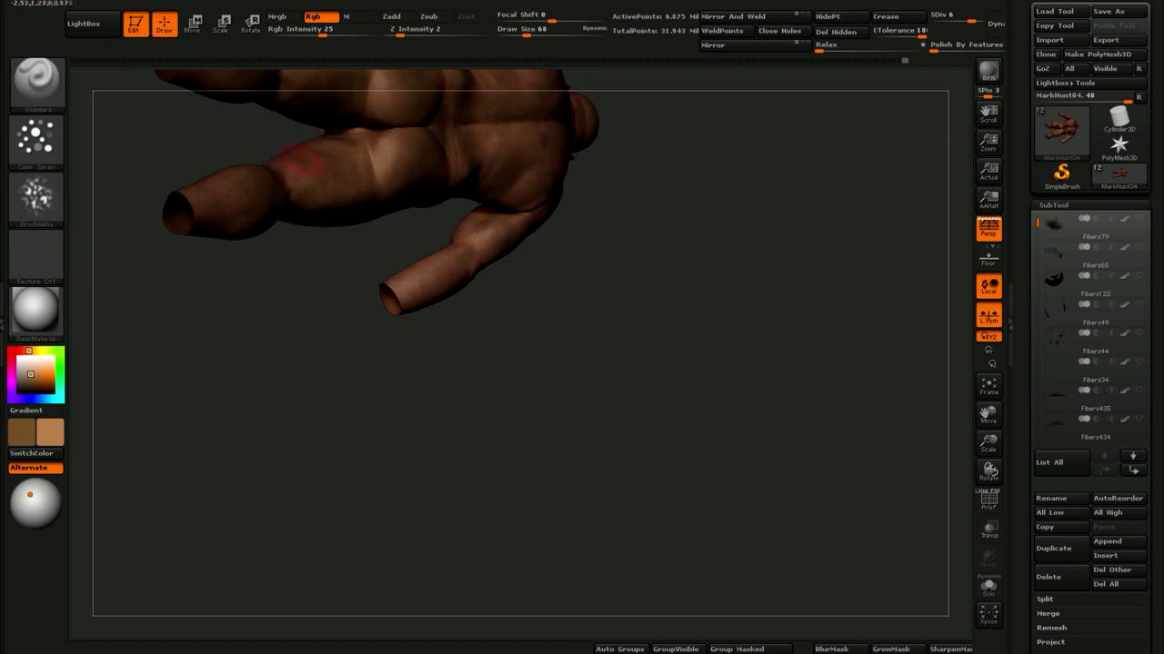
left_click_drag(264, 223, 411, 400, "alt")
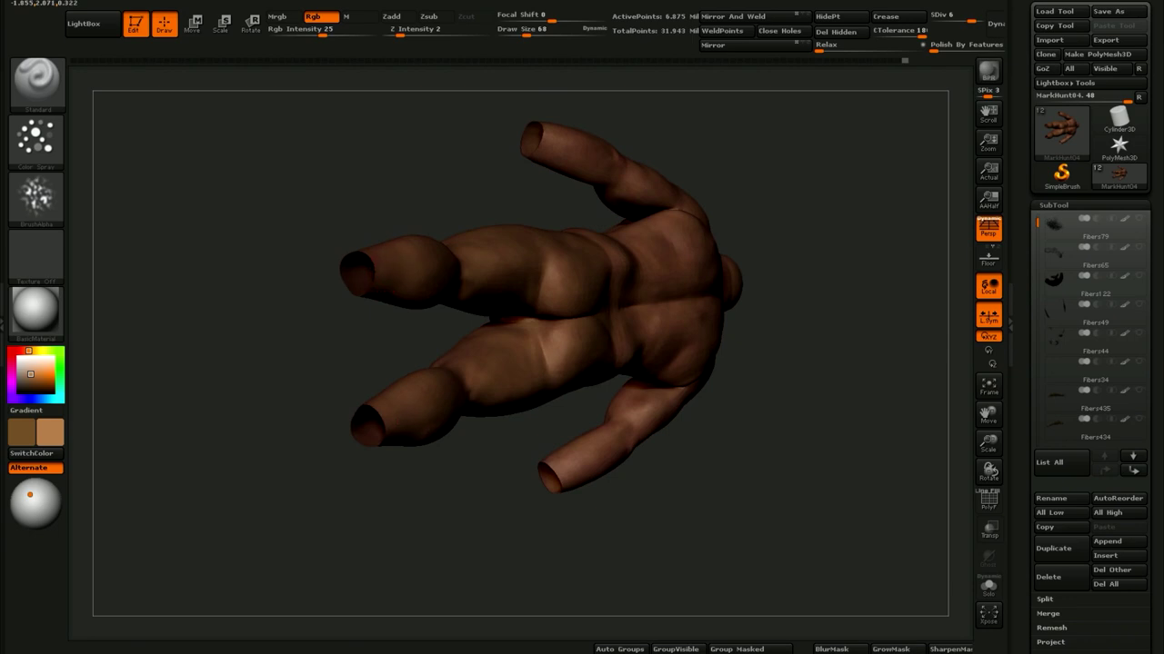
mouse_move(857, 160)
left_mouse_down()
mouse_move(520, 284)
mouse_move(546, 236)
left_mouse_up()
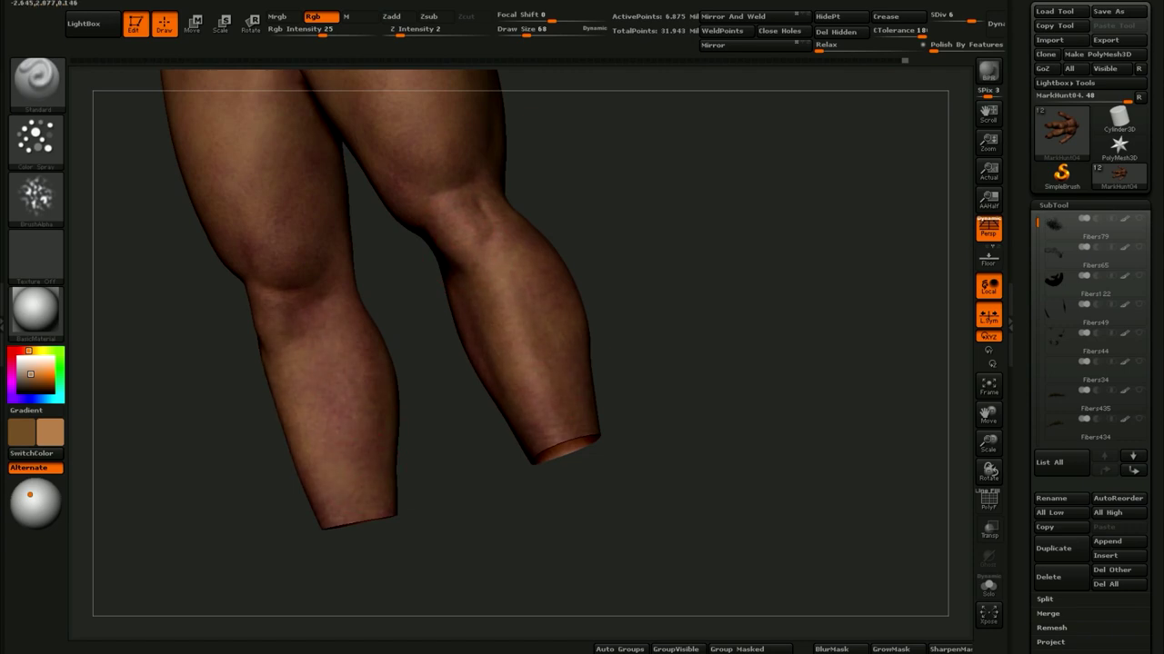
left_click_drag(773, 364, 745, 400)
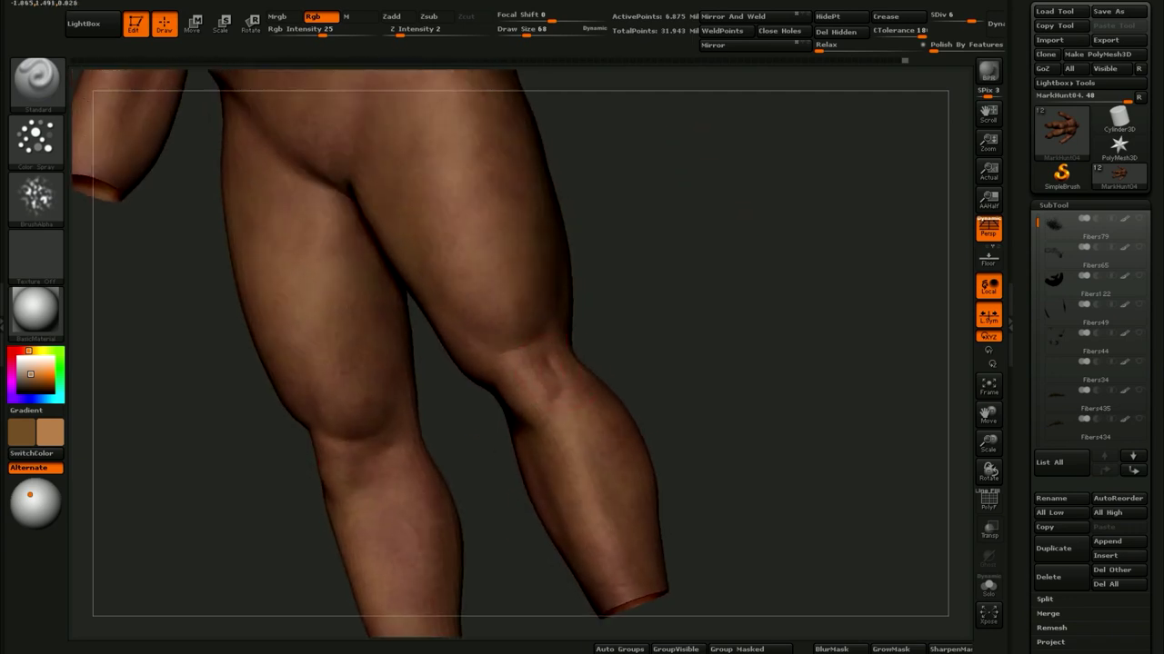
left_click_drag(697, 179, 735, 177, "shift")
left_click_drag(523, 341, 736, 306)
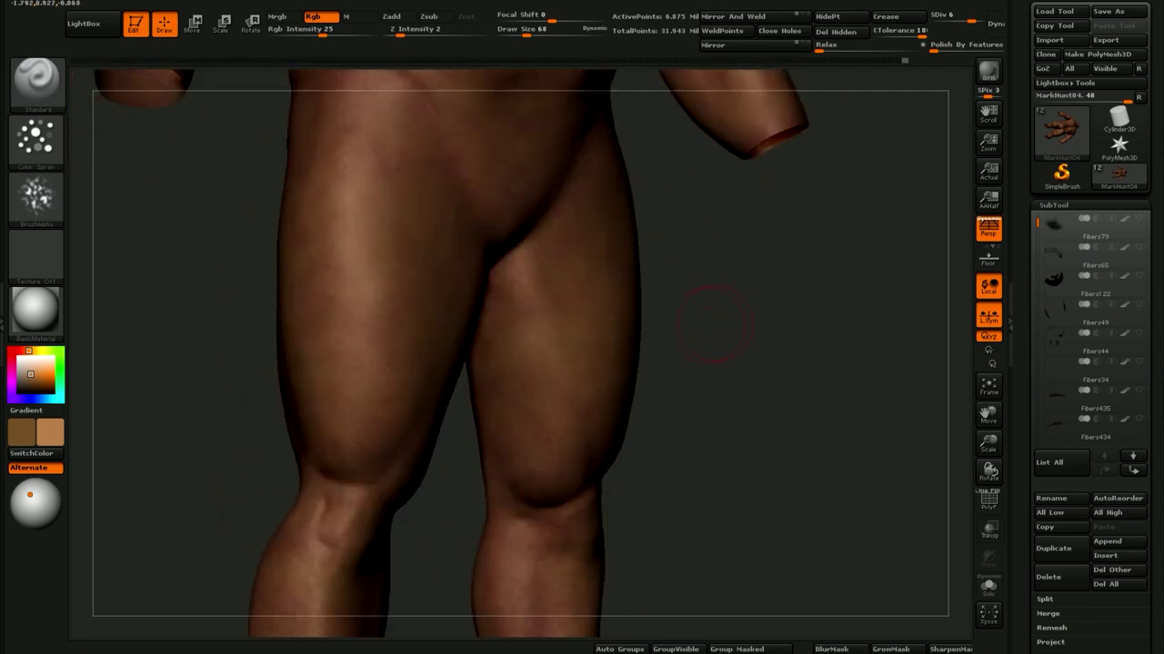
mouse_move(832, 223)
left_mouse_down()
mouse_move(753, 156)
mouse_move(792, 169)
mouse_move(478, 243)
left_mouse_up()
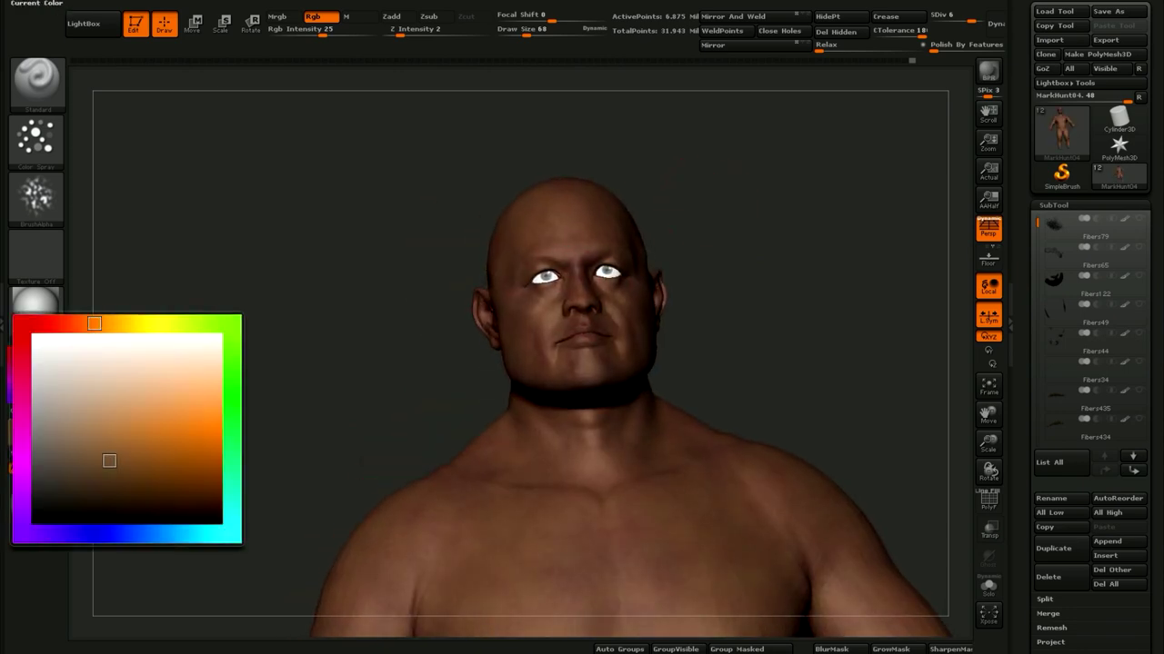
Pick a dark magenta colour, swap colours, and brighten the eye whites at brush size 22
left_click(22, 437)
left_click(109, 494)
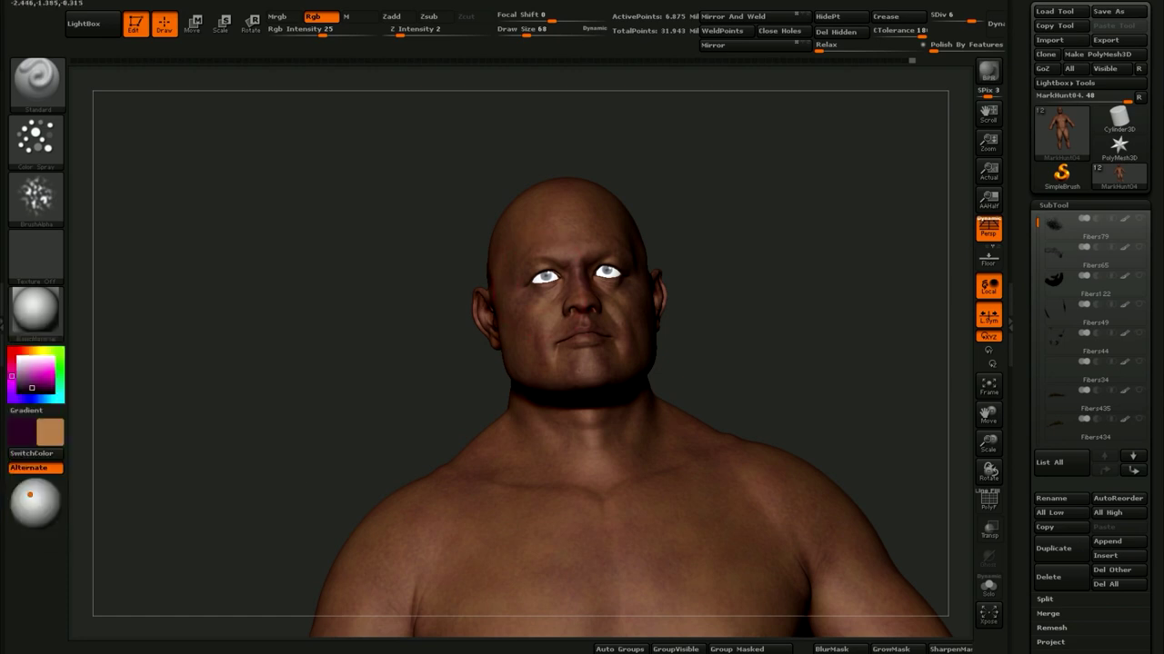
key("space")
left_click_drag(545, 280, 527, 280)
mouse_move(773, 272)
left_mouse_down()
mouse_move(636, 273)
mouse_move(655, 309)
left_mouse_up()
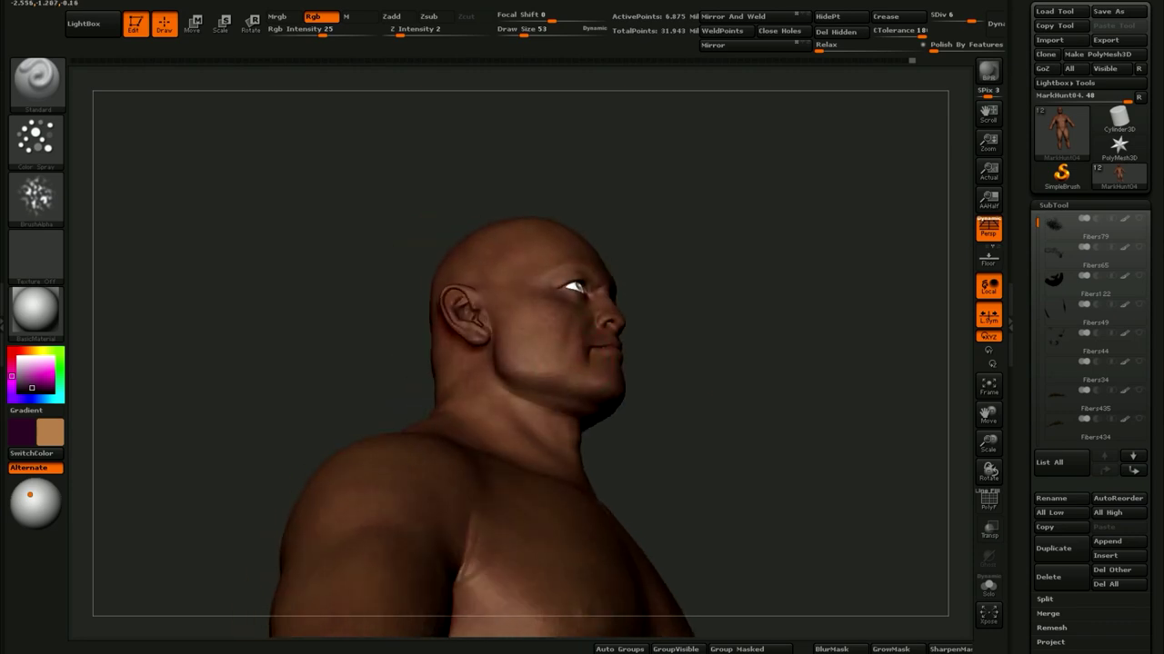
key("v")
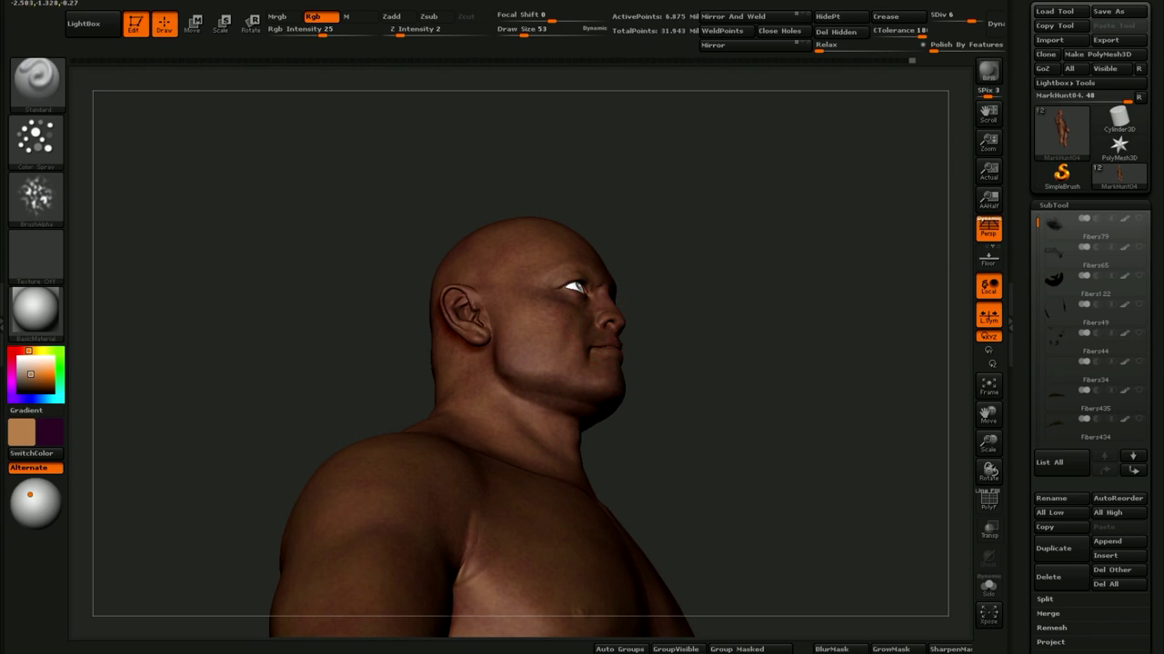
left_click_drag(773, 227, 691, 218)
key("space")
left_click(583, 288)
Use a DragRect stroke with a soft round alpha to stamp a red tint on the lower lip
left_click(36, 137)
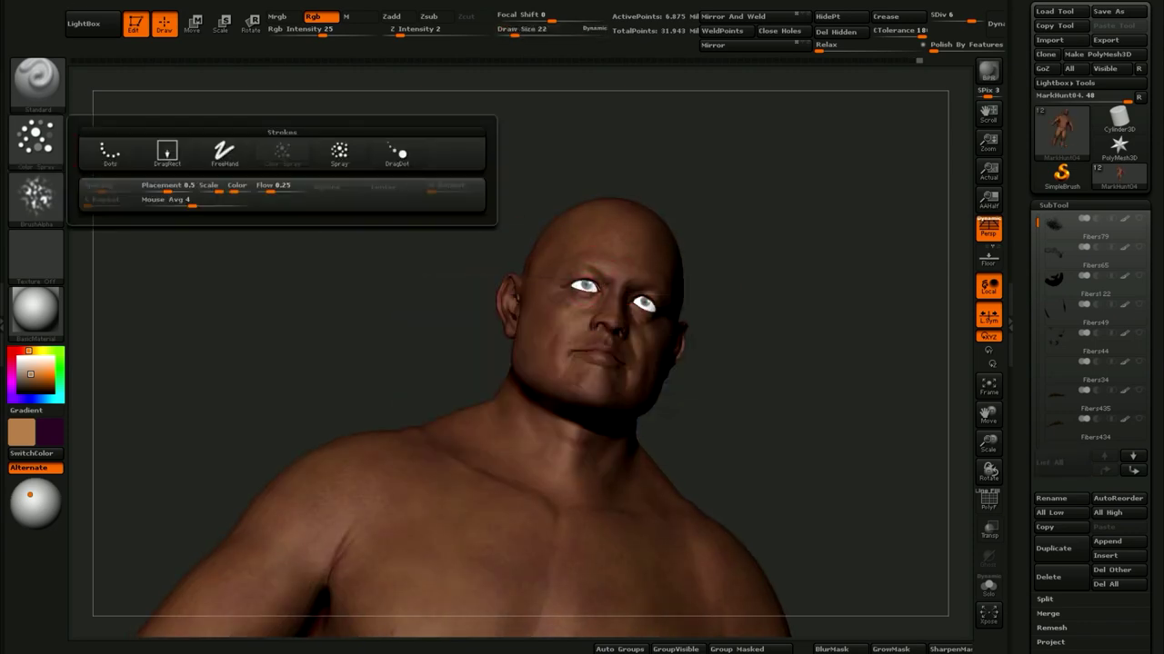
left_click(36, 195)
left_click(36, 136)
left_click(168, 152)
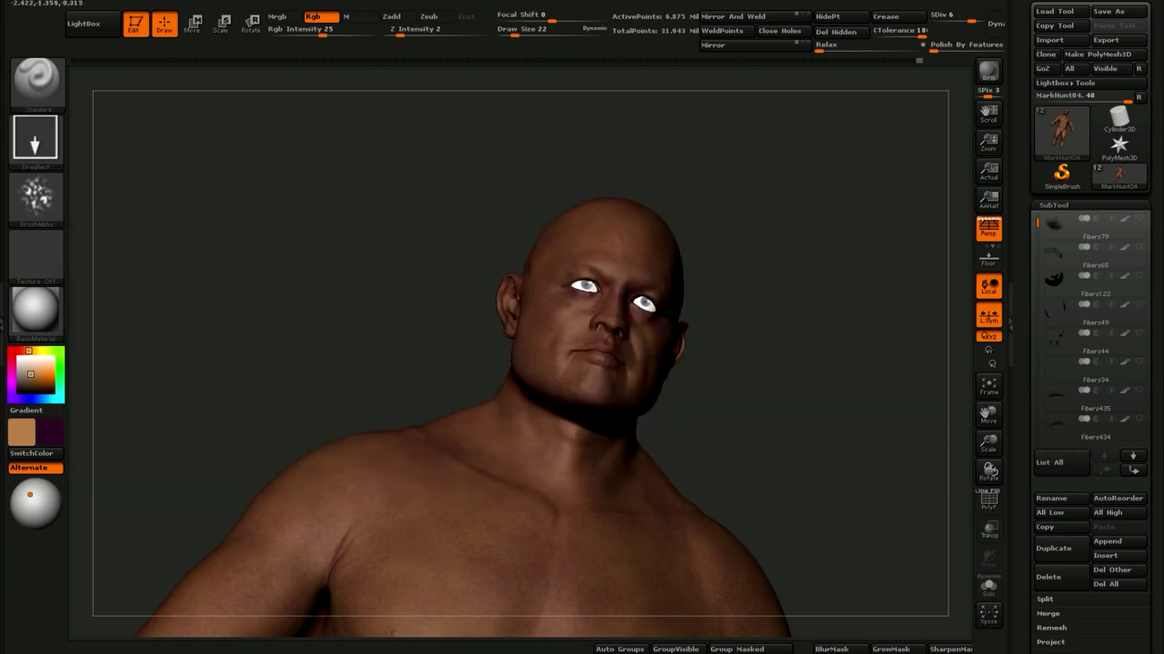
left_click(37, 136)
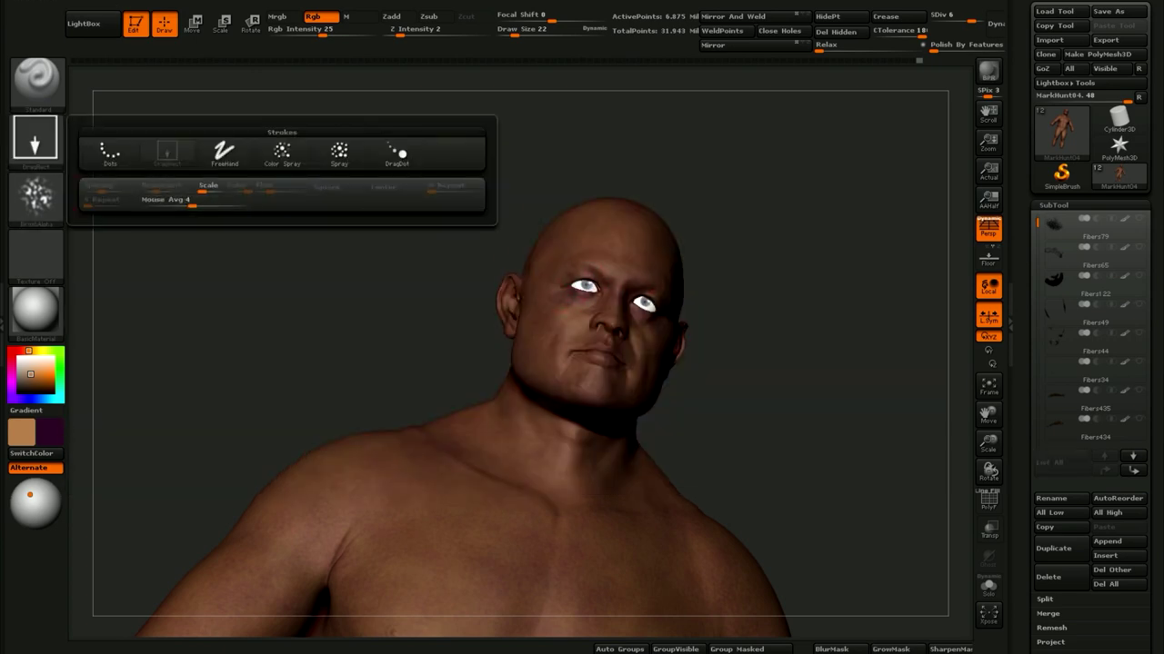
left_click(36, 195)
left_click(167, 211)
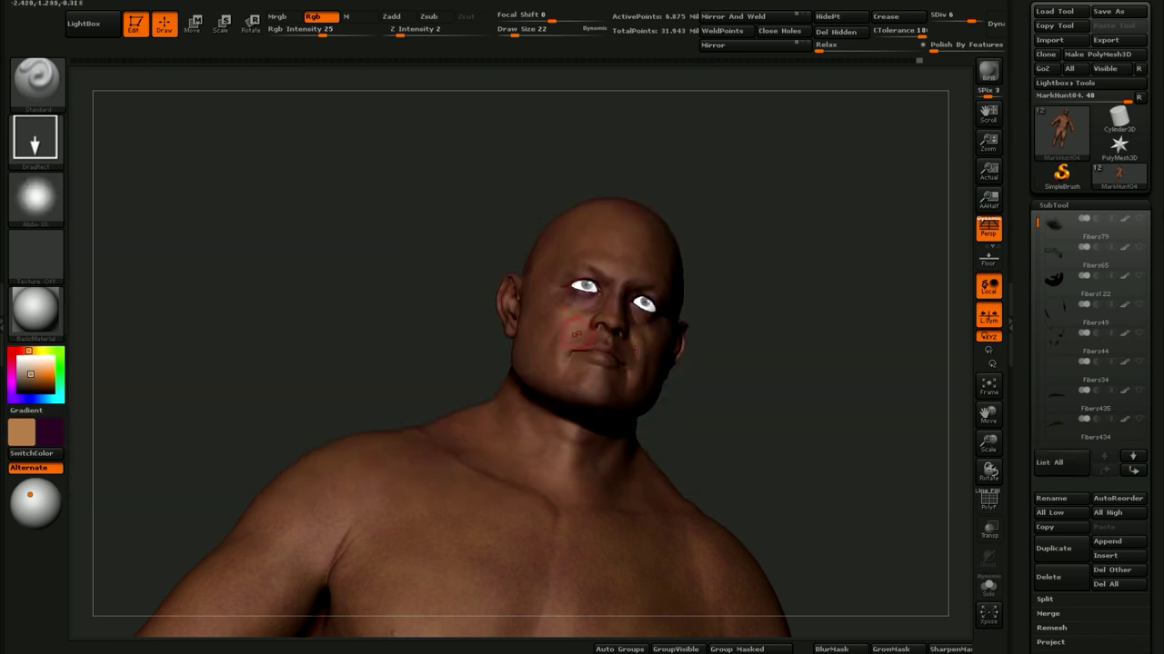
left_click_drag(604, 373, 636, 404)
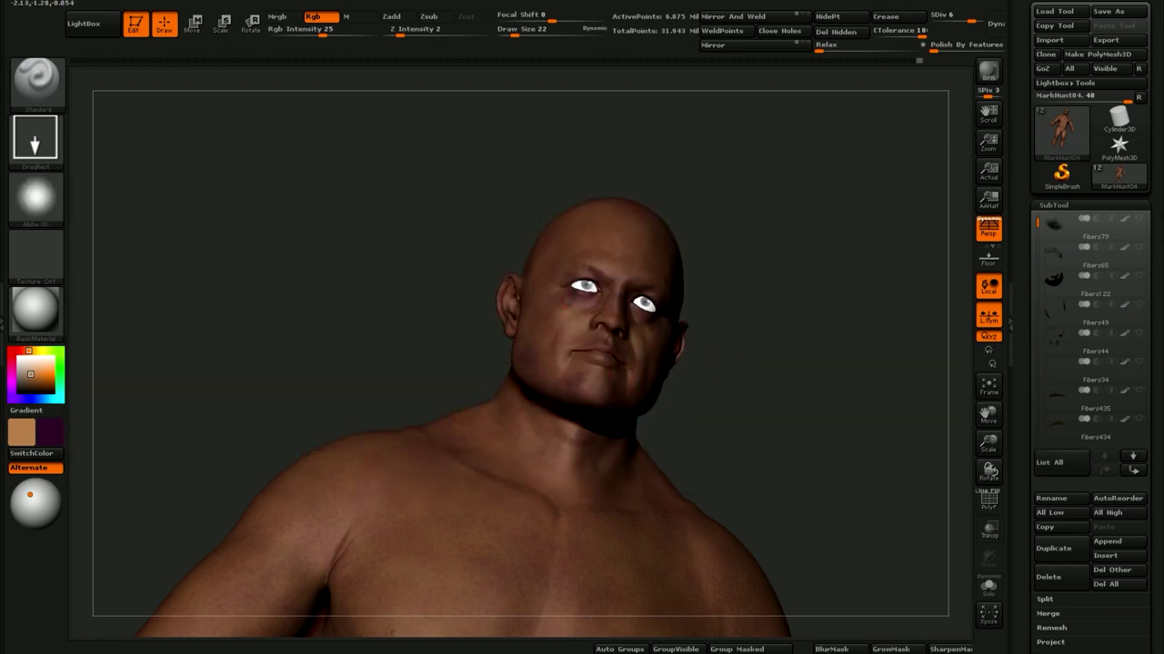
left_click_drag(724, 361, 673, 365)
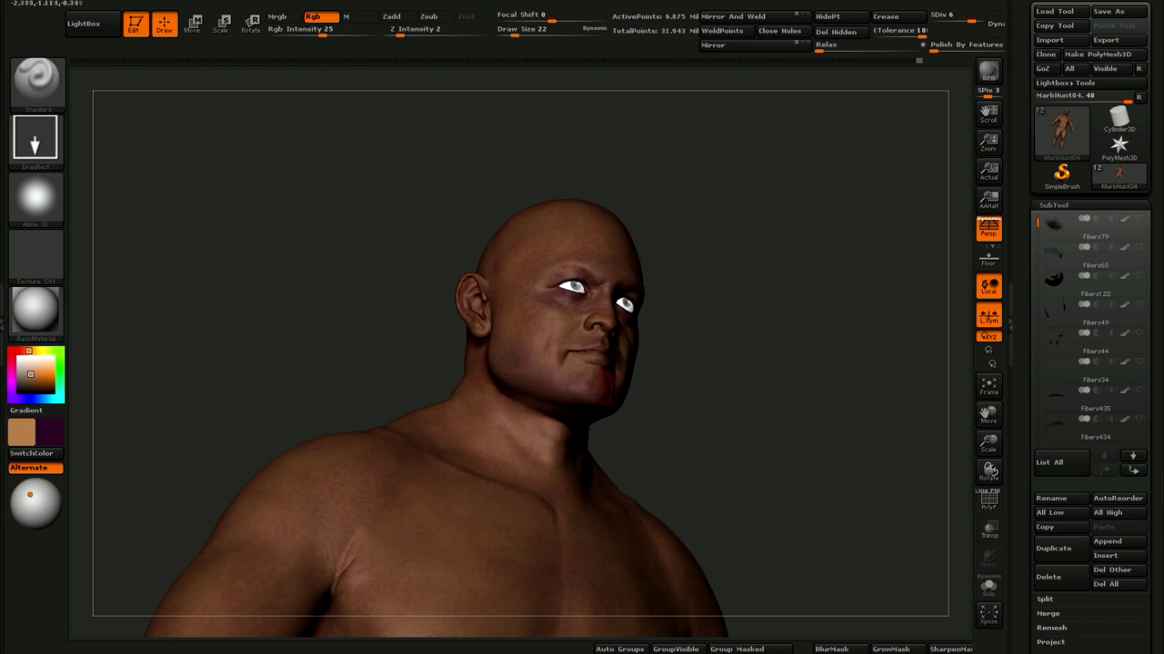
Return to a Color Spray stroke and sample a dark brown, lightened to a lighter brown
left_click(37, 196)
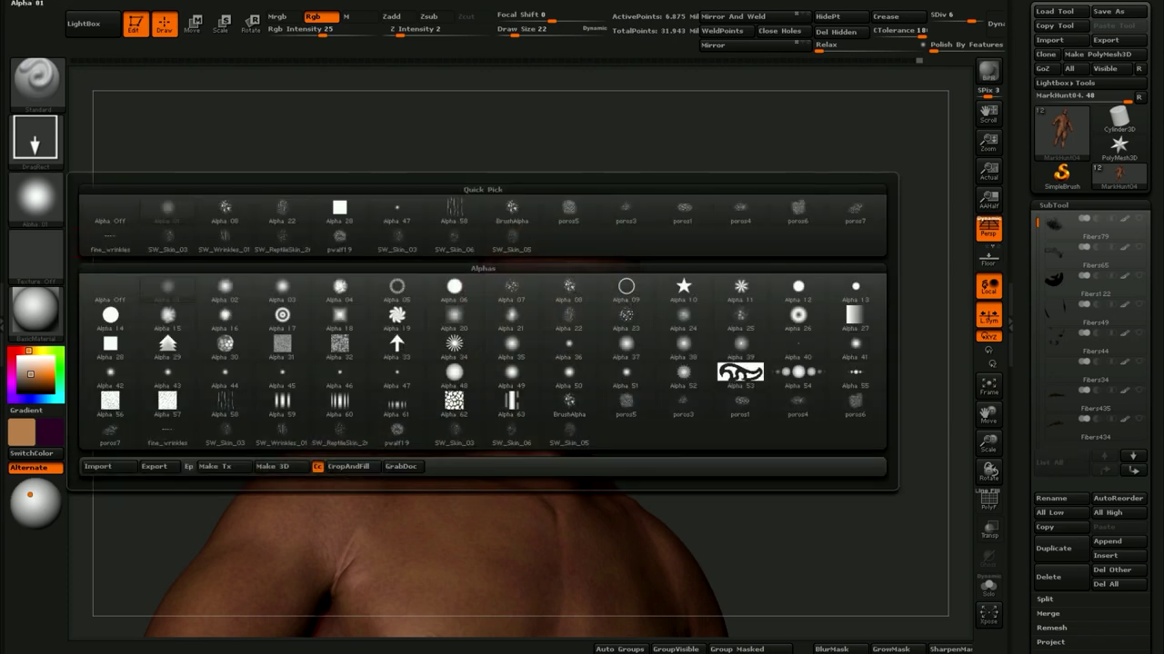
left_click(224, 207)
left_click(37, 136)
left_click(282, 153)
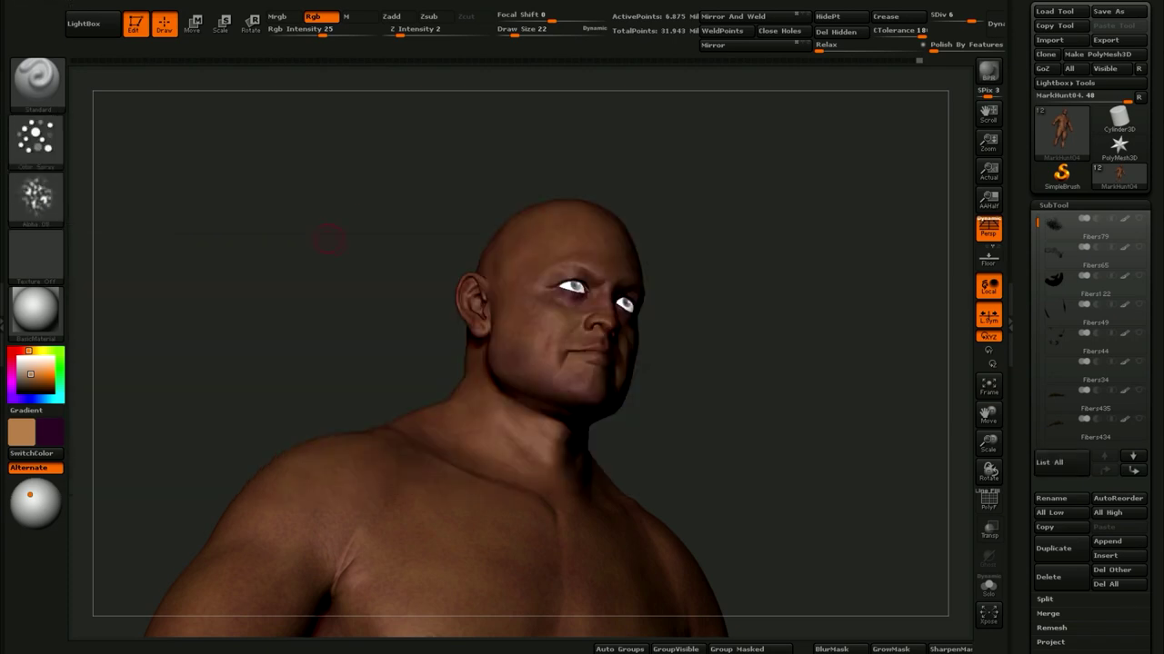
left_click(31, 453)
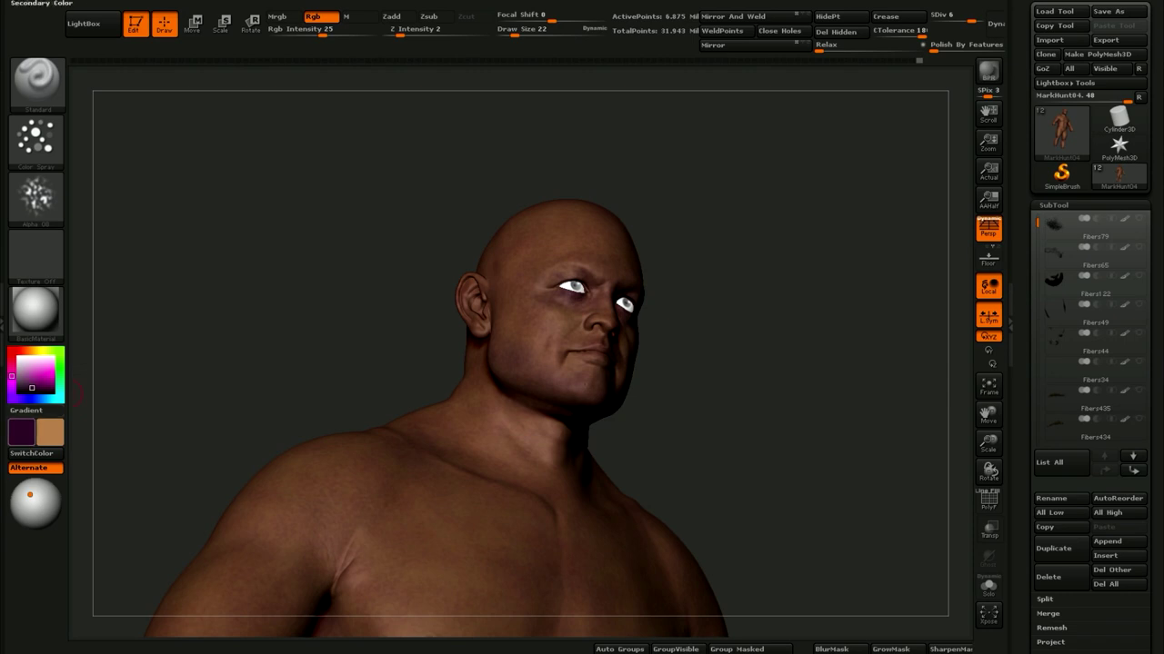
left_click(36, 374)
left_click_drag(109, 498, 528, 338)
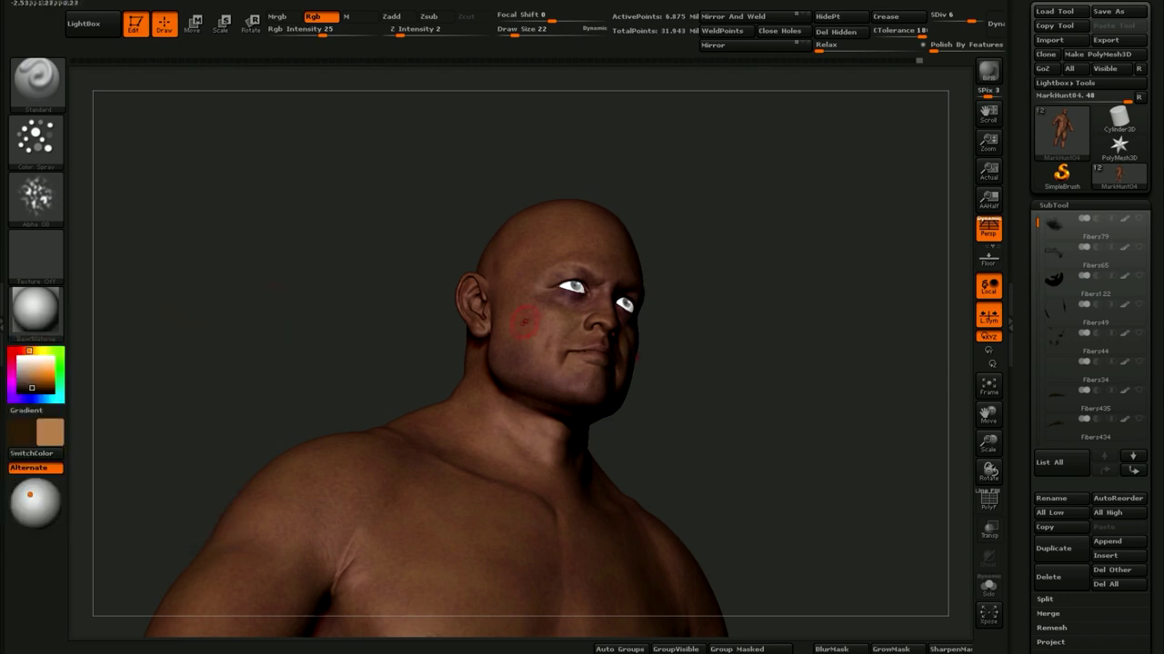
left_click_drag(32, 388, 38, 382)
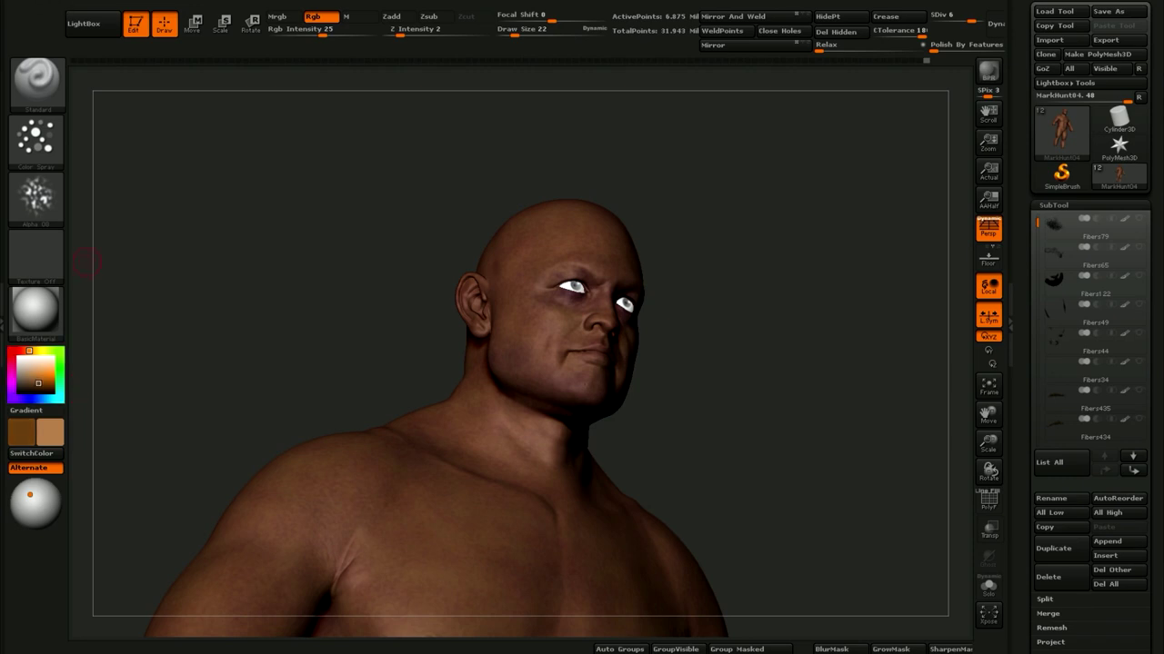
key("space")
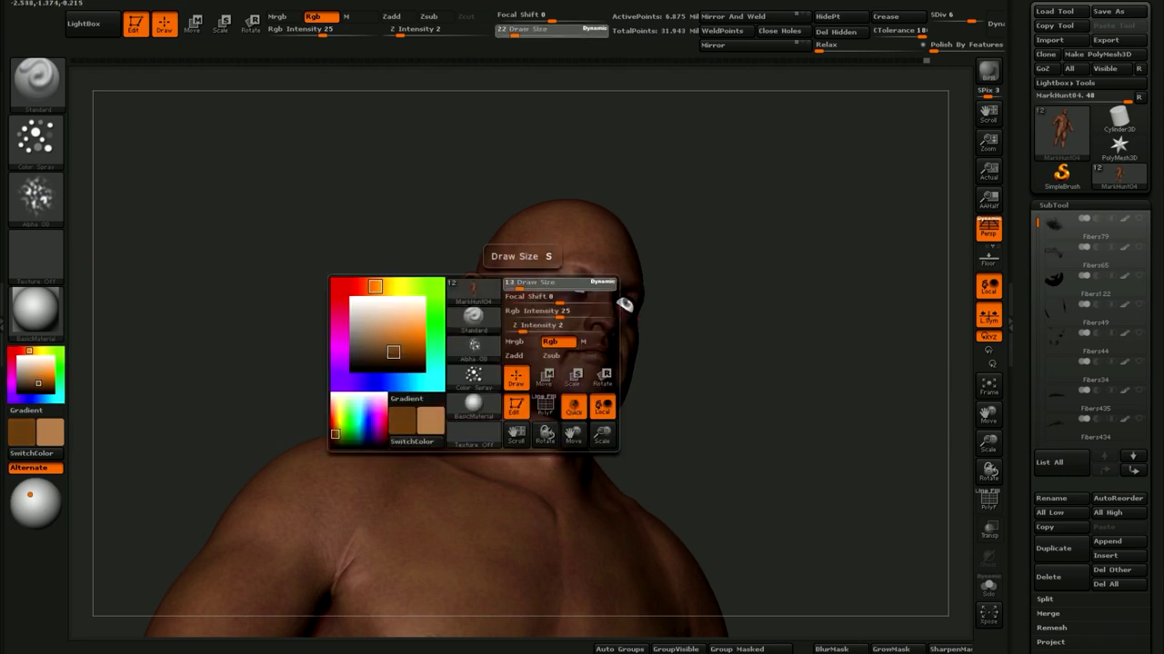
Switch brush and orbit the head through frontal, ear, underside and side-profile views
key("space")
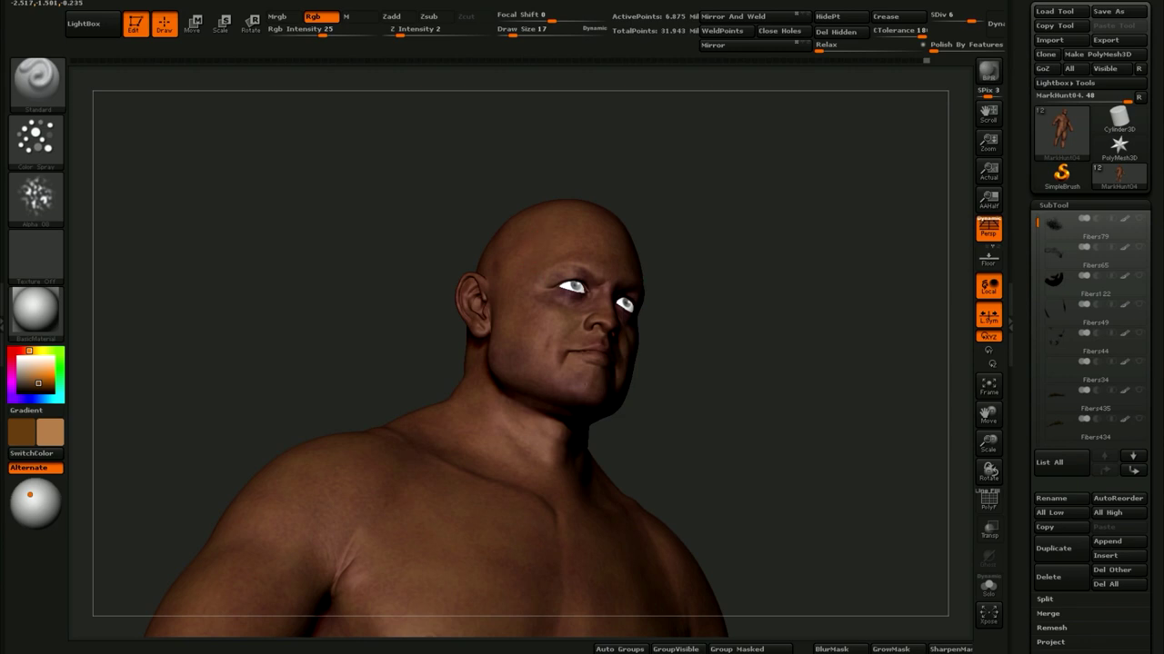
key("b")
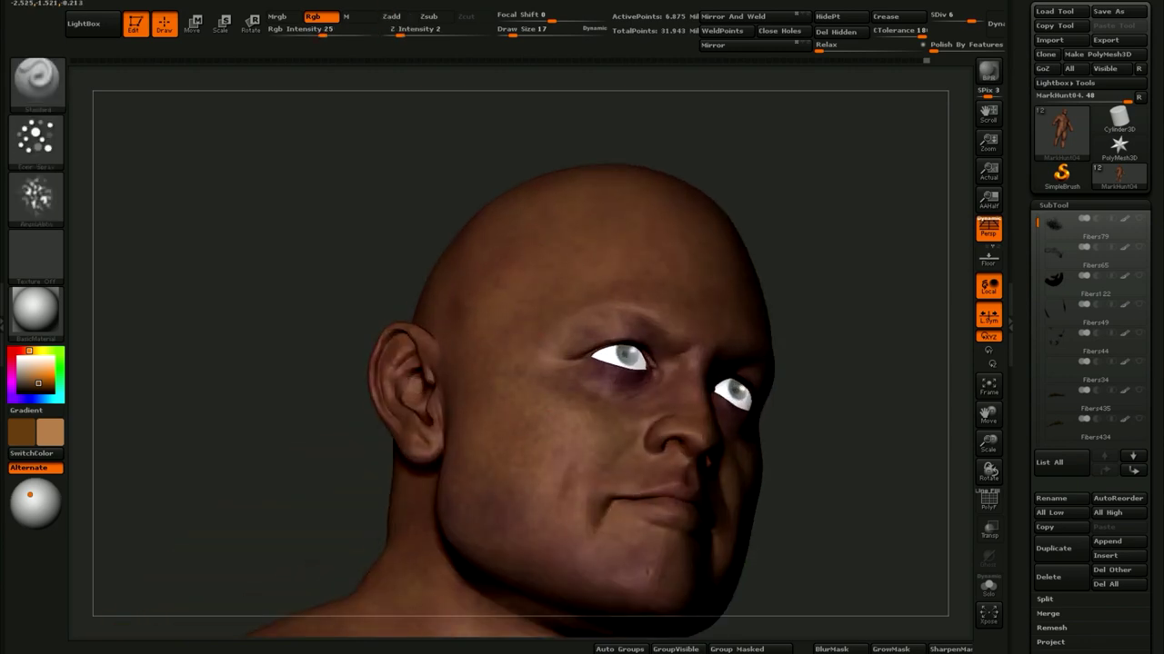
right_click_drag(536, 436, 537, 336, "alt")
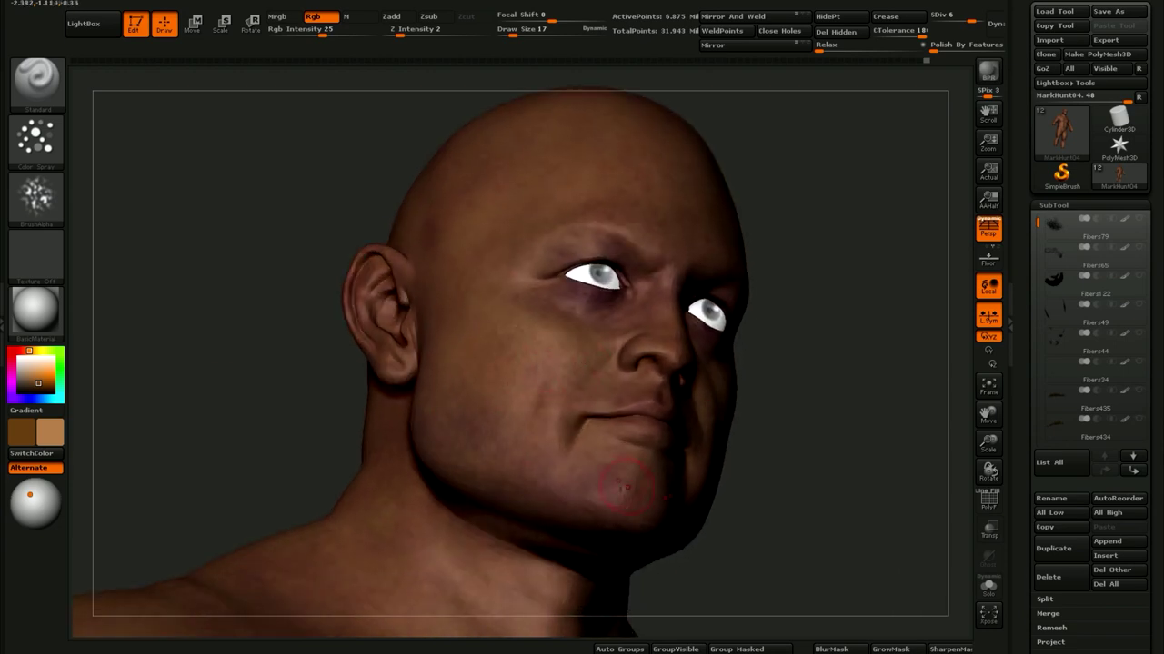
right_click_drag(677, 172, 687, 237)
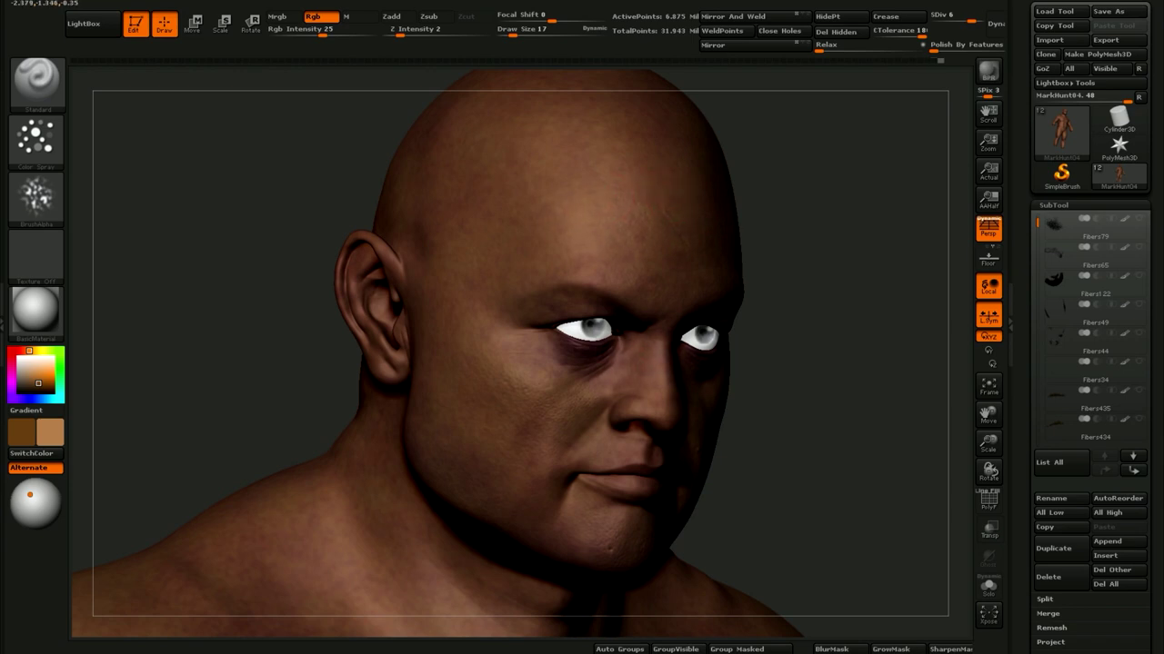
right_click_drag(818, 228, 873, 227, "shift")
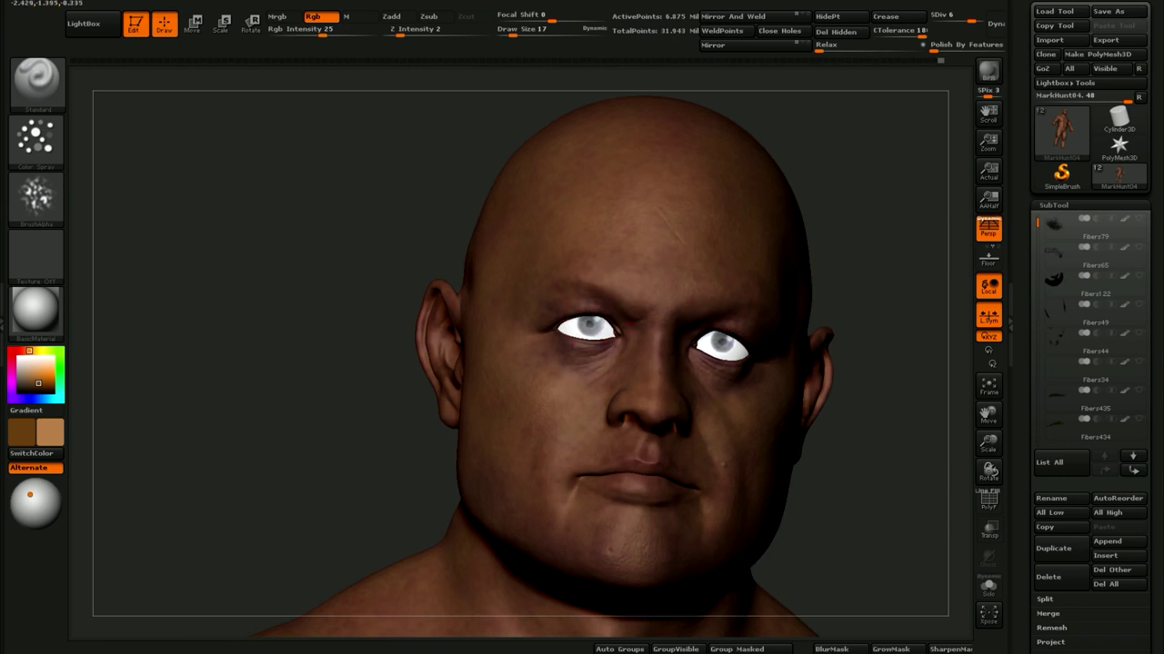
right_click_drag(779, 309, 737, 350)
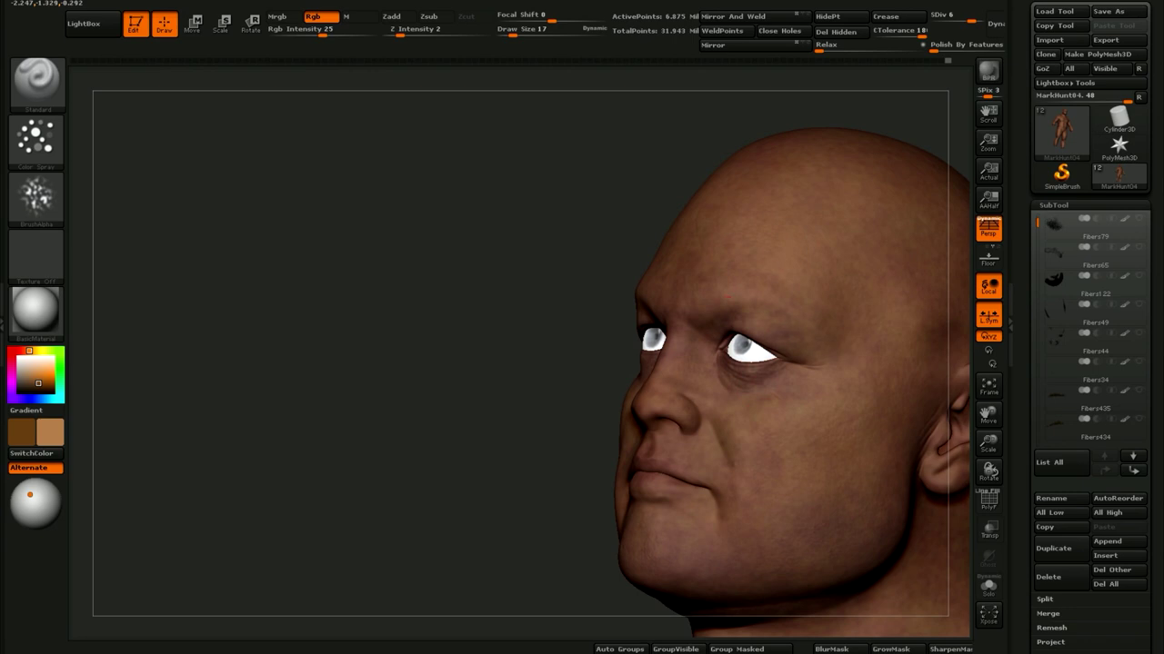
right_click_drag(364, 364, 272, 363)
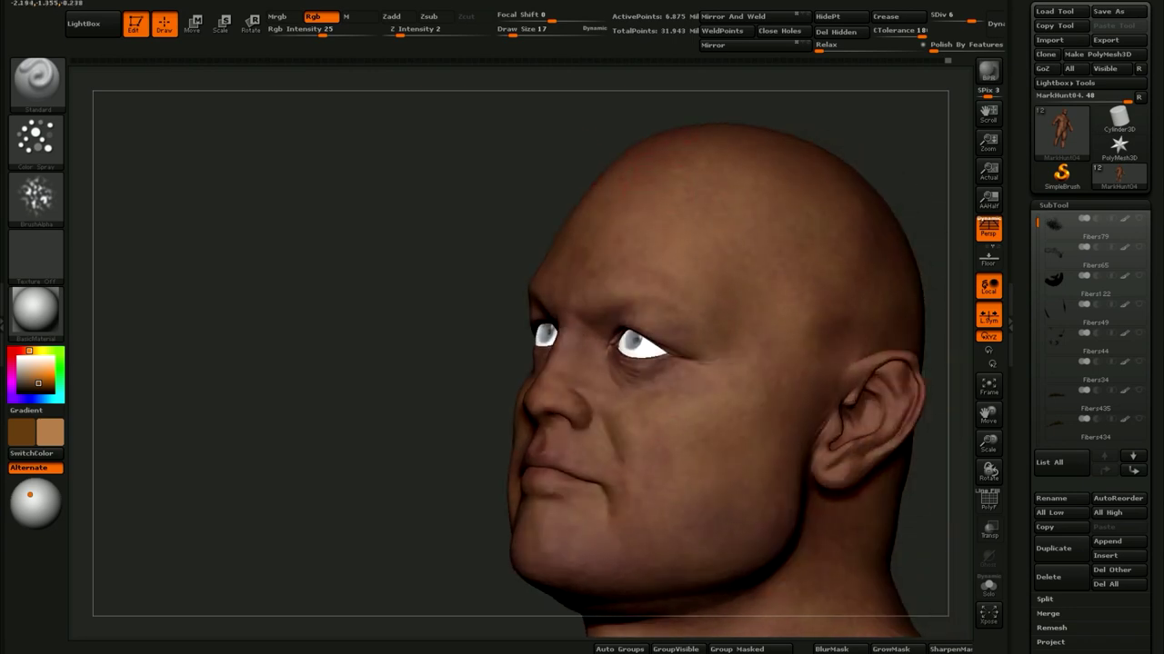
right_click_drag(637, 409, 627, 345)
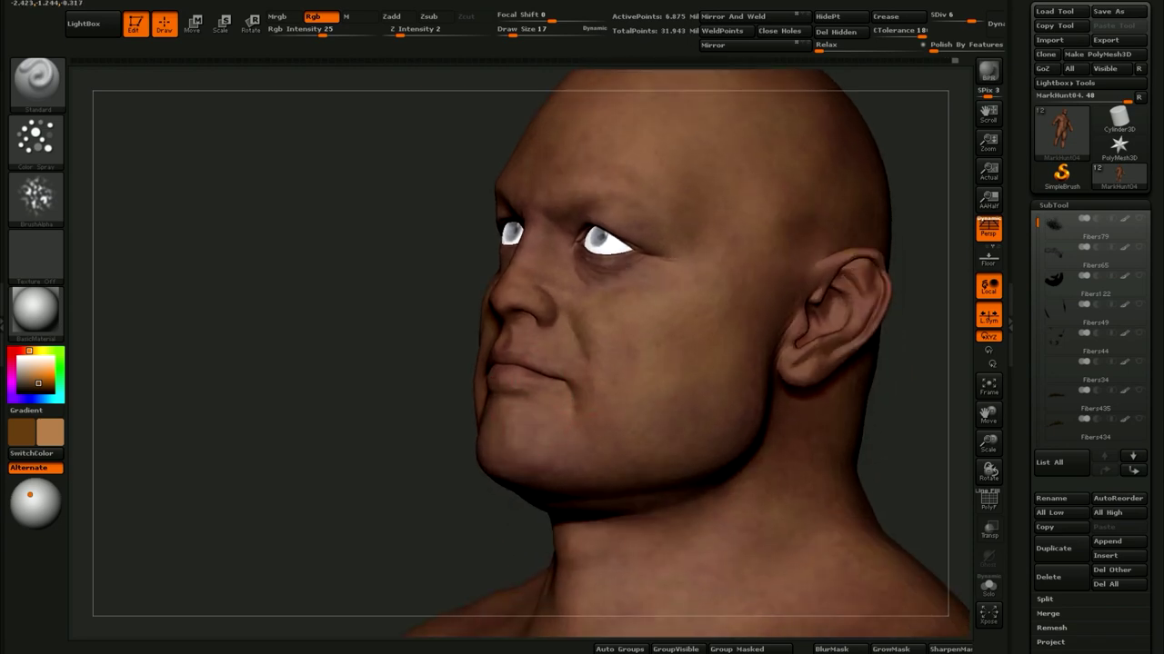
right_click_drag(637, 409, 709, 400)
right_click_drag(773, 273, 700, 264, "alt")
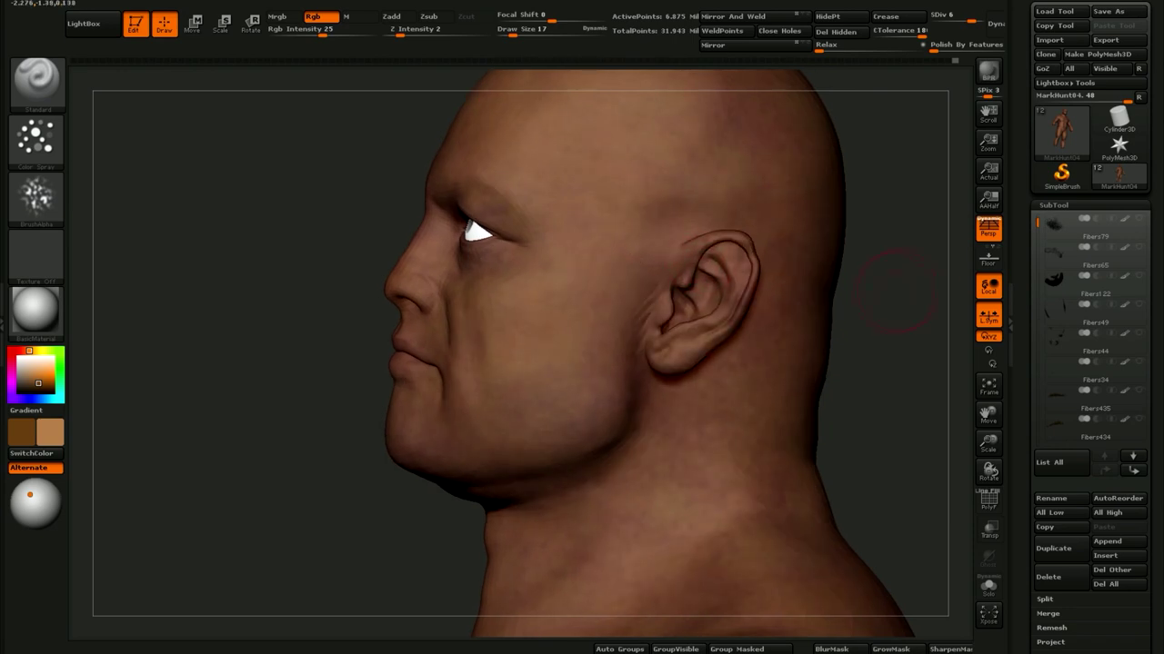
Orbit to the back and top of the skull, making light tan the main paint colour
left_click_drag(882, 337, 641, 316)
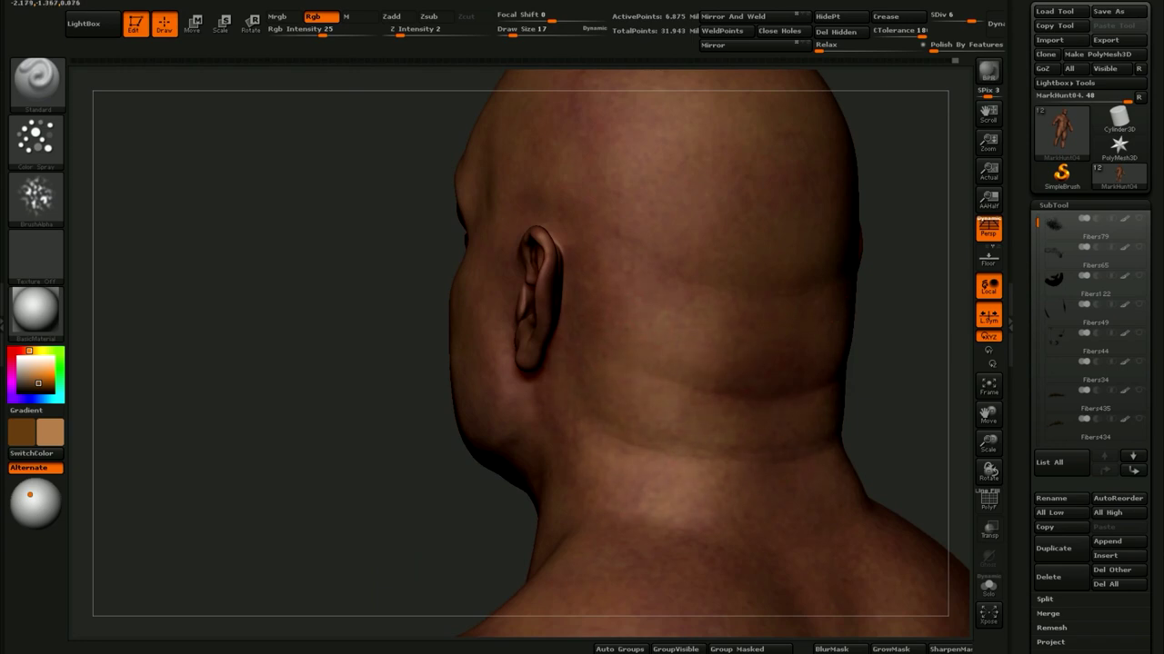
left_click_drag(654, 191, 546, 187)
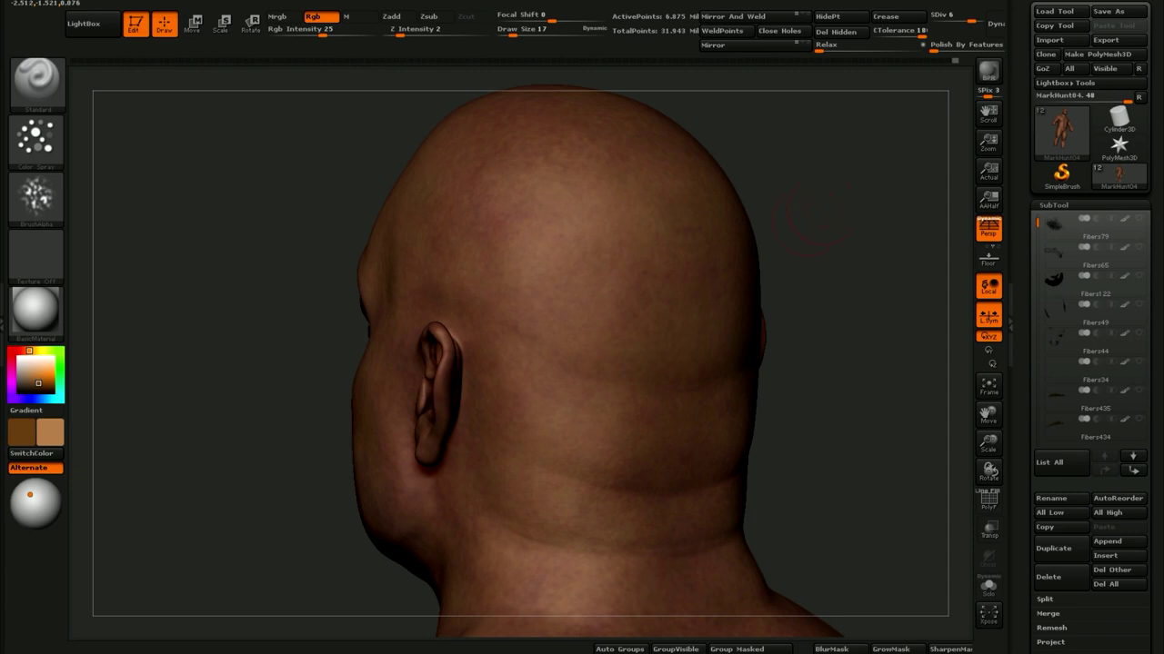
left_click_drag(273, 227, 563, 241)
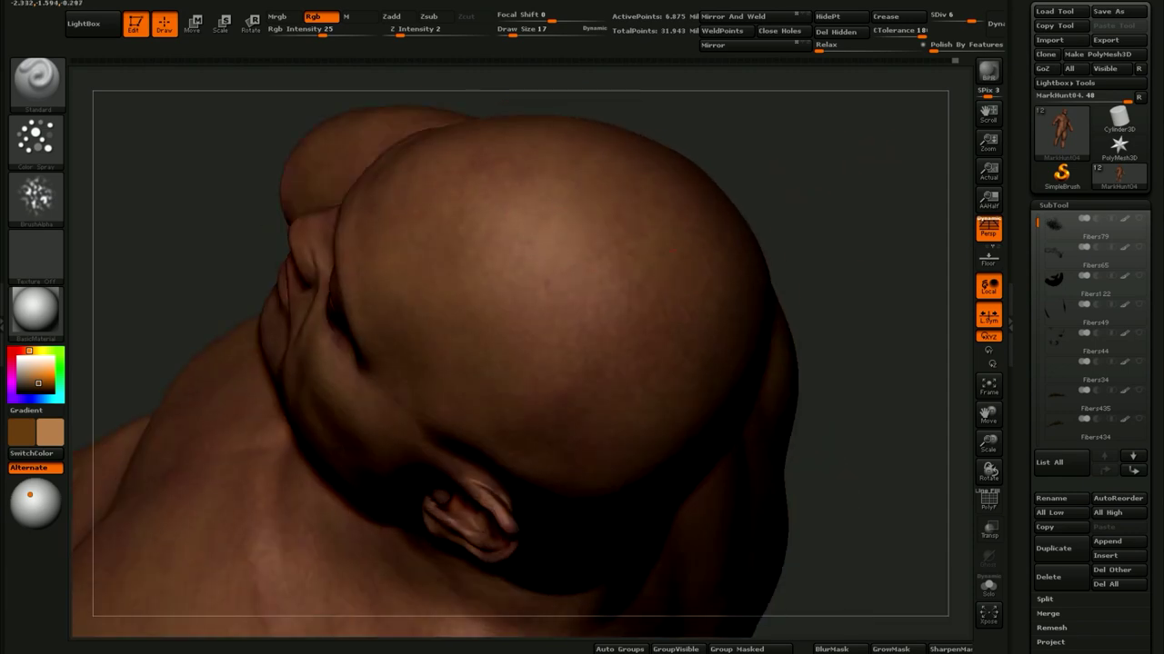
left_click(32, 453)
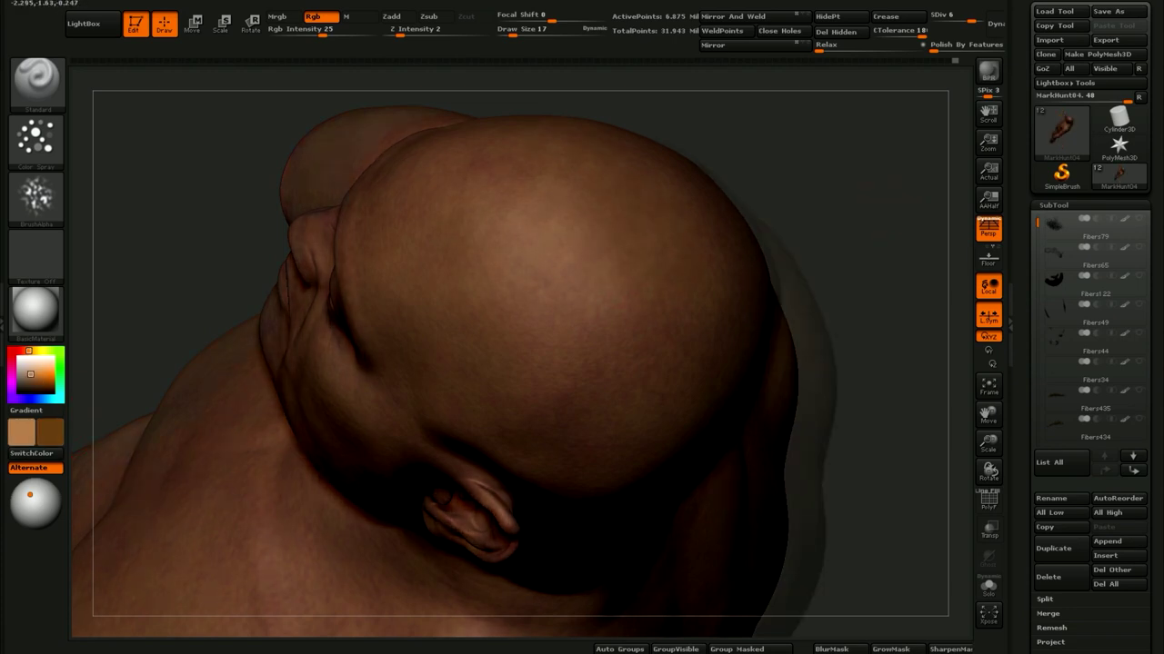
left_click_drag(218, 145, 80, 218)
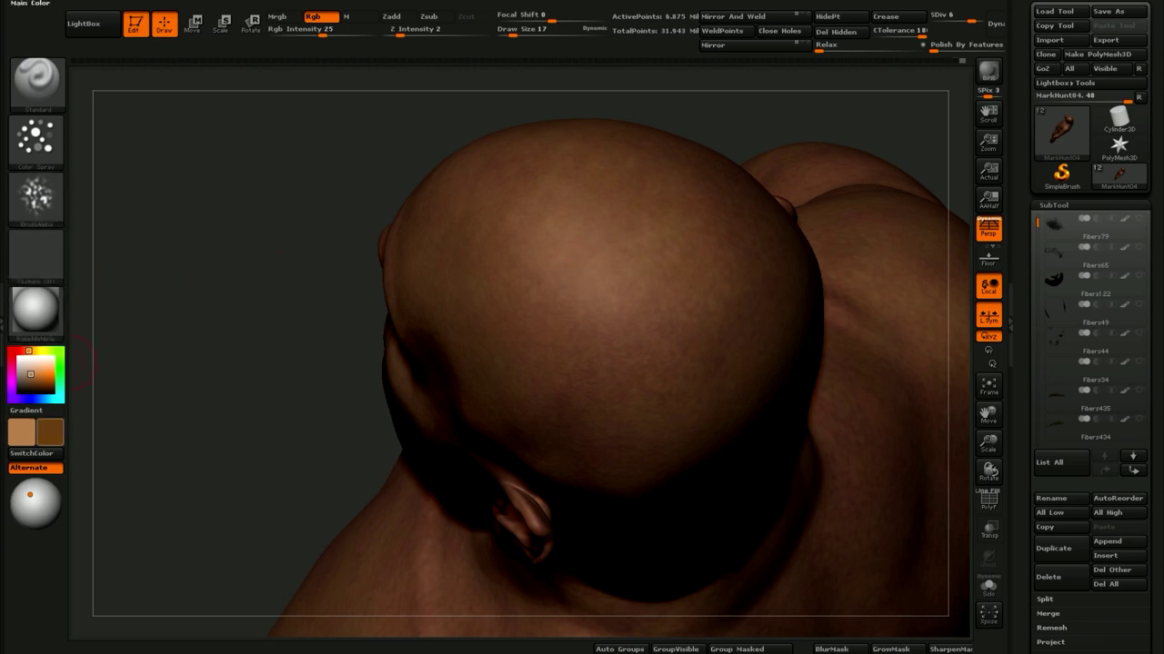
Restore the dark skin tone and paint texture_ceramic_tile onto the upper skull
left_click(31, 453)
left_click_drag(177, 376, 325, 407)
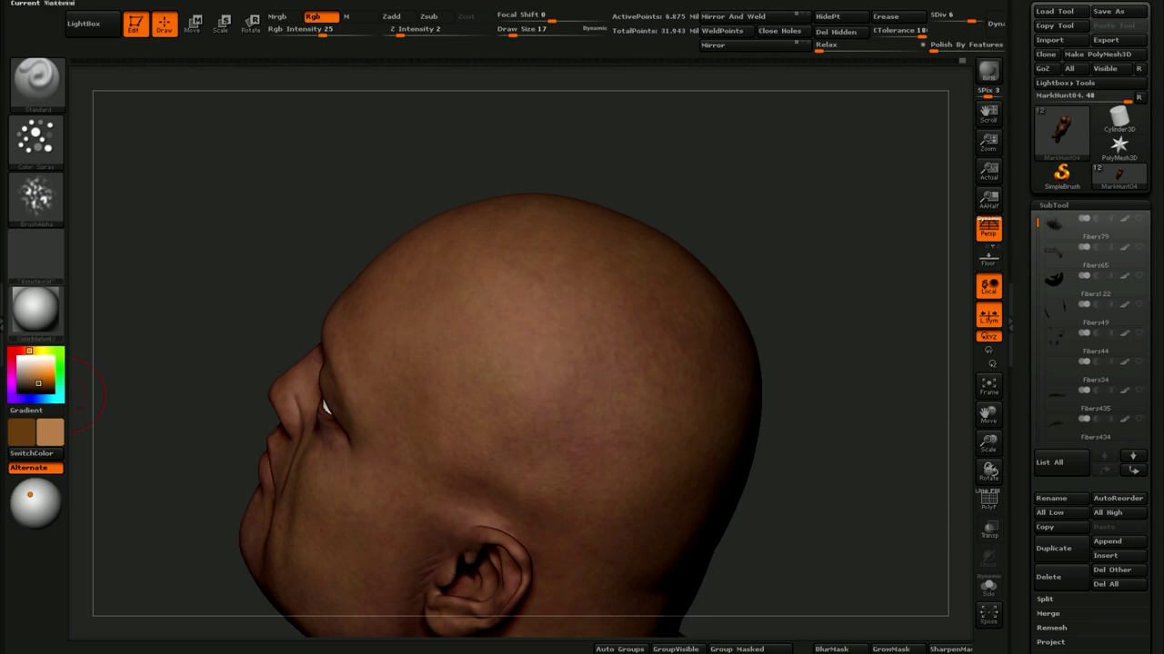
left_click(36, 255)
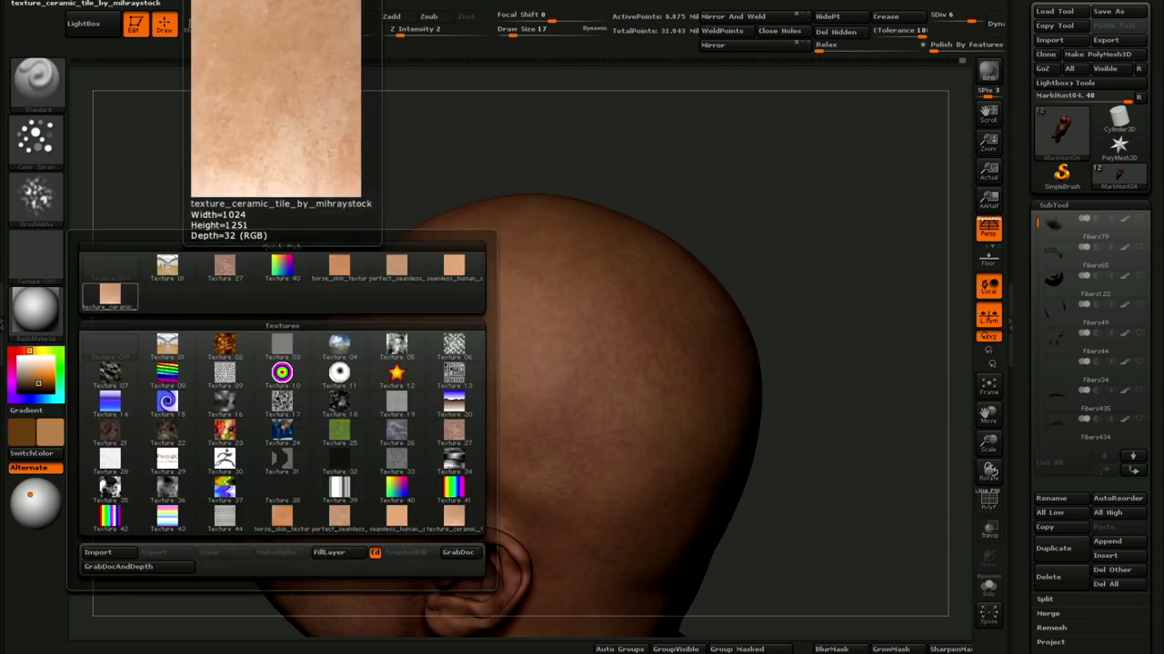
left_click(110, 293)
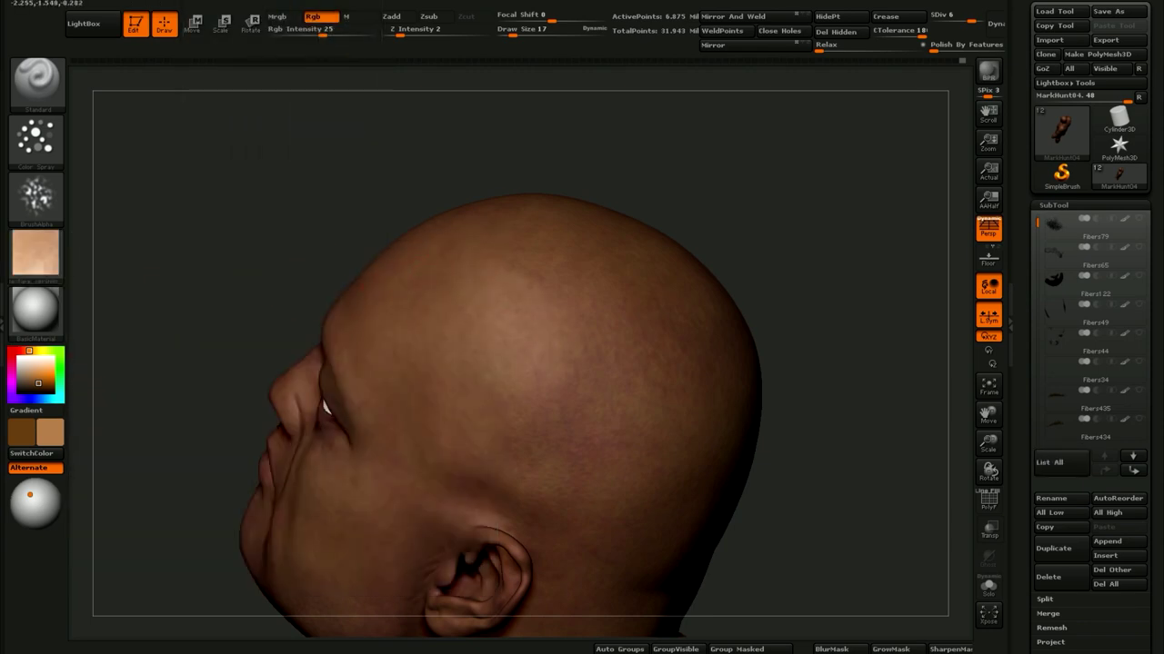
left_click_drag(579, 320, 614, 357)
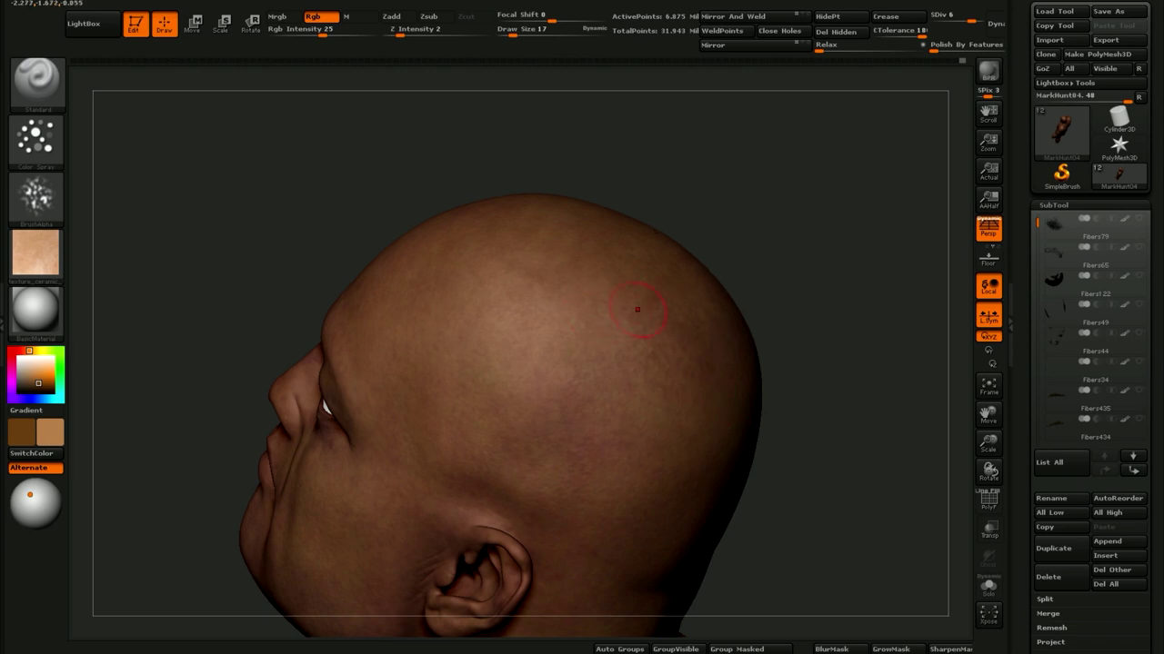
mouse_move(545, 338)
left_mouse_down()
mouse_move(493, 260)
mouse_move(514, 205)
left_mouse_up()
Set Draw Size to 19 and work around the head from front and ear to the skull's back
key("space")
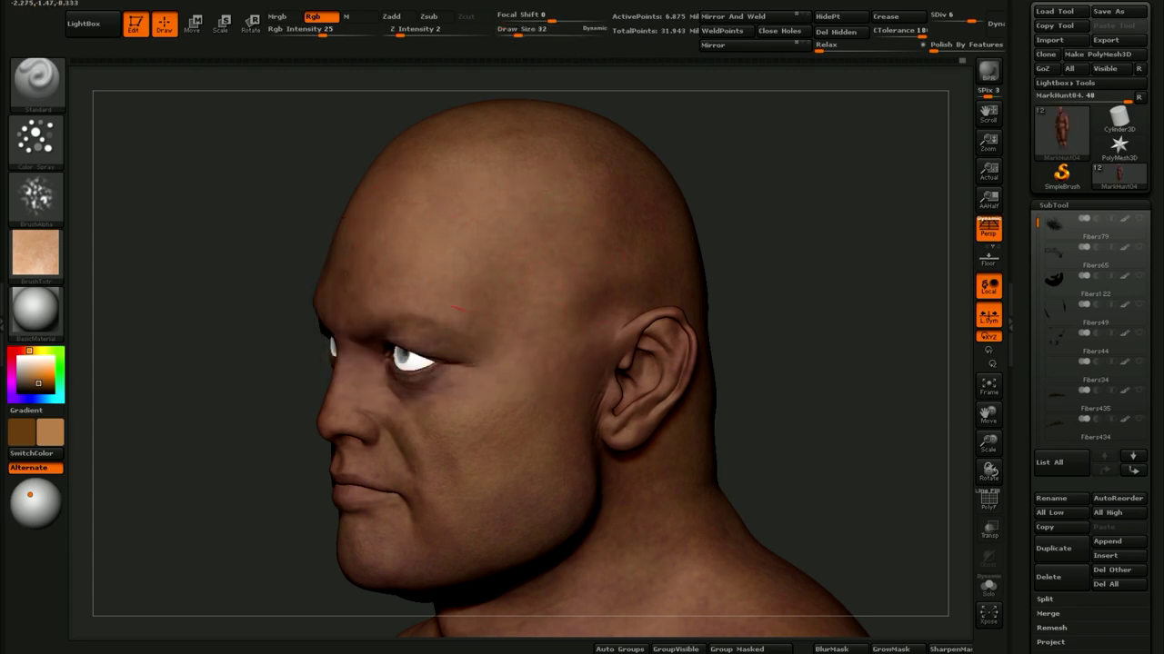
key("space")
left_click_drag(546, 300, 520, 300)
left_click_drag(818, 273, 747, 201, "alt")
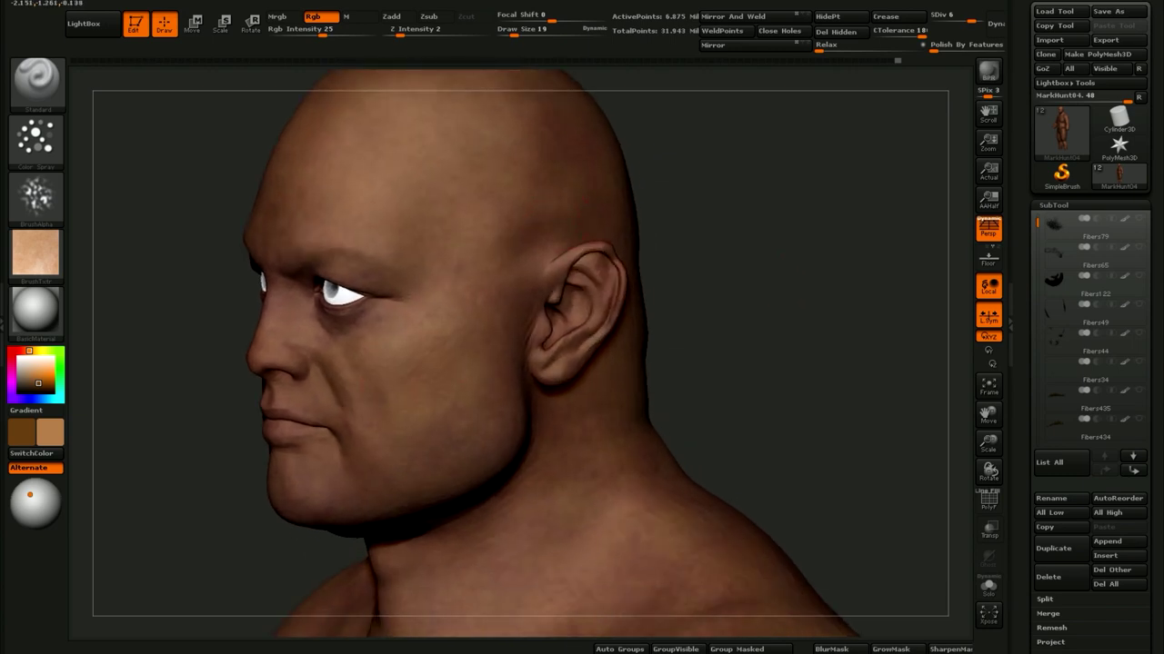
mouse_move(436, 232)
left_mouse_down()
mouse_move(545, 232)
mouse_move(424, 255)
left_mouse_up()
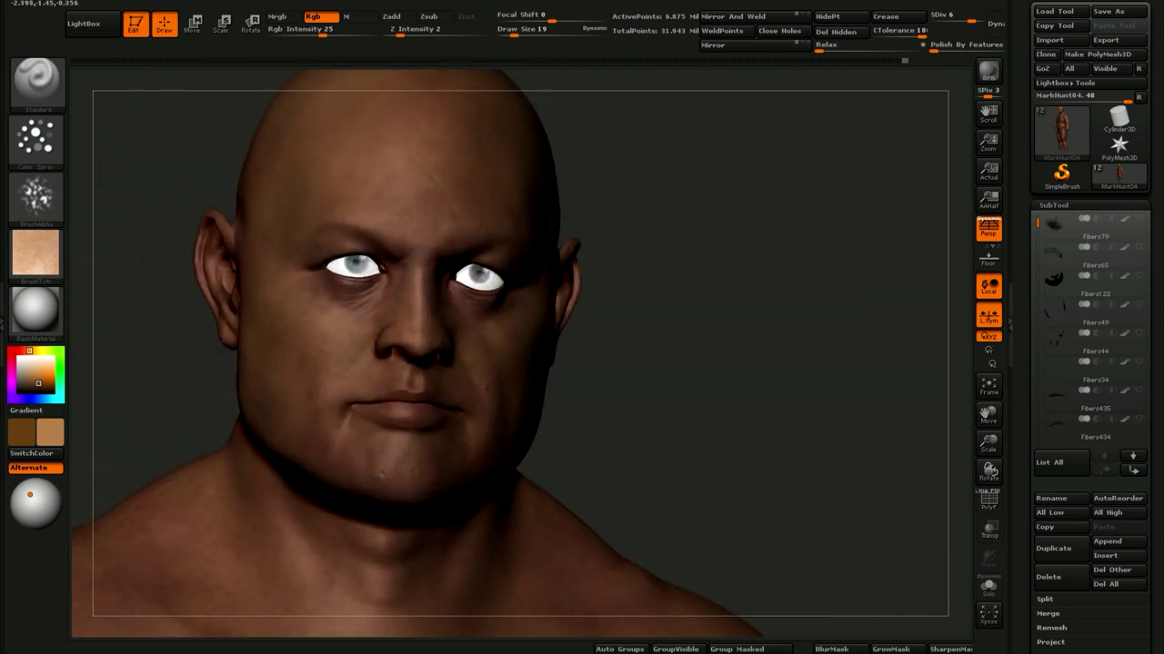
left_click_drag(300, 191, 390, 194)
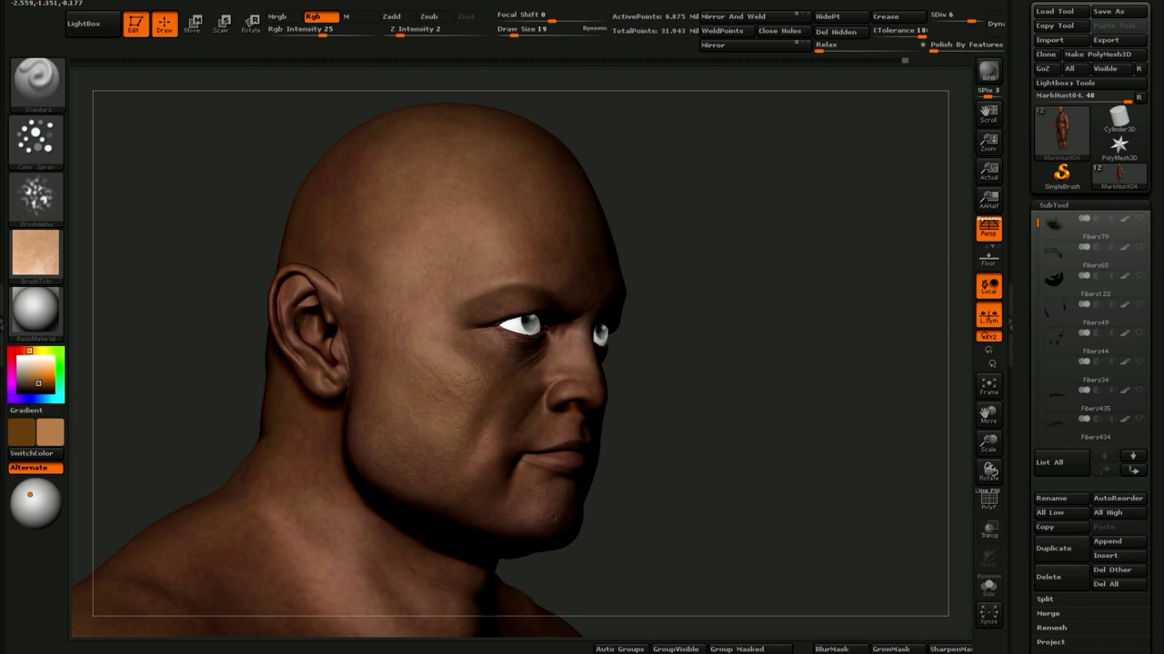
left_click_drag(103, 287, 218, 289)
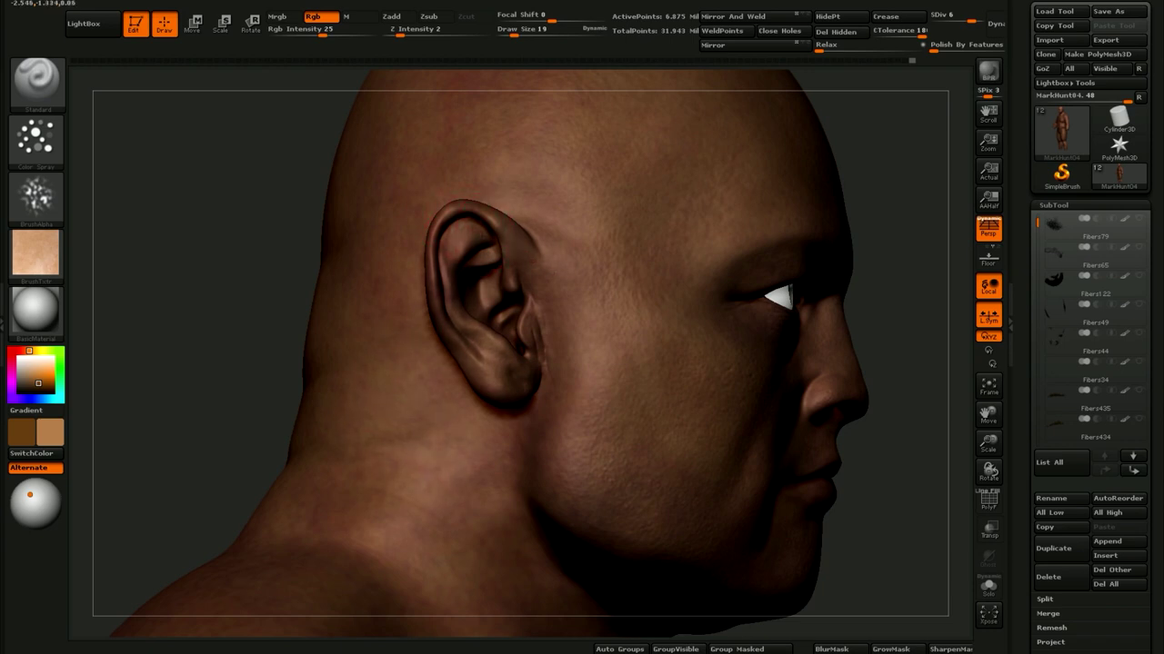
left_click_drag(218, 289, 290, 300)
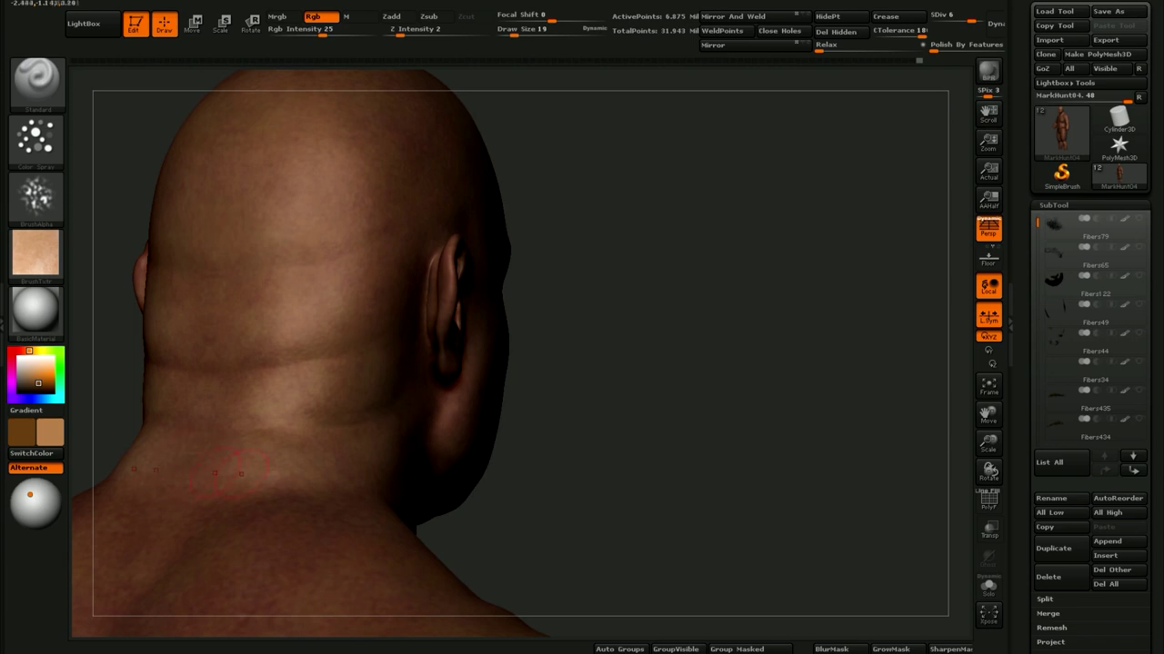
mouse_move(663, 195)
left_mouse_down()
mouse_move(701, 272)
mouse_move(361, 395)
left_mouse_up()
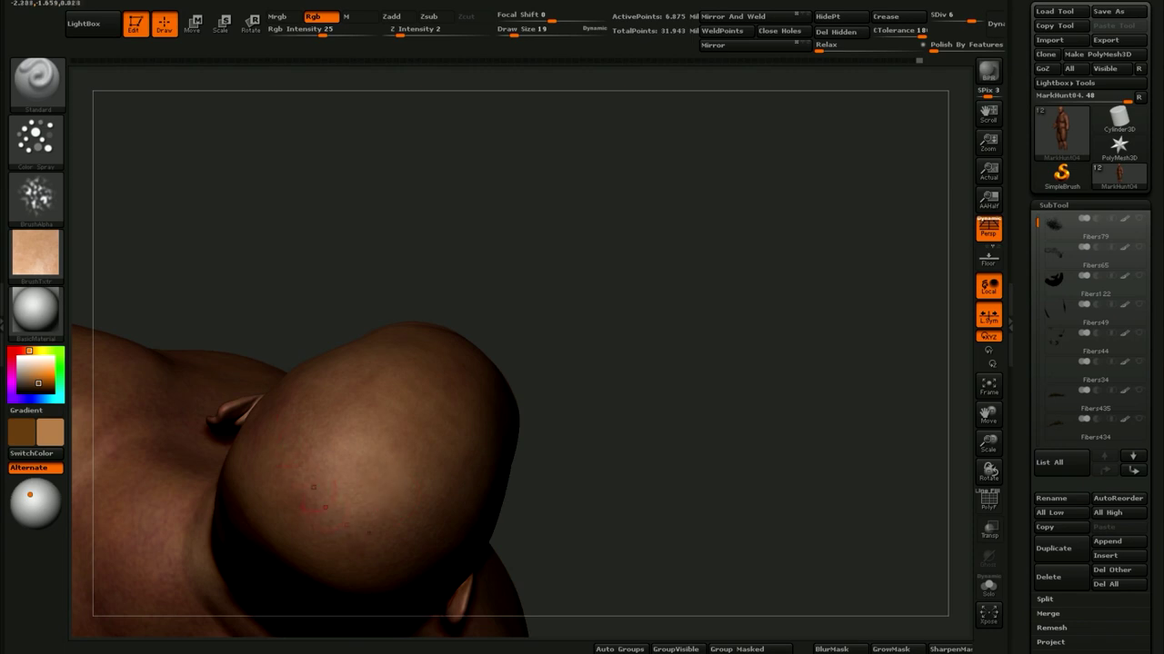
left_click(35, 252)
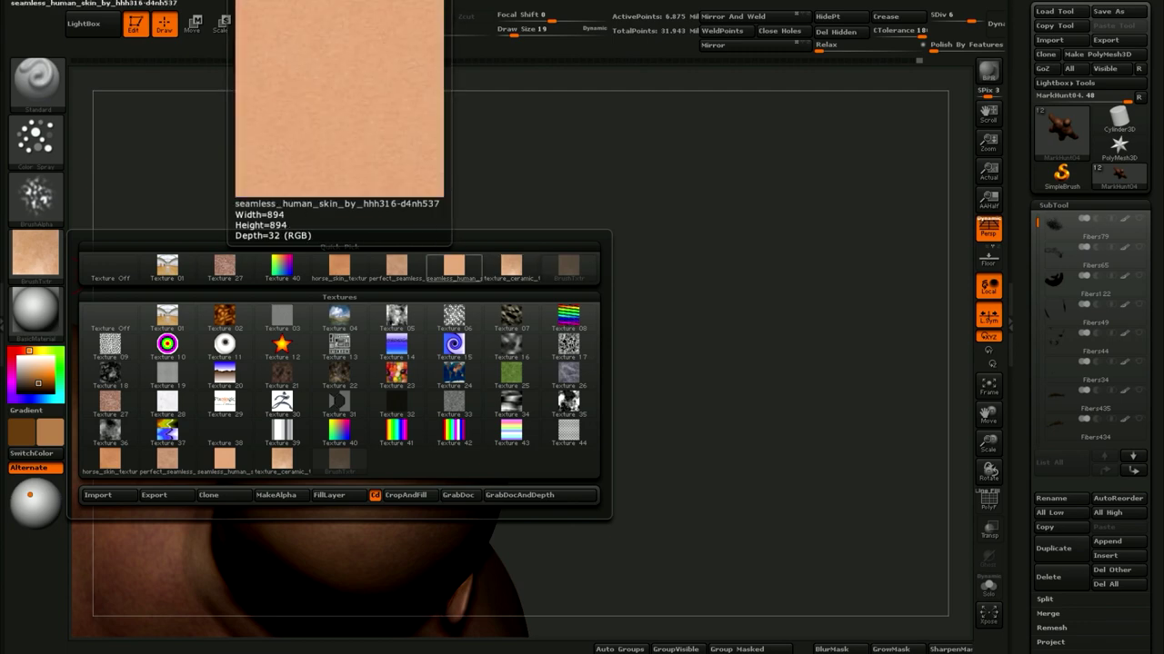
Select the seamless human skin texture and paint the back and neck at Draw Size 24
left_click(396, 265)
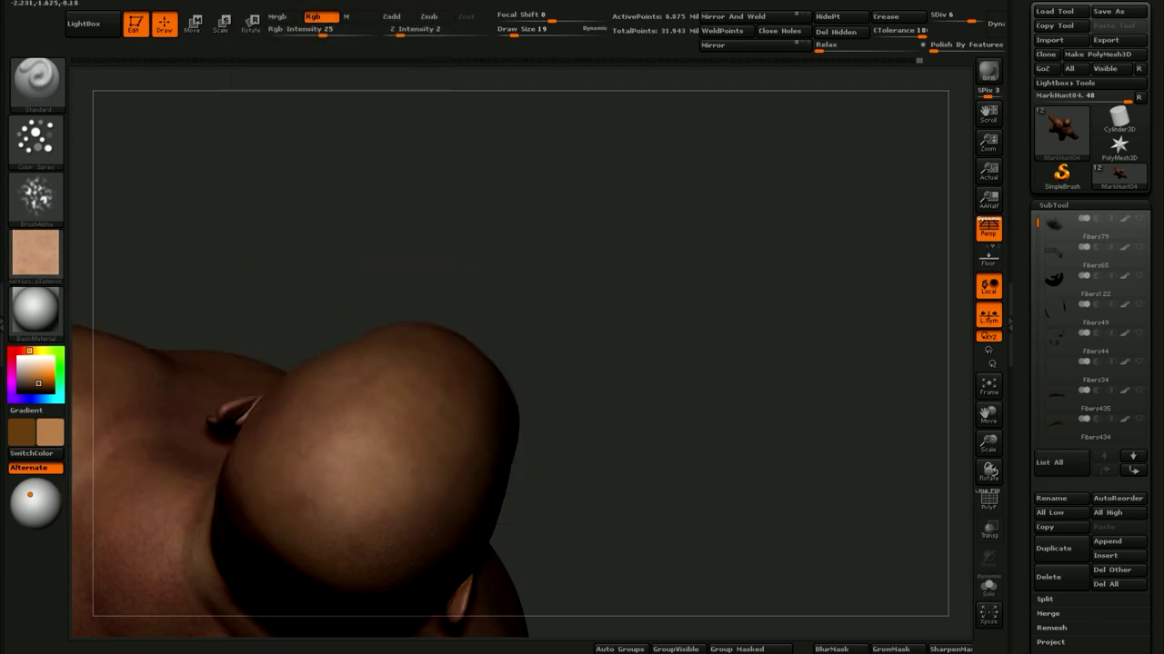
mouse_move(636, 317)
left_mouse_down()
mouse_move(708, 306)
mouse_move(424, 273)
left_mouse_up()
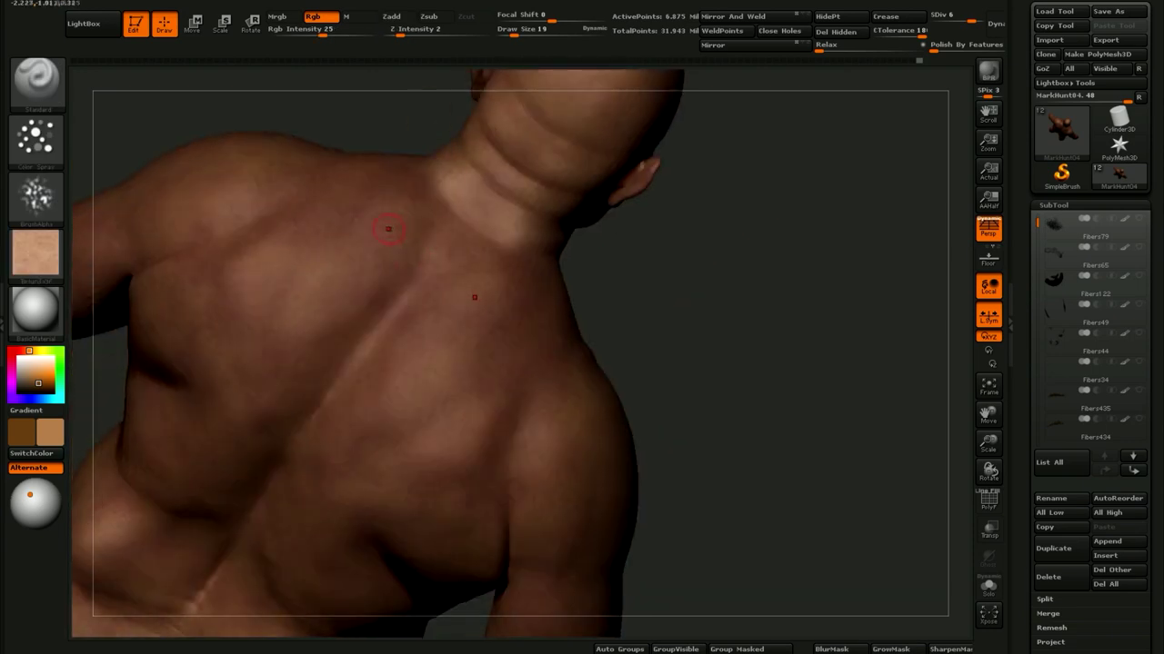
key("space")
left_click_drag(388, 228, 394, 196)
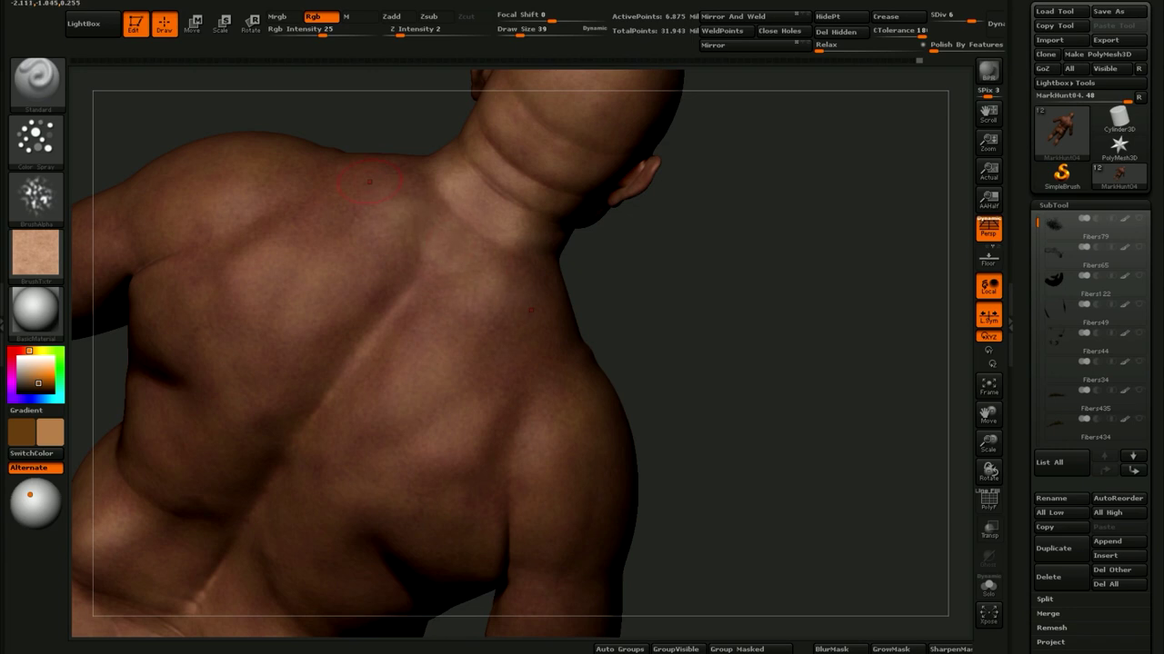
key("space")
left_click_drag(270, 260, 284, 244)
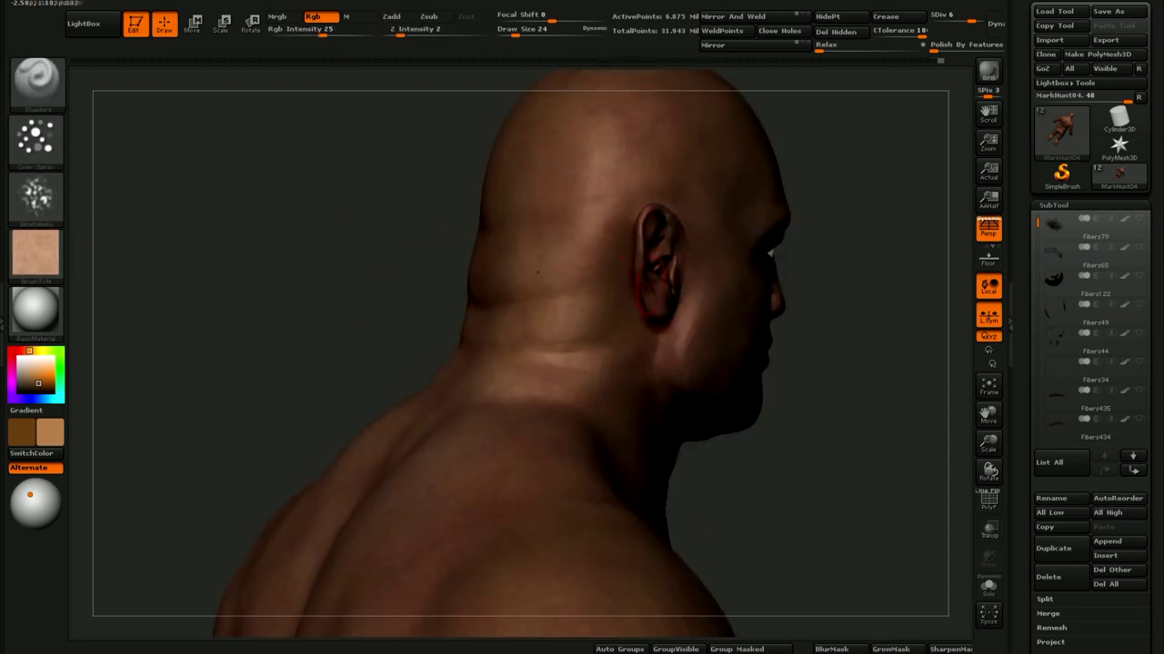
left_click_drag(682, 360, 564, 364)
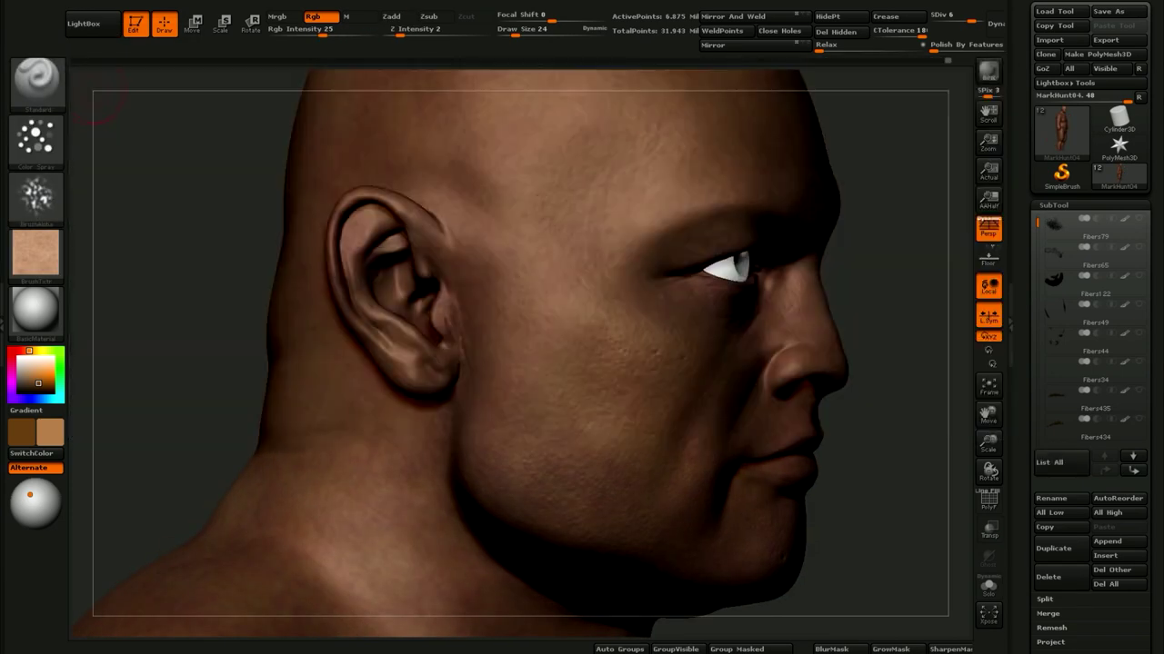
Set up a sculpt brush: texture off, Alpha 47, Zadd on, Rgb off, Z Intensity 4
left_click(36, 137)
left_click(36, 195)
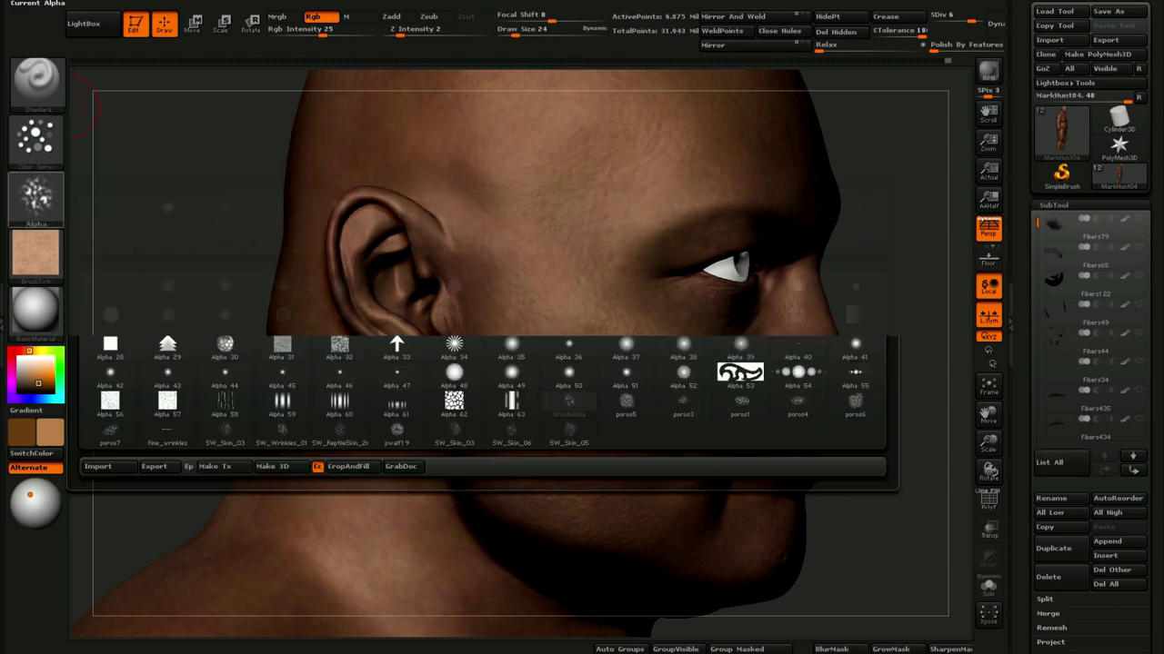
left_click(167, 210)
left_click(37, 252)
left_click(103, 263)
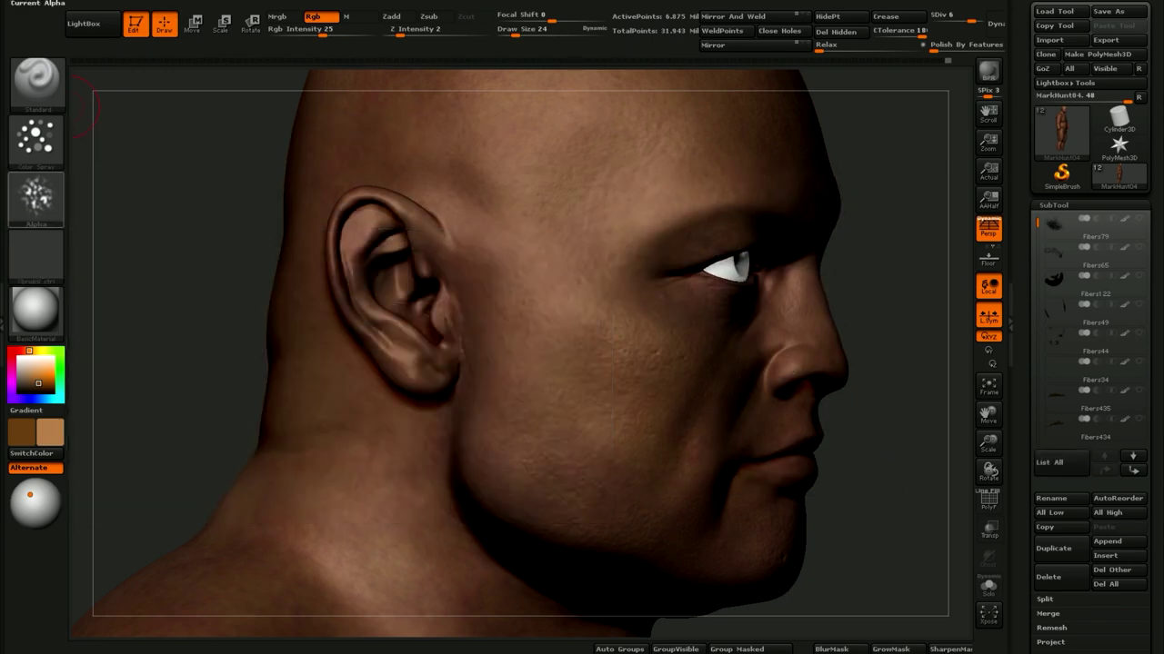
left_click(37, 195)
left_click(396, 211)
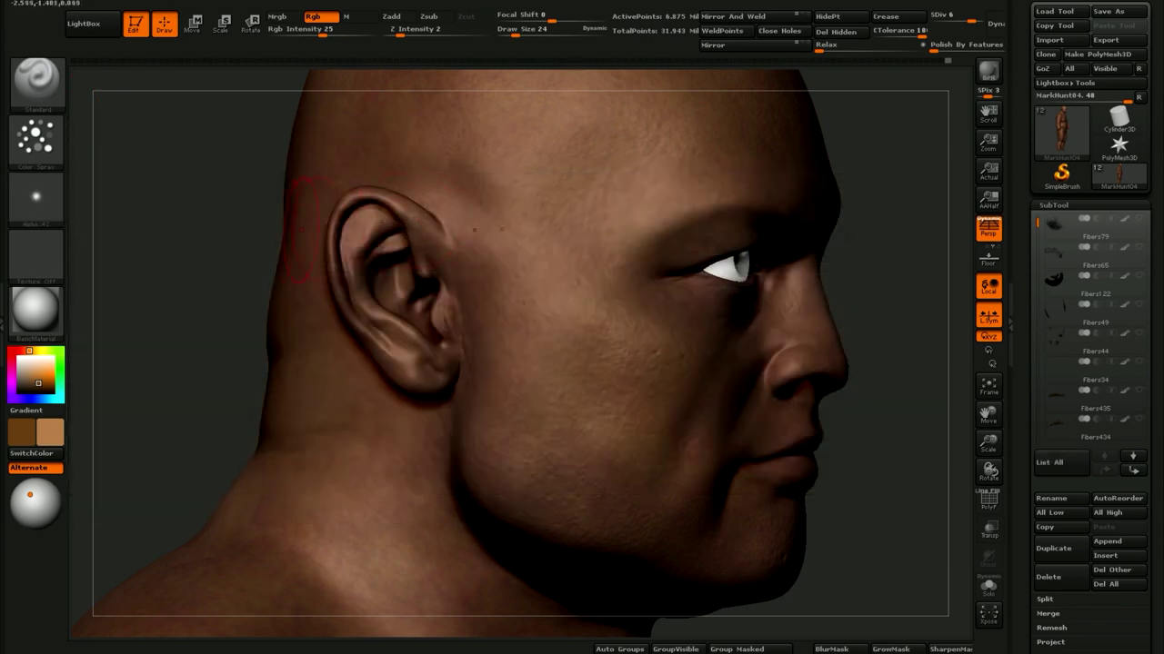
left_click(391, 16)
left_click(312, 16)
left_click_drag(401, 33, 405, 32)
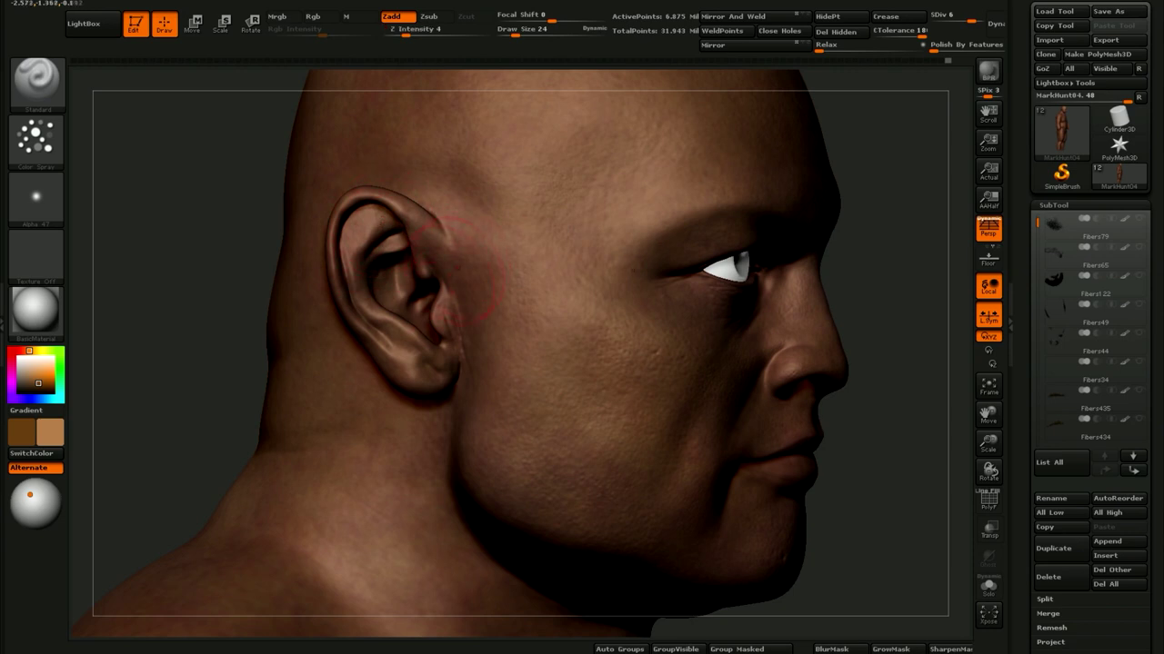
Make MarkHunt04 the active subtool, lower Draw Size to 4 and enter 16 as sculpting strength
left_click_drag(468, 258, 377, 272, "alt")
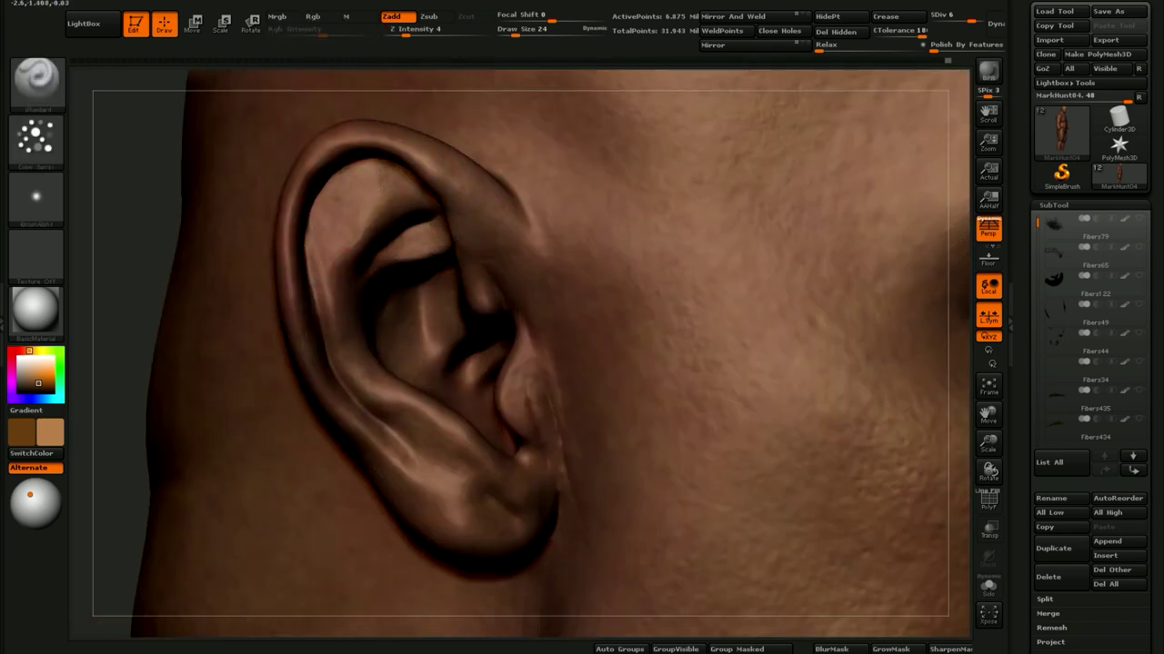
left_click_drag(545, 259, 702, 233)
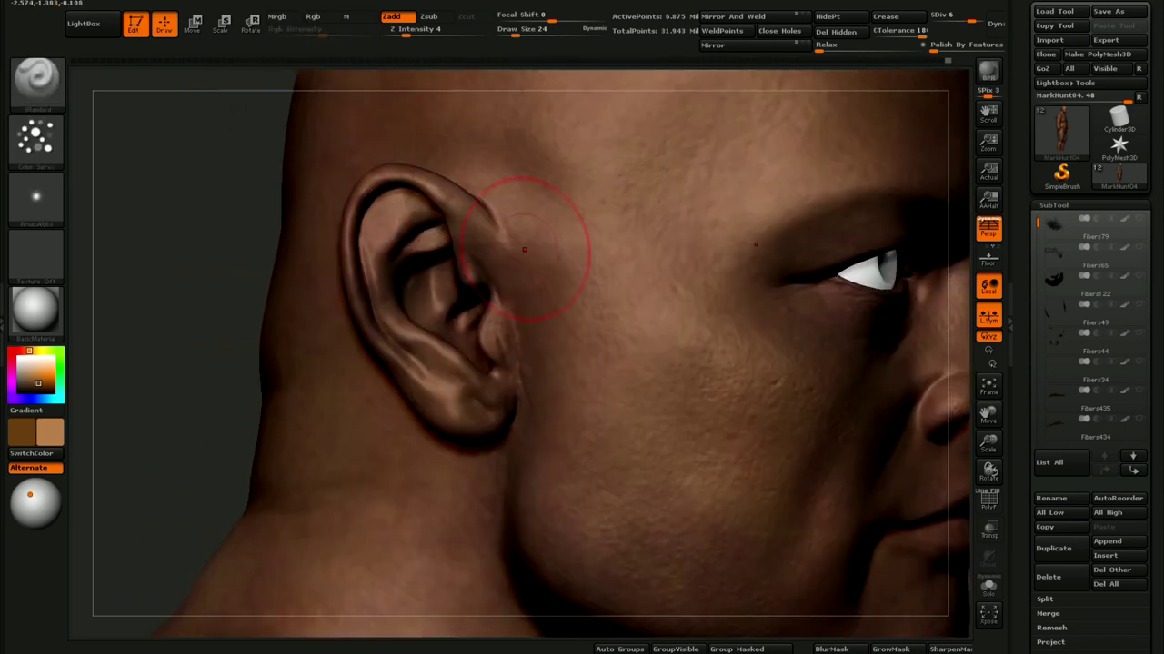
left_click(592, 246, "alt")
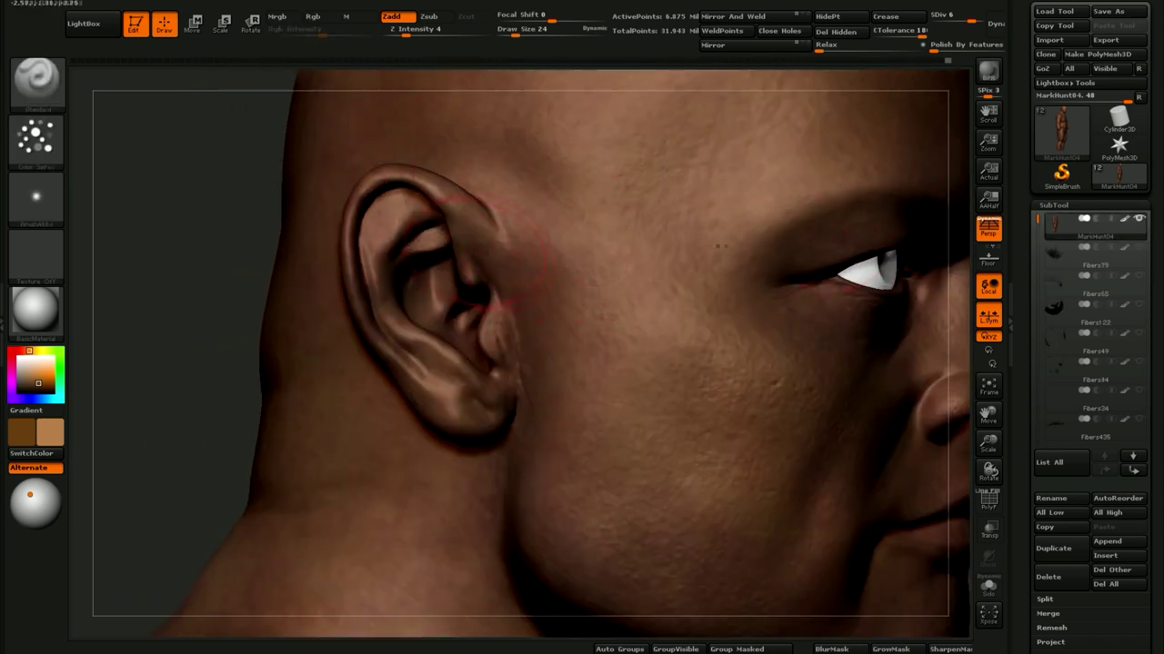
key("space")
left_click_drag(523, 235, 420, 232)
left_click_drag(406, 30, 411, 30)
left_click_drag(514, 28, 503, 28)
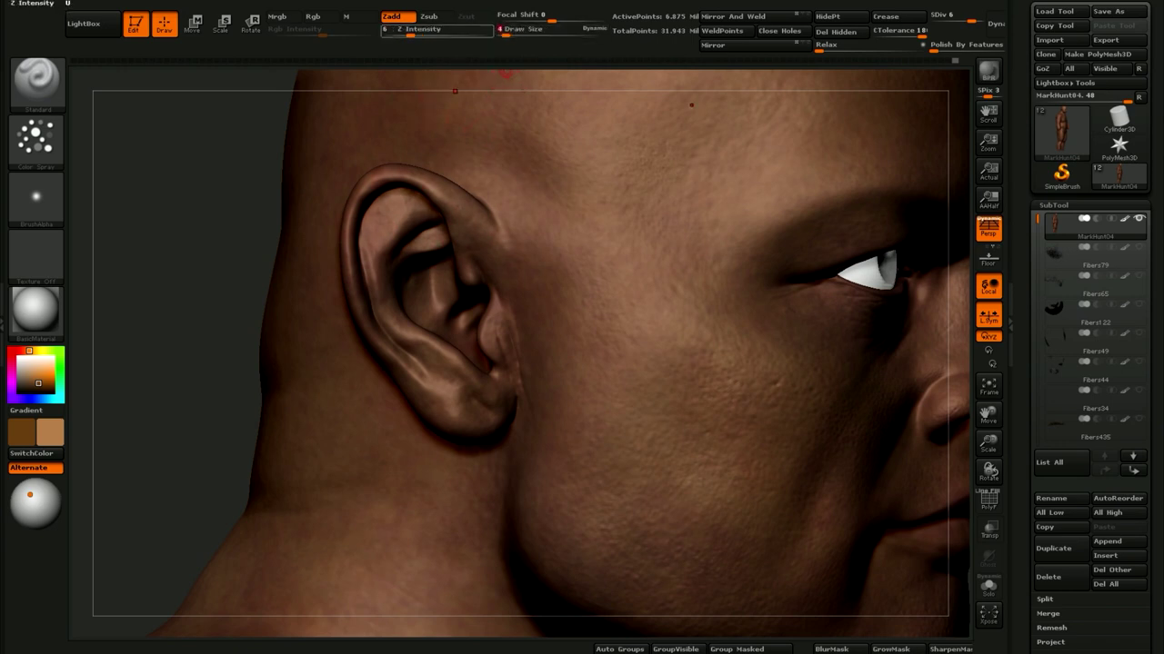
left_click_drag(505, 28, 503, 28)
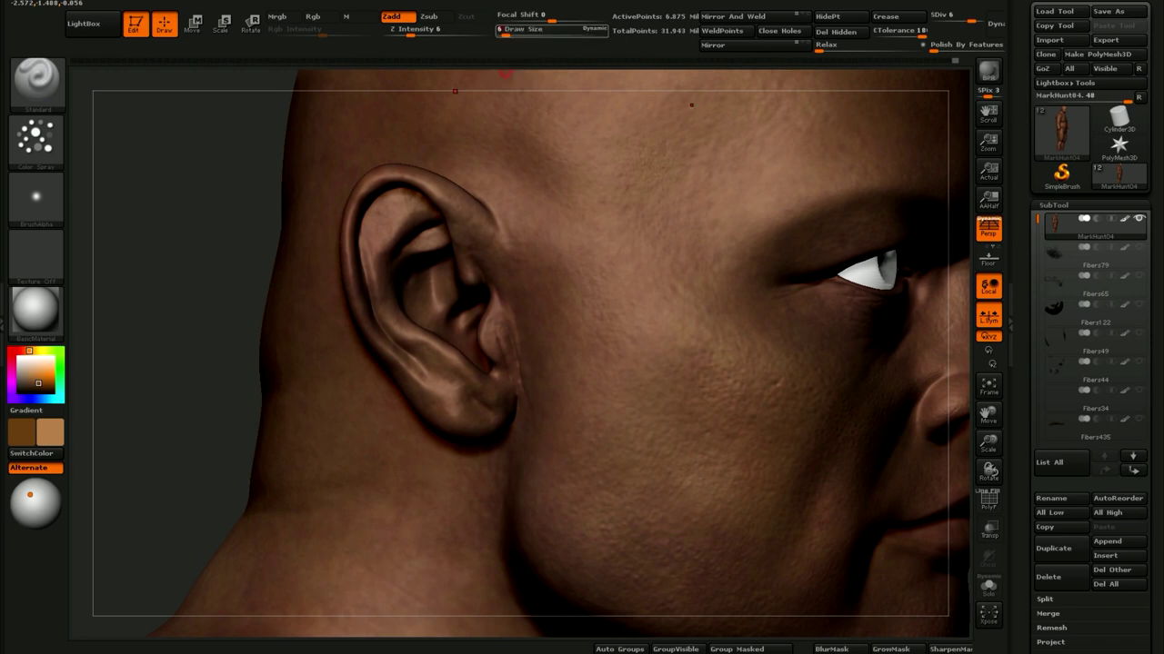
type("16")
key("Return")
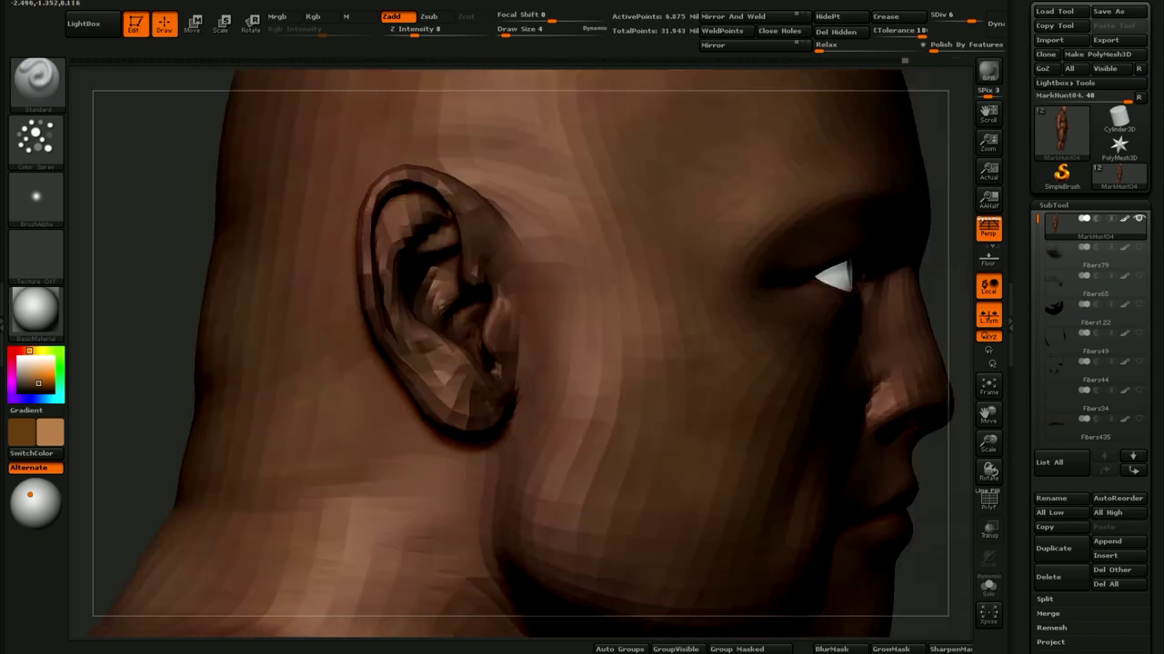
Sculpt the ear's outer rim from edge-on and face-on angles at Draw Size 4
left_click_drag(182, 363, 300, 364)
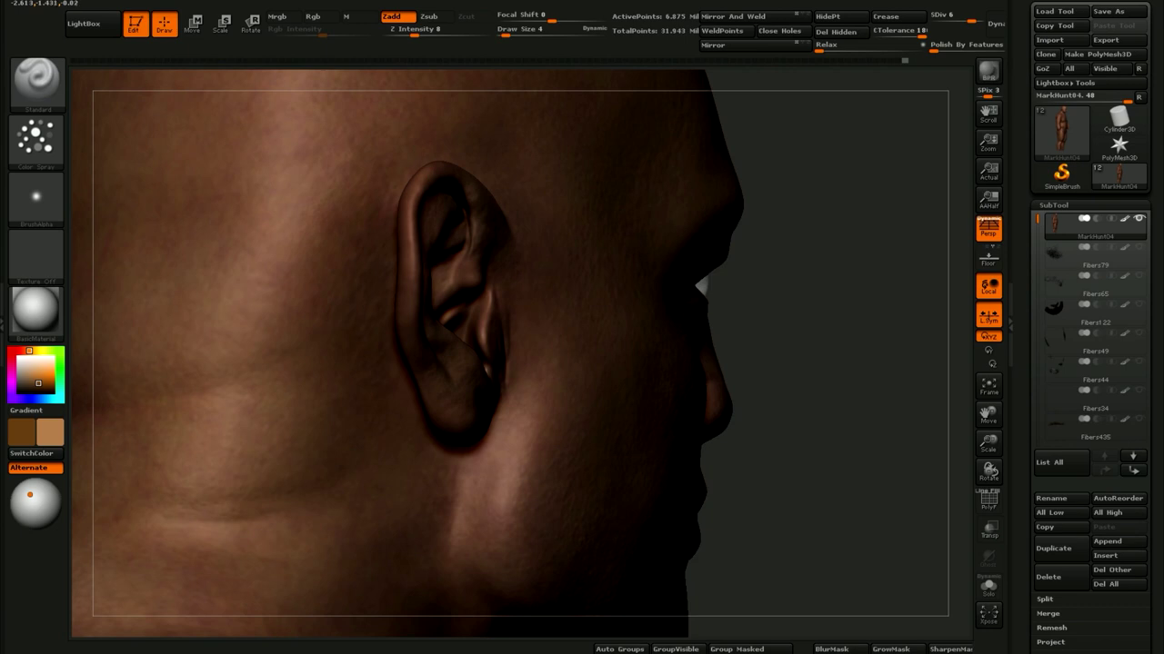
left_click_drag(818, 273, 545, 273)
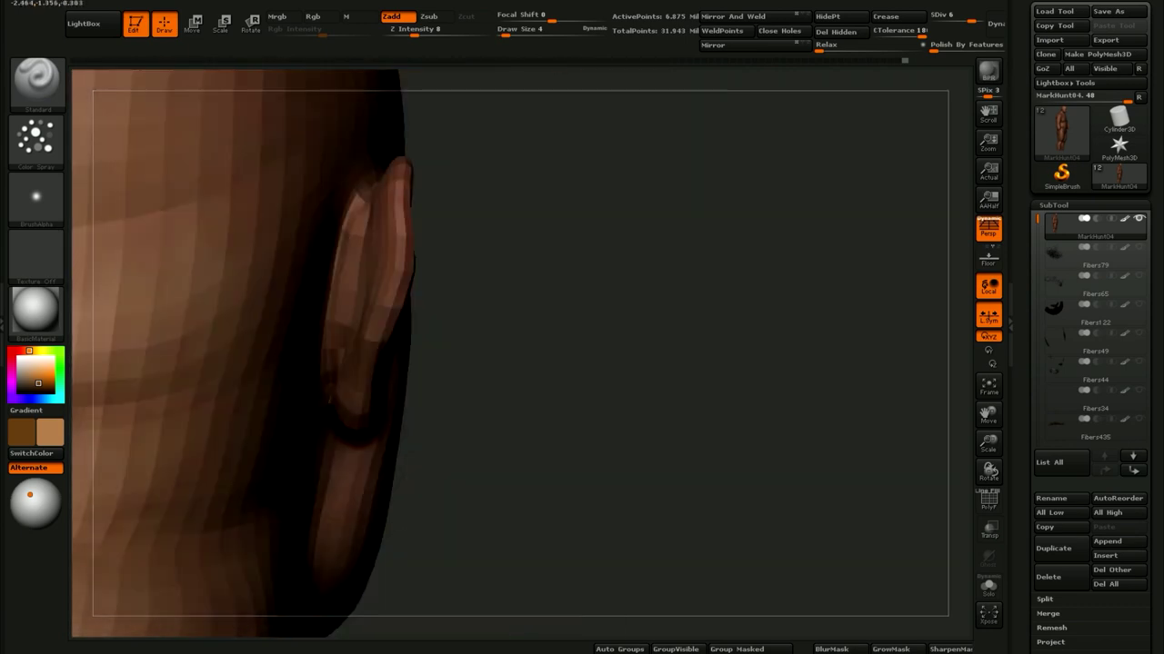
key("space")
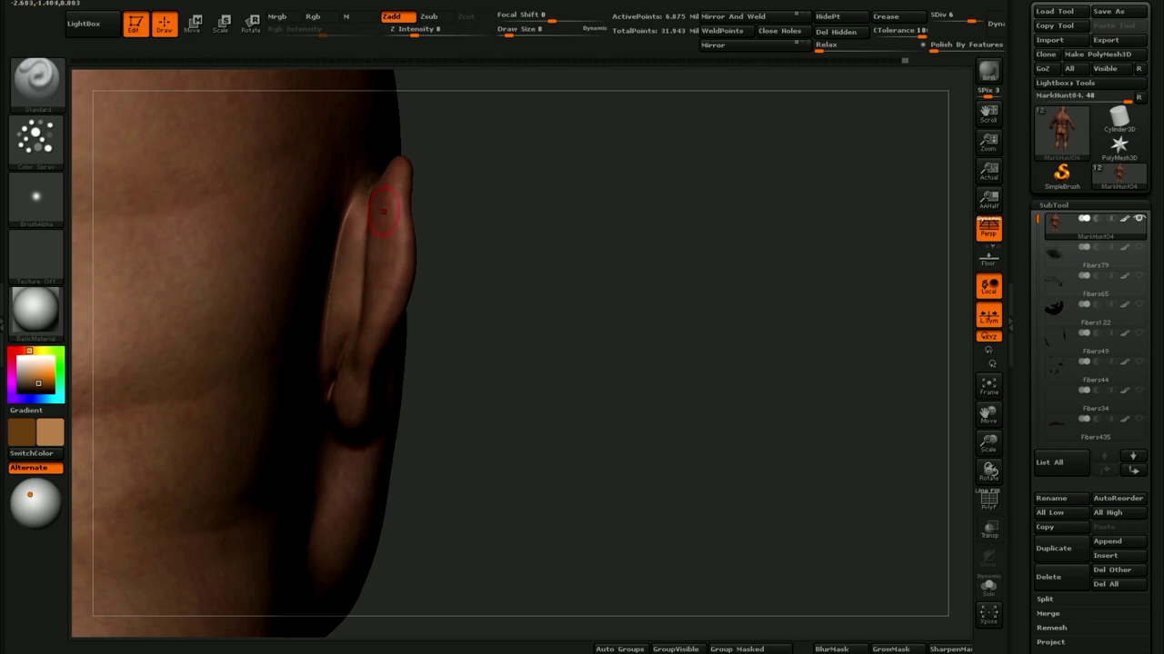
key("space")
key("space")
left_click_drag(366, 227, 356, 221)
left_click_drag(637, 363, 664, 355)
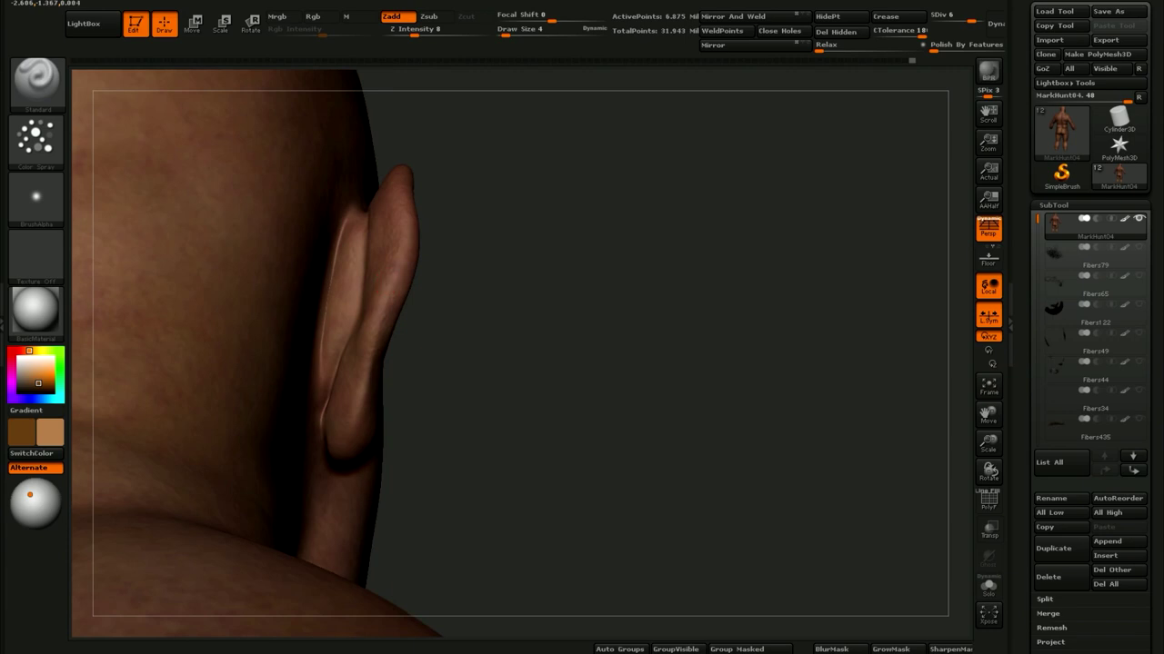
left_click_drag(664, 509, 717, 597)
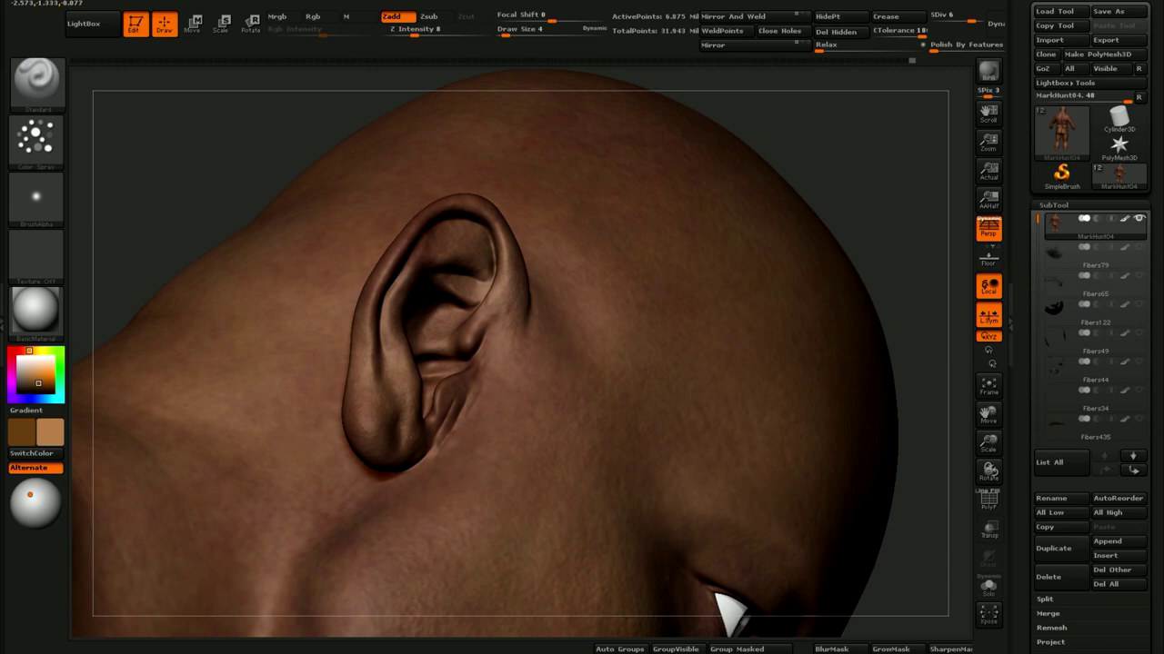
left_click_drag(727, 610, 740, 618)
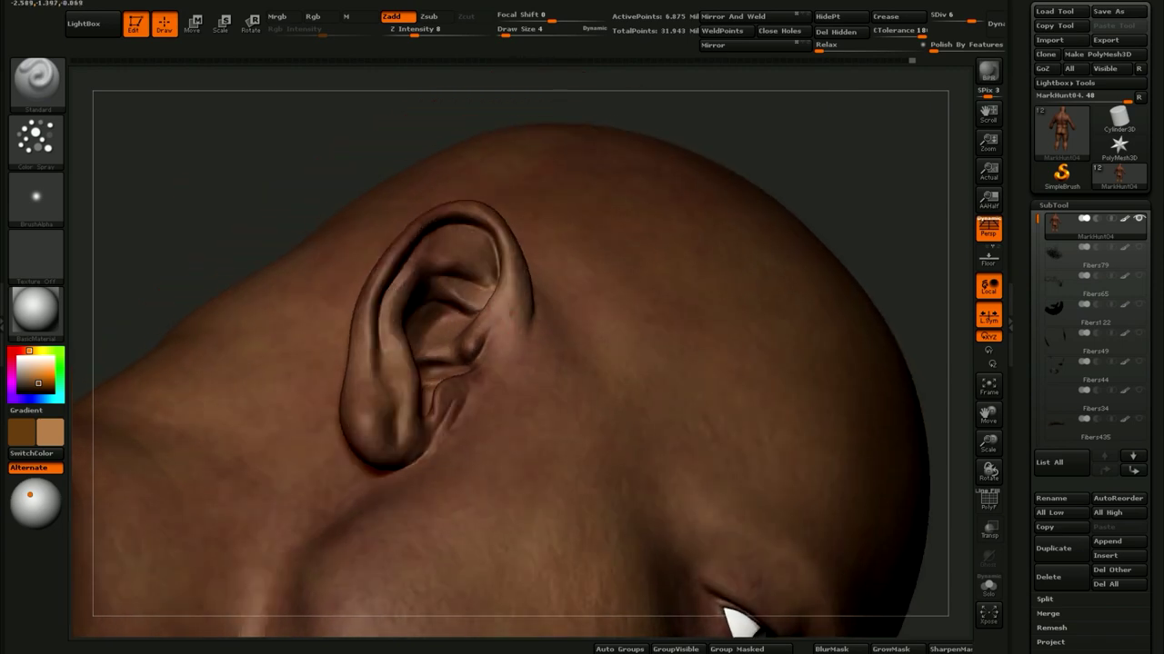
left_click_drag(383, 363, 272, 208)
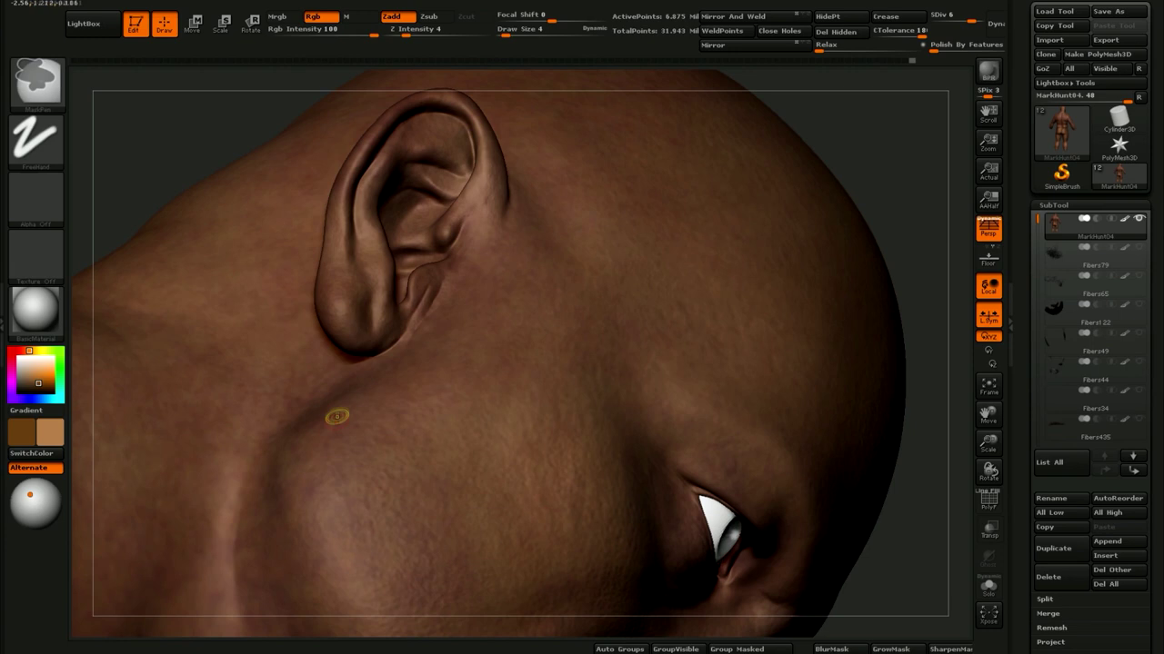
Frame the jaw, neck and shoulders and enlarge the brush to Draw Size 20
left_click_drag(337, 424, 341, 415)
key("space")
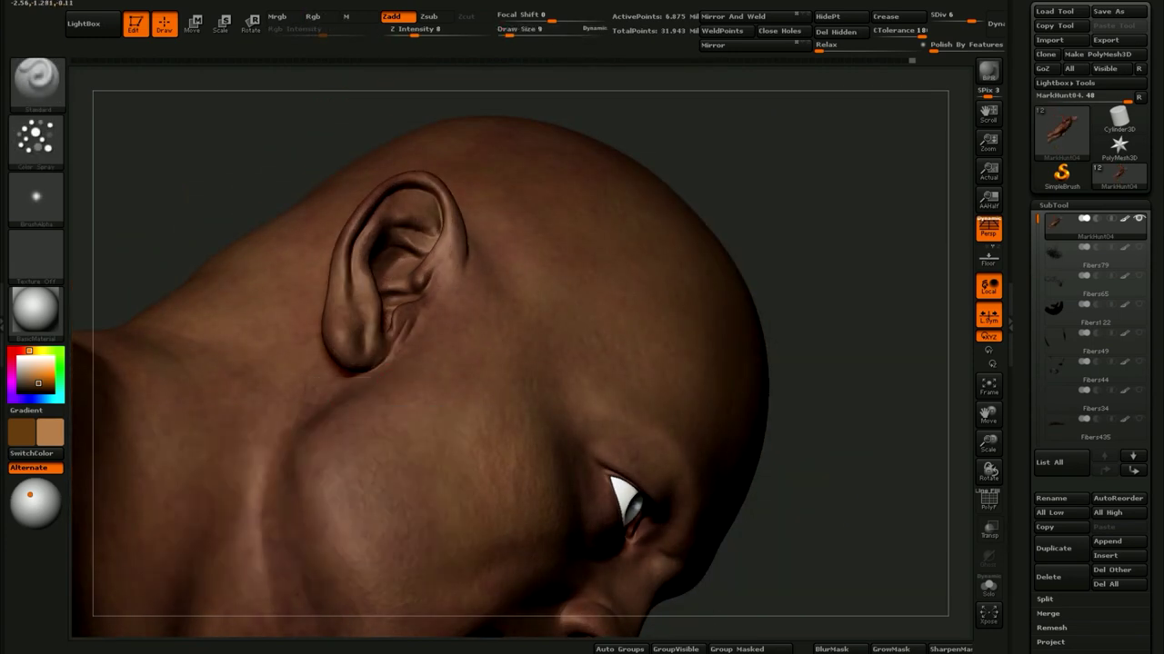
left_click_drag(386, 470, 345, 408)
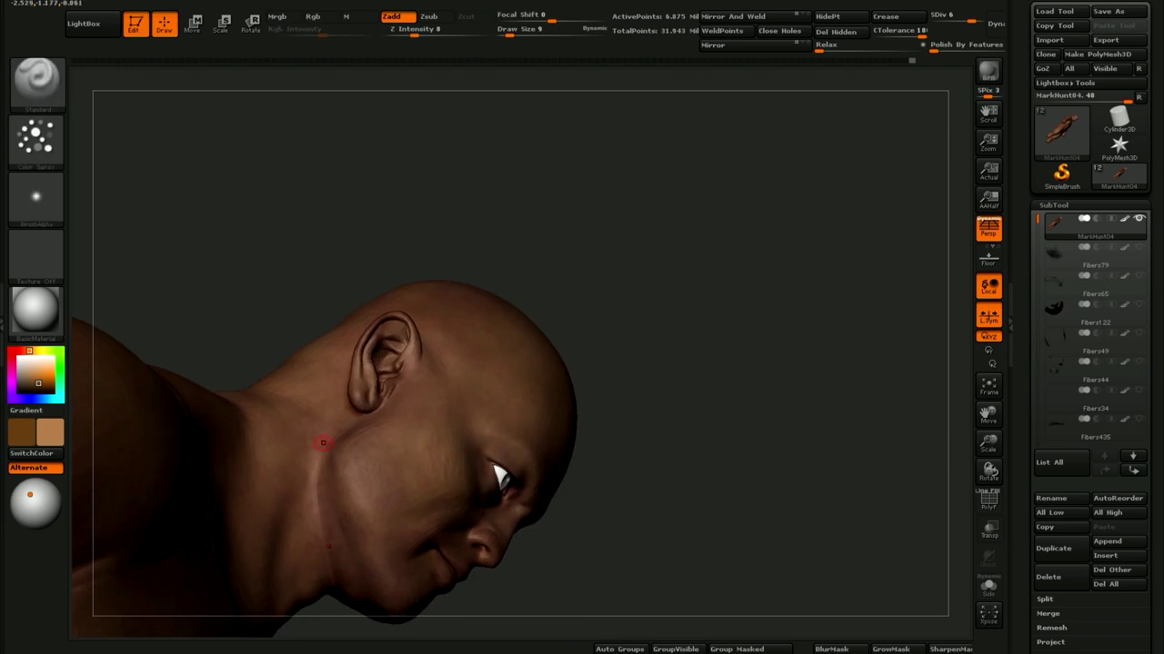
left_click_drag(398, 440, 276, 228)
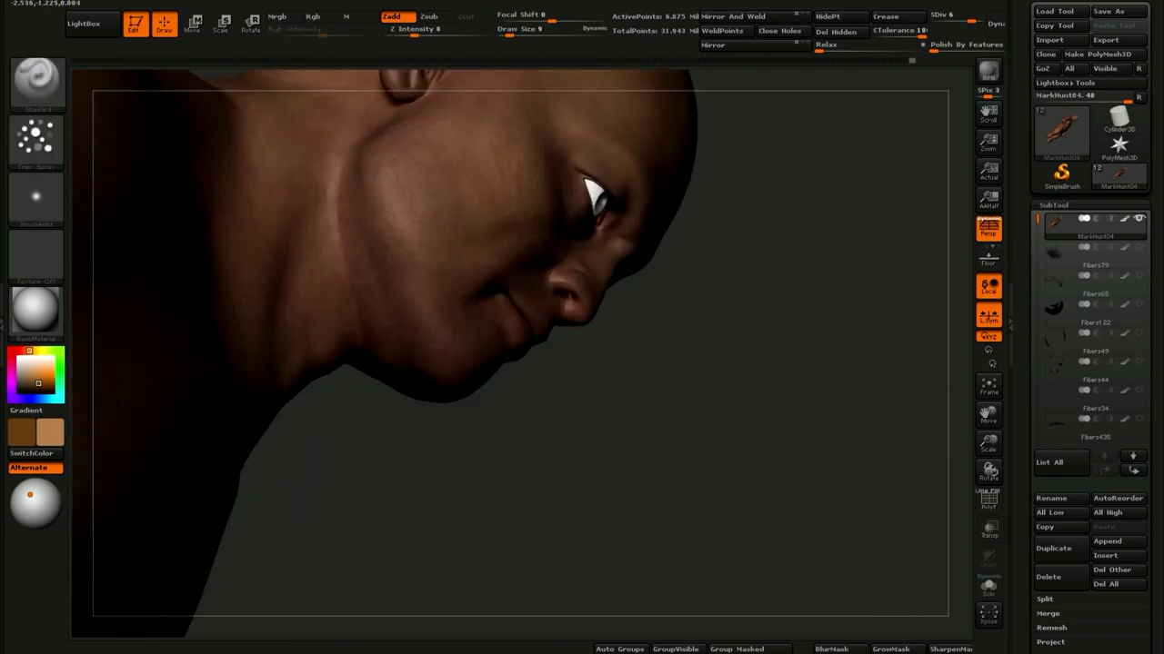
left_click_drag(333, 92, 473, 273)
key("space")
left_click_drag(595, 333, 632, 332)
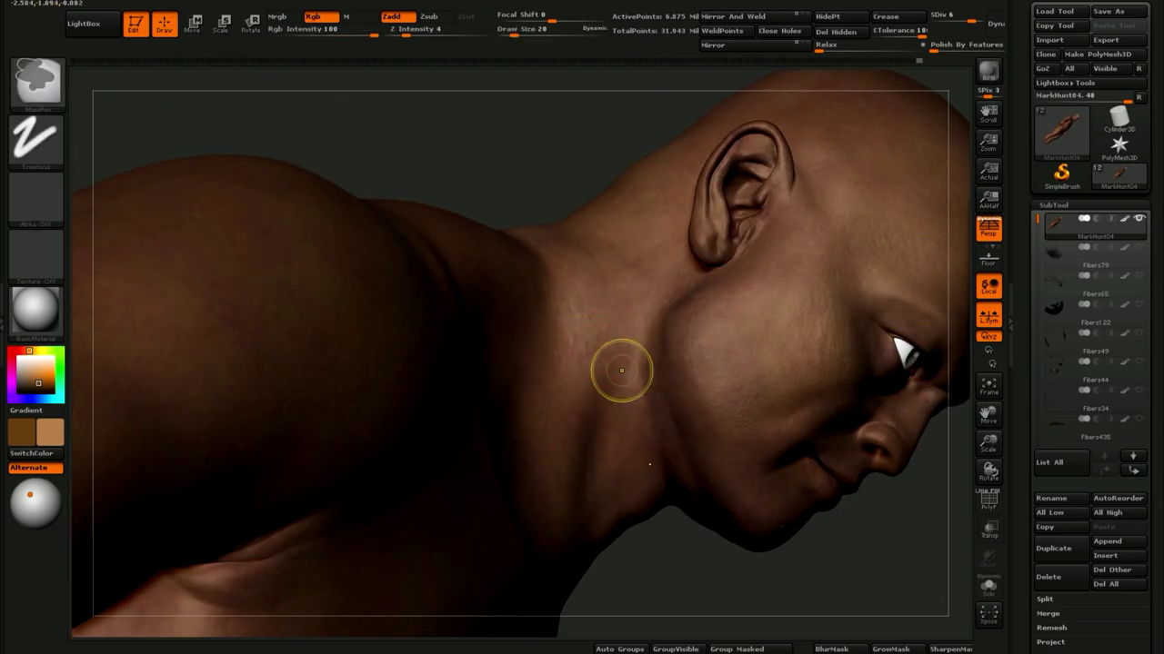
Return to the Standard brush (BST) and sculpt the jaw and neck forms
key("space")
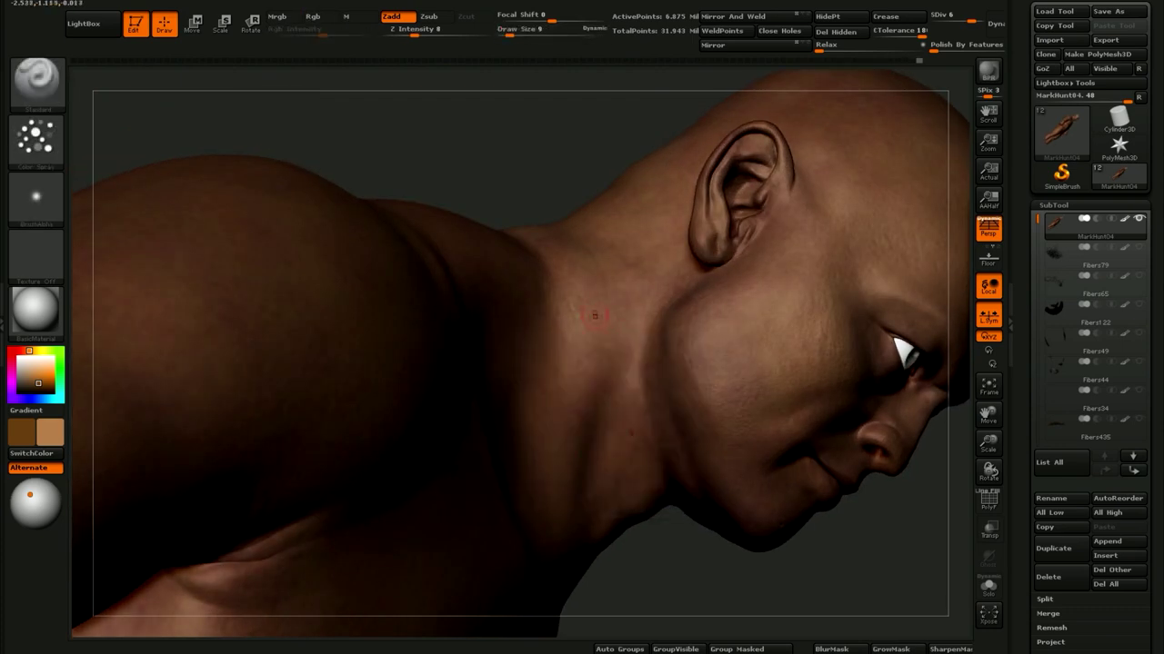
key("b")
key("s")
key("t")
key("b")
key("s")
key("t")
left_click_drag(701, 480, 634, 443)
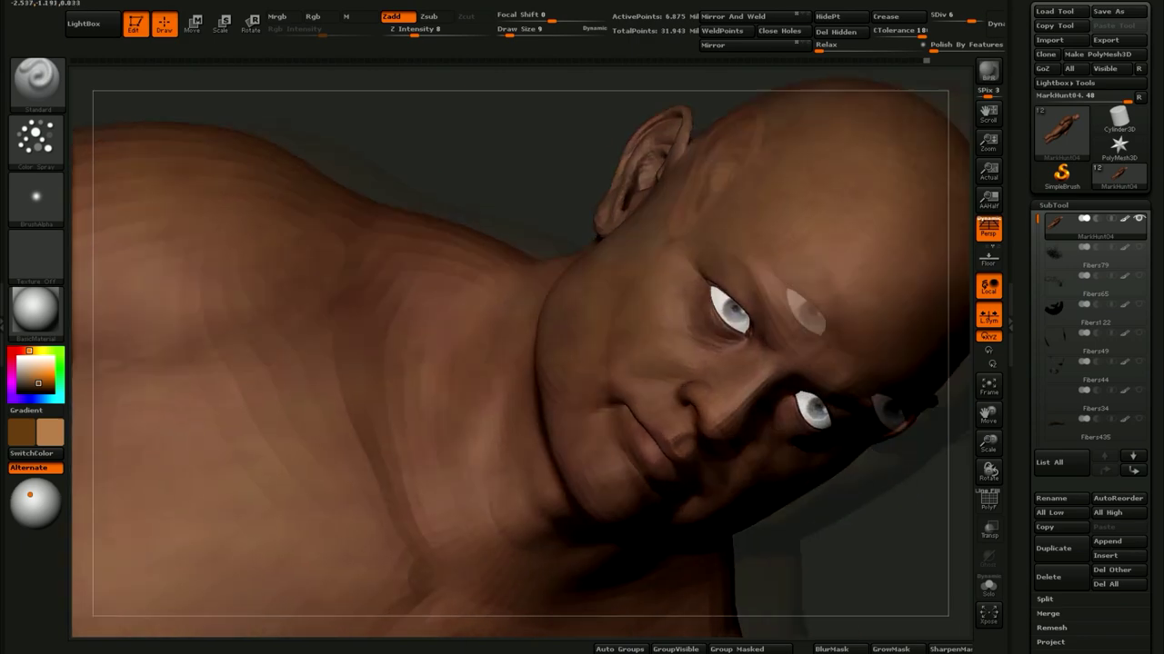
mouse_move(764, 368)
right_mouse_down()
mouse_move(647, 248)
mouse_move(581, 267)
right_mouse_up()
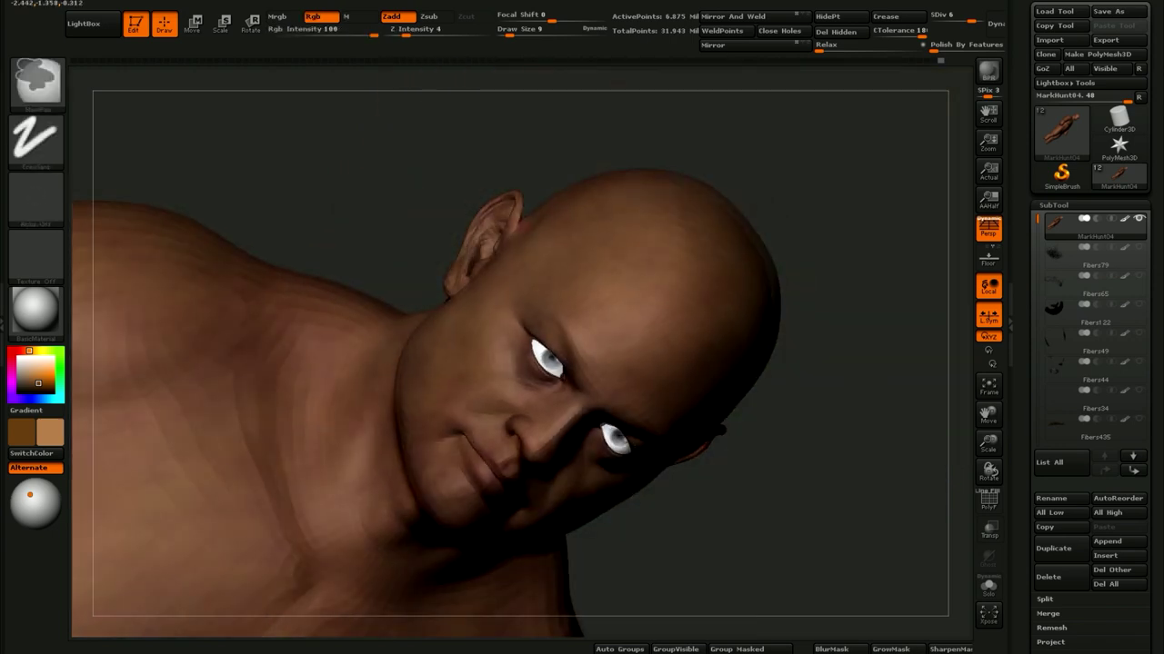
Touch up the ear, front and back, with the brush at Draw Size 6
left_click_drag(439, 346, 694, 389)
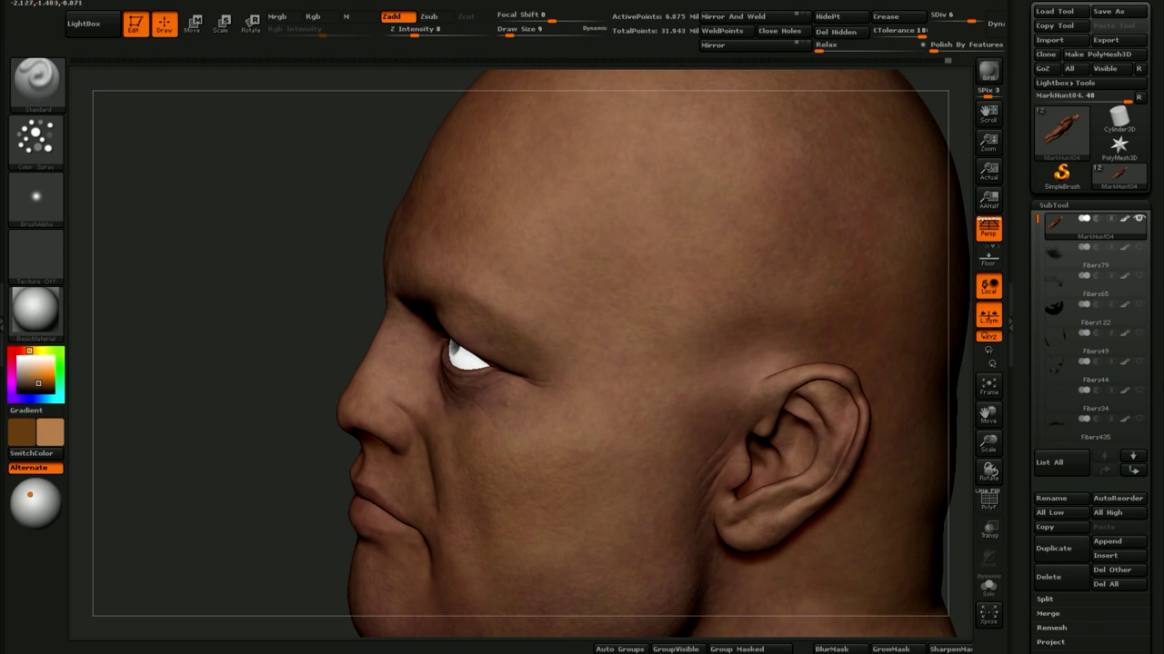
left_click_drag(543, 373, 538, 300, "alt")
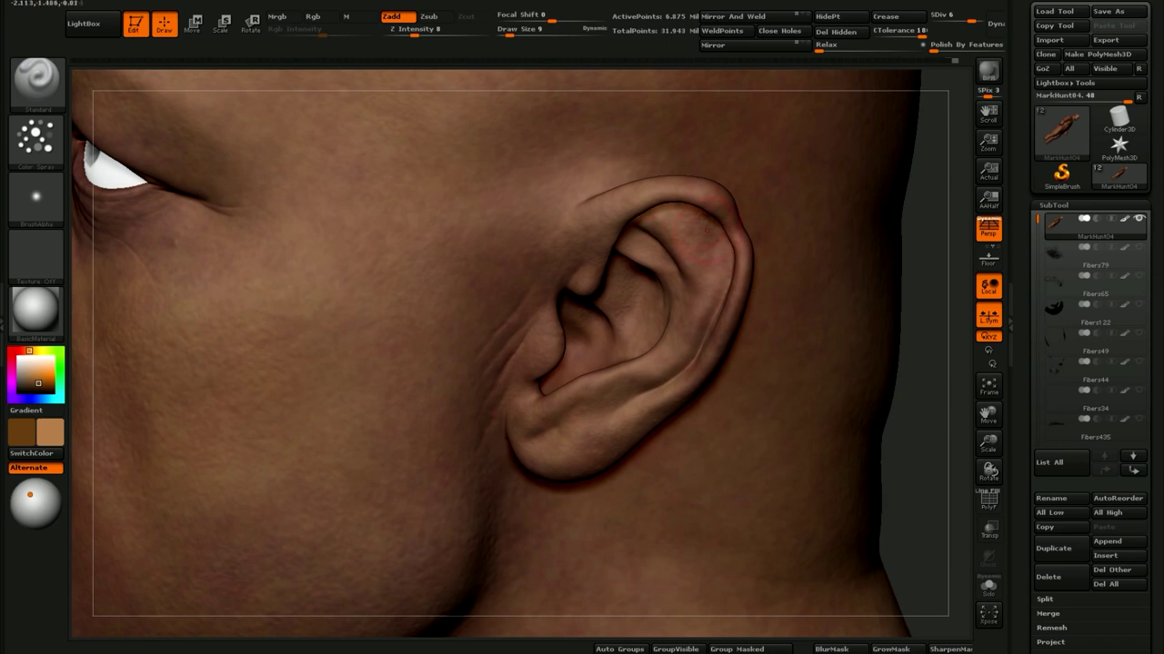
left_click_drag(909, 546, 909, 481)
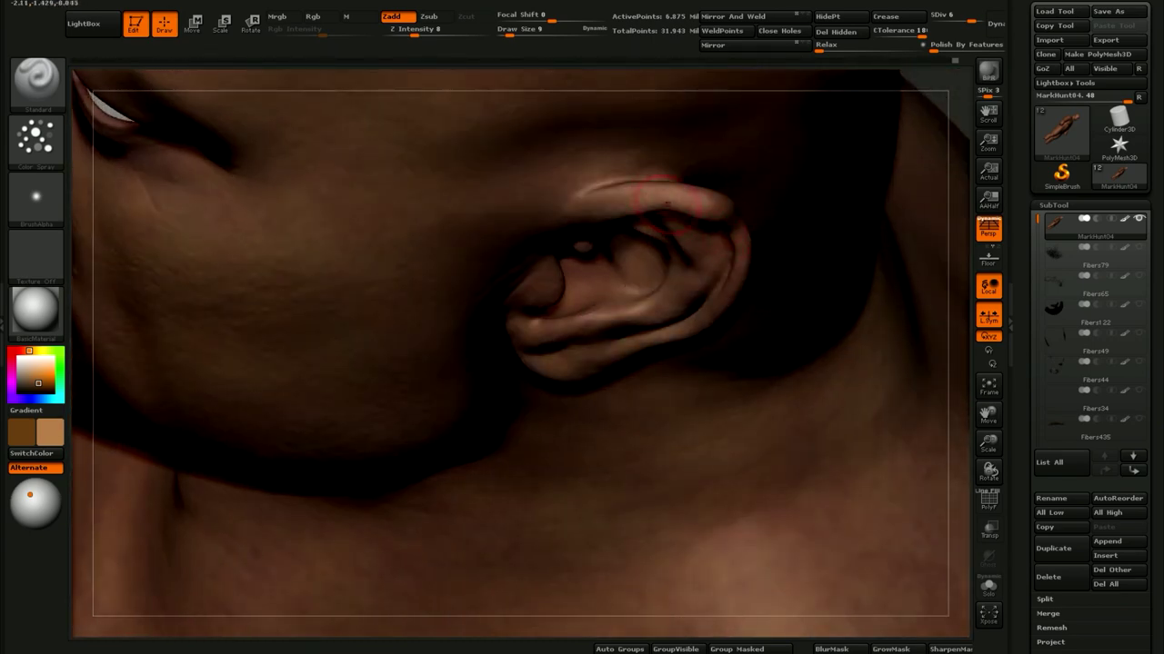
key("space")
left_click_drag(677, 195, 627, 192)
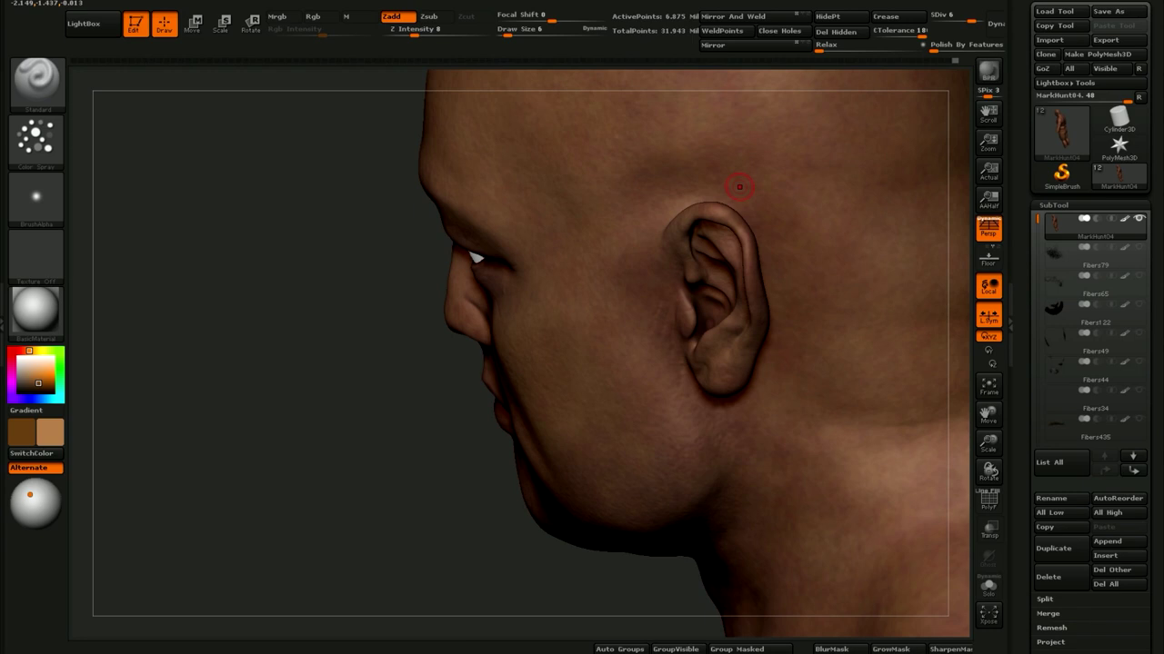
mouse_move(195, 332)
left_mouse_down()
mouse_move(402, 306)
mouse_move(641, 241)
left_mouse_up()
Return to a side profile and QuickSave the project with Ctrl+S
key("space")
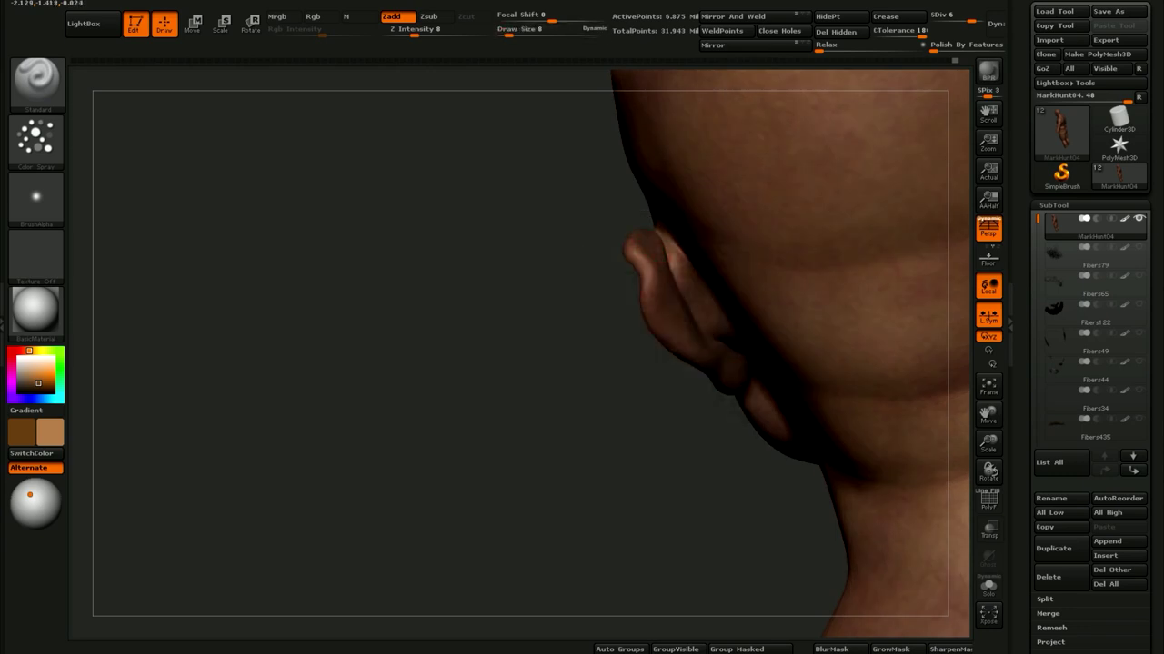
left_click_drag(540, 351, 635, 247)
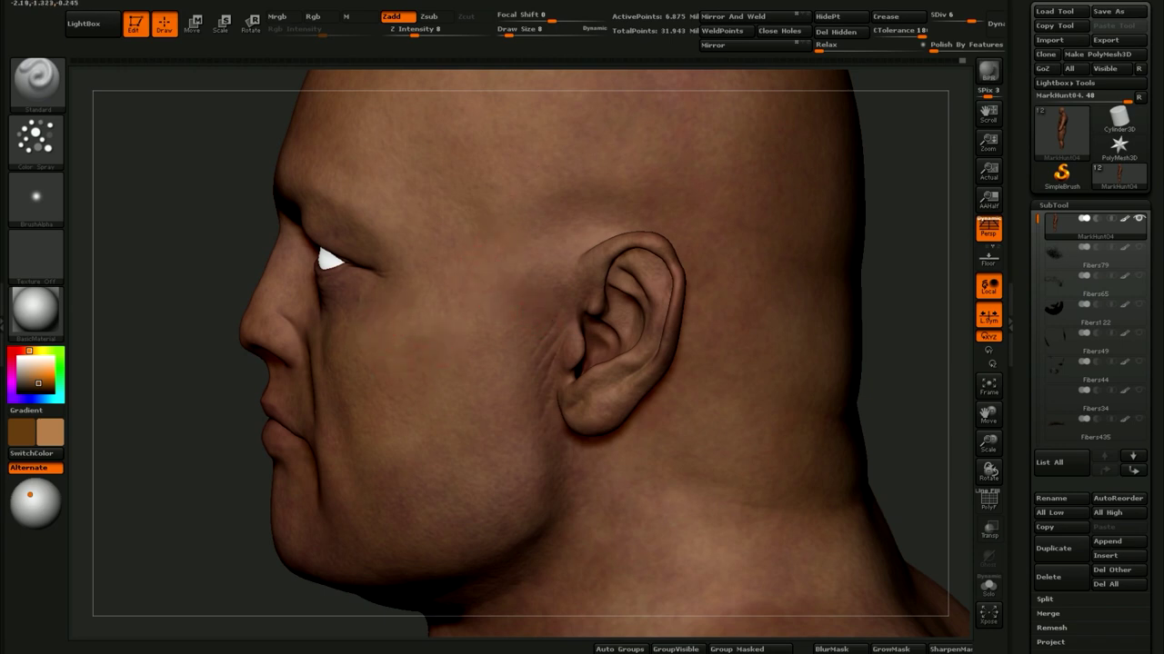
key("ctrl+s")
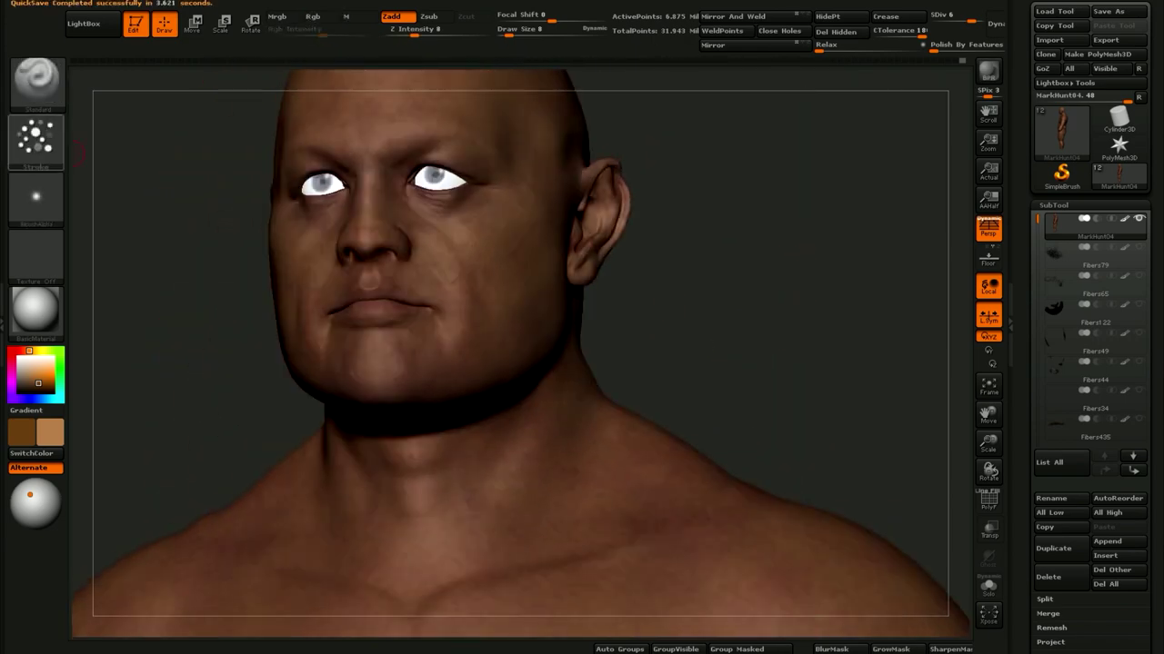
left_click(37, 196)
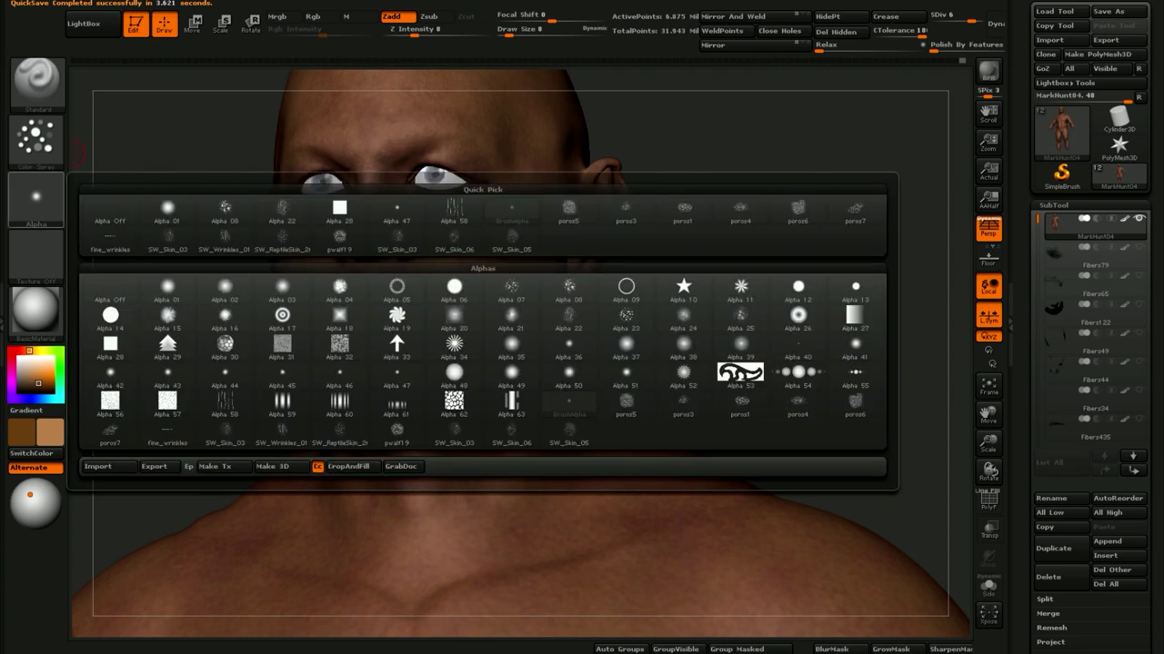
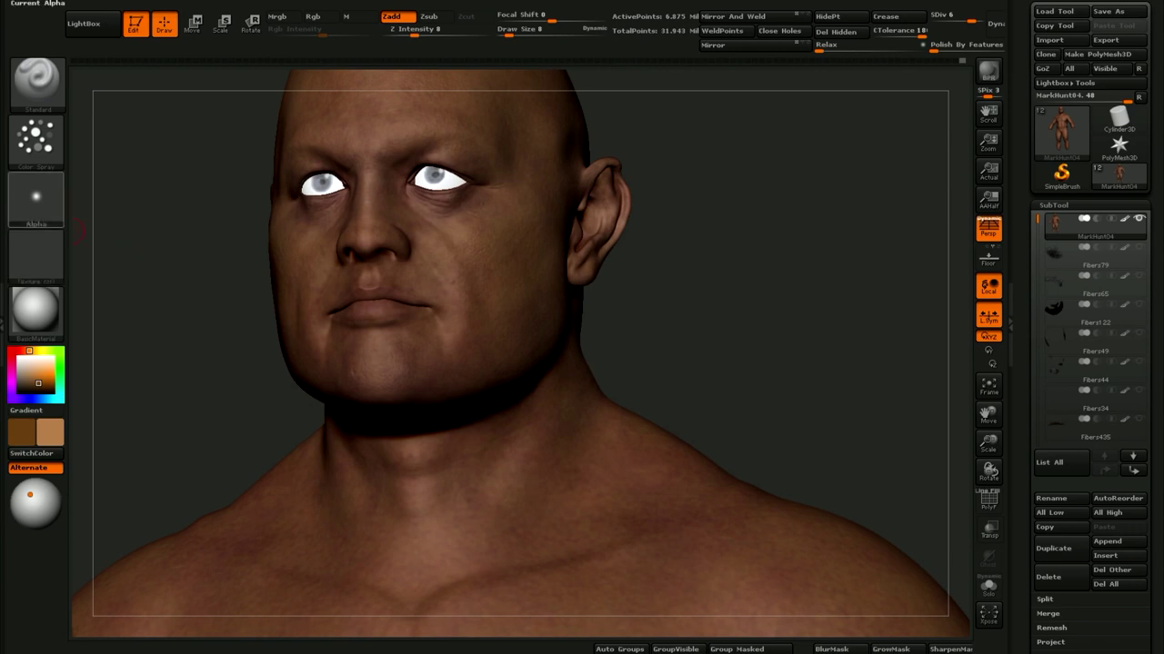
Set the brush alpha to Alpha 40 for fine dot painting on the face
left_click(37, 195)
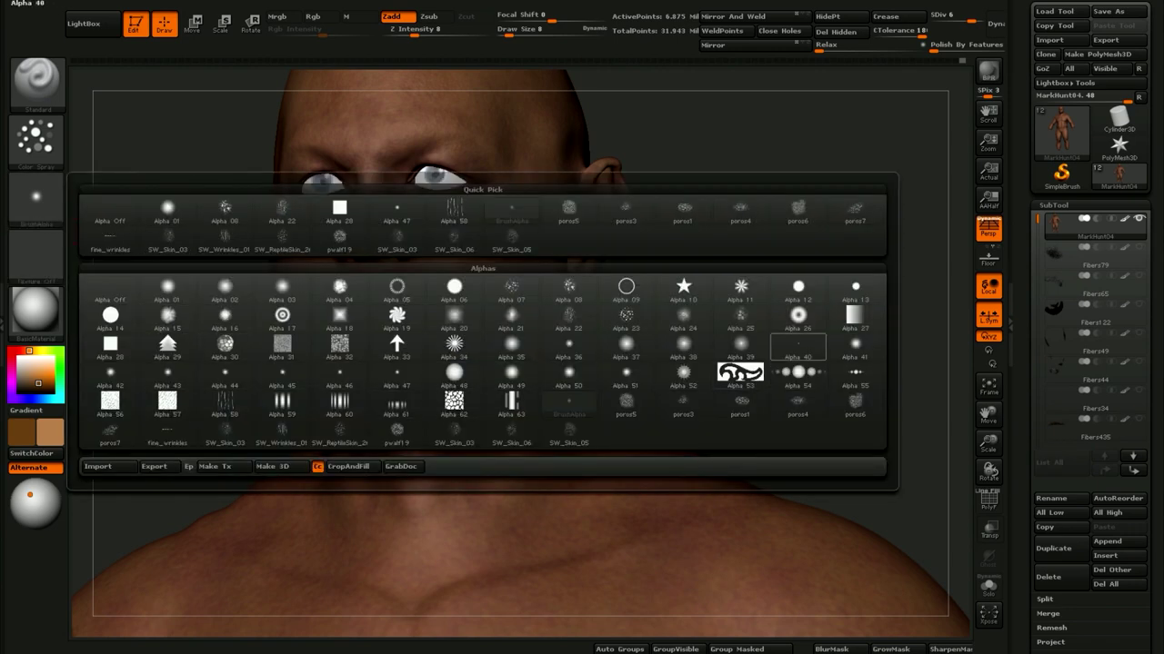
left_click(797, 346)
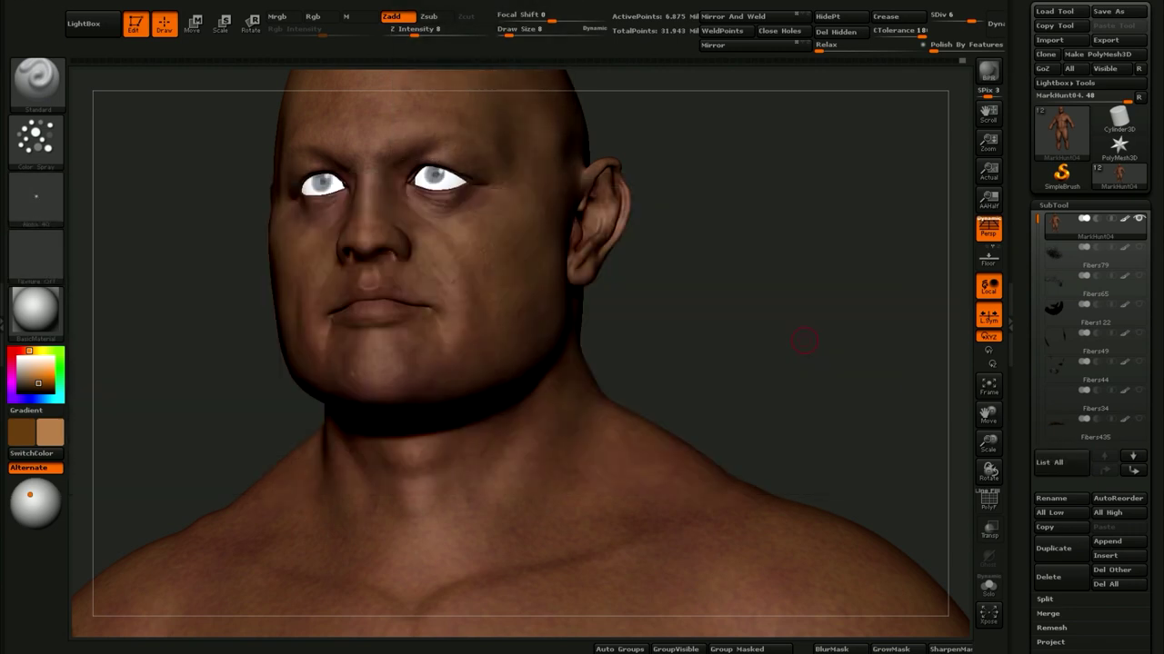
left_click_drag(805, 340, 533, 306)
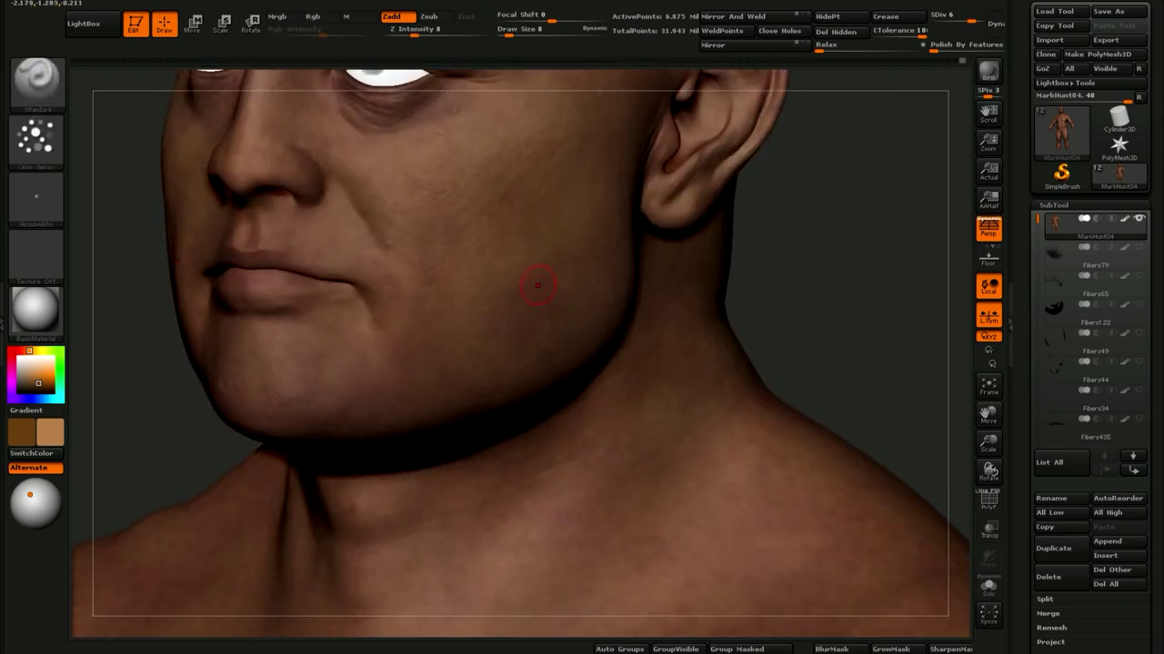
Shrink Draw Size to 13 to paint darker face tones, then raise it to 32
key("space")
key("space")
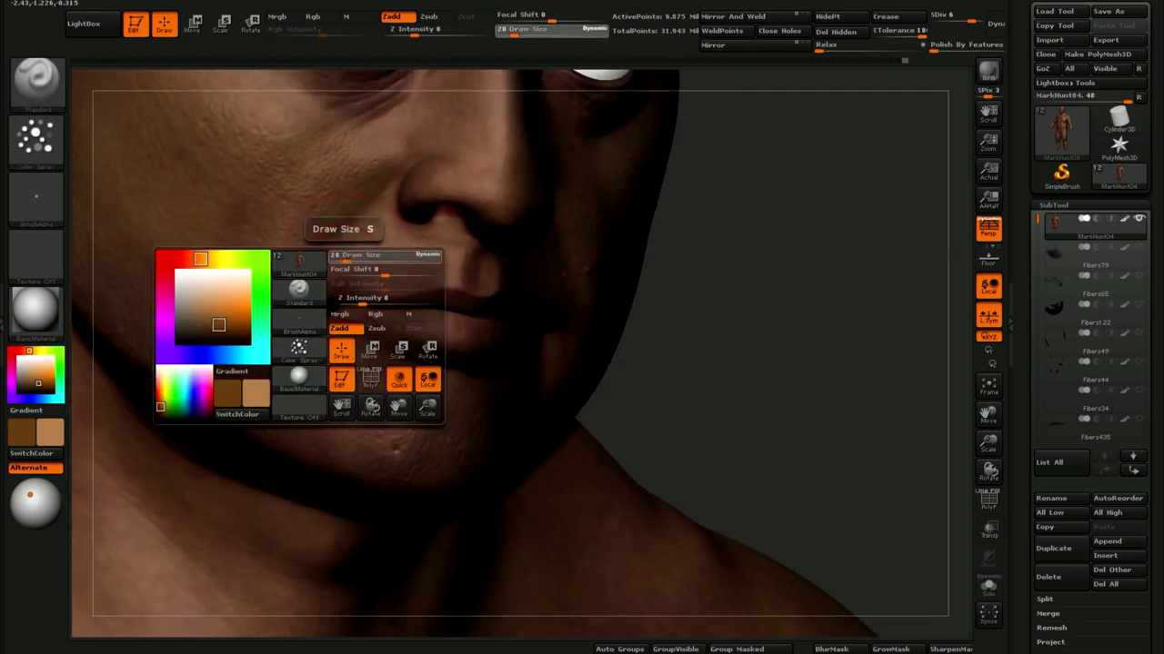
left_click_drag(350, 257, 342, 256)
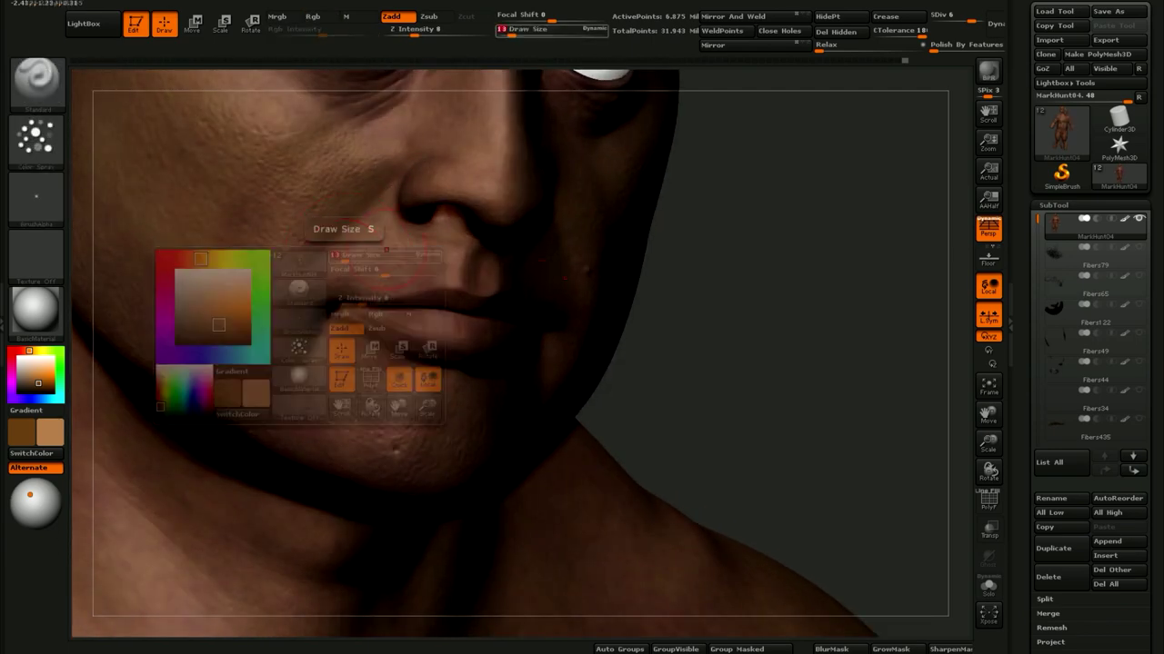
mouse_move(244, 257)
left_mouse_down()
mouse_move(280, 280)
mouse_move(447, 304)
left_mouse_up()
key("space")
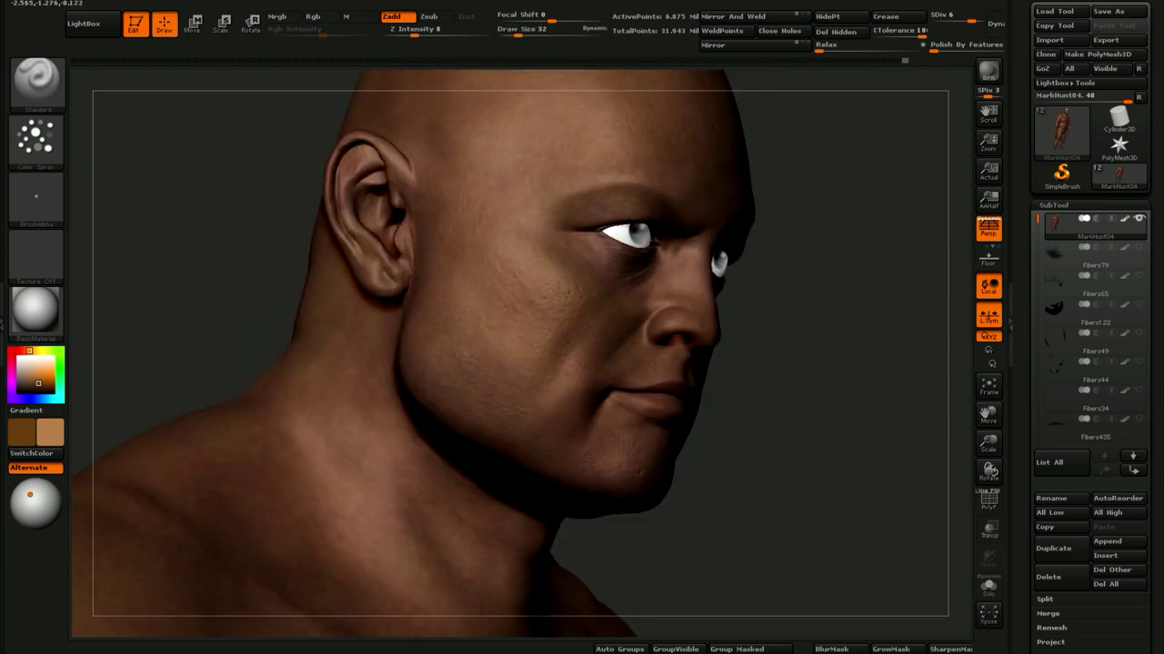
Polypaint skin tone variation over the scalp and the back of the head
left_click_drag(463, 283, 558, 299)
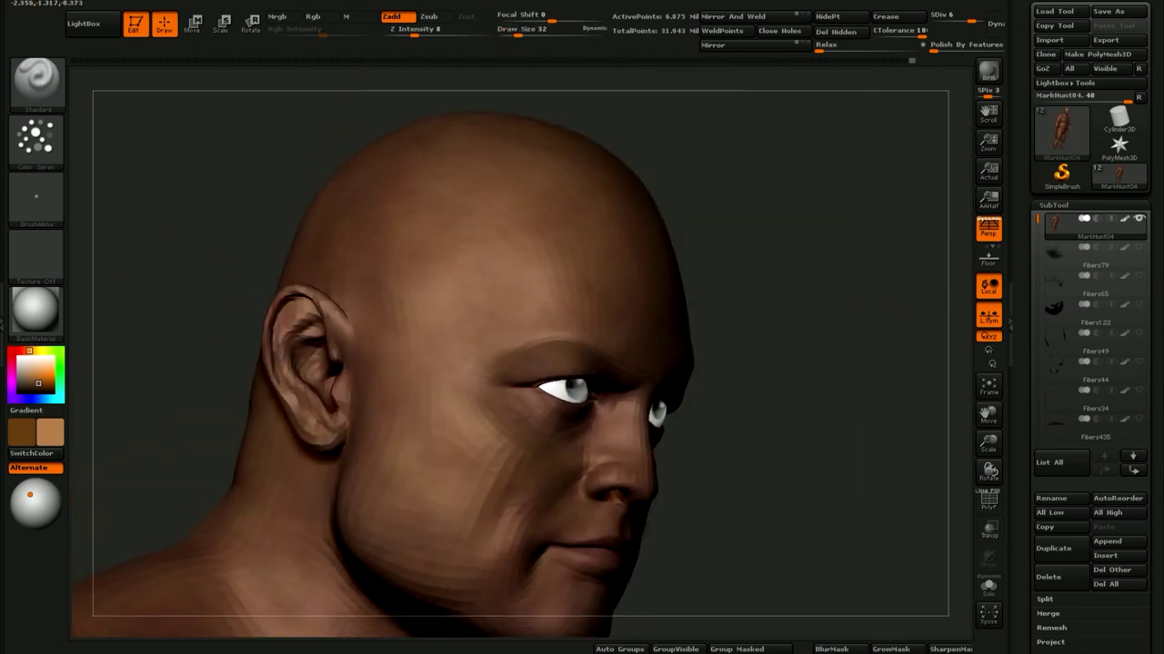
left_click_drag(491, 326, 571, 300)
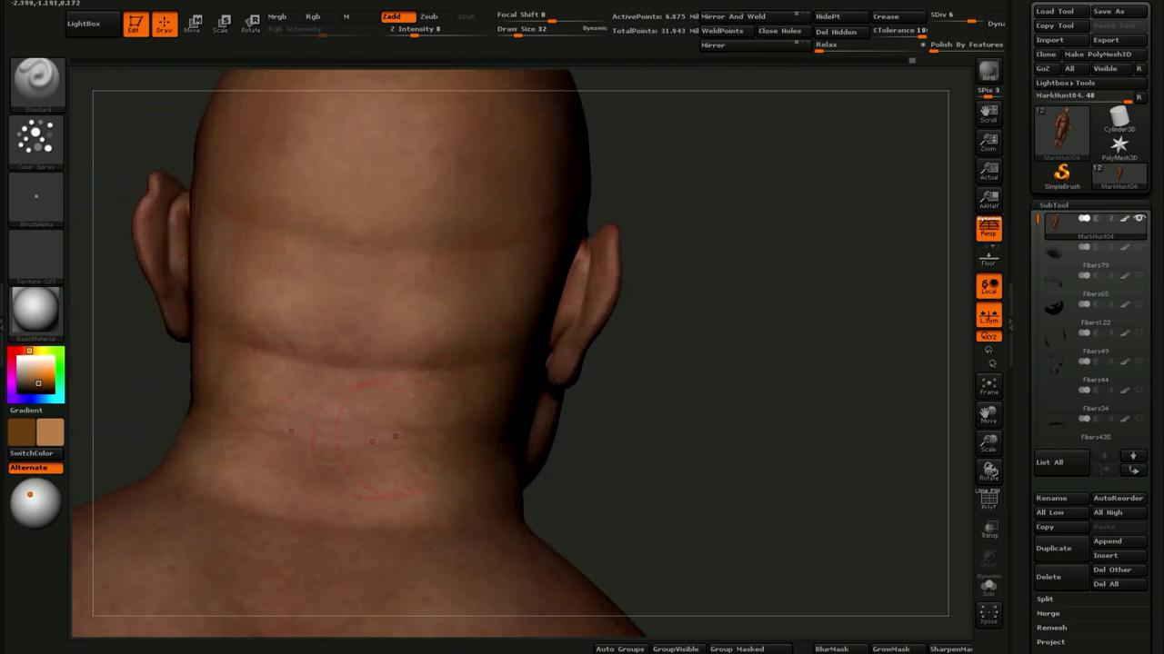
left_click_drag(136, 137, 273, 260)
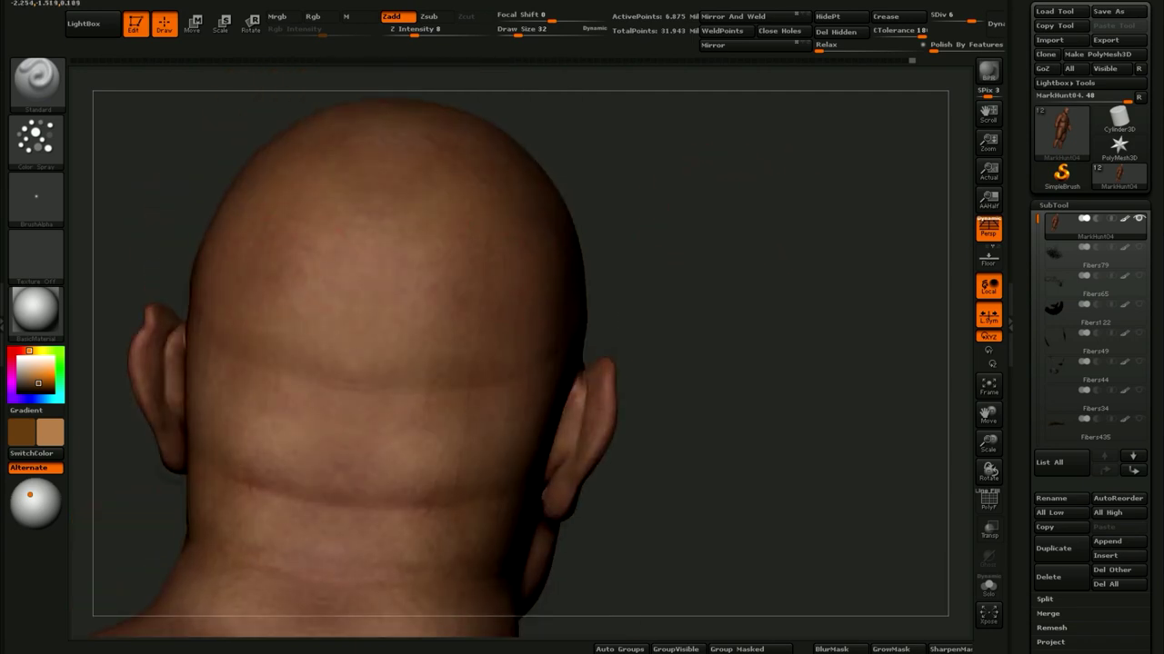
left_click_drag(727, 205, 338, 300)
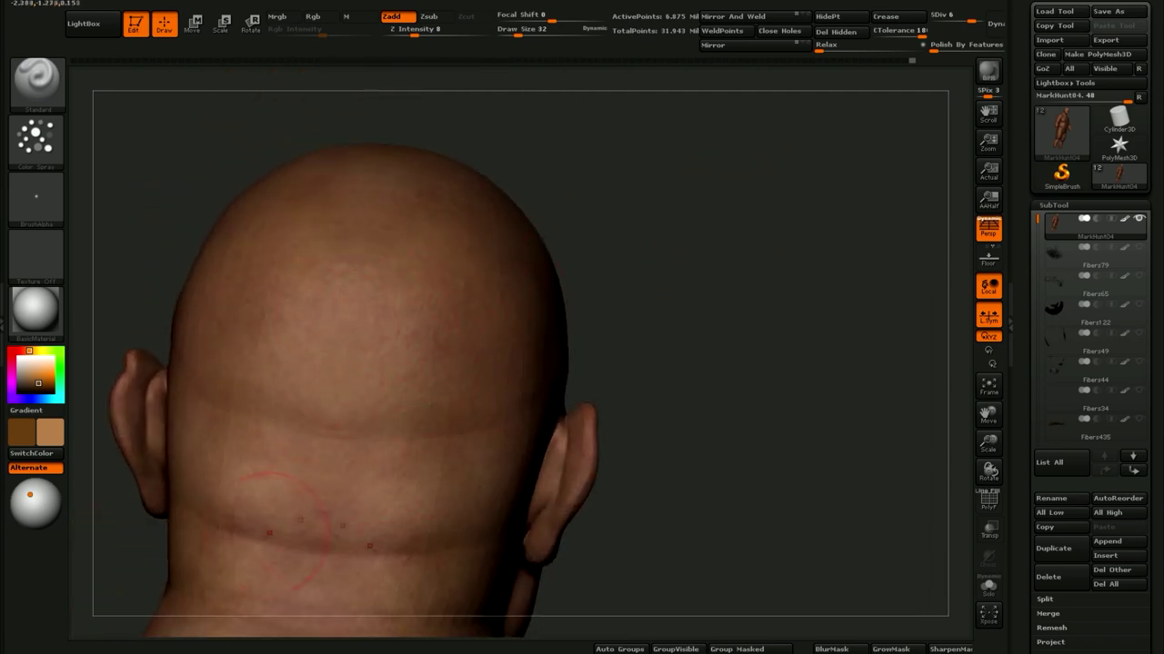
left_click_drag(322, 514, 413, 235)
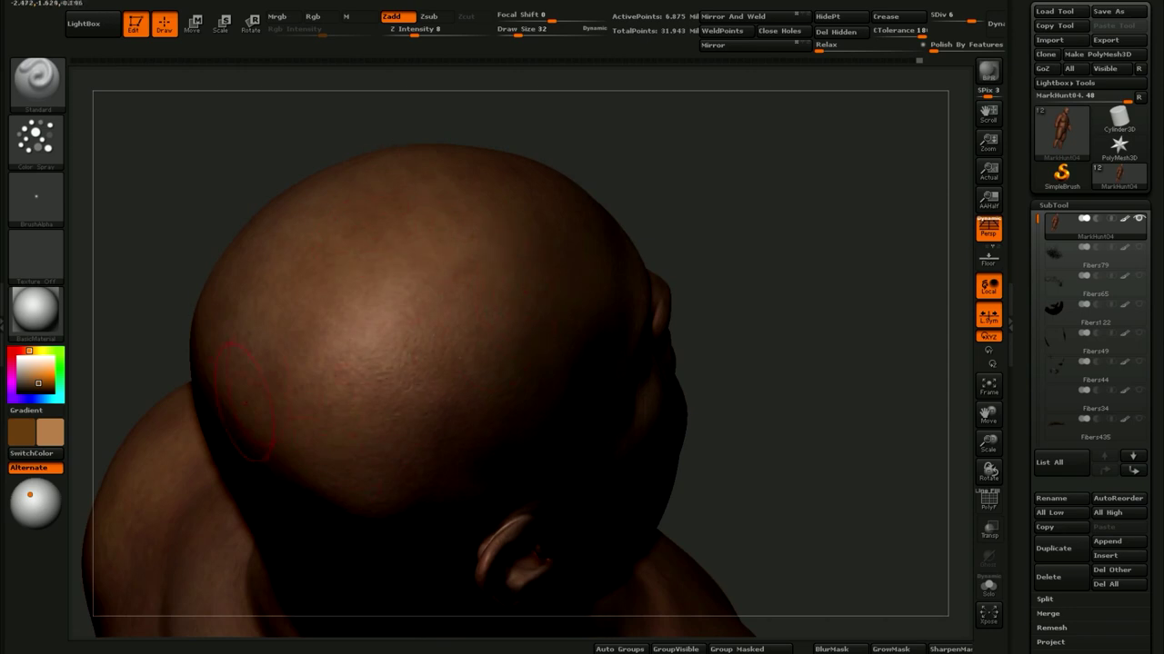
mouse_move(403, 307)
left_mouse_down()
mouse_move(681, 236)
mouse_move(432, 289)
left_mouse_up()
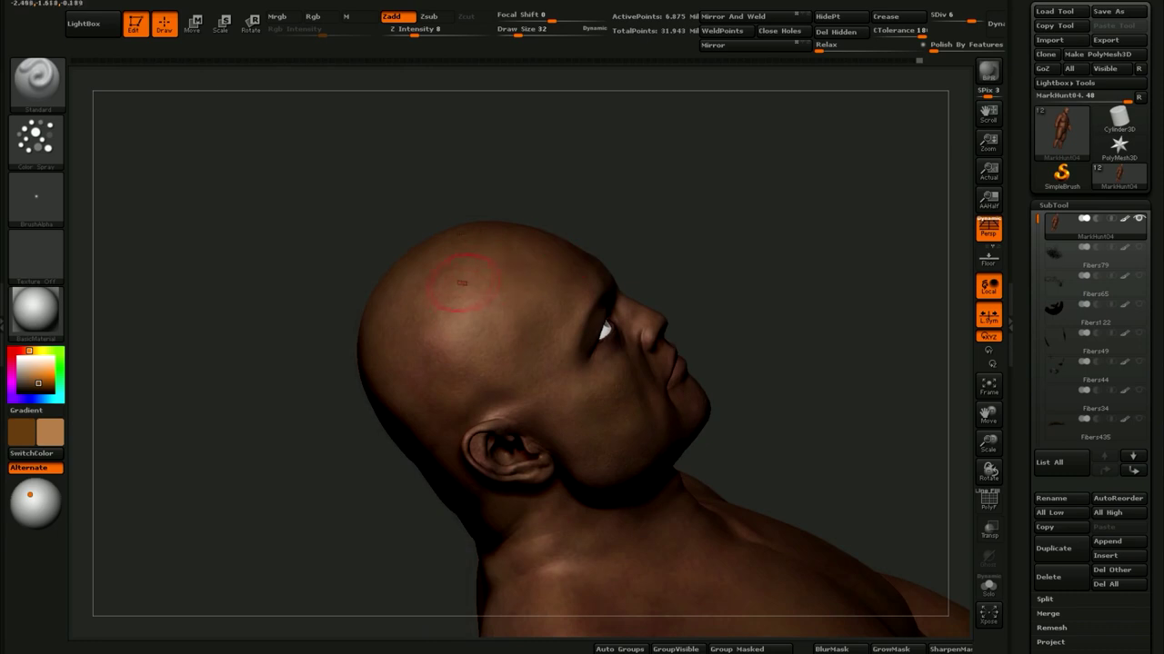
Paint tone variation over the neck, collarbone, chest and shoulders
mouse_move(287, 360)
left_mouse_down()
mouse_move(779, 148)
mouse_move(514, 205)
left_mouse_up()
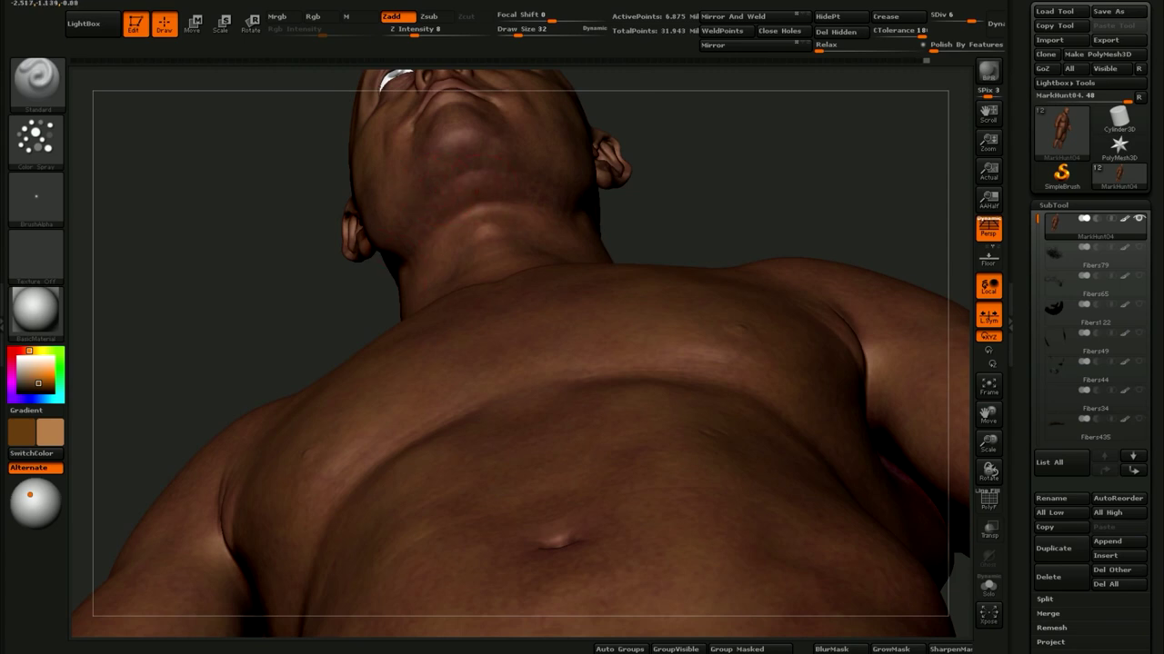
left_click_drag(323, 282, 472, 271)
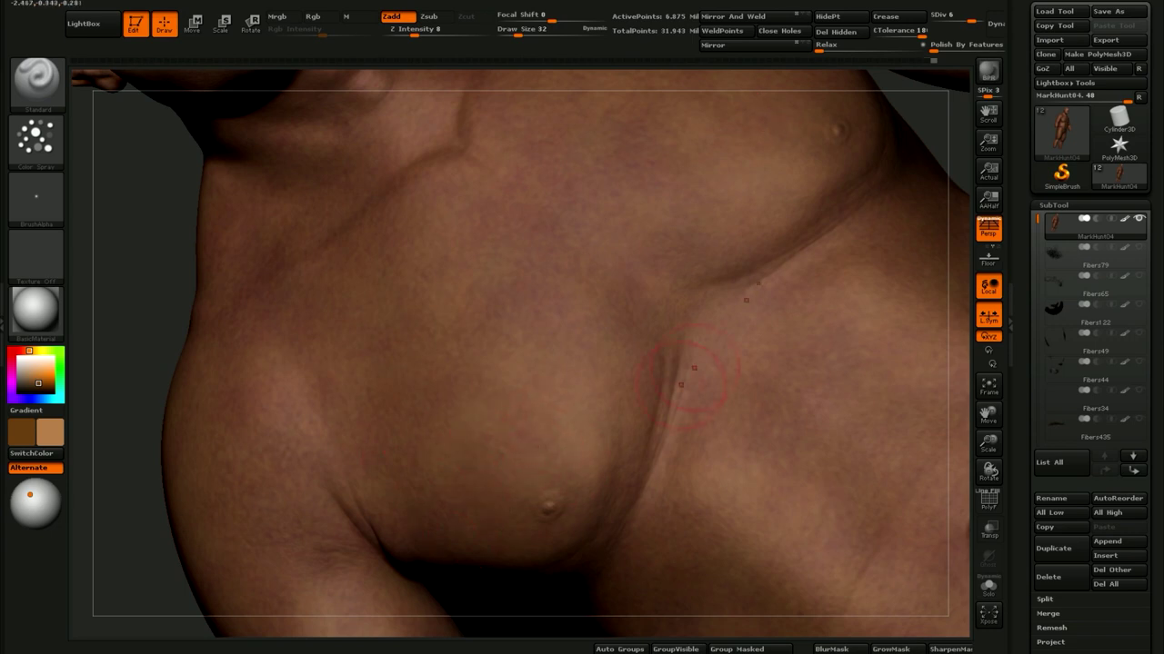
right_click_drag(656, 400, 533, 278)
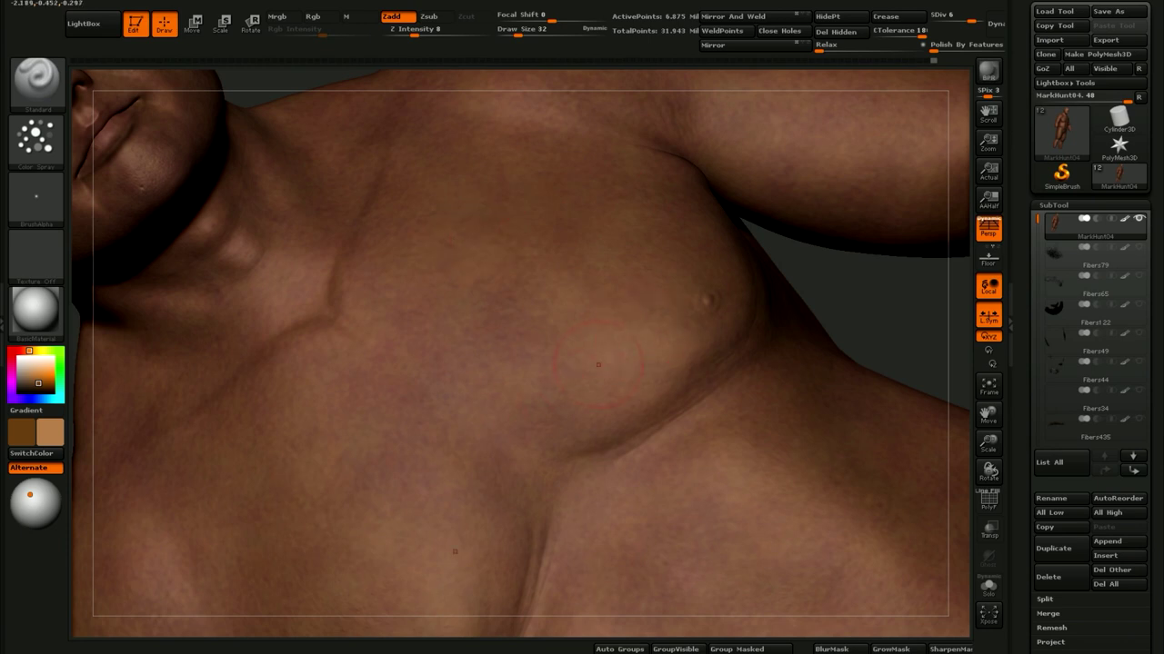
mouse_move(659, 162)
right_mouse_down()
mouse_move(509, 300)
mouse_move(462, 260)
right_mouse_up()
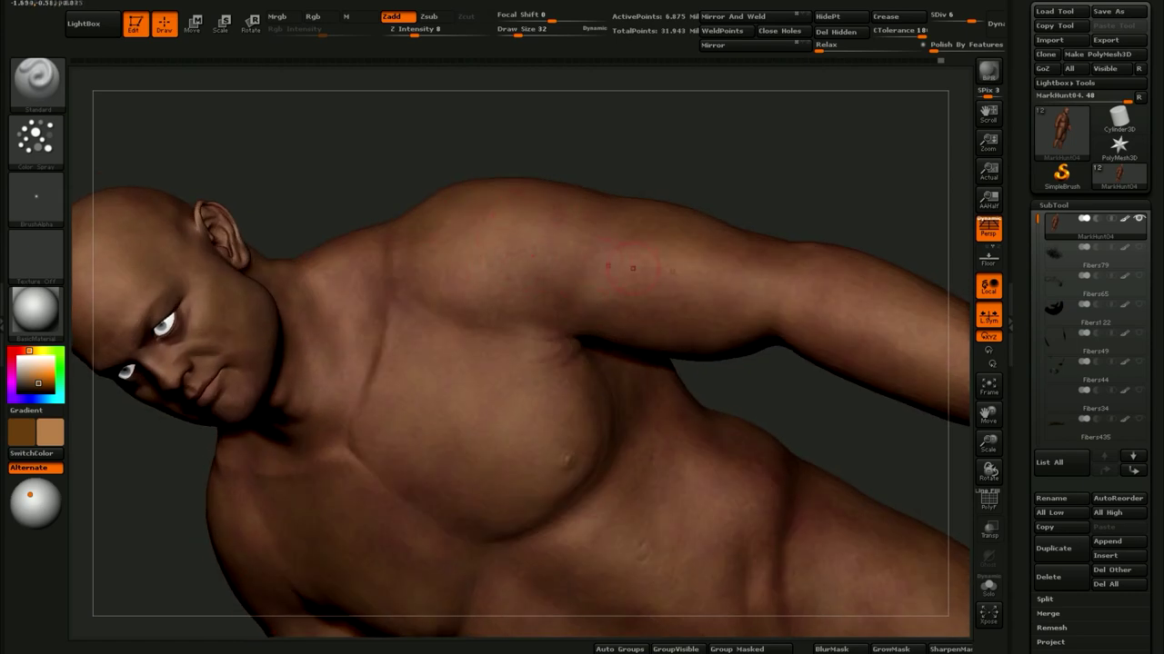
right_click_drag(296, 173, 300, 291)
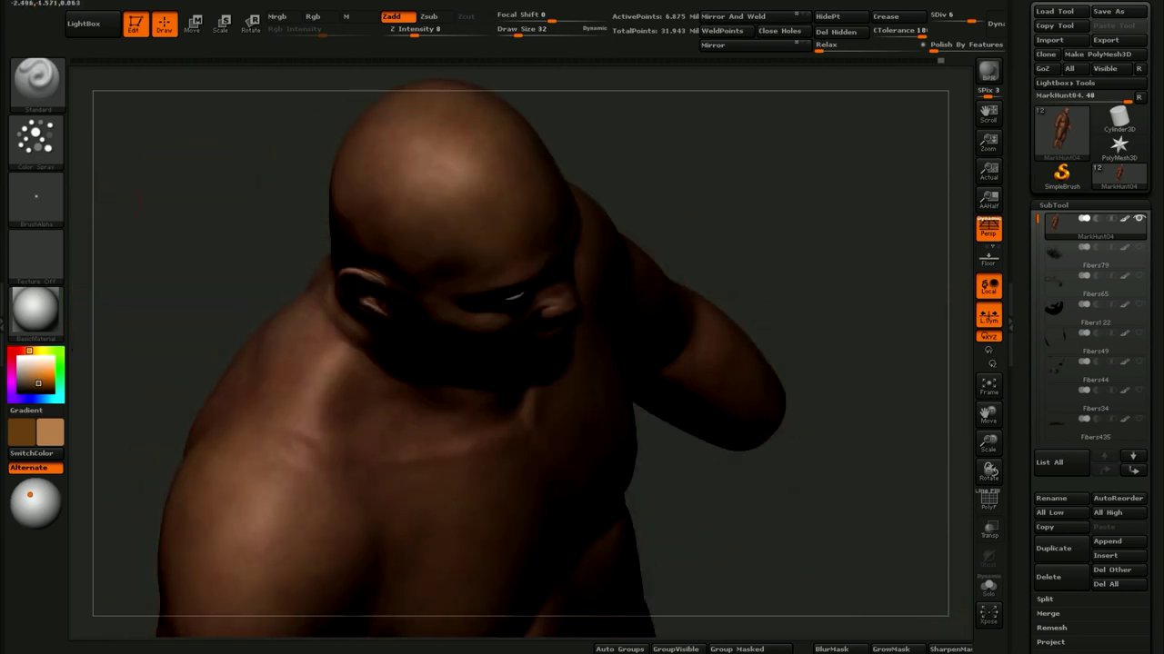
left_click(37, 138)
Set up Color Spray with a splatter alpha, the skin photo texture, Rgb 25 and Zadd off
left_click(36, 196)
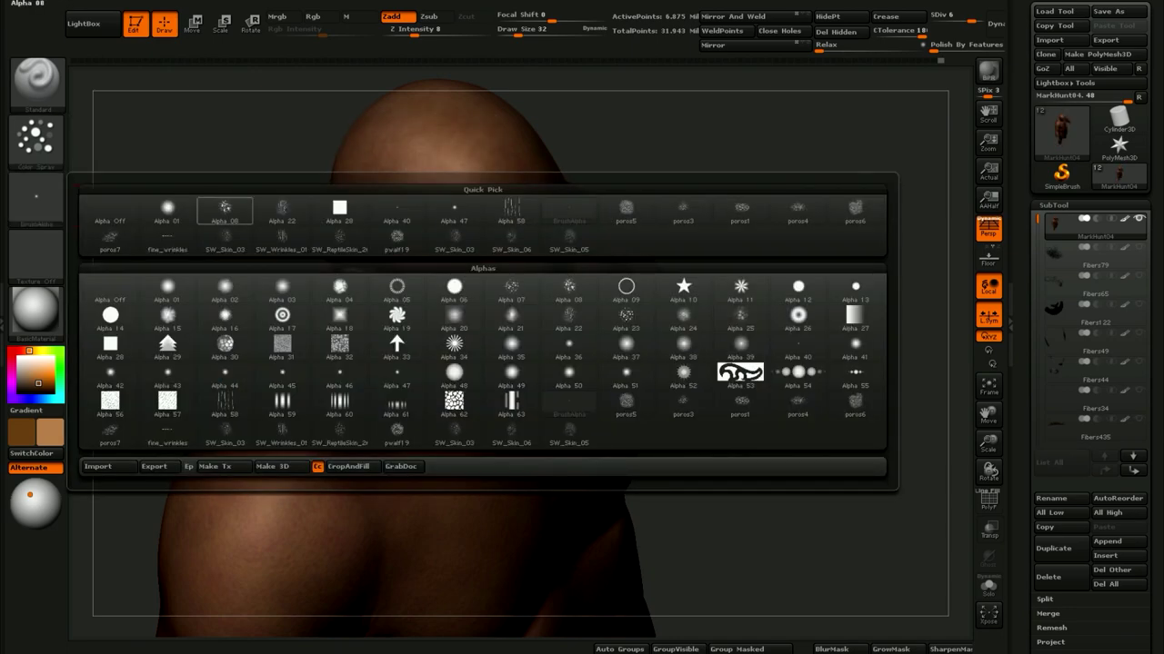
left_click(477, 209)
mouse_move(107, 202)
right_mouse_down()
mouse_move(235, 257)
mouse_move(194, 221)
mouse_move(163, 236)
right_mouse_up()
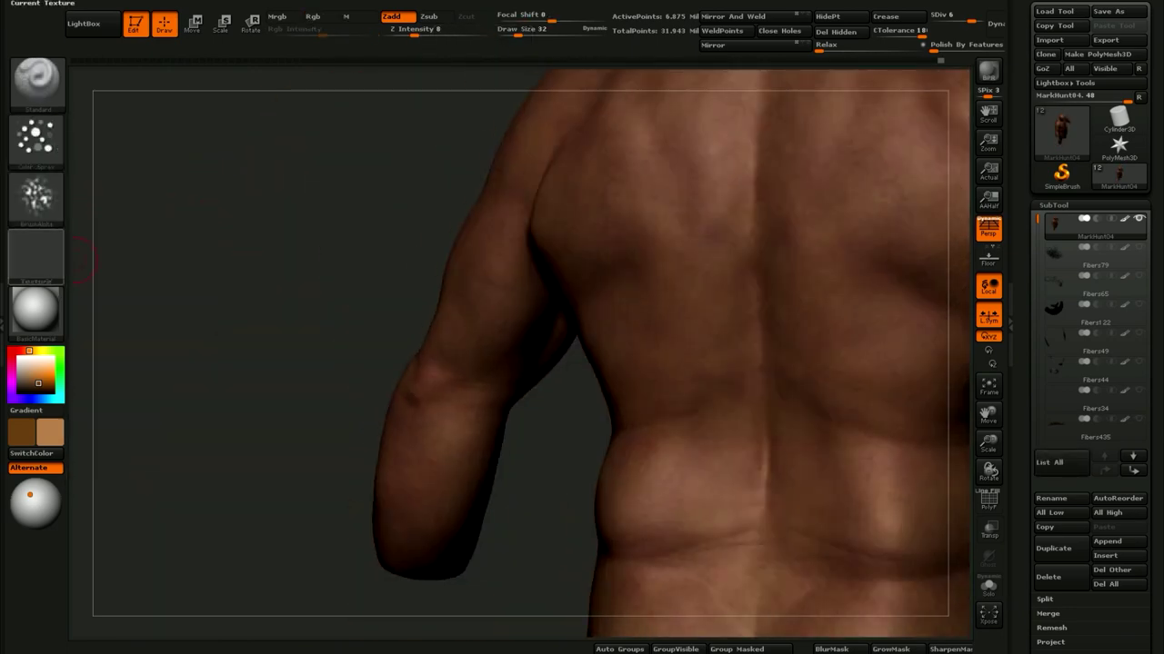
left_click(36, 254)
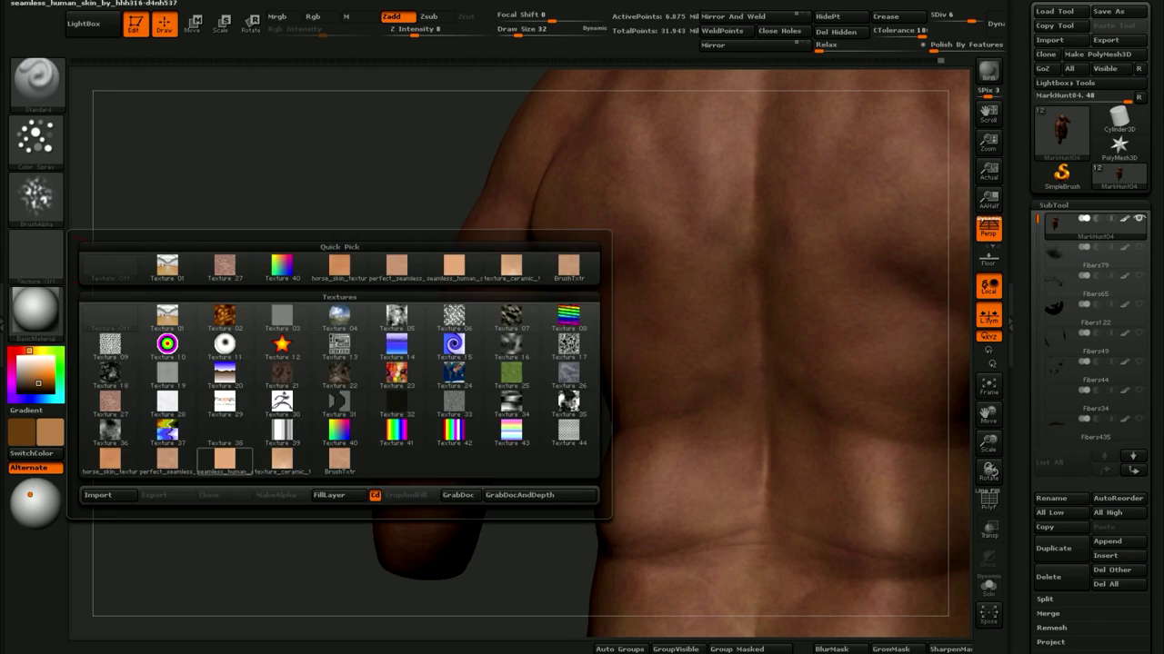
left_click(111, 460)
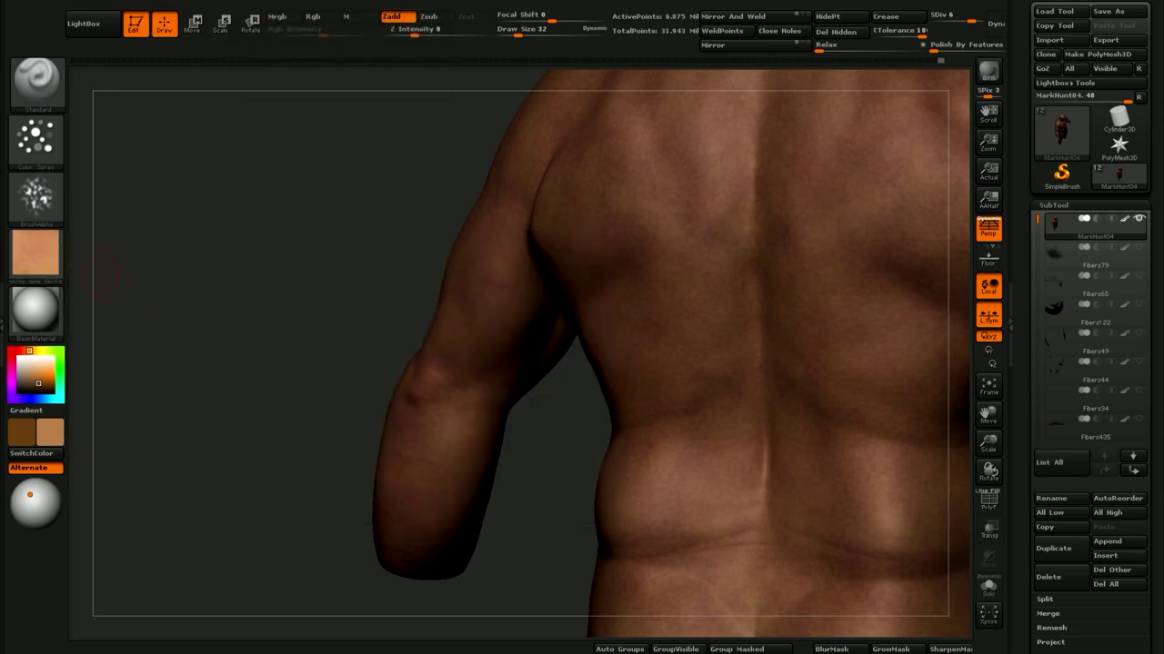
left_click(313, 16)
left_click(391, 17)
Spray the skin texture across the back, shoulders, arm and side of the ribcage
mouse_move(397, 162)
left_mouse_down()
mouse_move(494, 270)
mouse_move(589, 253)
mouse_move(637, 208)
left_mouse_up()
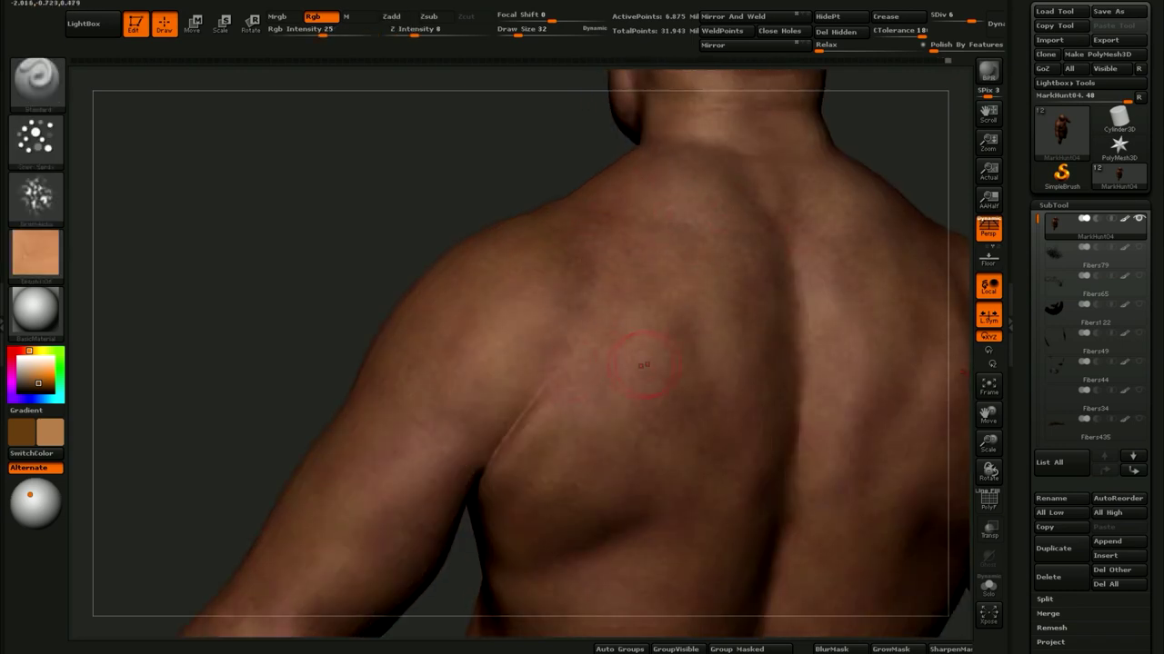
left_click_drag(476, 345, 385, 262)
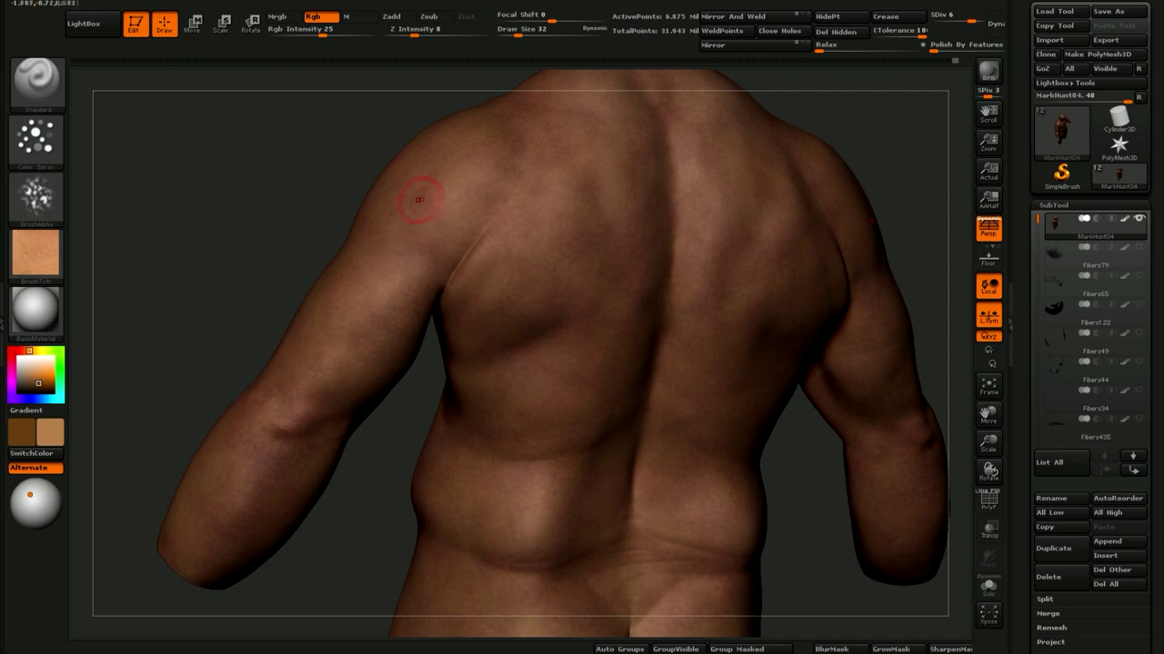
key("space")
right_click_drag(394, 263, 423, 374, "ctrl")
mouse_move(209, 291)
right_mouse_down()
mouse_move(363, 273)
mouse_move(382, 285)
right_mouse_up()
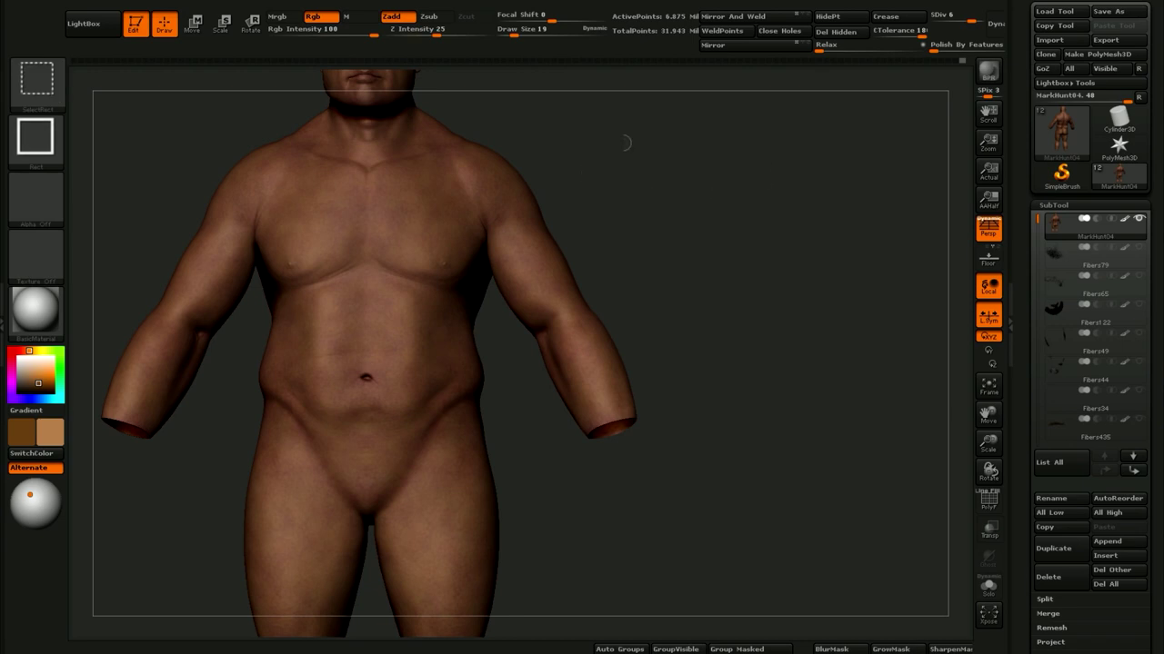
left_click(36, 80)
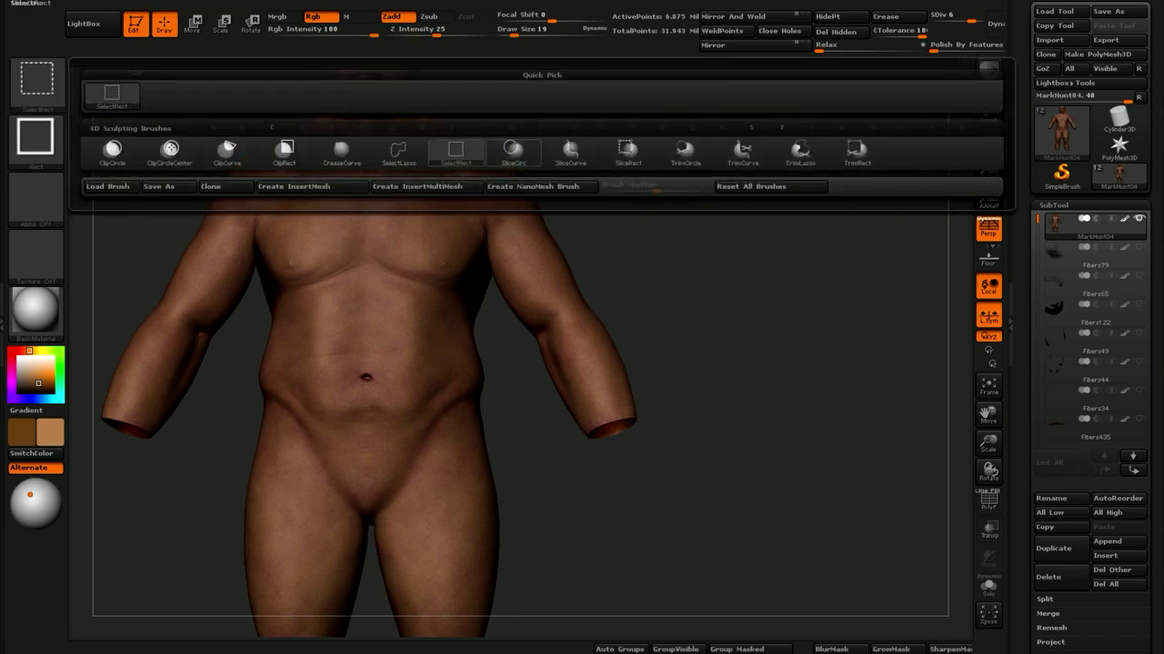
left_click(398, 153)
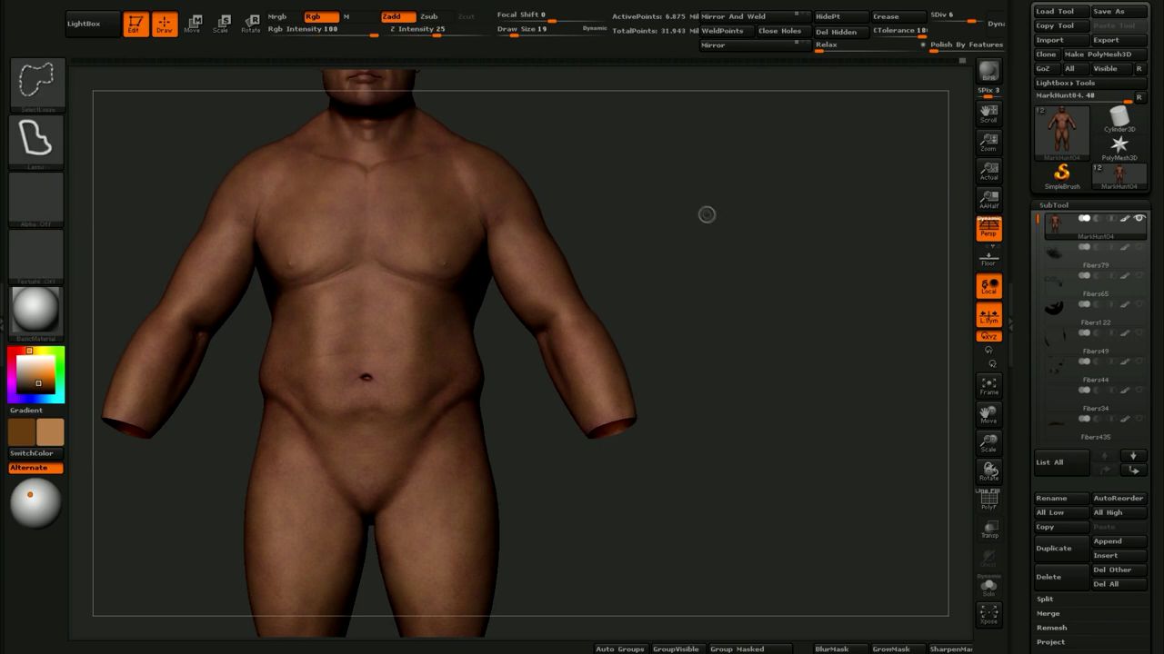
left_click_drag(464, 135, 459, 132, "ctrl+shift")
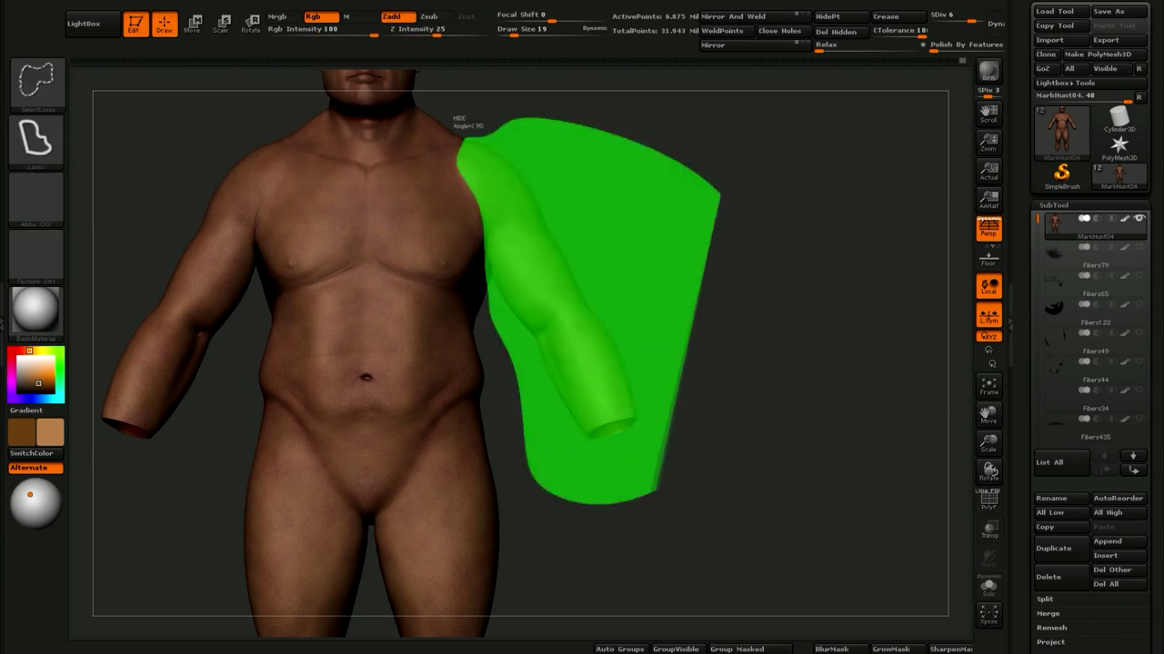
left_click_drag(459, 131, 459, 132, "ctrl+shift")
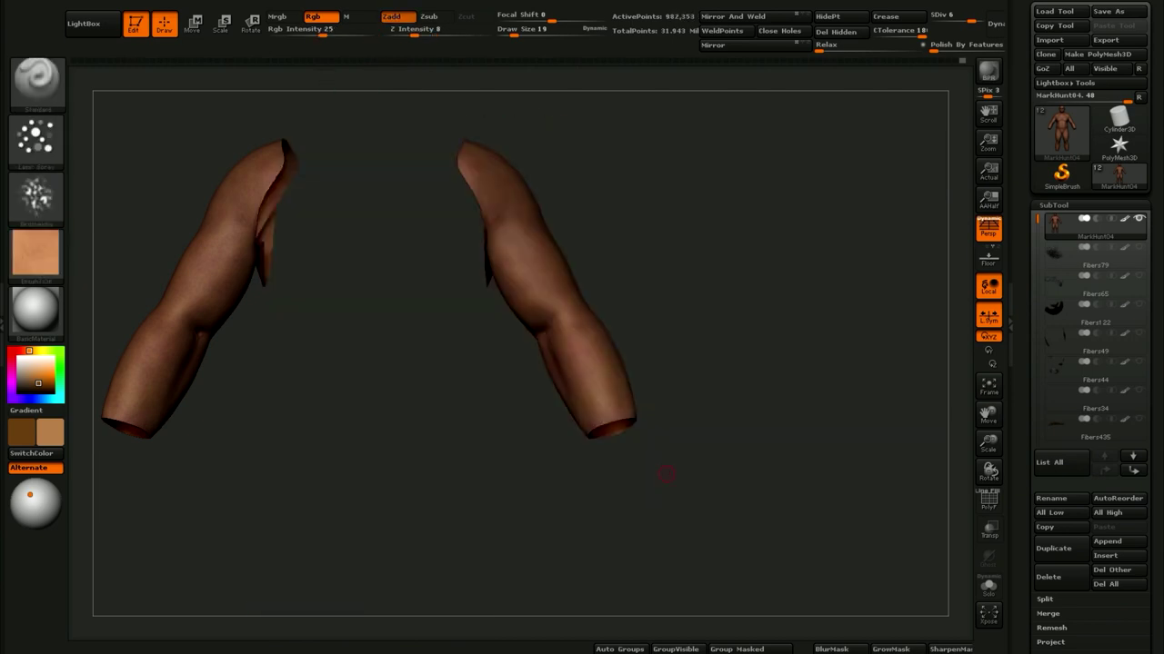
left_click_drag(413, 293, 394, 75)
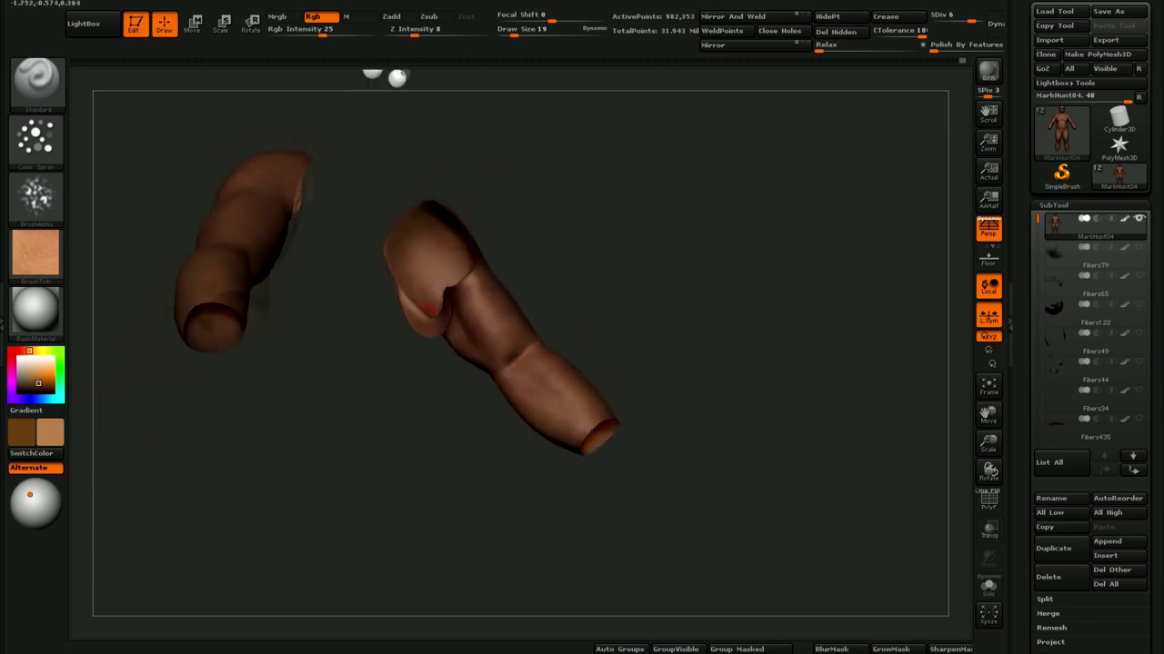
mouse_move(394, 75)
left_mouse_down("alt")
mouse_move(603, 223)
mouse_move(576, 202)
left_mouse_up("alt")
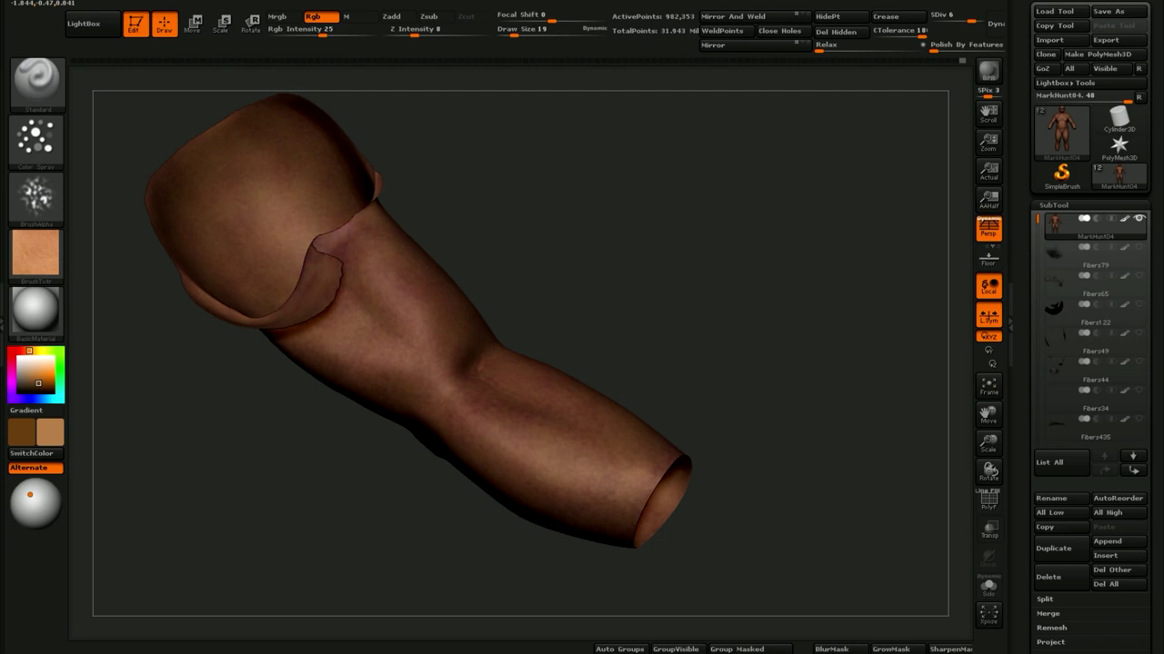
left_click_drag(365, 263, 414, 317)
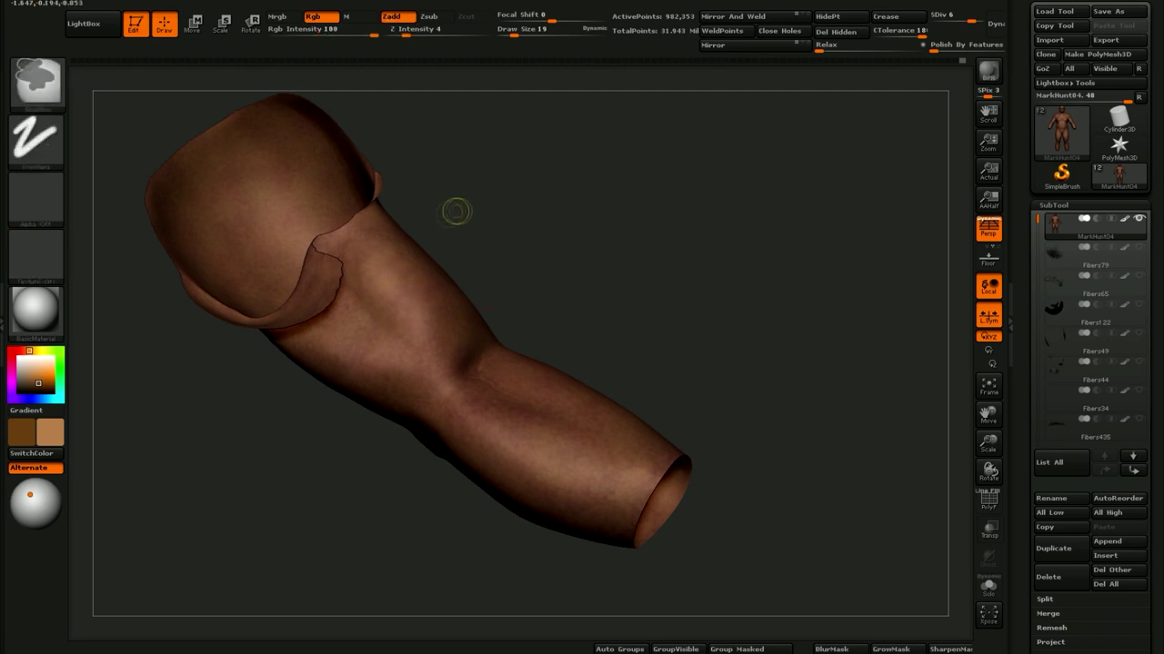
left_click_drag(454, 208, 455, 164, "alt")
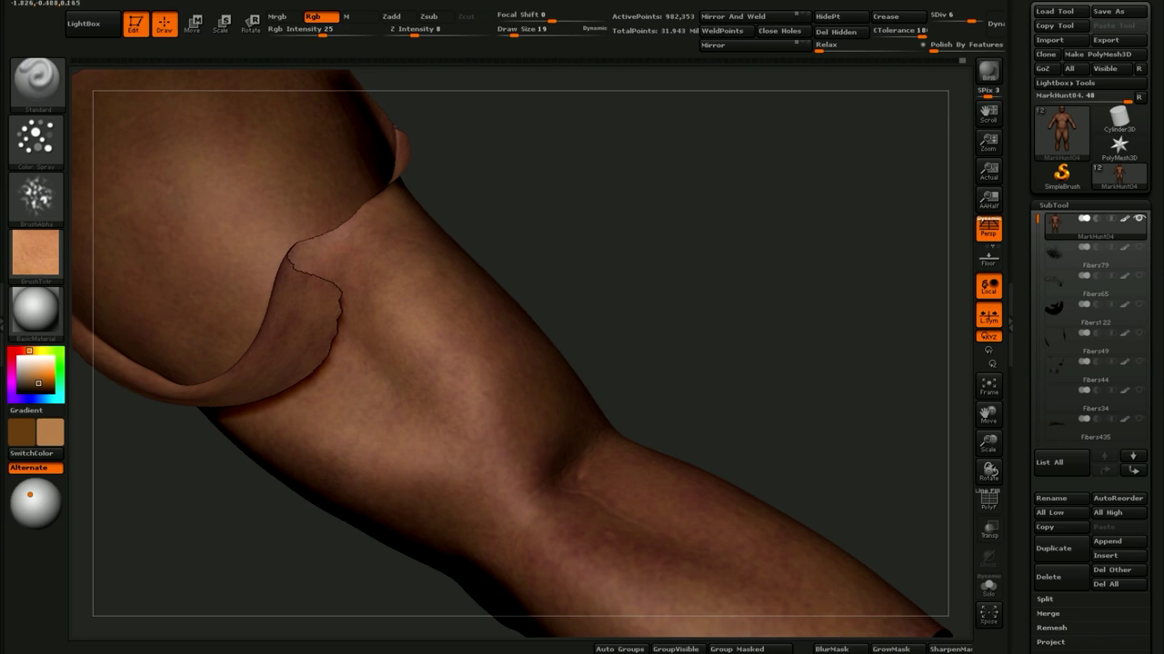
left_click_drag(636, 227, 342, 211)
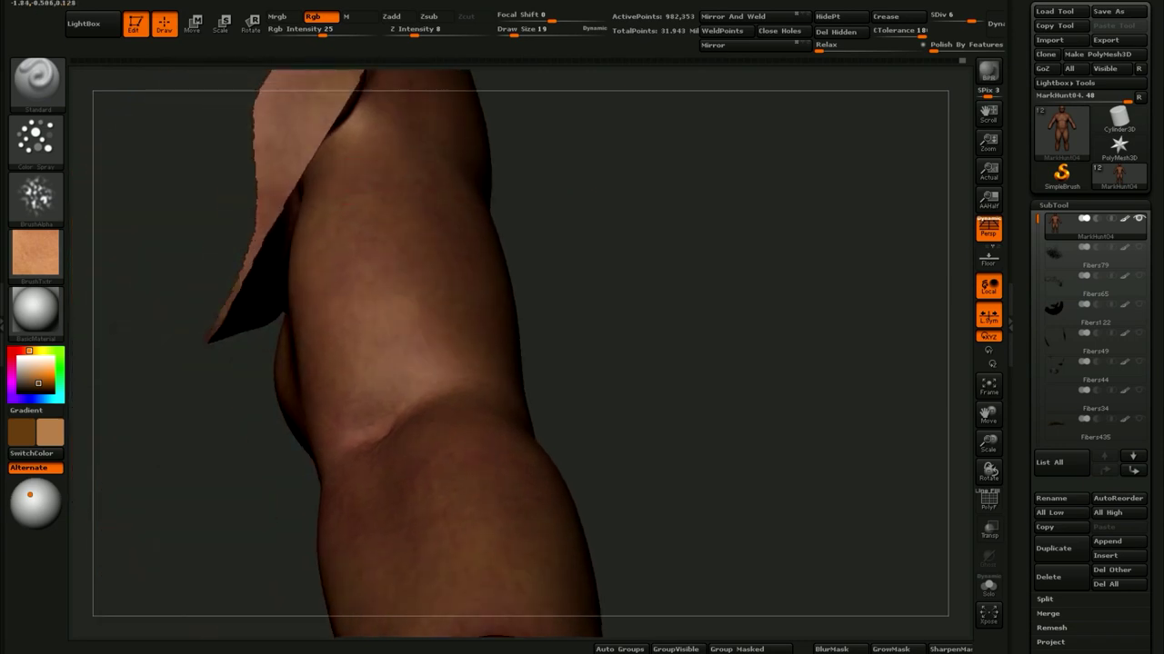
mouse_move(411, 234)
left_mouse_down()
mouse_move(454, 194)
mouse_move(403, 191)
left_mouse_up()
left_click_drag(624, 142, 573, 146)
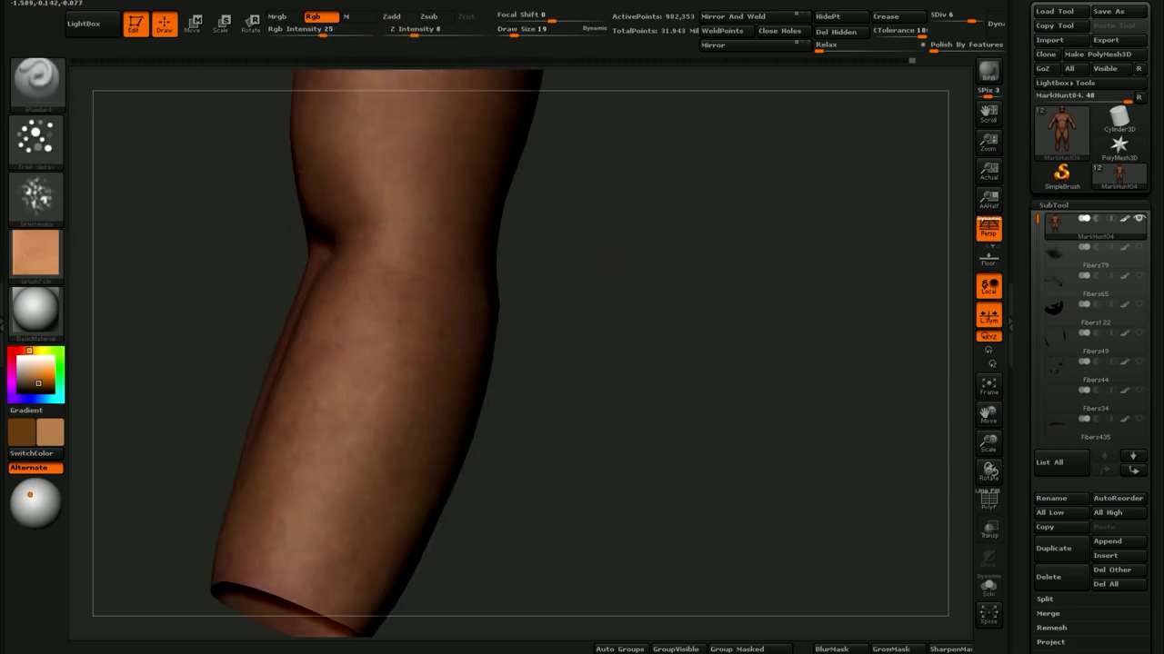
left_click_drag(590, 273, 387, 223)
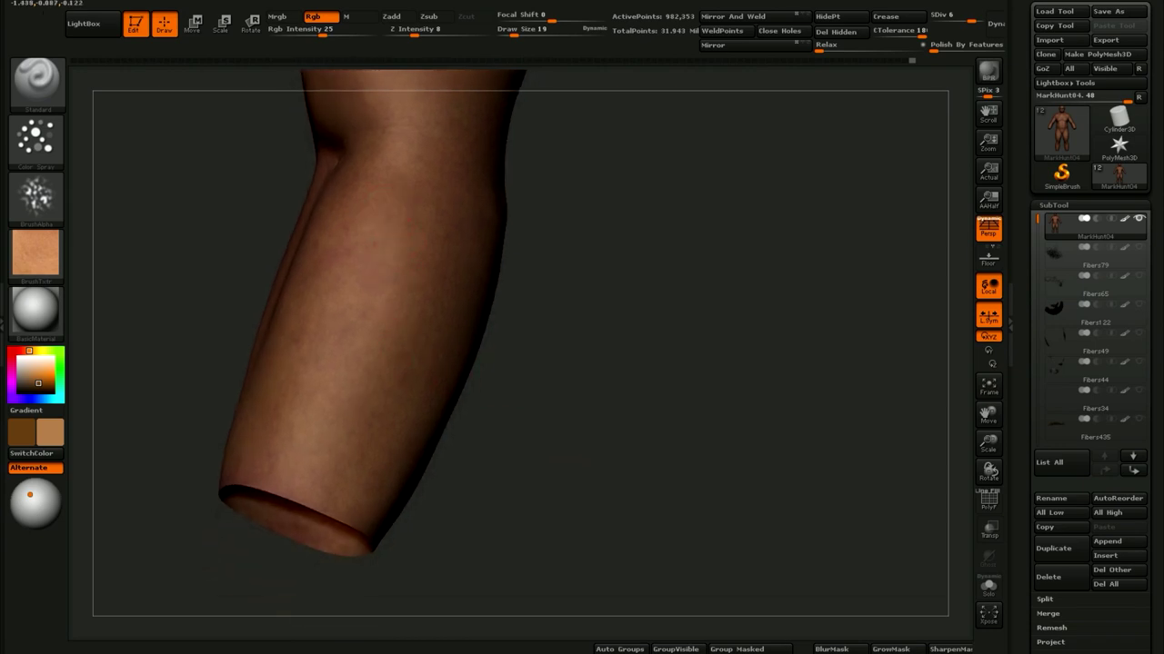
left_click_drag(462, 502, 413, 206)
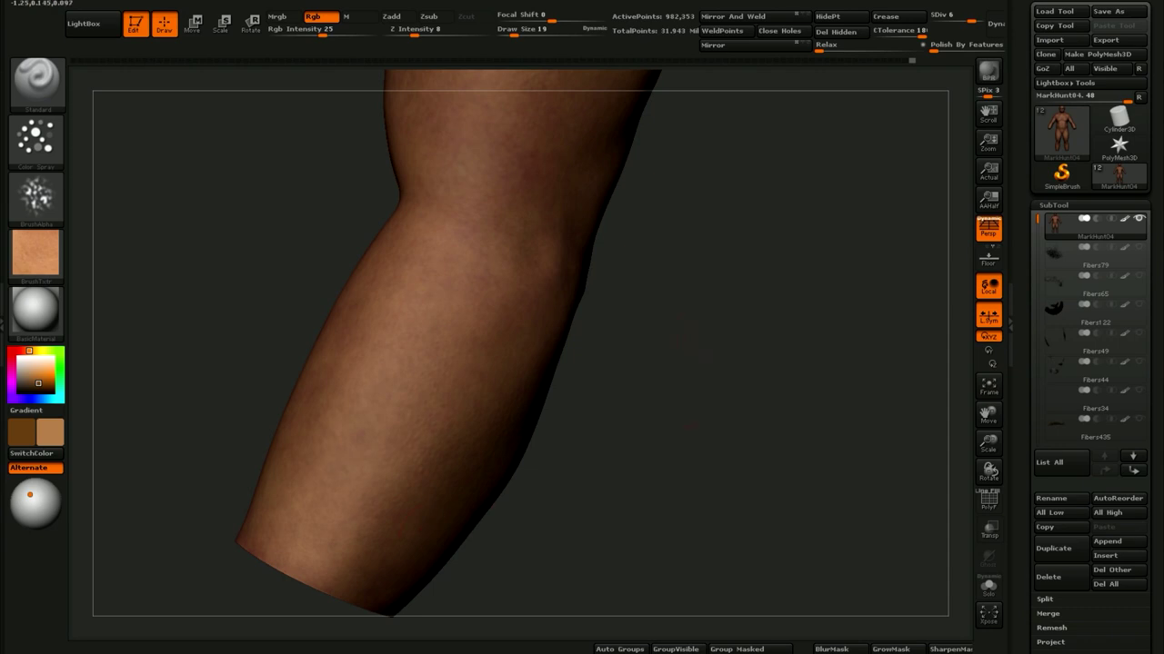
left_click_drag(745, 273, 550, 185)
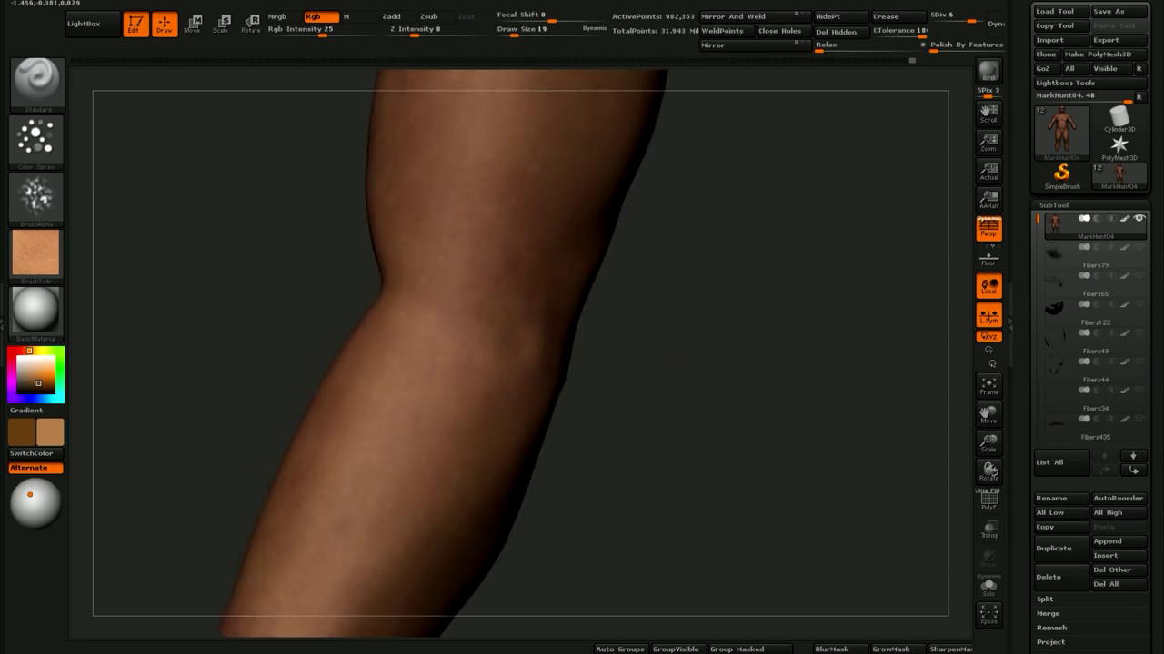
left_click_drag(781, 273, 493, 191)
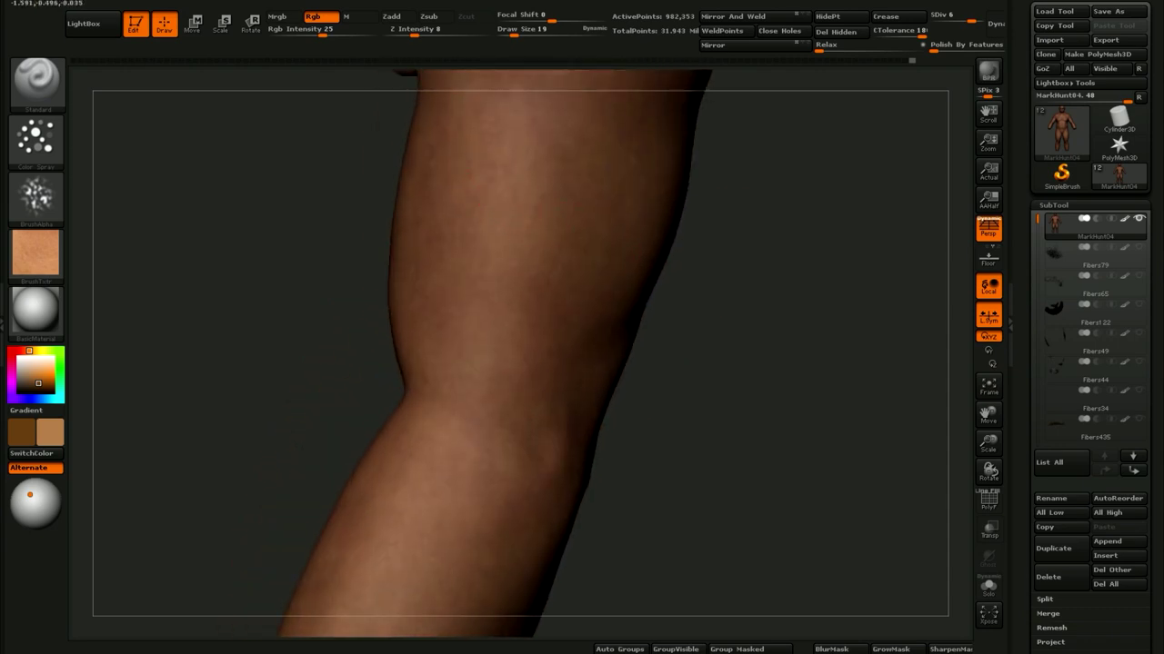
mouse_move(782, 273)
left_mouse_down()
mouse_move(709, 272)
mouse_move(576, 156)
left_mouse_up()
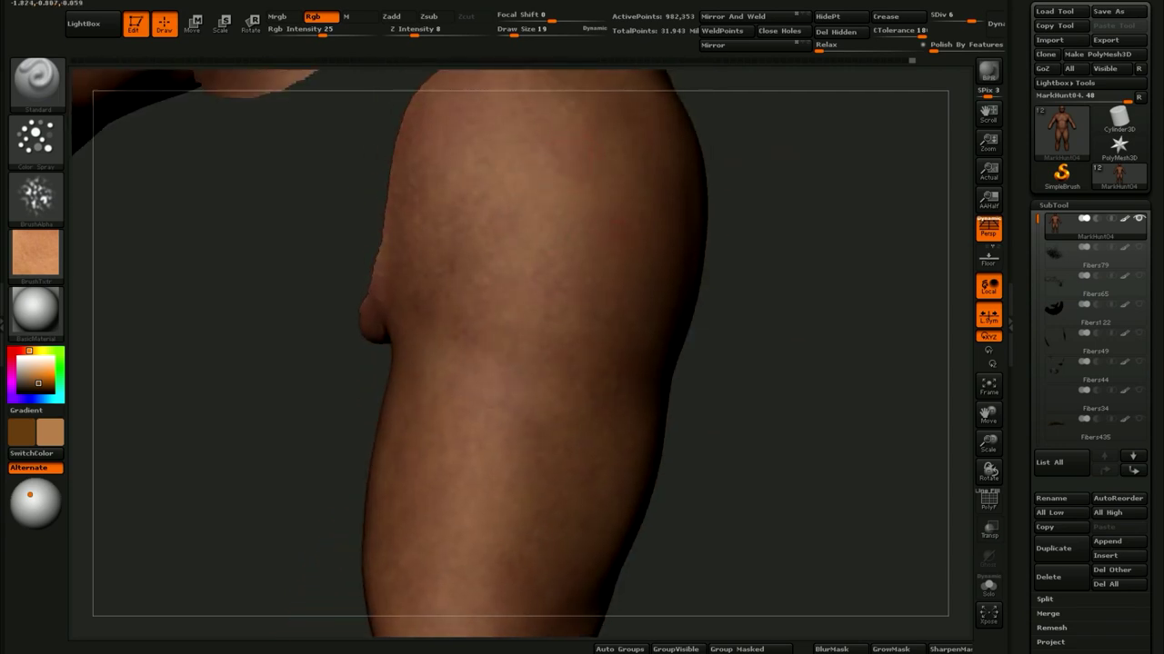
left_click_drag(781, 273, 594, 204)
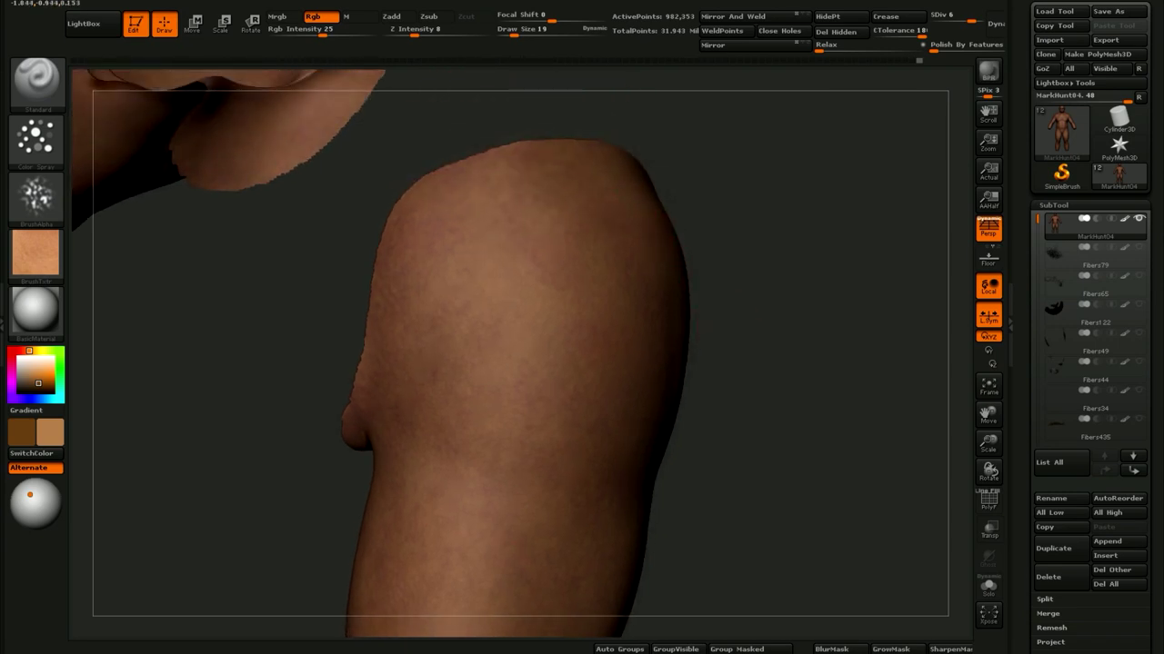
key("ctrl+shift")
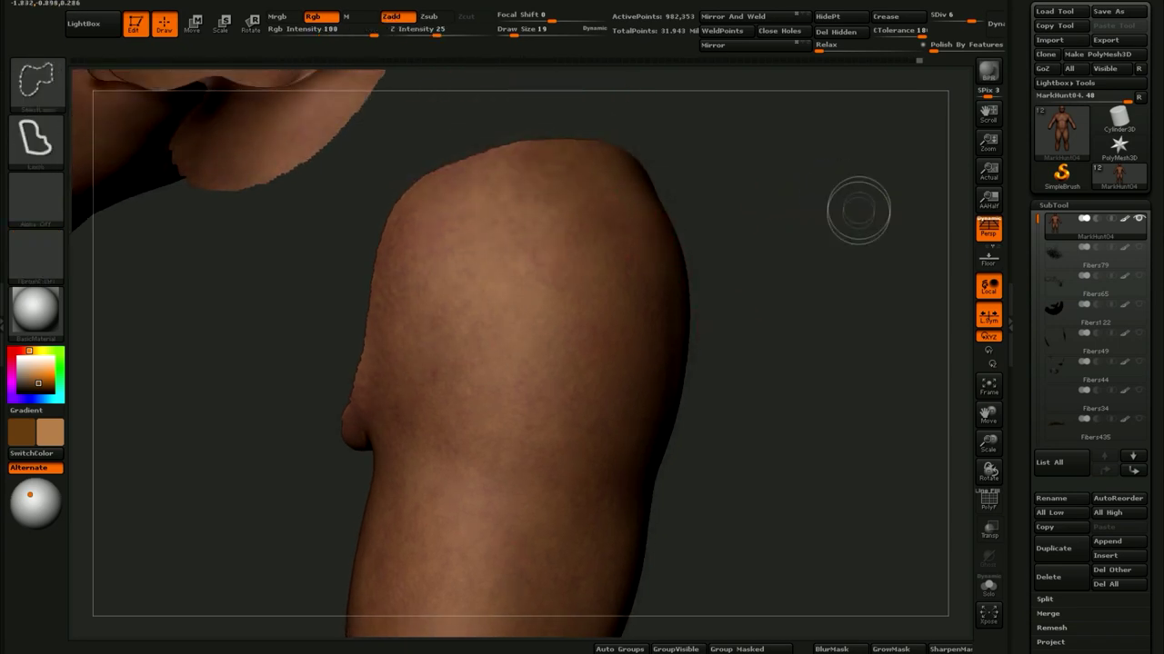
Unhide the full figure and inspect the chest, collarbone, navel and armpit
left_click(227, 319, "ctrl+shift")
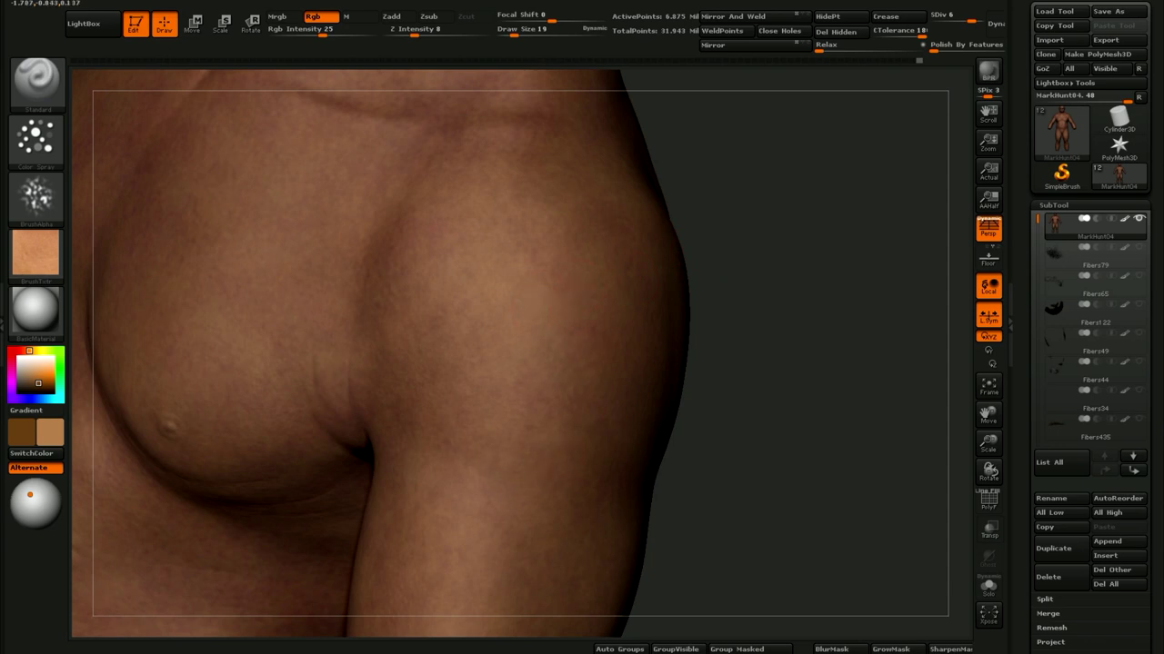
left_click_drag(786, 216, 727, 325, "alt")
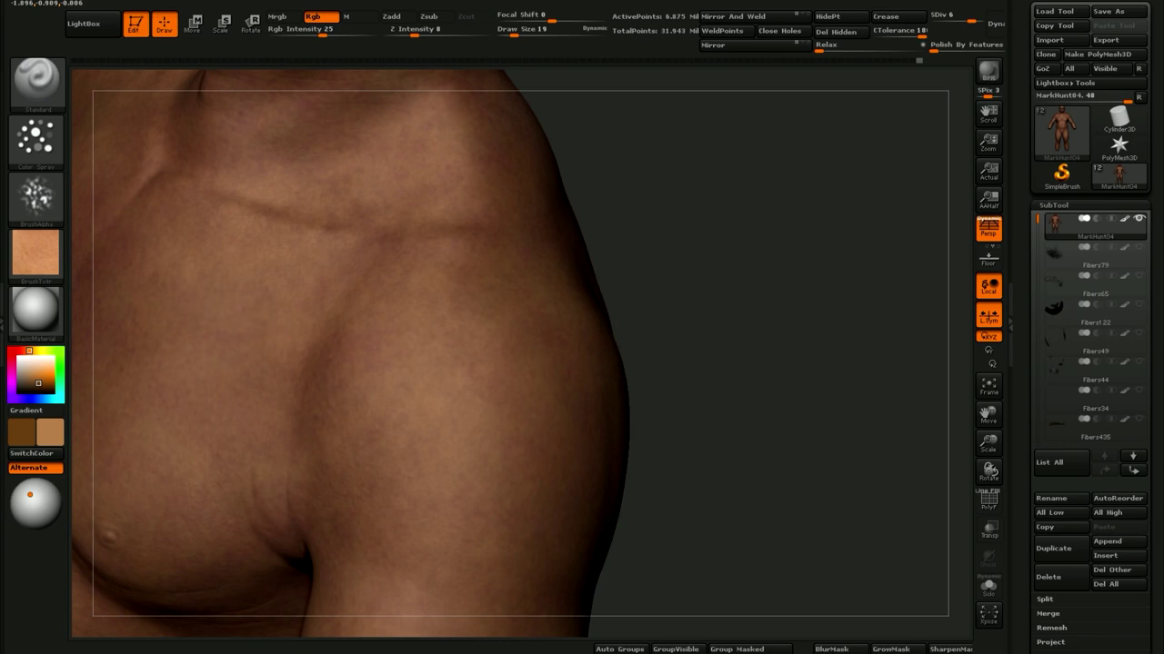
left_click_drag(312, 291, 312, 200, "alt")
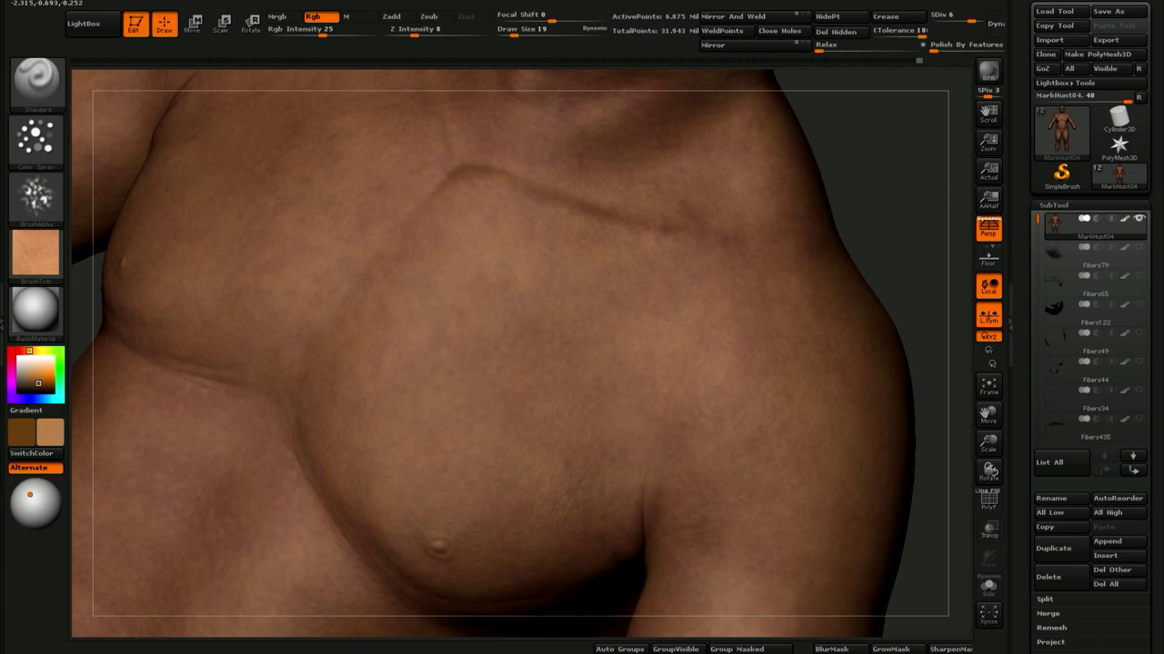
left_click_drag(175, 376, 409, 312)
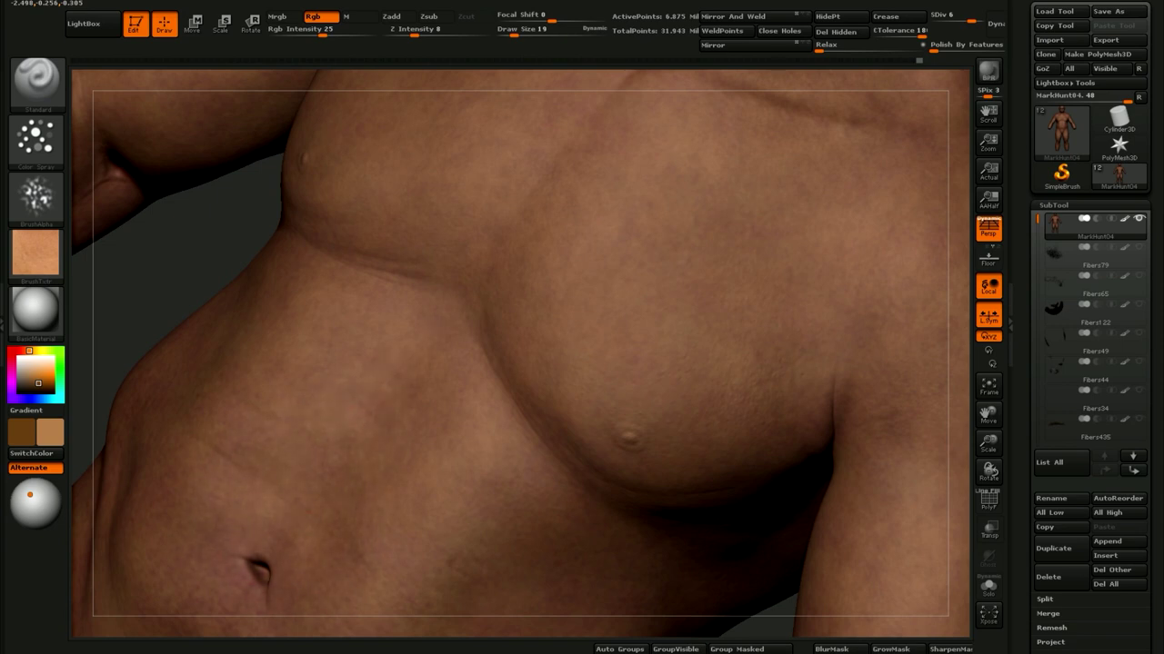
left_click_drag(509, 355, 649, 345)
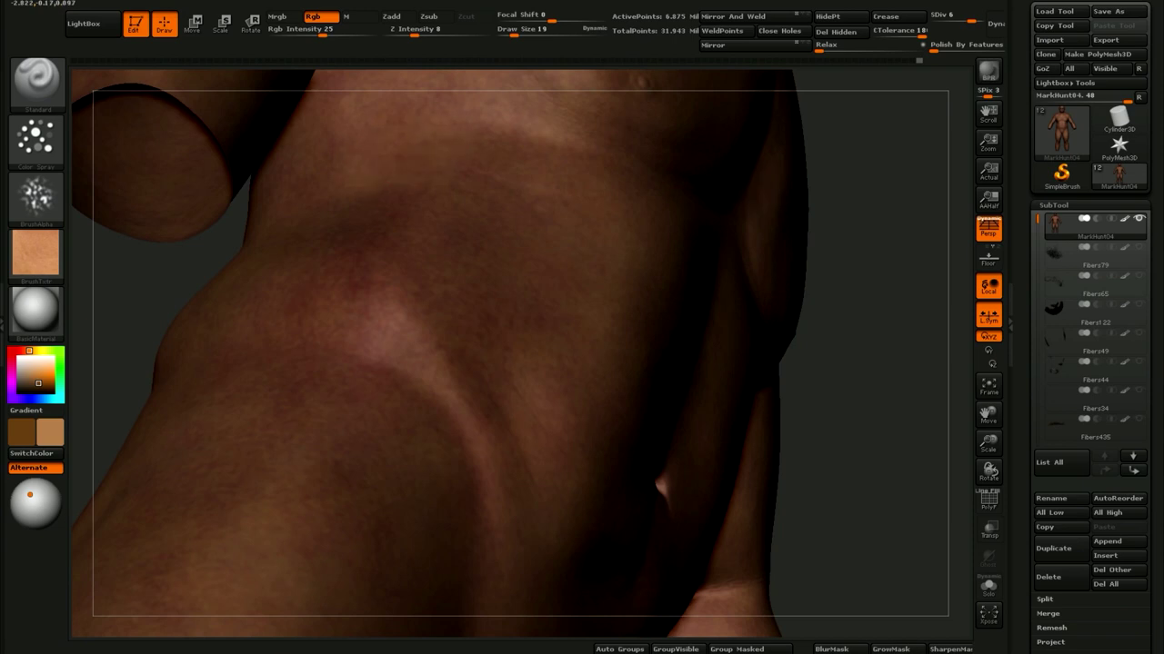
Switch to the perfect_seamless skin texture and spray lighter tone on the torso side
left_click(36, 252)
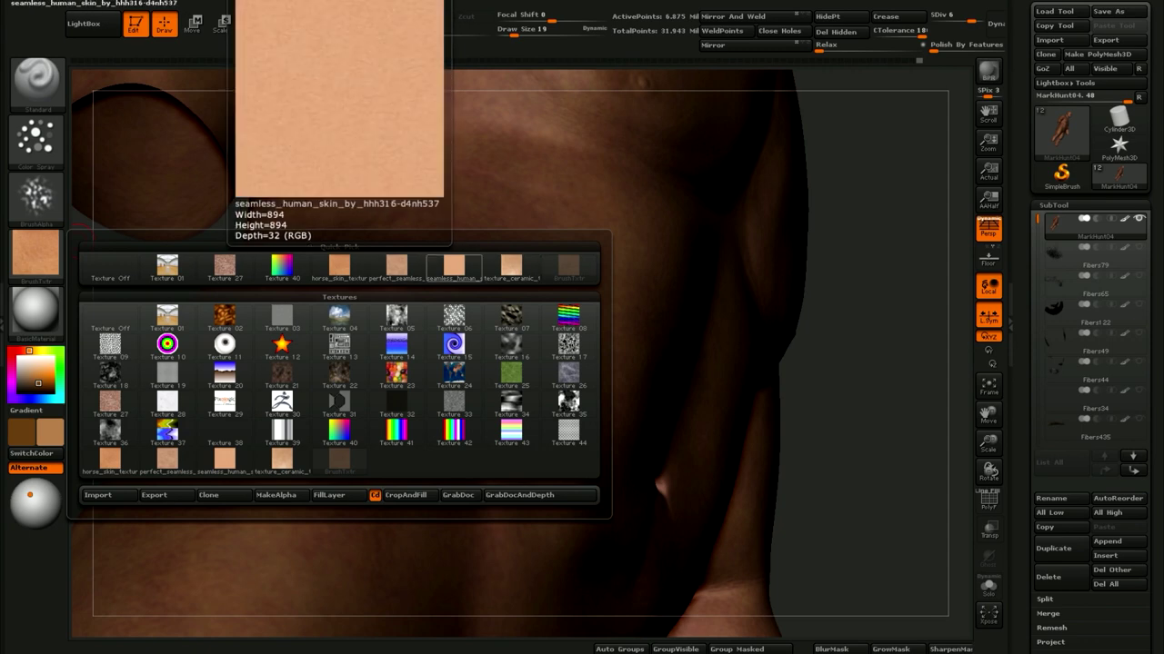
left_click(397, 265)
mouse_move(366, 262)
left_mouse_down()
mouse_move(350, 327)
mouse_move(404, 345)
left_mouse_up()
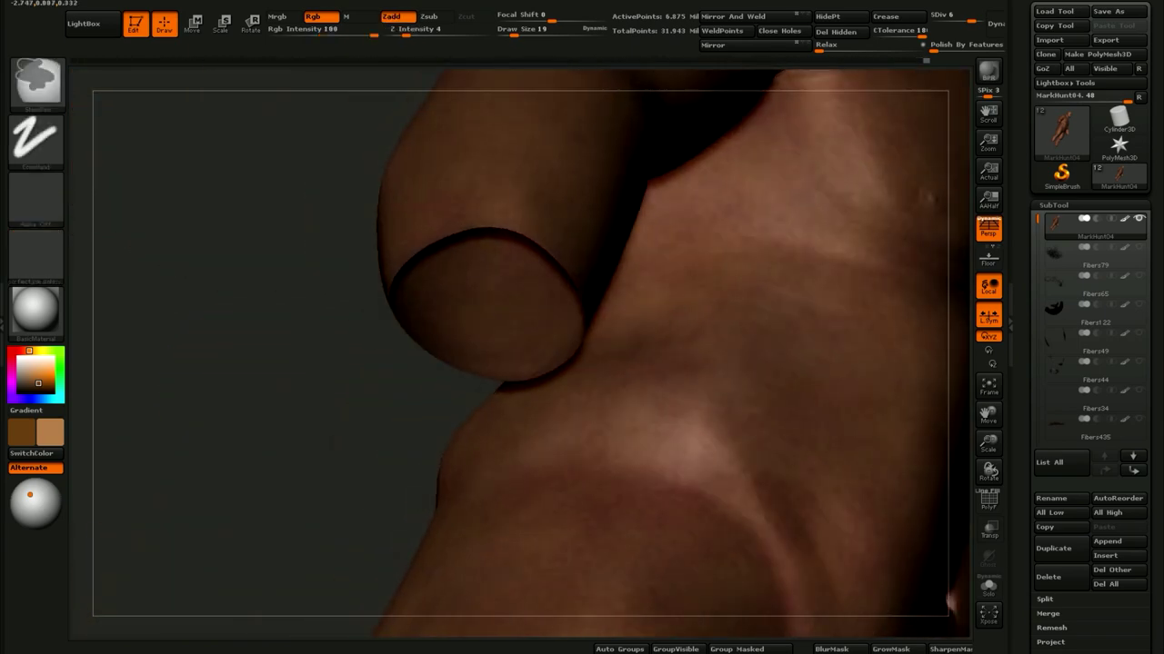
Review the painted torso from front and three-quarter views, then set Draw Size to 42
mouse_move(300, 227)
left_mouse_down()
mouse_move(330, 252)
mouse_move(187, 298)
left_mouse_up()
left_click_drag(393, 364, 372, 222)
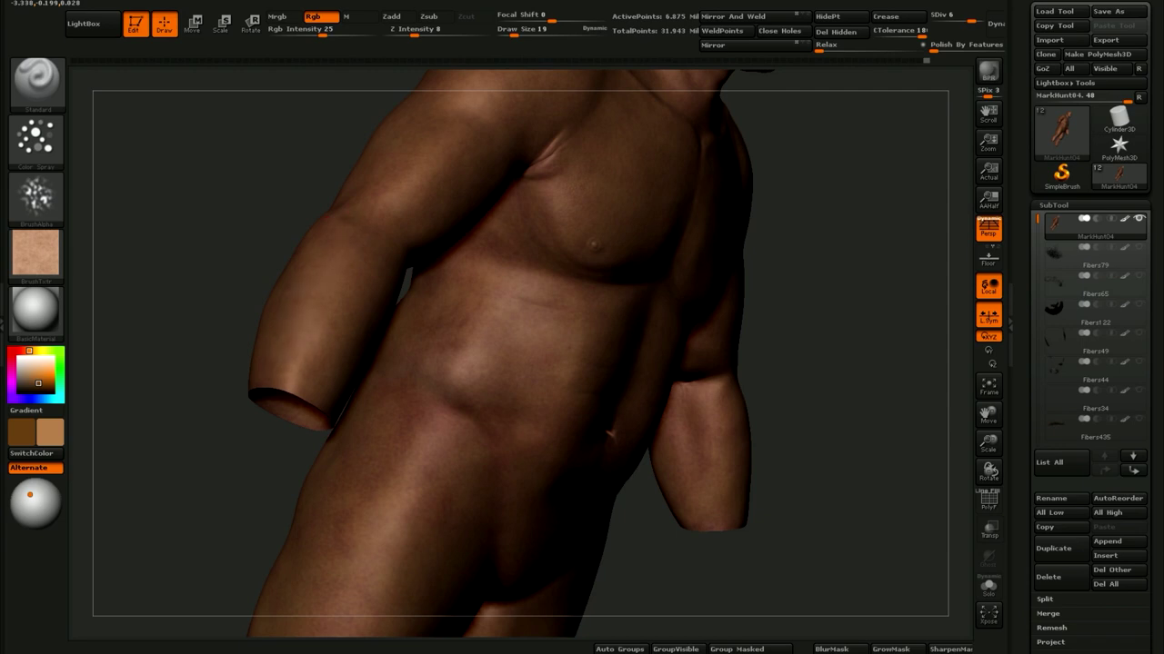
left_click_drag(202, 312, 372, 257)
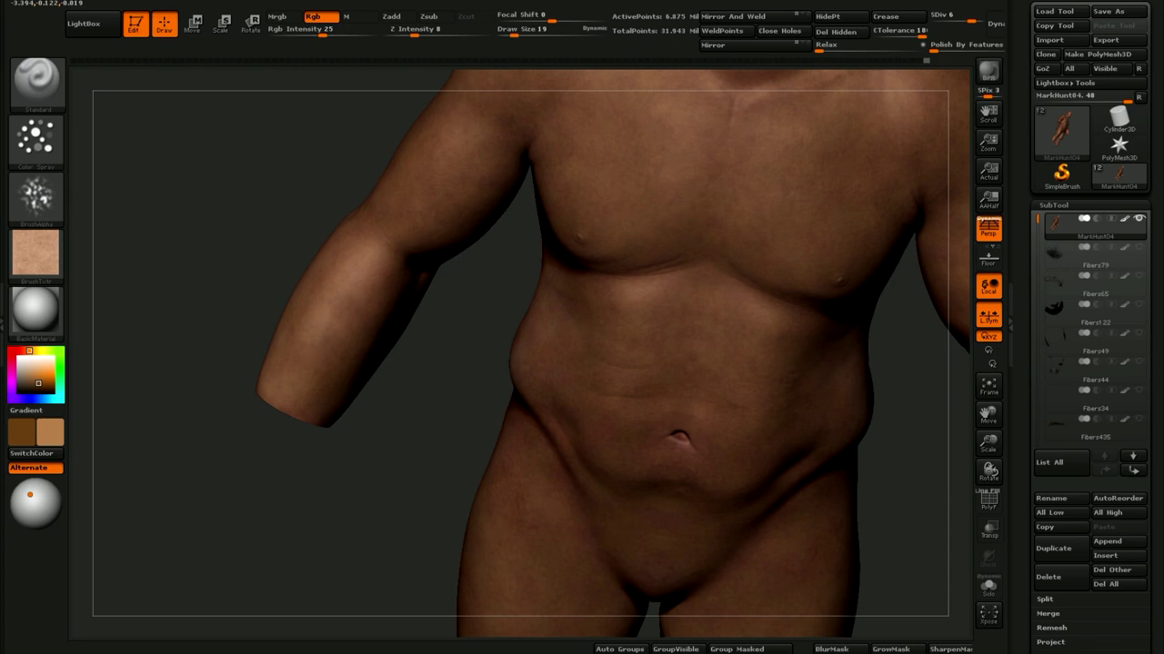
mouse_move(291, 163)
left_mouse_down("alt")
mouse_move(299, 254)
mouse_move(574, 265)
left_mouse_up("alt")
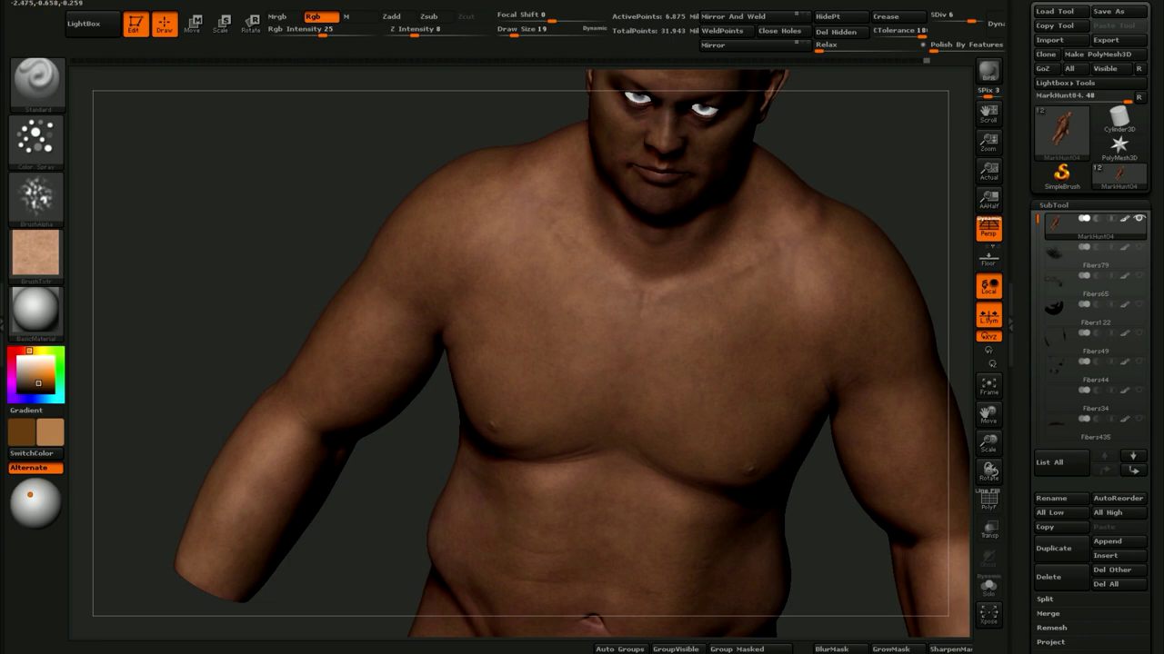
left_click_drag(363, 146, 477, 191)
key("space")
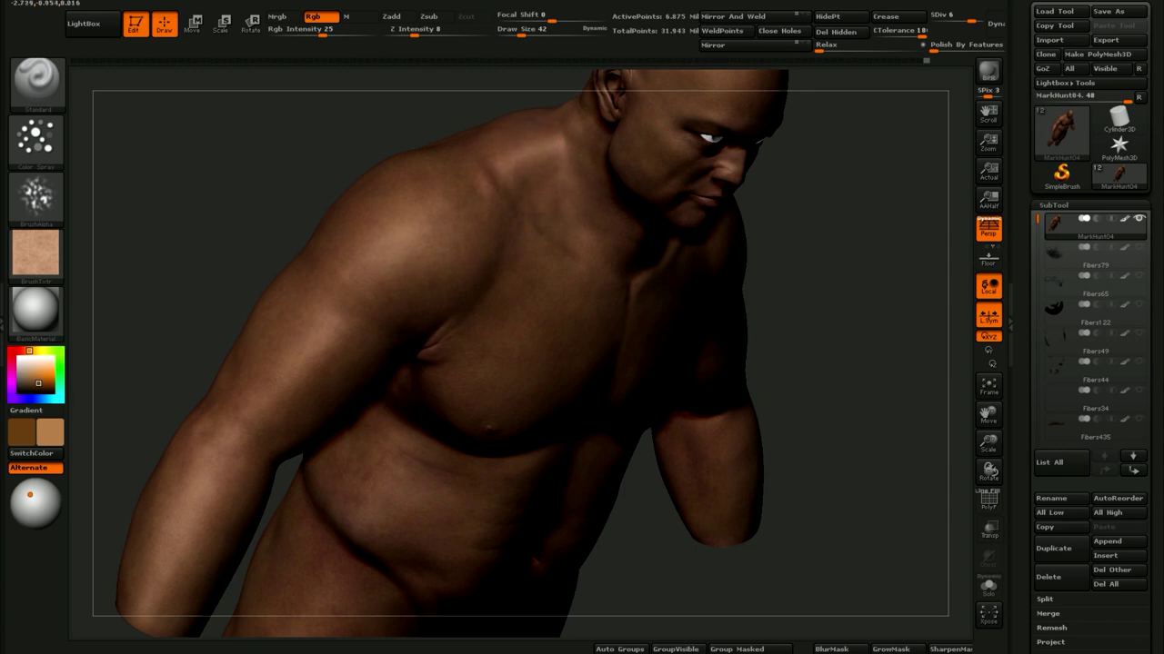
left_click_drag(261, 198, 286, 252)
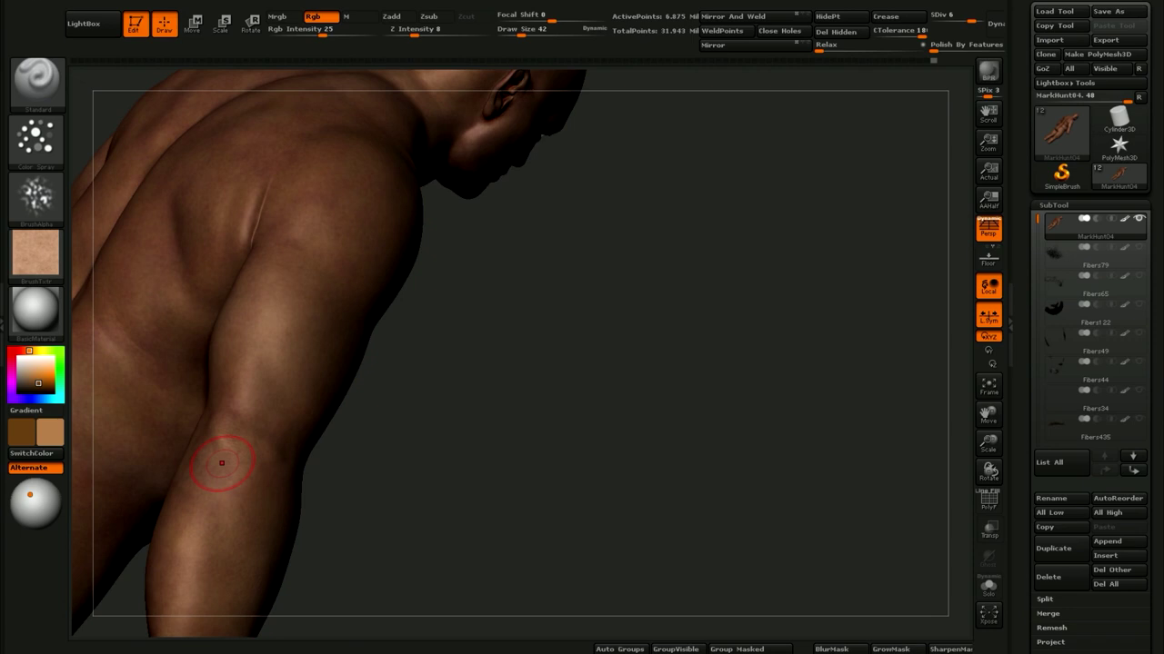
left_click_drag(475, 260, 362, 198)
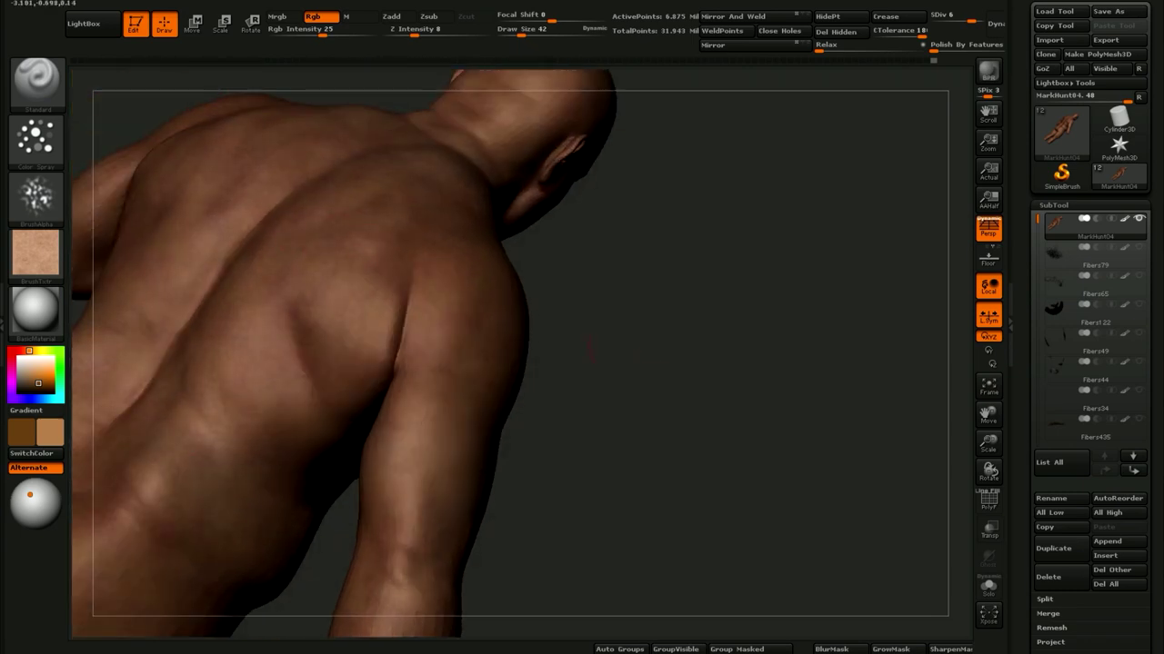
left_click_drag(512, 377, 527, 273)
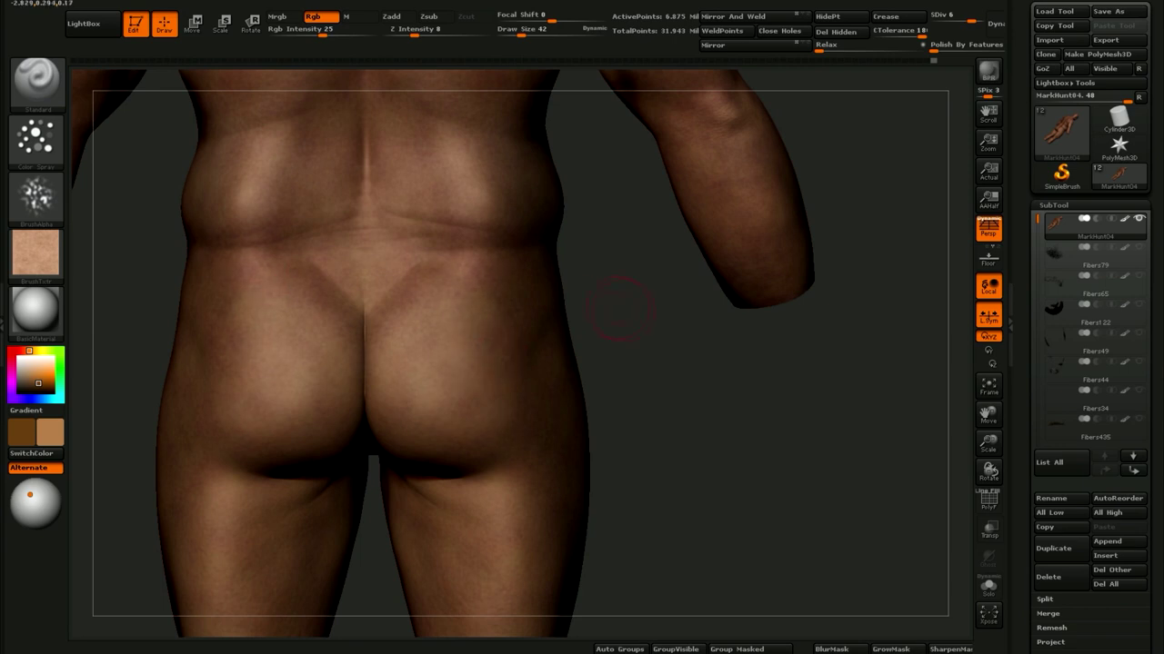
left_click_drag(610, 299, 659, 211)
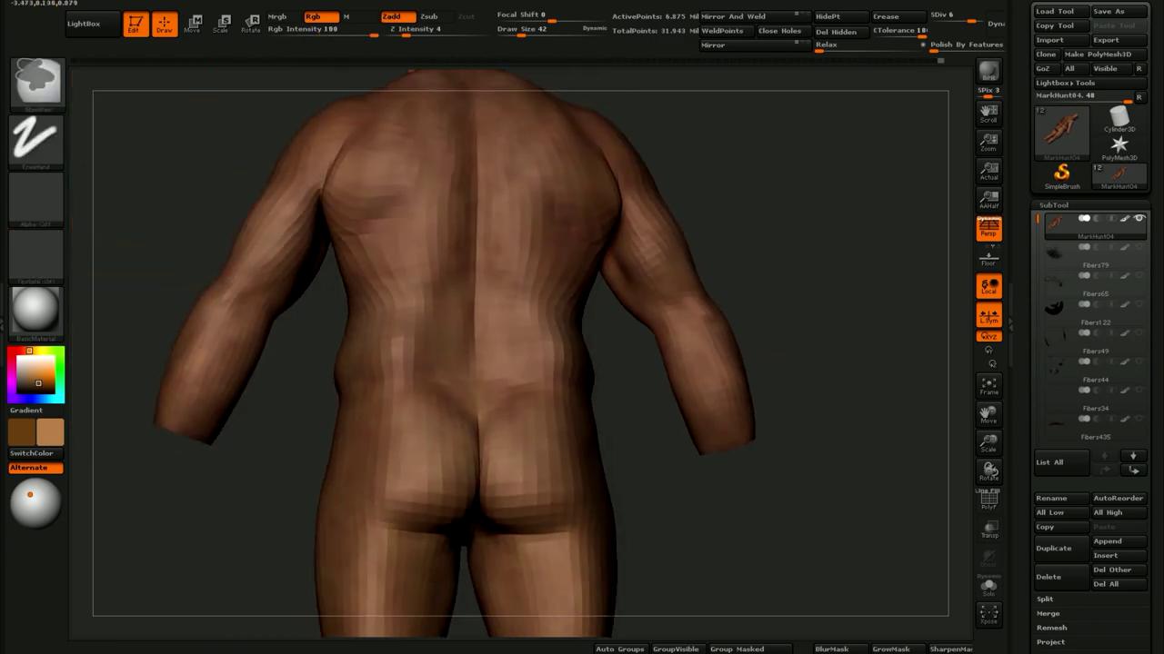
left_click_drag(818, 182, 800, 436, "alt")
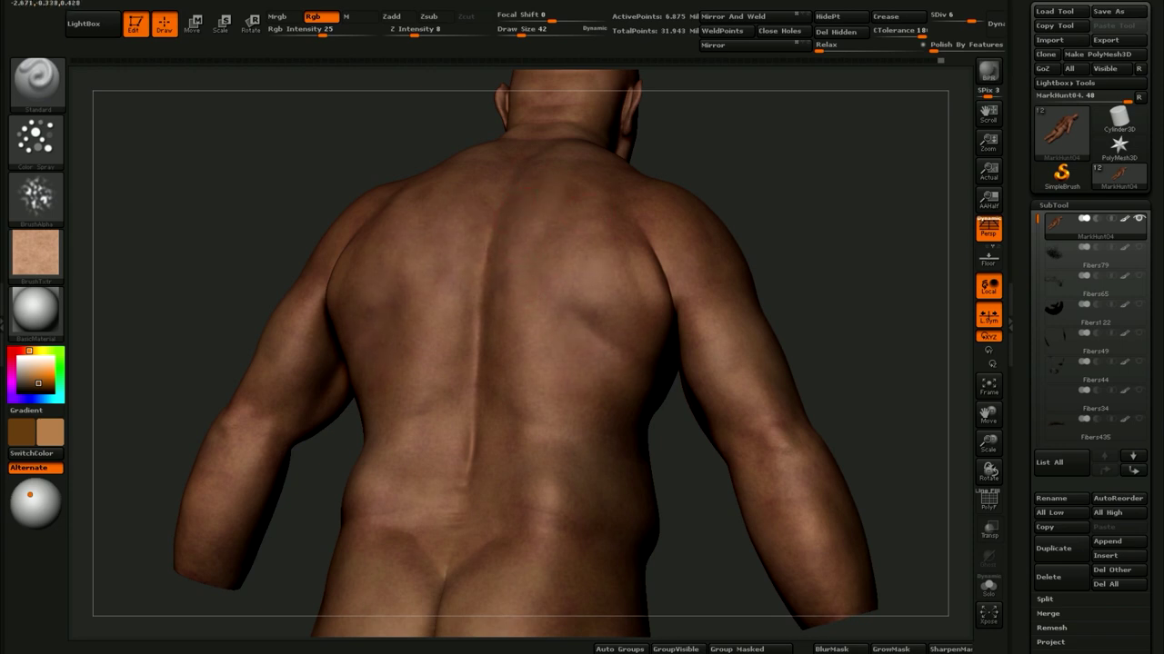
left_click_drag(900, 364, 846, 373)
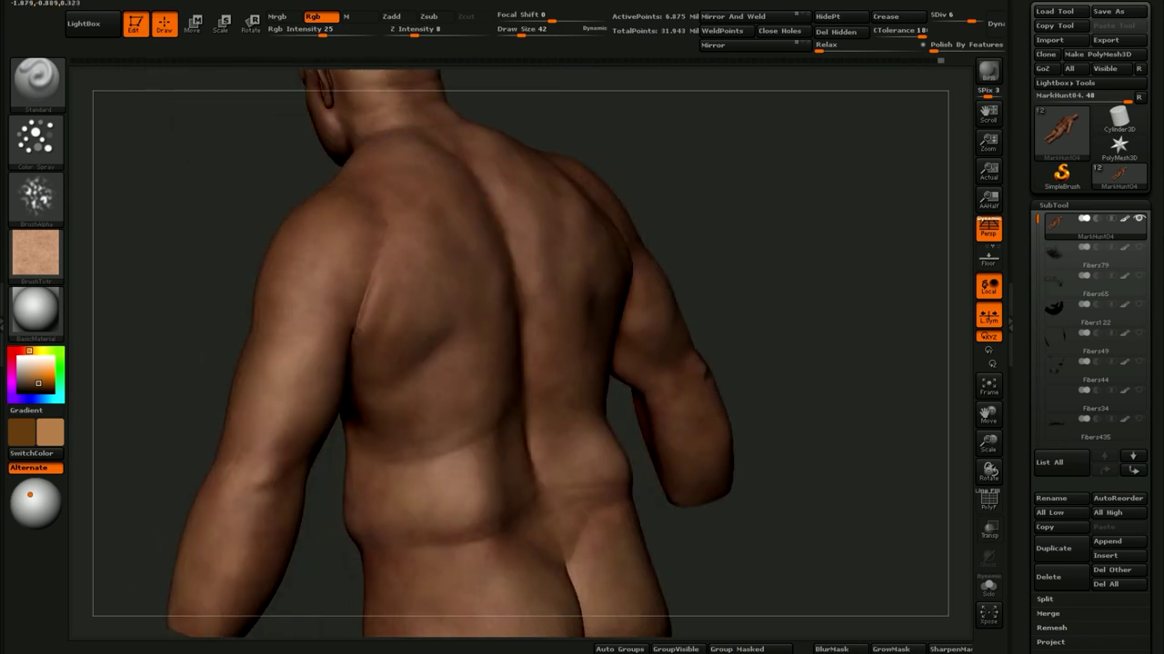
left_click_drag(846, 372, 837, 319)
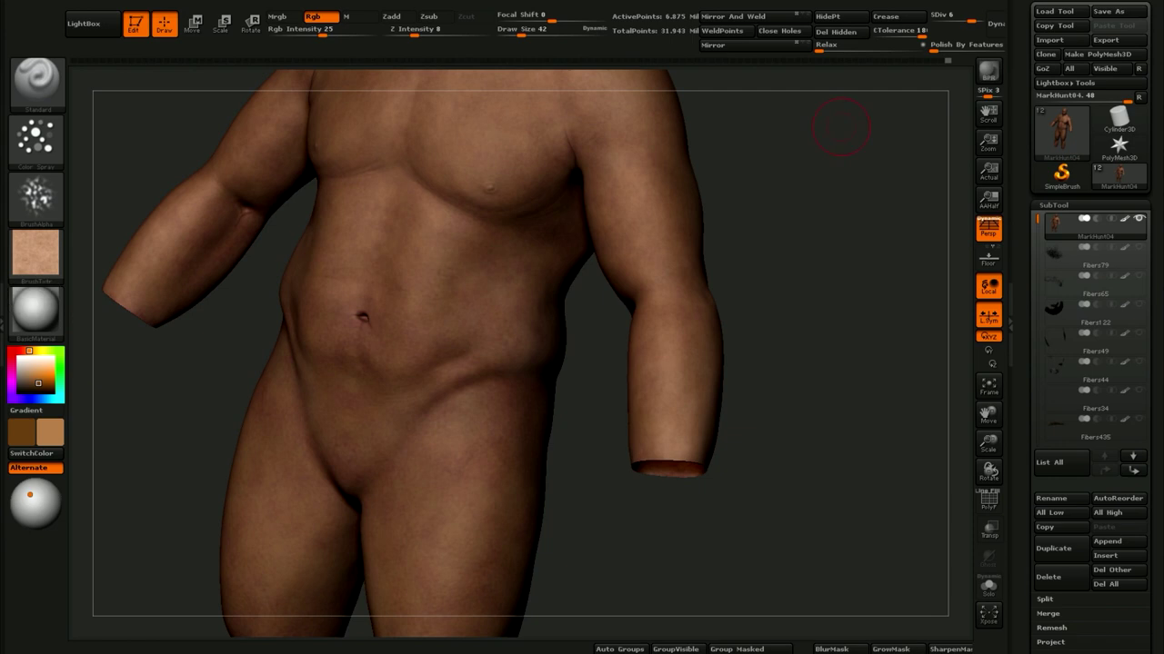
Spray mottled skin texture over the torso and shoulders while orbiting to a straight back view
left_click_drag(841, 127, 338, 284)
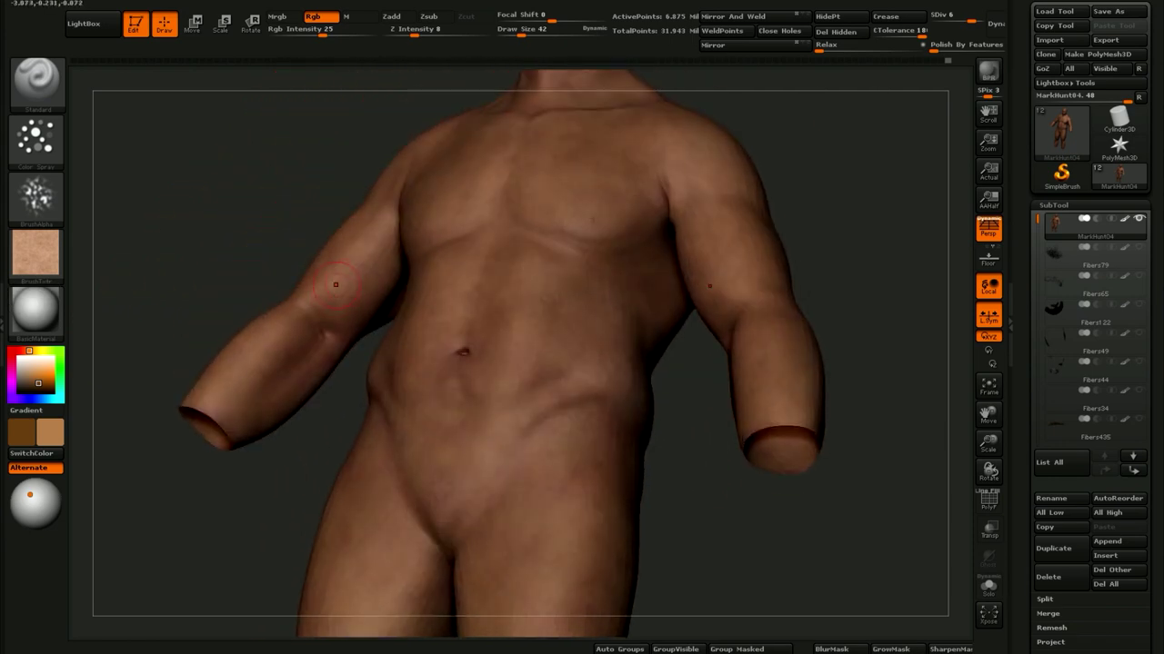
mouse_move(228, 246)
left_mouse_down()
mouse_move(281, 255)
mouse_move(364, 351)
left_mouse_up()
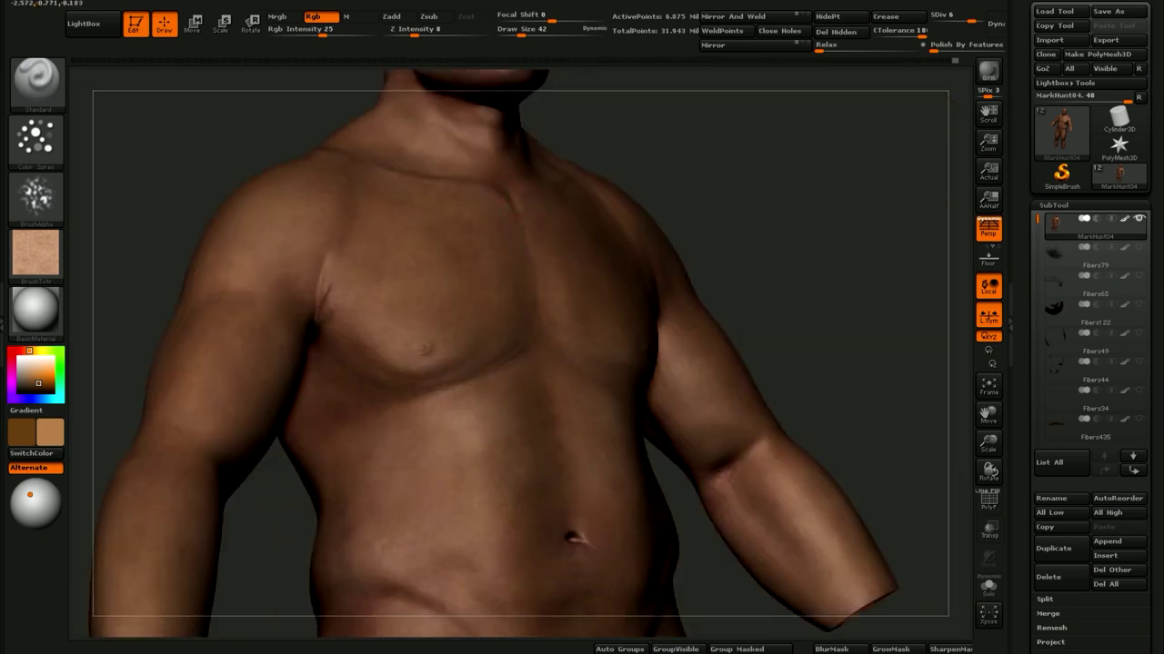
left_click_drag(159, 207, 363, 234)
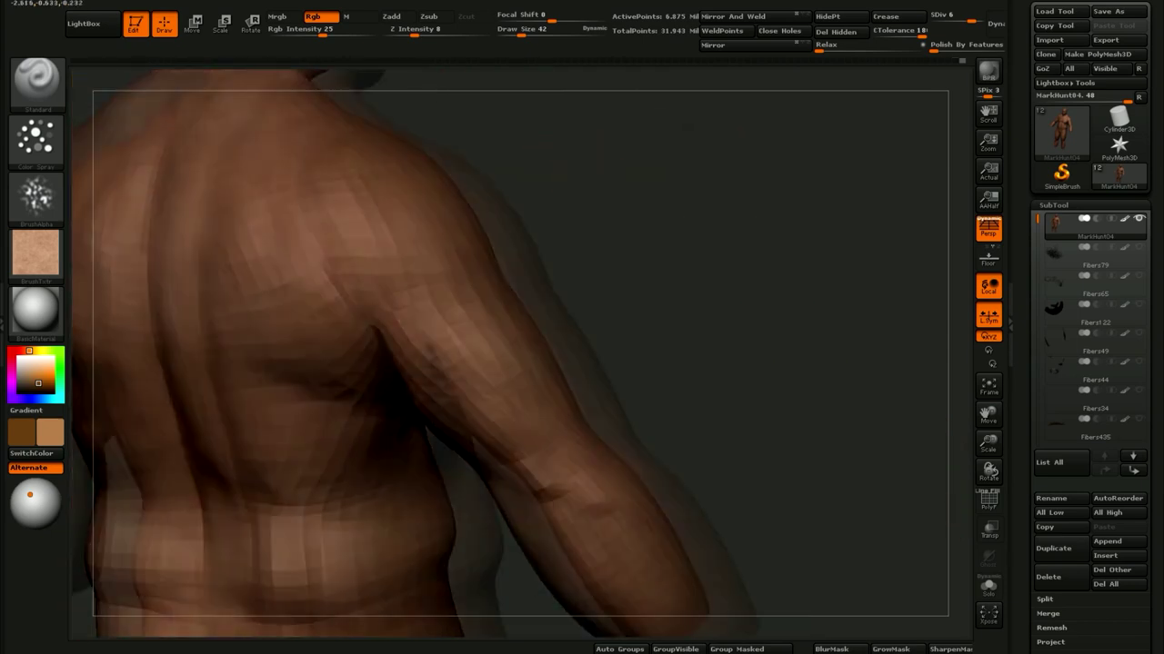
left_click_drag(366, 254, 400, 203)
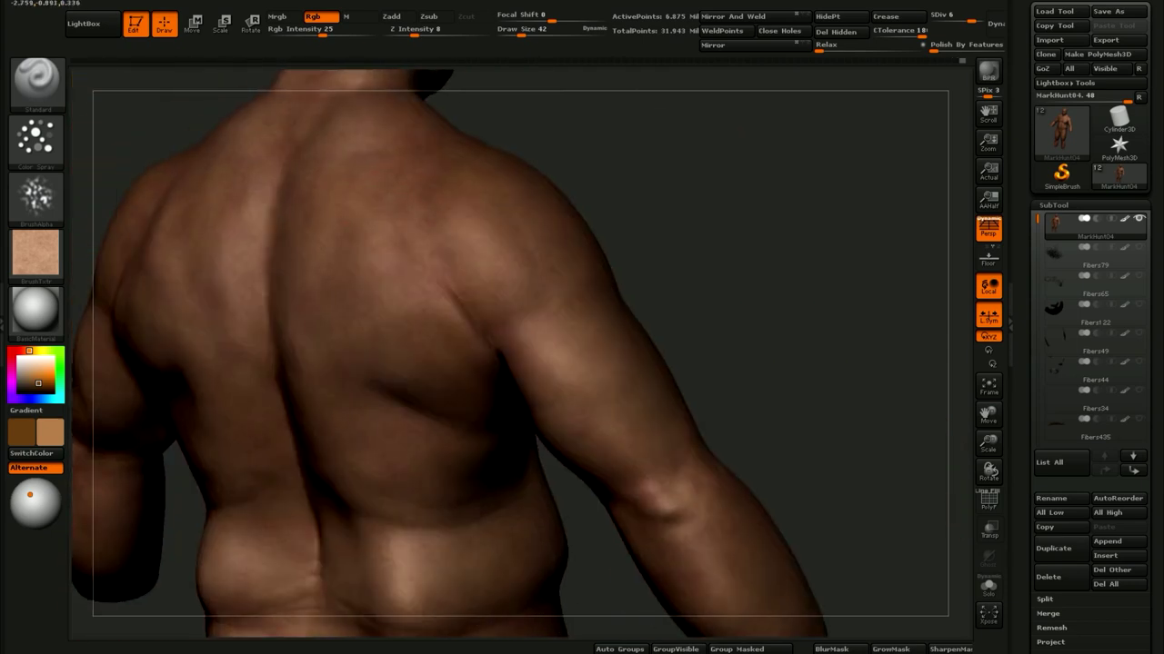
left_click_drag(550, 191, 491, 200)
mouse_move(636, 218)
left_mouse_down()
mouse_move(688, 234)
mouse_move(390, 187)
left_mouse_up()
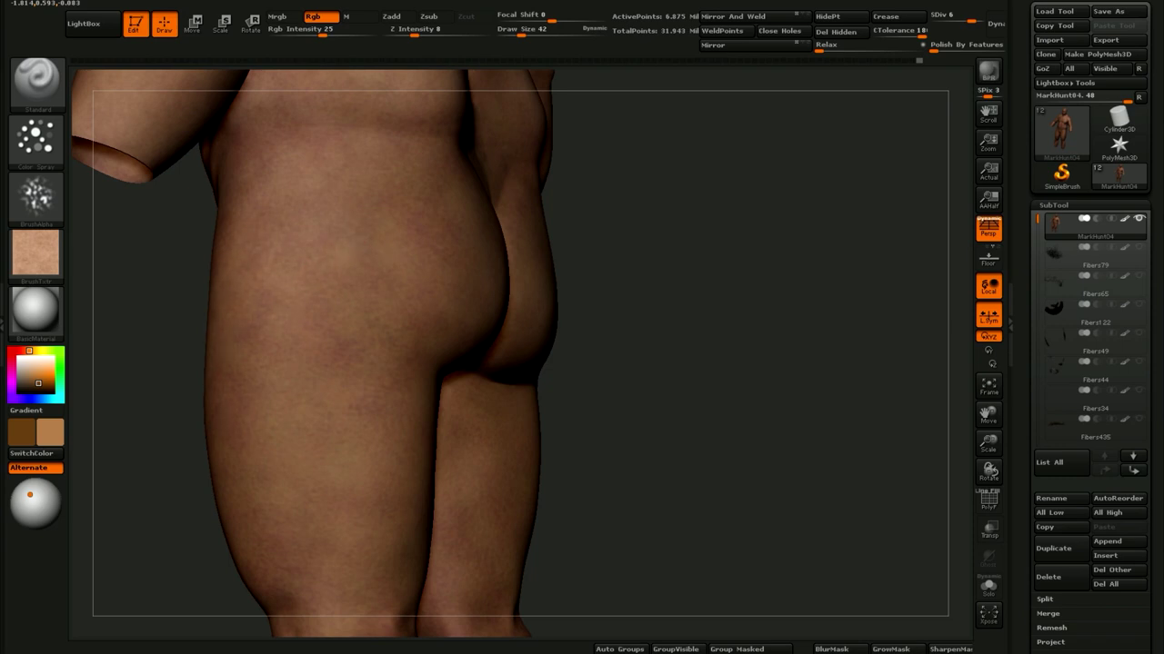
Orbit around the buttocks, thighs and legs to check the polypaint from several angles
left_click_drag(156, 418, 466, 213)
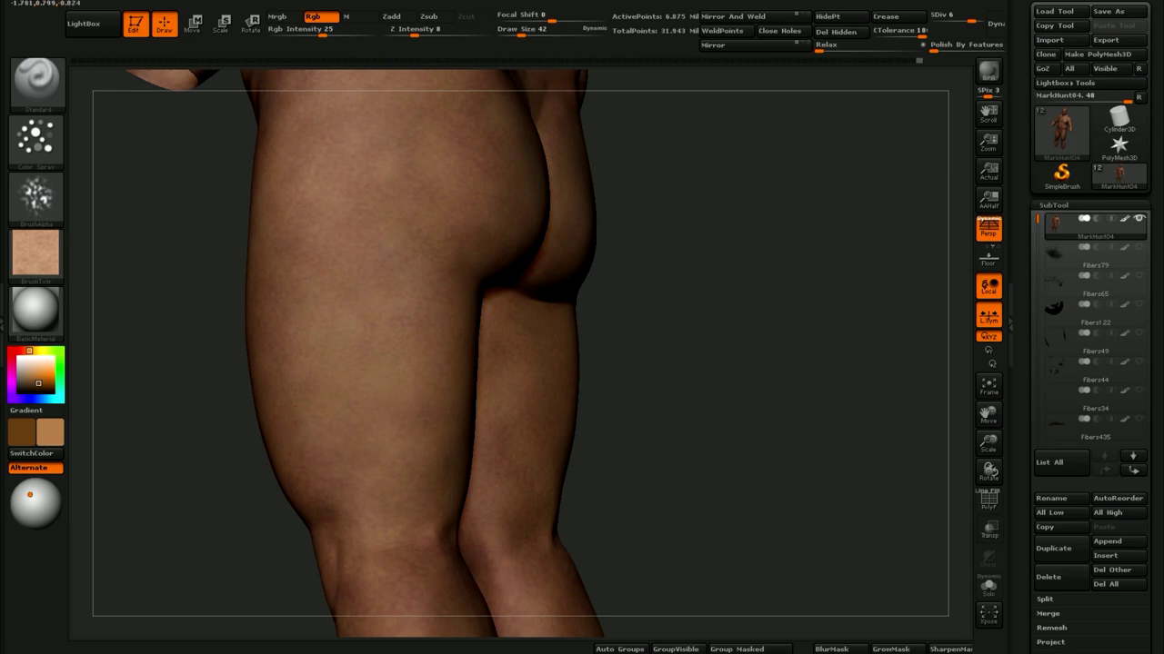
mouse_move(654, 304)
left_mouse_down()
mouse_move(736, 291)
mouse_move(732, 255)
left_mouse_up()
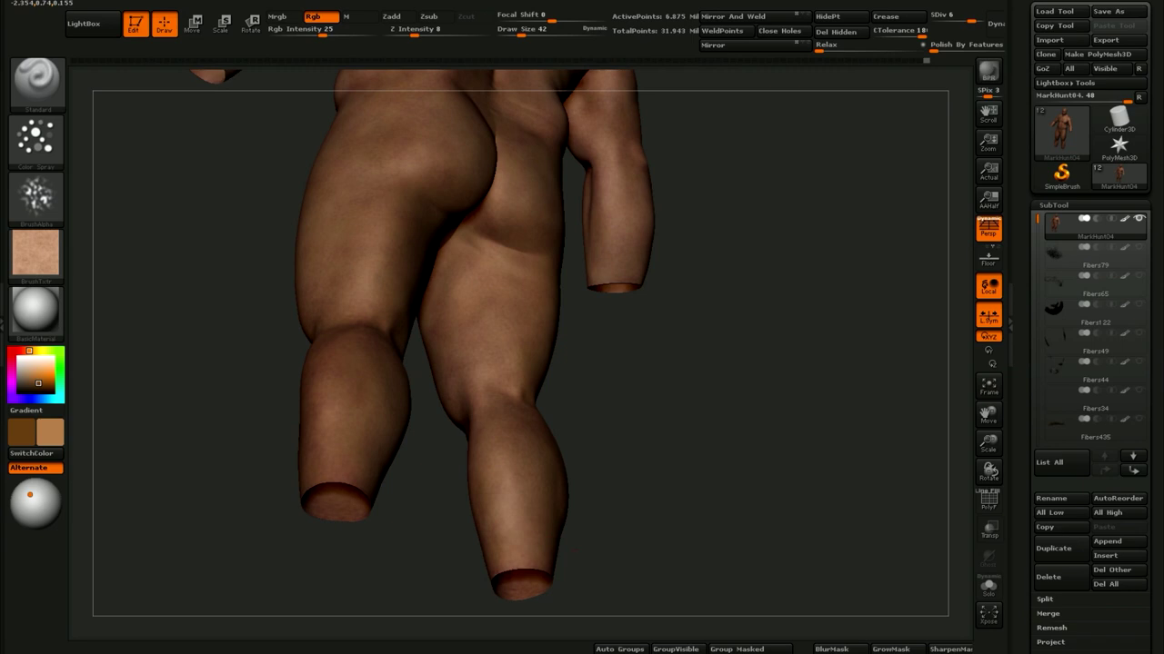
left_click_drag(773, 409, 690, 327)
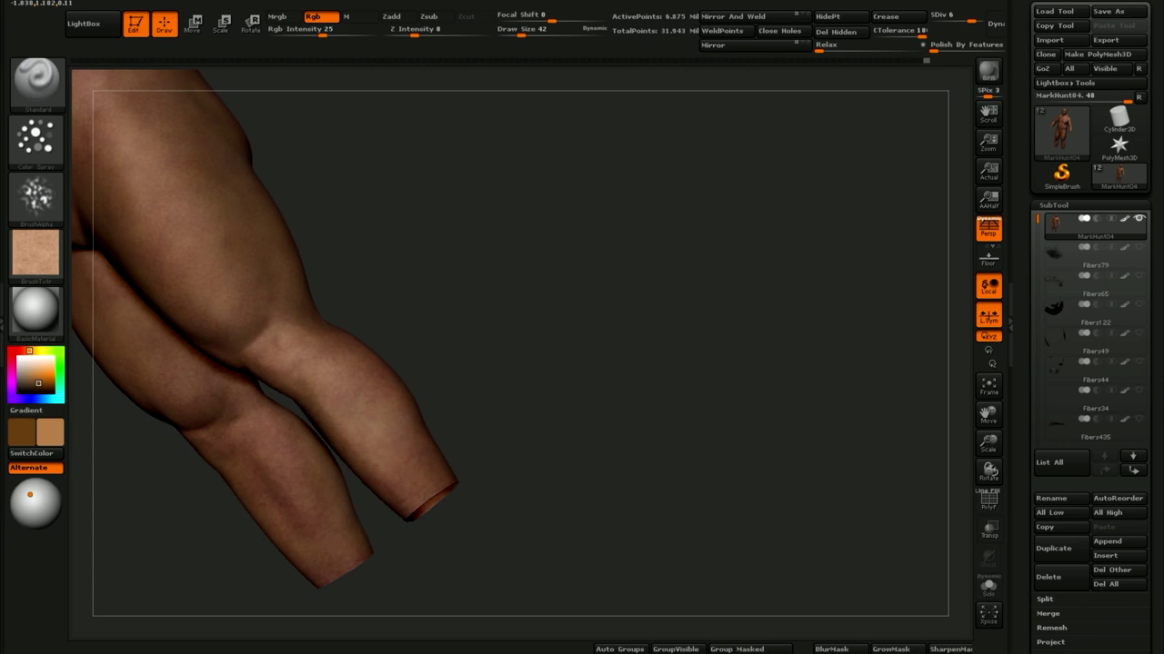
left_click_drag(727, 363, 782, 346)
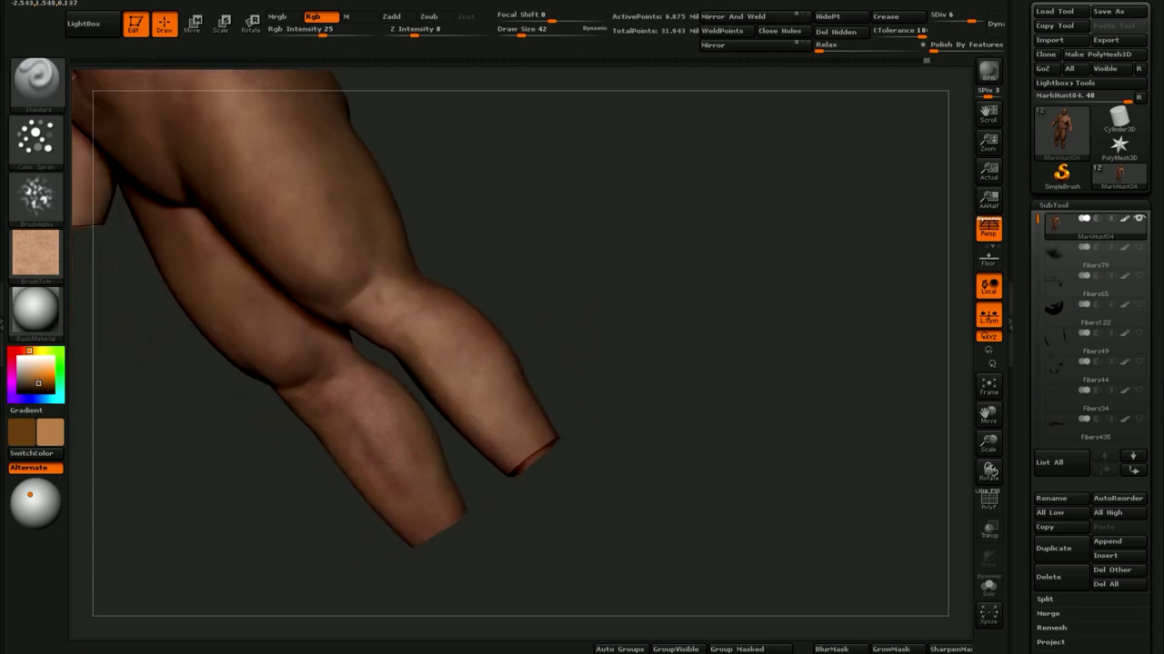
left_click_drag(727, 364, 755, 354)
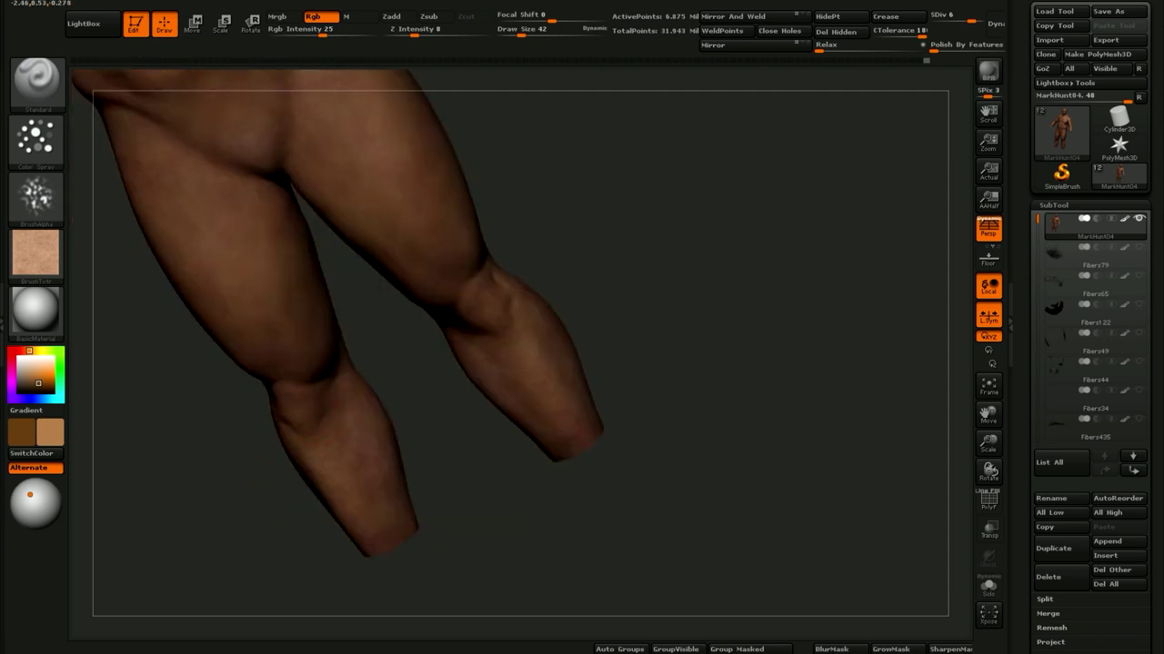
mouse_move(772, 363)
left_mouse_down()
mouse_move(800, 300)
mouse_move(746, 156)
left_mouse_up()
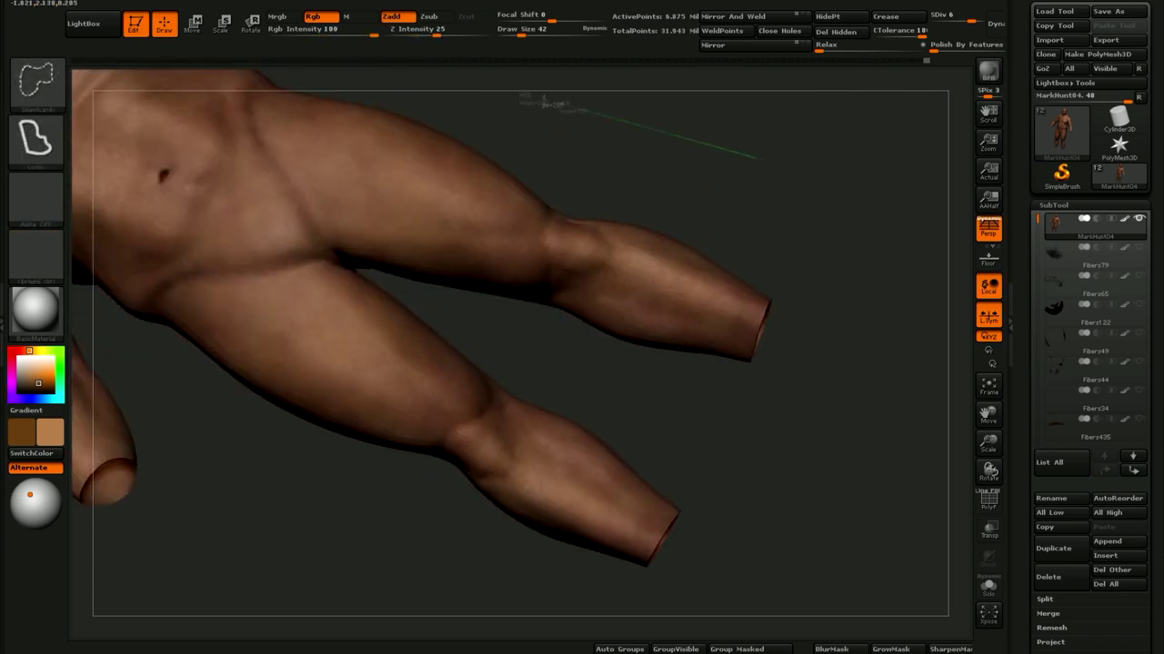
Hide the torso and arms to isolate the legs, inspect them, then unhide everything
left_click_drag(577, 107, 332, 91, "ctrl+shift")
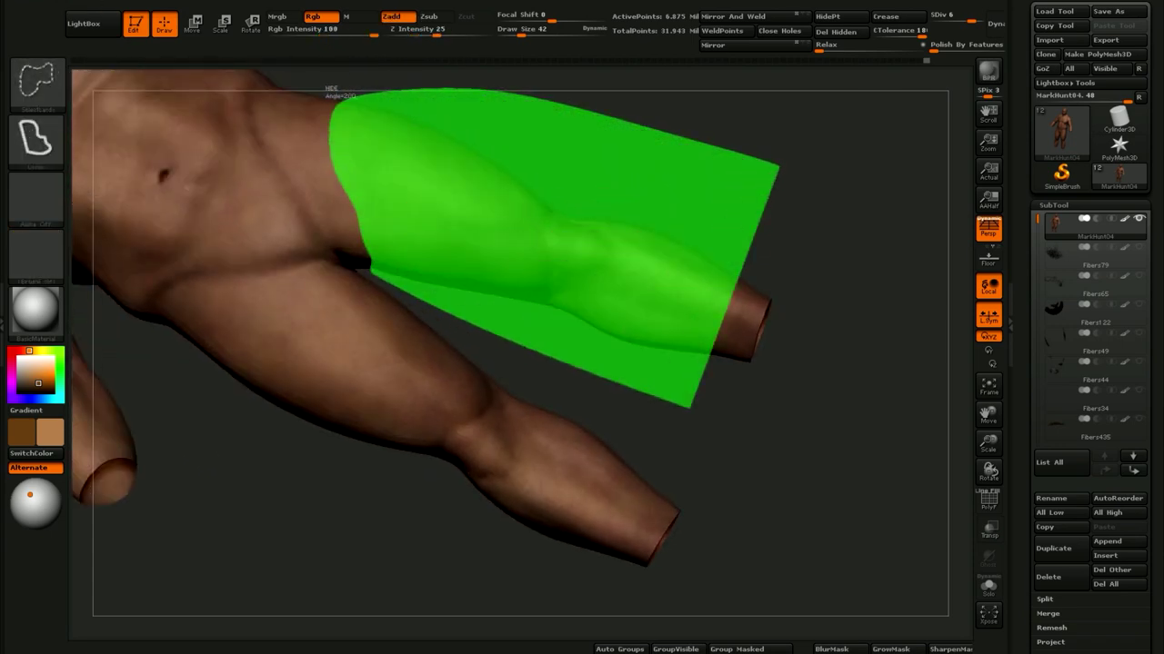
mouse_move(332, 91)
left_mouse_down()
mouse_move(83, 101)
mouse_move(504, 307)
mouse_move(427, 318)
left_mouse_up()
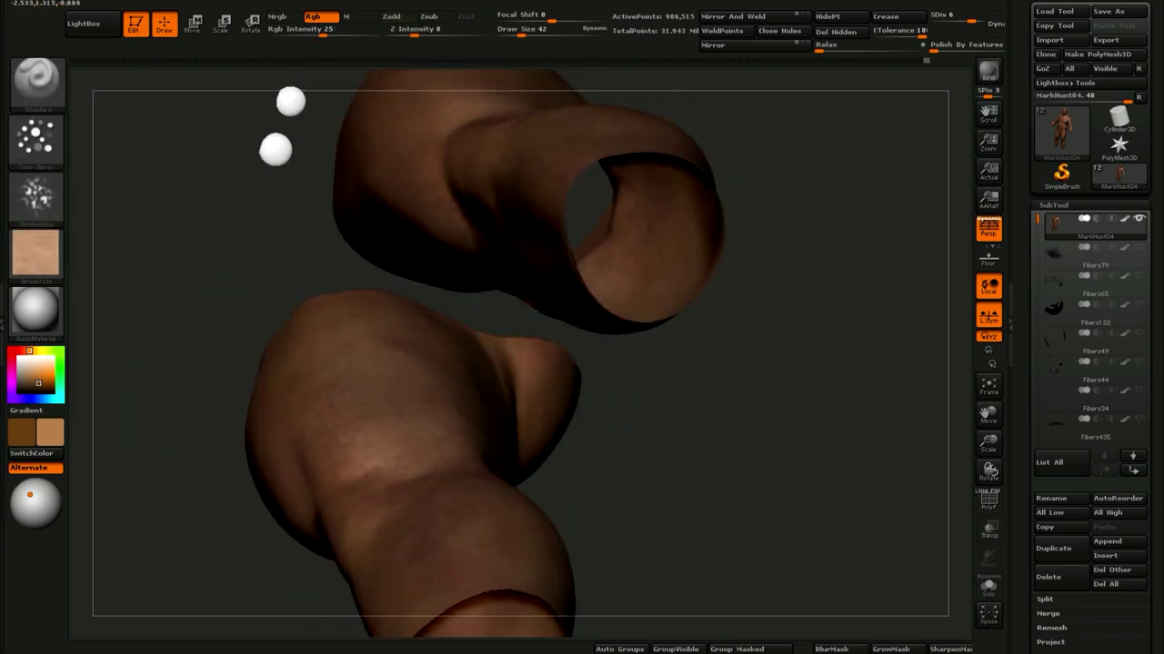
left_click_drag(408, 454, 294, 69)
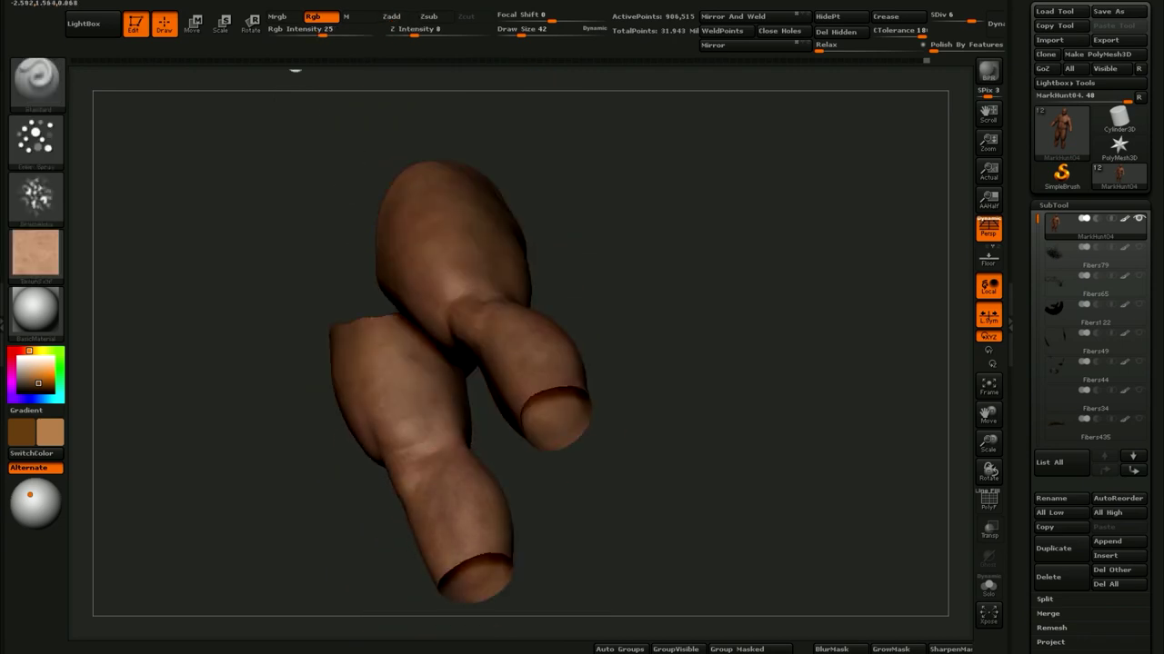
left_click_drag(295, 69, 420, 213)
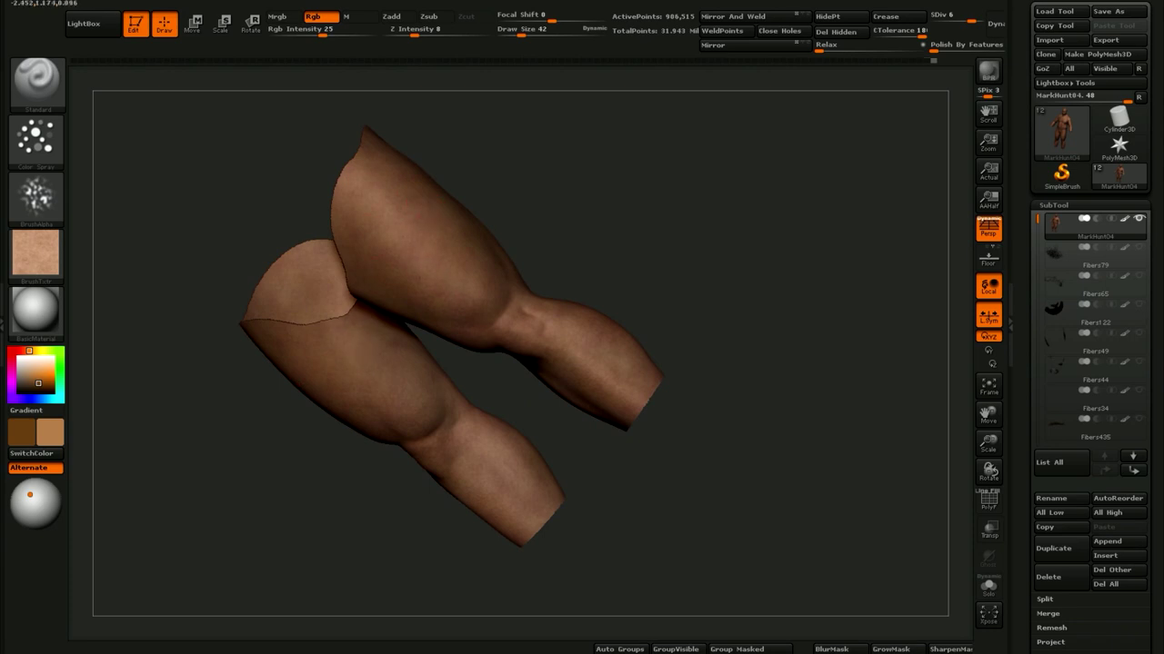
left_click_drag(209, 391, 382, 364)
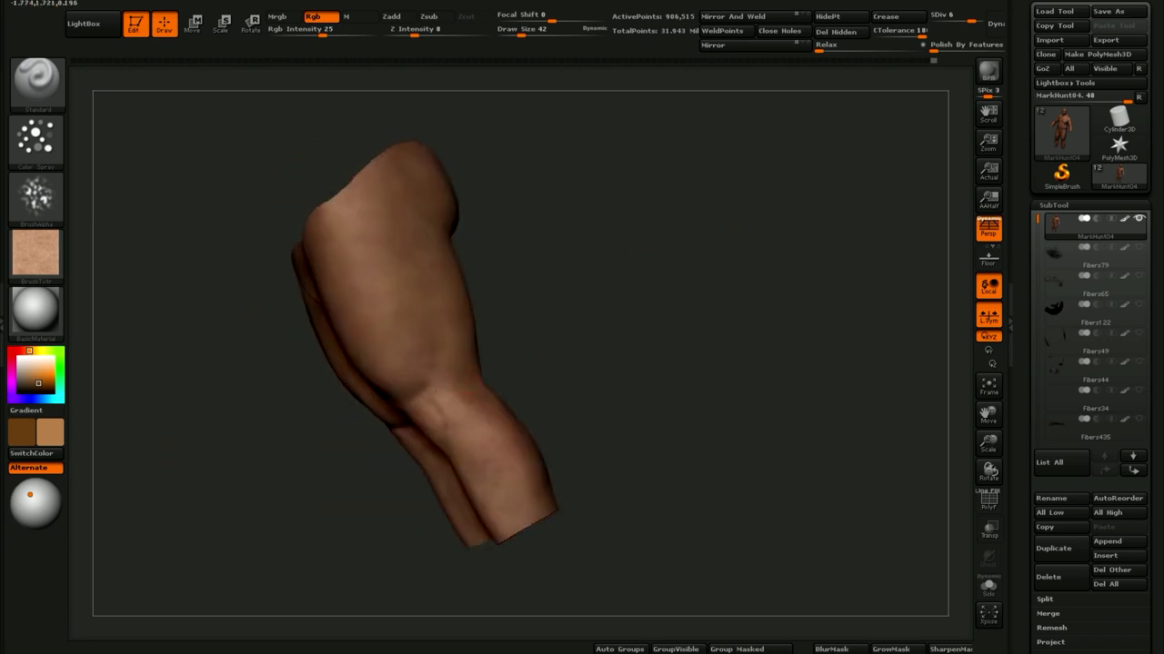
key("ctrl+shift")
left_click(663, 317, "ctrl+shift")
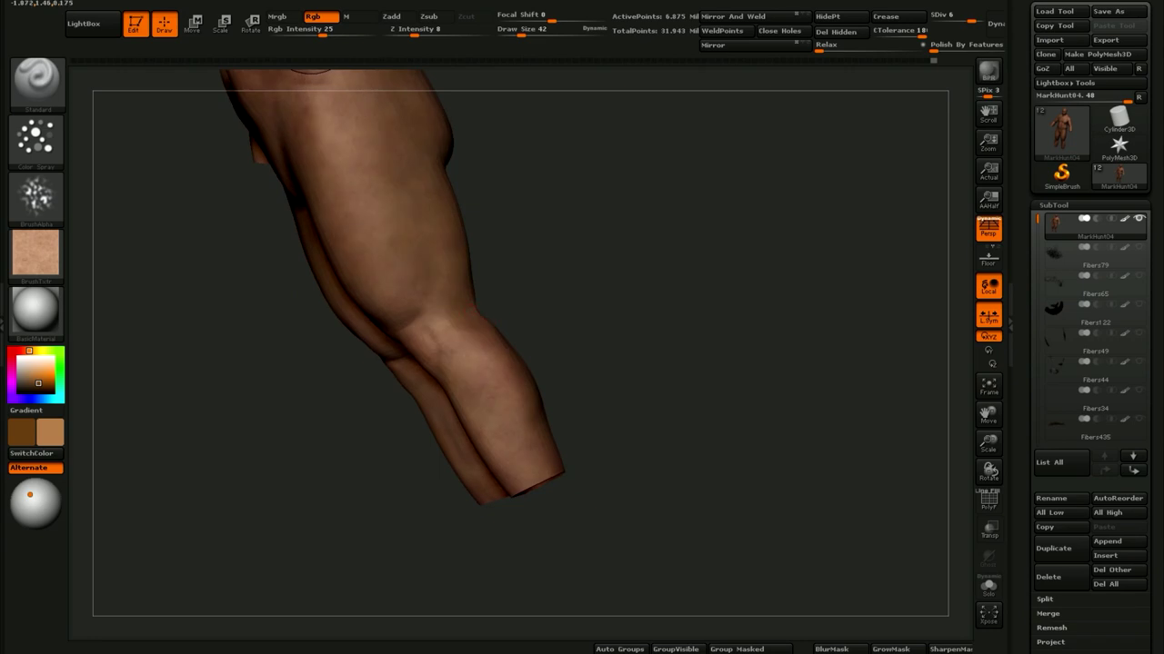
Orbit the restored figure from the legs round to front and shoulder views
left_click_drag(398, 488, 426, 432)
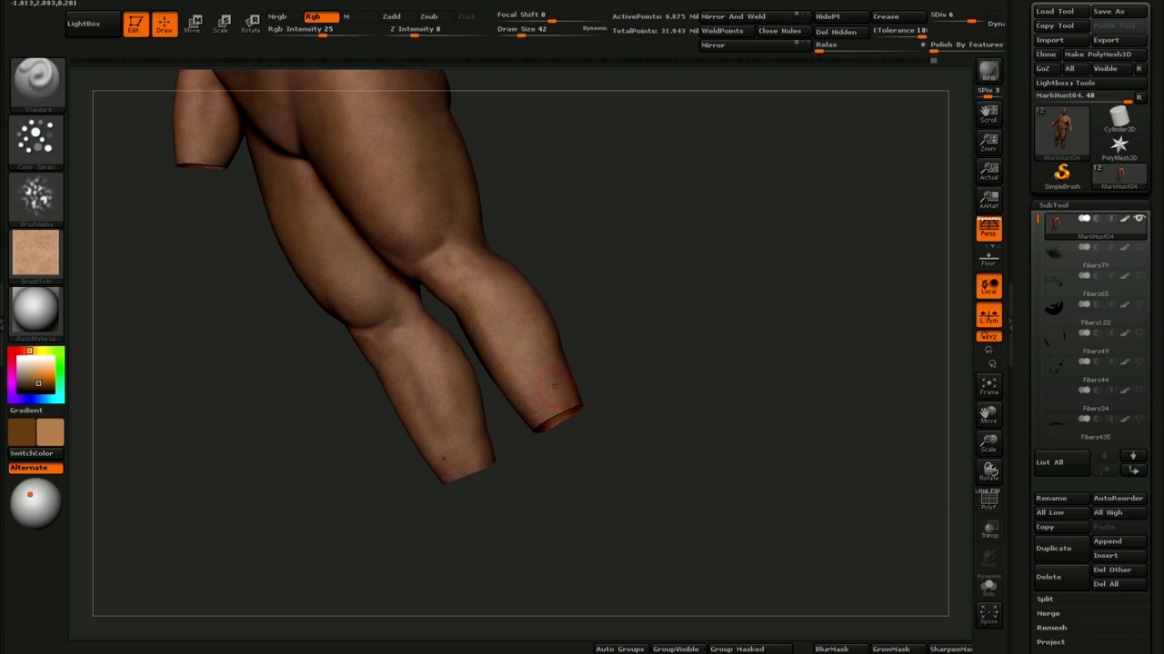
mouse_move(426, 432)
left_mouse_down()
mouse_move(473, 382)
mouse_move(441, 255)
left_mouse_up()
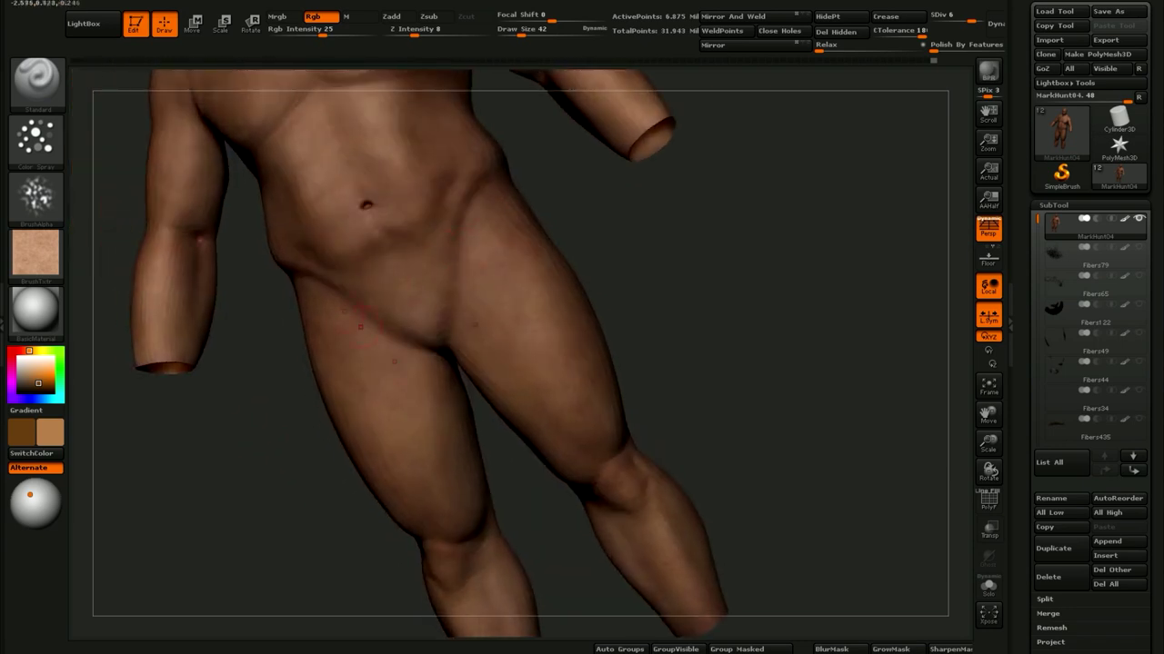
left_click_drag(369, 273, 427, 300)
mouse_move(818, 363)
left_mouse_down("shift")
mouse_move(806, 143)
mouse_move(805, 275)
left_mouse_up("shift")
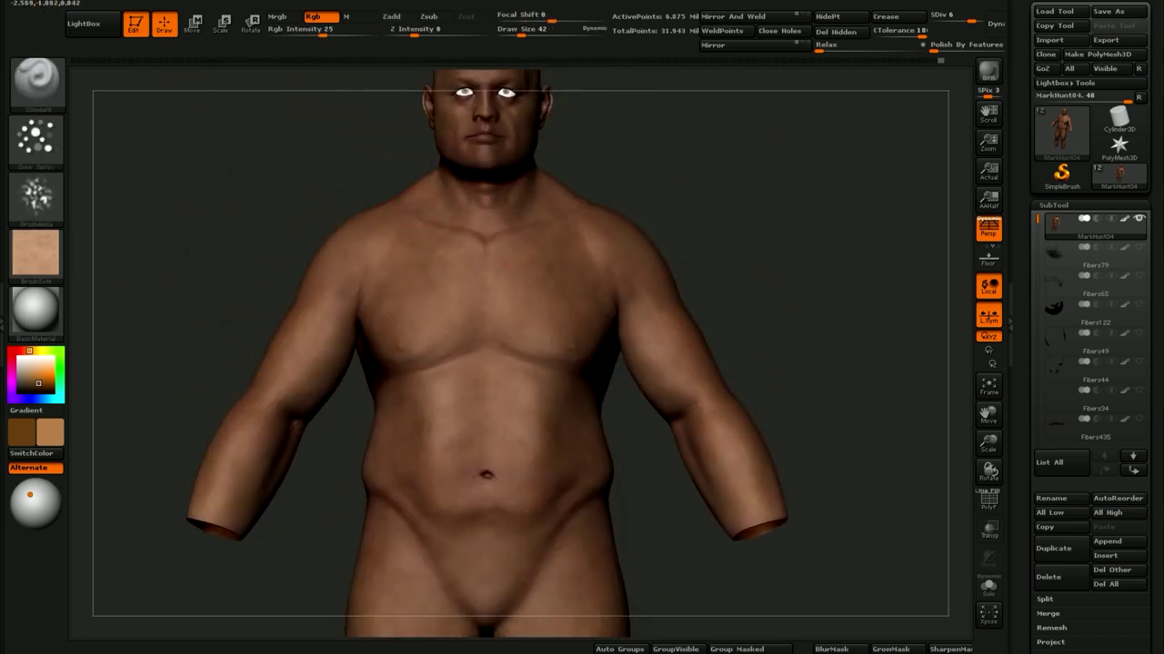
left_click_drag(643, 152, 591, 168)
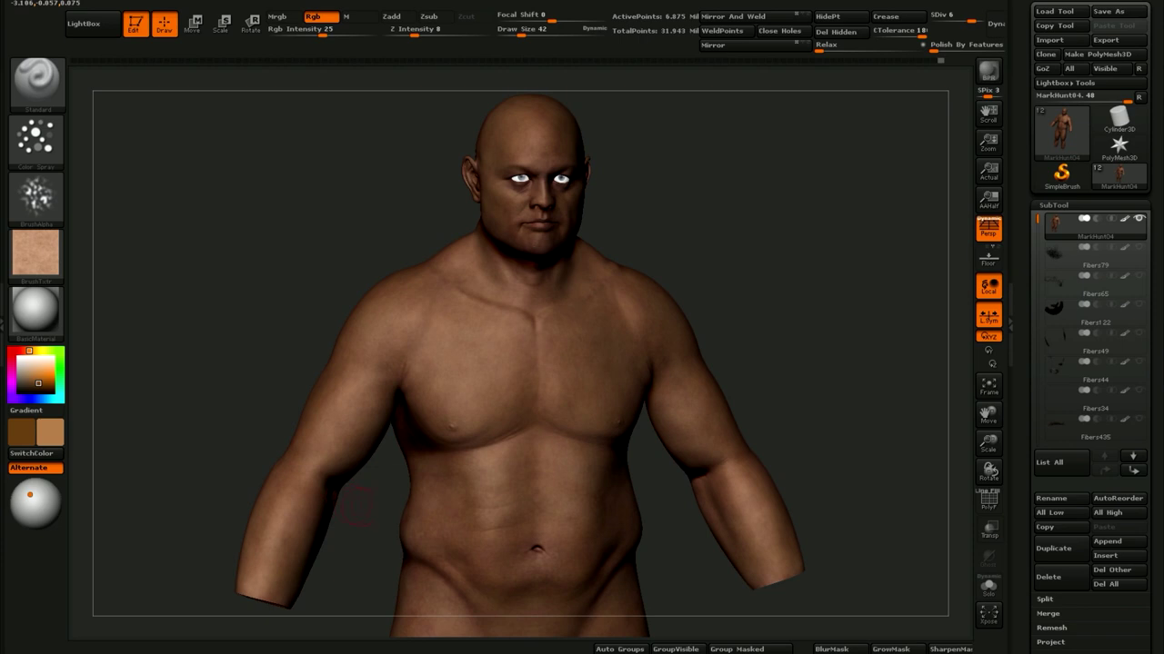
left_click_drag(350, 502, 329, 384)
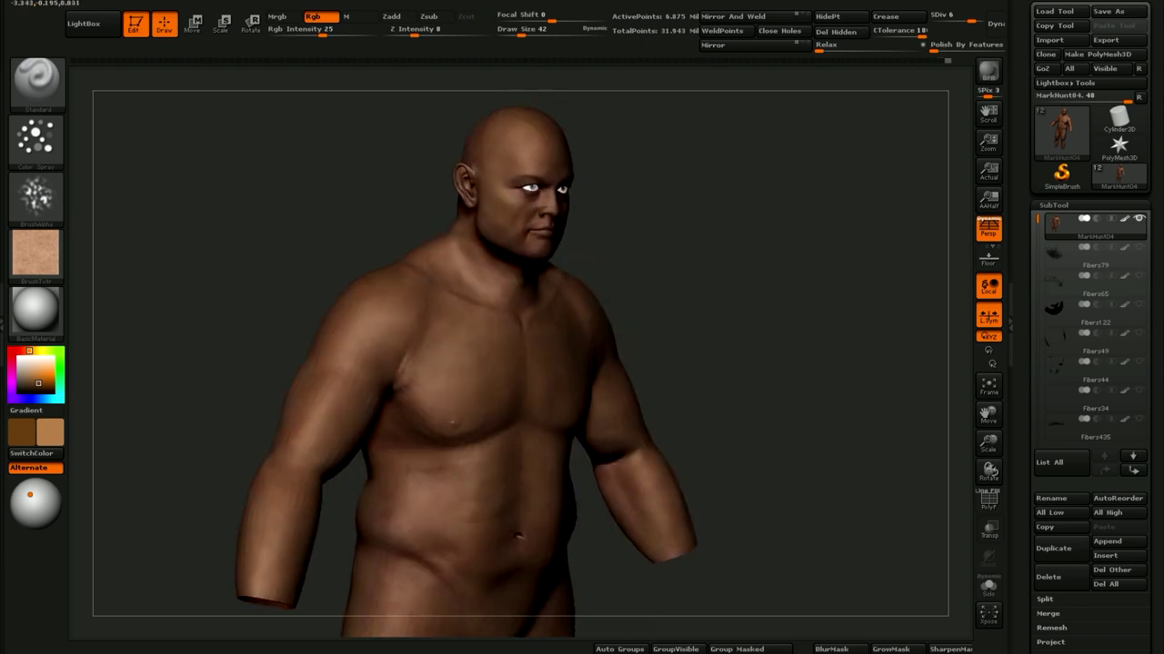
left_click_drag(527, 209, 491, 200)
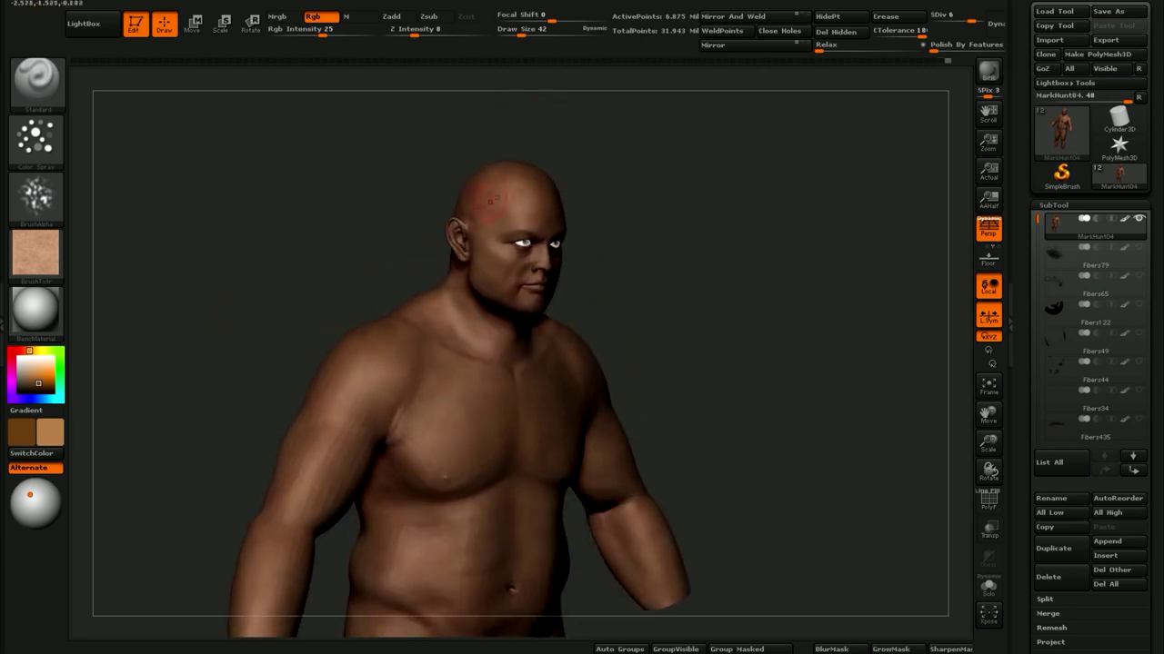
left_click_drag(627, 136, 425, 257)
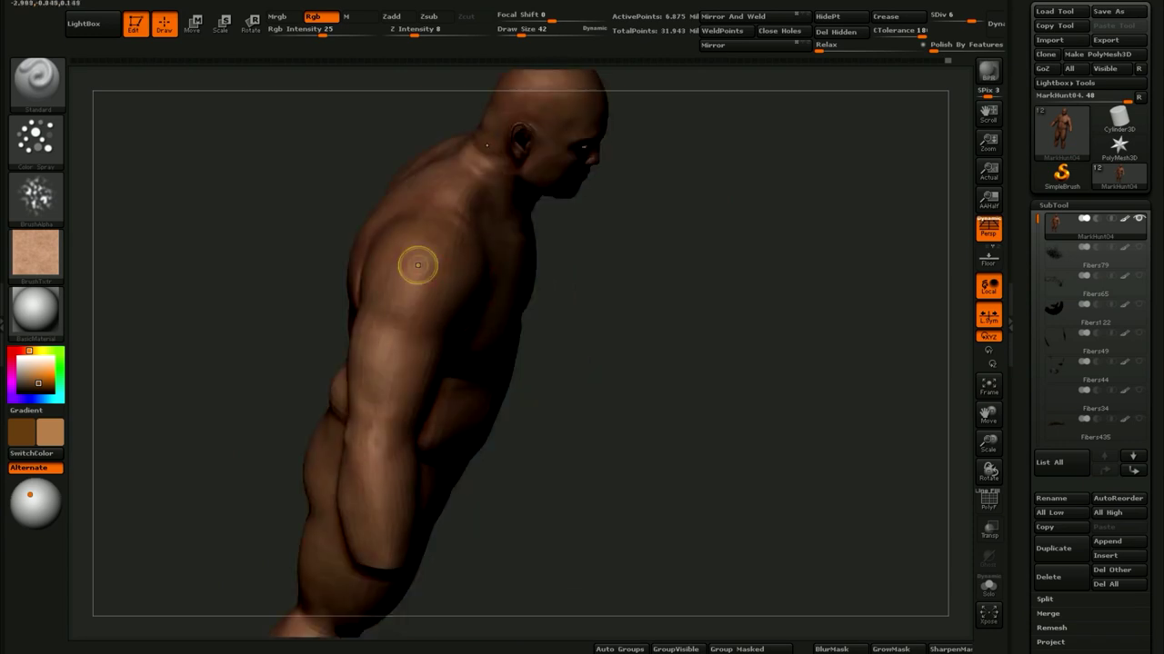
Spray deeper skin texture over the elbow, forearm, upper back and buttocks
key("ctrl")
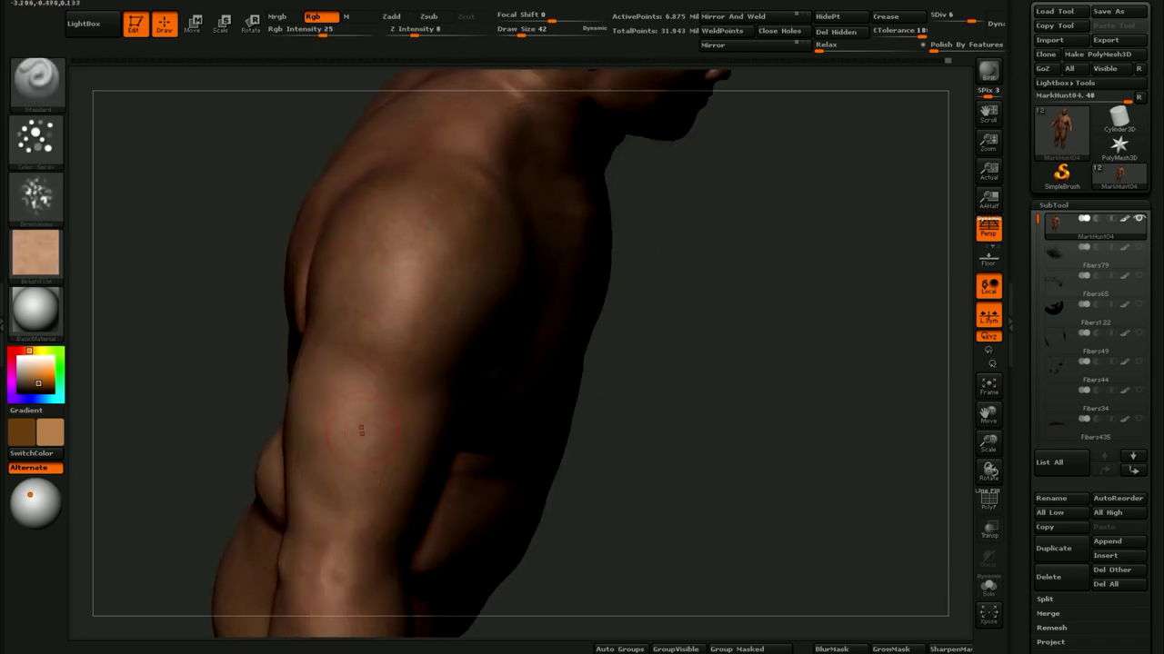
left_click_drag(689, 397, 536, 332)
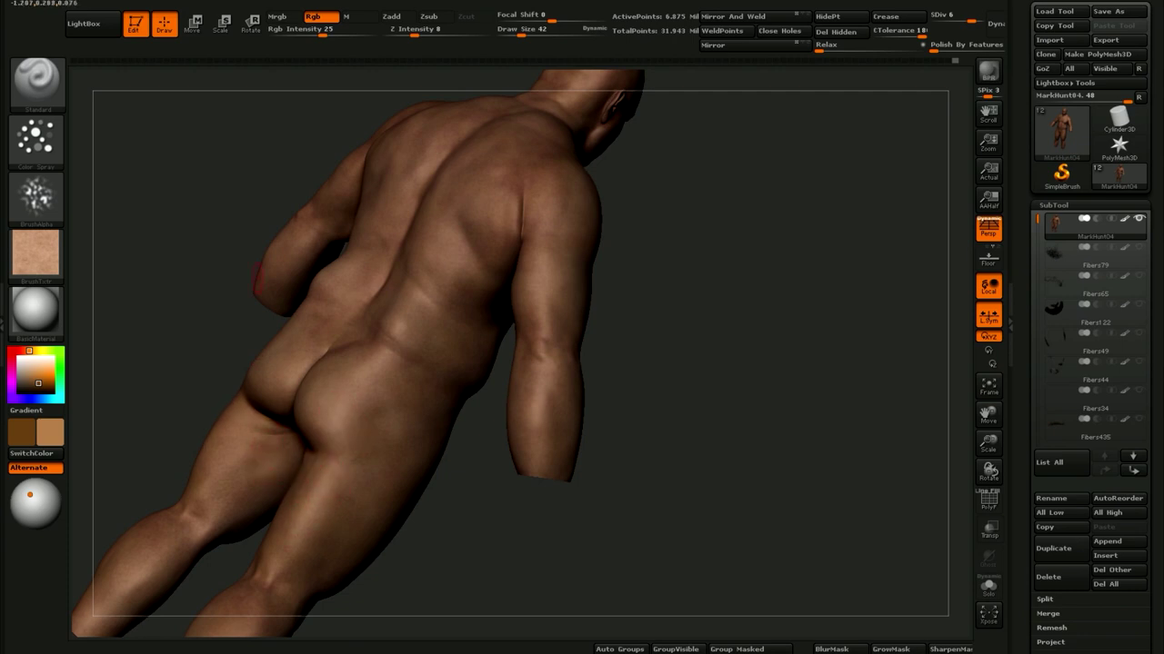
left_click_drag(239, 455, 273, 427)
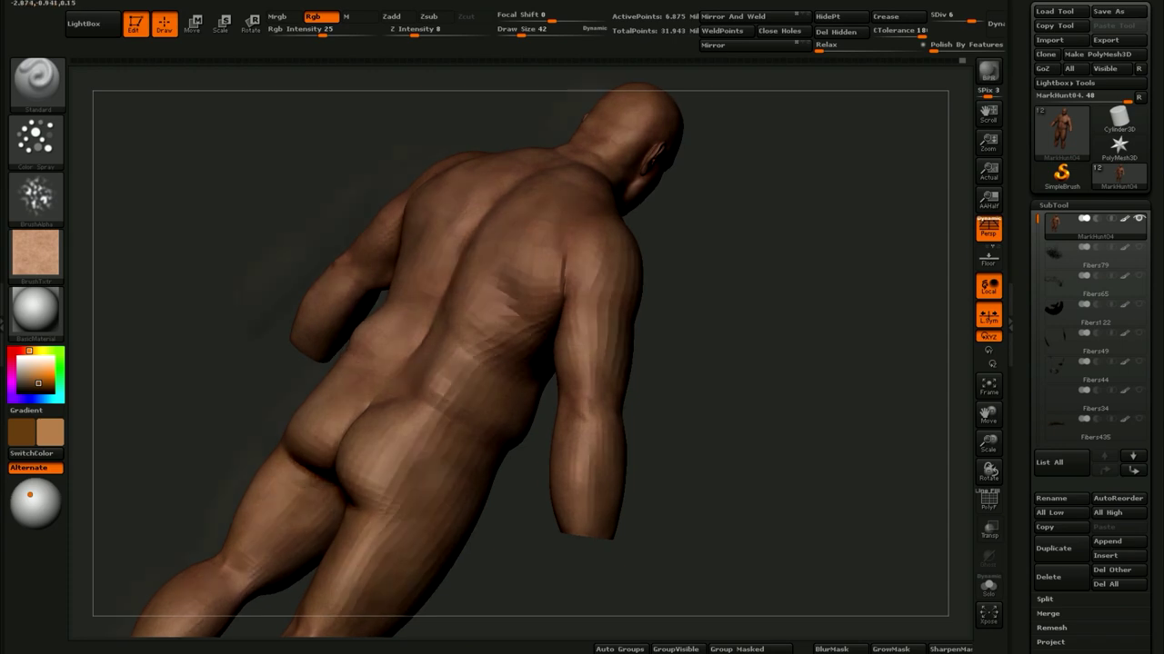
left_click_drag(746, 236, 561, 204)
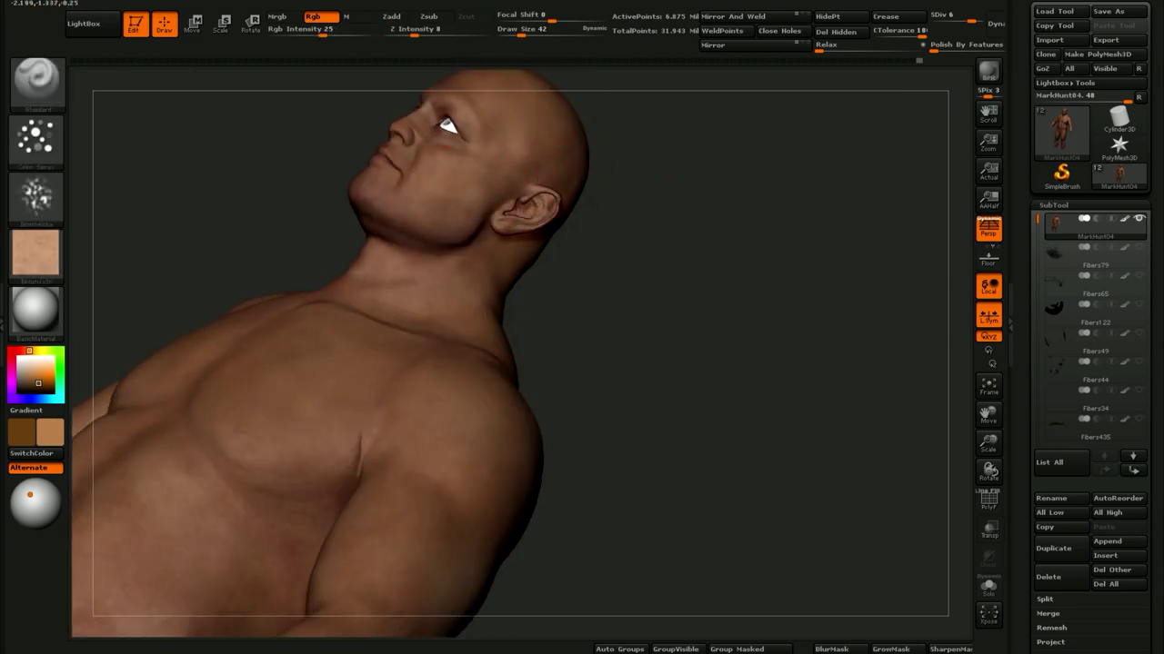
left_click_drag(682, 109, 495, 177)
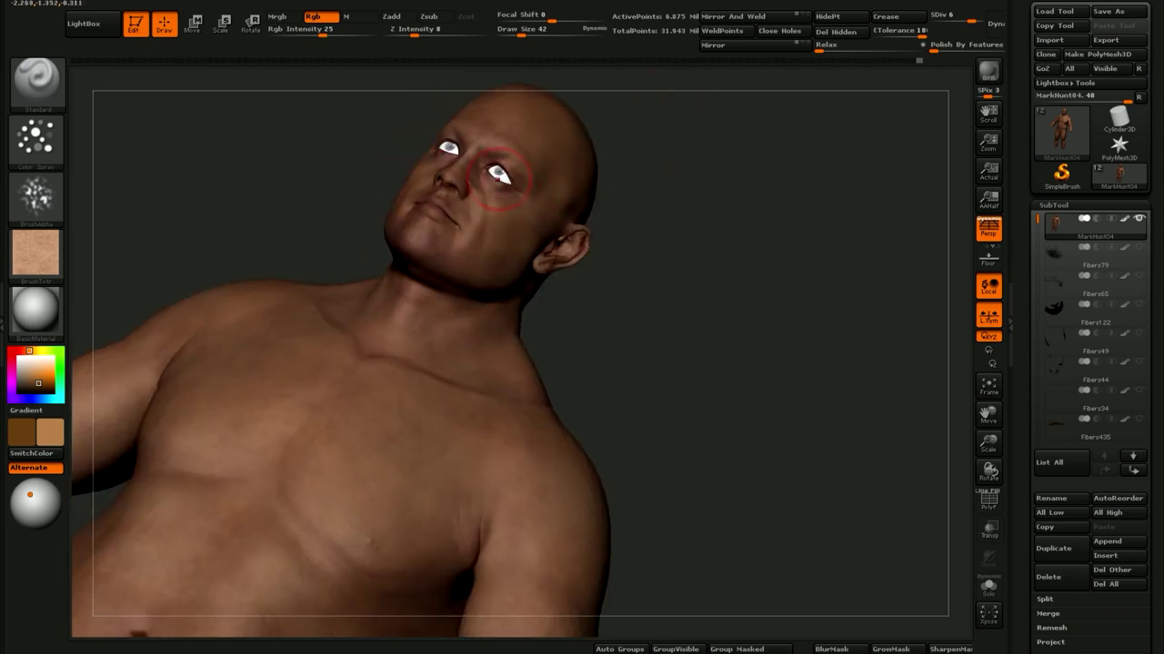
Reduce Draw Size to 35 and deepen the skin tones on the face and chest
key("space")
right_click_drag(400, 327, 424, 285, "alt")
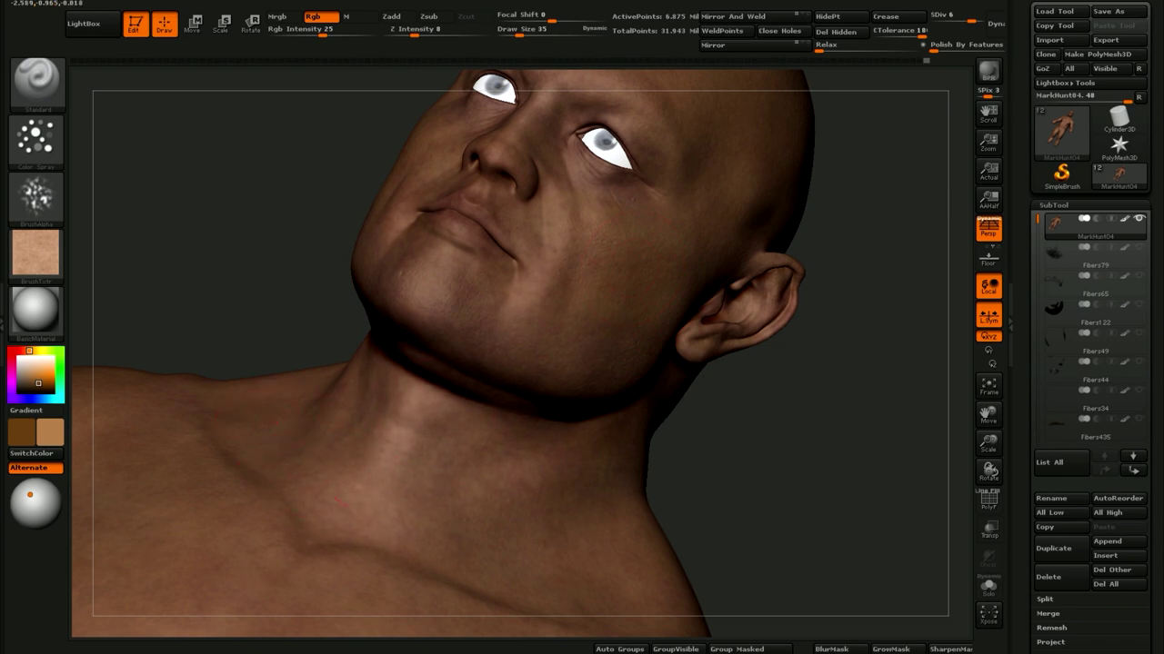
right_click_drag(348, 500, 449, 465, "ctrl")
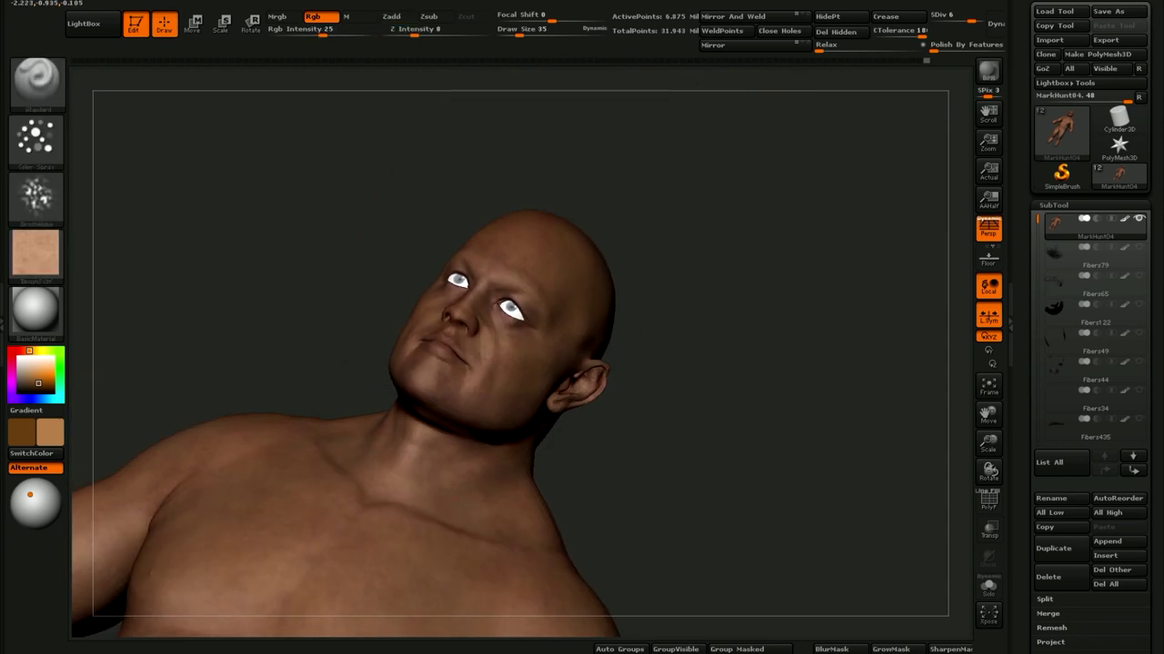
right_click_drag(448, 465, 368, 364, "ctrl")
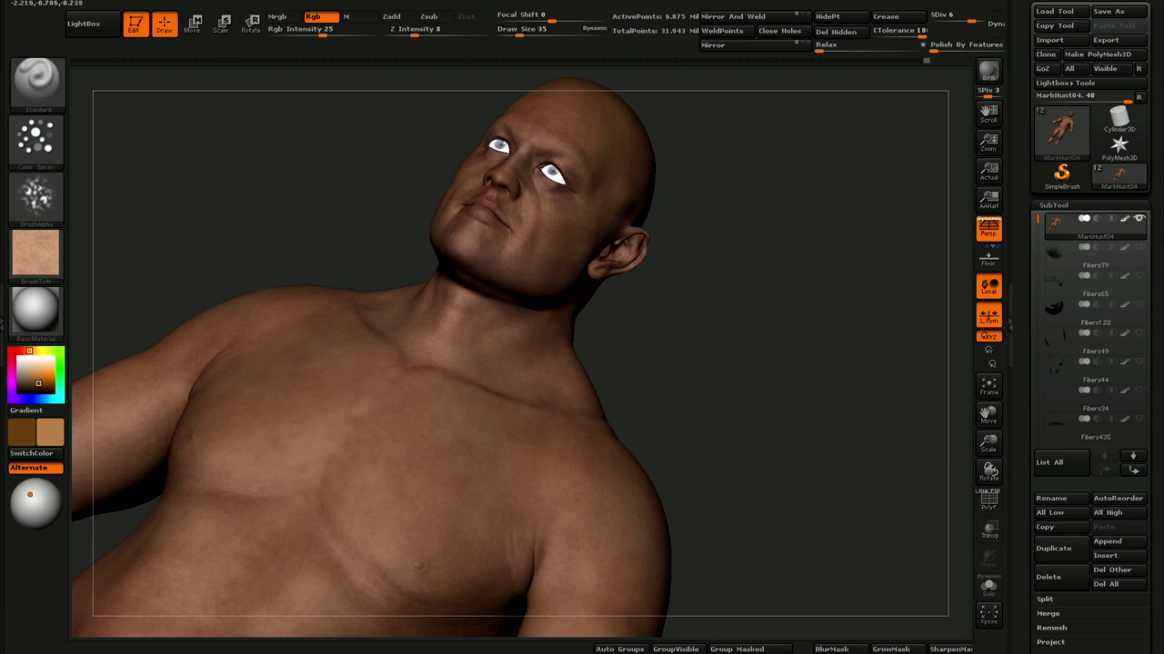
right_click_drag(419, 518, 428, 389, "alt")
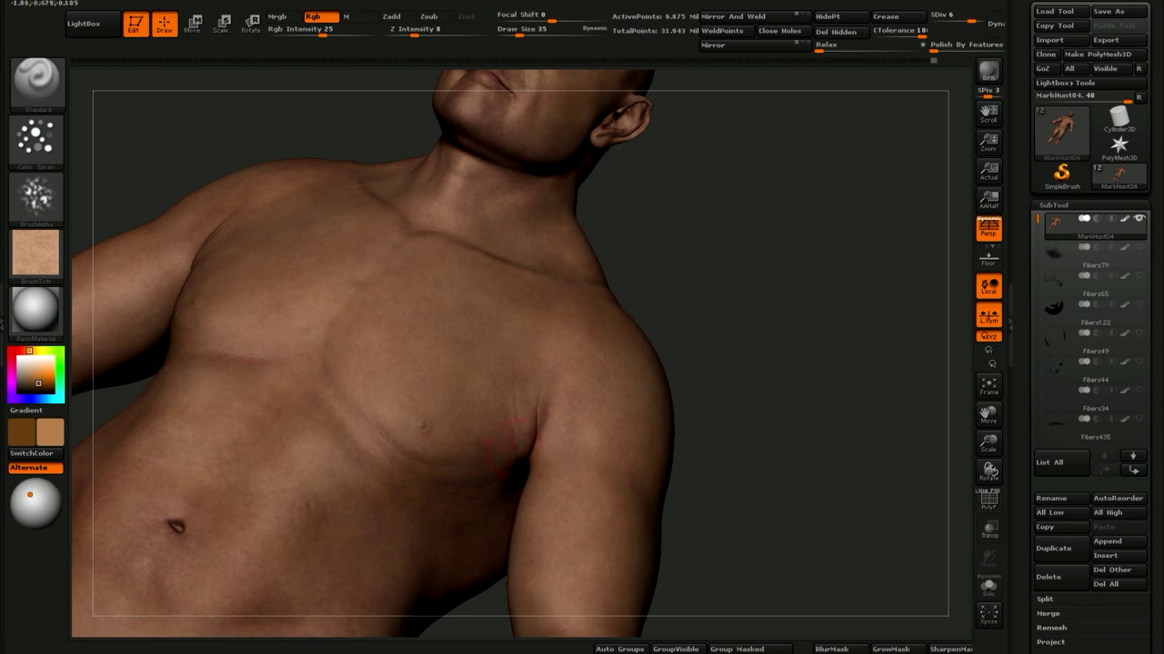
right_click_drag(504, 445, 467, 270)
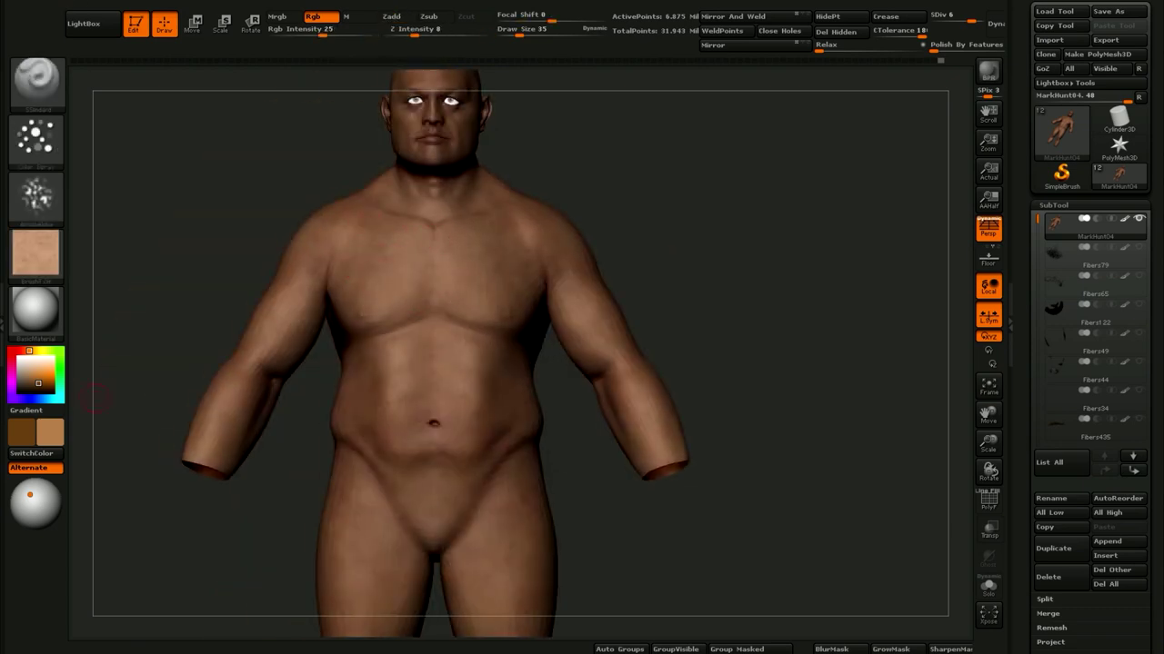
Remove the skin texture, choose a dark red colour, and swap main and secondary colours
left_click(36, 253)
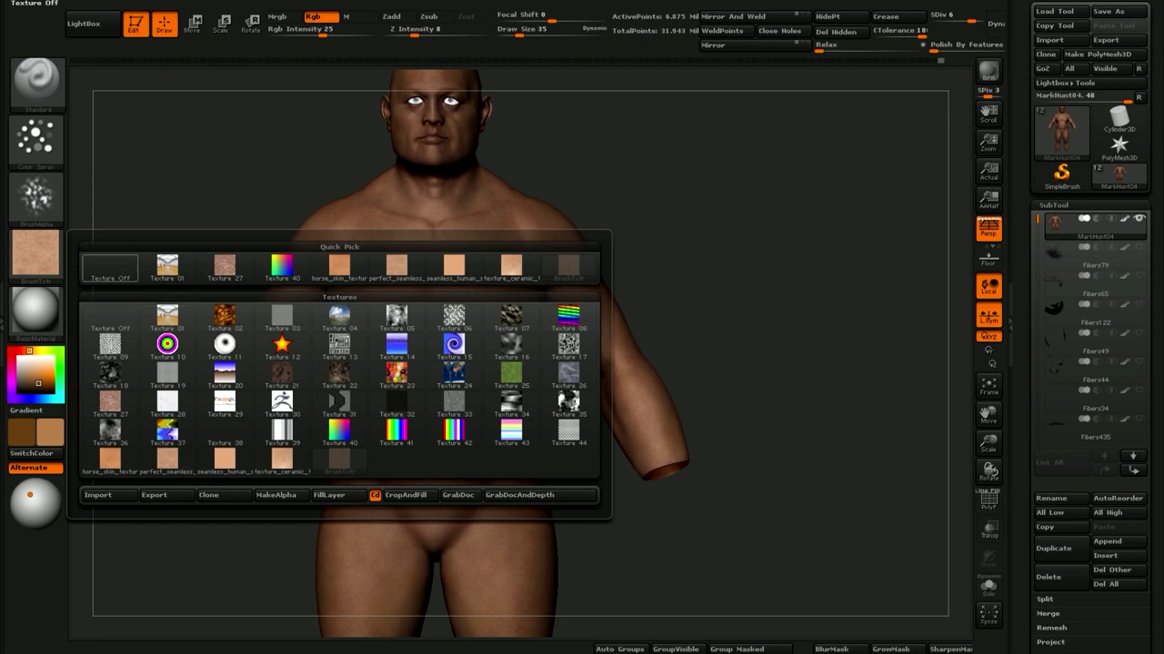
left_click(111, 269)
mouse_move(63, 374)
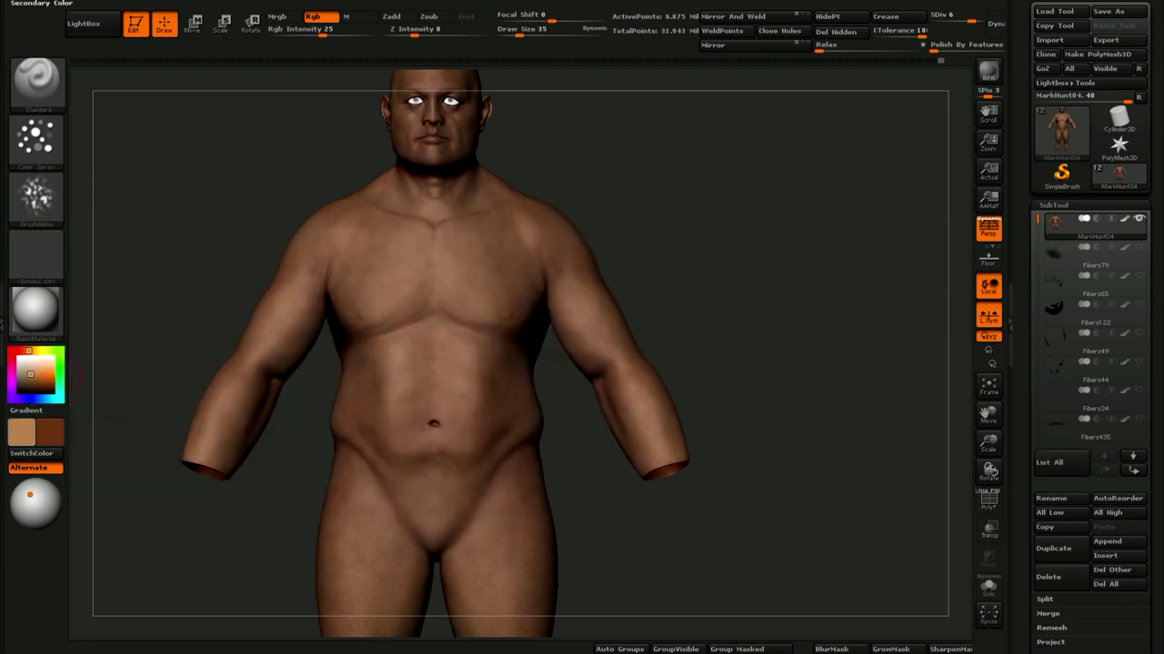
left_click(22, 433)
left_click(20, 322)
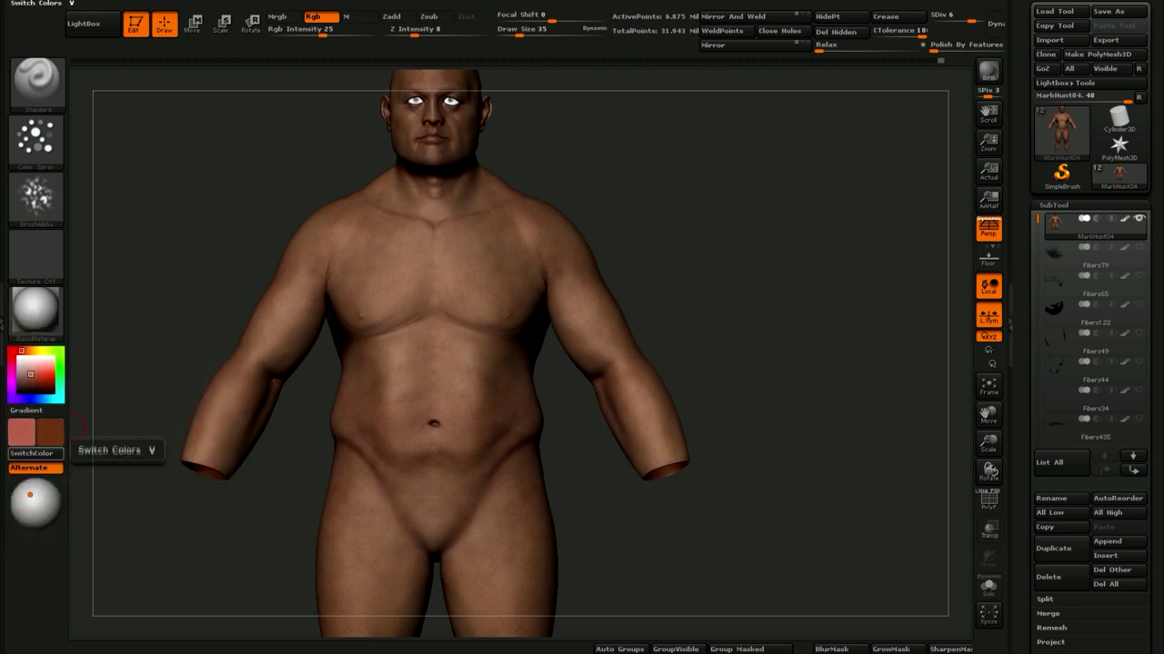
left_click(22, 433)
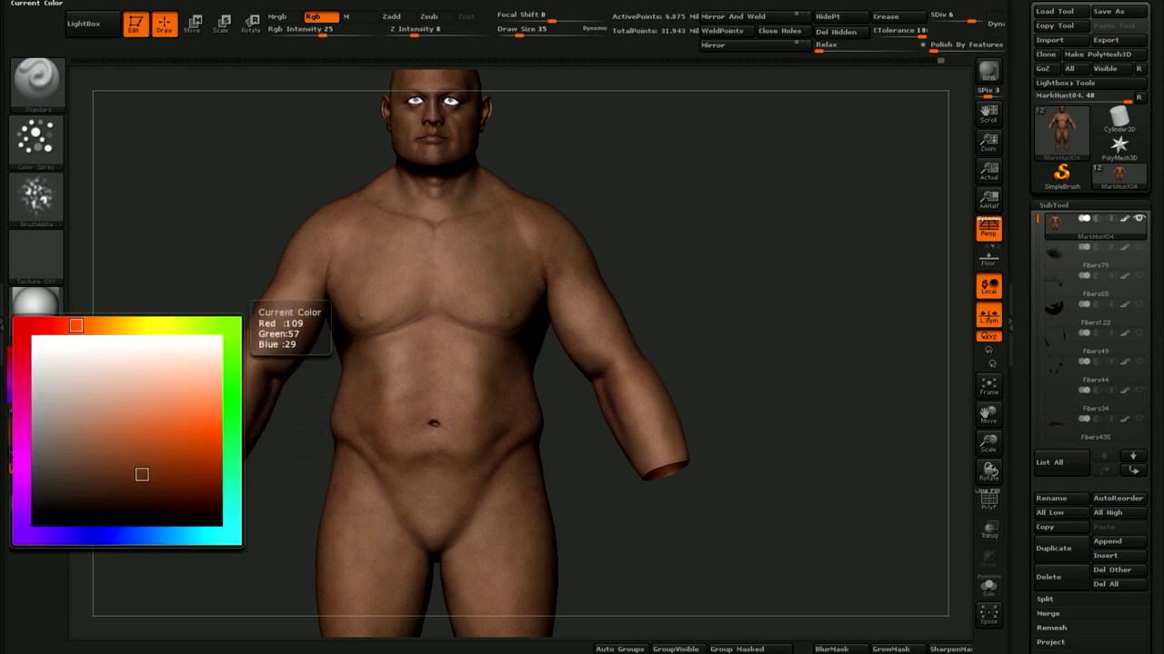
left_click(60, 326)
left_click(142, 474)
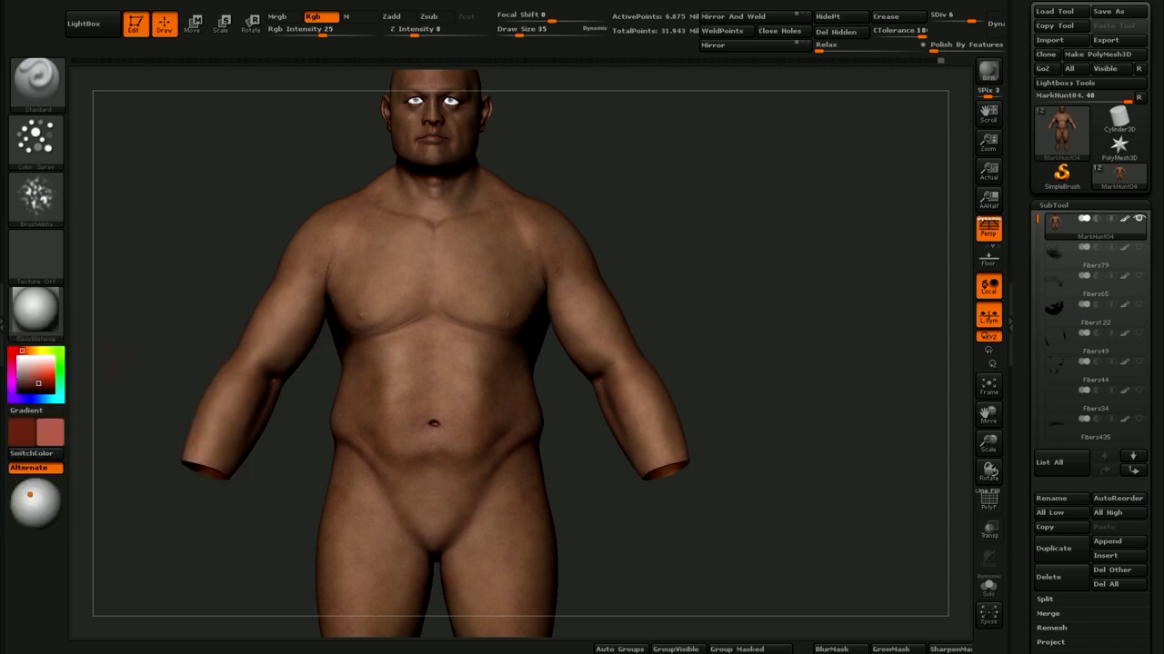
left_click(50, 433)
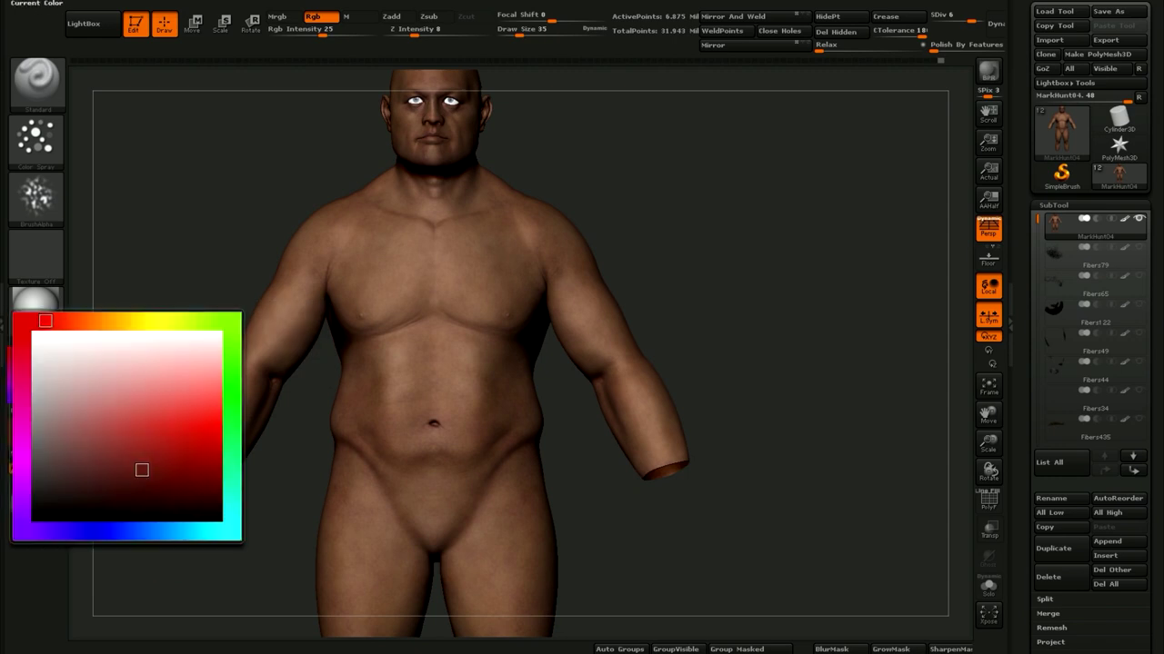
left_click(148, 451)
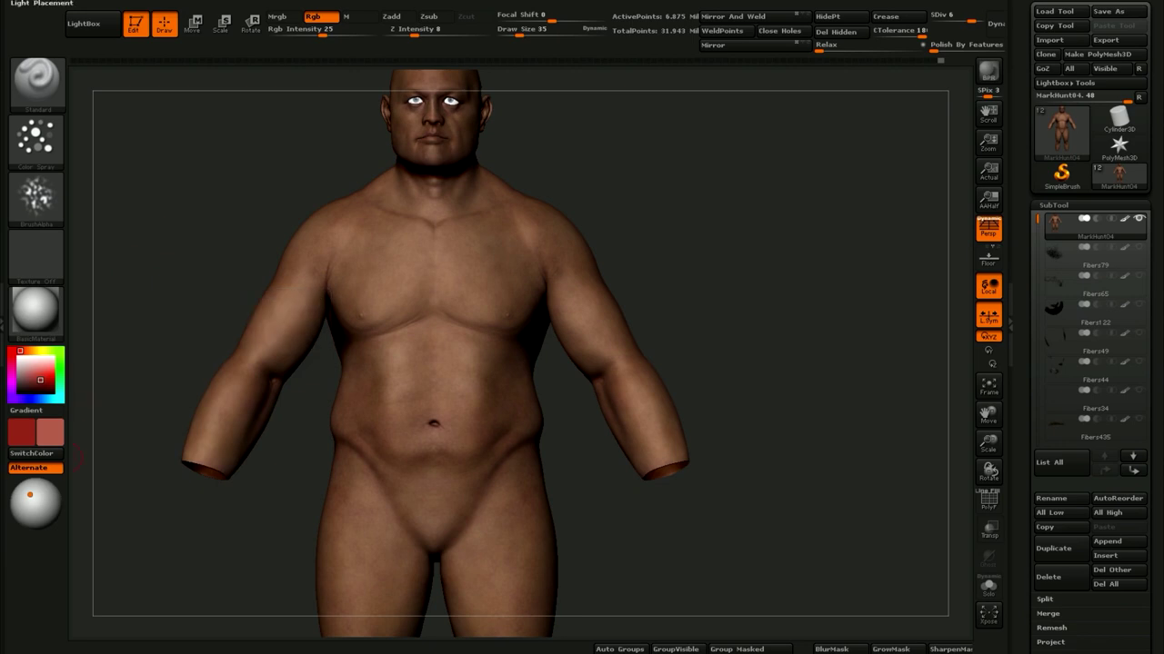
key("v")
Switch to the DragRect stroke with Alpha 04 and Rgb Intensity 5
left_click_drag(300, 216, 227, 218)
left_click(35, 137)
left_click(169, 148)
left_click(35, 195)
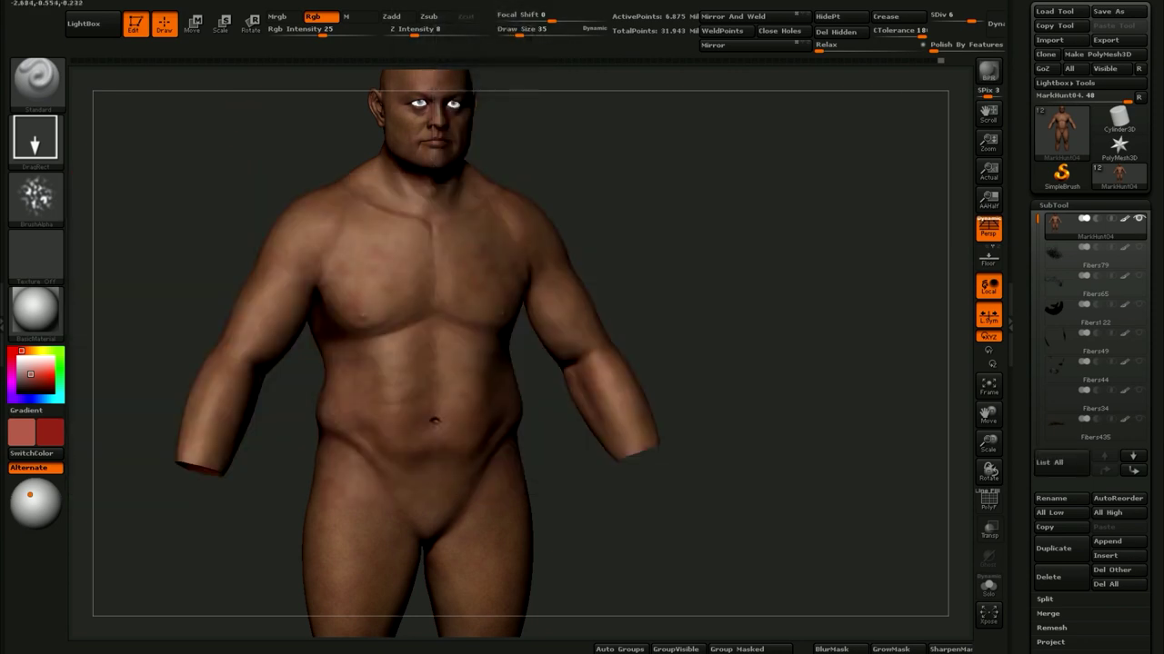
key("b")
left_click(36, 195)
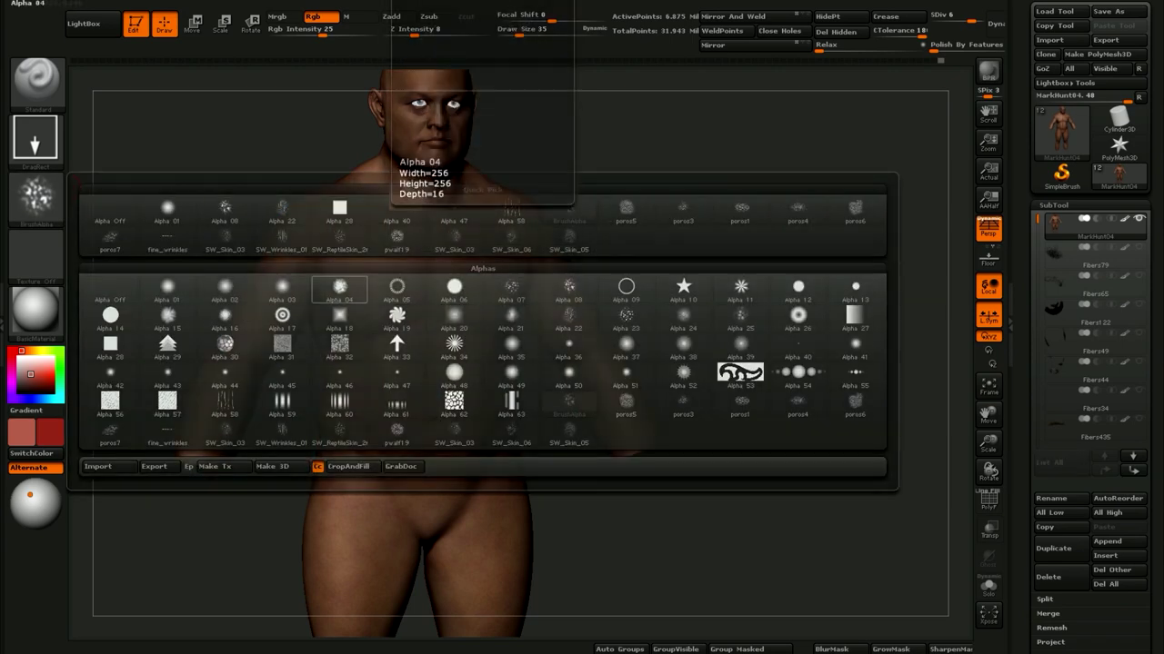
left_click(339, 288)
left_click_drag(323, 32, 293, 32)
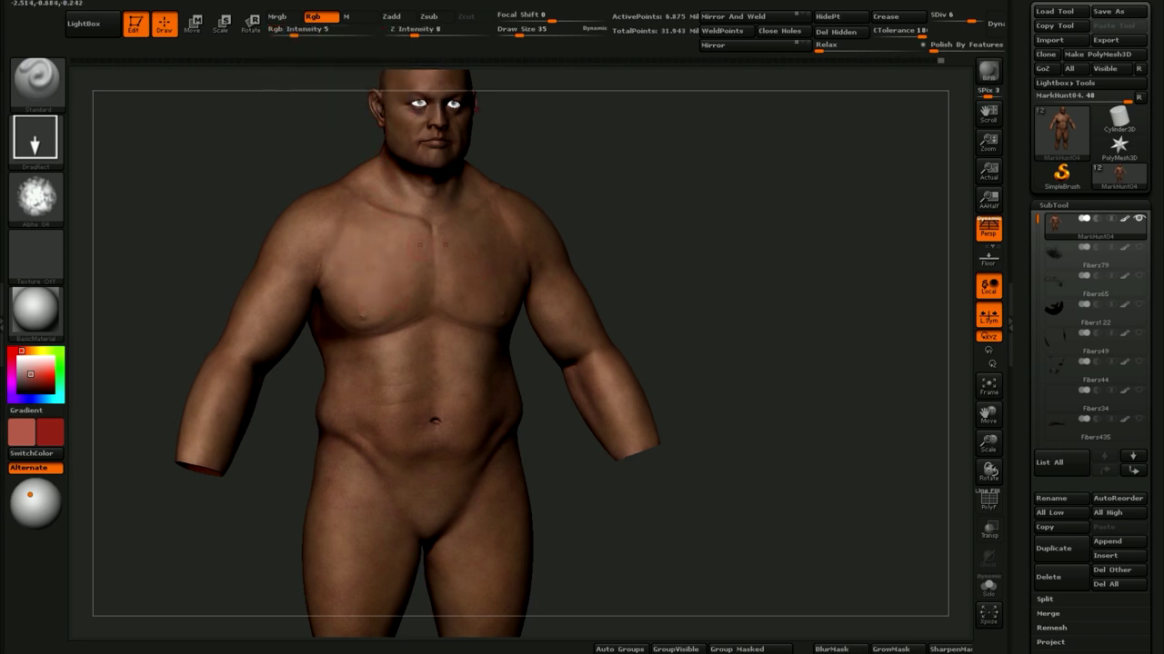
Set the colour brush's RGB intensity to 7
left_click_drag(294, 32, 304, 32)
left_click(323, 29)
type("97")
key("BackSpace")
key("BackSpace")
type("7")
key("Return")
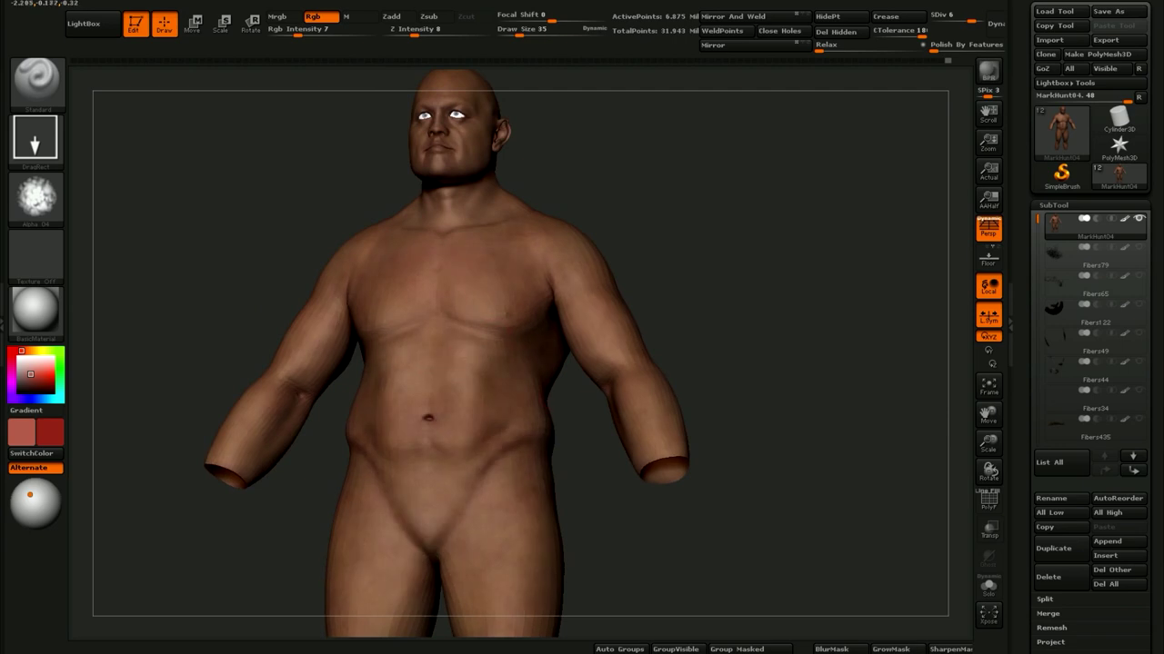
Paint faint red tints on the nose and cheek from a low face view
left_click_drag(573, 473, 591, 209)
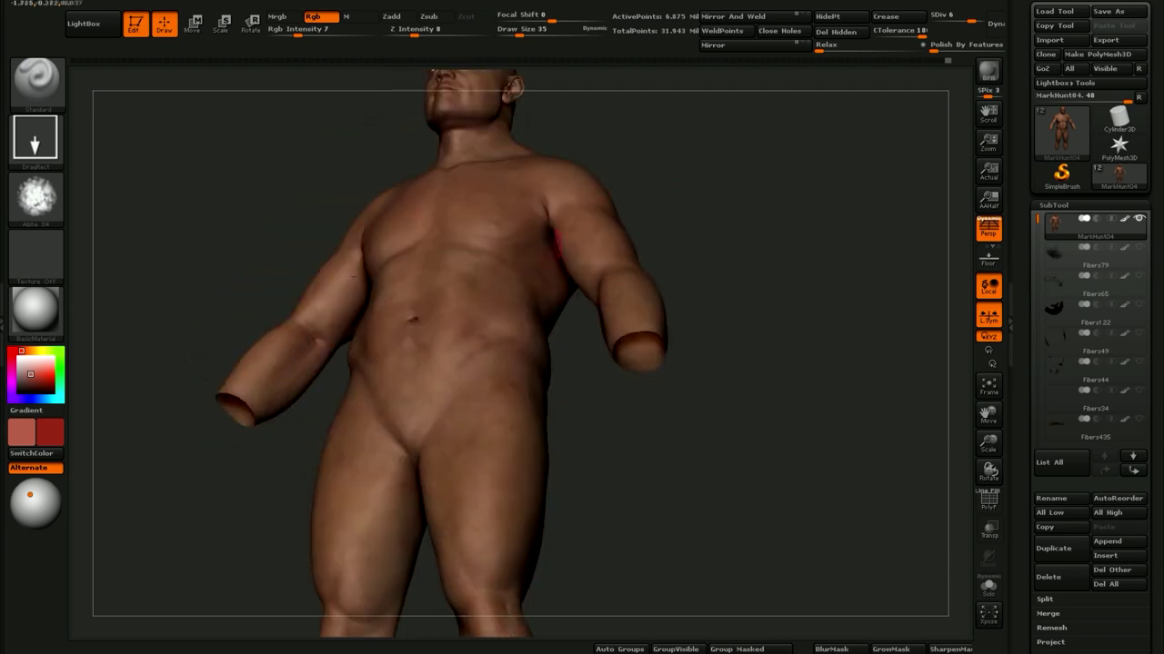
left_click_drag(488, 246, 487, 138)
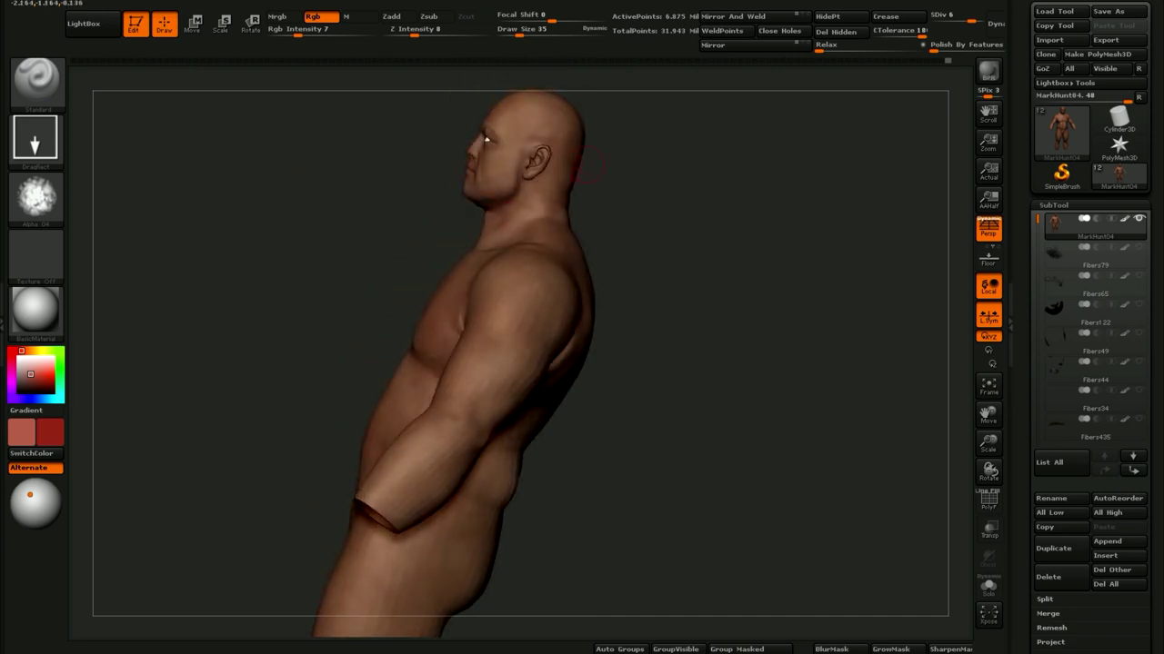
left_click_drag(587, 164, 490, 219)
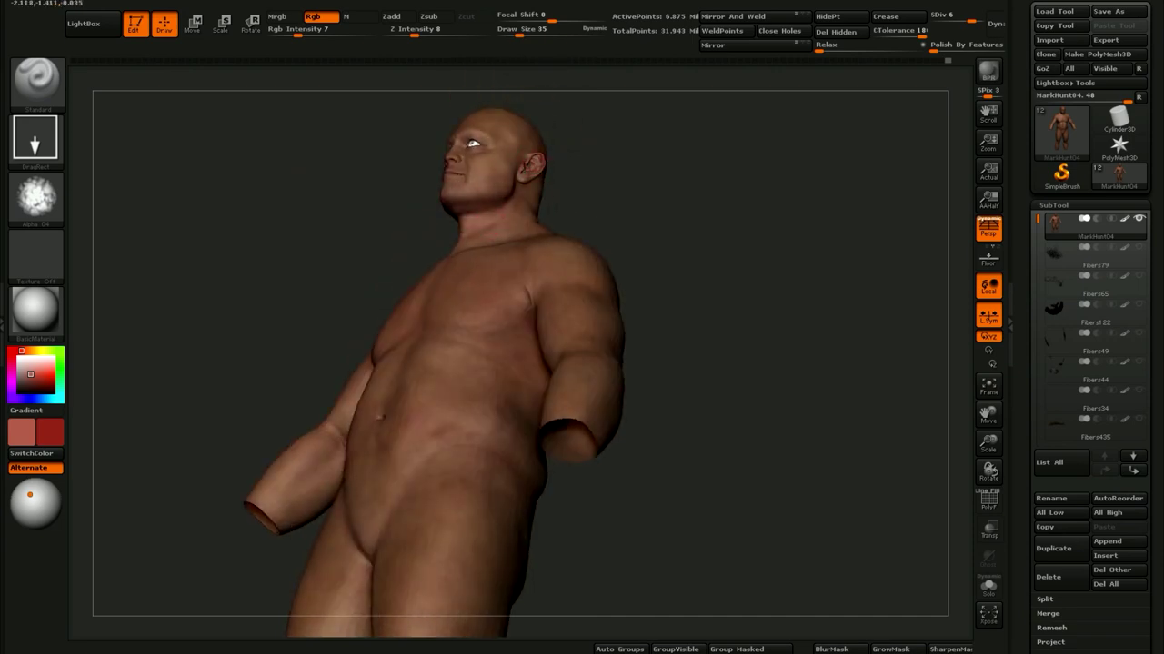
left_click_drag(538, 170, 514, 220)
left_click_drag(452, 198, 340, 207)
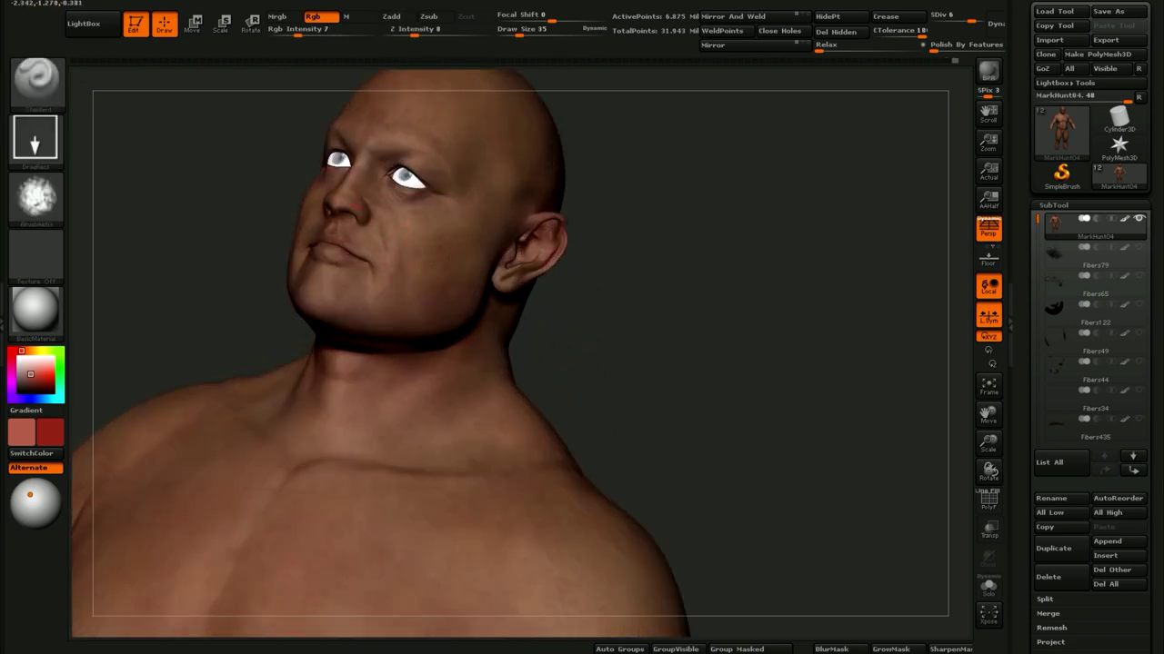
left_click_drag(345, 198, 371, 228)
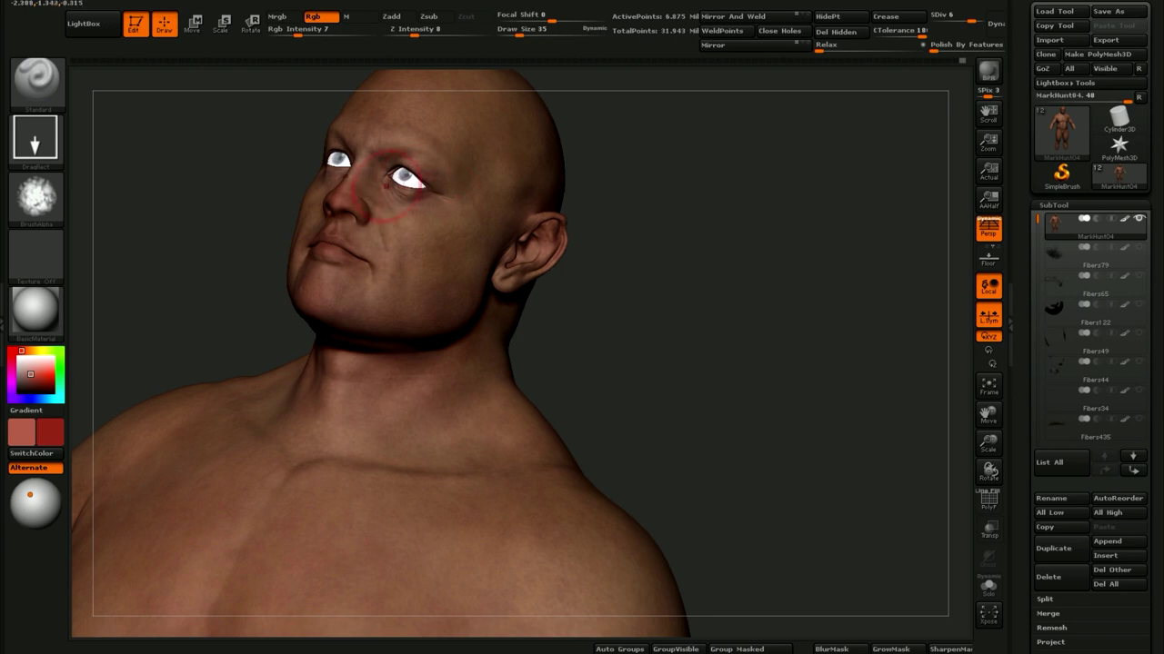
Orbit around the head, shoulder and arm to review the figure
mouse_move(195, 155)
left_mouse_down()
mouse_move(512, 184)
mouse_move(341, 214)
left_mouse_up()
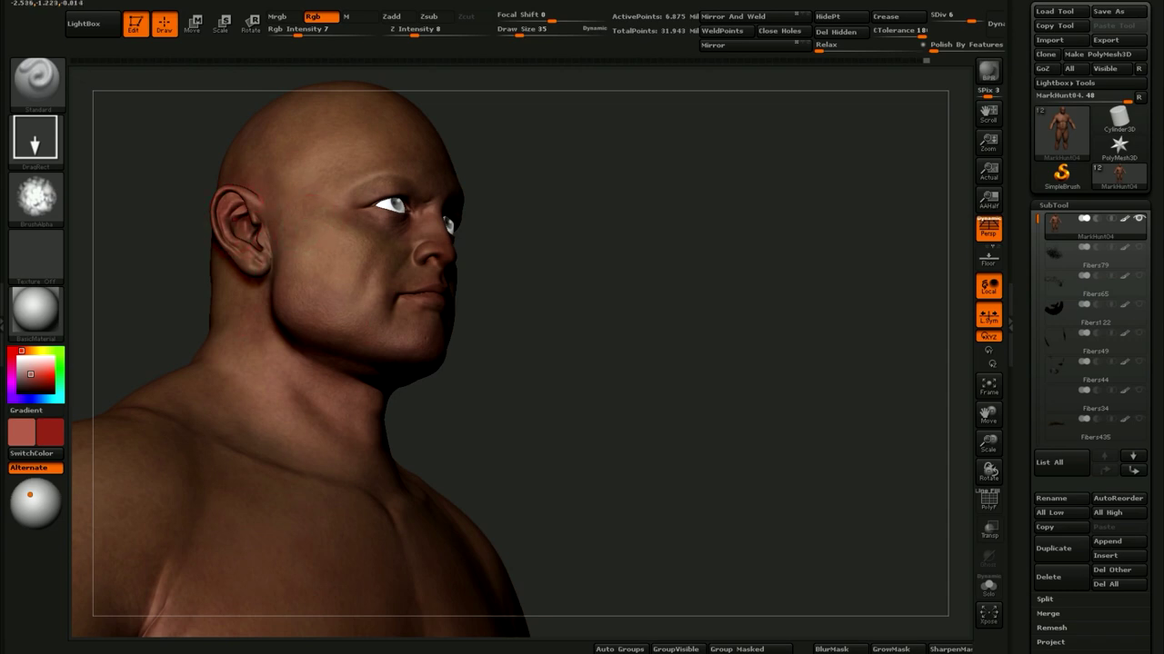
mouse_move(260, 395)
left_mouse_down()
mouse_move(138, 585)
mouse_move(73, 591)
left_mouse_up()
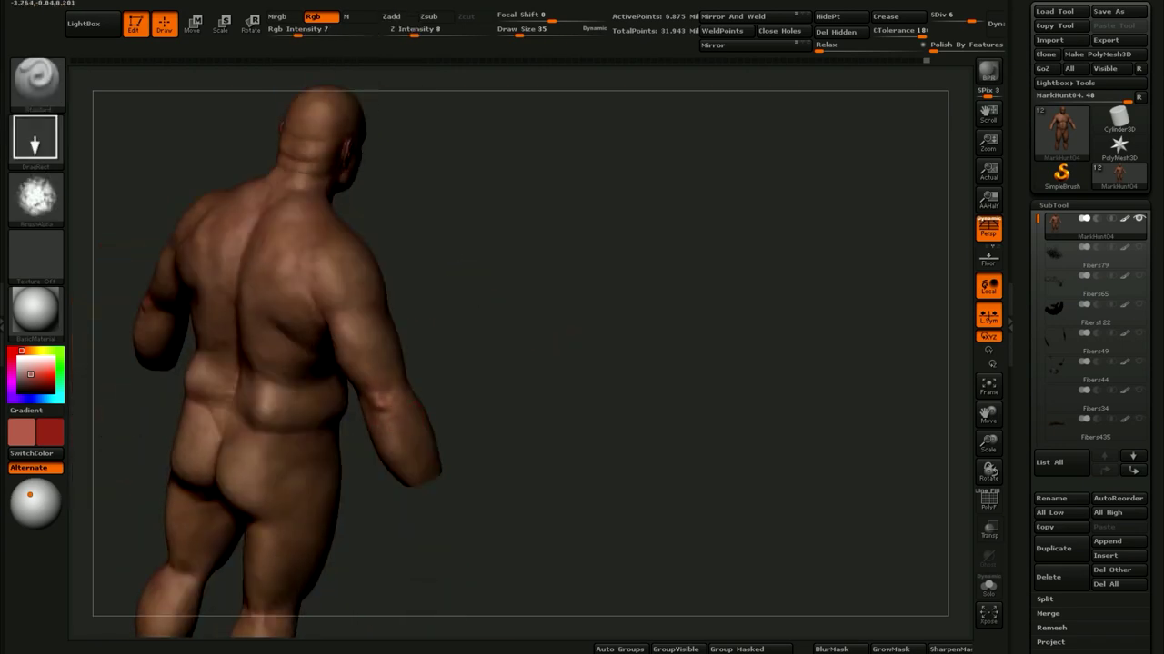
mouse_move(519, 310)
left_mouse_down()
mouse_move(494, 385)
mouse_move(385, 343)
left_mouse_up()
left_click_drag(593, 253, 545, 92)
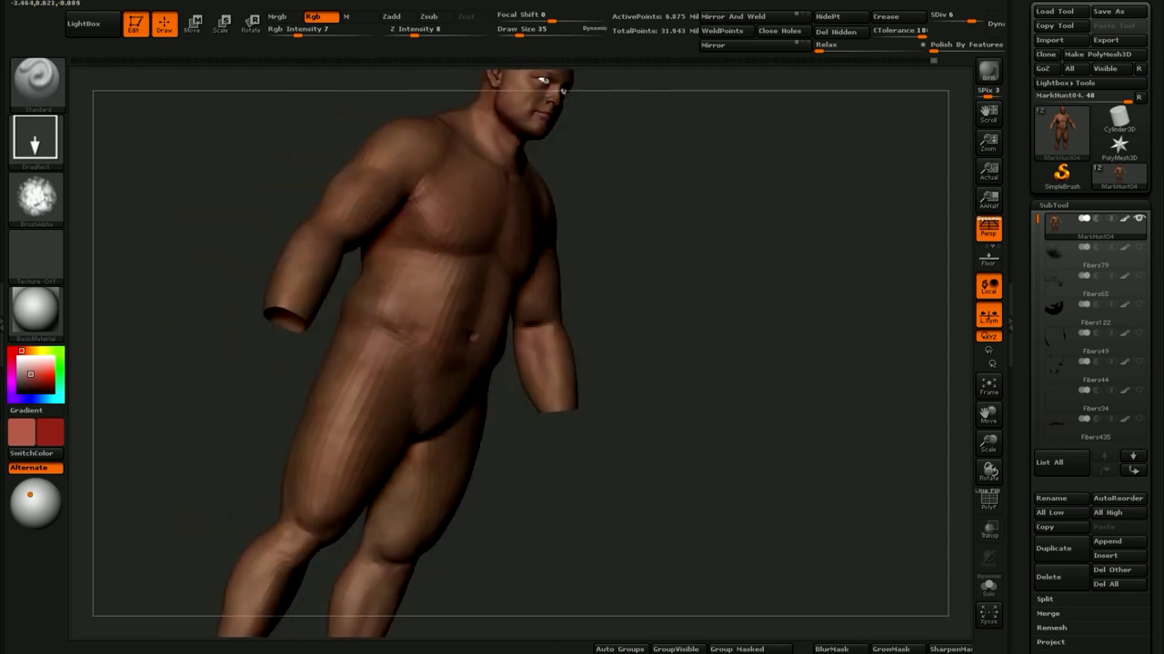
left_click(34, 196)
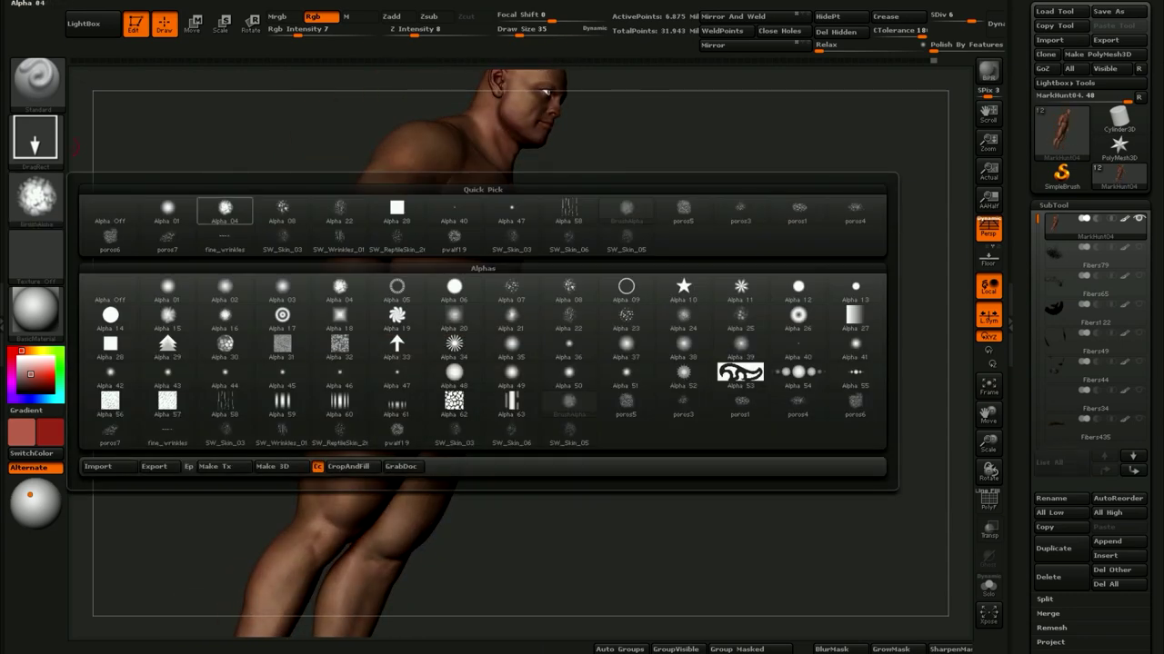
Give the brush a new alpha, the Spray stroke and the skin texture
left_click(569, 285)
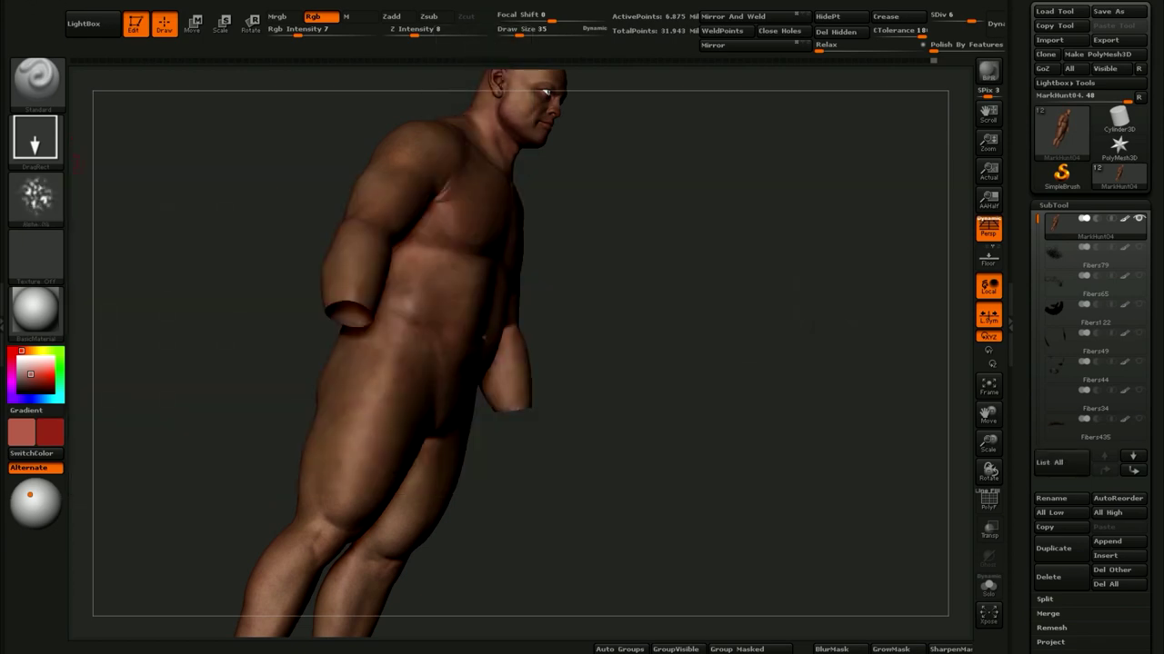
left_click(37, 136)
left_click(282, 155)
left_click(35, 254)
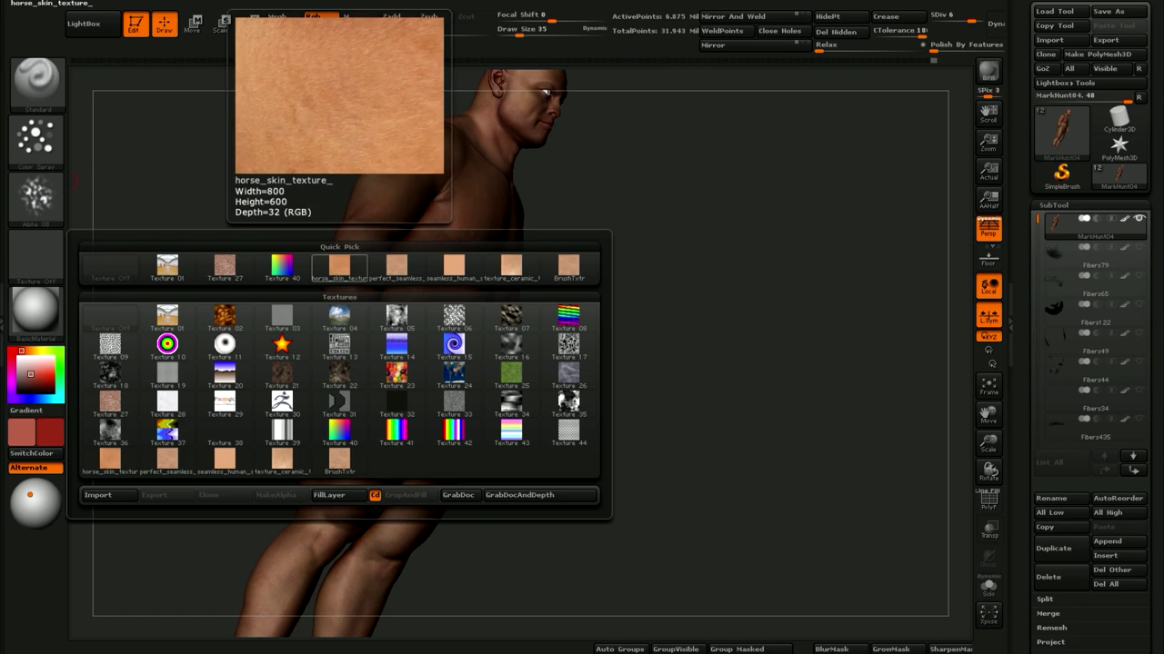
left_click(339, 266)
Set the RGB intensity to 25 while viewing the torso and hips
left_click_drag(582, 309, 649, 307)
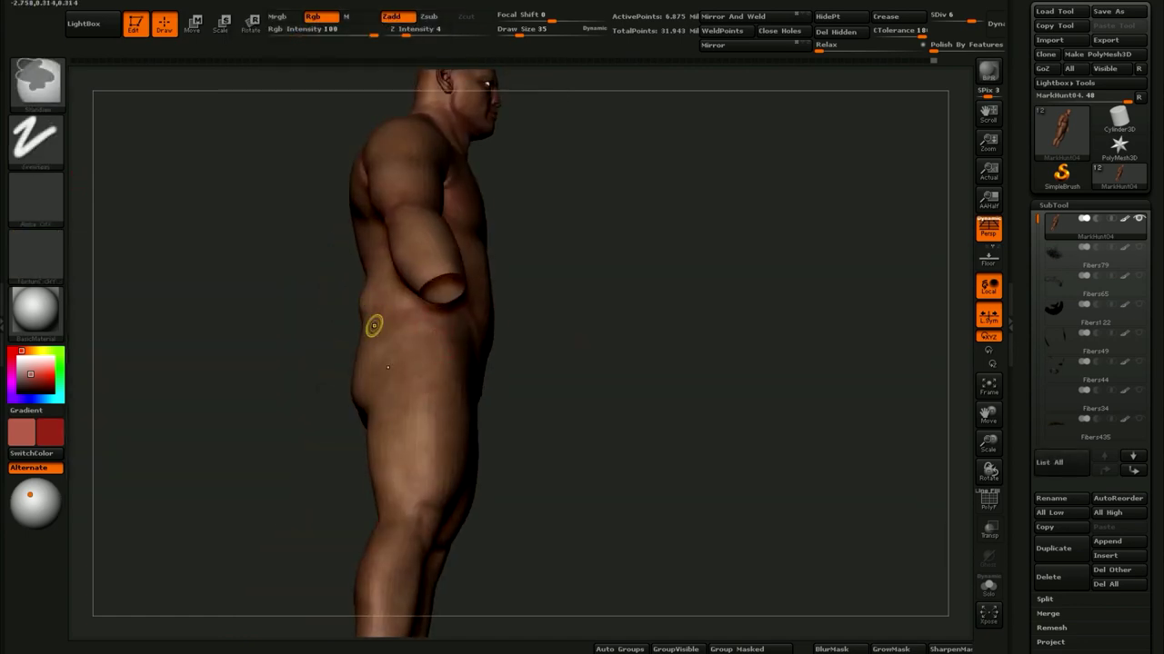
right_click_drag(421, 343, 434, 390, "ctrl")
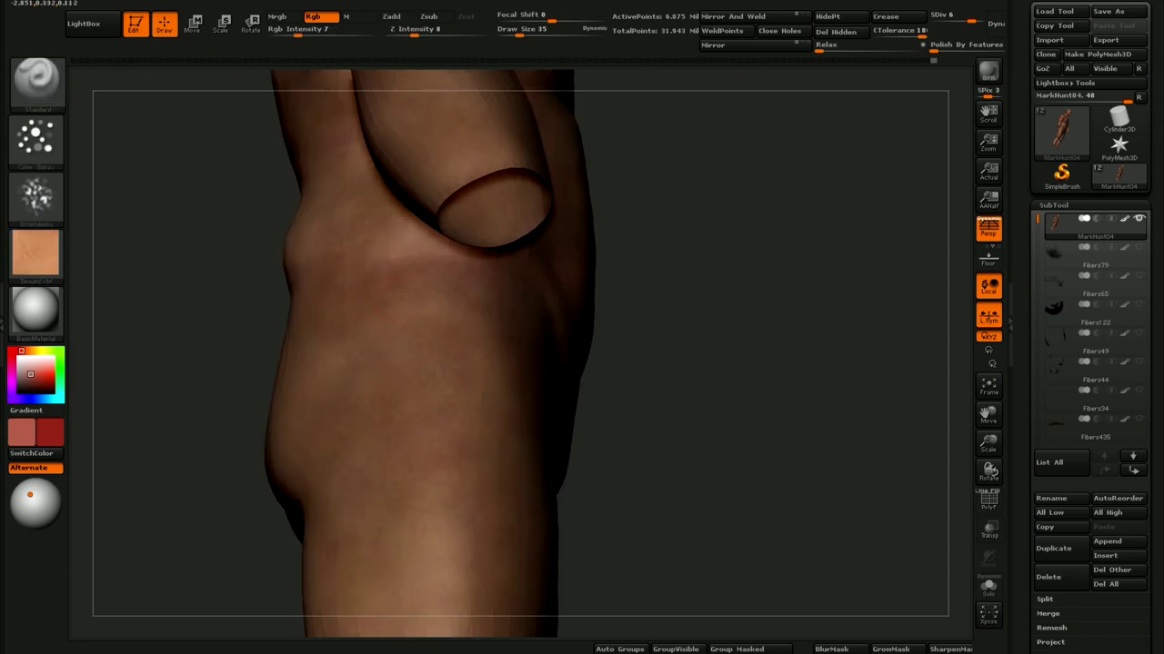
left_click_drag(746, 327, 673, 318)
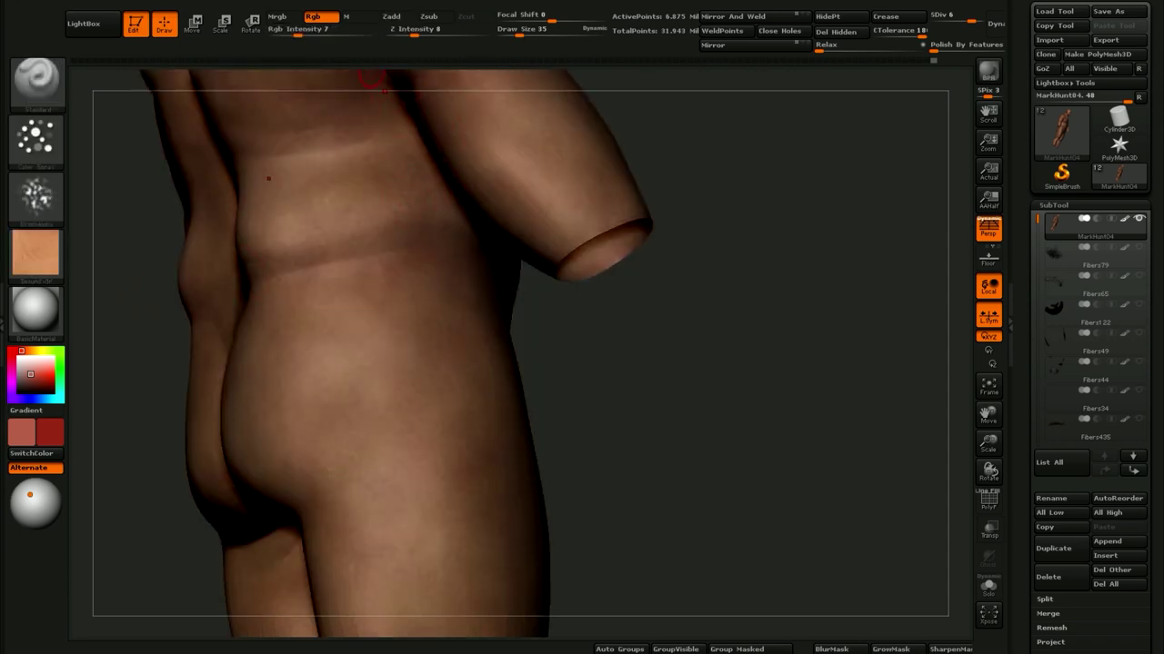
type("39 25")
key("Return")
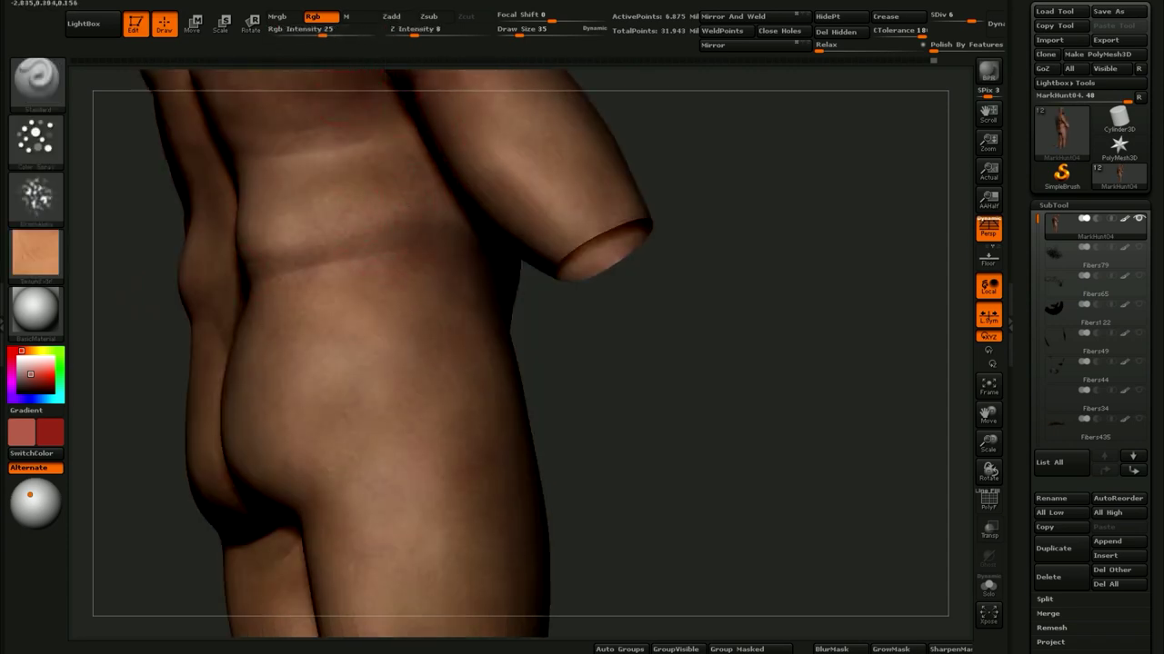
Temporarily isolate the thigh and knee, then show all body parts again
right_click_drag(382, 424, 397, 346, "ctrl")
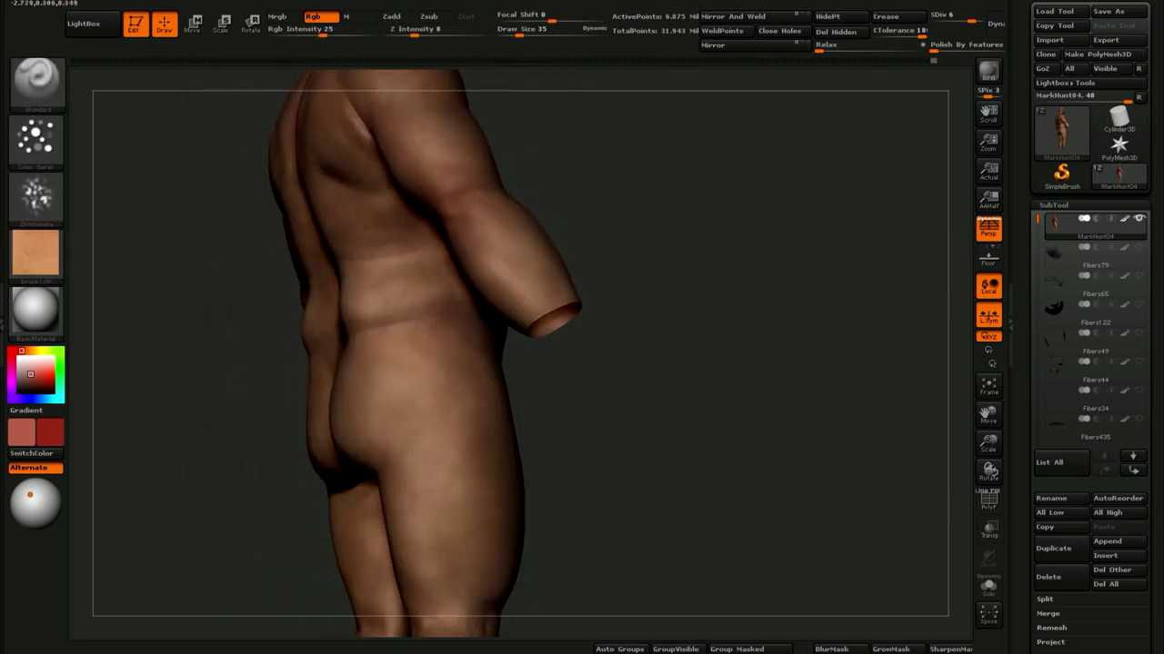
left_click_drag(624, 462, 470, 341, "alt")
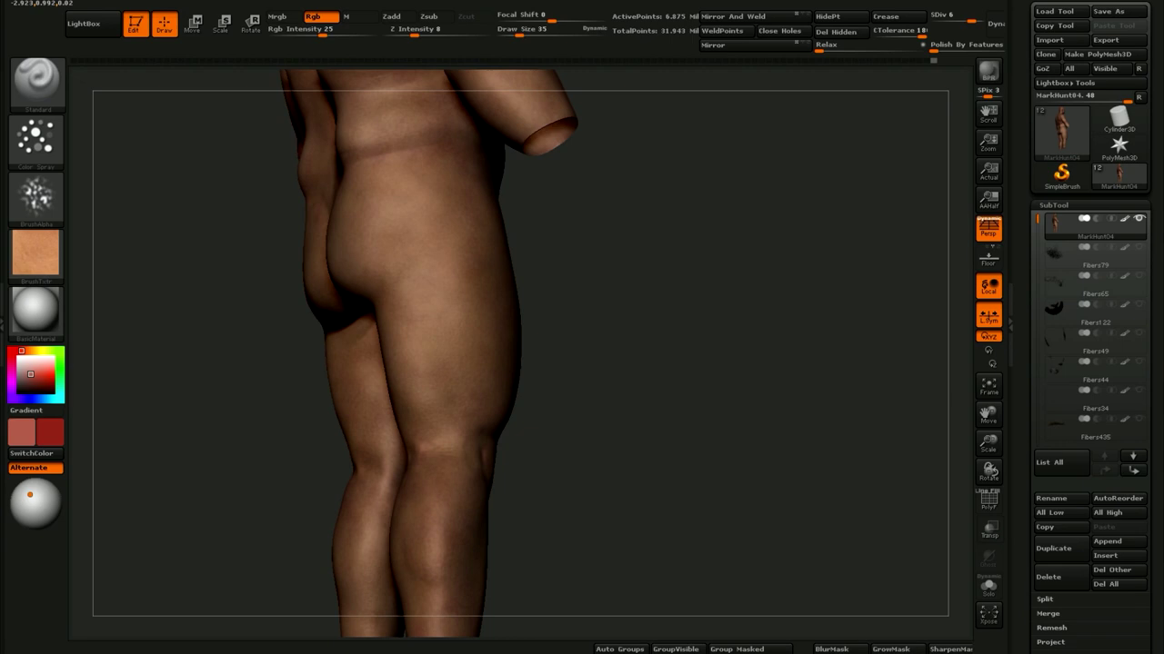
left_click_drag(691, 363, 636, 300)
left_click(472, 318, "ctrl+shift")
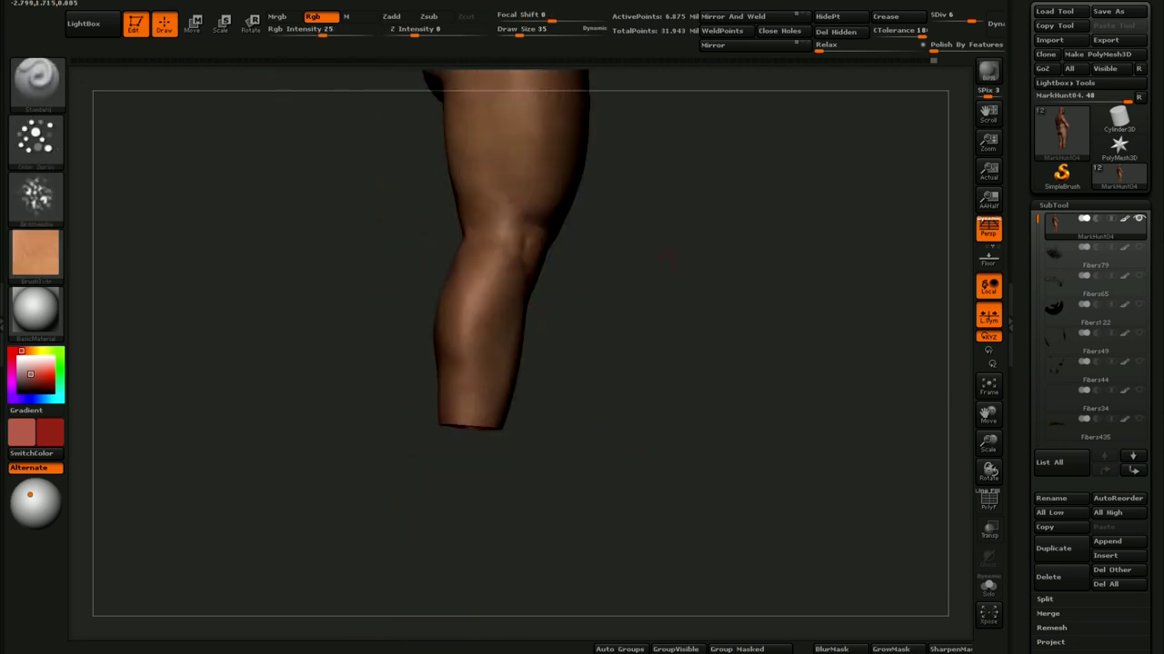
left_click(727, 364, "ctrl+shift")
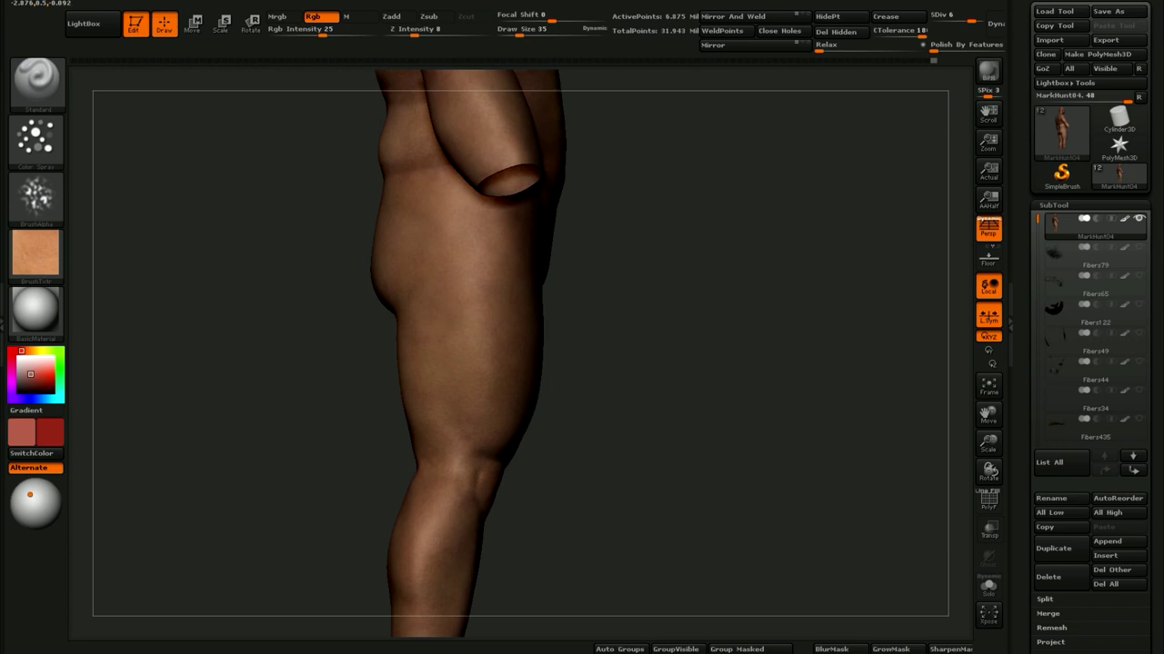
Inspect the legs, torso, chest and arms from front and side views
mouse_move(727, 363)
left_mouse_down("shift")
mouse_move(636, 364)
mouse_move(727, 364)
left_mouse_up("shift")
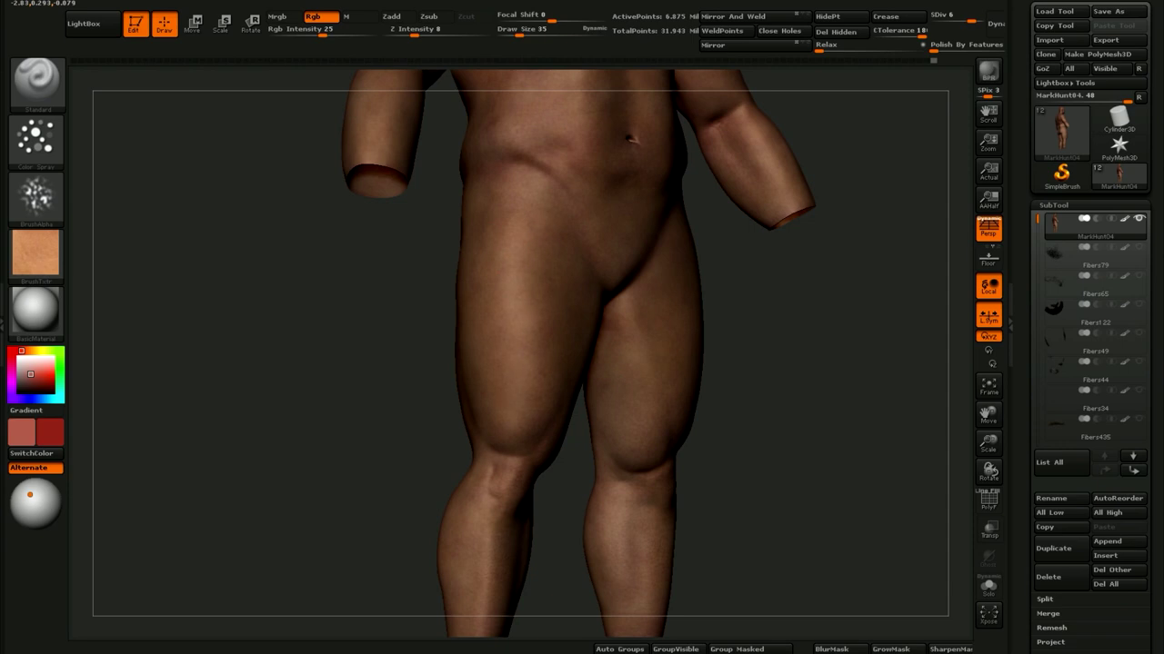
left_click_drag(773, 364, 636, 382)
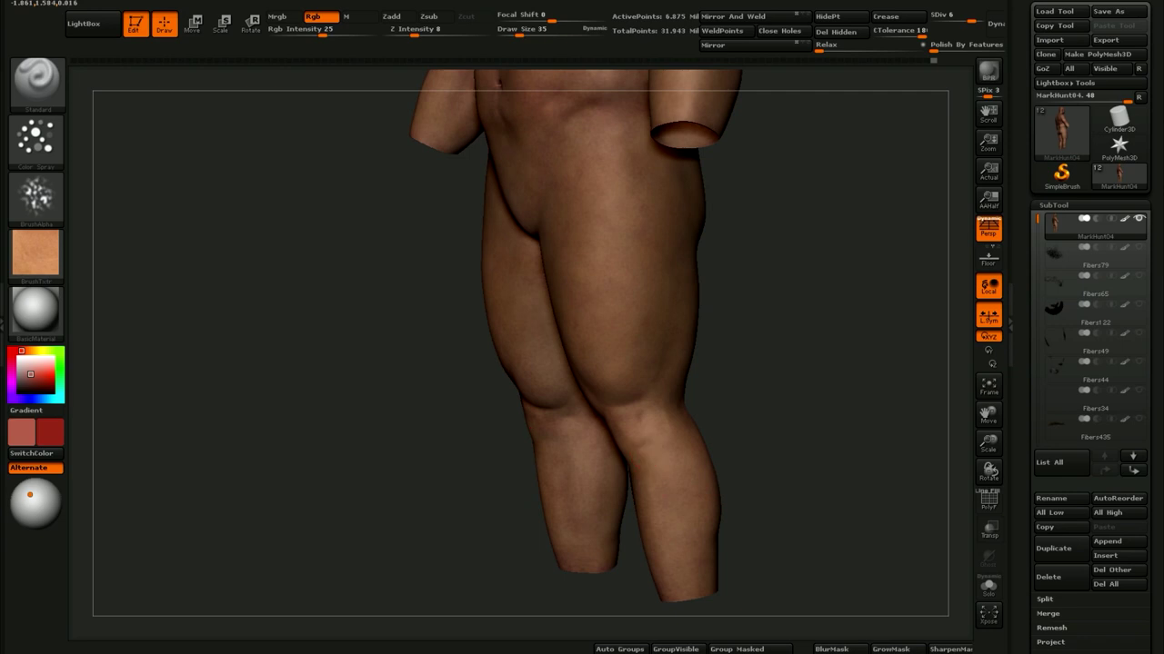
left_click_drag(800, 364, 772, 354)
mouse_move(800, 272)
left_mouse_down("alt")
mouse_move(800, 409)
mouse_move(593, 213)
left_mouse_up("alt")
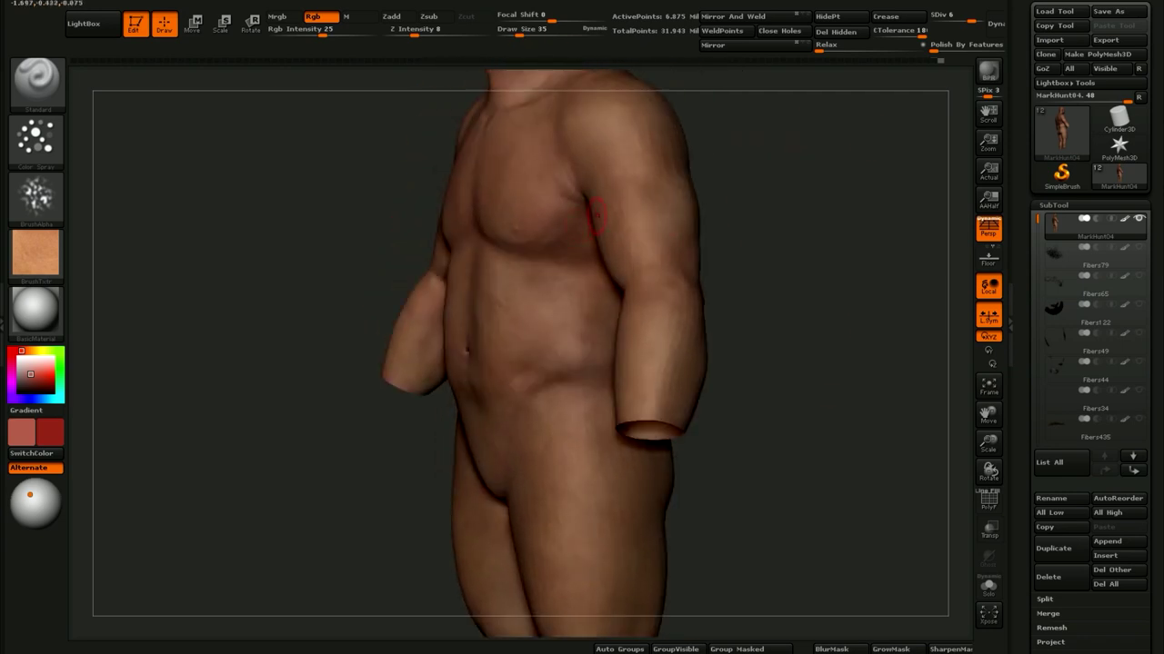
left_click_drag(799, 364, 745, 345)
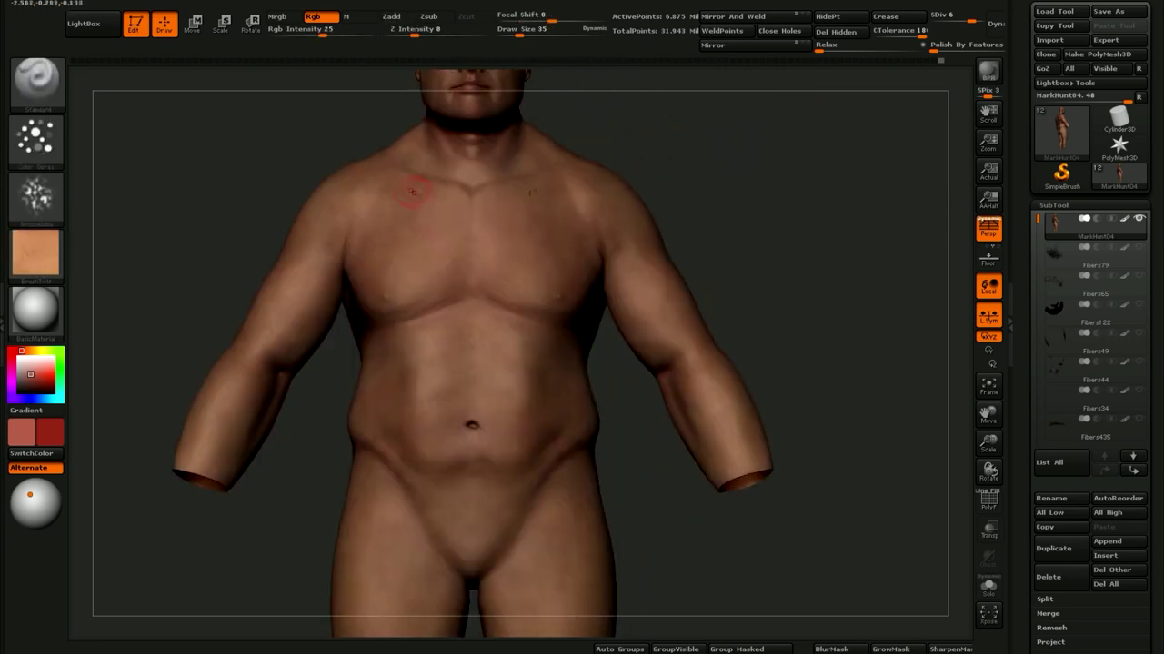
left_click_drag(800, 363, 873, 355)
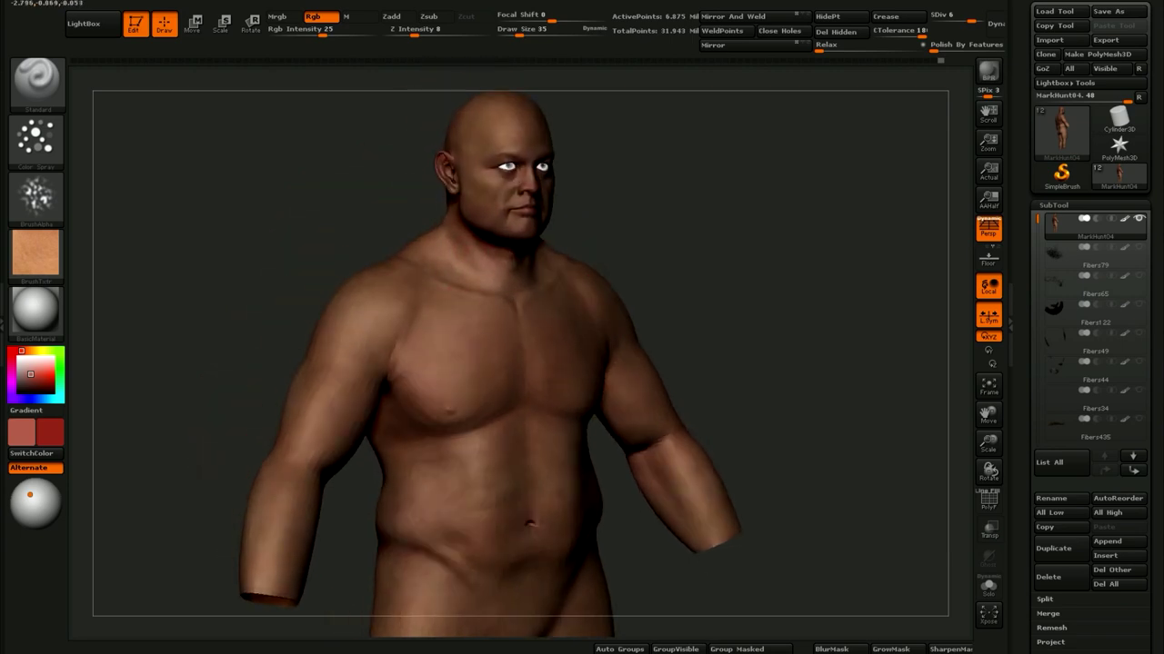
left_click_drag(675, 182, 727, 209)
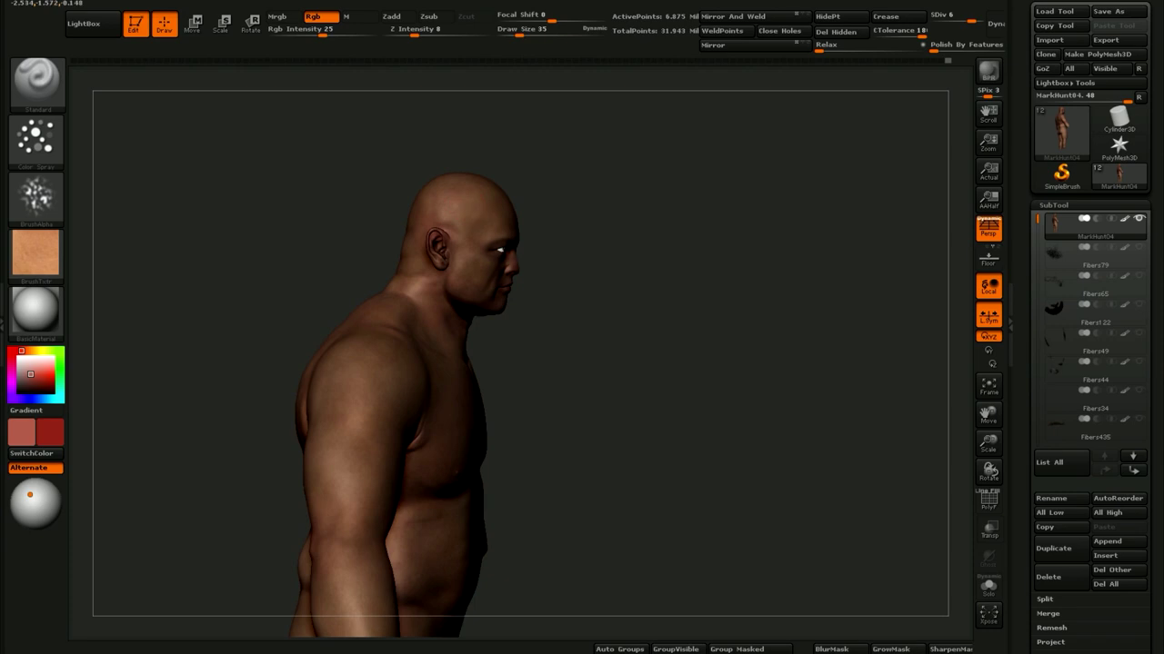
scroll(509, 345, "up", 3)
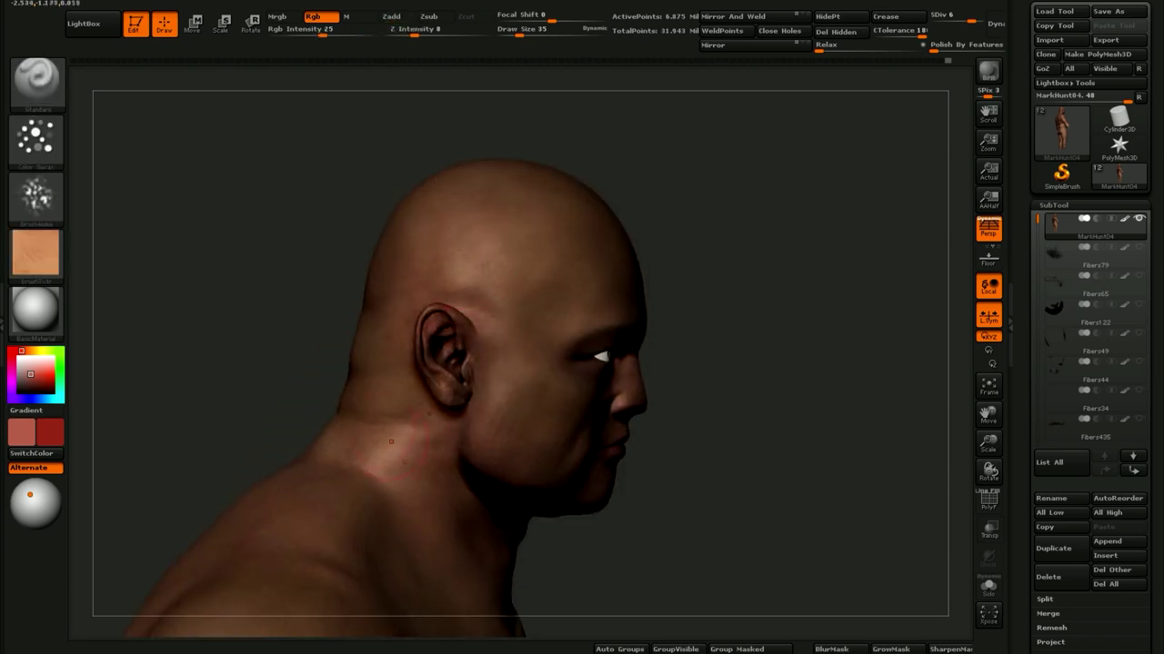
Review the back of the head, neck, shoulders and upper back
left_click_drag(727, 318, 341, 313)
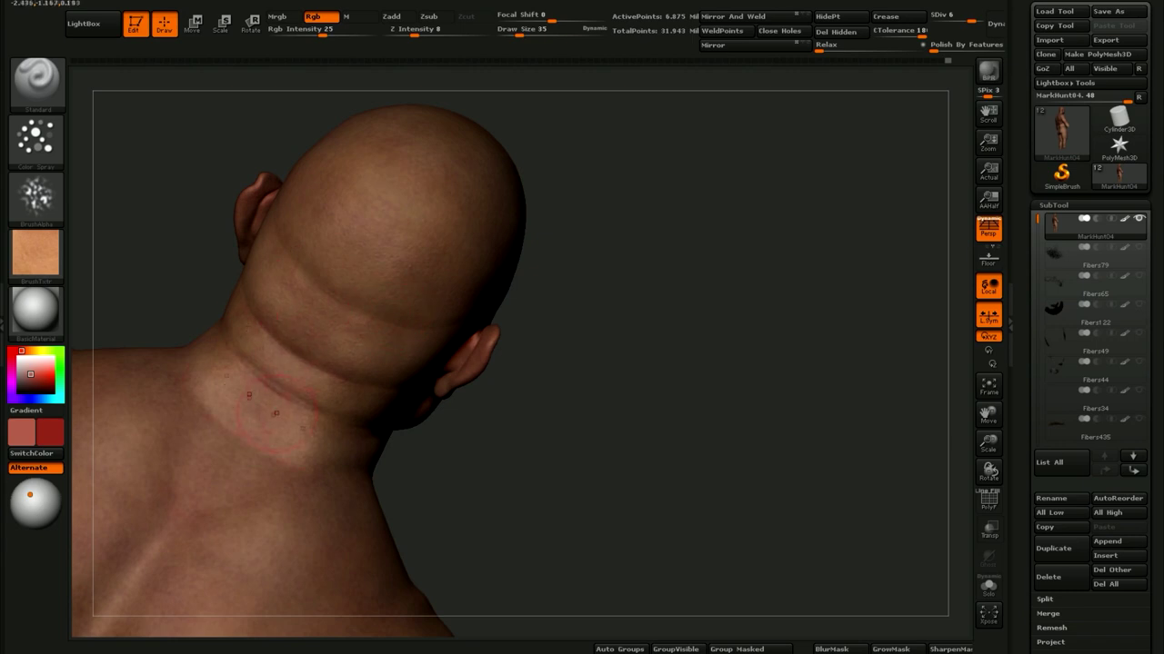
left_click_drag(228, 463, 356, 334)
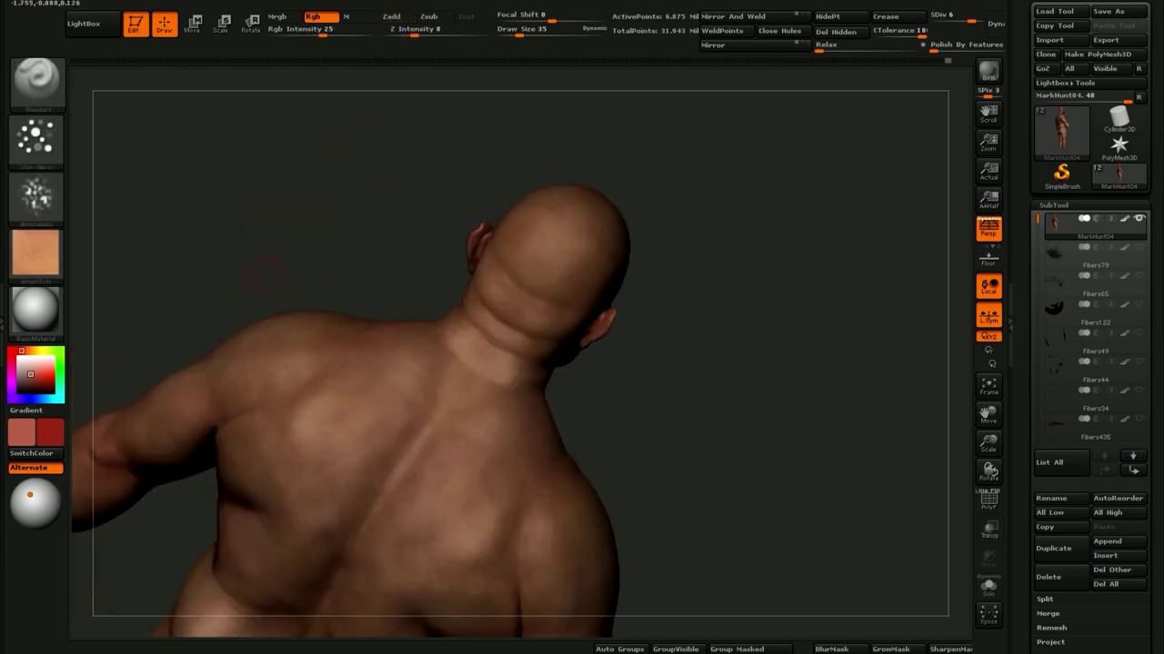
left_click_drag(267, 275, 303, 288)
left_click_drag(578, 348, 595, 336, "shift")
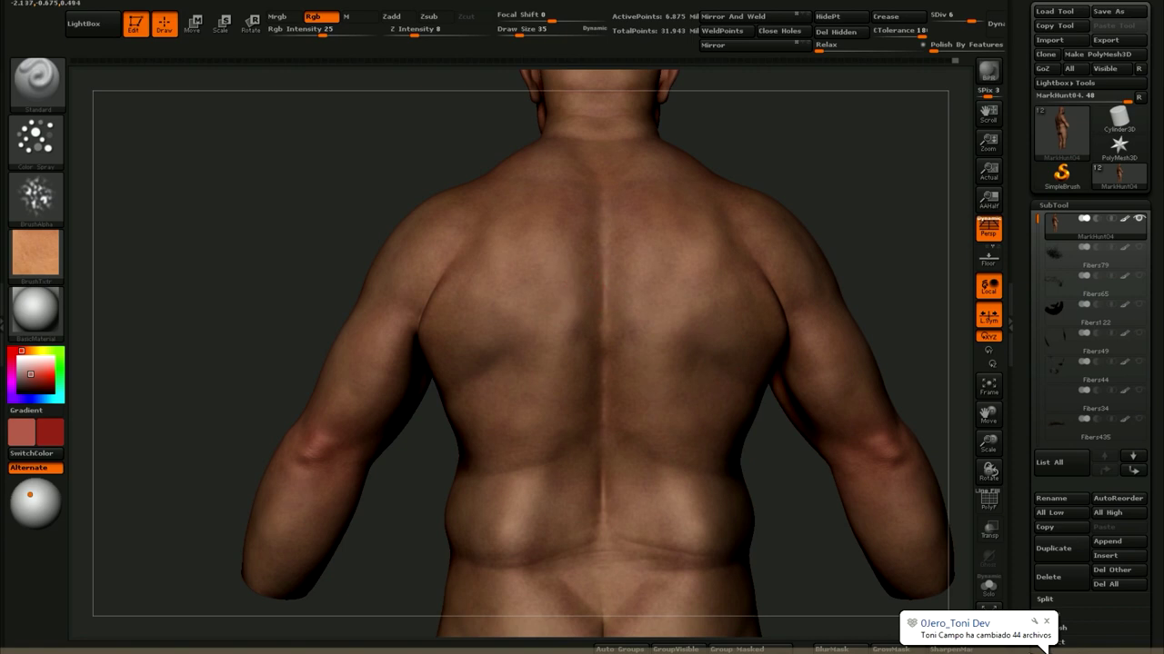
left_click(1045, 622)
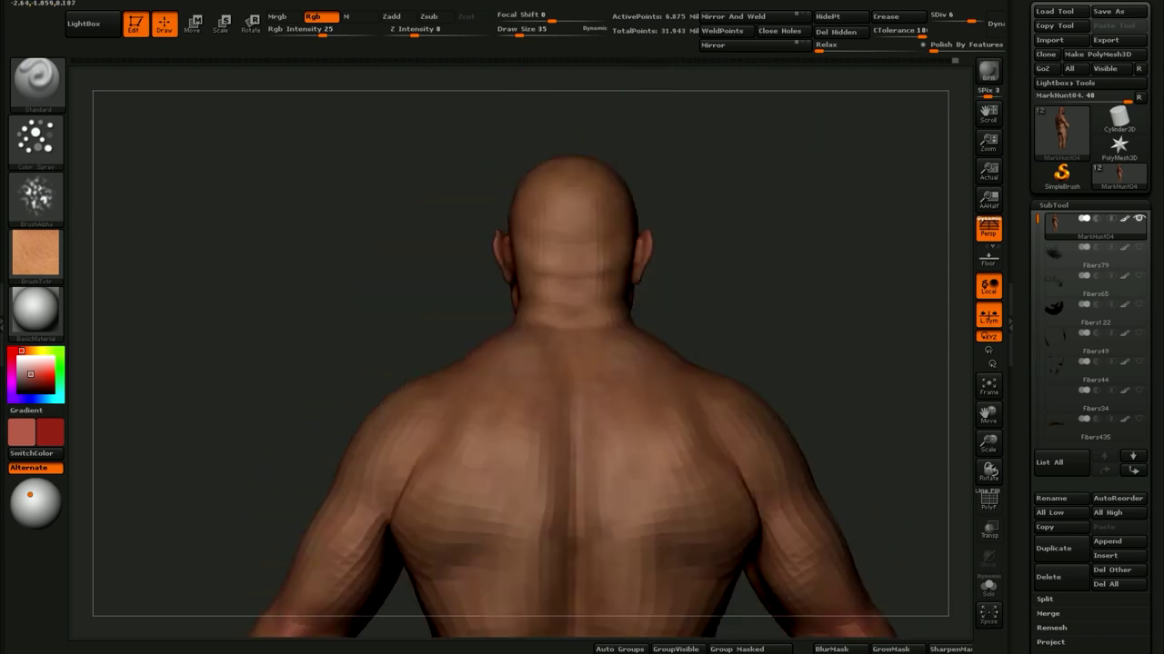
left_click_drag(799, 132, 564, 362, "alt")
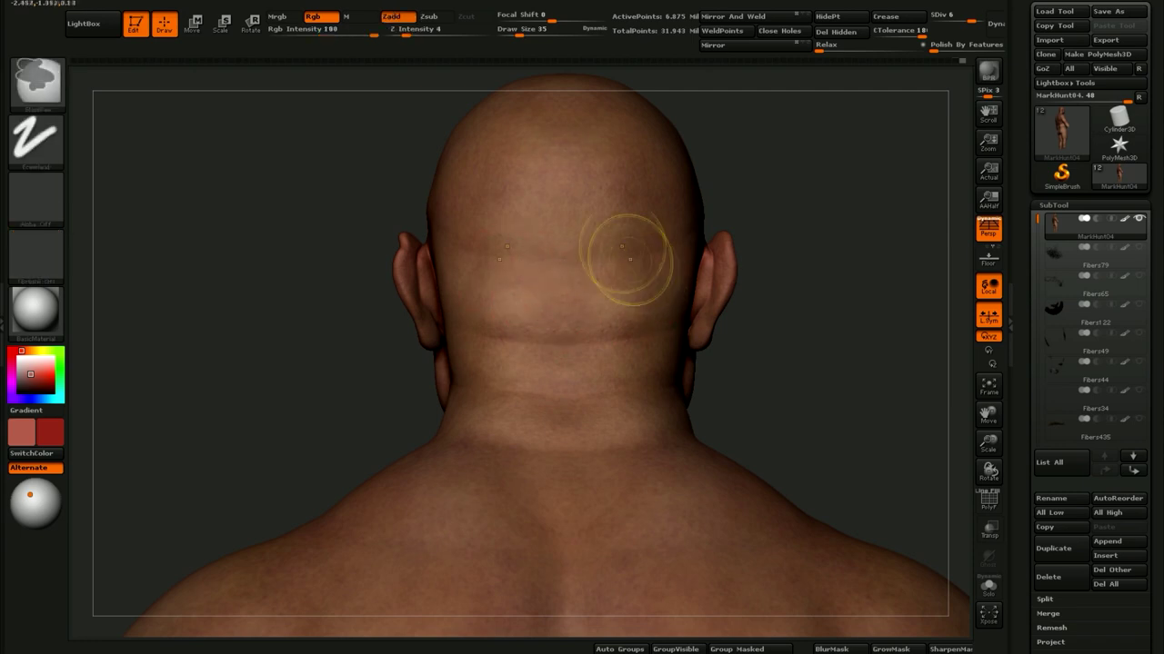
left_click_drag(639, 267, 536, 264, "alt")
Look over the face and chest from front and side profiles
mouse_move(482, 291)
left_mouse_down()
mouse_move(408, 265)
mouse_move(509, 272)
left_mouse_up()
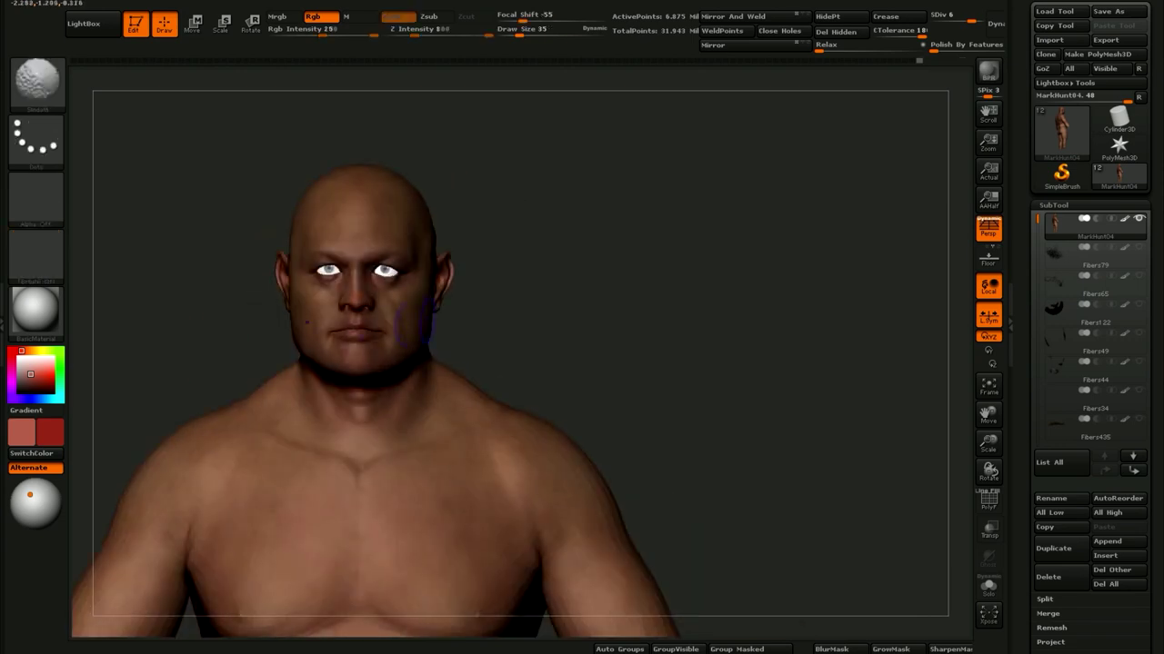
mouse_move(509, 272)
left_mouse_down()
mouse_move(297, 172)
mouse_move(363, 182)
mouse_move(407, 279)
left_mouse_up()
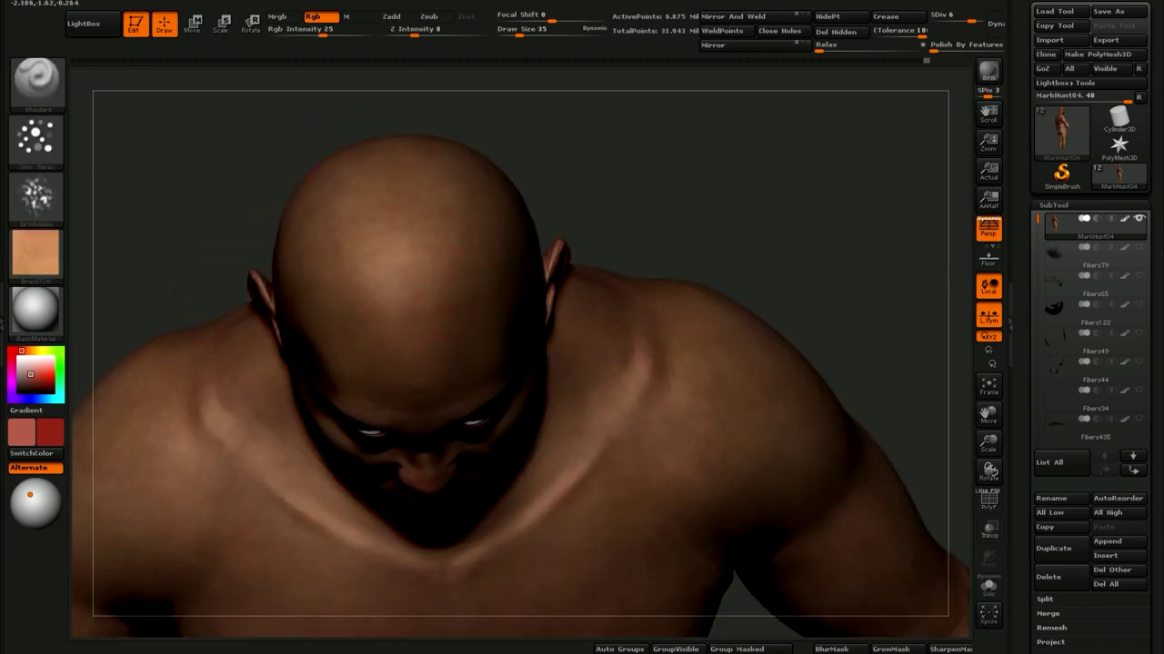
mouse_move(406, 278)
left_mouse_down()
mouse_move(406, 181)
mouse_move(406, 318)
left_mouse_up()
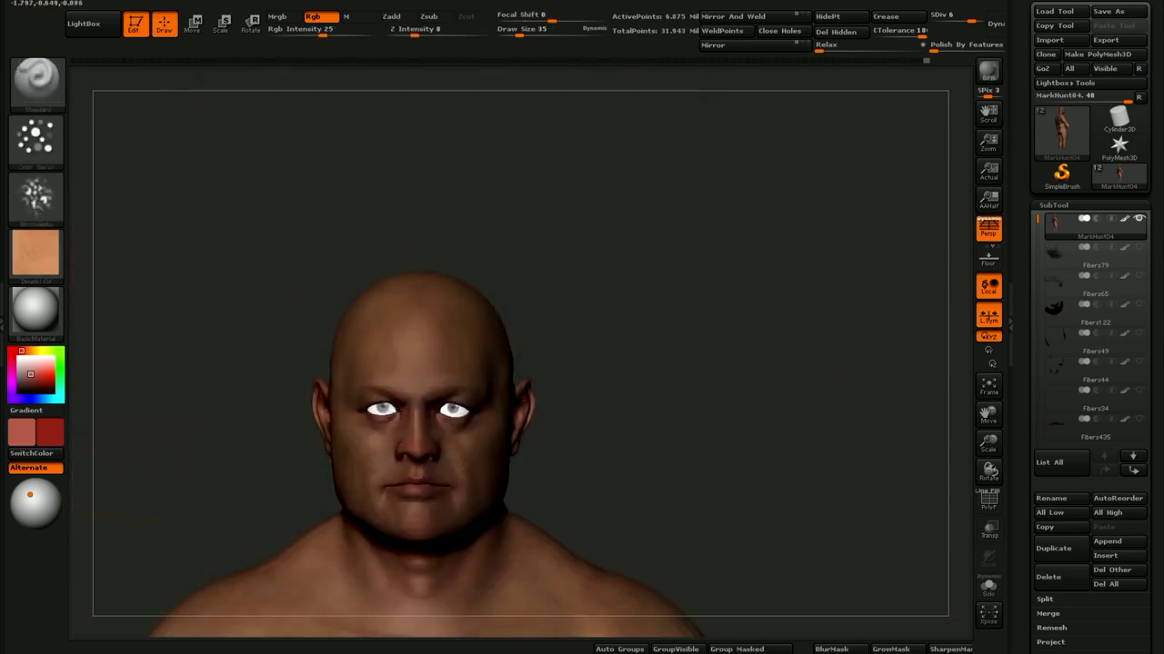
left_click_drag(533, 401, 515, 135, "alt")
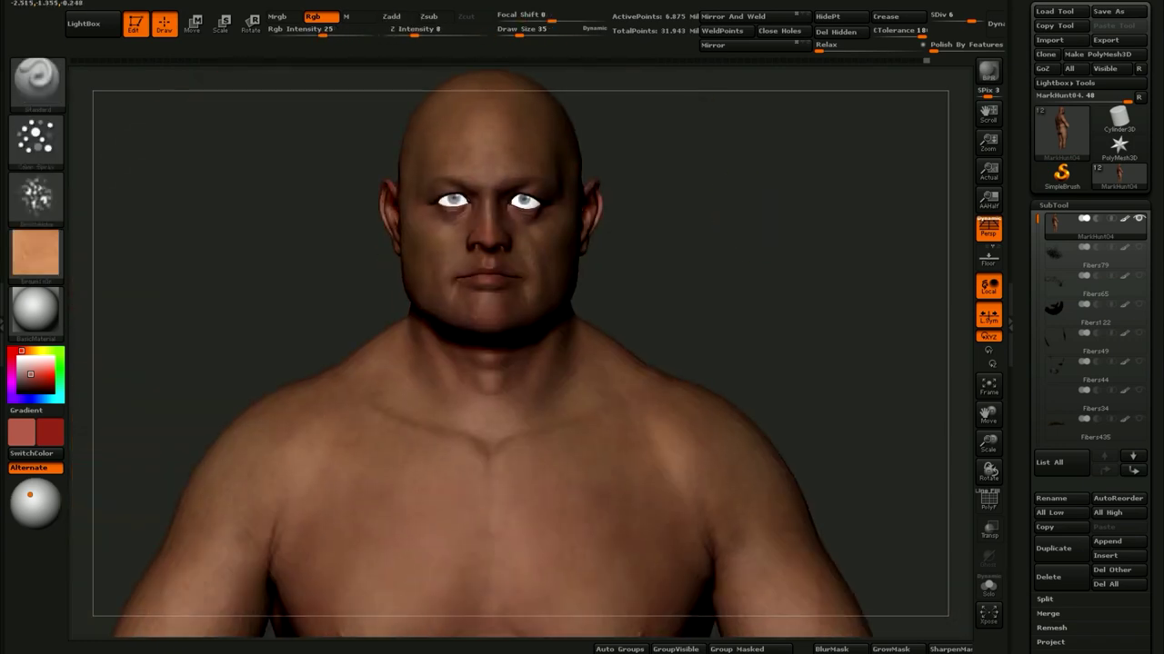
mouse_move(348, 297)
left_mouse_down("shift")
mouse_move(400, 224)
mouse_move(439, 249)
left_mouse_up("shift")
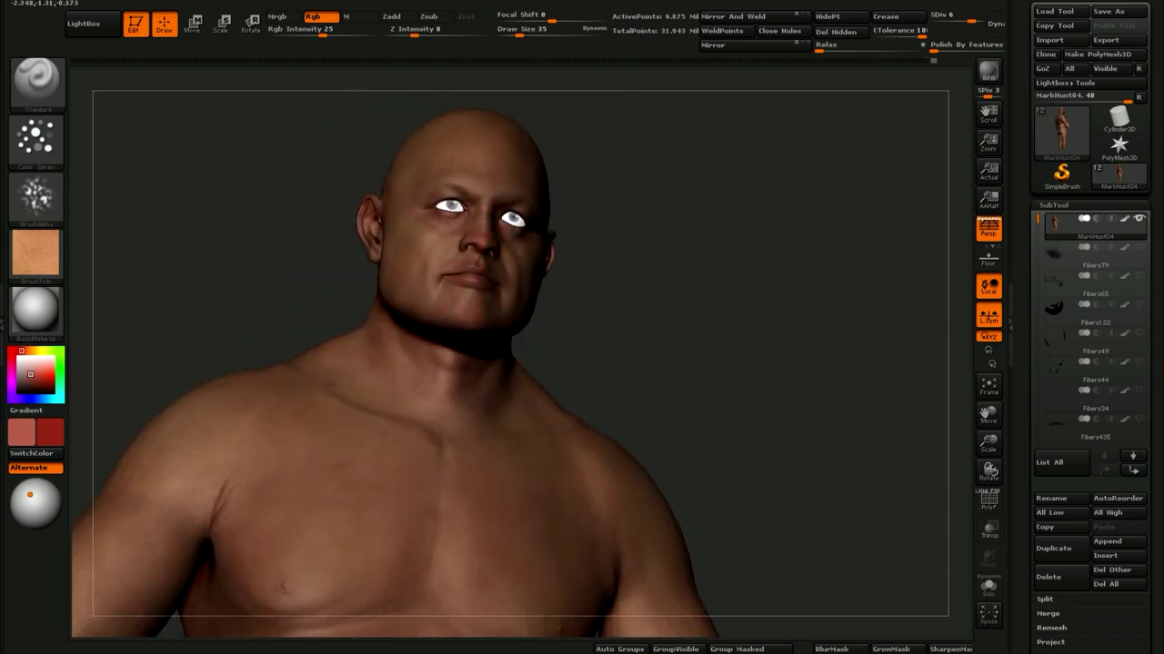
Zoom in on the face and lower the draw size from 35 to 22
left_click_drag(434, 436, 459, 325, "alt")
key("space")
left_click_drag(519, 221, 491, 221)
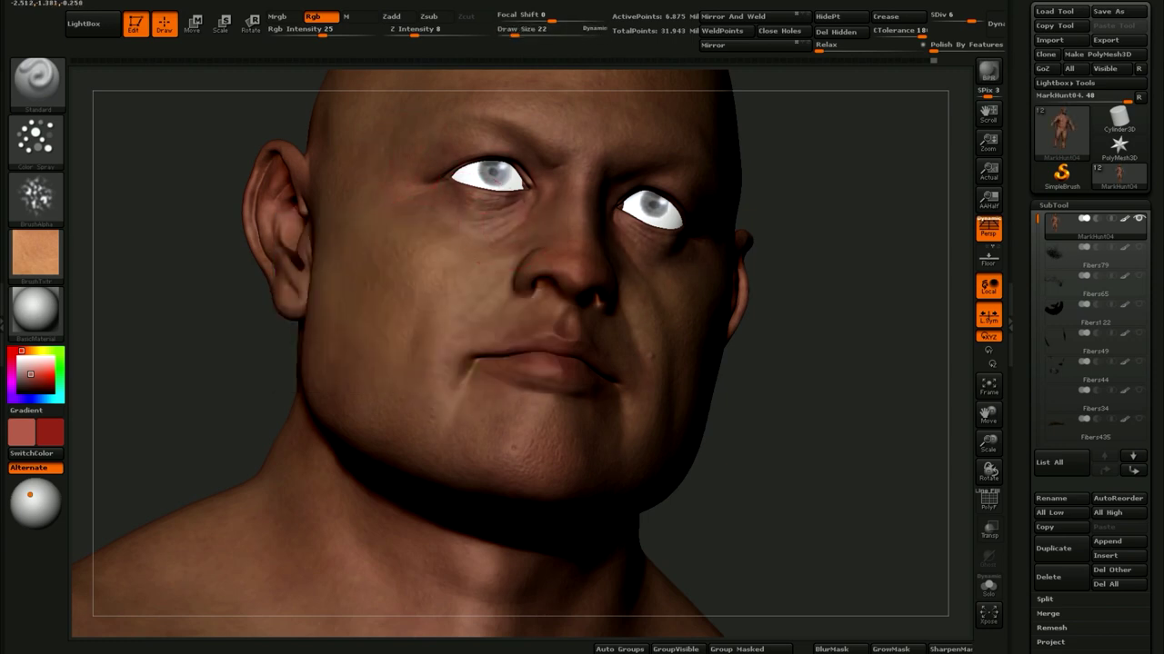
left_click_drag(818, 364, 636, 364)
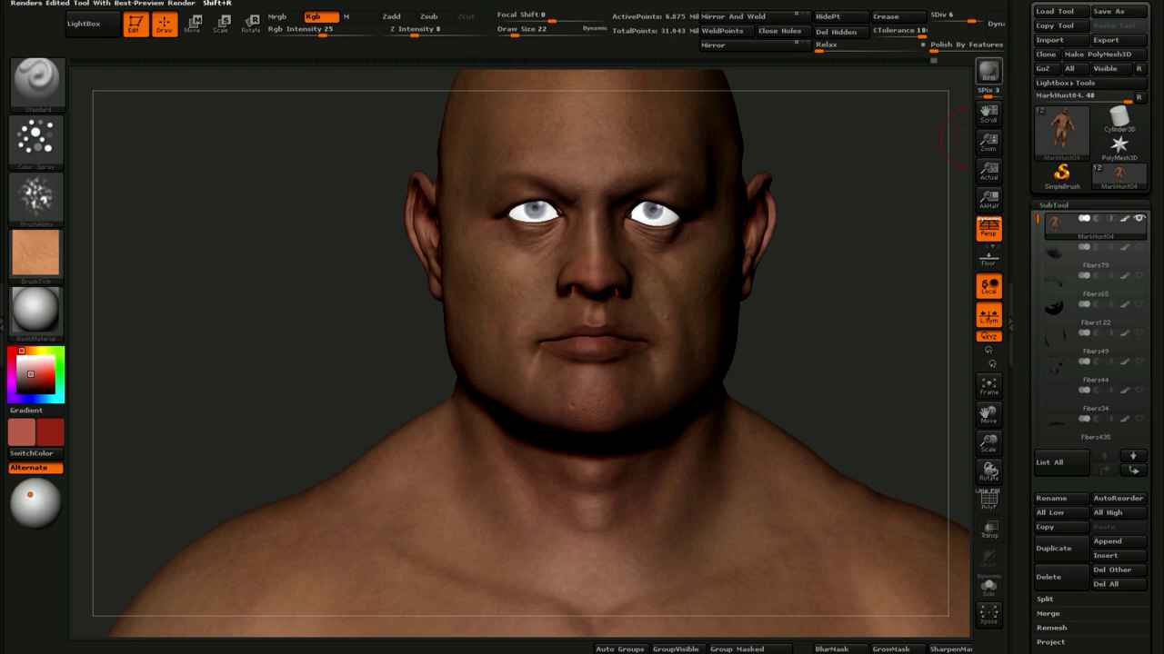
Leave the material unchanged and run a BPR render of the painted figure
left_click(361, 2)
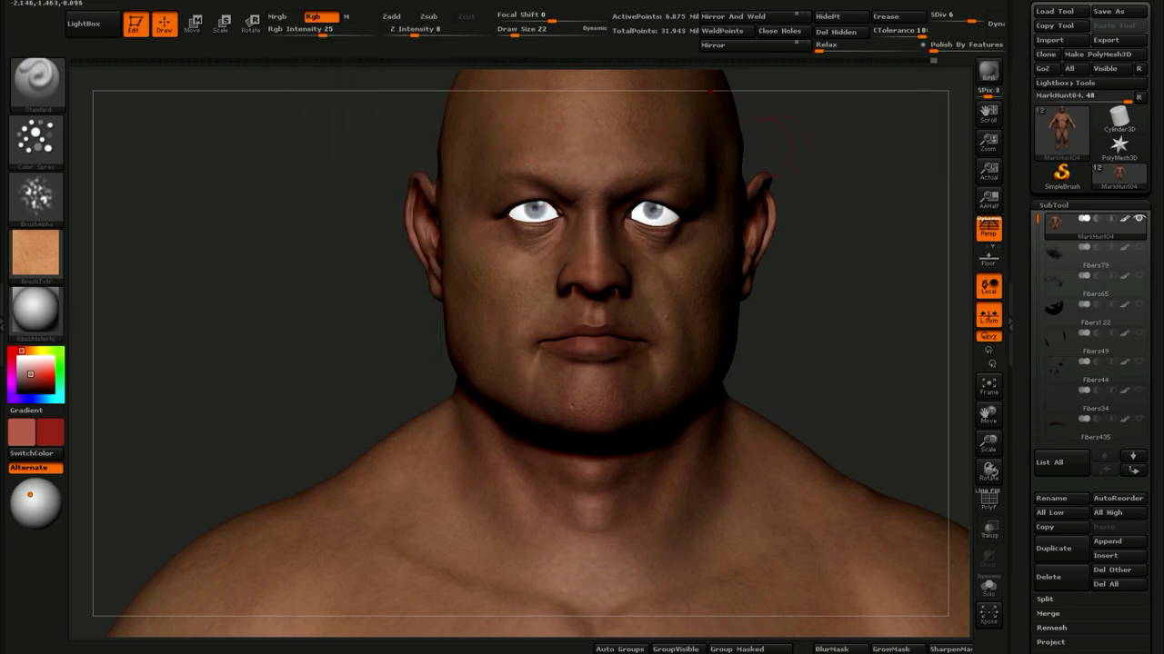
left_click(361, 3)
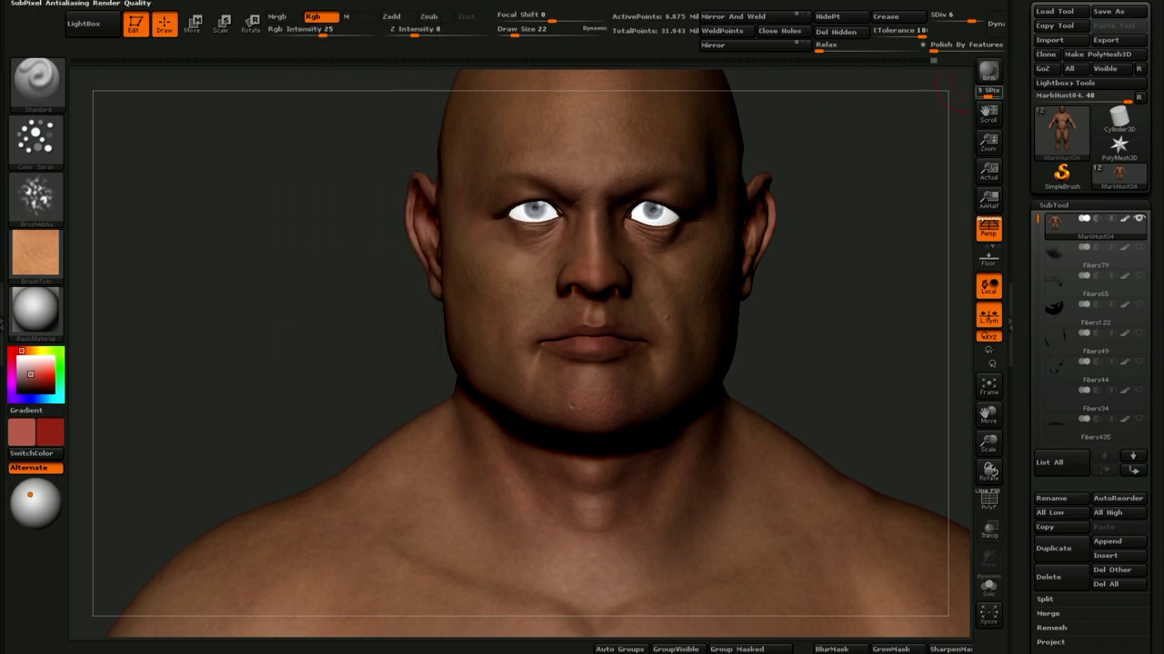
left_click(988, 71)
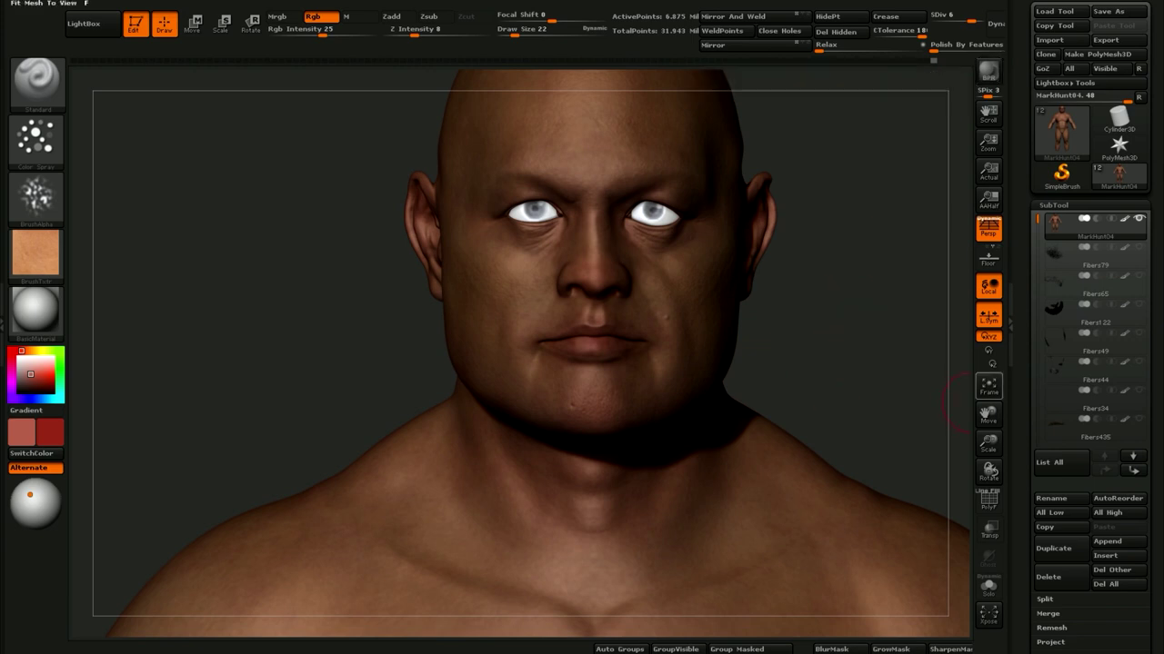
left_click_drag(988, 443, 988, 464)
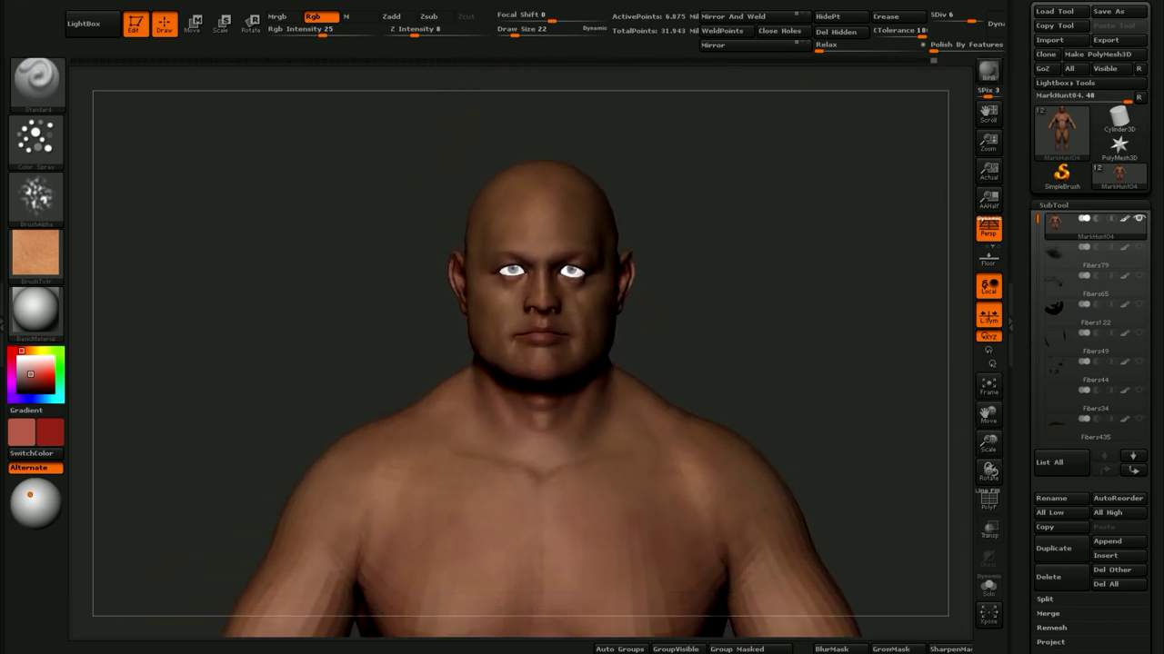
Enlarge the brush to 47 and jump back to an earlier undo-history step
left_click_drag(521, 192, 536, 192)
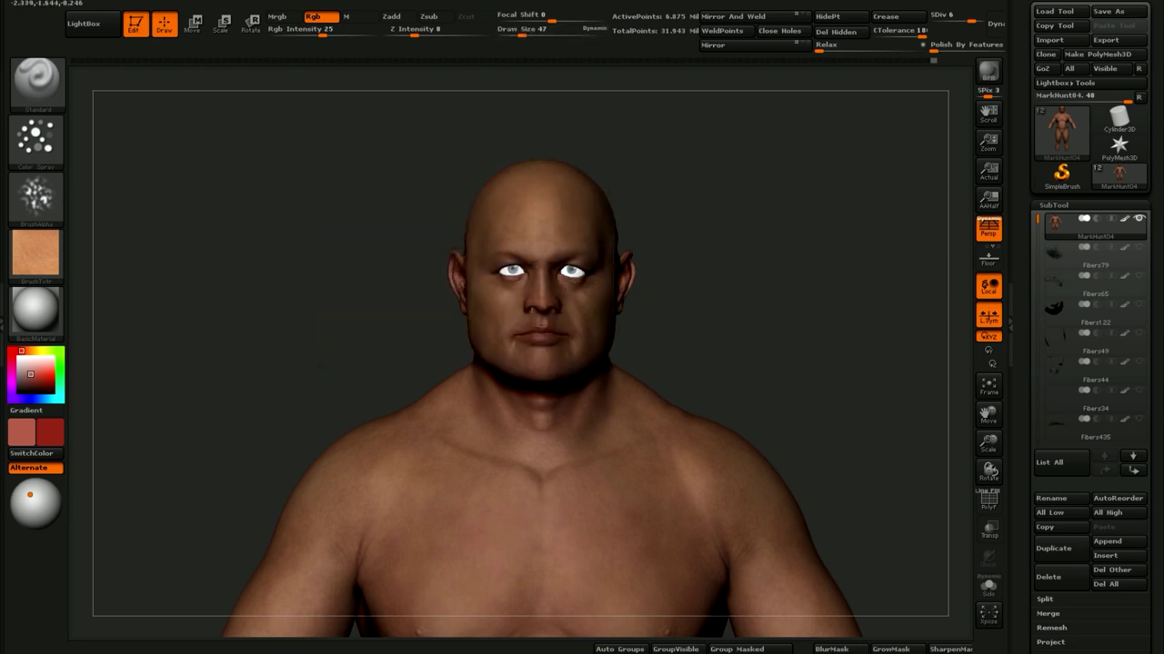
left_click_drag(735, 194, 661, 231)
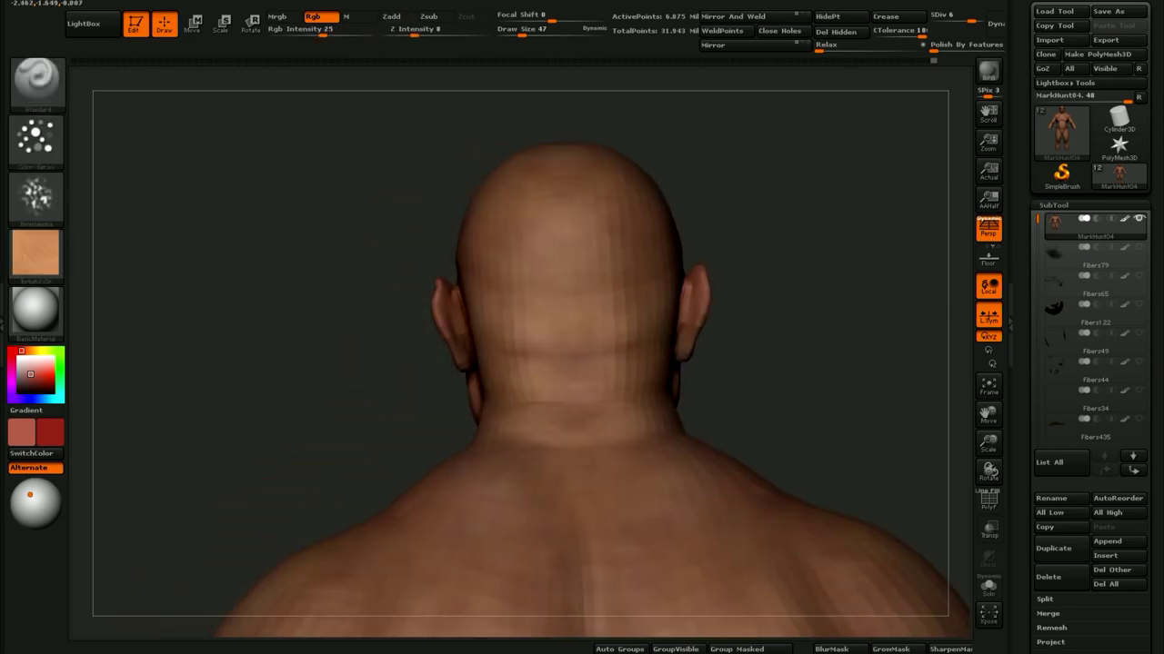
mouse_move(818, 273)
left_mouse_down()
mouse_move(773, 291)
mouse_move(556, 168)
left_mouse_up()
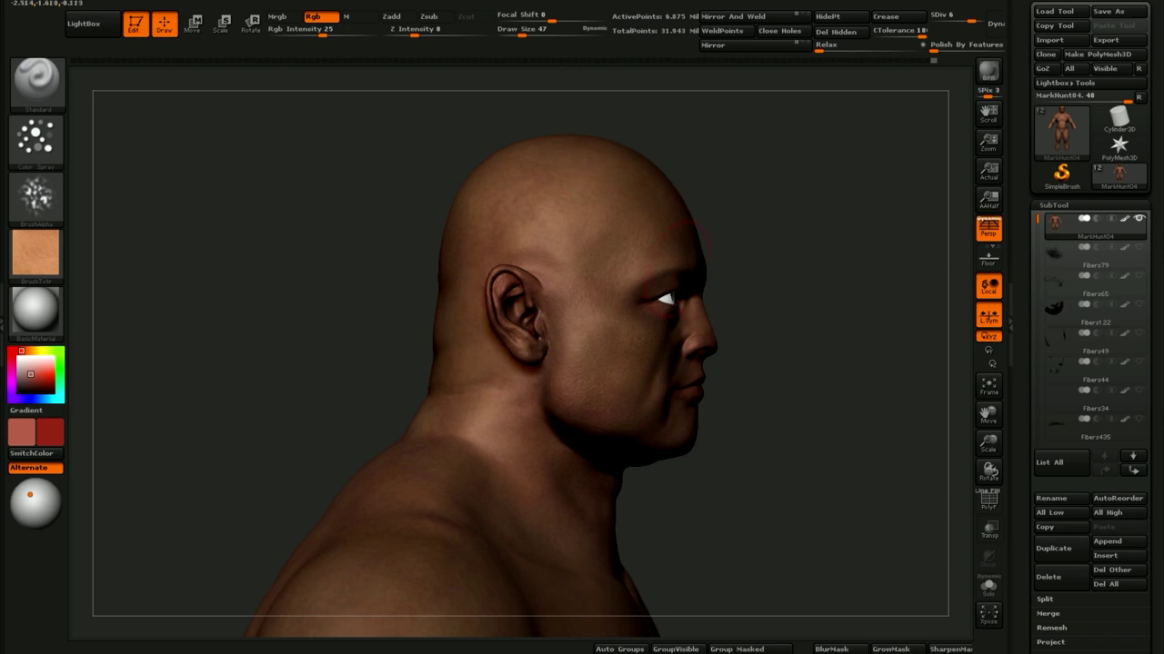
left_click_drag(582, 100, 459, 80)
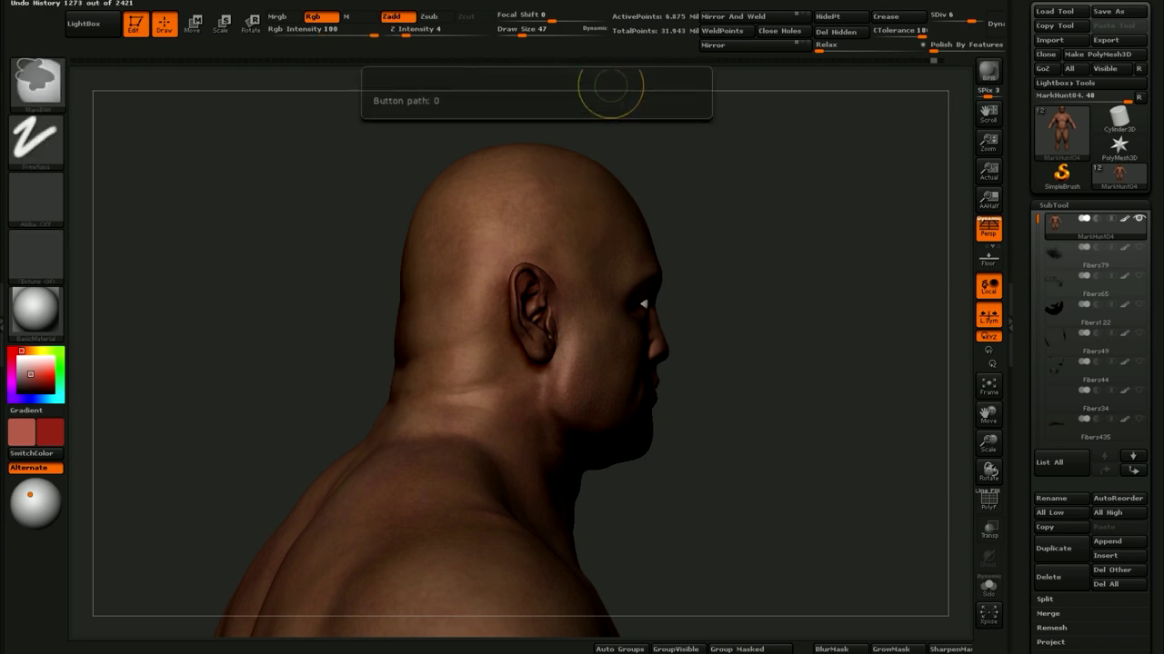
left_click(610, 86)
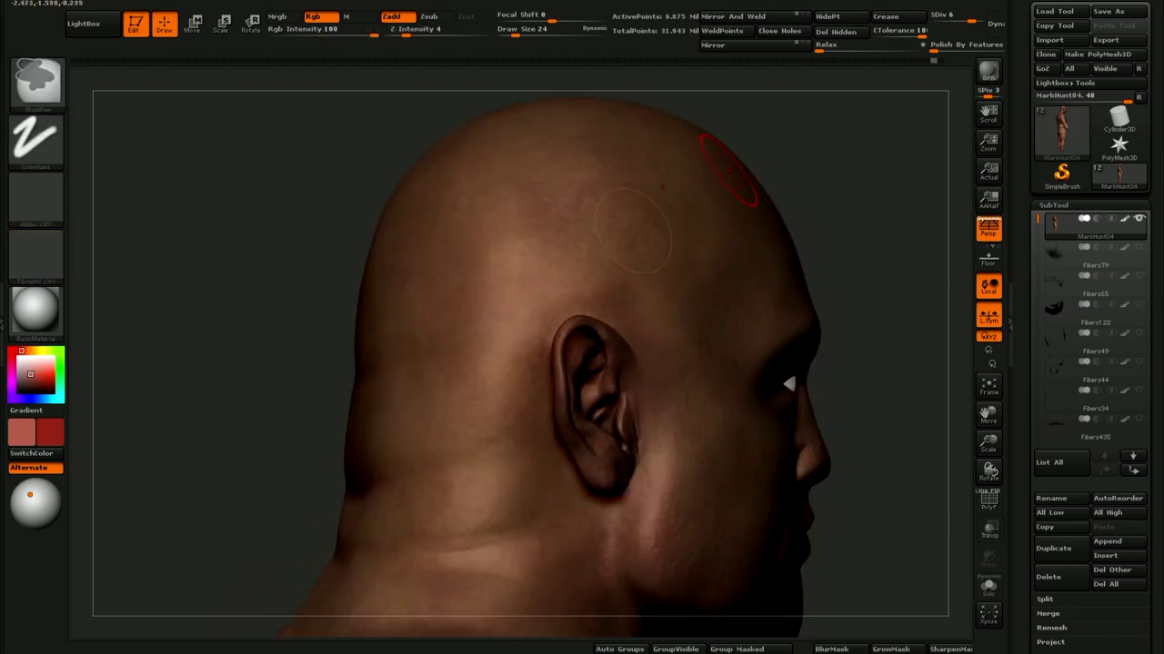
Set the brush draw size to 32 with s32
type("s")
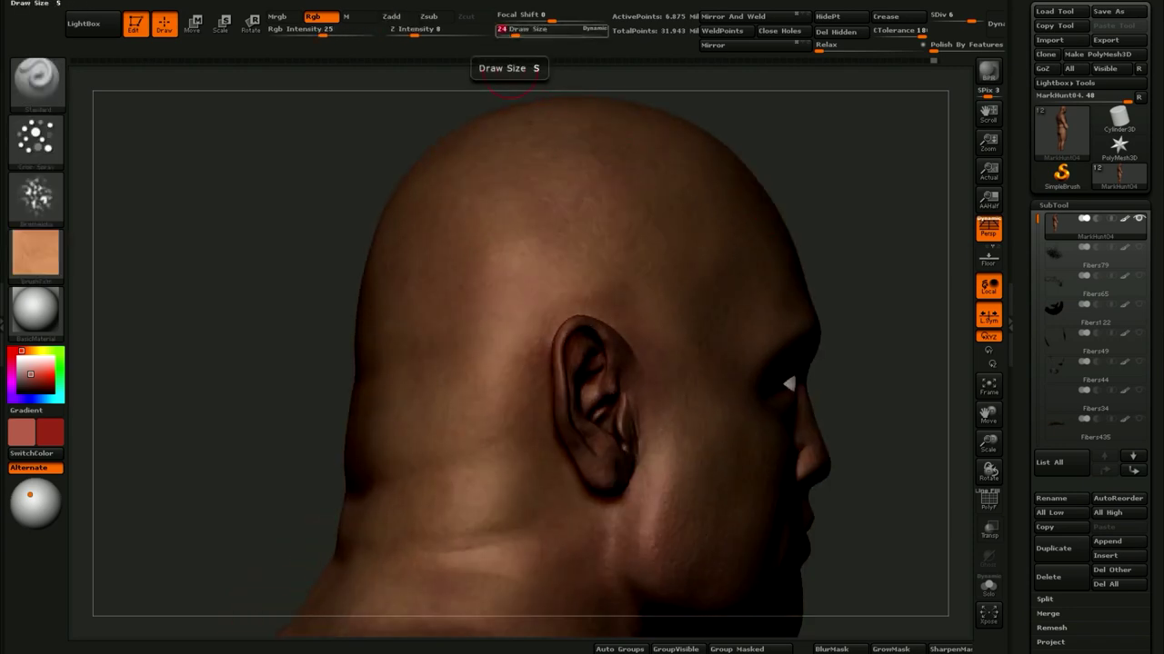
type("32")
key("Return")
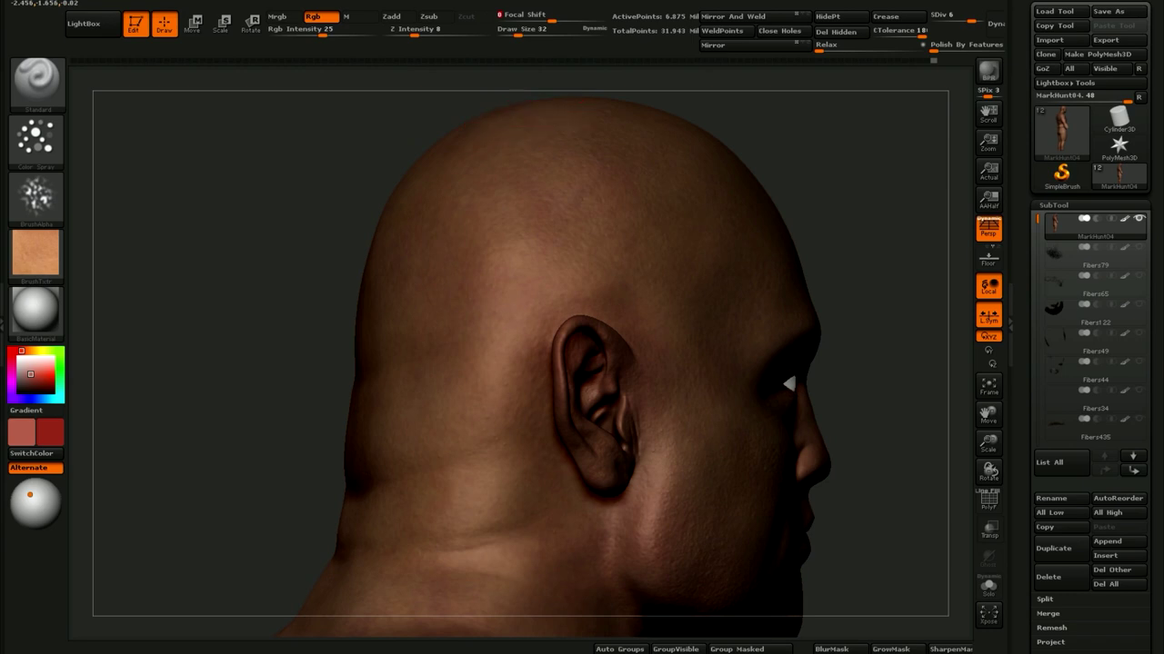
key("space")
left_click_drag(841, 161, 642, 161)
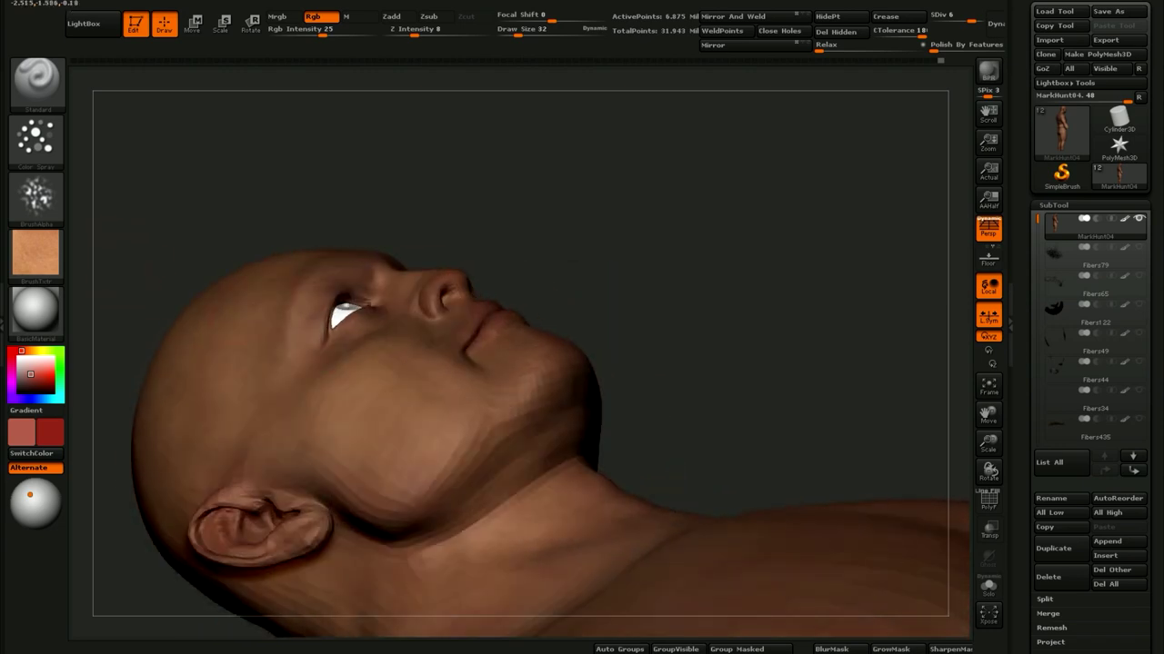
key("space")
left_click_drag(238, 456, 222, 456)
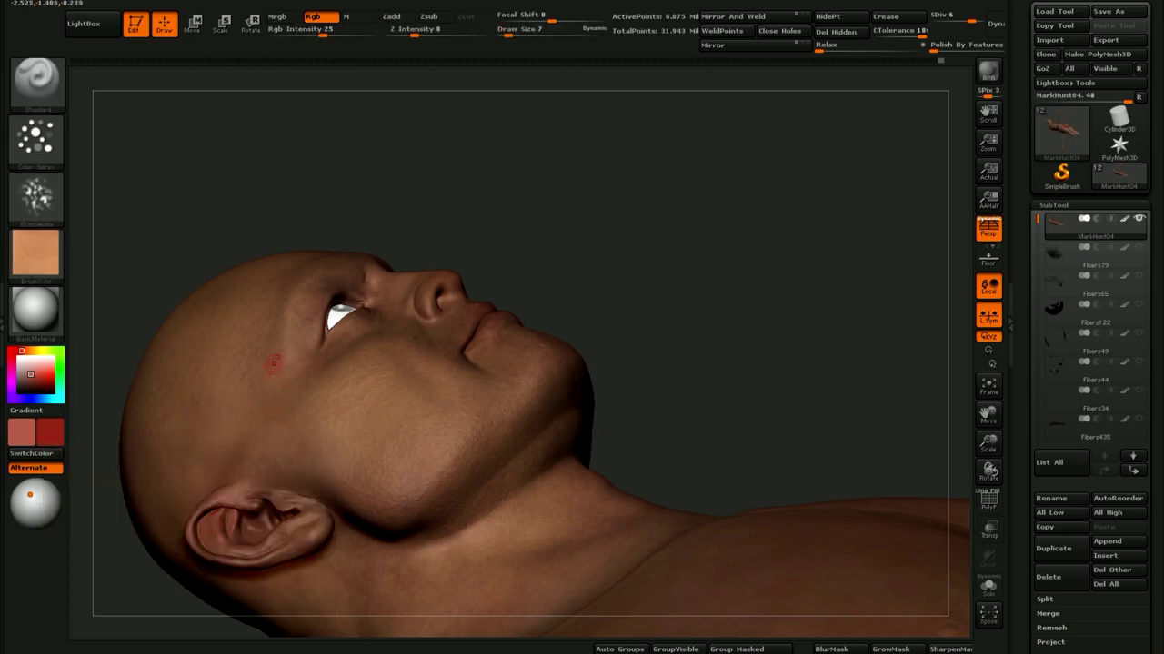
right_click_drag(276, 361, 345, 436)
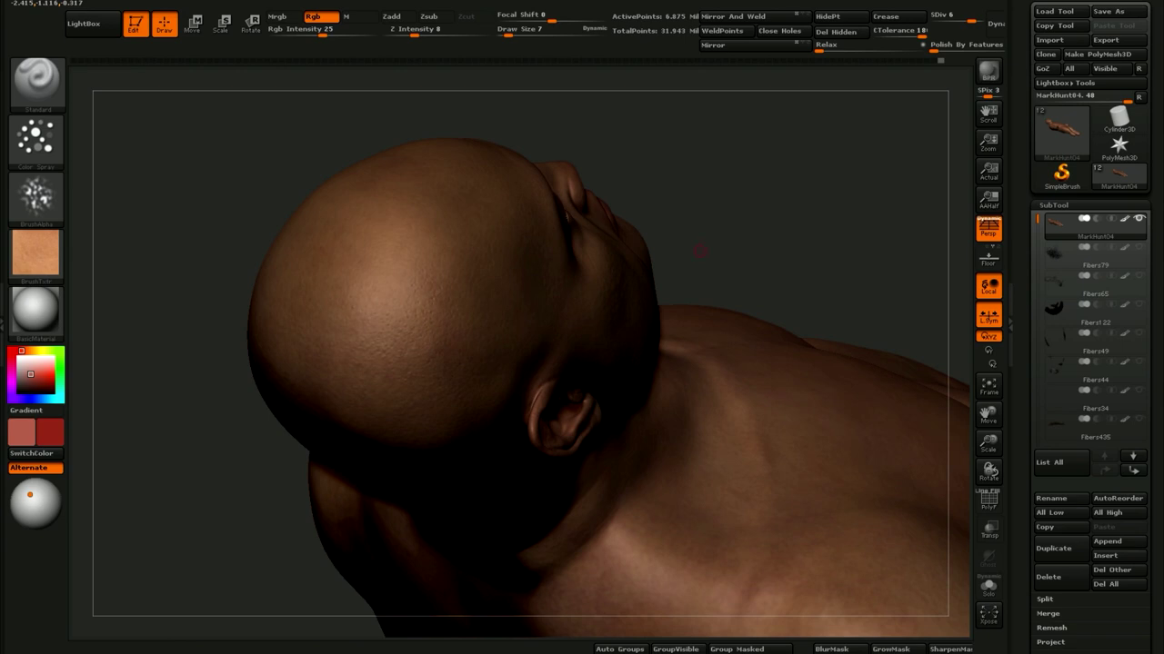
mouse_move(699, 248)
right_mouse_down()
mouse_move(636, 182)
mouse_move(591, 272)
right_mouse_up()
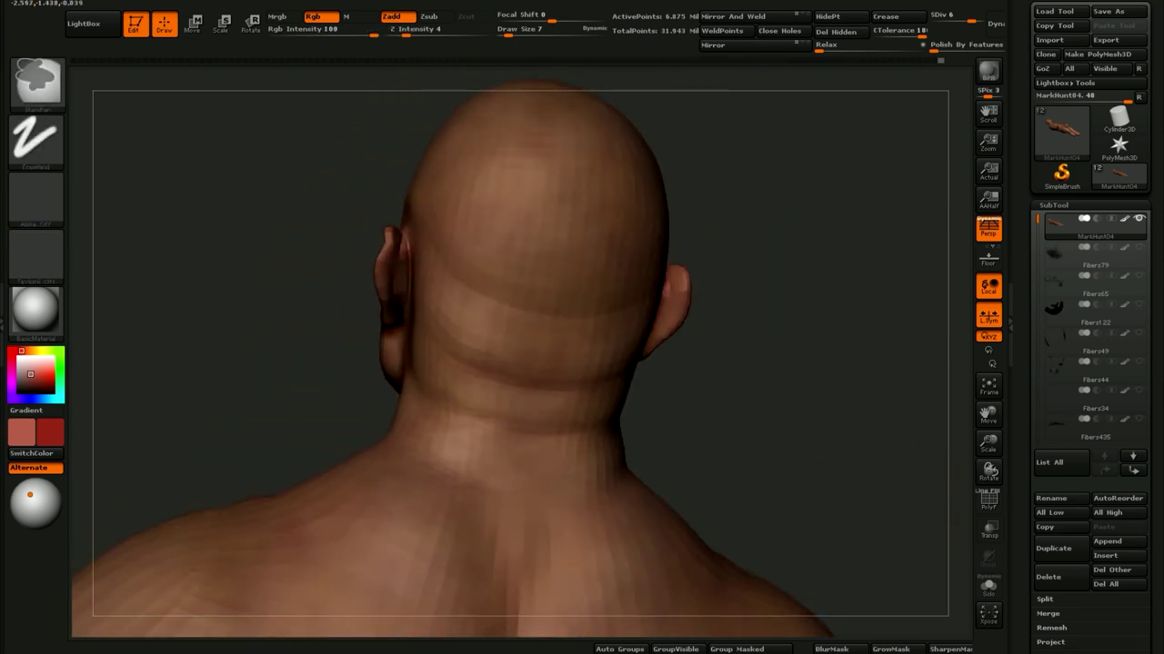
left_click_drag(518, 196, 545, 197)
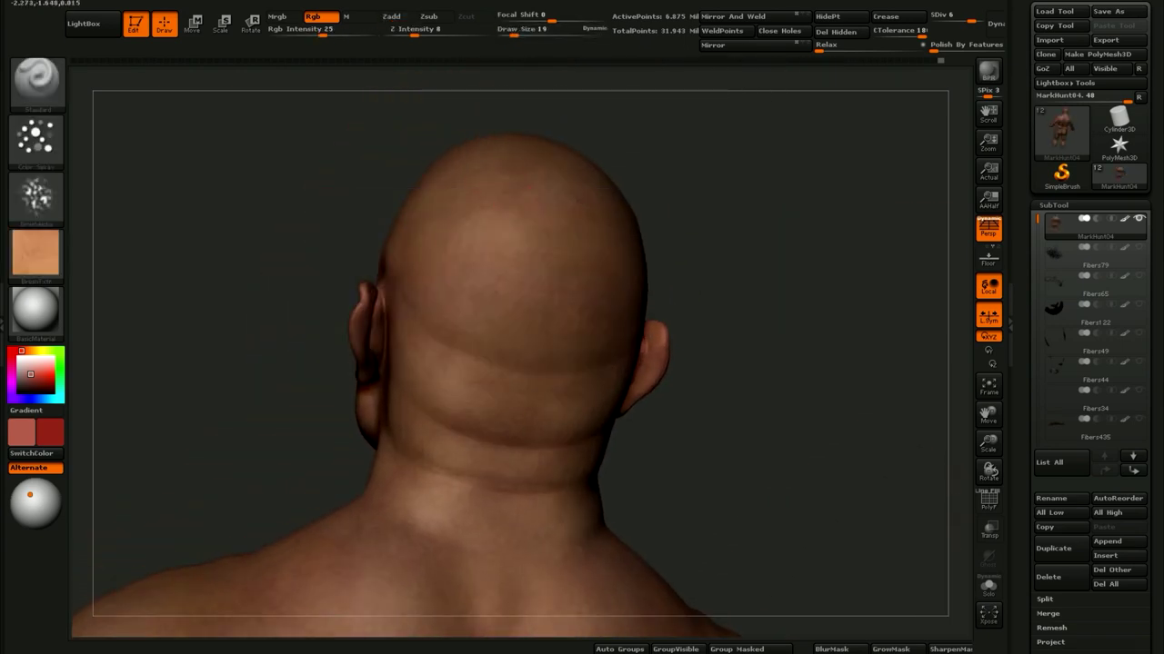
left_click(141, 404)
mouse_move(244, 337)
right_mouse_down("ctrl")
mouse_move(446, 282)
mouse_move(397, 248)
right_mouse_up("ctrl")
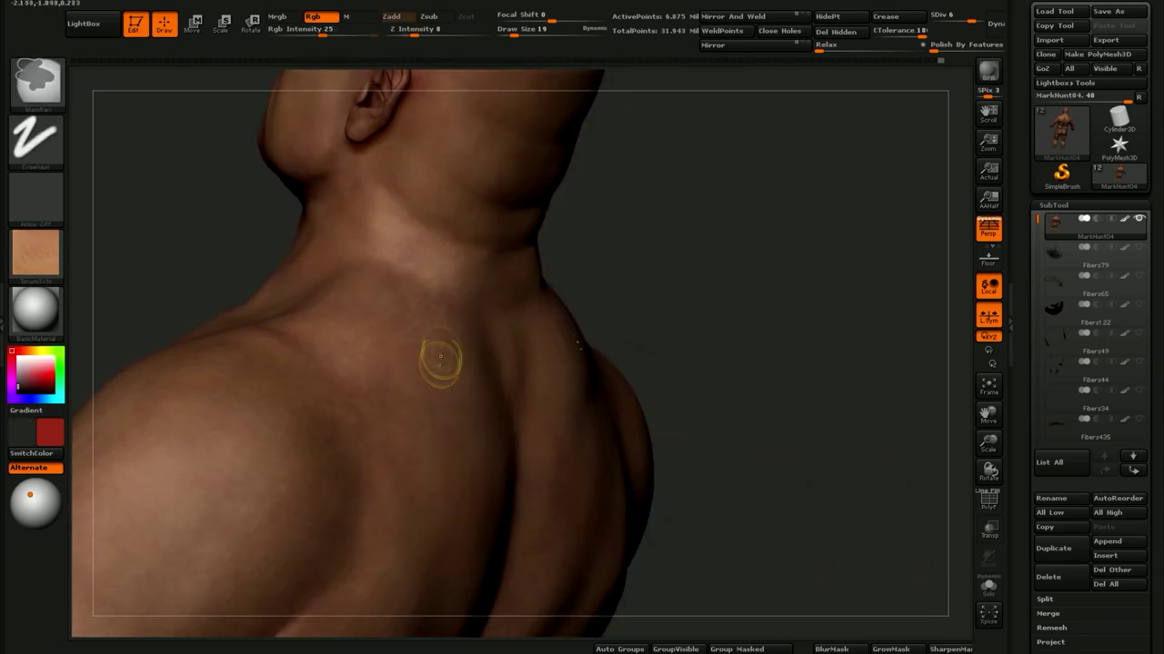
right_click_drag(437, 364, 403, 273)
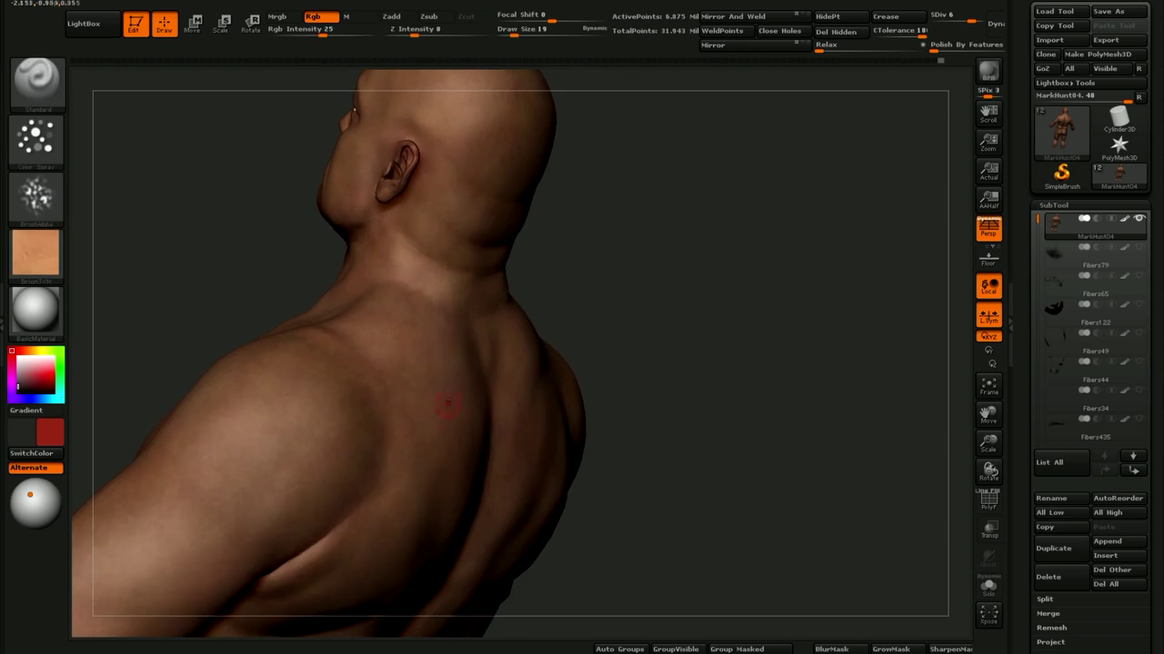
right_click_drag(428, 419, 696, 242)
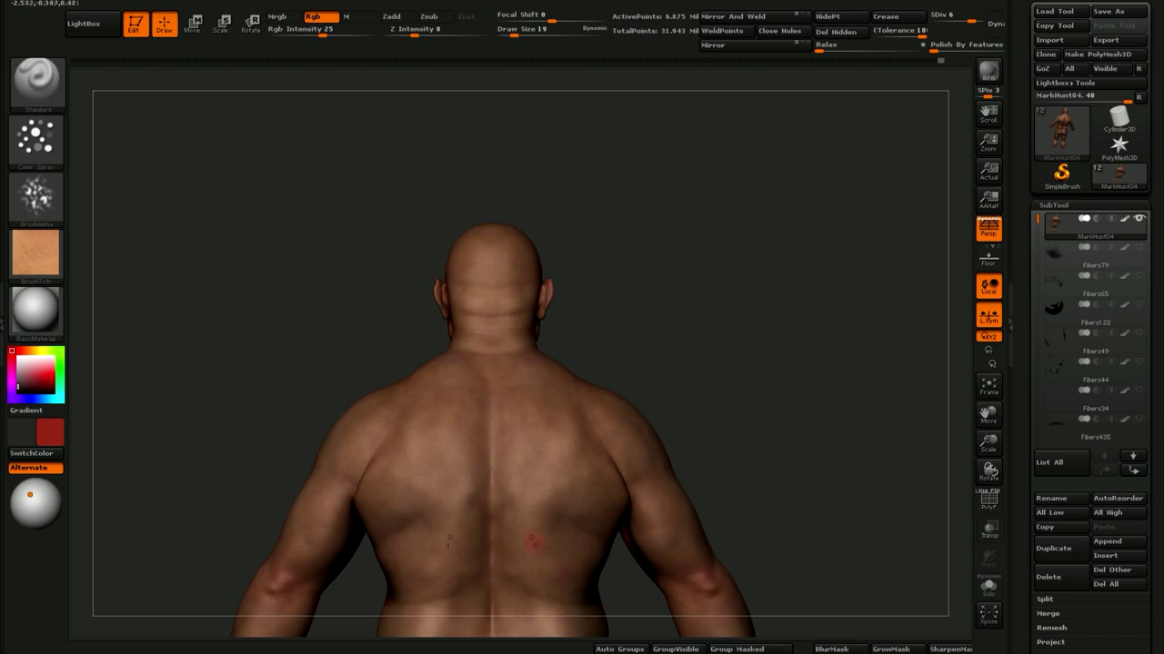
mouse_move(745, 228)
right_mouse_down()
mouse_move(617, 277)
mouse_move(509, 282)
right_mouse_up()
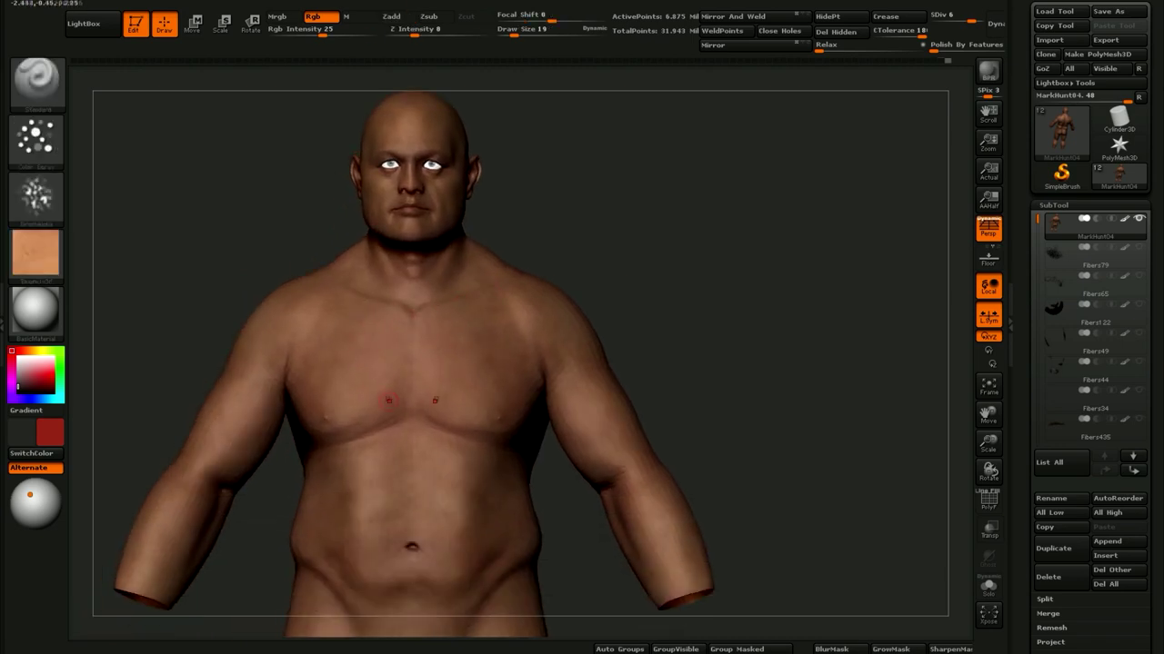
Set the secondary colour to a slightly darker skin tone
left_click_drag(636, 186, 76, 419)
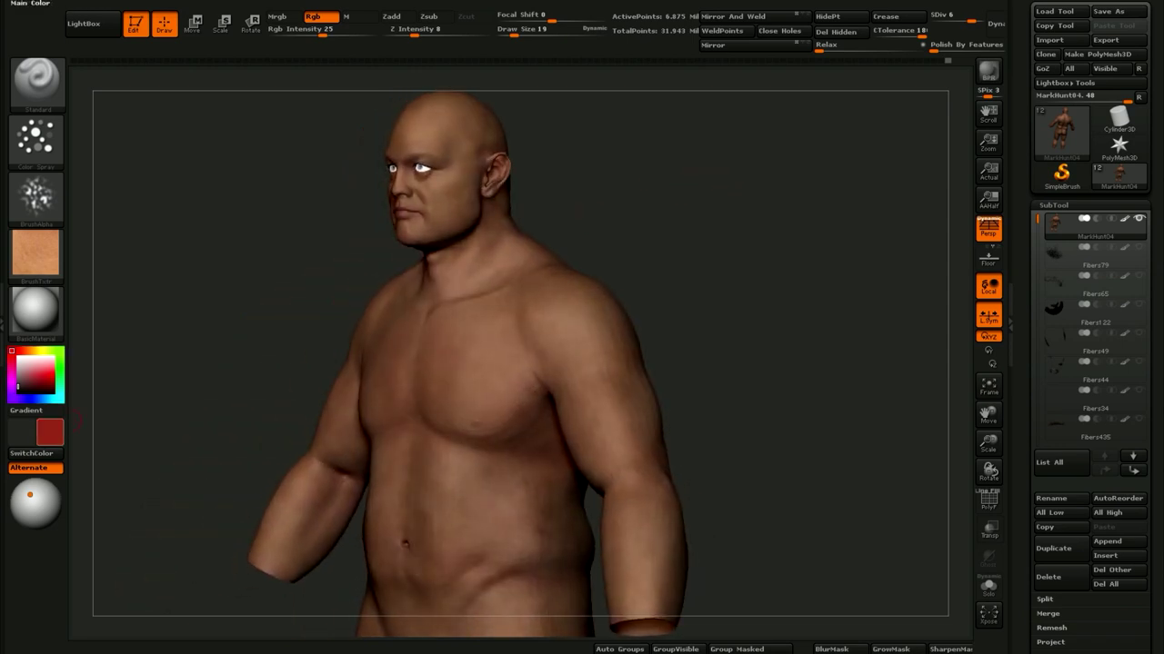
left_click_drag(22, 433, 76, 425)
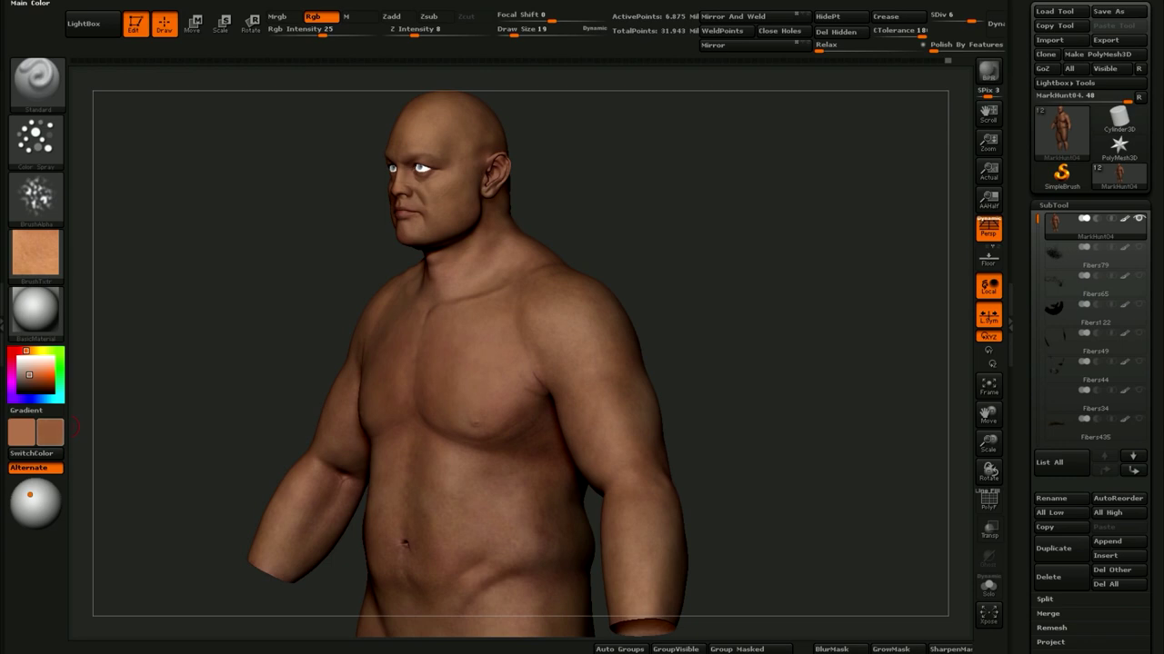
left_click_drag(76, 423, 77, 437)
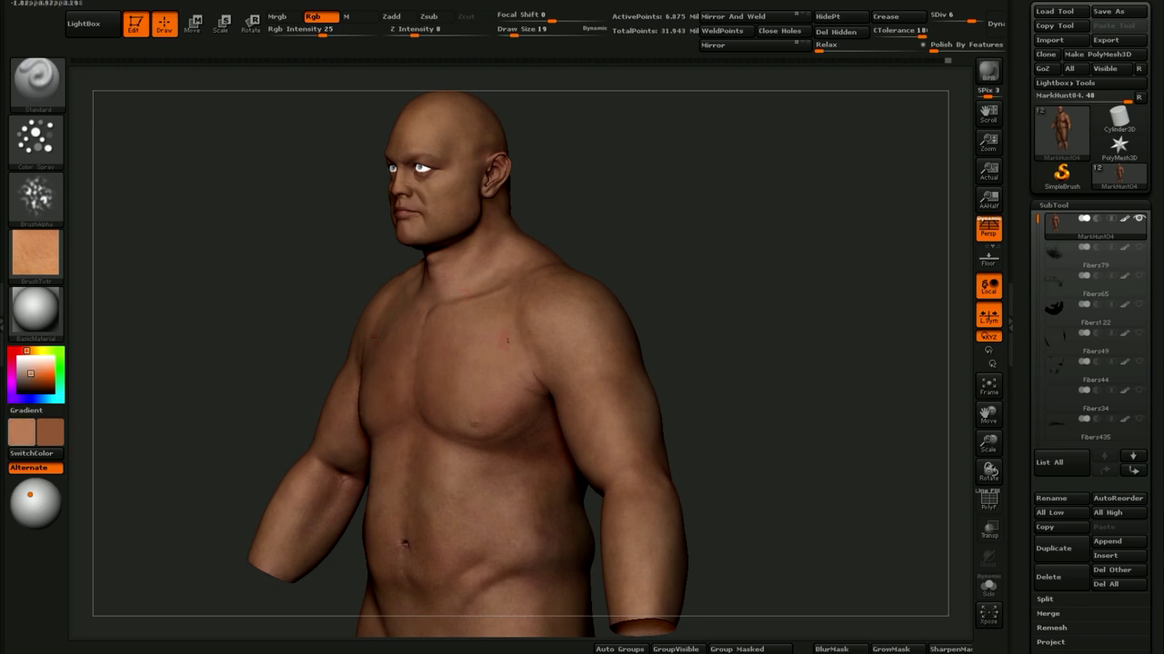
left_click_drag(218, 273, 273, 273)
Toggle the brush texture off, set draw size 42, and restore the skin texture
left_click(37, 253)
left_click(109, 266)
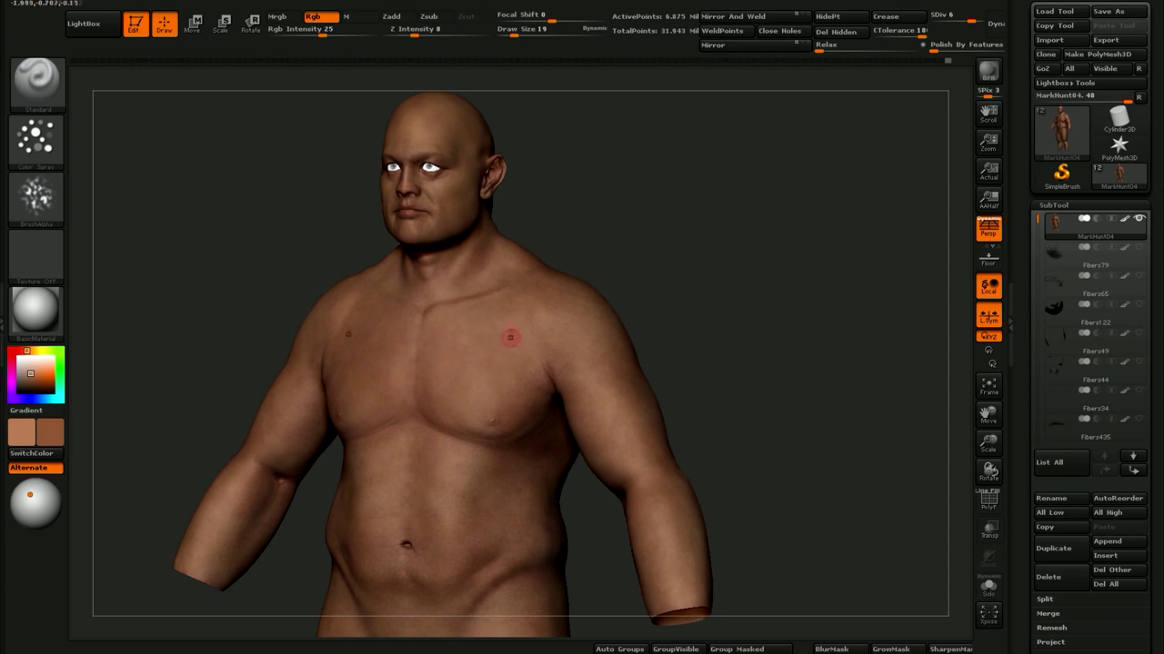
key("space")
scroll(465, 323, "up", 5)
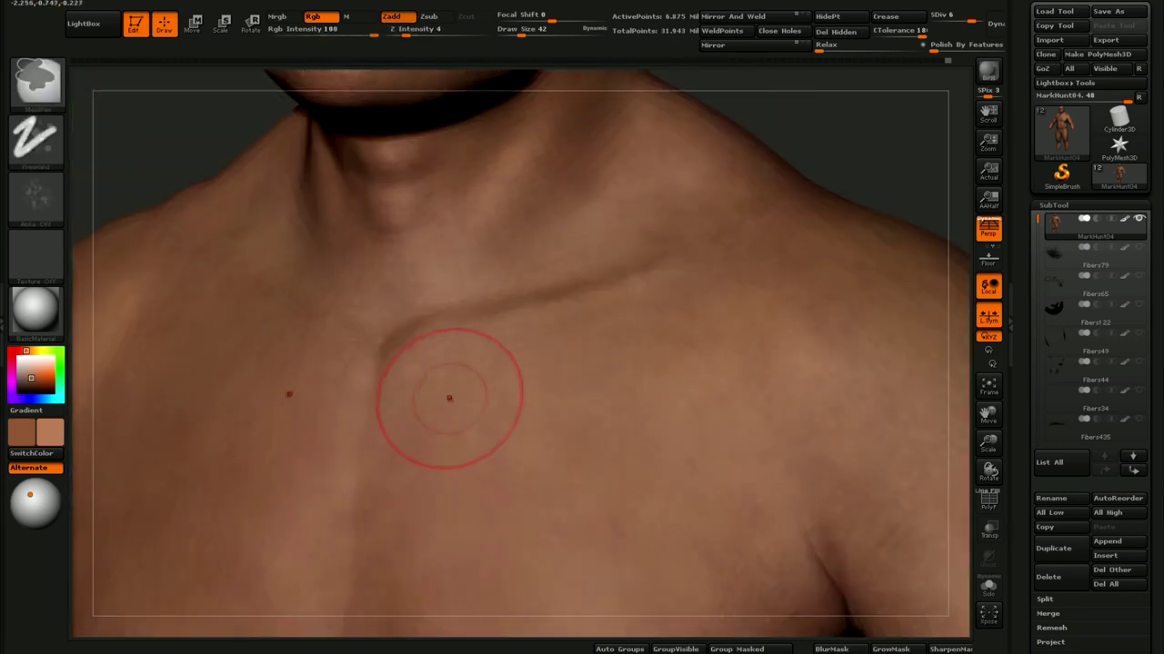
left_click(36, 254)
left_click(340, 270)
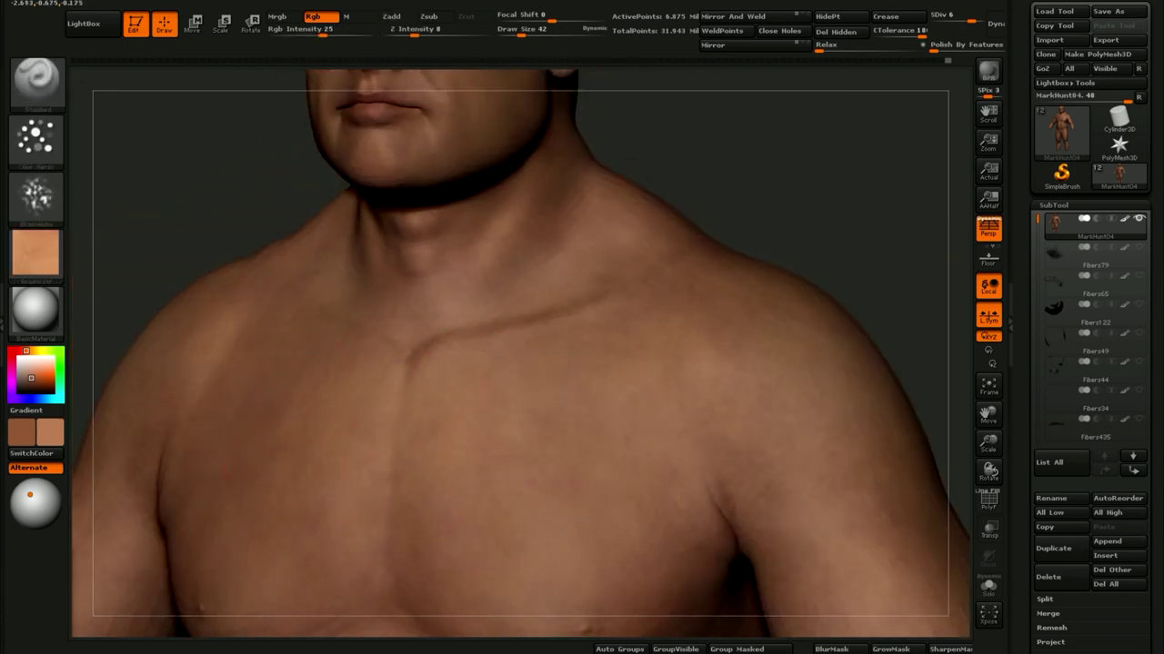
left_click_drag(545, 442, 577, 337, "alt")
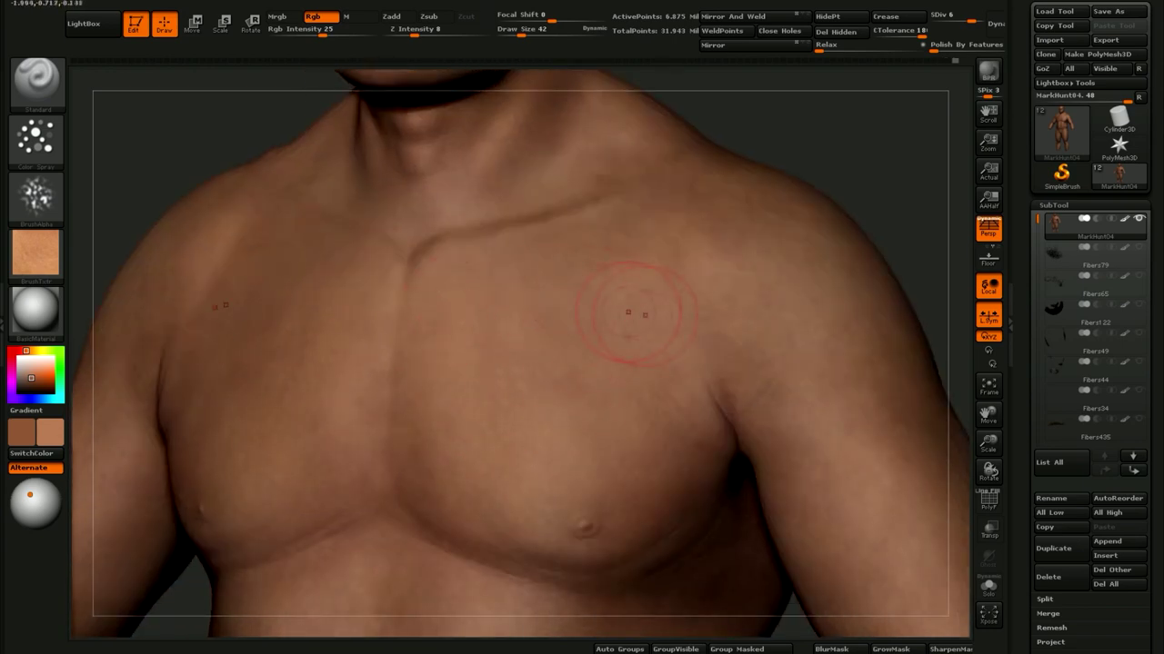
left_click(37, 253)
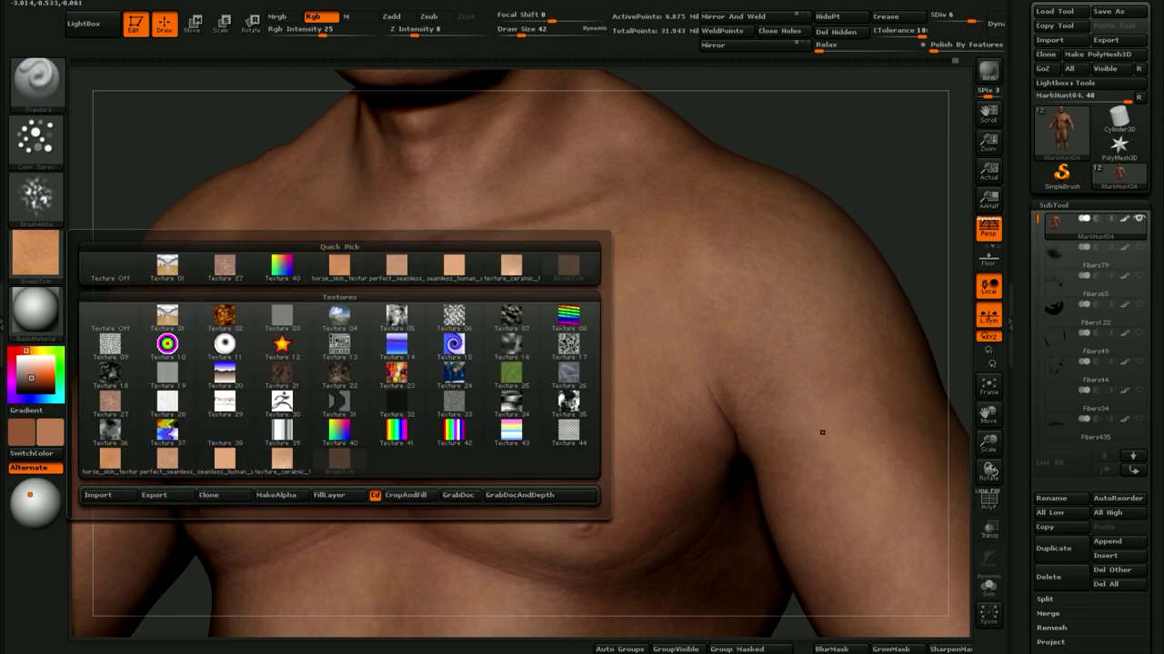
Swap the paint colours and pick a red tint
left_click(30, 373)
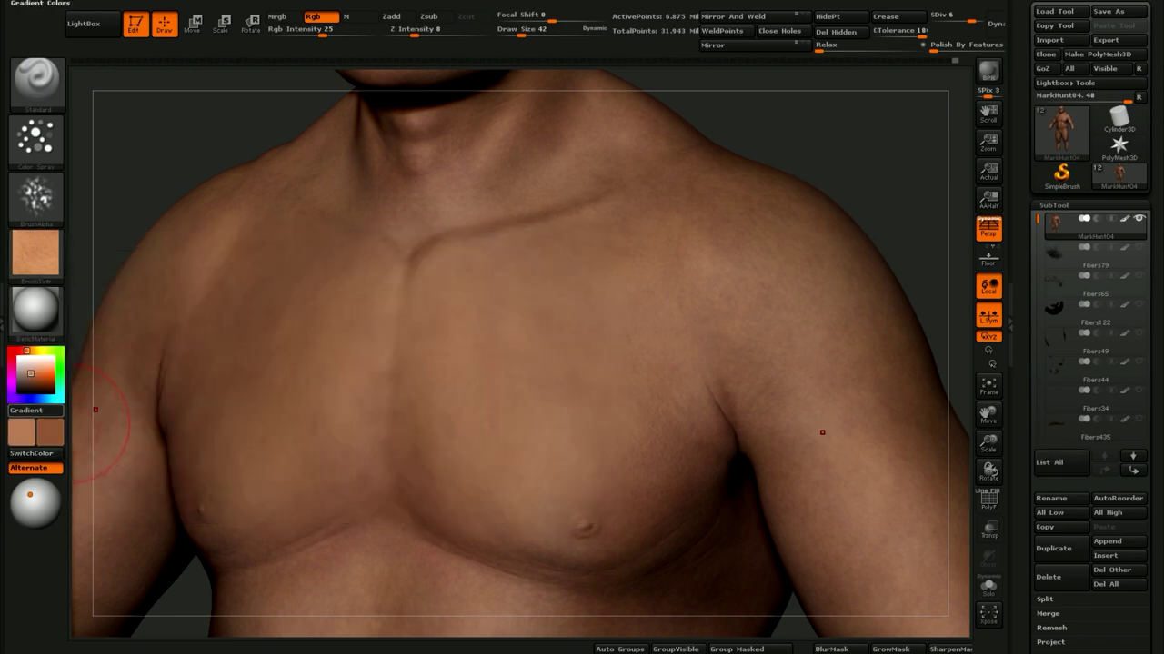
key("c")
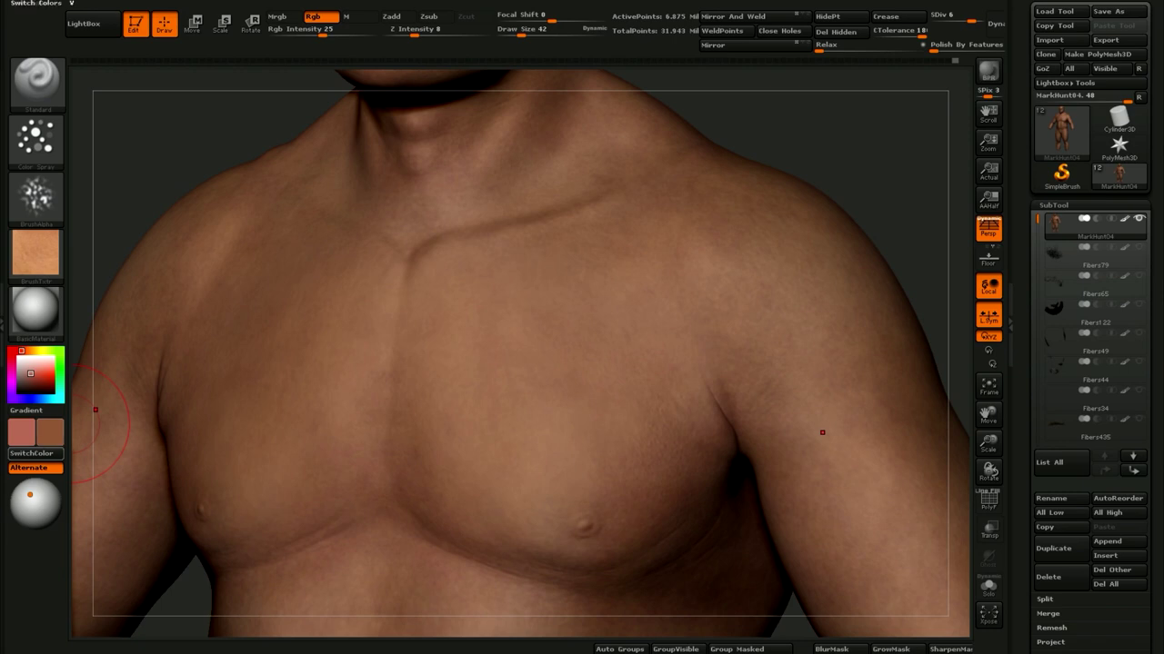
left_click(50, 433)
left_click(49, 325)
left_click(129, 433)
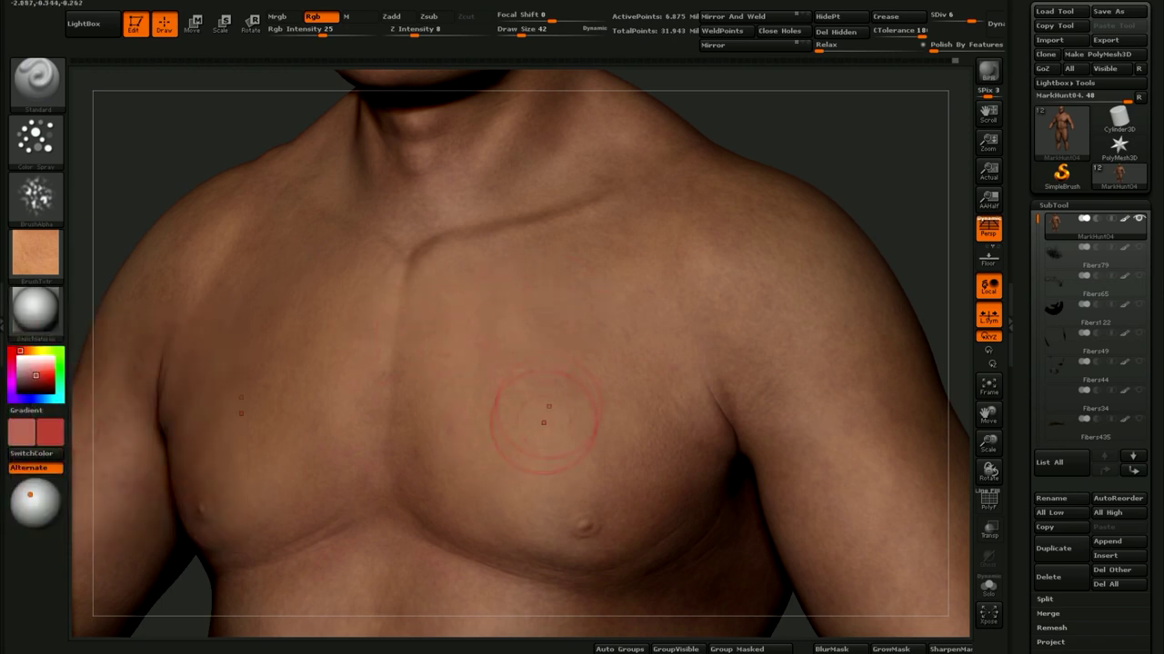
Turn off the brush texture and change the paint colour to darker brown-orange
left_click(36, 252)
left_click(109, 268)
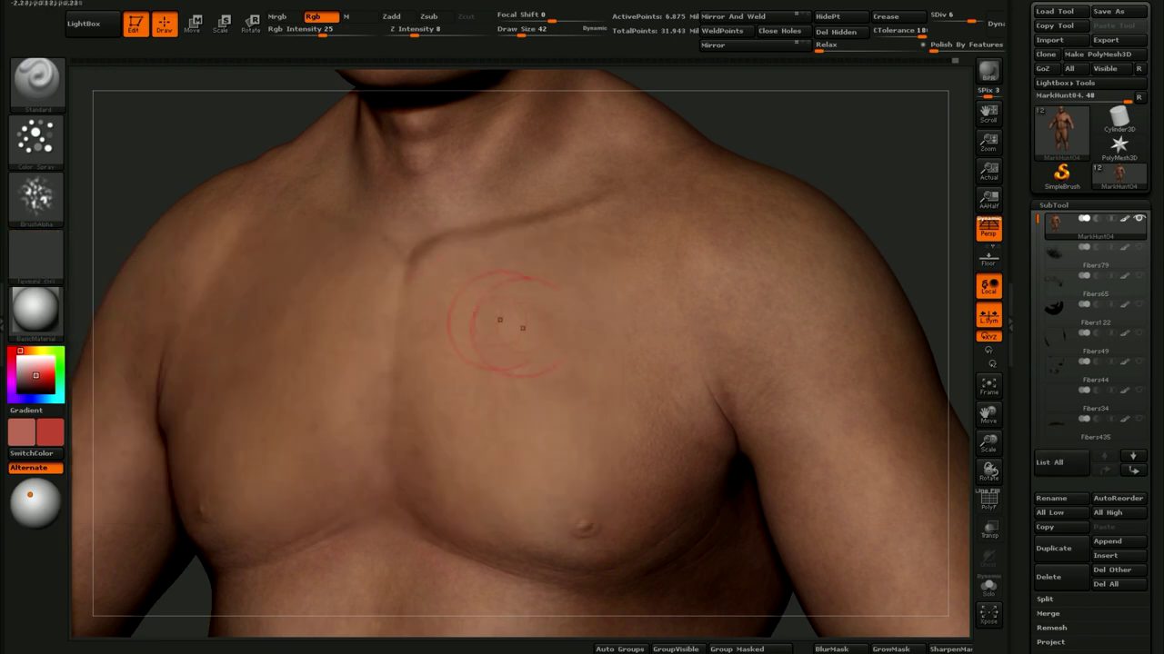
key("space")
key("shift")
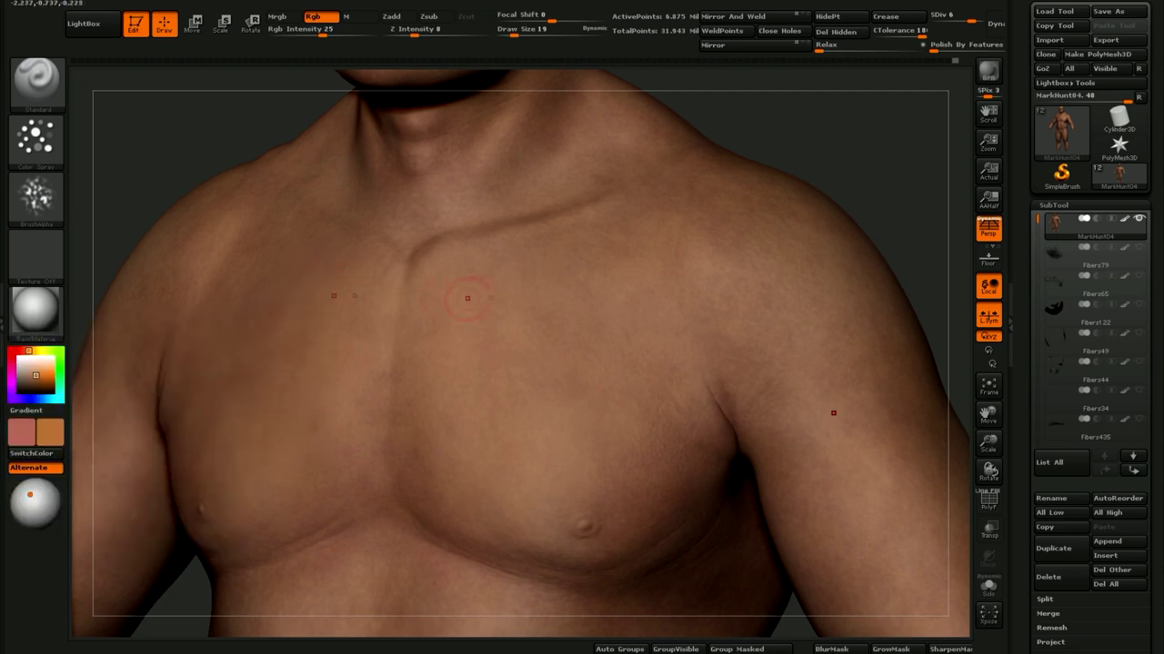
key("ctrl")
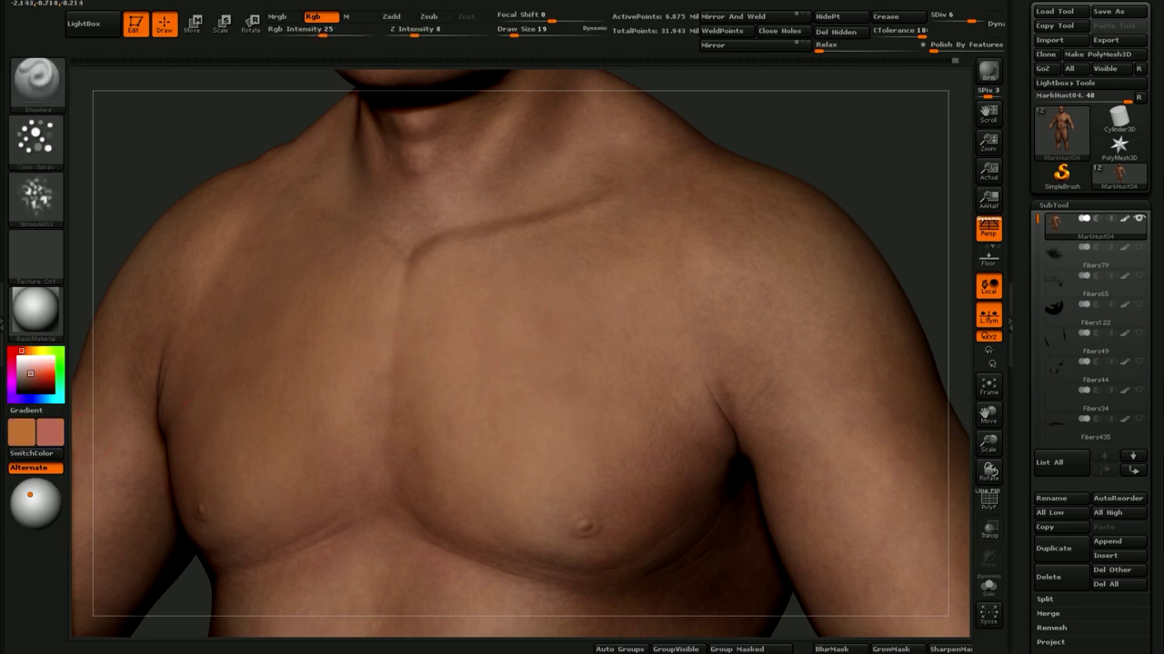
left_click(36, 374)
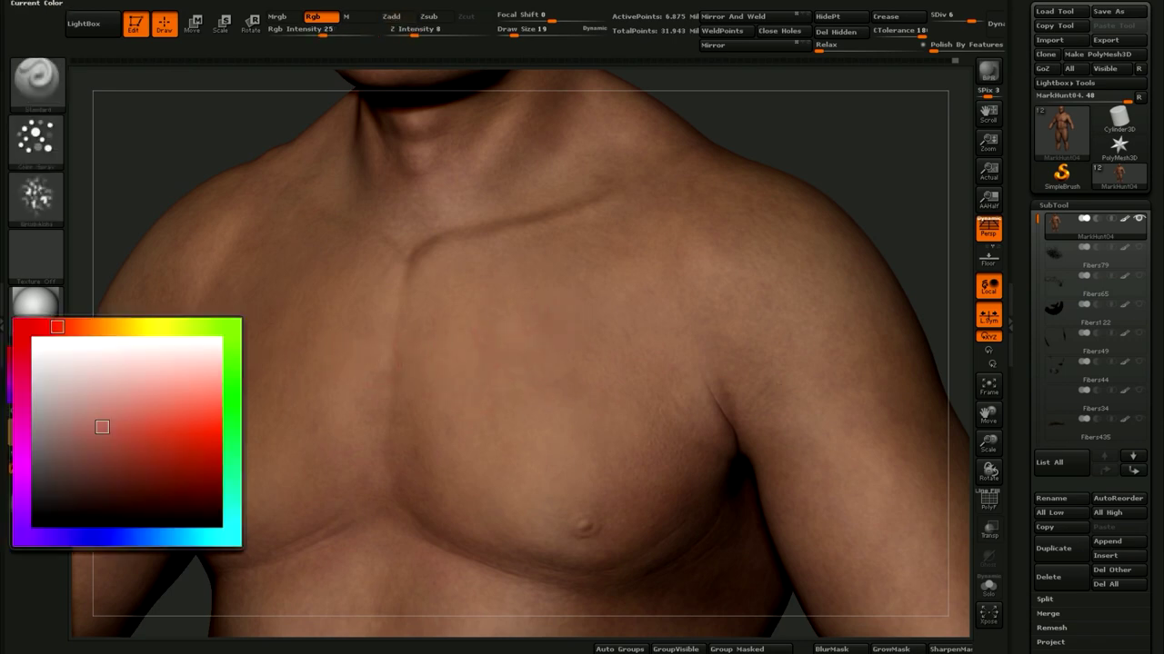
left_click_drag(57, 327, 90, 327)
left_click(142, 472)
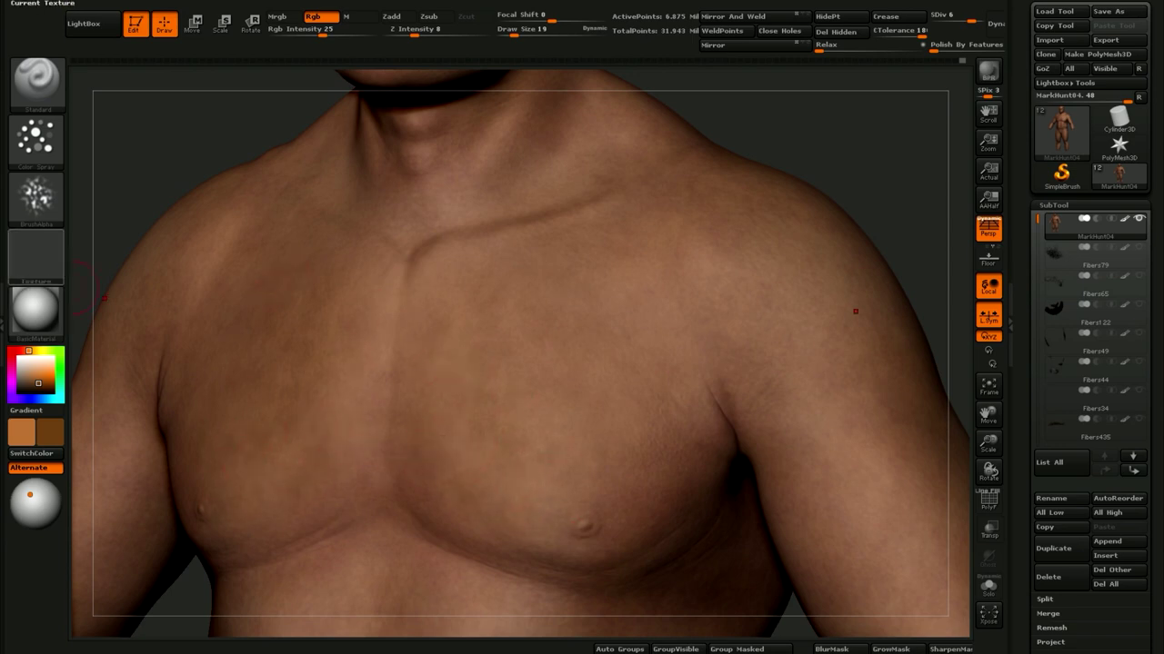
Put the skin texture and Alpha 07 on the brush
left_click(36, 258)
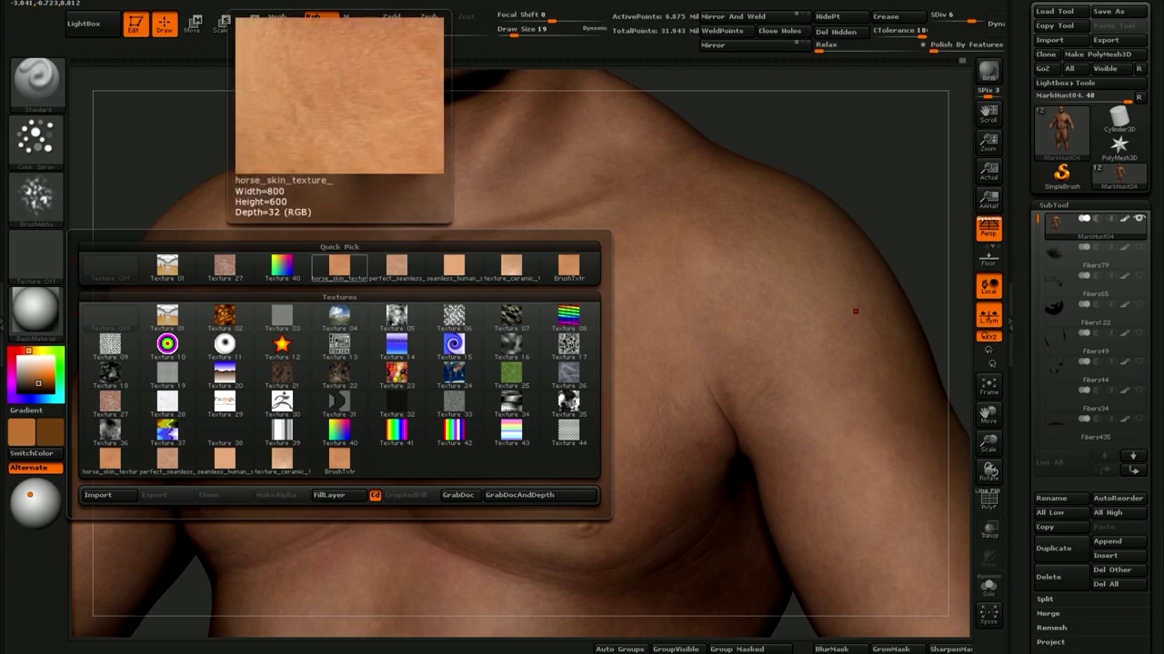
left_click(568, 266)
left_click(36, 198)
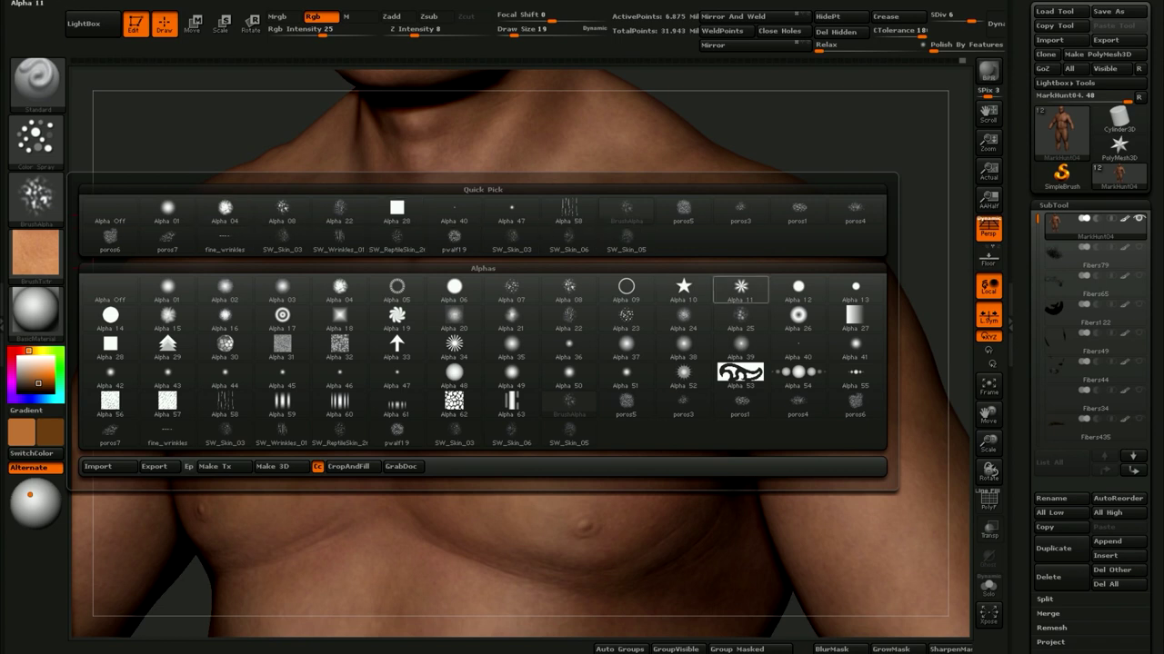
left_click(512, 287)
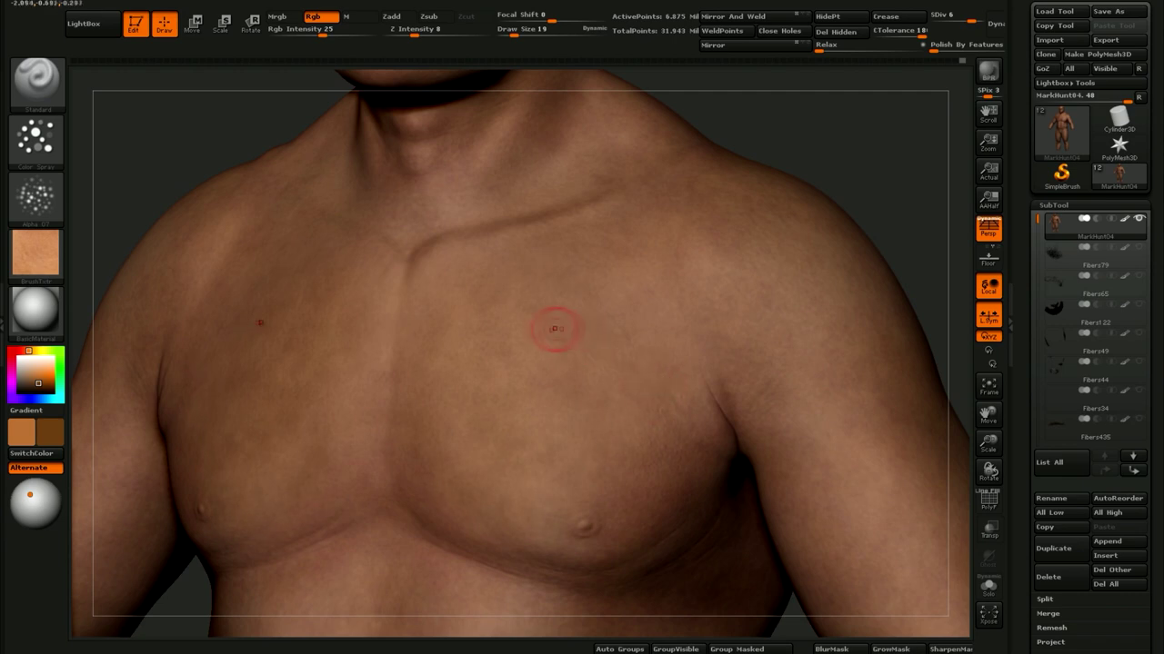
key("v")
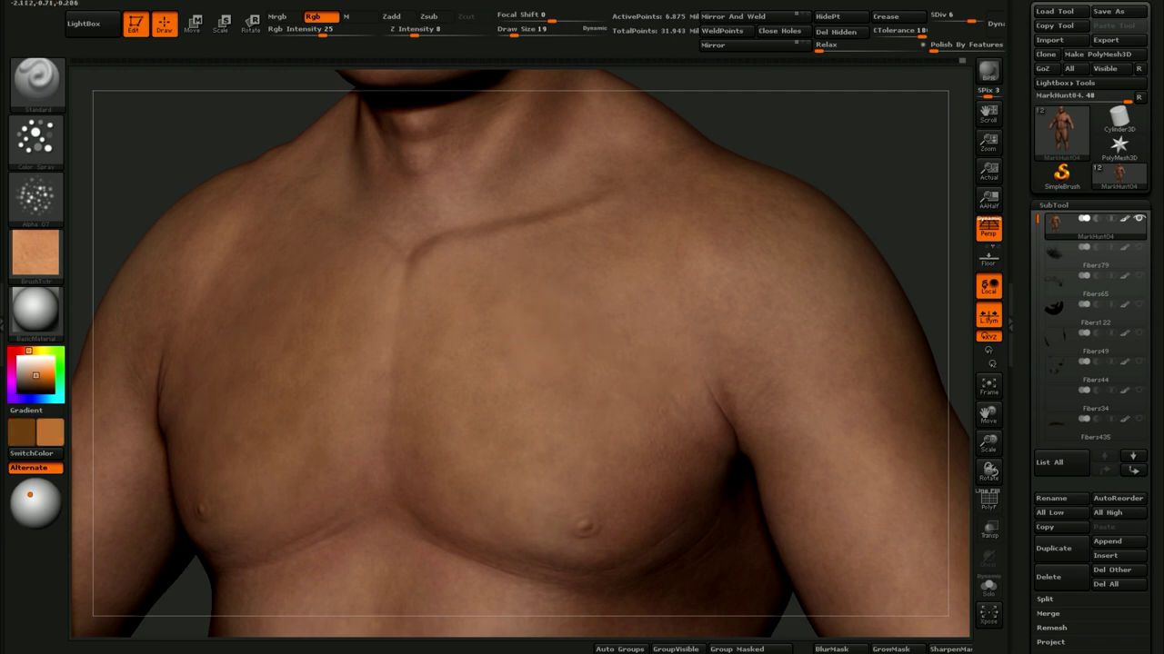
key("v")
key("v")
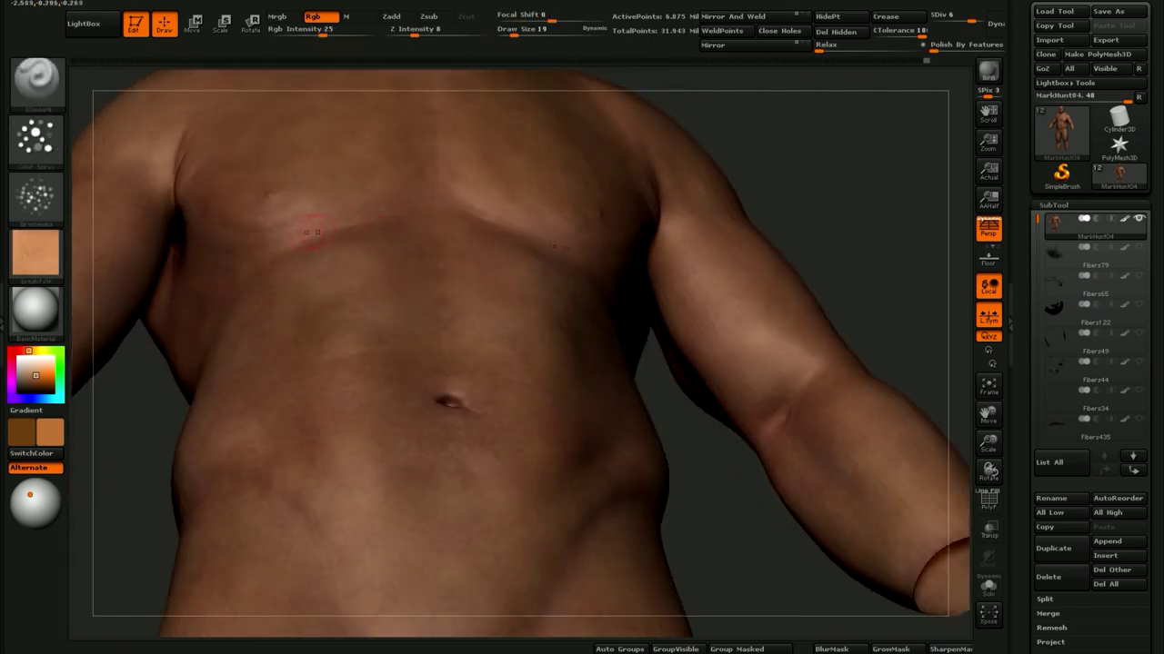
Dab lighter skin-textured strokes on the chest, then view it from the front
left_click_drag(128, 400, 143, 351)
key("space")
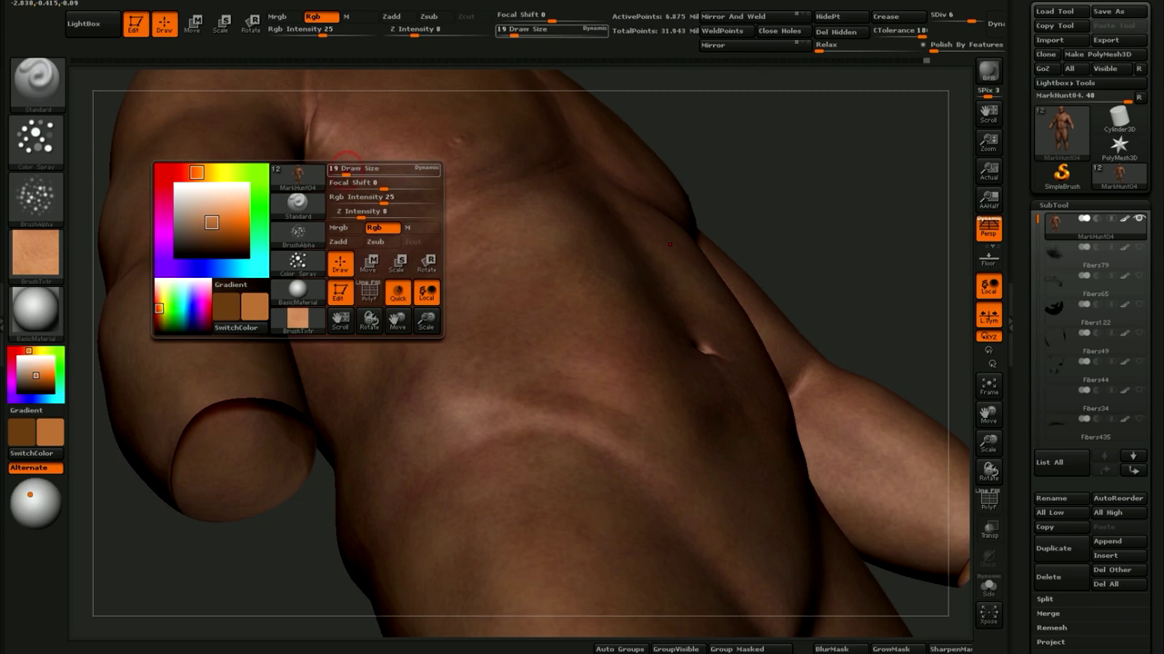
left_click_drag(361, 227, 334, 305)
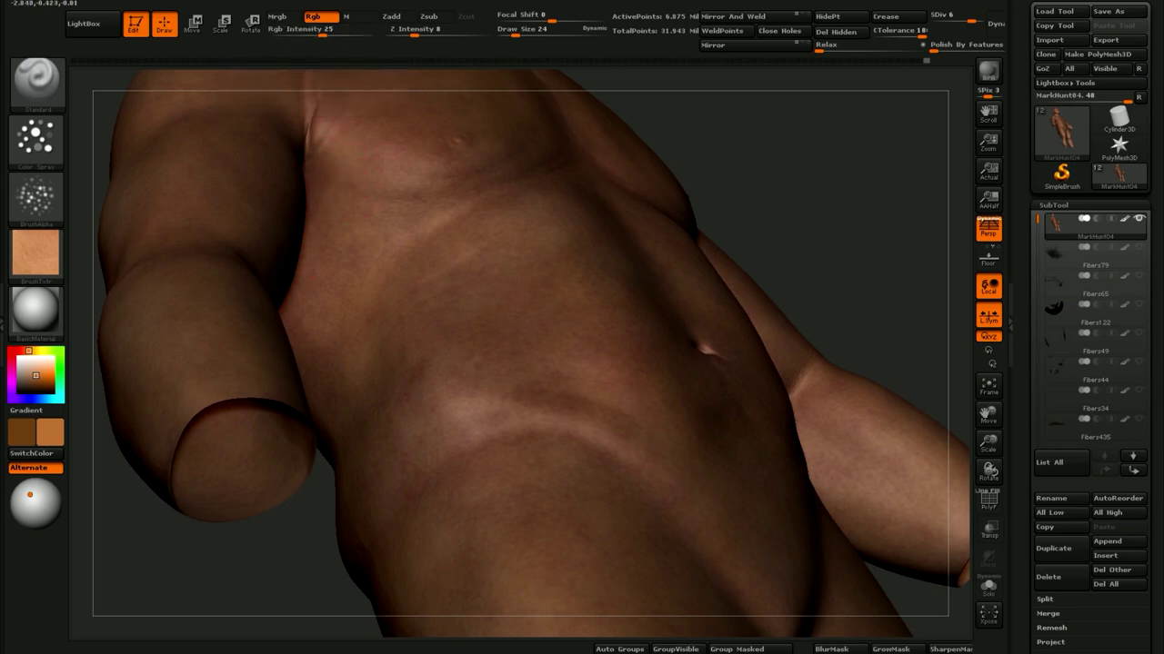
left_click_drag(438, 225, 464, 209)
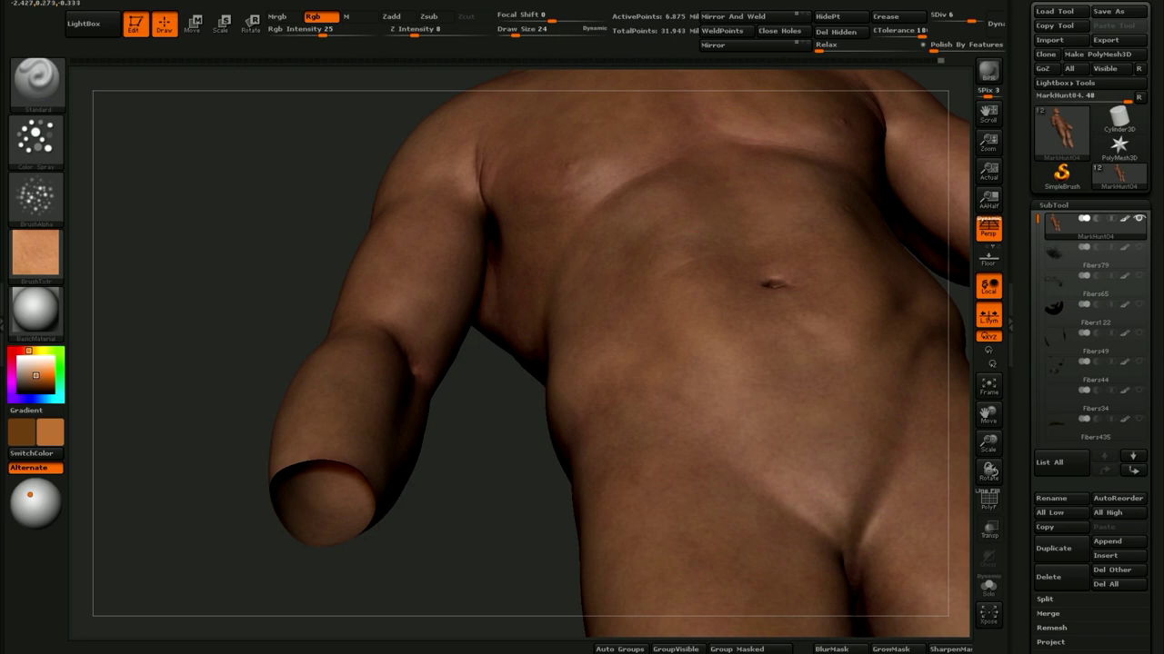
mouse_move(509, 491)
left_mouse_down("shift")
mouse_move(576, 473)
mouse_move(335, 610)
left_mouse_up("shift")
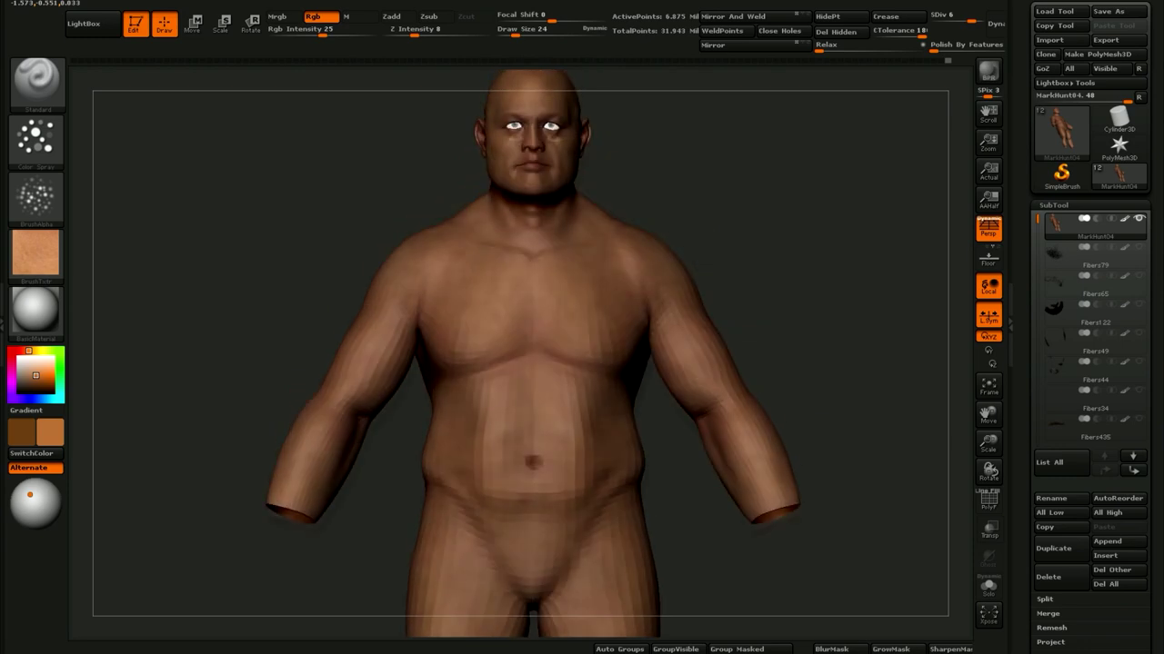
Turn off the brush texture and set the paint colour to dark red
mouse_move(771, 213)
left_mouse_down()
mouse_move(740, 181)
mouse_move(728, 191)
left_mouse_up()
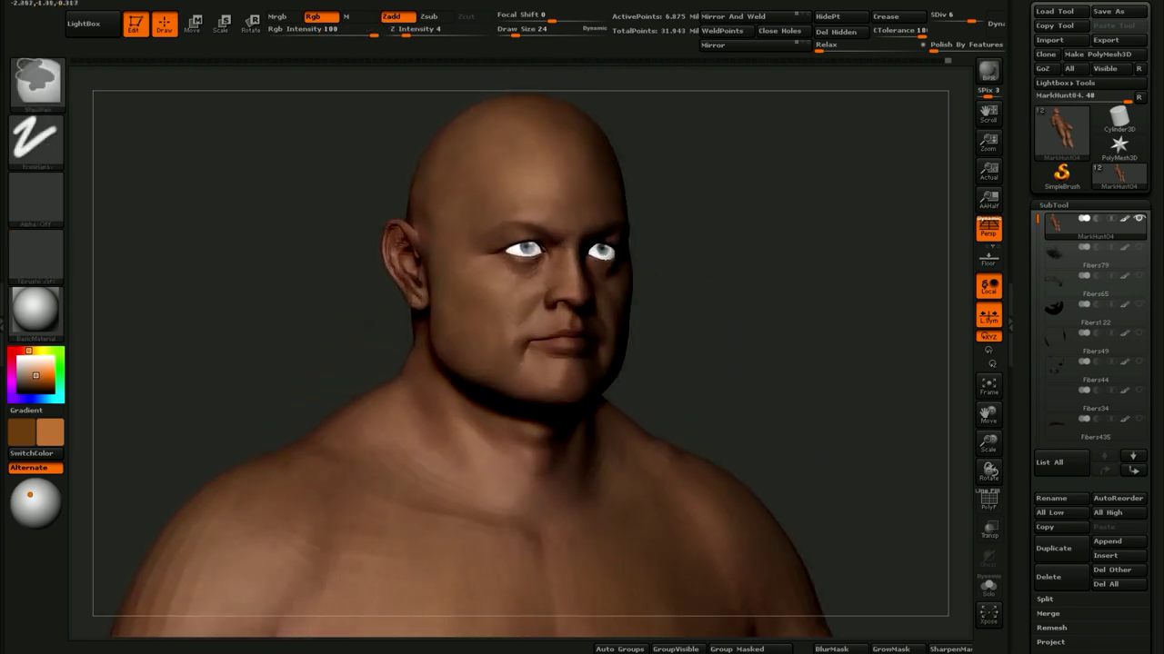
left_click(36, 251)
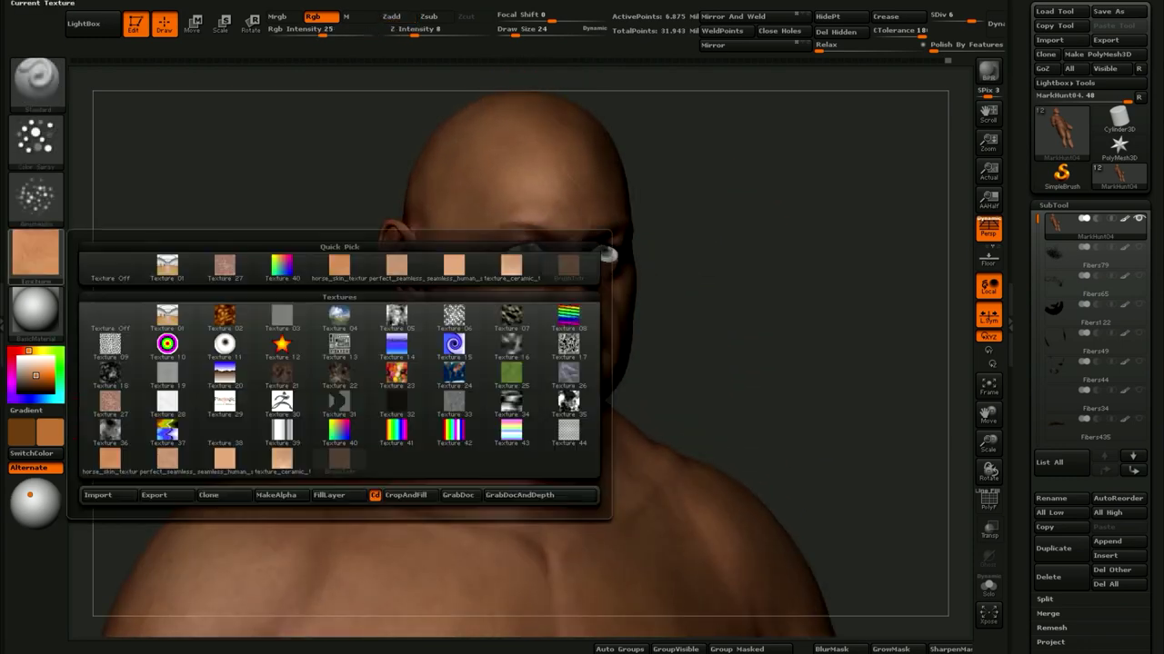
left_click(104, 304)
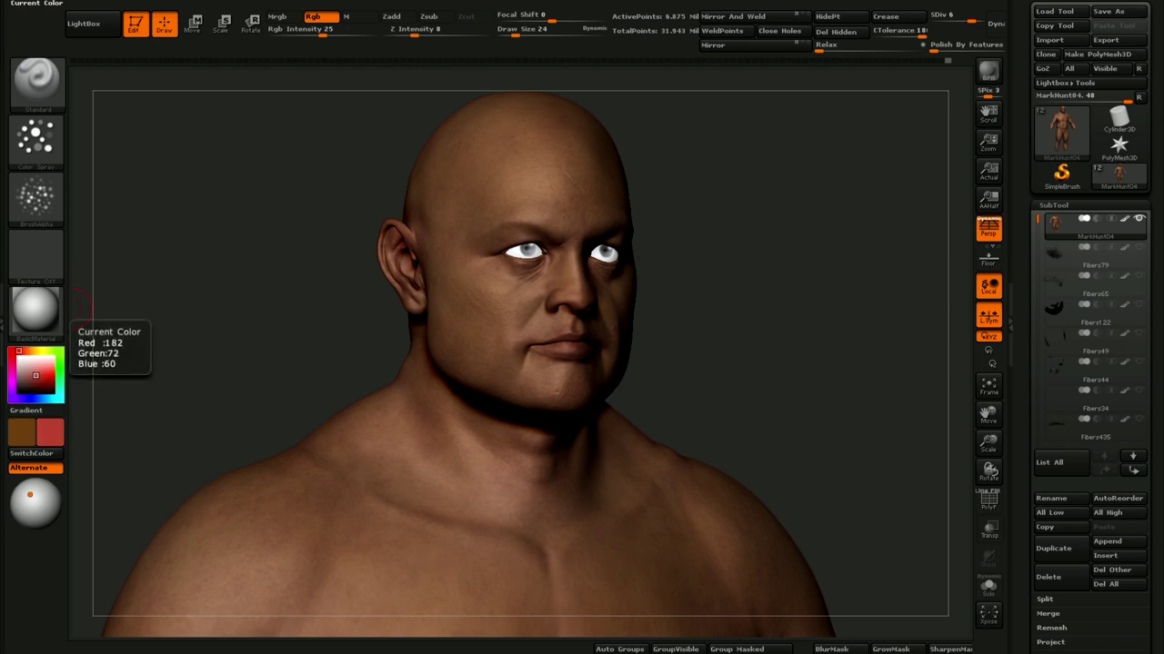
left_click(36, 377)
left_click_drag(90, 323, 20, 322)
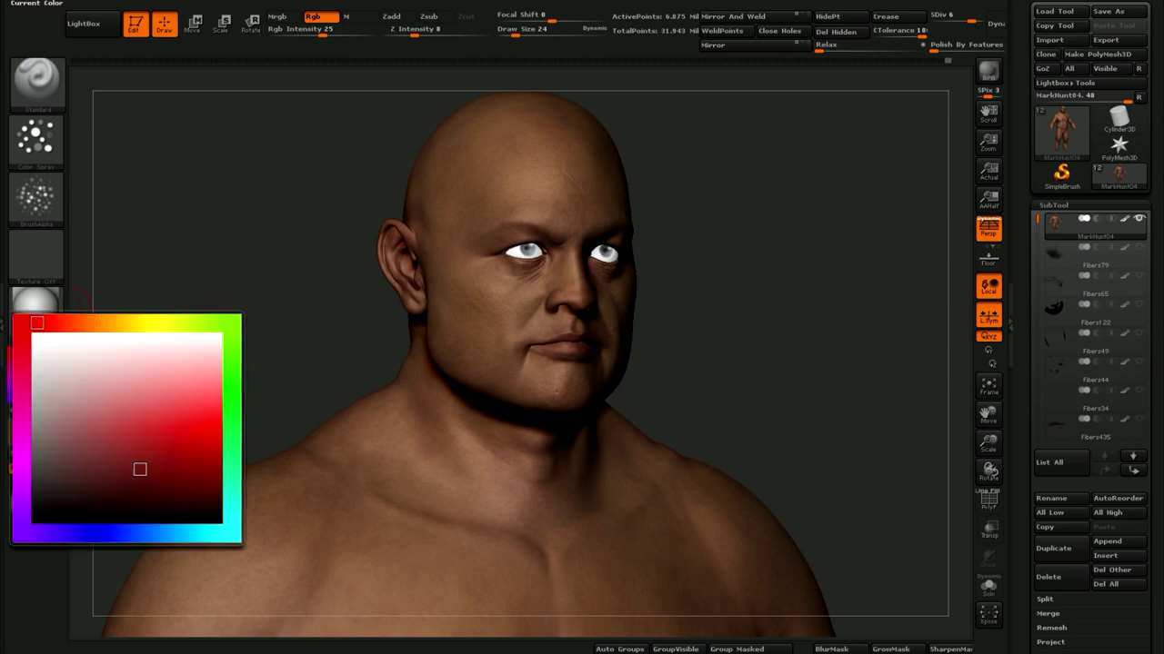
left_click_drag(140, 470, 151, 483)
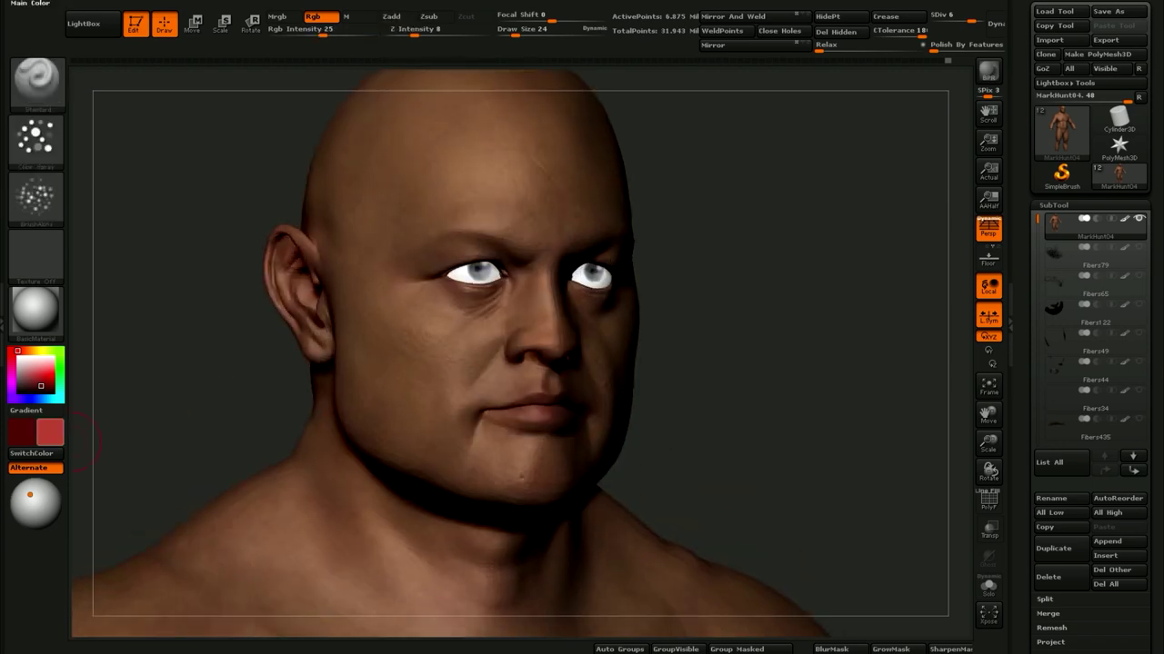
Shift the colour toward pink and shrink the draw size to 10
left_click(37, 373)
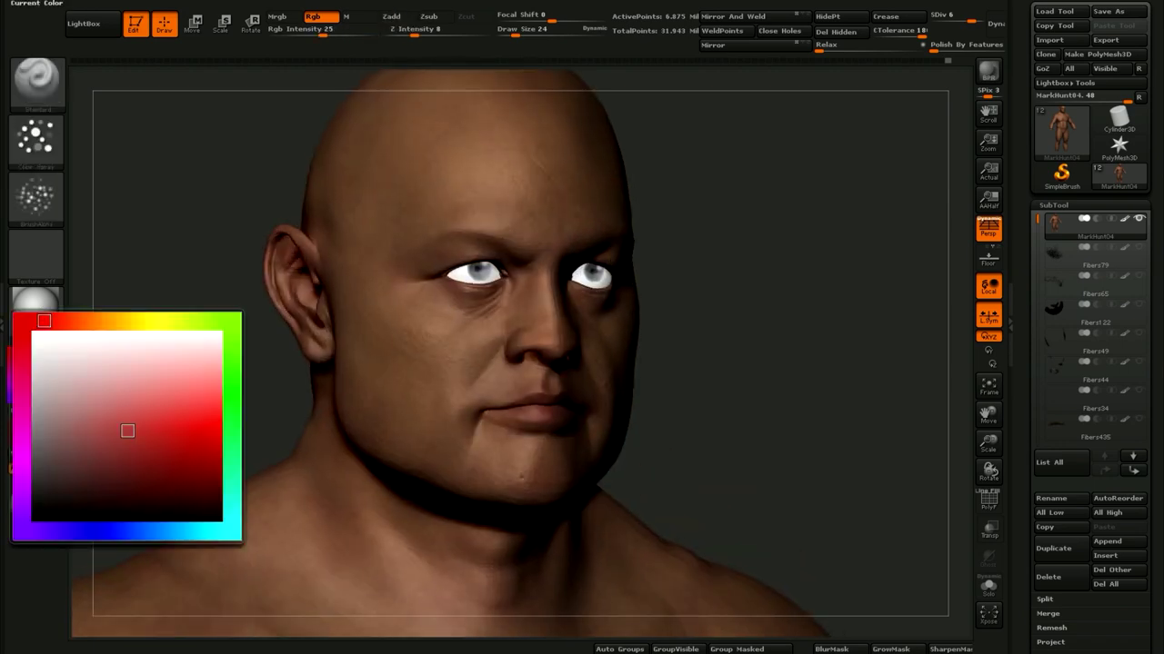
left_click_drag(43, 320, 18, 369)
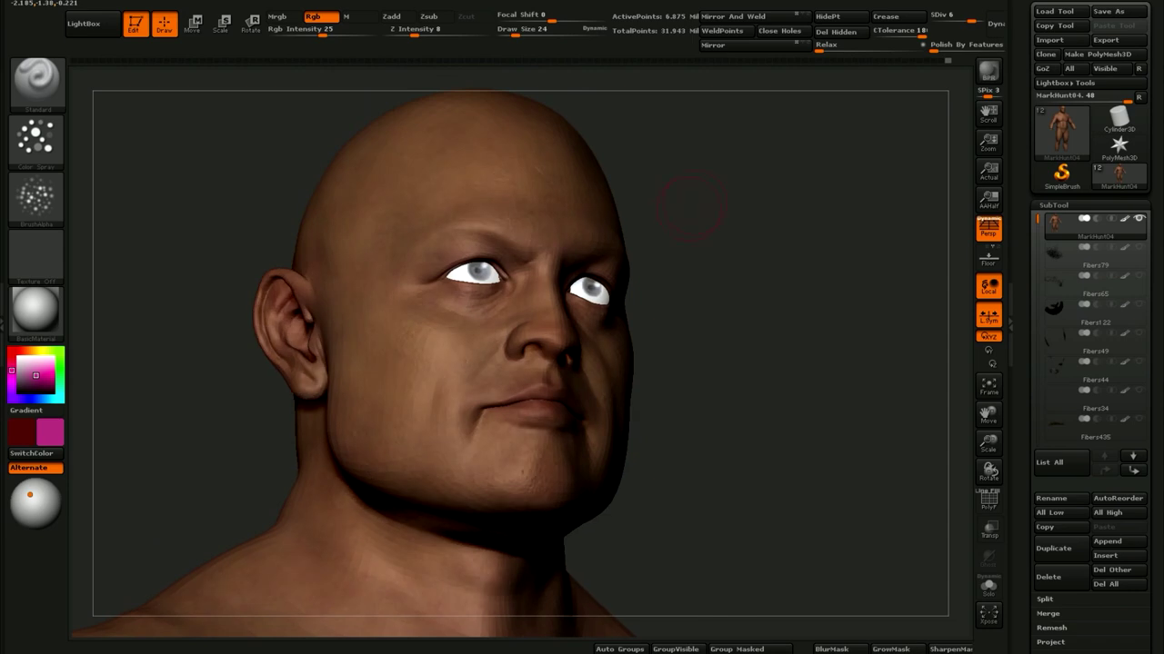
key("space")
left_click_drag(546, 293, 509, 293)
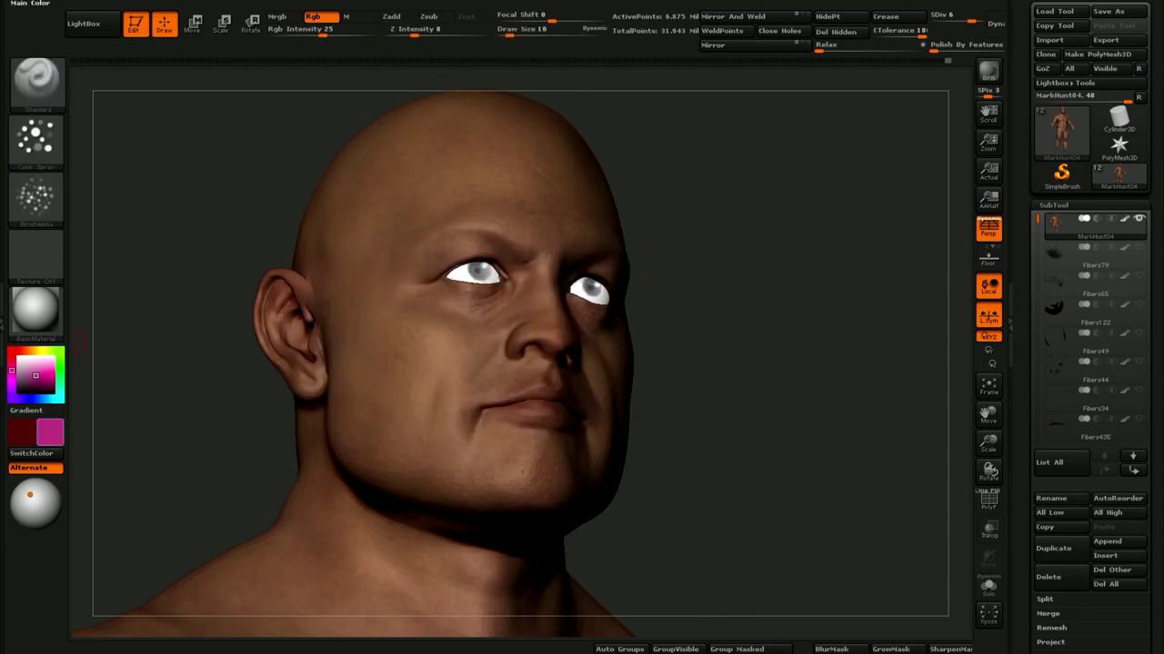
Set a deep crimson colour, then swap the main and secondary colours
left_click(37, 375)
left_click_drag(21, 412, 21, 380)
left_click_drag(127, 439, 127, 459)
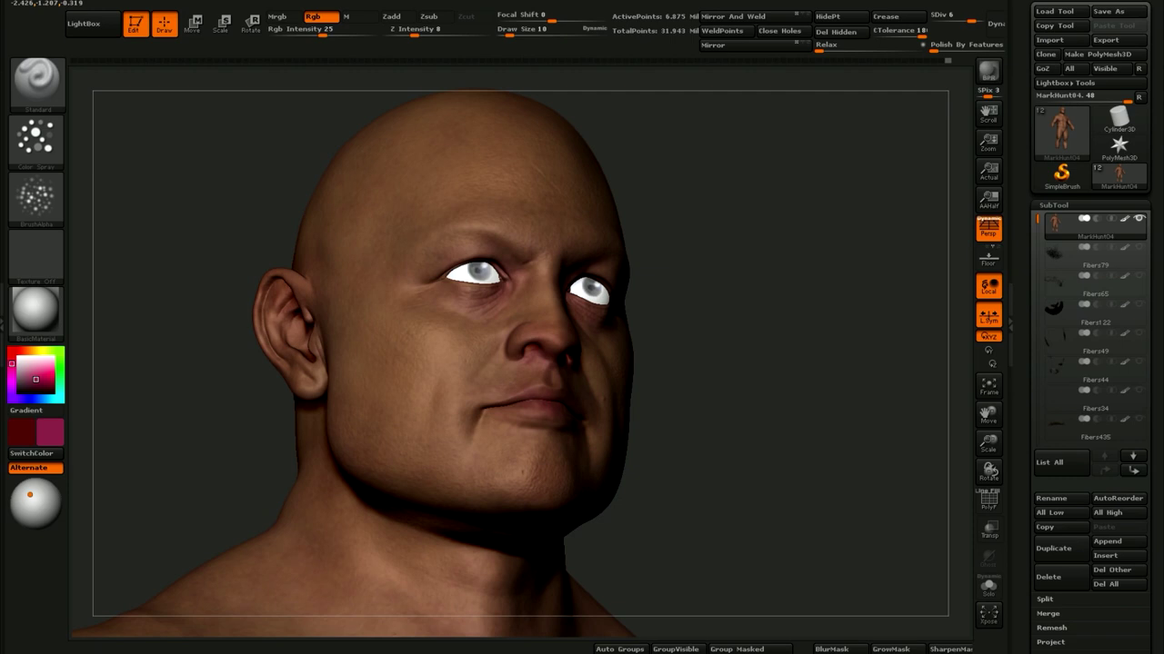
left_click_drag(800, 364, 614, 370)
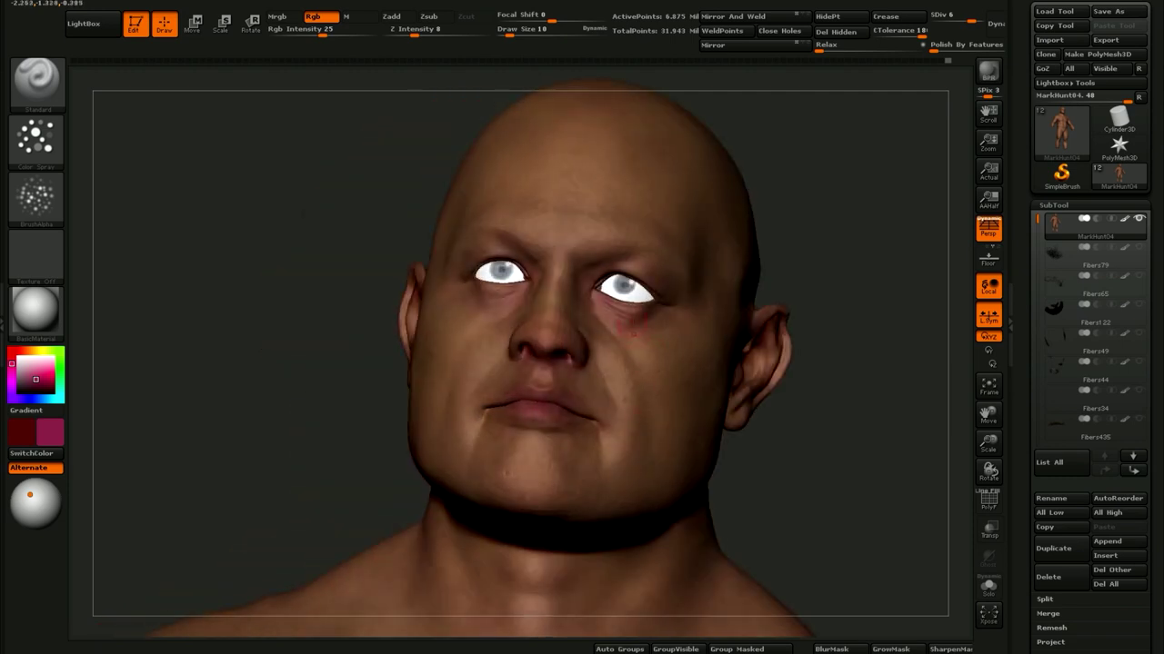
left_click_drag(873, 382, 691, 391)
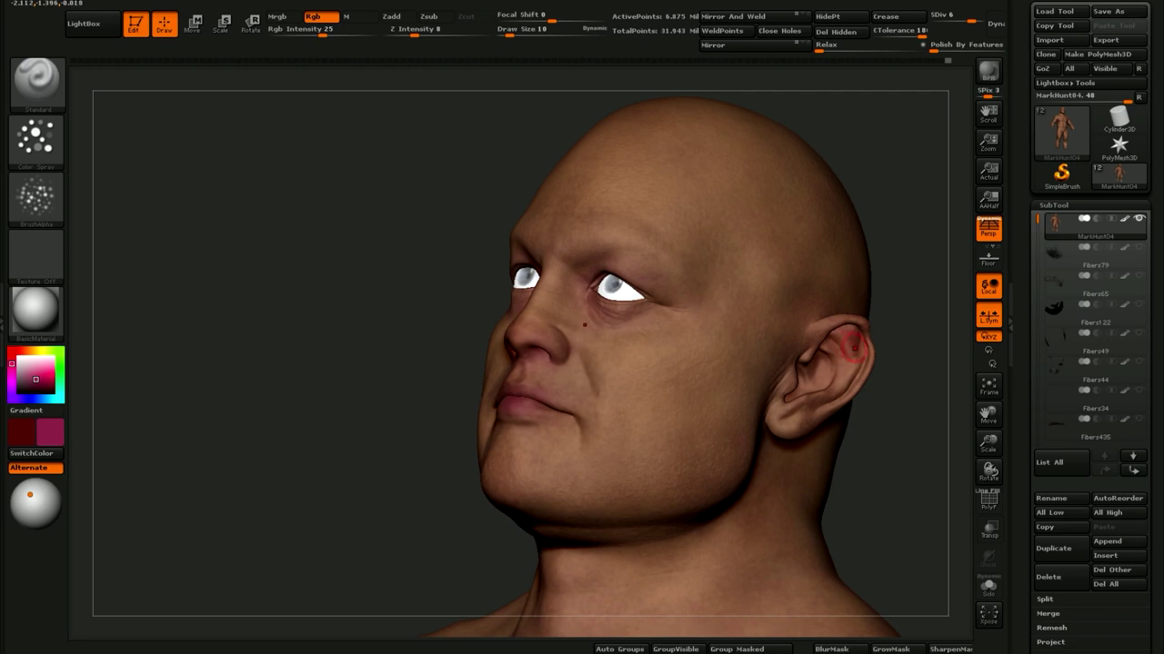
key("v")
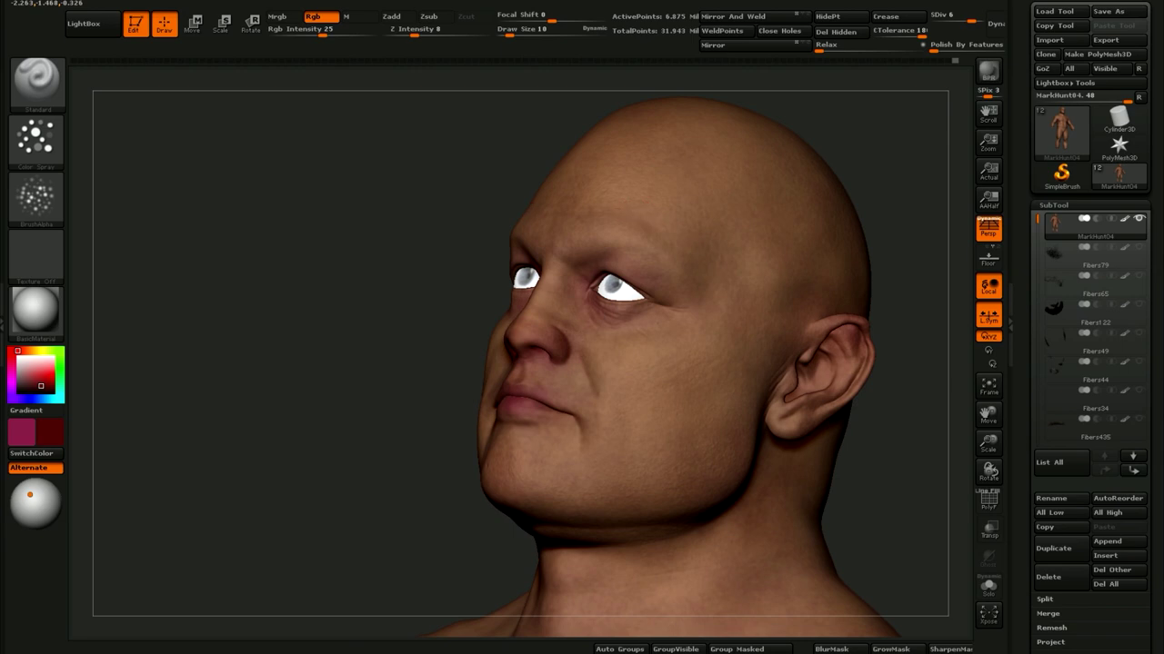
Orbit the head through chin, side-profile and three-quarter views
right_click_drag(592, 367, 420, 362)
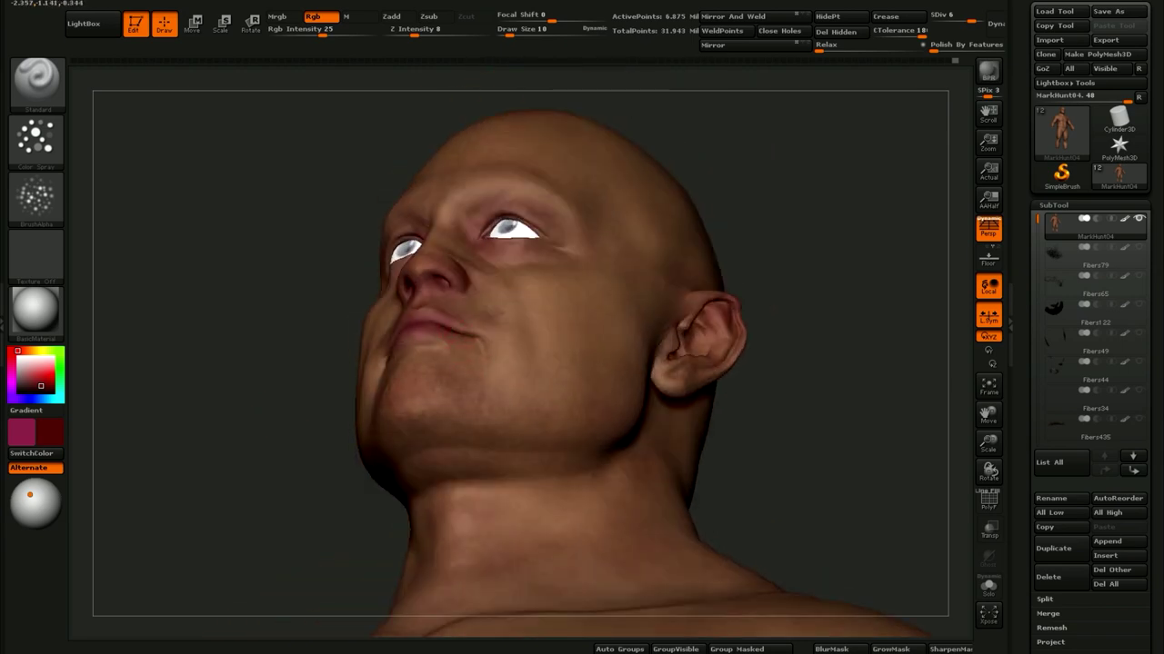
right_click_drag(427, 391, 531, 410)
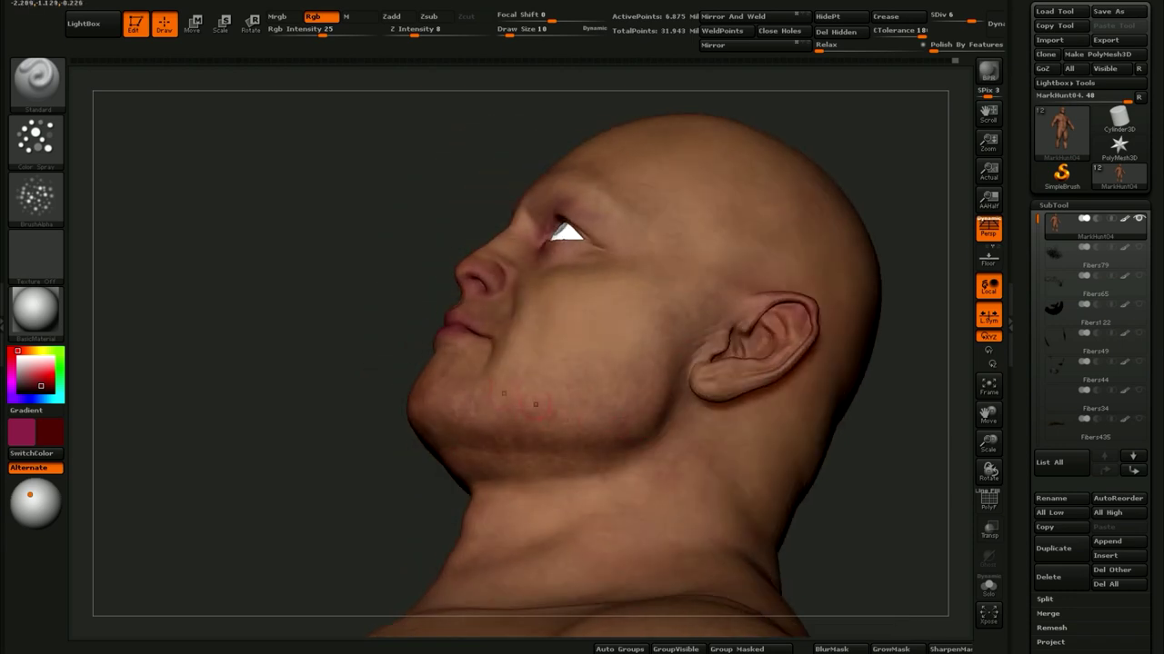
right_click_drag(558, 472, 618, 464)
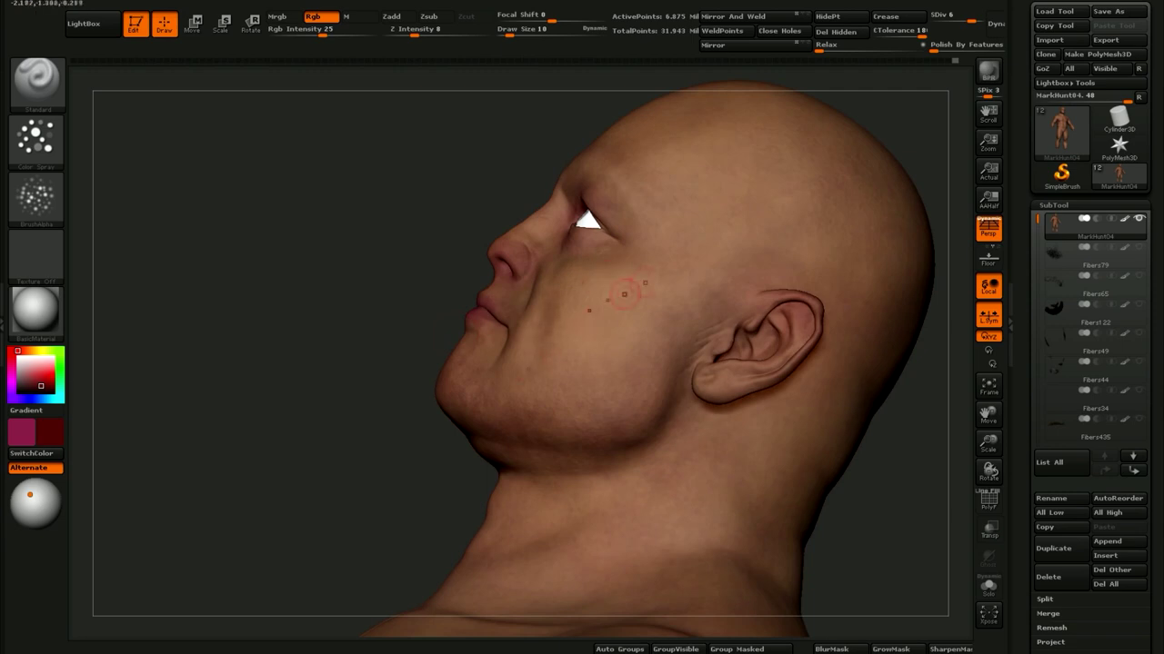
right_click_drag(582, 298, 587, 267)
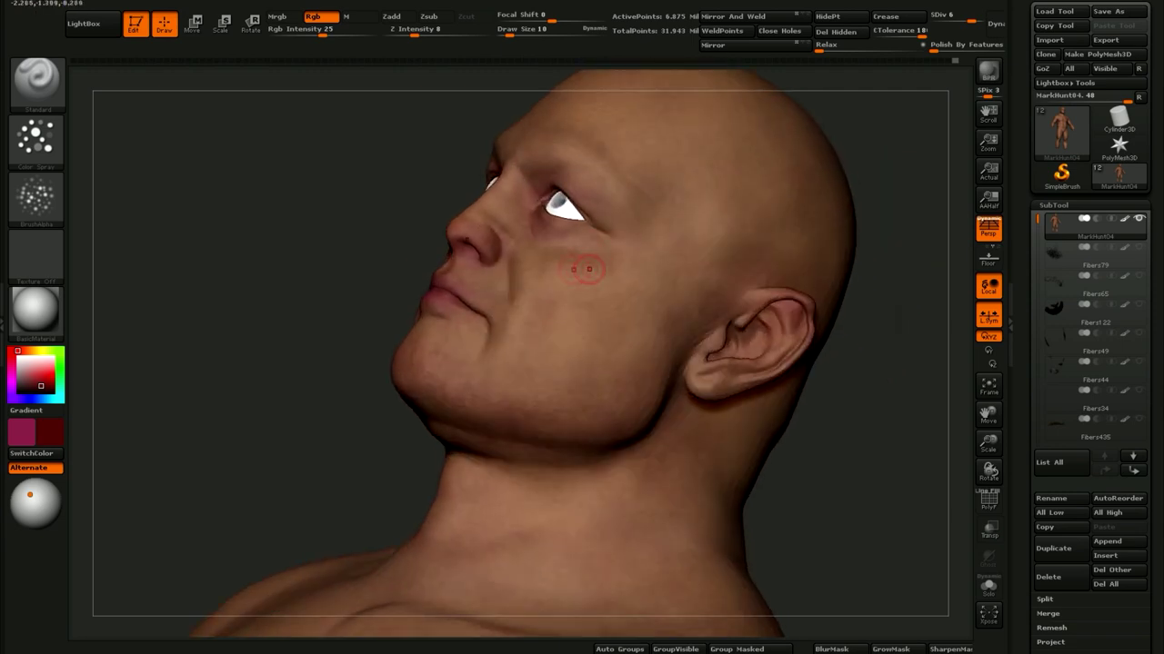
right_click_drag(291, 260, 420, 301)
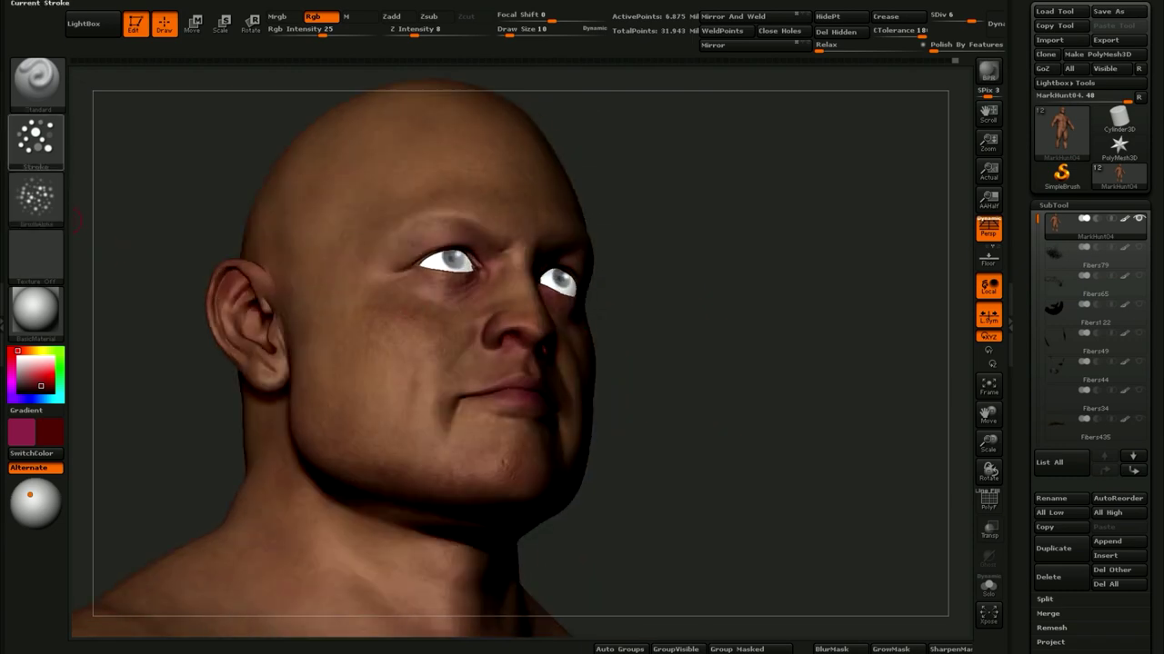
left_click(35, 195)
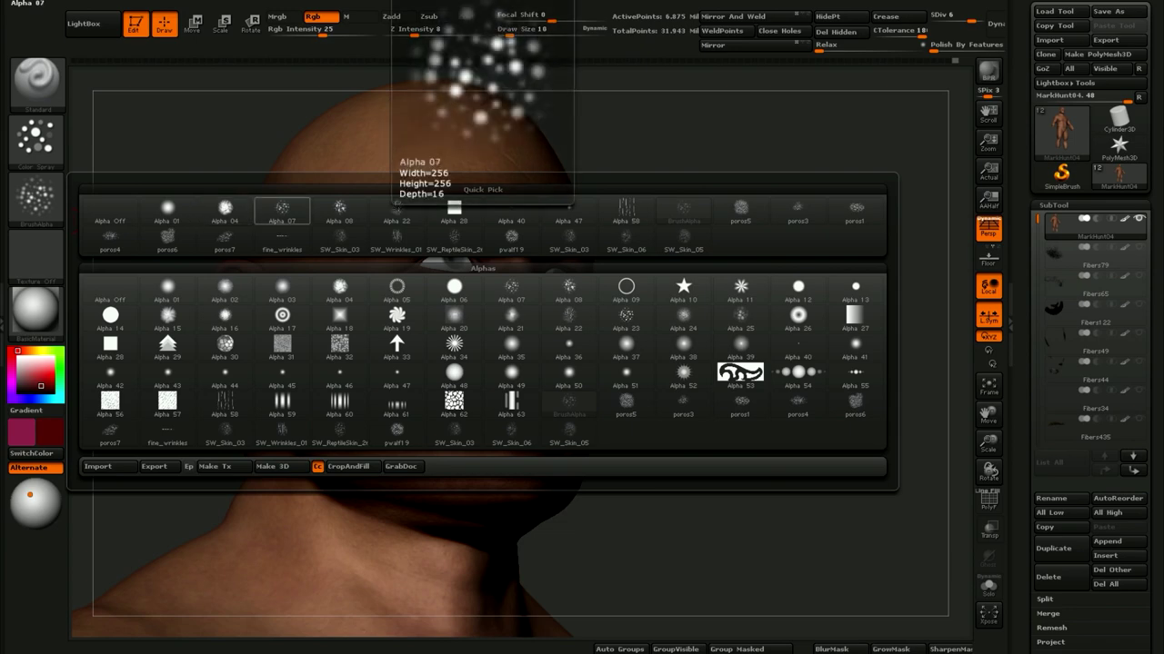
Load the speckled Alpha 08 and the horse_skin_texture onto the brush
left_click(339, 209)
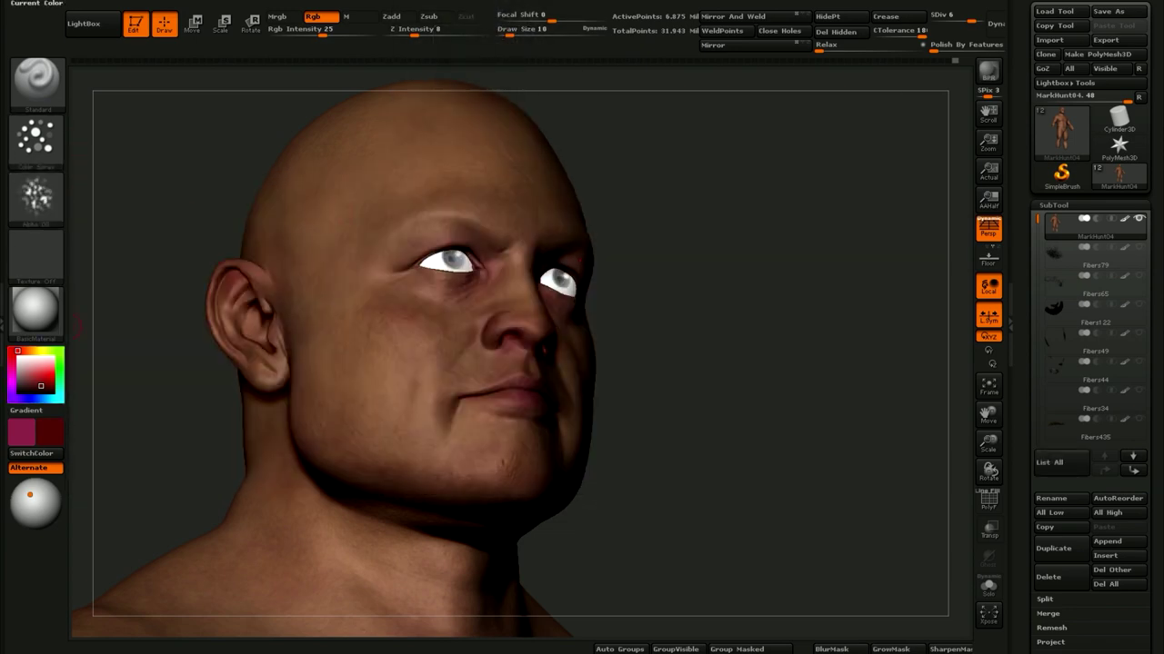
left_click(36, 255)
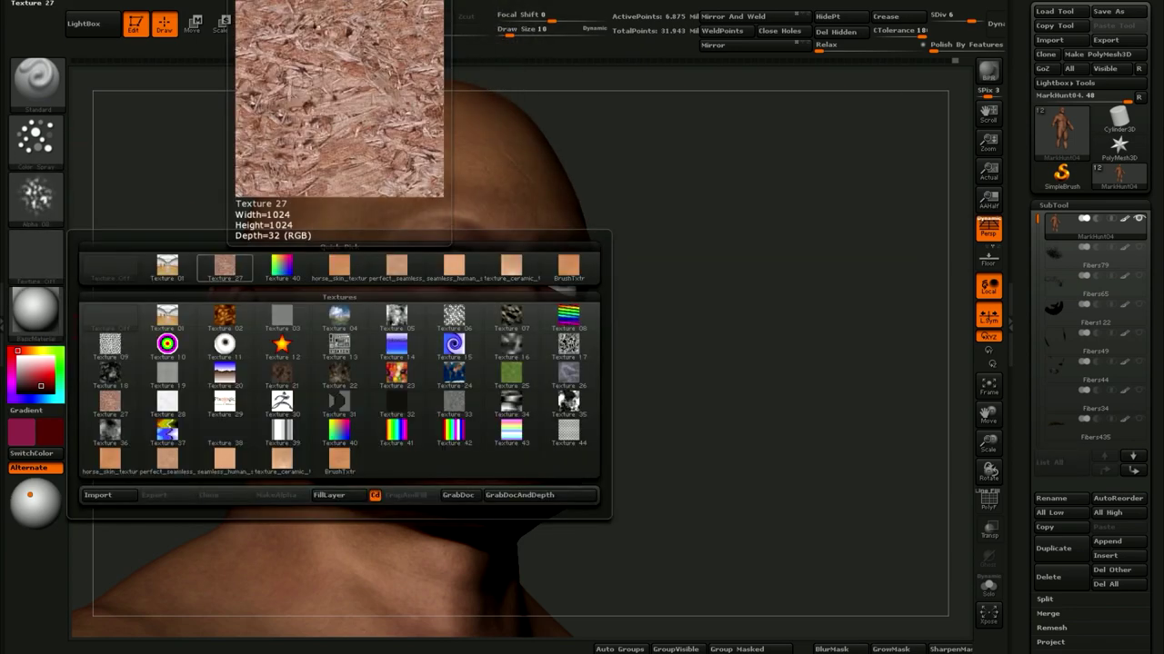
left_click(224, 267)
mouse_move(427, 262)
left_mouse_down()
mouse_move(415, 310)
mouse_move(546, 291)
left_mouse_up()
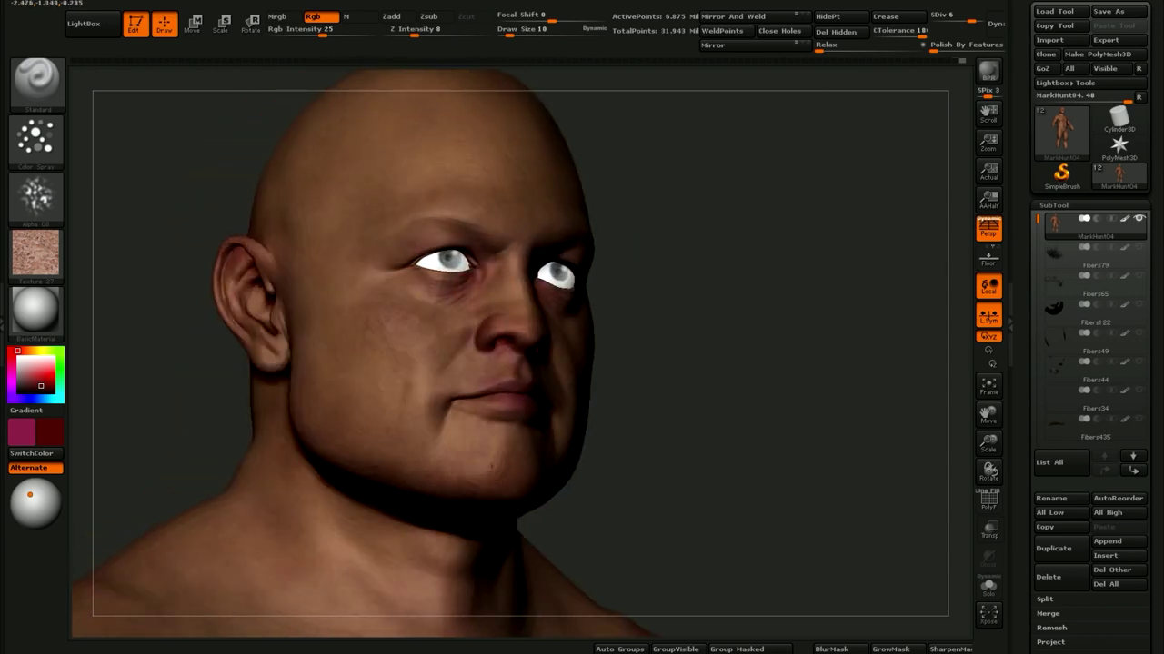
right_click_drag(509, 272, 509, 227, "ctrl")
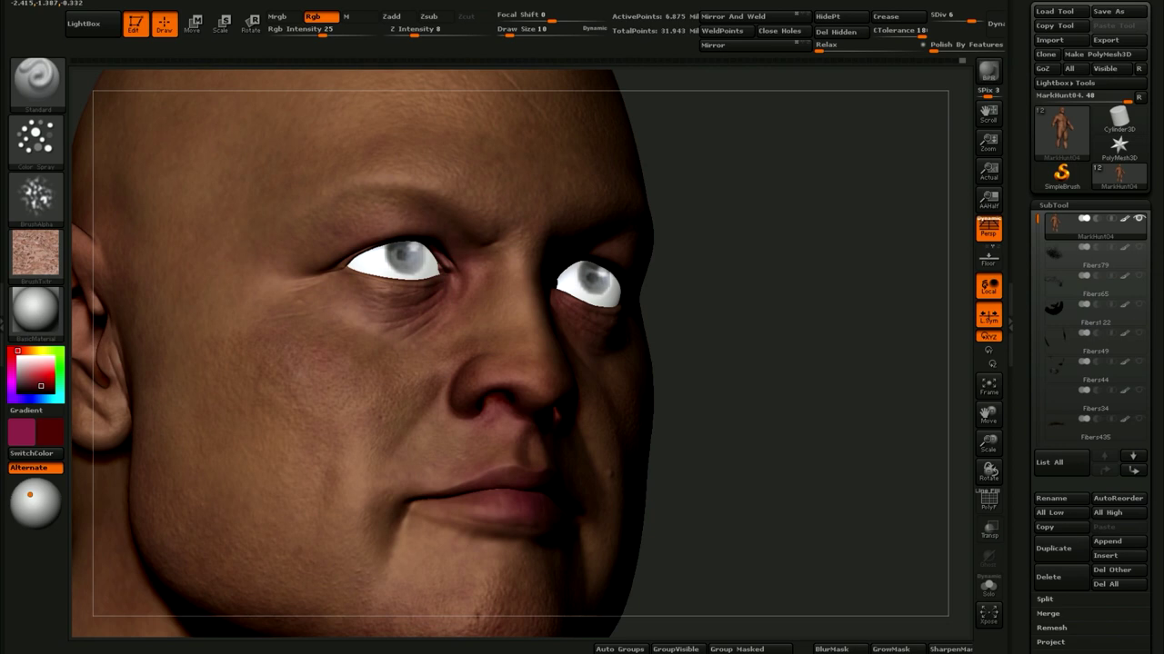
left_click(37, 253)
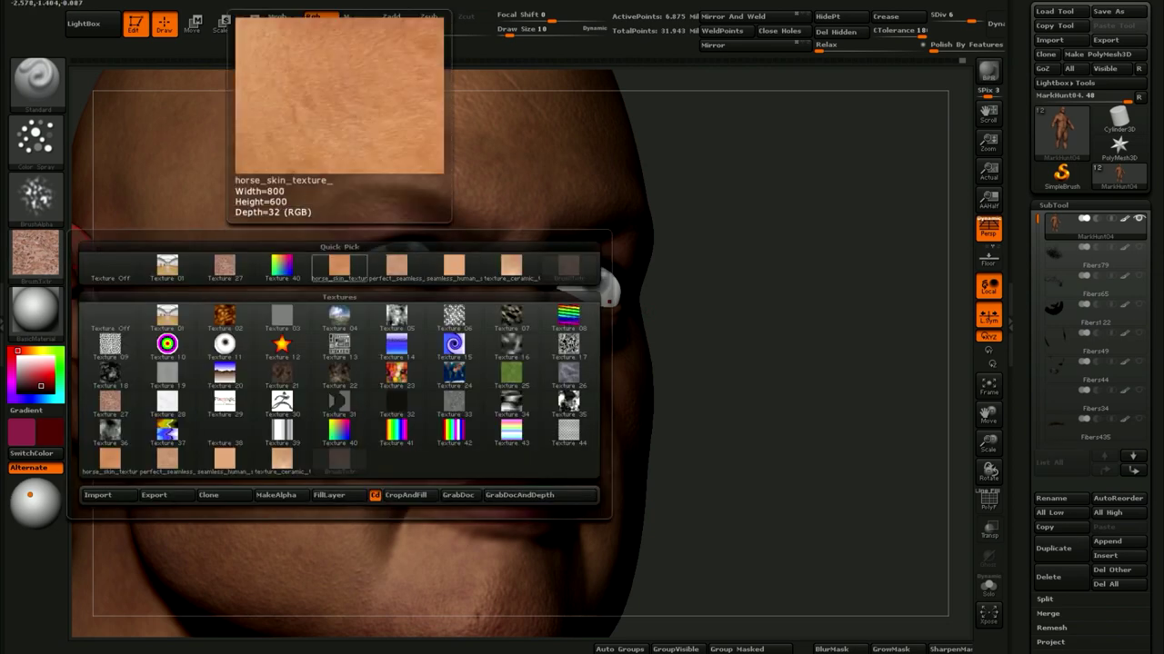
left_click(396, 265)
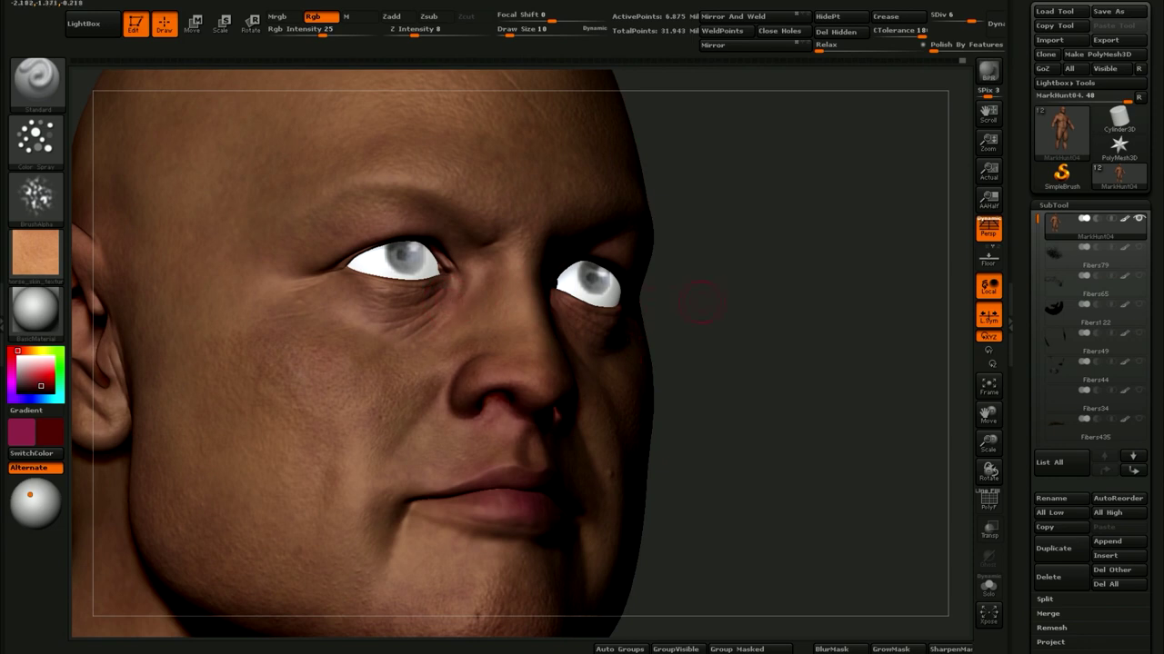
Set the brush draw size to 9 with the face and jaw in view
left_click_drag(702, 295, 637, 291)
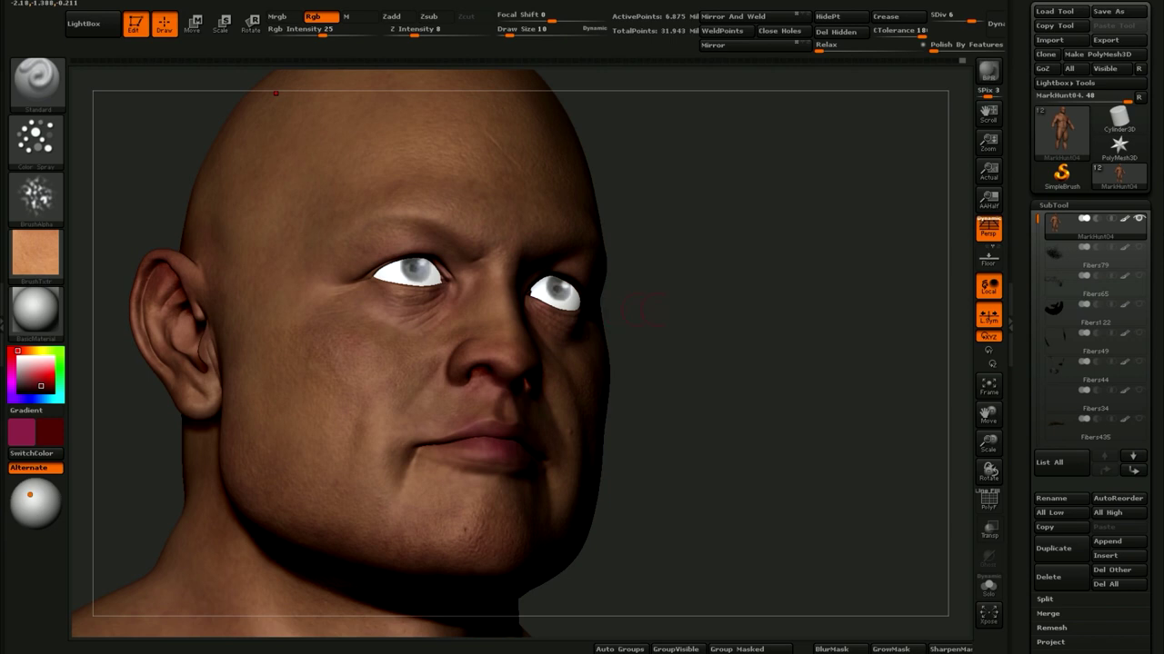
left_click_drag(600, 313, 527, 341)
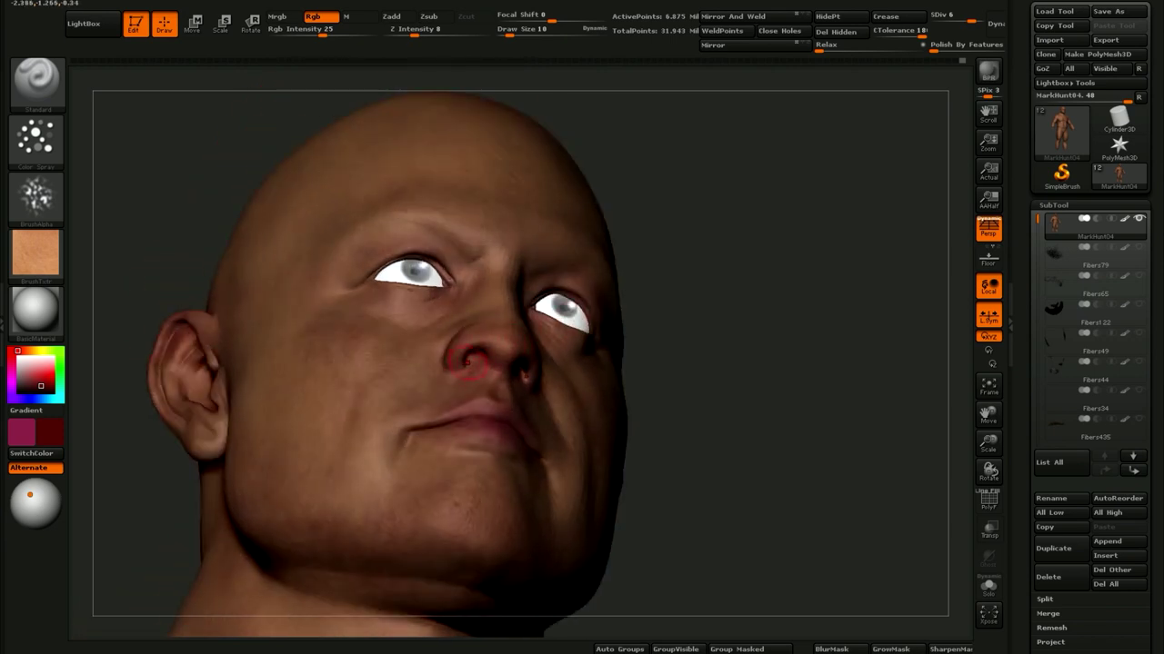
key("space")
left_click_drag(468, 342, 461, 342)
left_click_drag(644, 336, 644, 300, "alt")
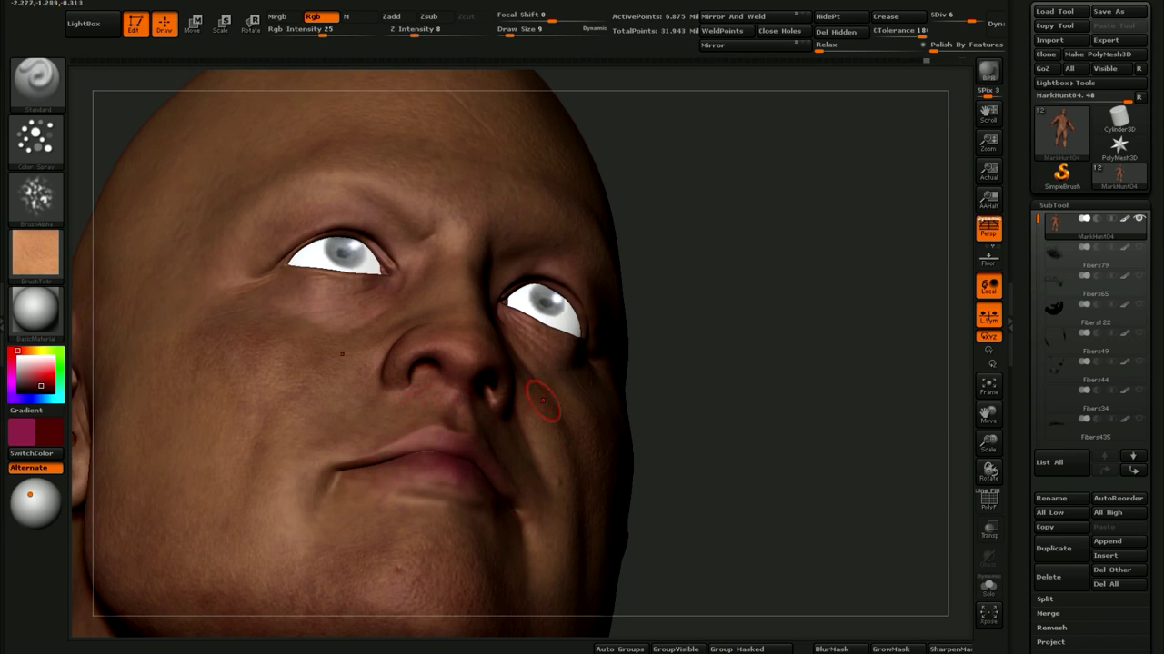
Orbit the head to inspect the painted face, neck, shoulder and side profile
key("ctrl")
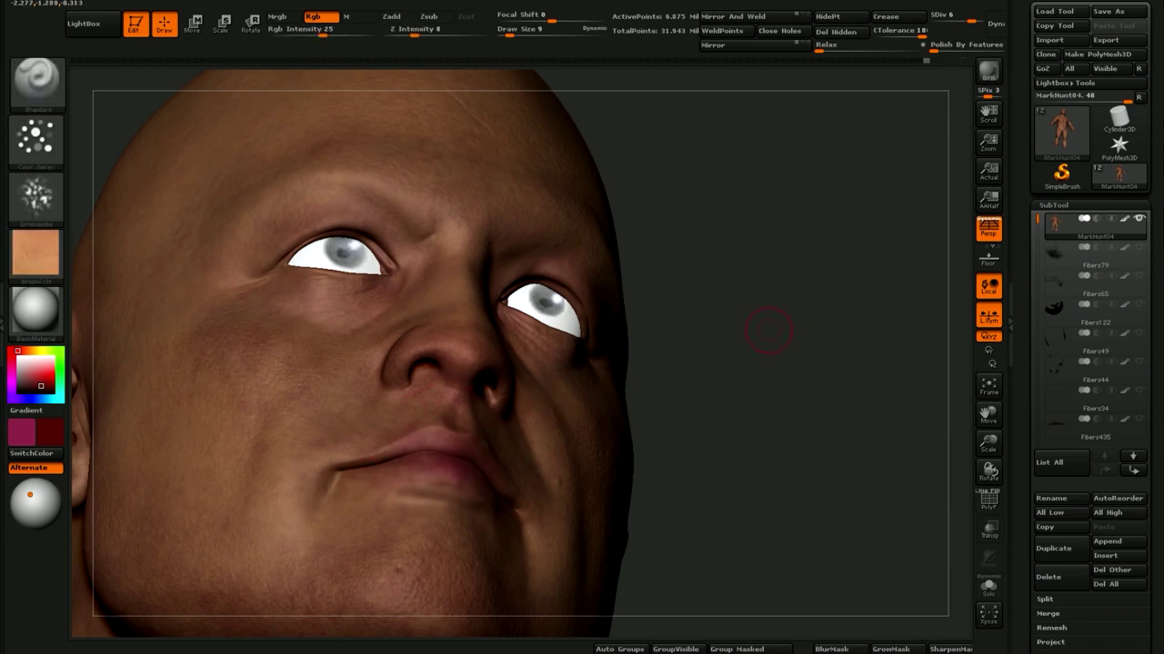
left_click_drag(766, 330, 754, 273)
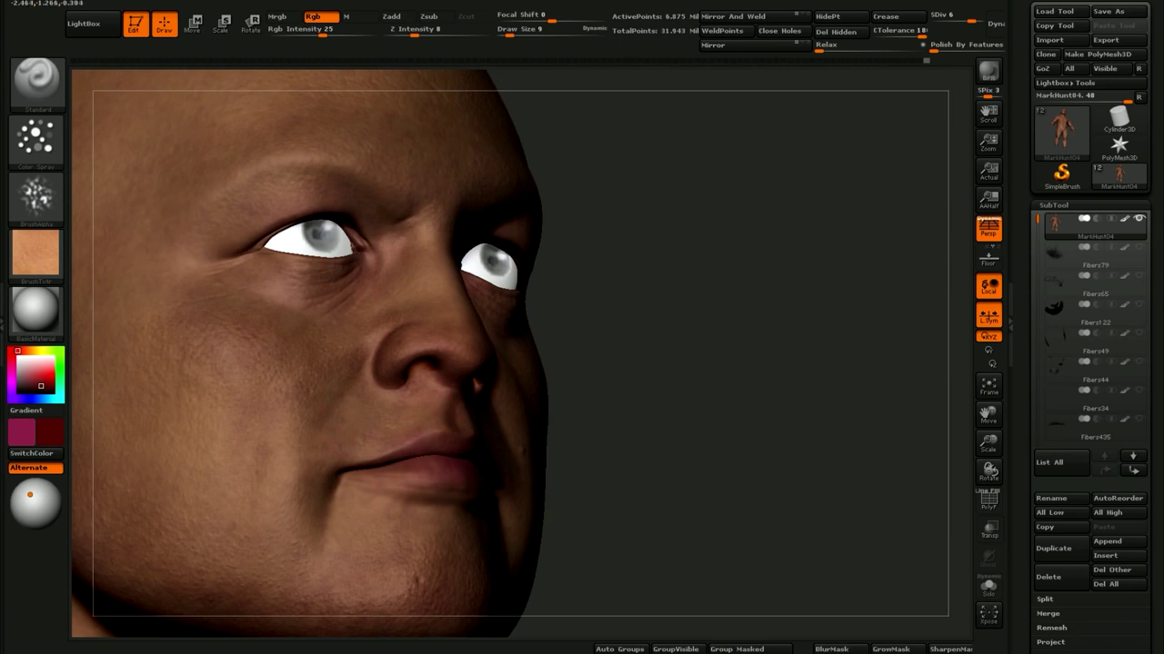
left_click_drag(755, 273, 727, 346)
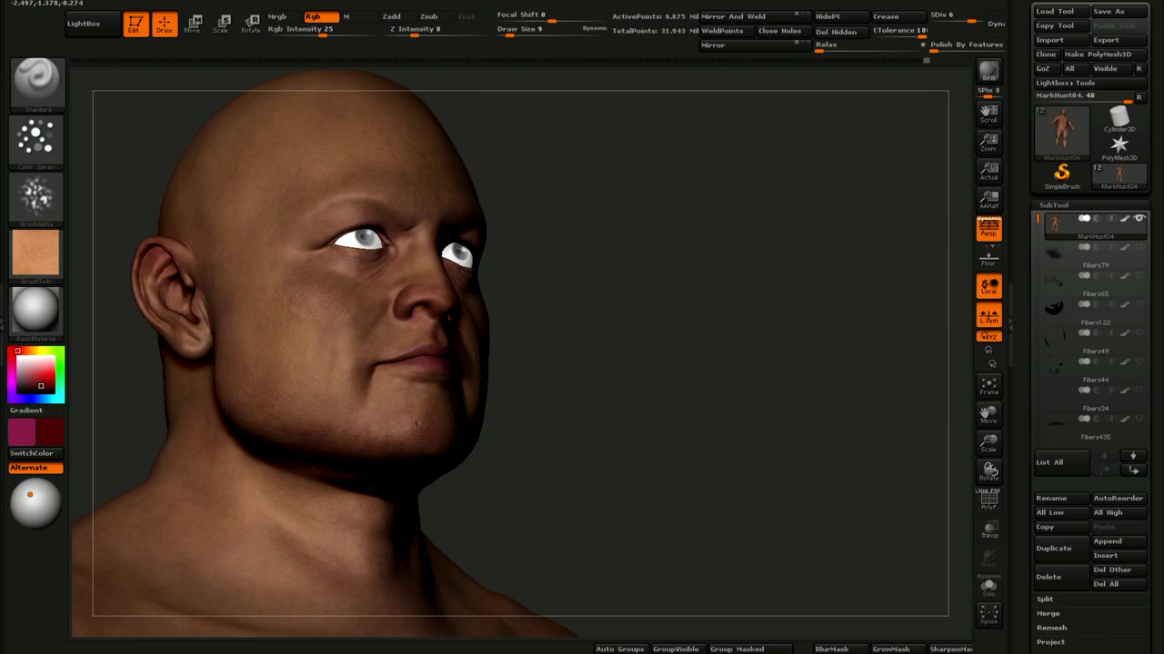
left_click_drag(246, 359, 293, 383)
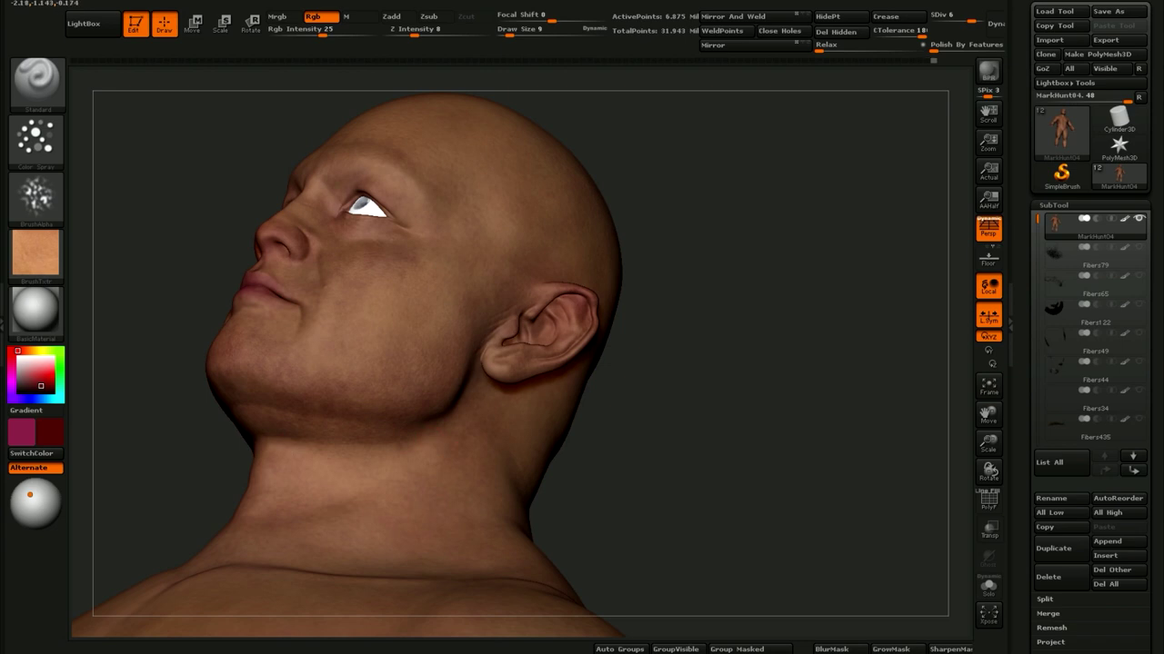
left_click_drag(747, 238, 509, 286)
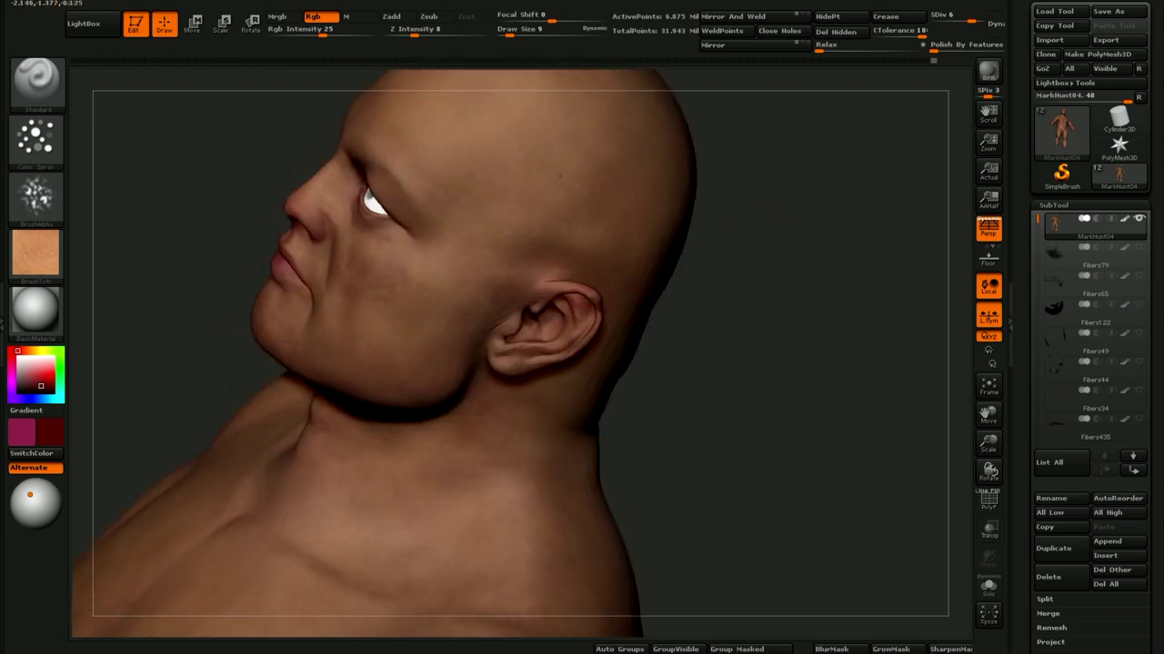
mouse_move(213, 203)
left_mouse_down()
mouse_move(300, 218)
mouse_move(662, 182)
mouse_move(634, 208)
mouse_move(642, 213)
mouse_move(593, 208)
mouse_move(753, 217)
left_mouse_up()
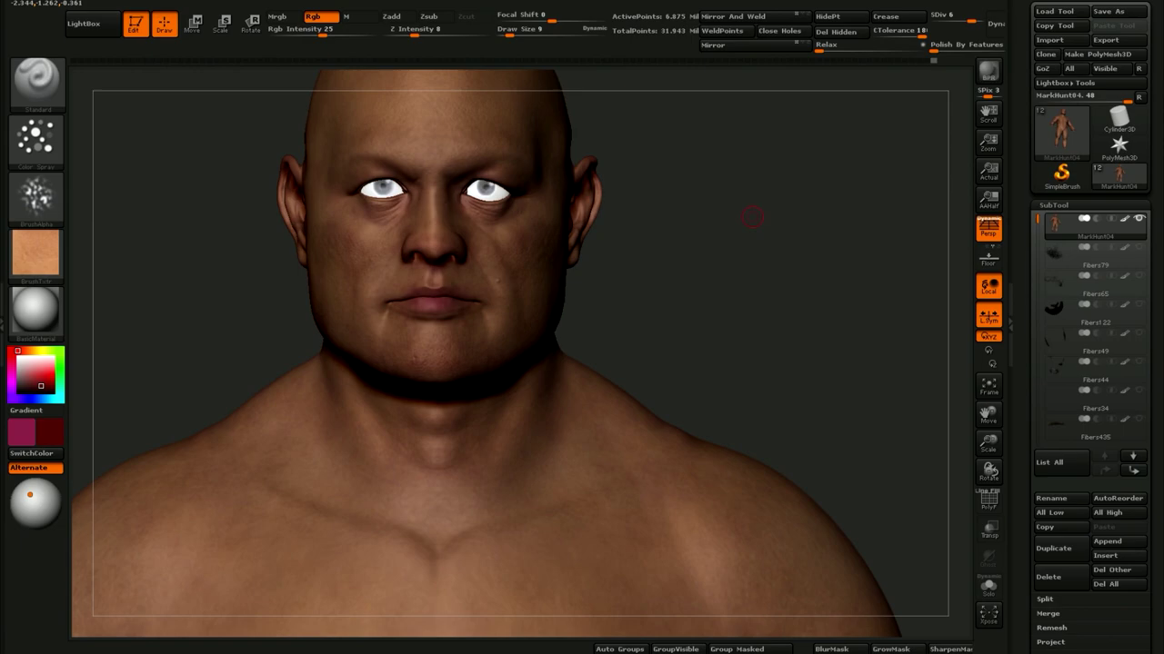
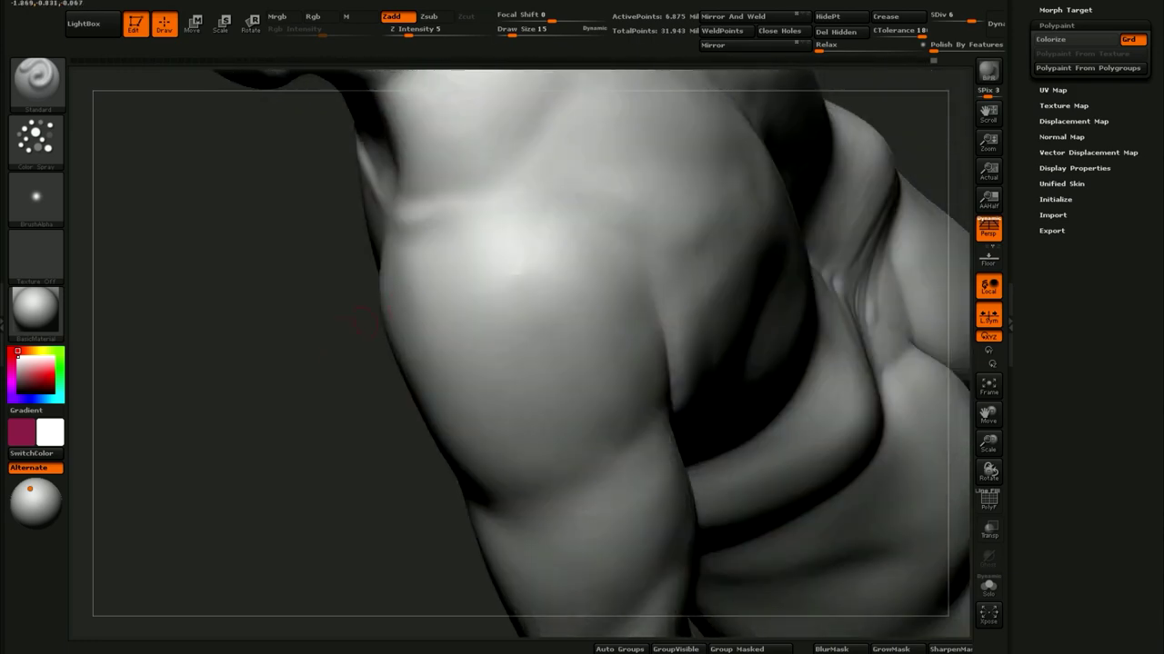
Orbit around the arm and torso, keeping the brush intensity at 5
left_click_drag(359, 320, 418, 304)
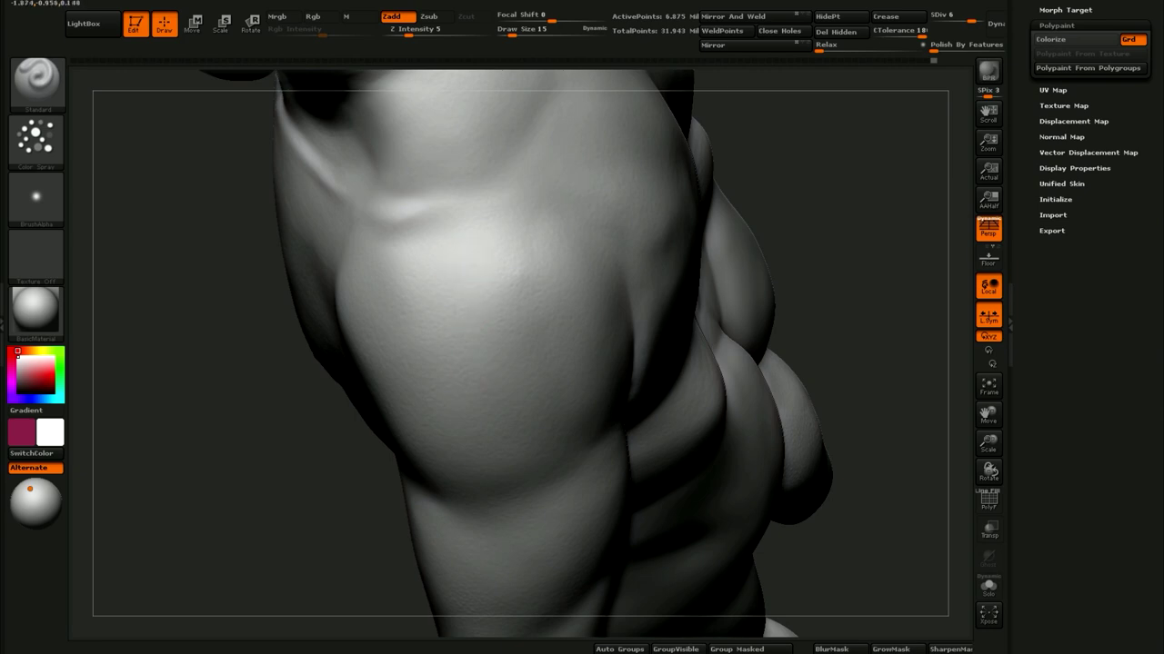
key("u")
key("Escape")
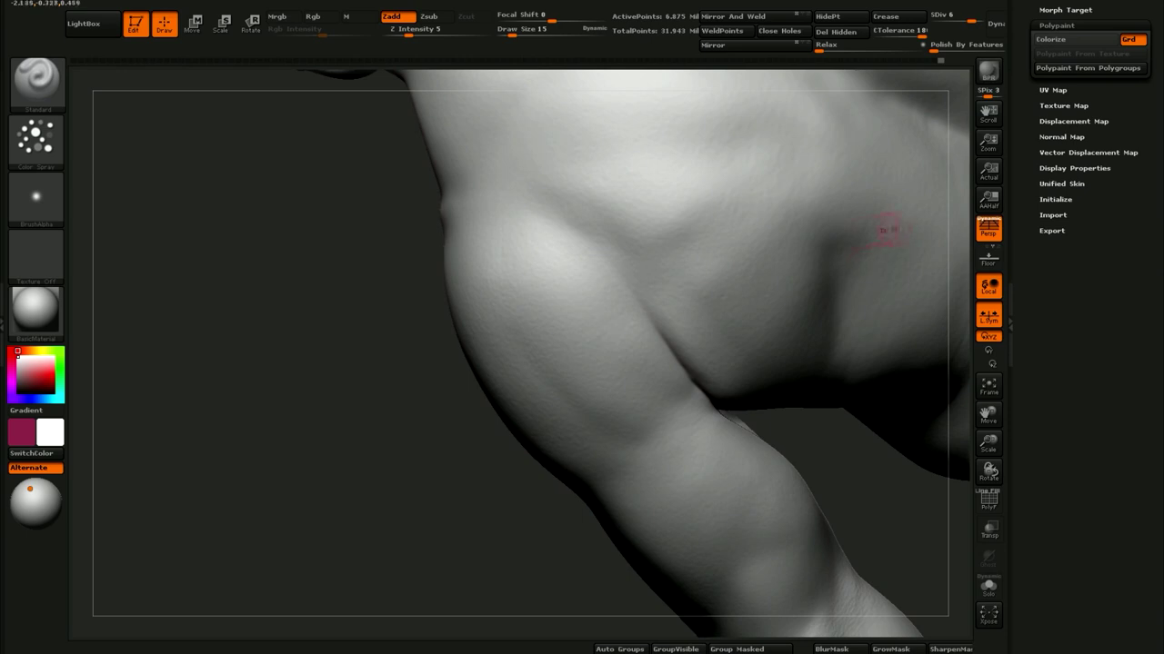
left_click_drag(882, 228, 818, 291)
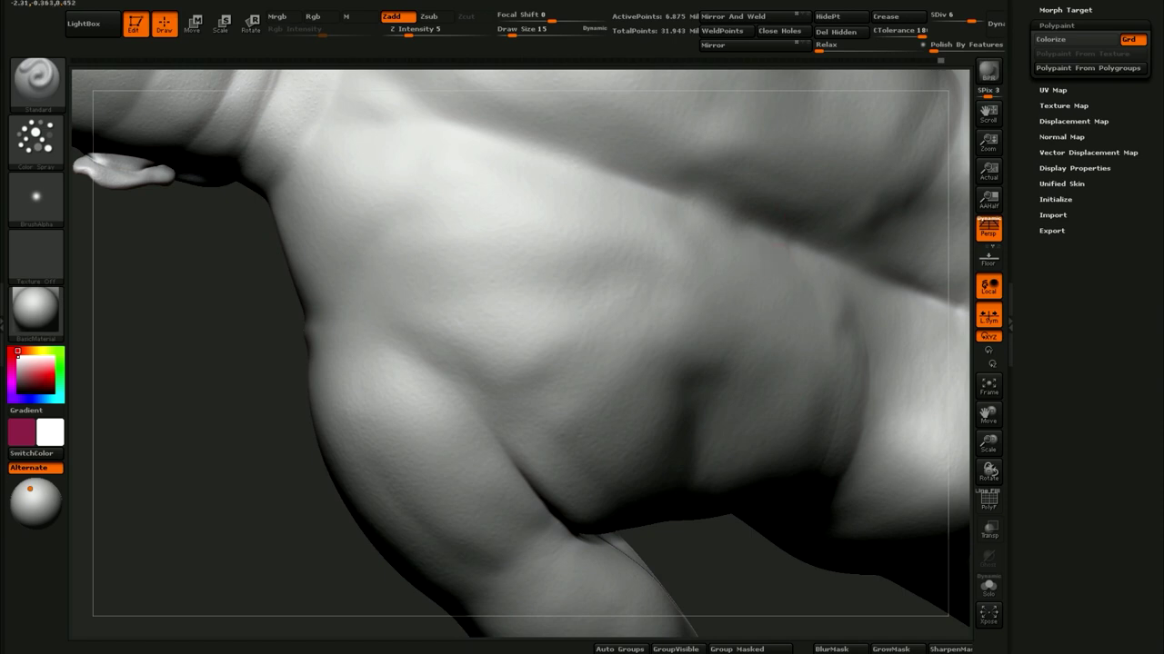
mouse_move(318, 636)
left_mouse_down("alt")
mouse_move(284, 429)
mouse_move(542, 364)
left_mouse_up("alt")
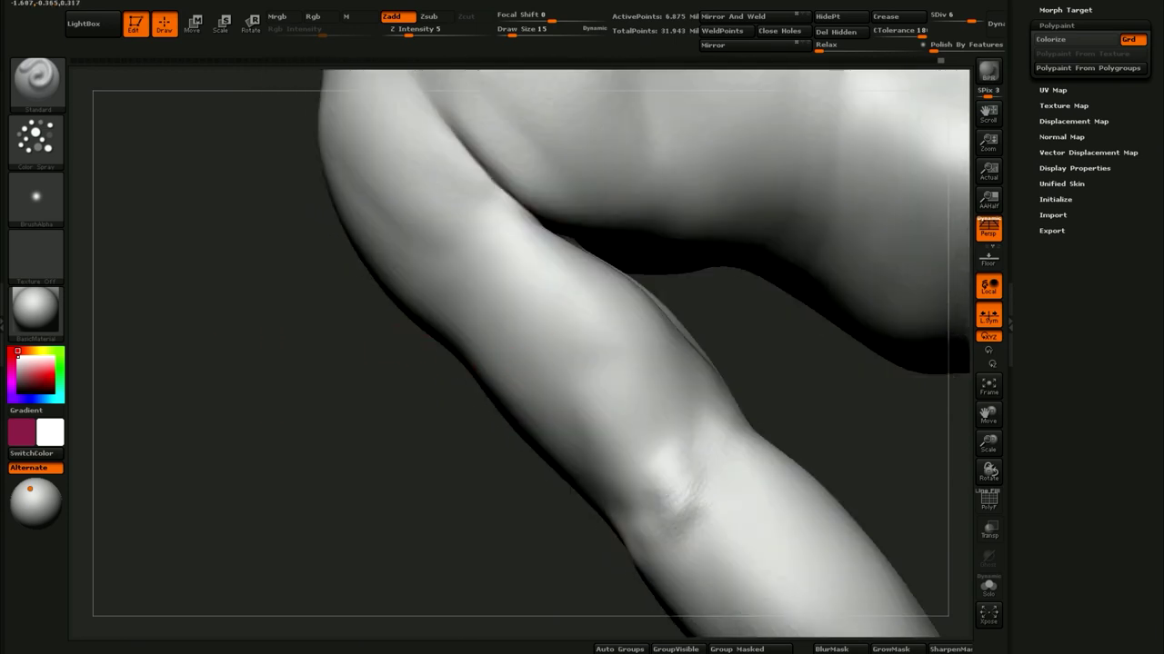
left_click_drag(543, 363, 536, 407)
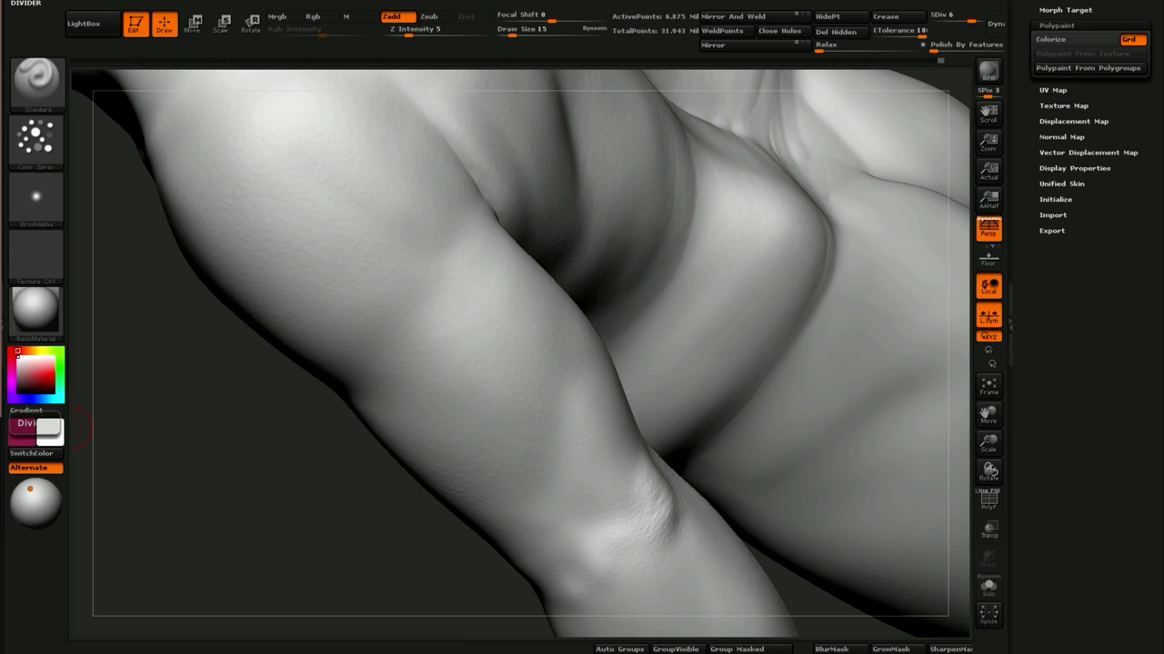
left_click_drag(187, 436, 415, 239)
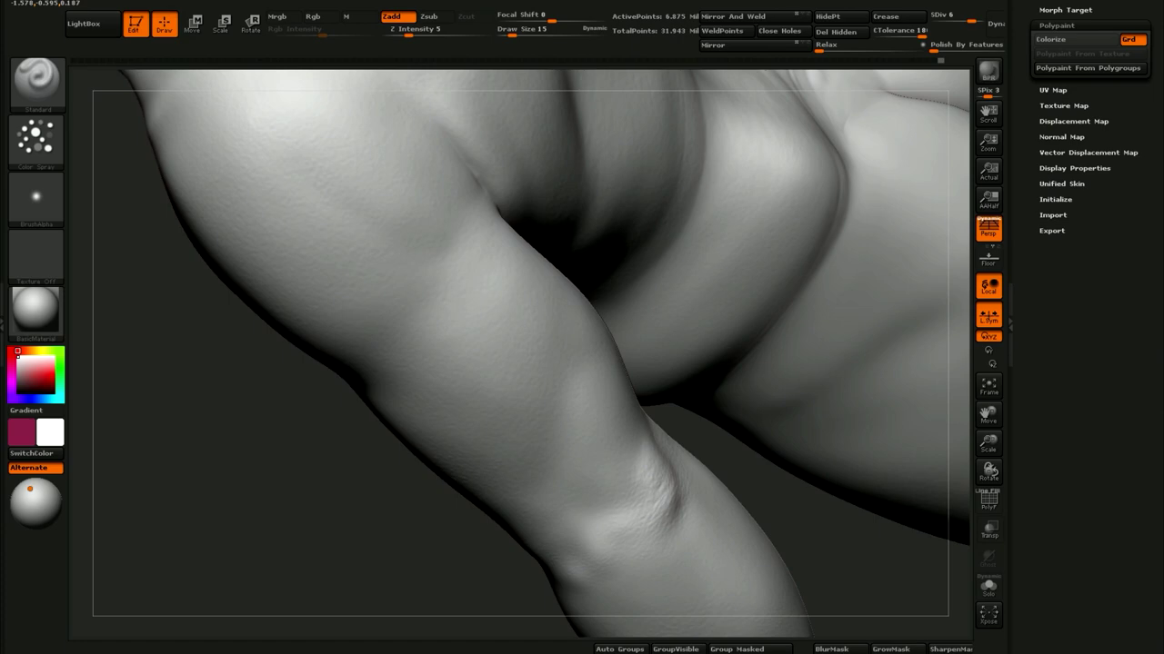
left_click_drag(447, 481, 384, 333)
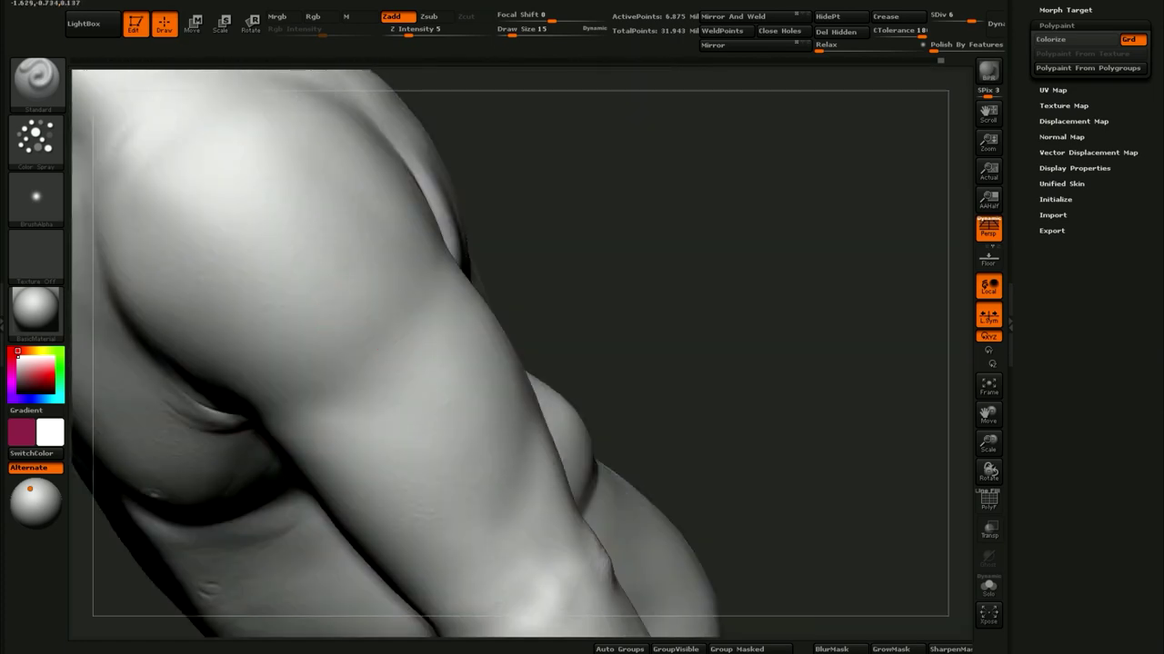
left_click_drag(624, 182, 481, 267)
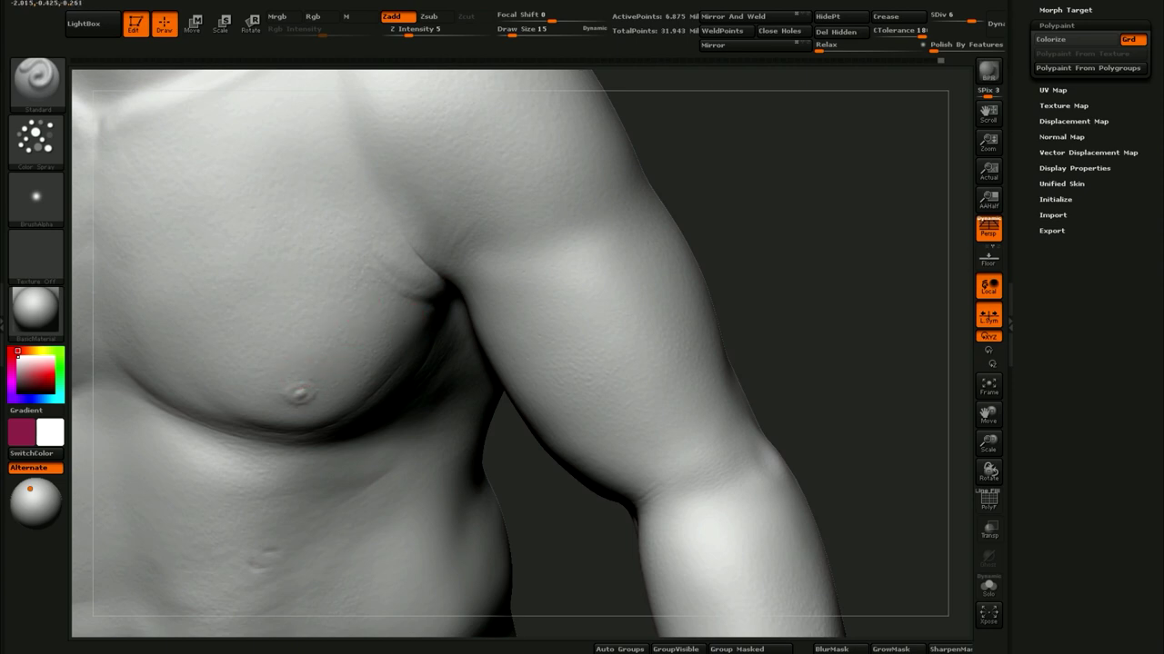
left_click_drag(360, 364, 683, 247)
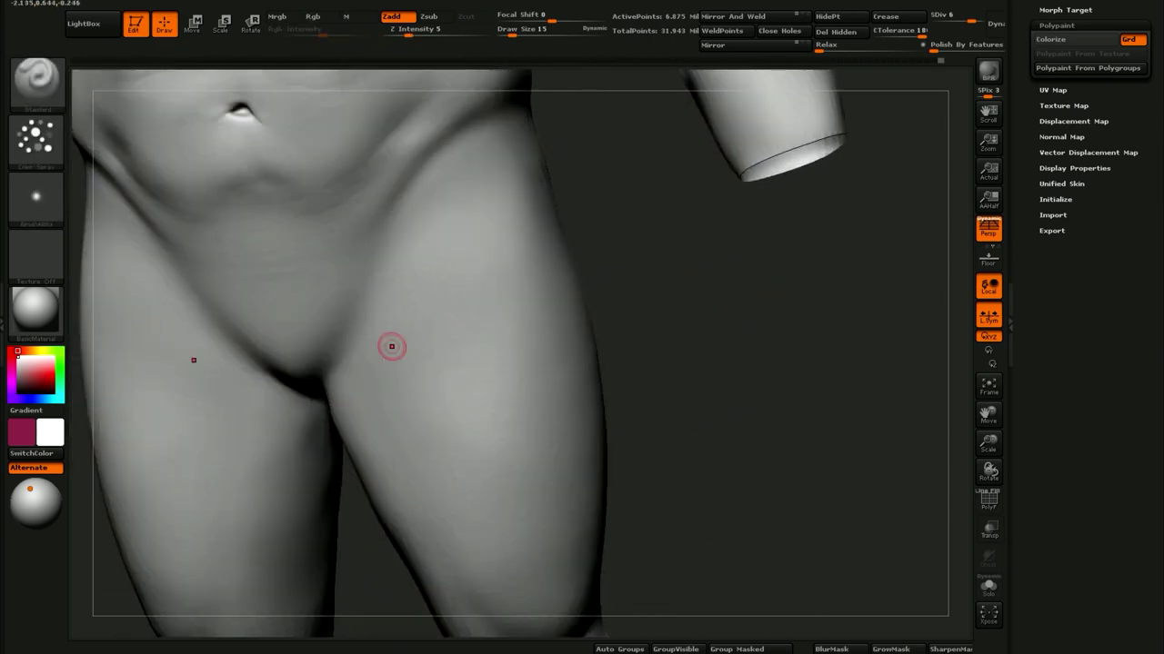
Sculpt a small Standard-brush dab on the torso and move the light to top centre
key("space")
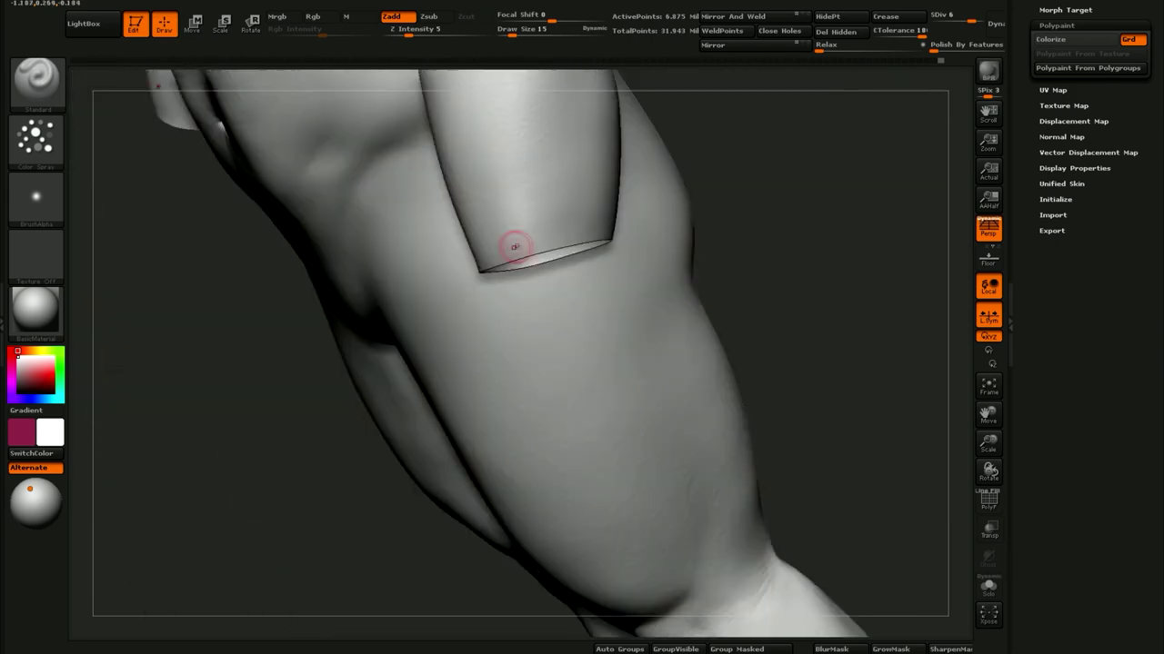
mouse_move(515, 246)
left_mouse_down()
mouse_move(809, 136)
mouse_move(613, 173)
left_mouse_up()
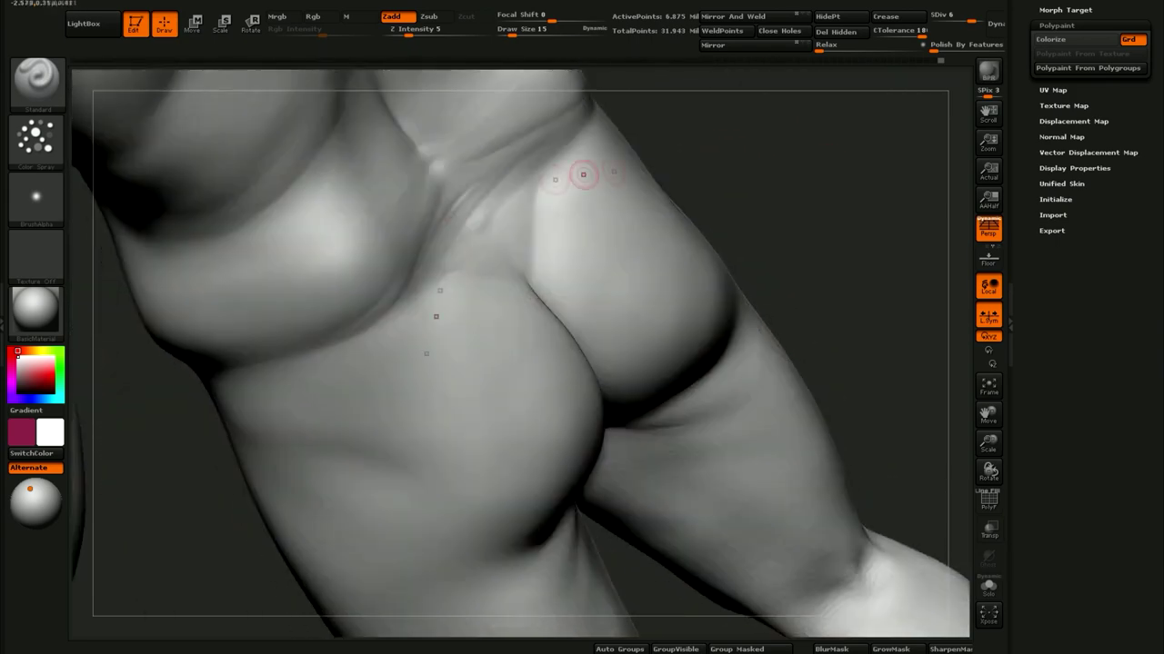
left_click(470, 213)
left_click_drag(30, 489, 20, 491)
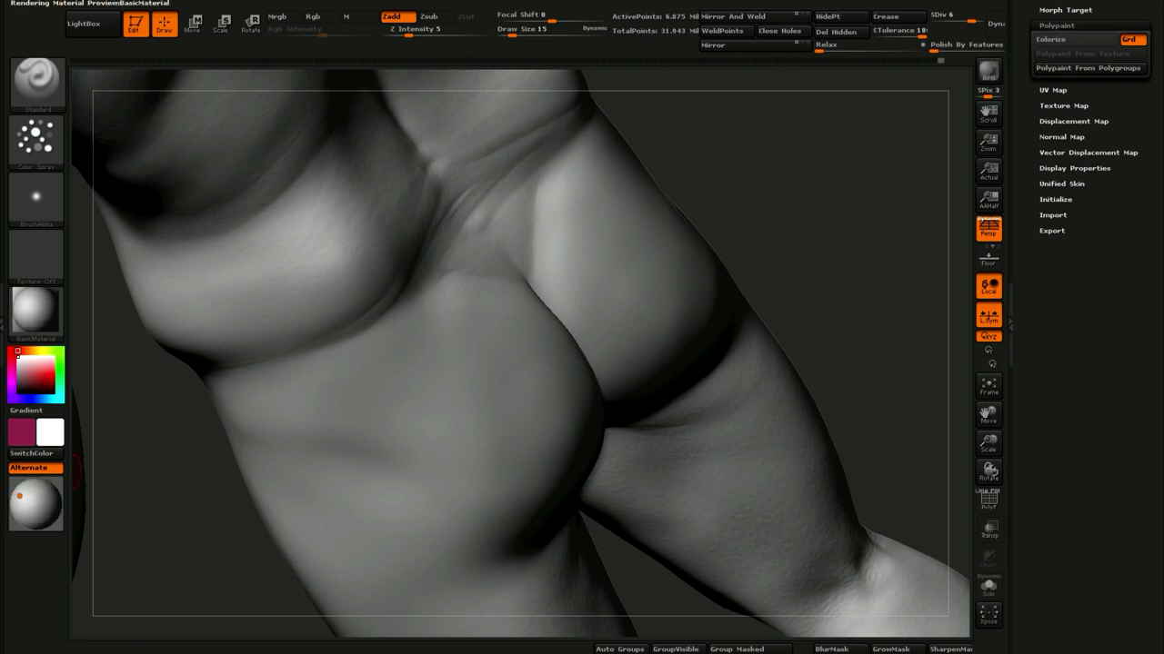
left_click_drag(20, 490, 22, 496)
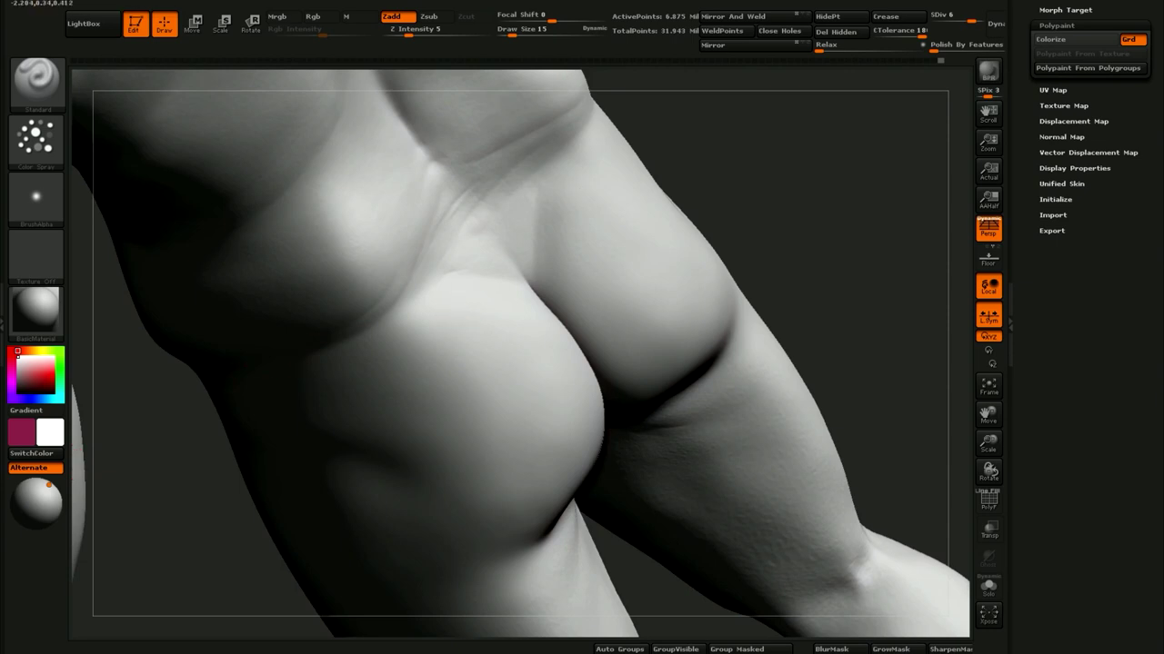
left_click(38, 487)
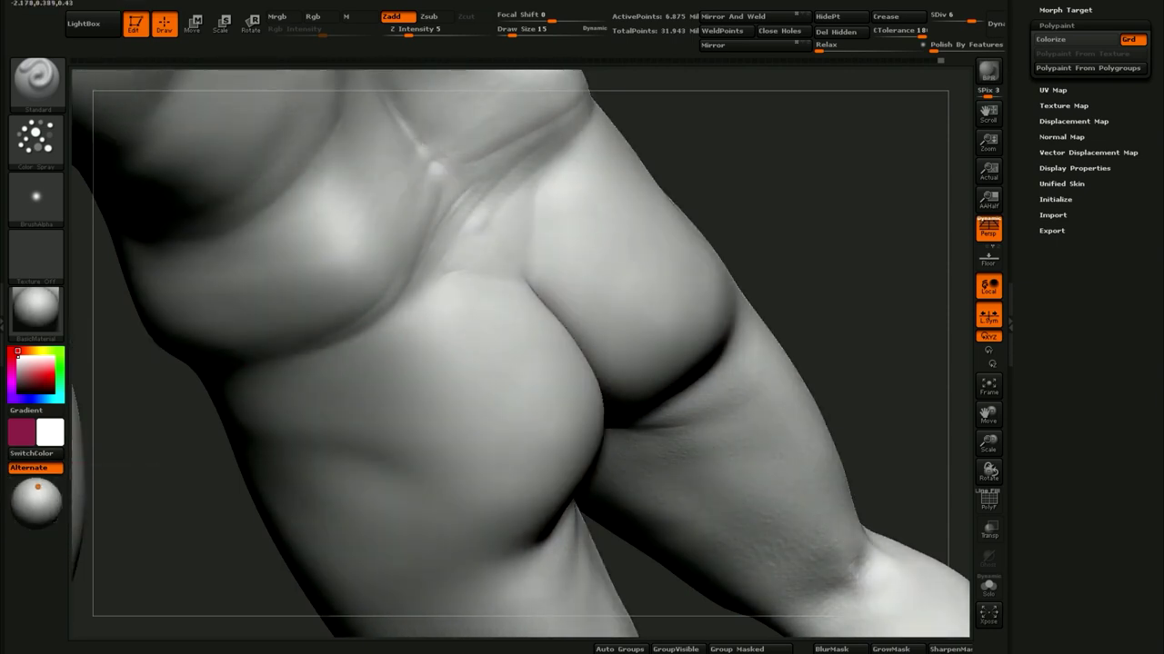
Rotate the torso view and zoom out to show the back and arm
left_click_drag(818, 227, 423, 334)
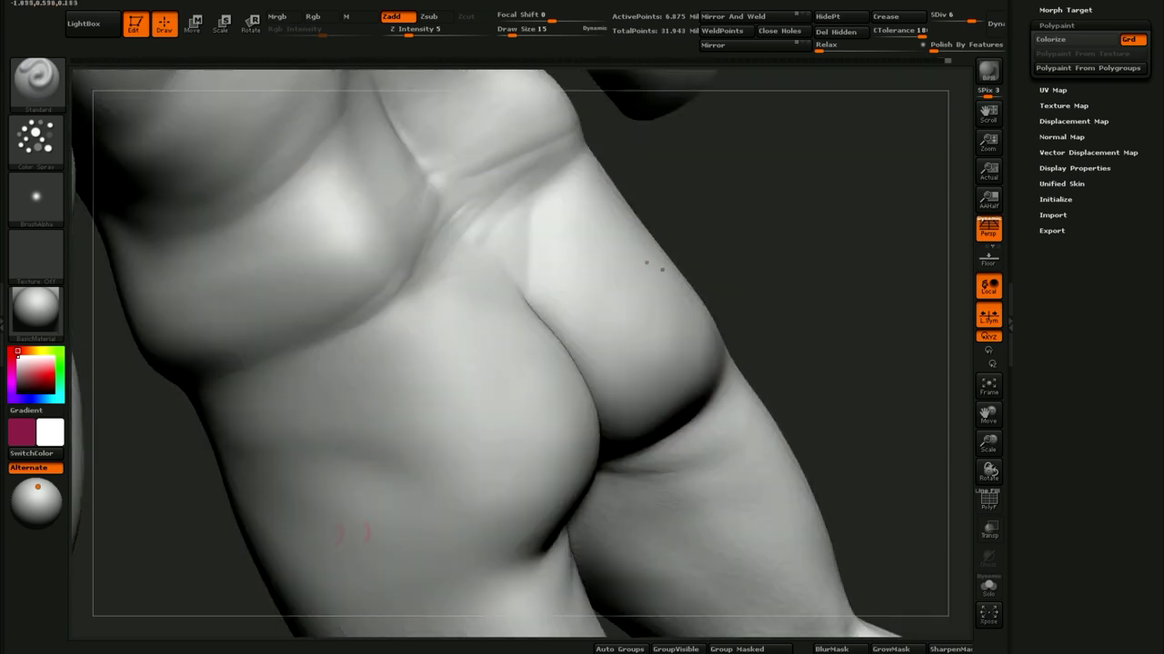
left_click_drag(403, 532, 304, 281)
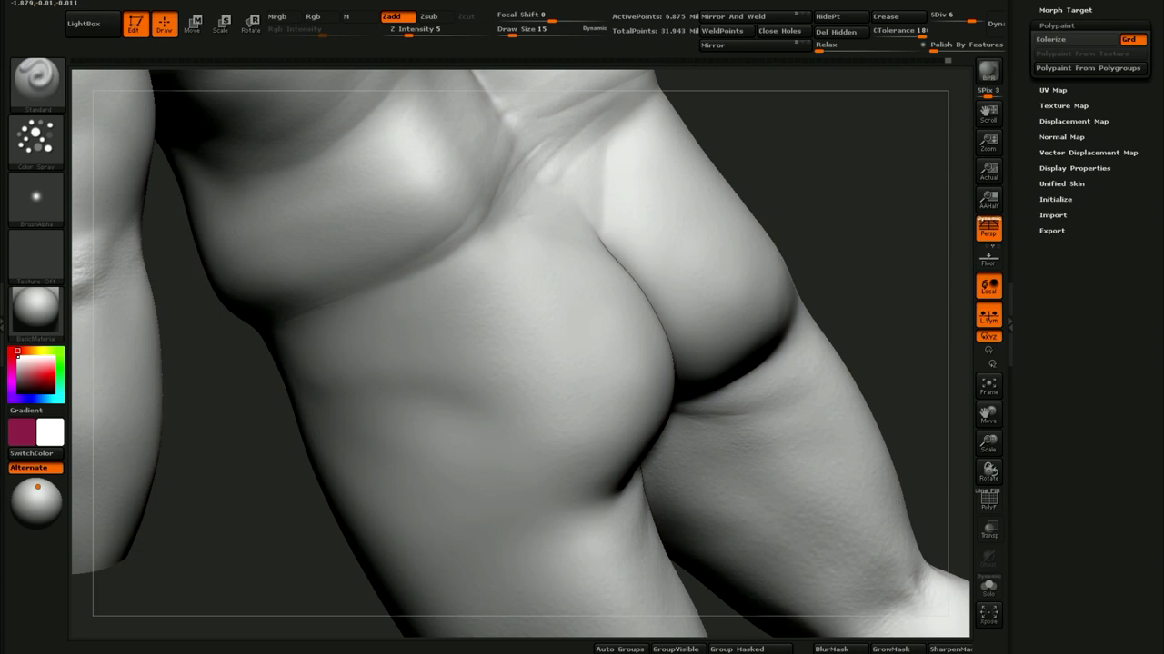
left_click_drag(273, 327, 332, 319)
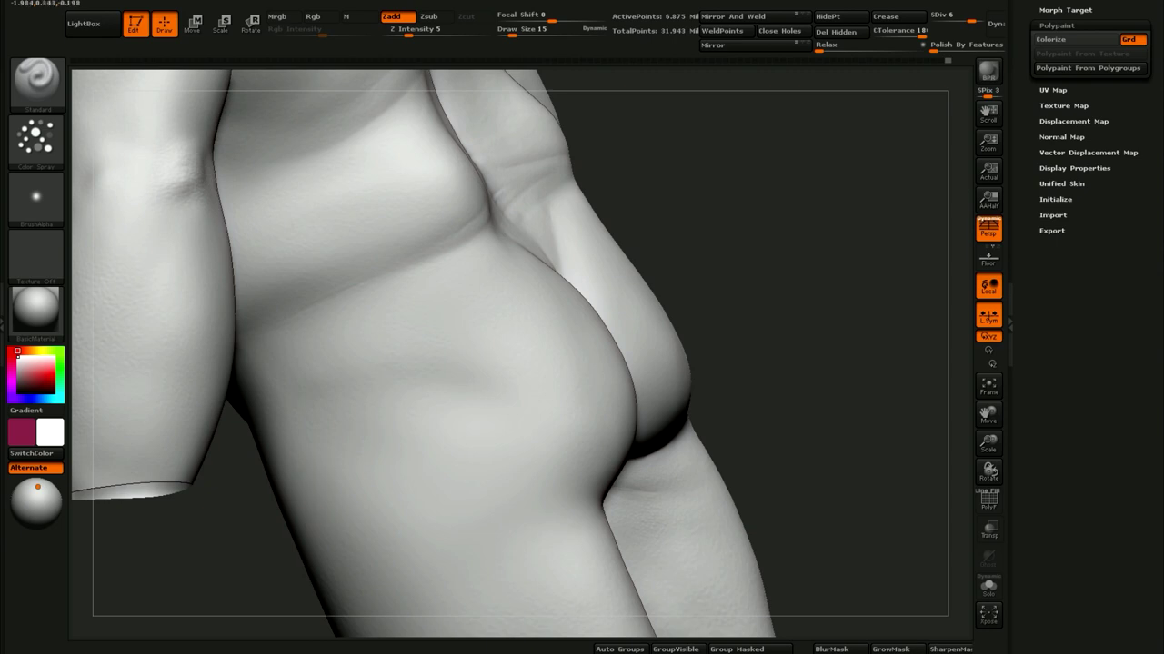
left_click_drag(447, 328, 681, 278)
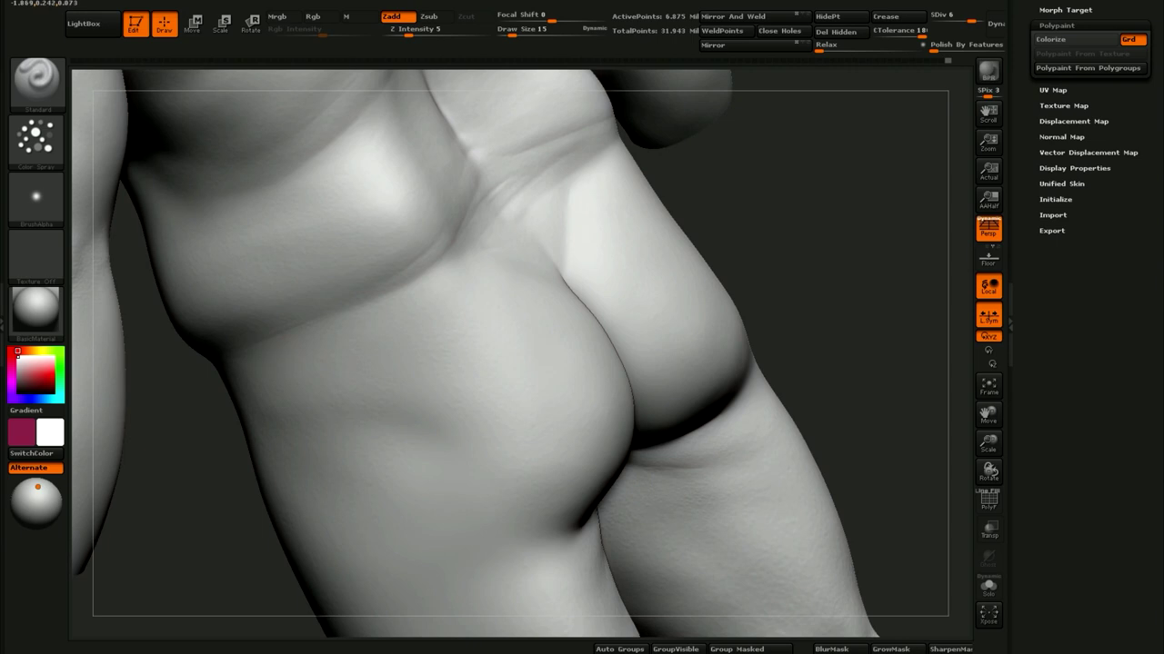
key("ctrl")
key("ctrl")
left_click_drag(513, 439, 452, 442)
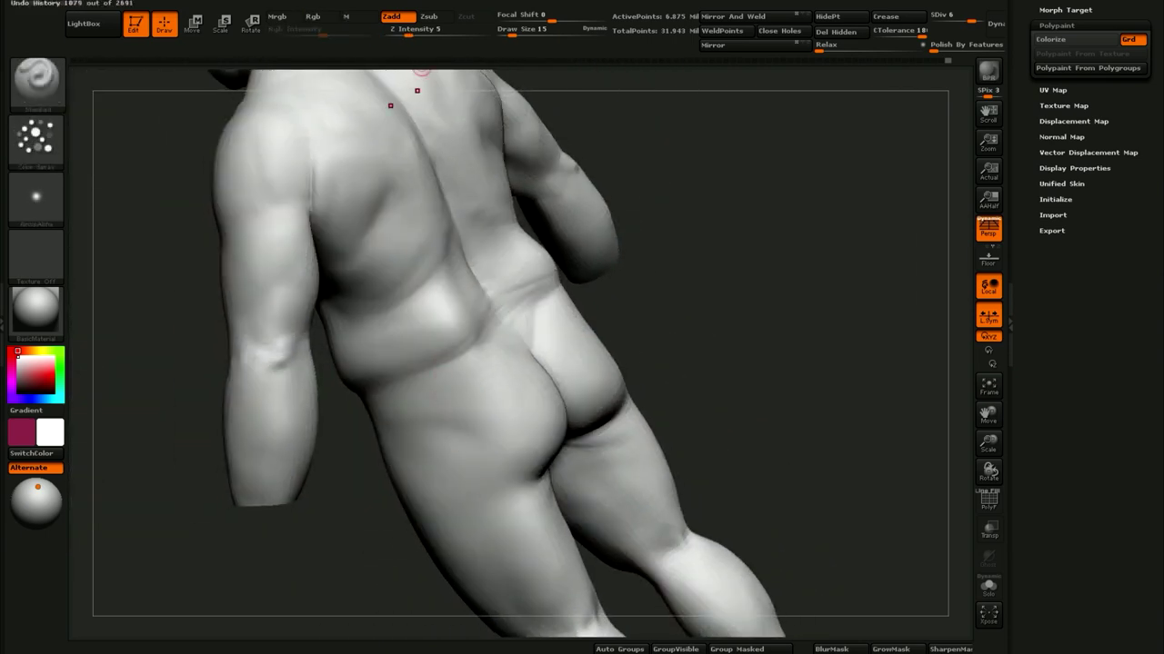
Set Z Intensity to 6 and orbit in on the lower back, hip and leg
type("u")
type("6")
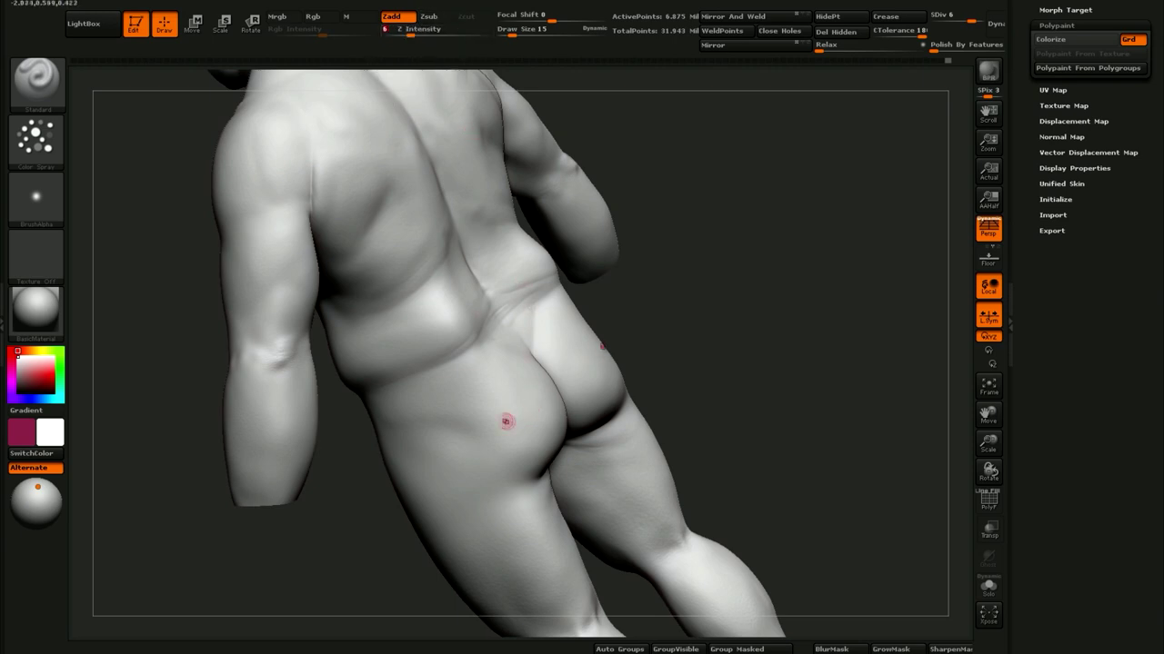
left_click_drag(499, 397, 457, 369, "ctrl")
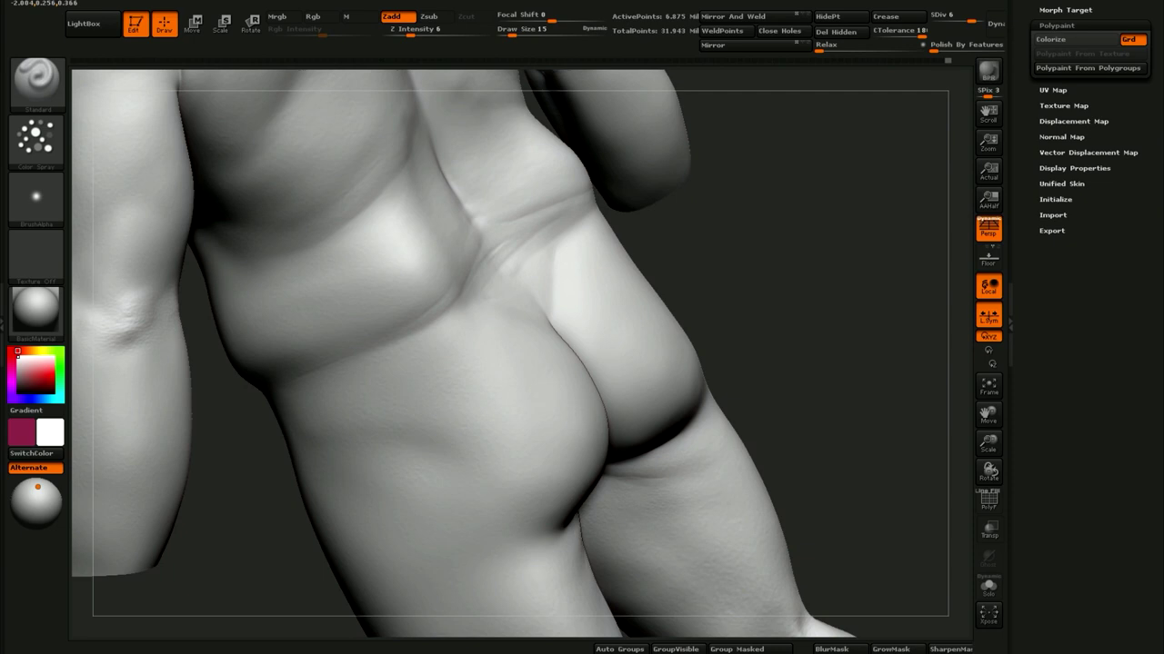
left_click_drag(357, 515, 380, 344)
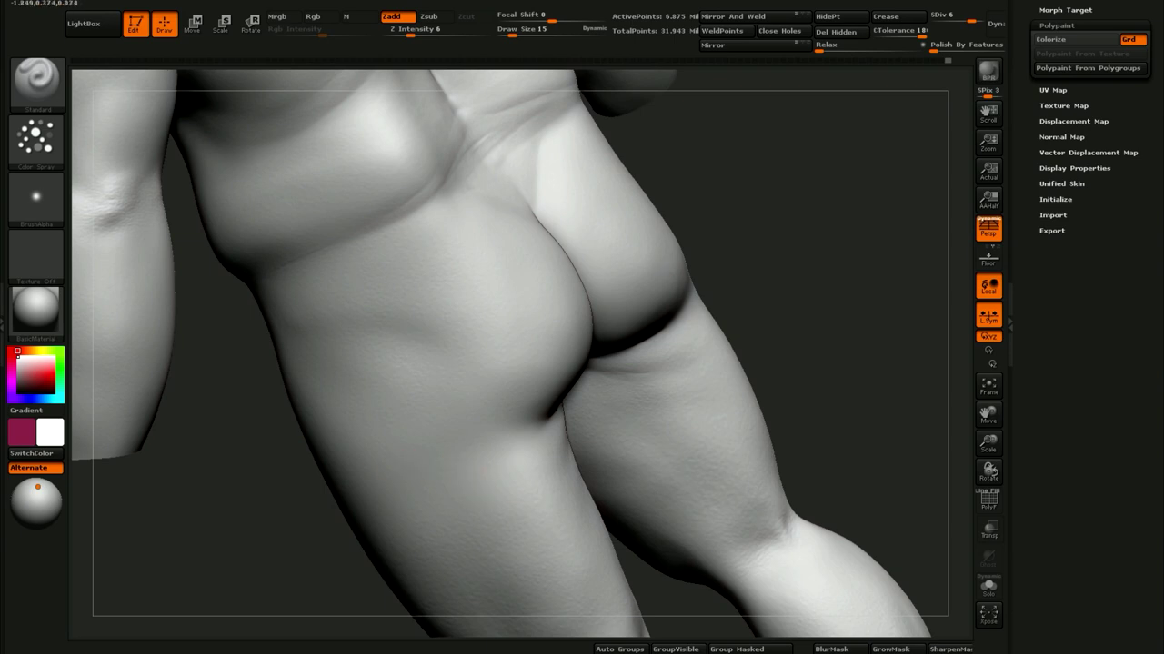
left_click_drag(509, 382, 442, 303)
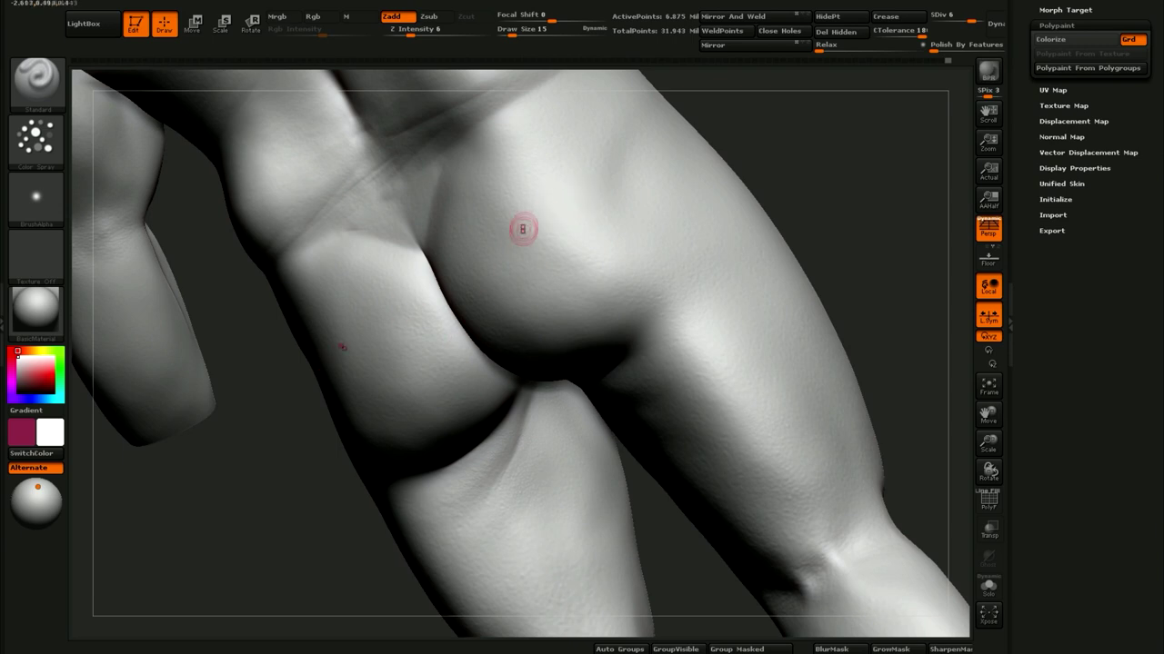
key("ctrl")
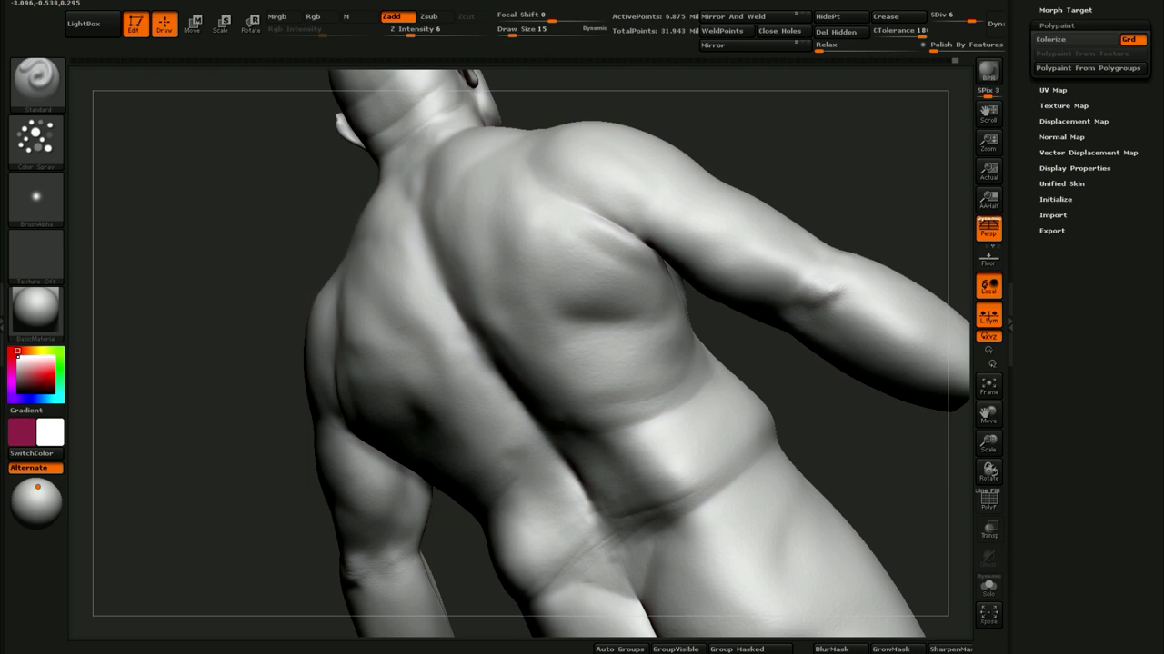
left_click_drag(701, 149, 691, 273)
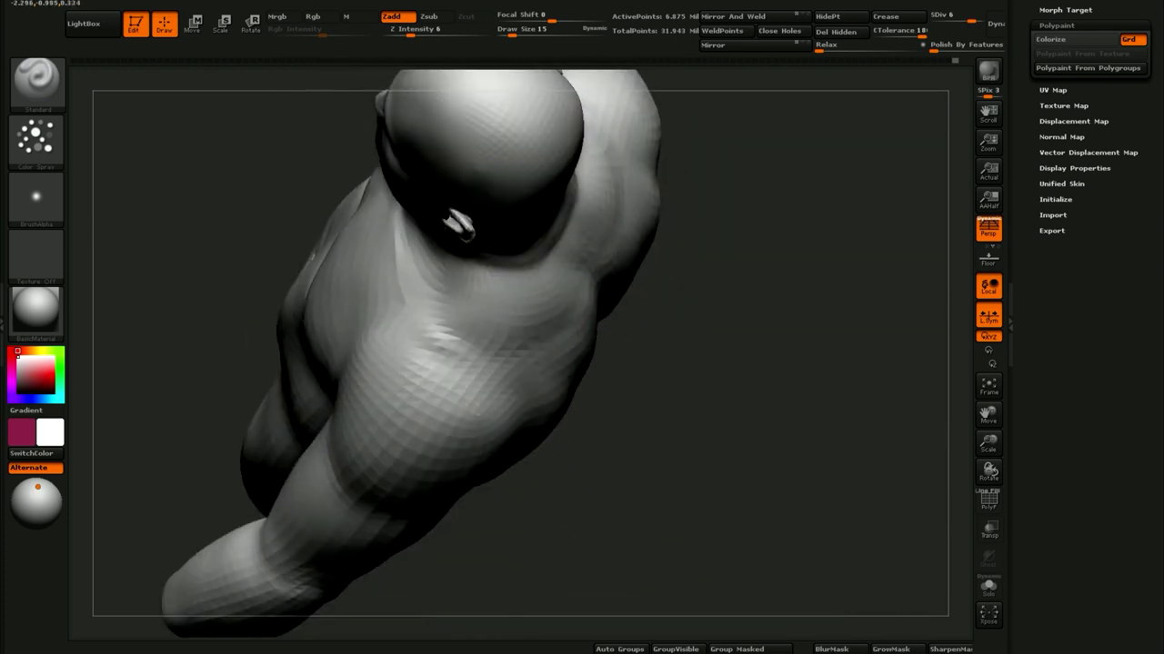
left_click_drag(819, 363, 818, 273, "alt")
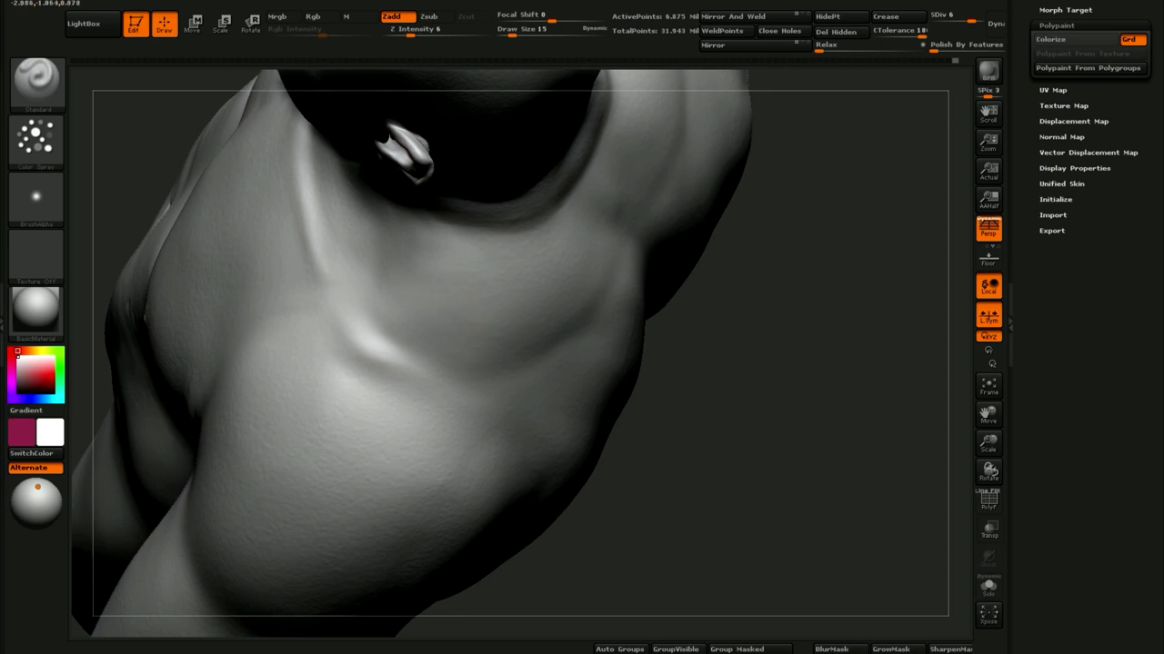
mouse_move(818, 364)
left_mouse_down()
mouse_move(527, 252)
mouse_move(812, 337)
mouse_move(633, 222)
left_mouse_up()
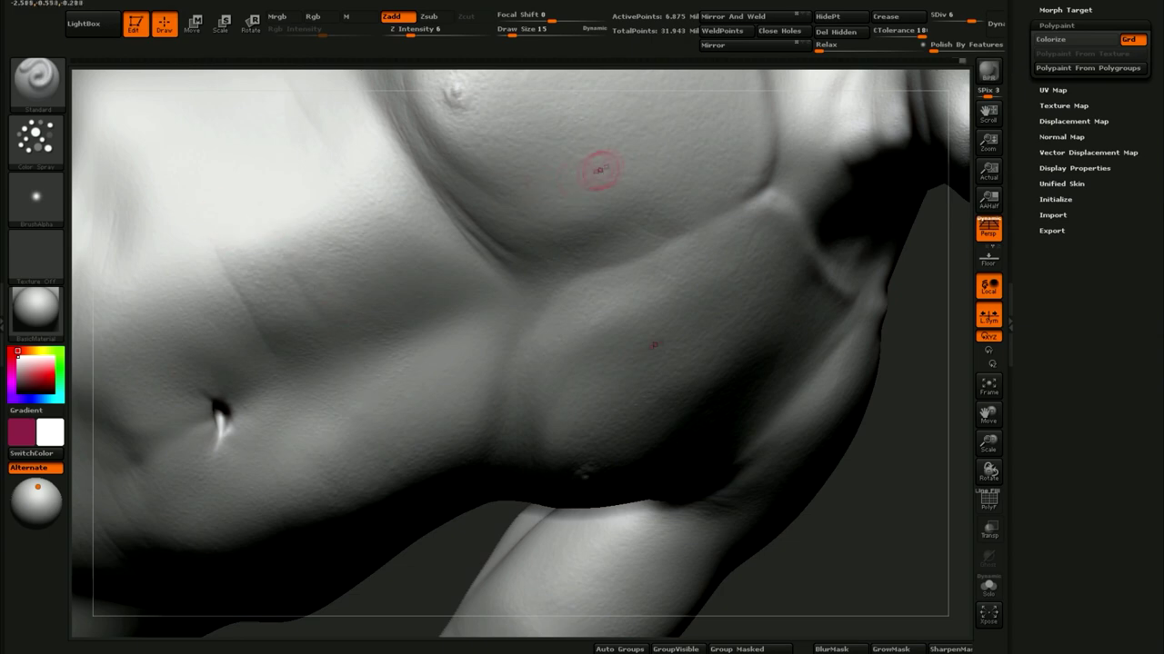
right_click_drag(629, 91, 550, 230)
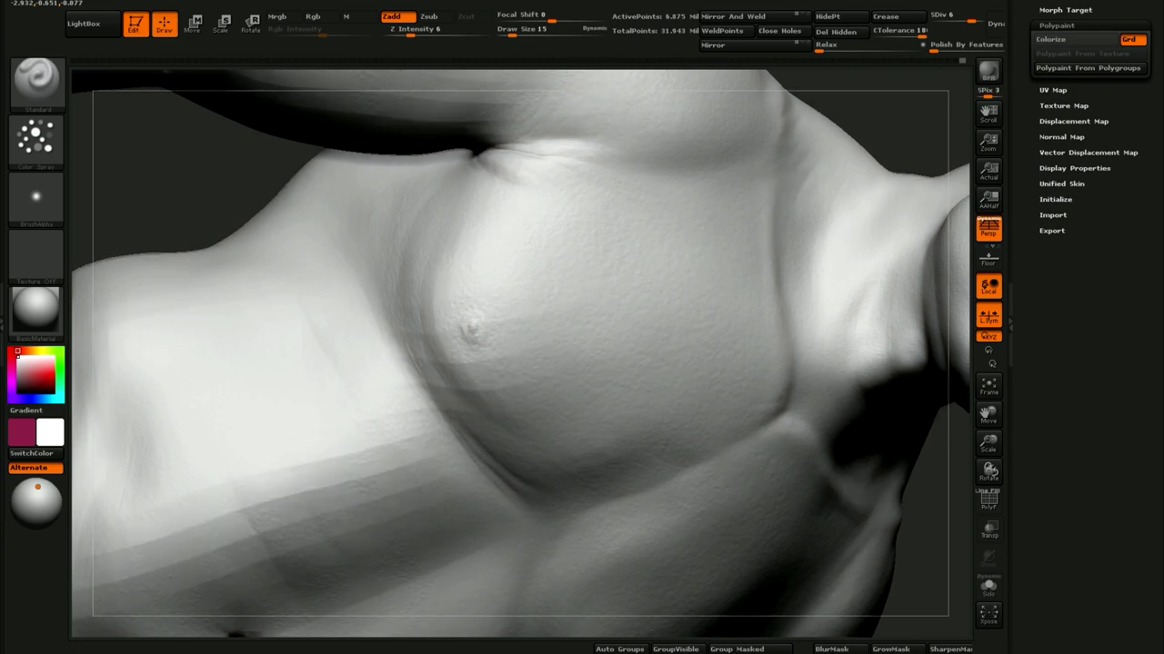
right_click_drag(559, 87, 565, 217)
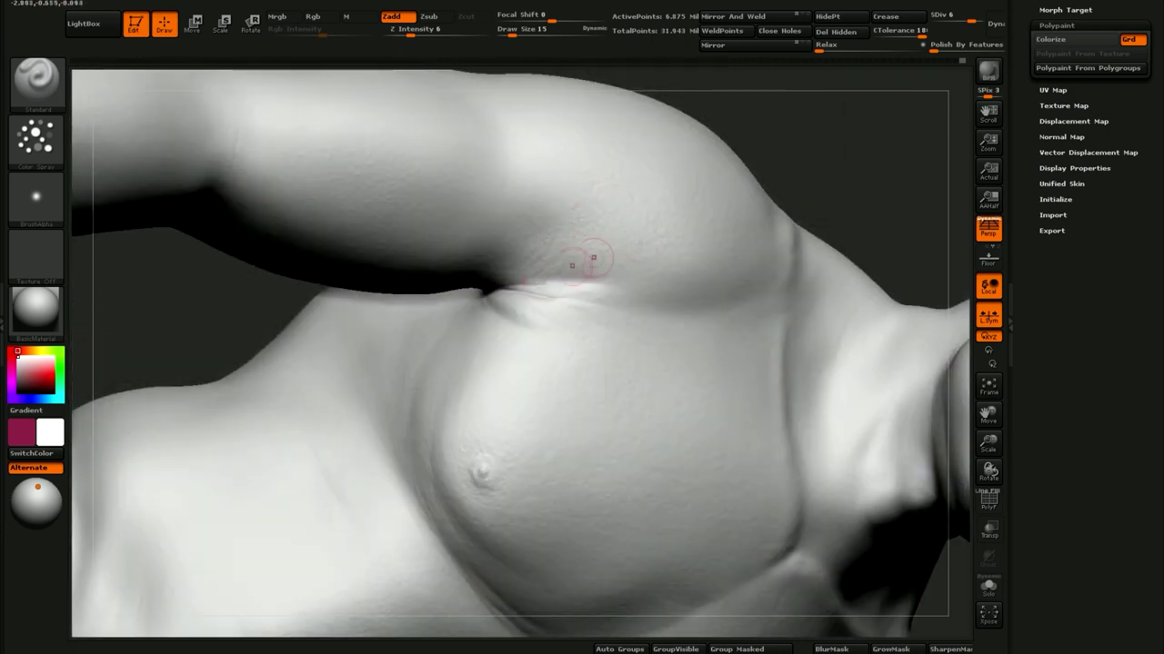
mouse_move(696, 241)
right_mouse_down("alt")
mouse_move(727, 219)
mouse_move(806, 201)
mouse_move(548, 270)
right_mouse_up("alt")
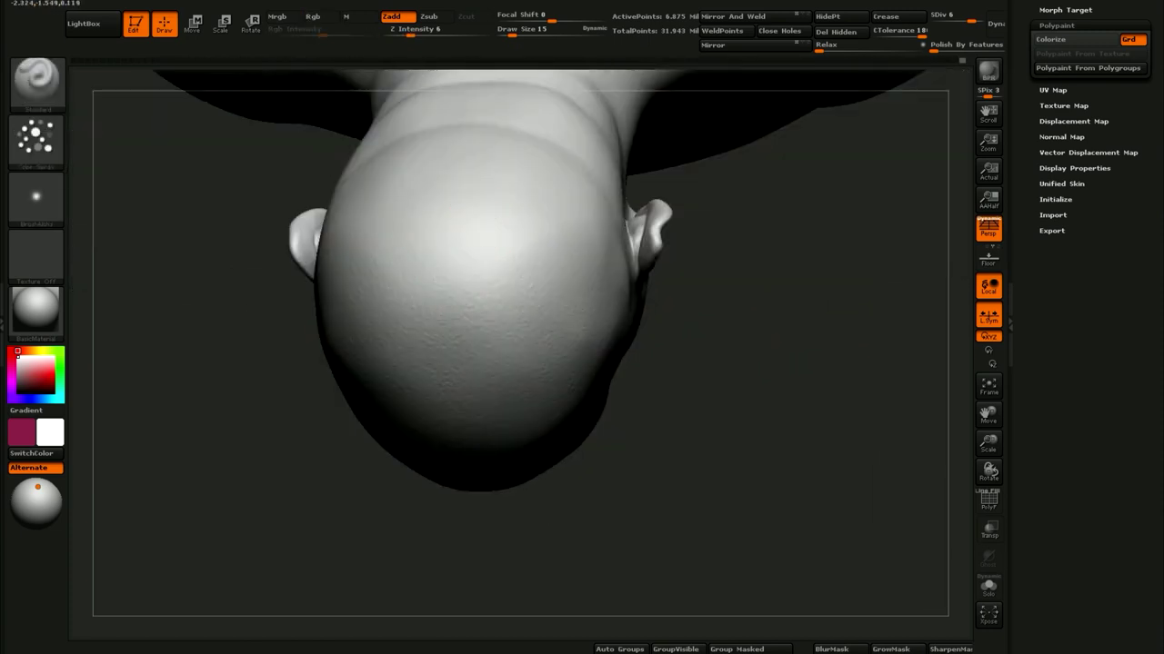
right_click_drag(474, 345, 473, 291, "alt")
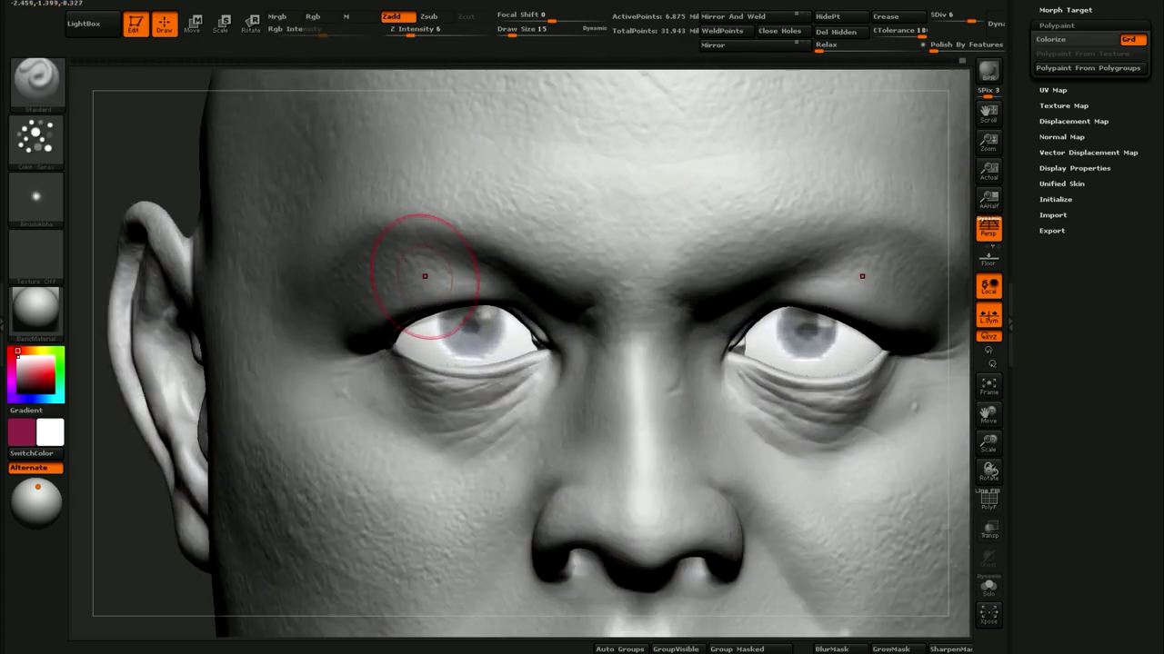
Give the brush the small dot Alpha 40 with draw size 14
key("space")
left_click_drag(425, 275, 404, 278)
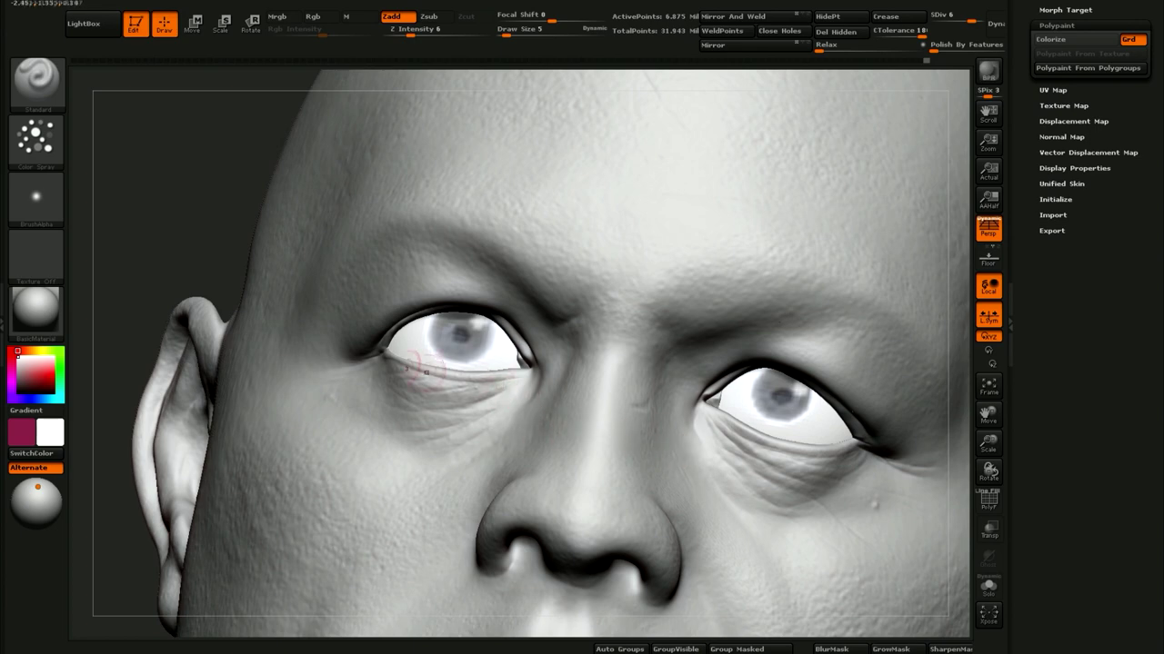
left_click(36, 198)
left_click(510, 209)
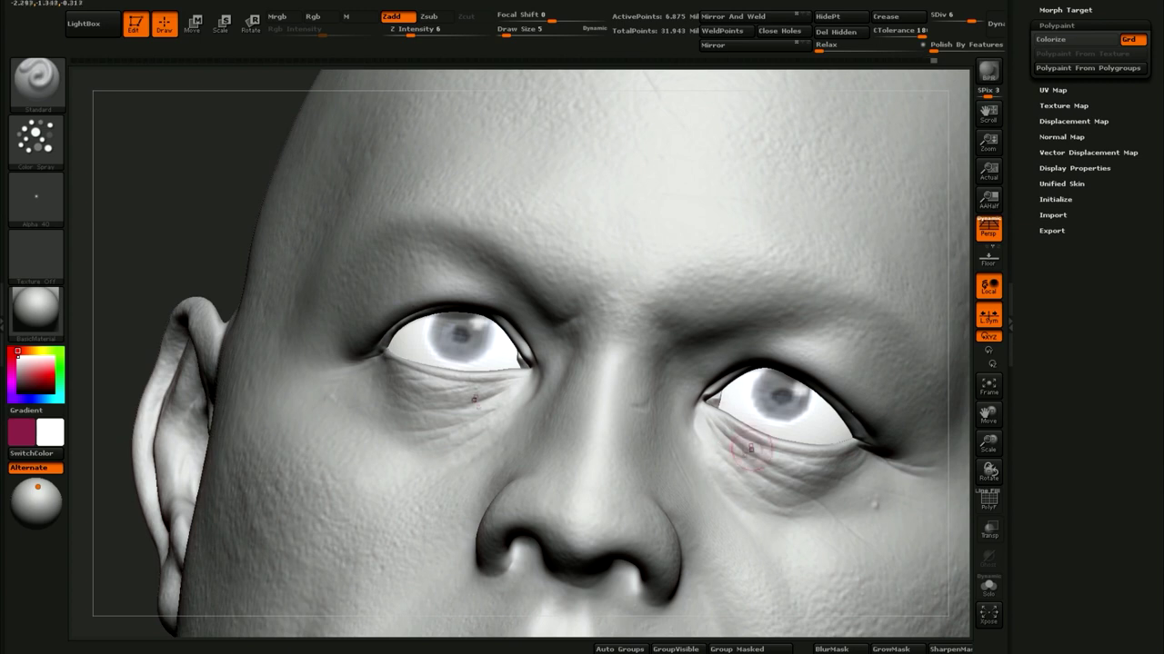
key("space")
left_click_drag(750, 443, 778, 443)
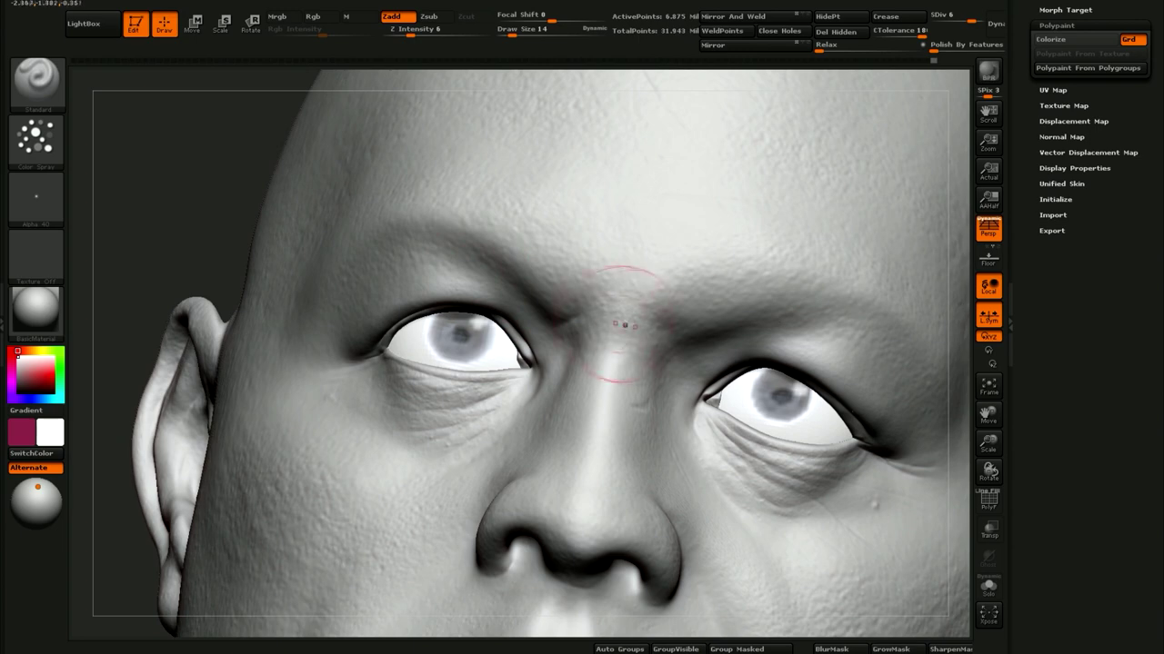
Rotate and zoom the view up close onto the nose and lips
right_click_drag(624, 325, 591, 423)
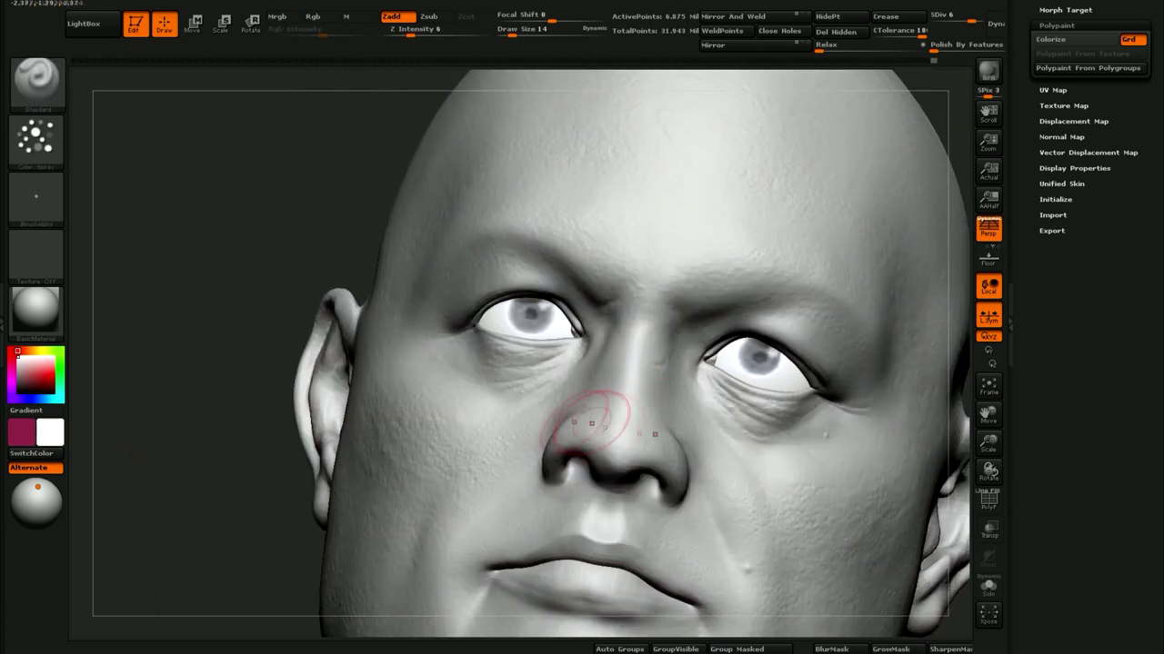
key("space")
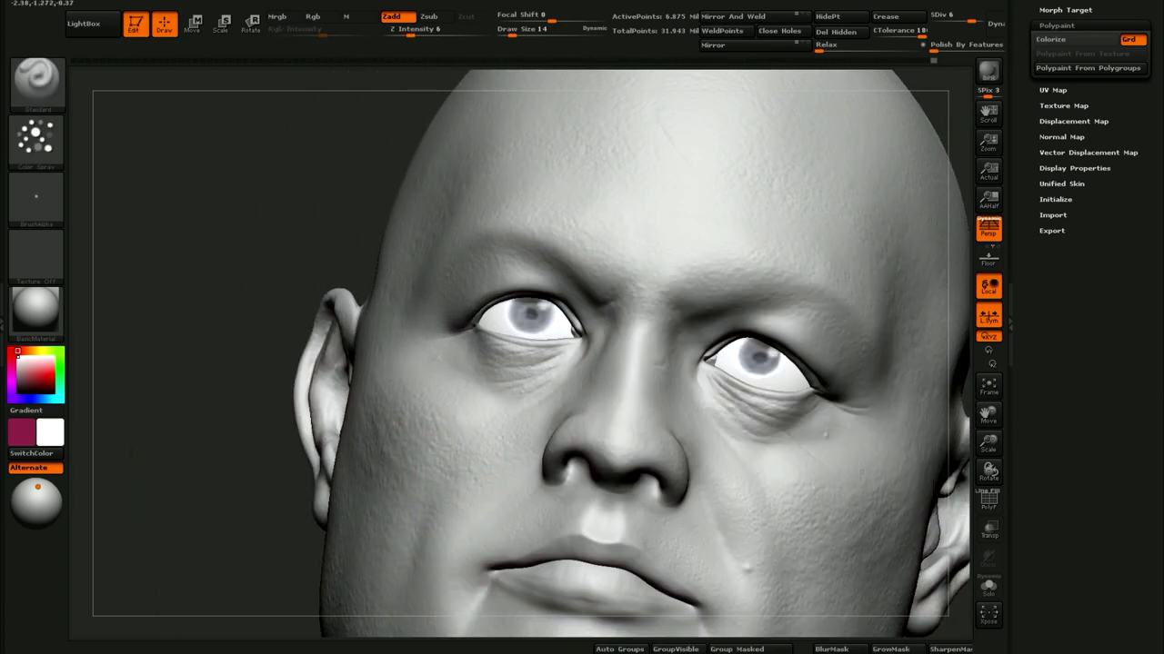
right_click_drag(327, 452, 450, 437)
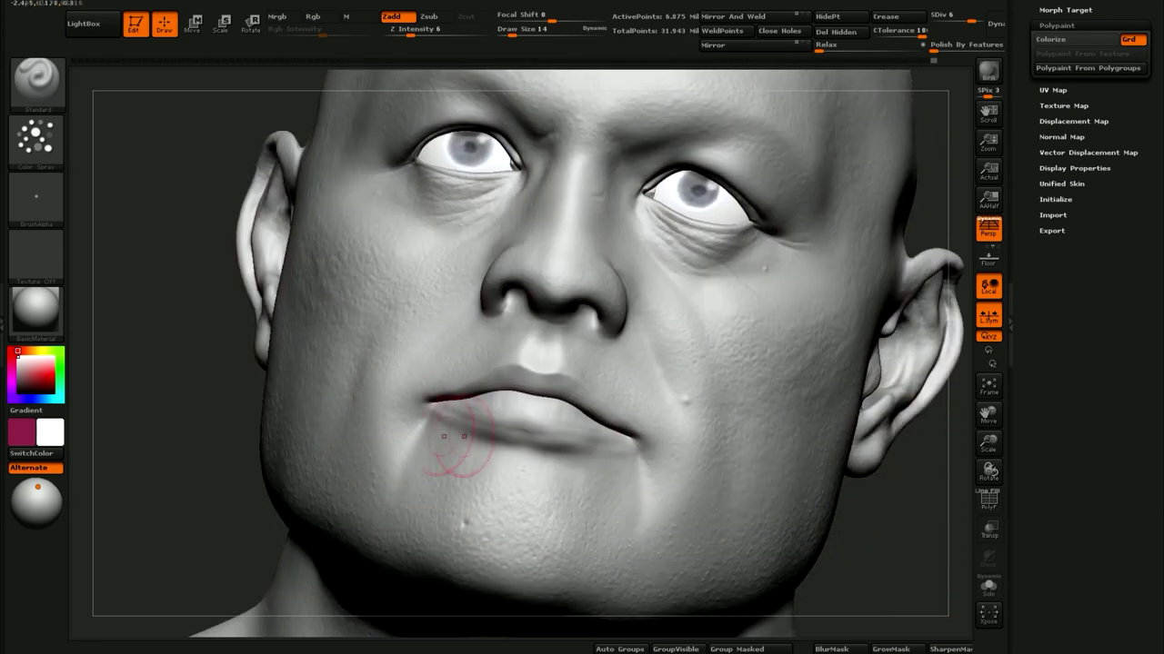
right_click_drag(180, 414, 384, 442)
mouse_move(387, 356)
right_mouse_down()
mouse_move(428, 403)
mouse_move(272, 327)
right_mouse_up()
left_click(35, 137)
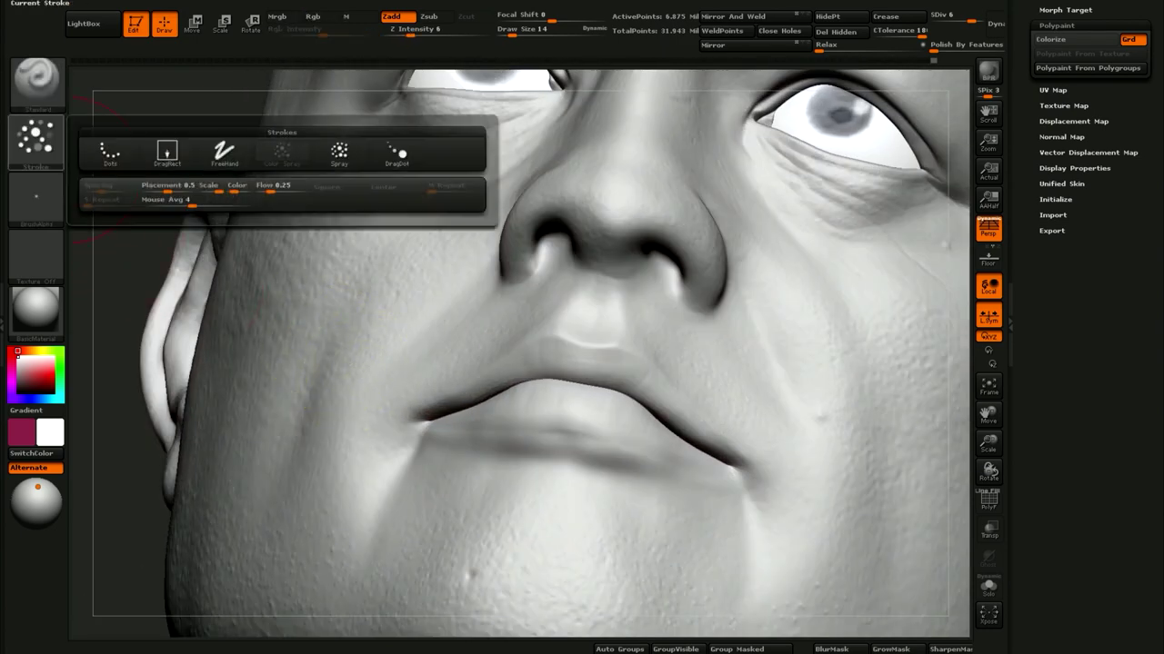
Reapply Alpha 40, shrink the brush to size 11, and swap between freehand and Standard brushes
left_click(35, 196)
left_click(511, 211)
left_click(36, 196)
left_click(511, 211)
right_click(484, 465)
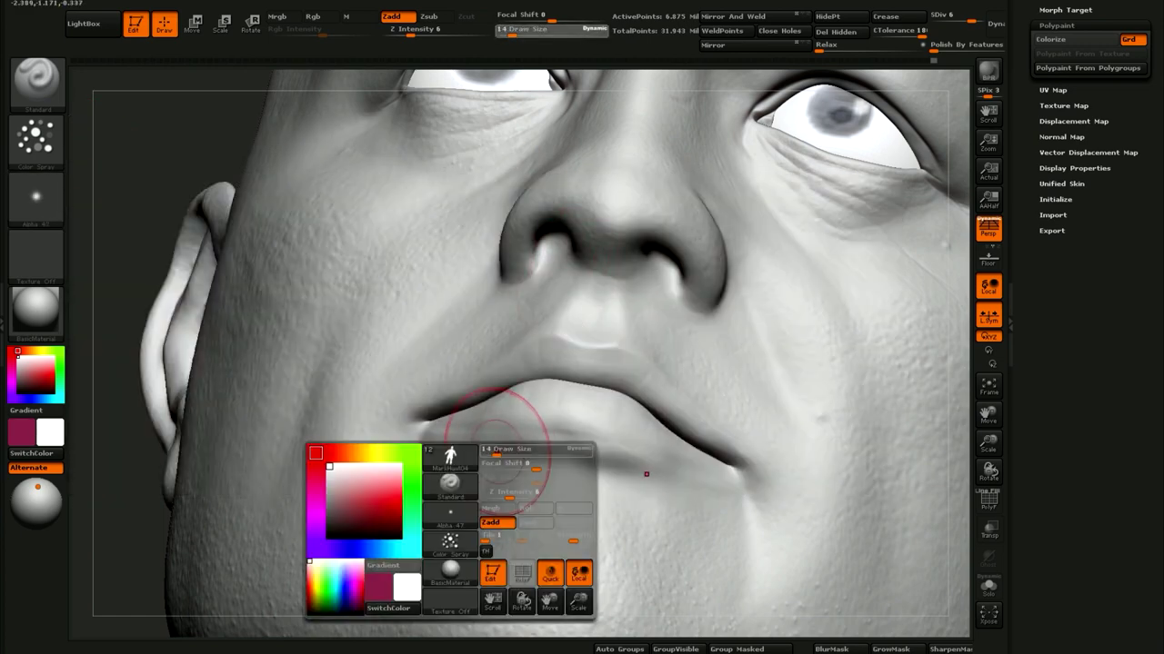
right_click(496, 450)
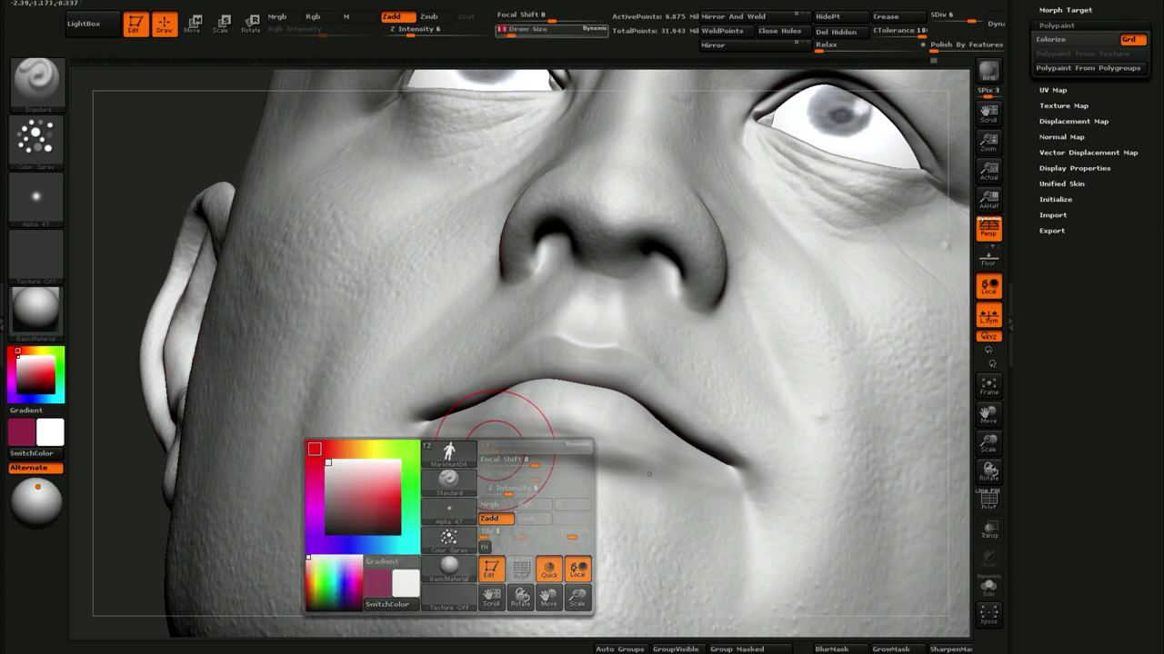
key("b")
key("c")
key("b")
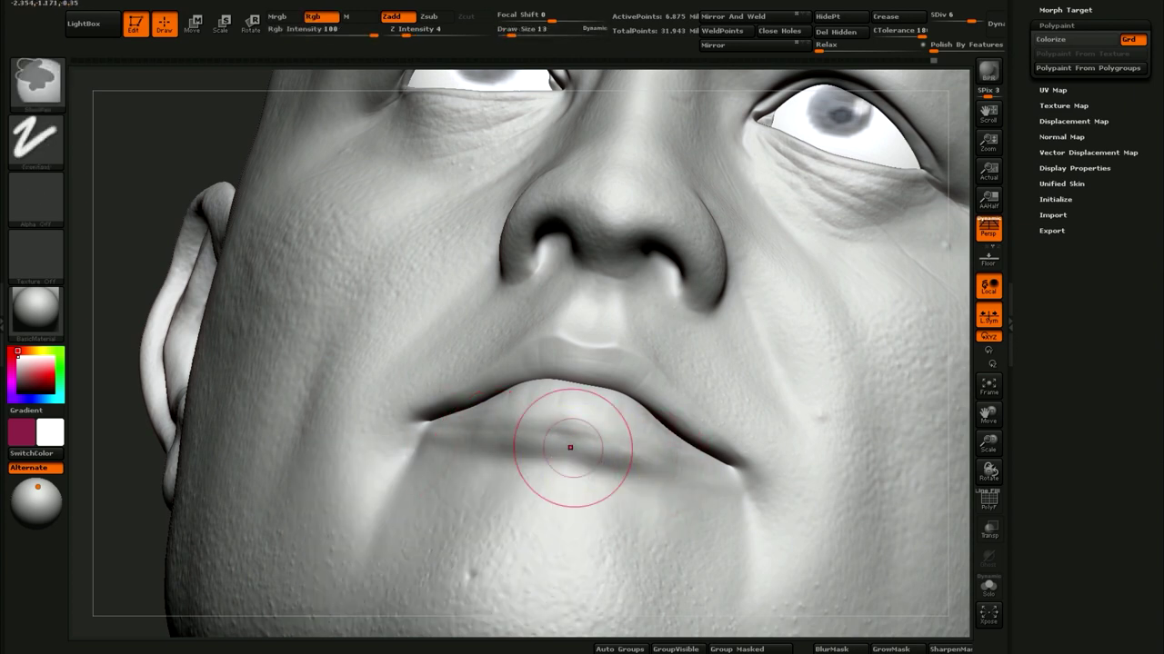
key("b")
key("s")
key("t")
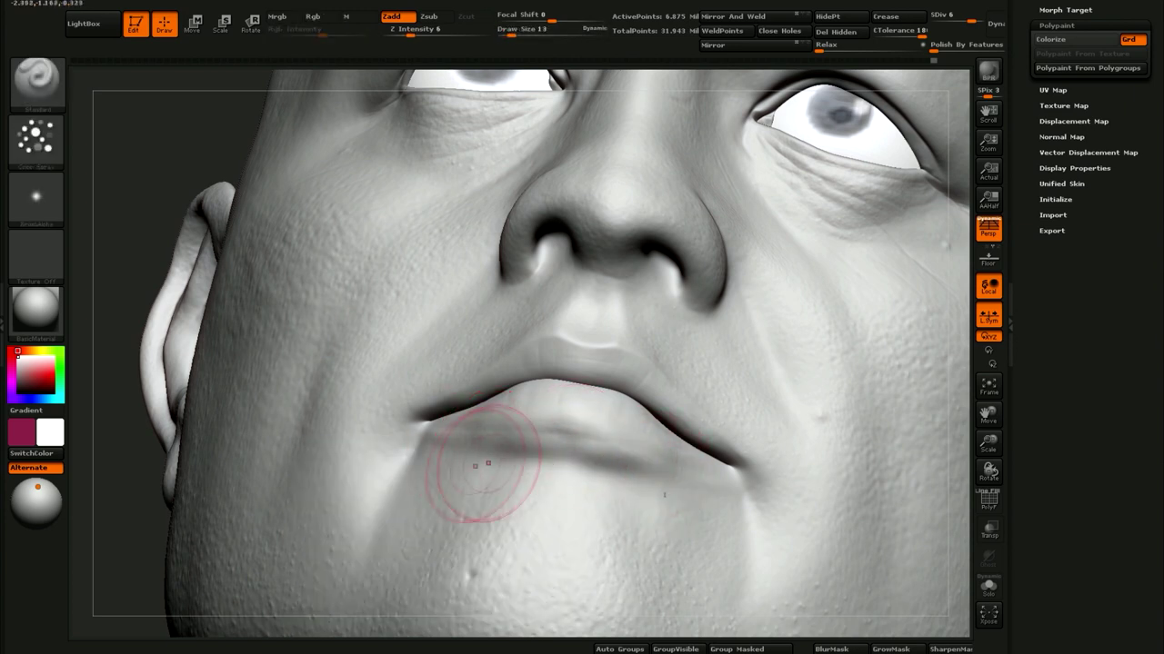
Try a fuller lower lip with the freehand brush, then undo it
key("space")
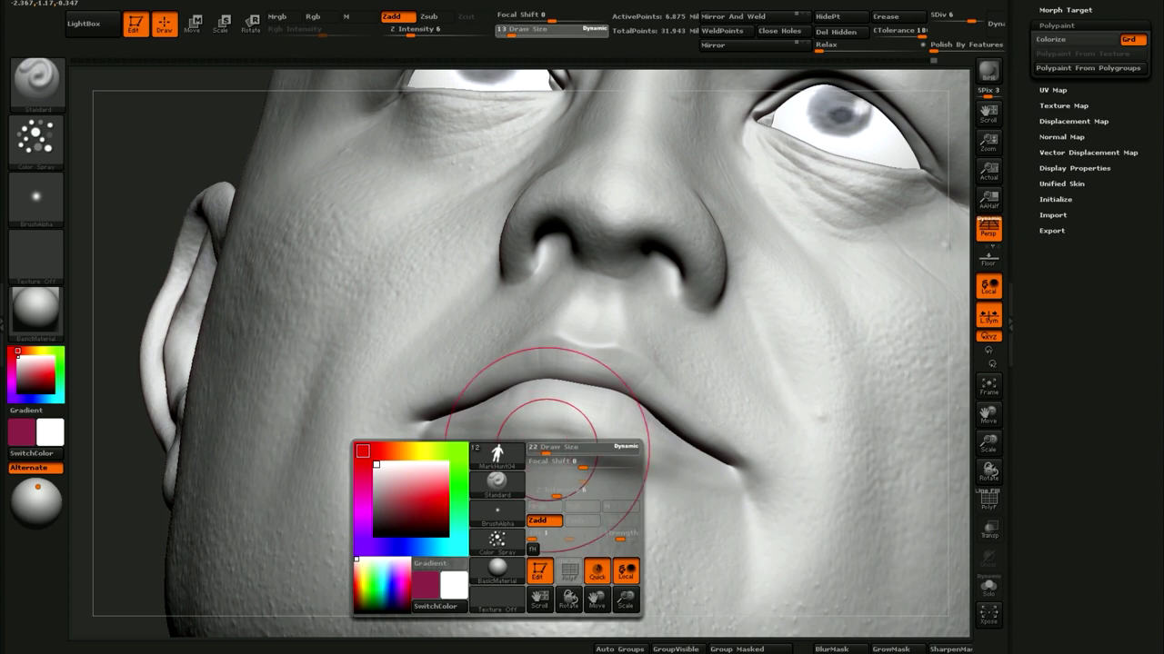
key("b")
key("c")
key("b")
left_click_drag(520, 425, 542, 384)
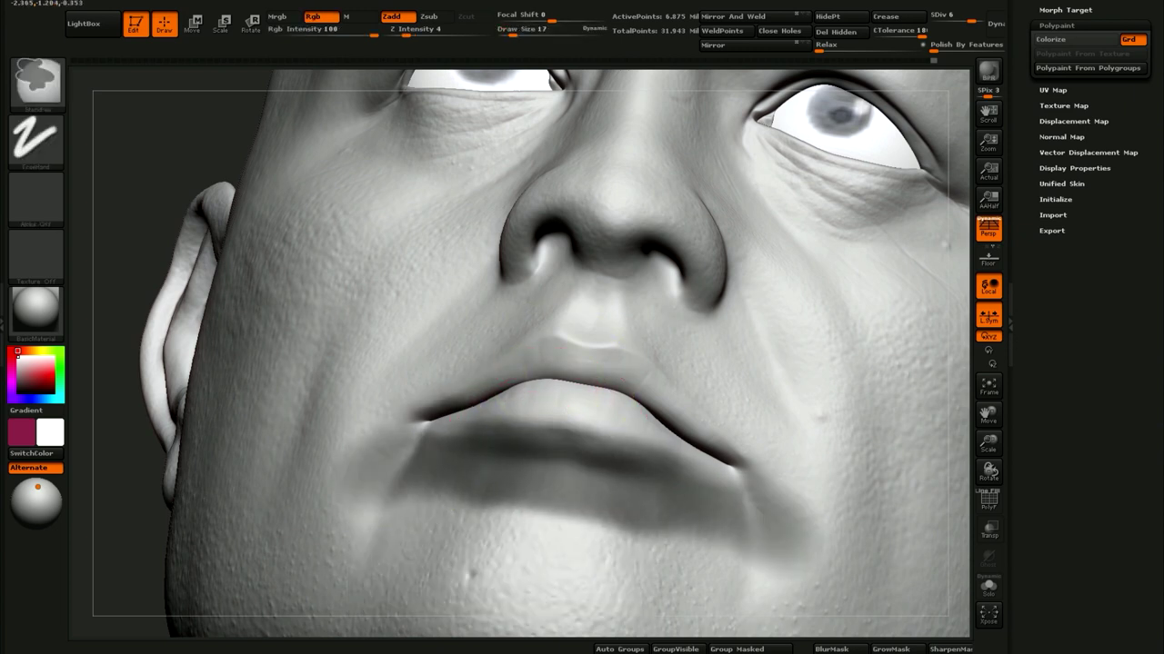
key("ctrl+z")
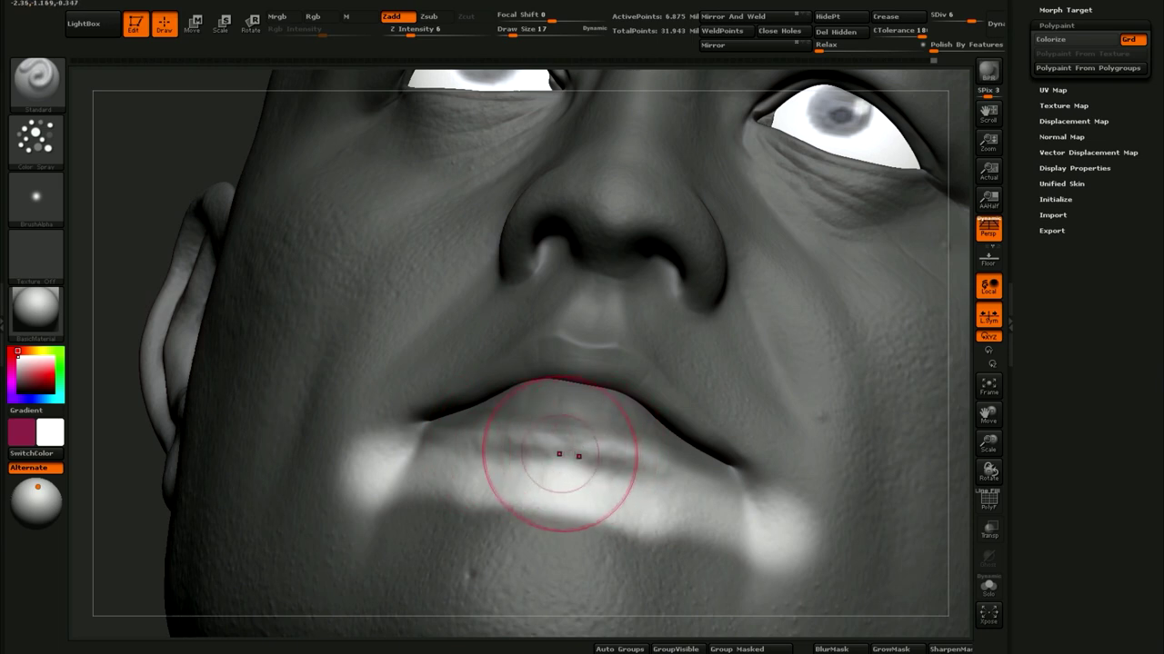
Shrink the brush to size 4 and soften its focal shift to -41
key("space")
left_click_drag(560, 455, 520, 459)
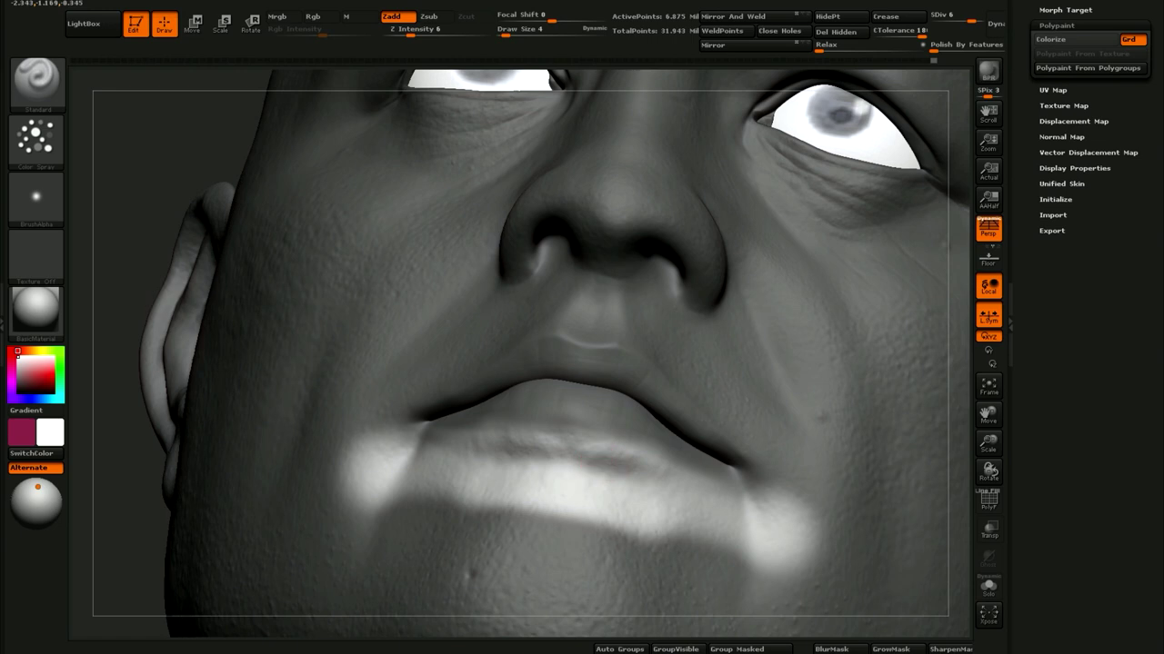
key("space")
left_click_drag(586, 464, 548, 454)
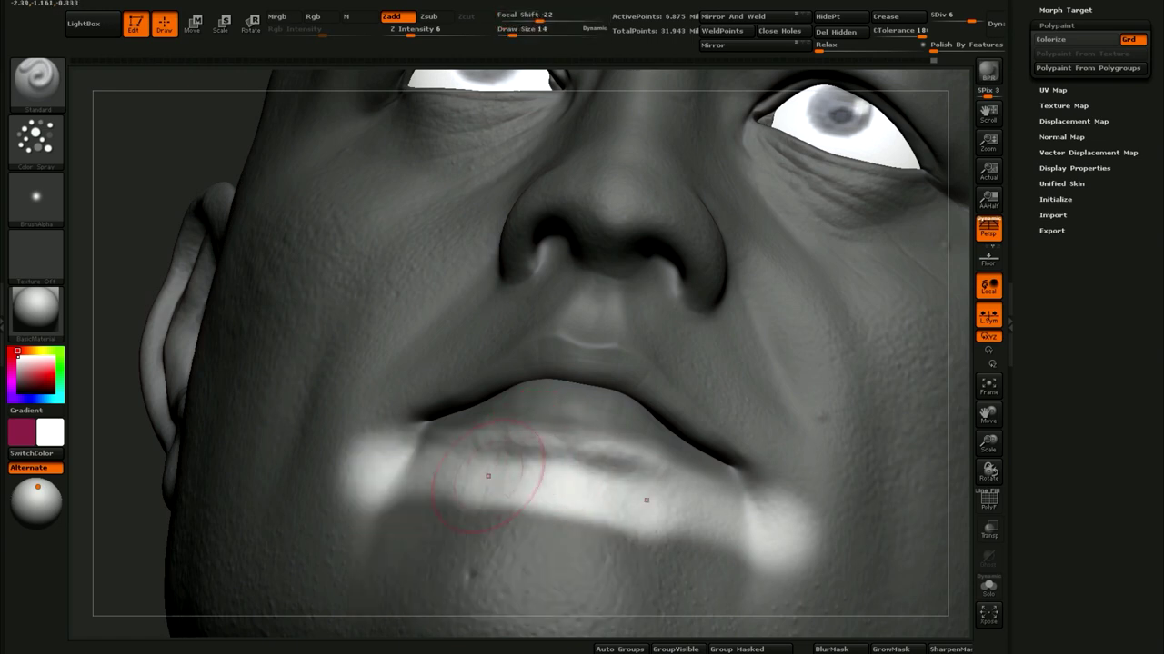
key("space")
mouse_move(571, 465)
left_mouse_down()
mouse_move(540, 455)
mouse_move(579, 466)
left_mouse_up()
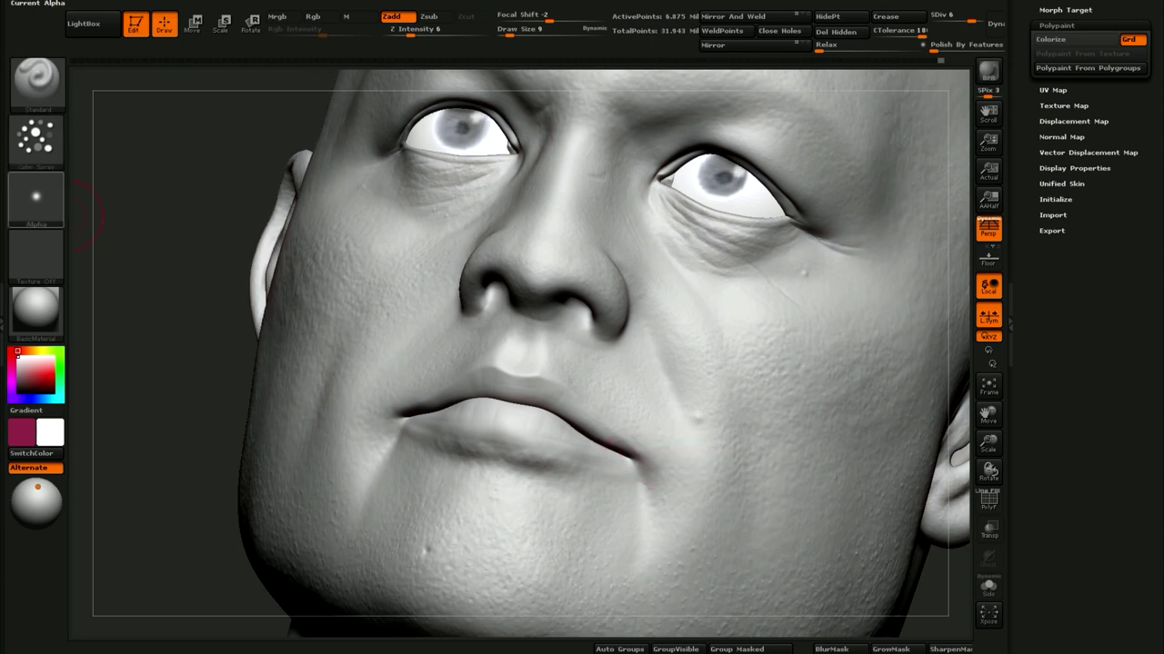
Reselect Alpha 40 and set the draw size to about 20
left_click(37, 198)
left_click(510, 209)
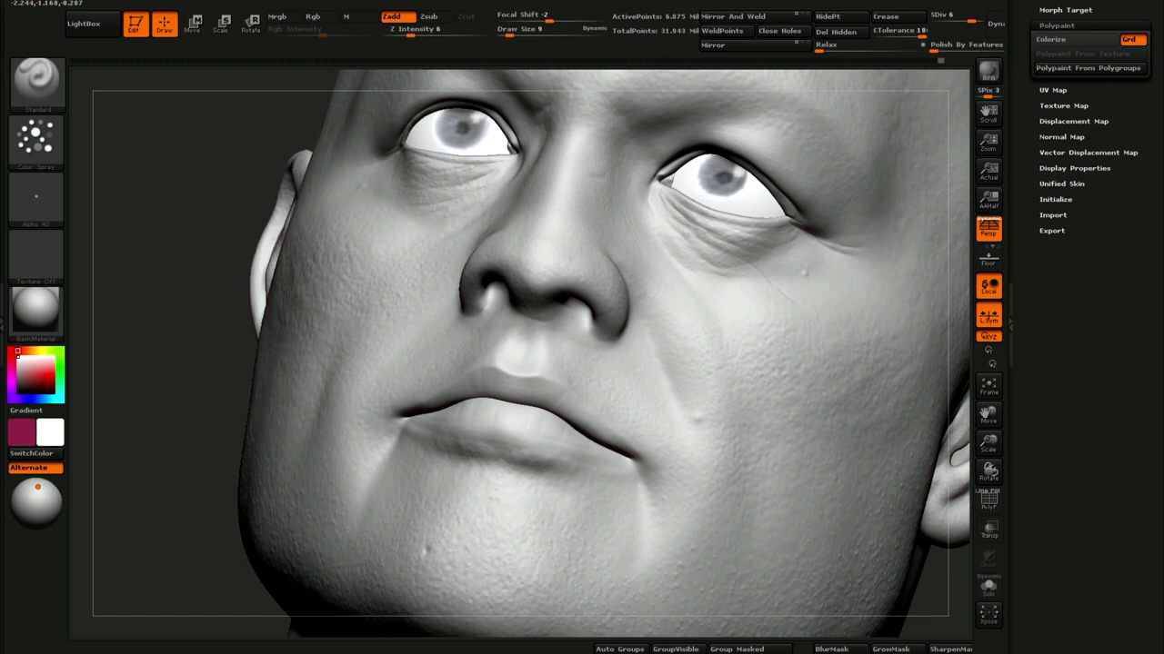
key("space")
left_click_drag(772, 458, 800, 457)
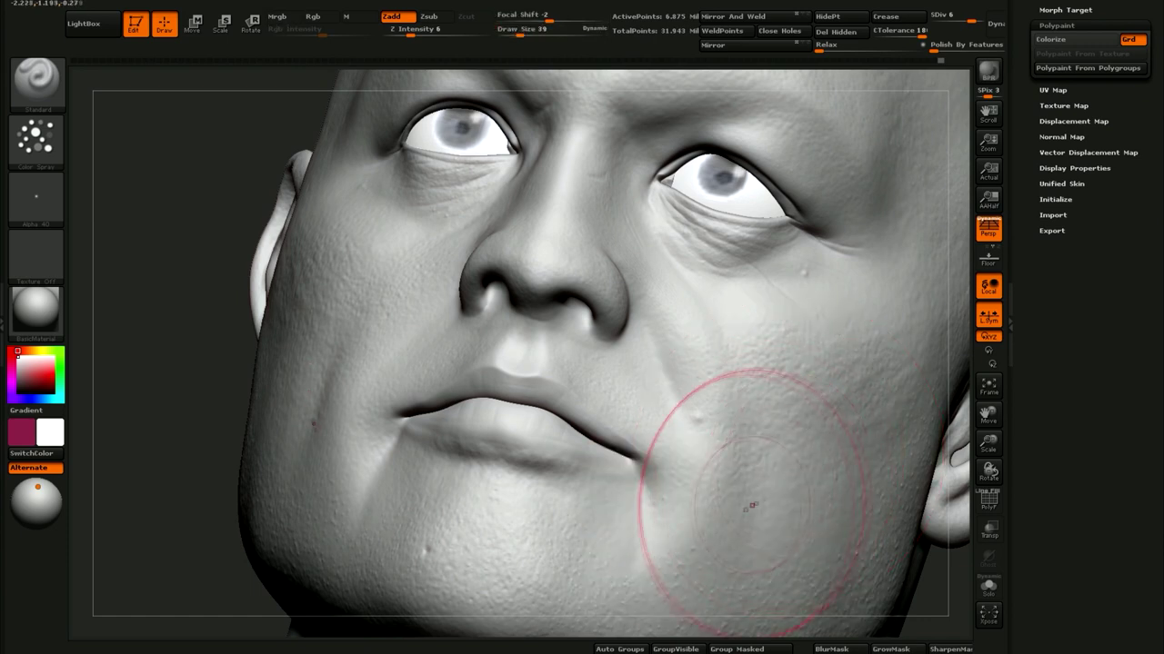
key("space")
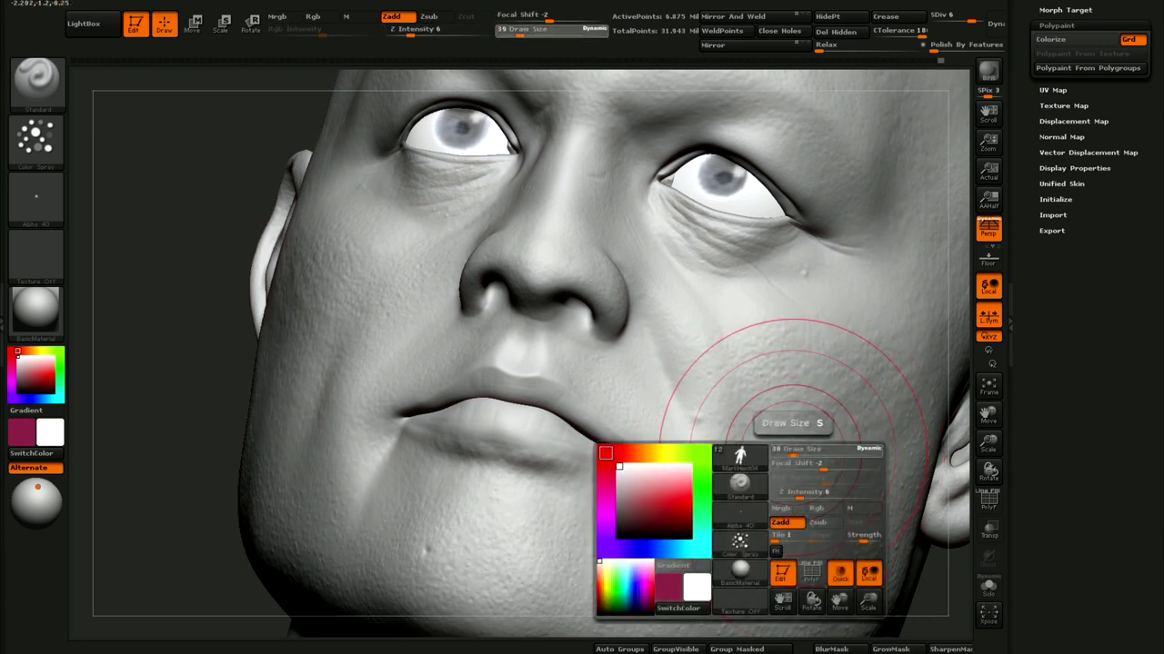
left_click_drag(791, 449, 778, 449)
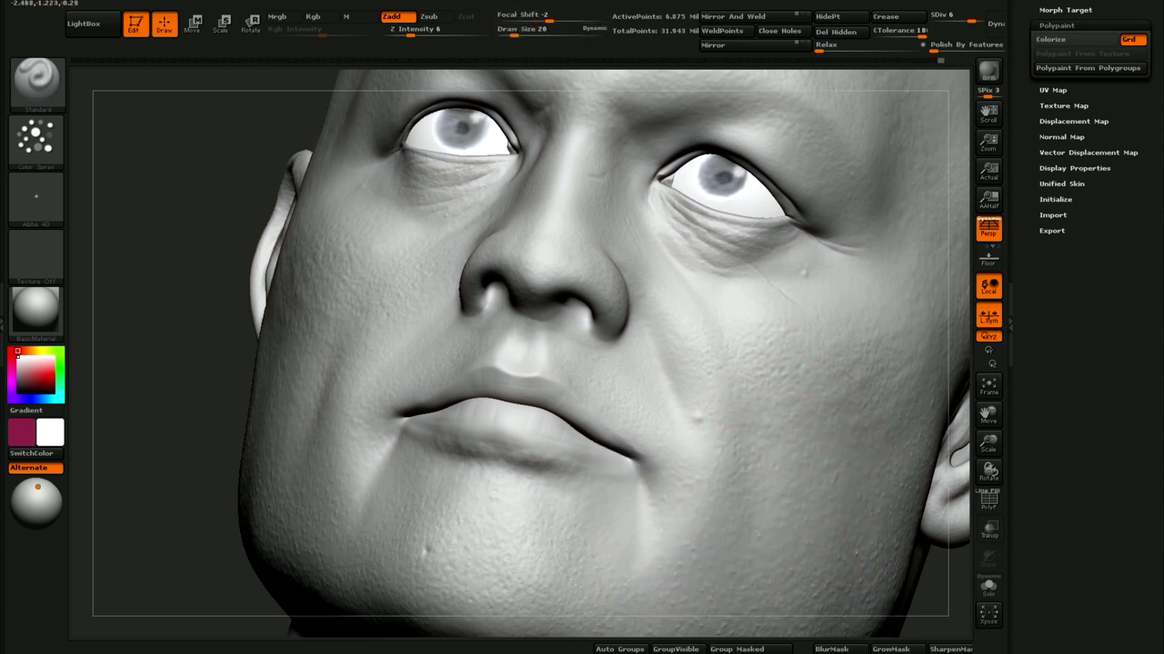
key("b")
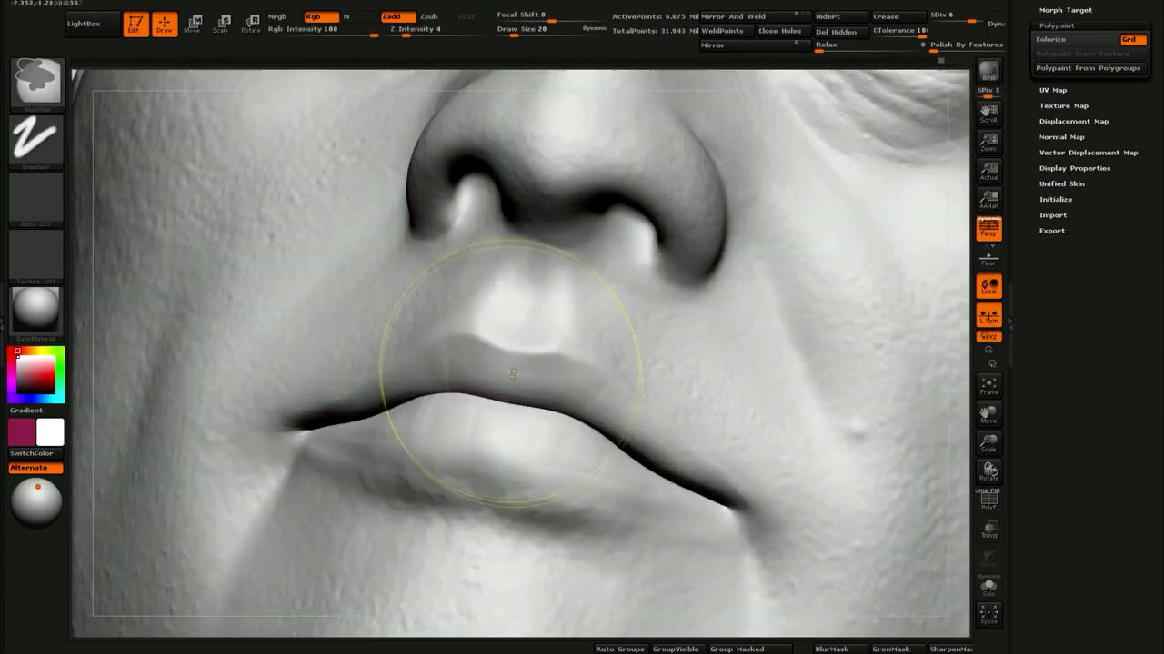
Set the brush to Zsub at size 4 and try a lasso selection around the lips
key("space")
left_click_drag(501, 335, 478, 375)
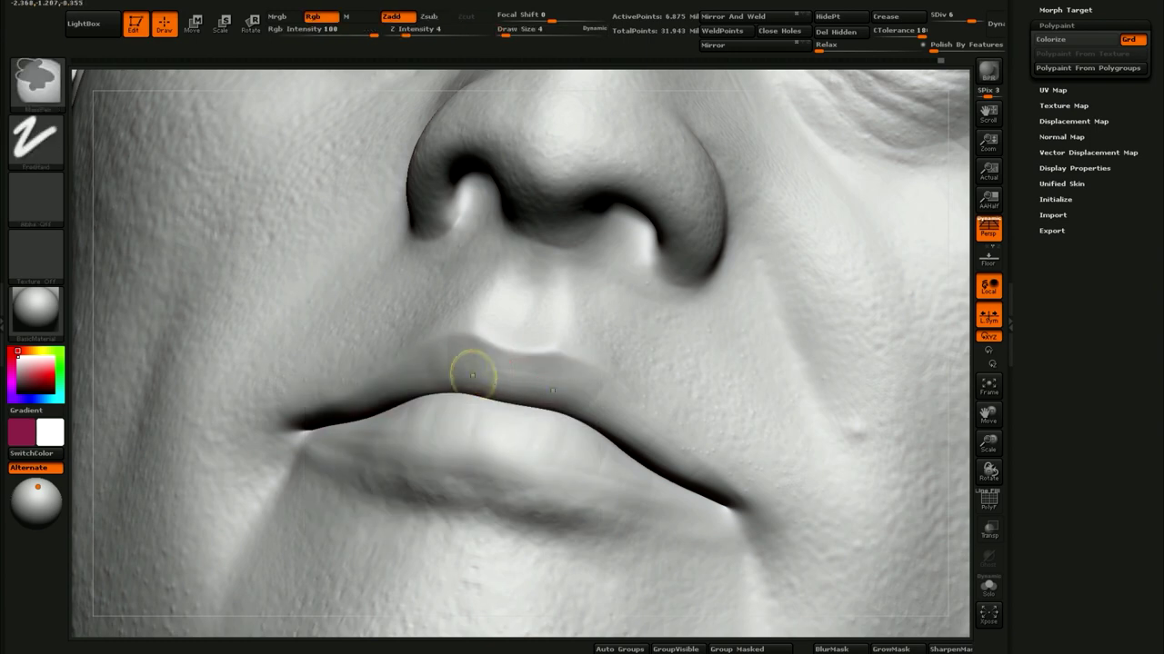
key("ctrl+shift")
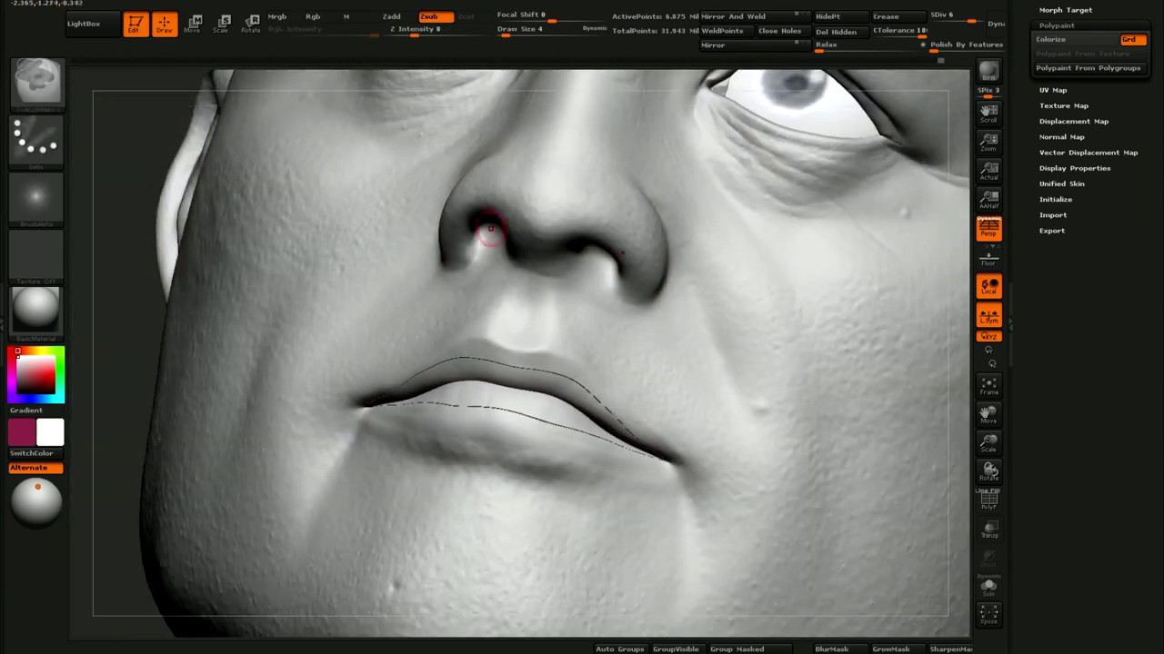
left_click(489, 228)
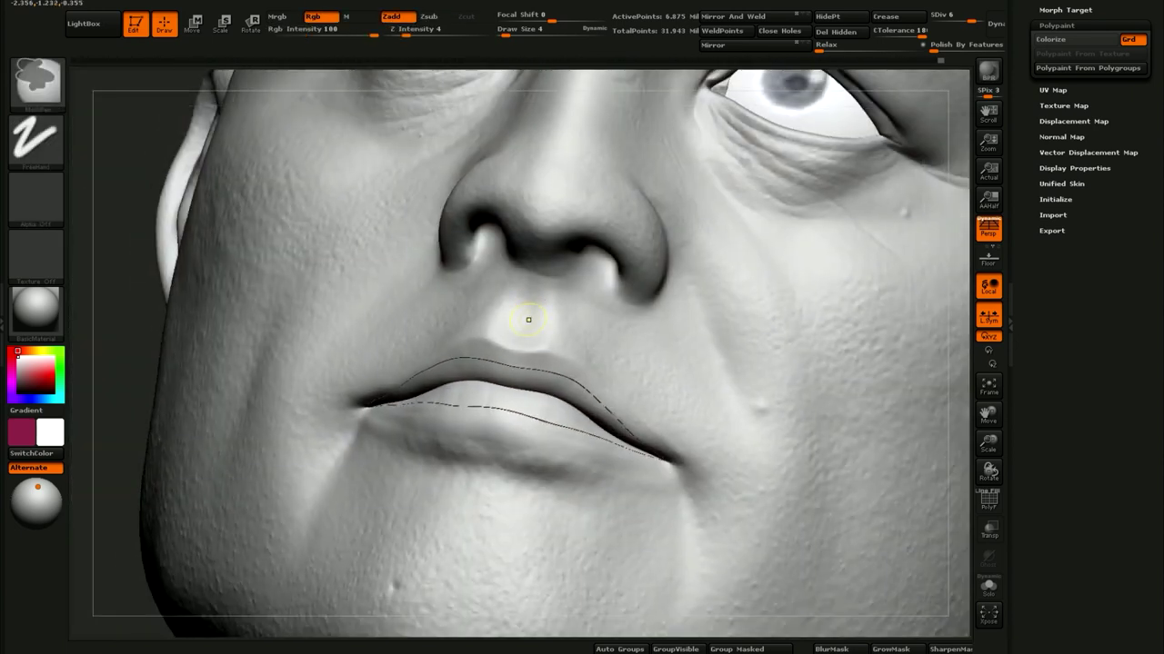
key("ctrl")
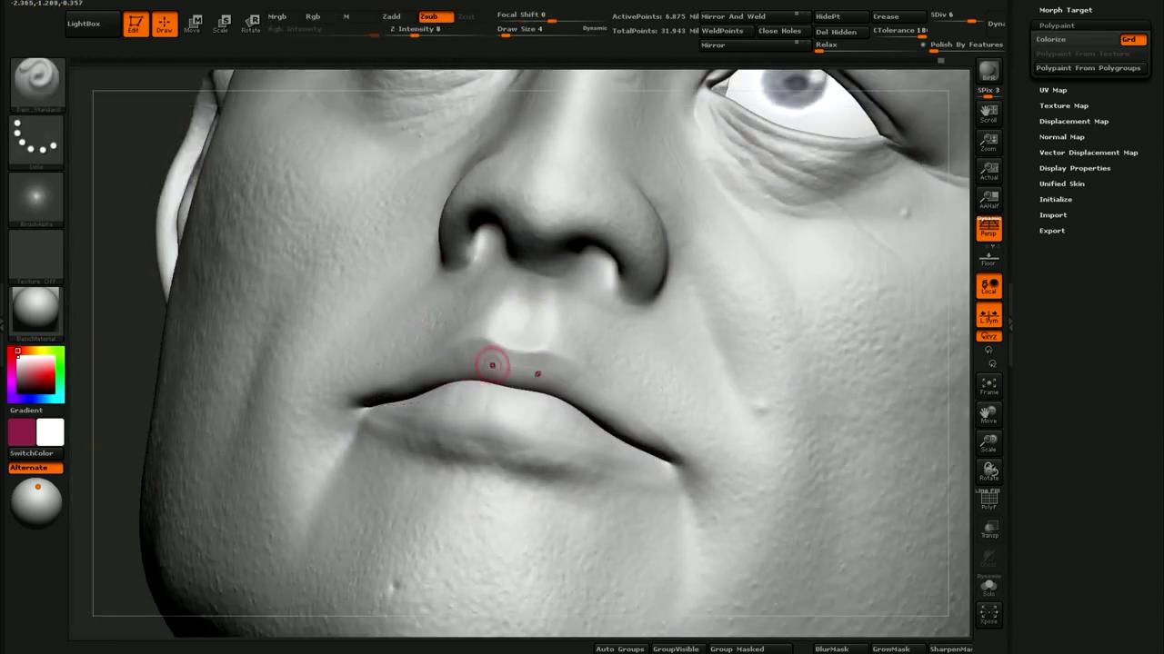
key("ctrl+shift")
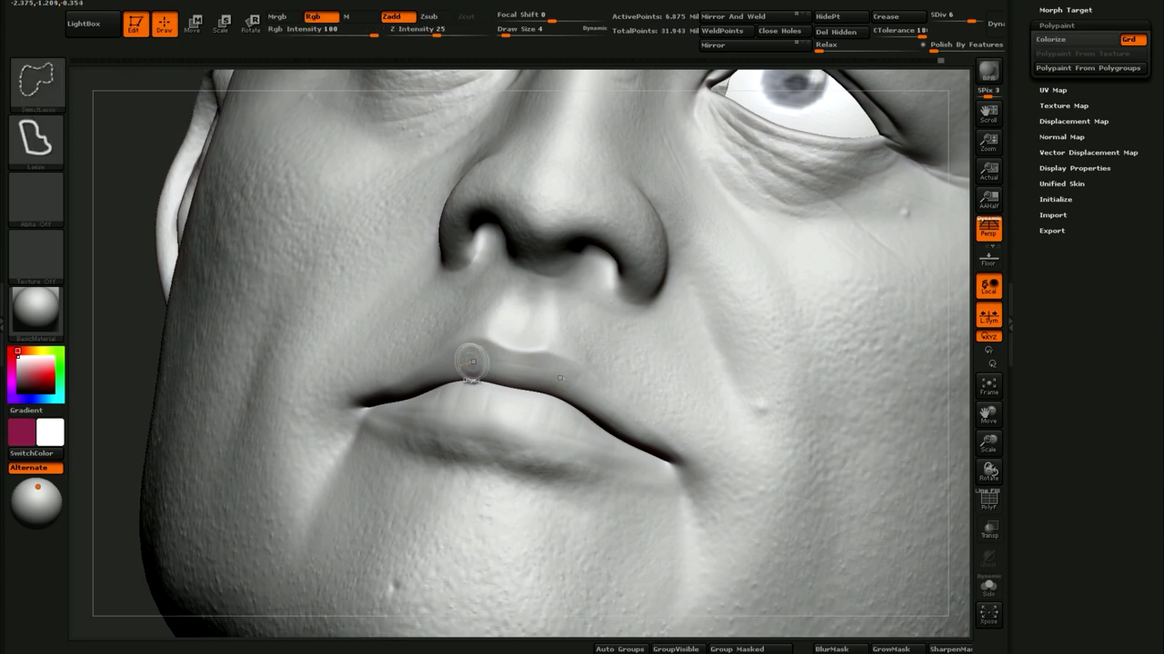
Hide part of the mesh with SelectRect, return to Dam_Standard, and frame the whole body
left_click(37, 81)
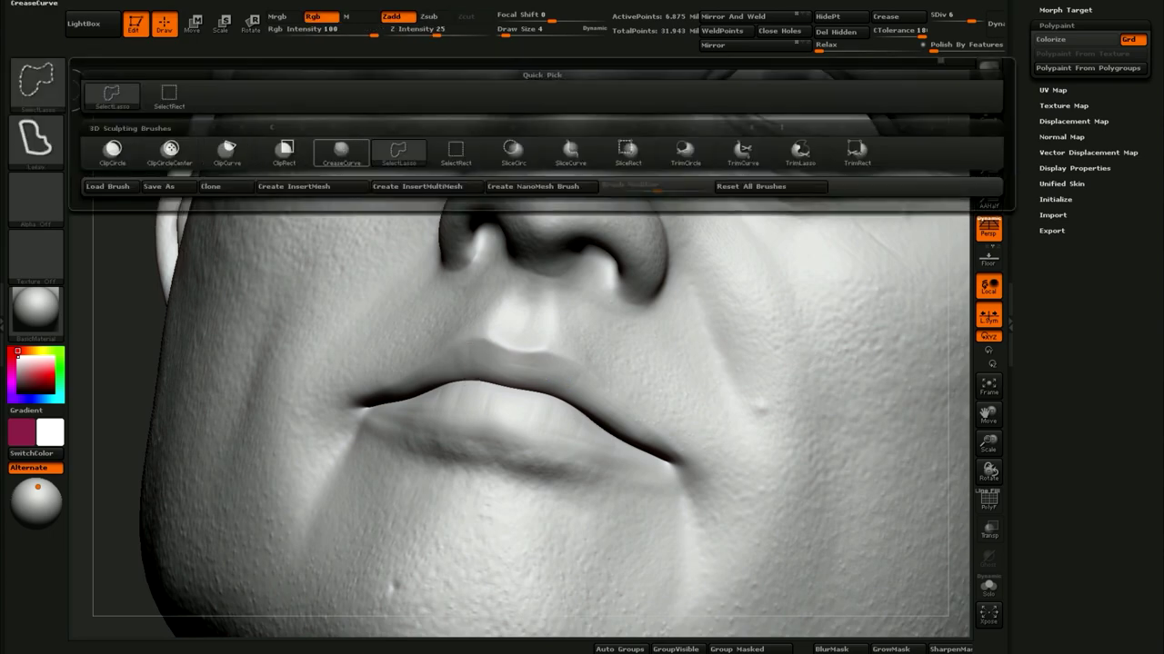
left_click(456, 150)
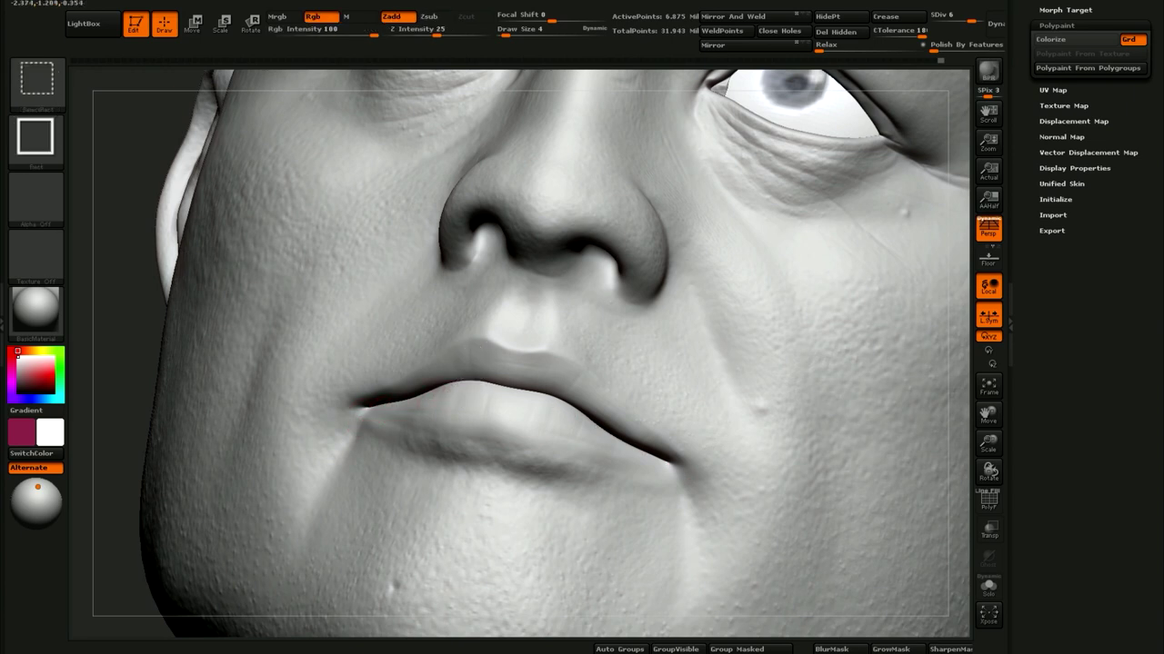
key("alt")
left_click_drag(145, 332, 779, 386)
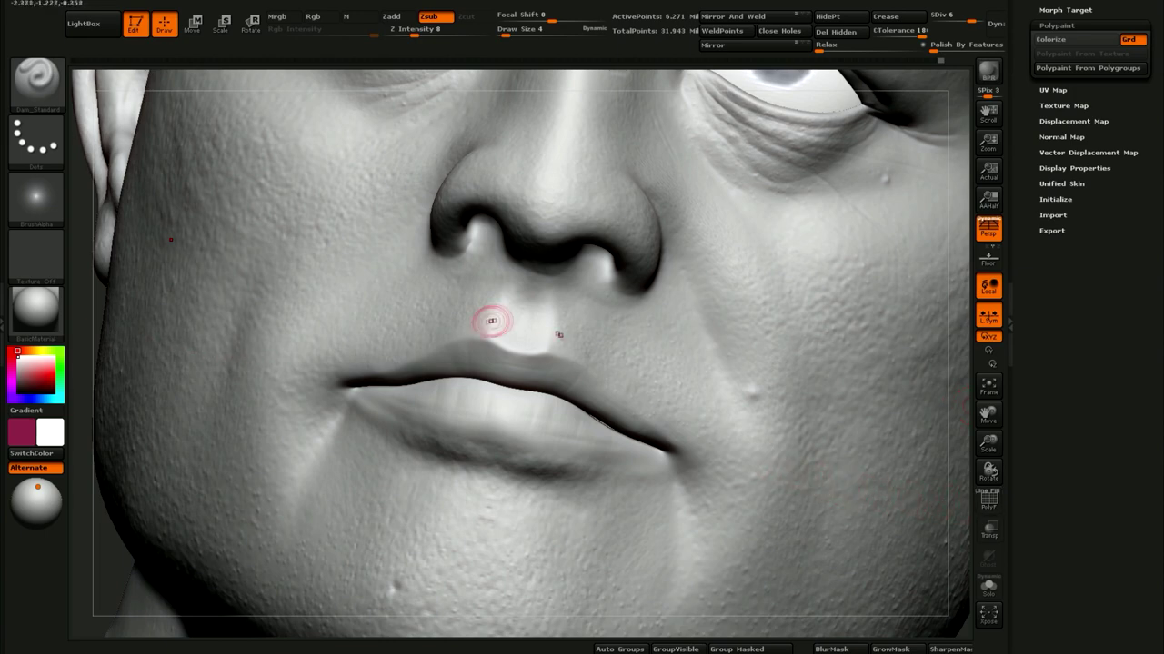
key("f")
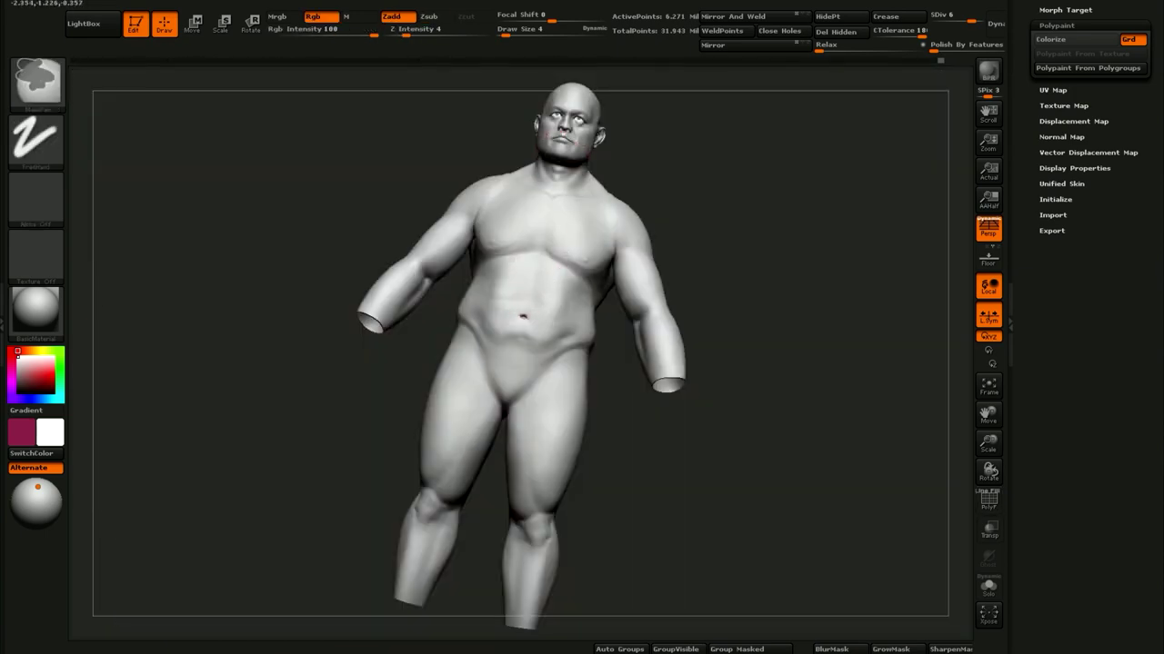
Toggle PolyF on and off and zoom in close on the lips
right_click_drag(563, 133, 582, 236, "ctrl")
mouse_move(745, 197)
right_mouse_down("ctrl")
mouse_move(582, 237)
mouse_move(491, 355)
right_mouse_up("ctrl")
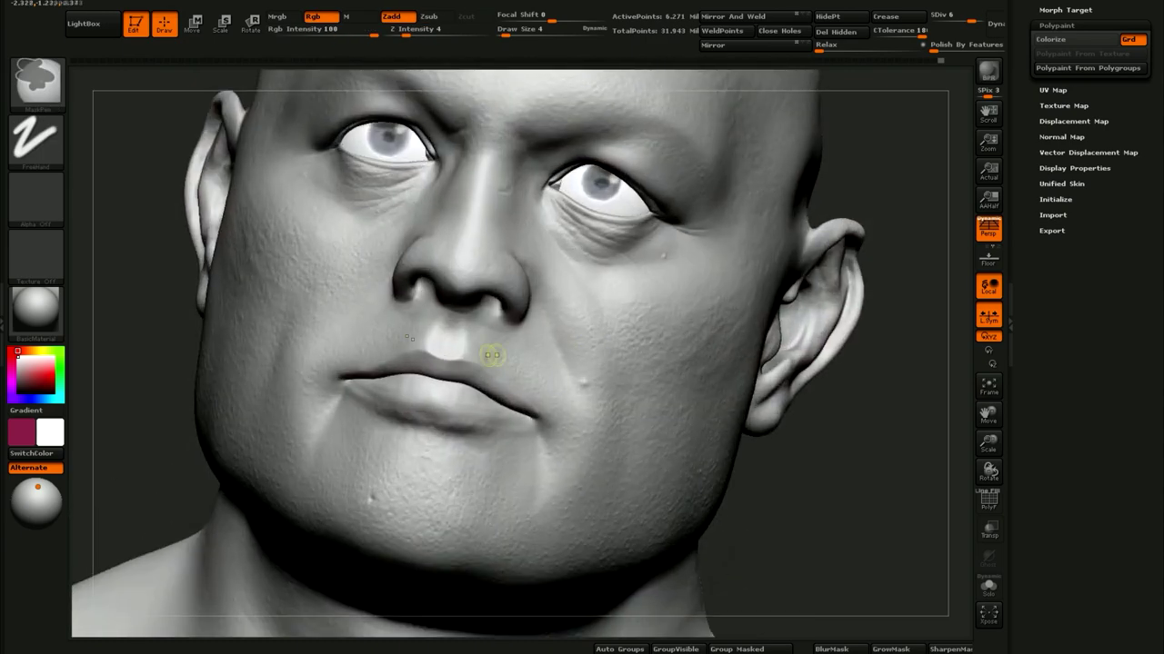
key("shift+f")
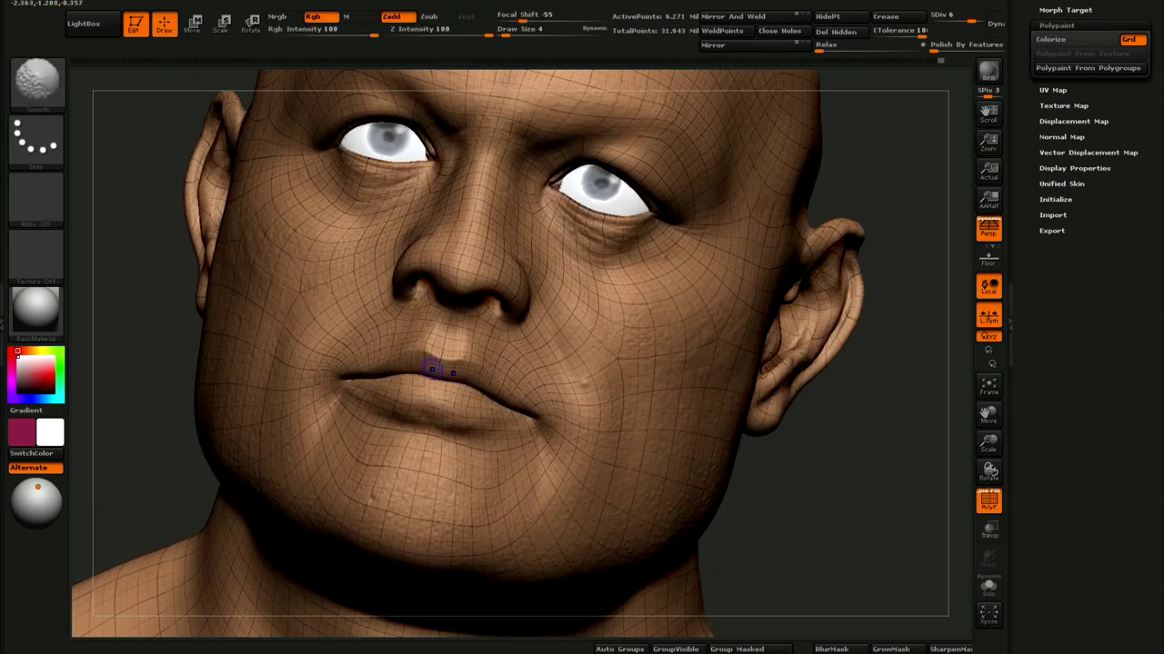
key("shift+f")
mouse_move(443, 377)
right_mouse_down("ctrl")
mouse_move(415, 363)
mouse_move(431, 389)
right_mouse_up("ctrl")
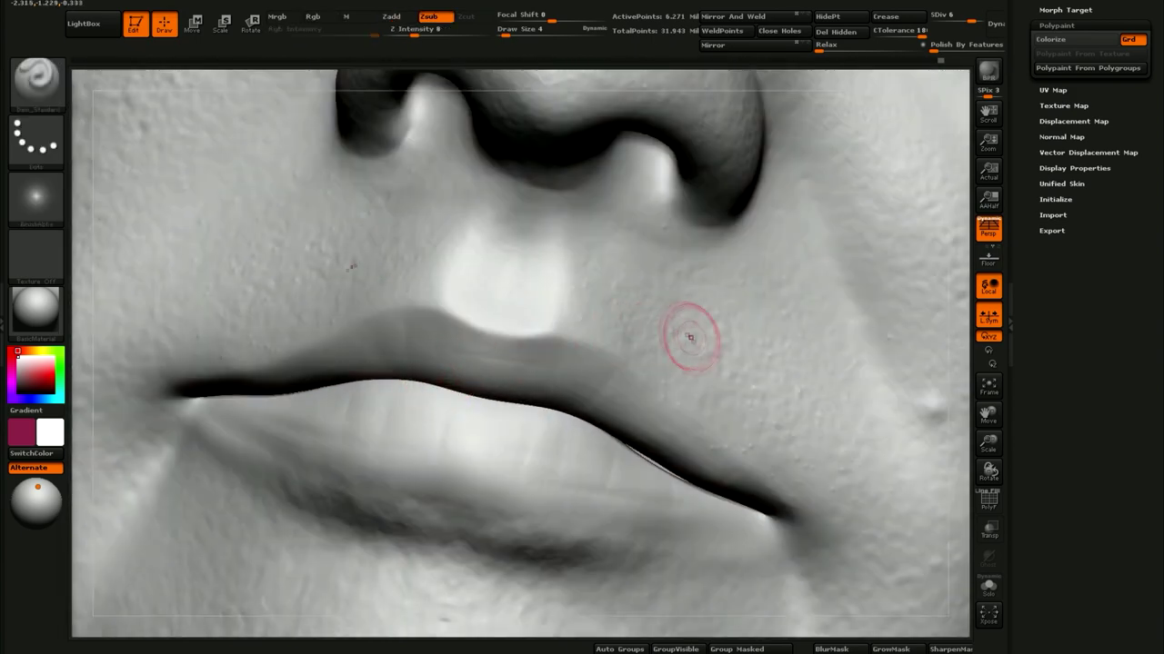
right_click_drag(946, 361, 513, 366)
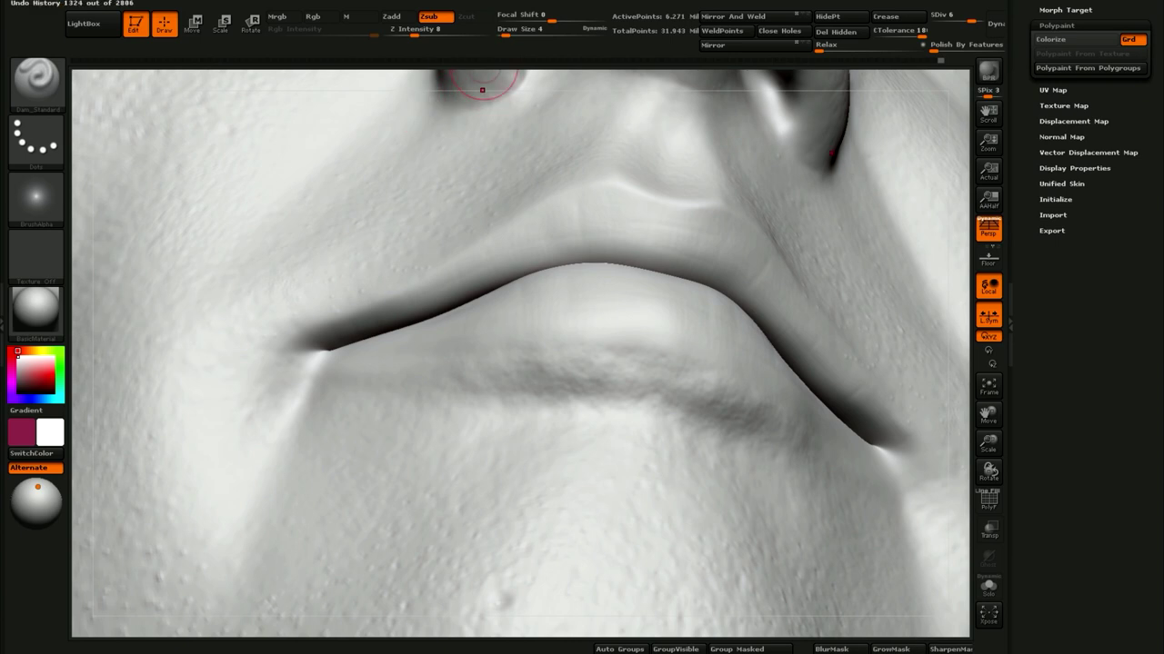
Set Z Intensity to 12 and relight the face so its right side darkens
key("u")
left_click_drag(480, 86, 532, 79)
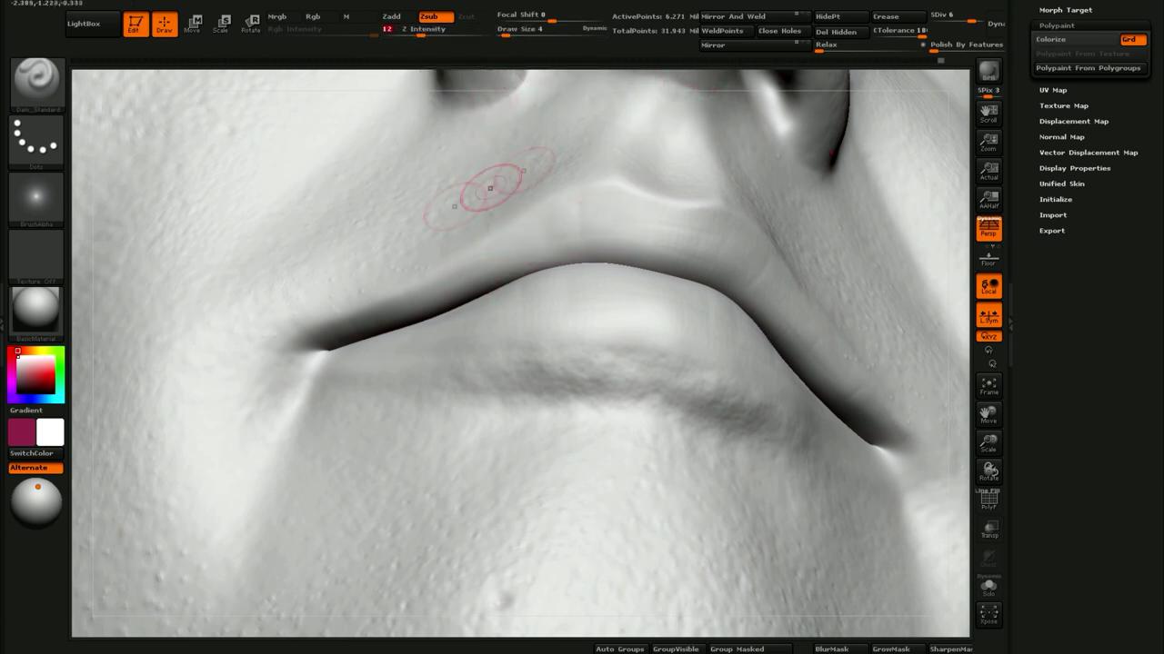
left_click_drag(94, 427, 95, 429)
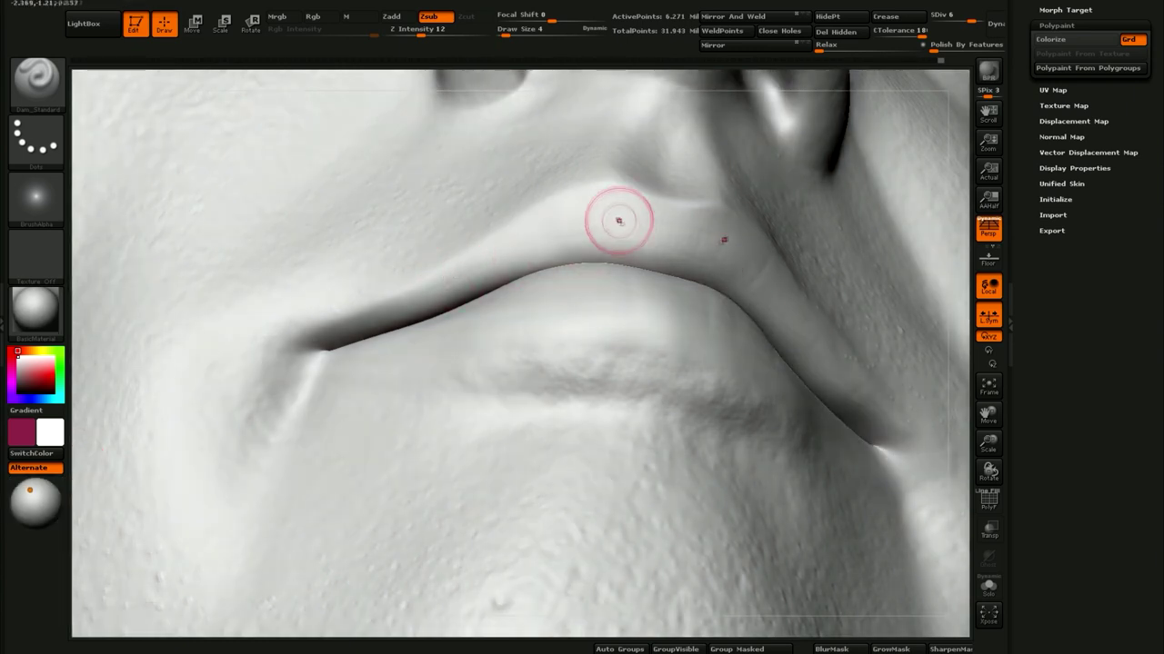
left_click_drag(30, 491, 28, 497)
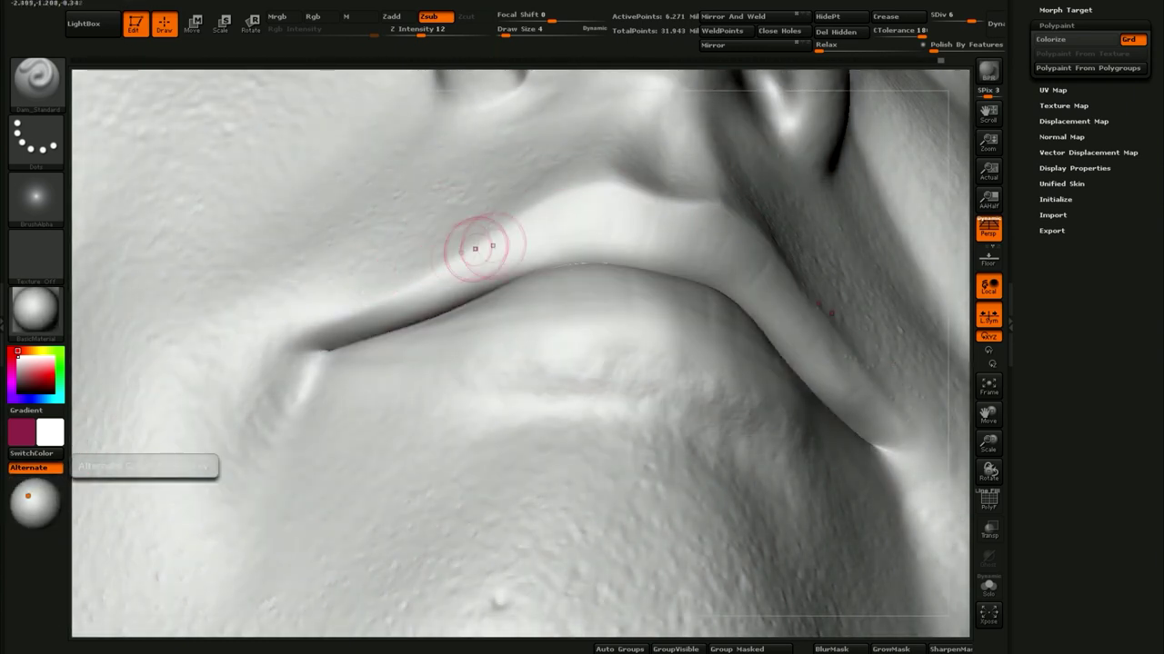
left_click_drag(680, 65, 603, 227)
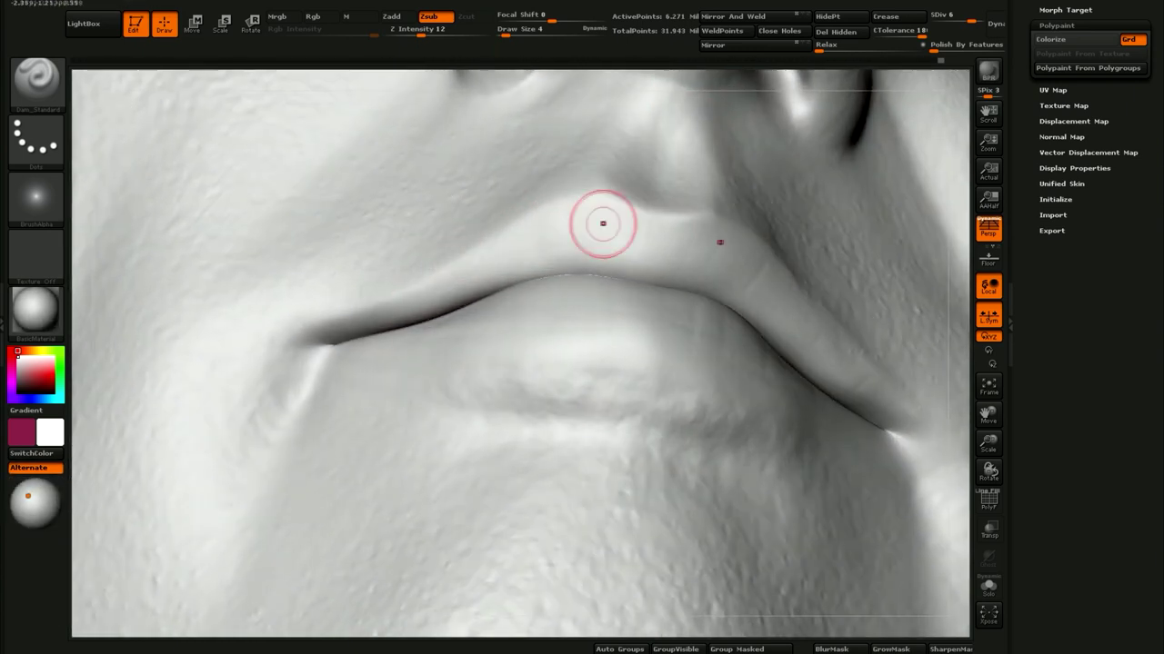
left_click_drag(680, 89, 624, 170)
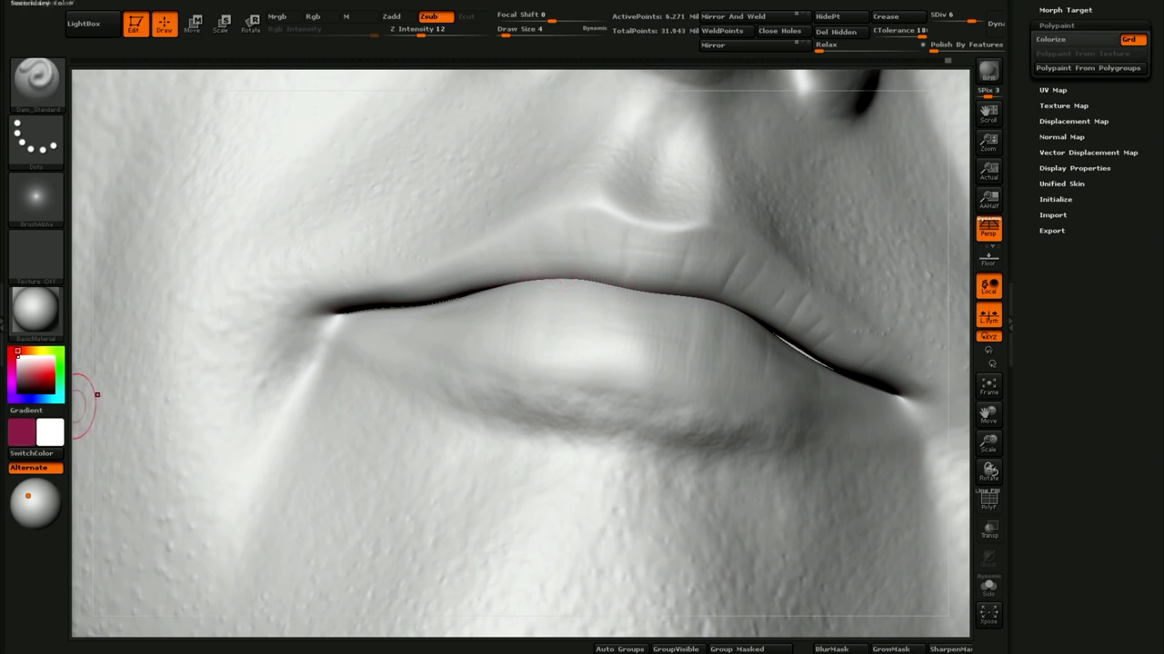
left_click_drag(28, 497, 17, 499)
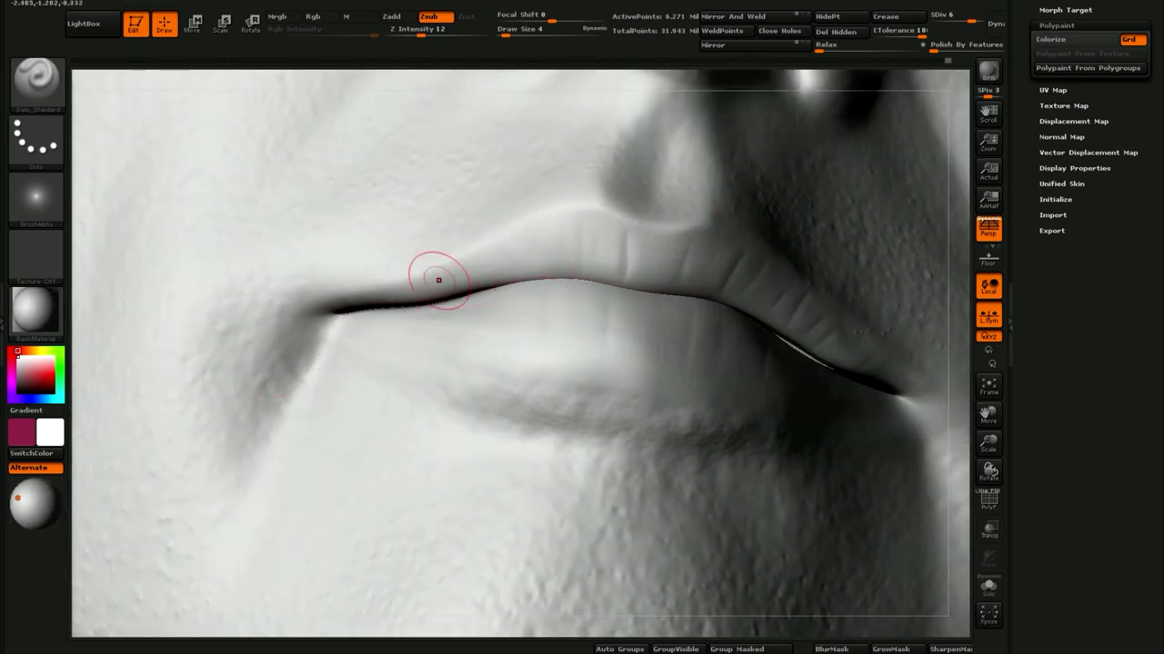
mouse_move(623, 85)
left_mouse_down()
mouse_move(554, 280)
mouse_move(553, 344)
left_mouse_up()
Carve vertical wrinkle creases into the lower lip and soften it slightly
mouse_move(574, 277)
left_mouse_down()
mouse_move(579, 334)
mouse_move(553, 359)
left_mouse_up()
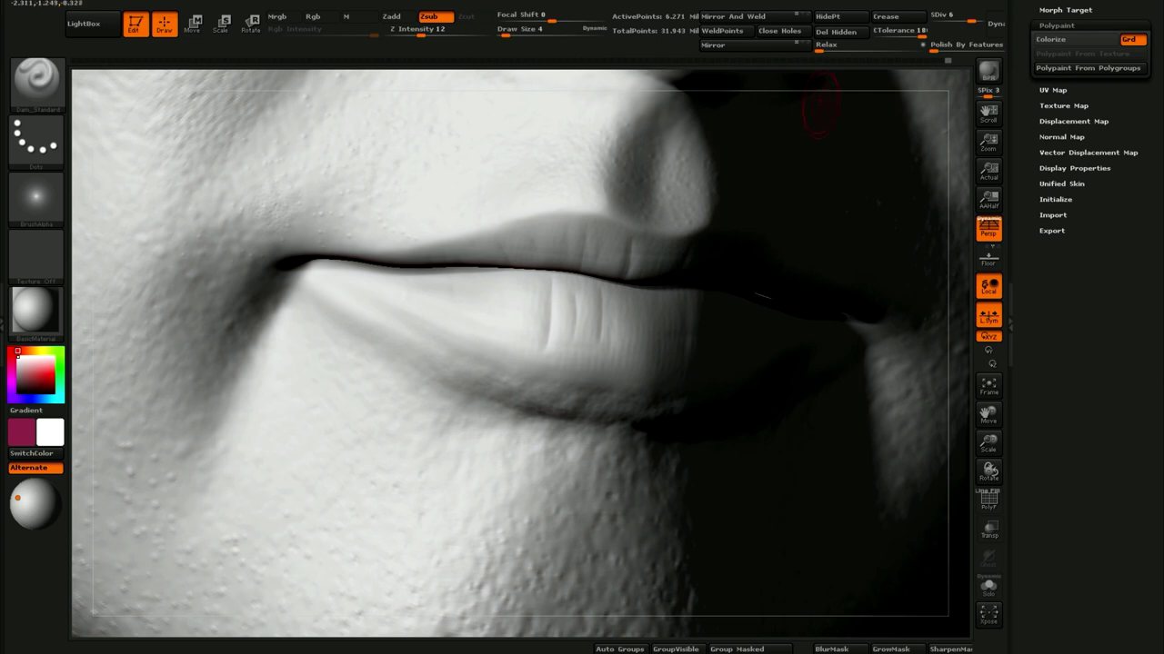
left_click_drag(821, 112, 636, 332)
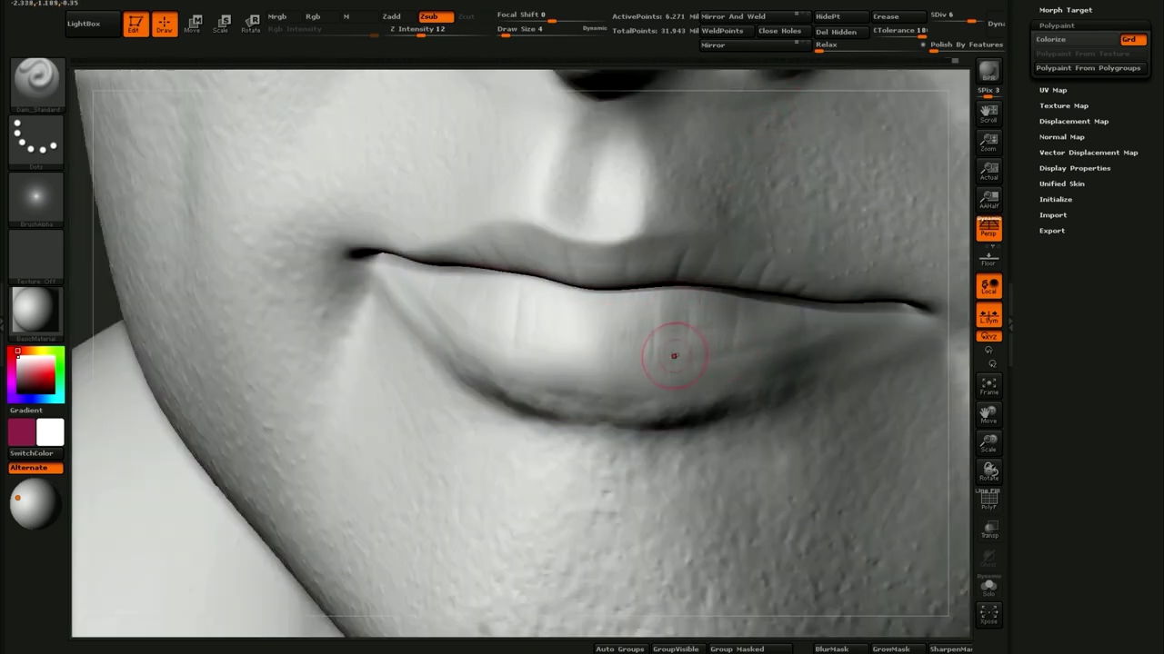
left_click_drag(655, 337, 630, 337, "shift")
Ctrl-paint a mask along the upper lip line
key("ctrl")
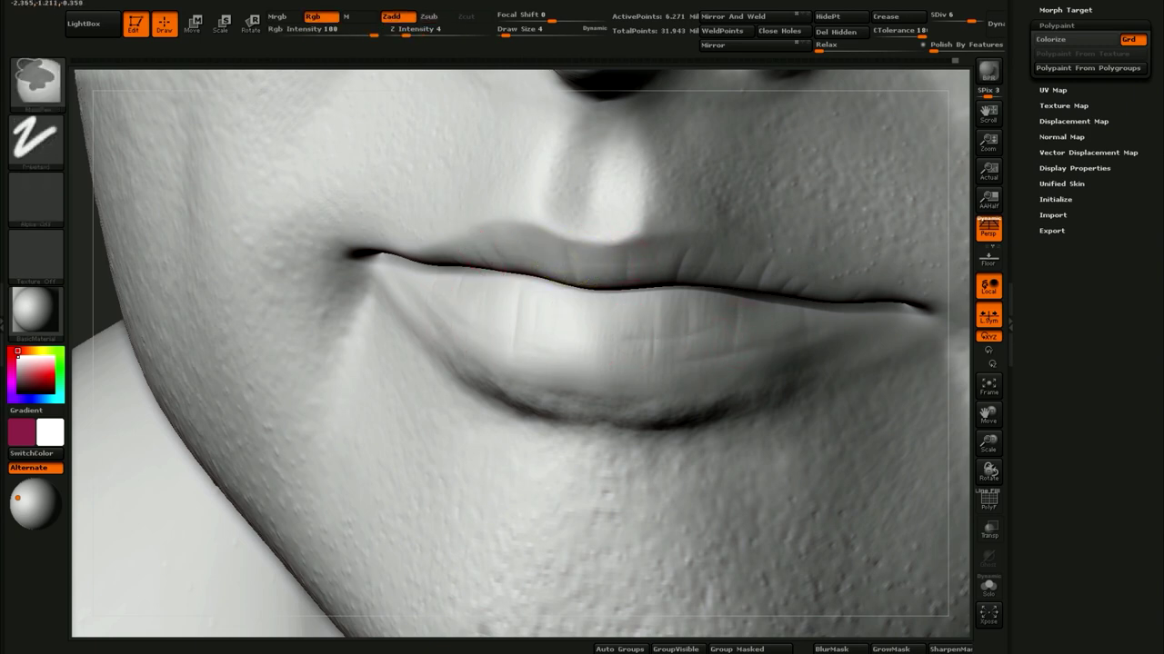
left_click_drag(498, 264, 636, 251, "ctrl")
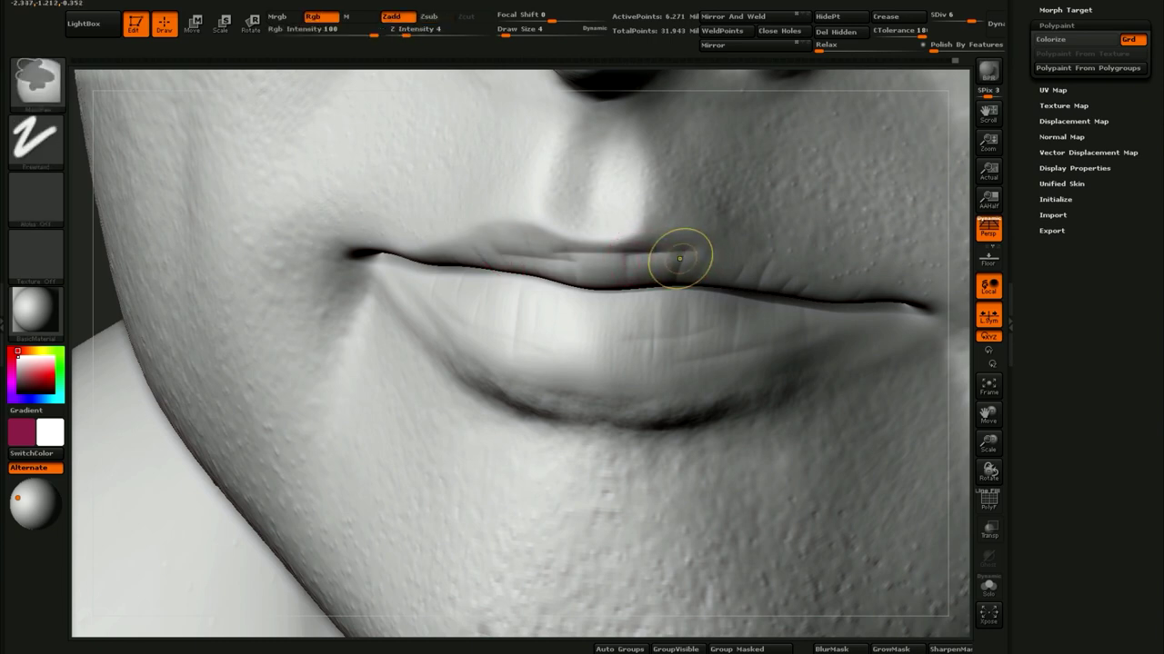
mouse_move(717, 242)
left_mouse_down("ctrl")
mouse_move(545, 259)
mouse_move(568, 285)
left_mouse_up("ctrl")
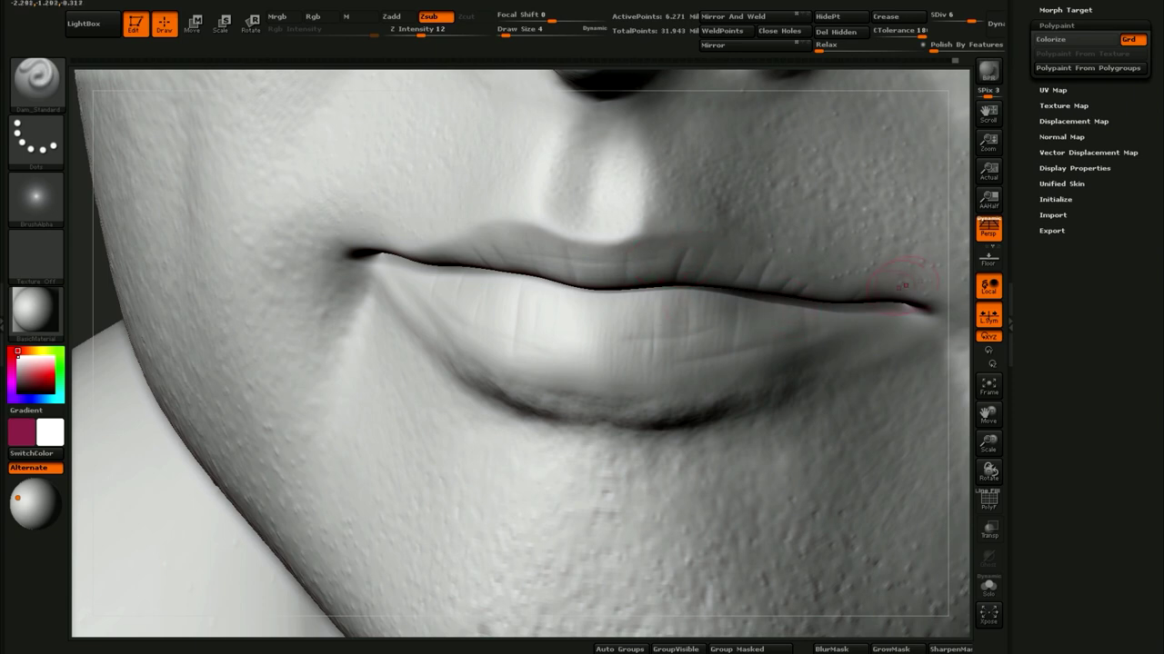
left_click_drag(909, 227, 942, 254)
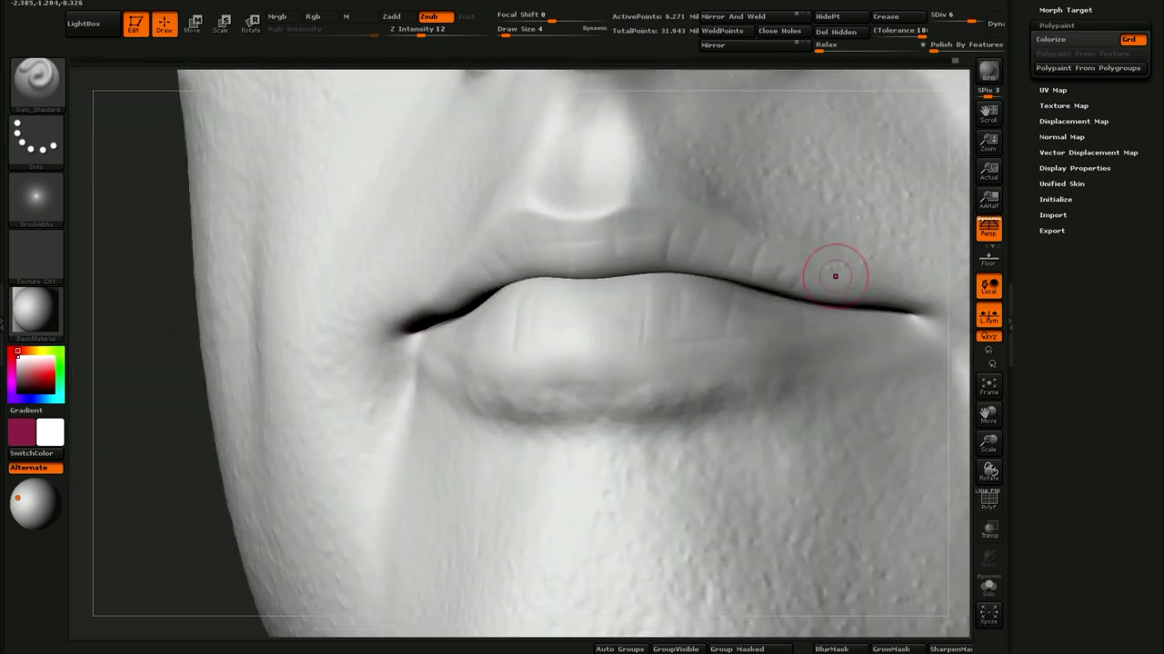
key("space")
key("shift")
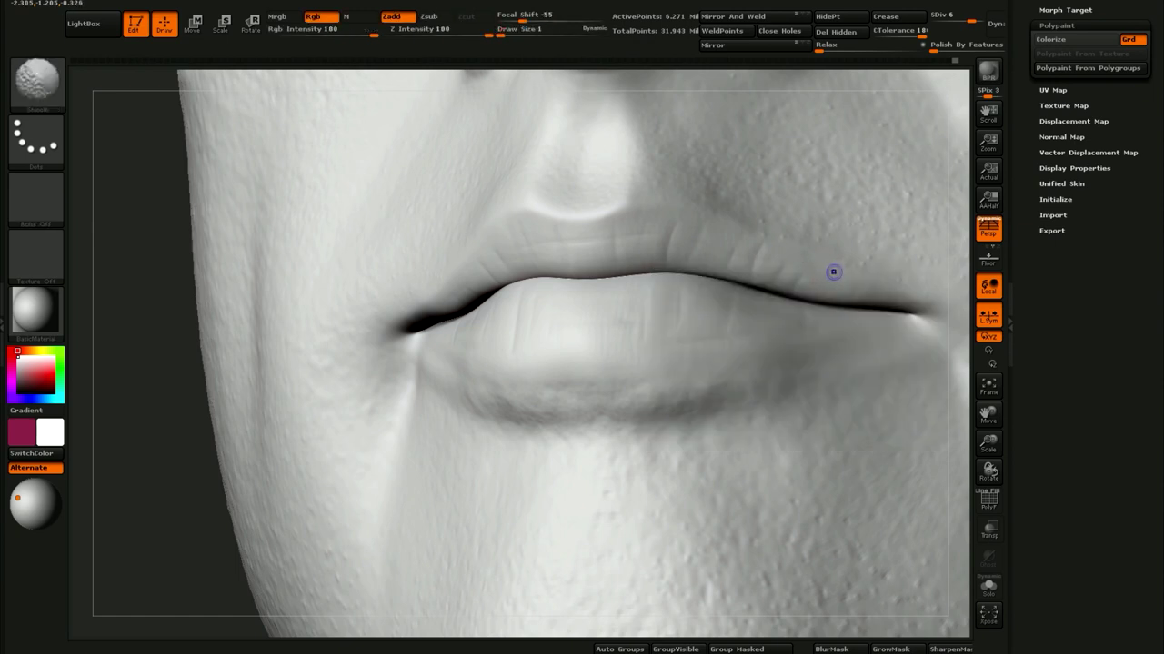
key("space")
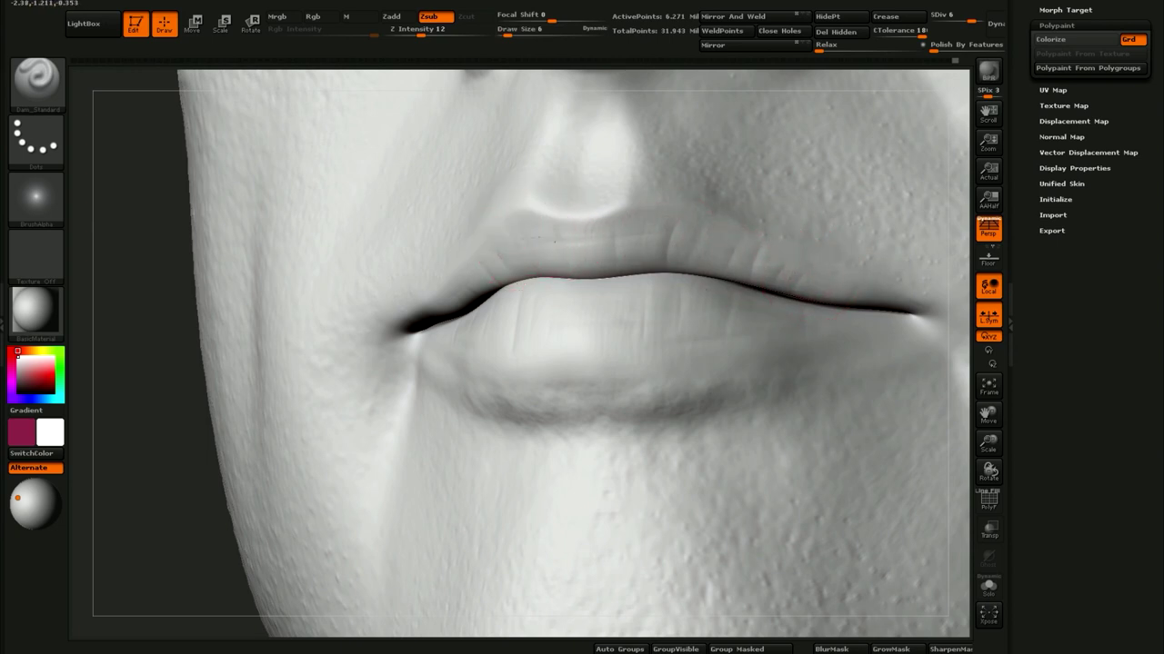
Carve a darker upper-lip crease, then revert it in Undo History
left_click_drag(627, 272, 528, 280)
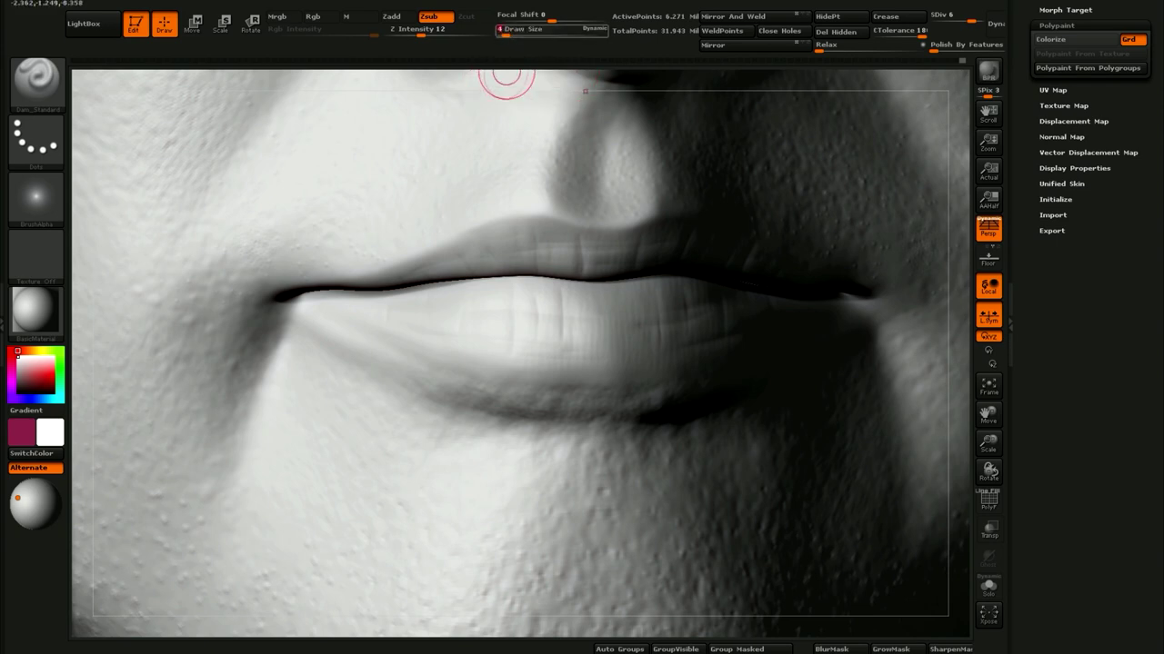
left_click(626, 90)
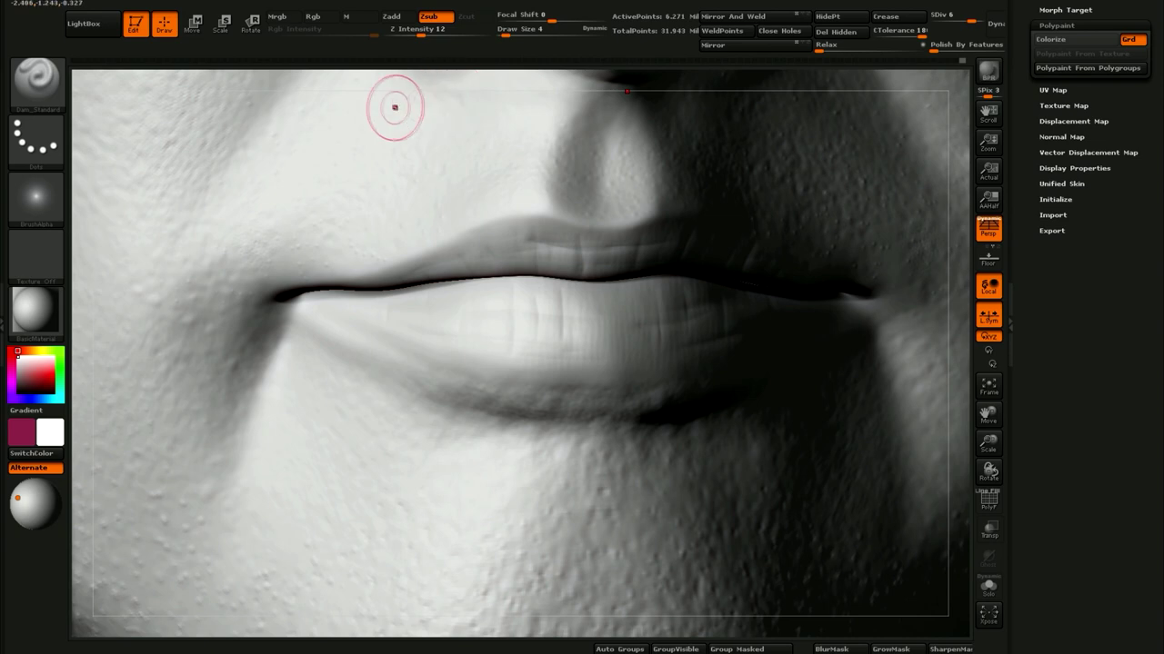
key("1")
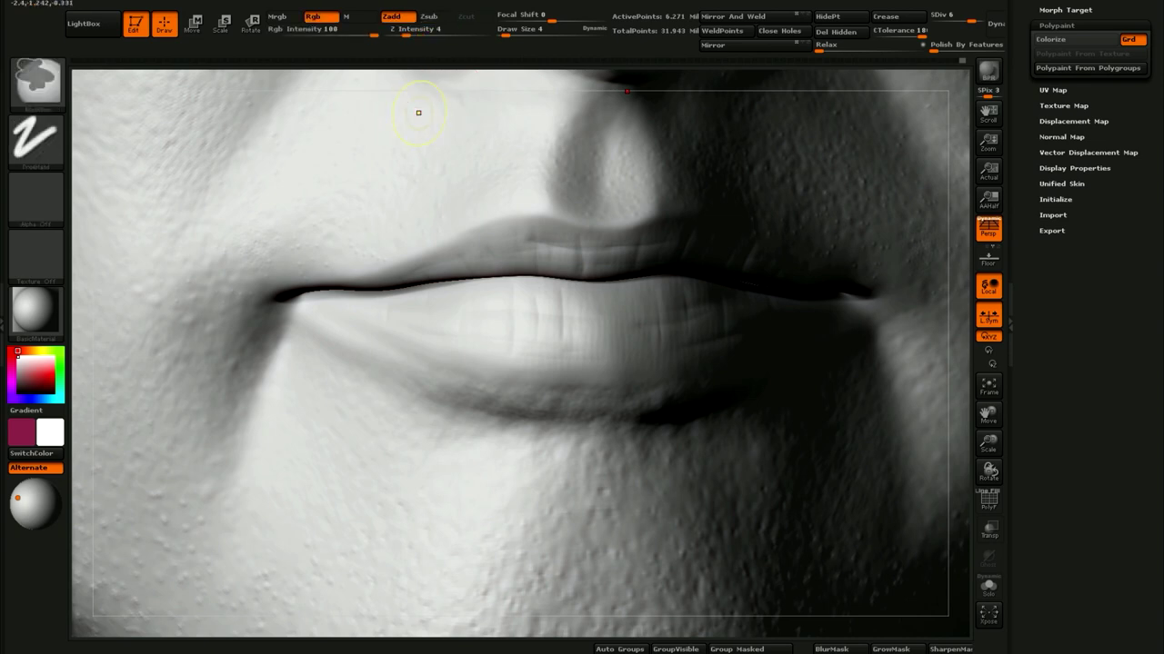
key("1")
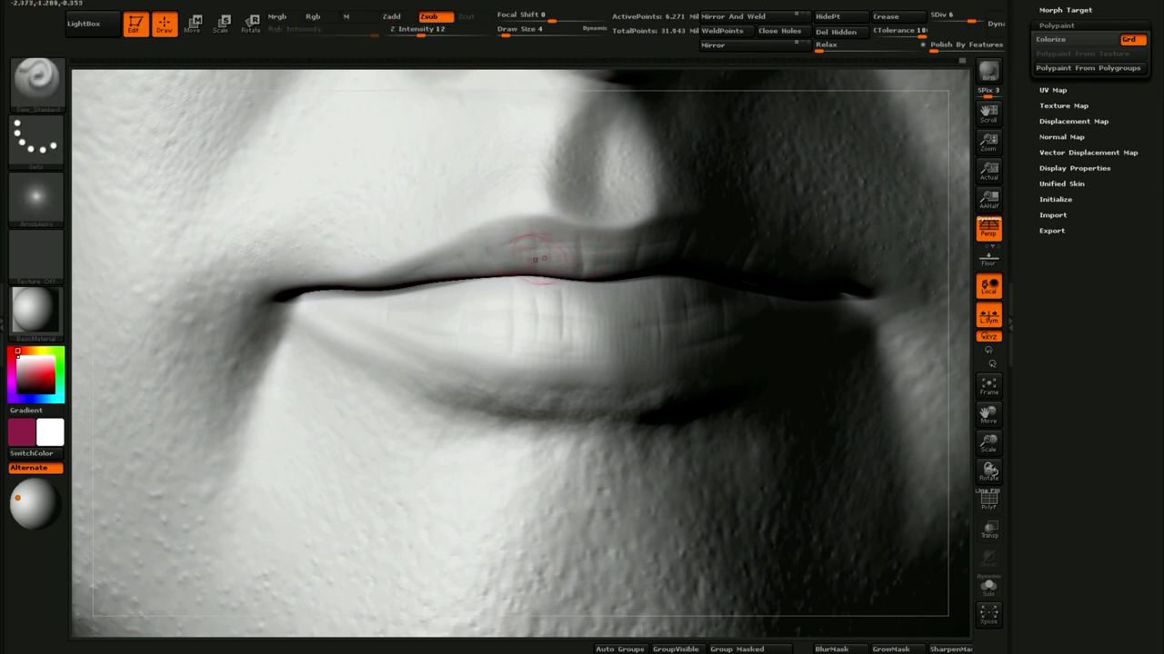
Recarve the upper-lip crease out to the mouth corner
left_click_drag(99, 384, 466, 334)
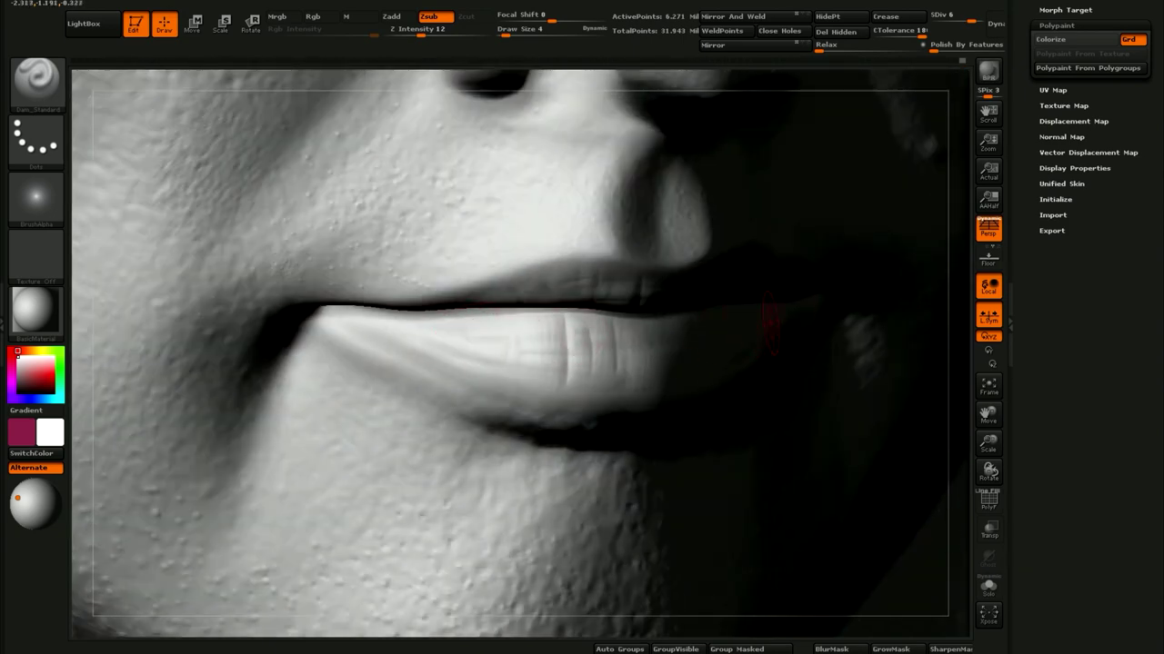
key("2")
left_click_drag(754, 273, 800, 309)
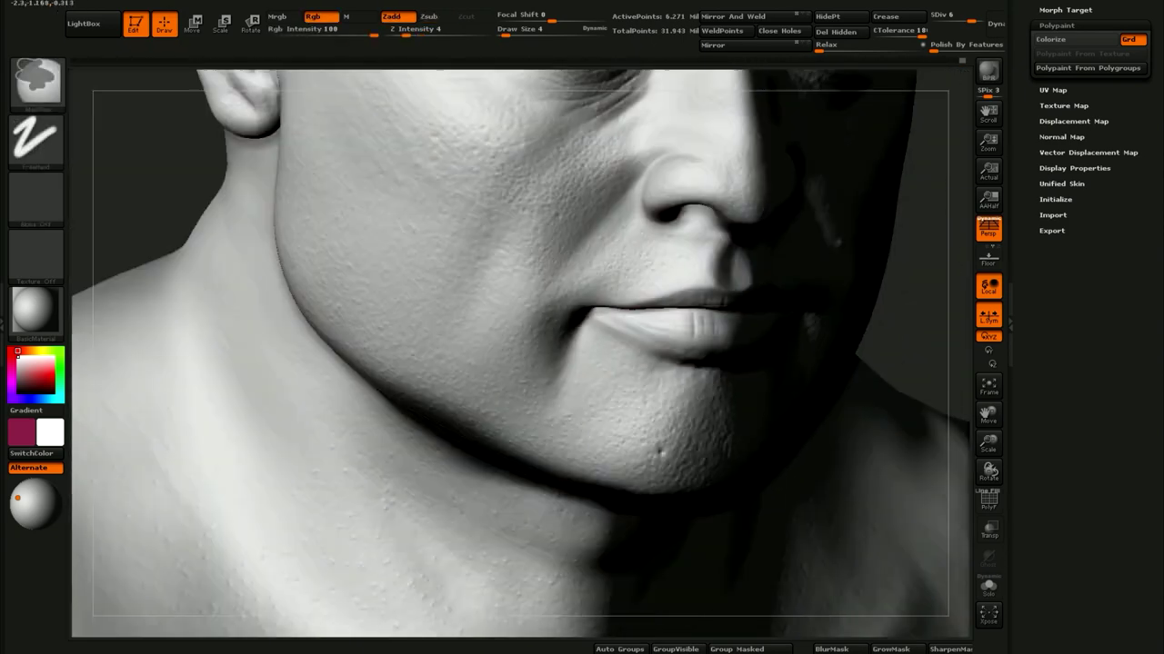
key("1")
left_click_drag(906, 249, 637, 273)
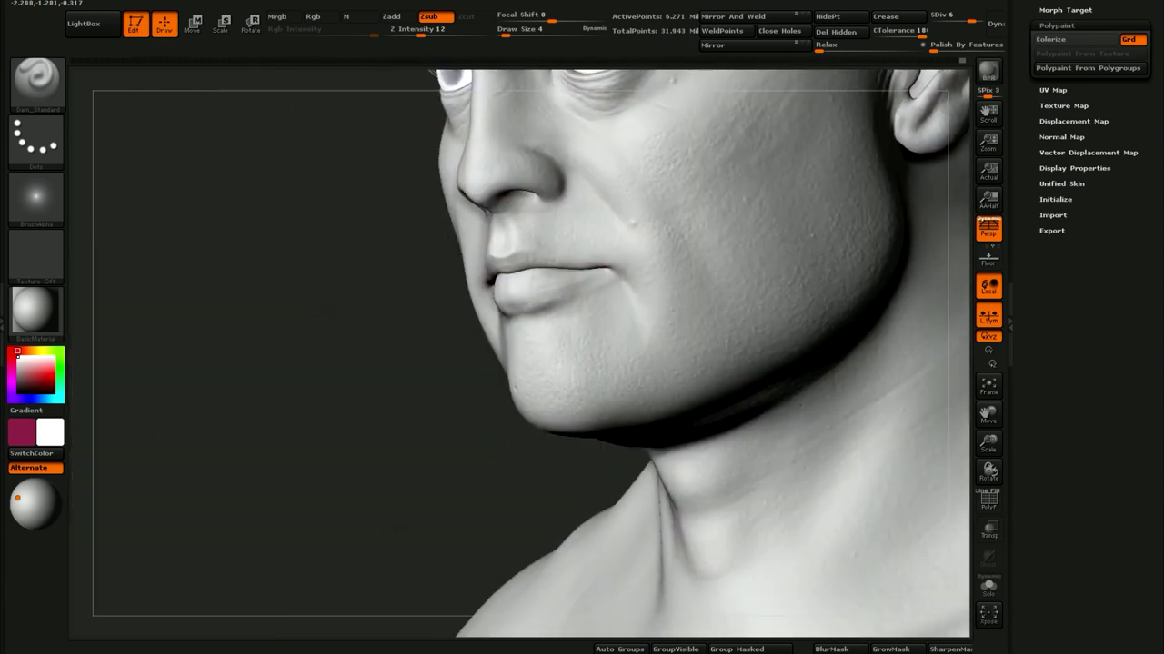
mouse_move(382, 300)
left_mouse_down()
mouse_move(519, 246)
mouse_move(551, 319)
left_mouse_up()
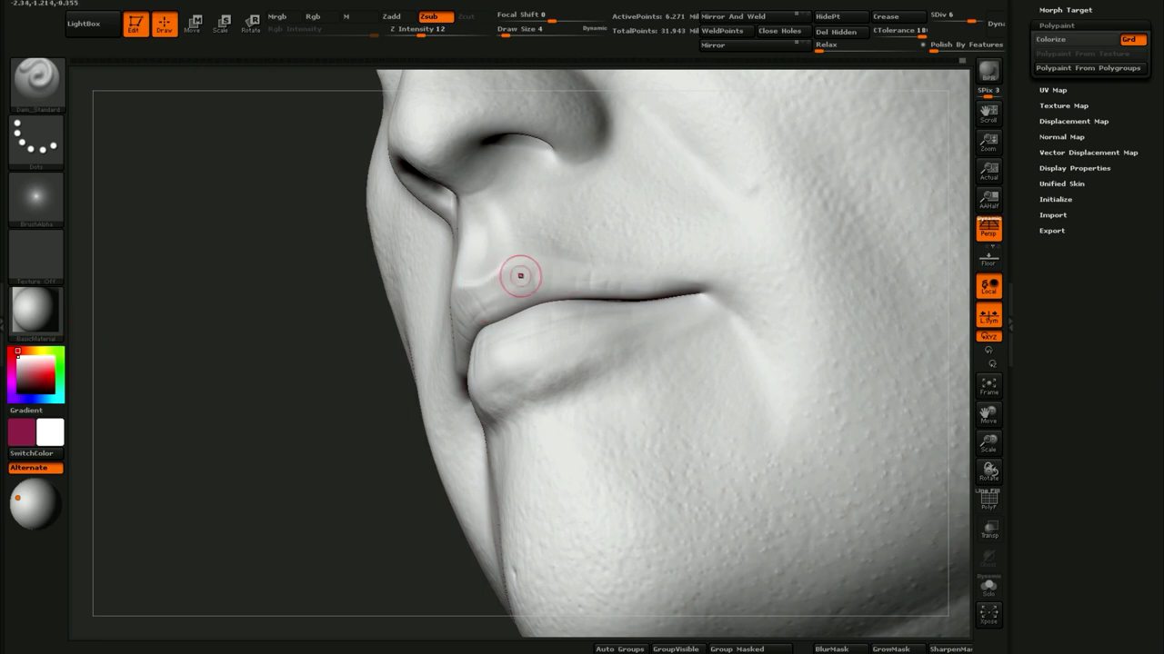
left_click_drag(586, 278, 524, 311)
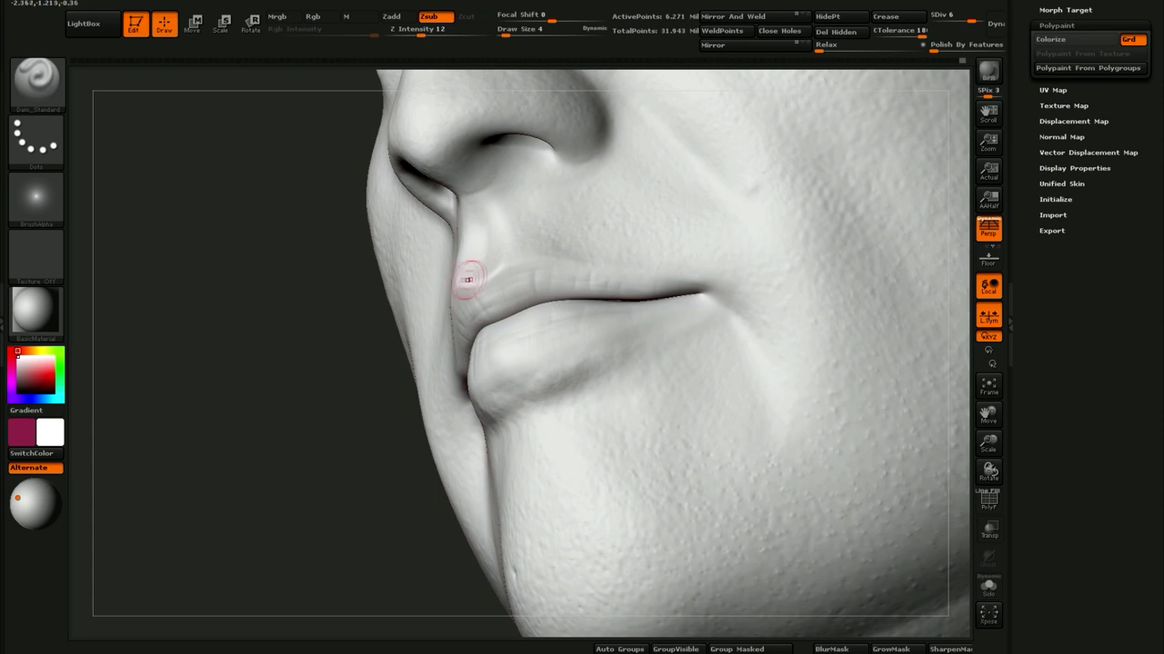
left_click(36, 80)
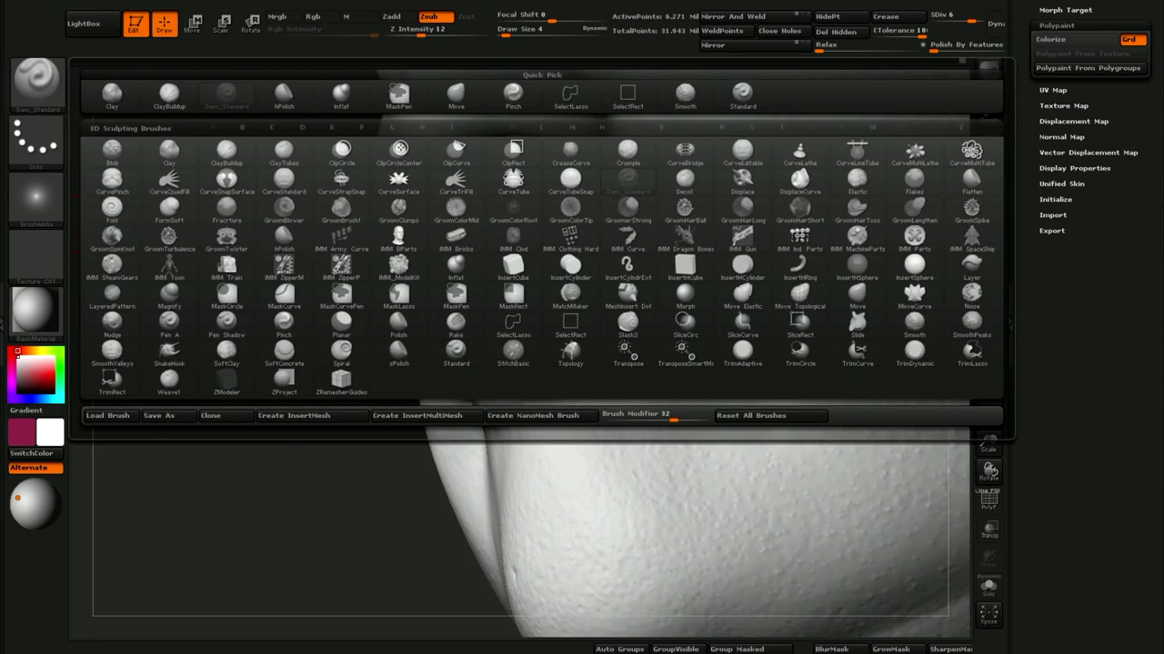
Sharpen the mouth-corner ridge with the Inflat brush and set its draw size to 7
left_click(341, 91)
scroll(523, 277, "up", 3)
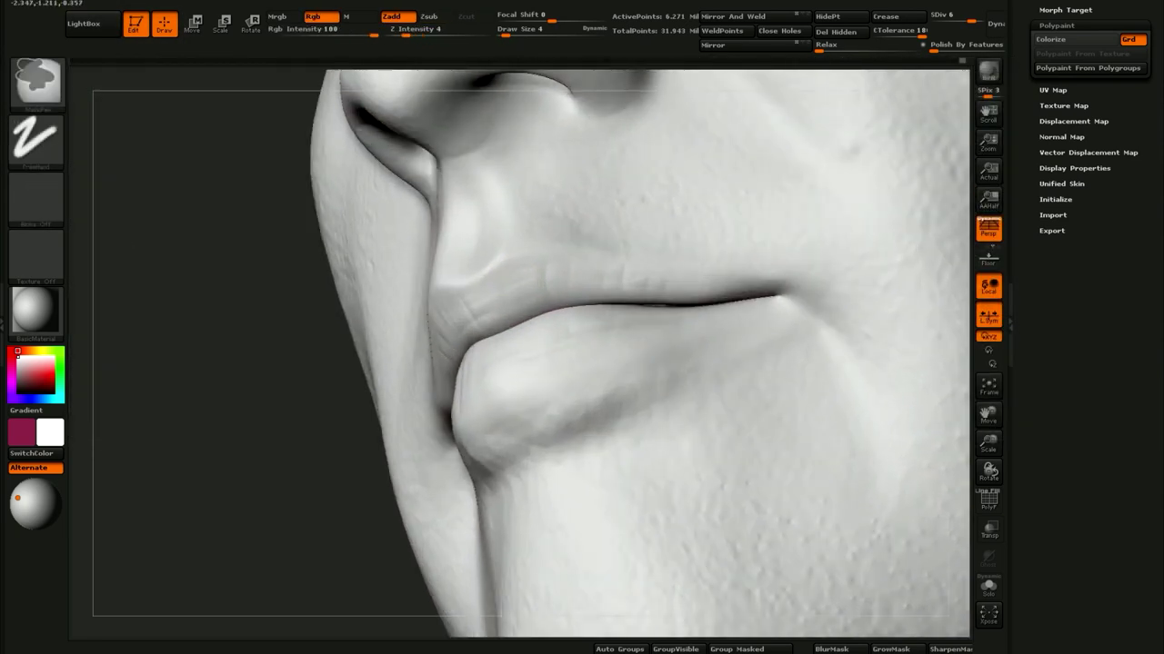
left_click_drag(521, 280, 533, 262)
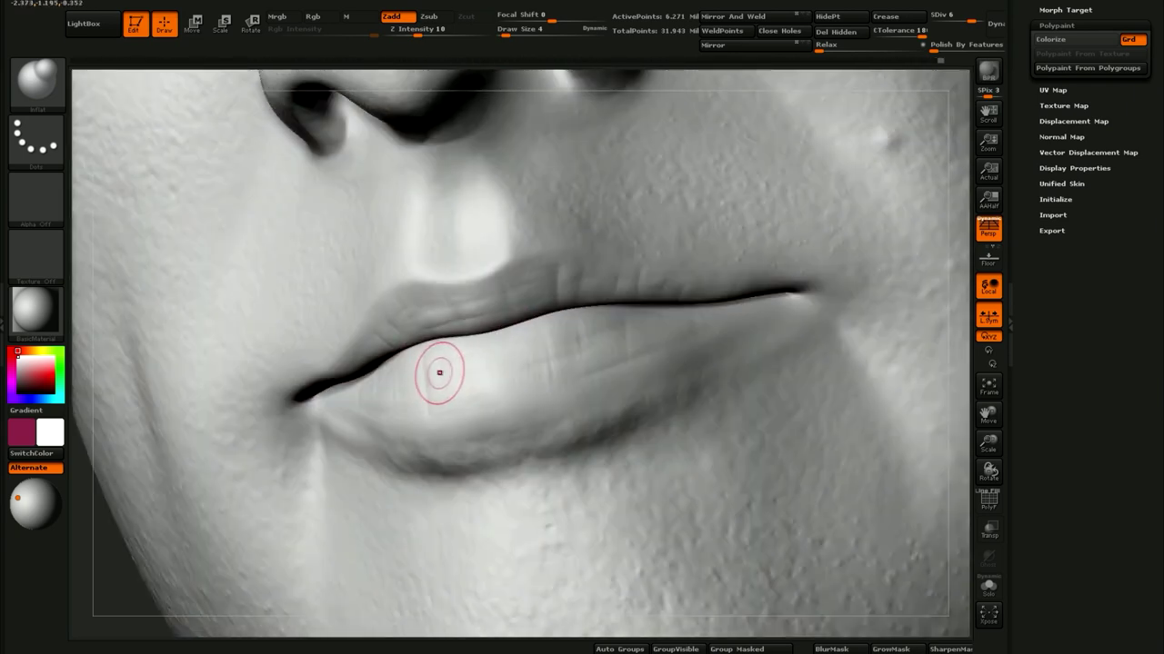
key("space")
left_click_drag(440, 373, 445, 373)
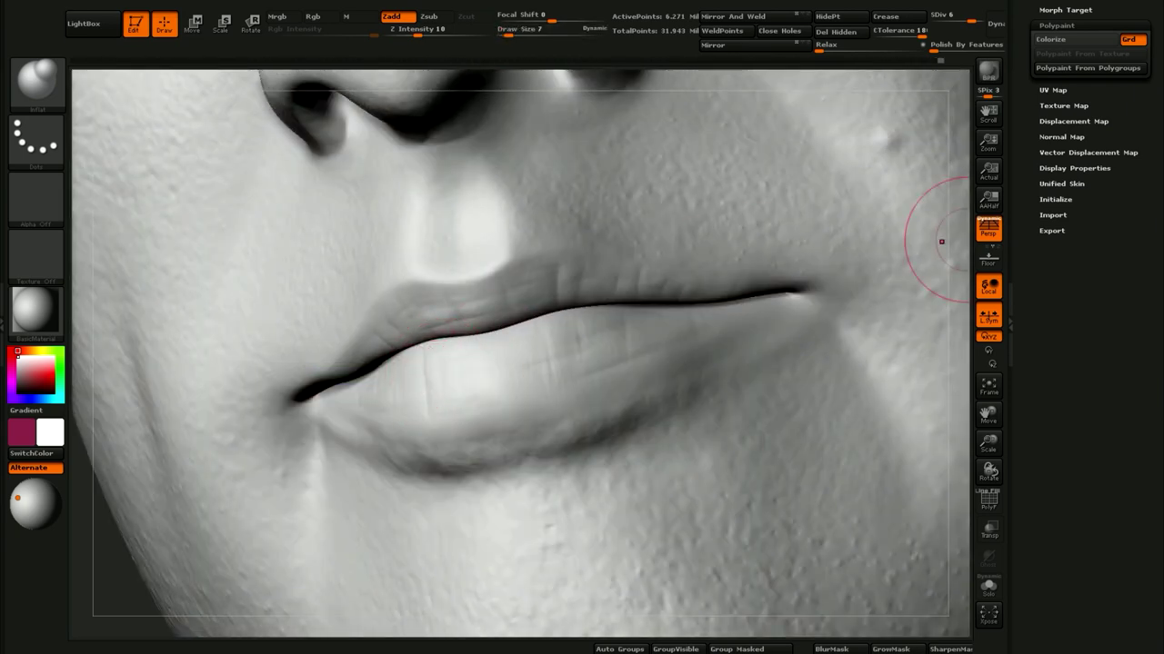
scroll(1091, 182, "up", 3)
left_click(1053, 62)
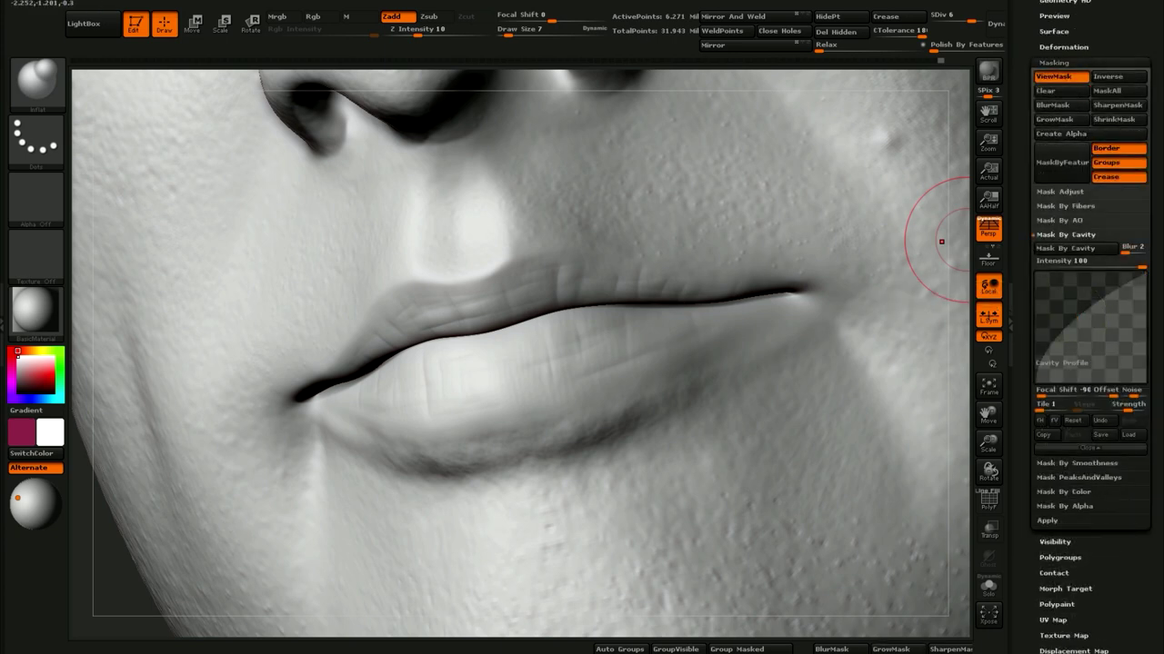
scroll(1091, 300, "down", 1)
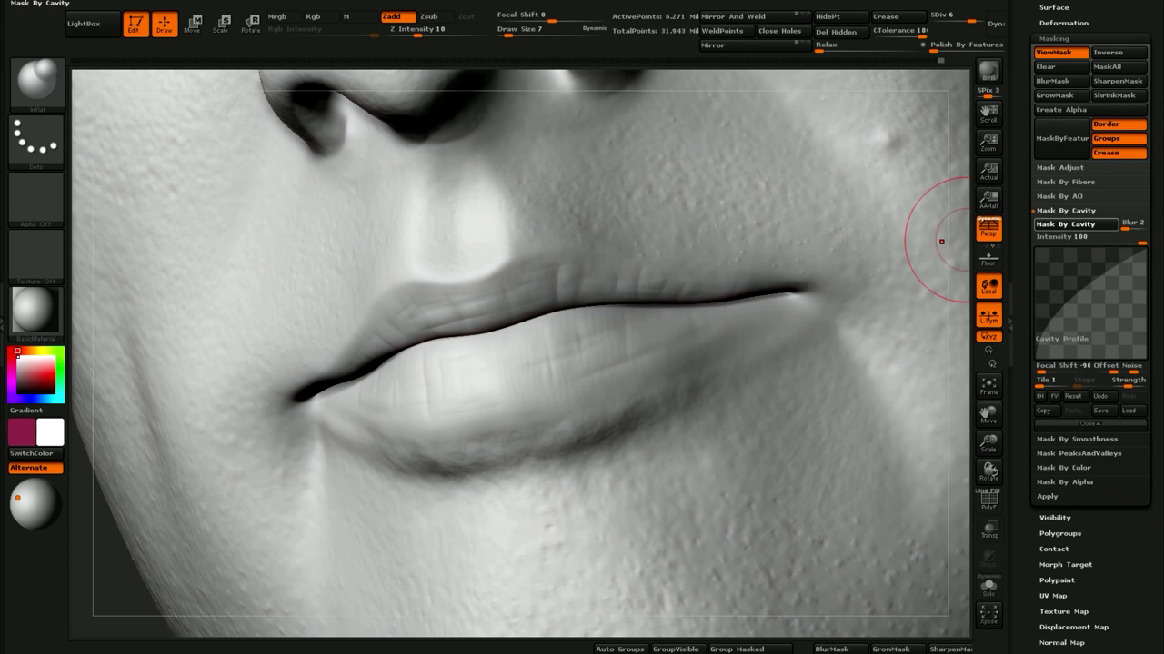
left_click(1066, 223)
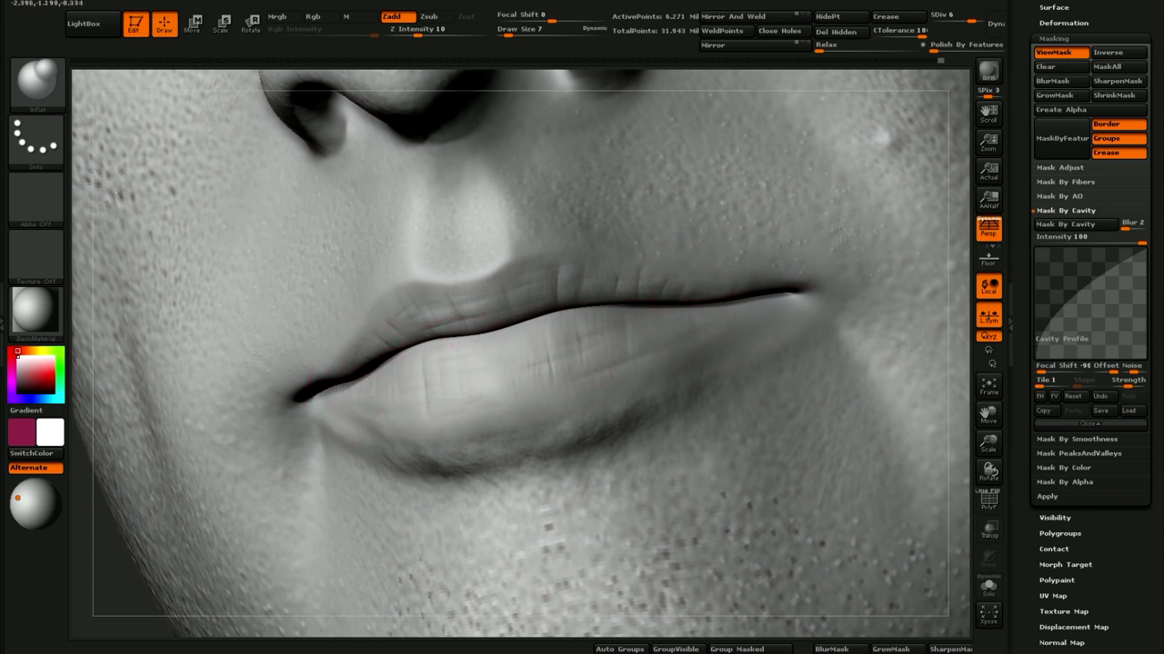
key("ctrl")
key("ctrl")
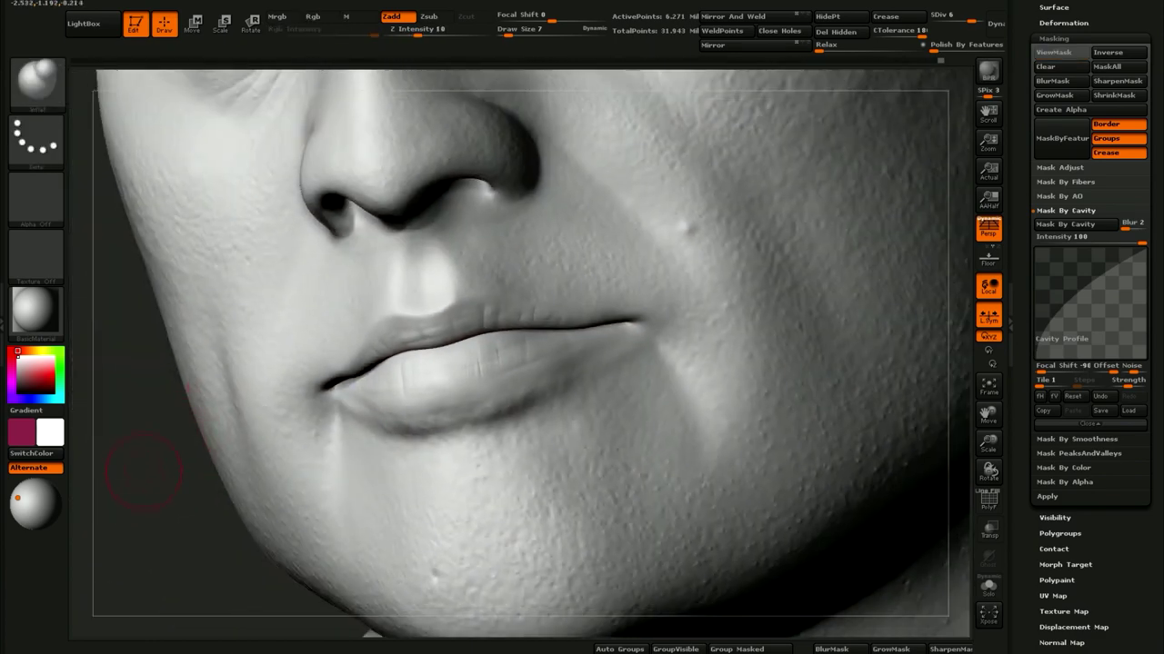
mouse_move(144, 471)
left_mouse_down()
mouse_move(414, 330)
mouse_move(456, 329)
mouse_move(363, 381)
left_mouse_up()
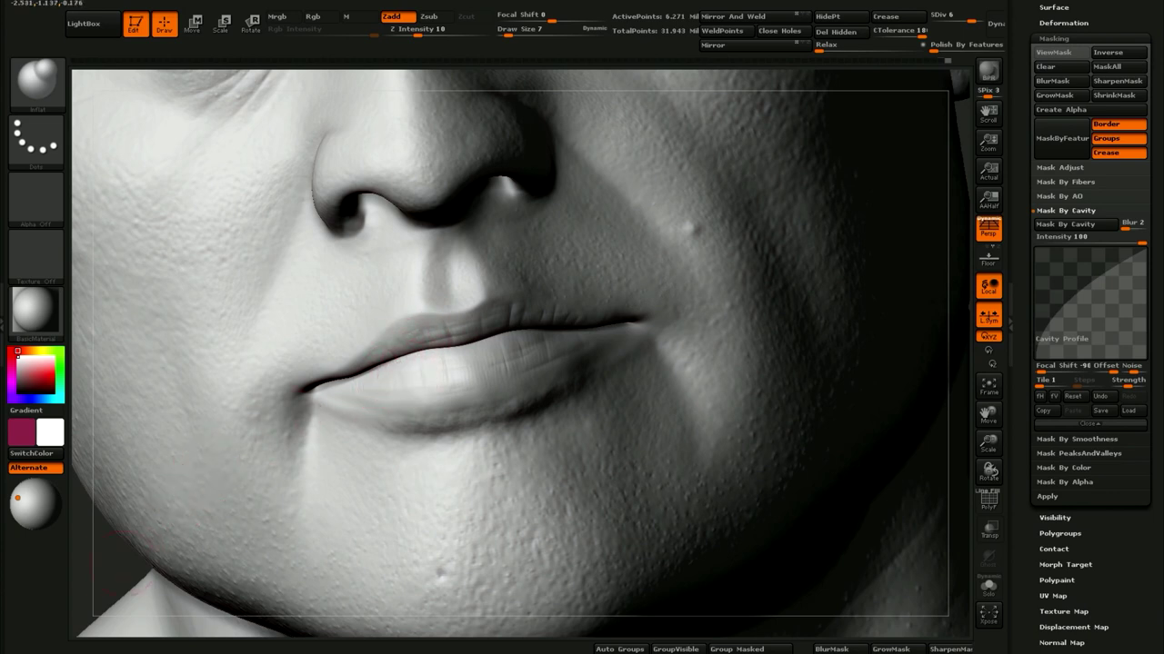
left_click_drag(127, 546, 223, 520)
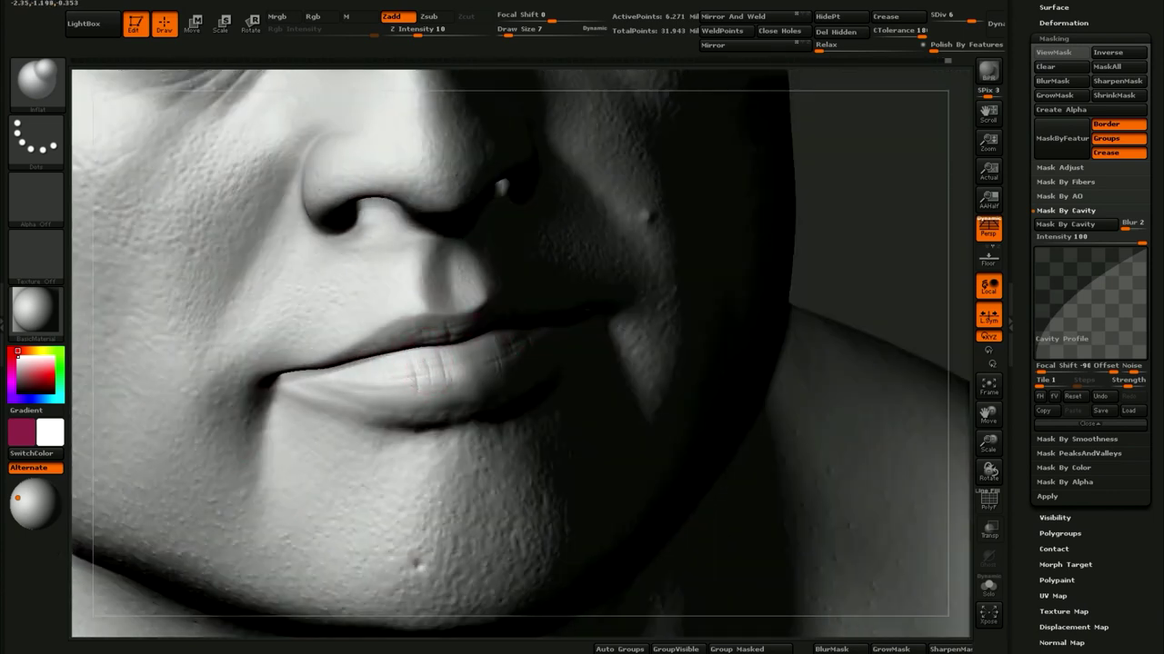
key("ctrl")
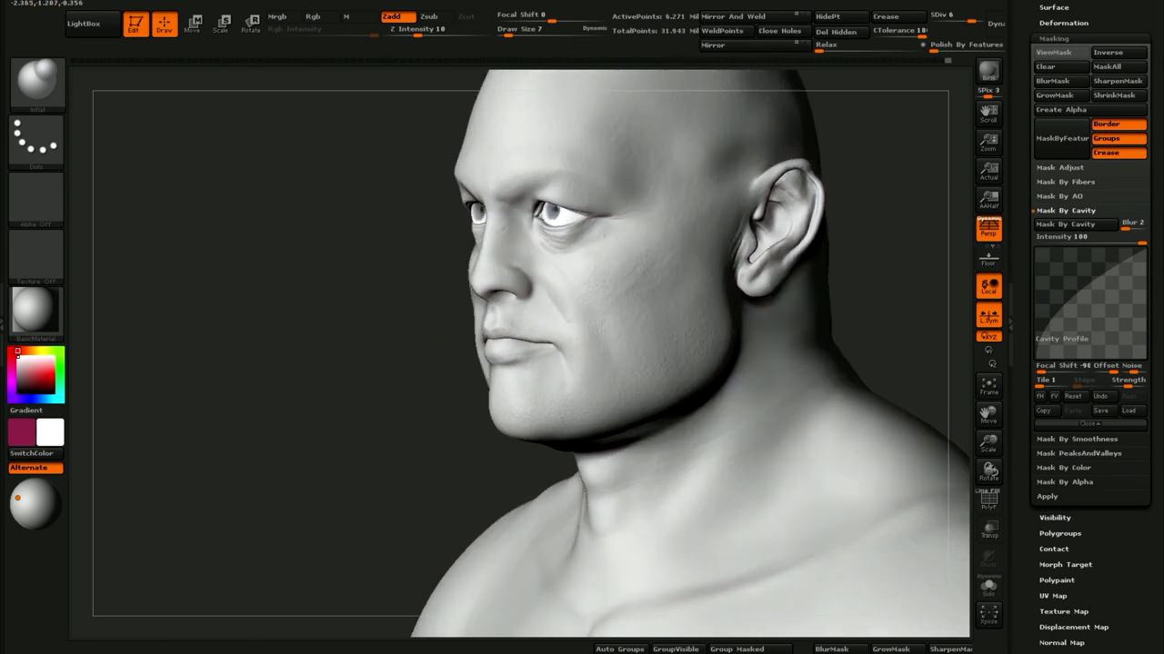
Select Dam_Standard at Z Intensity 8 and relight the head from a new direction
left_click_drag(388, 340, 766, 202)
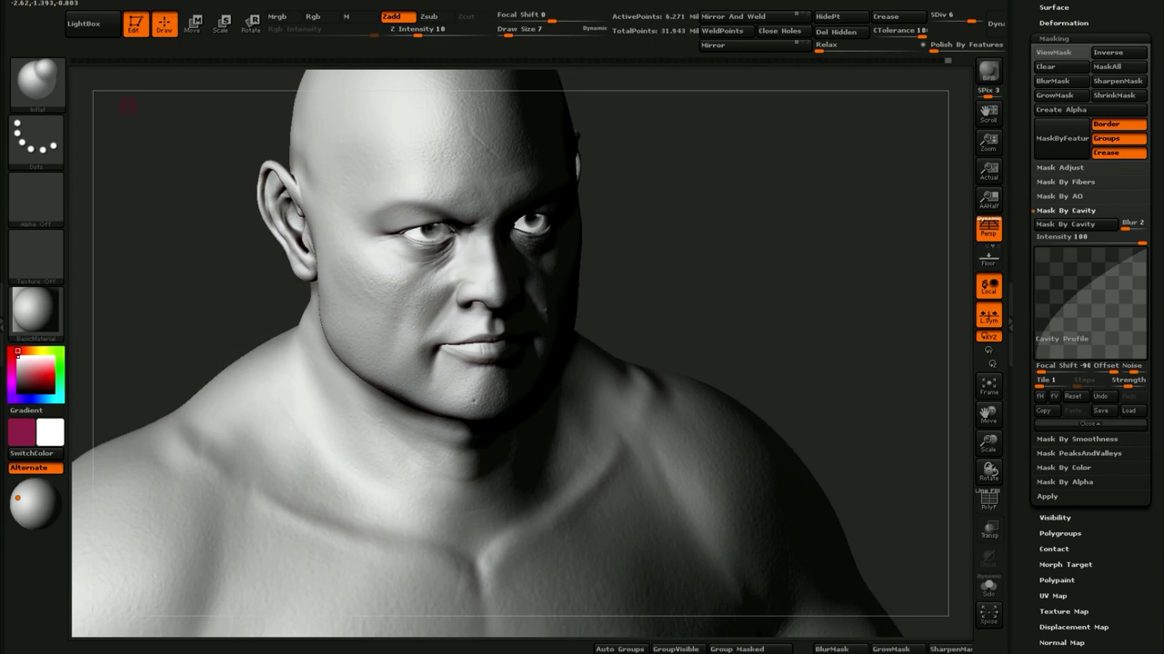
left_click(36, 80)
left_click(227, 95)
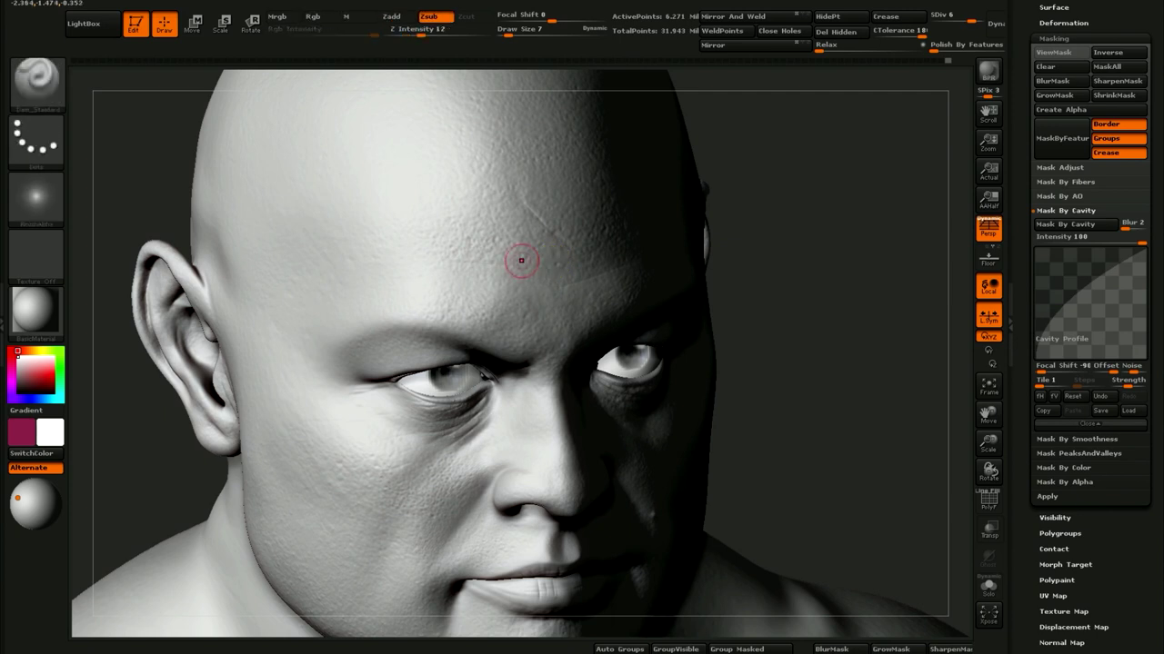
key("u")
type("8")
key("Return")
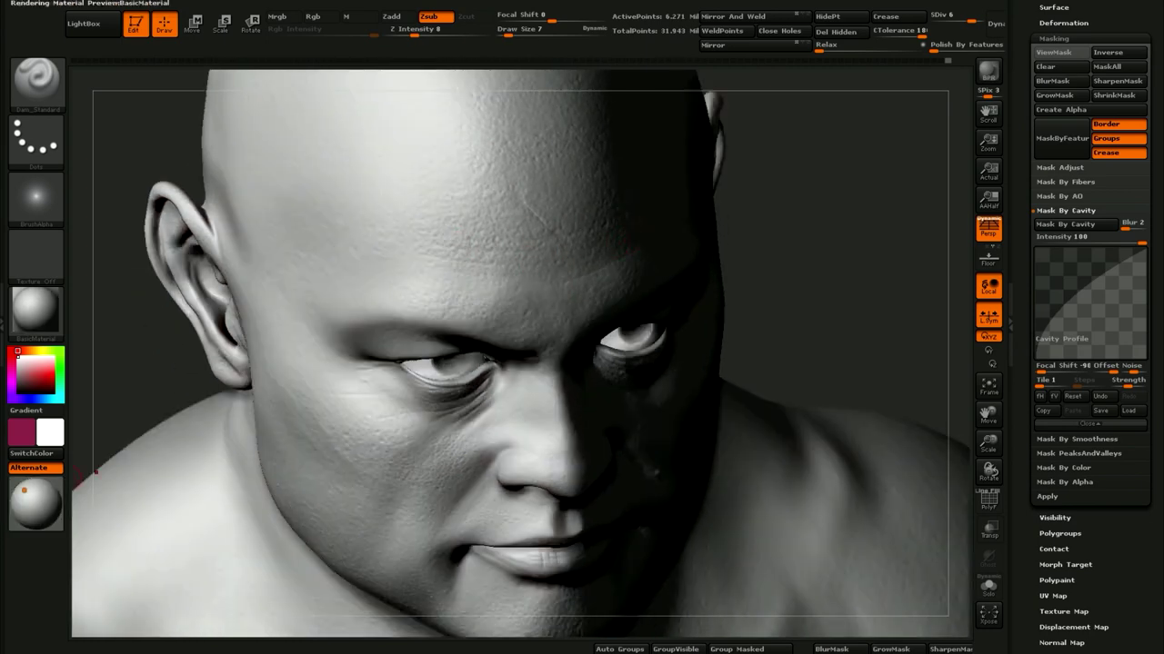
left_click_drag(17, 498, 24, 494)
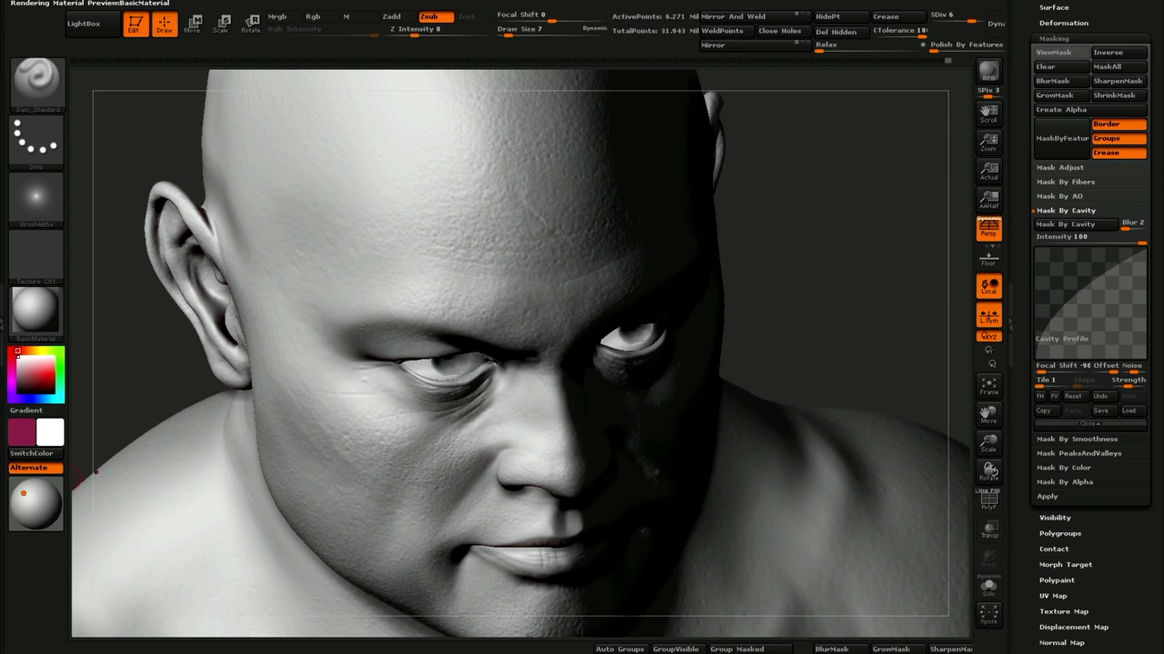
key("shift")
key("shift")
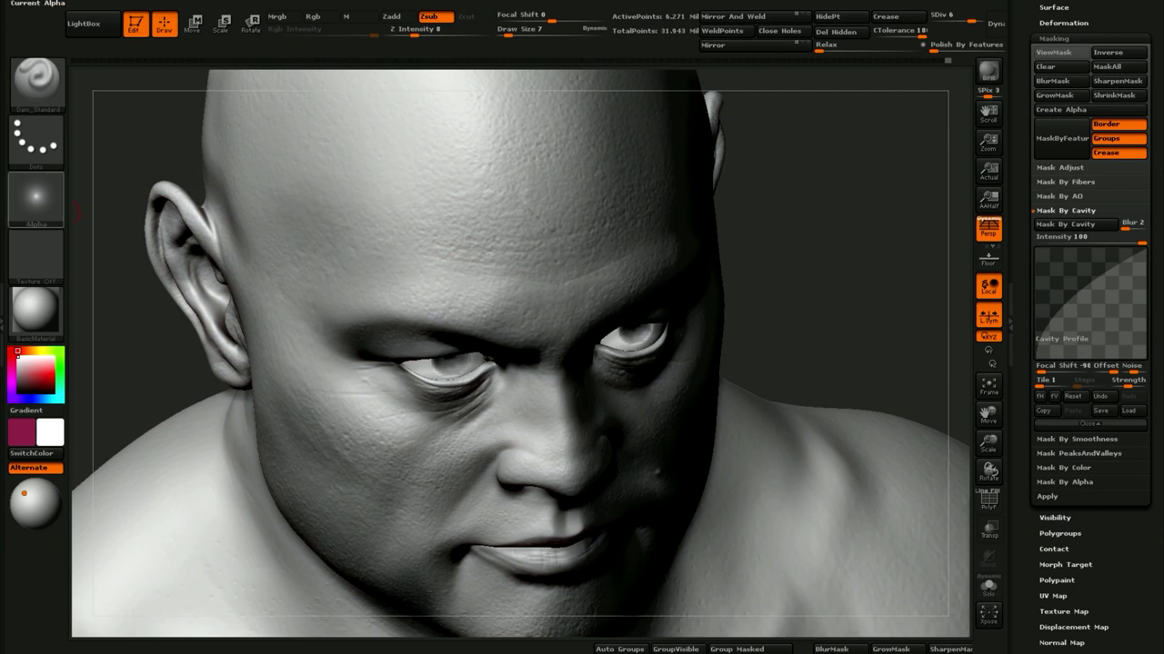
Set the brush alpha to BrushAlpha and turn the head toward a frontal view
left_click(36, 198)
left_click(569, 404)
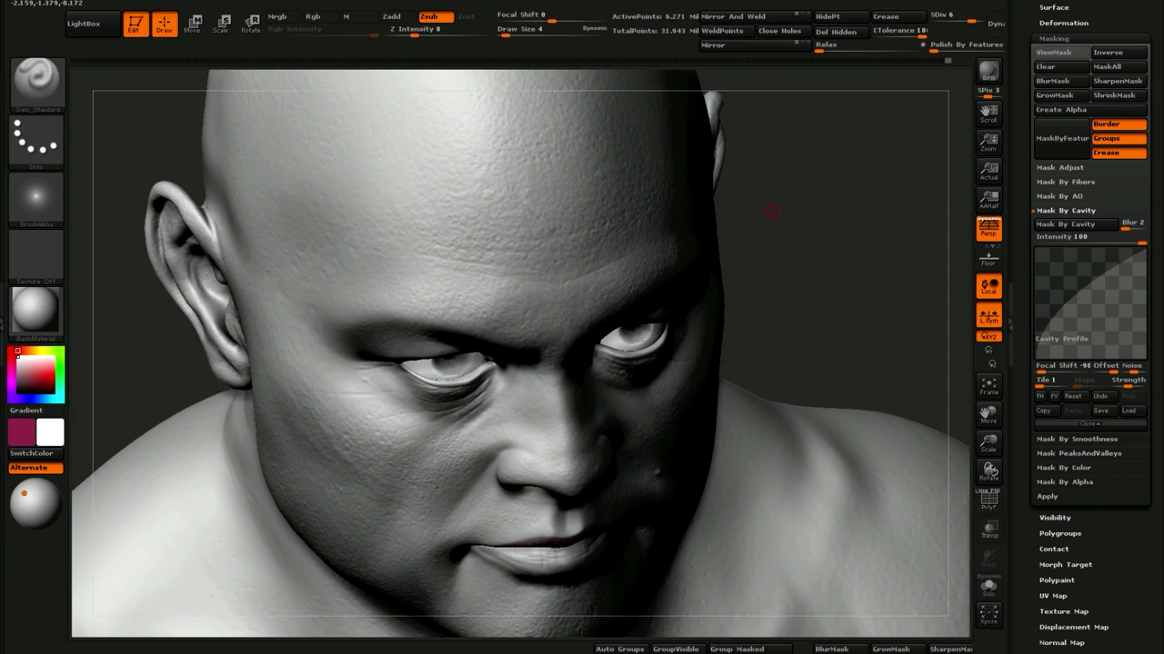
left_click_drag(772, 212, 540, 264)
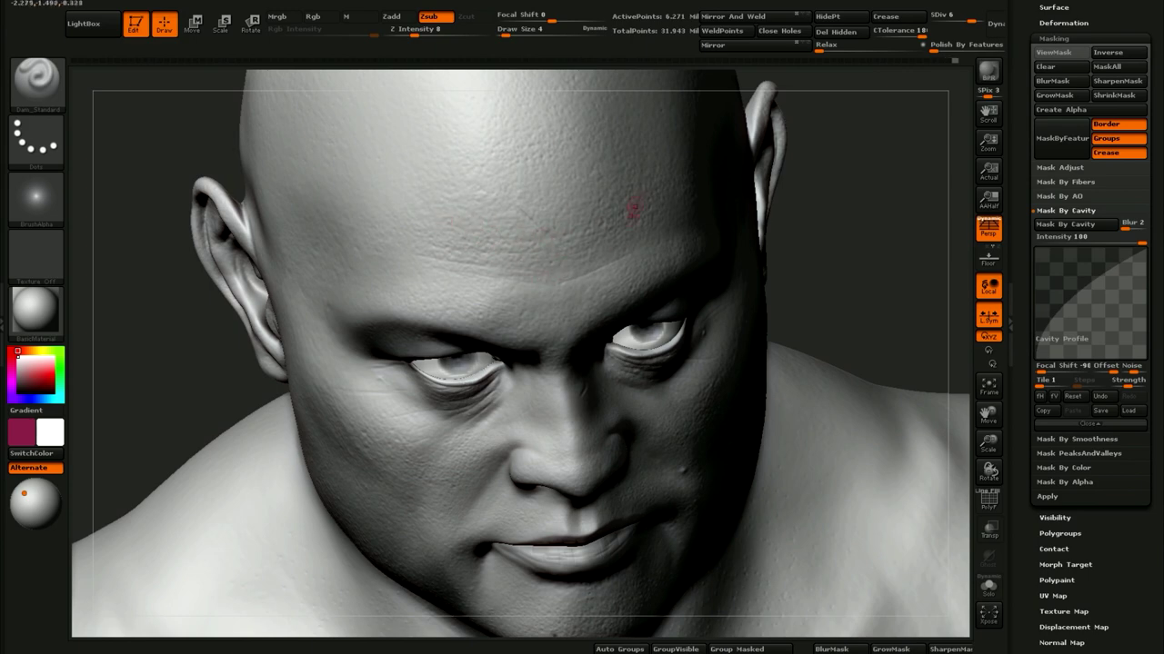
right_click_drag(663, 246, 574, 304)
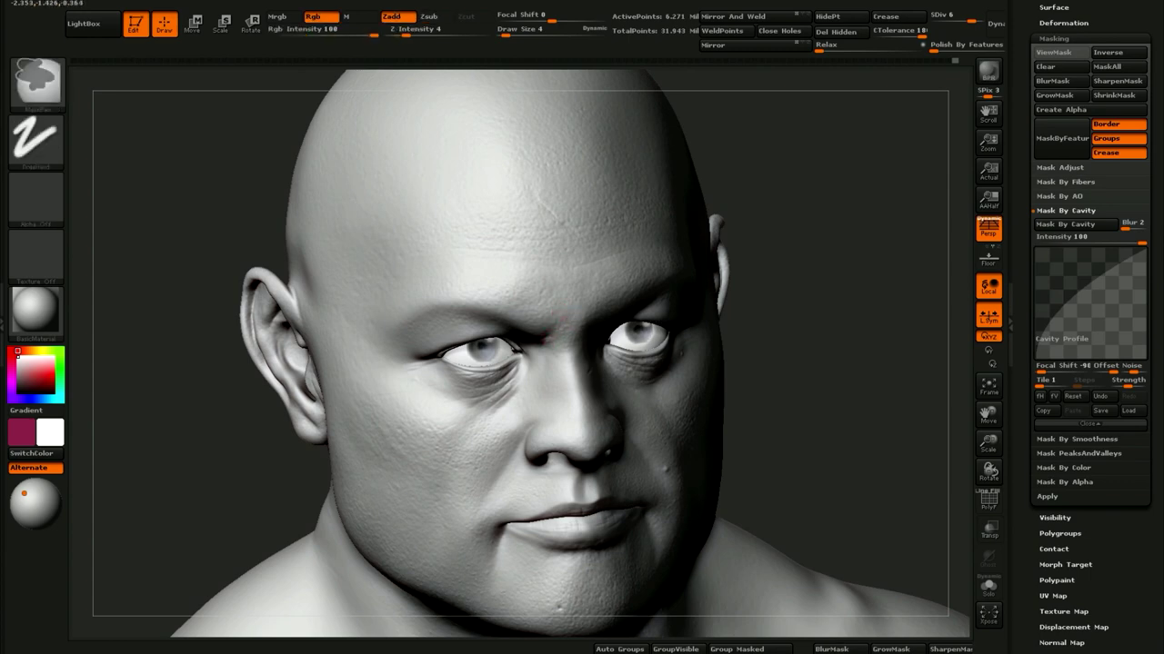
Orbit around the head and set the Dam_Standard draw size for the upper-forehead crease
right_click_drag(558, 316, 637, 327)
right_click_drag(527, 318, 556, 334)
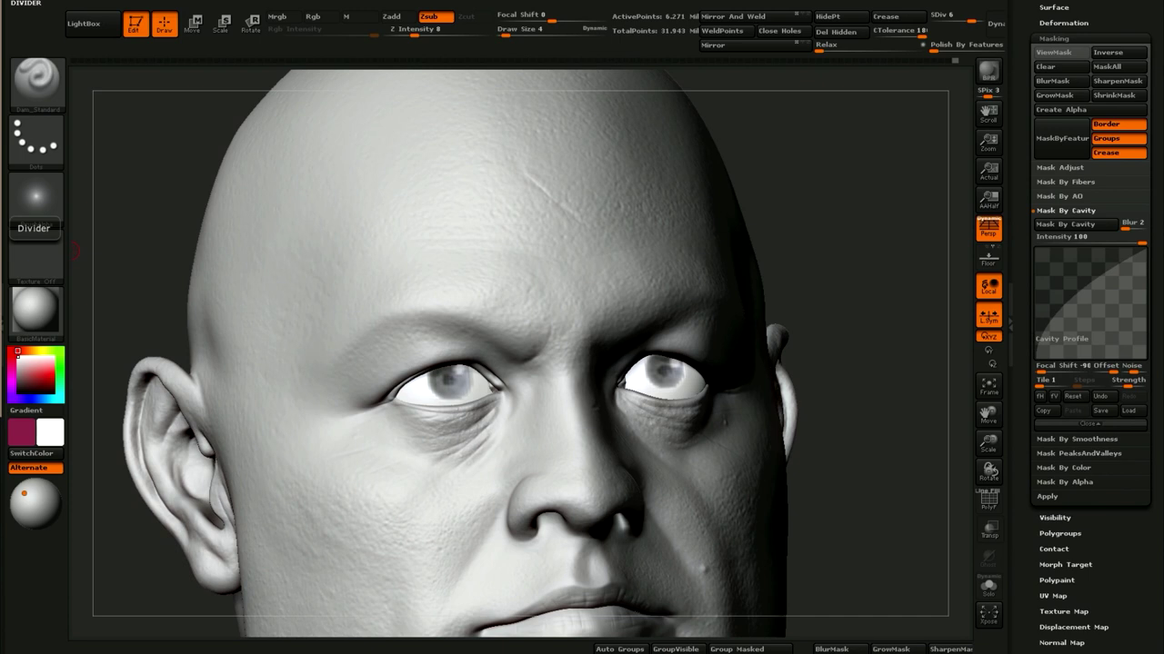
left_click_drag(105, 255, 555, 292)
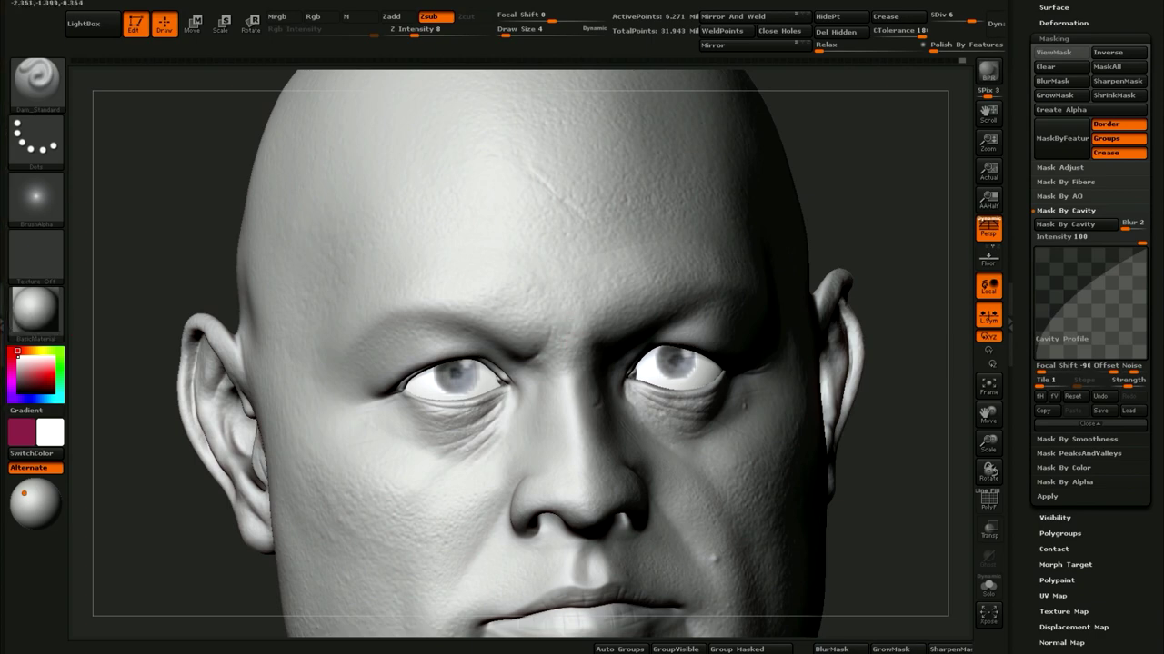
right_click_drag(741, 277, 690, 277)
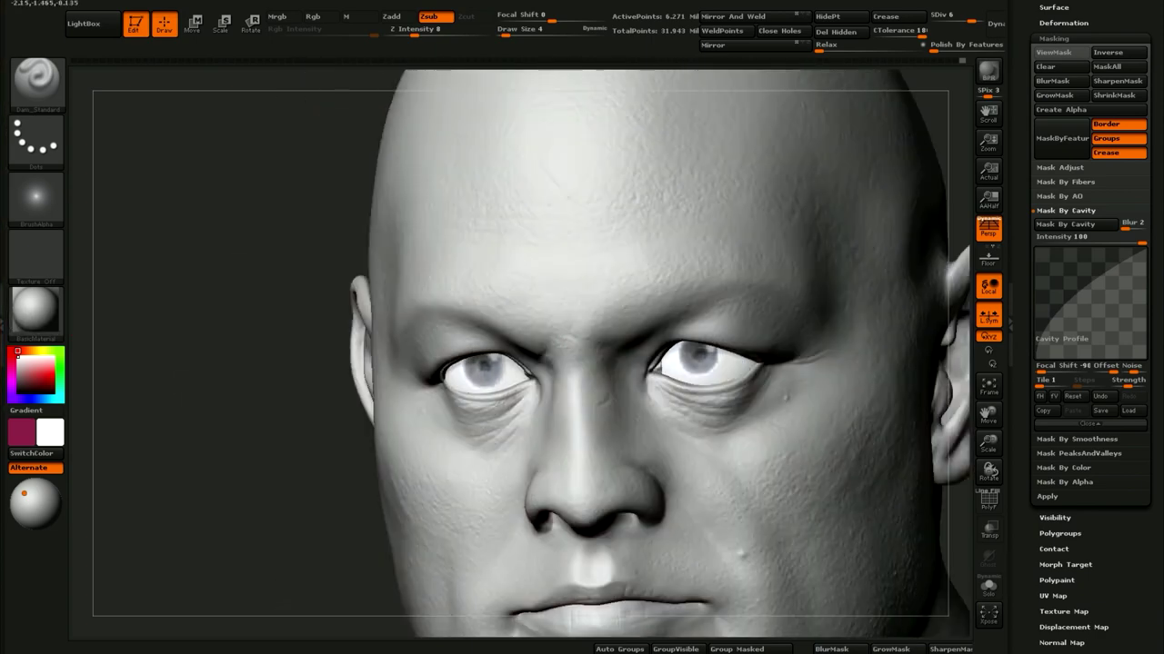
key("space")
left_click_drag(607, 318, 627, 318)
mouse_move(679, 409)
left_mouse_down()
mouse_move(754, 405)
mouse_move(446, 400)
mouse_move(438, 415)
left_mouse_up()
key("space")
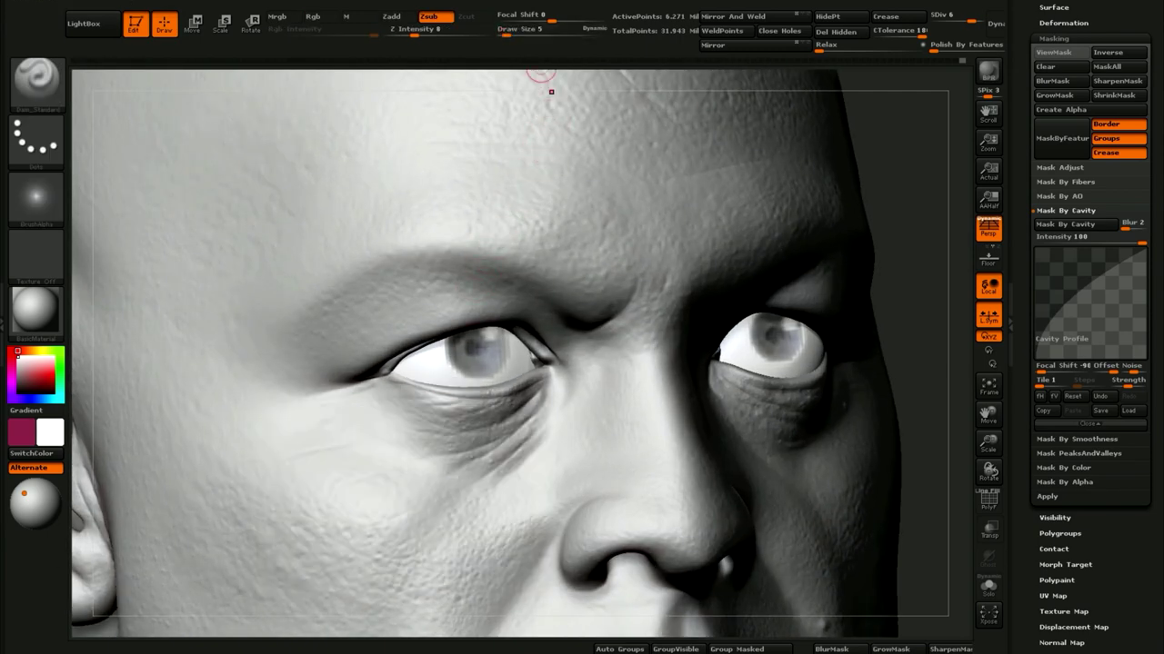
Set the Dam_Standard Z Intensity to 10
left_click(428, 28)
type("1")
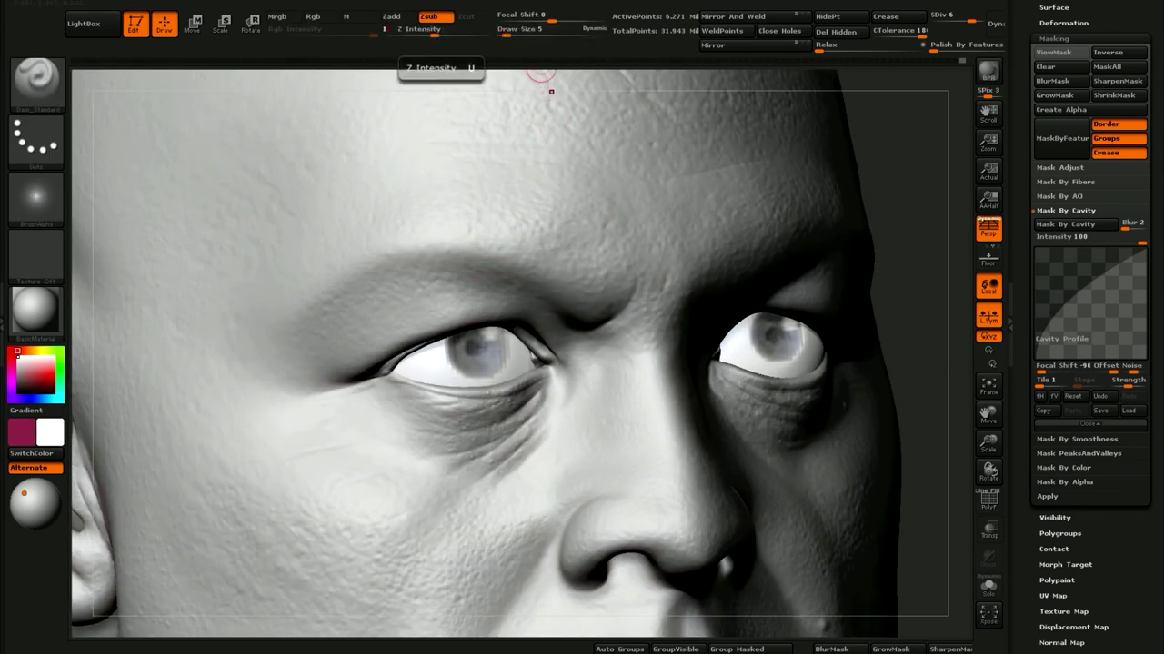
type("0")
key("Return")
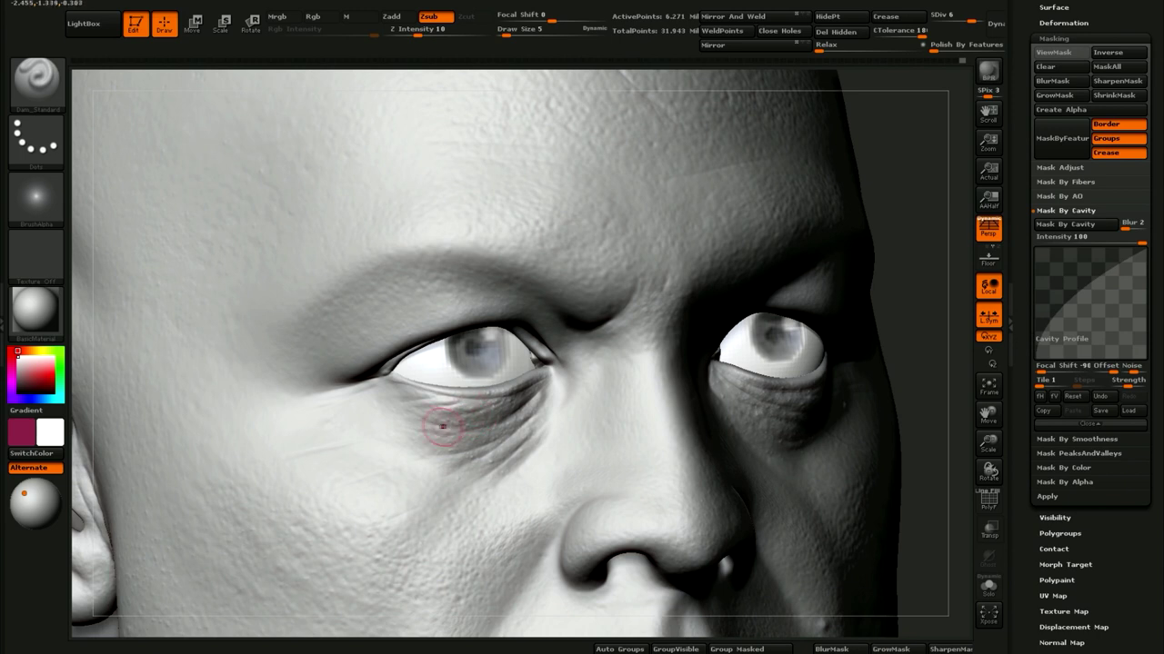
key("space")
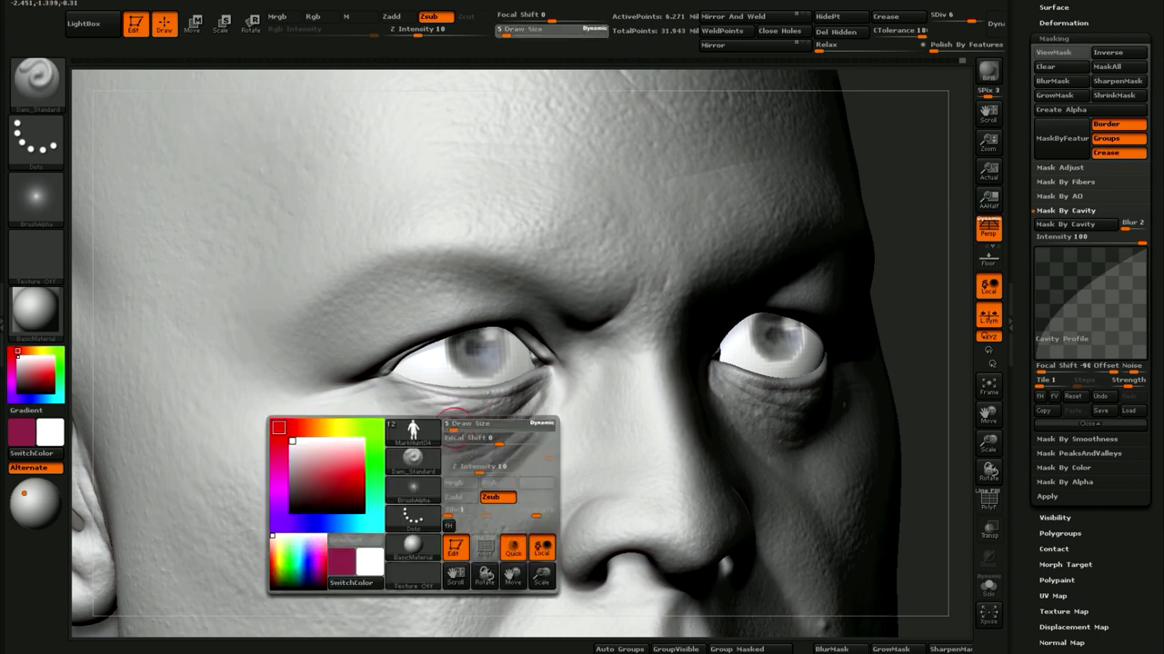
Carve fine wrinkle lines along the lower eyelids and under-eye bags
key("ctrl")
key("alt")
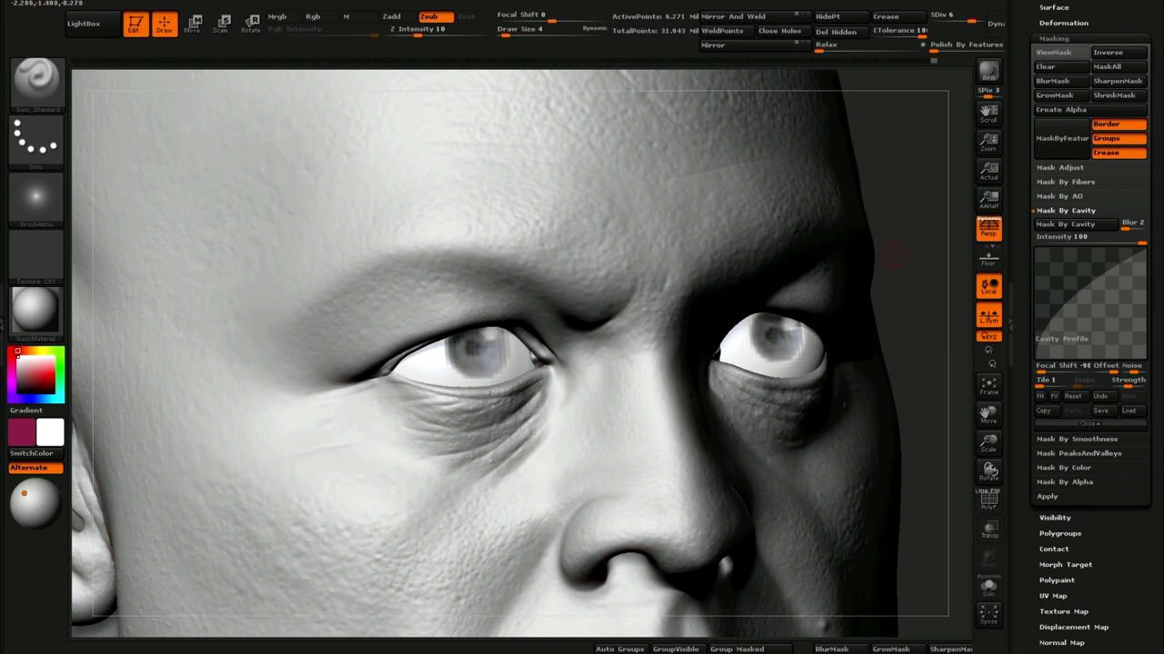
left_click_drag(890, 255, 293, 402)
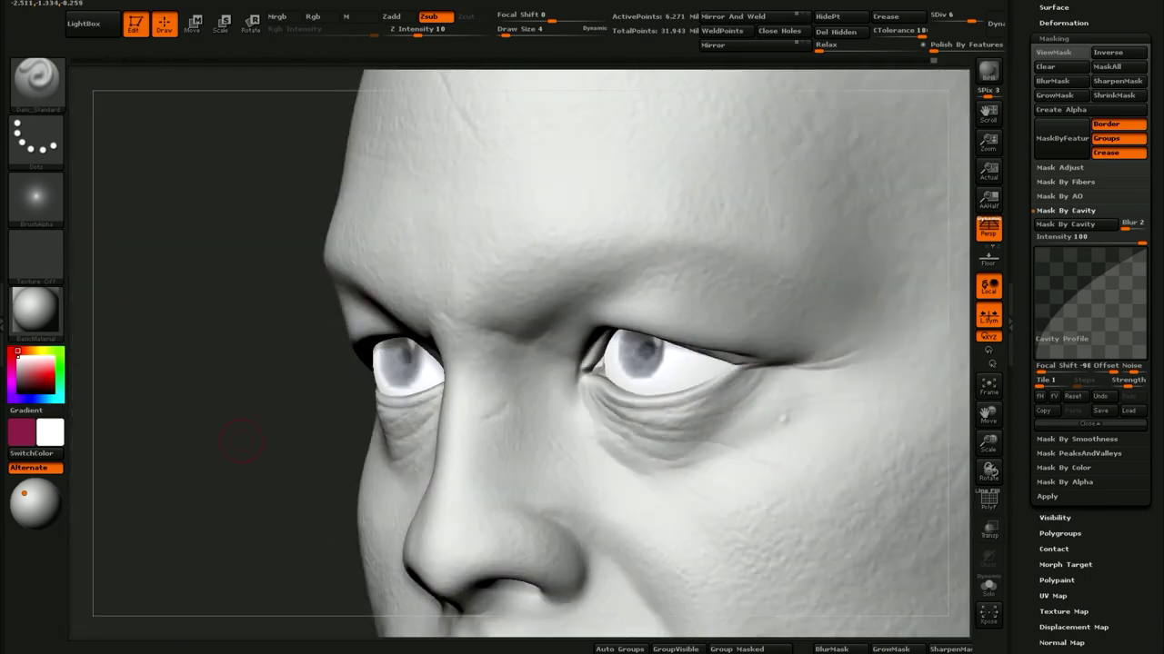
left_click_drag(241, 442, 159, 392, "alt")
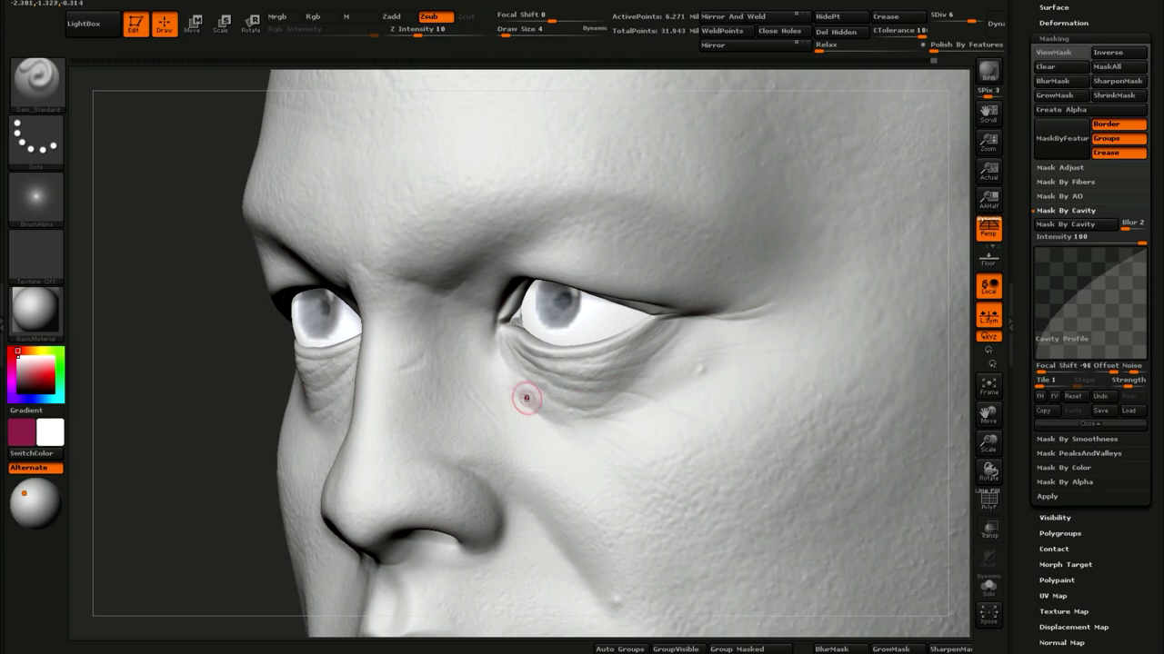
key("ctrl")
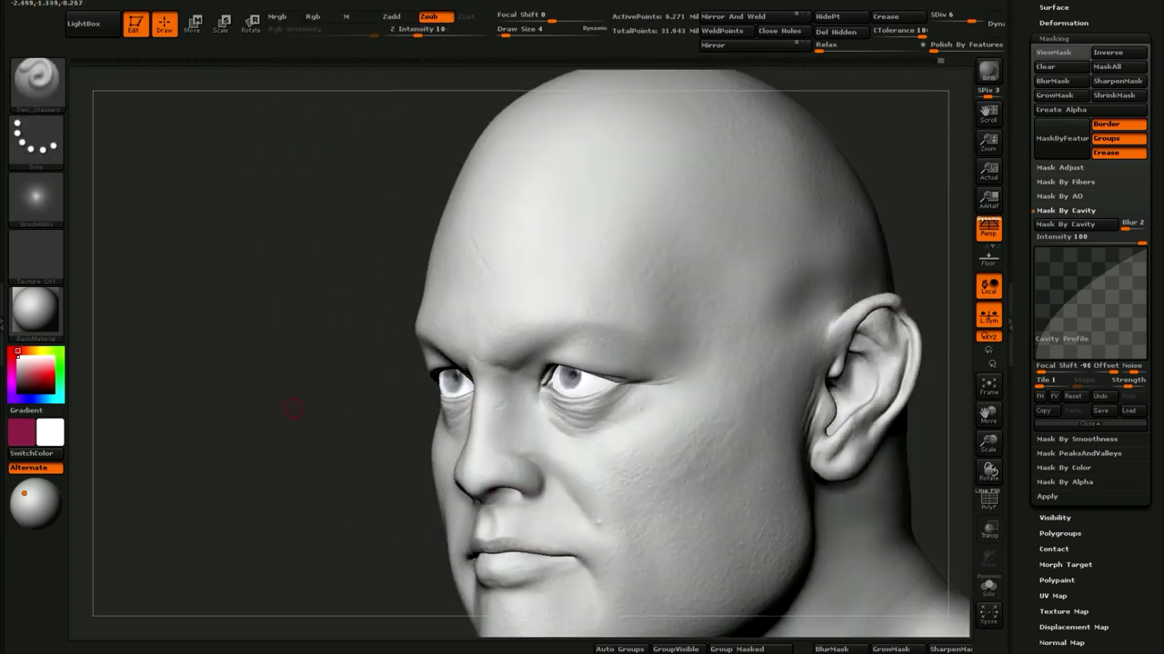
left_click_drag(293, 410, 491, 286)
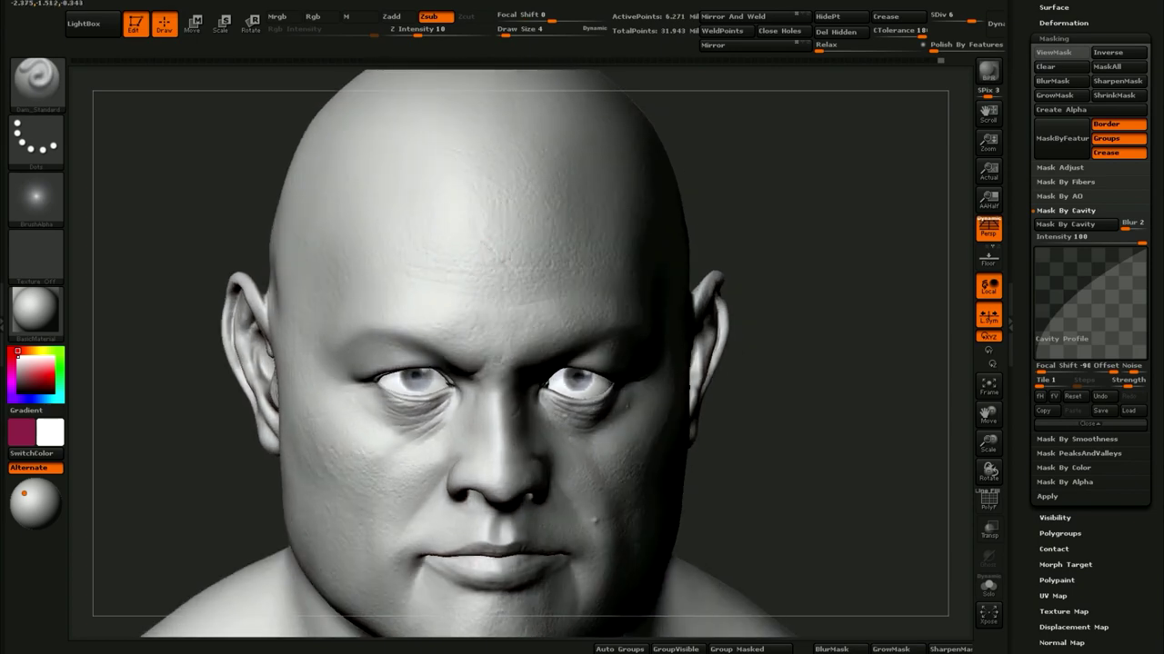
Zoom in on the forehead and eyes, then back out to the head and shoulders
left_click_drag(597, 252, 582, 281, "alt")
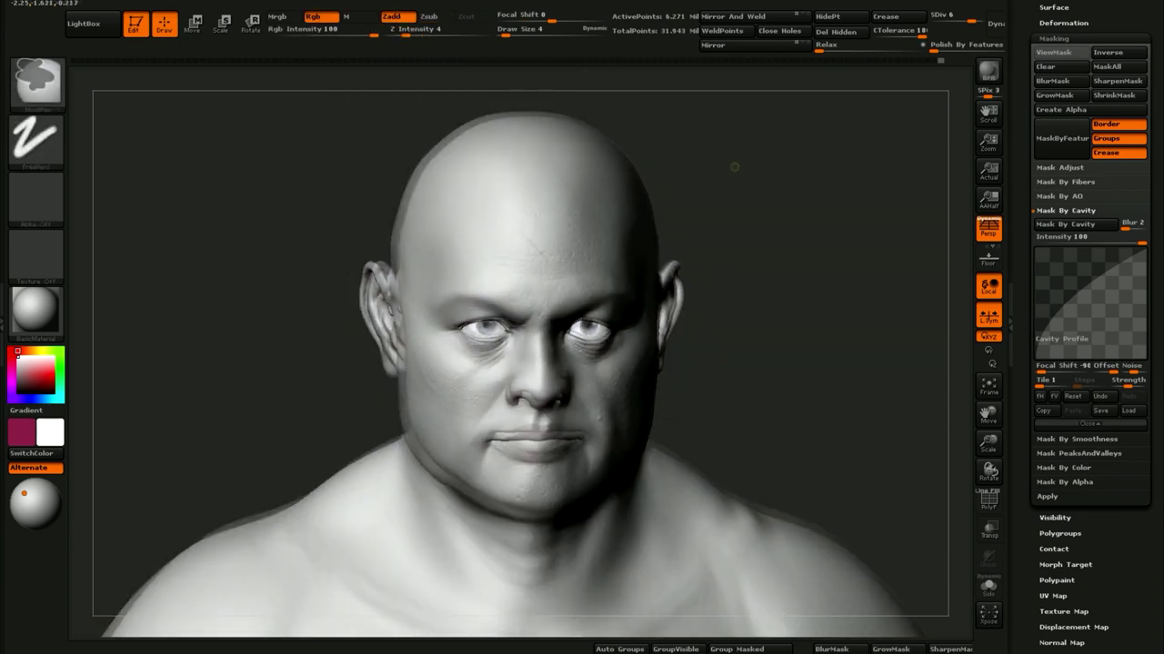
key("ctrl")
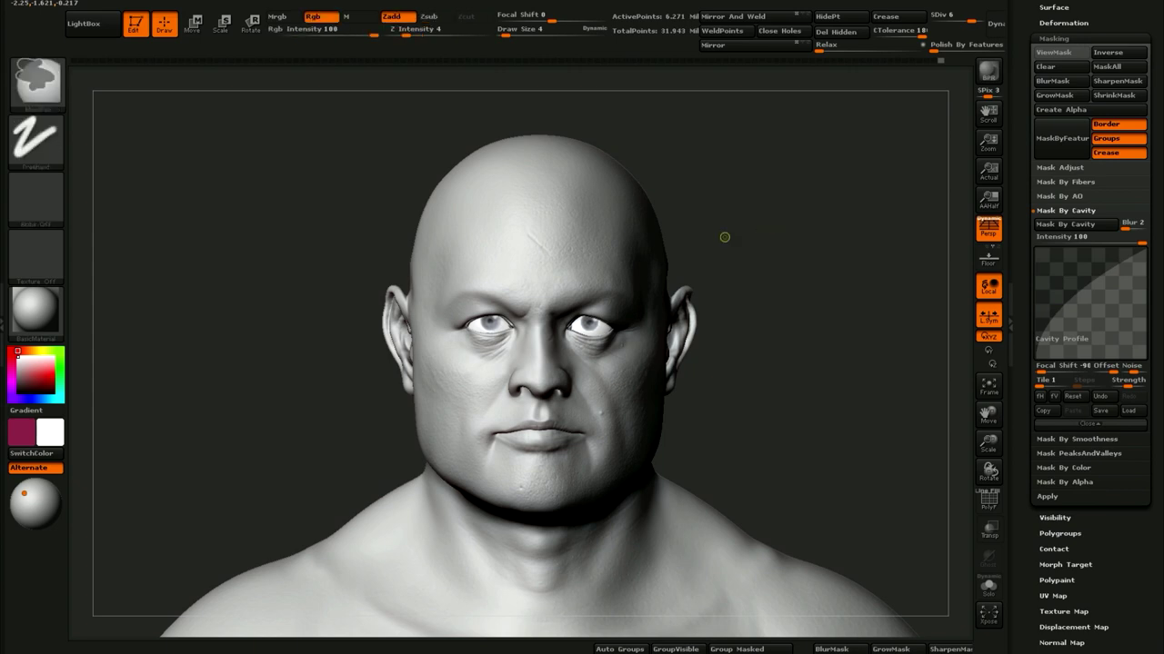
key("ctrl")
left_click_drag(570, 282, 520, 238, "alt")
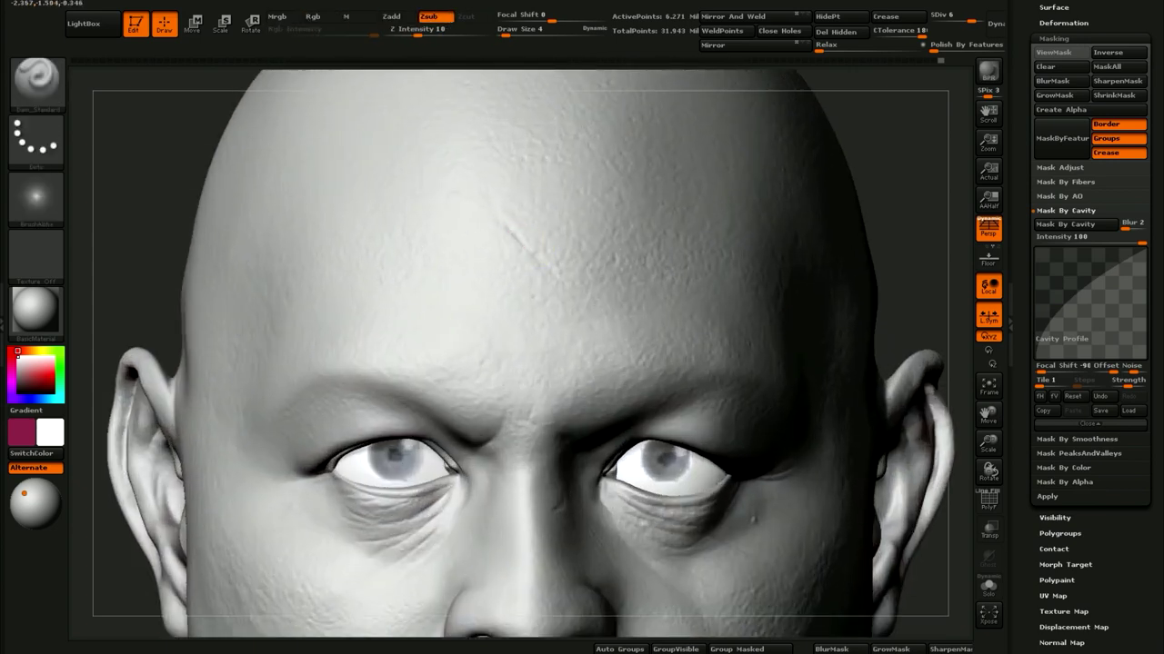
key("ctrl")
left_click_drag(569, 291, 582, 364, "alt")
left_click_drag(568, 282, 807, 300, "alt")
Enable Colorize under Tool > Polypaint to show the brown skin colour
scroll(1091, 273, "down", 3)
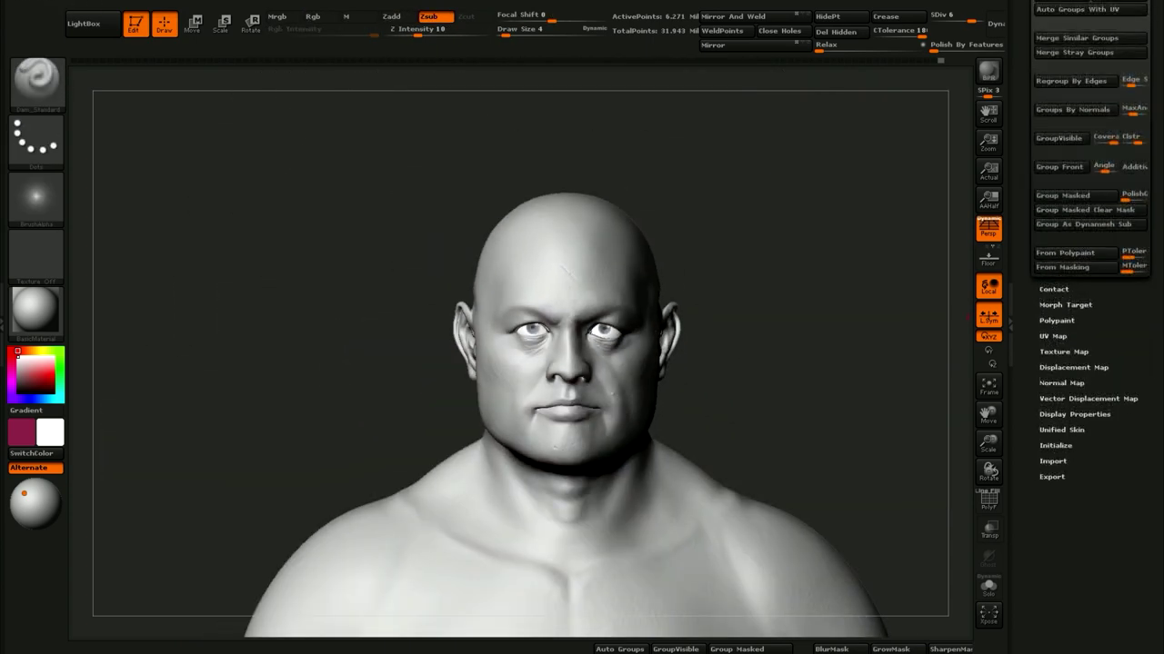
left_click(1057, 446)
scroll(1090, 136, "up", 4)
left_click(1055, 237)
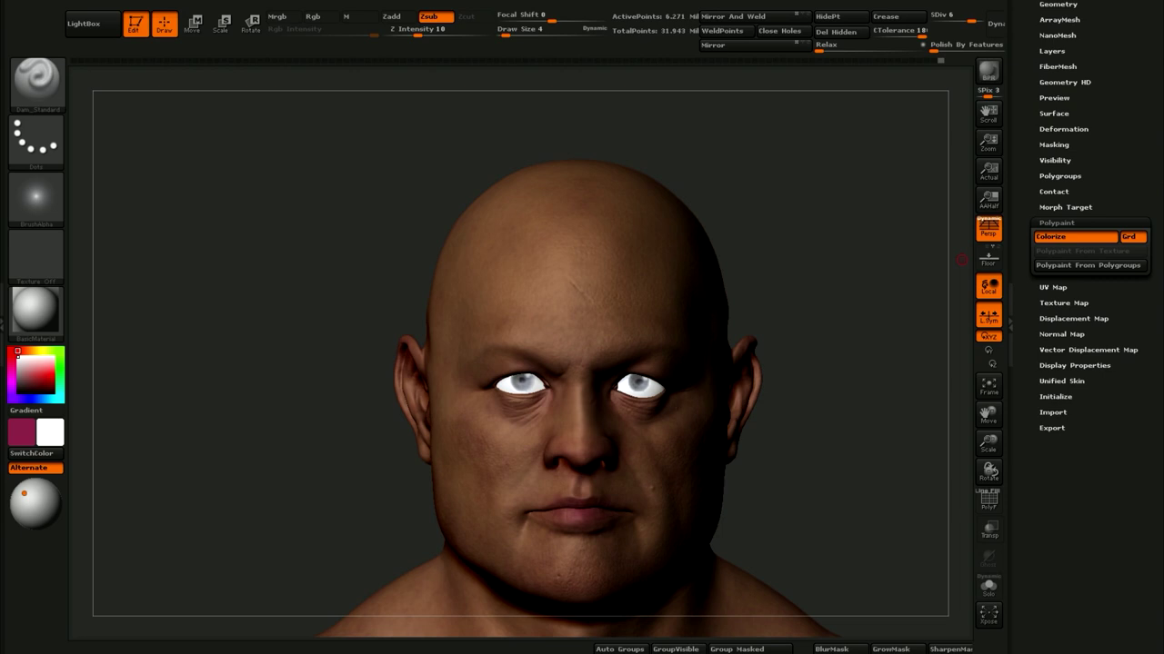
Mask the head by cavity and invert the mask
left_click(1054, 145)
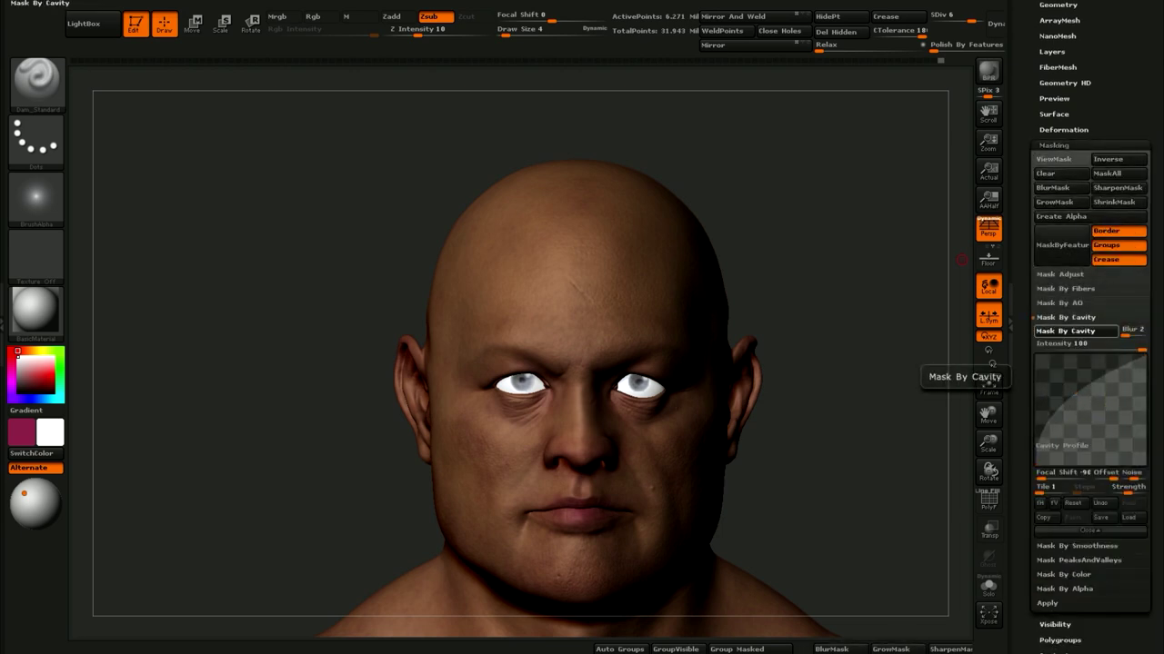
left_click(1076, 331)
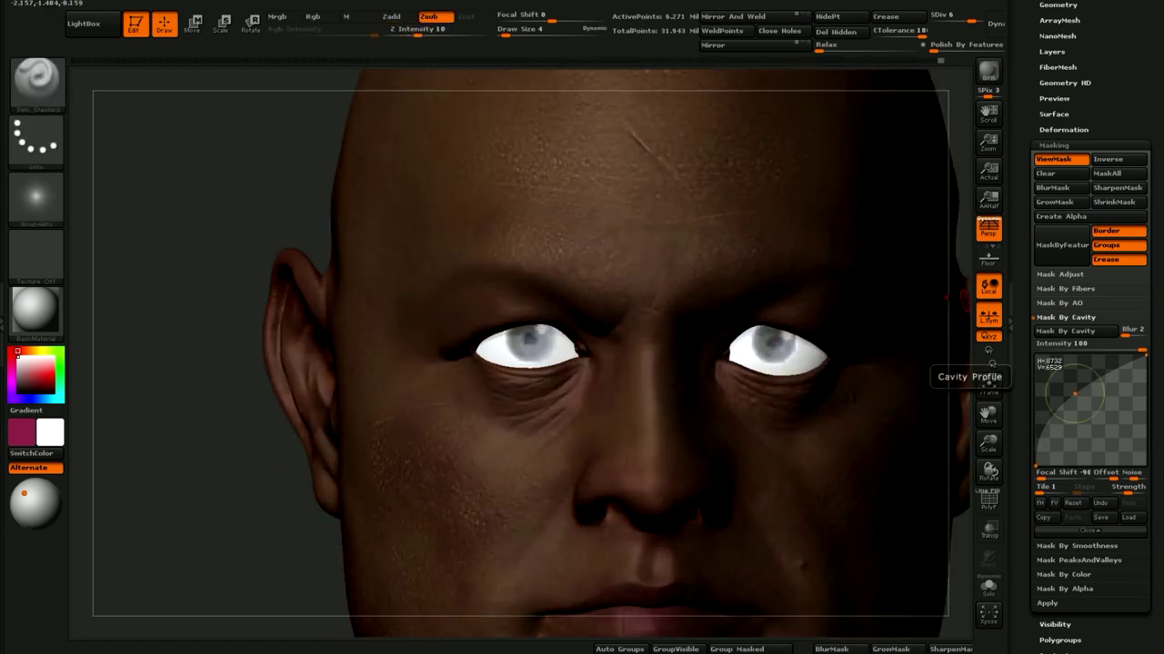
left_click(1072, 331)
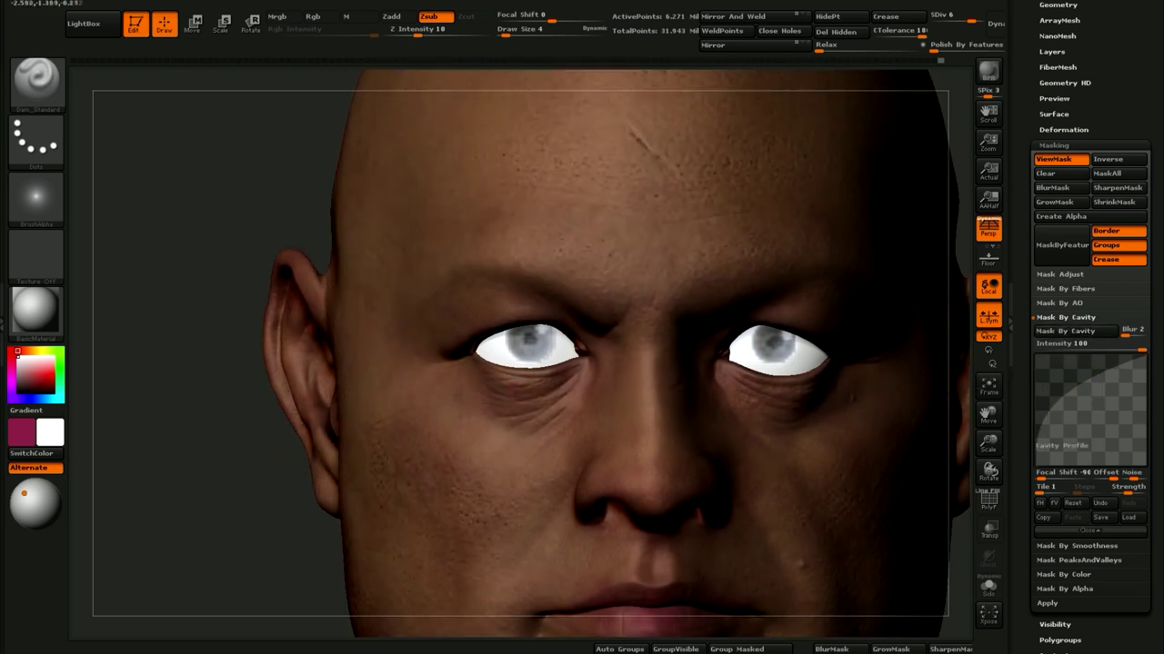
left_click(227, 482, "ctrl")
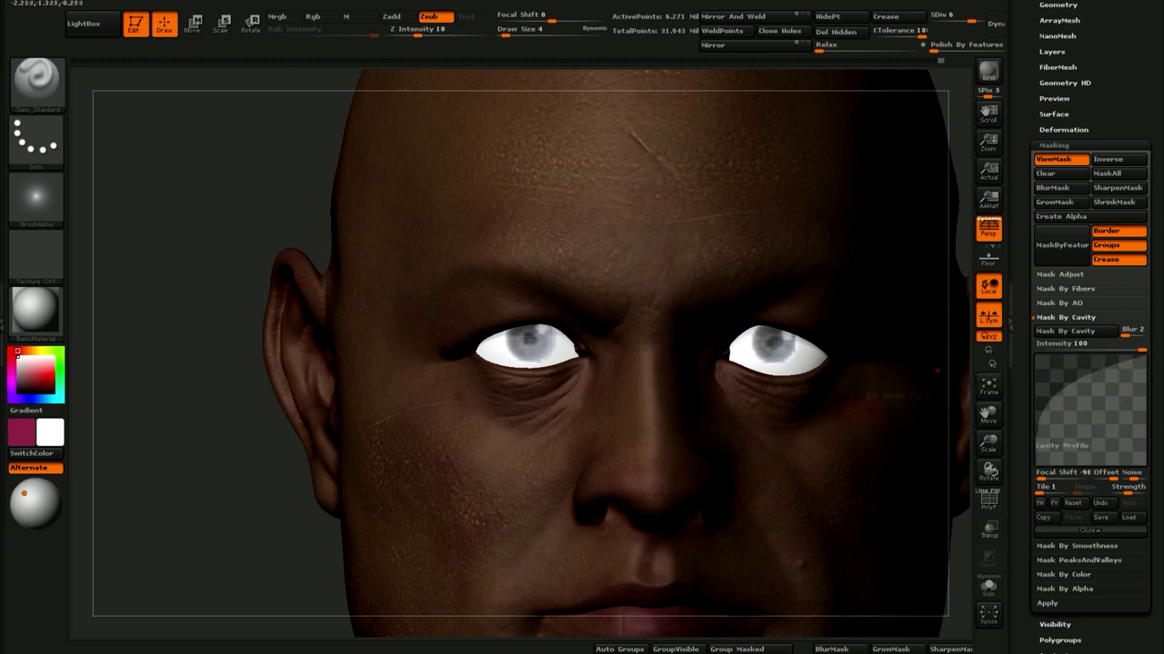
Add and move a point on the Cavity Profile curve
left_click(1069, 399)
left_click_drag(1069, 399, 1063, 411)
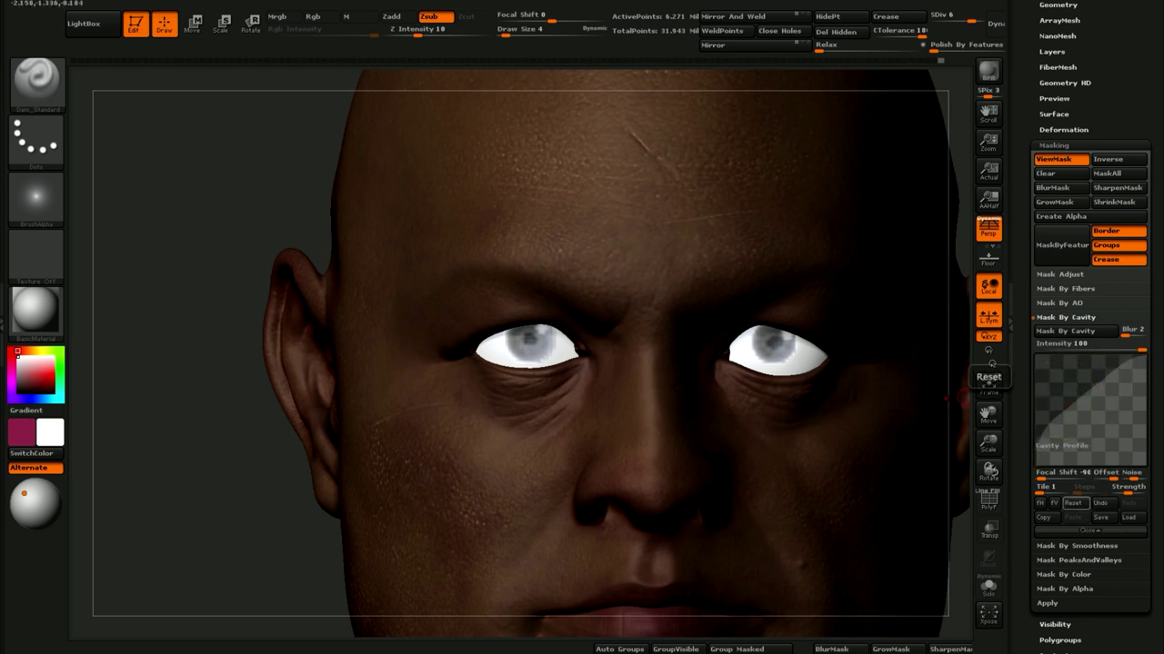
left_click_drag(1063, 411, 1081, 395)
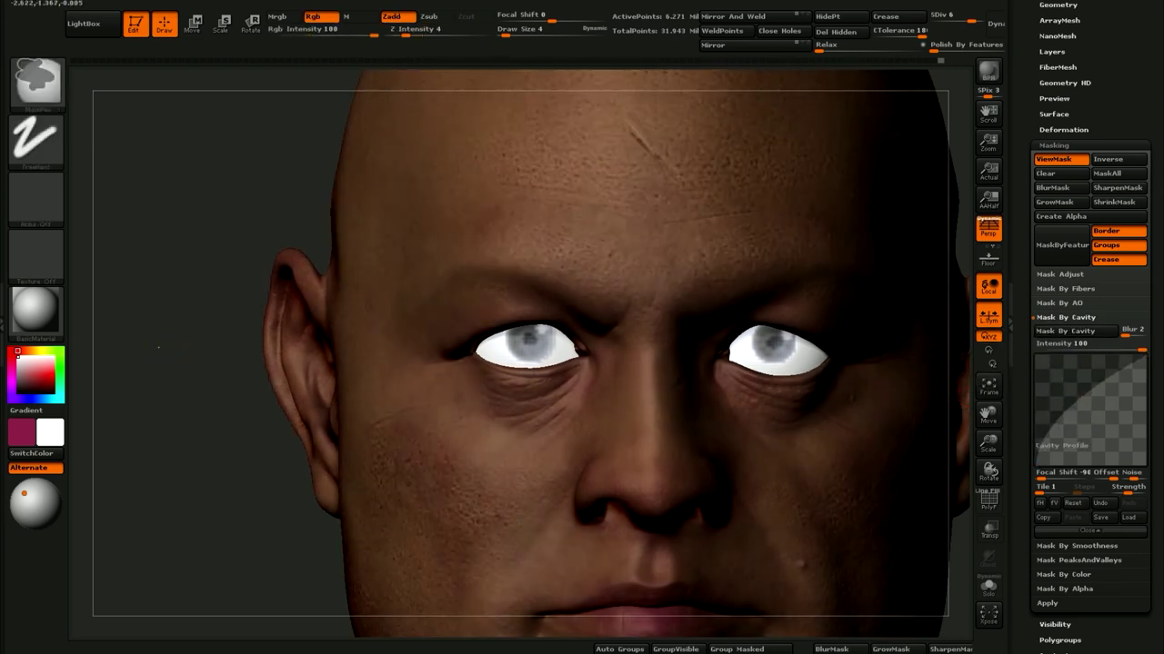
Reapply the cavity mask and sample the skin-brown as primary and secondary colour
left_click(226, 340, "ctrl")
left_click(37, 254)
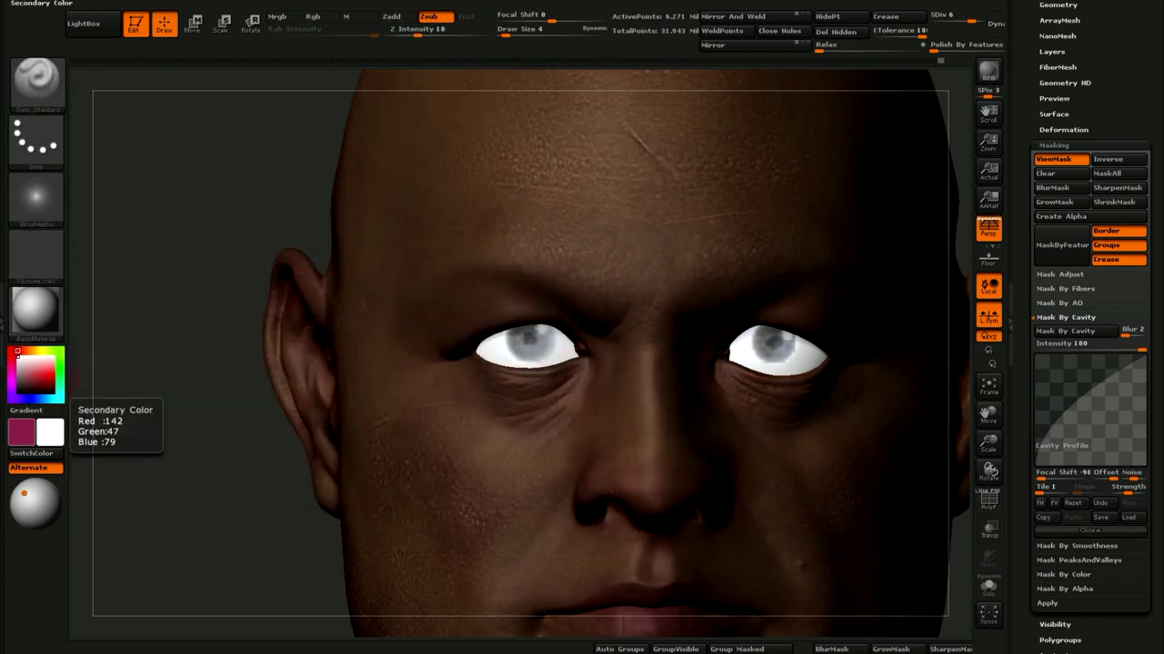
left_click_drag(50, 431, 390, 261)
left_click_drag(50, 432, 22, 432)
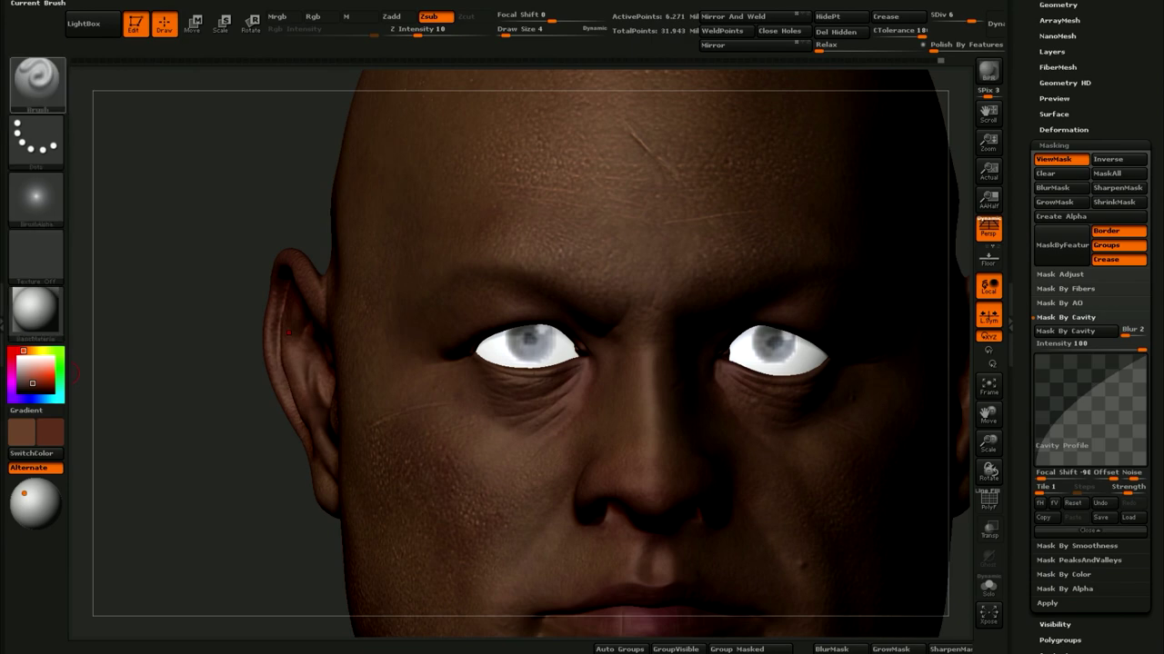
Choose the Standard brush with Alpha 04, draw size 19 and Z Intensity 4
left_click(37, 80)
left_click(742, 92)
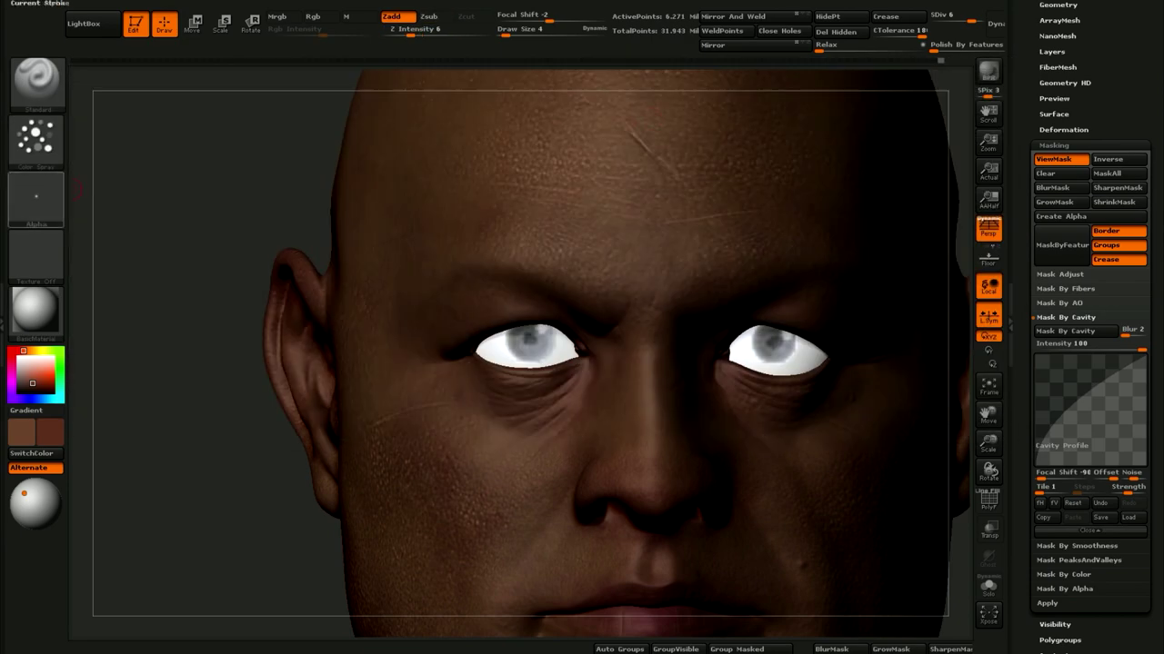
left_click(37, 200)
left_click(225, 209)
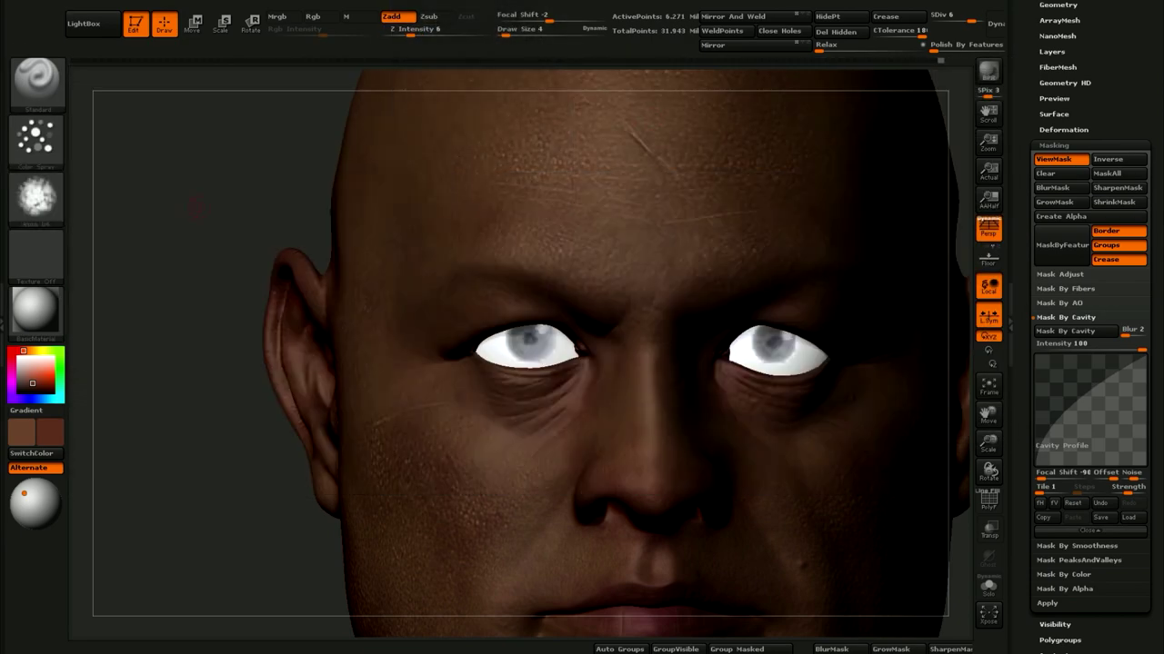
key("space")
left_click_drag(546, 221, 582, 222)
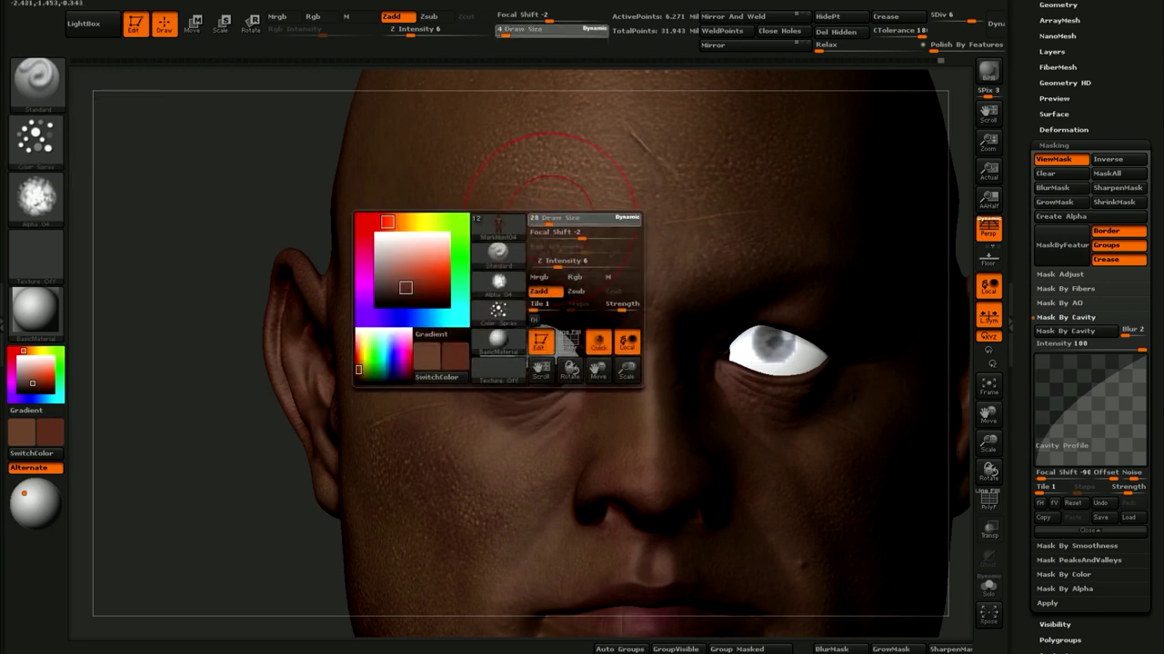
left_click(414, 28)
type("4")
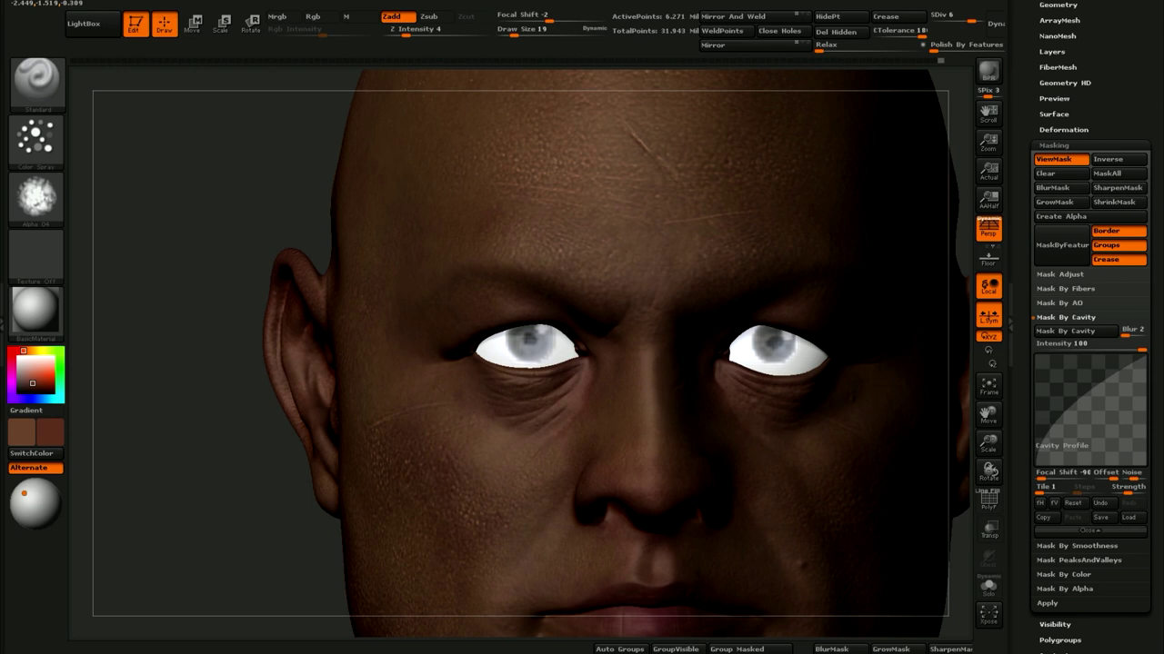
Turn Rgb on at intensity 25, Zadd off, and paint a darker tint on the forehead
key("ctrl")
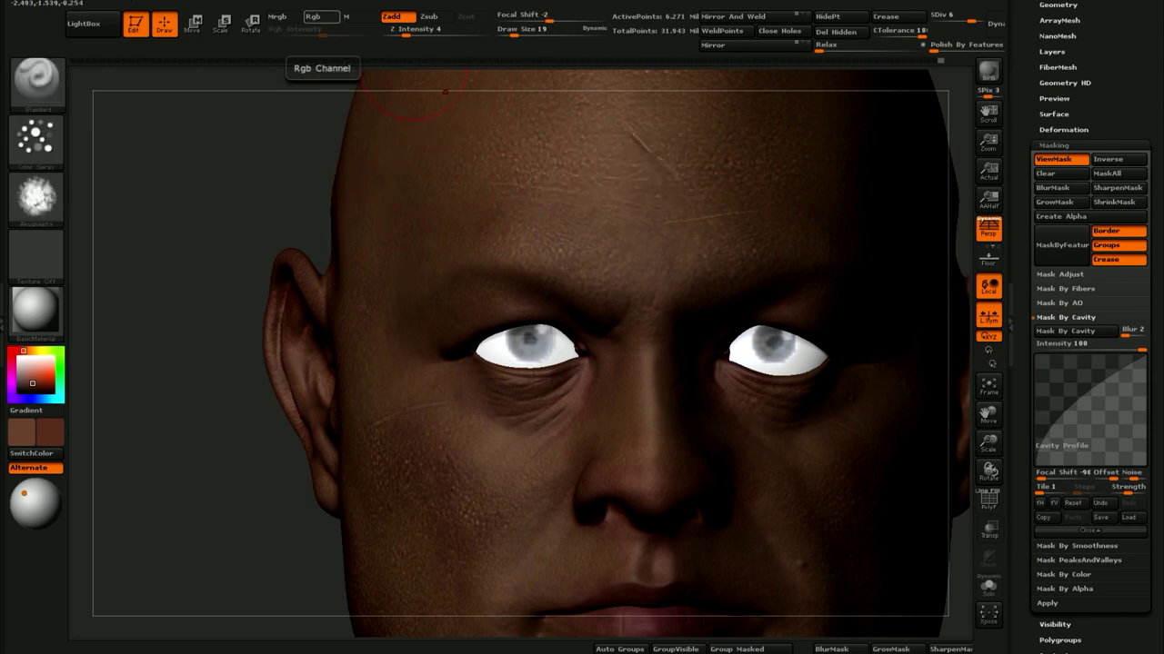
left_click(391, 17)
left_click(320, 17)
left_click(320, 17)
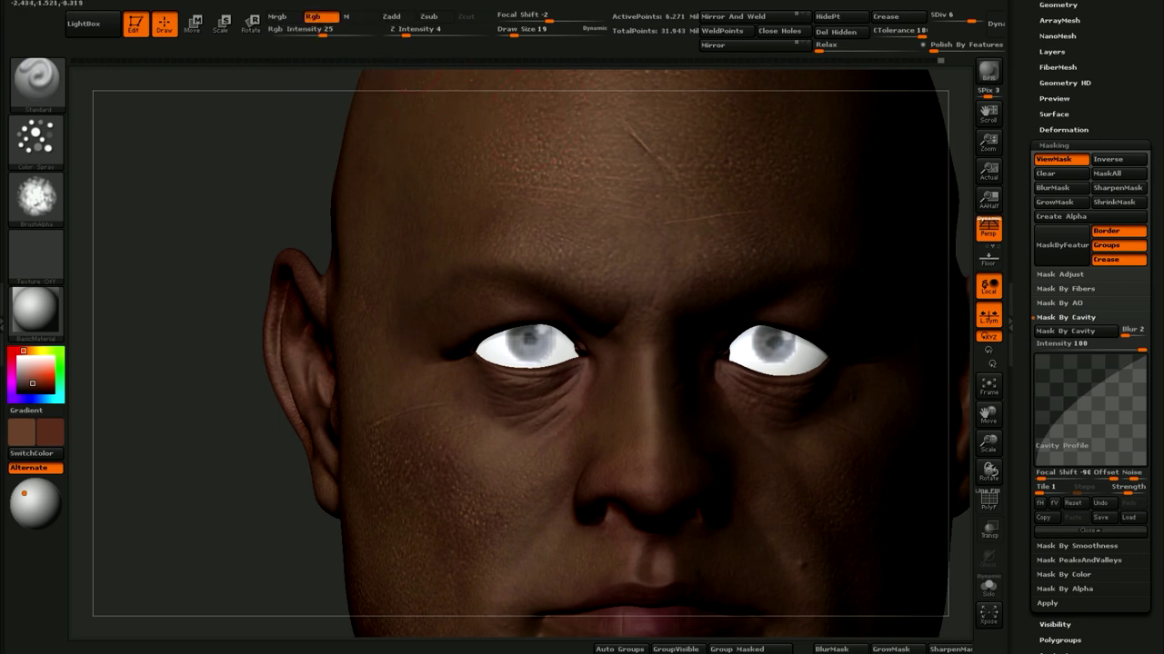
left_click_drag(524, 145, 550, 202)
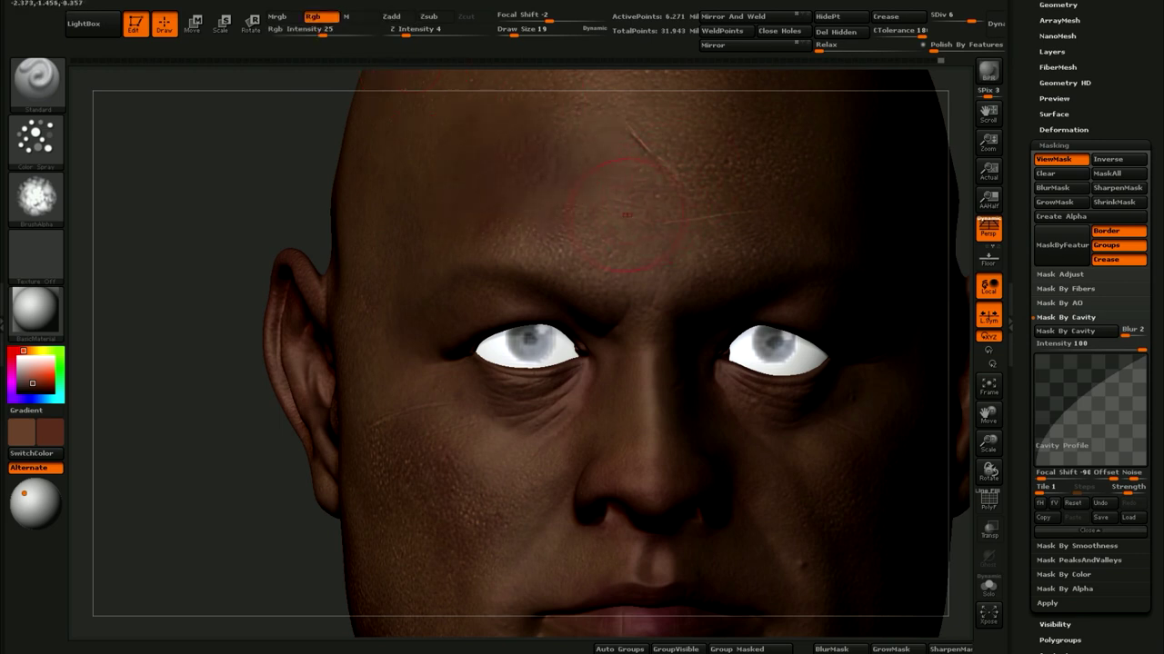
Toggle the mask display, rotate the head, and lower Z Intensity to 1
key("ctrl+h")
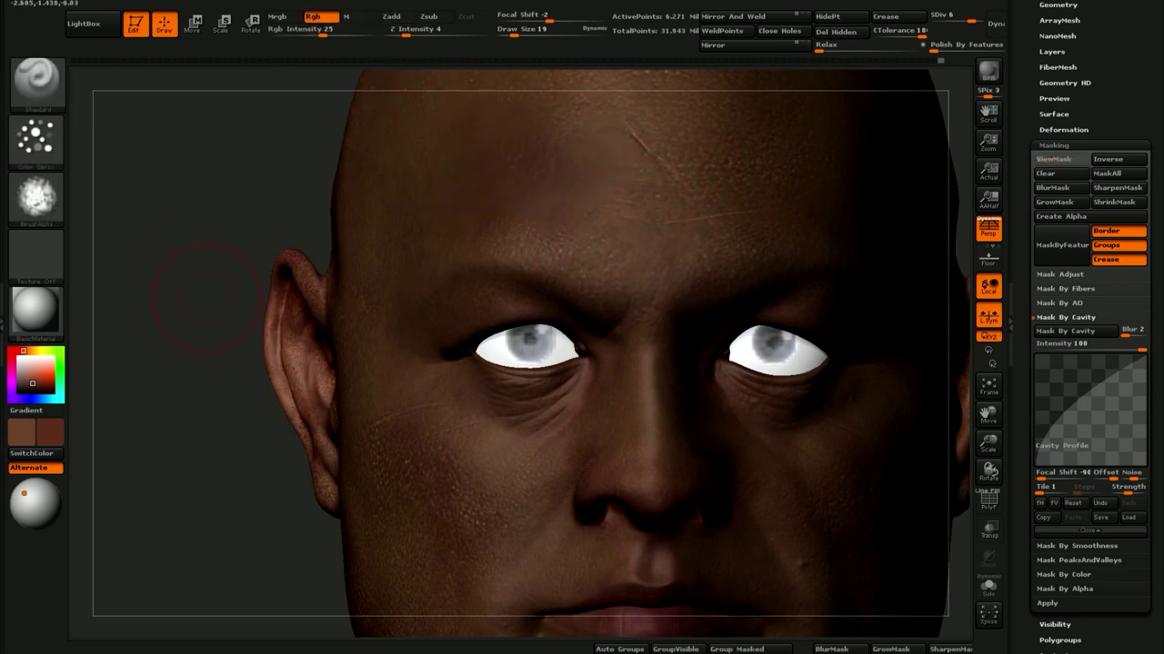
left_click_drag(164, 341, 255, 338)
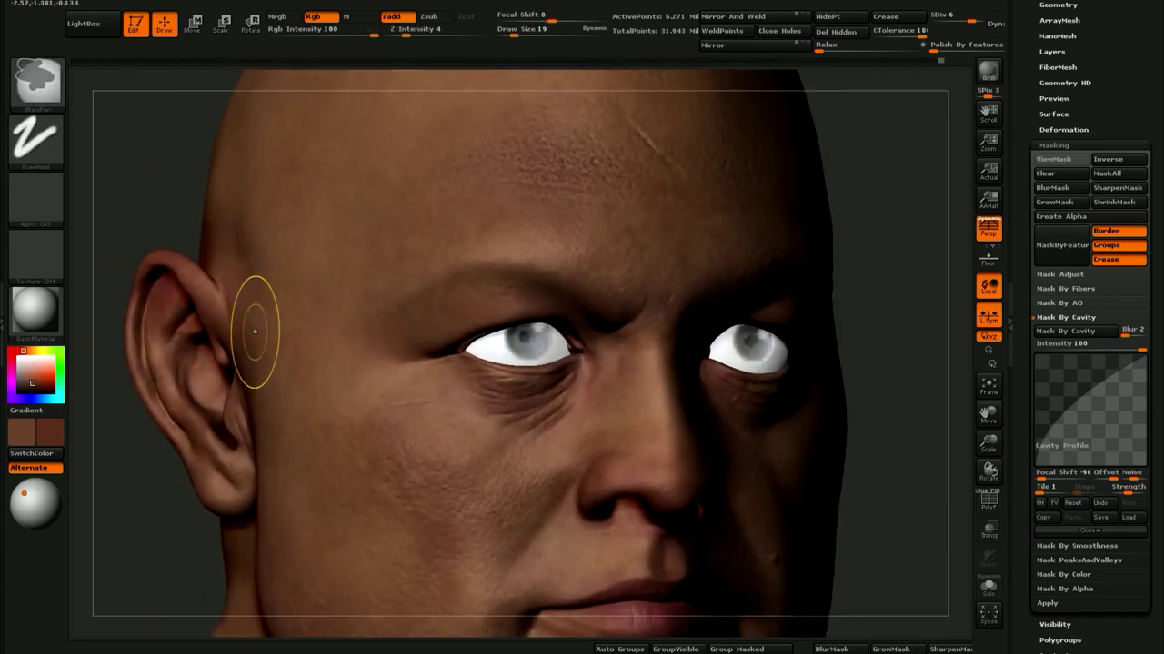
key("ctrl+h")
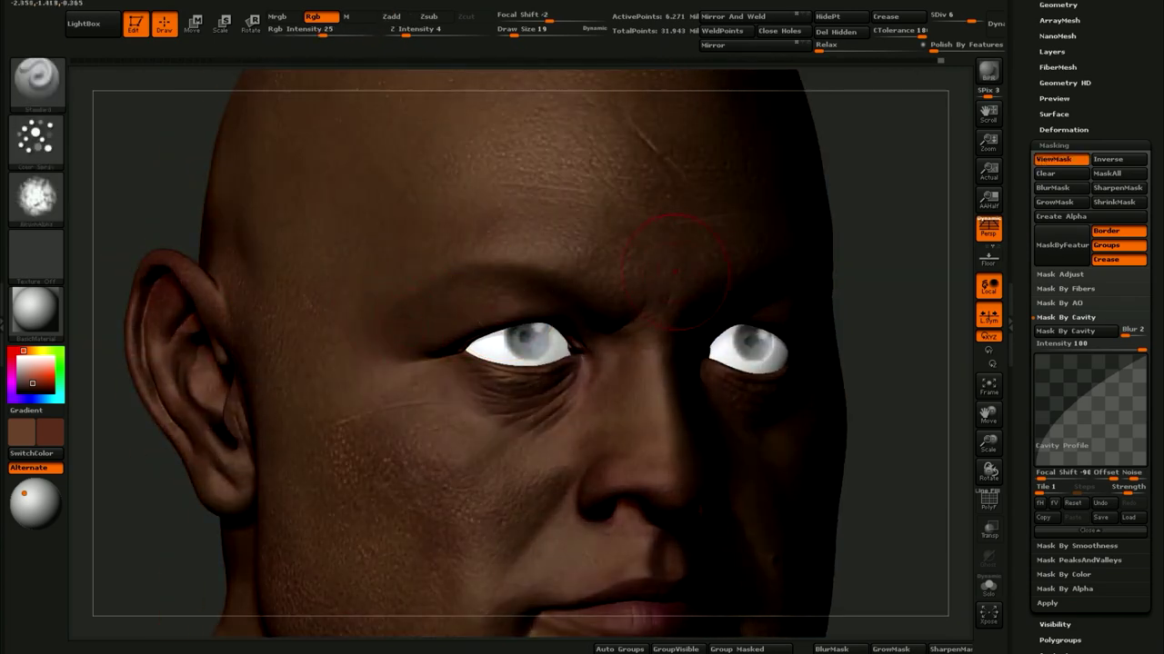
left_click_drag(137, 346, 156, 345)
left_click_drag(781, 173, 845, 168)
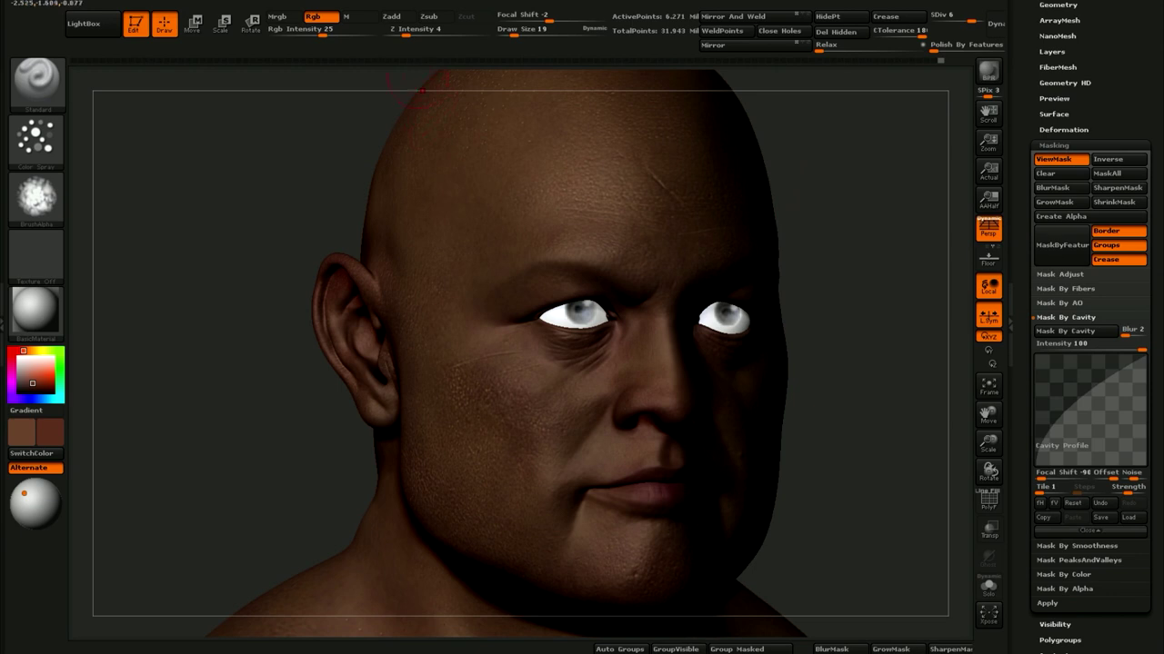
left_click_drag(406, 34, 394, 35)
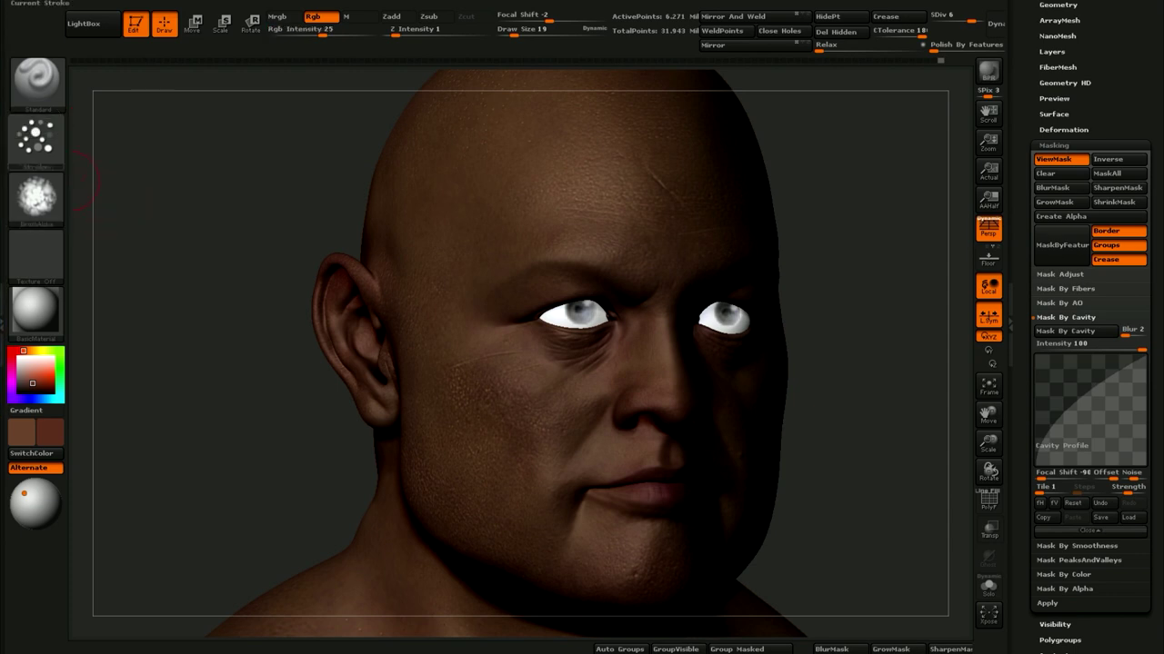
Switch the stroke to Spray and turn the head to the ear and cheek
left_click(37, 138)
left_click(339, 153)
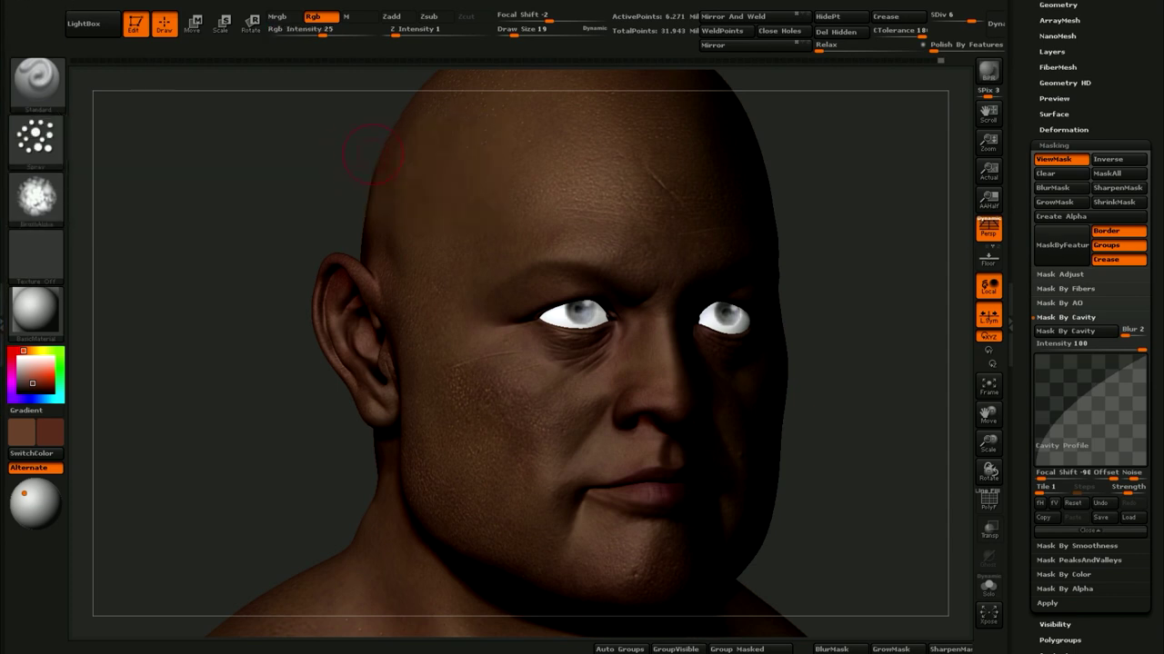
left_click_drag(228, 194, 423, 214)
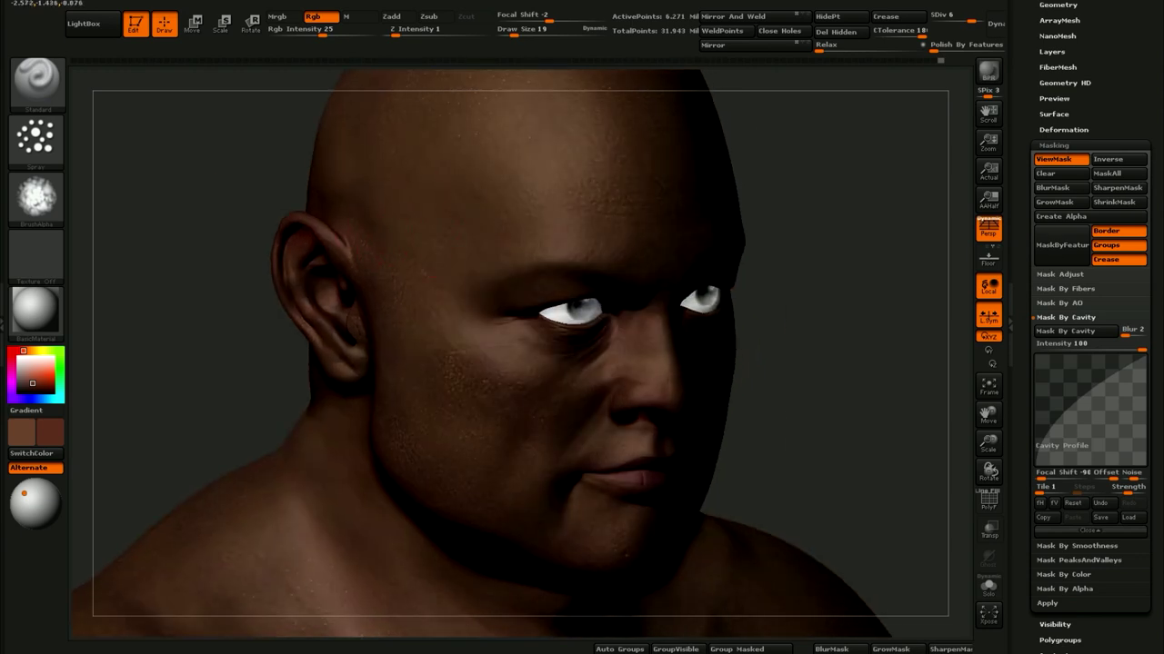
key("ctrl+h")
mouse_move(211, 324)
left_mouse_down()
mouse_move(180, 300)
mouse_move(210, 273)
left_mouse_up()
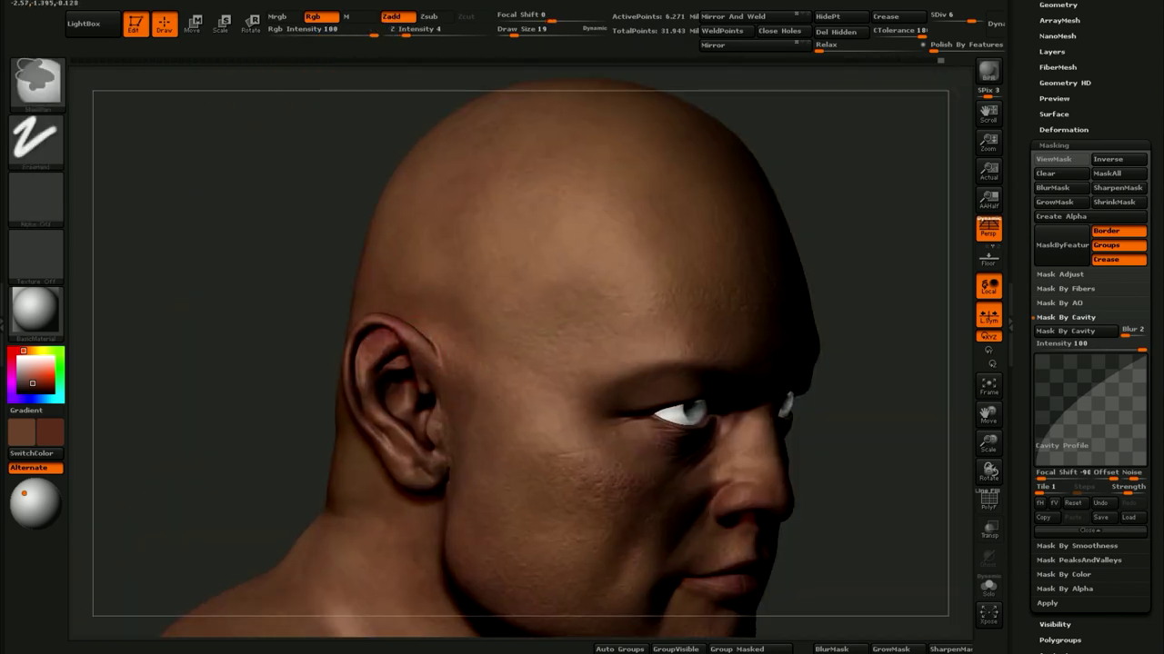
left_click_drag(582, 382, 607, 407, "alt")
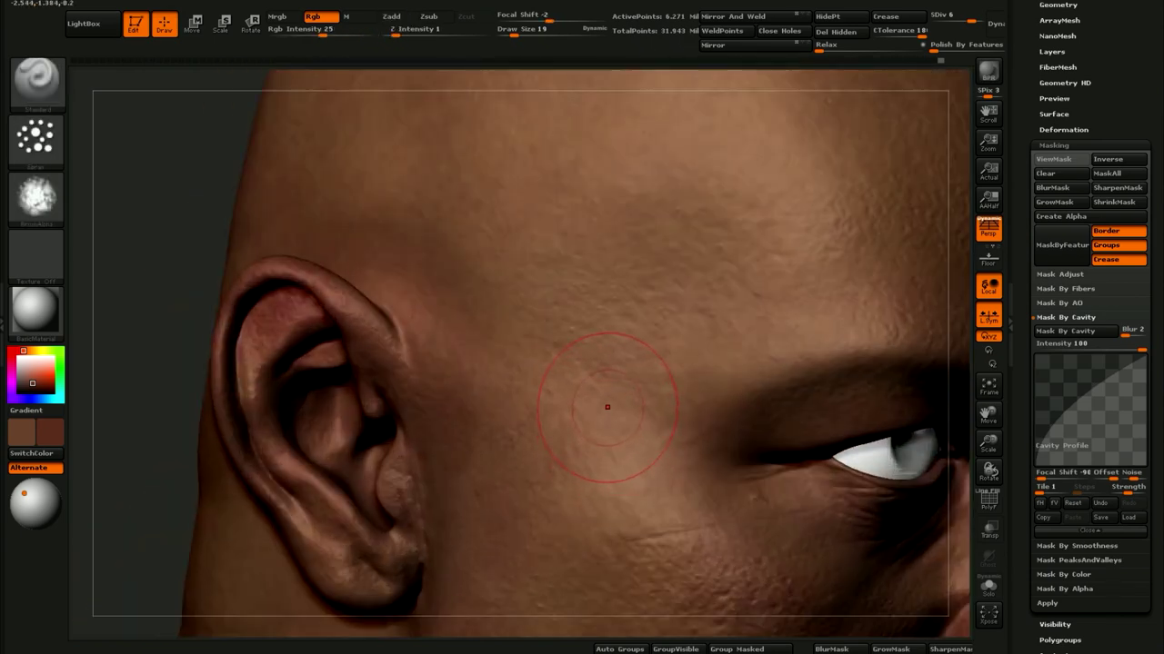
Mask the whole model, adjust the cavity profile curve, and reapply Mask By Cavity
key("ctrl+a")
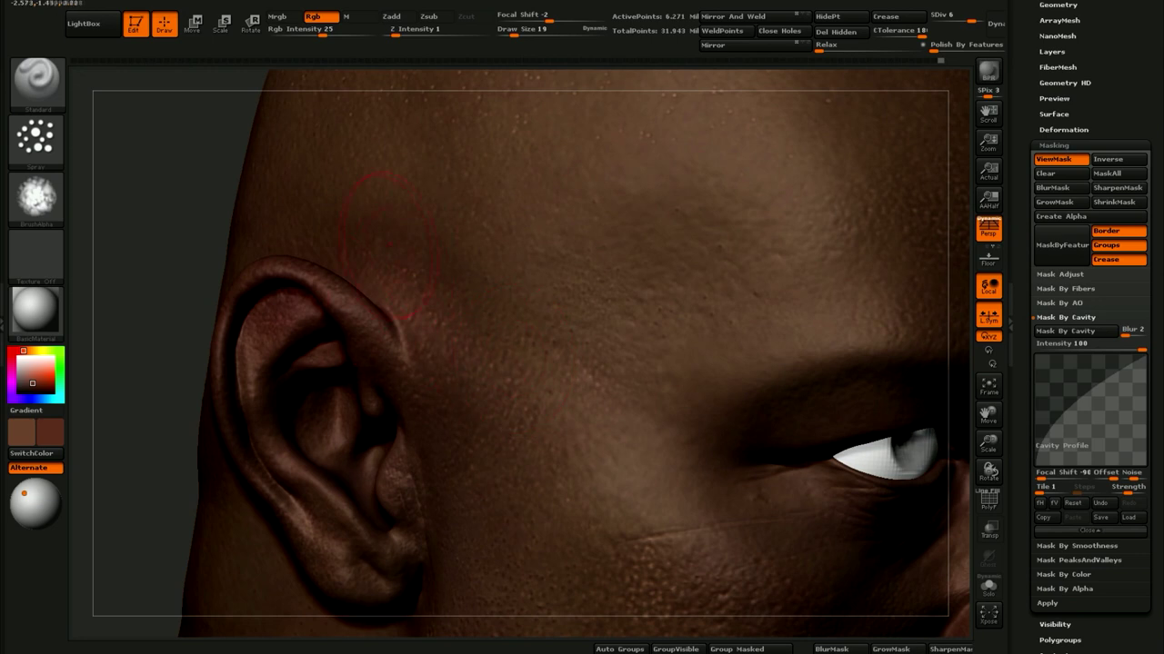
right_click_drag(381, 238, 536, 191, "ctrl")
left_click(1082, 396)
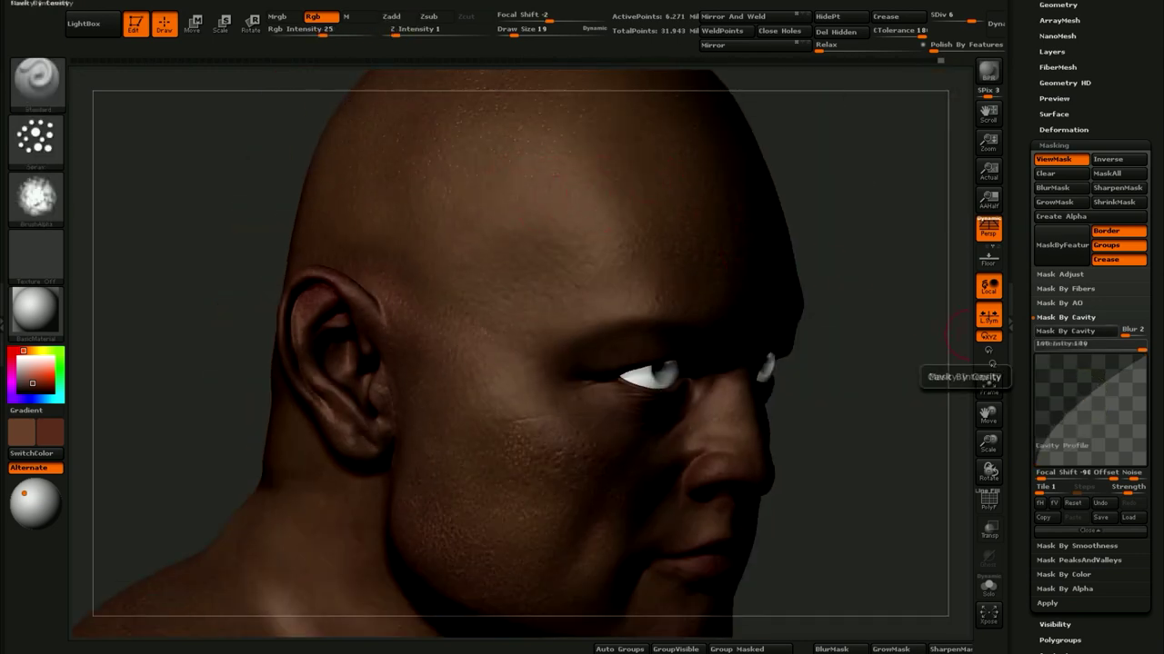
left_click(1073, 330)
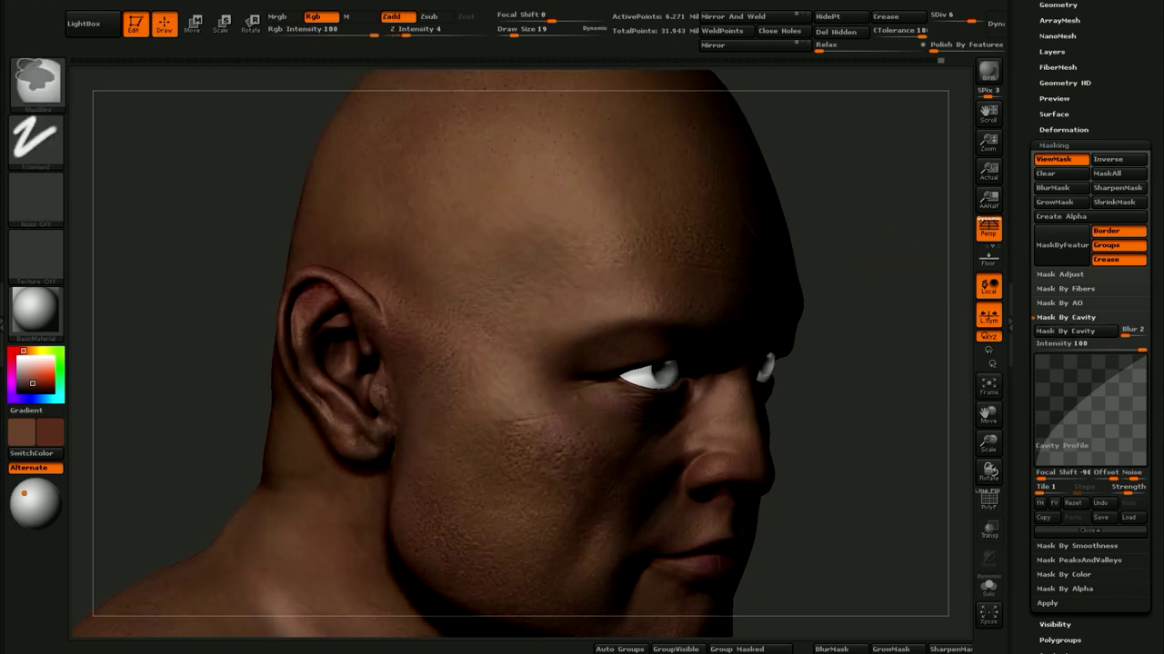
left_click_drag(893, 140, 788, 216)
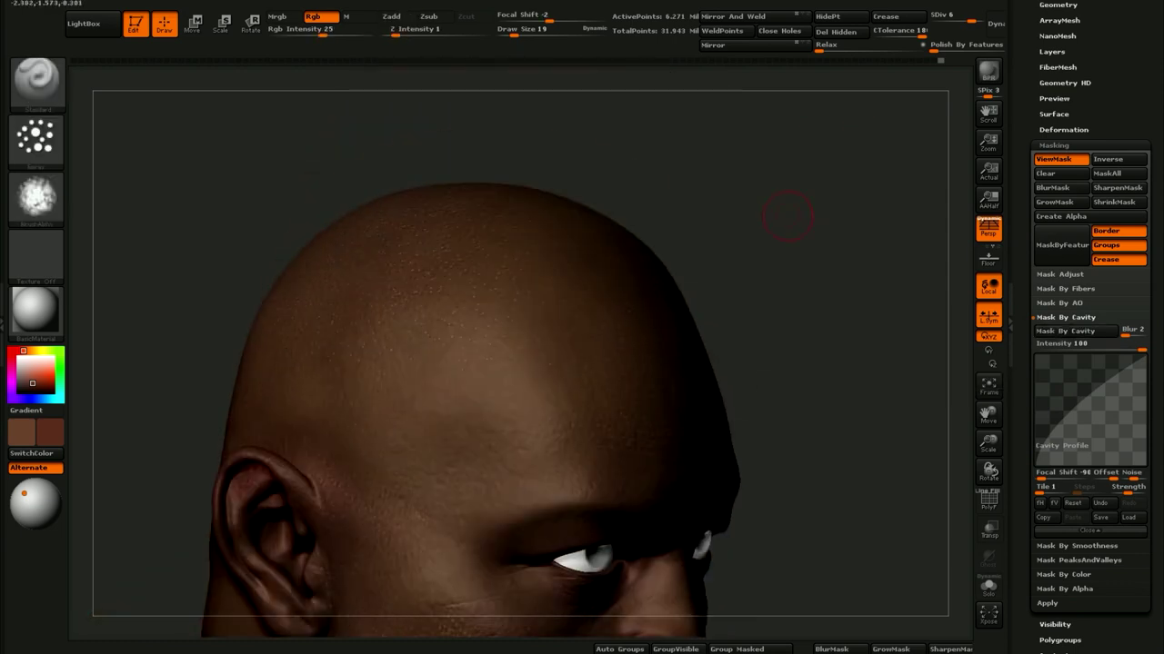
Orbit and zoom the view onto the scalp
key("ctrl")
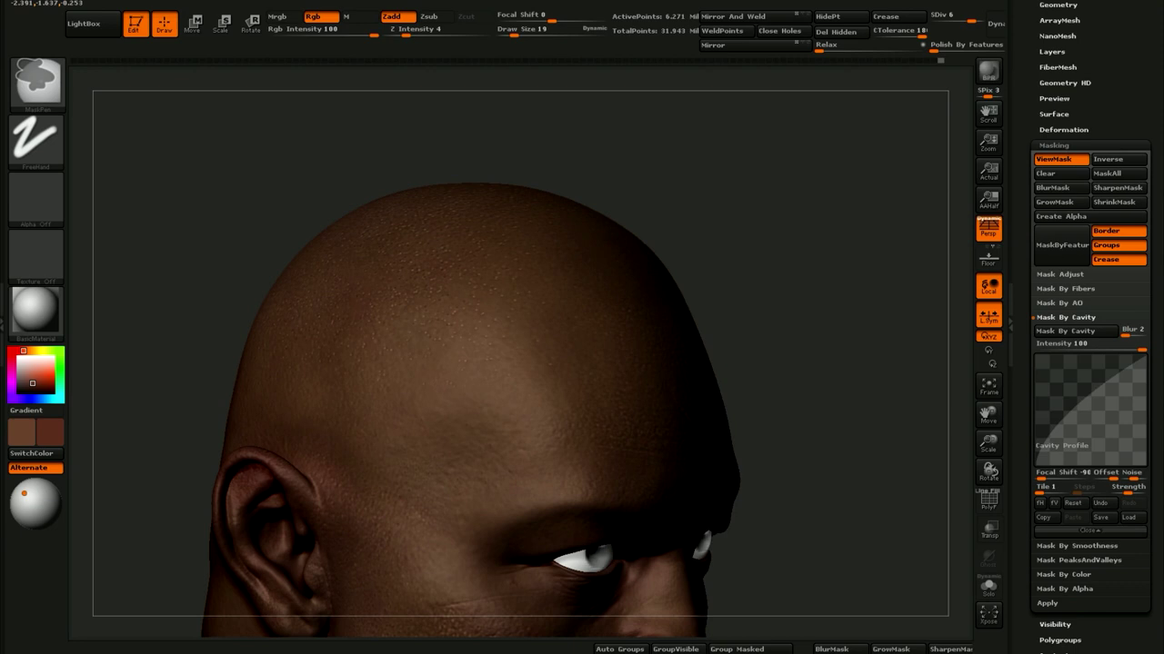
key("ctrl")
left_click_drag(680, 251, 718, 255)
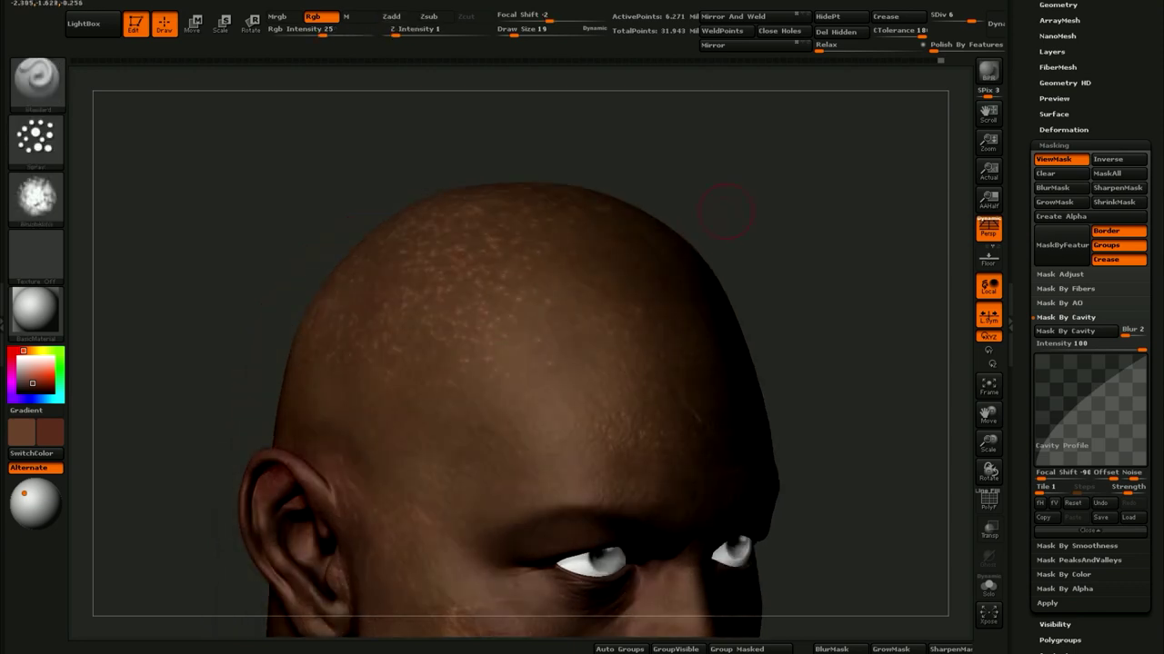
key("ctrl")
left_click_drag(461, 334, 550, 402)
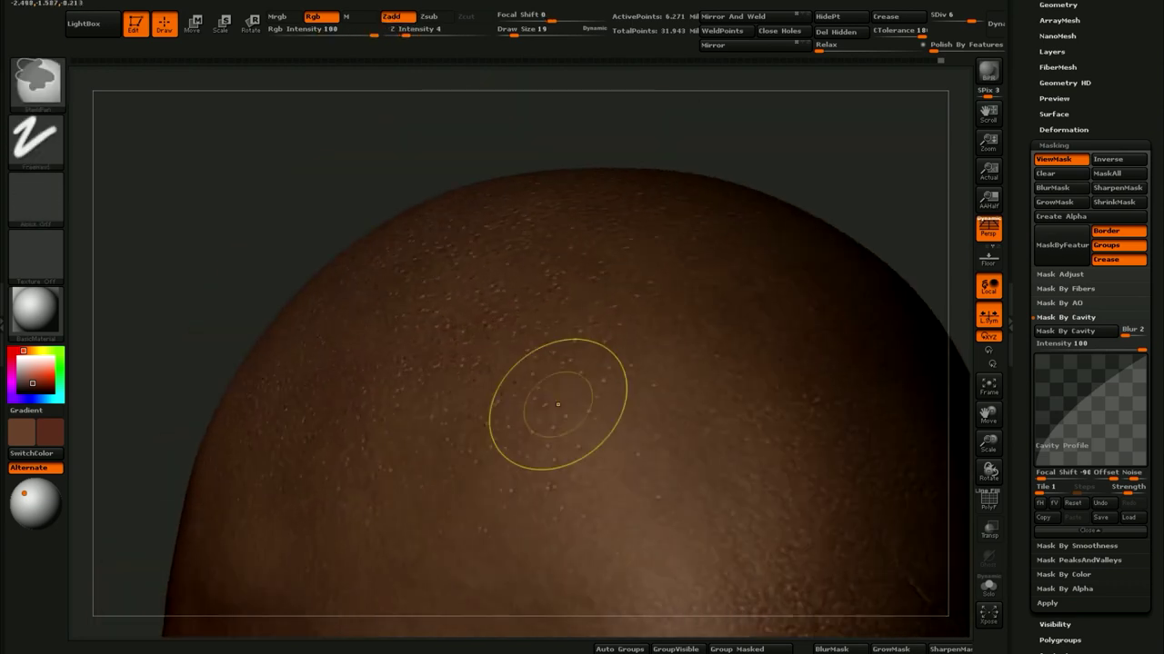
key("ctrl")
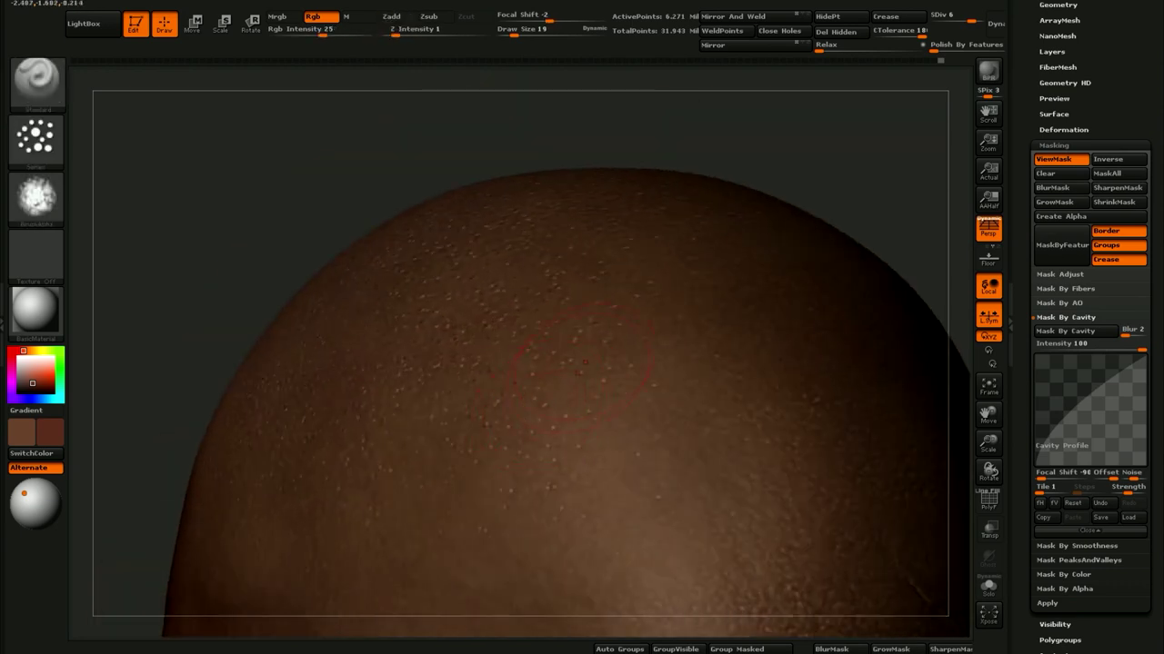
left_click_drag(773, 156, 791, 164)
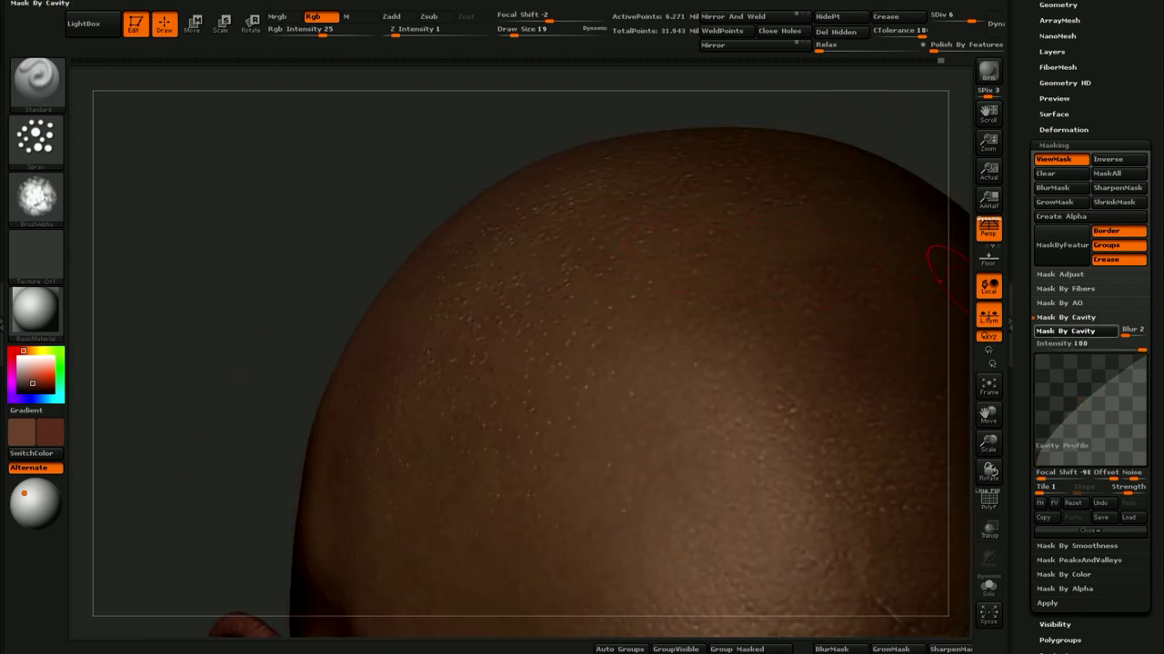
Clear, invert and reapply Mask By Cavity on the scalp, then reframe the face
left_click_drag(200, 237, 194, 239, "ctrl")
left_click(1068, 331)
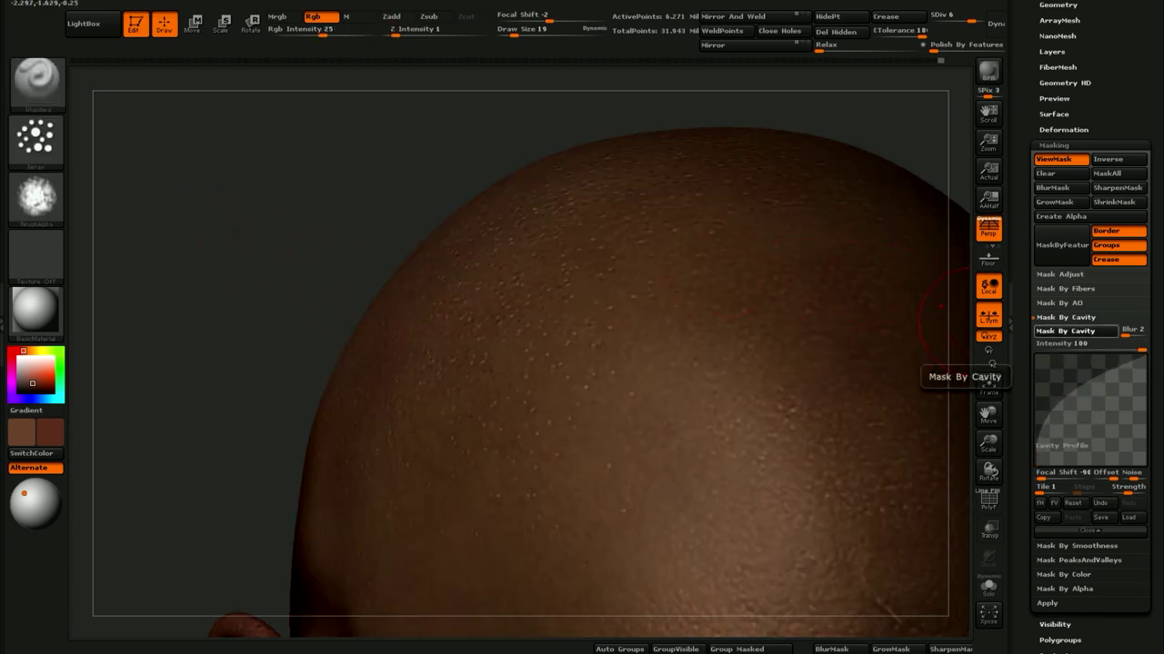
left_click(1064, 331)
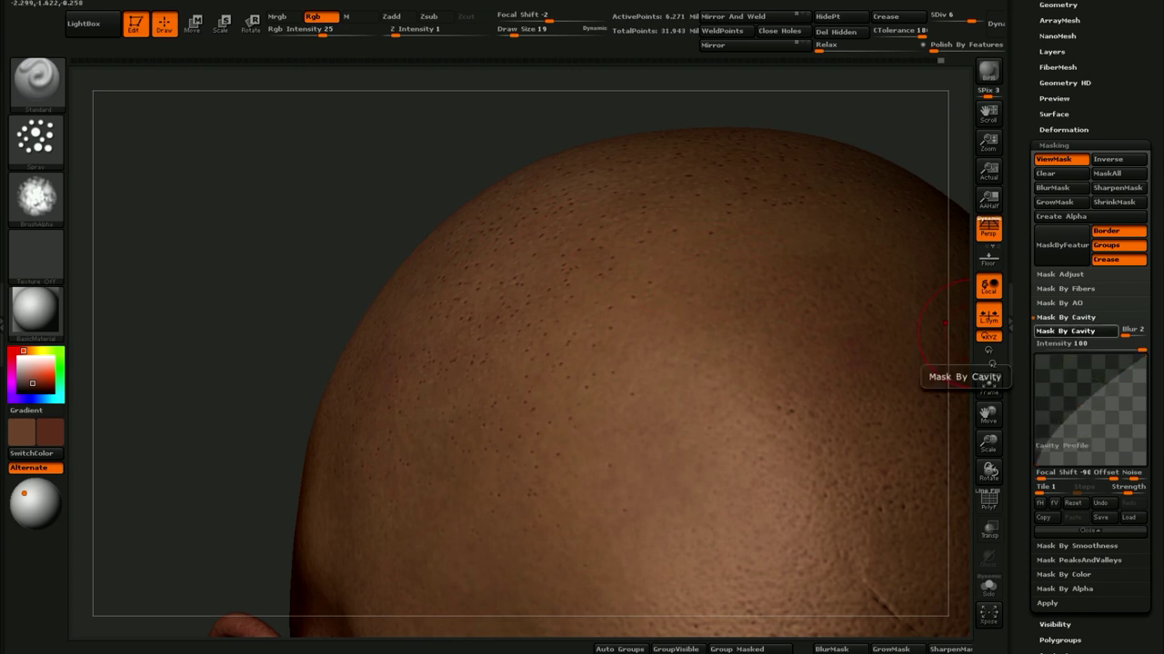
left_click(247, 217, "ctrl")
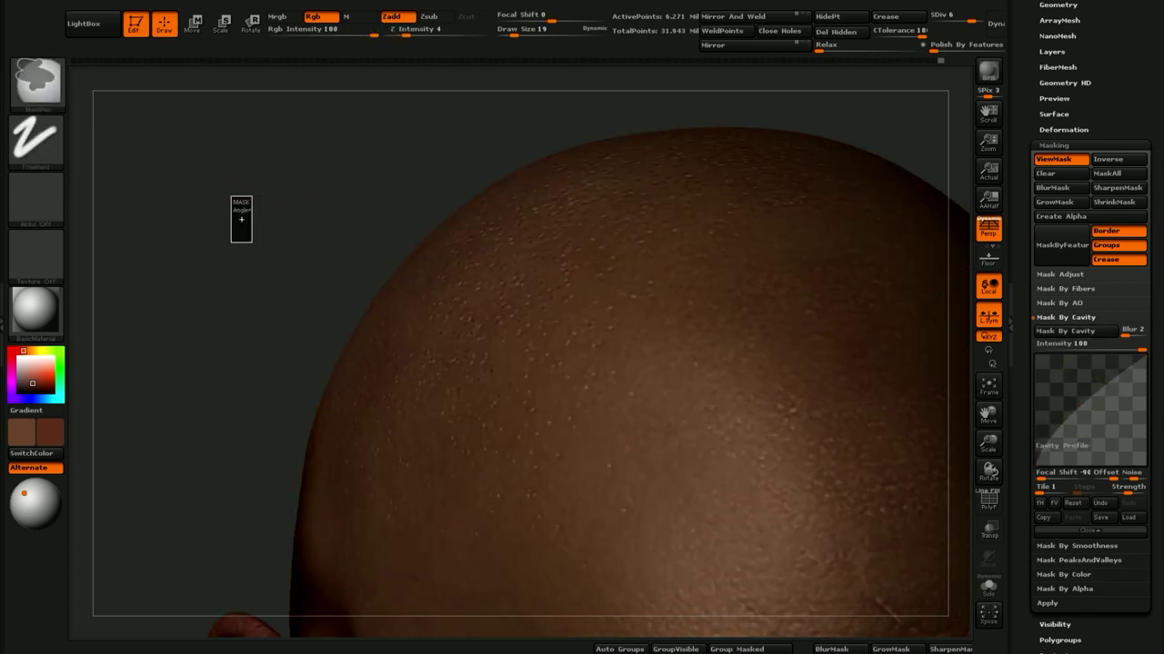
left_click_drag(241, 219, 255, 232, "ctrl")
left_click(1063, 331)
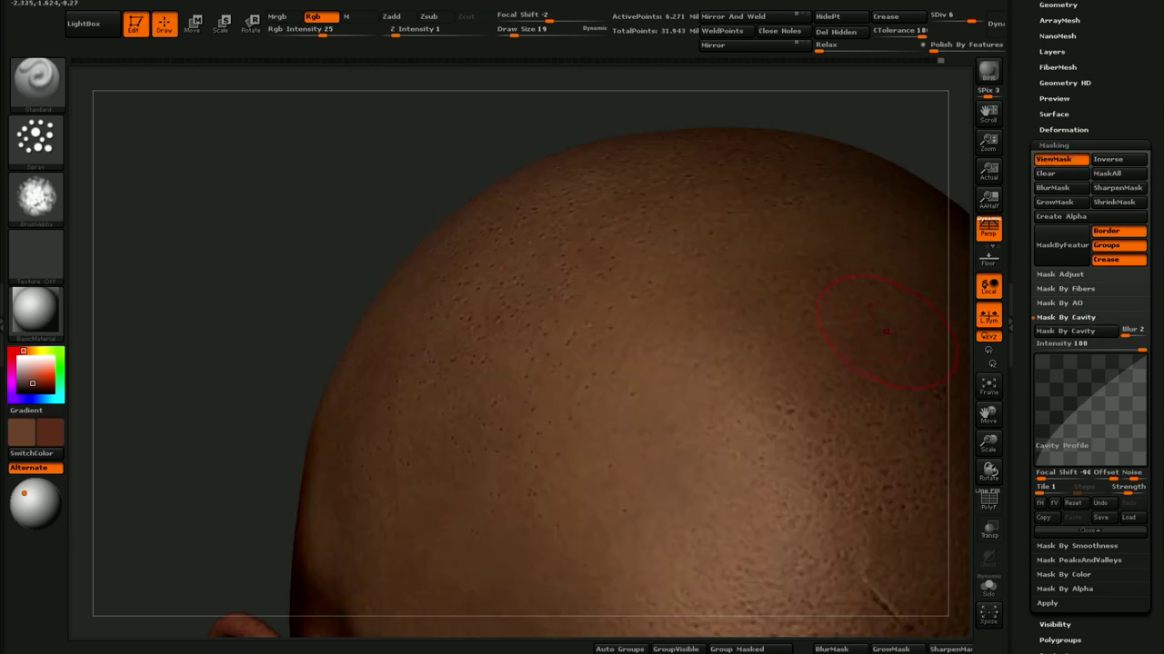
right_click_drag(886, 332, 662, 235, "ctrl")
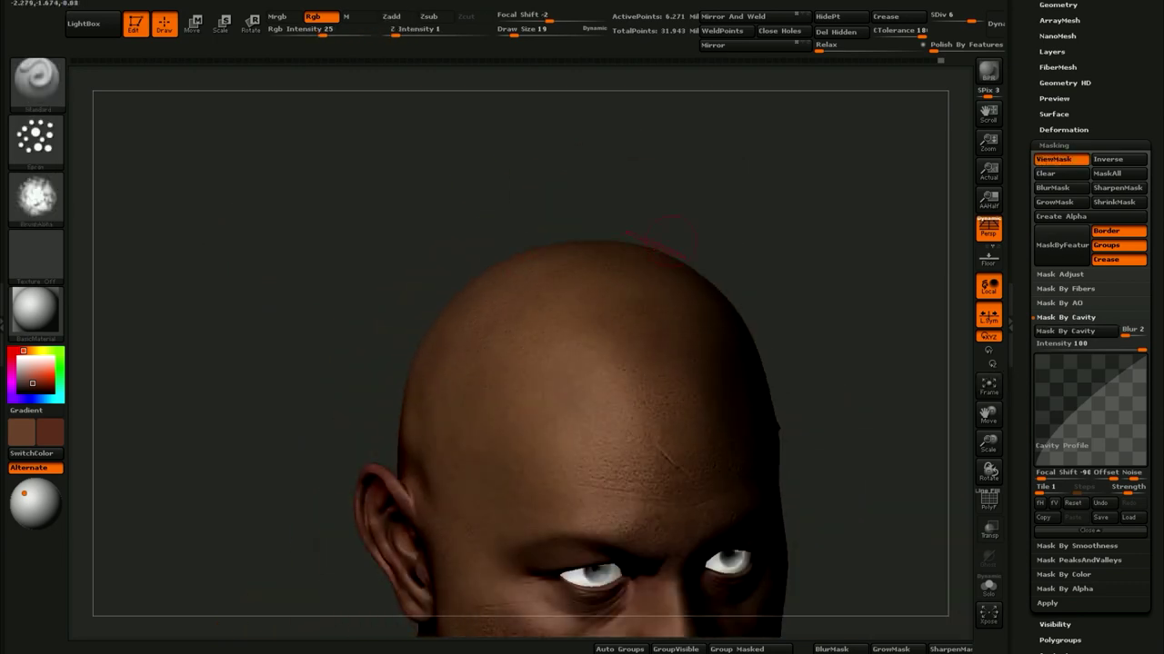
left_click_drag(663, 241, 677, 145)
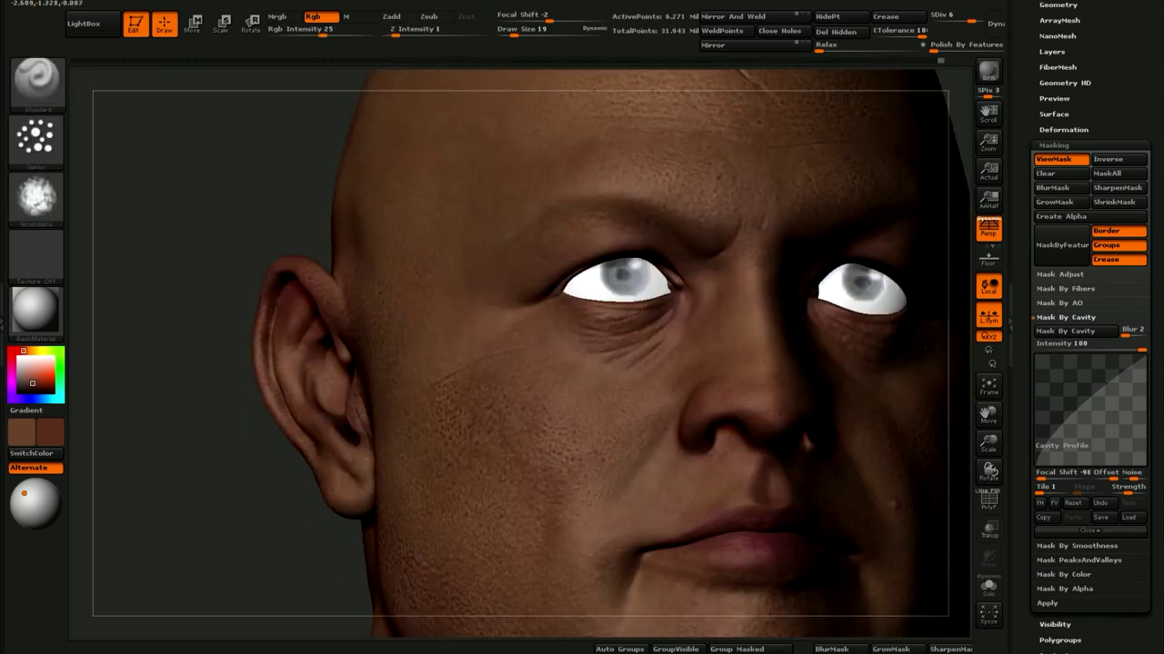
right_click_drag(480, 439, 561, 438)
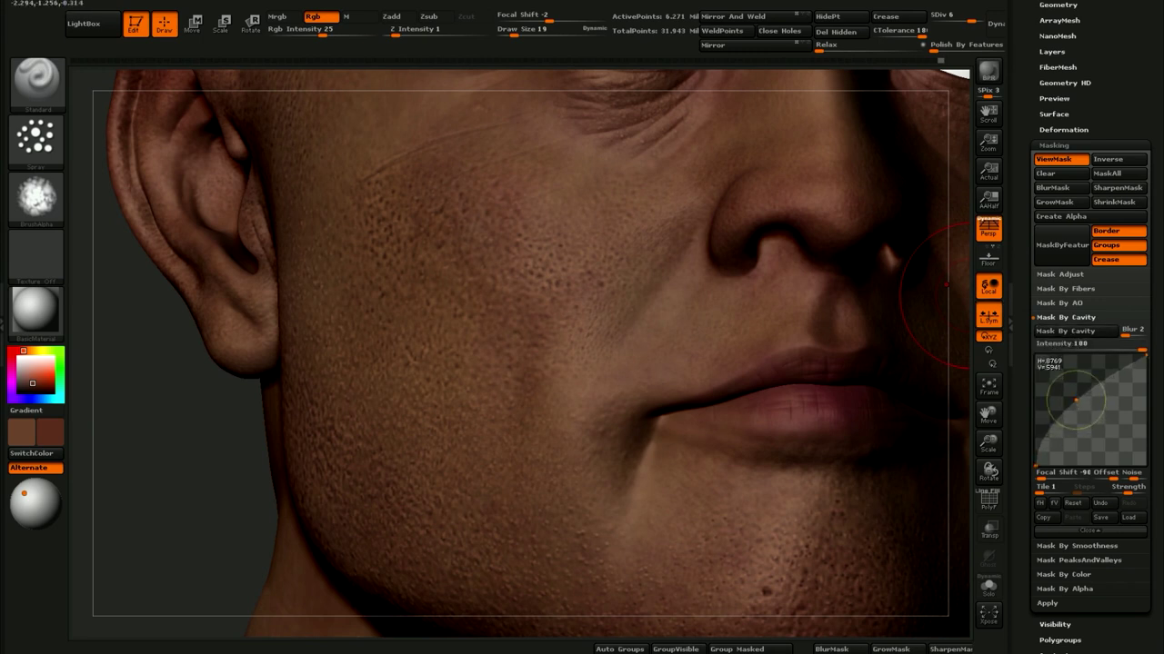
Mask the head by cavity and set the stroke to DragRect
left_click(164, 407, "ctrl")
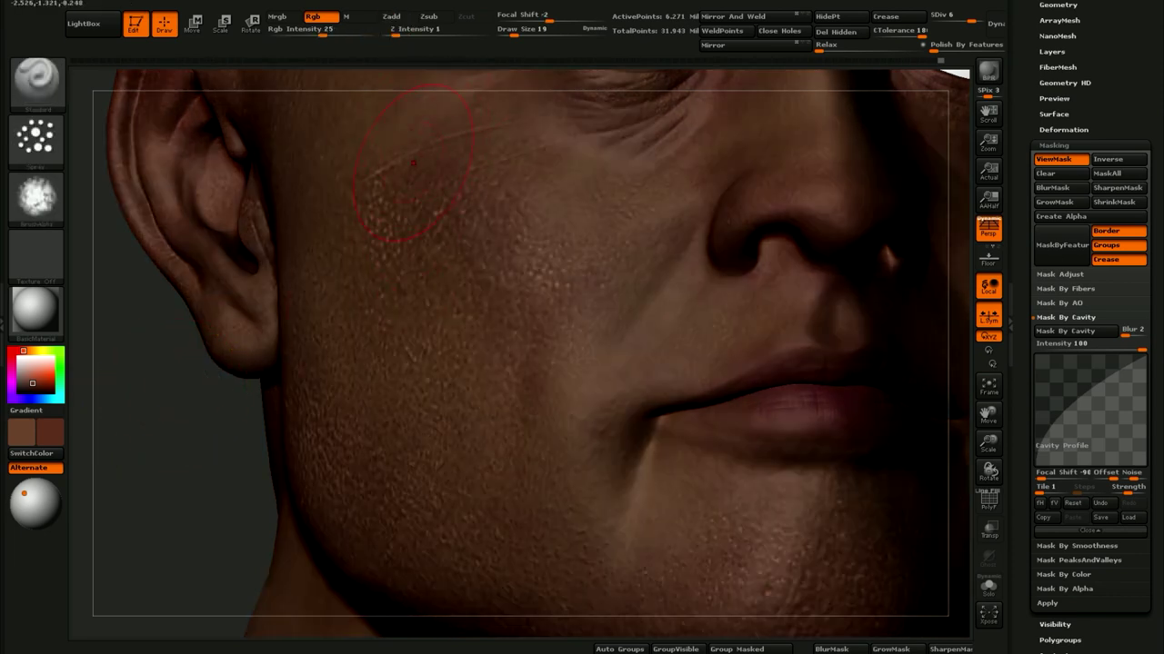
left_click(35, 137)
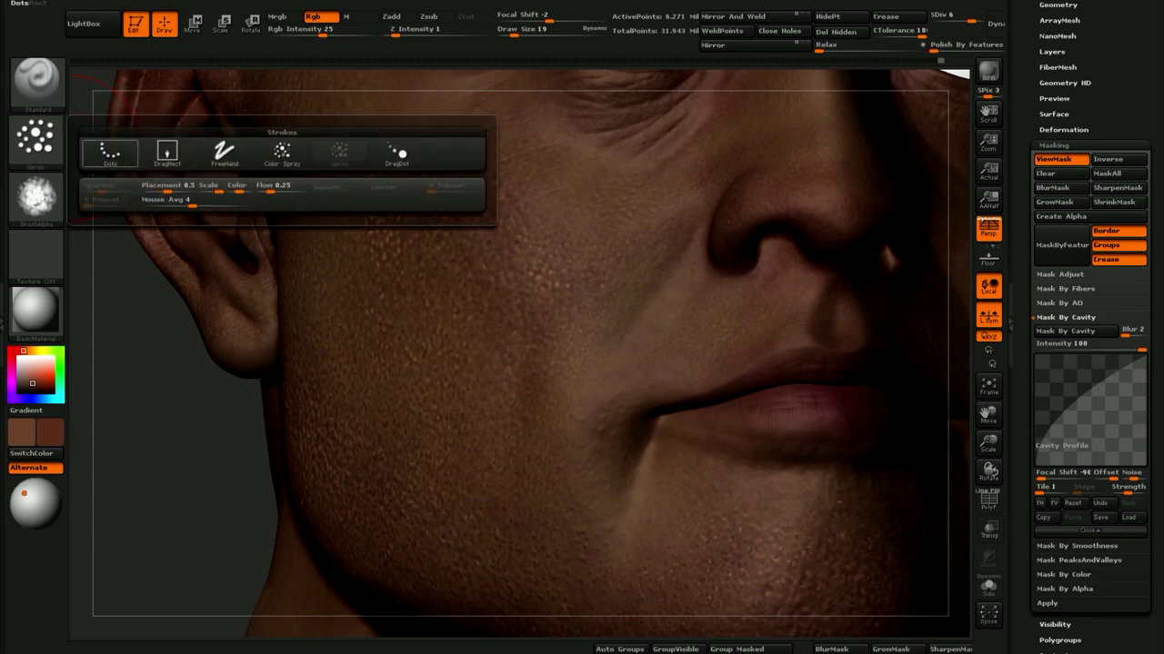
left_click(171, 148)
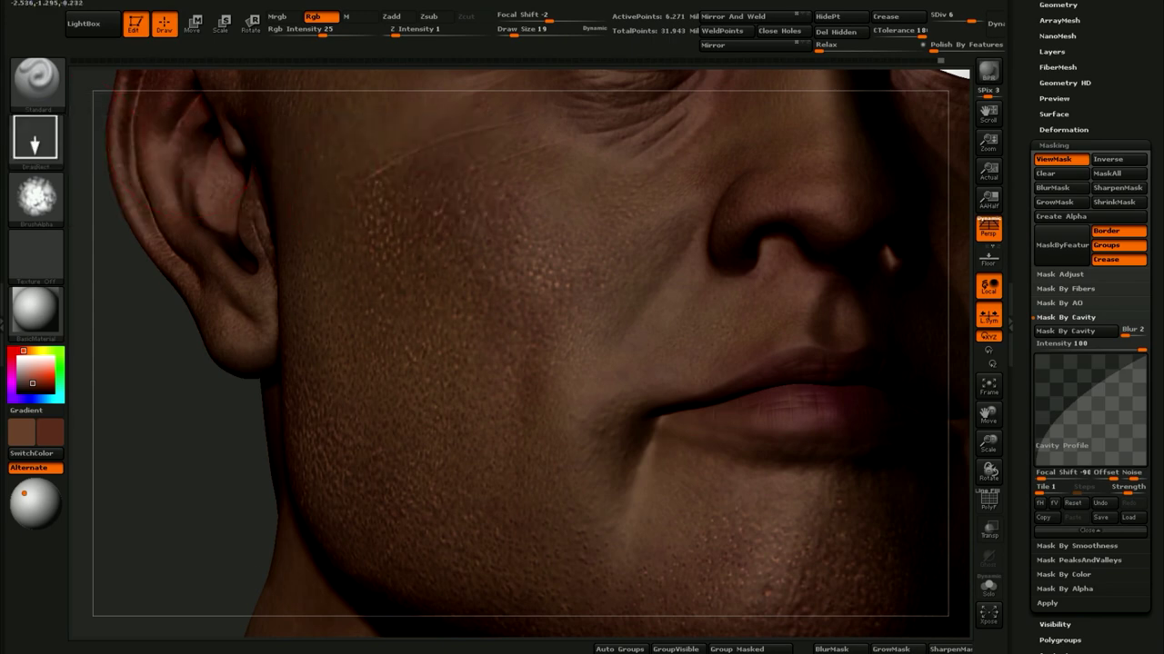
Unmask the cheek and temple areas, then show the mask and rotate side-on
left_click_drag(130, 364, 169, 416, "ctrl+alt")
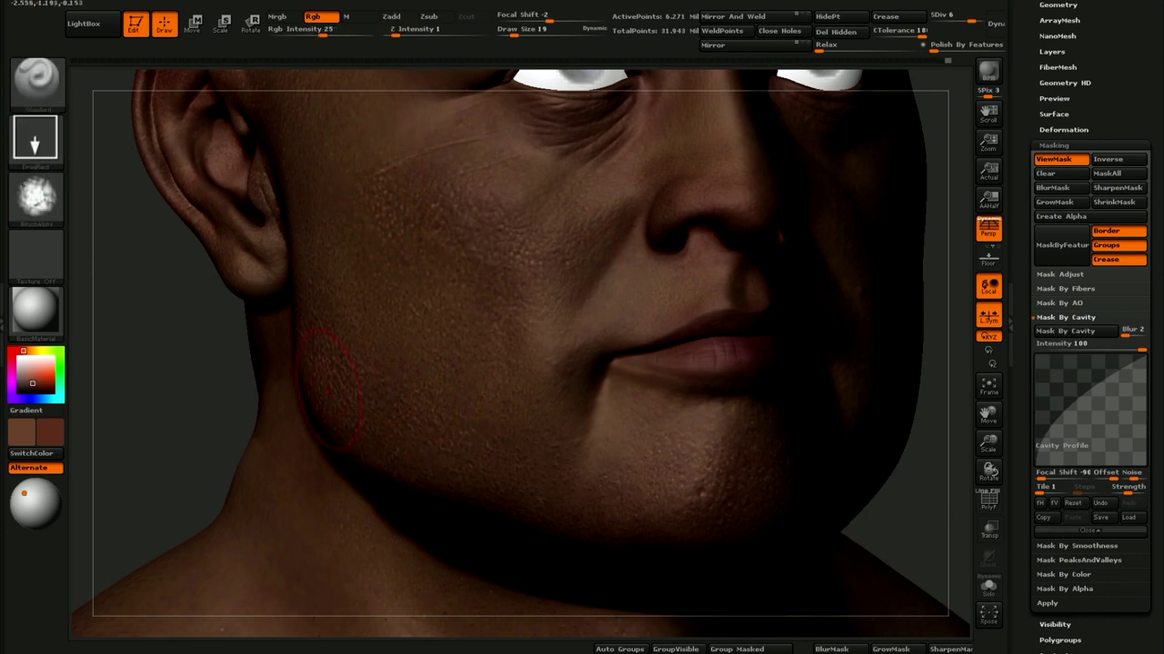
left_click_drag(173, 372, 200, 389, "ctrl+alt")
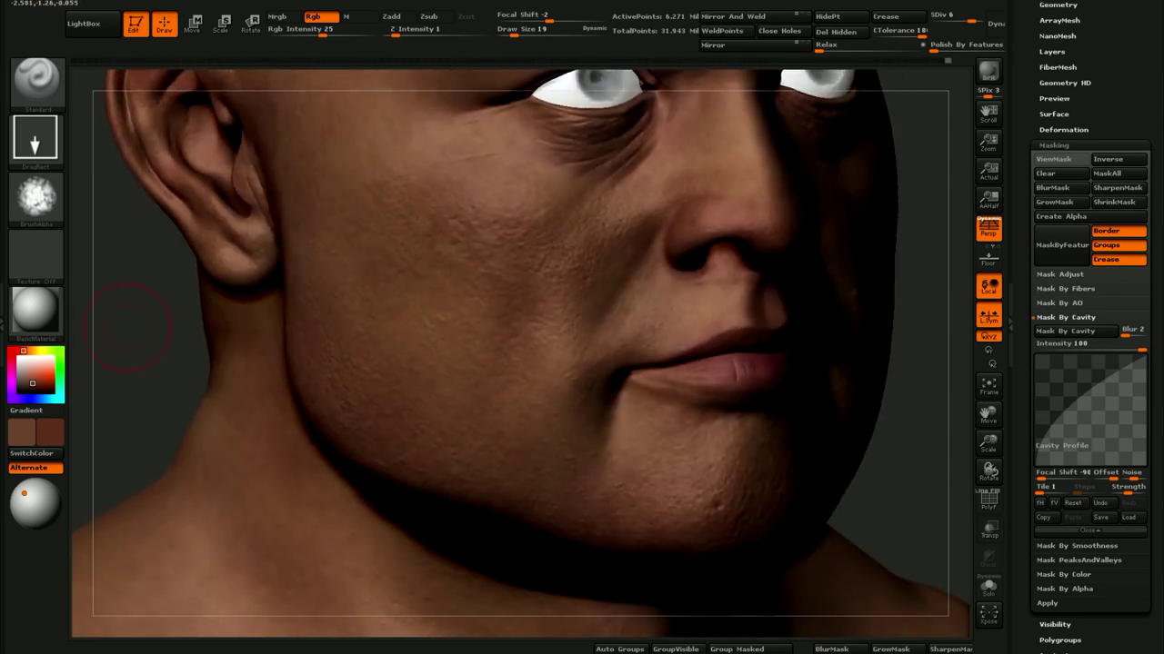
mouse_move(113, 333)
left_mouse_down()
mouse_move(159, 336)
mouse_move(195, 296)
left_mouse_up()
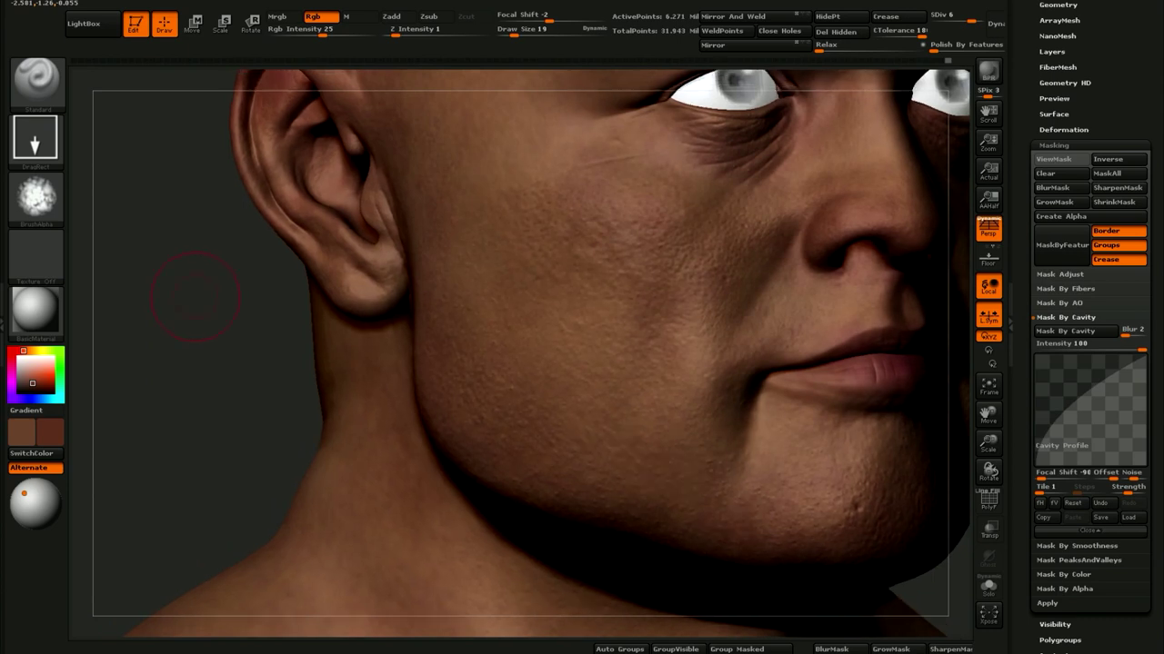
key("ctrl+h")
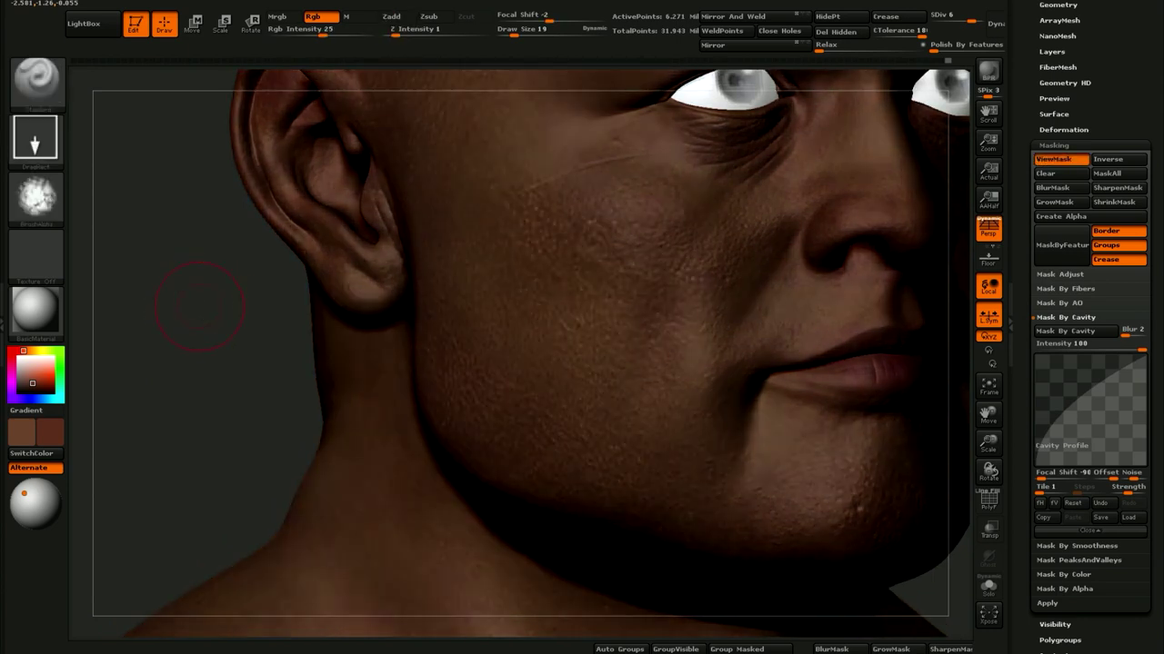
left_click_drag(176, 293, 391, 273)
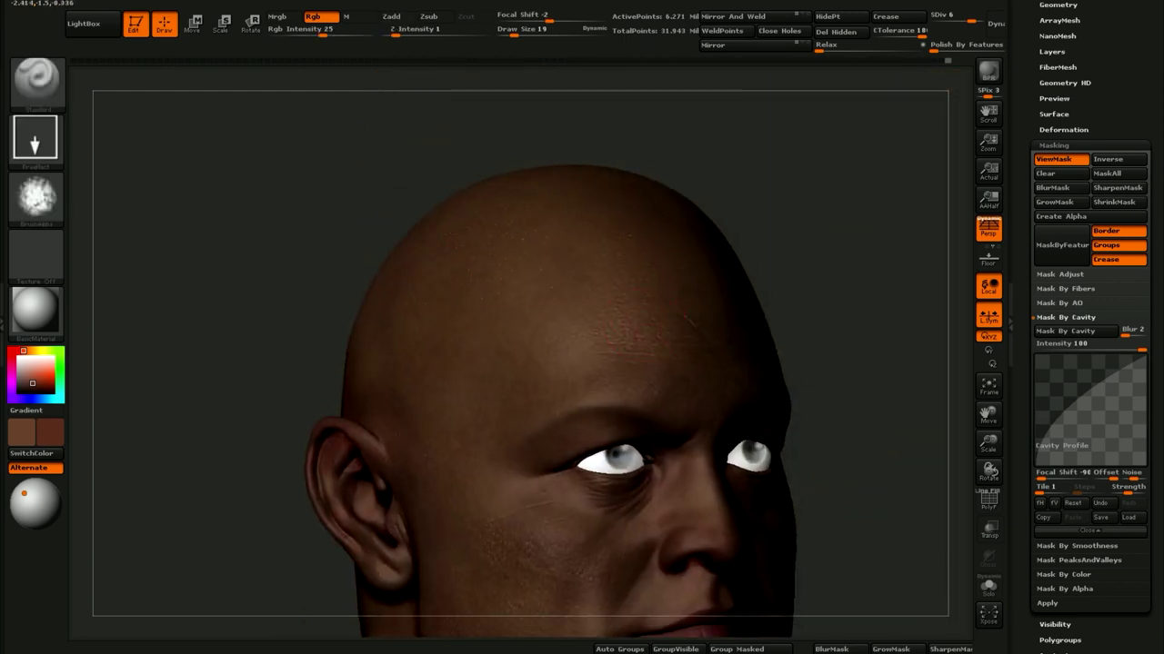
left_click_drag(883, 270, 640, 211)
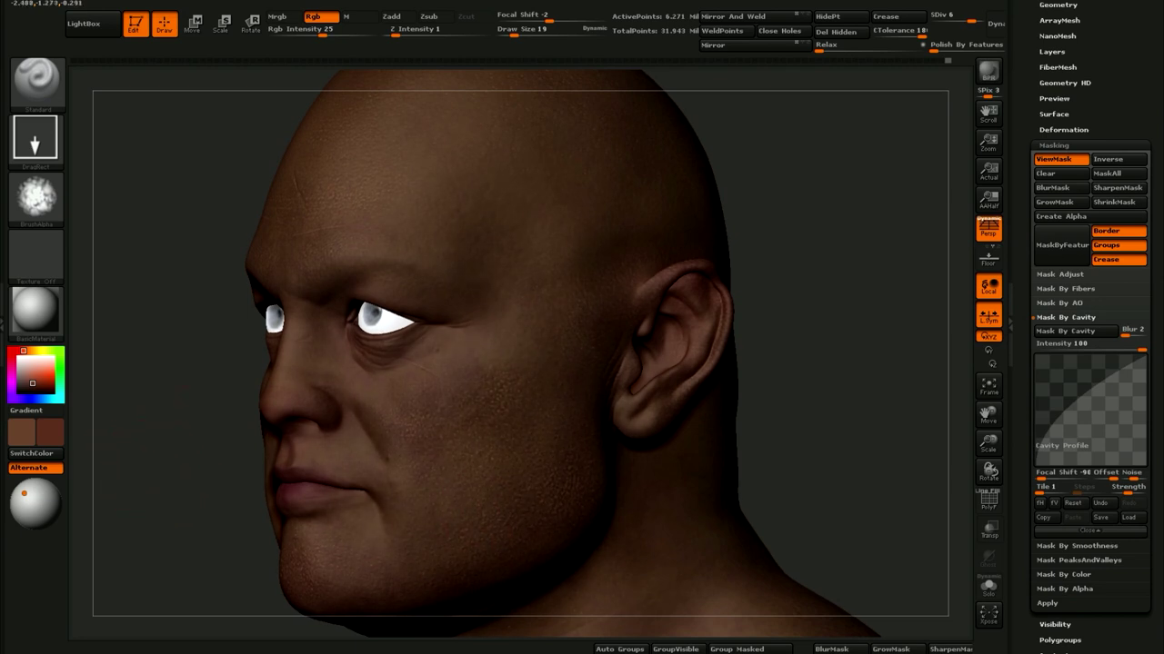
left_click_drag(155, 468, 167, 317, "alt")
mouse_move(202, 469)
left_mouse_down()
mouse_move(727, 206)
mouse_move(593, 303)
left_mouse_up()
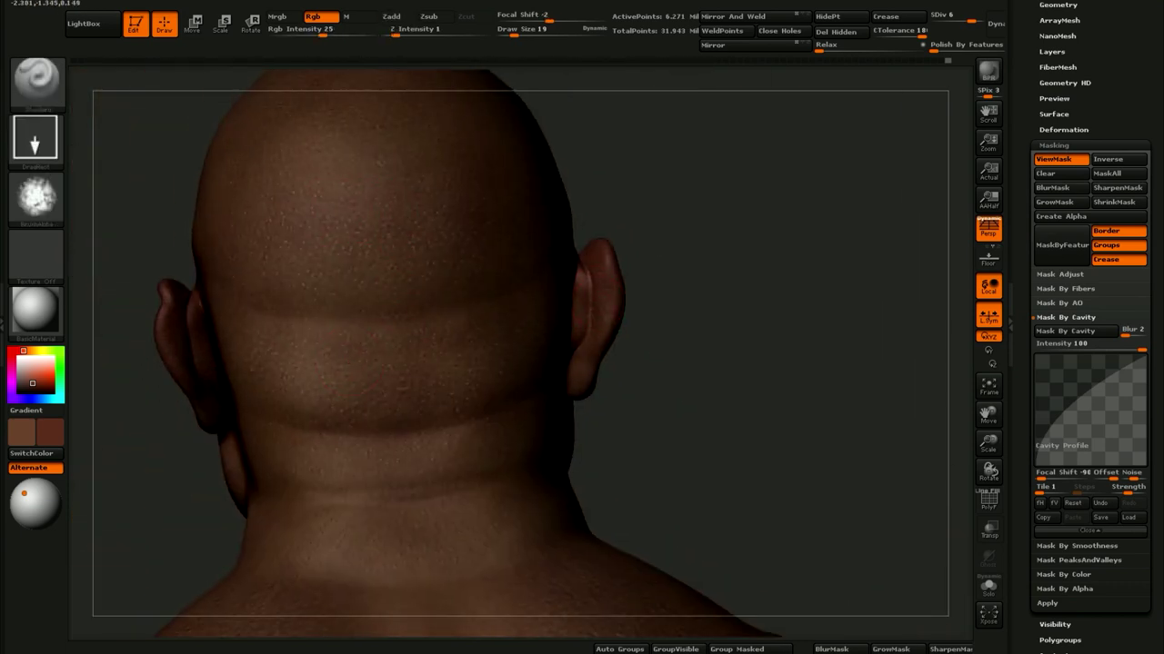
left_click_drag(426, 564, 426, 337)
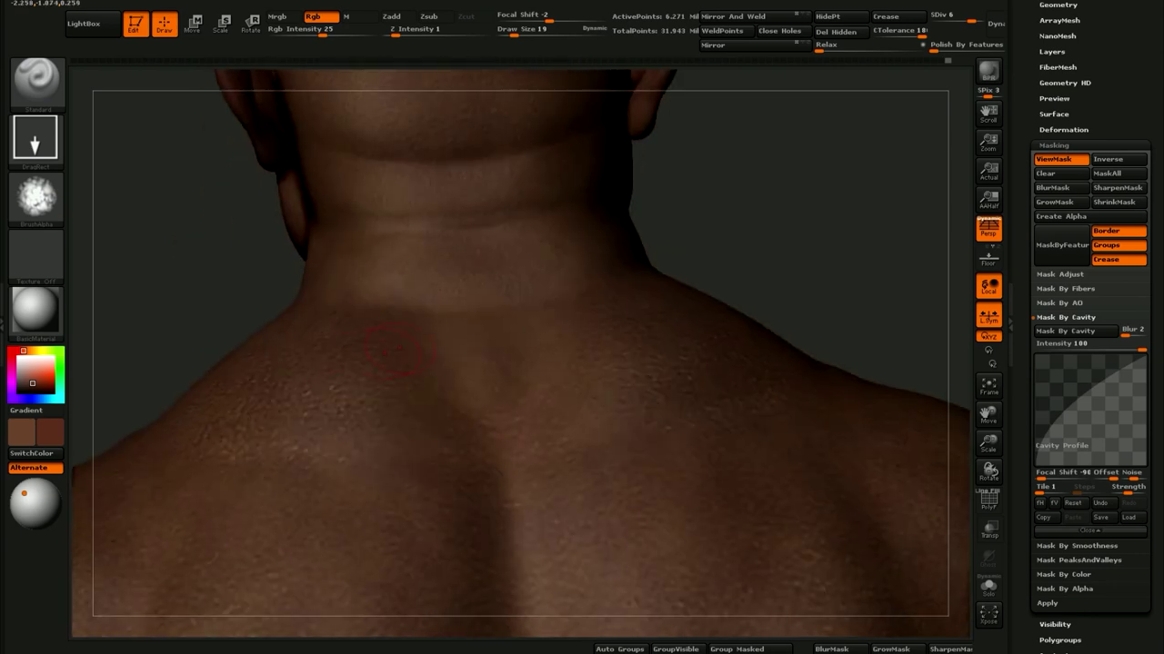
scroll(518, 355, "down", 5)
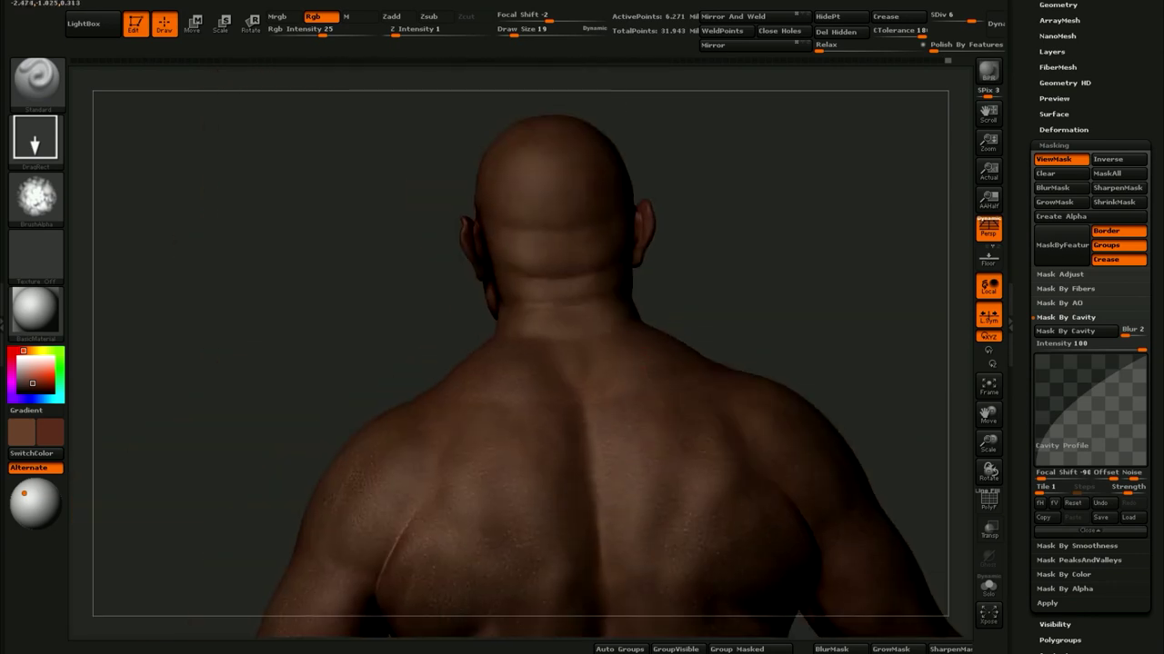
left_click_drag(418, 518, 418, 335)
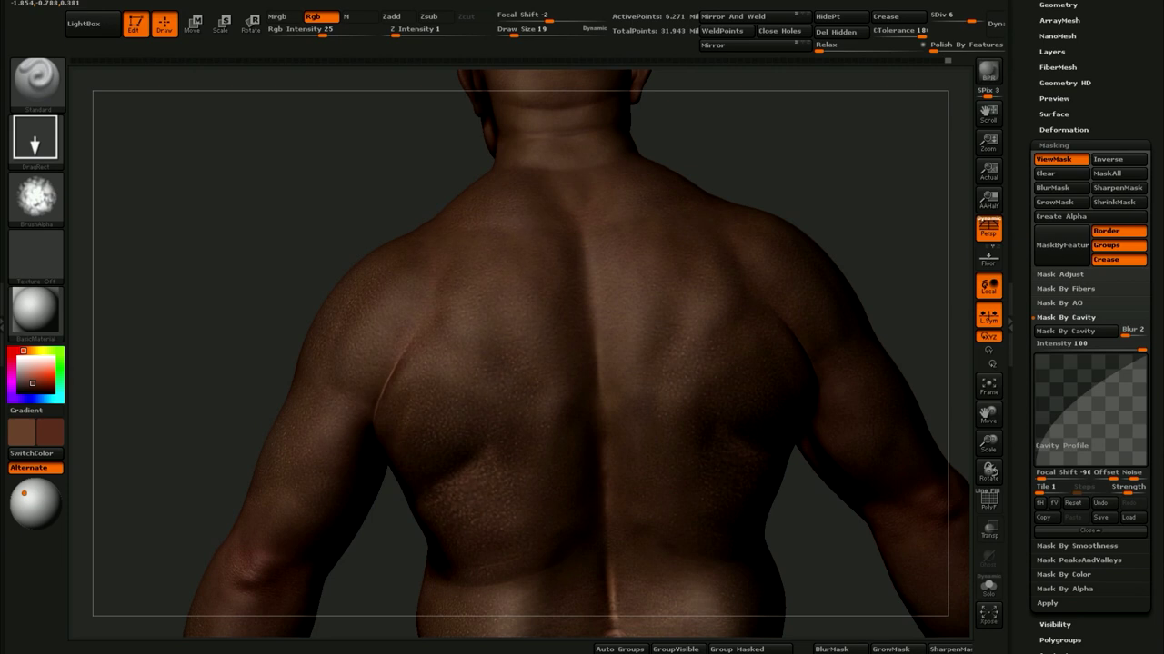
left_click_drag(637, 409, 683, 370)
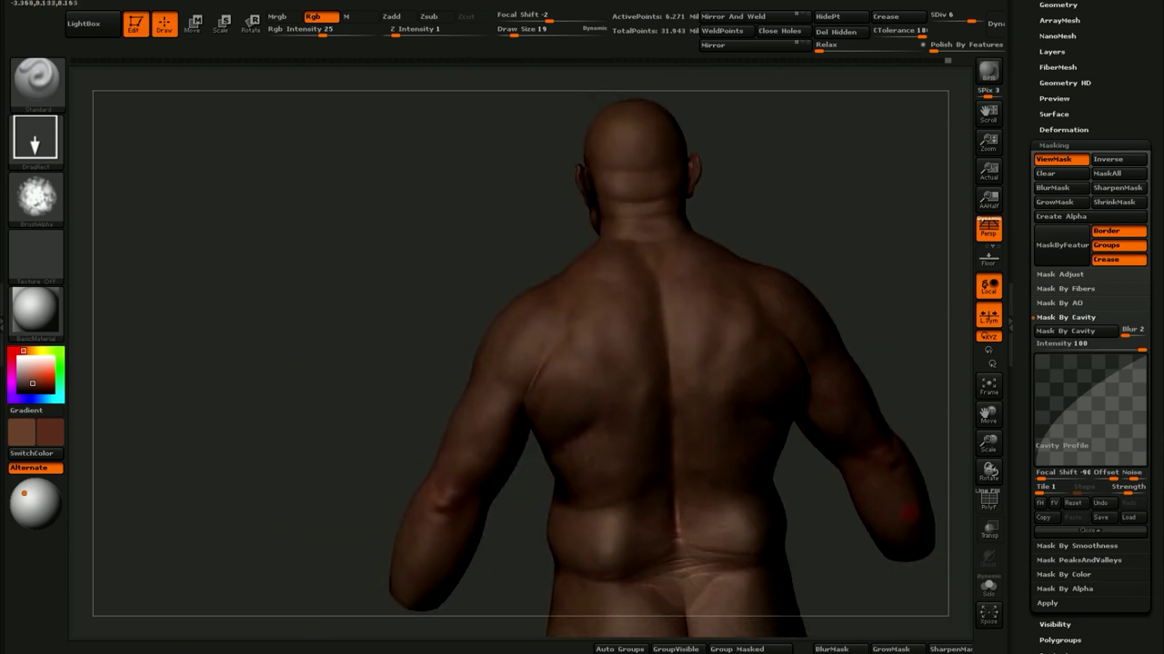
left_click_drag(272, 500, 231, 364, "alt")
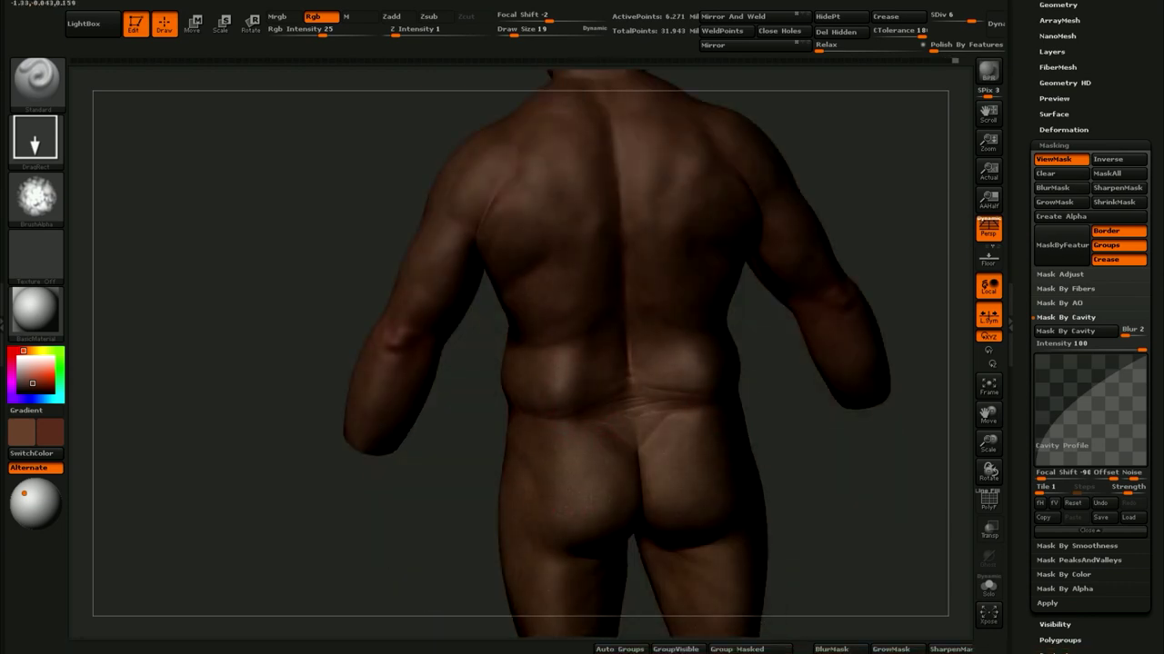
left_click_drag(406, 466, 583, 346)
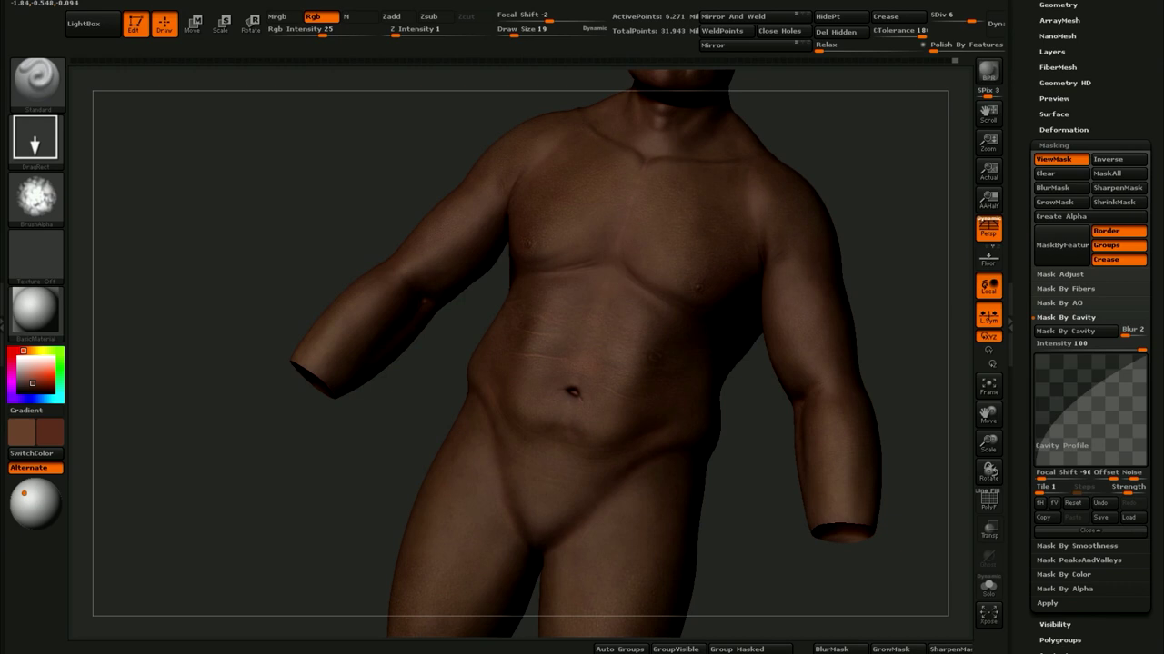
left_click_drag(720, 519, 727, 342, "alt")
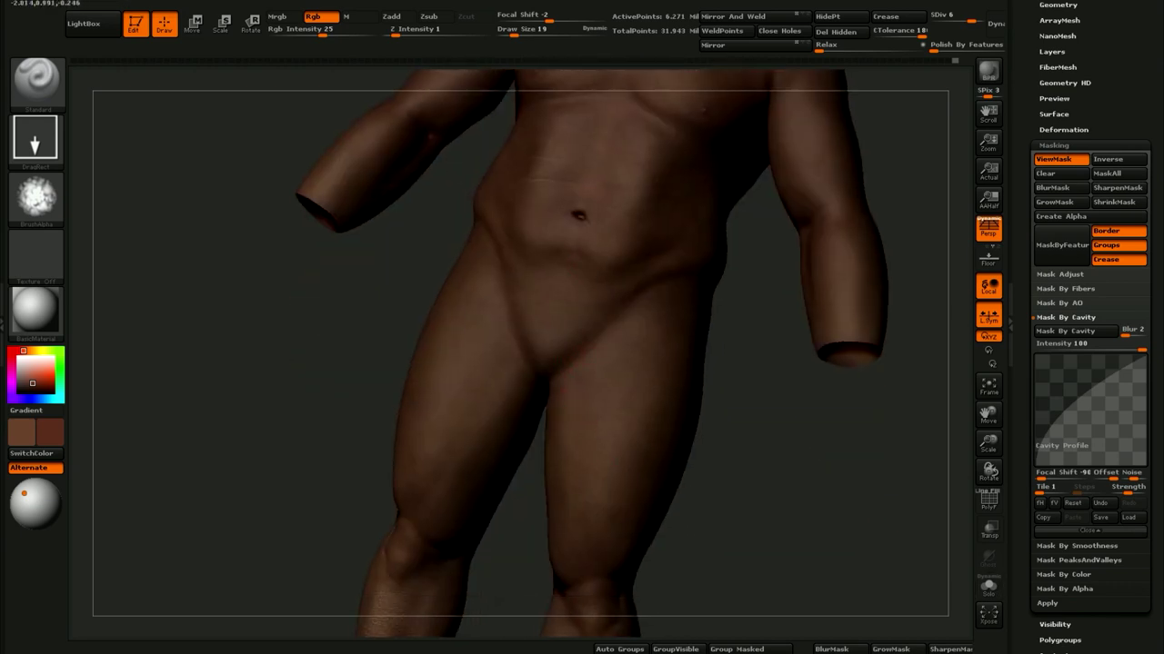
left_click_drag(381, 544, 382, 416, "alt")
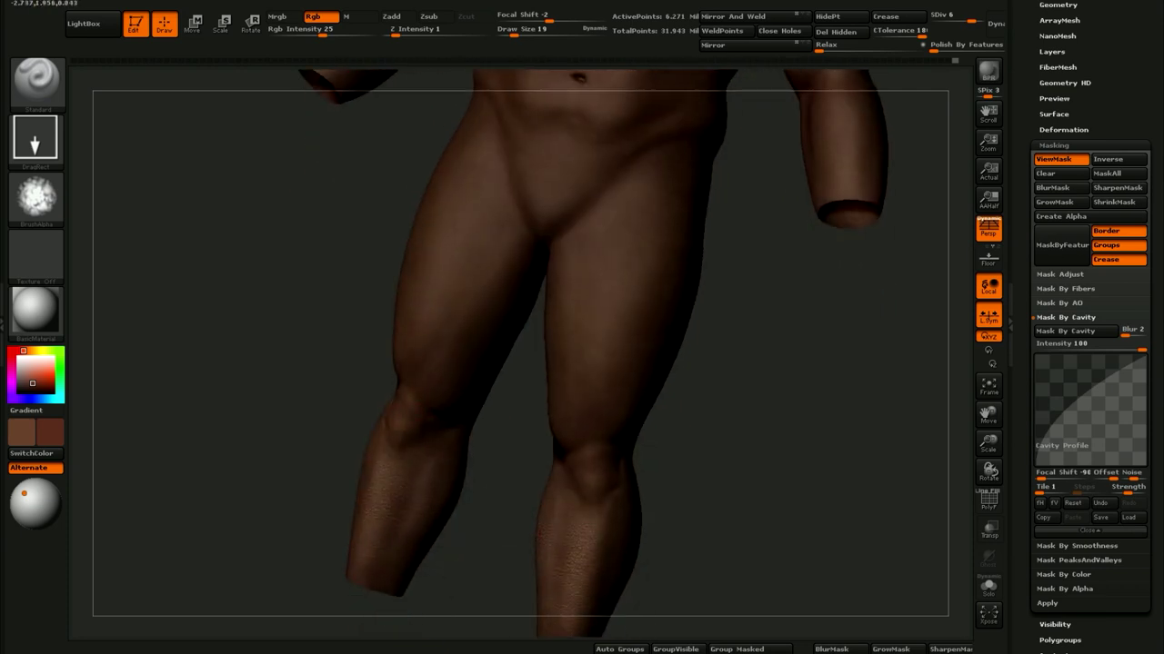
left_click_drag(546, 505, 709, 505)
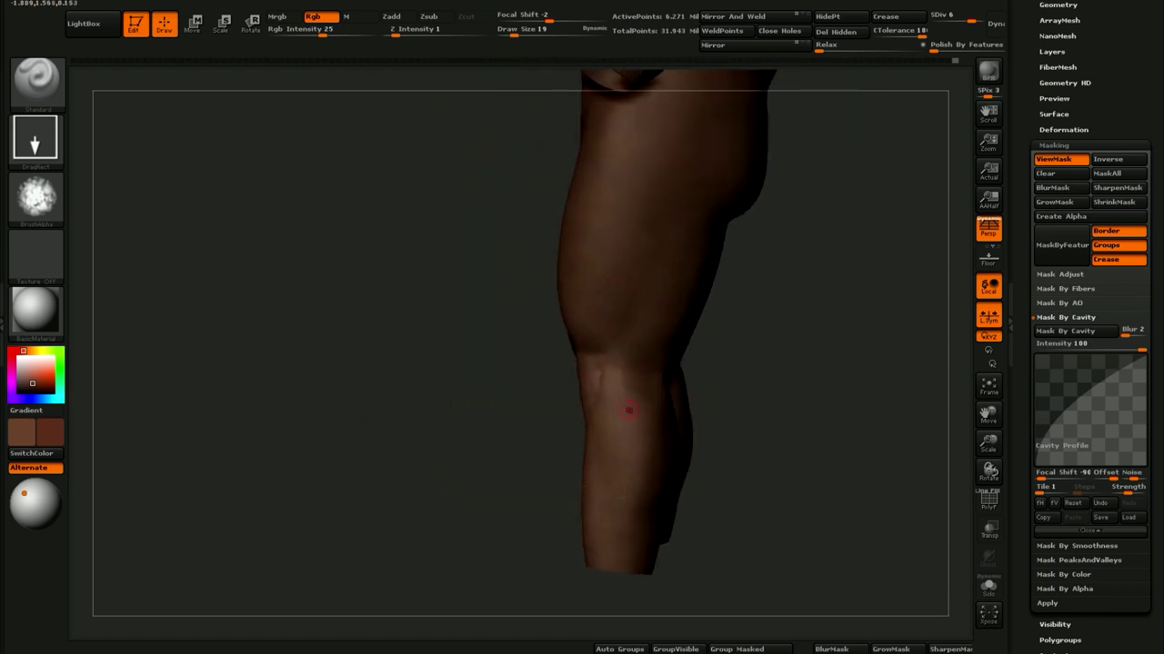
left_click_drag(637, 505, 809, 504)
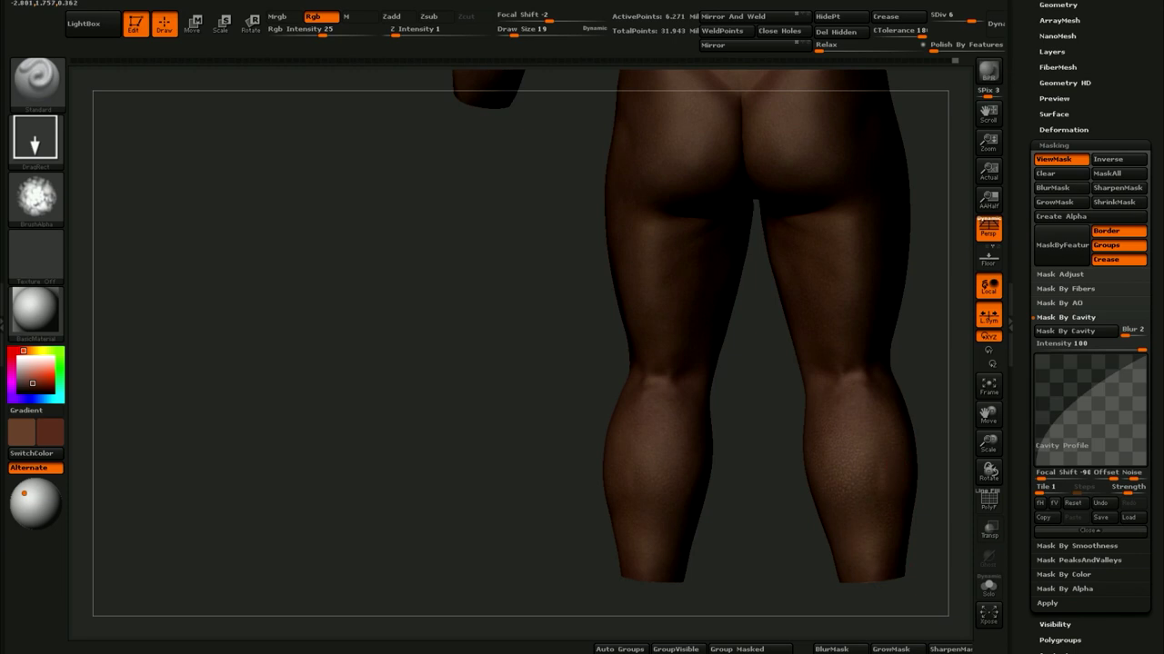
mouse_move(364, 545)
left_mouse_down("alt")
mouse_move(182, 545)
mouse_move(182, 455)
left_mouse_up("alt")
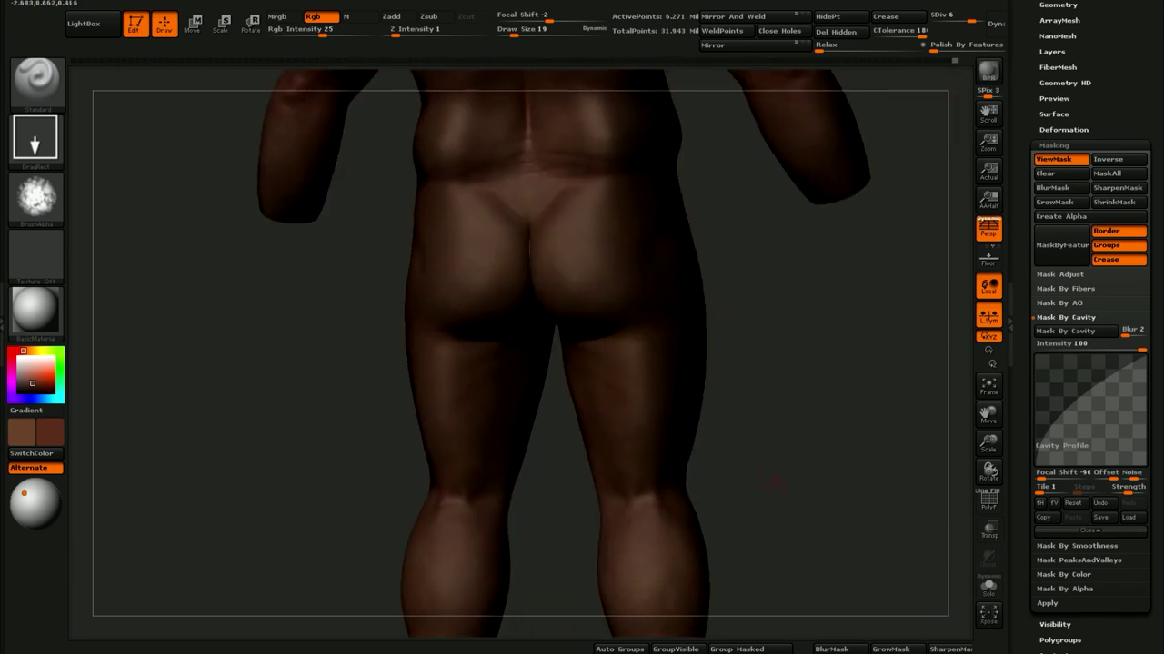
left_click_drag(845, 589, 918, 582)
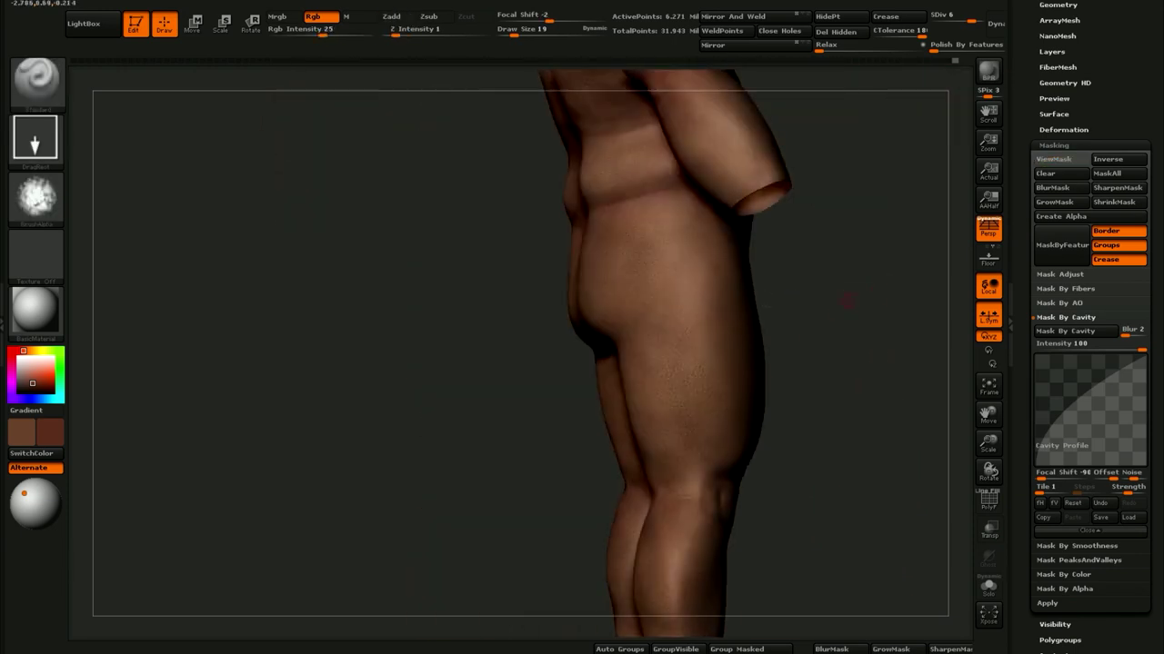
mouse_move(614, 591)
left_mouse_down()
mouse_move(617, 299)
mouse_move(647, 317)
mouse_move(803, 241)
mouse_move(735, 242)
mouse_move(751, 201)
left_mouse_up()
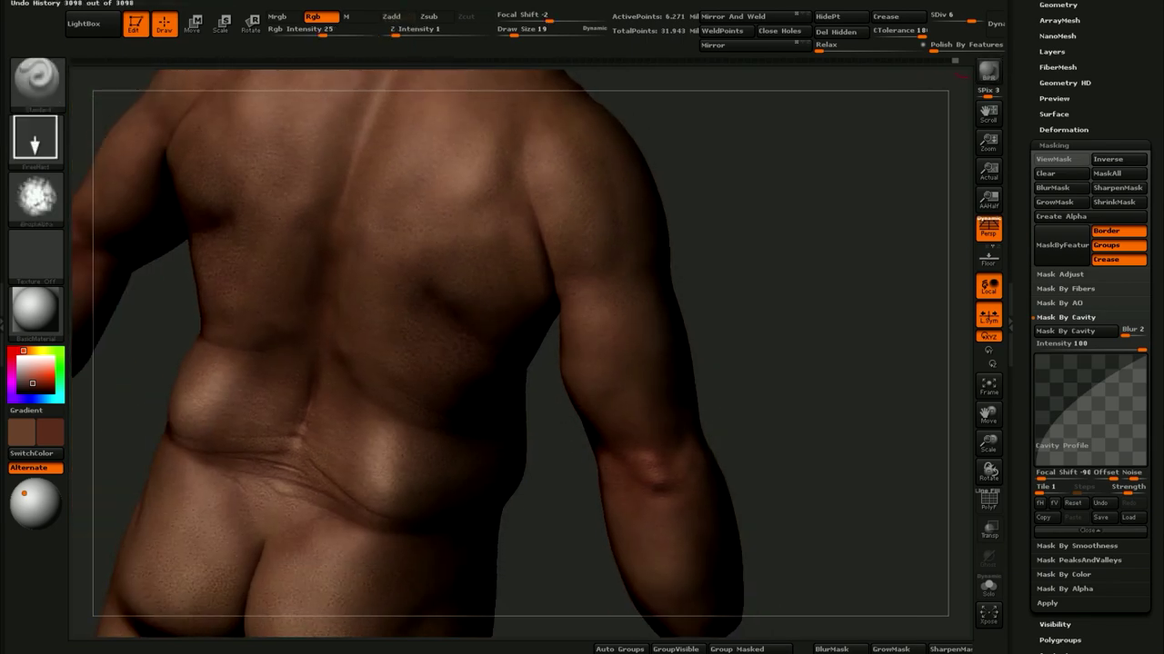
Step back in the undo history and accept discarding the later history entries
left_click_drag(954, 61, 932, 61)
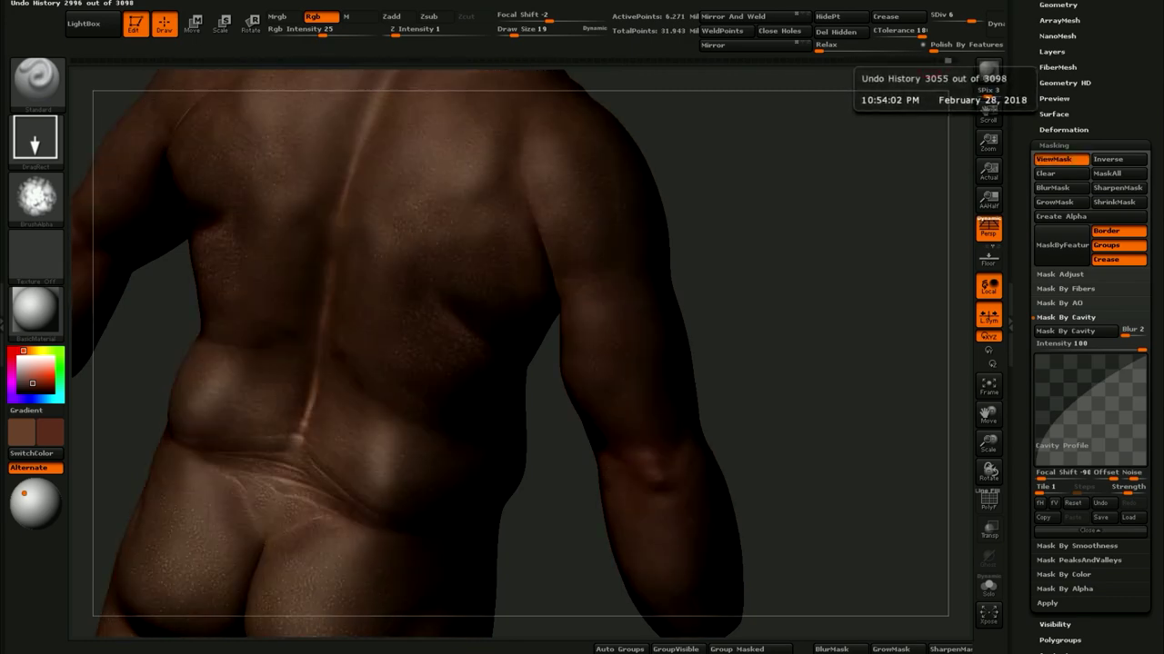
key("ctrl+z")
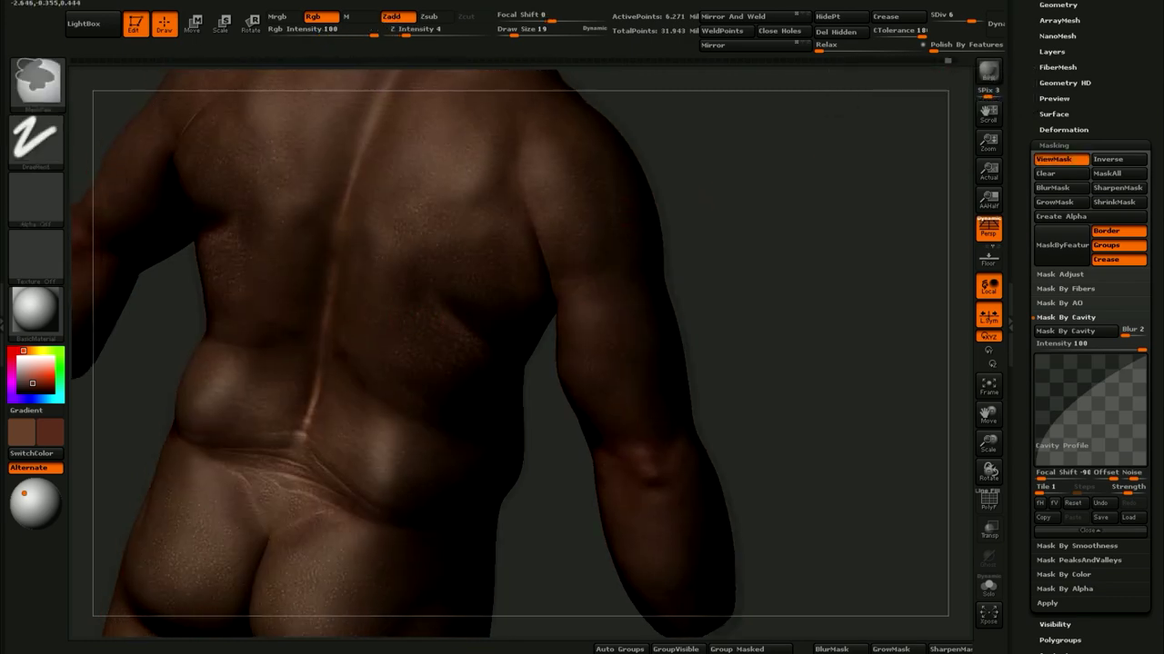
left_click(635, 200)
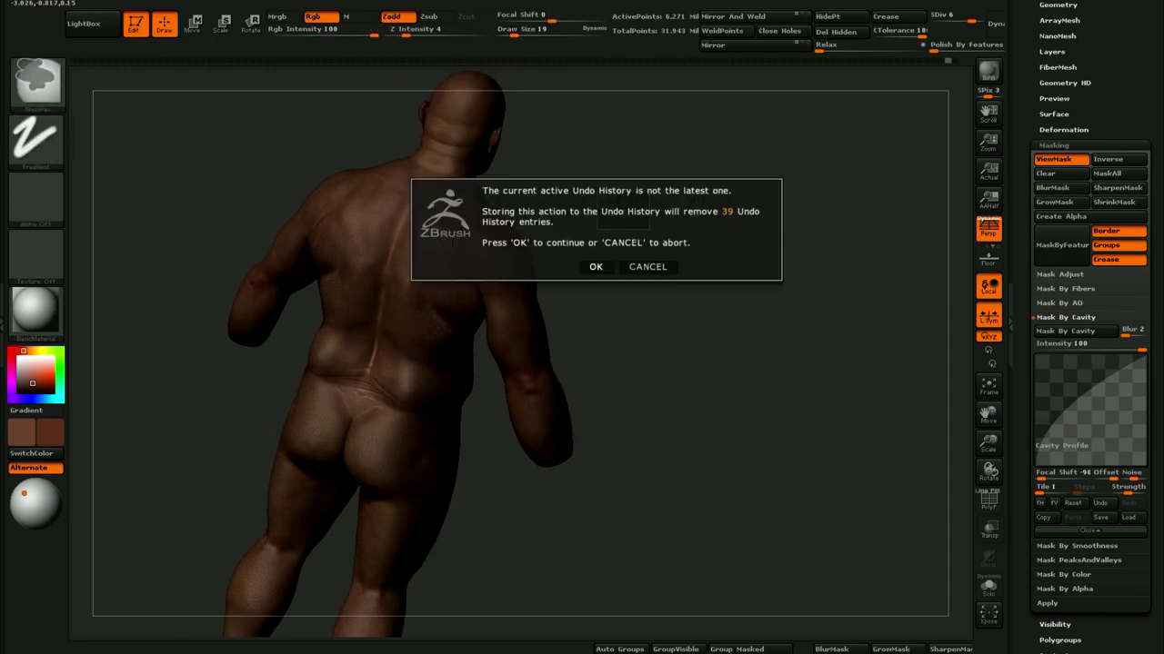
left_click(596, 267)
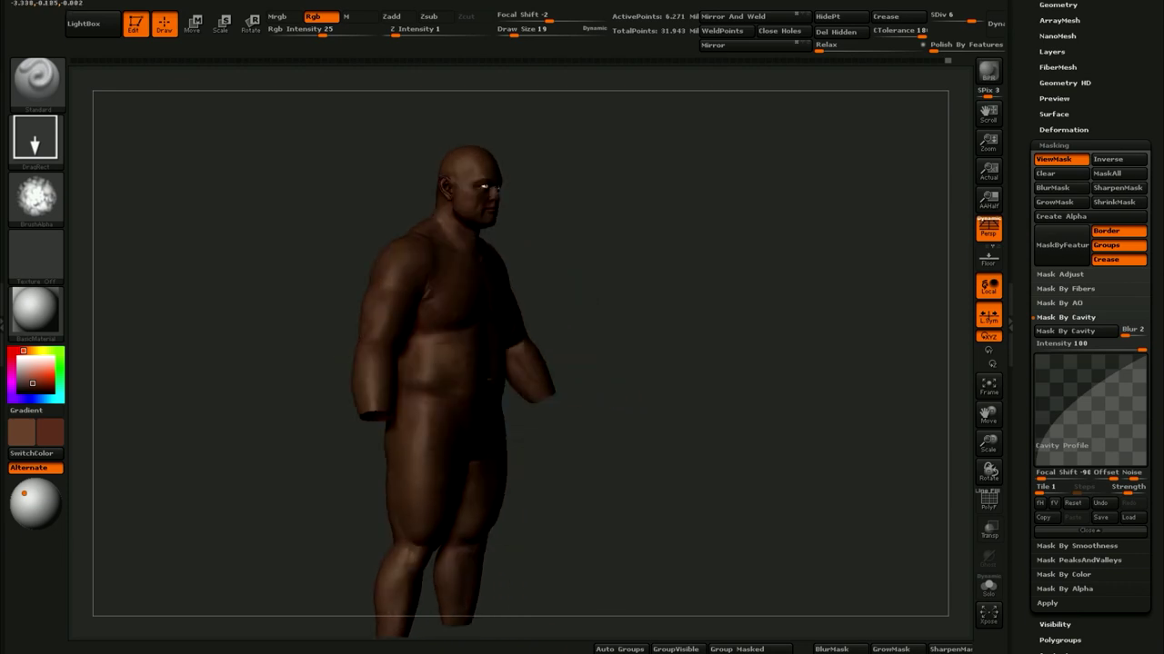
Rotate the model to view its back from a rear three-quarter angle
left_click_drag(272, 405, 482, 389)
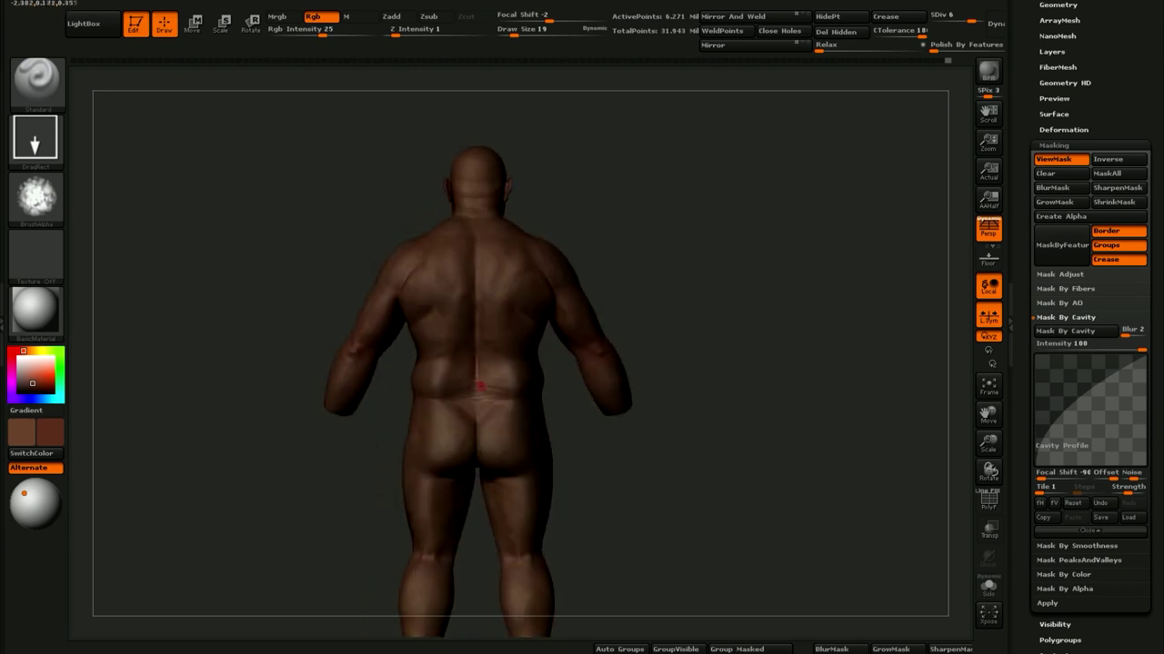
left_click_drag(483, 390, 690, 391)
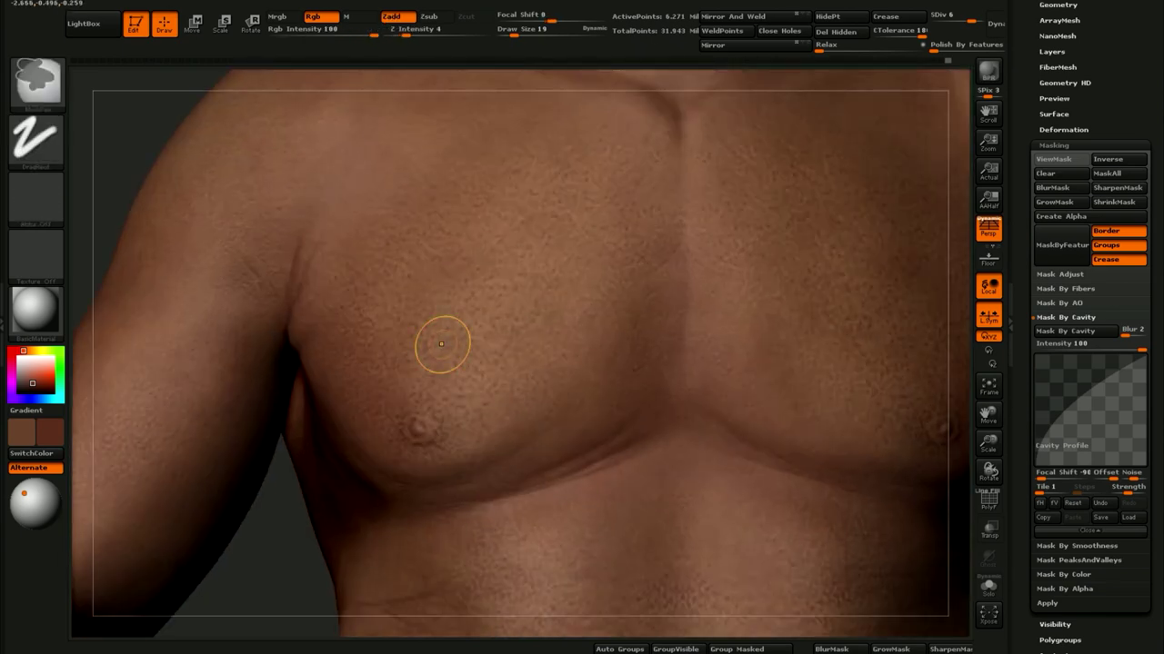
Toggle ViewMask on and off repeatedly to compare the torso skin
key("ctrl+h")
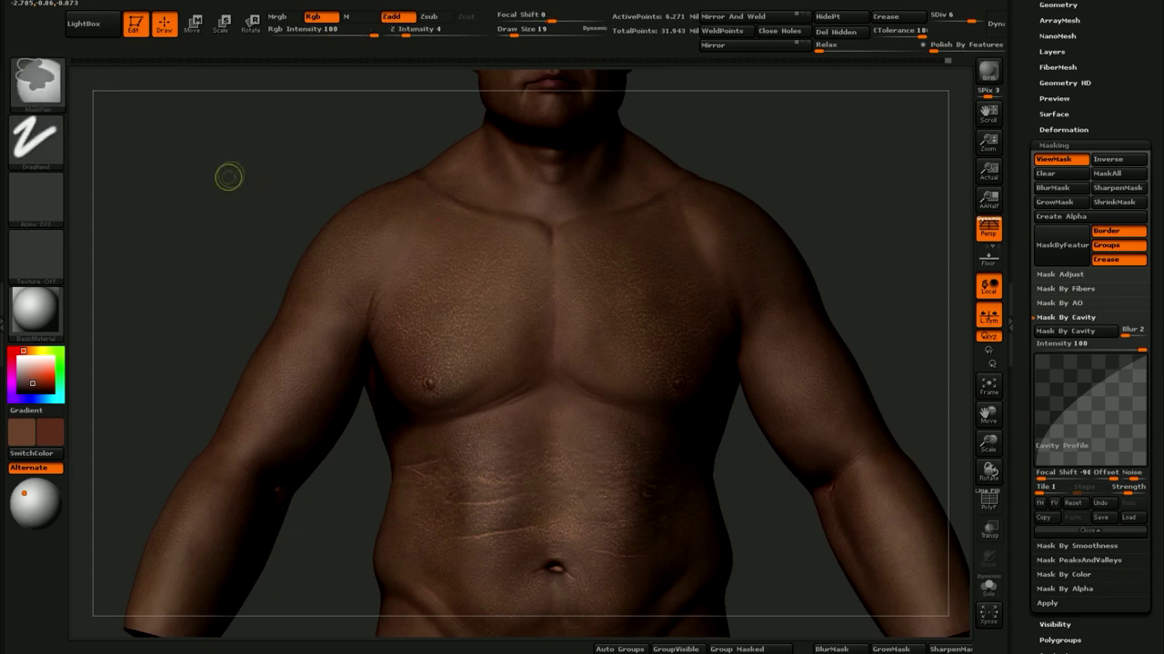
key("ctrl+h")
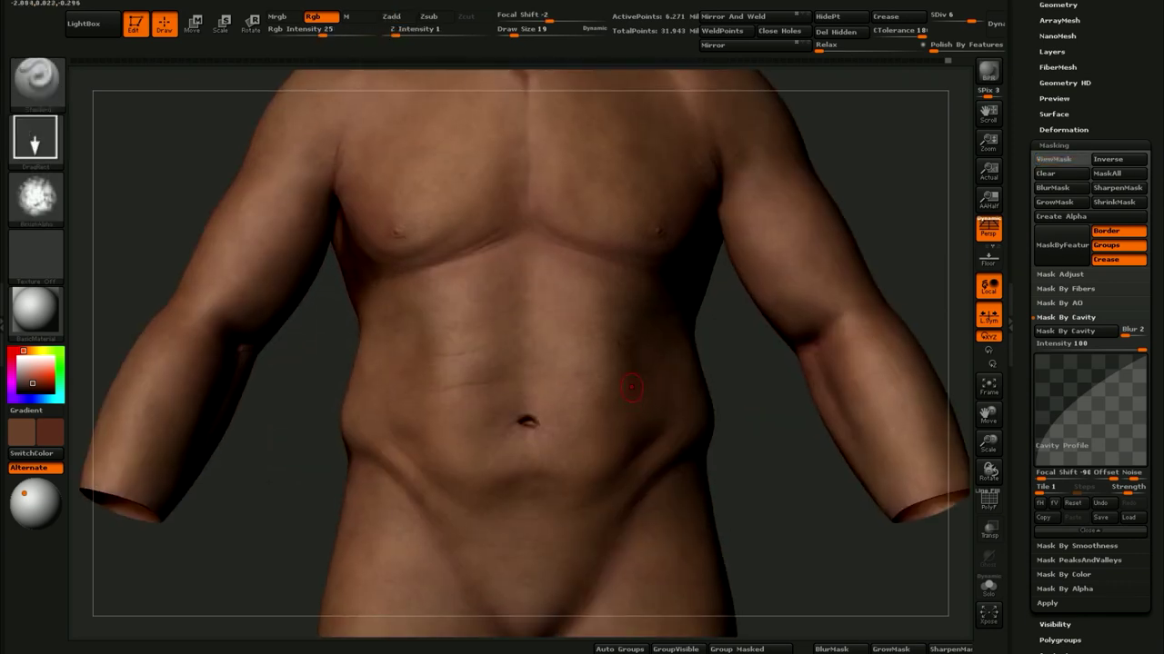
key("ctrl+h")
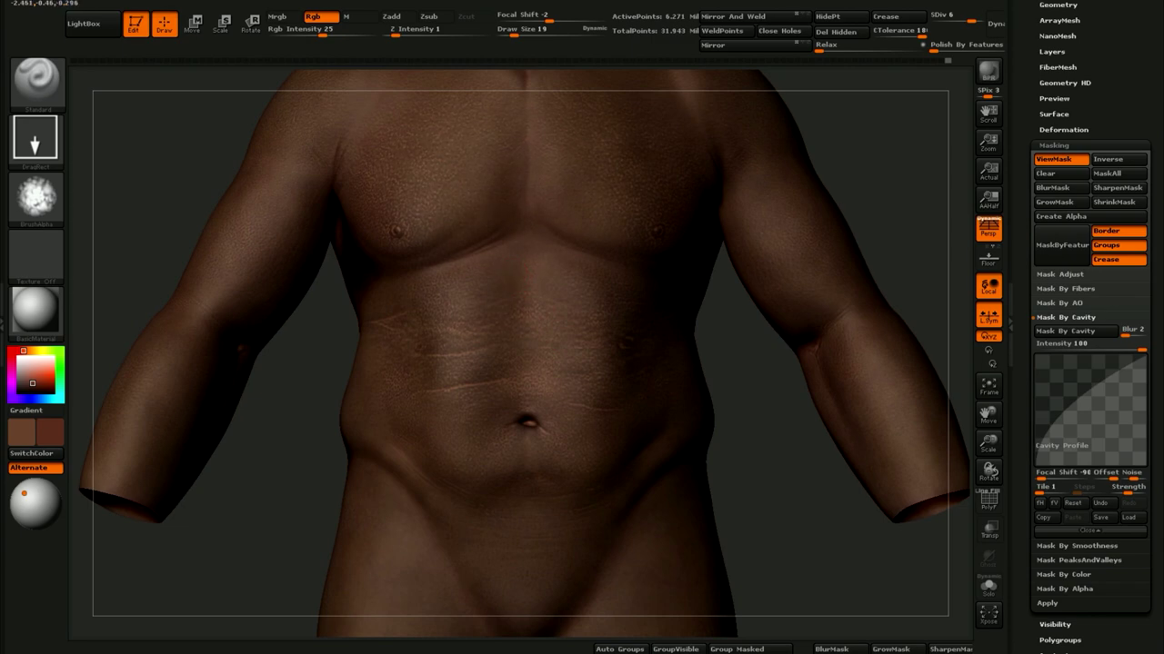
key("ctrl+h")
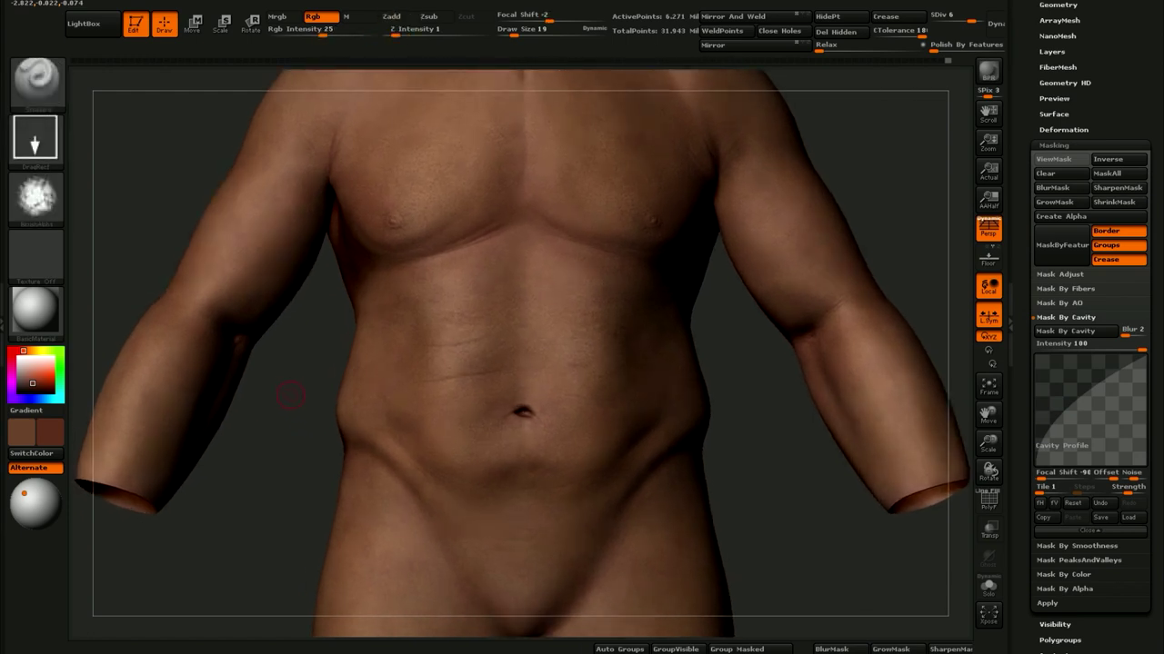
key("ctrl+h")
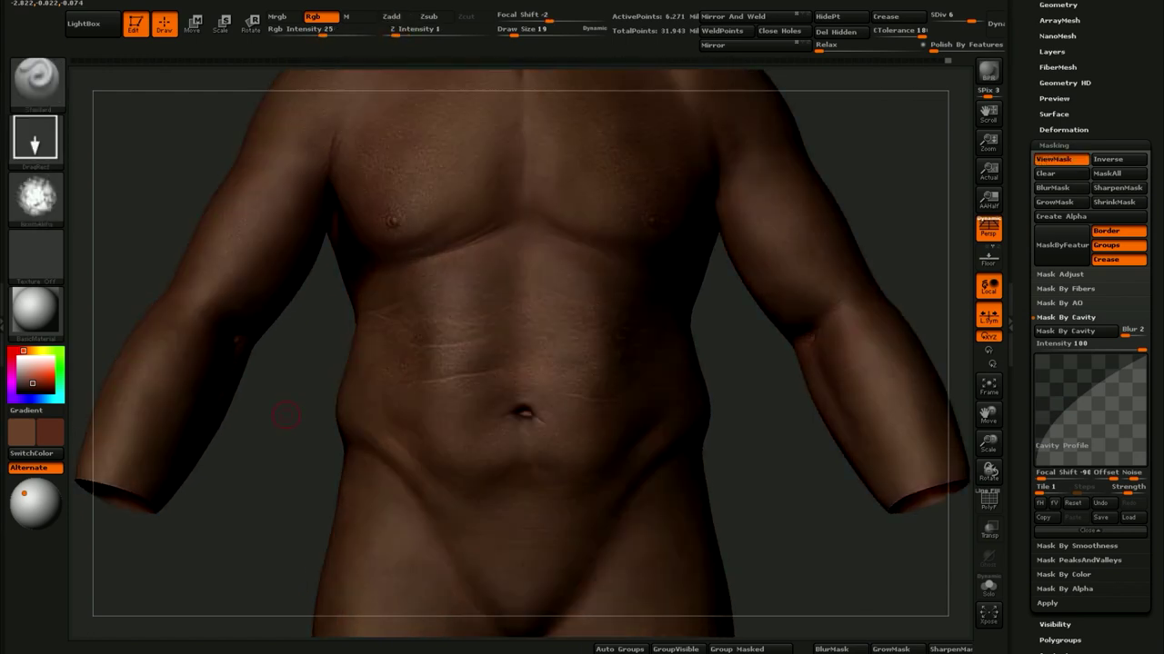
key("ctrl+h")
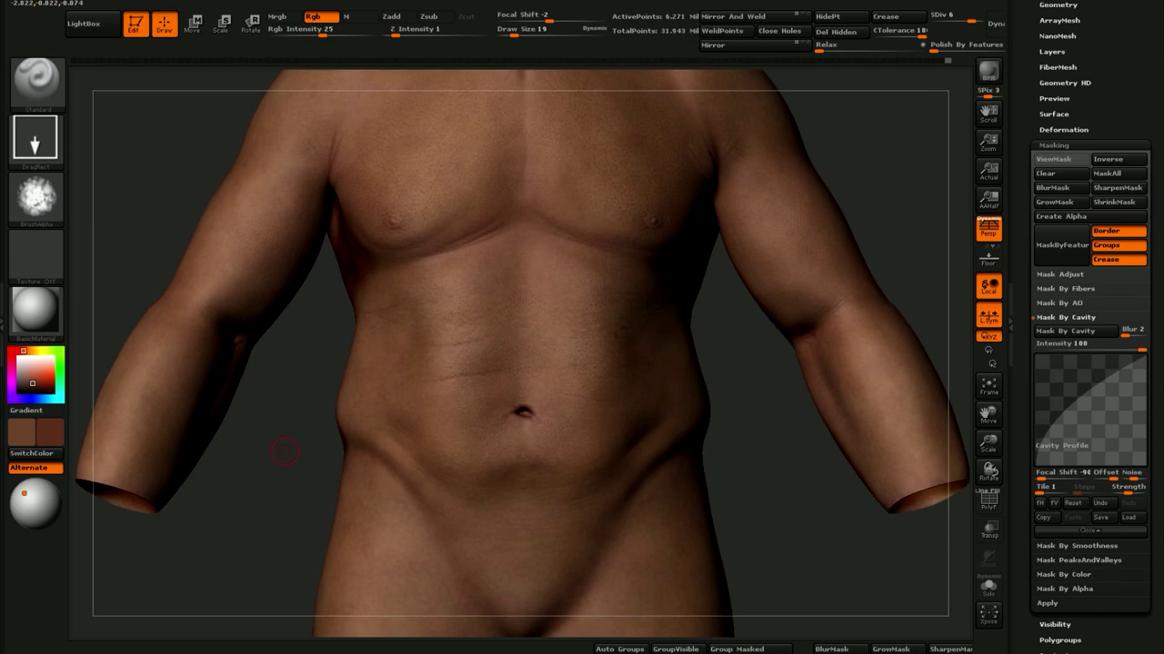
key("ctrl+h")
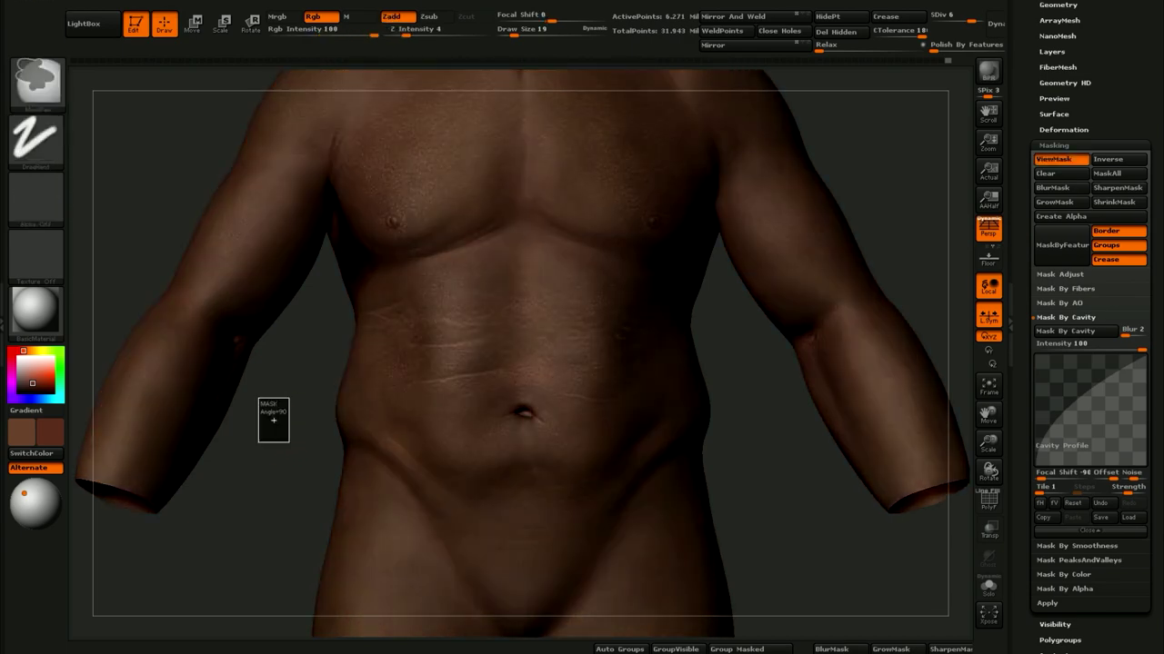
key("ctrl+h")
Zoom out and turn the model to check the back of the figure
left_click_drag(264, 467, 258, 349)
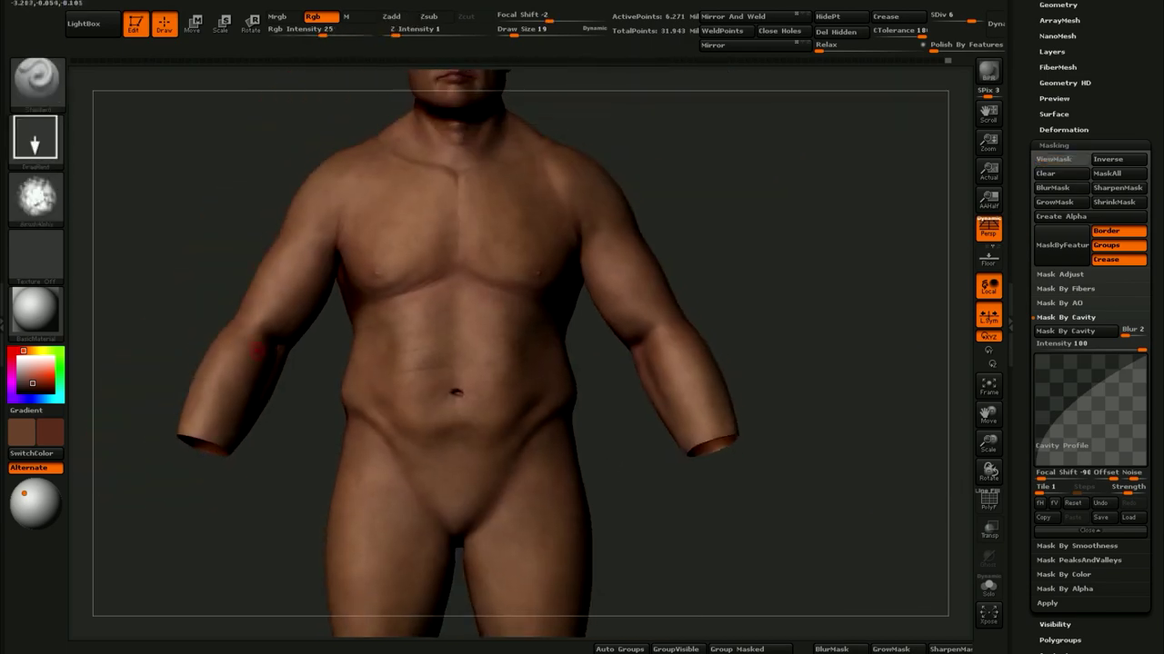
mouse_move(203, 262)
left_mouse_down()
mouse_move(561, 223)
mouse_move(582, 300)
left_mouse_up()
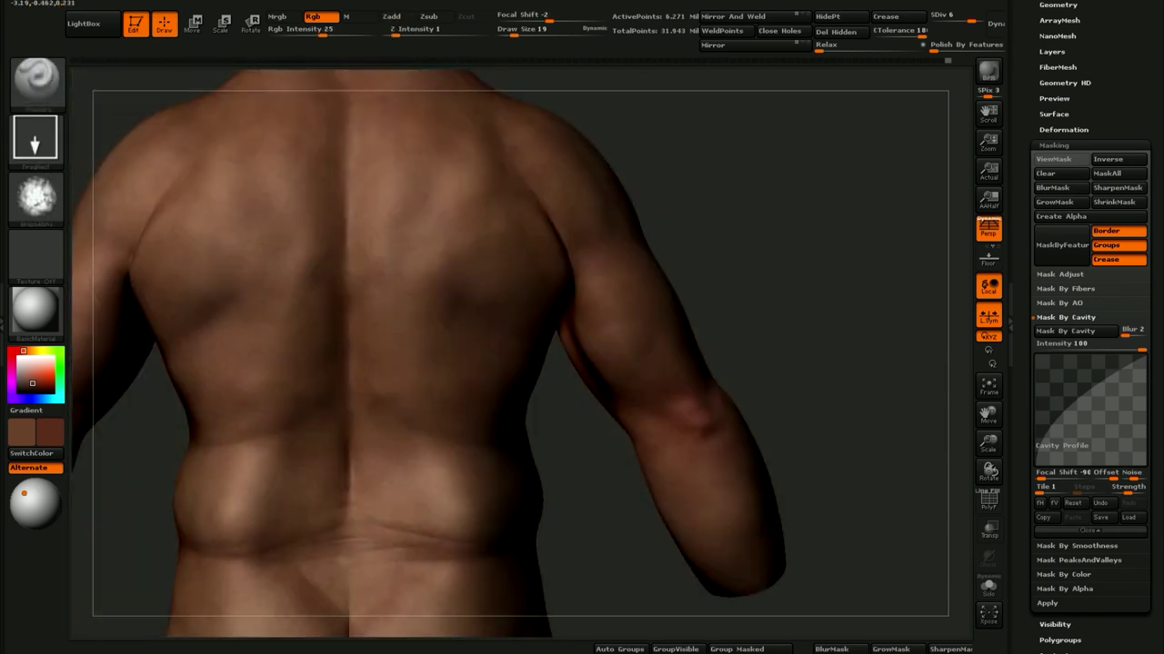
left_click_drag(718, 200, 757, 255)
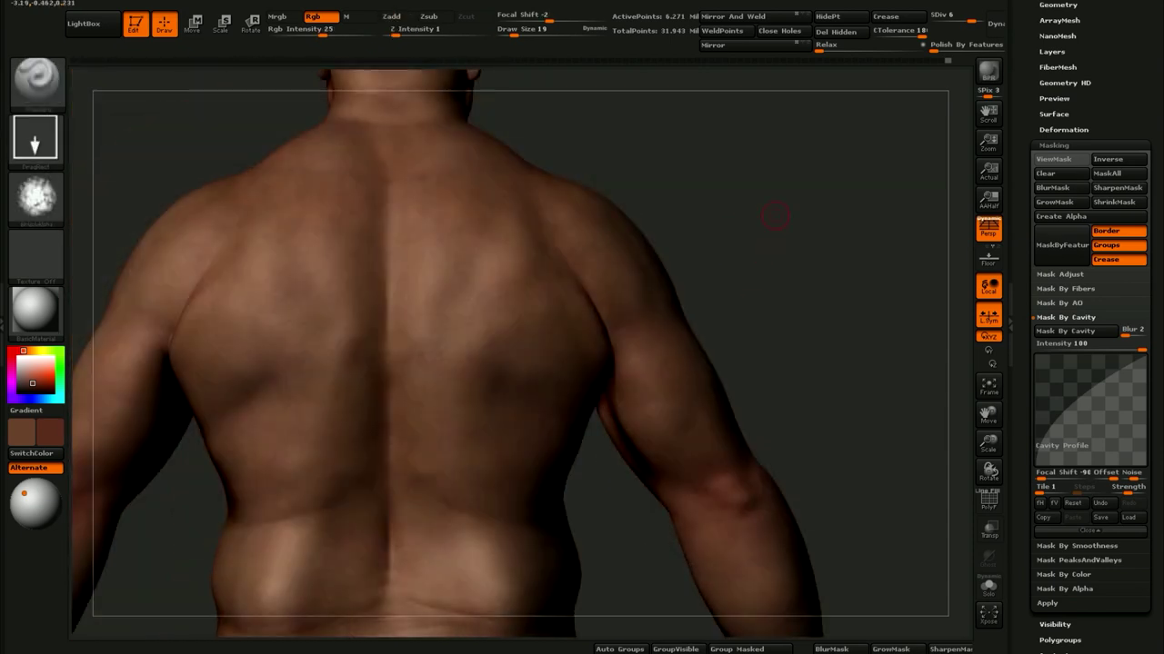
left_click_drag(754, 188, 761, 220)
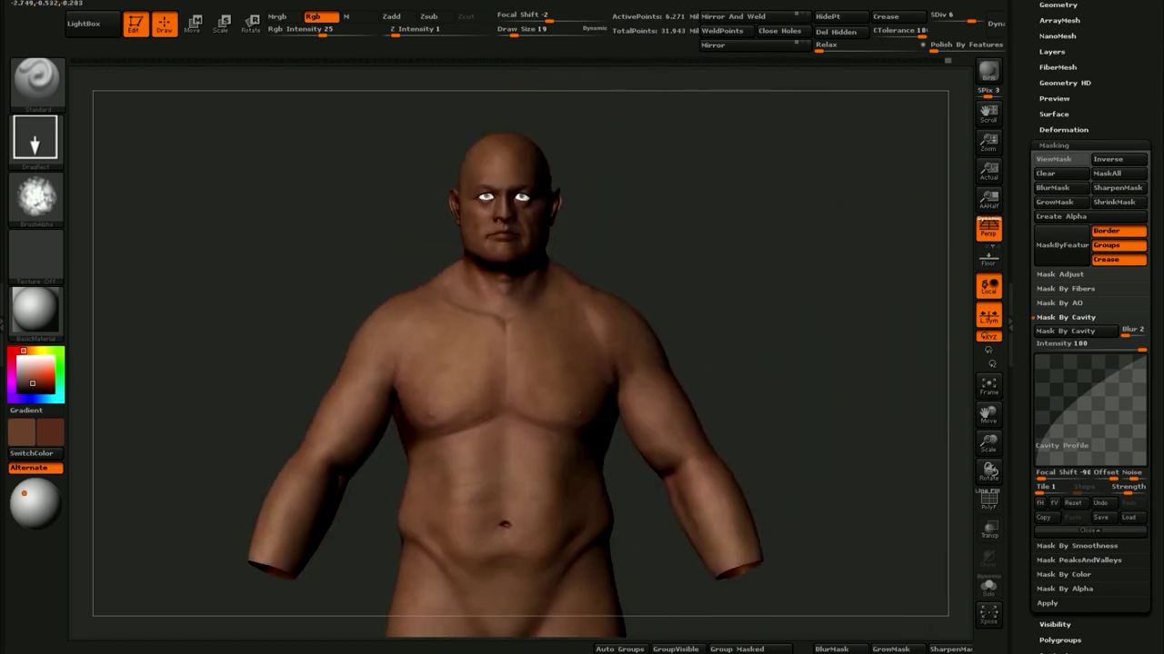
scroll(1091, 364, "up", 5)
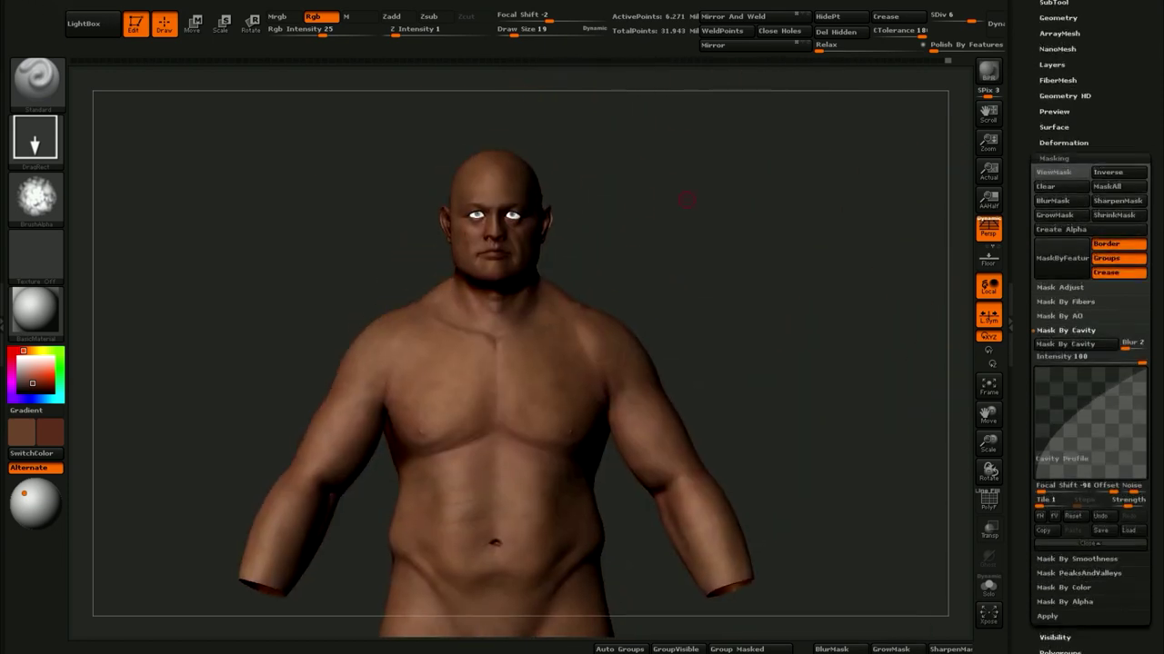
Expand Geometry and the SubTool subpalette to list the body's hair, beard and body-hair subtools
left_click(1058, 192)
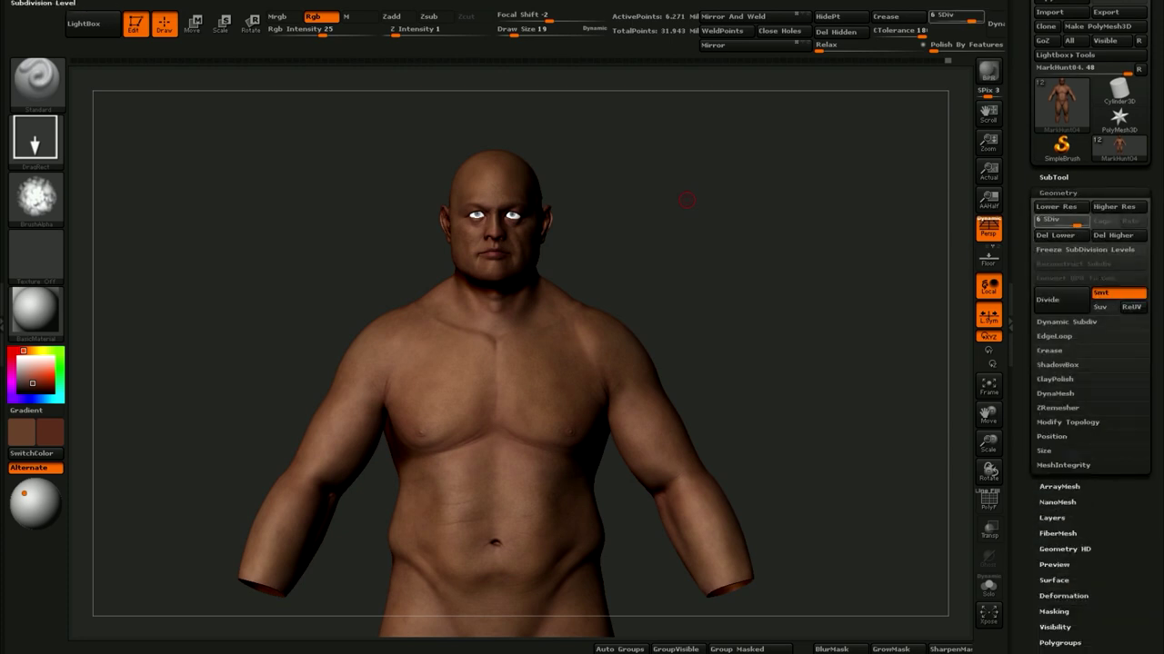
left_click(1055, 177)
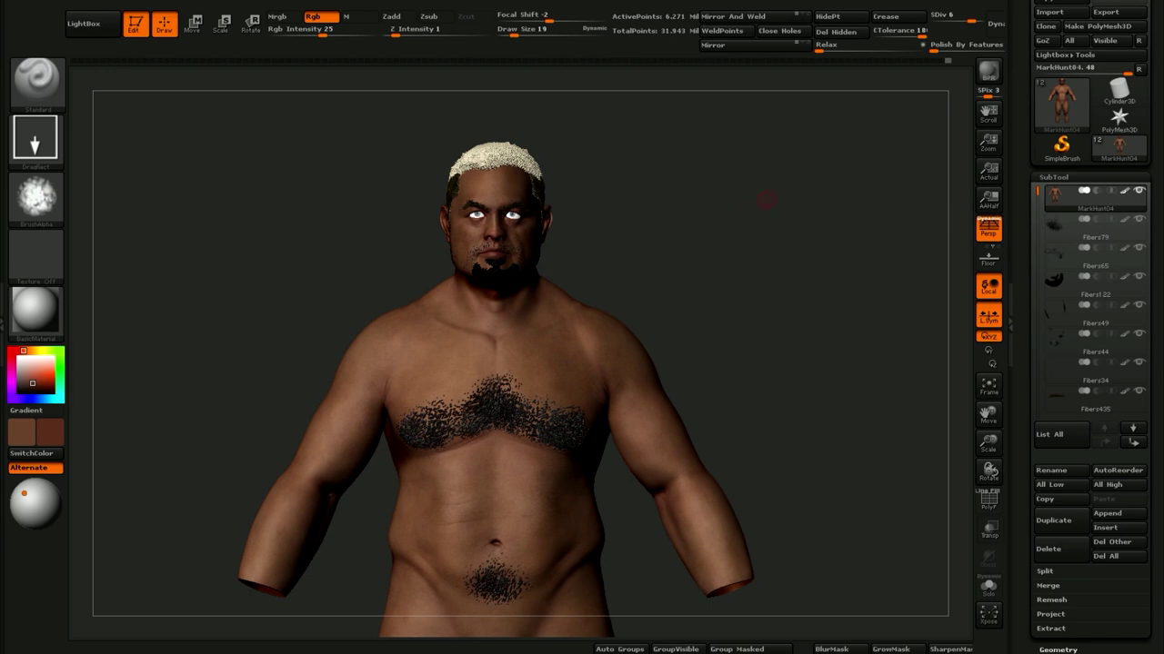
Make Fibers79 active, briefly solo it, and set a Dots stroke with Alpha Off
left_click(1090, 225)
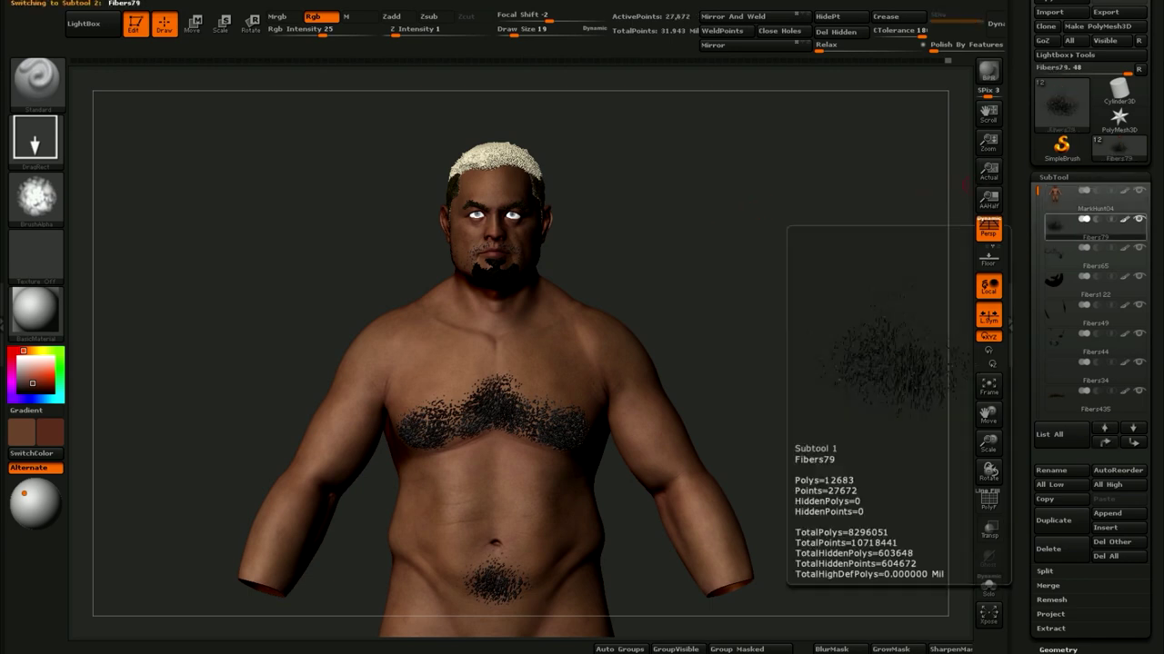
left_click(1139, 219, "shift")
left_click(1138, 219, "shift")
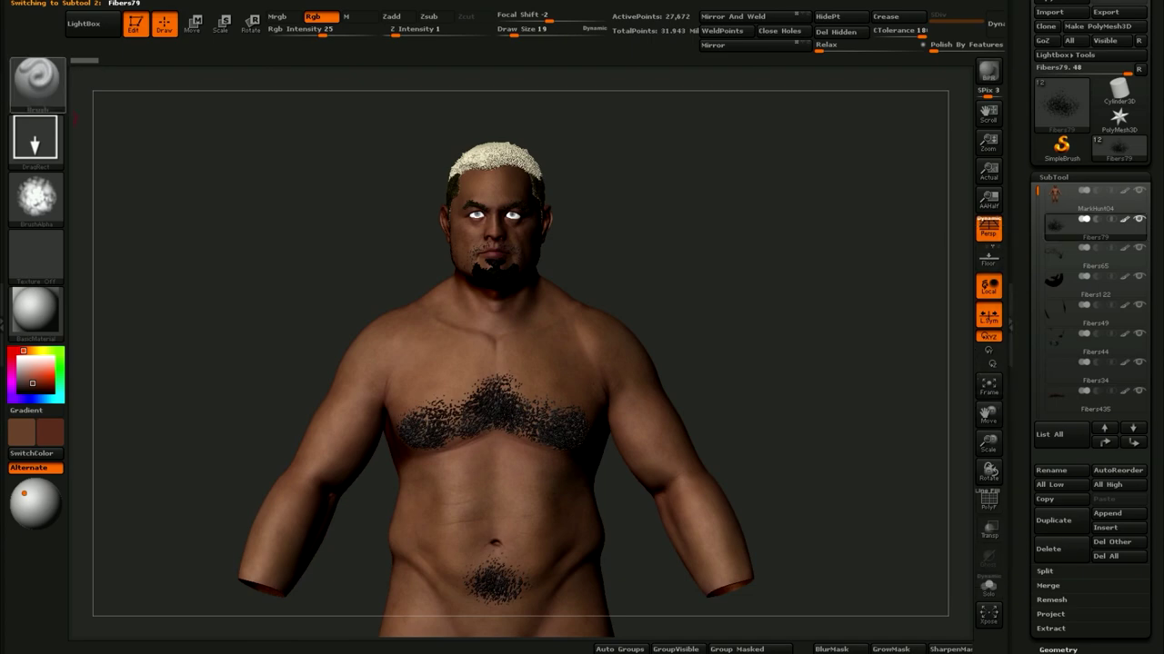
left_click(34, 137)
left_click(35, 136)
left_click(95, 150)
left_click(34, 196)
left_click(34, 195)
left_click(109, 211)
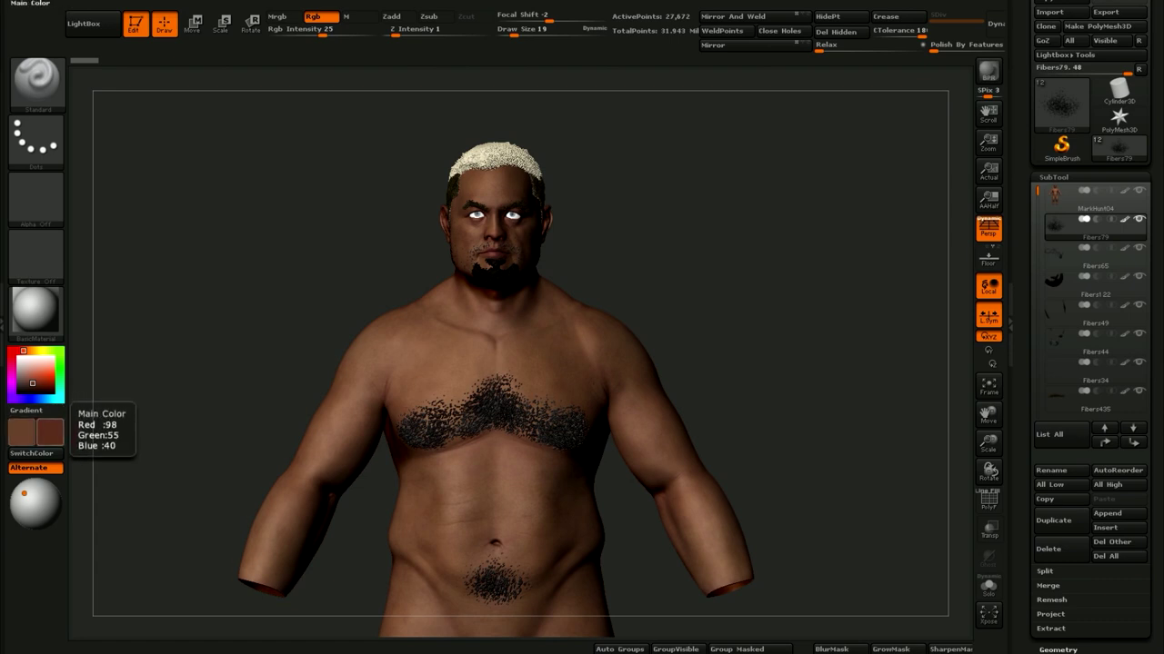
Pick a dark colour, set Draw Size to 68, and QuickSave the project
left_click(22, 432)
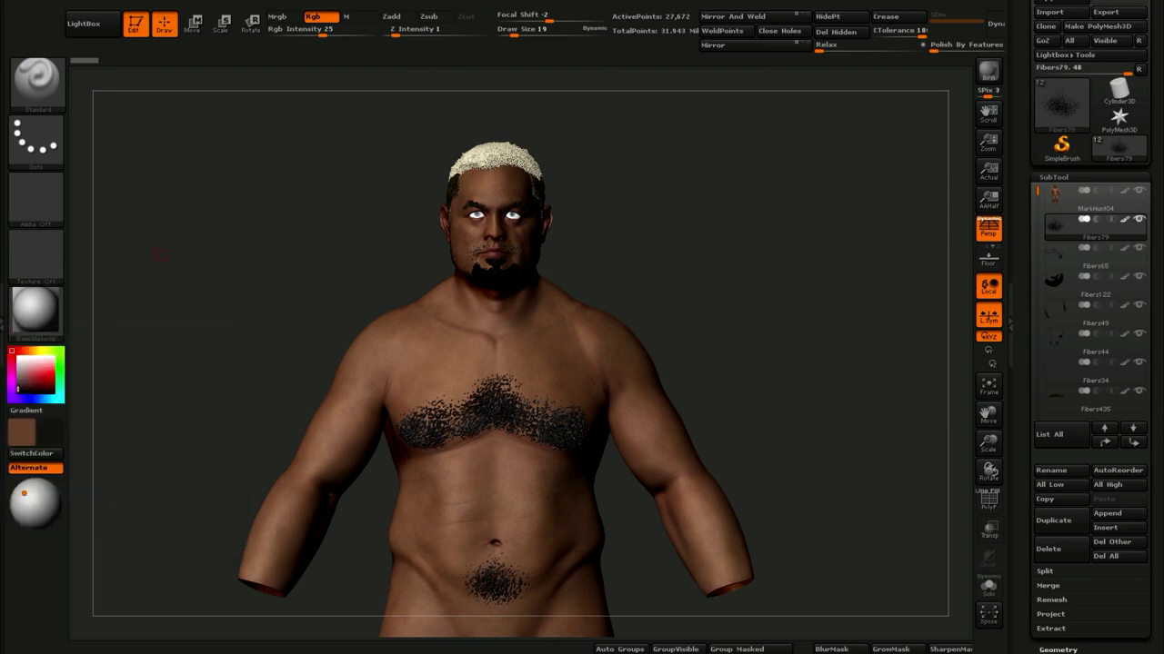
left_click(22, 428)
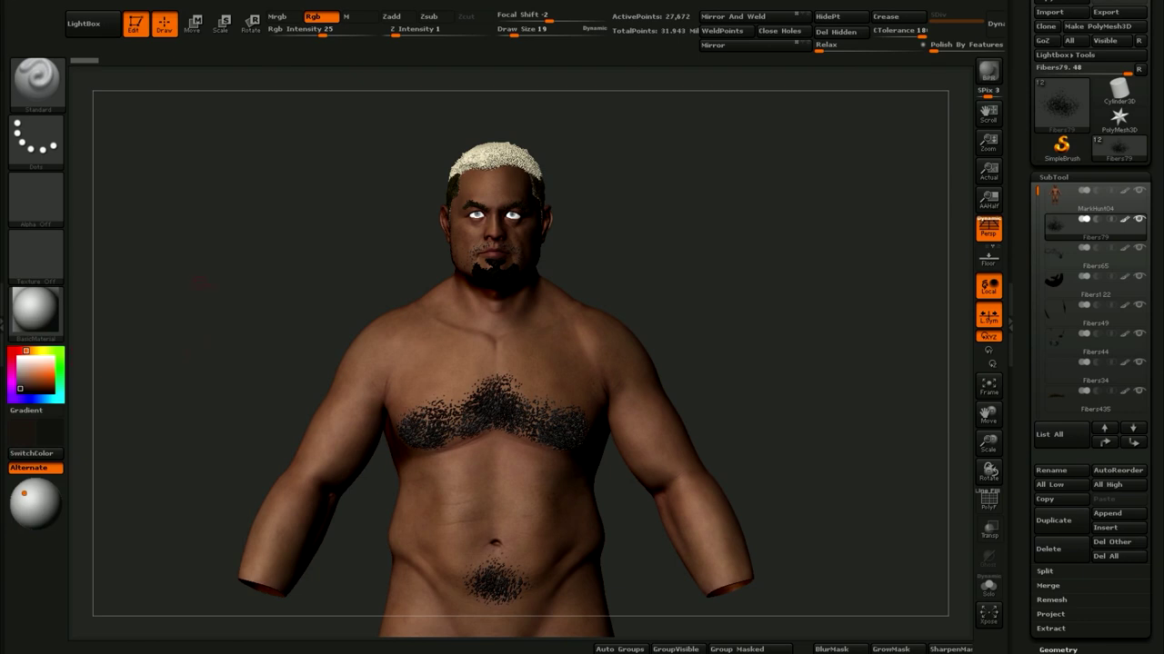
key("space")
left_click_drag(500, 391, 532, 391)
mouse_move(763, 314)
left_mouse_down()
mouse_move(760, 242)
mouse_move(674, 249)
left_mouse_up()
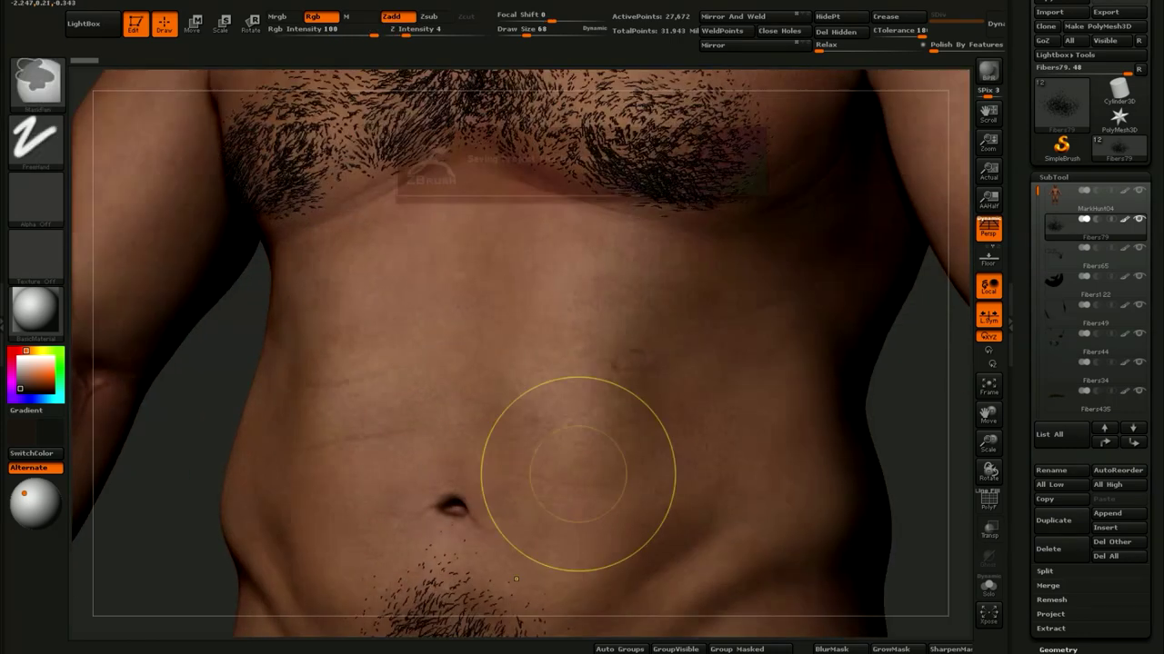
key("ctrl+s")
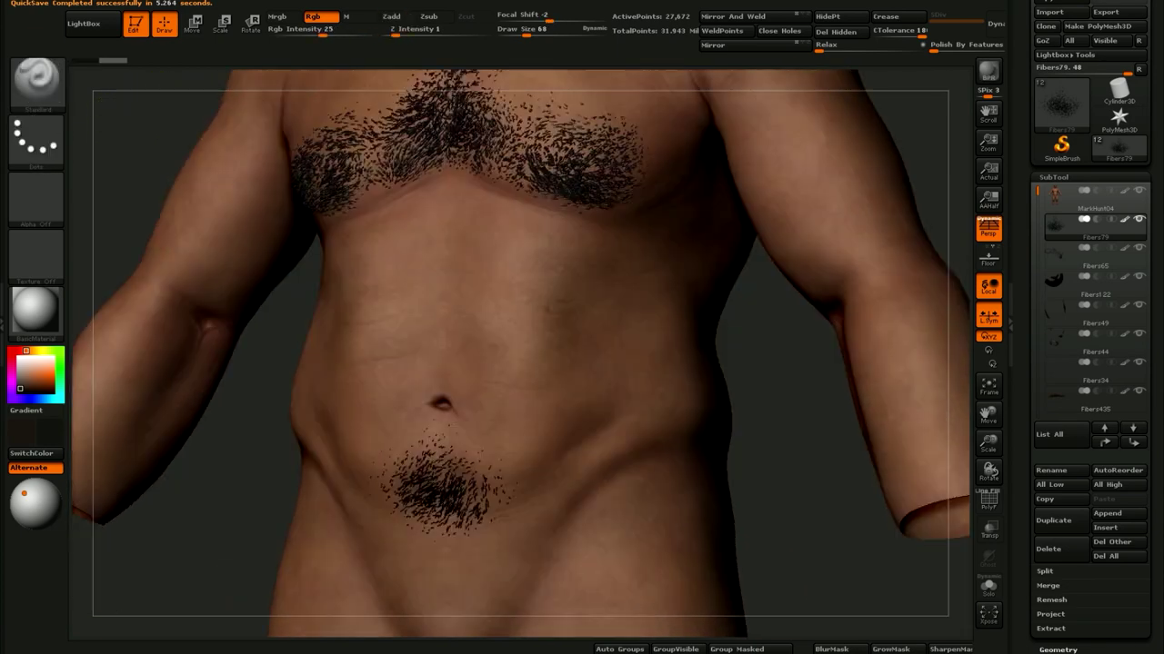
Check the abdomen and chest hair and make Fibers65 the active subtool
left_click_drag(407, 497, 414, 450, "alt")
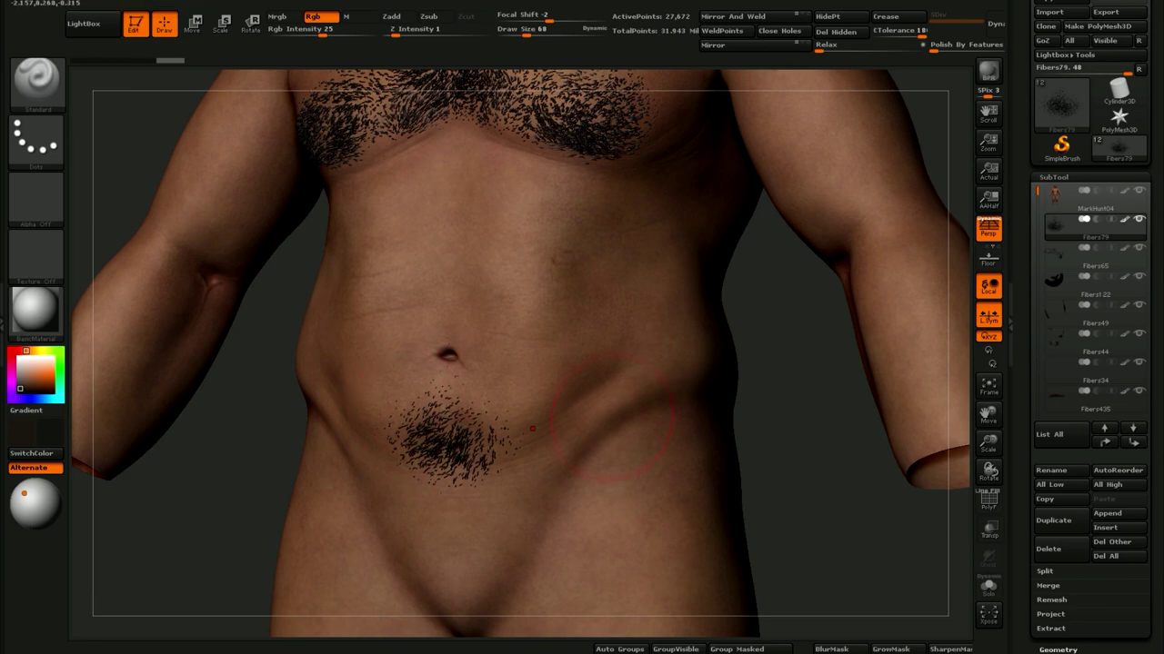
left_click_drag(795, 323, 870, 327, "alt")
left_click(870, 359, "alt")
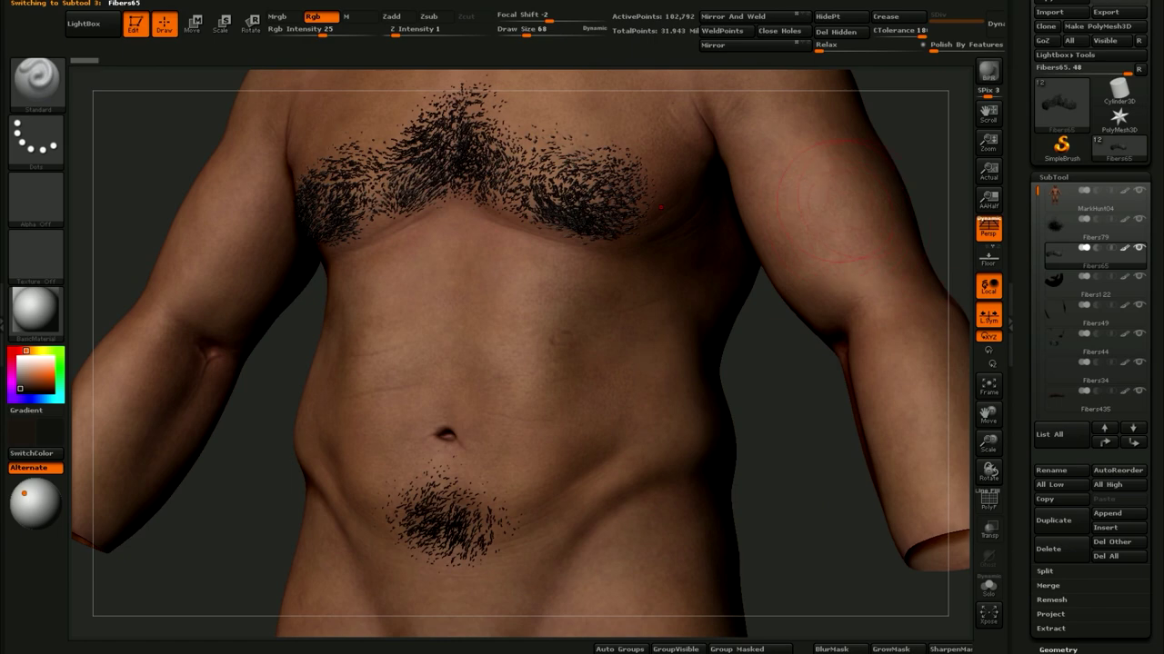
left_click_drag(432, 141, 400, 227, "alt")
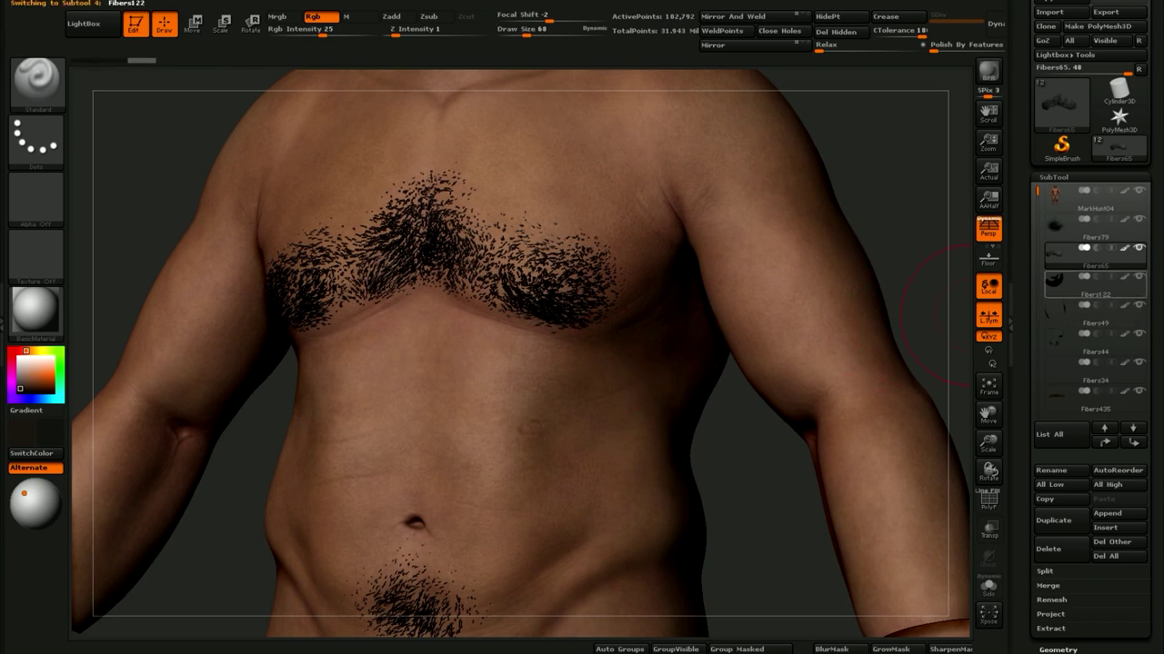
Select Fibers122, then Fibers49, and view the head and hair from the side
left_click(818, 173, "alt")
left_click_drag(819, 173, 791, 436, "alt")
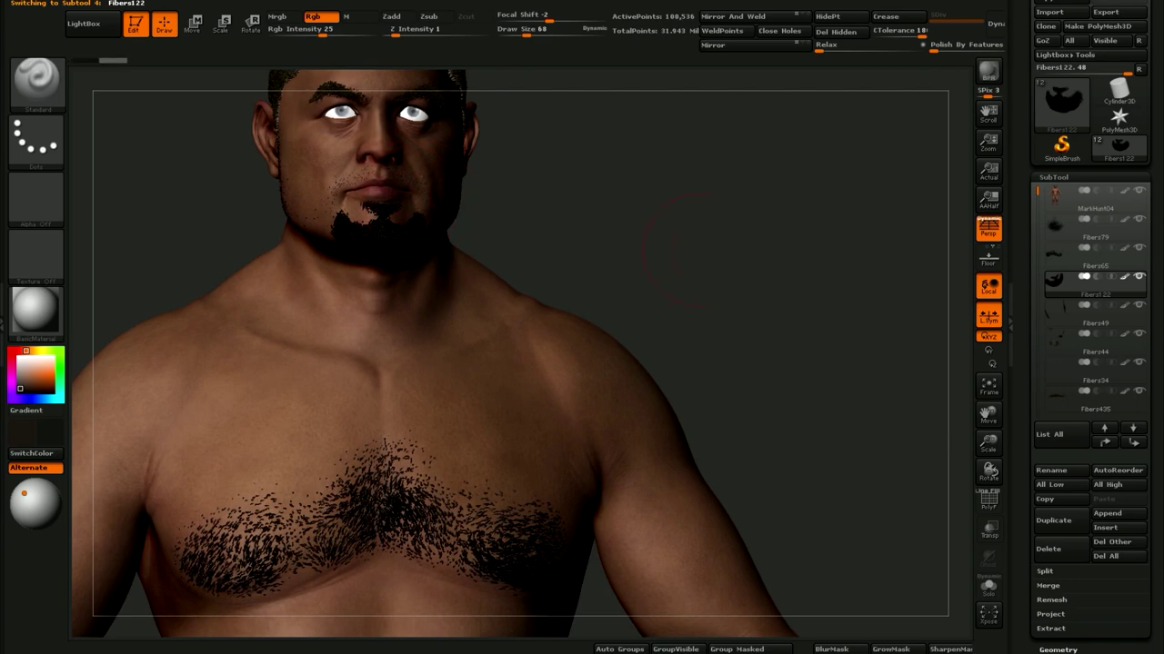
key("Down")
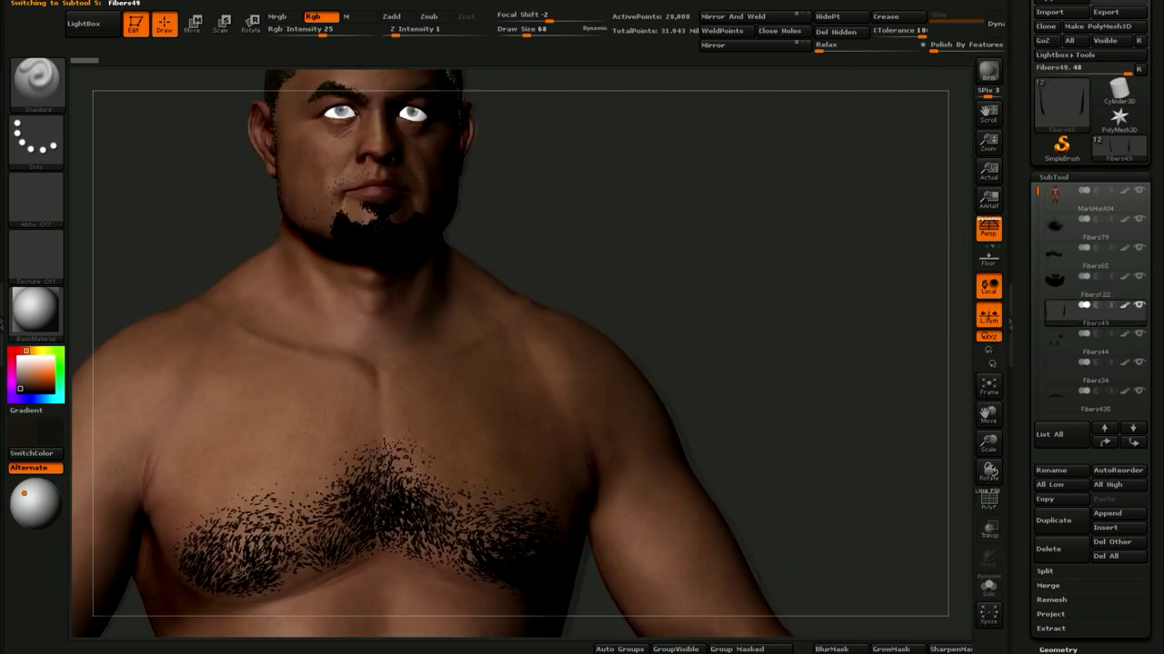
left_click_drag(954, 291, 990, 291)
left_click_drag(818, 364, 872, 382)
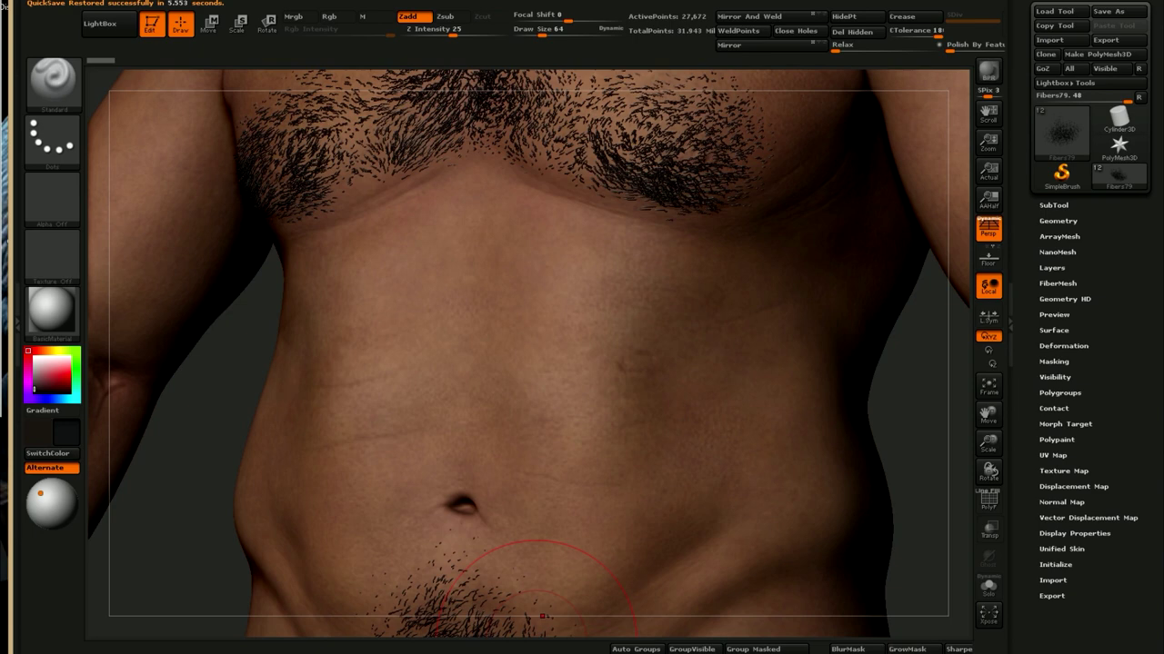
Frame the whole figure and rotate it to a higher three-quarter view
key("f")
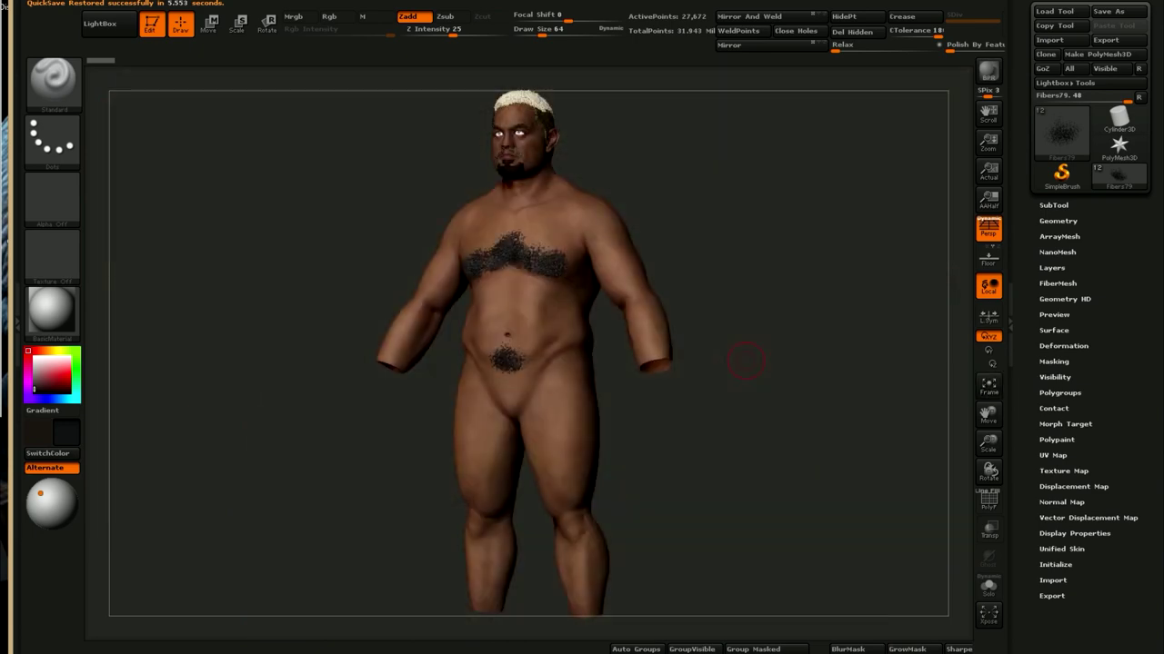
left_click_drag(748, 361, 744, 286)
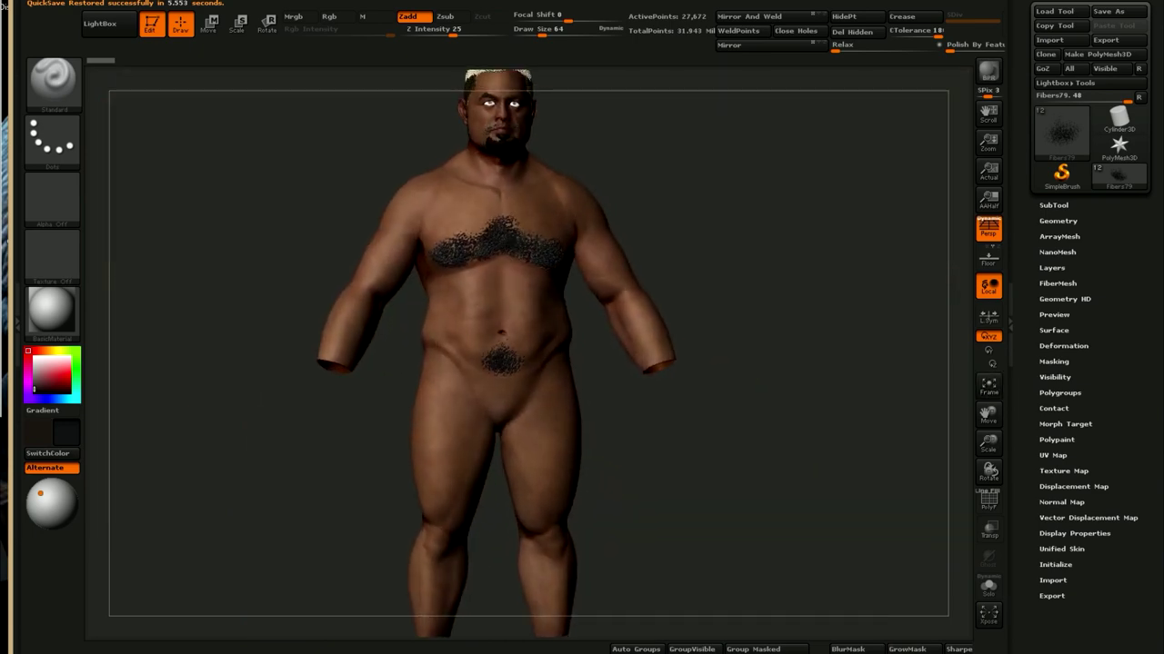
mouse_move(744, 286)
left_mouse_down()
mouse_move(697, 294)
mouse_move(682, 314)
left_mouse_up()
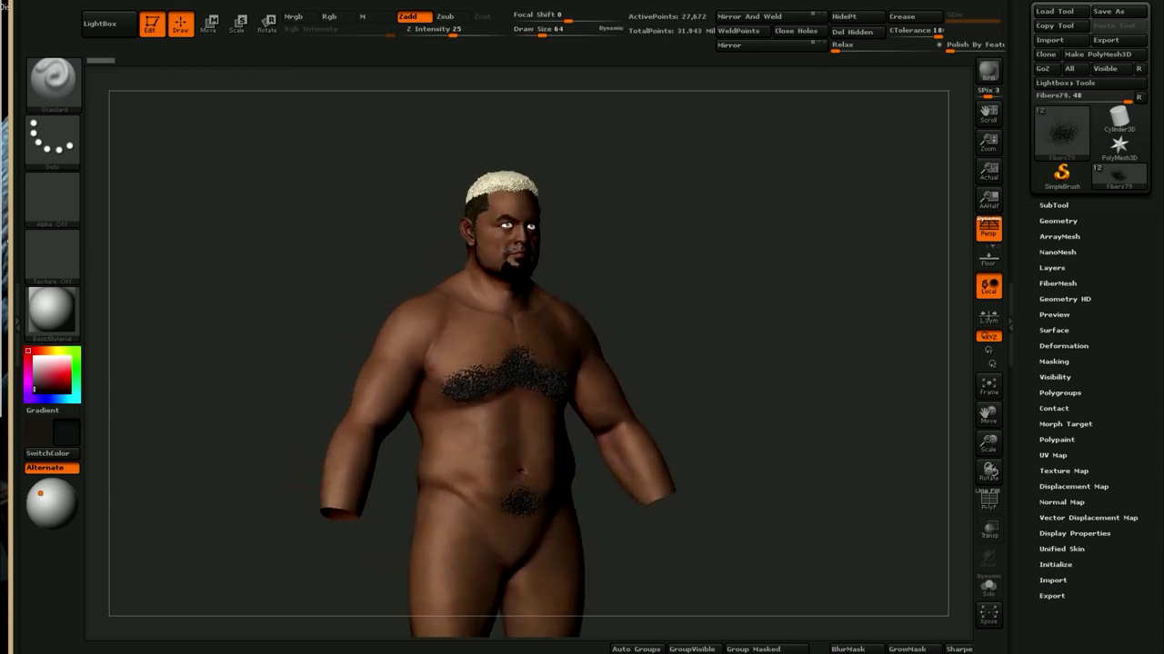
Select the Fibers301 subtool in the SubTool list and expand Polygroups
left_click(1054, 204)
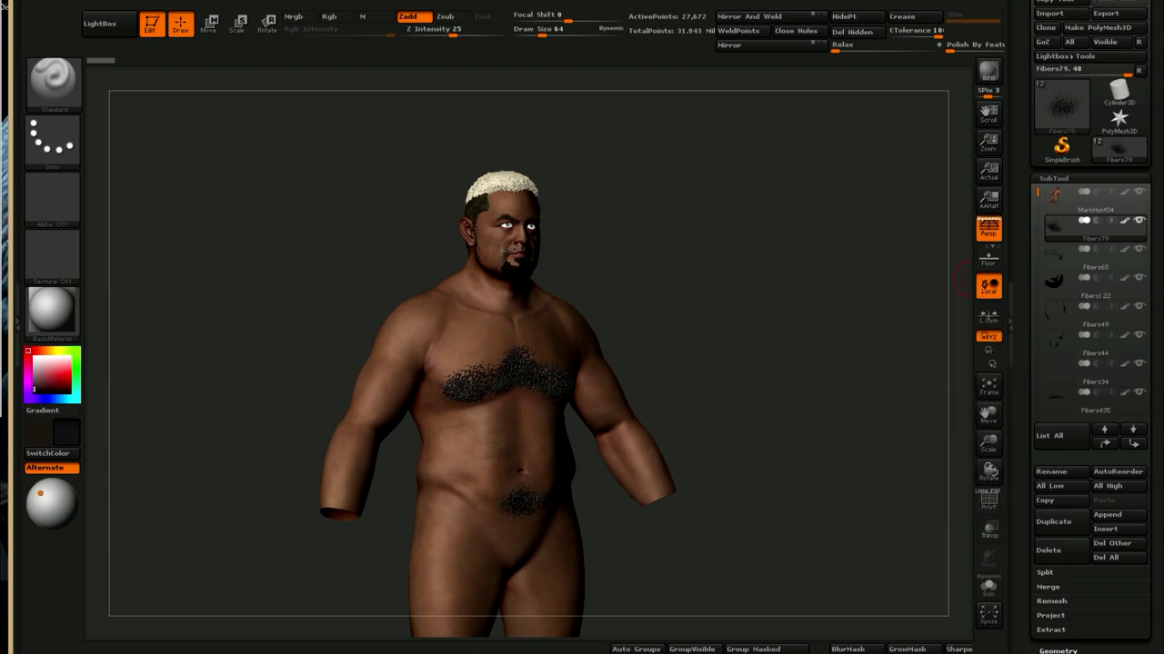
left_click(1037, 359)
left_click_drag(1037, 359, 1037, 329)
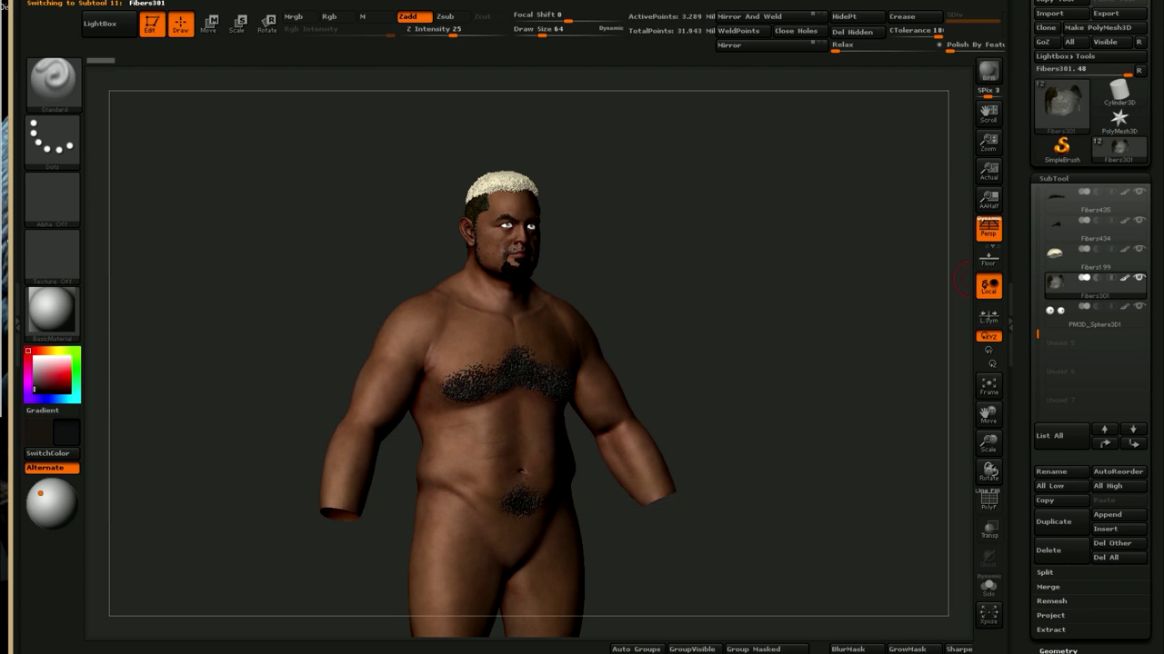
scroll(1091, 409, "down", 5)
scroll(1091, 363, "down", 1)
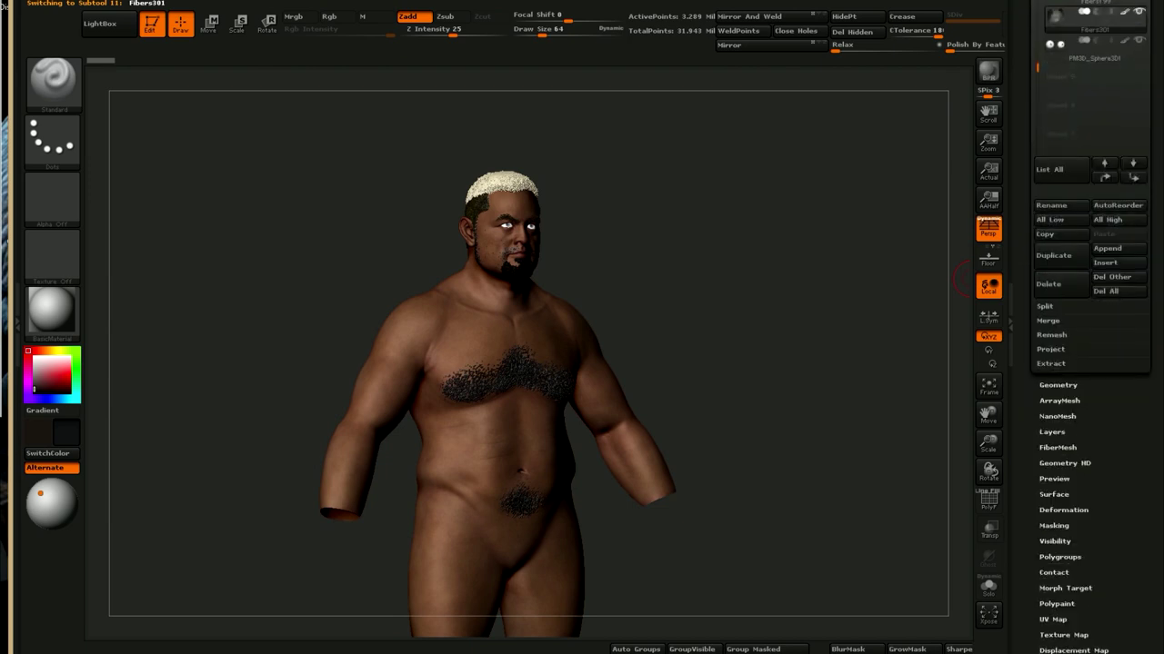
left_click(1060, 557)
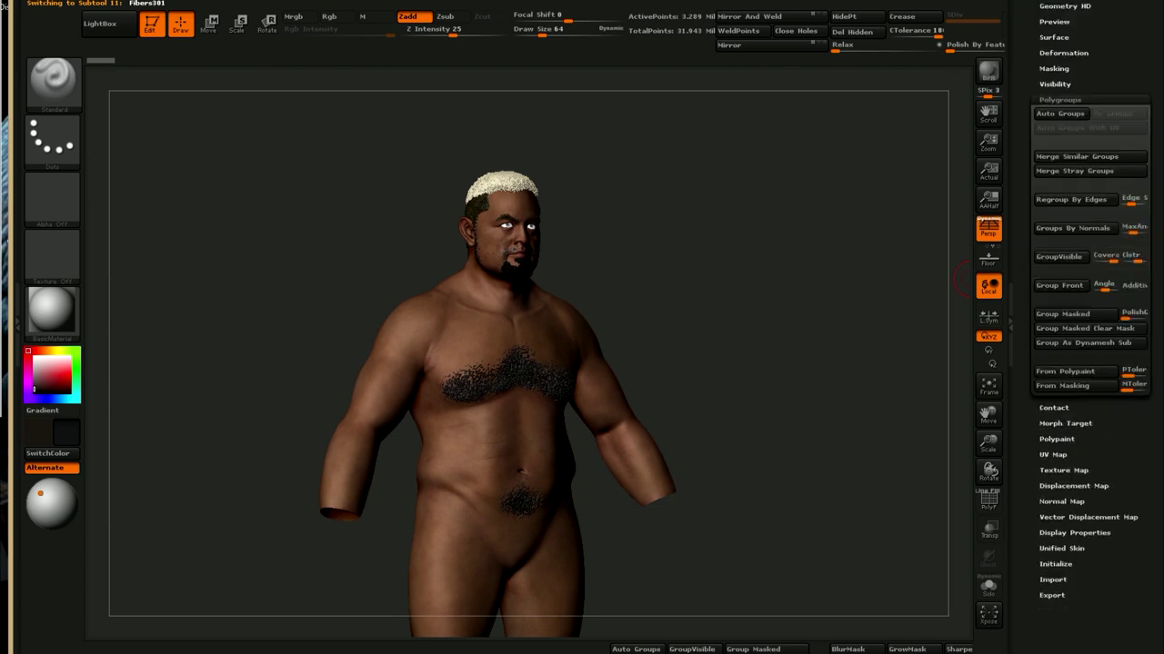
Open the Polypaint settings and zoom in on the head in a three-quarter view
left_click(1056, 439)
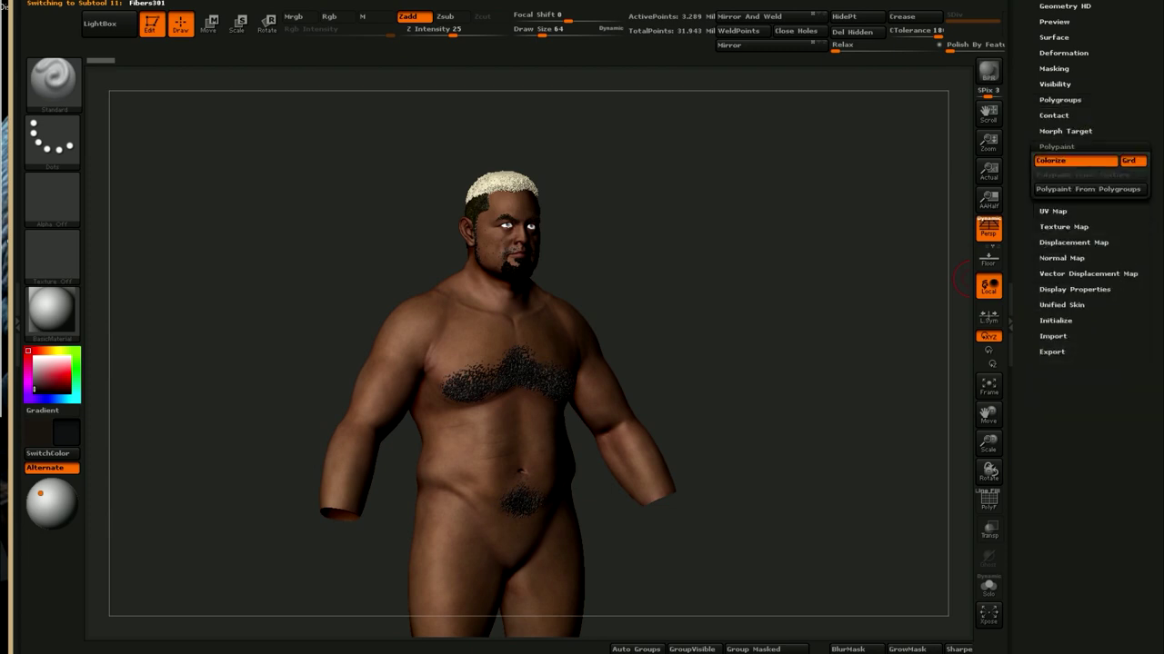
left_click_drag(806, 311, 508, 211)
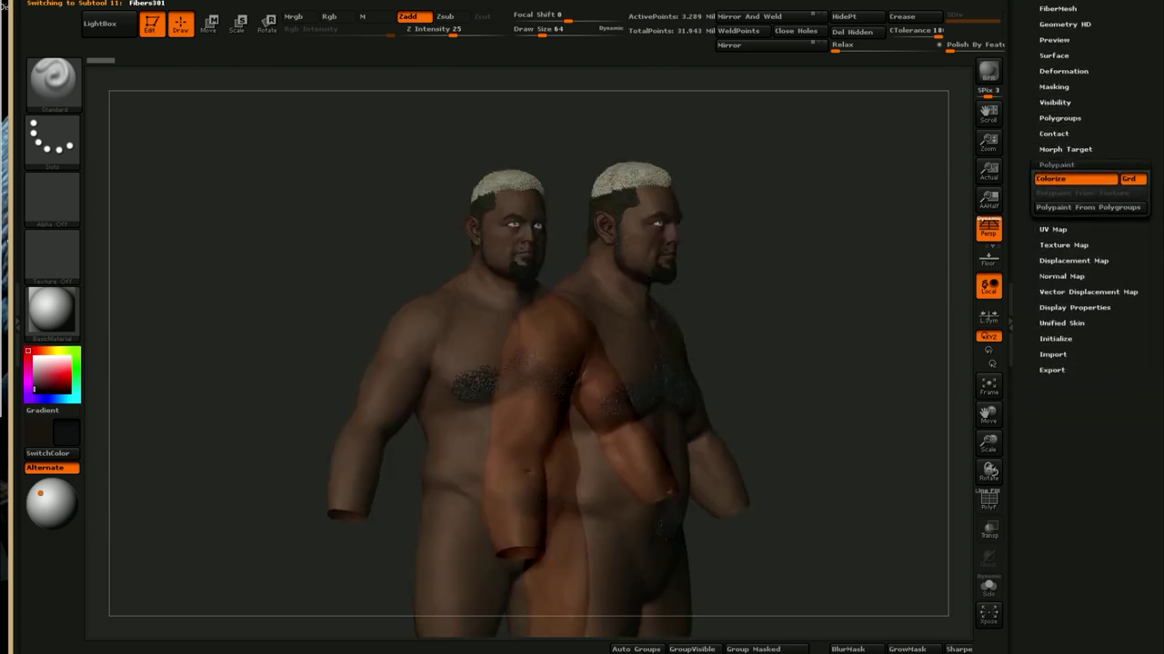
left_click_drag(346, 246, 325, 247)
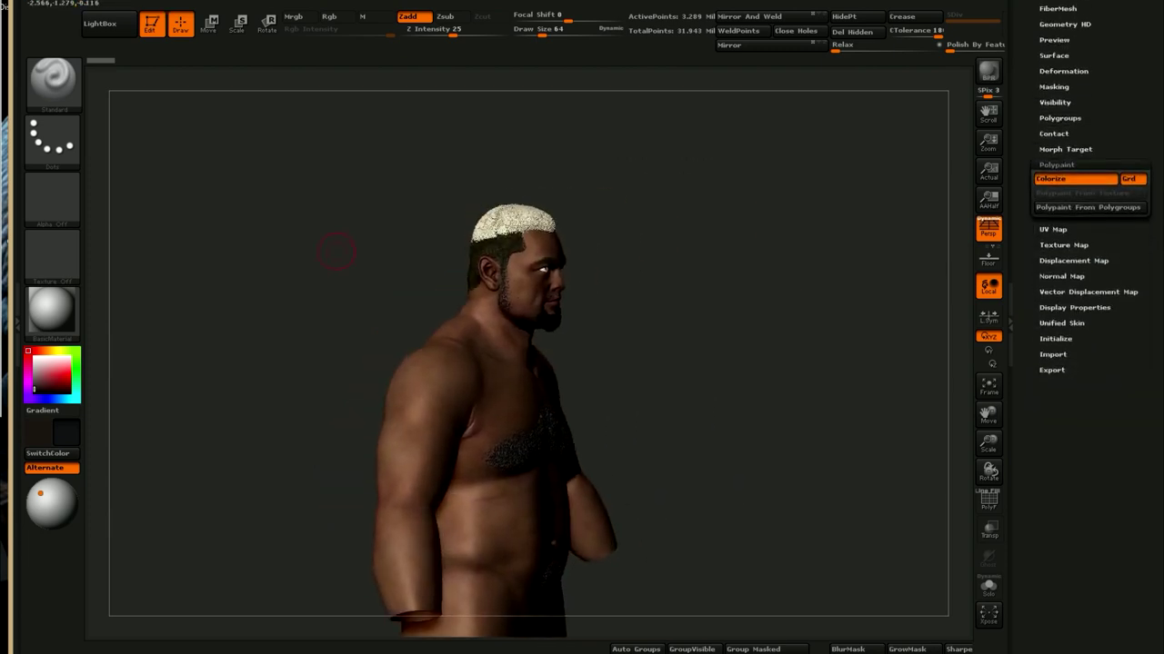
key("b")
key("s")
key("t")
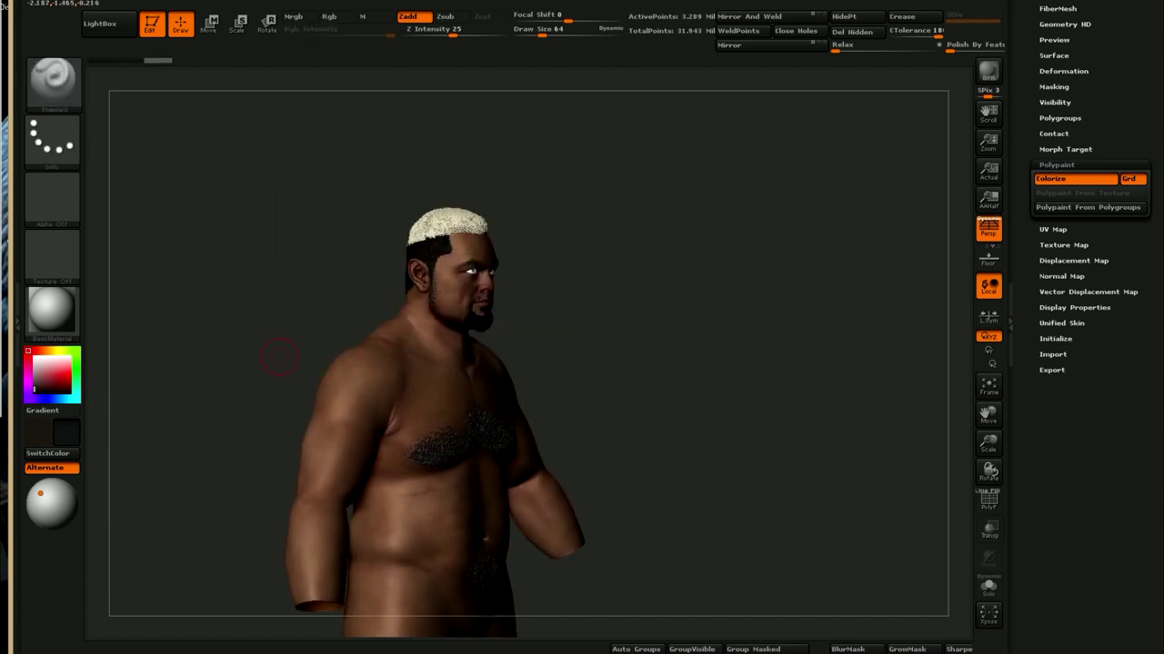
right_click_drag(594, 238, 594, 273, "ctrl")
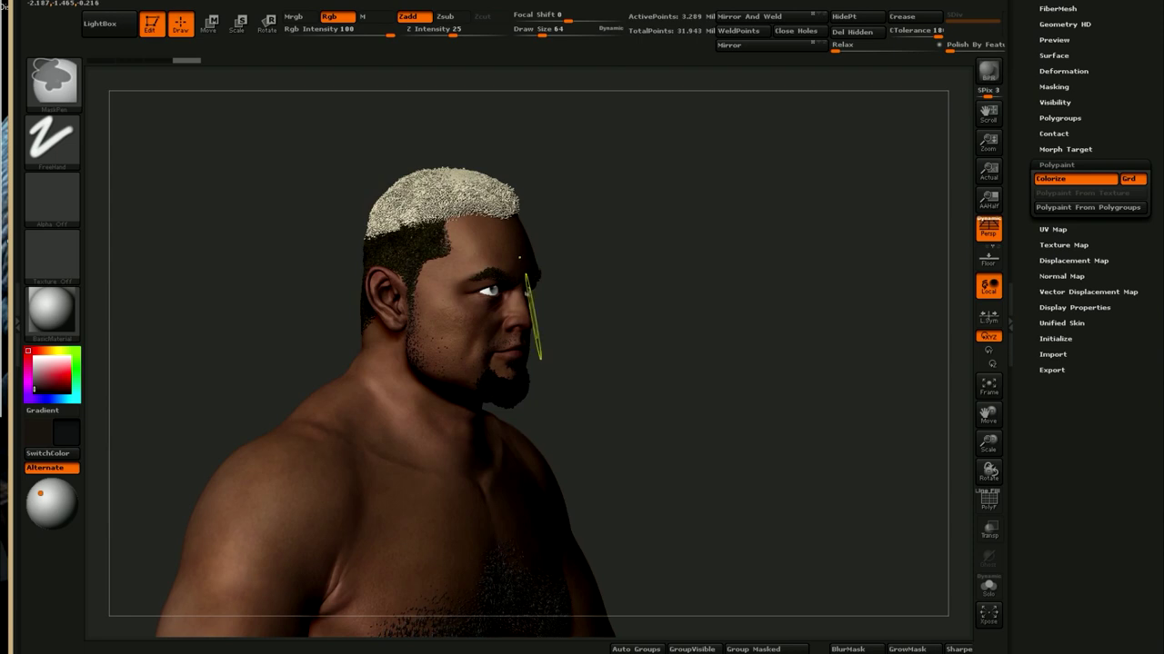
mouse_move(680, 364)
right_mouse_down("ctrl")
mouse_move(680, 400)
mouse_move(589, 272)
mouse_move(728, 273)
mouse_move(779, 316)
mouse_move(797, 316)
right_mouse_up("ctrl")
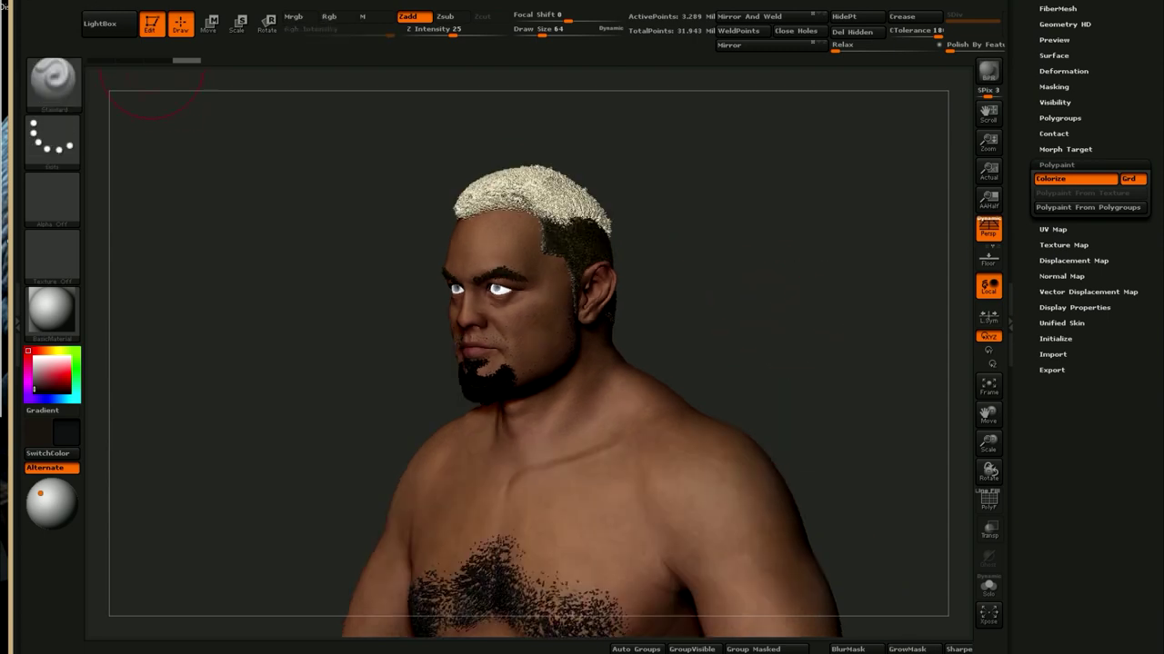
Set the brush to a Freehand stroke with Rgb on and Zadd off, then test-paint
key("b")
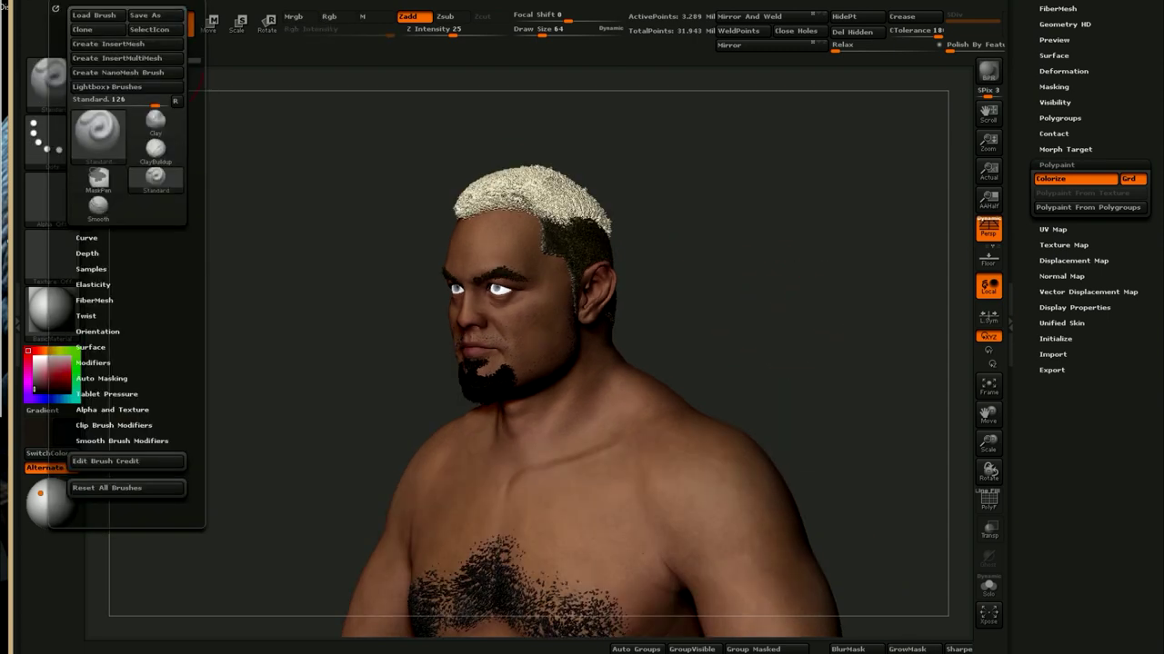
left_click(102, 378)
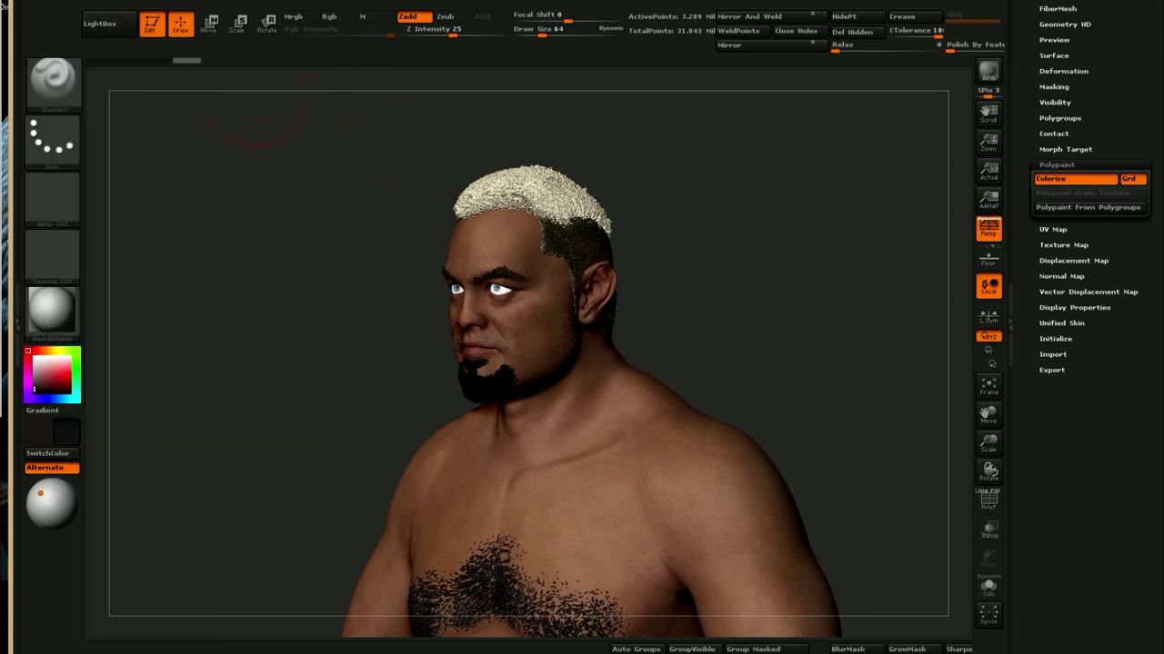
left_click(53, 138)
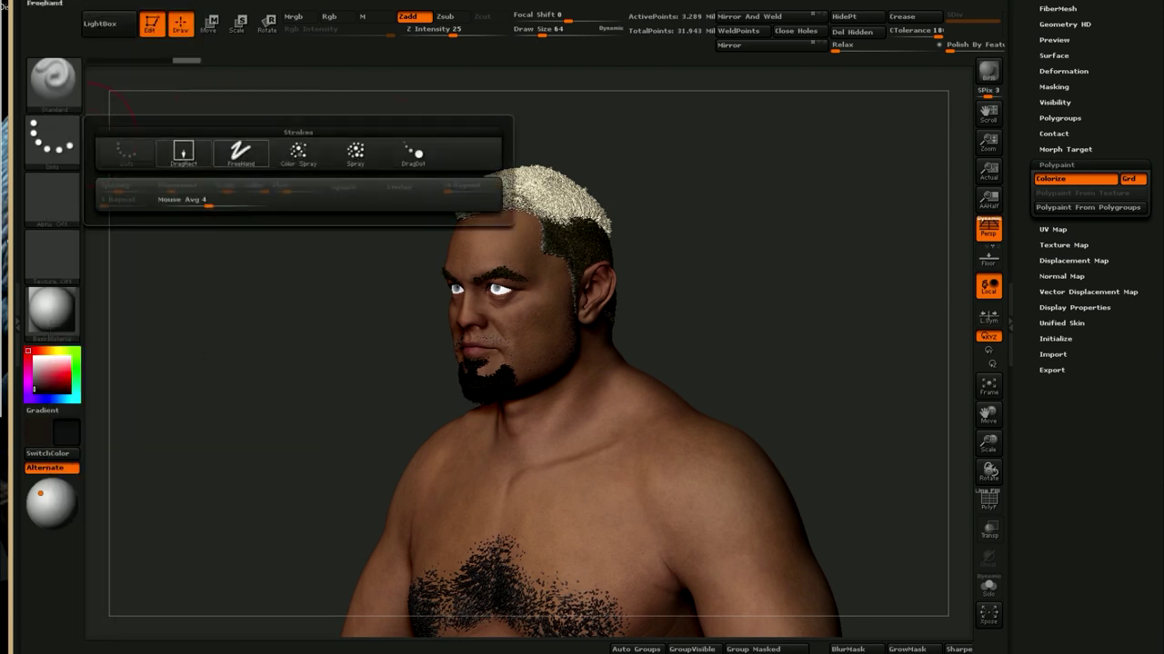
left_click(239, 152)
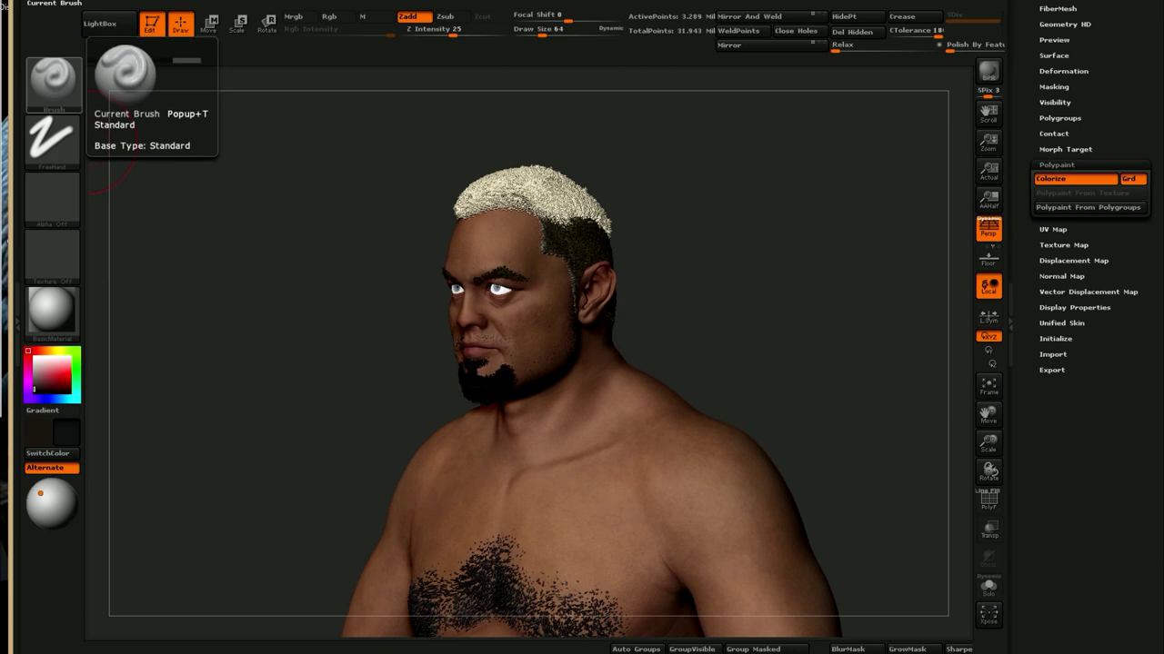
left_click(329, 17)
left_click(407, 16)
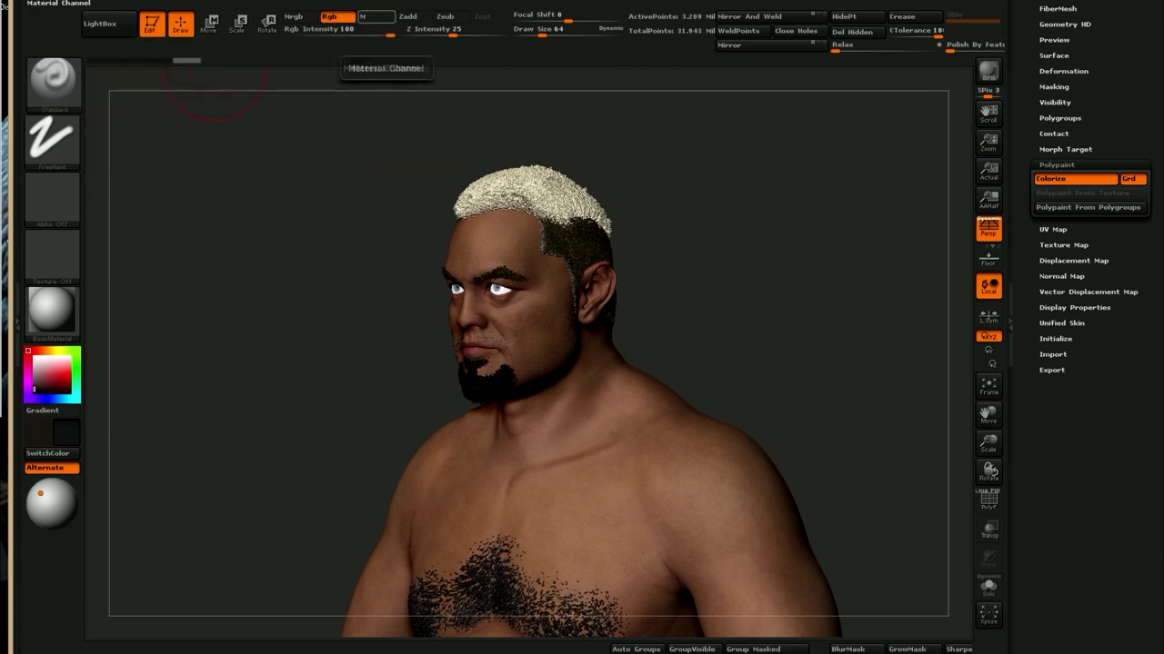
left_click_drag(533, 221, 565, 188)
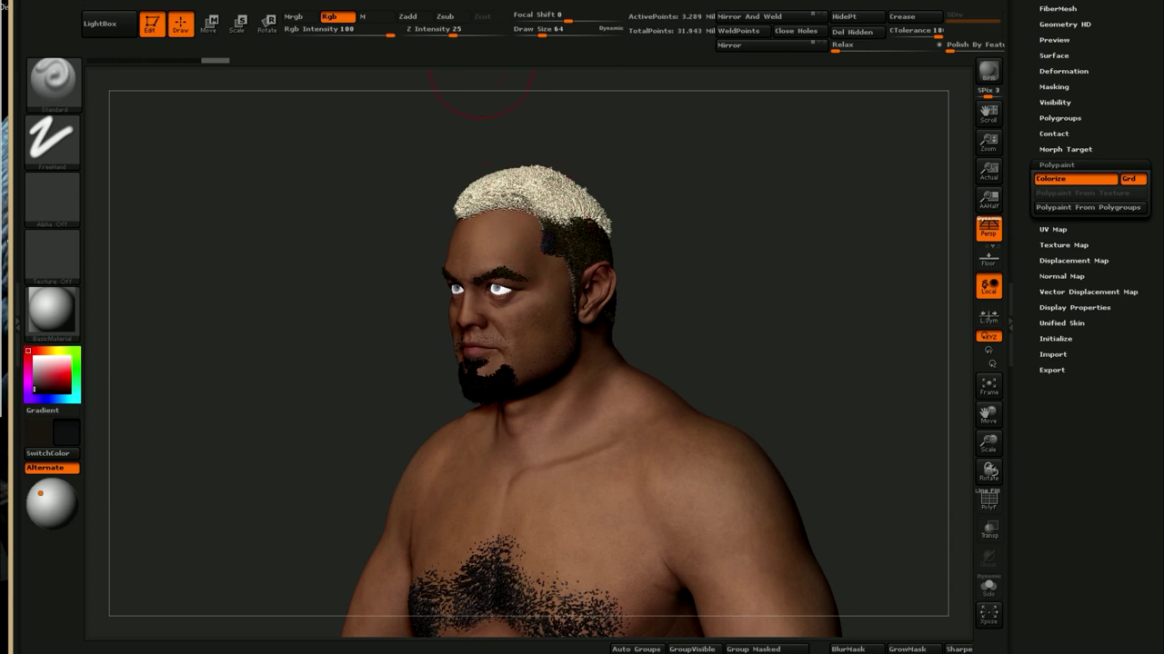
Paint the hair behind the temple dark and turn to view the back and right profile
left_click(488, 8)
left_click(528, 173)
left_click(528, 173)
left_click(528, 173)
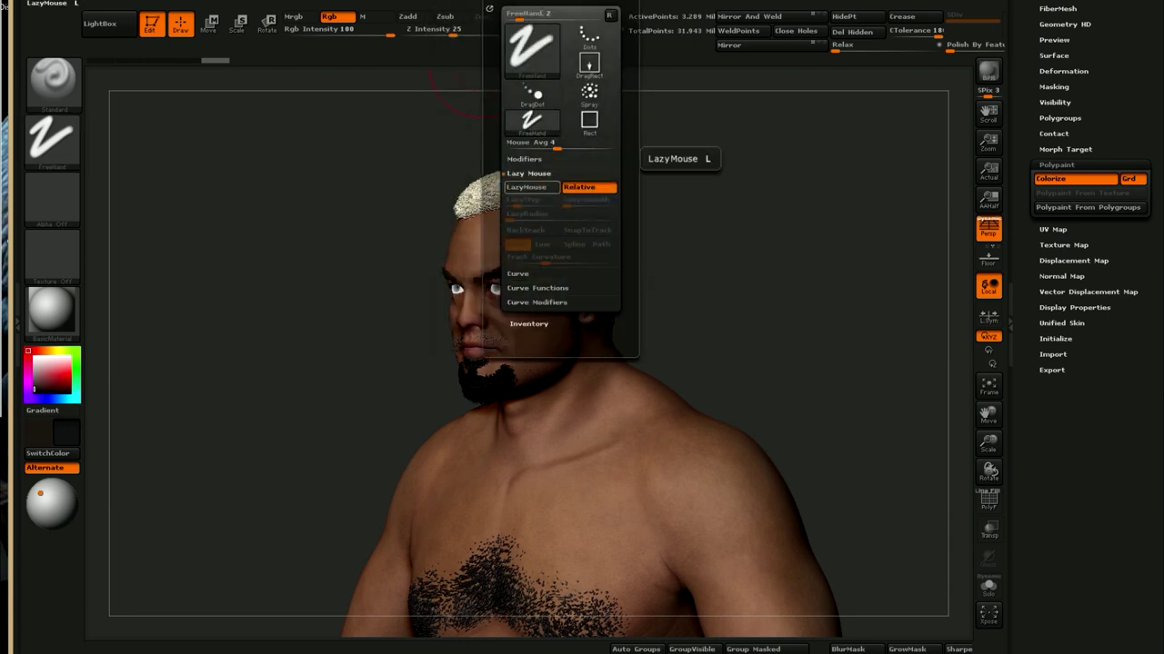
left_click_drag(552, 216, 583, 256)
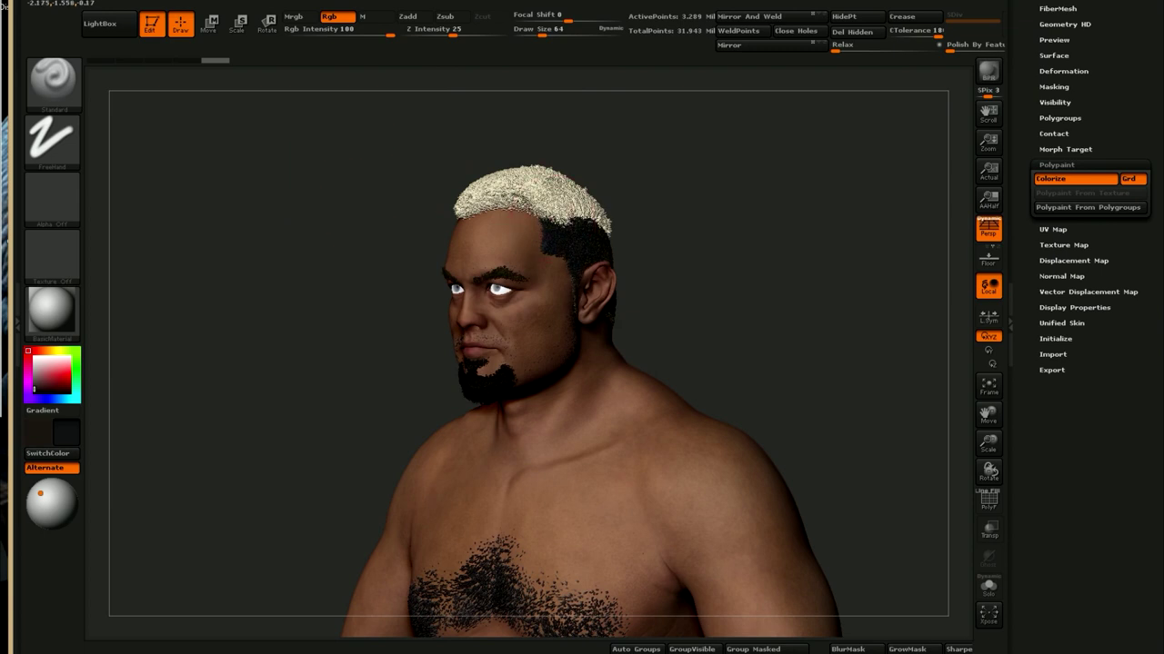
left_click_drag(864, 363, 227, 364)
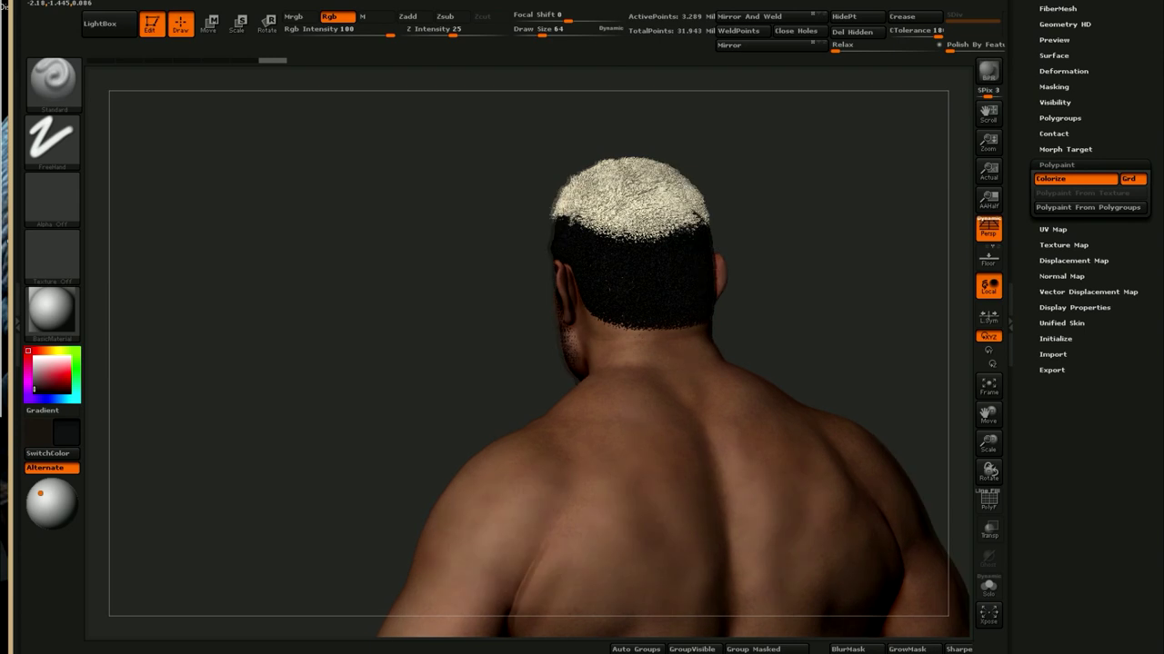
left_click_drag(637, 409, 382, 409)
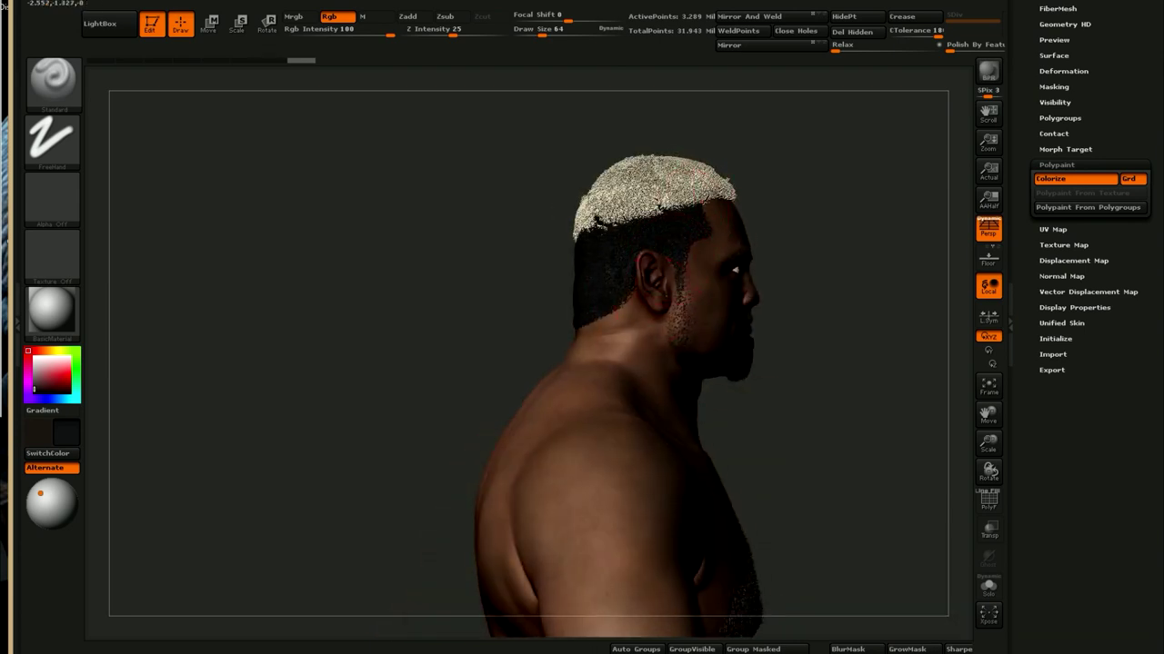
Switch to a spray stroke and darken the side hair below the white cap at size 7
left_click(51, 138)
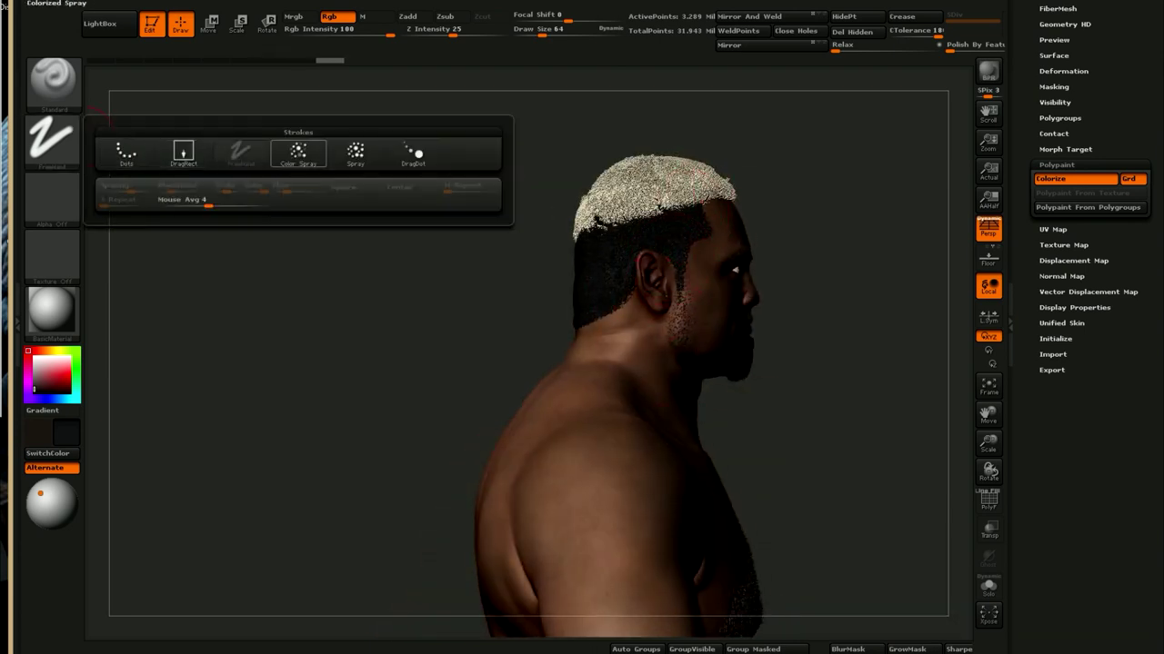
left_click(300, 150)
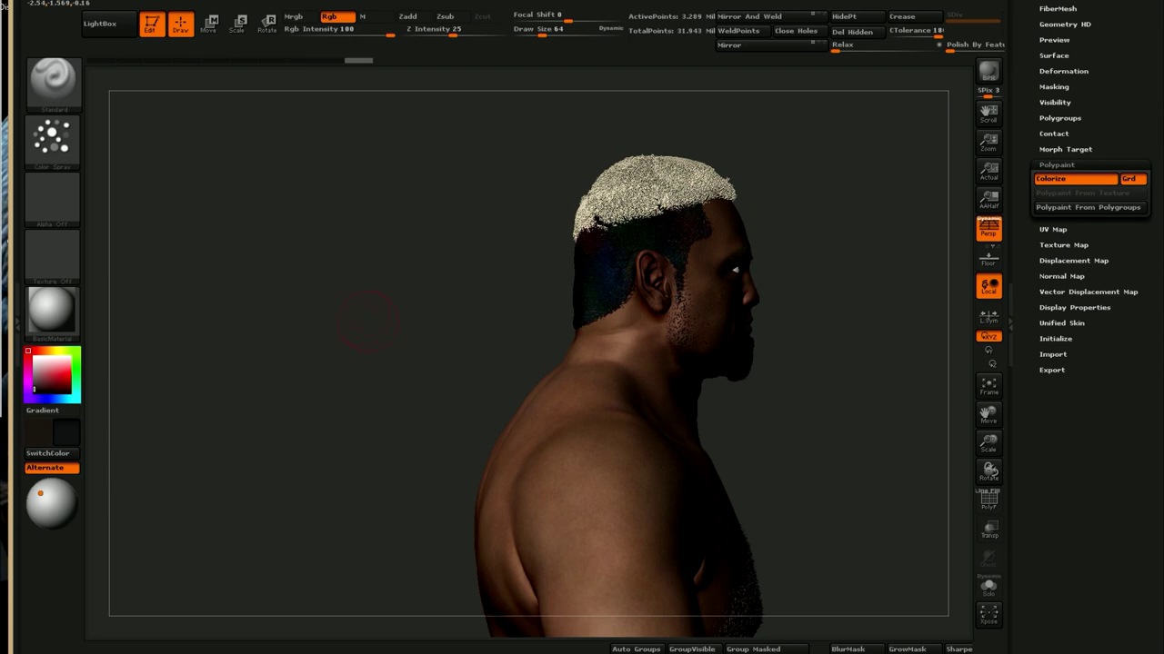
left_click(52, 138)
left_click(300, 151)
left_click_drag(652, 159, 637, 221)
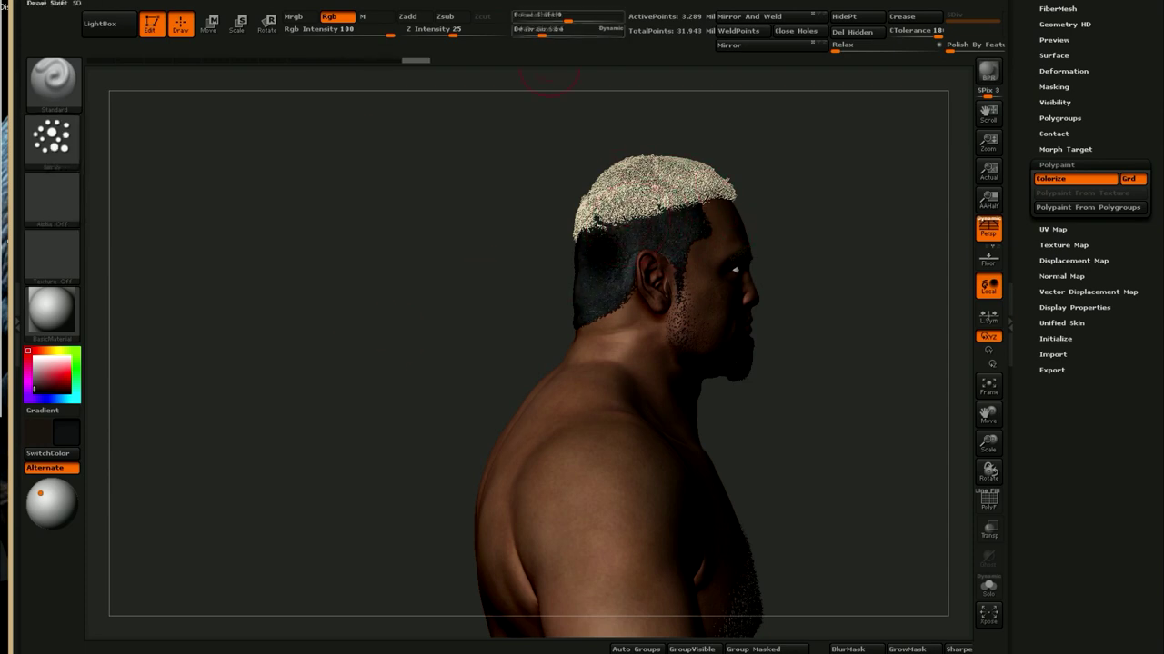
type("7")
key("Return")
left_click_drag(636, 218, 677, 241)
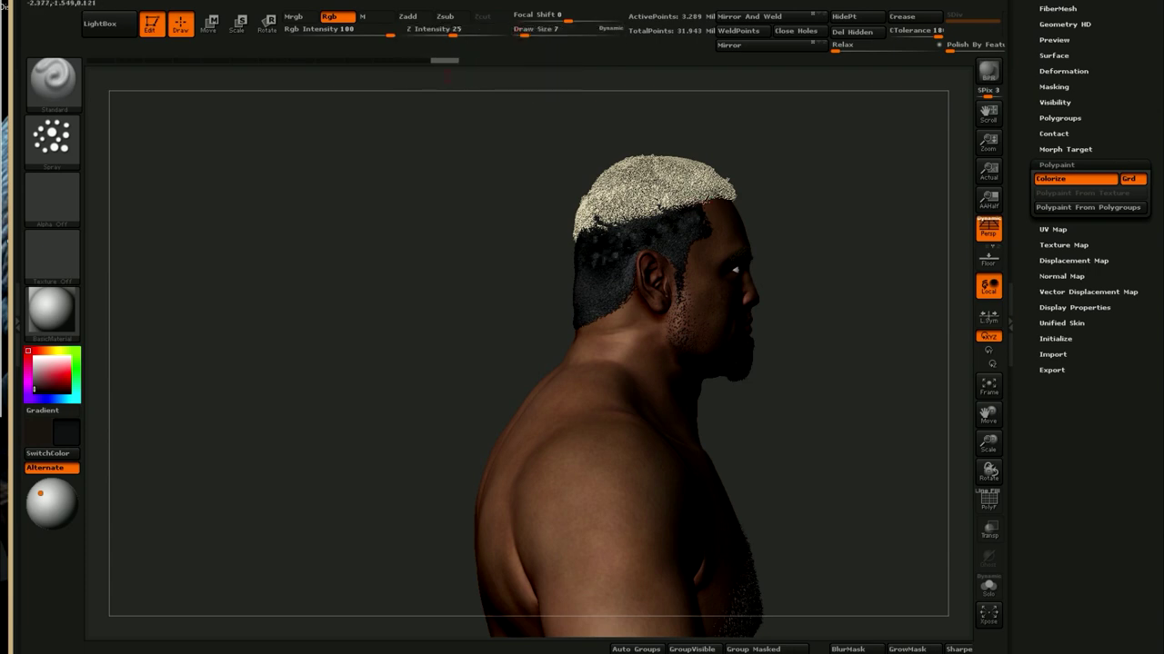
Enter new brush values (747) and paint the speckled grey hair below the cap black
type("7")
type("47")
key("Return")
left_click(51, 137)
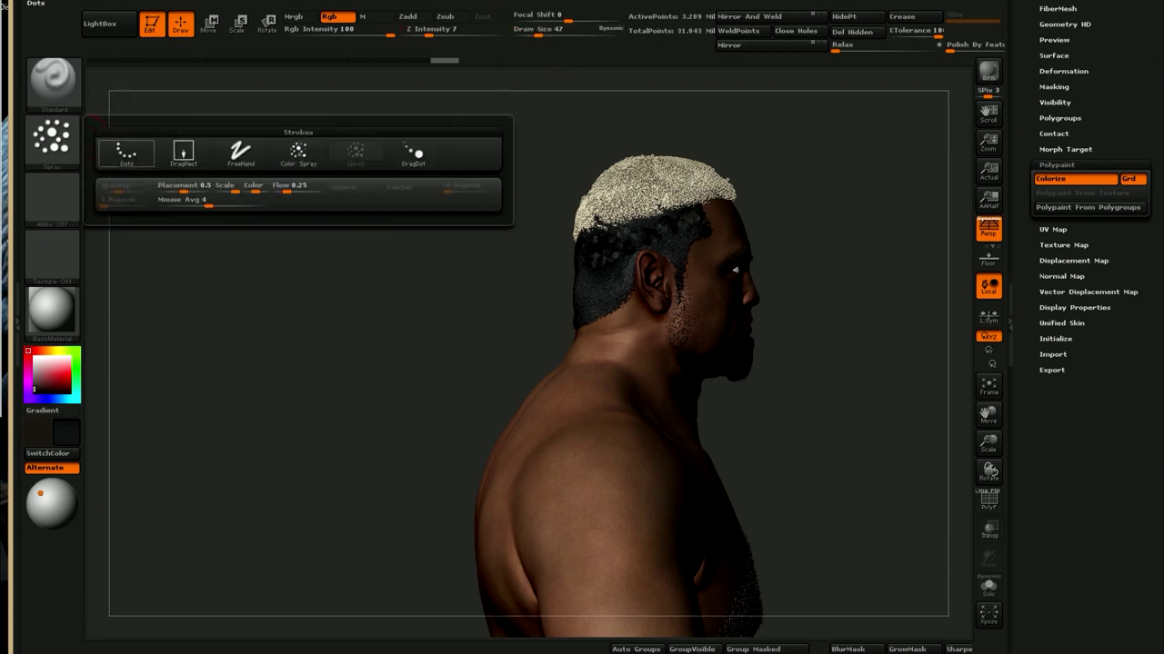
left_click_drag(676, 227, 607, 207)
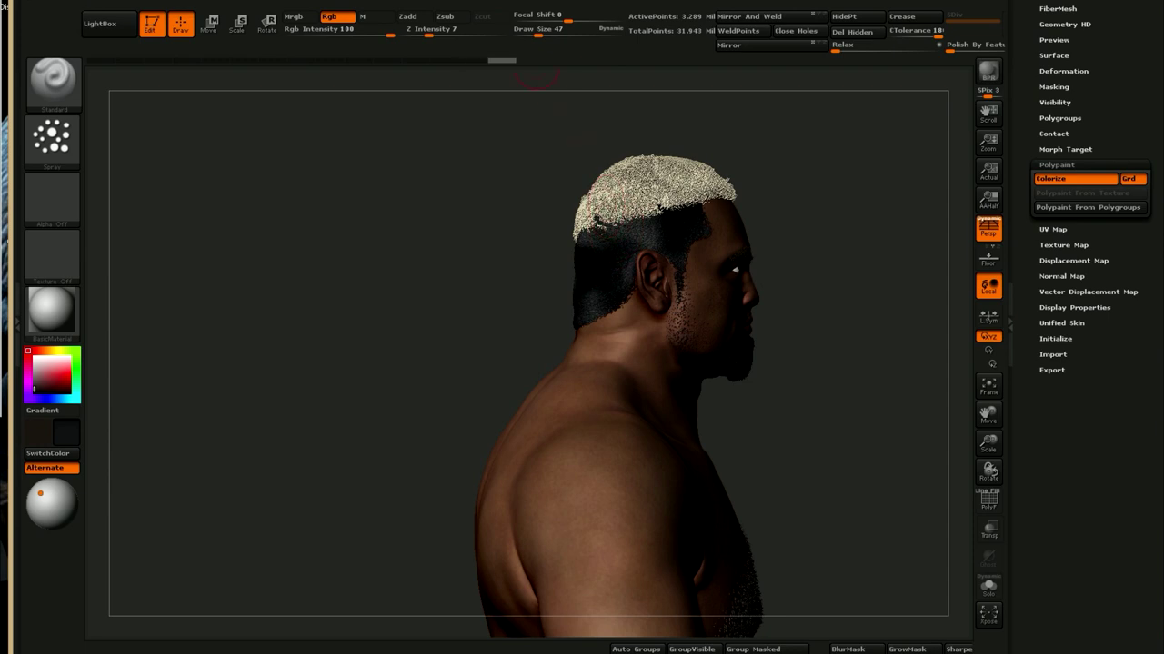
key("s")
left_click_drag(536, 73, 520, 73)
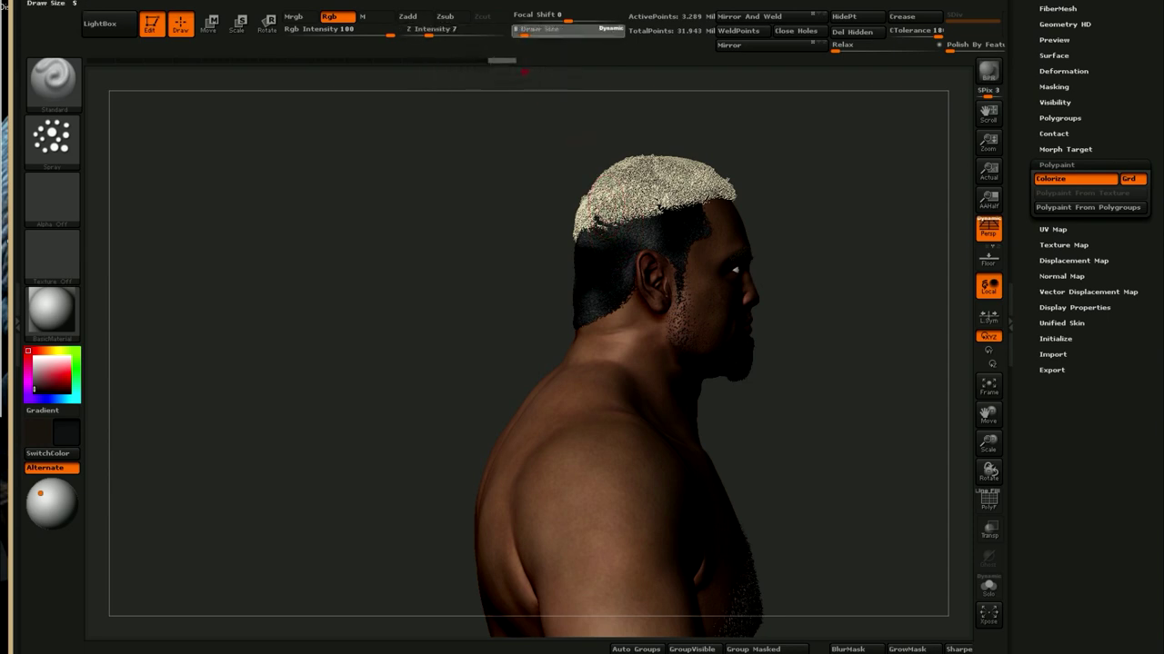
mouse_move(603, 244)
left_mouse_down()
mouse_move(654, 224)
mouse_move(606, 252)
mouse_move(607, 290)
left_mouse_up()
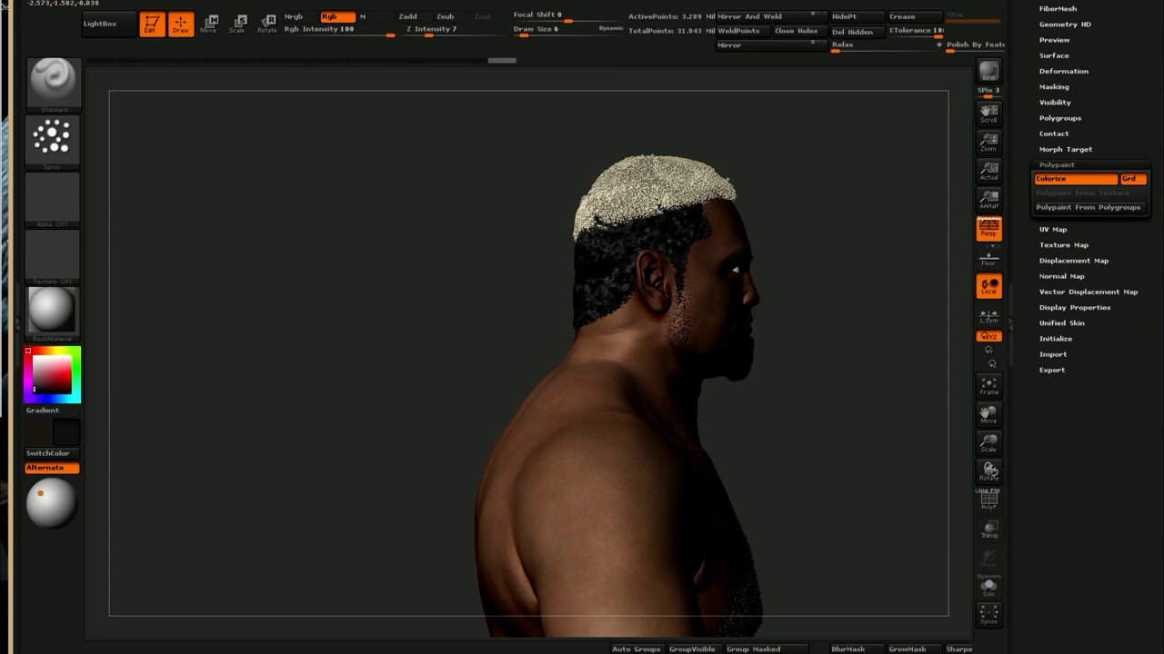
Choose the DragRect stroke and turn the model to a left-facing profile
left_click(52, 136)
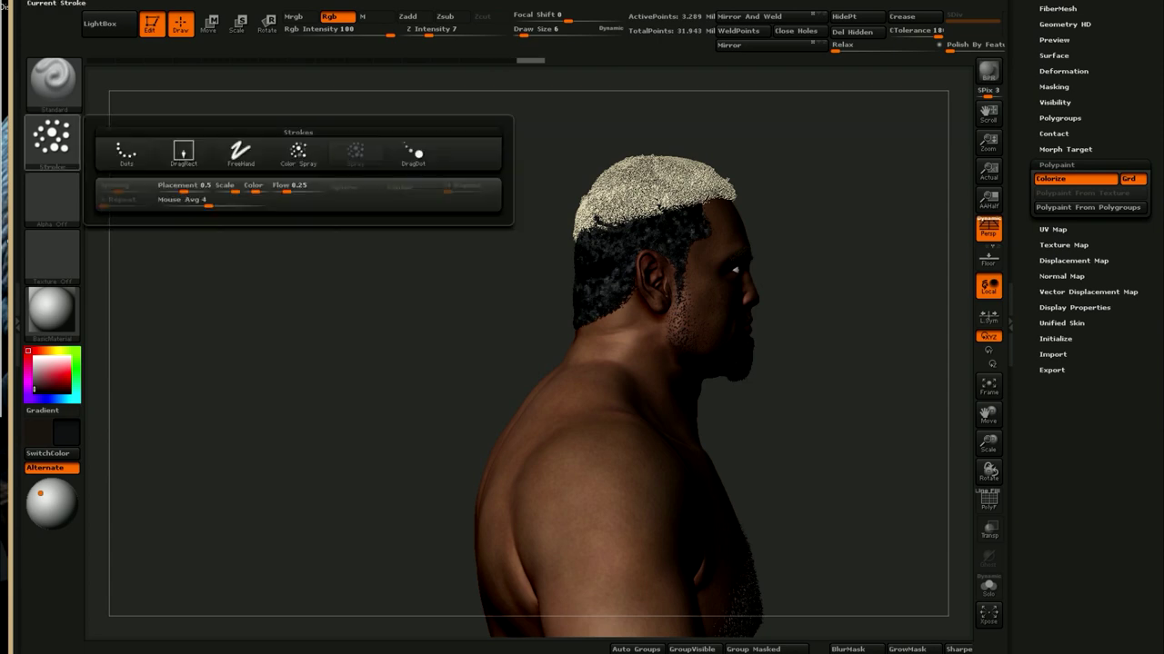
left_click(184, 154)
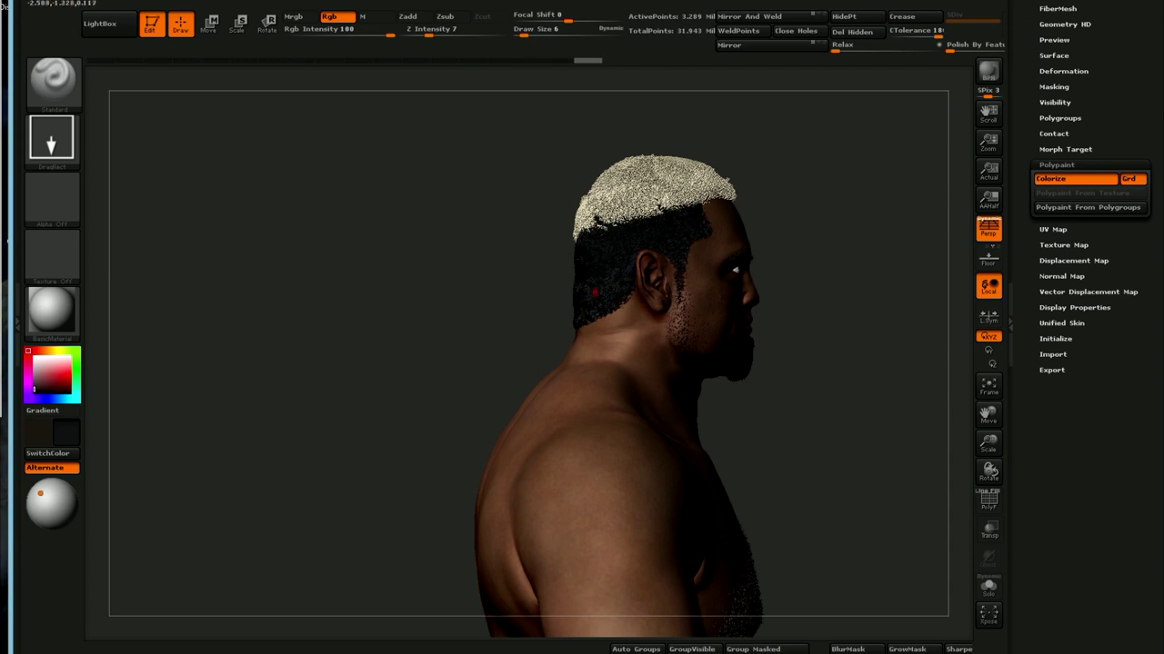
left_click_drag(791, 270, 464, 252)
left_click(52, 254)
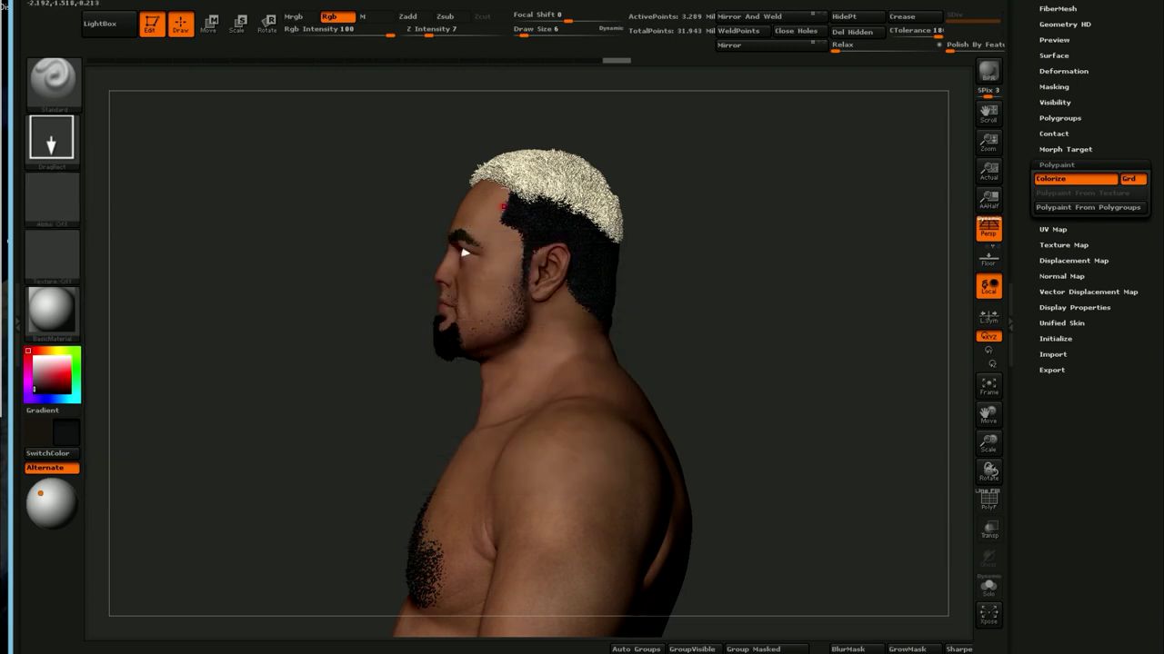
Give the brush the splatter Alpha 58 and orbit around the head to inspect the hair
left_click(51, 136)
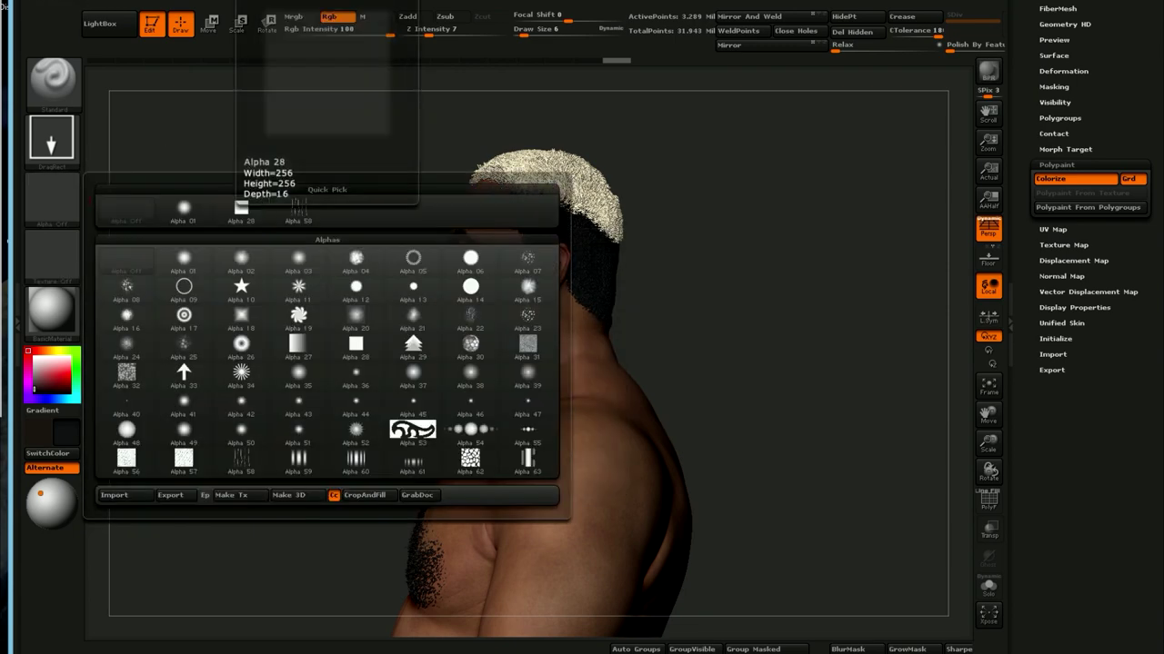
left_click(298, 211)
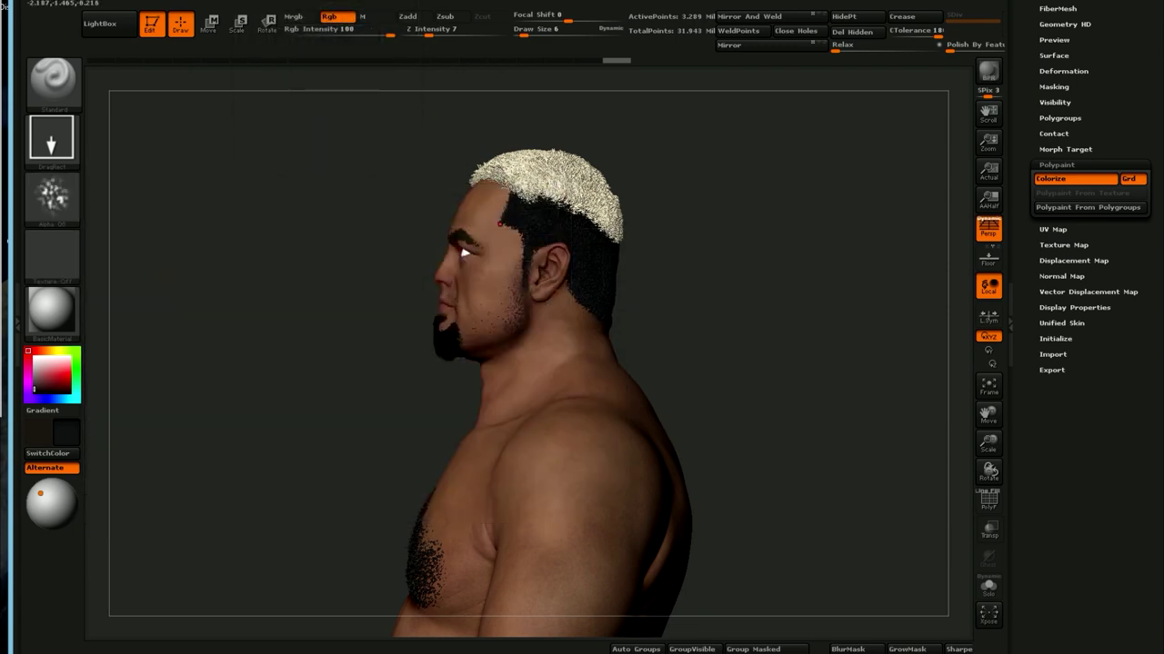
left_click_drag(593, 286, 562, 262)
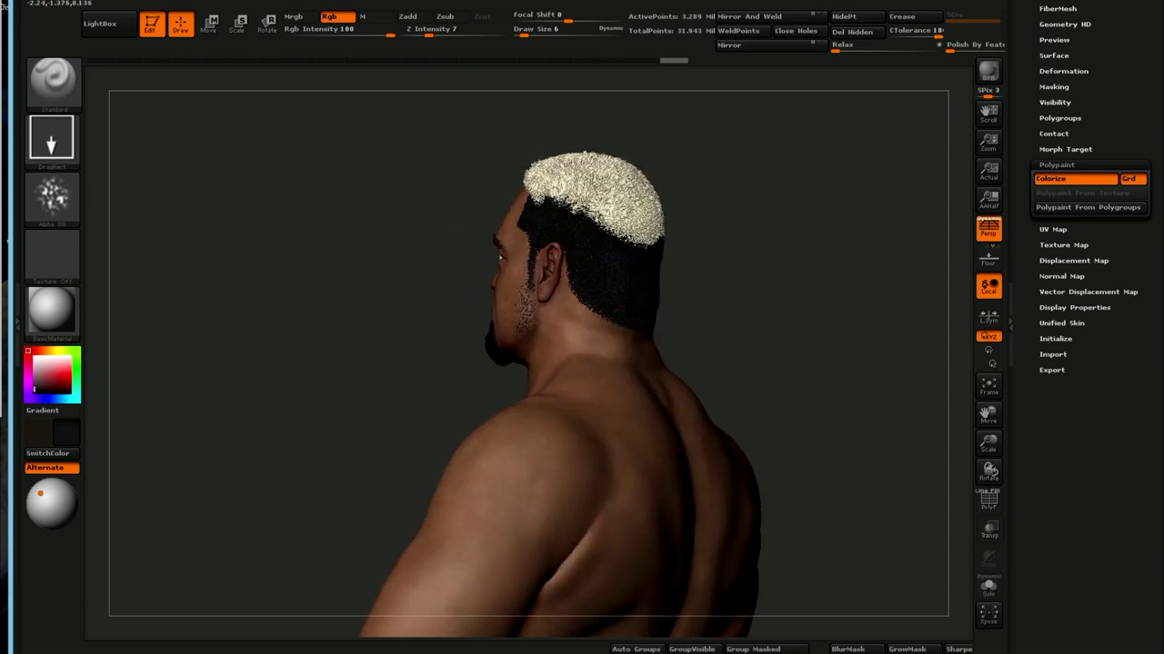
left_click_drag(890, 262, 714, 257)
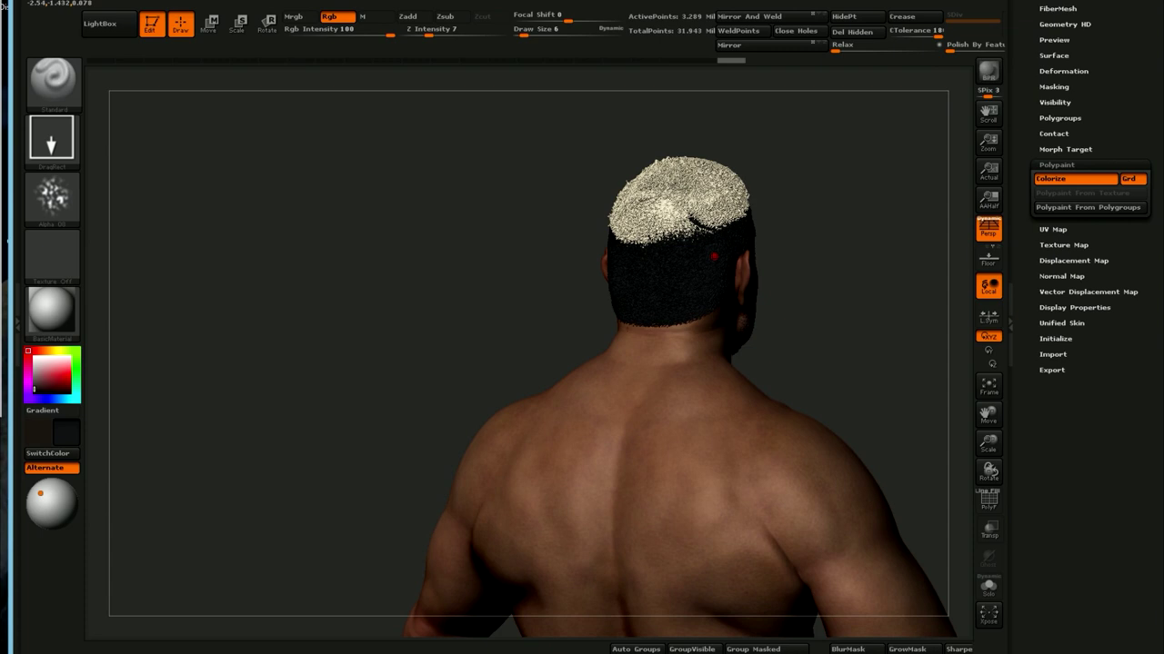
left_click_drag(862, 253, 746, 233)
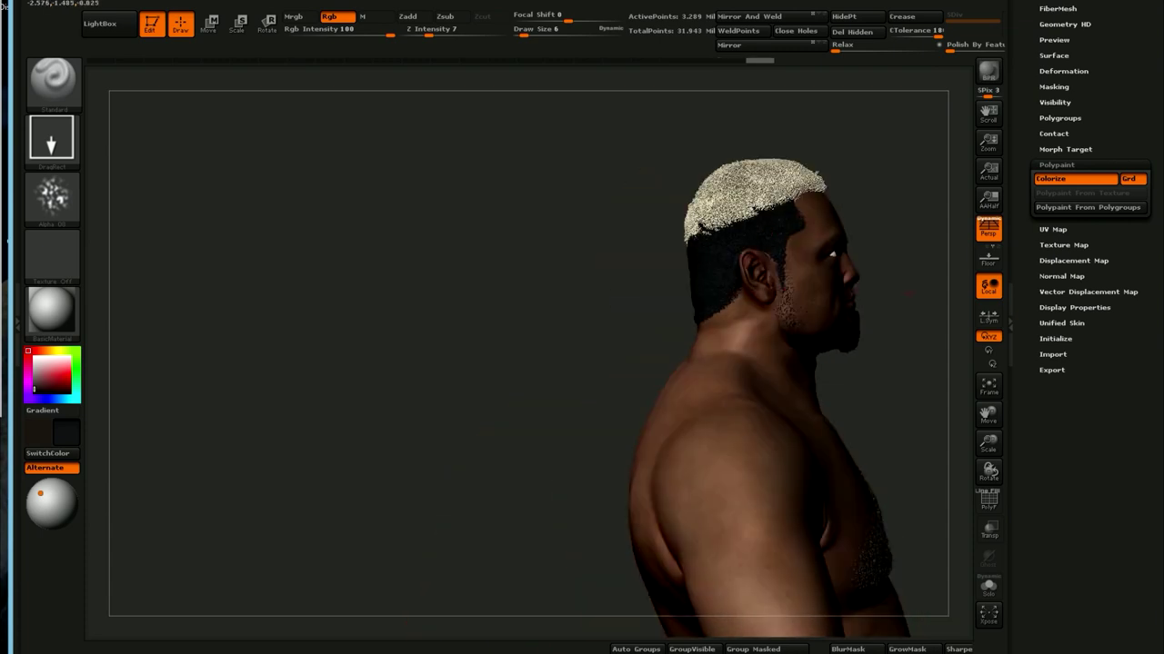
left_click(55, 8)
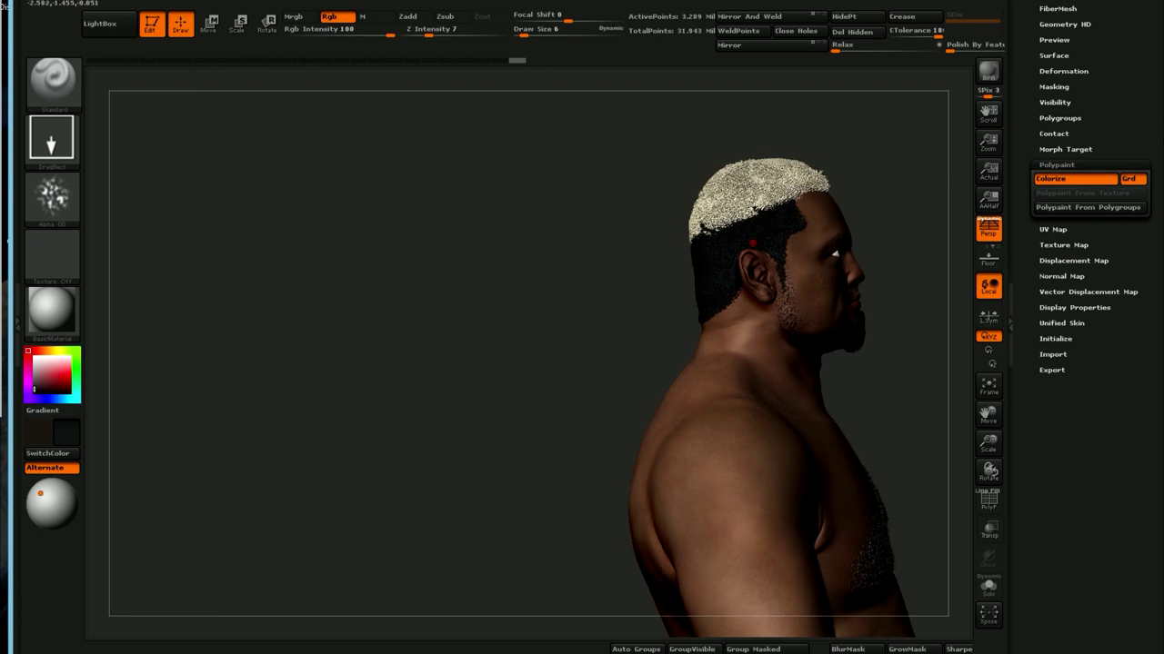
left_click_drag(919, 273, 963, 263)
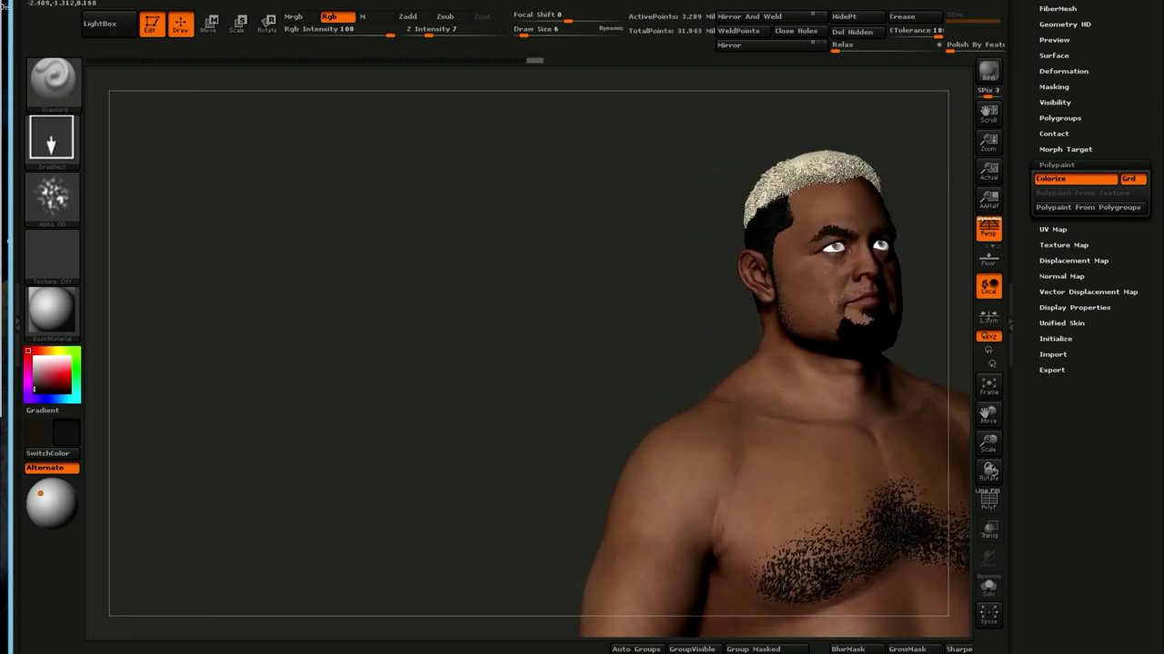
left_click_drag(989, 415, 965, 308)
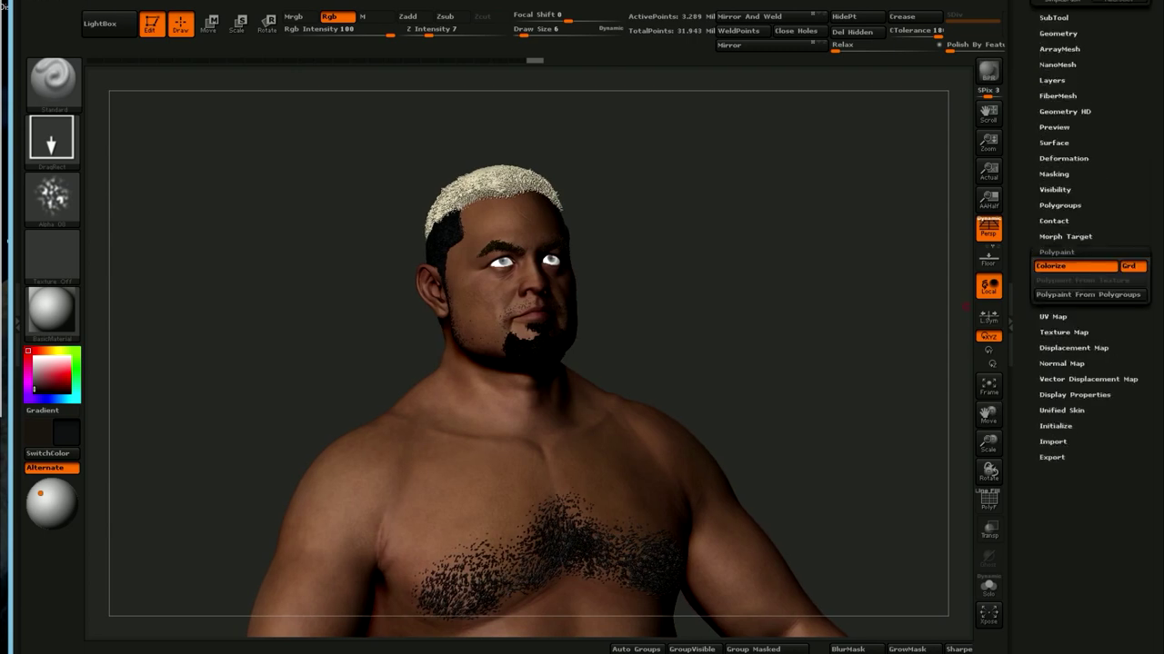
Select Fibers434, zoom in on the head and shoulders, and set Draw Size to 20
left_click(1053, 17)
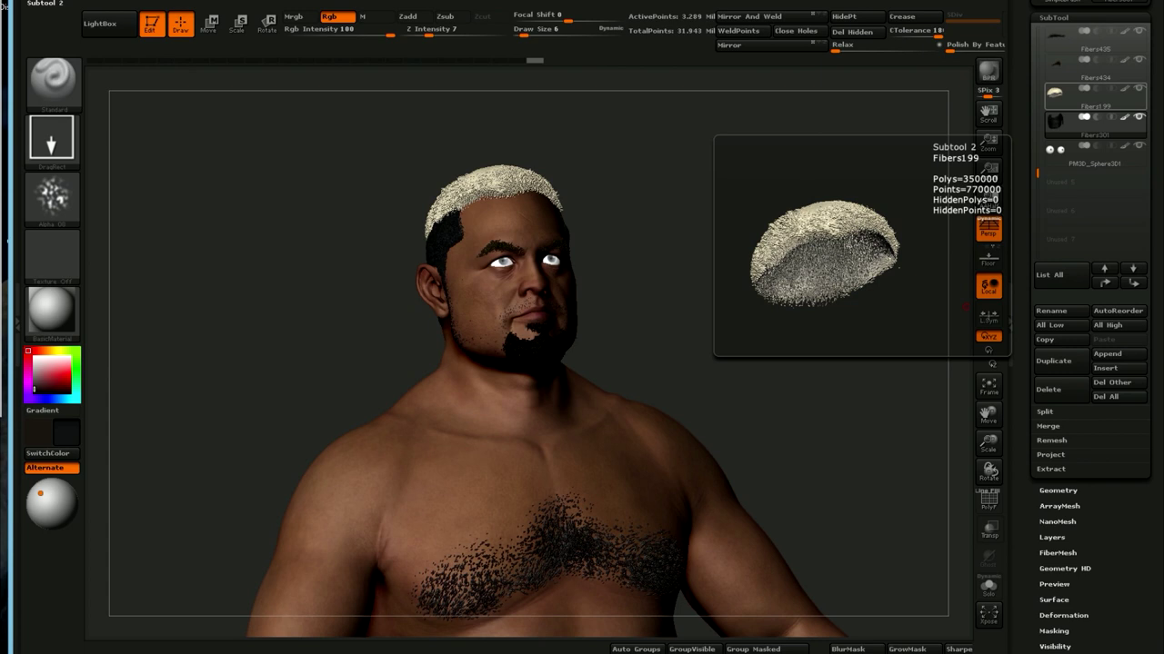
left_click(1068, 65)
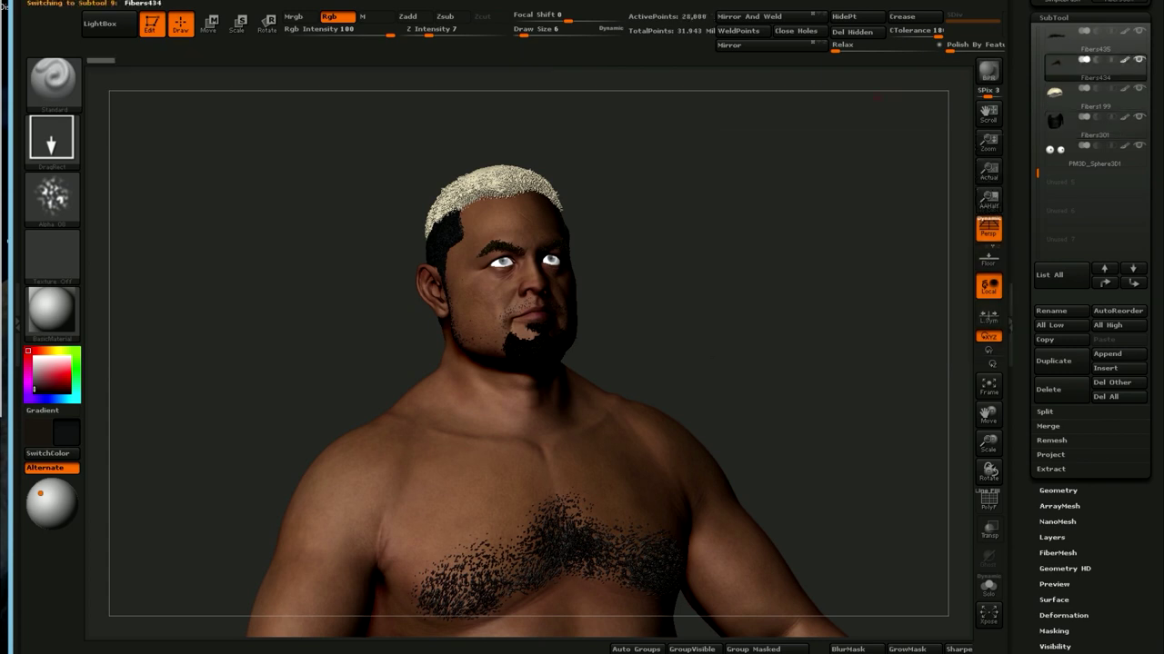
left_click_drag(845, 155, 799, 152)
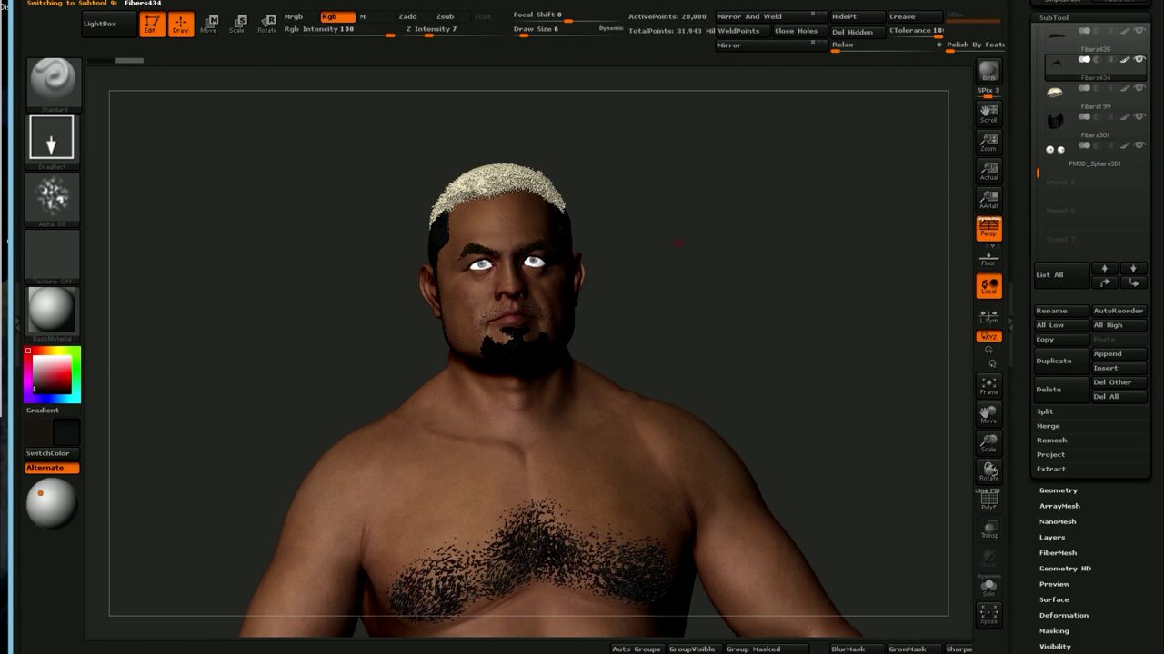
left_click_drag(800, 153, 745, 154)
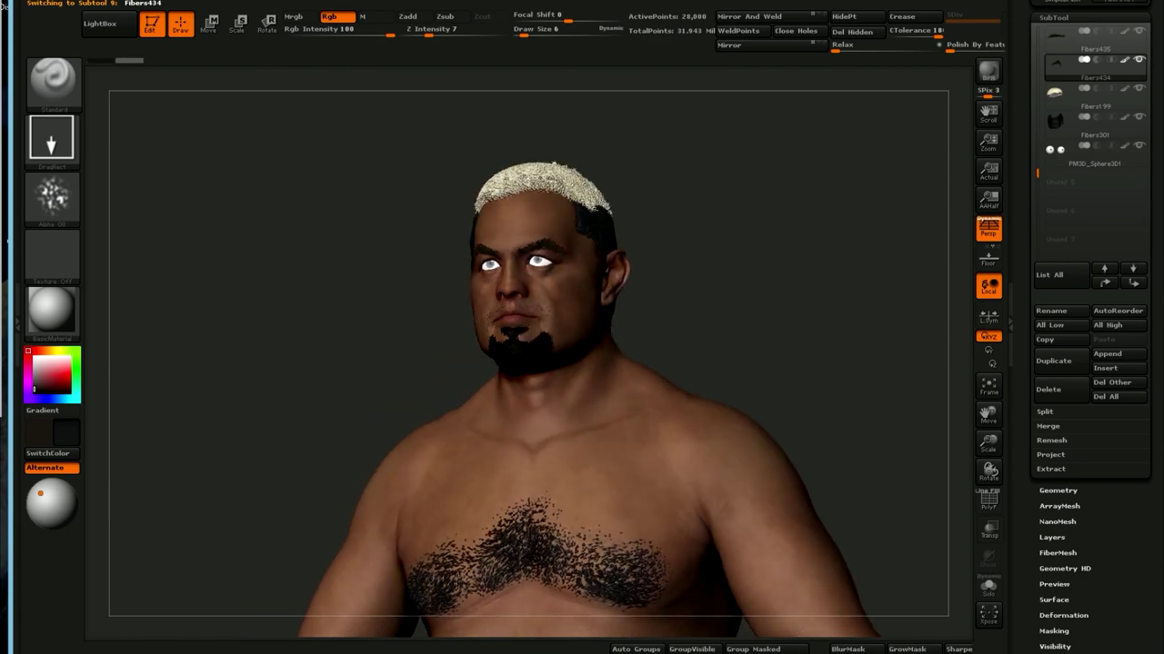
left_click_drag(988, 443, 988, 414)
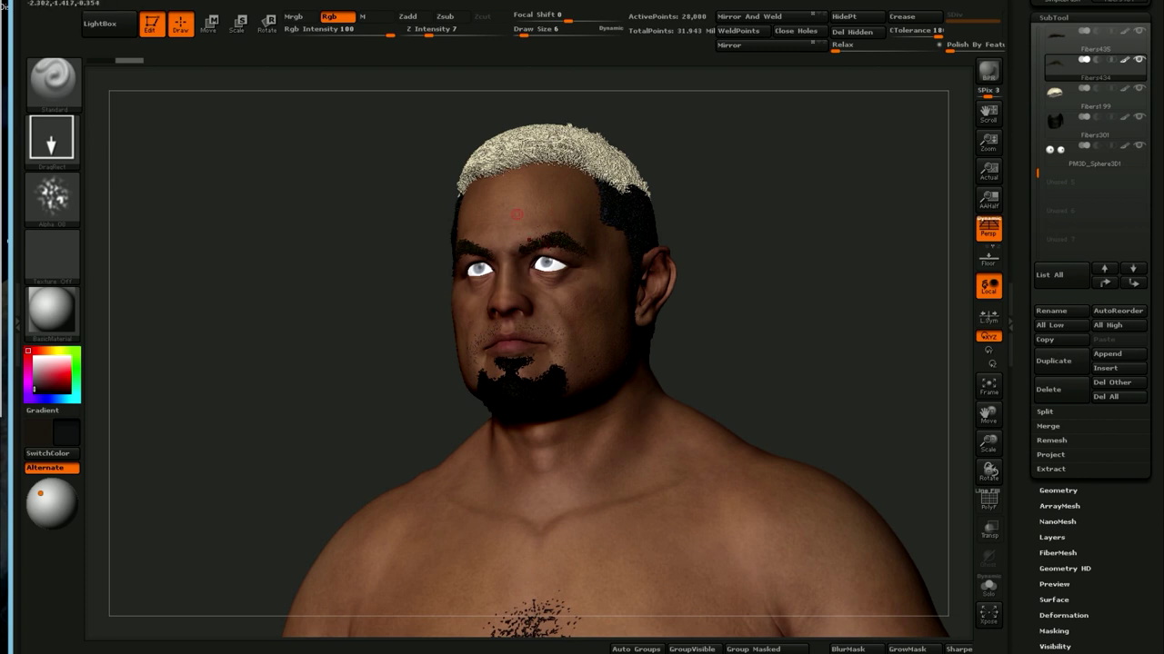
key("space")
left_click_drag(528, 246, 533, 246)
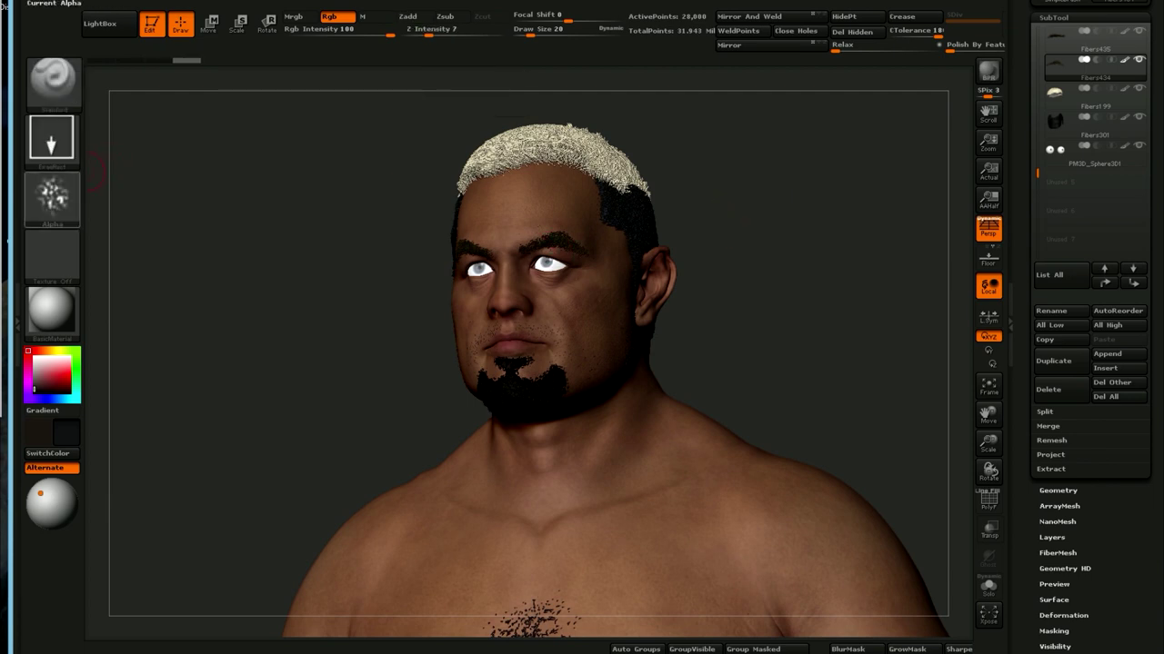
left_click(52, 193)
Switch the brush to a soft round alpha and undo the last paint stroke
left_click(187, 207)
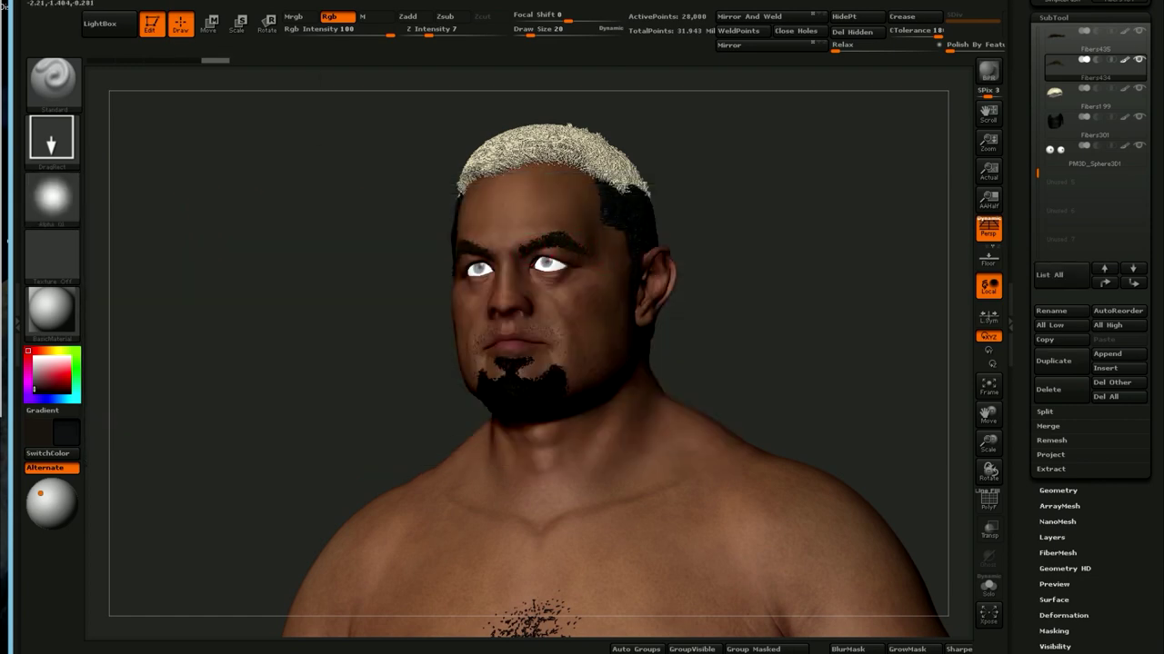
key("ctrl+shift+z")
left_click_drag(399, 246, 373, 250)
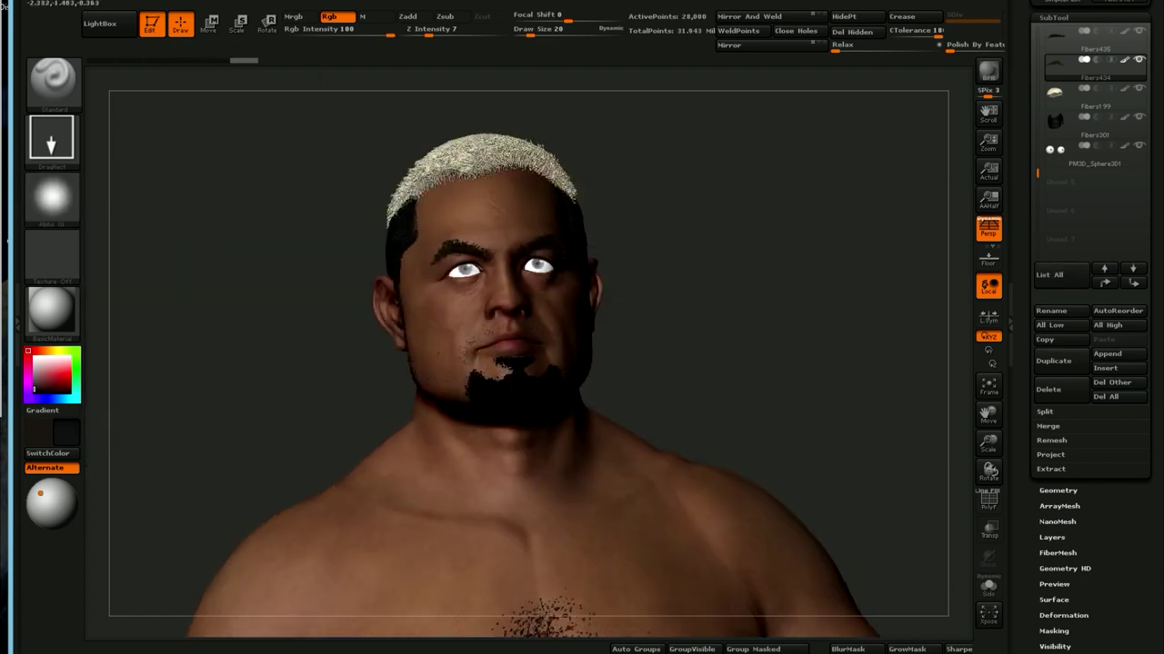
left_click_drag(655, 211, 591, 215)
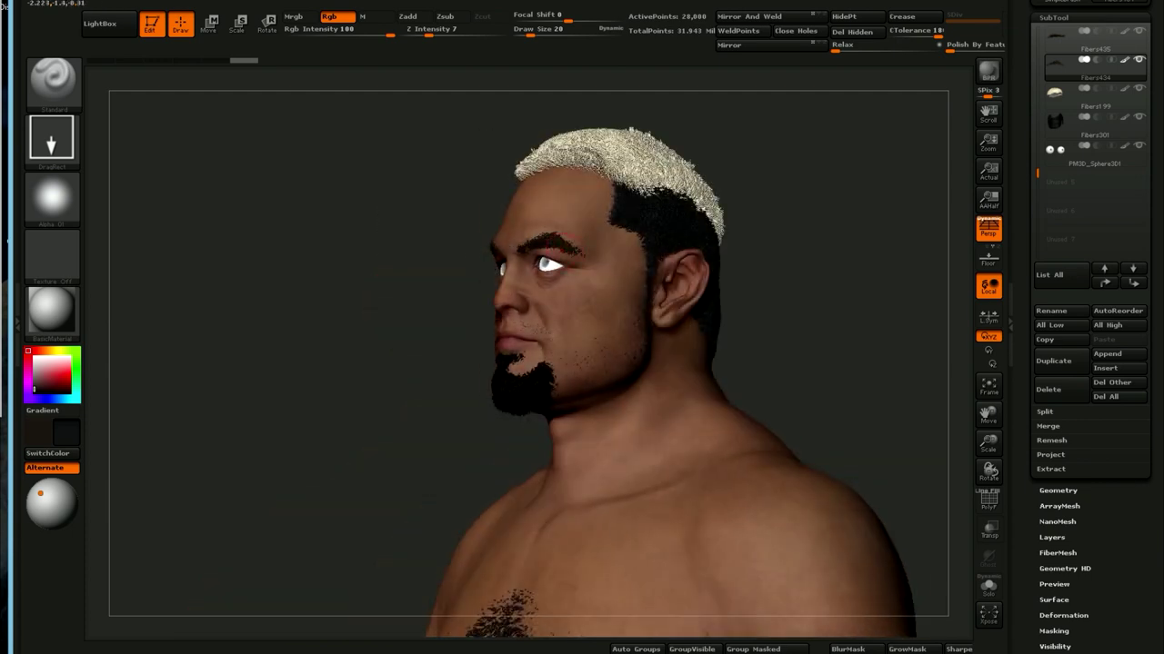
Undo the recent red eyebrow strokes and other changes step by step
key("ctrl+shift+z")
key("ctrl+shift+z")
key("ctrl+shift+z")
key("ctrl+shift+z")
key("ctrl+shift+z")
key("ctrl+shift+z")
key("ctrl+shift+z")
key("ctrl+shift+z")
key("ctrl+shift+z")
key("ctrl+shift+z")
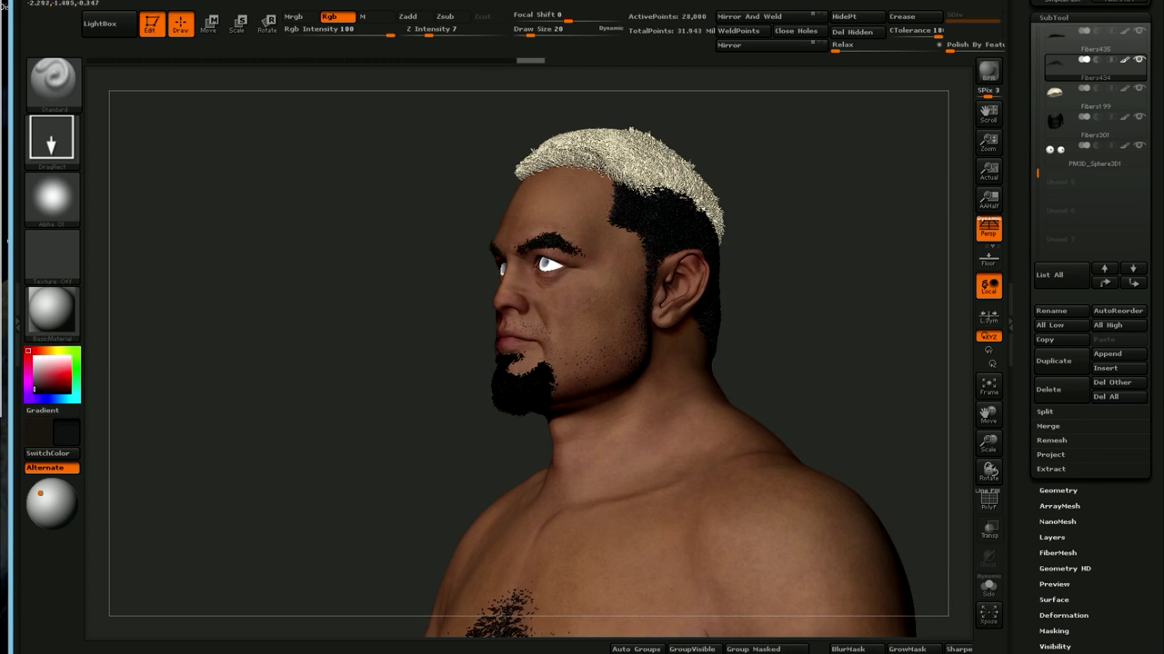
key("ctrl+shift+z")
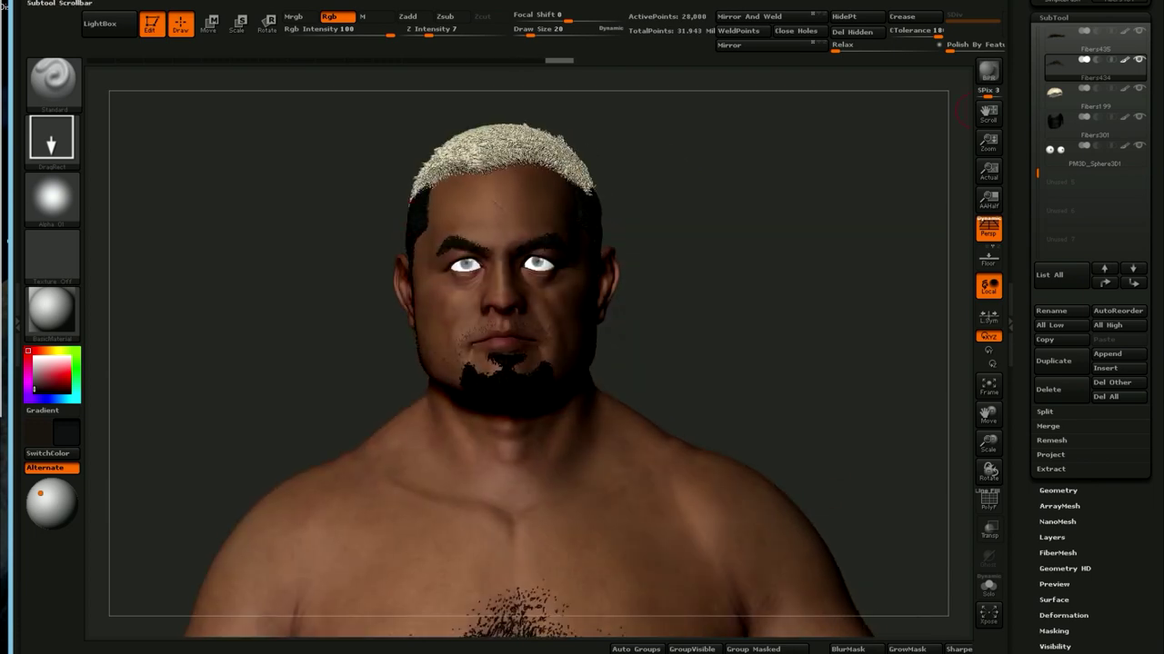
key("ctrl+shift+z")
key("ctrl+shift+z")
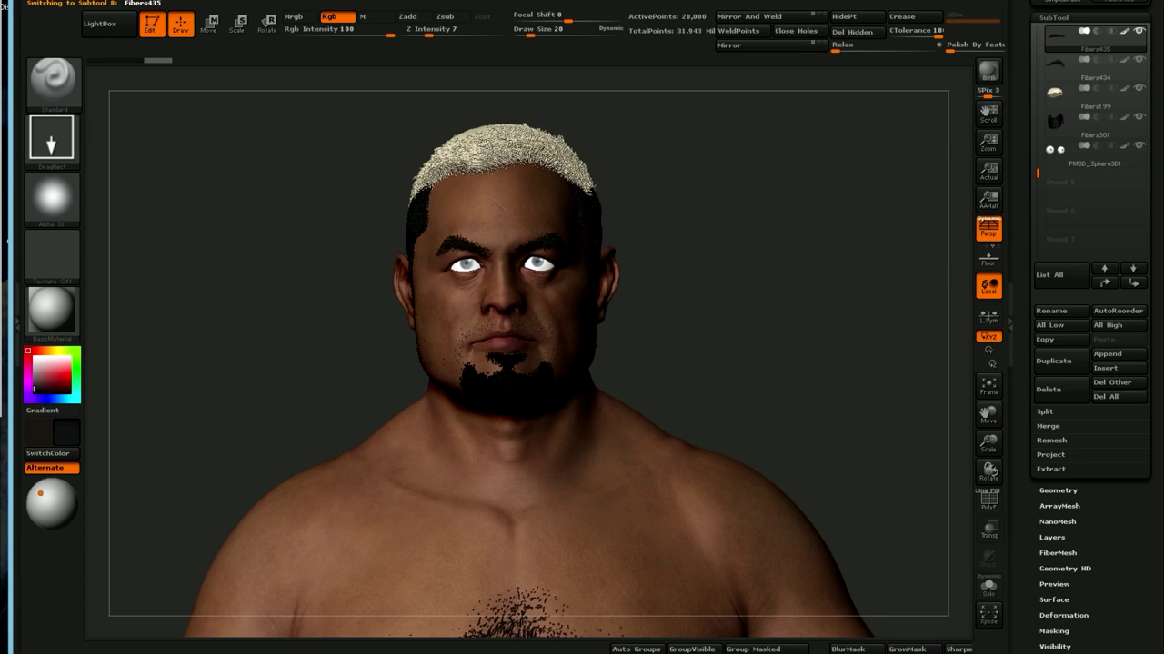
key("ctrl+shift+z")
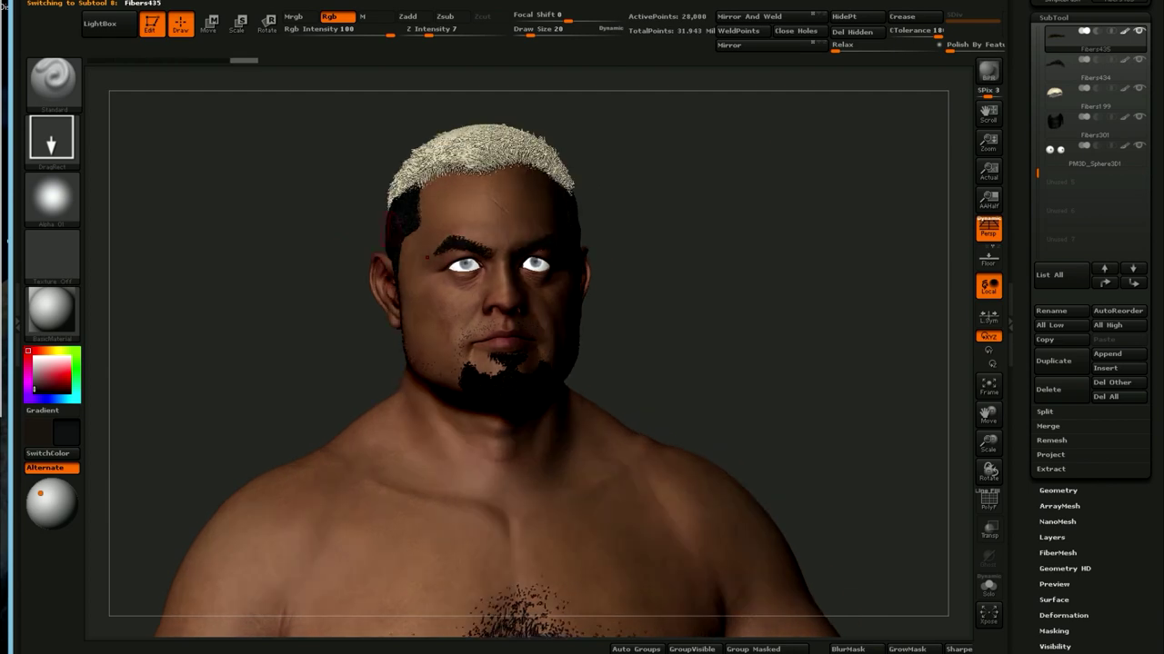
key("ctrl+shift+z")
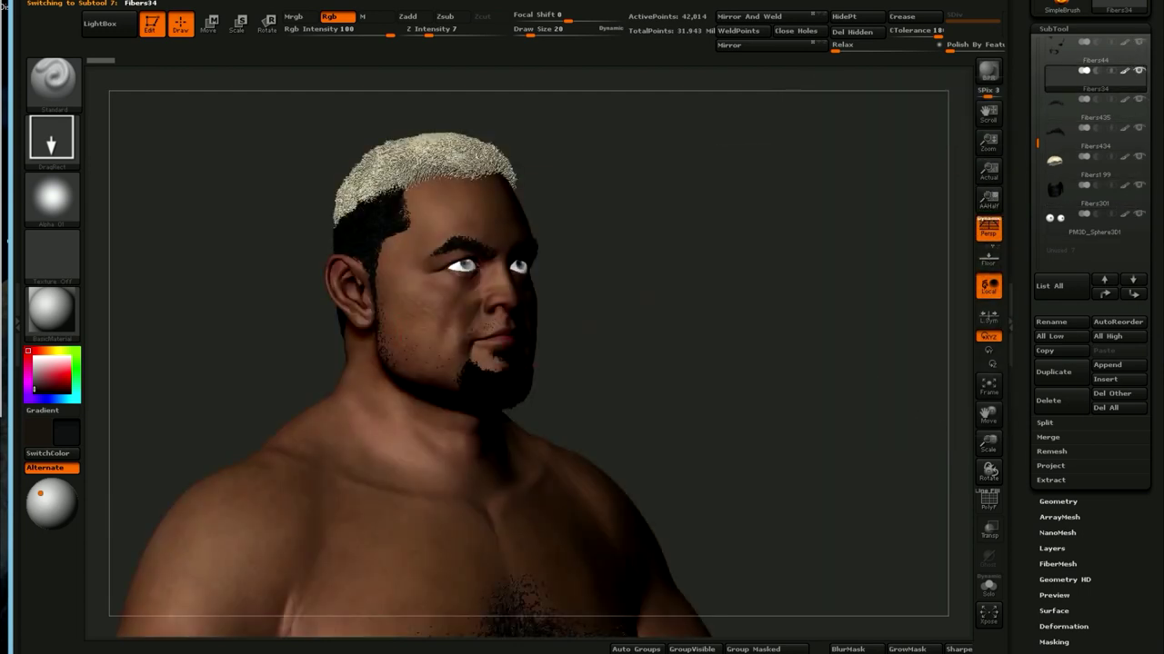
Turn the model to a frontal view and make Fibers44 the active subtool
left_click_drag(613, 354, 478, 331)
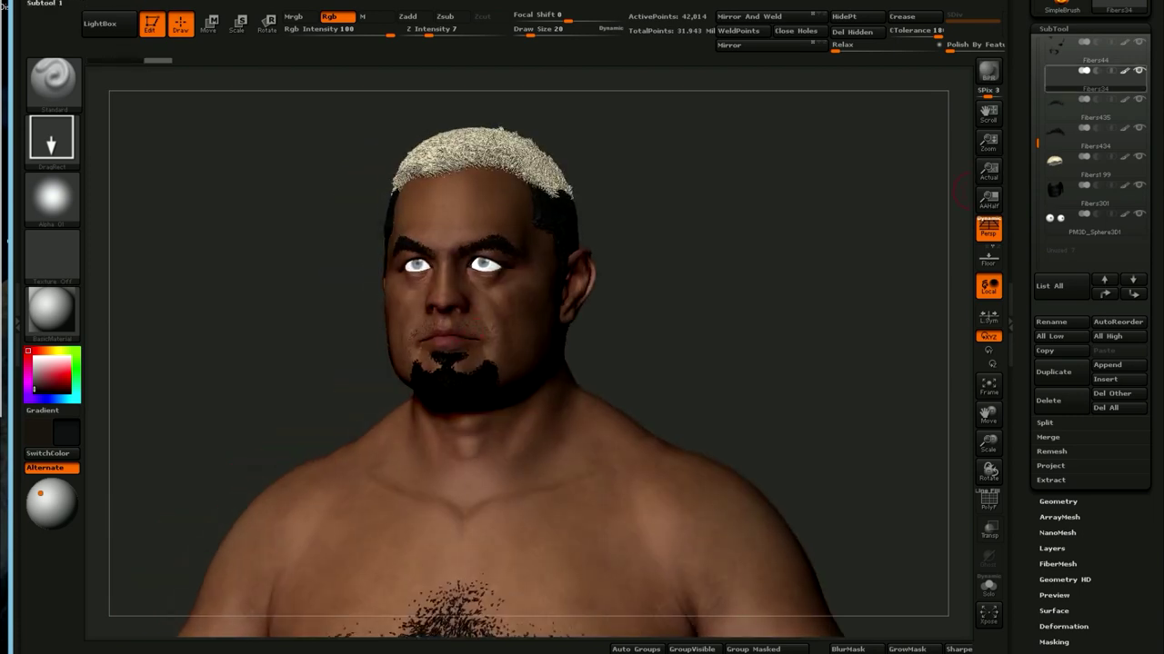
scroll(1091, 136, "up", 2)
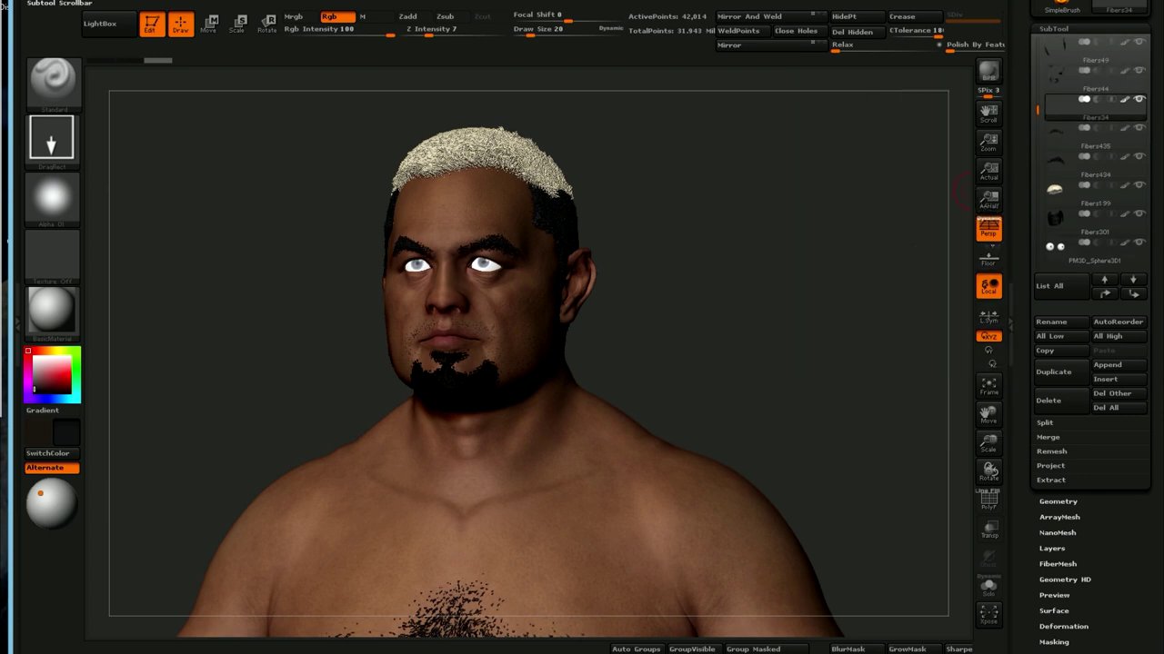
left_click(1091, 105)
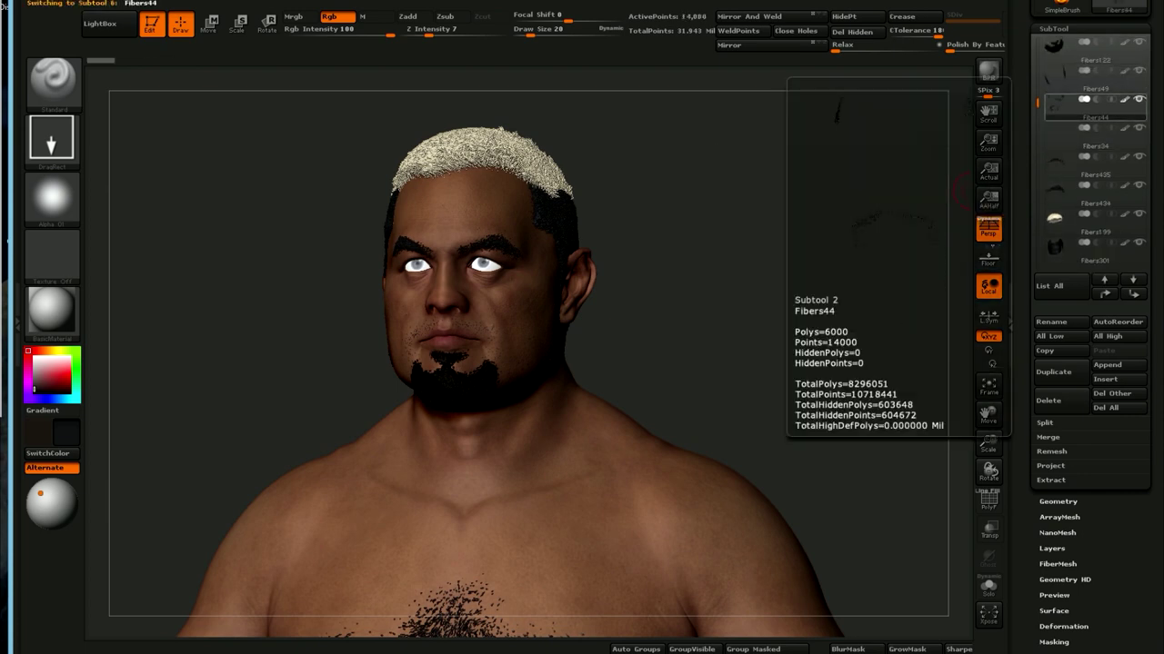